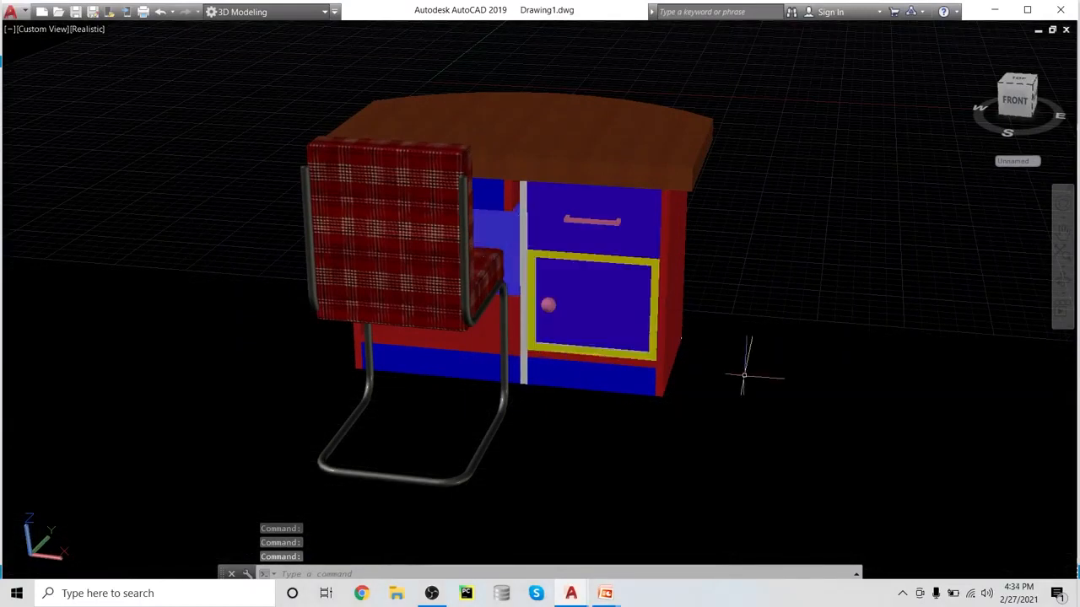
- Examine the finished desk and chair model from the front, right and left sides
{"action": "middle_click_drag", "start_coordinate": [746, 390], "coordinate": [657, 415], "text": "shift"}
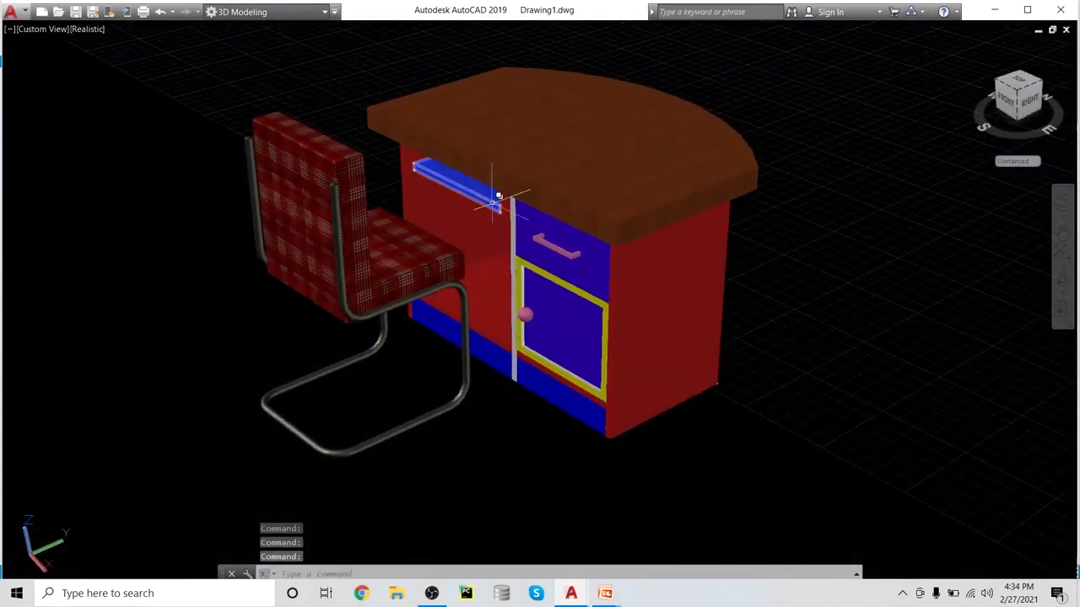
{"action": "mouse_move", "coordinate": [793, 365]}
{"action": "middle_mouse_down", "text": "shift"}
{"action": "mouse_move", "coordinate": [744, 388]}
{"action": "mouse_move", "coordinate": [631, 369]}
{"action": "mouse_move", "coordinate": [650, 358]}
{"action": "mouse_move", "coordinate": [689, 385]}
{"action": "mouse_move", "coordinate": [593, 396]}
{"action": "mouse_move", "coordinate": [326, 360]}
{"action": "mouse_move", "coordinate": [301, 372]}
{"action": "mouse_move", "coordinate": [303, 420]}
{"action": "mouse_move", "coordinate": [403, 504]}
{"action": "mouse_move", "coordinate": [652, 528]}
{"action": "mouse_move", "coordinate": [798, 448]}
{"action": "mouse_move", "coordinate": [818, 400]}
{"action": "mouse_move", "coordinate": [861, 376]}
{"action": "mouse_move", "coordinate": [773, 391]}
{"action": "mouse_move", "coordinate": [731, 374]}
{"action": "mouse_move", "coordinate": [728, 326]}
{"action": "mouse_move", "coordinate": [777, 355]}
{"action": "mouse_move", "coordinate": [904, 390]}
{"action": "mouse_move", "coordinate": [640, 292]}
{"action": "mouse_move", "coordinate": [729, 436]}
{"action": "mouse_move", "coordinate": [824, 436]}
{"action": "middle_mouse_up", "text": "shift"}
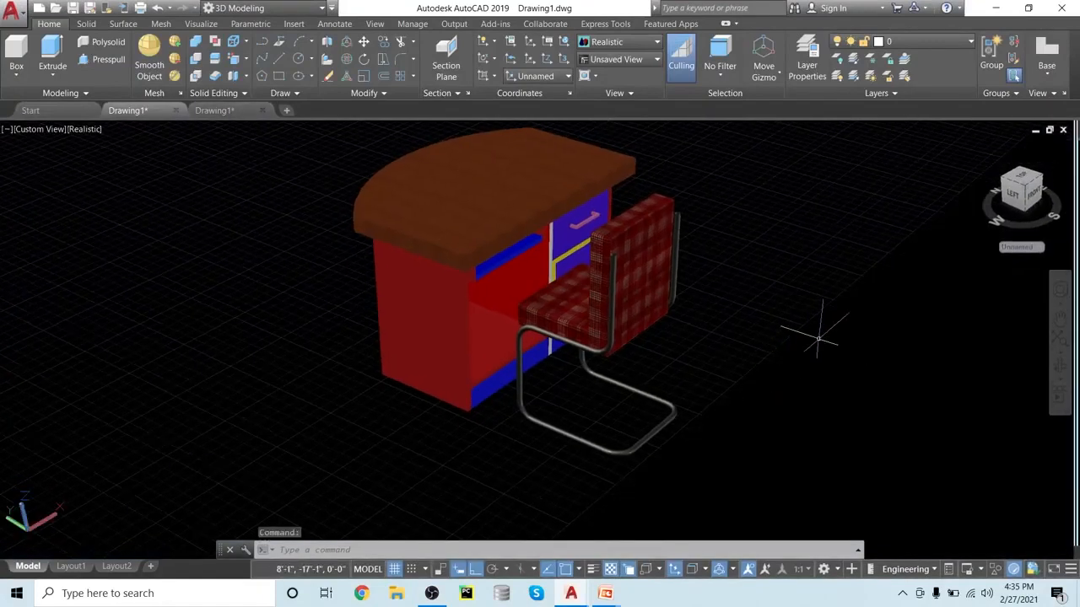
{"action": "middle_click_drag", "start_coordinate": [818, 339], "coordinate": [817, 374]}
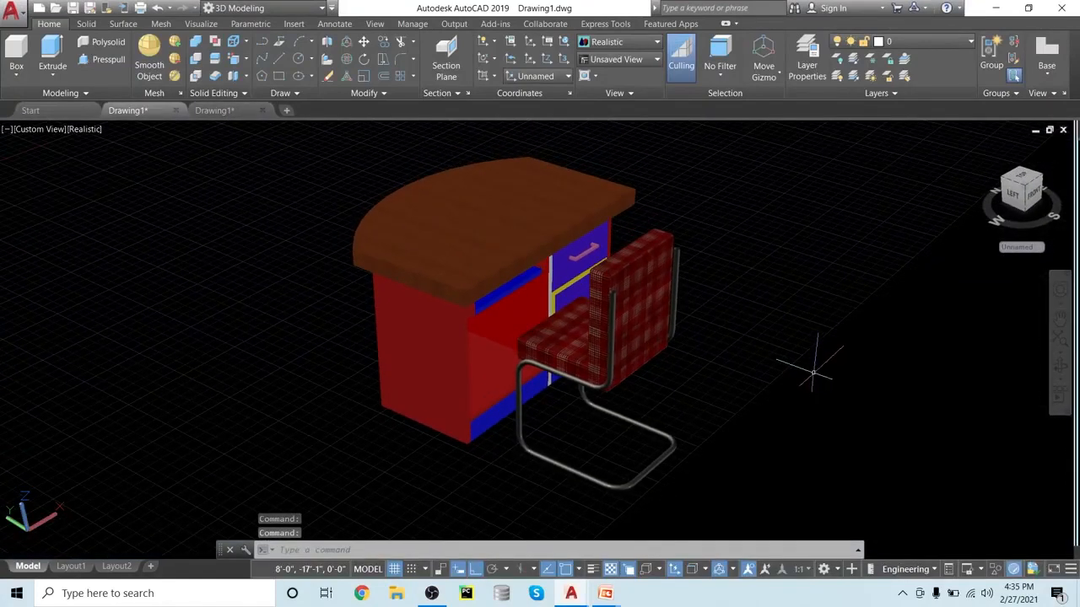
{"action": "middle_click_drag", "start_coordinate": [817, 374], "coordinate": [844, 380], "text": "shift"}
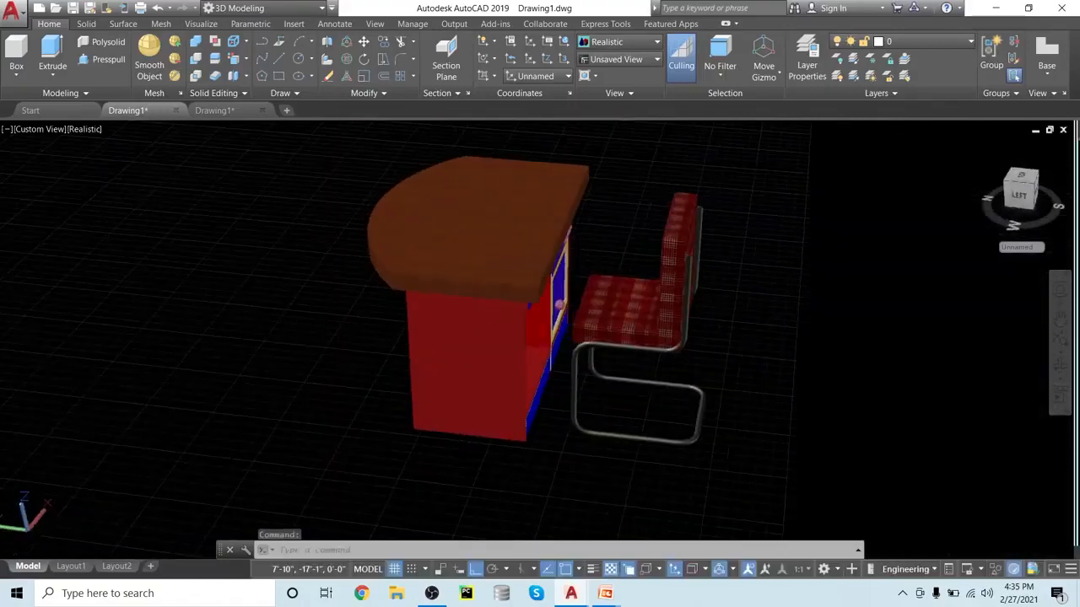
- Switch to the empty drawing and set its length units to Engineering with a precision of 0'-0"
{"action": "left_click", "coordinate": [216, 110]}
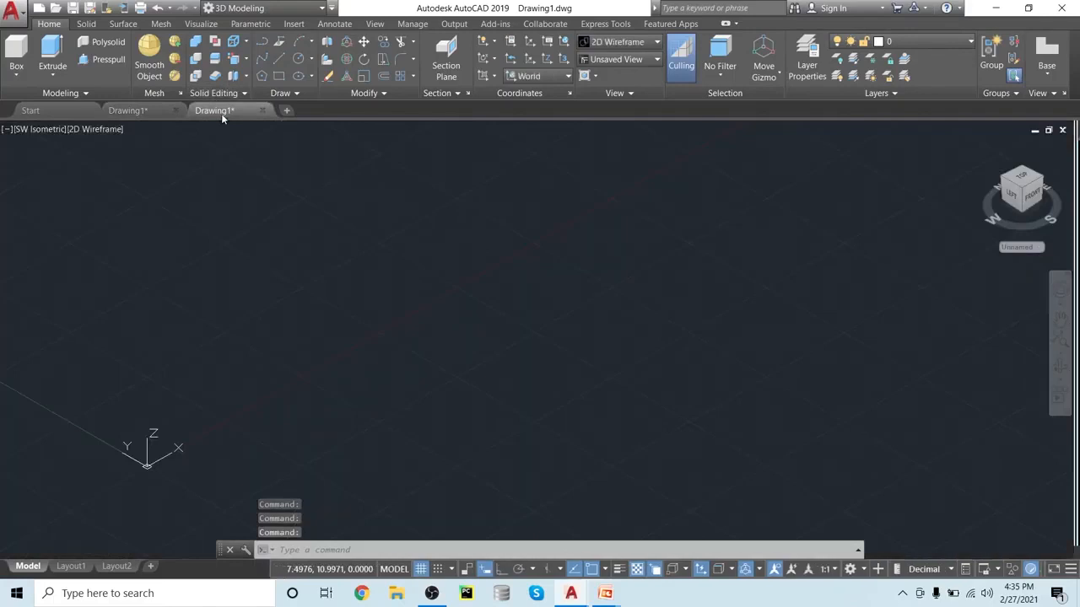
{"action": "left_click", "coordinate": [982, 145]}
{"action": "middle_click_drag", "start_coordinate": [731, 317], "coordinate": [396, 379]}
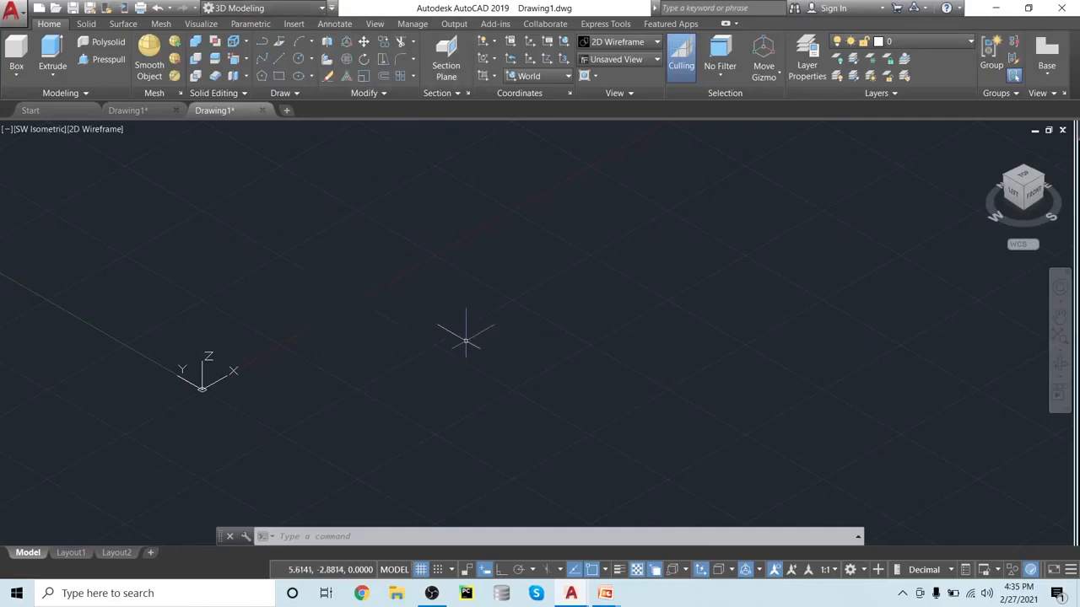
{"action": "key", "text": "Return"}
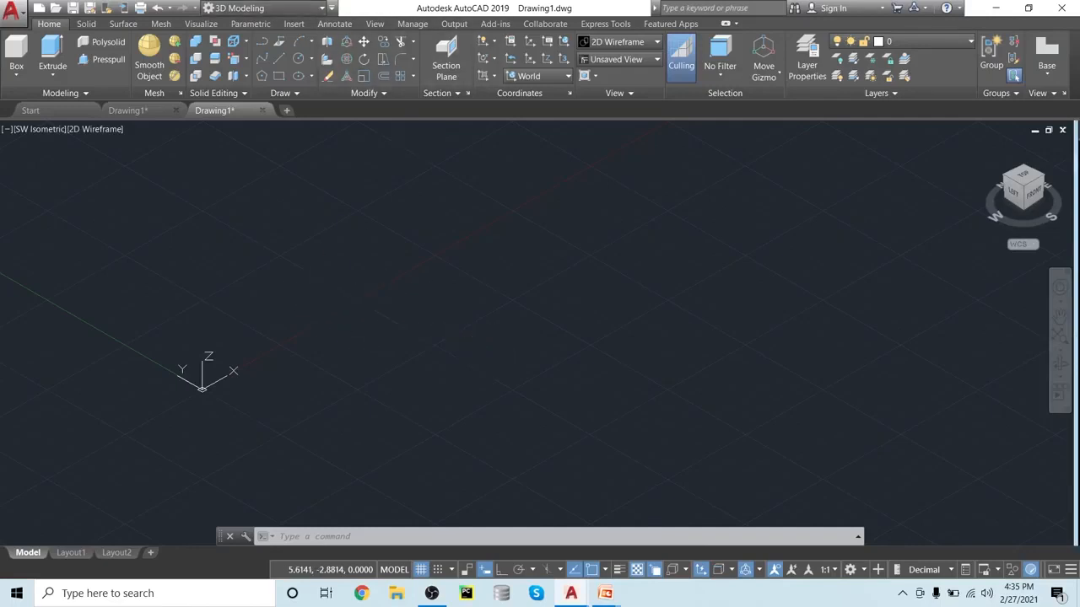
{"action": "left_click", "coordinate": [481, 203]}
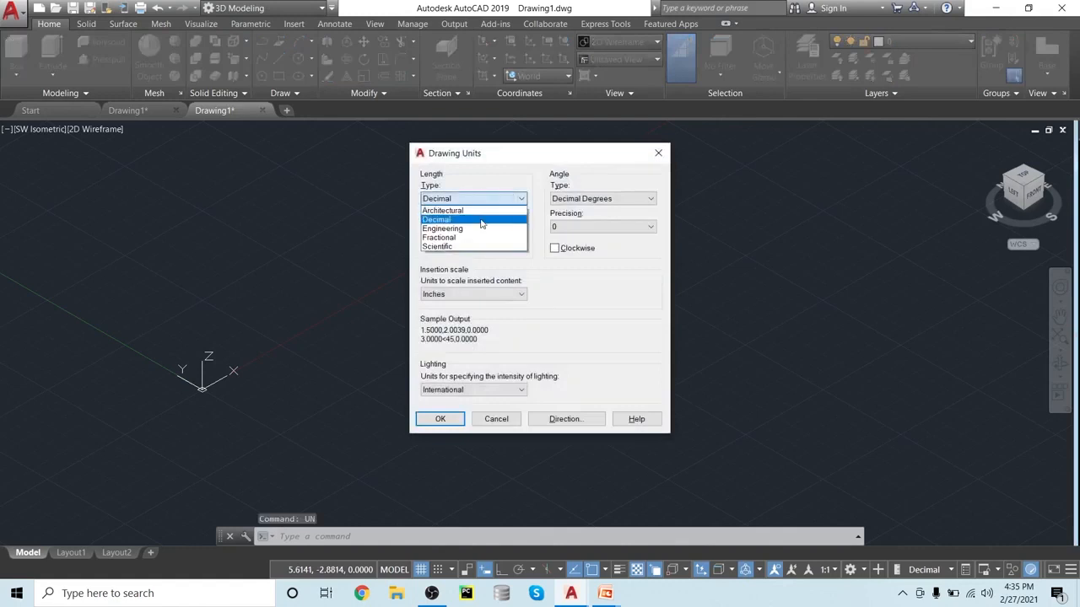
{"action": "left_click", "coordinate": [482, 228]}
{"action": "left_click", "coordinate": [482, 228]}
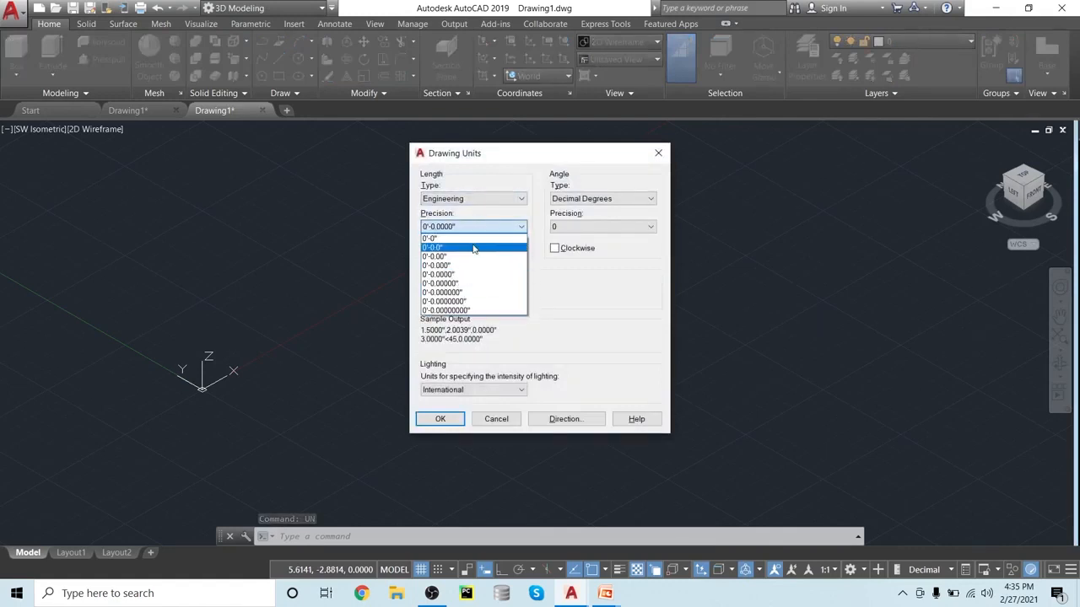
{"action": "left_click", "coordinate": [460, 238]}
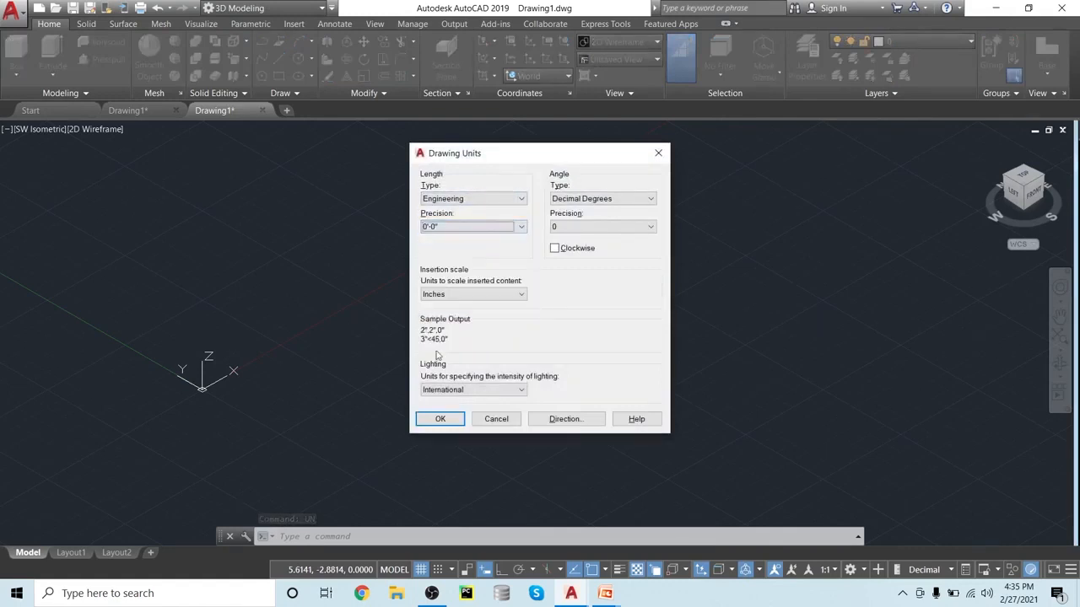
{"action": "left_click", "coordinate": [440, 419]}
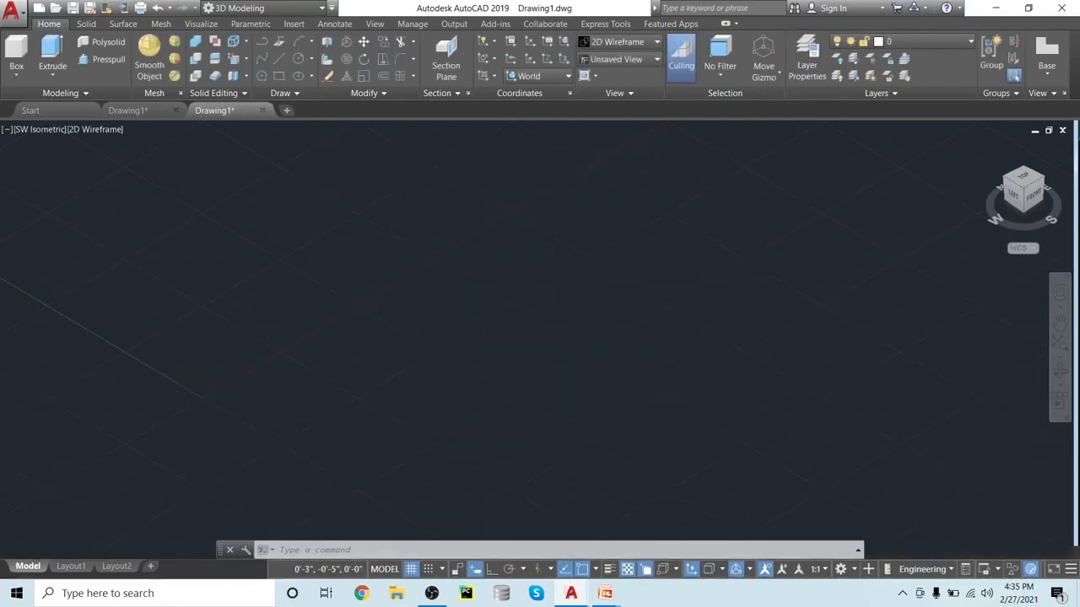
- Return to the finished desk and chair drawing and examine the curved tabletop from above
{"action": "key", "text": "alt+Tab"}
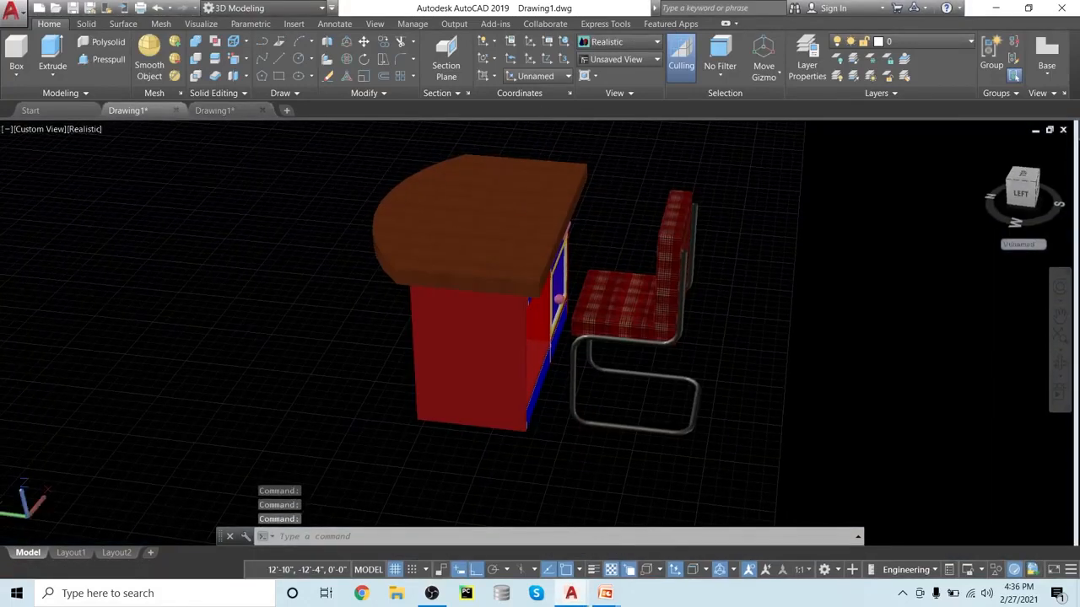
{"action": "left_click", "coordinate": [511, 210]}
{"action": "key", "text": "Escape"}
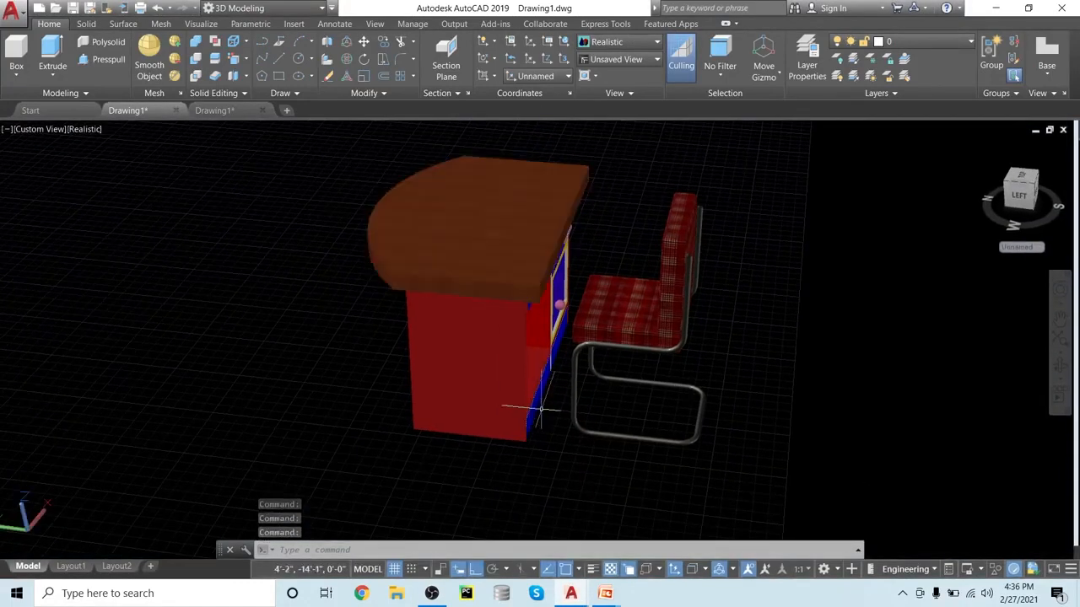
{"action": "middle_click_drag", "start_coordinate": [825, 365], "coordinate": [712, 385], "text": "shift"}
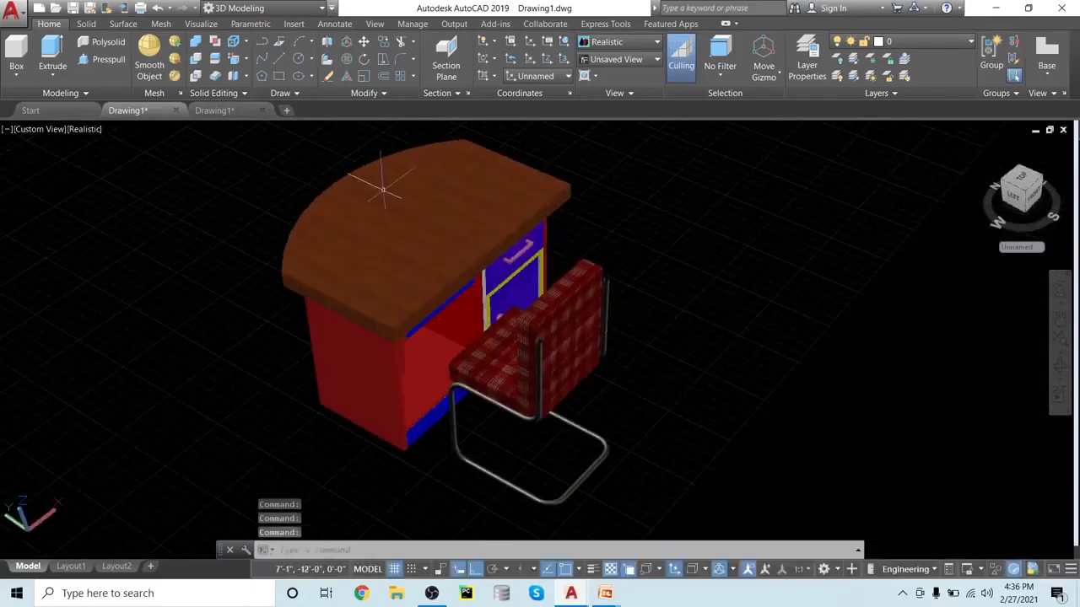
- In the empty drawing, draw a rectangle with a length of 6' and a width of 4'
{"action": "left_click", "coordinate": [221, 112]}
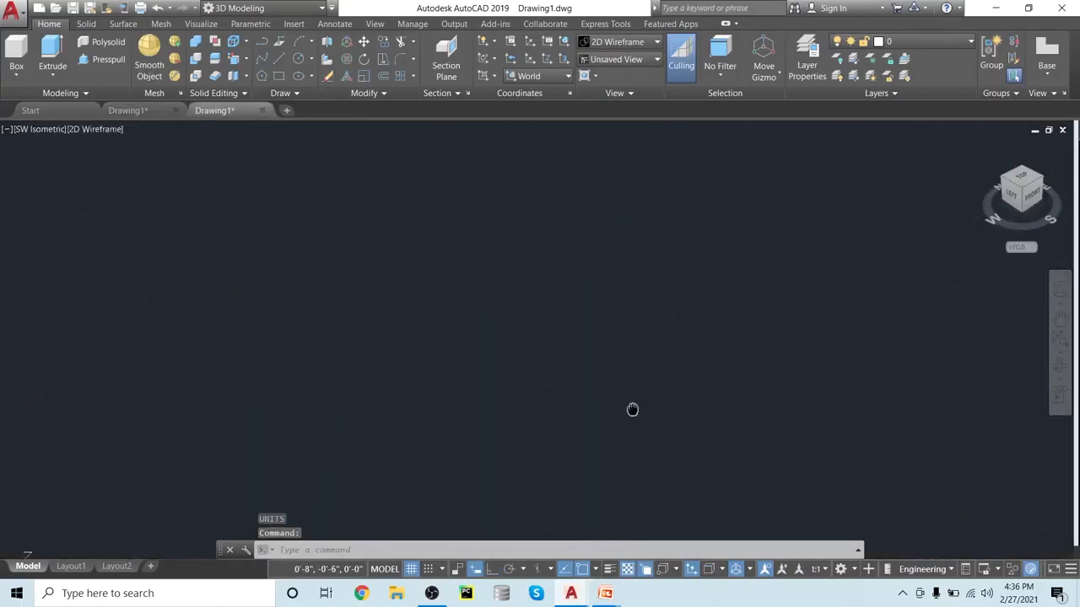
{"action": "middle_click_drag", "start_coordinate": [642, 376], "coordinate": [577, 420]}
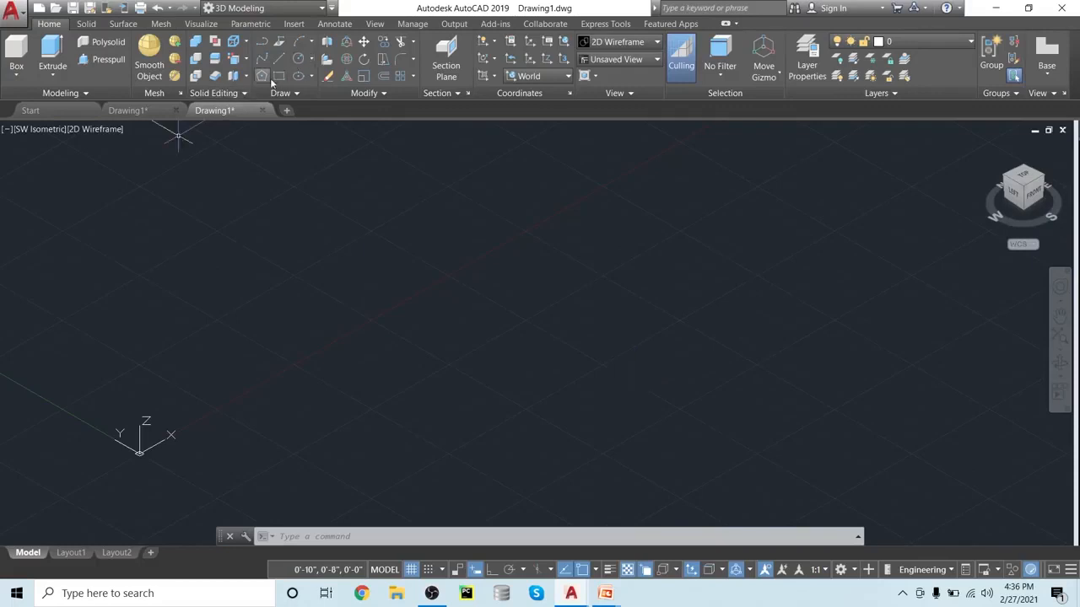
{"action": "type", "text": "c"}
{"action": "key", "text": "Return"}
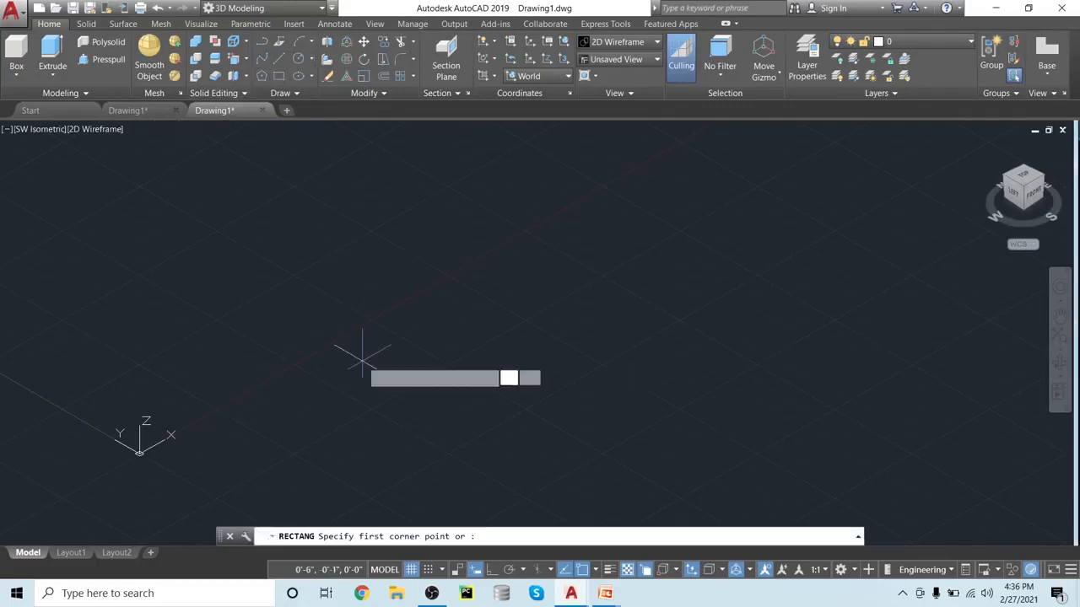
{"action": "left_click", "coordinate": [392, 363]}
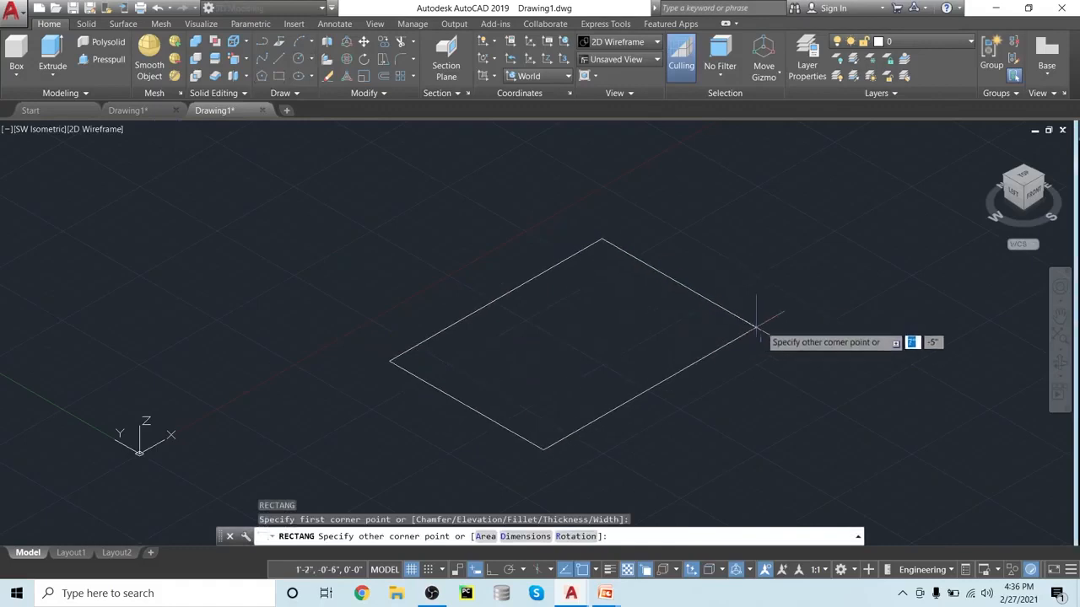
{"action": "type", "text": "d"}
{"action": "key", "text": "Return"}
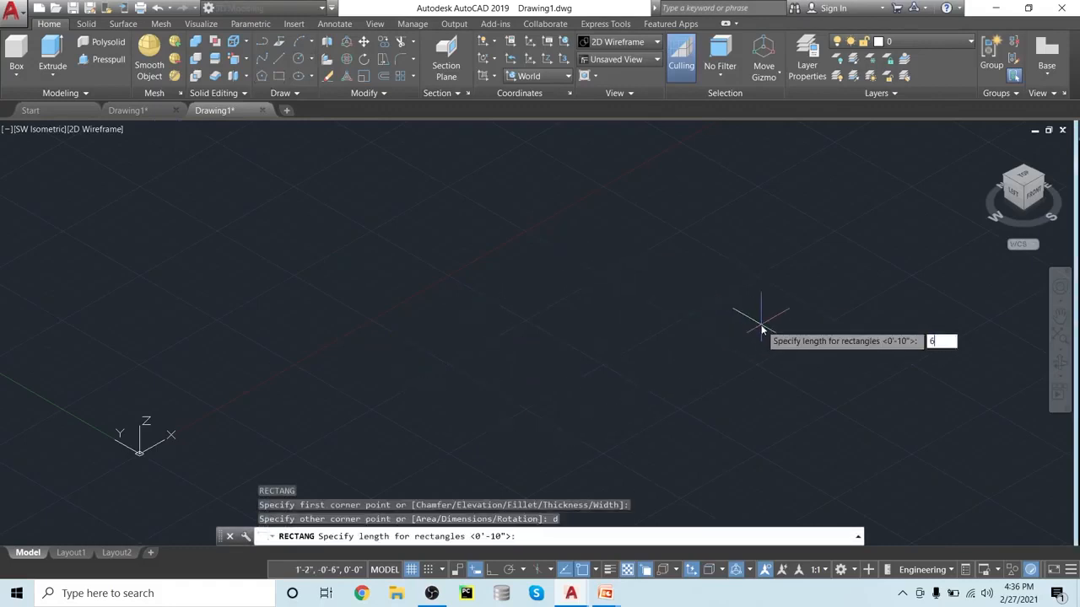
{"action": "type", "text": "6'"}
{"action": "key", "text": "Return"}
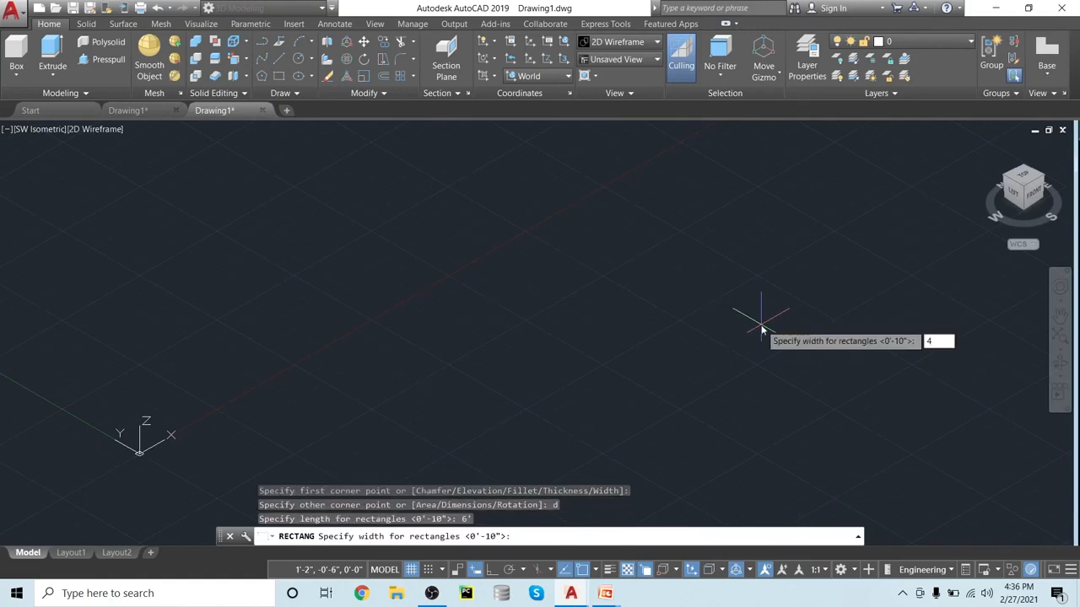
{"action": "type", "text": "4'"}
{"action": "key", "text": "Return"}
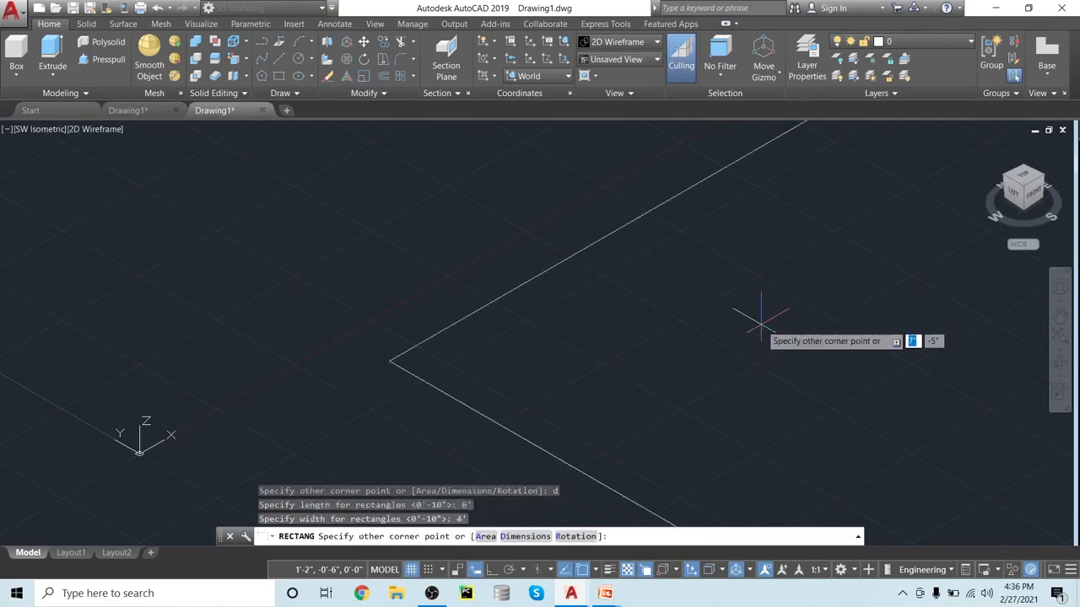
{"action": "scroll", "coordinate": [856, 349], "scroll_direction": "down", "scroll_amount": 5}
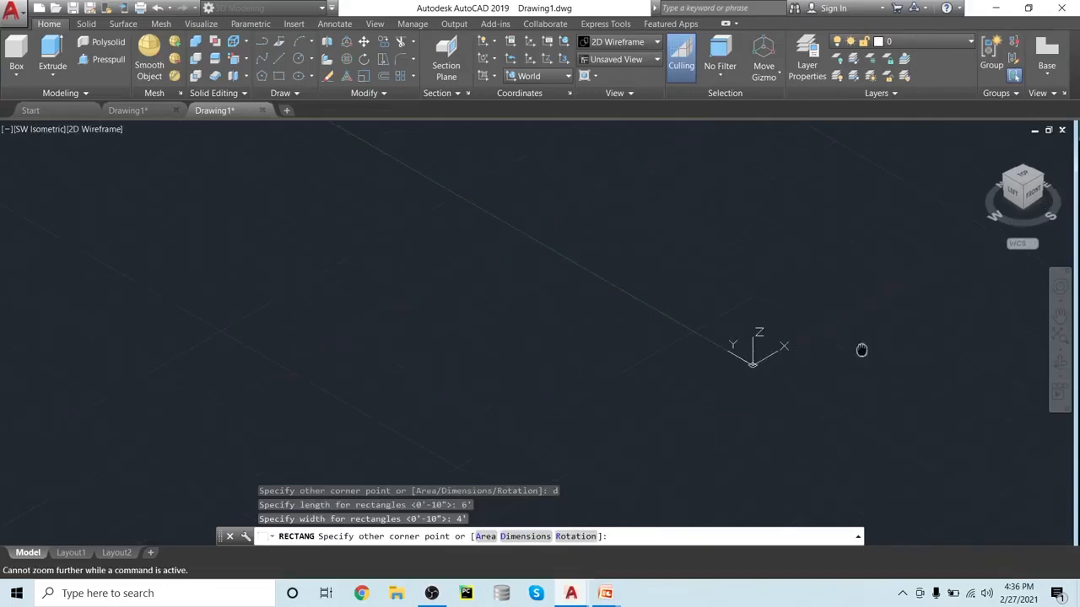
{"action": "middle_click_drag", "start_coordinate": [862, 349], "coordinate": [622, 328]}
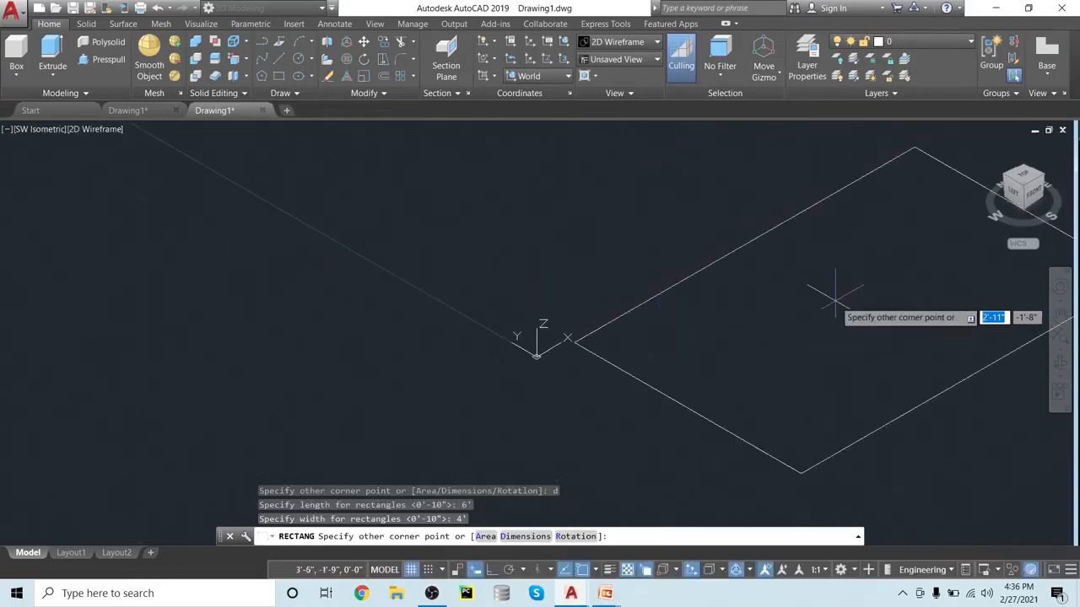
{"action": "middle_click_drag", "start_coordinate": [835, 297], "coordinate": [422, 384]}
{"action": "left_click", "coordinate": [690, 342]}
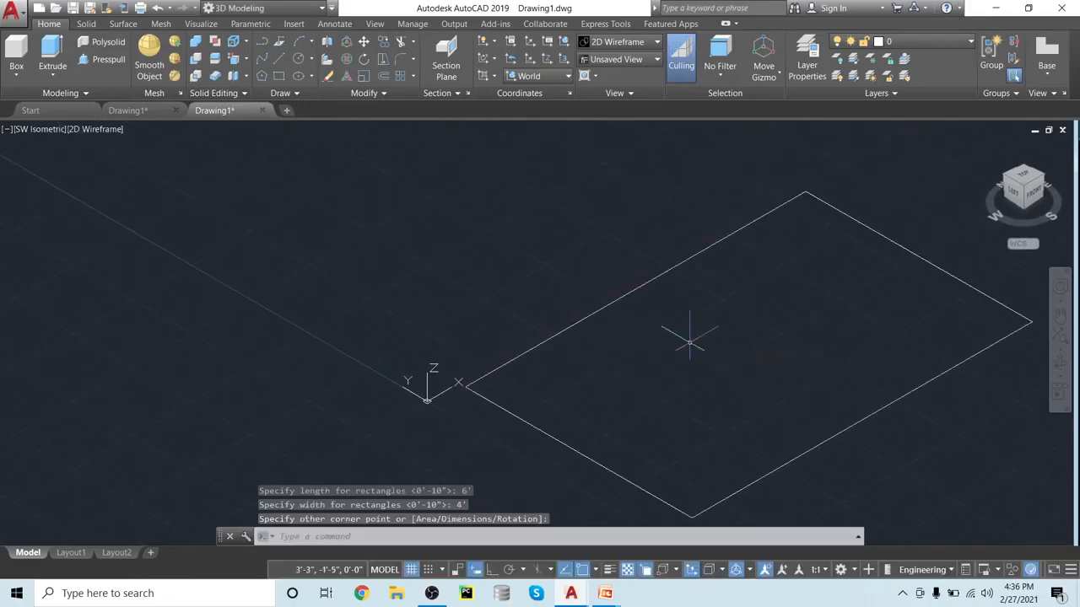
- Move the UCS origin away from the rectangle to an empty spot beyond its near-left corner
{"action": "scroll", "coordinate": [667, 357], "scroll_direction": "down", "scroll_amount": 5}
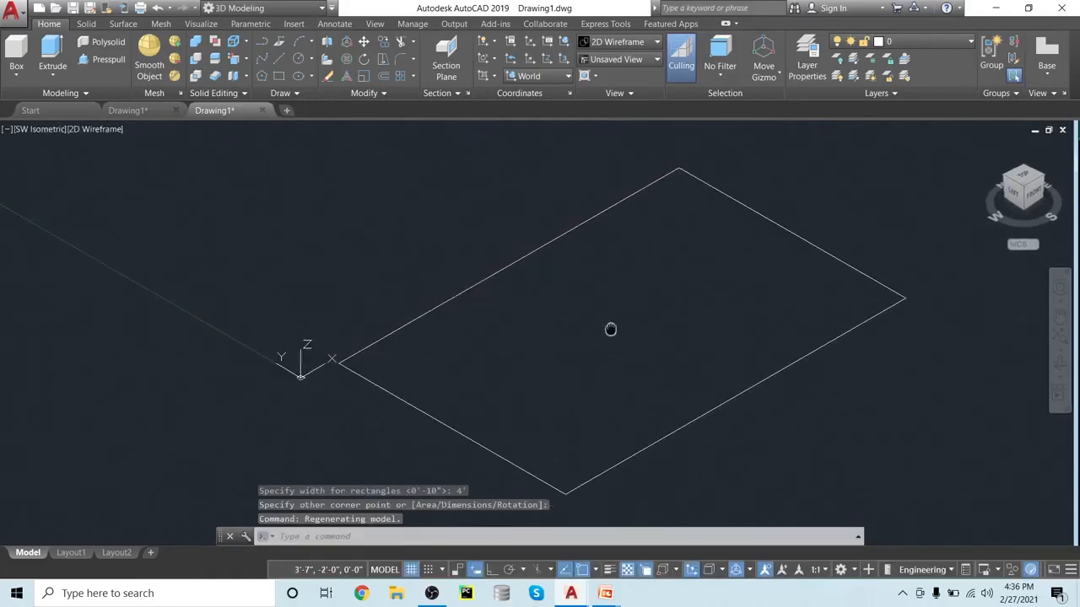
{"action": "middle_click_drag", "start_coordinate": [611, 328], "coordinate": [552, 340]}
{"action": "scroll", "coordinate": [551, 338], "scroll_direction": "up", "scroll_amount": 2}
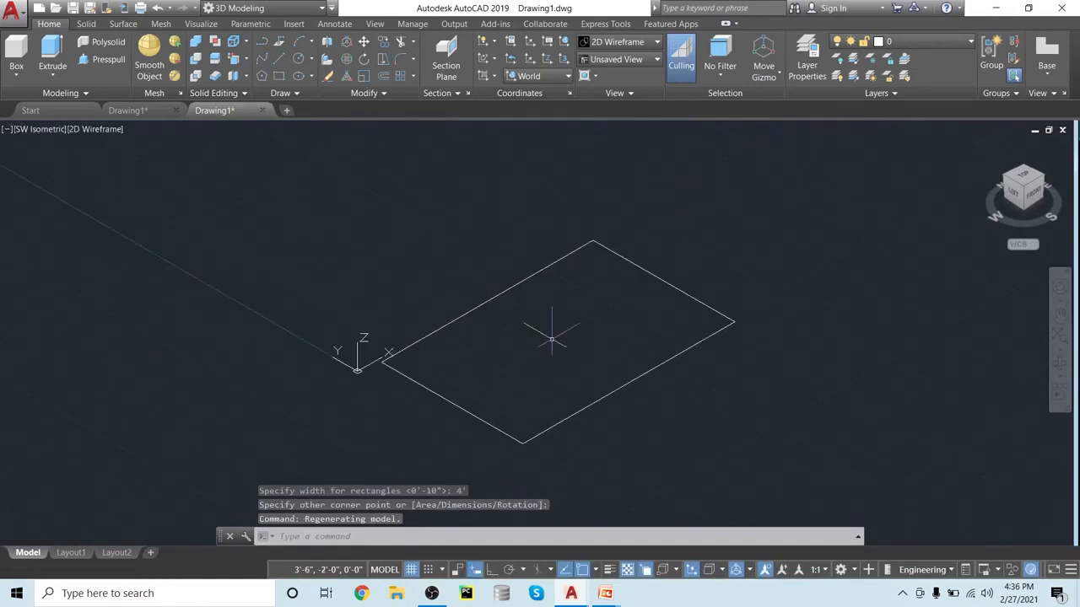
{"action": "left_click", "coordinate": [357, 371]}
{"action": "left_click", "coordinate": [358, 371]}
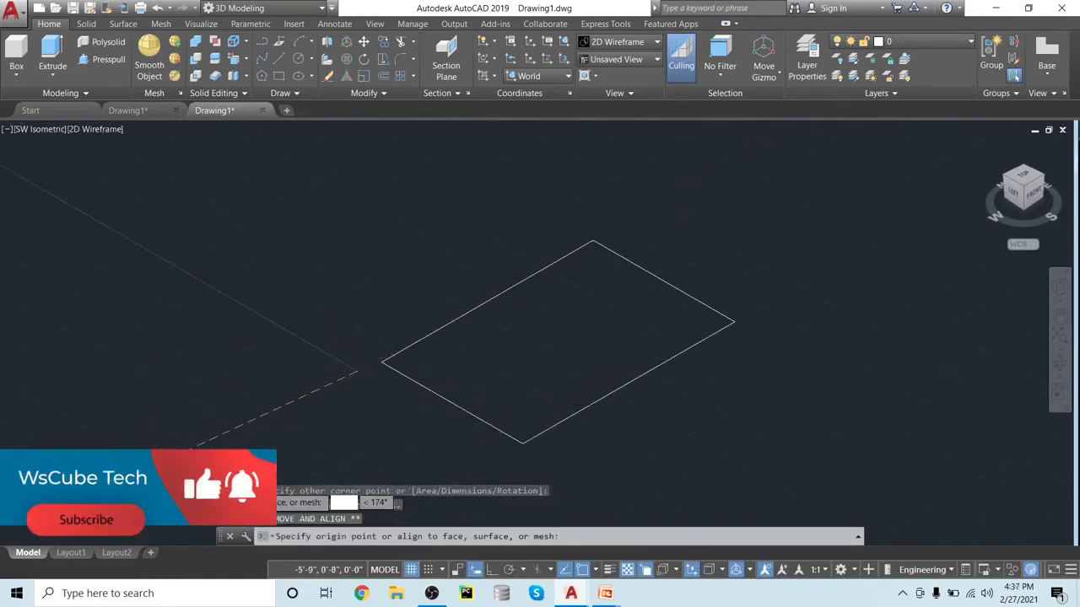
{"action": "left_click", "coordinate": [76, 500]}
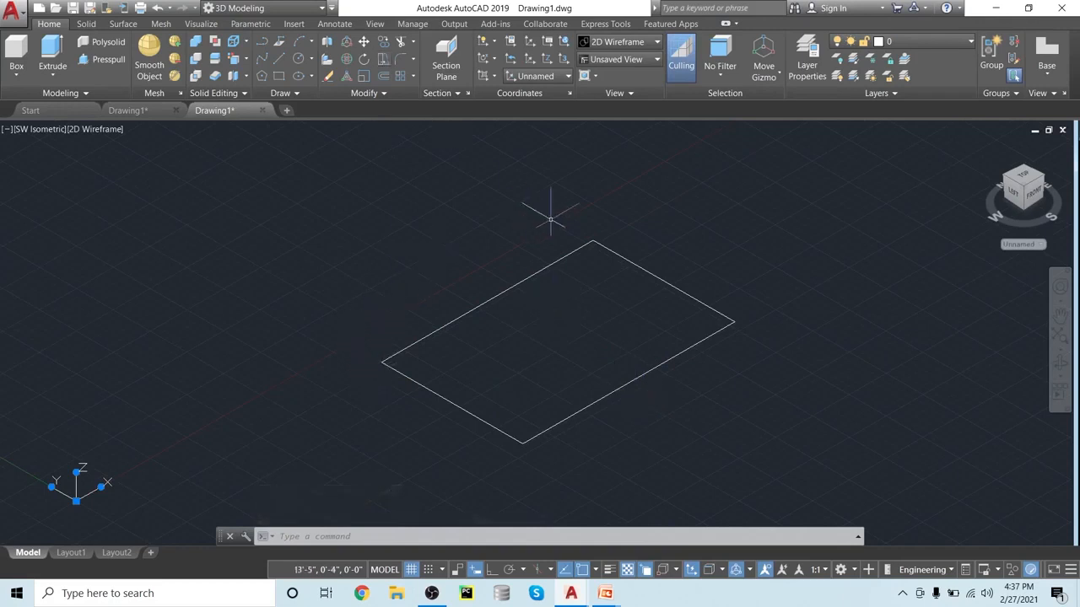
- Start a Center, Start, End arc, enable the Midpoint, Geometric Center, Node and Quadrant object snaps, and disable Extension
{"action": "middle_click_drag", "start_coordinate": [588, 301], "coordinate": [526, 329]}
{"action": "scroll", "coordinate": [532, 328], "scroll_direction": "down", "scroll_amount": 2}
{"action": "scroll", "coordinate": [532, 328], "scroll_direction": "up", "scroll_amount": 2}
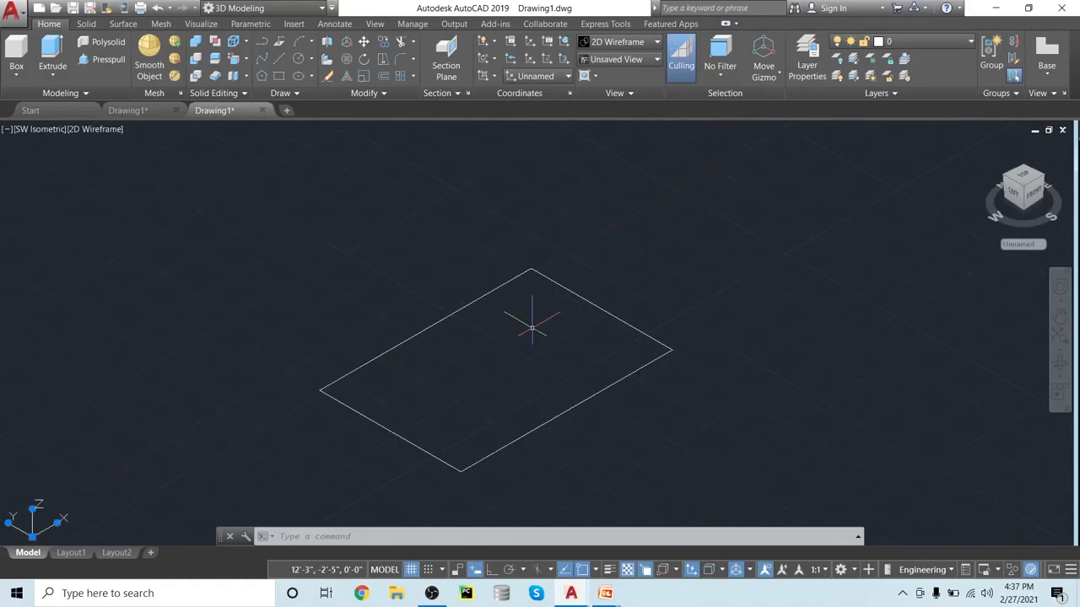
{"action": "left_click", "coordinate": [311, 43]}
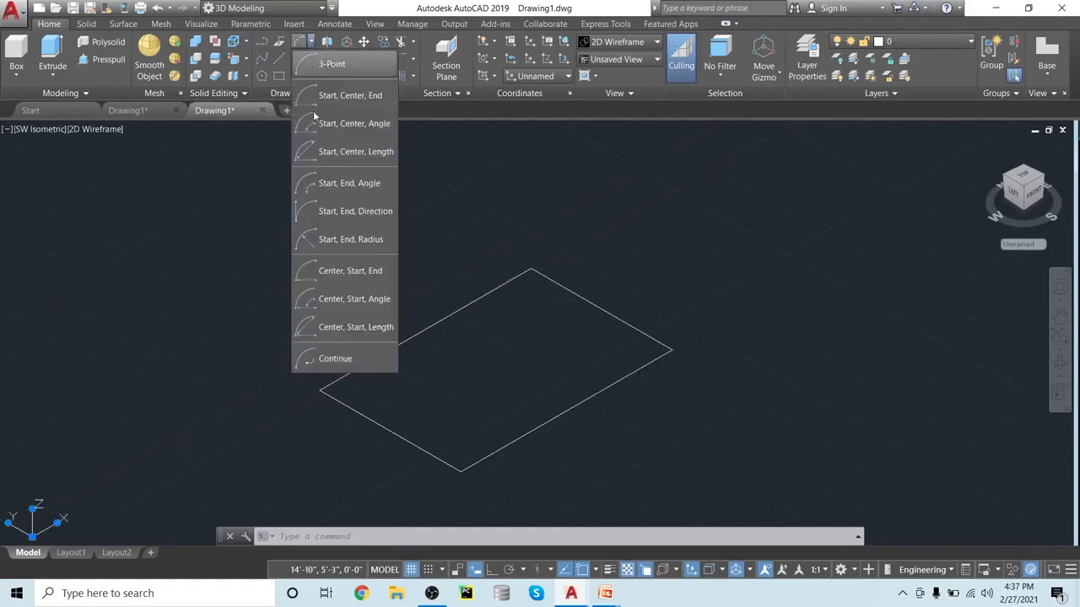
{"action": "left_click", "coordinate": [347, 272]}
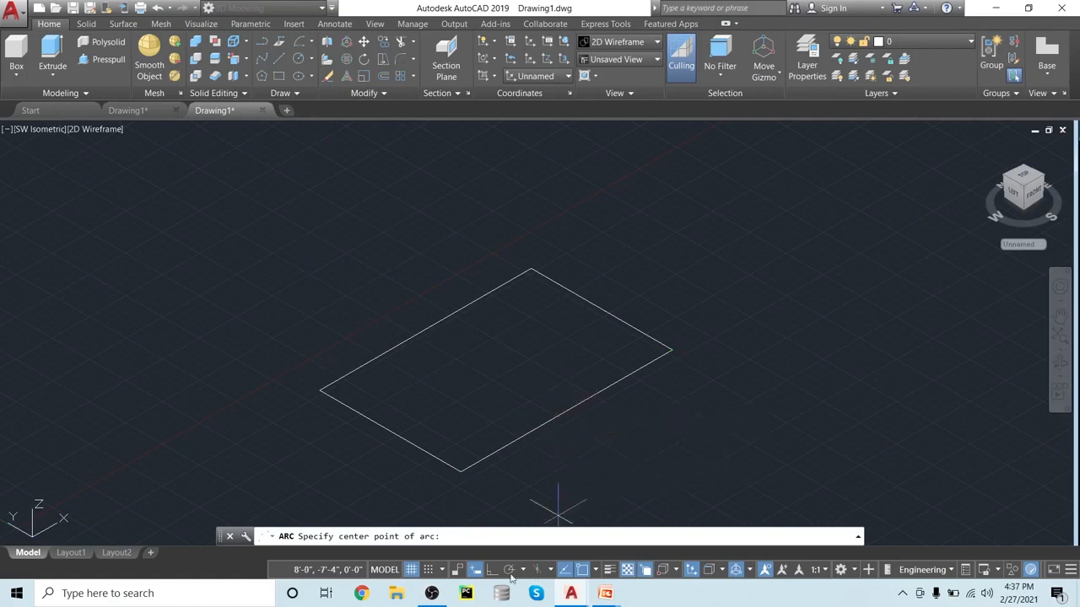
{"action": "left_click", "coordinate": [574, 570]}
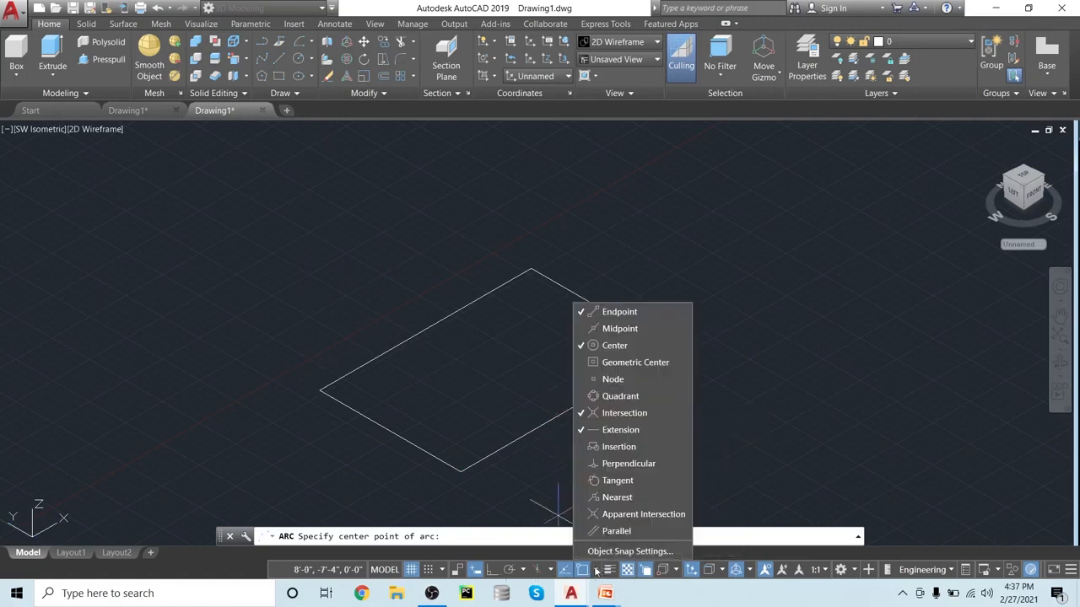
{"action": "left_click", "coordinate": [640, 361]}
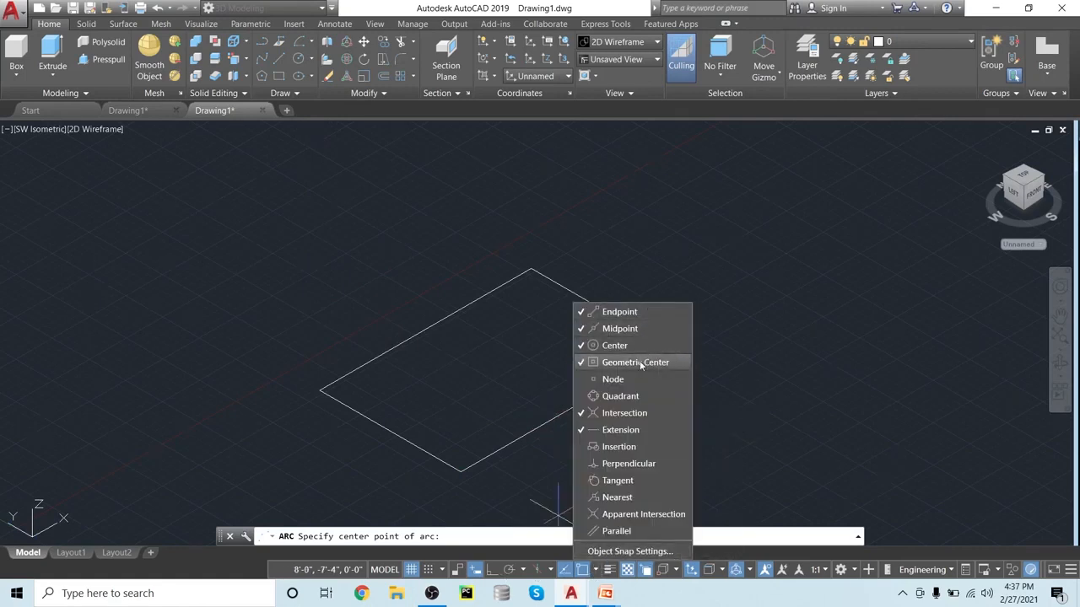
{"action": "left_click", "coordinate": [639, 378]}
{"action": "left_click", "coordinate": [639, 396]}
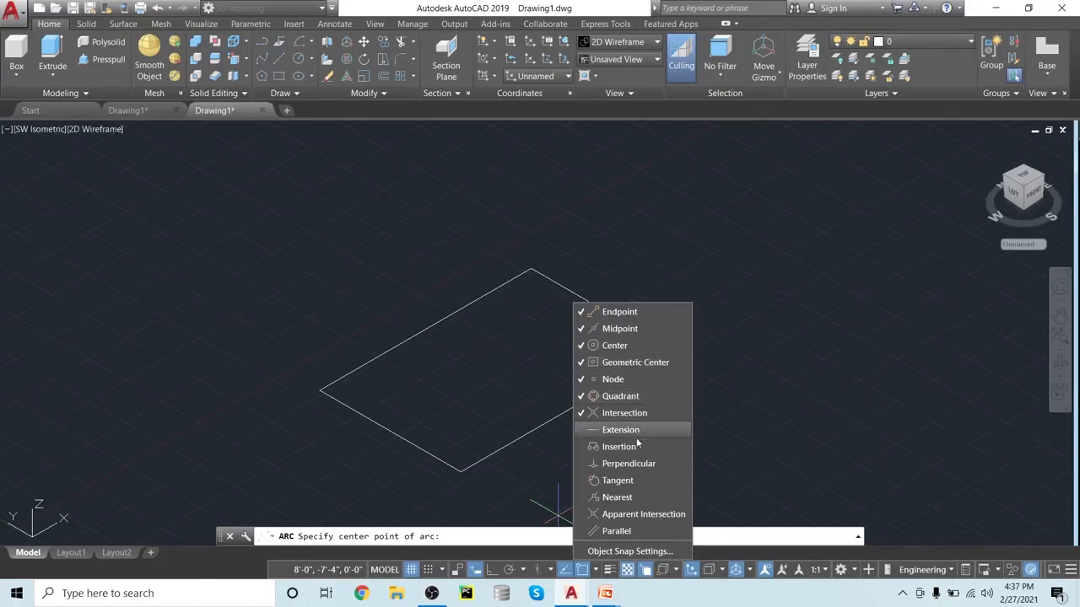
- Enable the Insertion, Perpendicular, Tangent, Nearest, Apparent Intersection and Parallel object snaps for picking the arc's points
{"action": "left_click", "coordinate": [637, 446]}
{"action": "left_click", "coordinate": [636, 463]}
{"action": "left_click", "coordinate": [631, 483]}
{"action": "left_click", "coordinate": [633, 497]}
{"action": "left_click", "coordinate": [633, 514]}
{"action": "left_click", "coordinate": [633, 530]}
{"action": "left_click", "coordinate": [735, 470]}
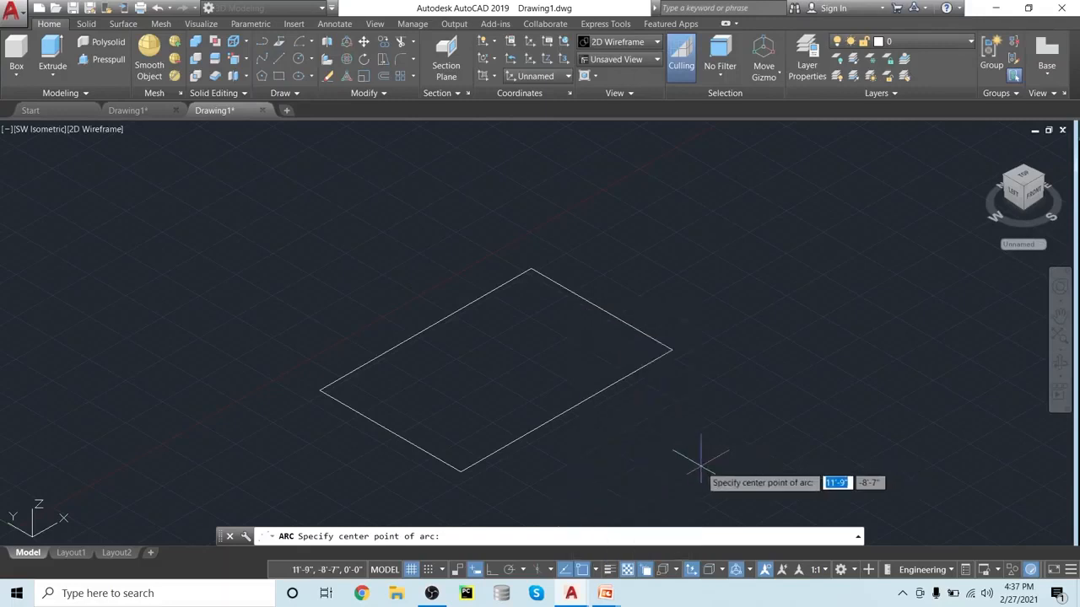
- Draw the arc centred on the front long edge's midpoint, spanning the back long edge from its left corner to its right corner
{"action": "left_click", "coordinate": [565, 410]}
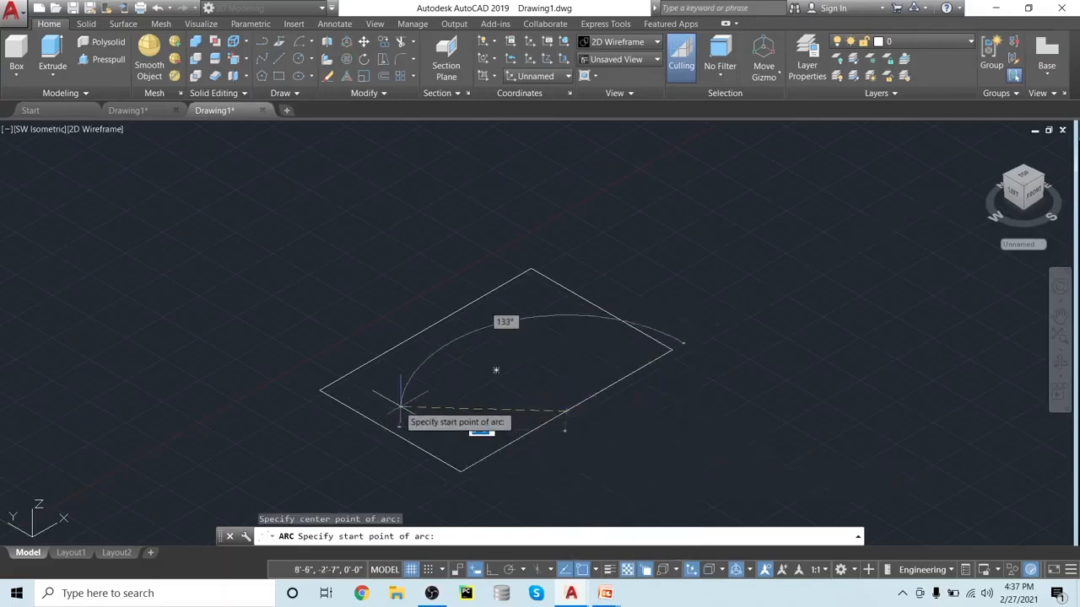
{"action": "left_click", "coordinate": [320, 389]}
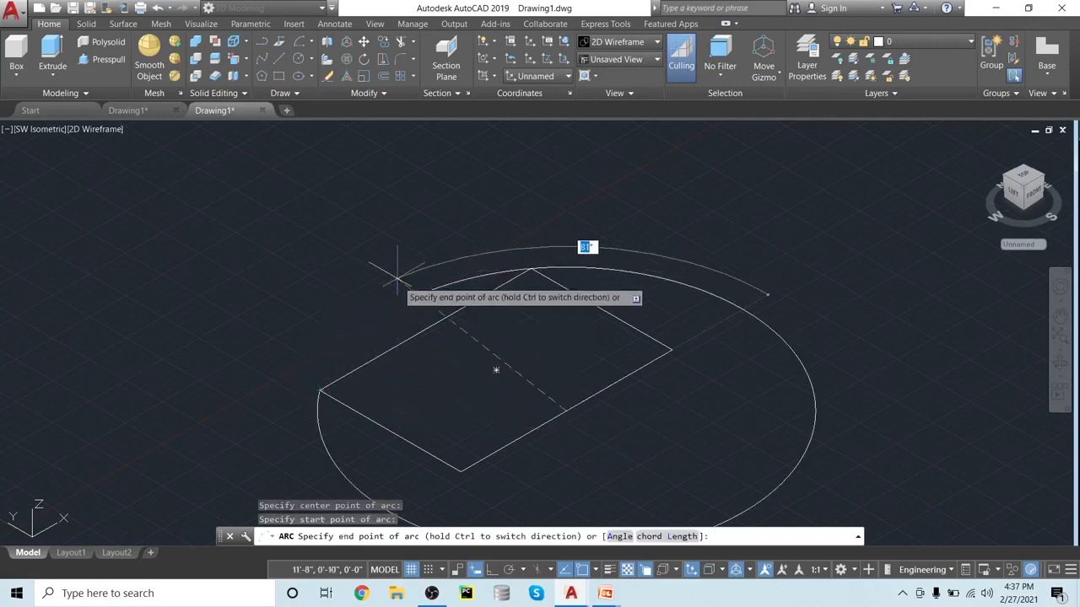
{"action": "left_click", "coordinate": [532, 268]}
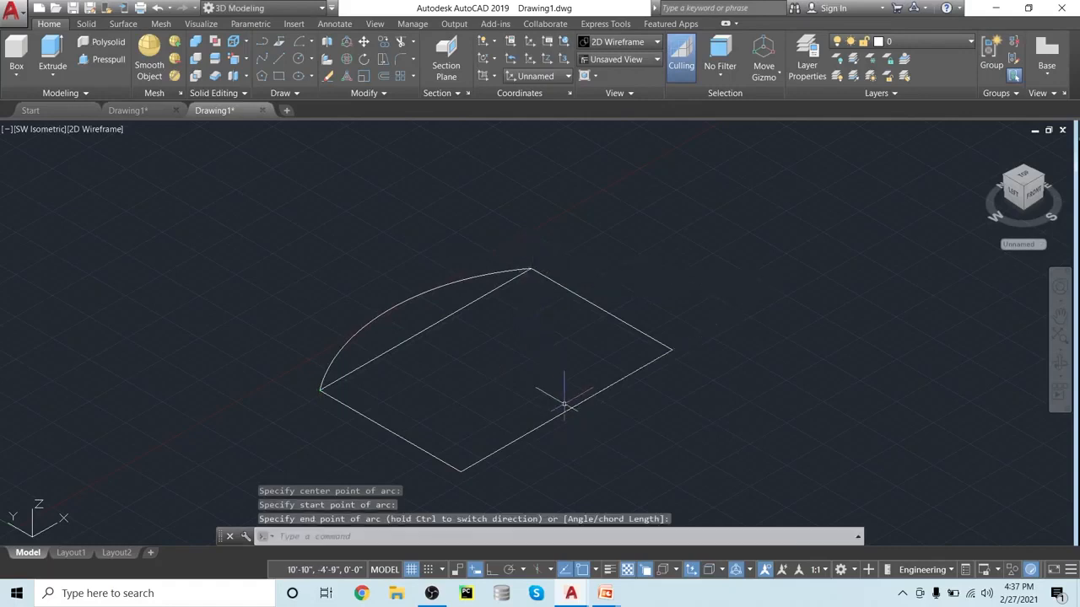
{"action": "scroll", "coordinate": [564, 406], "scroll_direction": "up", "scroll_amount": 2}
{"action": "scroll", "coordinate": [564, 402], "scroll_direction": "down", "scroll_amount": 2}
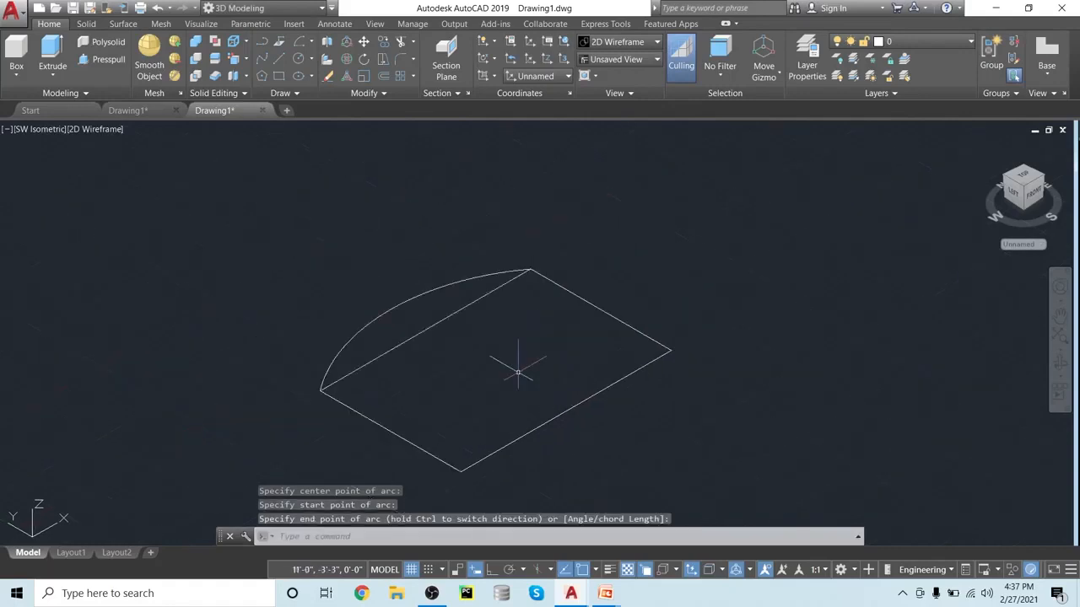
- Trim away the rectangle's straight back edge beneath the arc
{"action": "type", "text": "TR"}
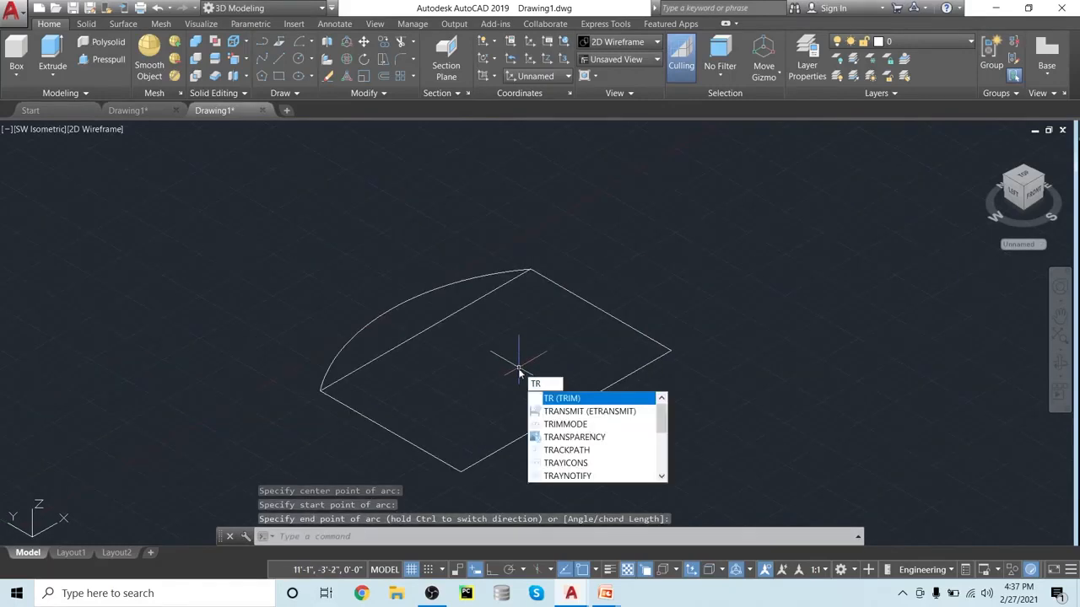
{"action": "key", "text": "Return"}
{"action": "key", "text": "Return"}
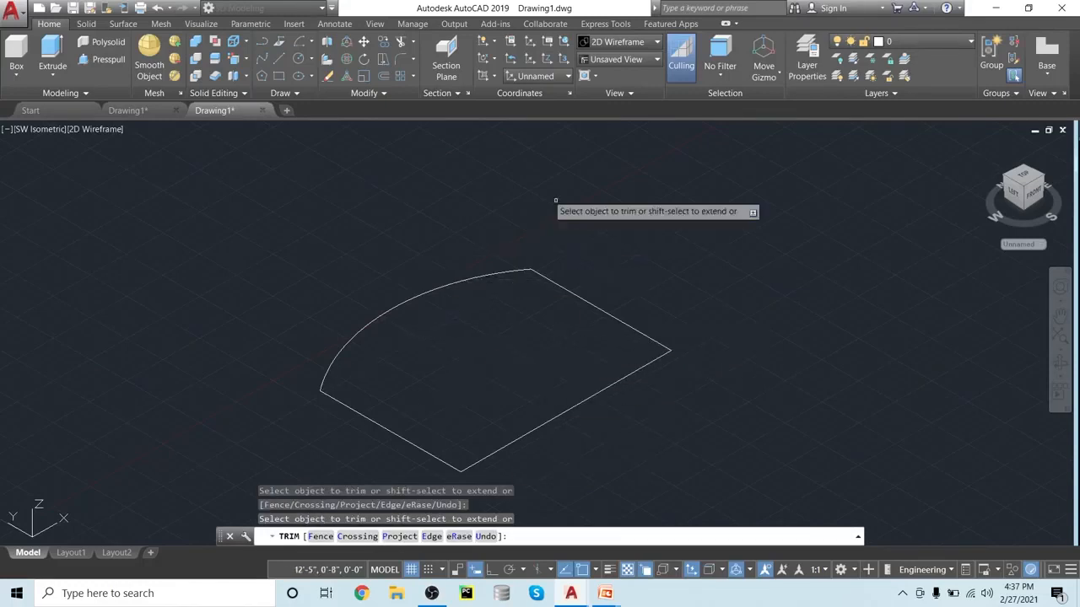
{"action": "key", "text": "Escape"}
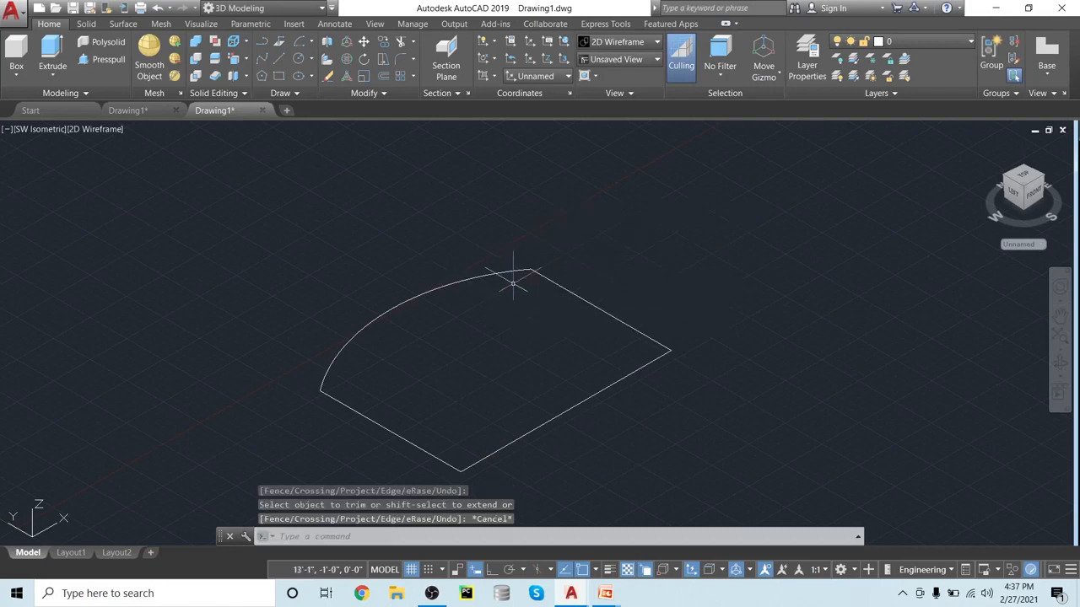
- Join the arc and the remaining rectangle edges into one polyline
{"action": "type", "text": "j"}
{"action": "key", "text": "Return"}
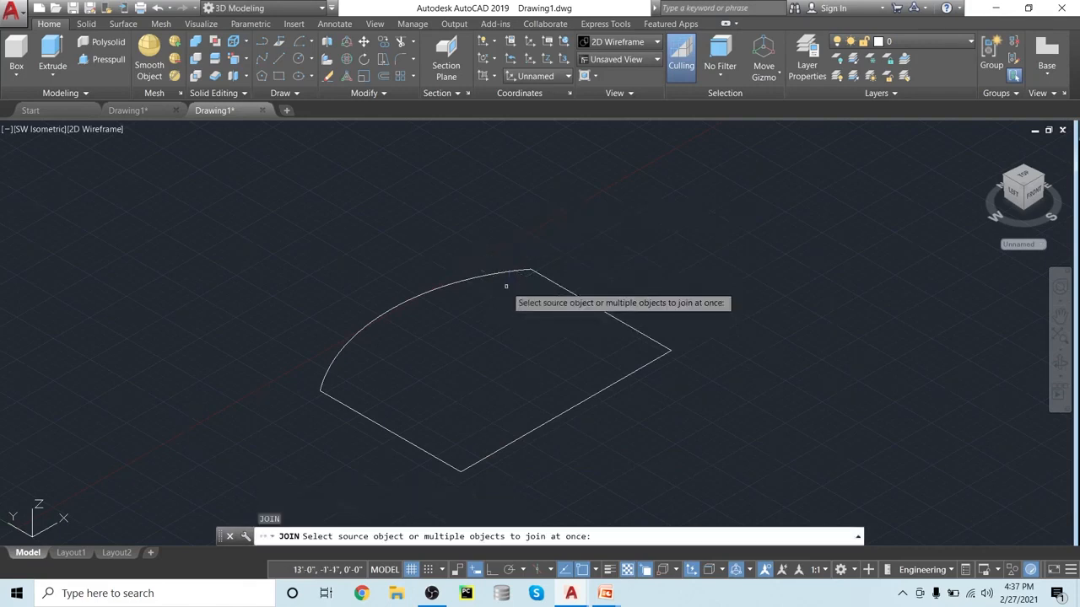
{"action": "left_click", "coordinate": [486, 275]}
{"action": "left_click", "coordinate": [567, 290]}
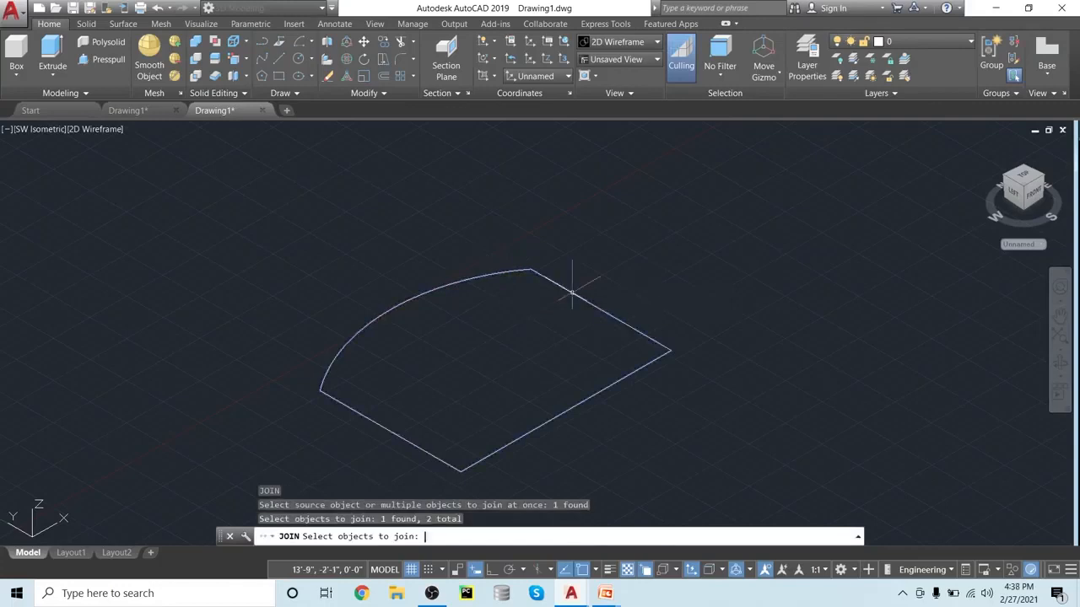
{"action": "key", "text": "Return"}
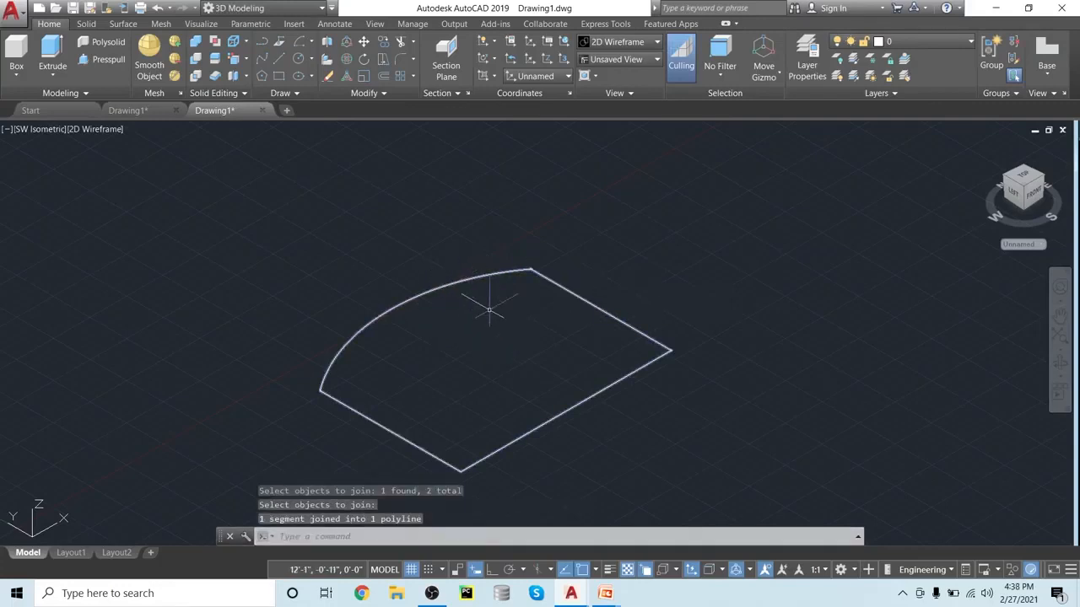
- Examine the tabletop overhang and lettered back panel in the finished desk drawing with the grid off, and return to the new drawing
{"action": "scroll", "coordinate": [511, 351], "scroll_direction": "up", "scroll_amount": 2}
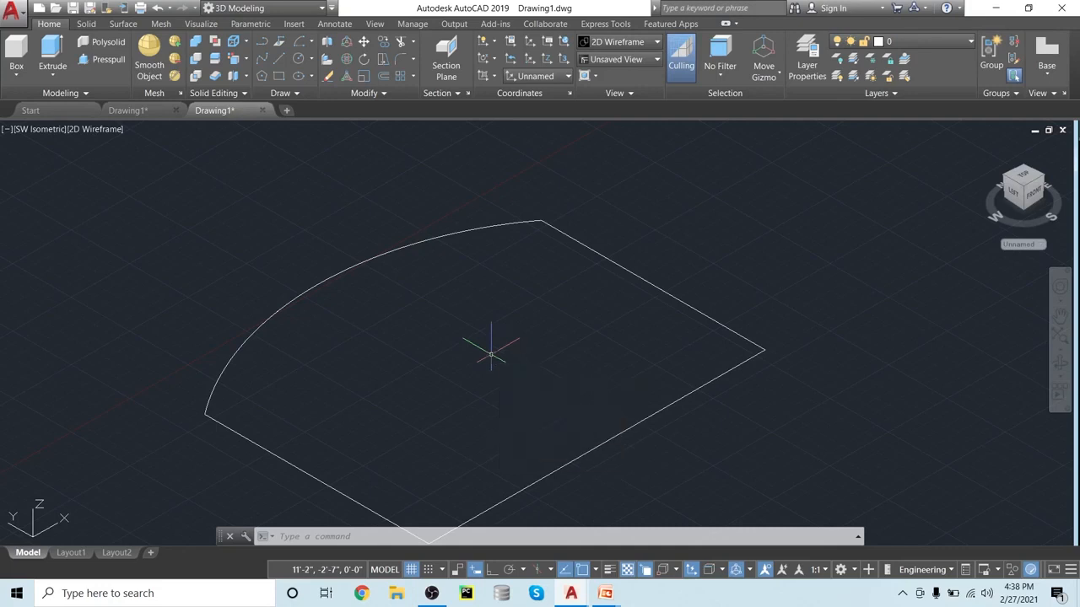
{"action": "key", "text": "Return"}
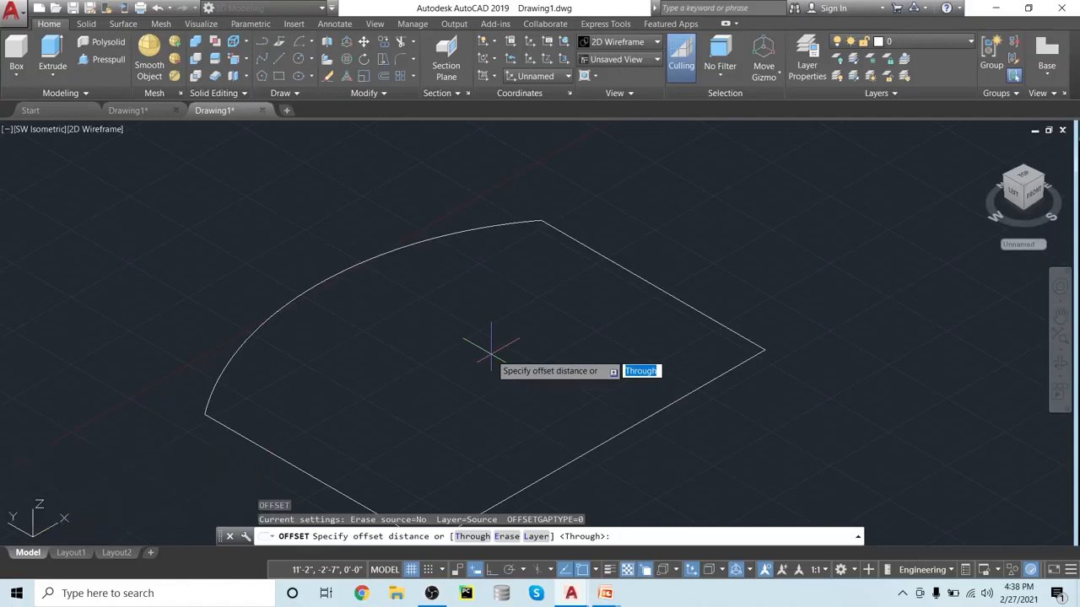
{"action": "left_click", "coordinate": [156, 113]}
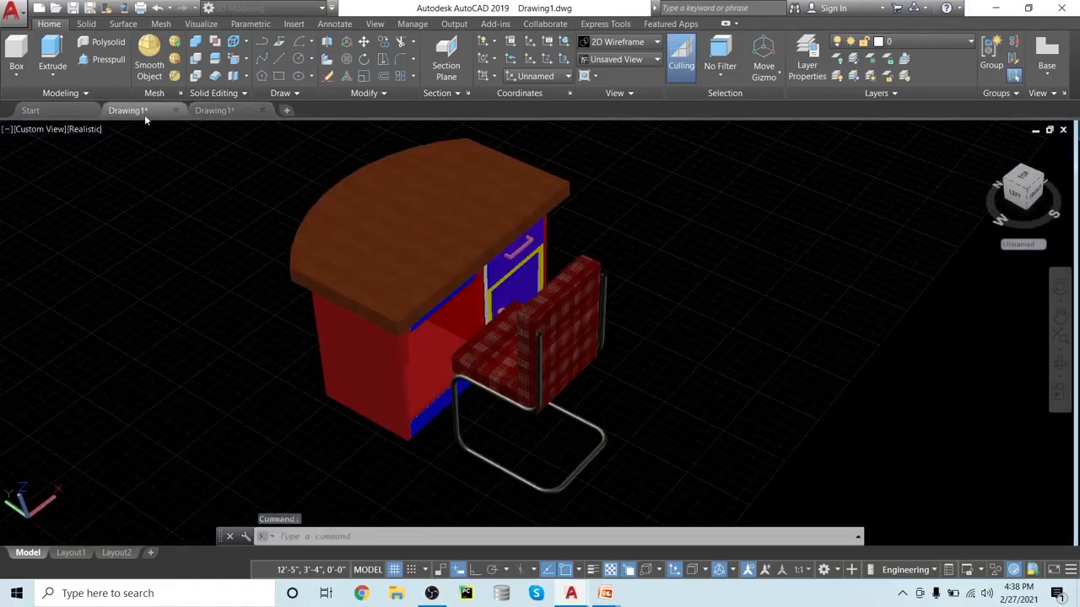
{"action": "middle_click_drag", "start_coordinate": [285, 352], "coordinate": [505, 202], "text": "shift"}
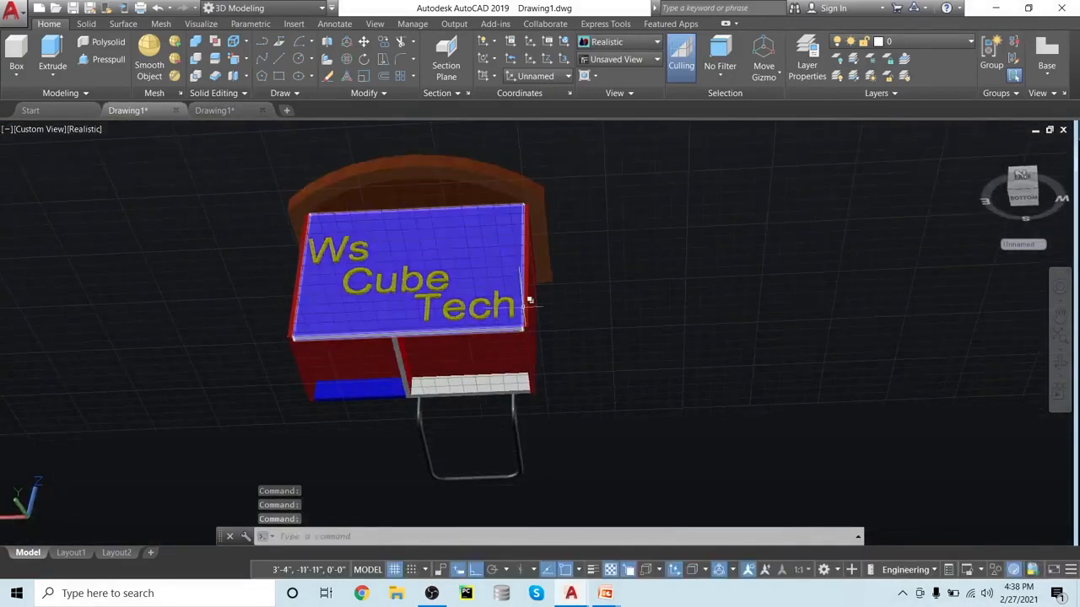
{"action": "key", "text": "F7"}
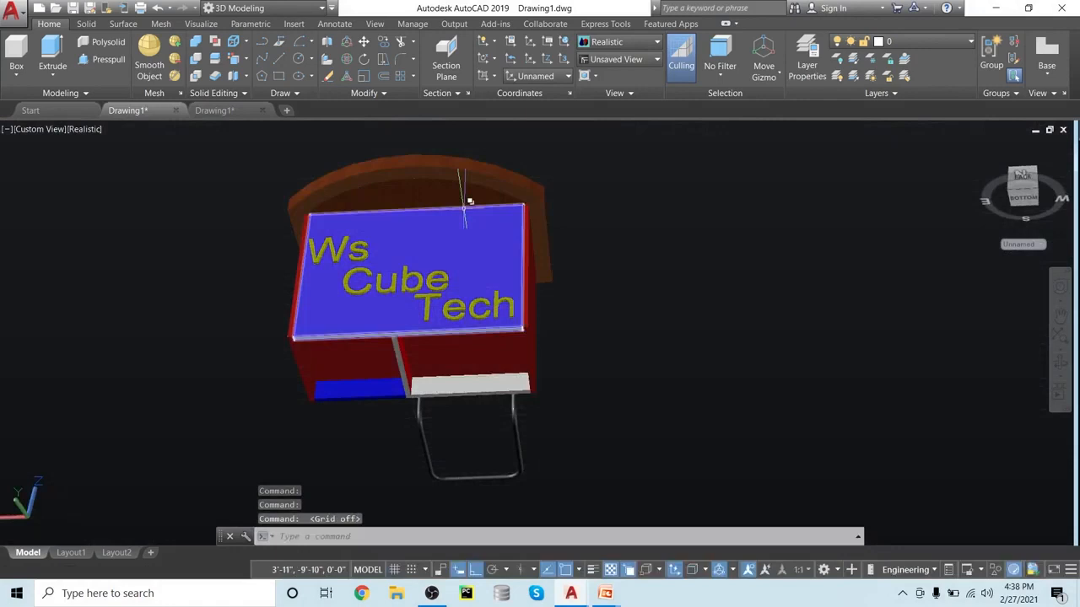
{"action": "scroll", "coordinate": [465, 206], "scroll_direction": "up", "scroll_amount": 3}
{"action": "mouse_move", "coordinate": [463, 210]}
{"action": "middle_mouse_down", "text": "shift"}
{"action": "mouse_move", "coordinate": [475, 287]}
{"action": "mouse_move", "coordinate": [458, 205]}
{"action": "middle_mouse_up", "text": "shift"}
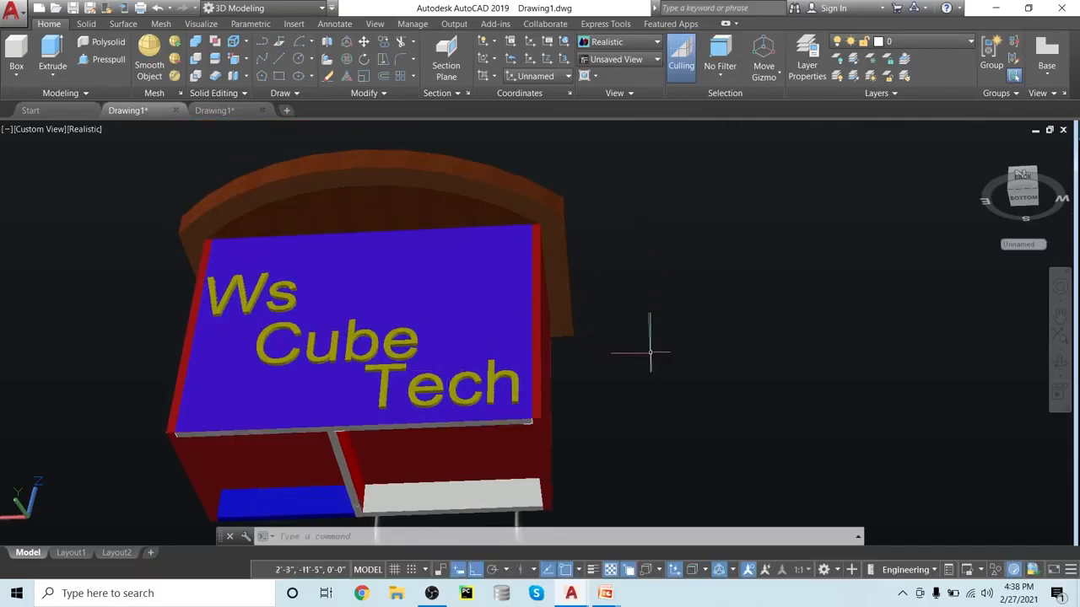
{"action": "mouse_move", "coordinate": [632, 296]}
{"action": "middle_mouse_down", "text": "shift"}
{"action": "mouse_move", "coordinate": [648, 267]}
{"action": "mouse_move", "coordinate": [717, 328]}
{"action": "mouse_move", "coordinate": [701, 322]}
{"action": "mouse_move", "coordinate": [757, 234]}
{"action": "mouse_move", "coordinate": [896, 283]}
{"action": "mouse_move", "coordinate": [764, 395]}
{"action": "mouse_move", "coordinate": [506, 463]}
{"action": "mouse_move", "coordinate": [340, 486]}
{"action": "mouse_move", "coordinate": [540, 472]}
{"action": "mouse_move", "coordinate": [697, 436]}
{"action": "mouse_move", "coordinate": [582, 452]}
{"action": "middle_mouse_up", "text": "shift"}
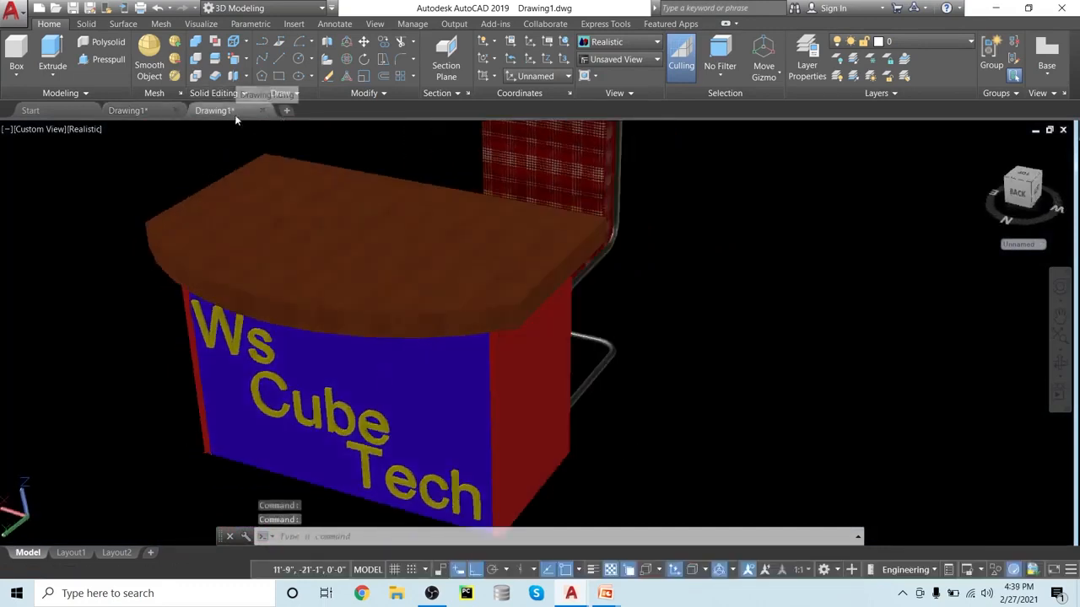
{"action": "left_click", "coordinate": [232, 112]}
- Offset the joined tabletop outline 3" inward
{"action": "scroll", "coordinate": [562, 405], "scroll_direction": "down", "scroll_amount": 2}
{"action": "scroll", "coordinate": [562, 405], "scroll_direction": "up", "scroll_amount": 2}
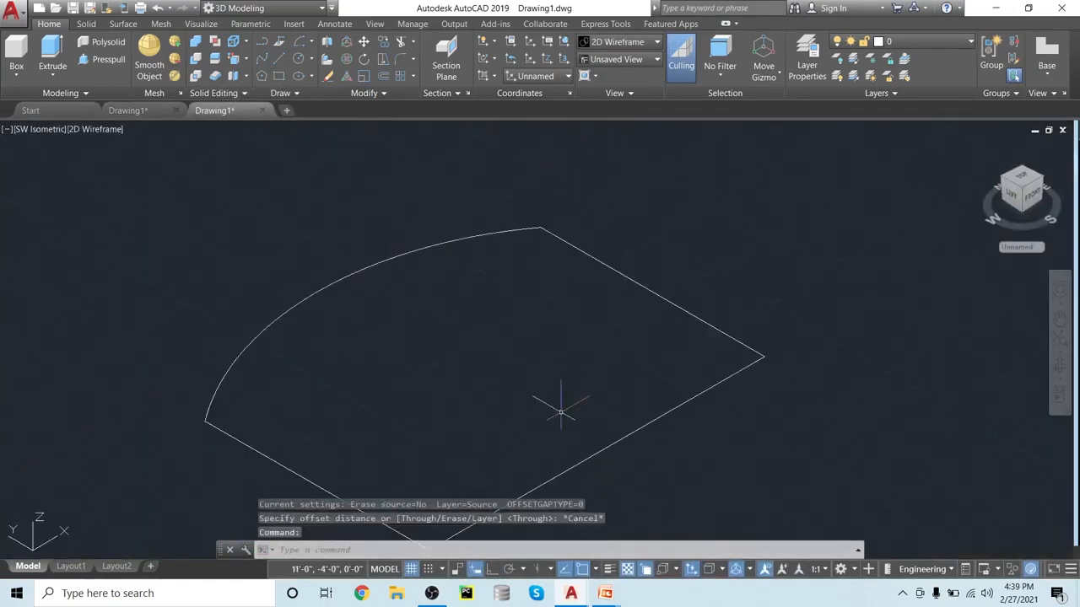
{"action": "scroll", "coordinate": [559, 406], "scroll_direction": "down", "scroll_amount": 2}
{"action": "middle_click_drag", "start_coordinate": [560, 406], "coordinate": [574, 353]}
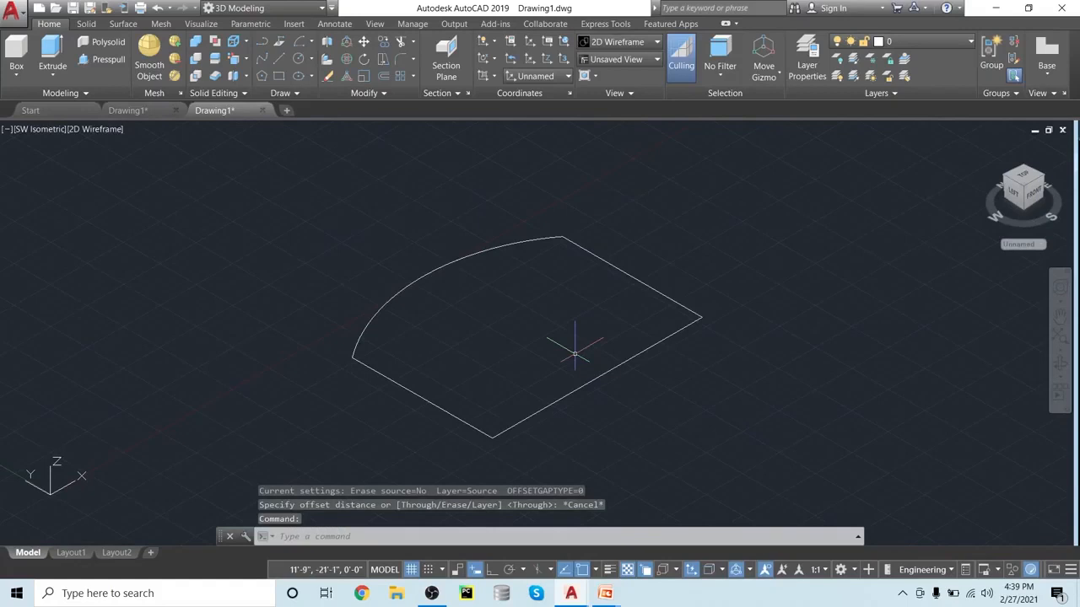
{"action": "key", "text": "Return"}
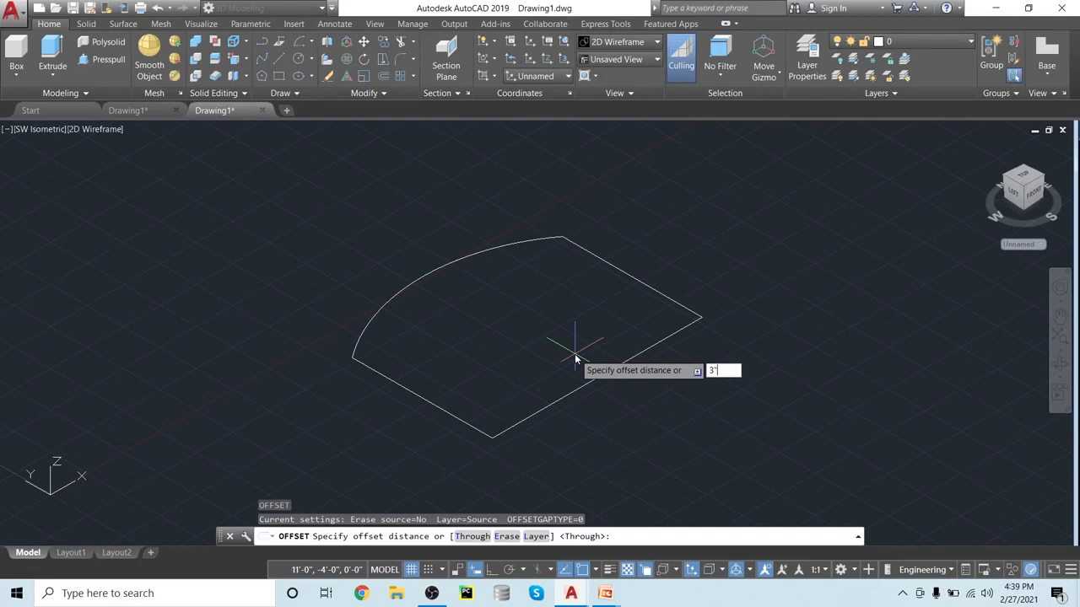
{"action": "key", "text": "Return"}
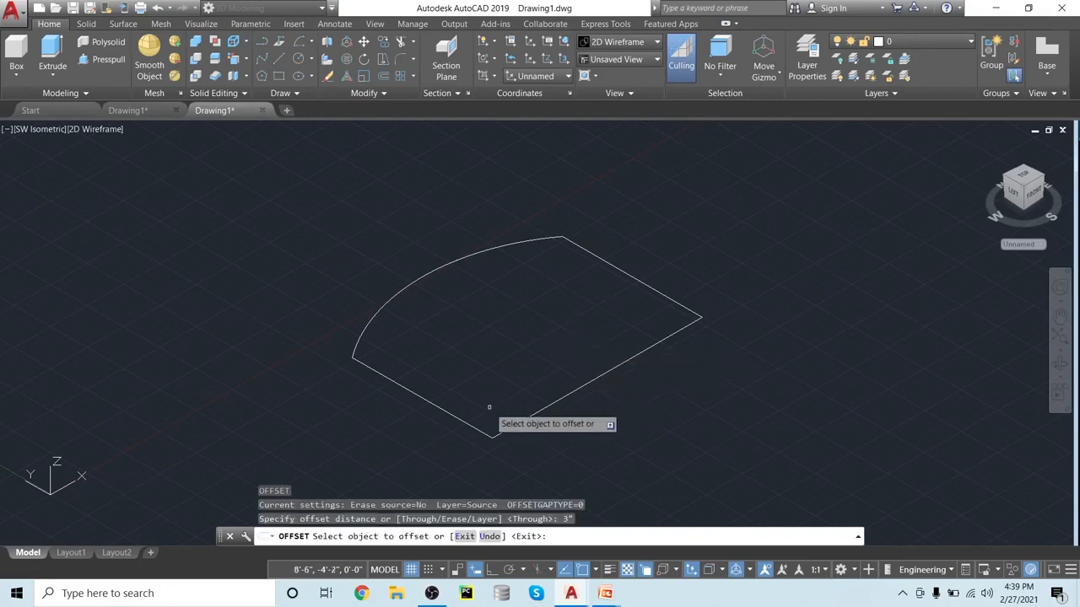
{"action": "left_click", "coordinate": [469, 424]}
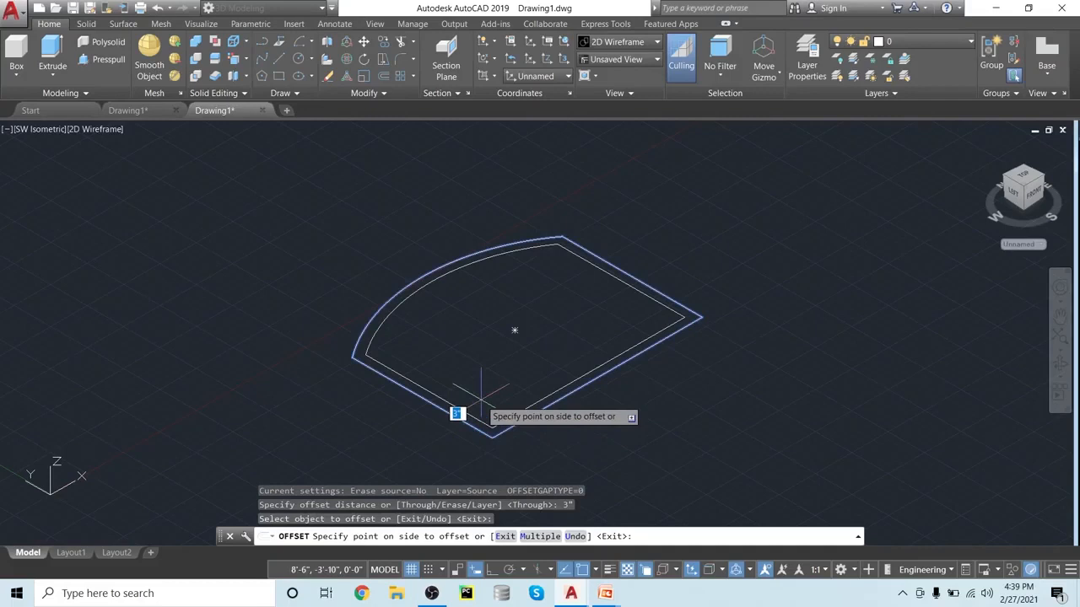
{"action": "left_click", "coordinate": [493, 384]}
{"action": "scroll", "coordinate": [509, 369], "scroll_direction": "up", "scroll_amount": 2}
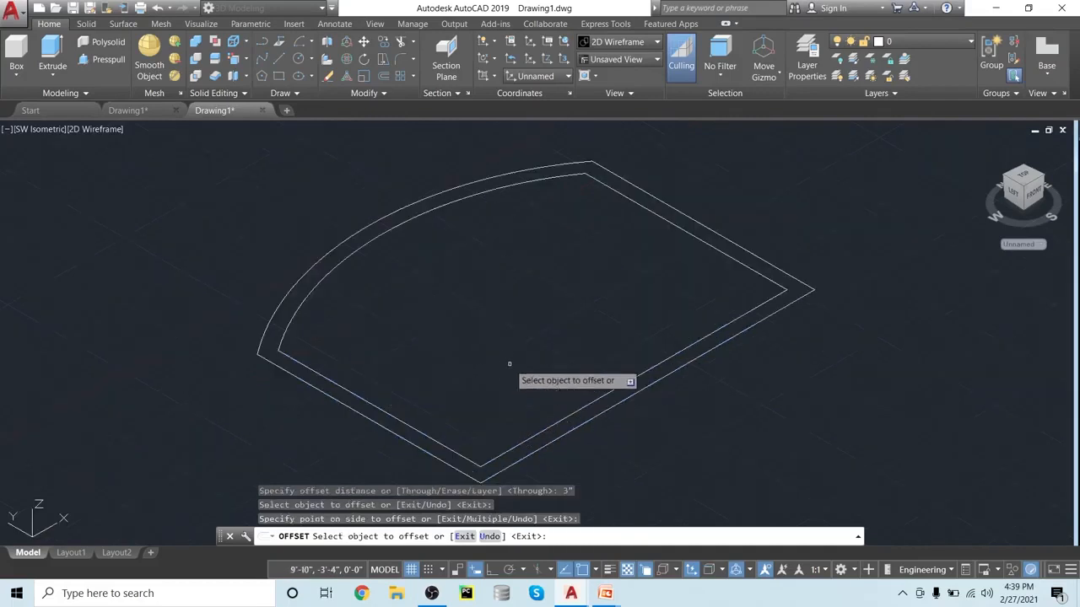
{"action": "middle_click_drag", "start_coordinate": [509, 364], "coordinate": [494, 381]}
{"action": "scroll", "coordinate": [493, 381], "scroll_direction": "down", "scroll_amount": 1}
{"action": "scroll", "coordinate": [494, 381], "scroll_direction": "up", "scroll_amount": 1}
{"action": "scroll", "coordinate": [494, 380], "scroll_direction": "down", "scroll_amount": 2}
{"action": "scroll", "coordinate": [494, 380], "scroll_direction": "up", "scroll_amount": 1}
{"action": "middle_click_drag", "start_coordinate": [493, 380], "coordinate": [429, 393]}
{"action": "scroll", "coordinate": [425, 392], "scroll_direction": "down", "scroll_amount": 1}
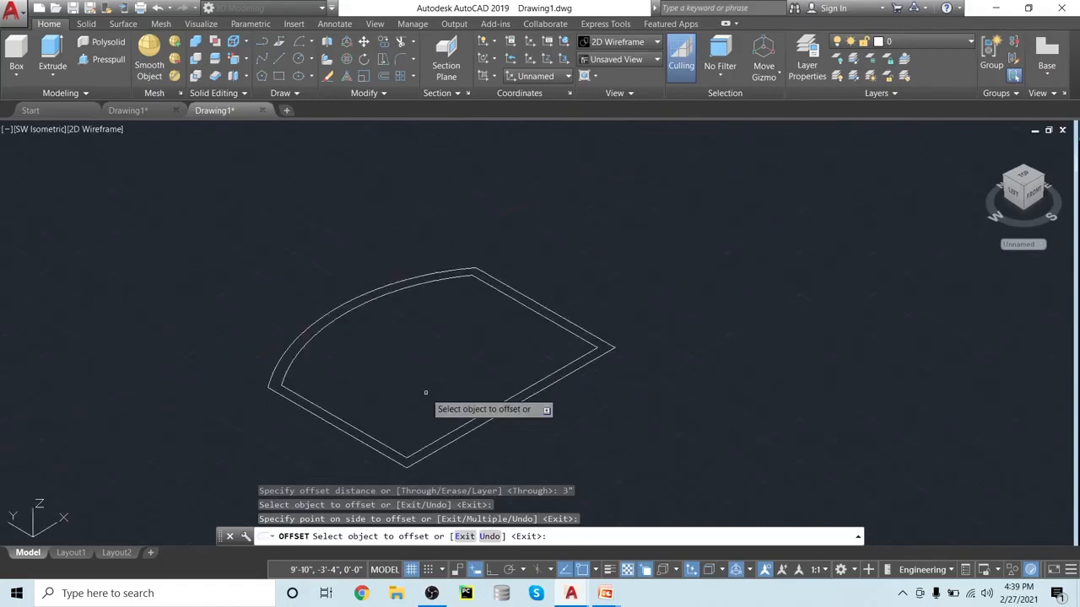
{"action": "key", "text": "Escape"}
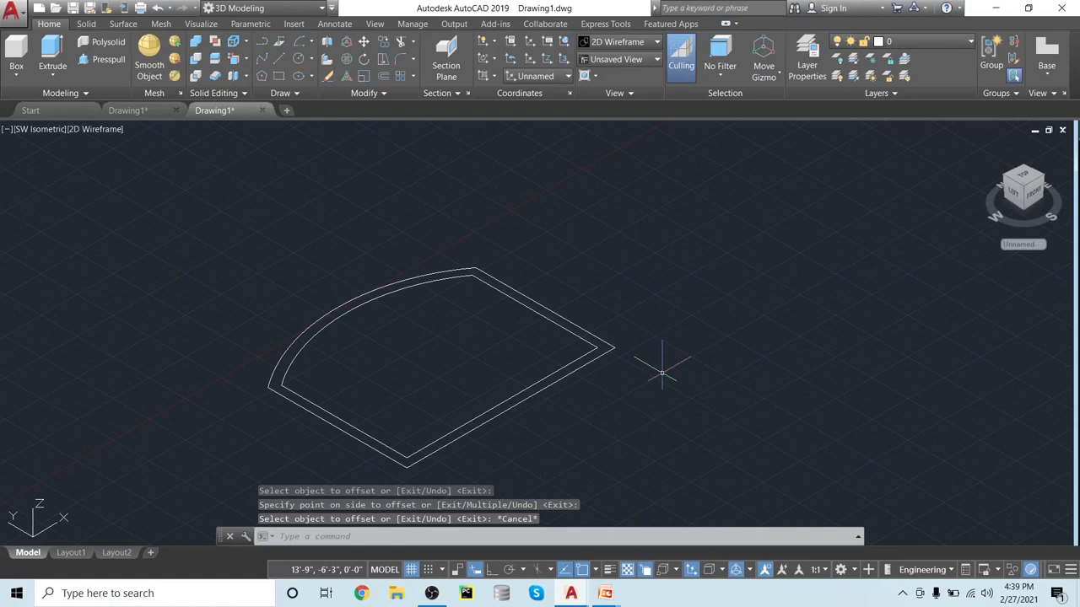
- Copy the outer tabletop outline from its right corner to an empty spot along the X axis with Ortho on
{"action": "key", "text": "BackSpace"}
{"action": "type", "text": "co"}
{"action": "key", "text": "Return"}
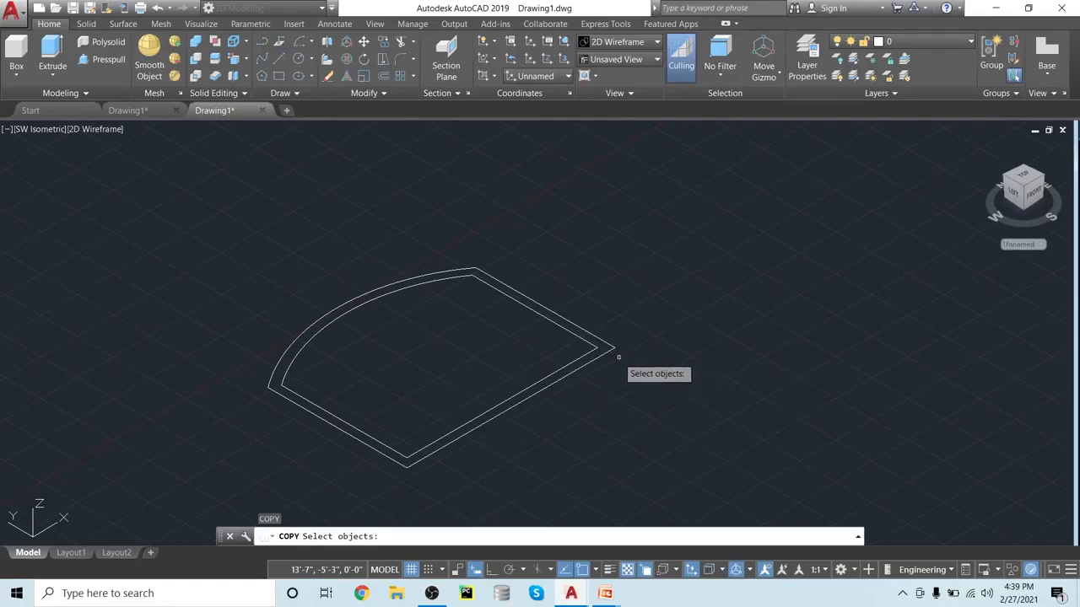
{"action": "left_click", "coordinate": [600, 358]}
{"action": "key", "text": "Return"}
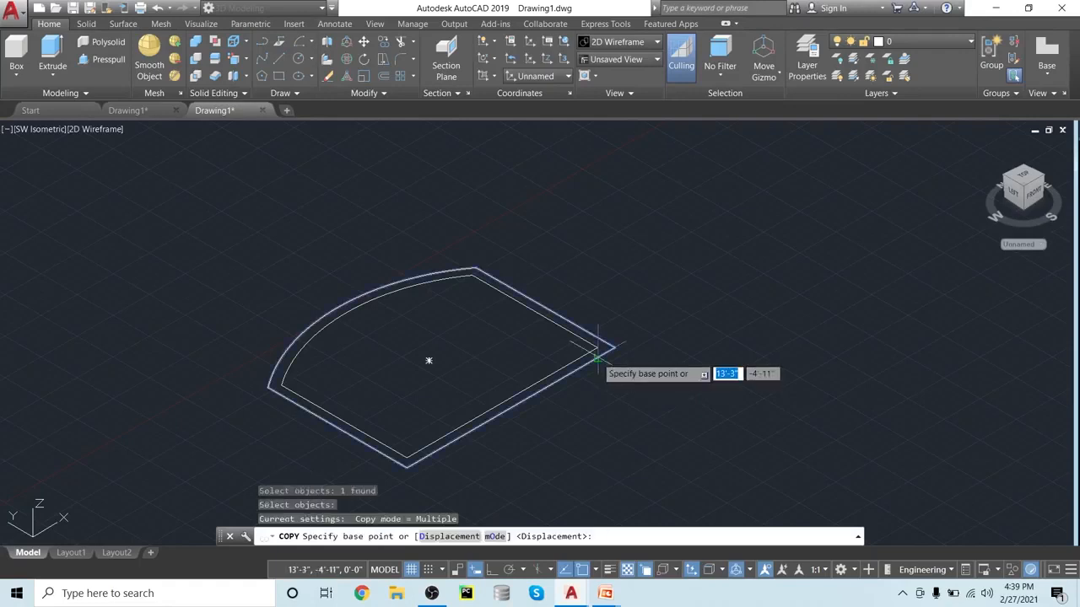
{"action": "left_click", "coordinate": [613, 346]}
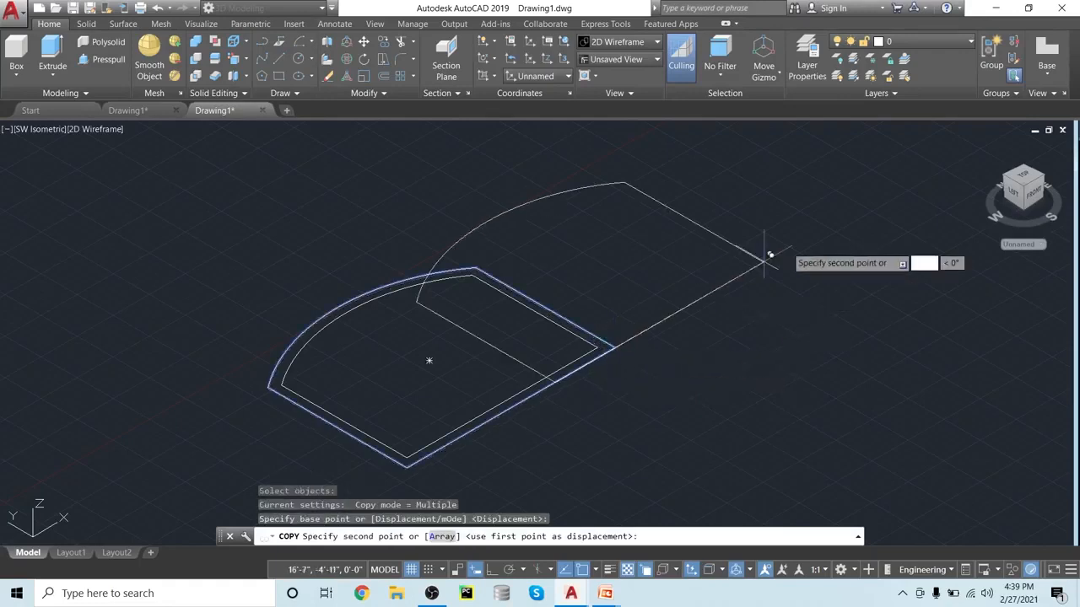
{"action": "key", "text": "F8"}
{"action": "left_click", "coordinate": [914, 180]}
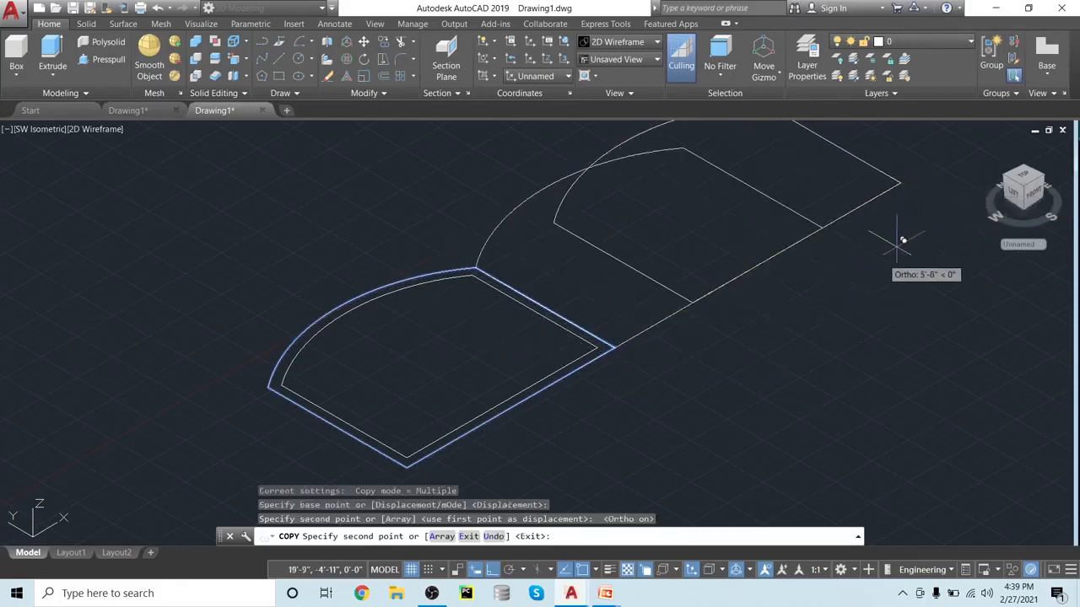
{"action": "key", "text": "Return"}
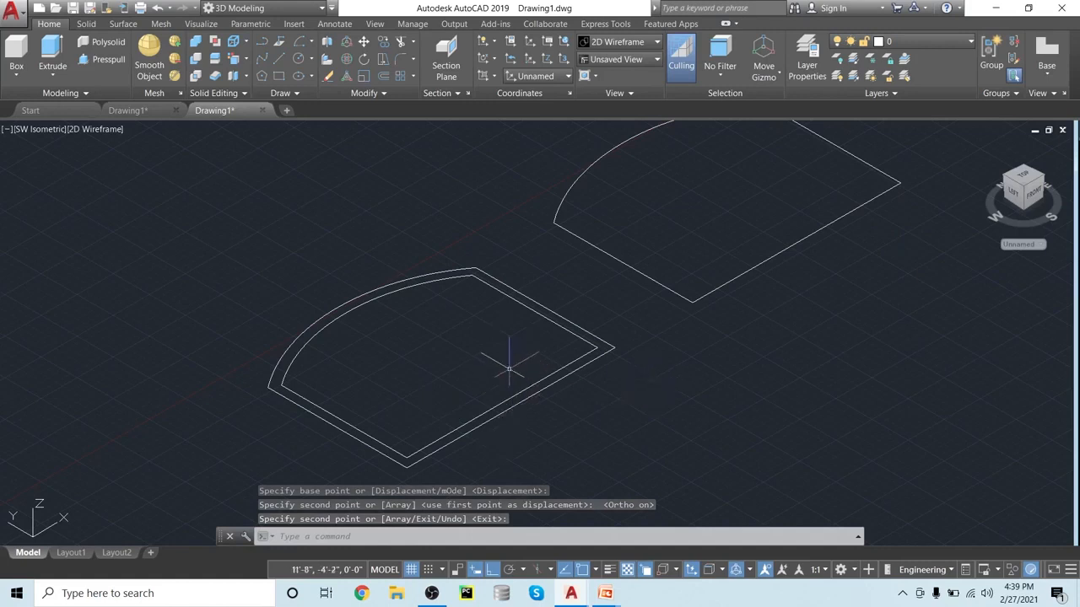
- Examine the finished desk's side panels, back panel and shelves in the reference drawing, and return to the new drawing
{"action": "scroll", "coordinate": [506, 364], "scroll_direction": "up", "scroll_amount": 3}
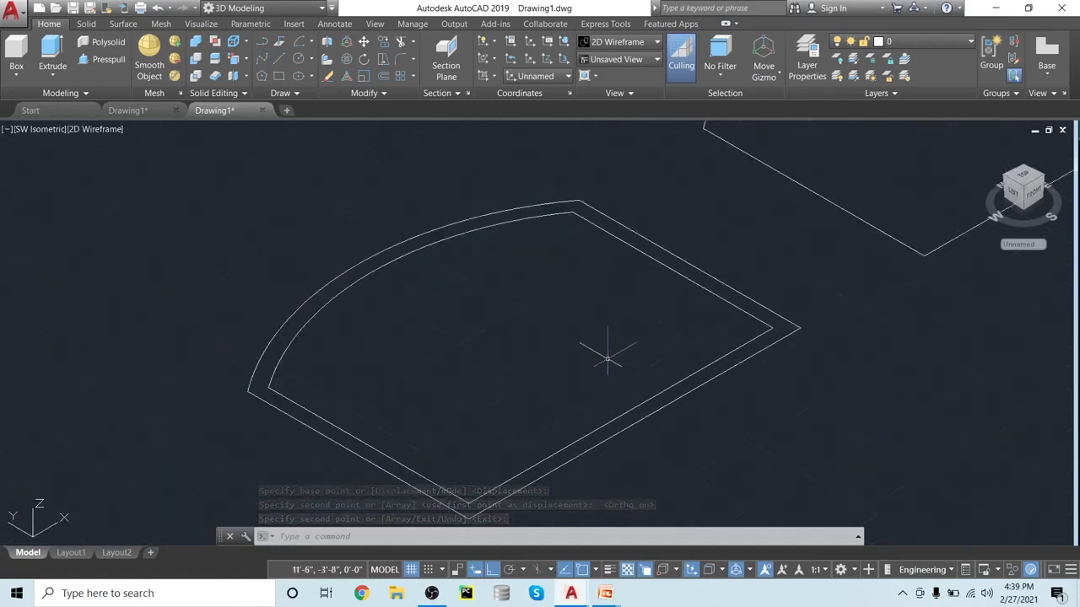
{"action": "left_click", "coordinate": [127, 109]}
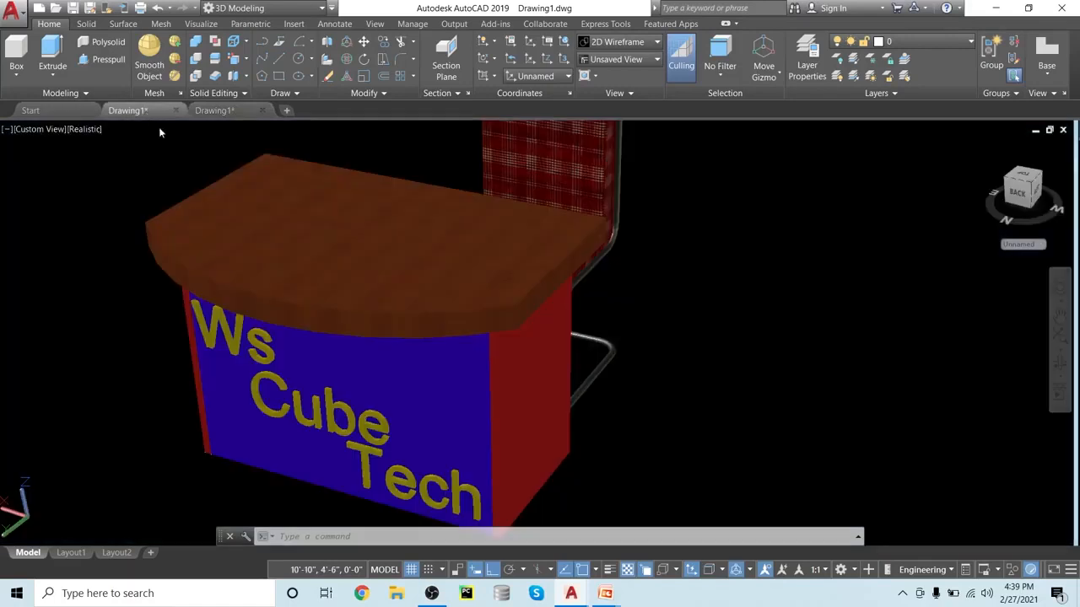
{"action": "middle_click_drag", "start_coordinate": [379, 380], "coordinate": [270, 380], "text": "shift"}
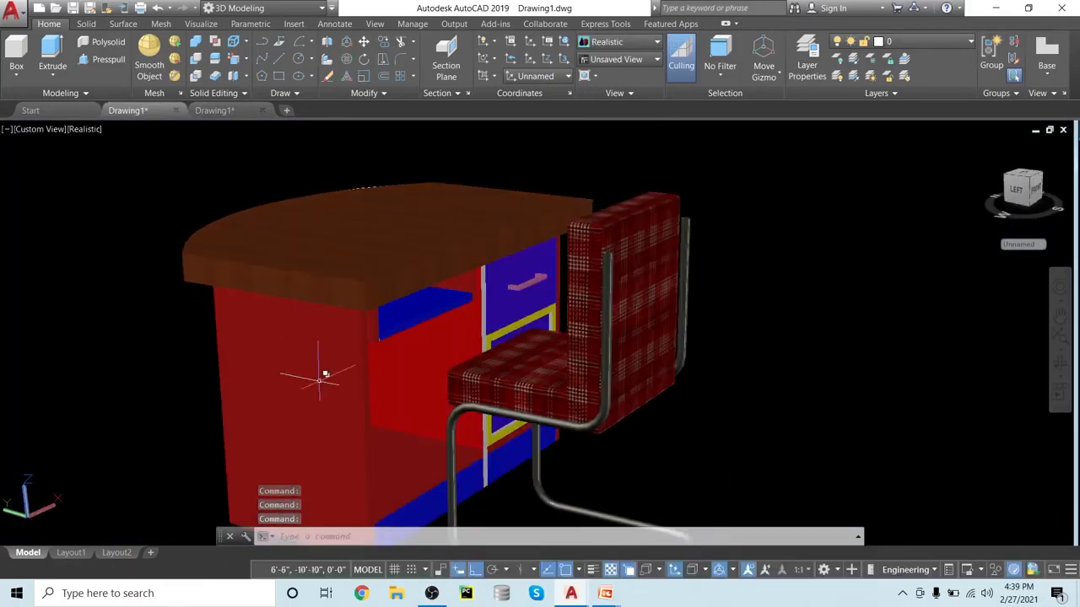
{"action": "scroll", "coordinate": [322, 339], "scroll_direction": "down", "scroll_amount": 2}
{"action": "middle_click_drag", "start_coordinate": [680, 431], "coordinate": [759, 422], "text": "shift"}
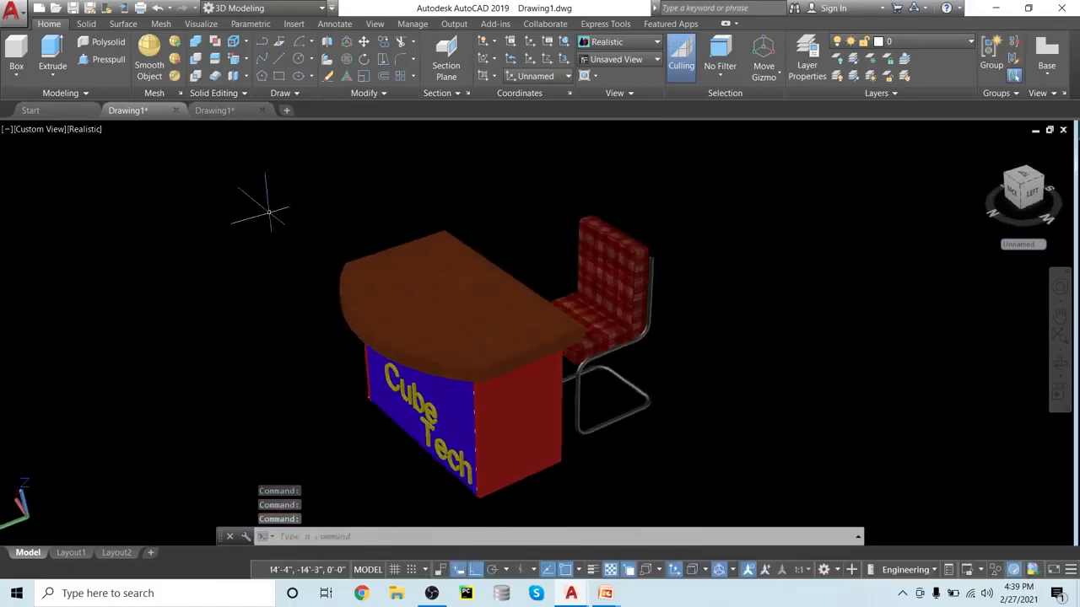
{"action": "left_click", "coordinate": [237, 114]}
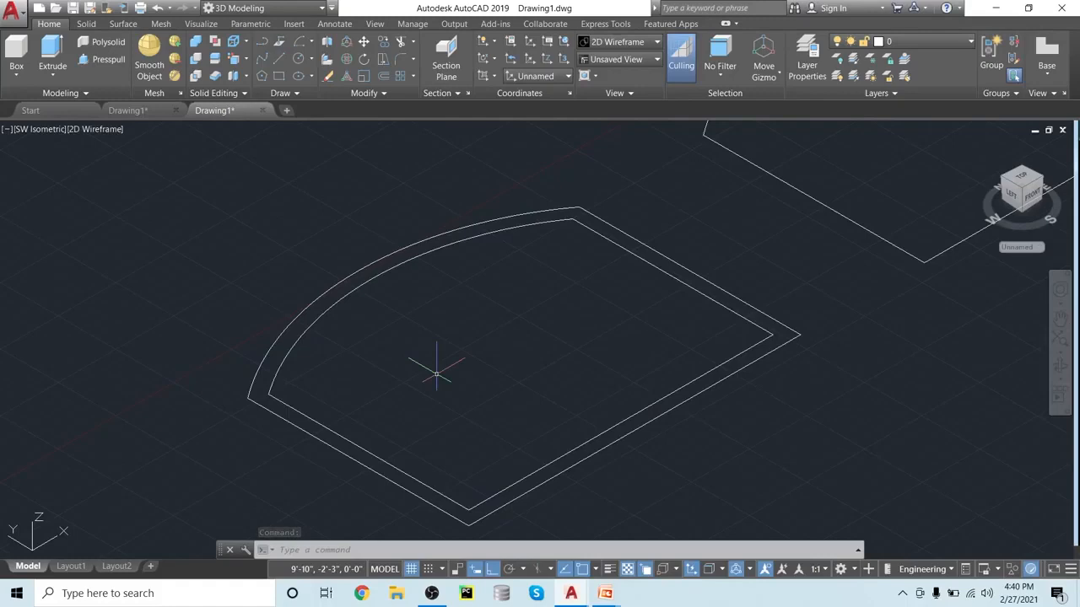
{"action": "key", "text": "Return"}
{"action": "key", "text": "Escape"}
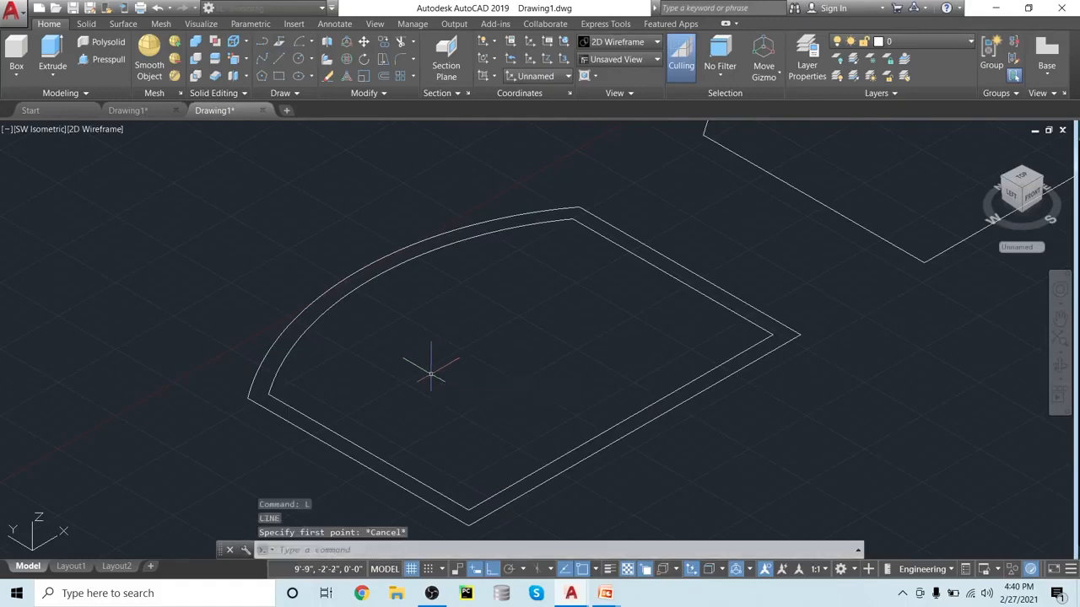
{"action": "left_click", "coordinate": [280, 42]}
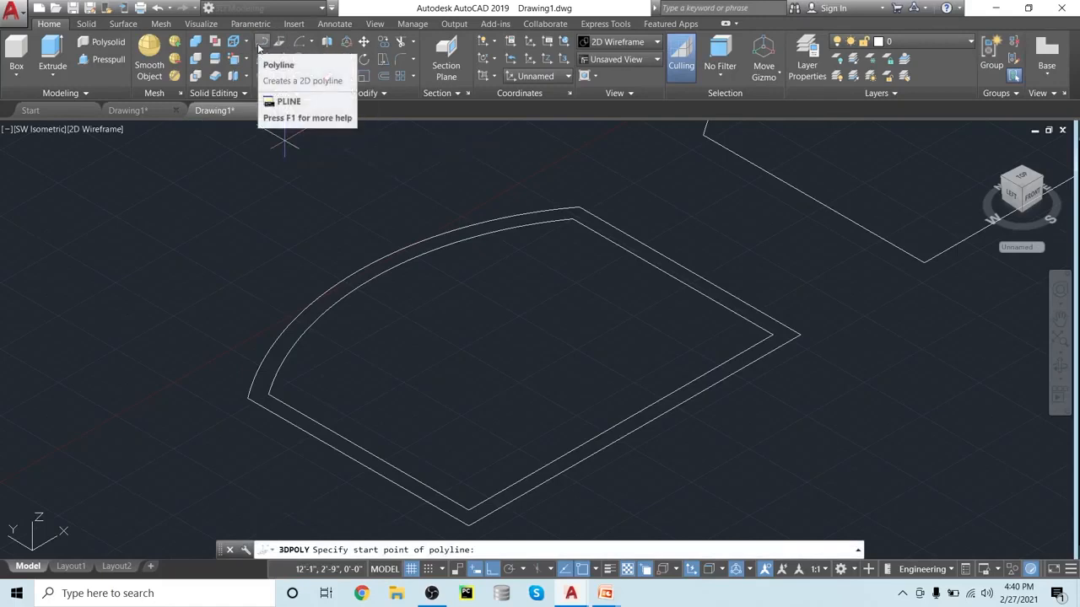
- Draw a polyline joining the two ends of the inner outline's arc, followed by a 1" segment along the adjoining straight side
{"action": "left_click", "coordinate": [258, 49]}
{"action": "left_click", "coordinate": [266, 388]}
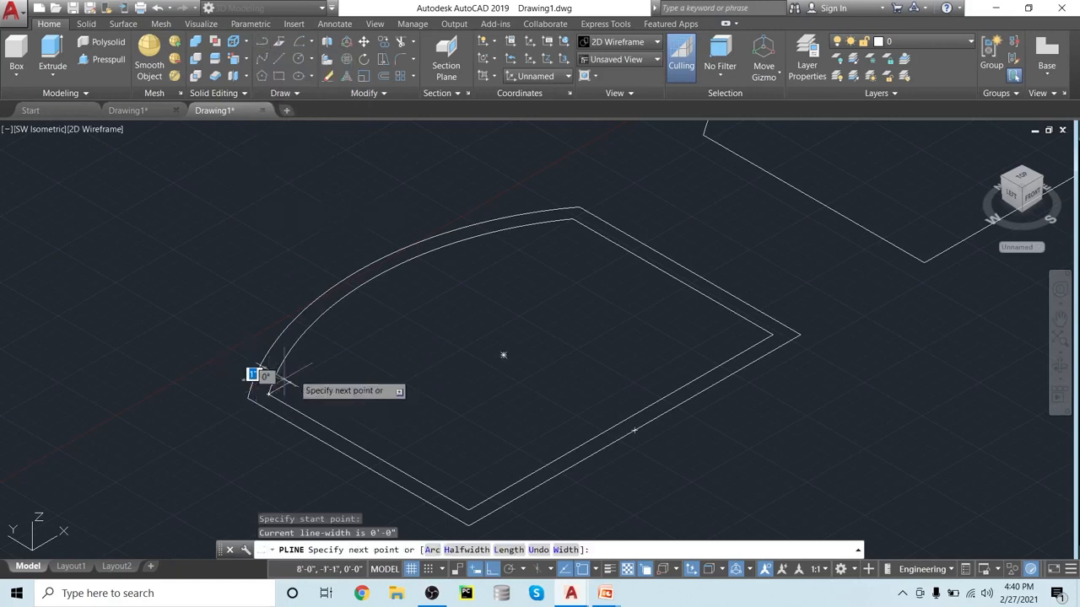
{"action": "left_click", "coordinate": [573, 217]}
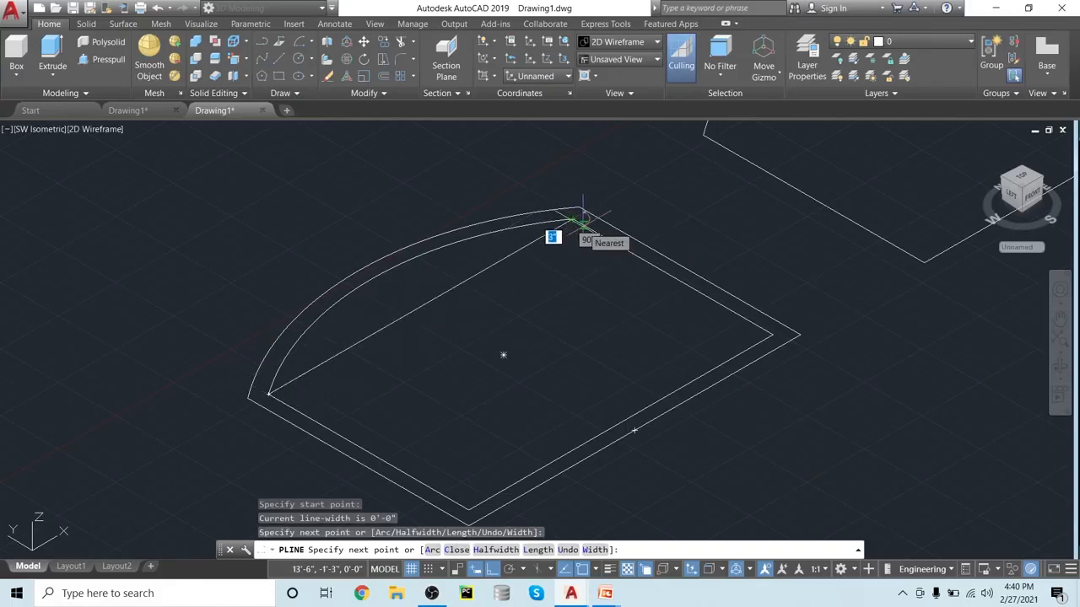
{"action": "type", "text": "1"}
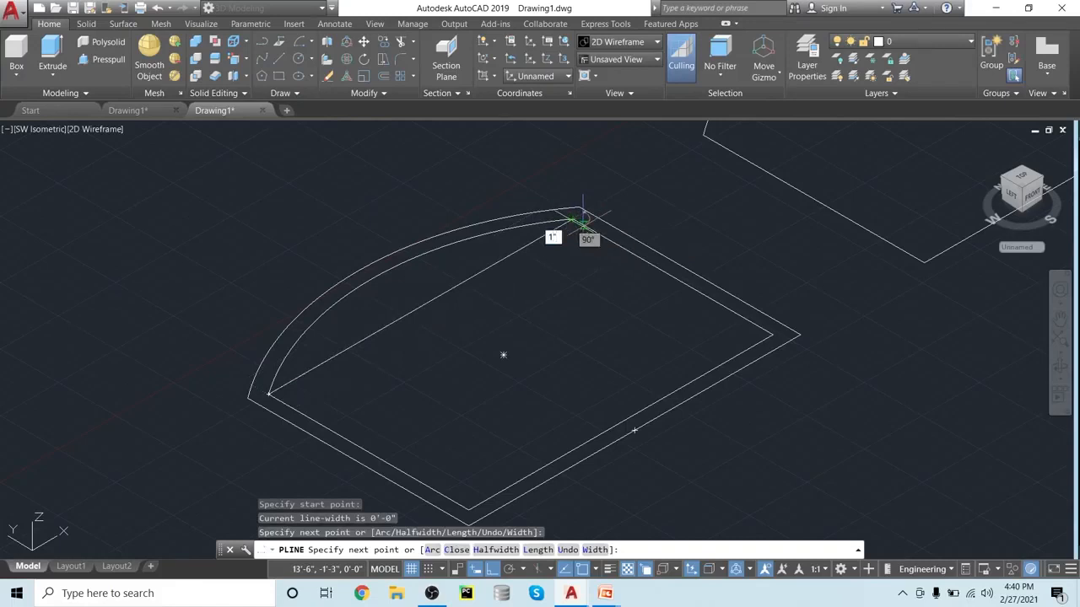
{"action": "key", "text": "Return"}
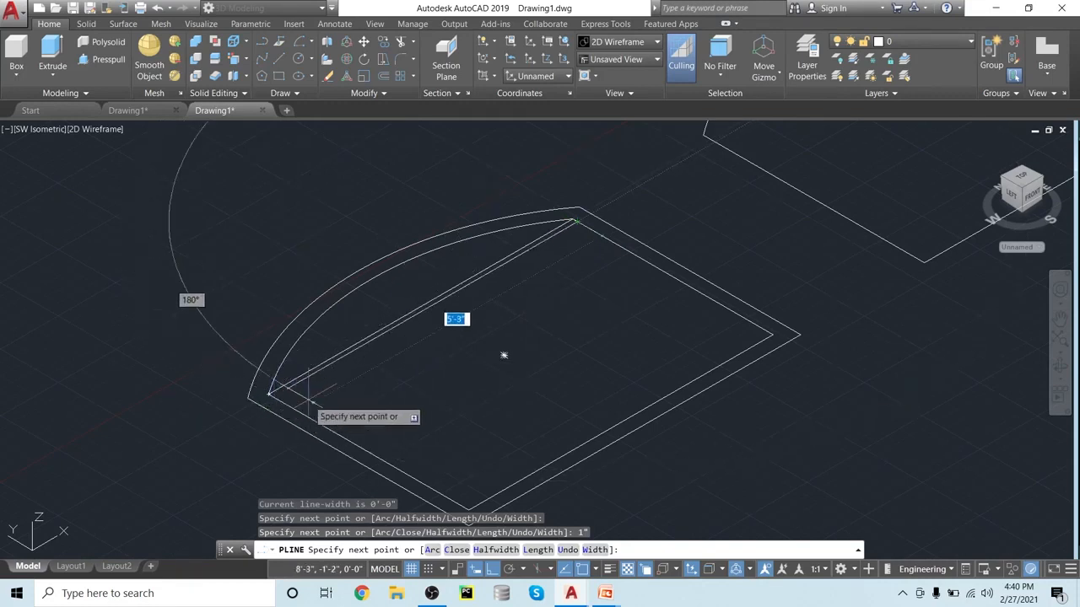
{"action": "key", "text": "Return"}
{"action": "scroll", "coordinate": [329, 388], "scroll_direction": "up", "scroll_amount": 2}
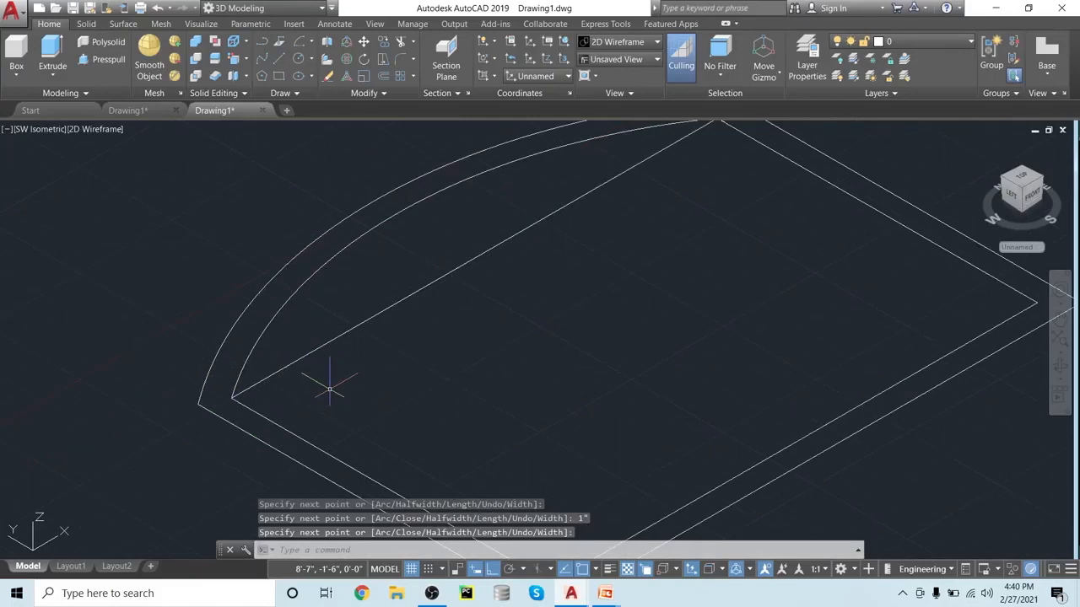
{"action": "type", "text": "l"}
{"action": "key", "text": "Return"}
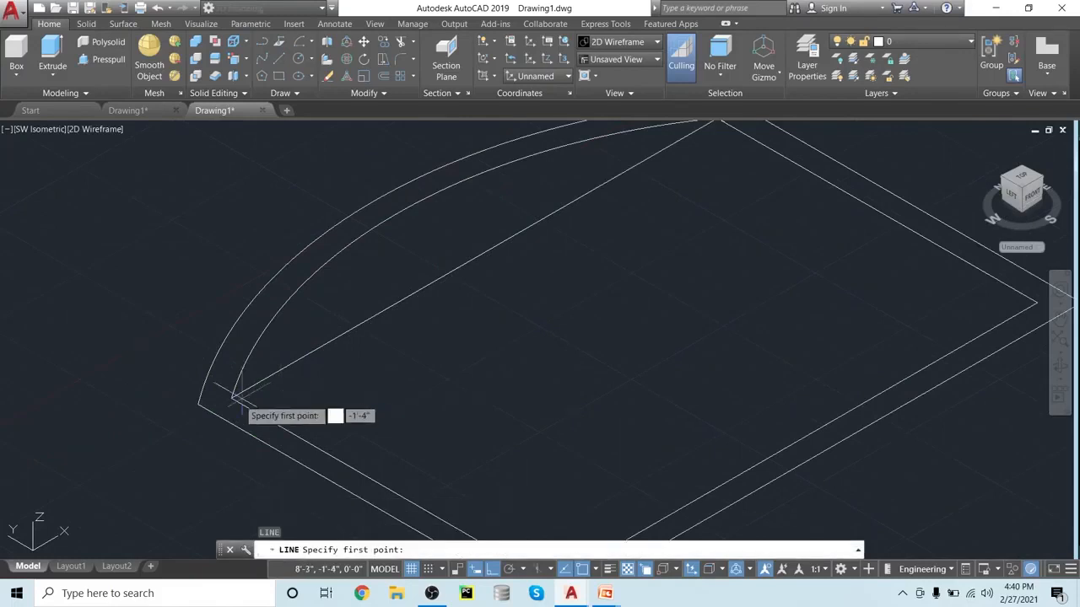
{"action": "key", "text": "Escape"}
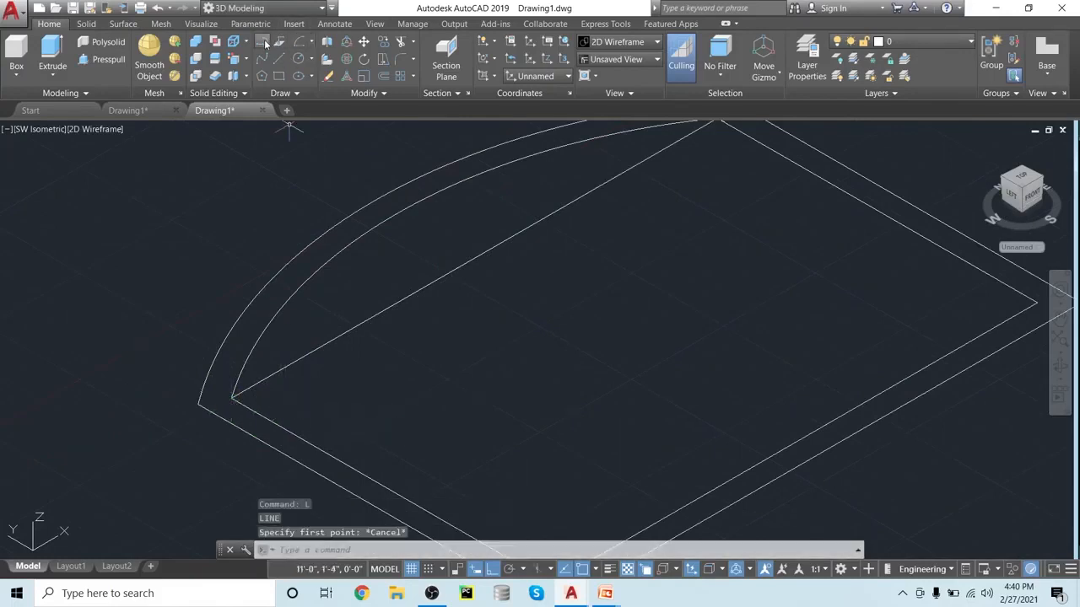
- Draw a polyline from the inner outline's left corner, 1" along the side edge and parallel to the arc's chord up to the other 1" end
{"action": "left_click", "coordinate": [263, 41]}
{"action": "left_click", "coordinate": [232, 395]}
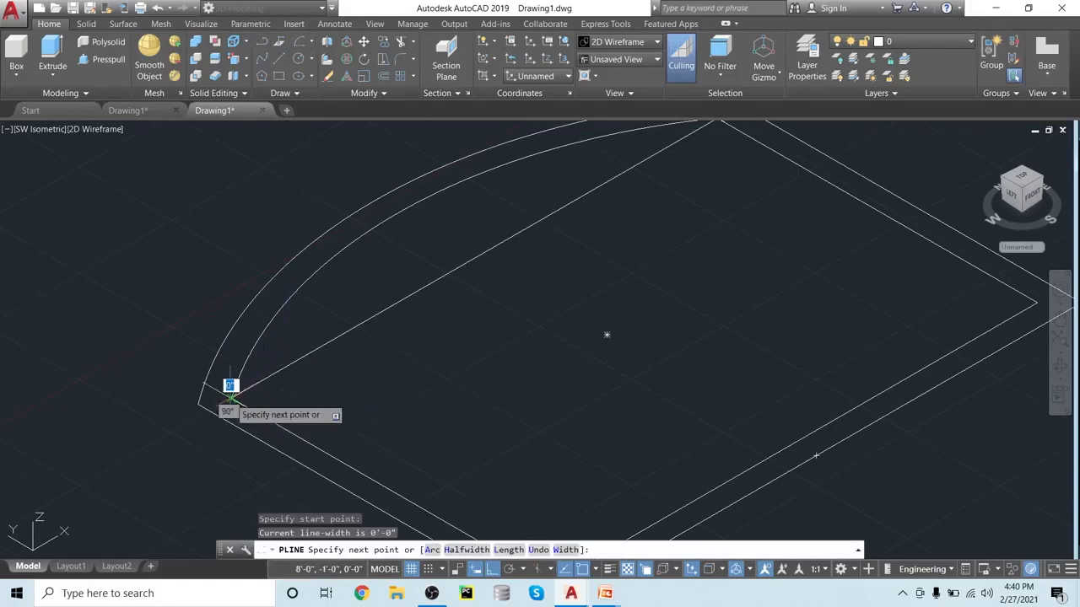
{"action": "type", "text": "11"}
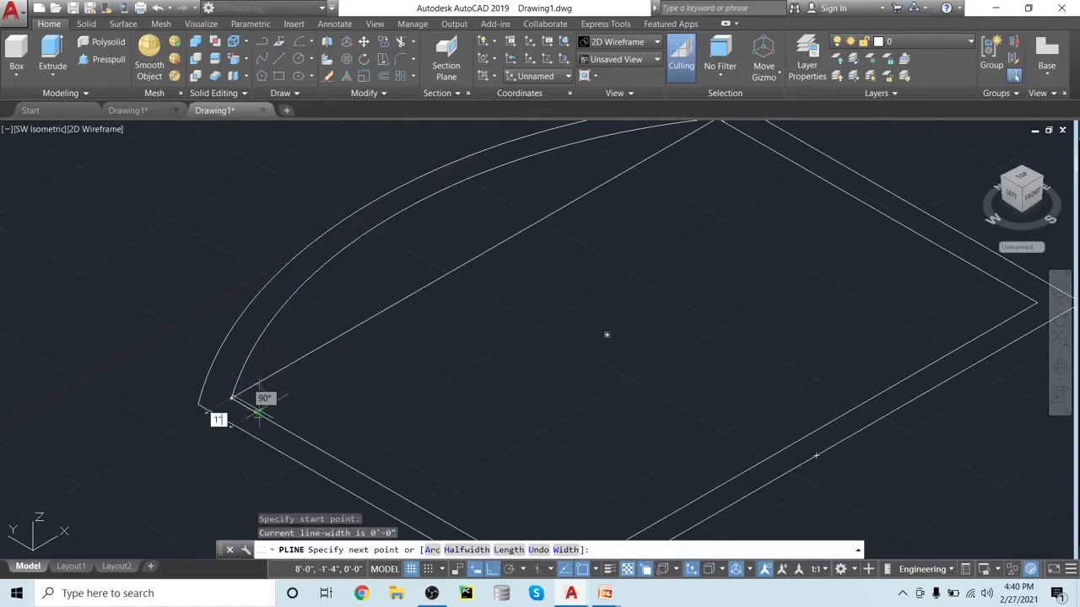
{"action": "key", "text": "Return"}
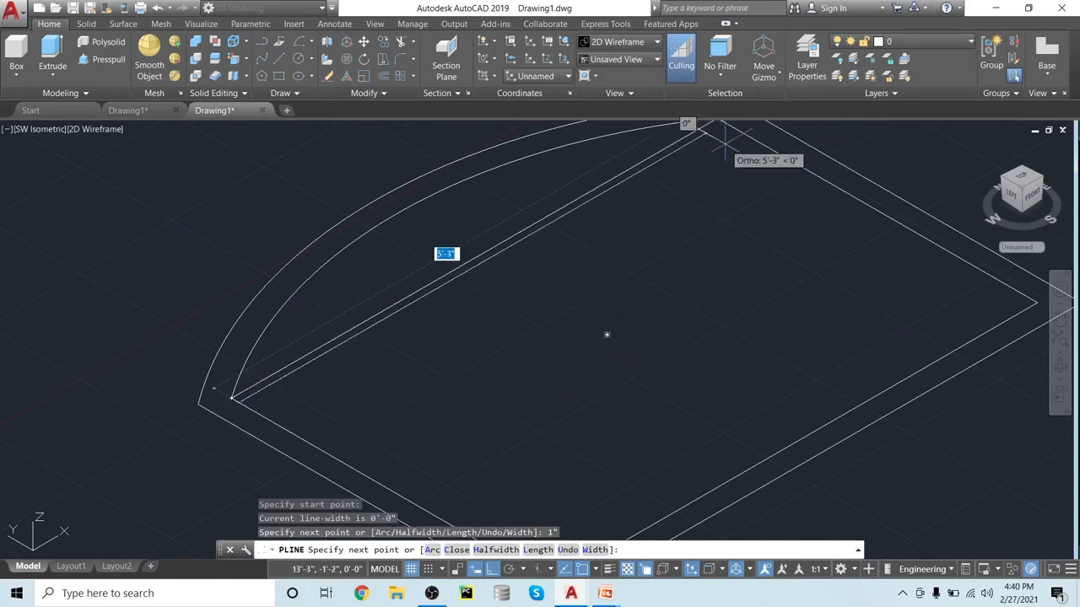
{"action": "middle_click_drag", "start_coordinate": [606, 334], "coordinate": [596, 368]}
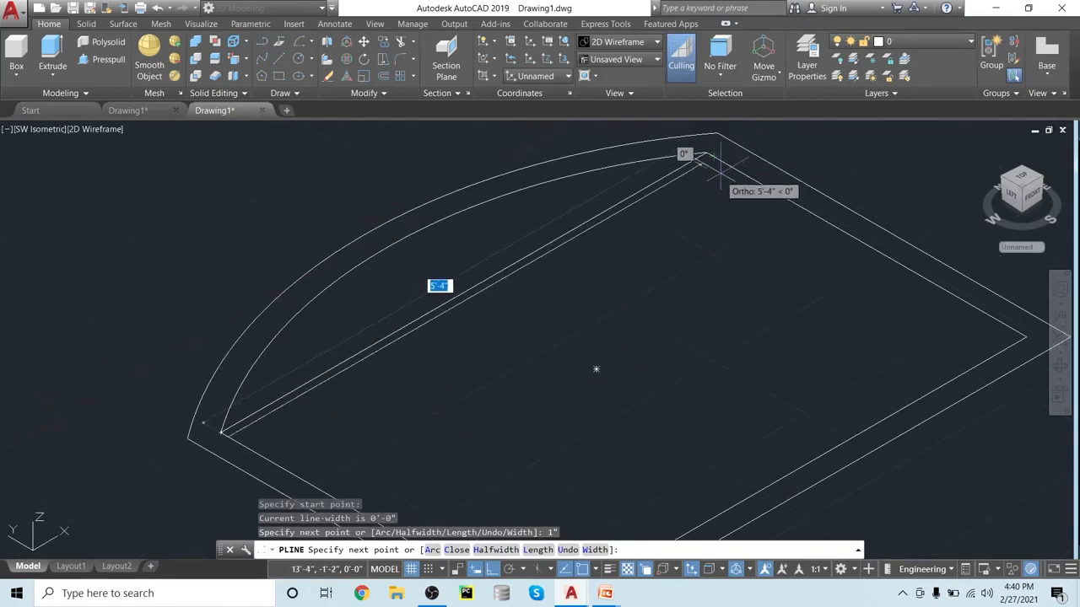
{"action": "left_click", "coordinate": [713, 156]}
{"action": "key", "text": "Return"}
{"action": "scroll", "coordinate": [712, 161], "scroll_direction": "down", "scroll_amount": 2}
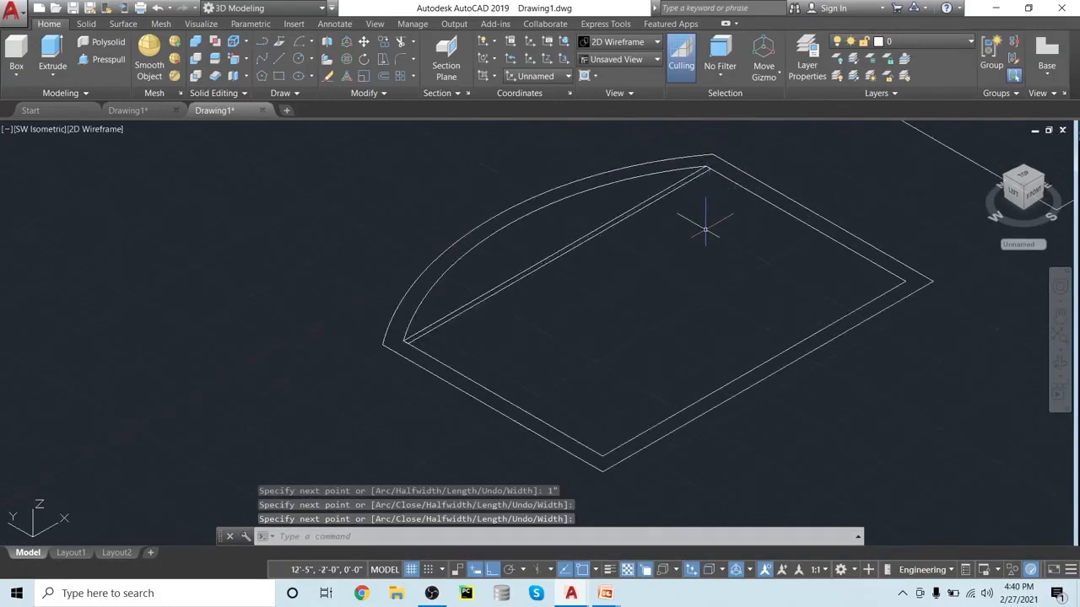
- Join the two polylines of the 1" back panel strip into one closed outline
{"action": "type", "text": "L"}
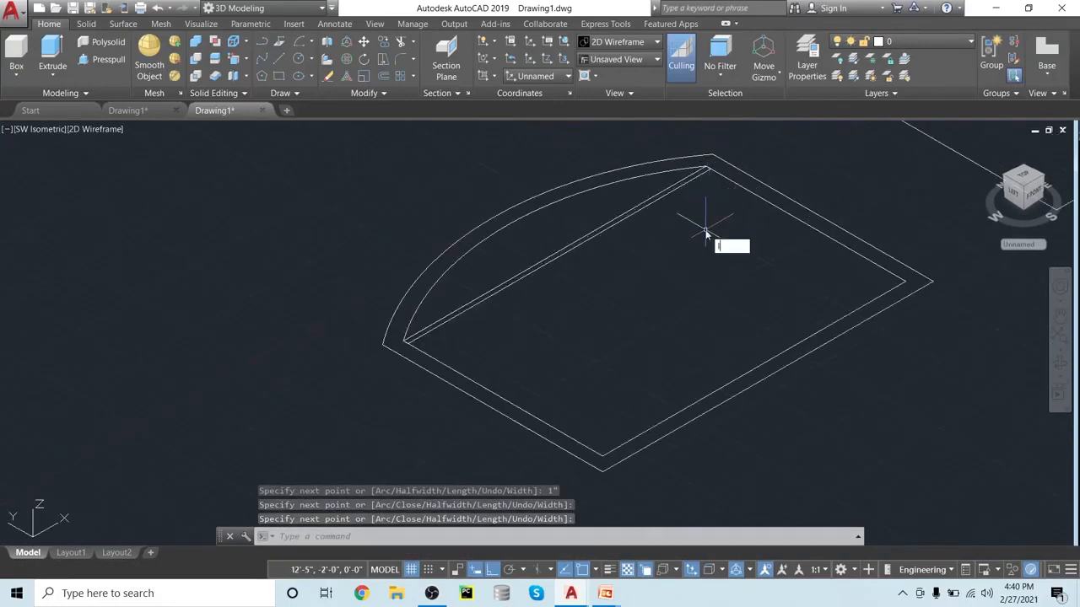
{"action": "key", "text": "Escape"}
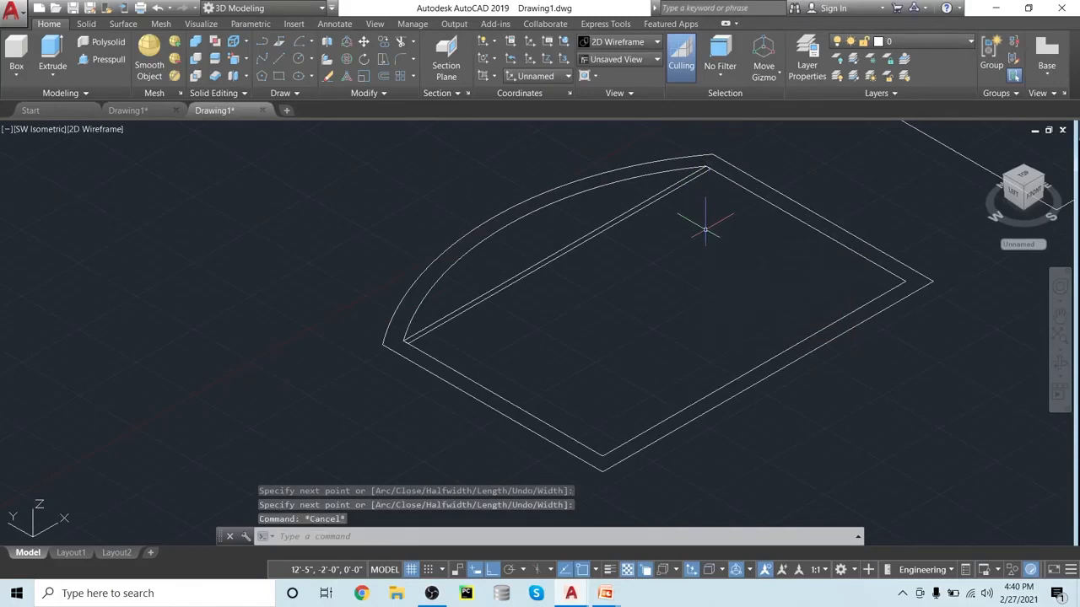
{"action": "key", "text": "Return"}
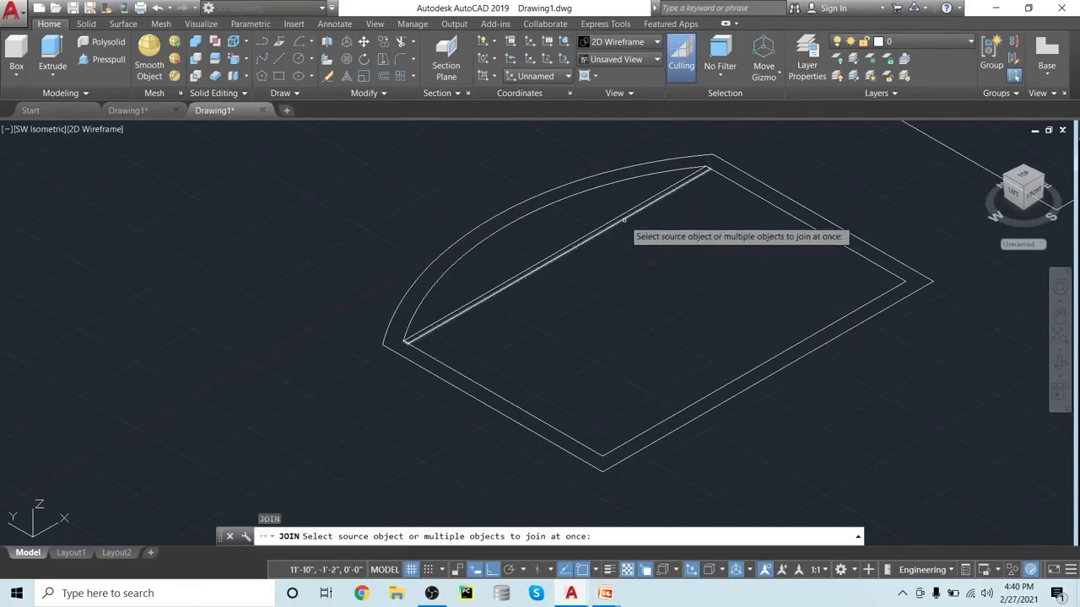
{"action": "left_click", "coordinate": [623, 218]}
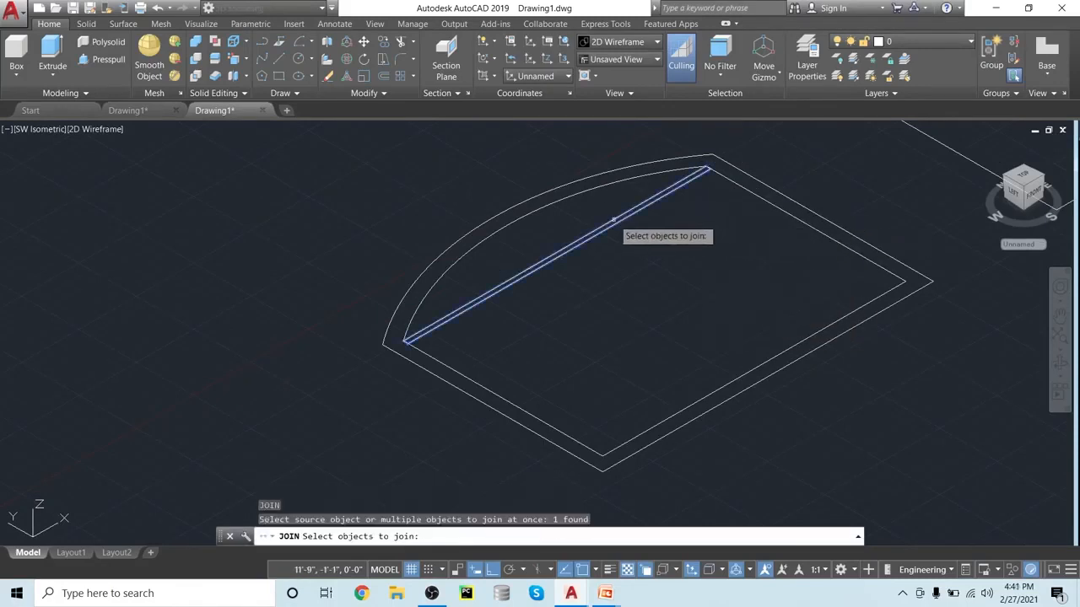
{"action": "left_click", "coordinate": [613, 220]}
{"action": "key", "text": "Return"}
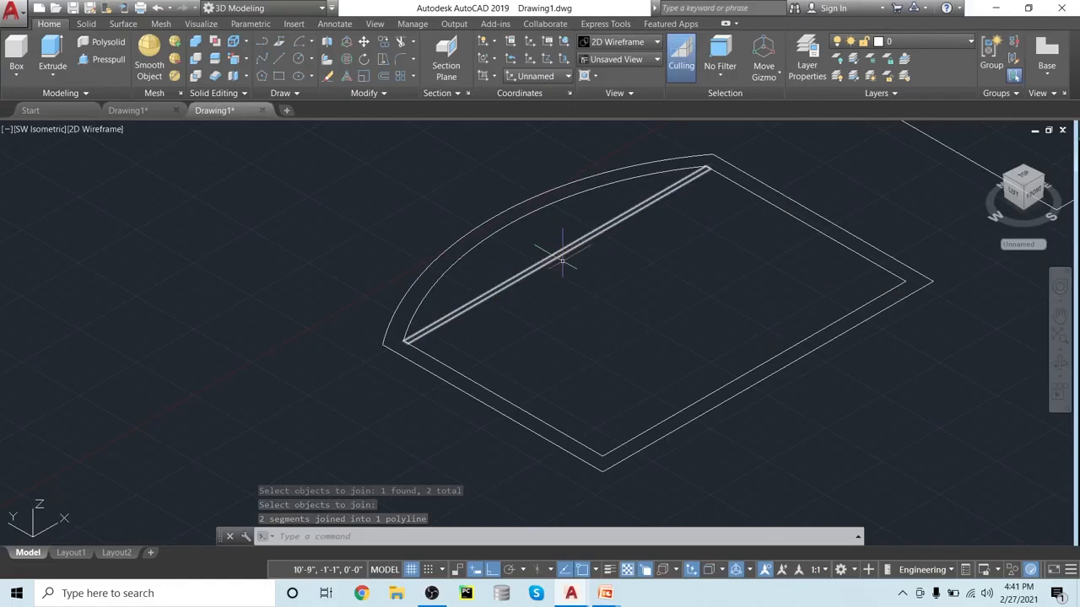
- Draw a polyline from the back panel strip's left inside corner to the inner outline's front corner, ending with a 1" segment along the X axis
{"action": "scroll", "coordinate": [539, 388], "scroll_direction": "up", "scroll_amount": 2}
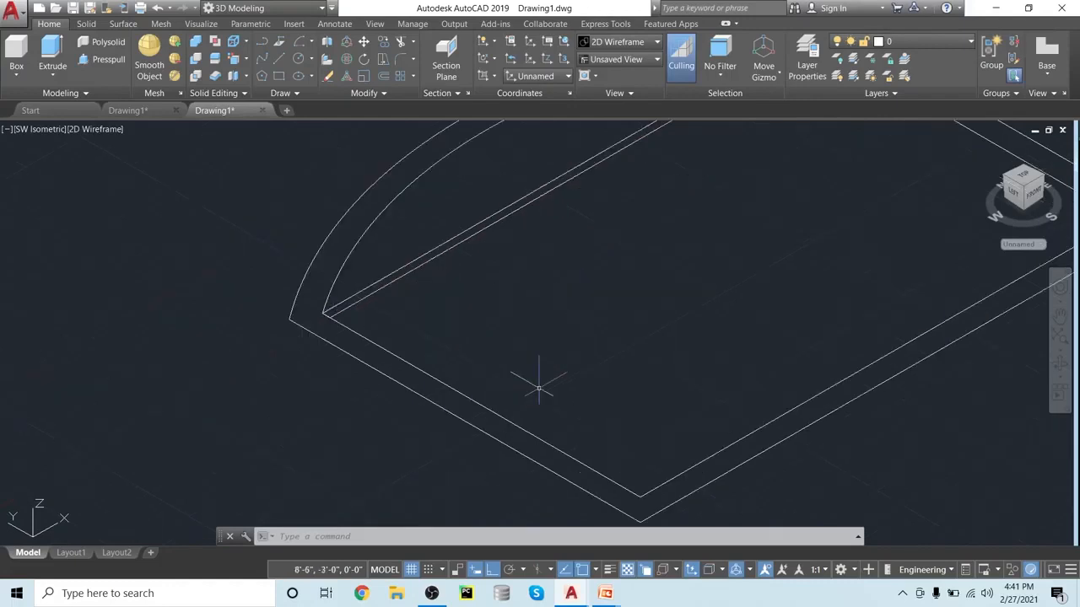
{"action": "scroll", "coordinate": [542, 325], "scroll_direction": "down", "scroll_amount": 3}
{"action": "mouse_move", "coordinate": [528, 330]}
{"action": "middle_mouse_down"}
{"action": "mouse_move", "coordinate": [422, 340]}
{"action": "mouse_move", "coordinate": [408, 380]}
{"action": "middle_mouse_up"}
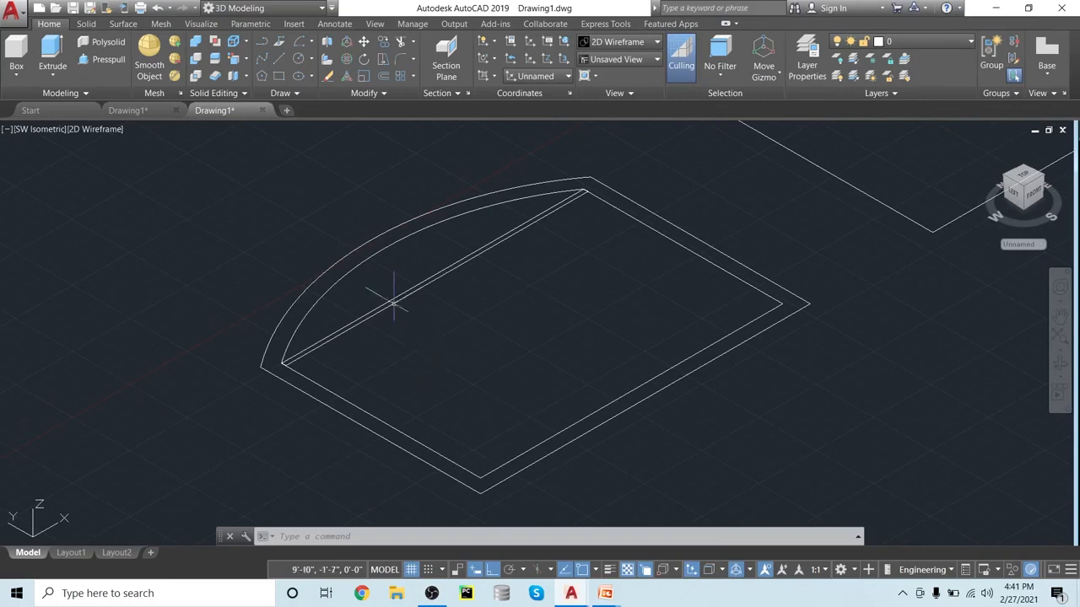
{"action": "left_click", "coordinate": [262, 44]}
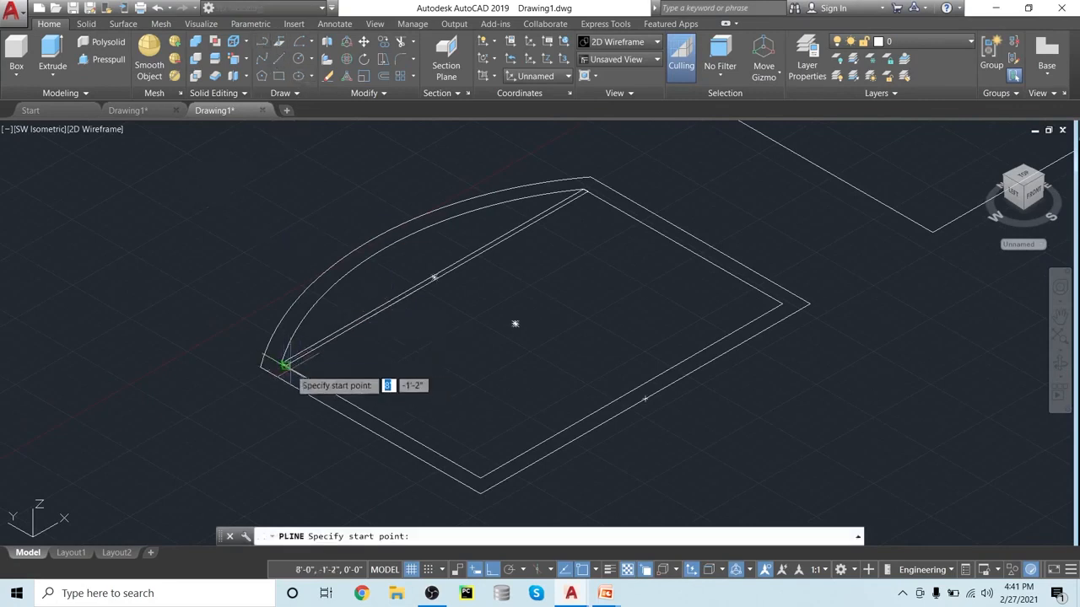
{"action": "scroll", "coordinate": [286, 364], "scroll_direction": "up", "scroll_amount": 3}
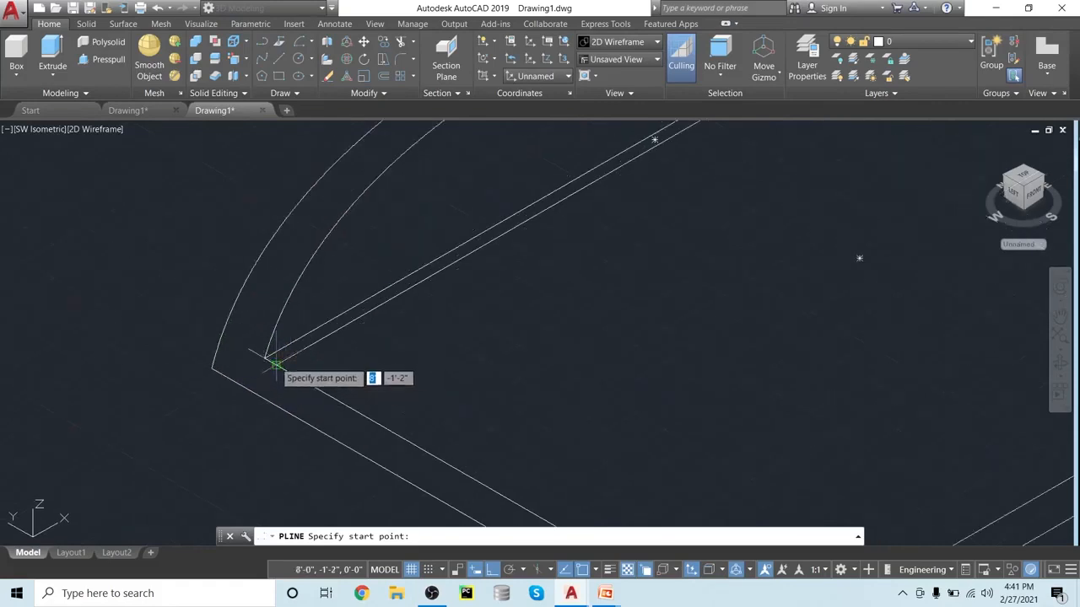
{"action": "left_click", "coordinate": [275, 364]}
{"action": "scroll", "coordinate": [338, 371], "scroll_direction": "down", "scroll_amount": 3}
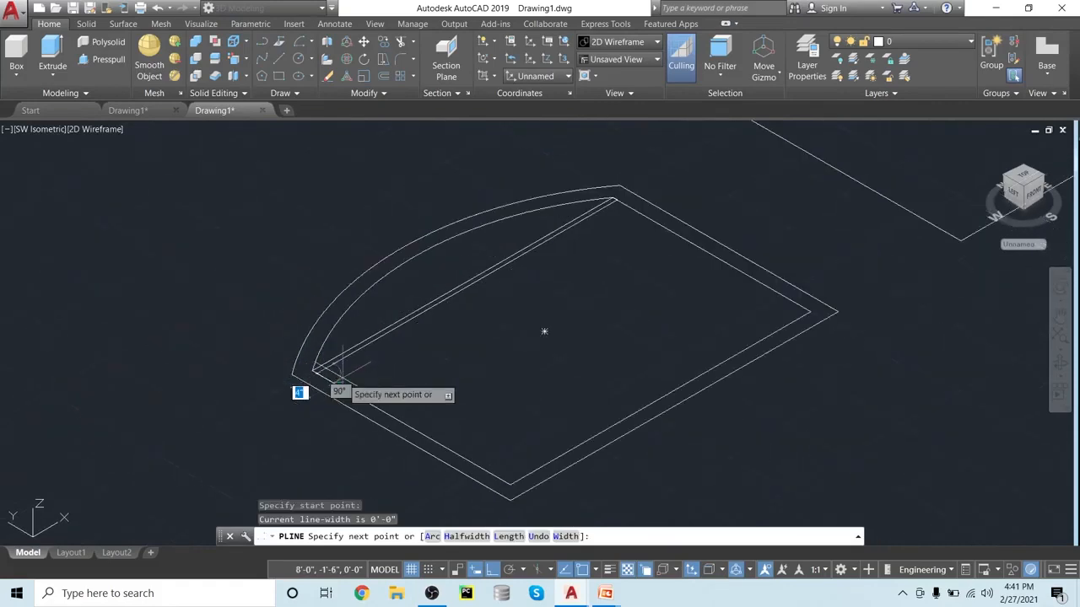
{"action": "left_click", "coordinate": [509, 485]}
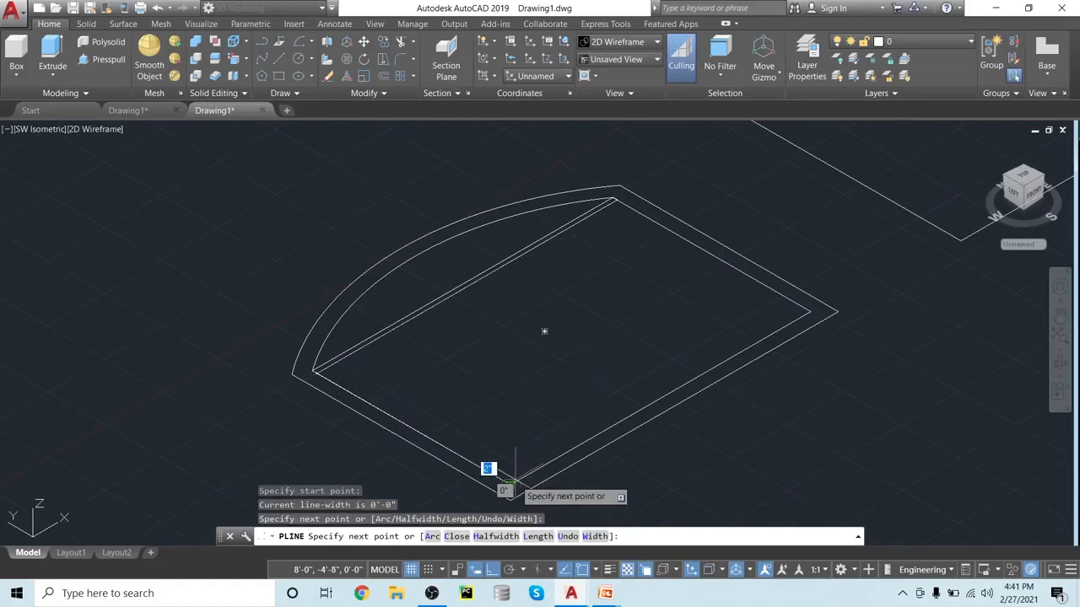
{"action": "type", "text": "1"}
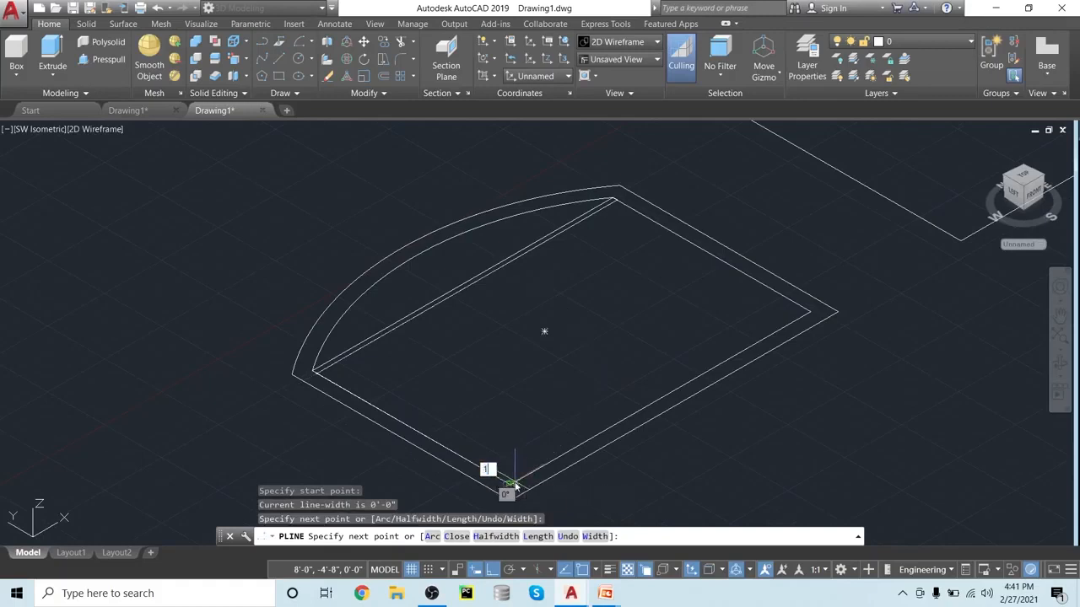
{"action": "key", "text": "Return"}
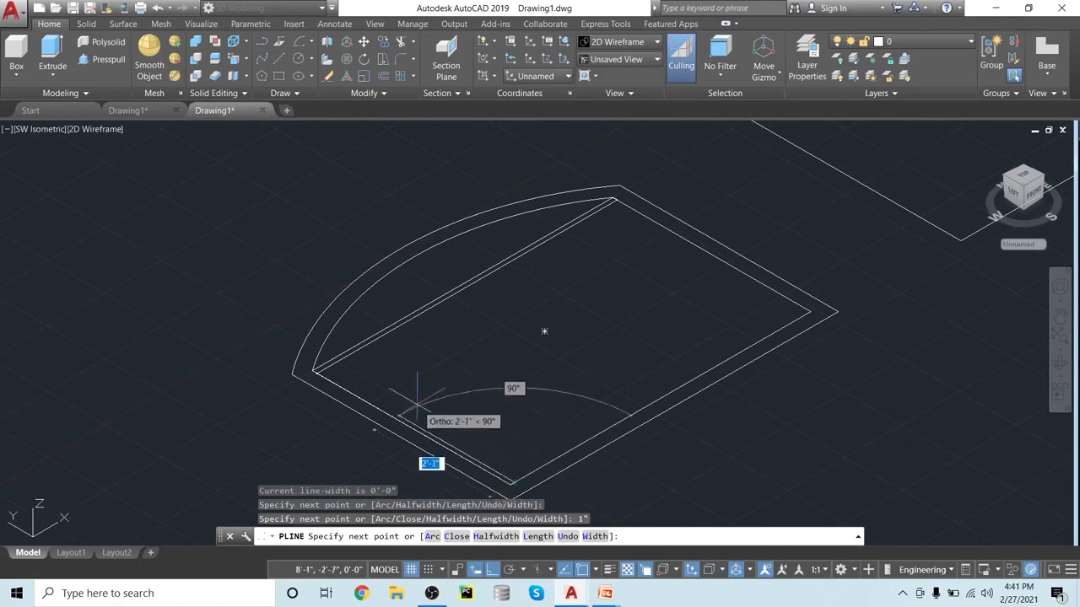
{"action": "scroll", "coordinate": [390, 373], "scroll_direction": "up", "scroll_amount": 2}
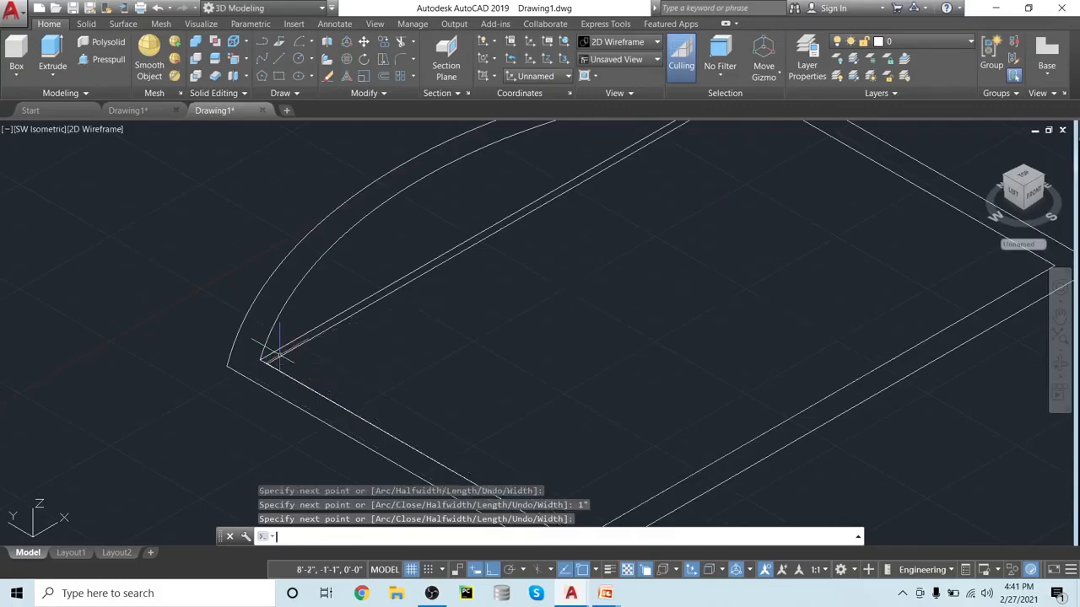
{"action": "key", "text": "Return"}
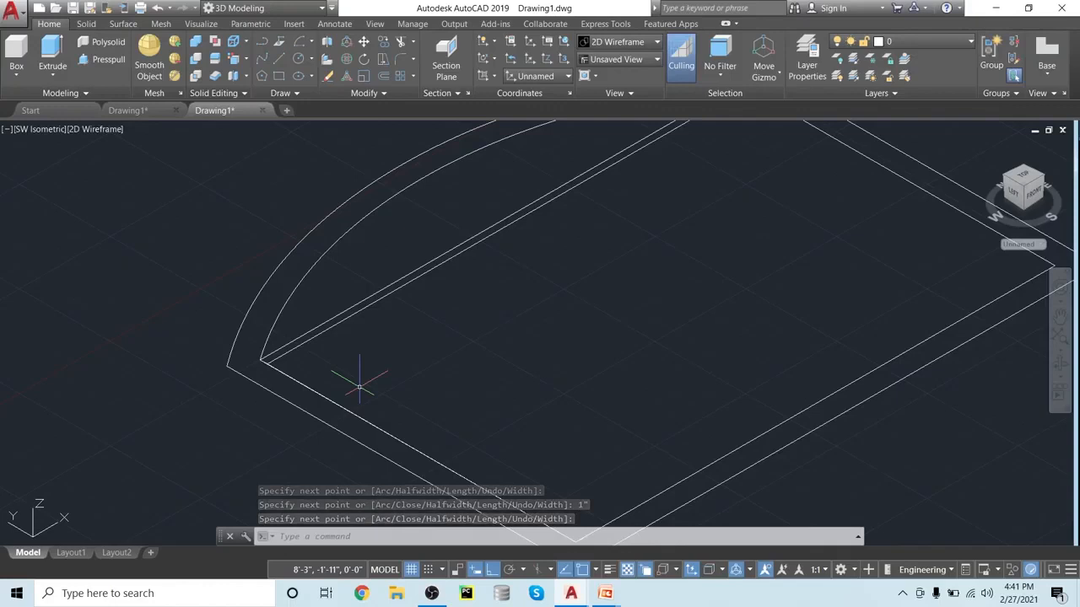
- Draw a second side panel polyline from the strip's left inside corner, 1" along X and parallel to the side up to the front 1" end
{"action": "left_click", "coordinate": [262, 43]}
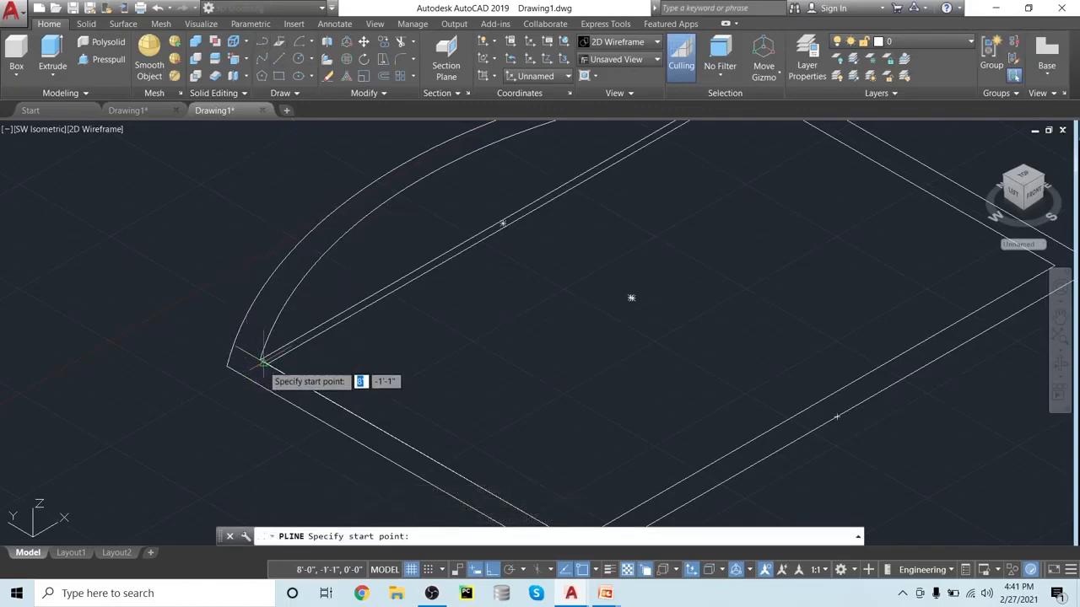
{"action": "scroll", "coordinate": [265, 365], "scroll_direction": "up", "scroll_amount": 1}
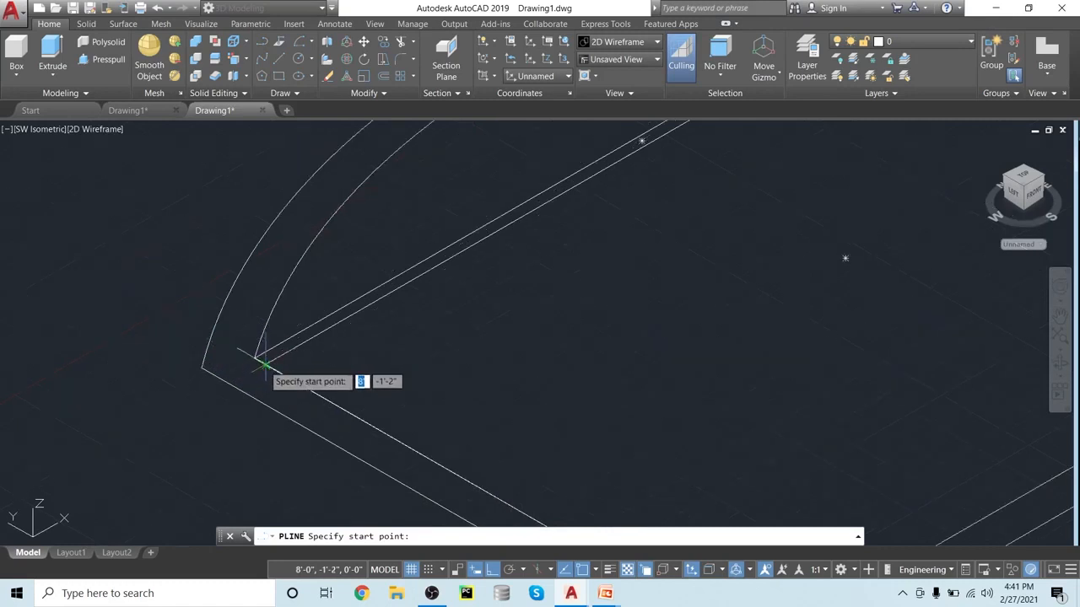
{"action": "left_click", "coordinate": [262, 361]}
{"action": "key", "text": "BackSpace"}
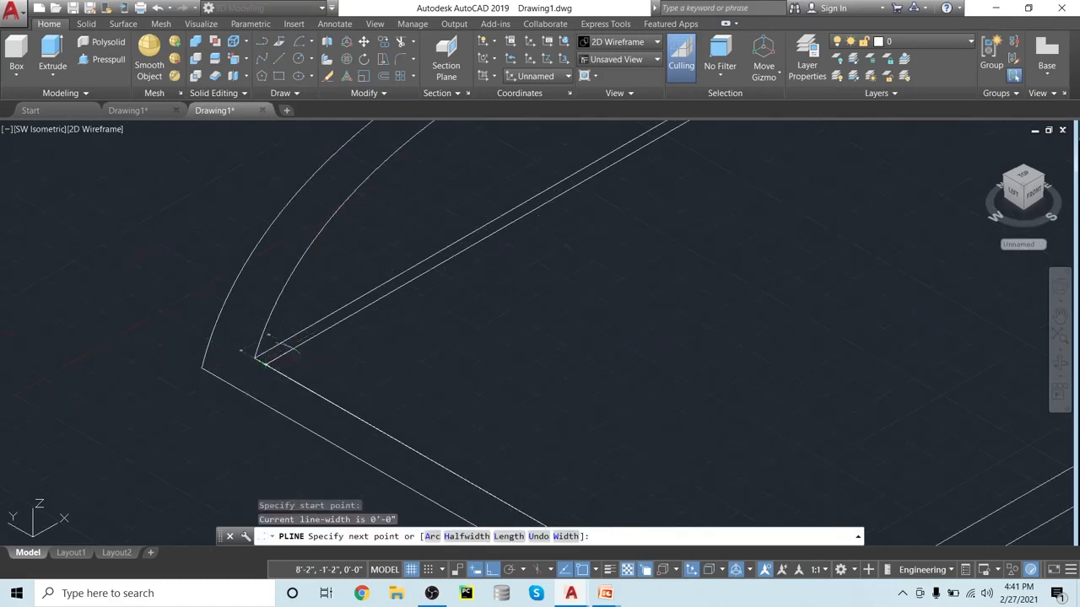
{"action": "type", "text": "1"}
{"action": "key", "text": "Return"}
{"action": "scroll", "coordinate": [455, 404], "scroll_direction": "down", "scroll_amount": 2}
{"action": "middle_click_drag", "start_coordinate": [454, 402], "coordinate": [355, 312]}
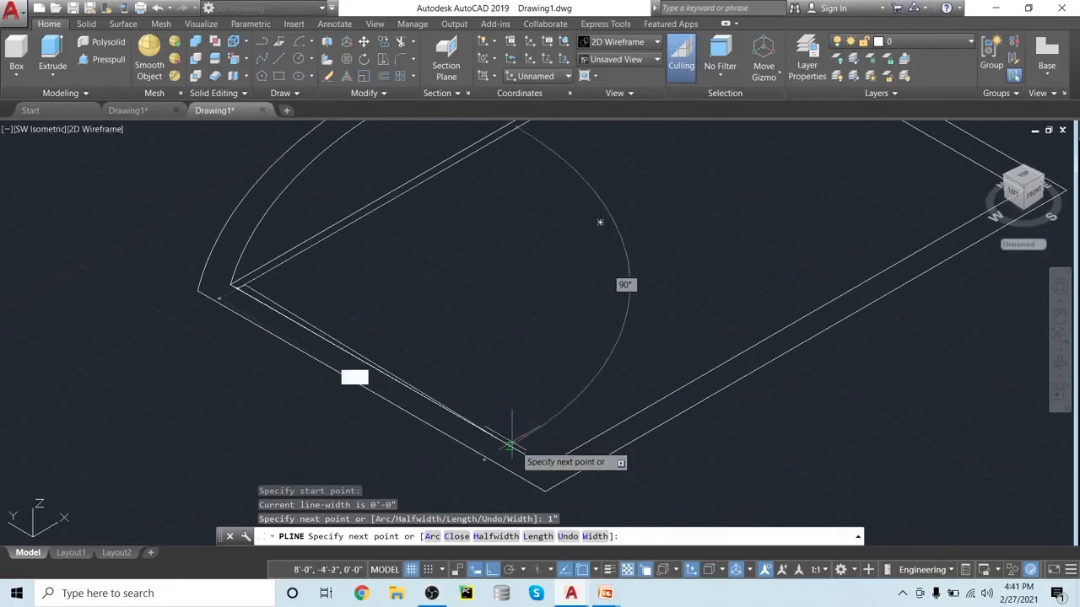
{"action": "left_click", "coordinate": [552, 461]}
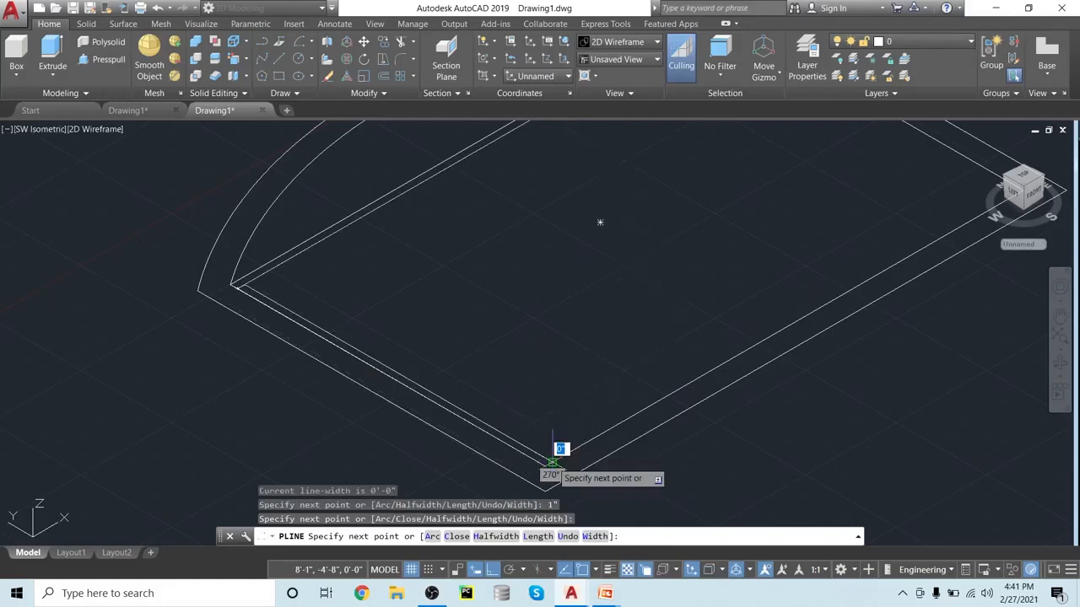
{"action": "key", "text": "Return"}
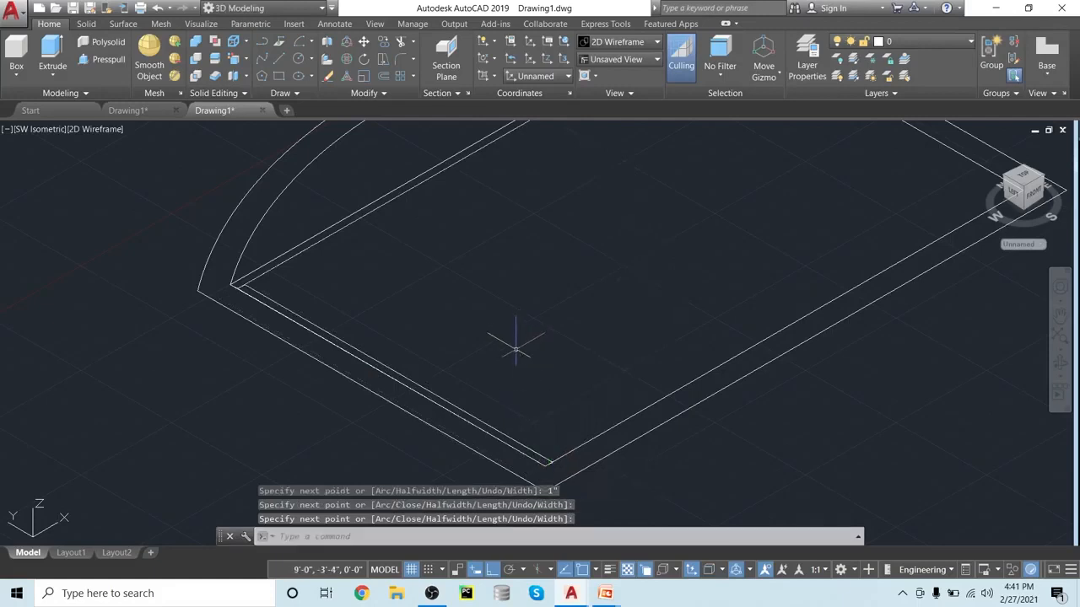
- Join the two polylines of the left 1" side panel strip into one closed outline
{"action": "type", "text": "j"}
{"action": "key", "text": "Return"}
{"action": "left_click", "coordinate": [468, 411]}
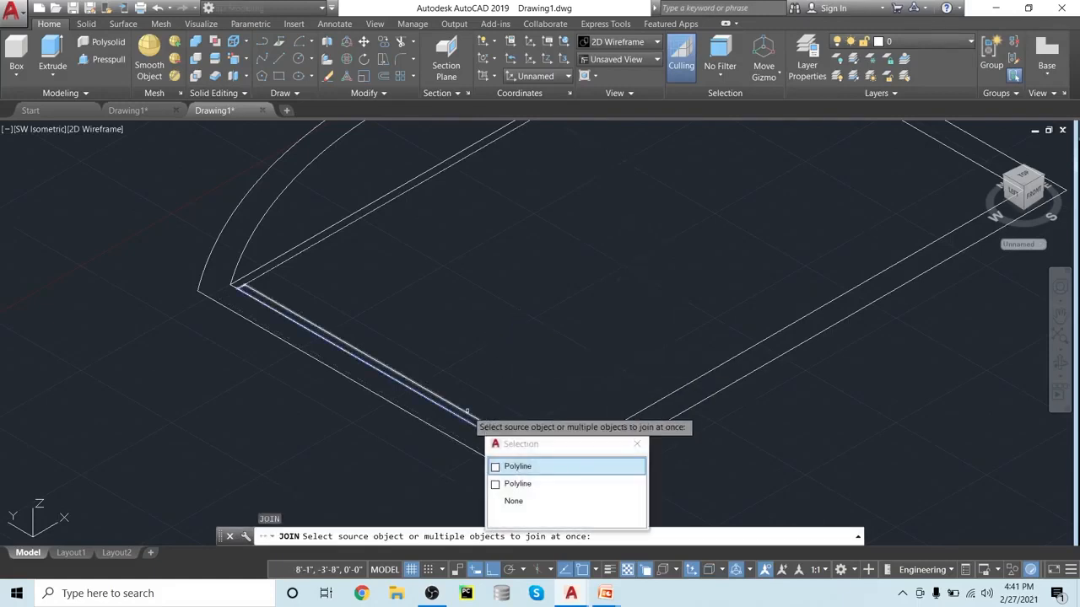
{"action": "left_click", "coordinate": [498, 468]}
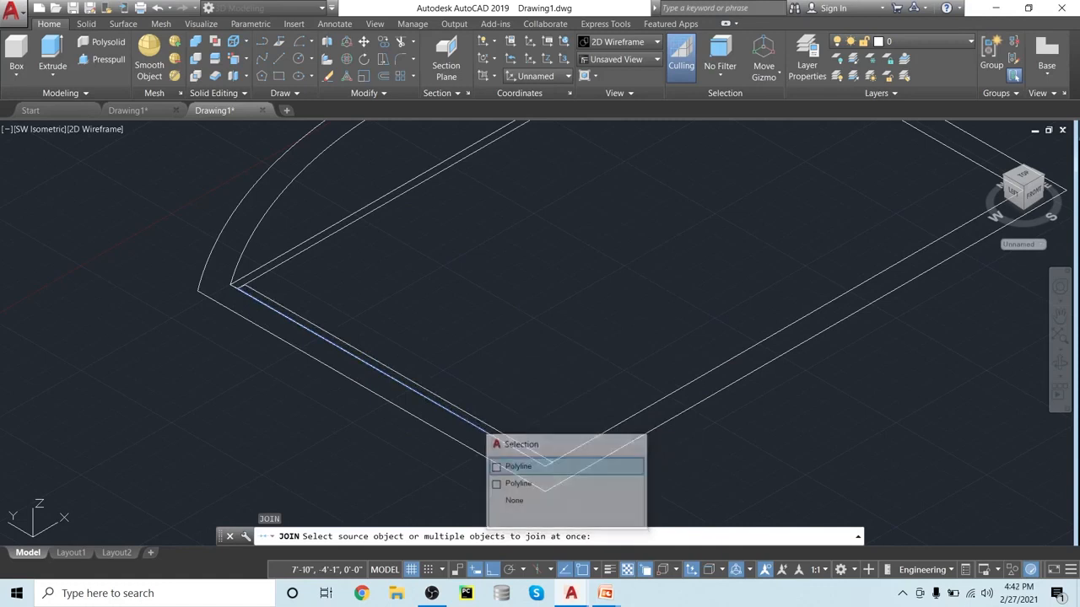
{"action": "left_click", "coordinate": [492, 426]}
{"action": "key", "text": "Return"}
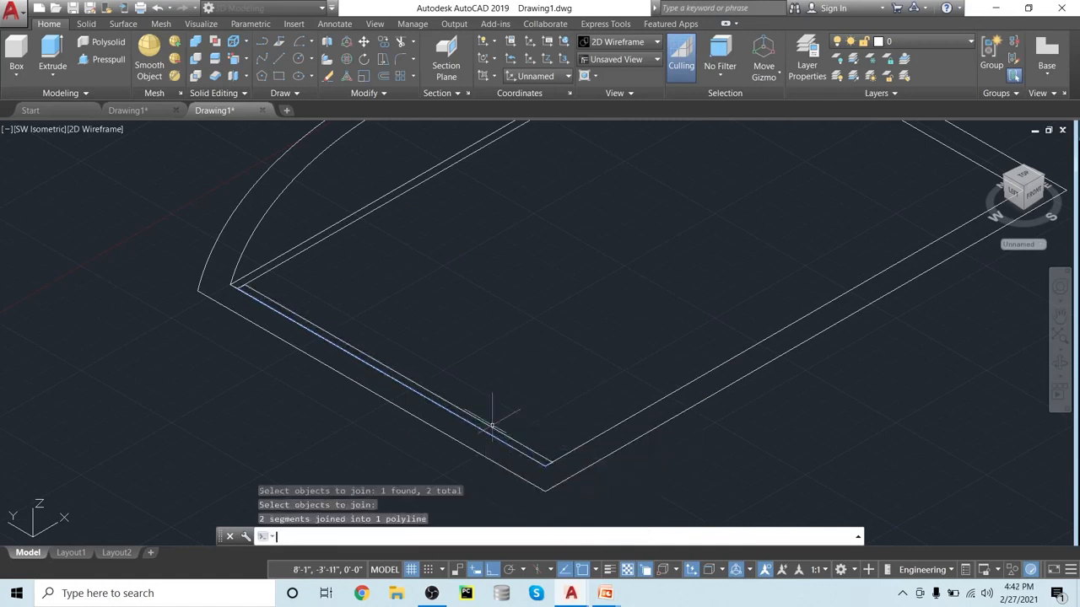
{"action": "scroll", "coordinate": [516, 346], "scroll_direction": "down", "scroll_amount": 4}
{"action": "scroll", "coordinate": [519, 350], "scroll_direction": "up", "scroll_amount": 2}
{"action": "middle_click_drag", "start_coordinate": [519, 350], "coordinate": [386, 393]}
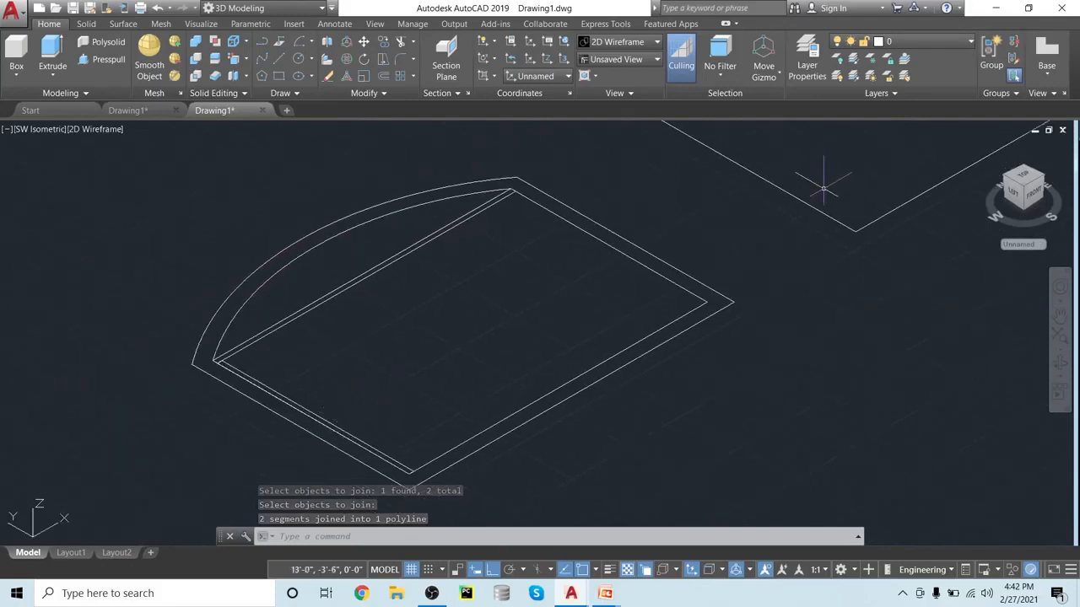
{"action": "type", "text": "c"}
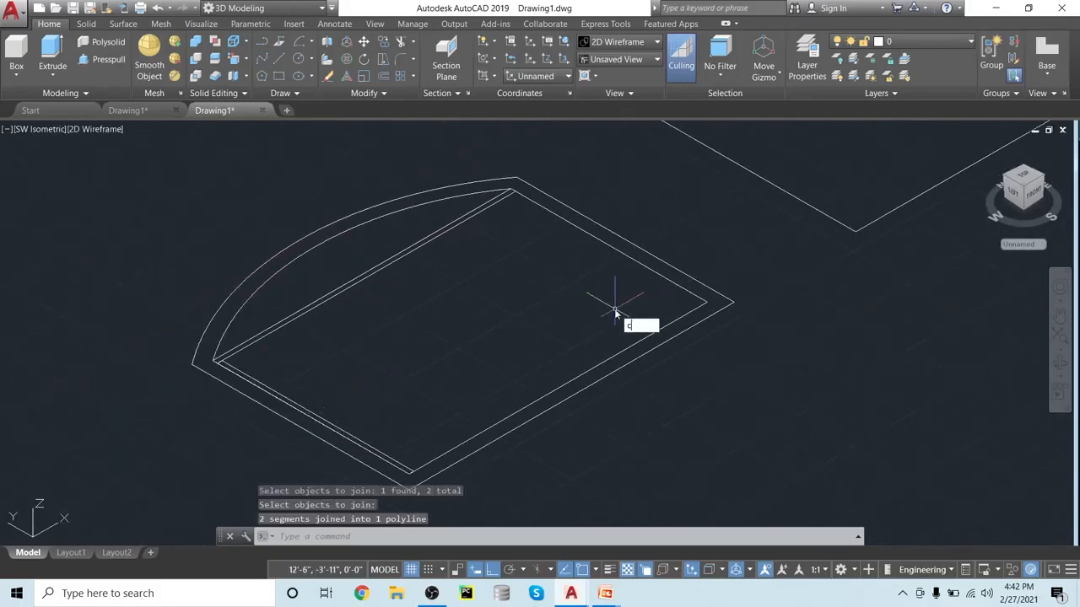
{"action": "type", "text": "t o"}
{"action": "key", "text": "Return"}
{"action": "scroll", "coordinate": [456, 405], "scroll_direction": "up", "scroll_amount": 3}
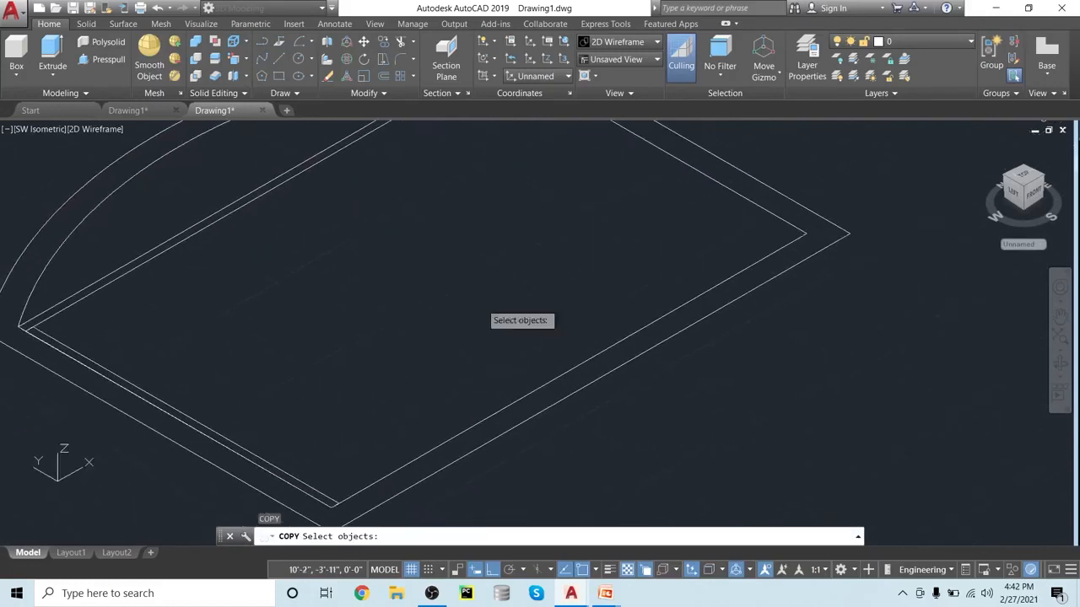
{"action": "left_click", "coordinate": [334, 502]}
{"action": "key", "text": "Return"}
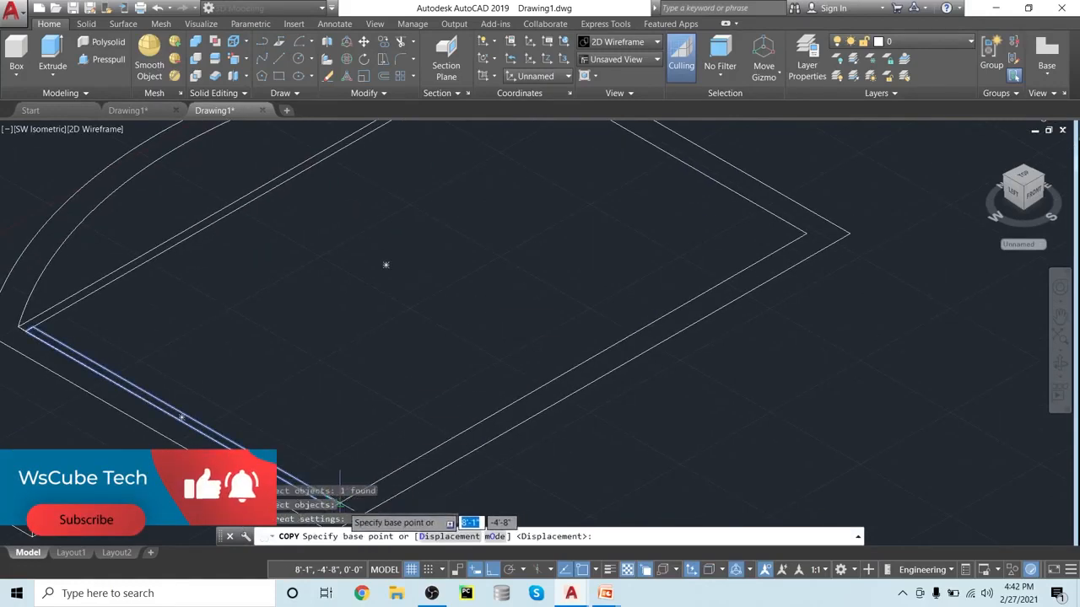
{"action": "left_click", "coordinate": [339, 503]}
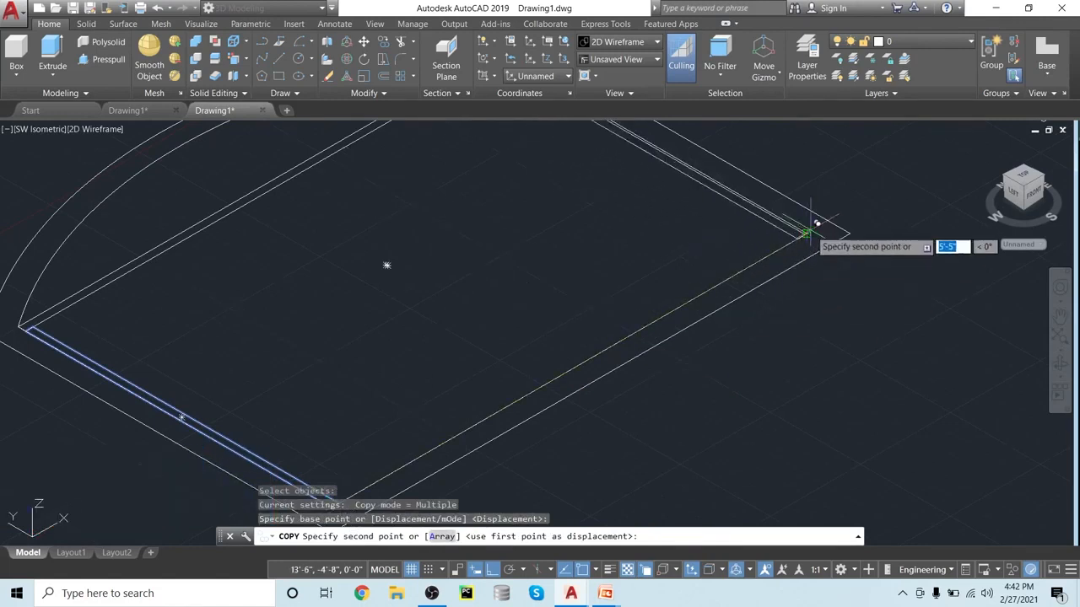
{"action": "scroll", "coordinate": [808, 233], "scroll_direction": "up", "scroll_amount": 2}
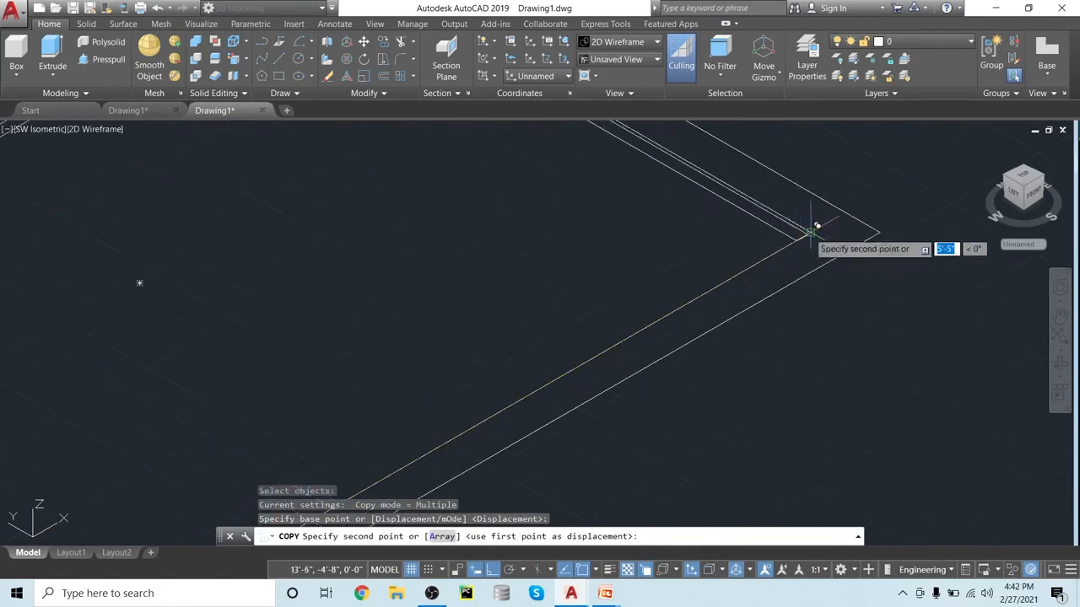
{"action": "left_click", "coordinate": [810, 236]}
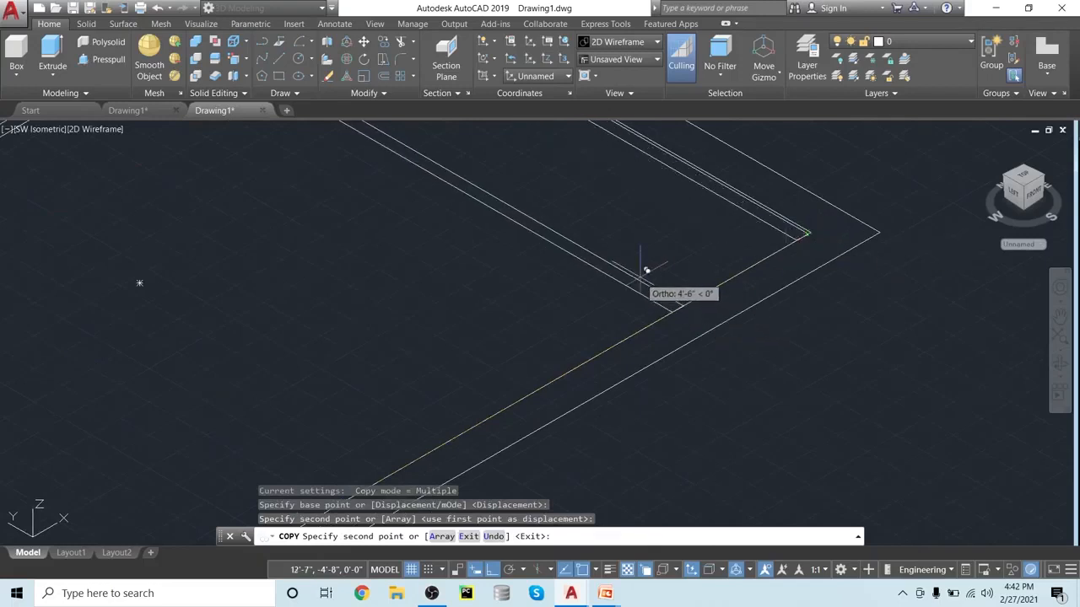
{"action": "key", "text": "ctrl+z"}
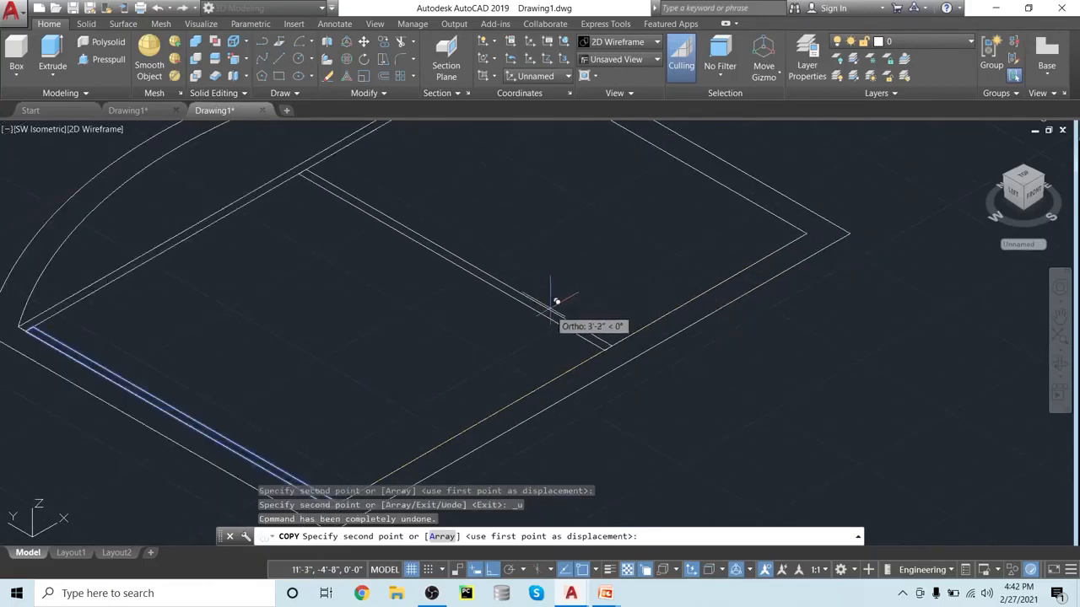
{"action": "key", "text": "Escape"}
- Copy the left side panel outline from its front inside corner to the inner outline's right front corner
{"action": "middle_click_drag", "start_coordinate": [525, 320], "coordinate": [586, 247]}
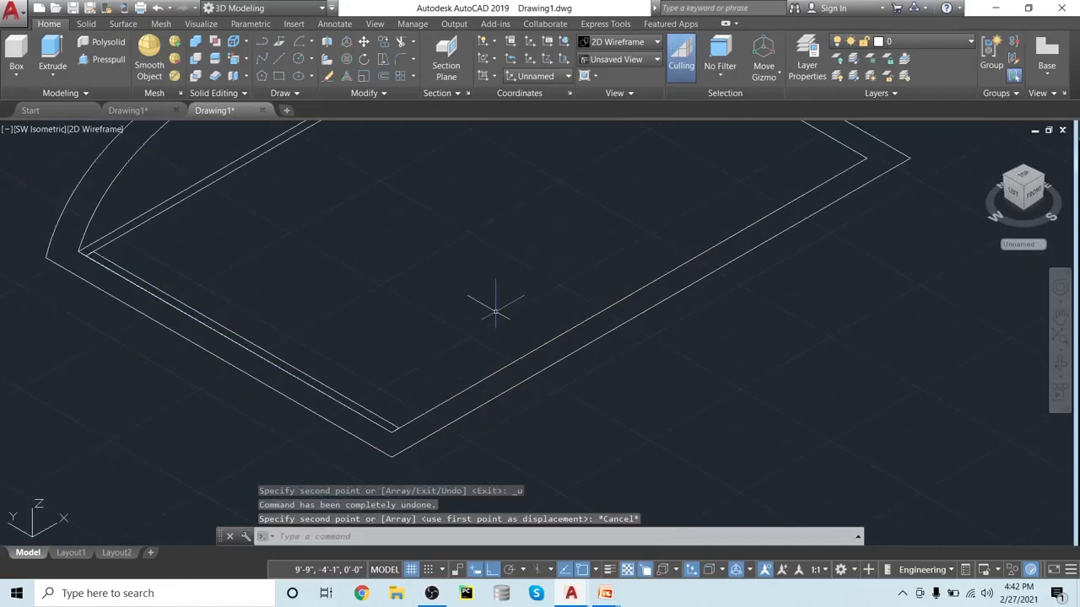
{"action": "type", "text": "ct o"}
{"action": "key", "text": "Return"}
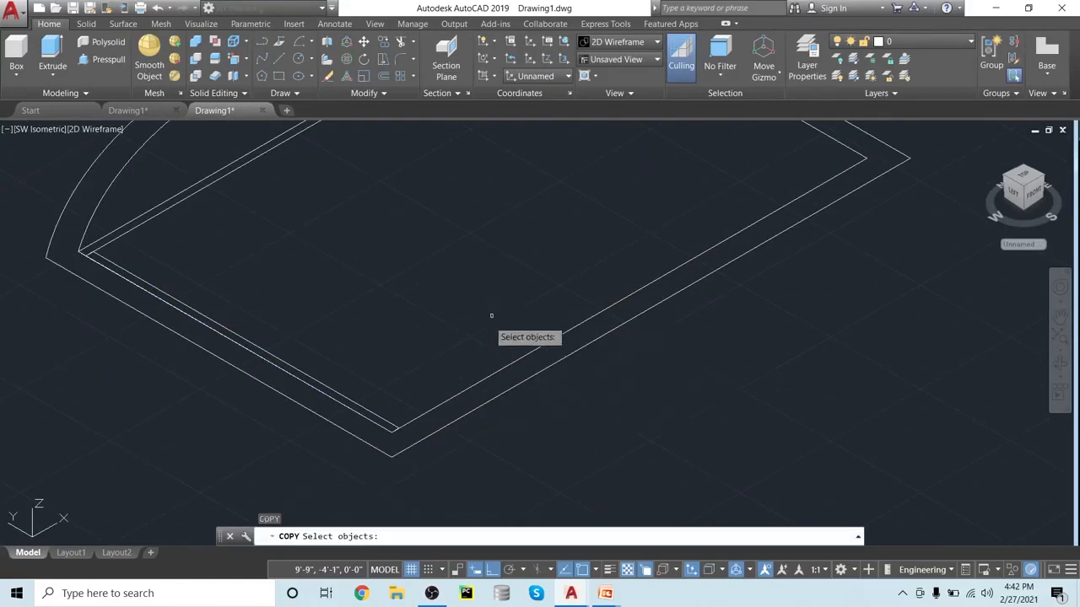
{"action": "left_click", "coordinate": [389, 424]}
{"action": "key", "text": "Return"}
{"action": "scroll", "coordinate": [405, 434], "scroll_direction": "up", "scroll_amount": 3}
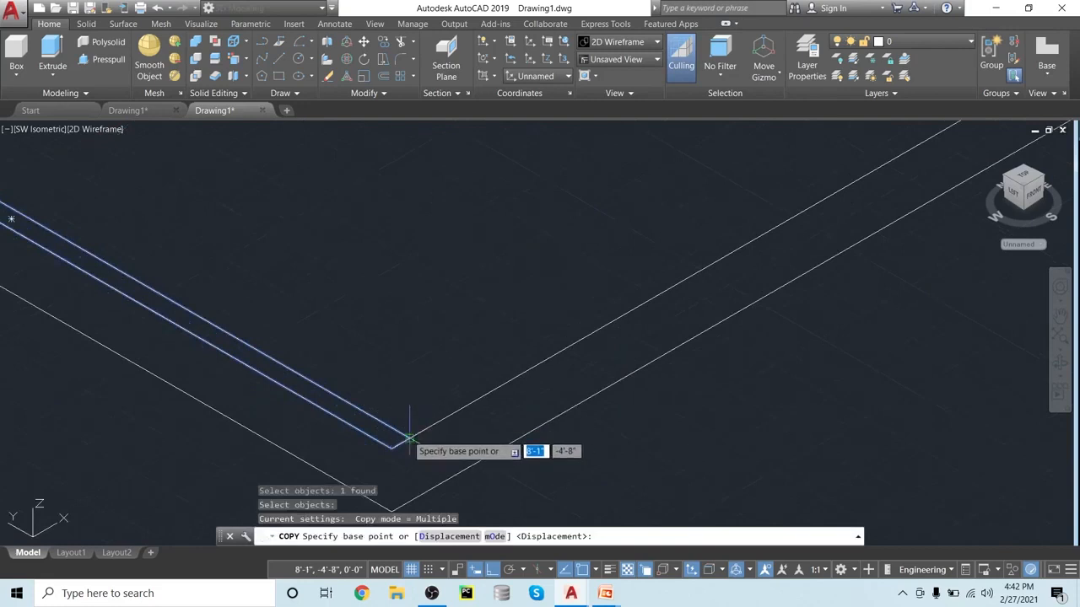
{"action": "left_click", "coordinate": [409, 436]}
{"action": "scroll", "coordinate": [620, 268], "scroll_direction": "down", "scroll_amount": 2}
{"action": "middle_click_drag", "start_coordinate": [788, 196], "coordinate": [369, 501]}
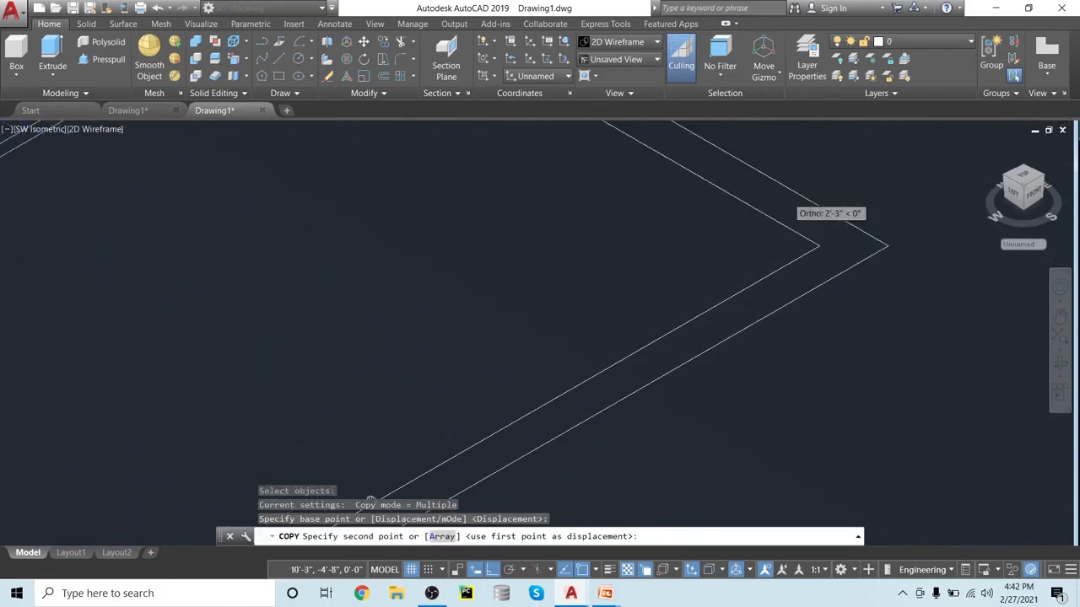
{"action": "left_click", "coordinate": [818, 243]}
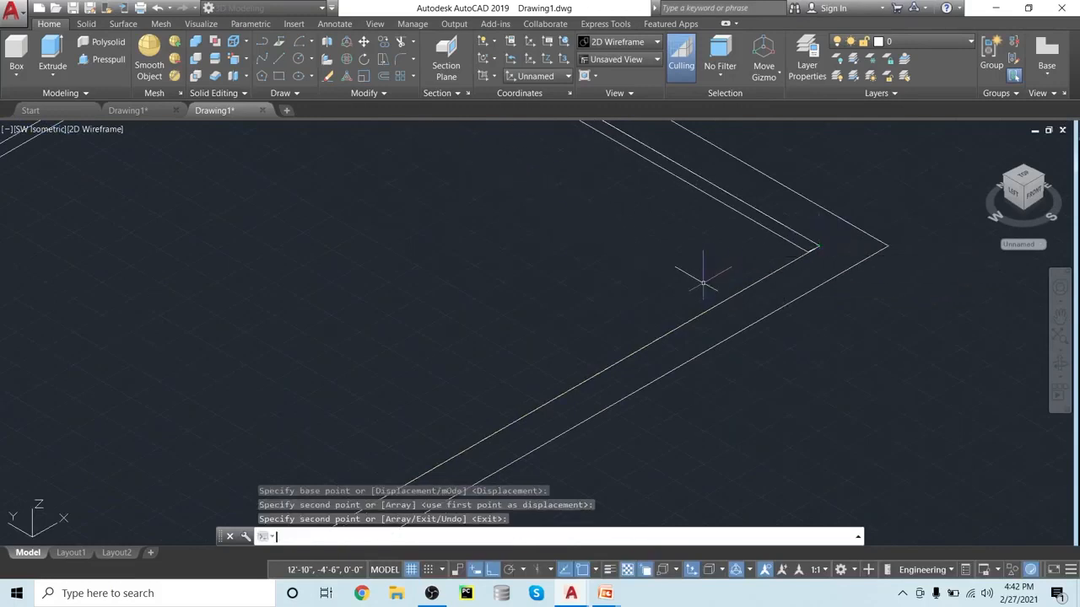
{"action": "key", "text": "Return"}
- Examine the front compartments and middle partition of the finished desk in the other drawing, and return to the working drawing
{"action": "scroll", "coordinate": [557, 232], "scroll_direction": "down", "scroll_amount": 1}
{"action": "mouse_move", "coordinate": [561, 239]}
{"action": "middle_mouse_down"}
{"action": "mouse_move", "coordinate": [670, 286]}
{"action": "mouse_move", "coordinate": [687, 273]}
{"action": "middle_mouse_up"}
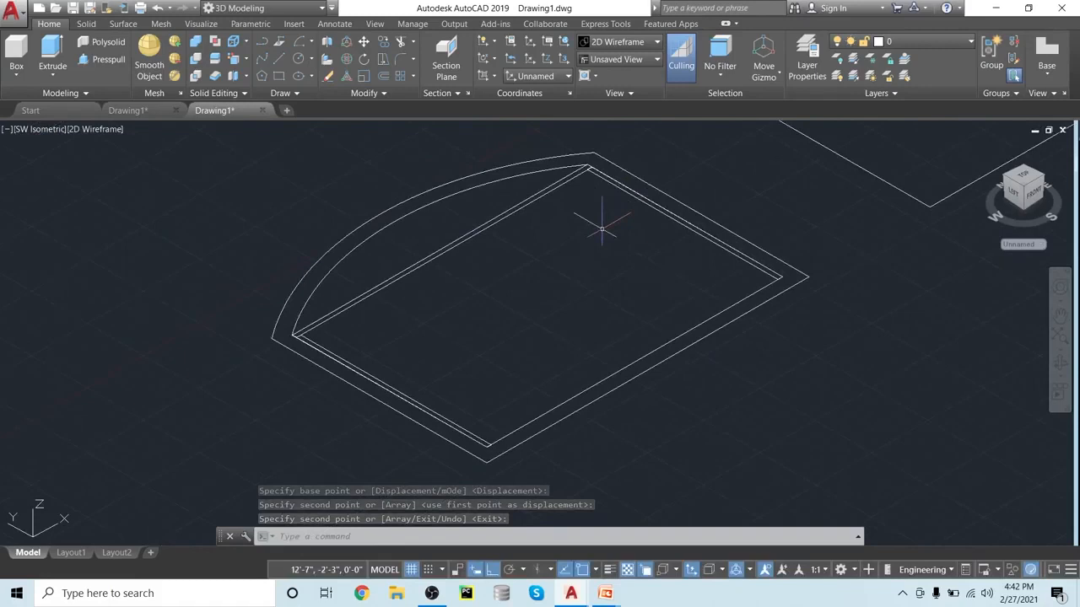
{"action": "left_click", "coordinate": [127, 110]}
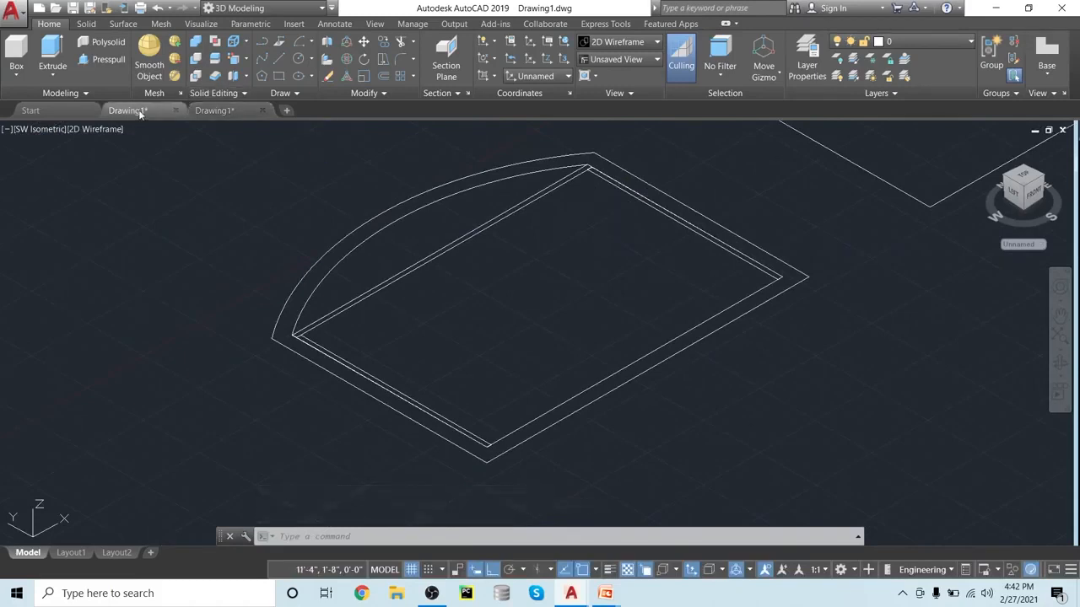
{"action": "middle_click_drag", "start_coordinate": [679, 376], "coordinate": [472, 358], "text": "shift"}
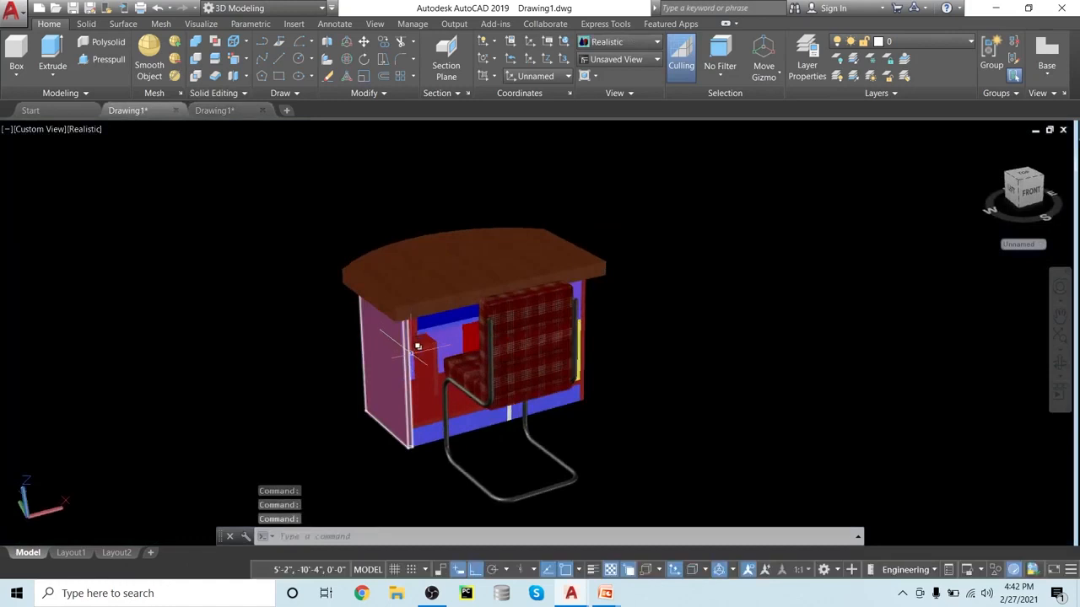
{"action": "middle_click_drag", "start_coordinate": [684, 375], "coordinate": [528, 362], "text": "shift"}
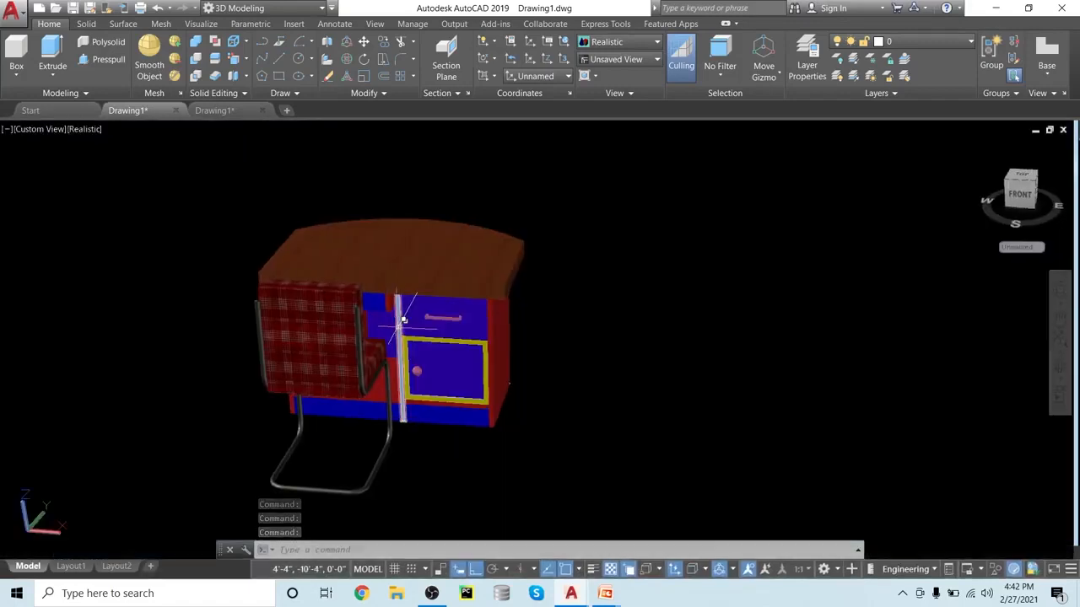
{"action": "left_click", "coordinate": [253, 110]}
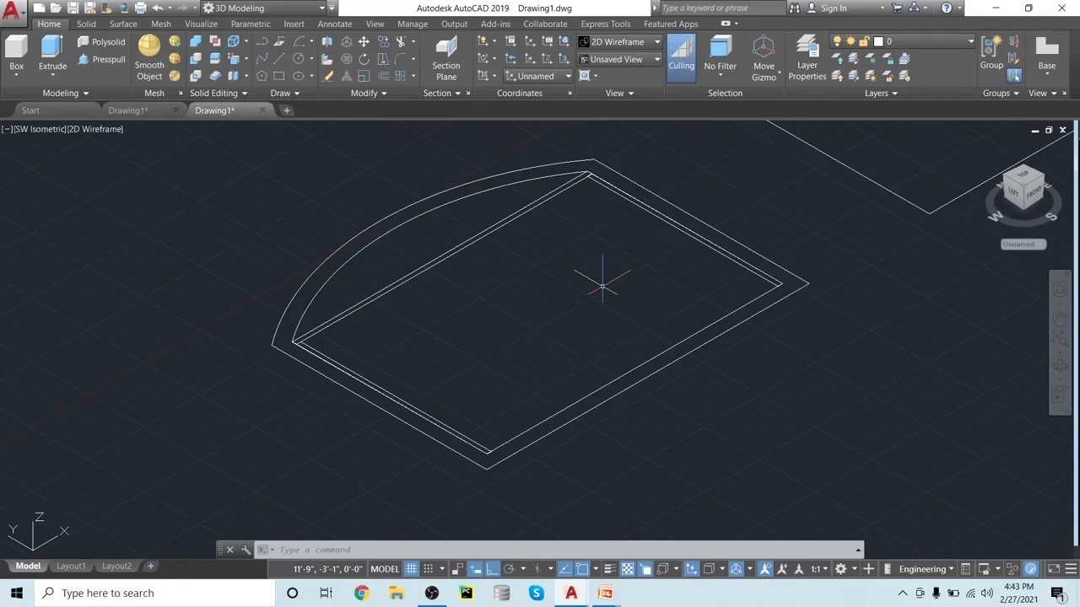
- Draw a 1'6" line from the right side panel's inside back corner along the back panel strip in the negative X direction
{"action": "type", "text": "l"}
{"action": "key", "text": "Return"}
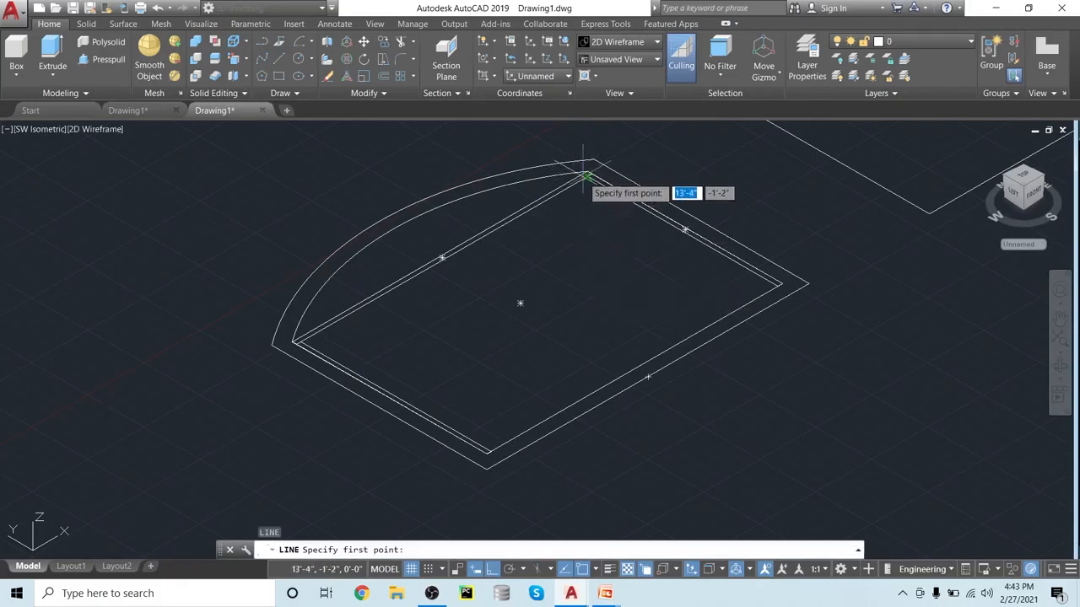
{"action": "left_click", "coordinate": [586, 175]}
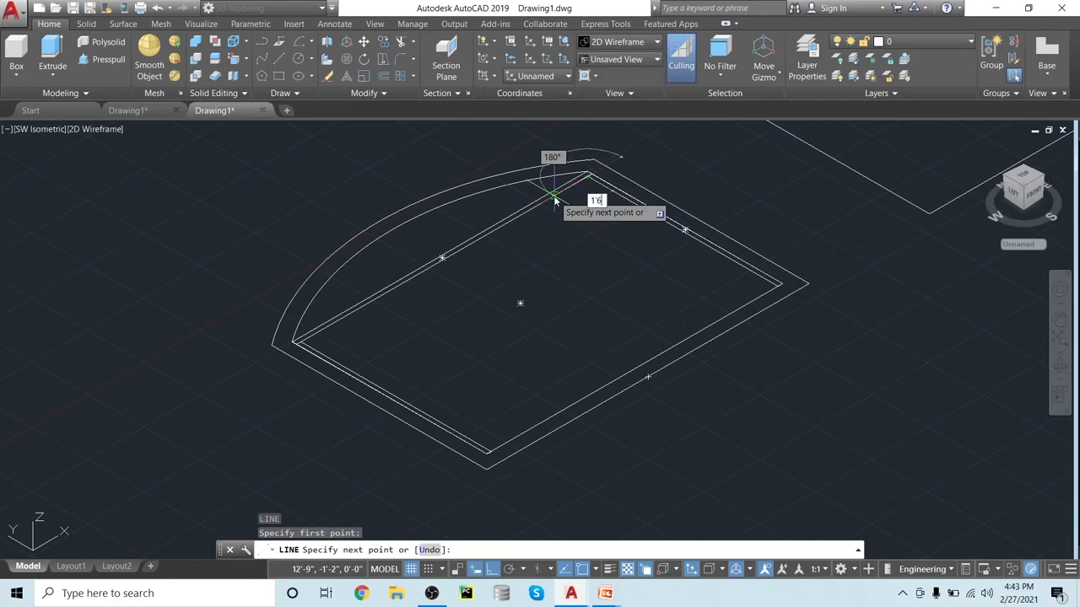
{"action": "type", "text": "1'6\""}
{"action": "key", "text": "Return"}
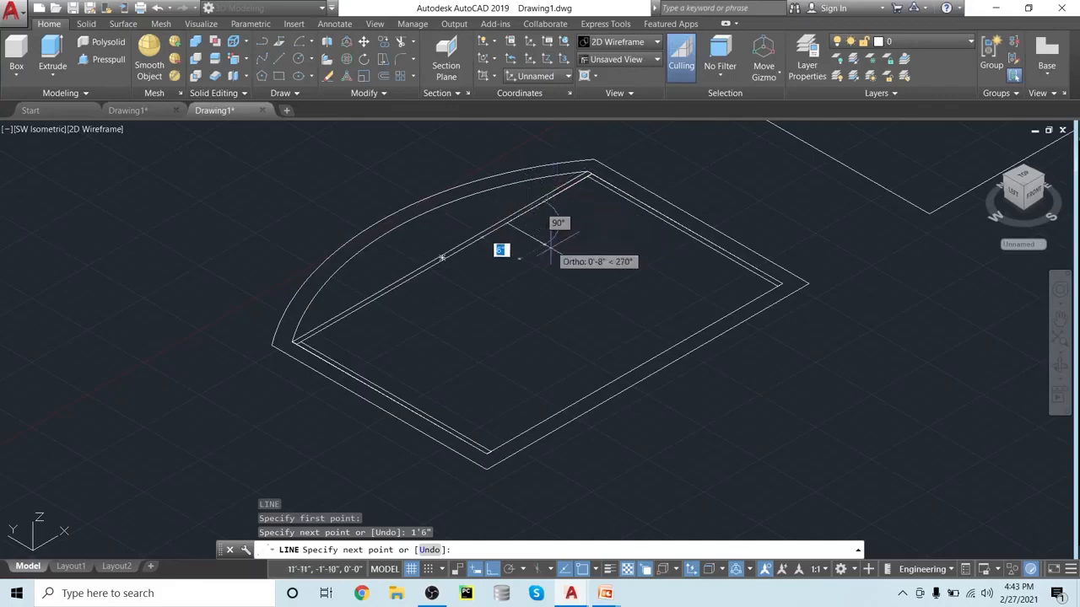
{"action": "key", "text": "Escape"}
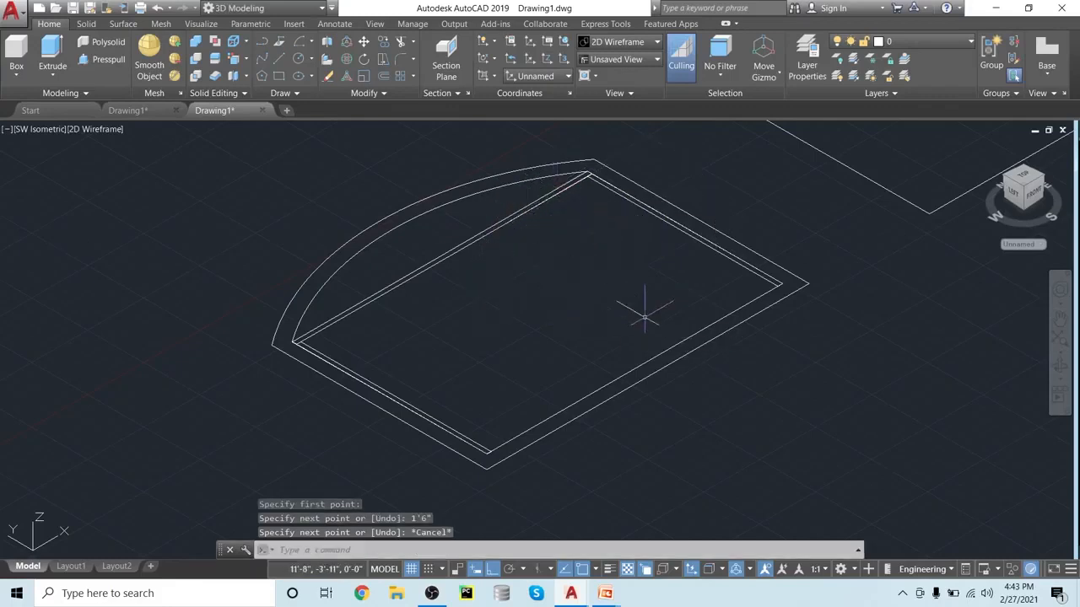
- Copy the right side panel outline from its inside back corner to the far end of the 1'6" line as a middle partition
{"action": "mouse_move", "coordinate": [643, 286]}
{"action": "middle_mouse_down"}
{"action": "mouse_move", "coordinate": [634, 337]}
{"action": "mouse_move", "coordinate": [661, 369]}
{"action": "middle_mouse_up"}
{"action": "scroll", "coordinate": [623, 334], "scroll_direction": "up", "scroll_amount": 2}
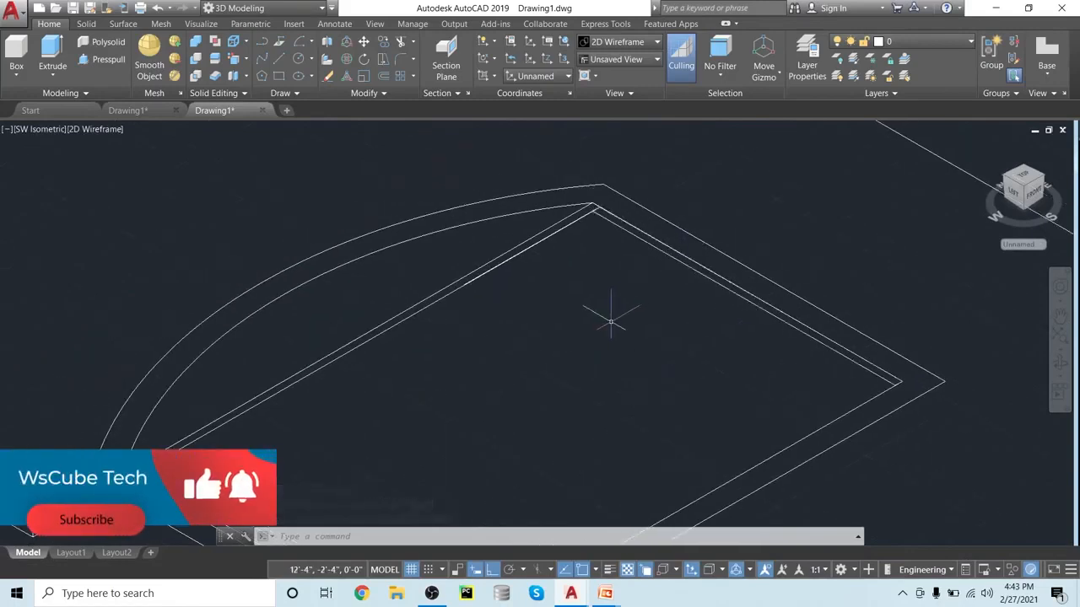
{"action": "type", "text": "o"}
{"action": "key", "text": "Return"}
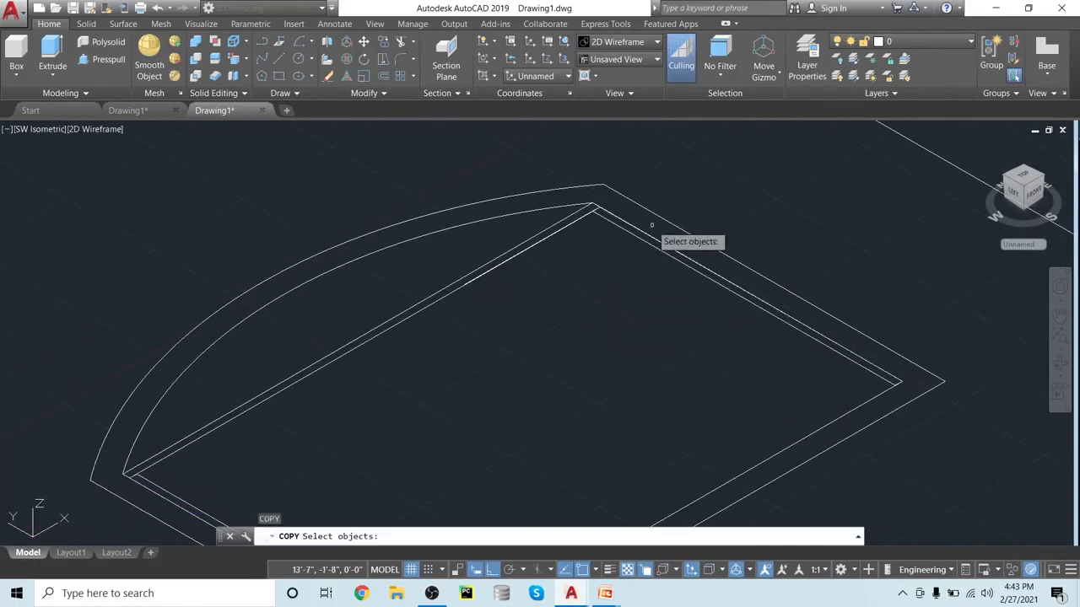
{"action": "left_click", "coordinate": [643, 242]}
{"action": "key", "text": "Return"}
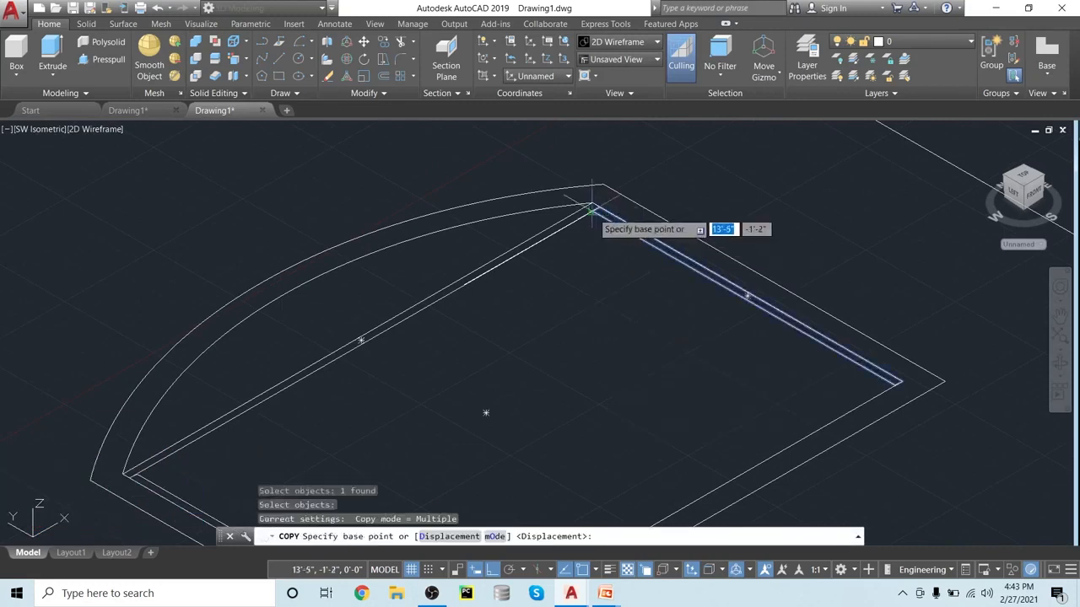
{"action": "left_click", "coordinate": [586, 209]}
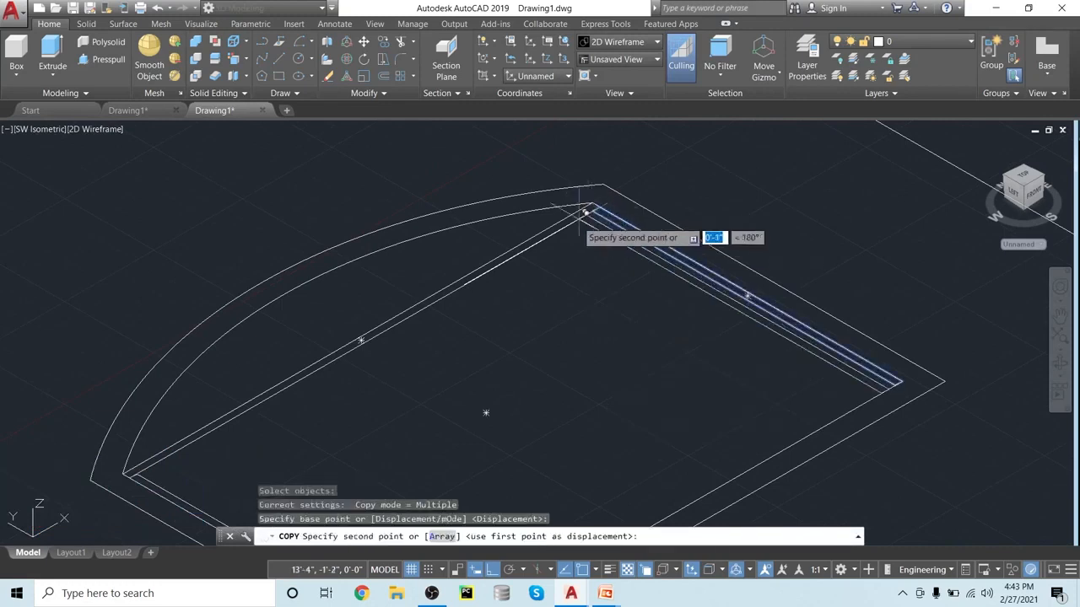
{"action": "left_click", "coordinate": [462, 284]}
{"action": "key", "text": "Return"}
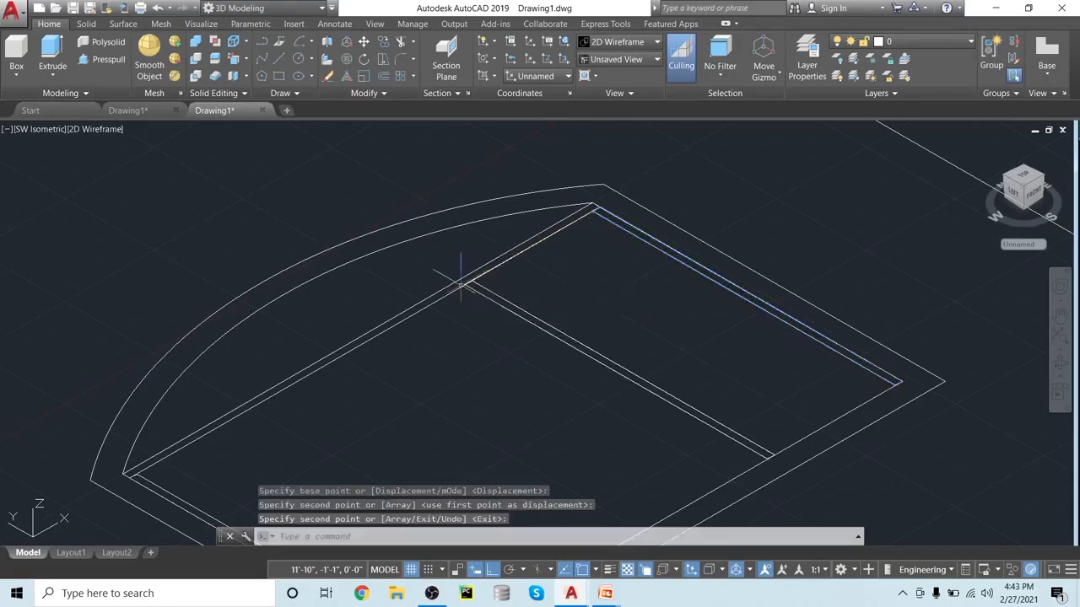
- Move both curved base outlines from their right front corner in the positive Y direction, clear of the panel outlines
{"action": "scroll", "coordinate": [474, 337], "scroll_direction": "down", "scroll_amount": 4}
{"action": "scroll", "coordinate": [474, 338], "scroll_direction": "up", "scroll_amount": 2}
{"action": "scroll", "coordinate": [474, 338], "scroll_direction": "down", "scroll_amount": 2}
{"action": "scroll", "coordinate": [474, 337], "scroll_direction": "up", "scroll_amount": 2}
{"action": "middle_click_drag", "start_coordinate": [475, 337], "coordinate": [507, 306]}
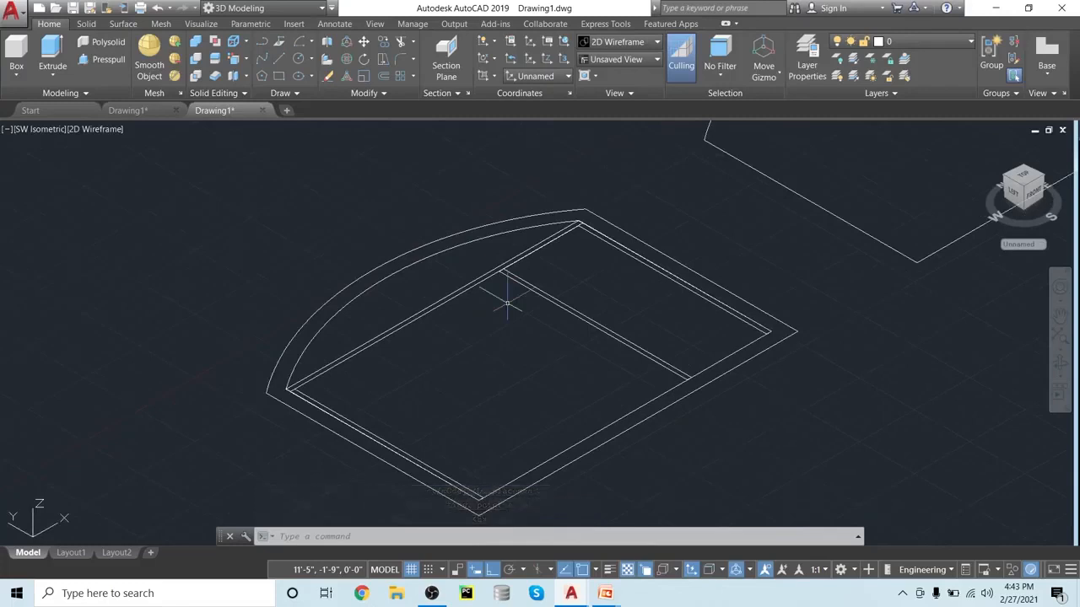
{"action": "scroll", "coordinate": [507, 306], "scroll_direction": "down", "scroll_amount": 2}
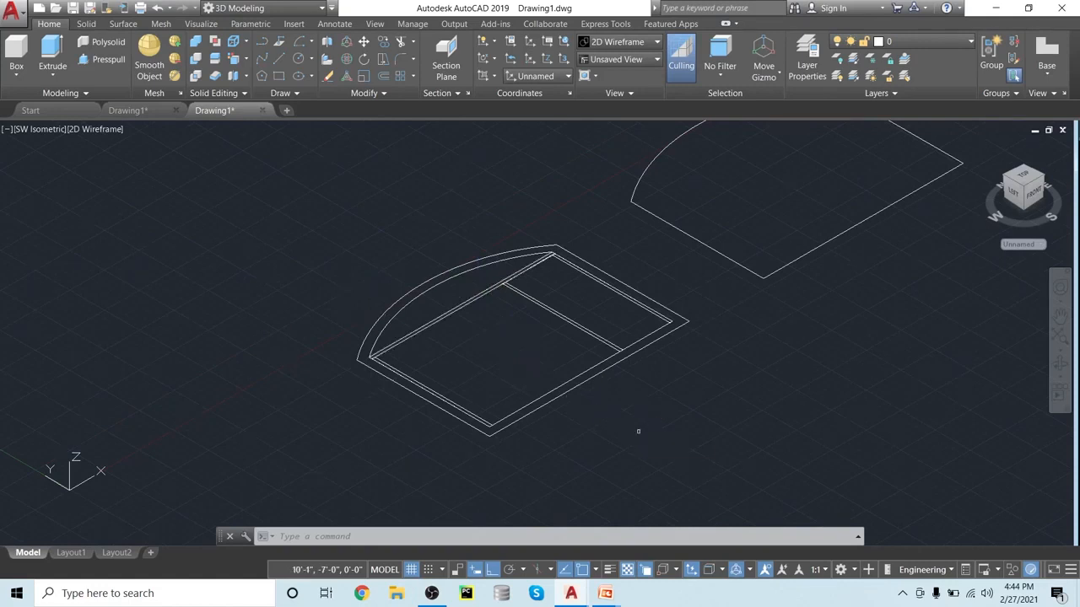
{"action": "type", "text": "m"}
{"action": "key", "text": "Return"}
{"action": "left_click", "coordinate": [462, 272]}
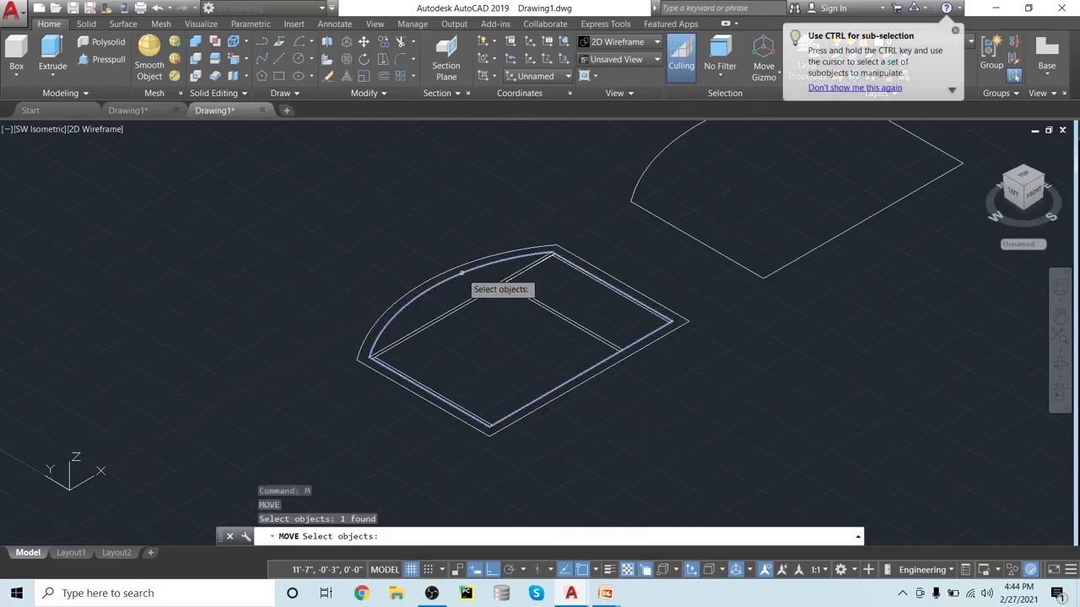
{"action": "left_click", "coordinate": [460, 267]}
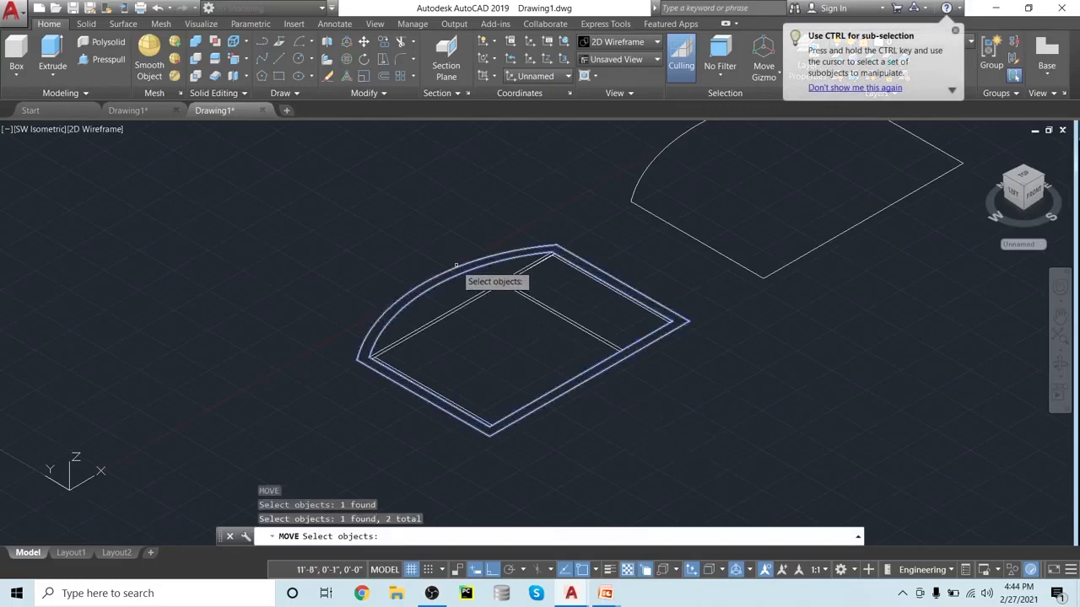
{"action": "key", "text": "Return"}
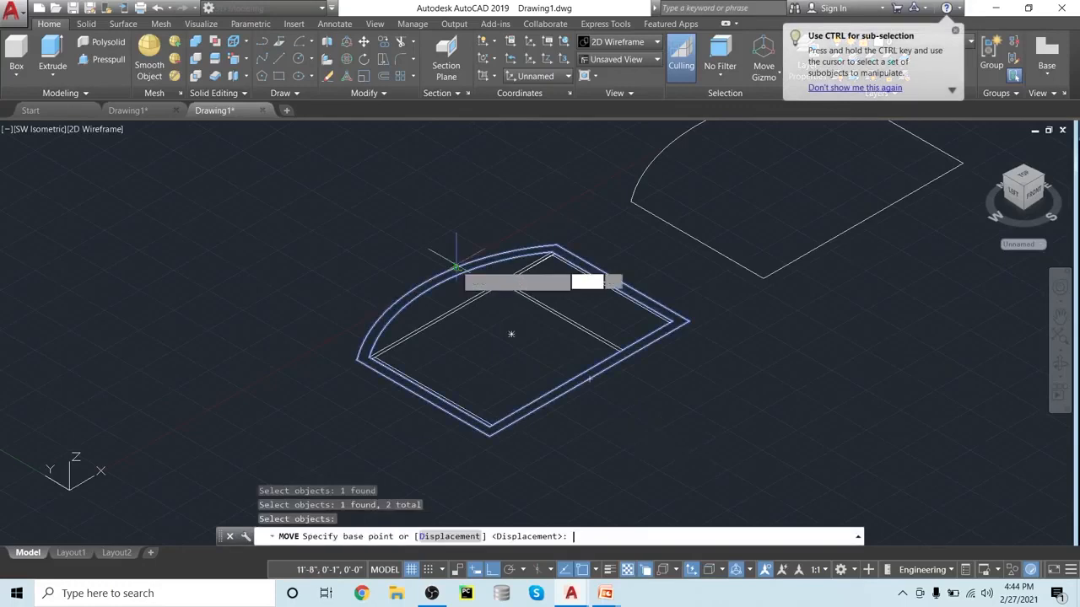
{"action": "left_click", "coordinate": [688, 321]}
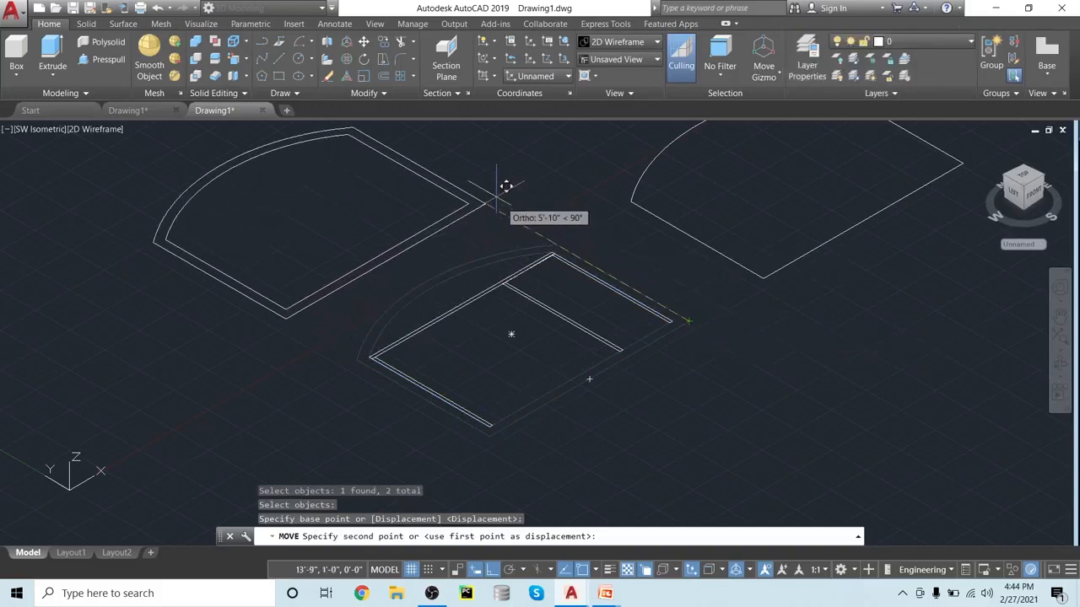
{"action": "left_click", "coordinate": [473, 187]}
- Move the separate curved tabletop outline from its front corner in the positive Y direction, beside the base outlines
{"action": "middle_click_drag", "start_coordinate": [536, 229], "coordinate": [502, 304]}
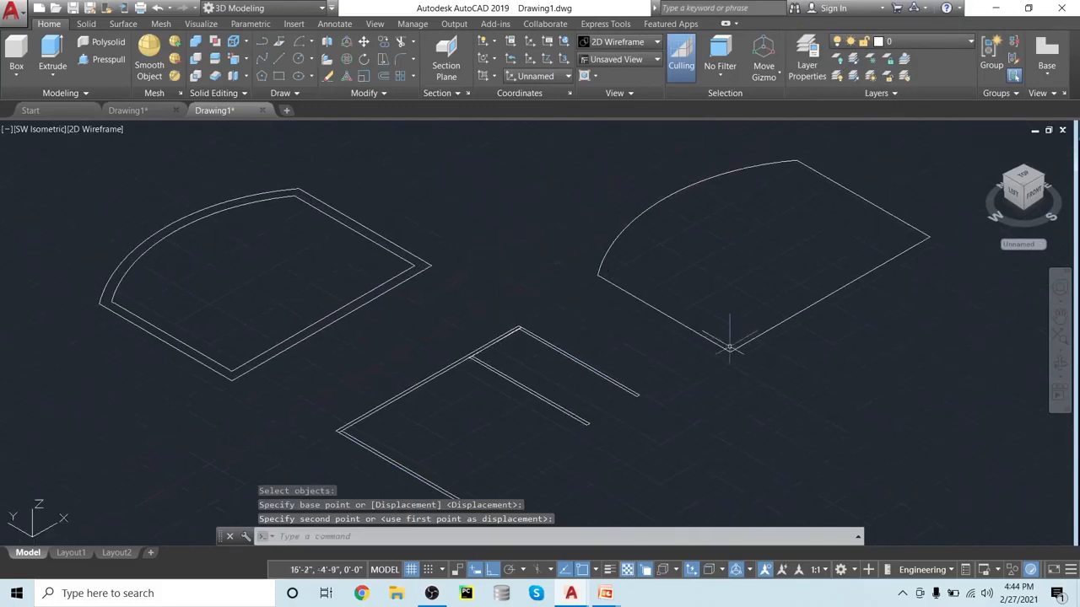
{"action": "key", "text": "space"}
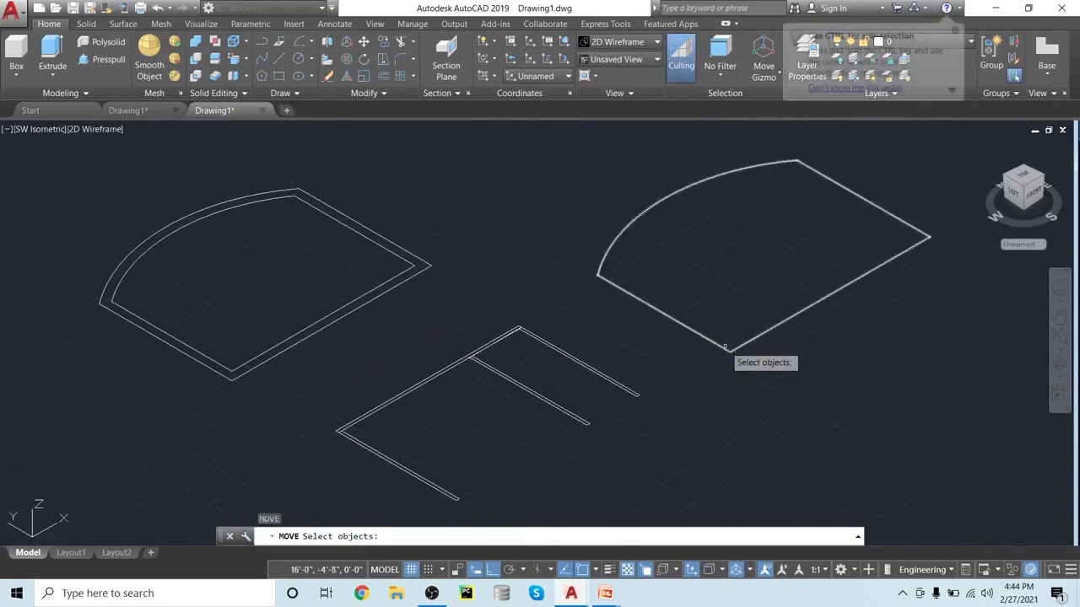
{"action": "left_click", "coordinate": [729, 350]}
{"action": "key", "text": "Return"}
{"action": "left_click", "coordinate": [730, 350]}
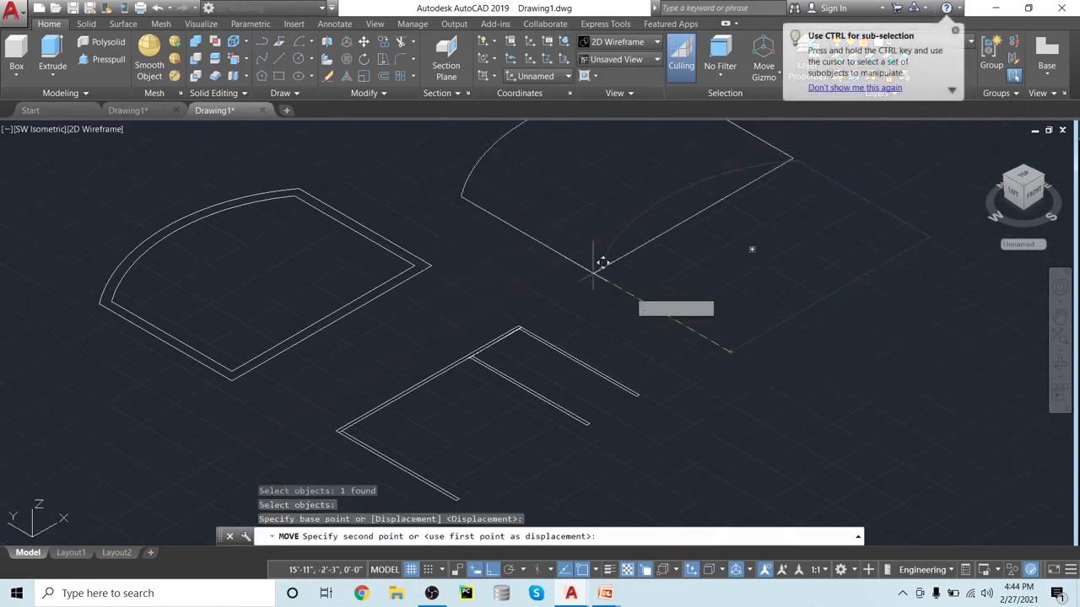
{"action": "left_click", "coordinate": [529, 211]}
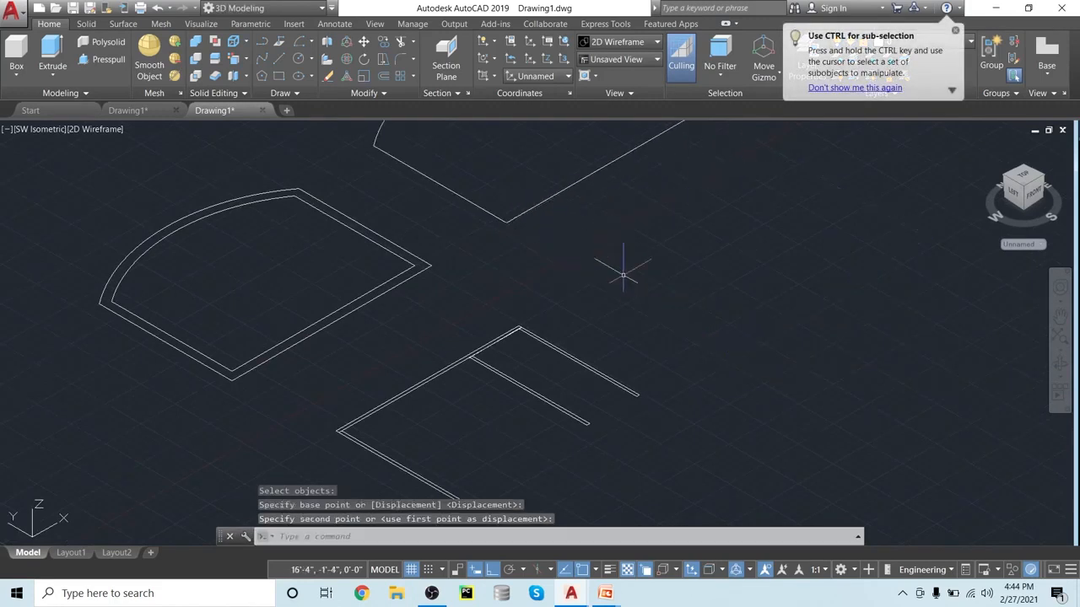
- Examine the back, side and partition panel outlines from a more frontal 3D angle, especially the compartment beside the right panel
{"action": "scroll", "coordinate": [624, 275], "scroll_direction": "down", "scroll_amount": 2}
{"action": "mouse_move", "coordinate": [631, 306]}
{"action": "middle_mouse_down"}
{"action": "mouse_move", "coordinate": [663, 368]}
{"action": "mouse_move", "coordinate": [708, 244]}
{"action": "middle_mouse_up"}
{"action": "scroll", "coordinate": [669, 351], "scroll_direction": "up", "scroll_amount": 2}
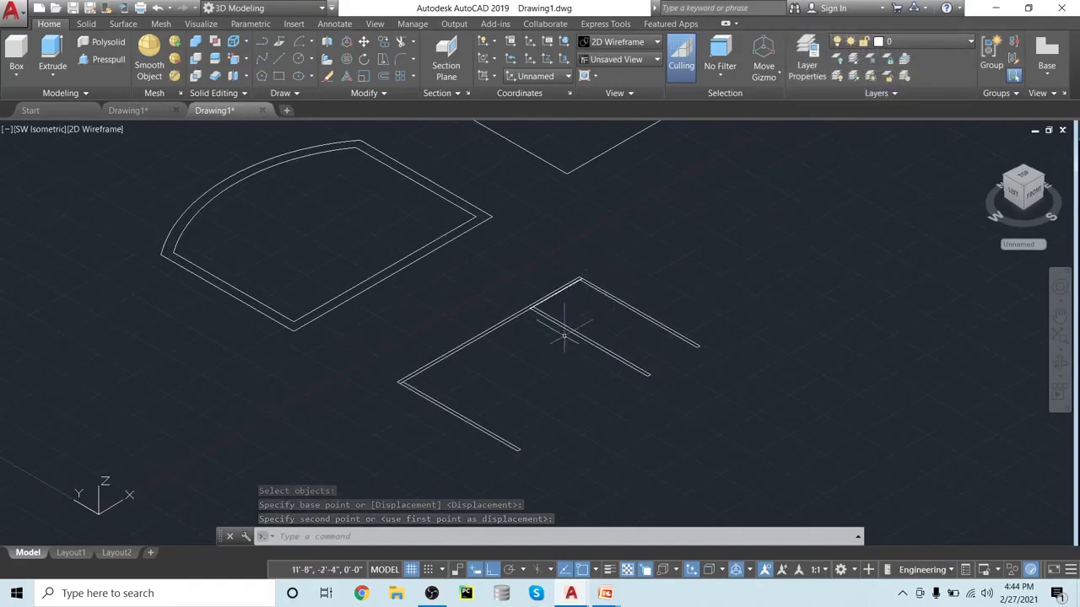
{"action": "scroll", "coordinate": [564, 336], "scroll_direction": "up", "scroll_amount": 2}
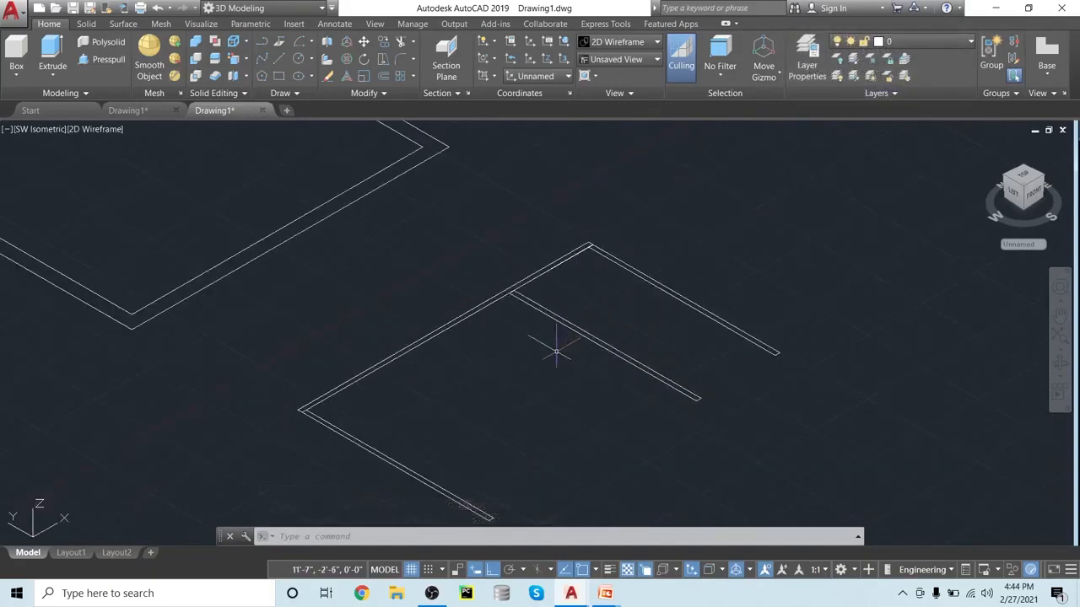
{"action": "mouse_move", "coordinate": [861, 408]}
{"action": "middle_mouse_down", "text": "shift"}
{"action": "mouse_move", "coordinate": [846, 422]}
{"action": "mouse_move", "coordinate": [765, 429]}
{"action": "mouse_move", "coordinate": [735, 419]}
{"action": "mouse_move", "coordinate": [841, 443]}
{"action": "mouse_move", "coordinate": [836, 425]}
{"action": "mouse_move", "coordinate": [815, 424]}
{"action": "mouse_move", "coordinate": [815, 436]}
{"action": "middle_mouse_up", "text": "shift"}
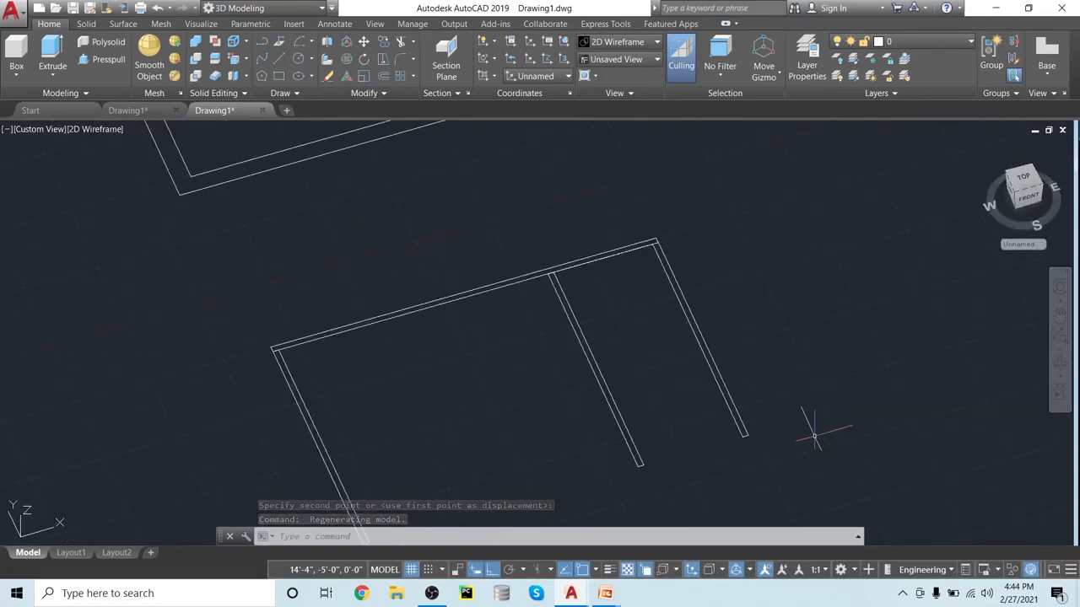
{"action": "middle_click_drag", "start_coordinate": [814, 436], "coordinate": [936, 328], "text": "shift"}
{"action": "middle_click_drag", "start_coordinate": [860, 434], "coordinate": [820, 414], "text": "shift"}
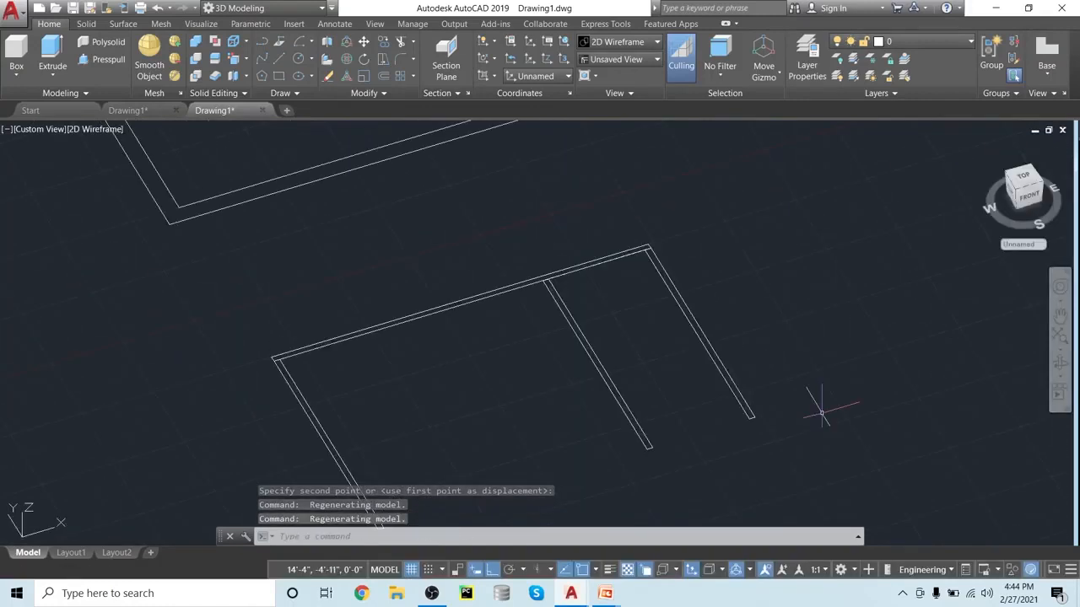
{"action": "scroll", "coordinate": [821, 413], "scroll_direction": "up", "scroll_amount": 2}
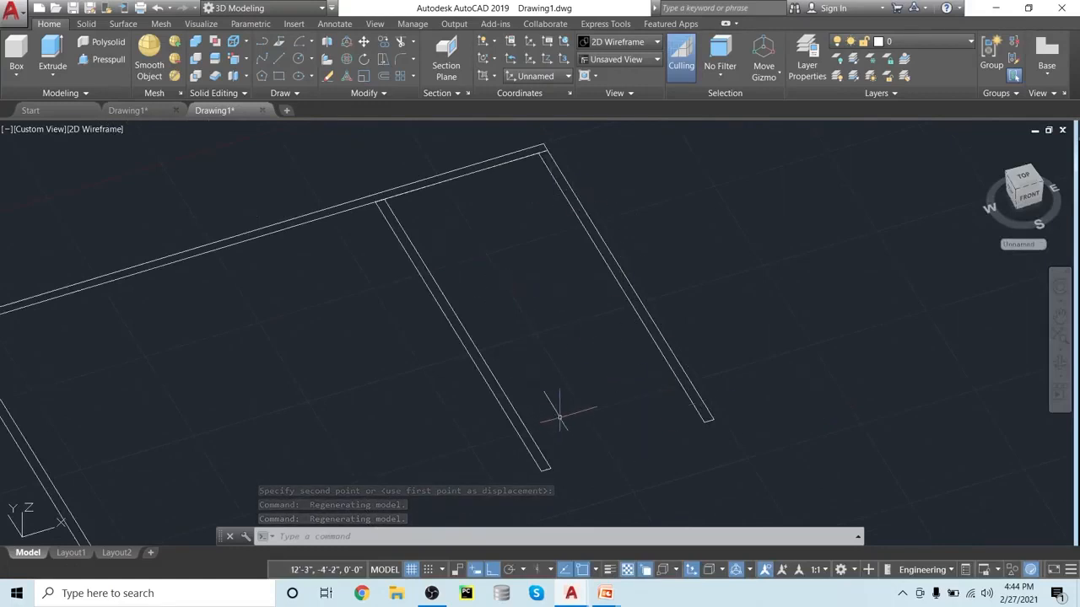
{"action": "scroll", "coordinate": [561, 417], "scroll_direction": "down", "scroll_amount": 2}
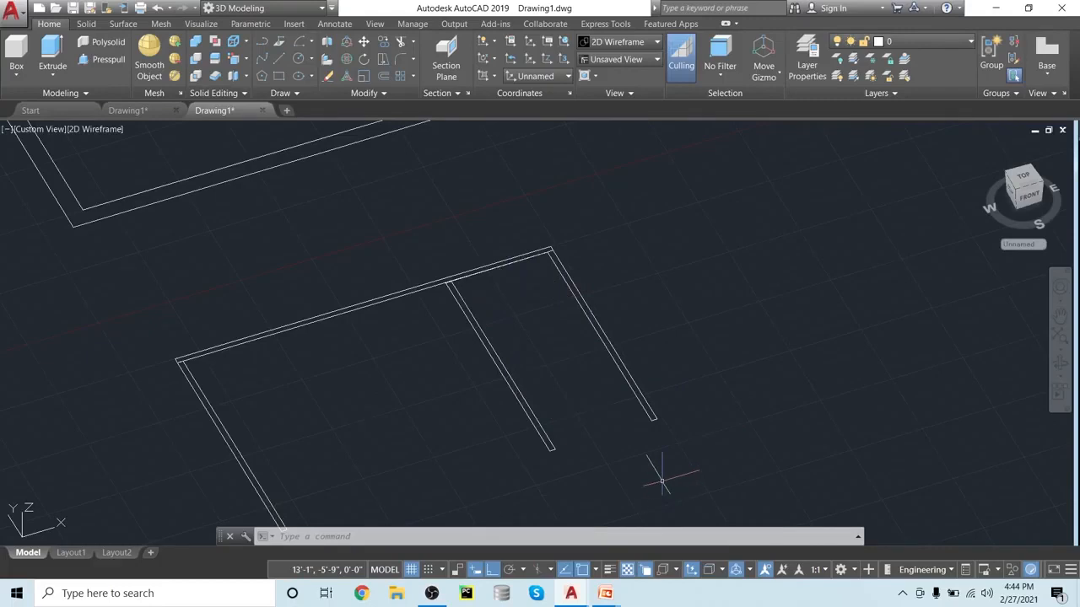
- Trace a closed rectangular polyline around the compartment between the middle partition and the right side panel
{"action": "left_click", "coordinate": [264, 40]}
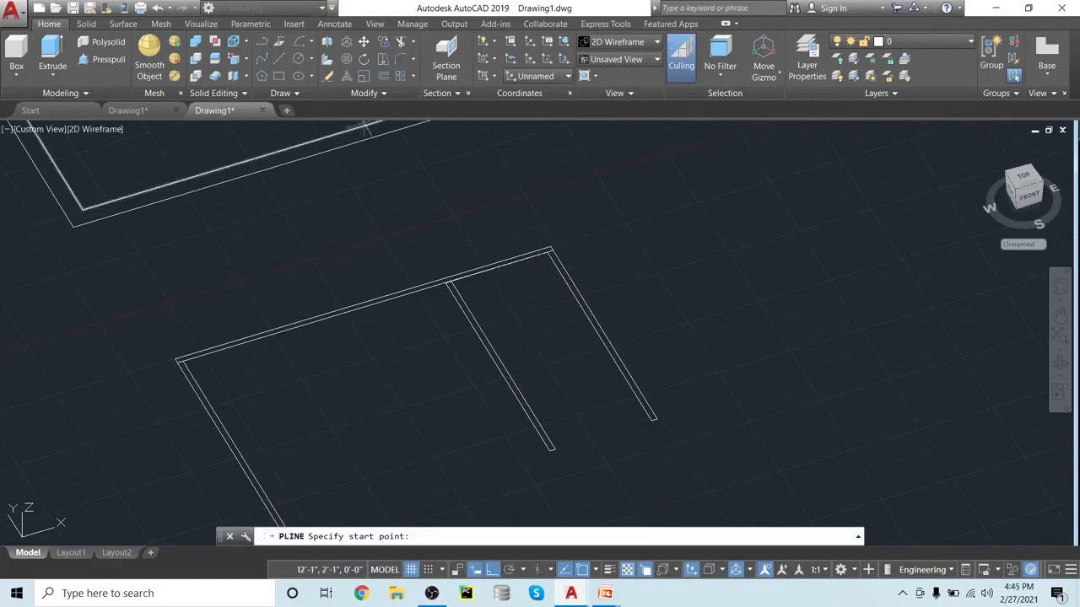
{"action": "left_click", "coordinate": [448, 281]}
{"action": "left_click", "coordinate": [547, 251]}
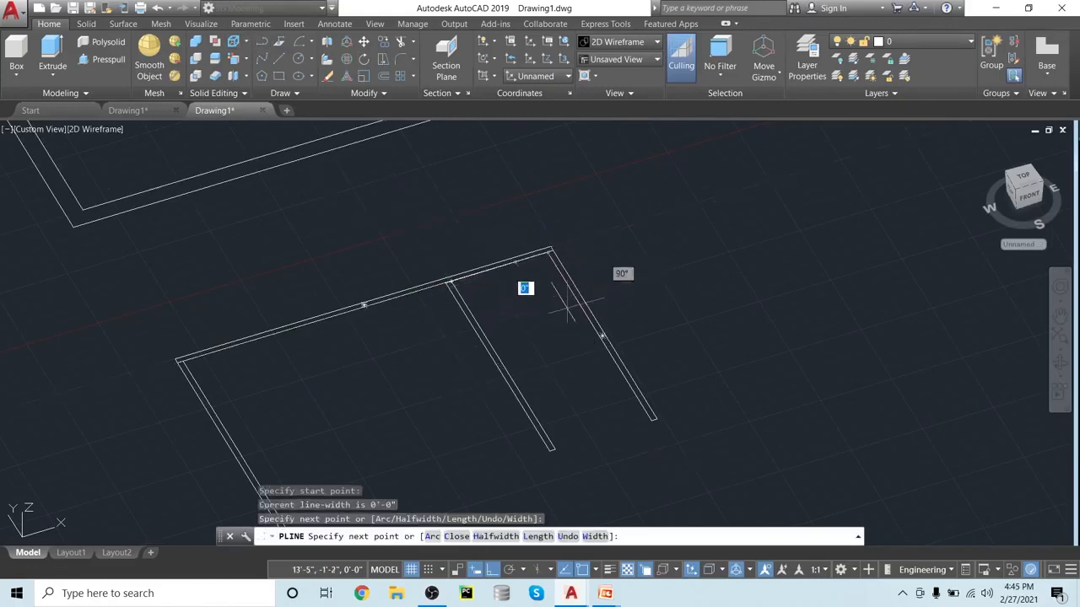
{"action": "left_click", "coordinate": [651, 417]}
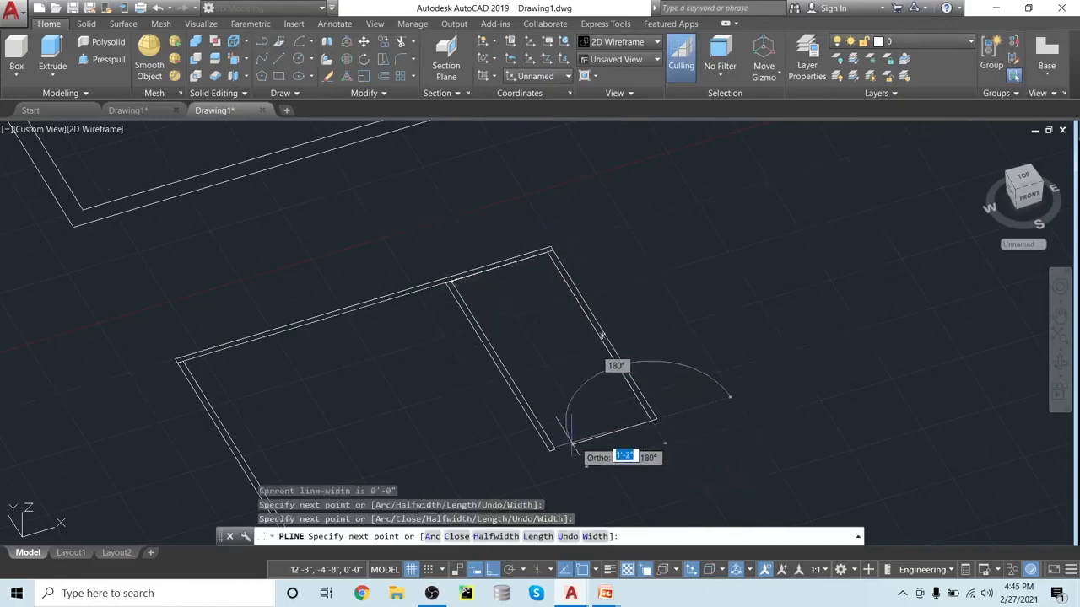
{"action": "left_click", "coordinate": [554, 451]}
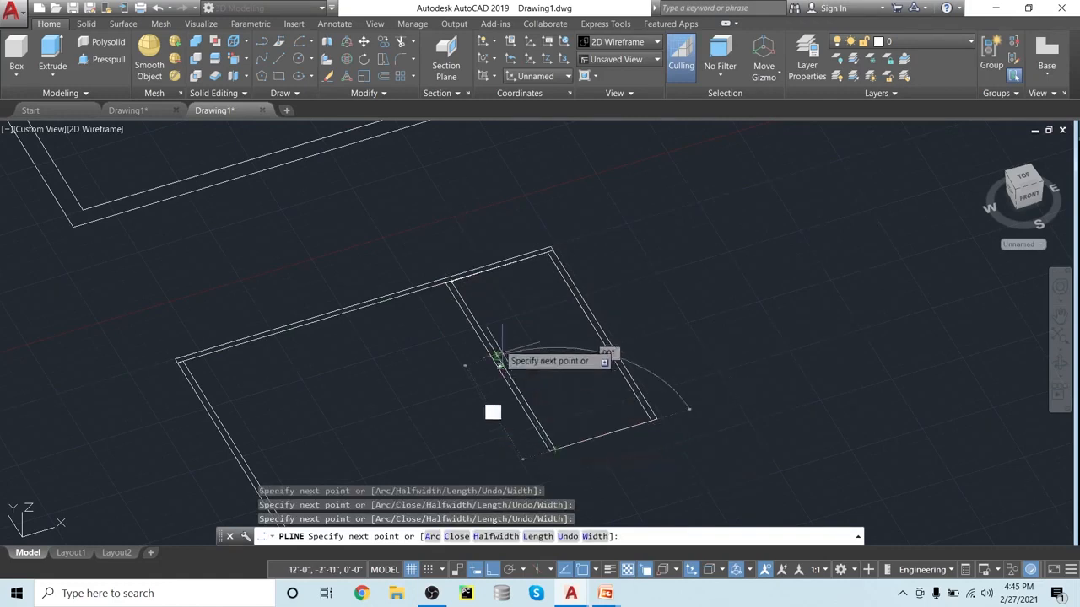
{"action": "left_click", "coordinate": [452, 281]}
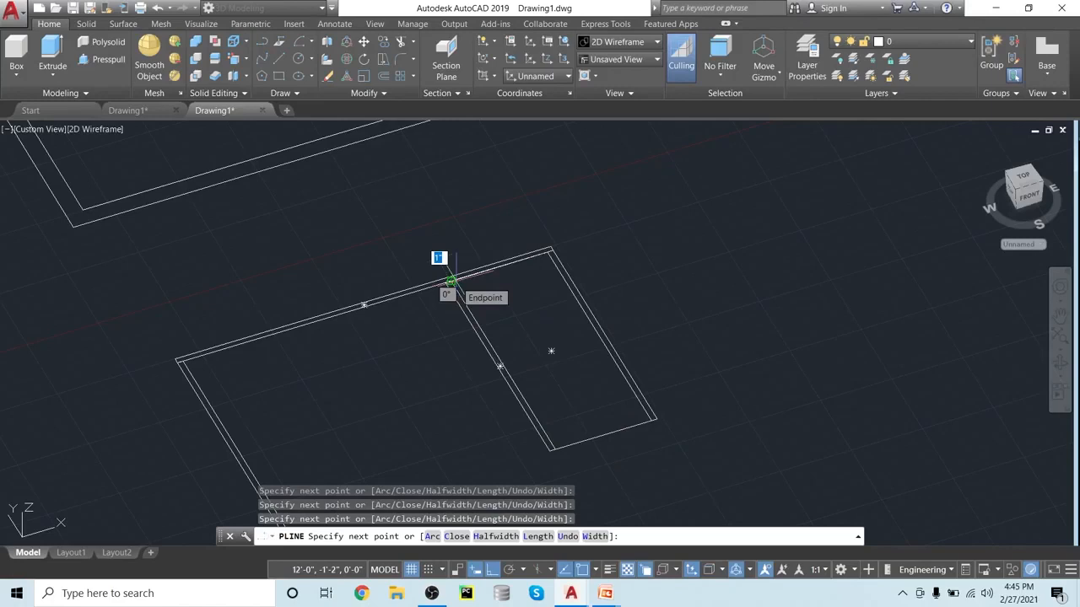
{"action": "key", "text": "Return"}
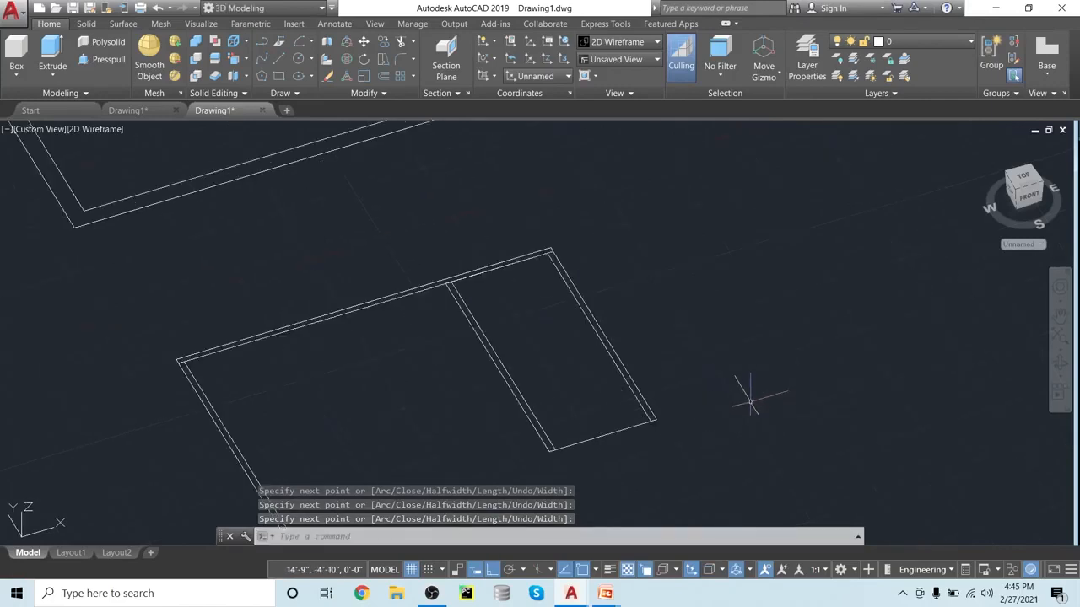
- Move the compartment rectangle out of the panels by about 3'11" in the positive X direction
{"action": "middle_click_drag", "start_coordinate": [750, 402], "coordinate": [751, 376]}
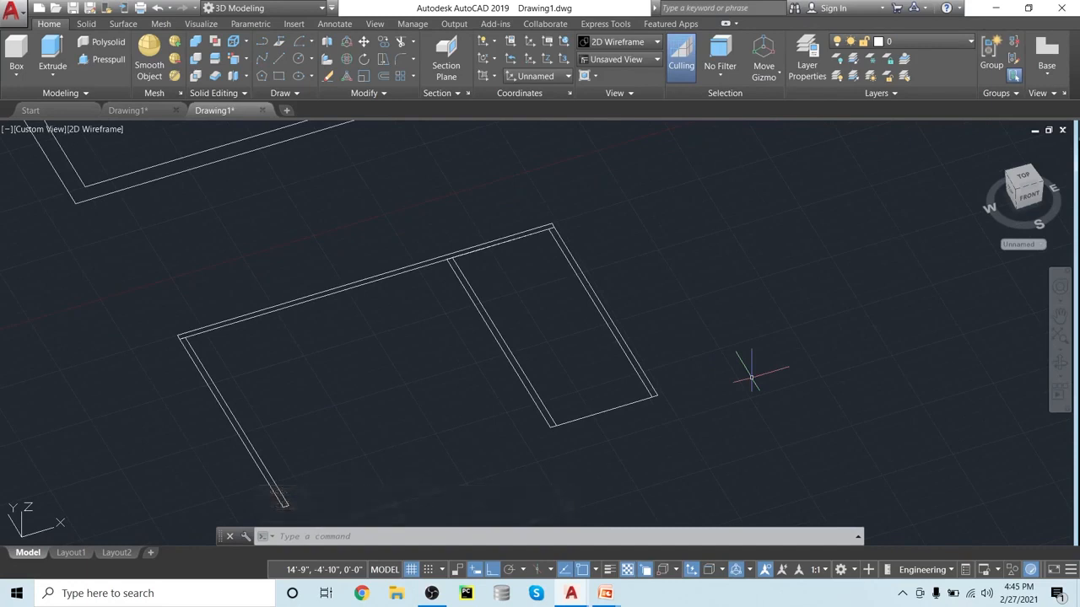
{"action": "key", "text": "Return"}
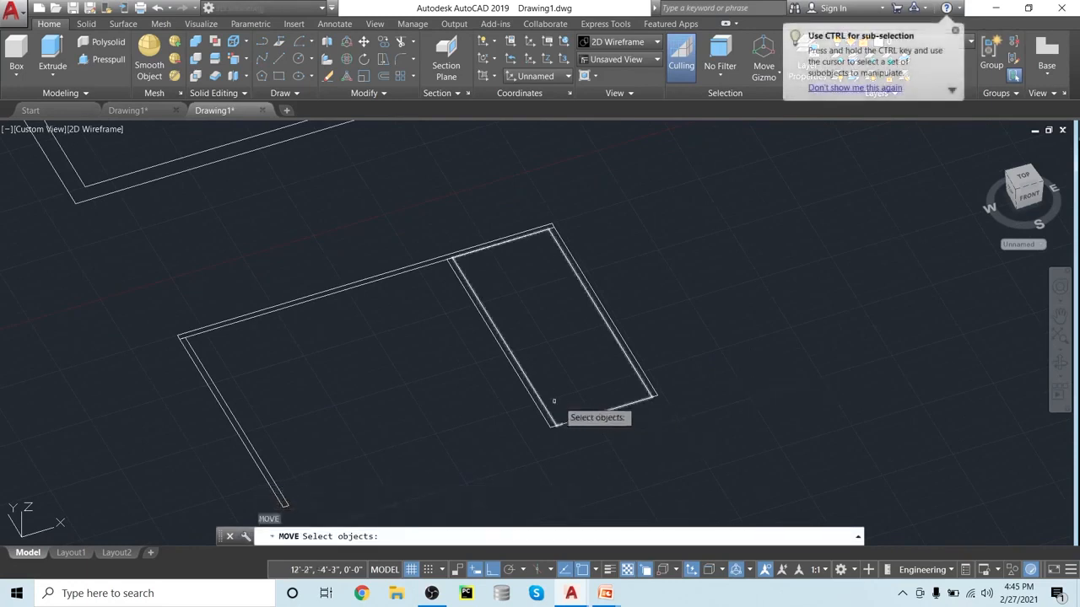
{"action": "left_click", "coordinate": [587, 414]}
{"action": "key", "text": "Return"}
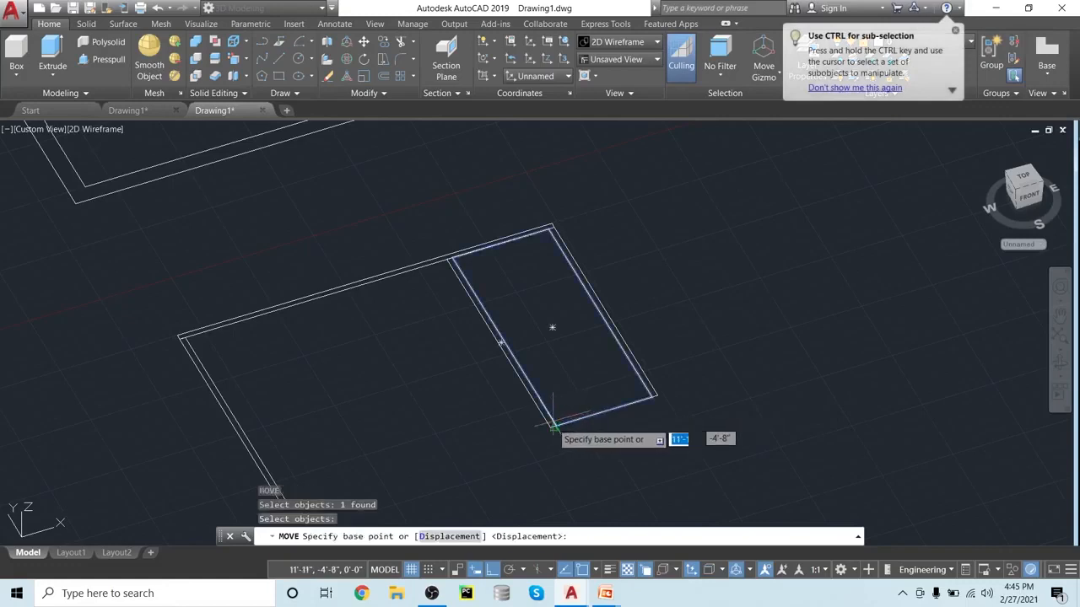
{"action": "left_click", "coordinate": [552, 424]}
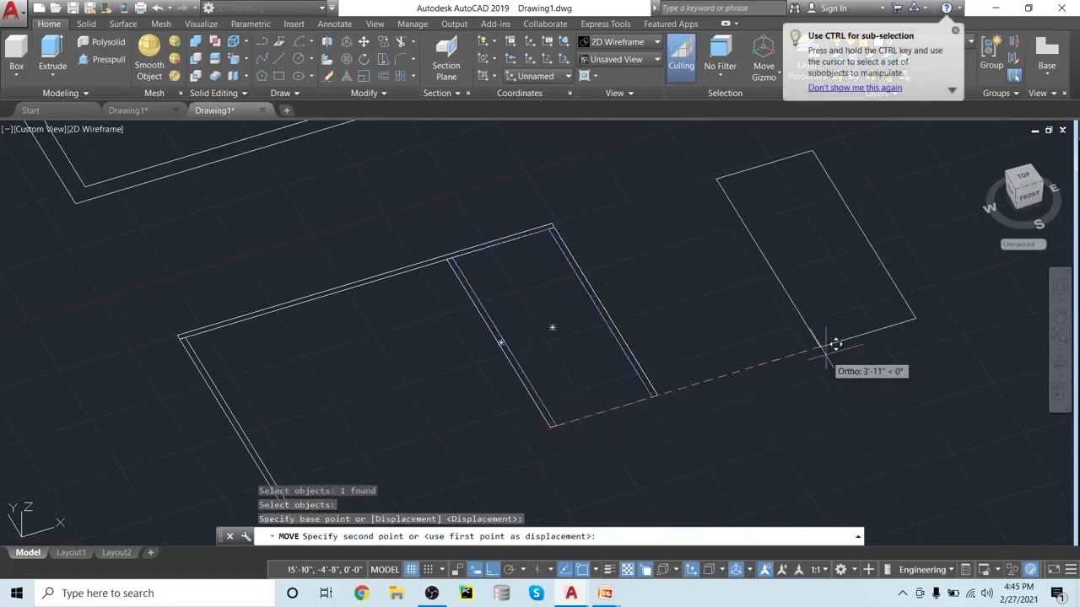
{"action": "left_click", "coordinate": [834, 345]}
- Copy the compartment rectangle from its front corner to a free spot further along the positive X direction
{"action": "middle_click_drag", "start_coordinate": [861, 409], "coordinate": [711, 449]}
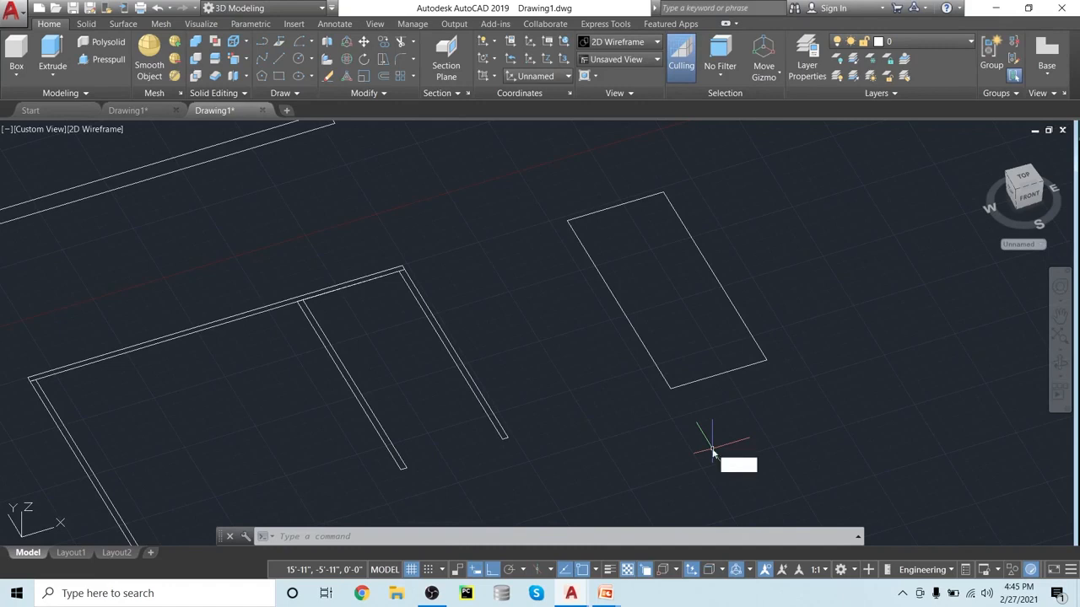
{"action": "key", "text": "Return"}
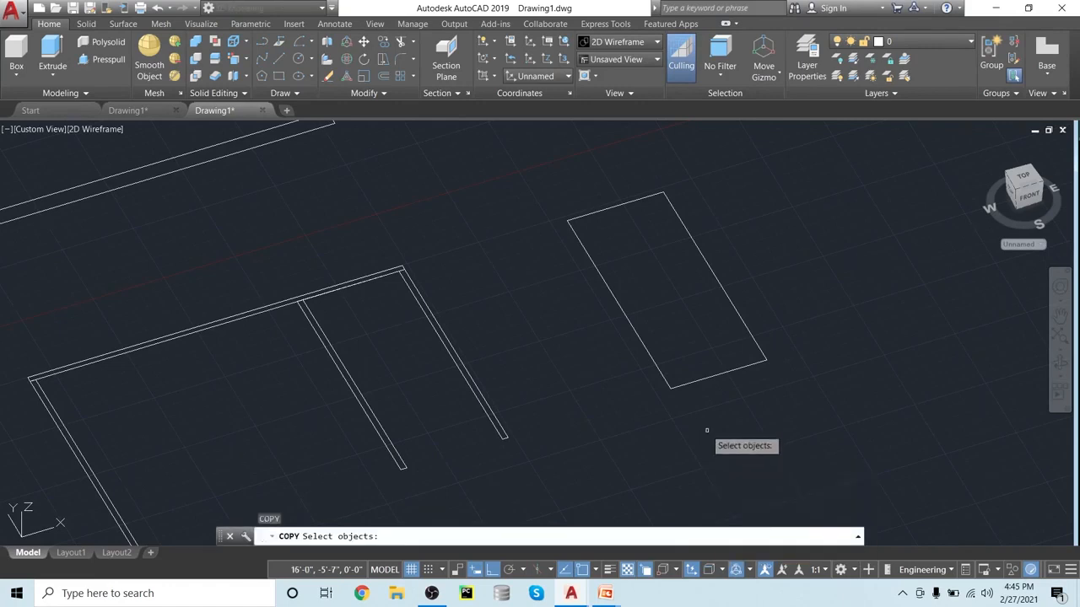
{"action": "left_click", "coordinate": [692, 382]}
{"action": "key", "text": "Return"}
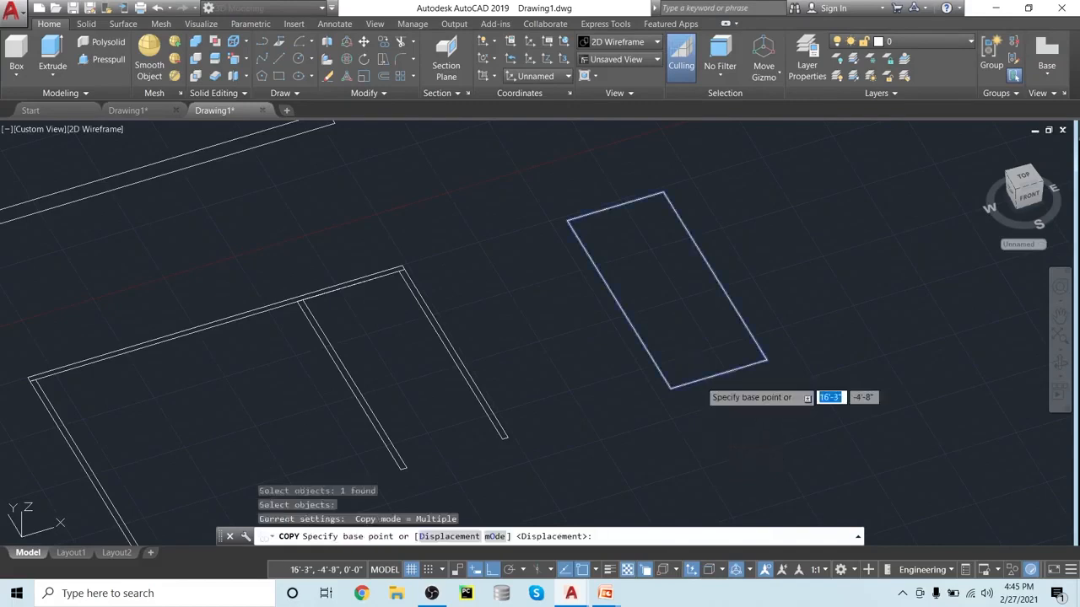
{"action": "left_click", "coordinate": [669, 390]}
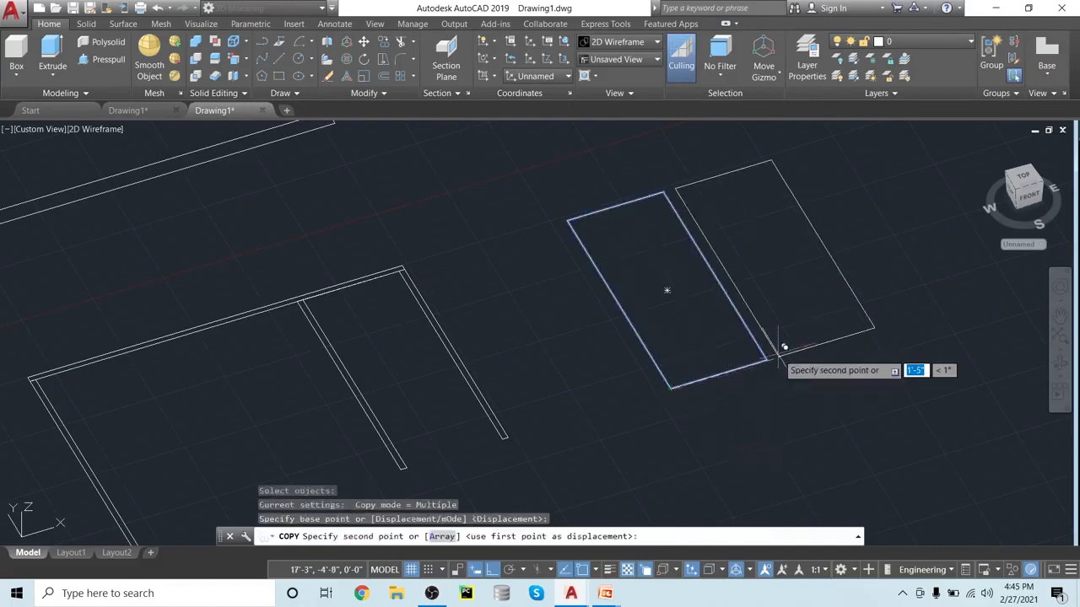
{"action": "left_click", "coordinate": [897, 302]}
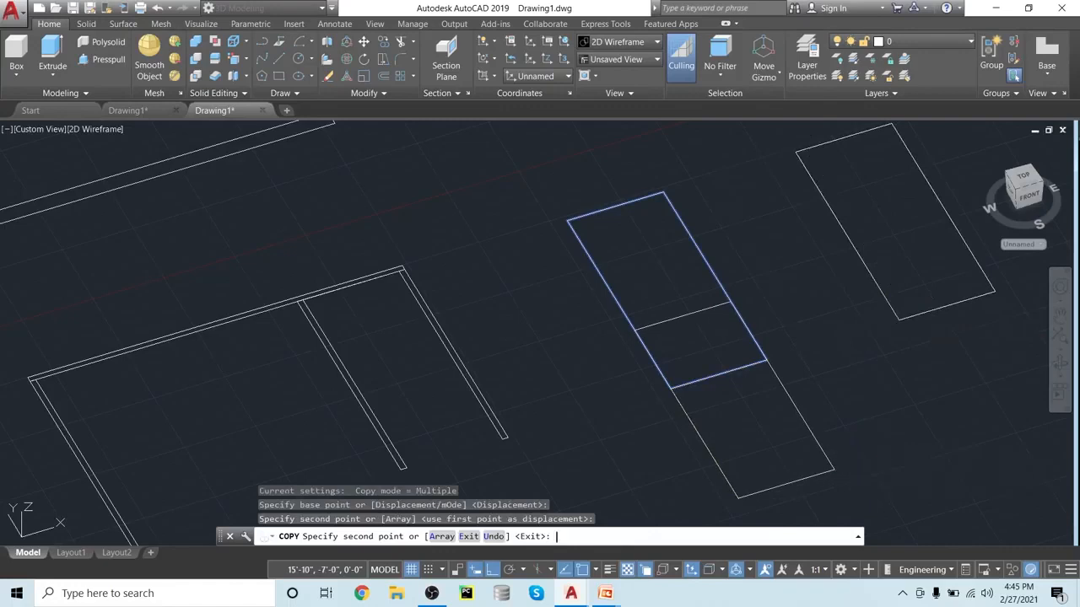
{"action": "key", "text": "Return"}
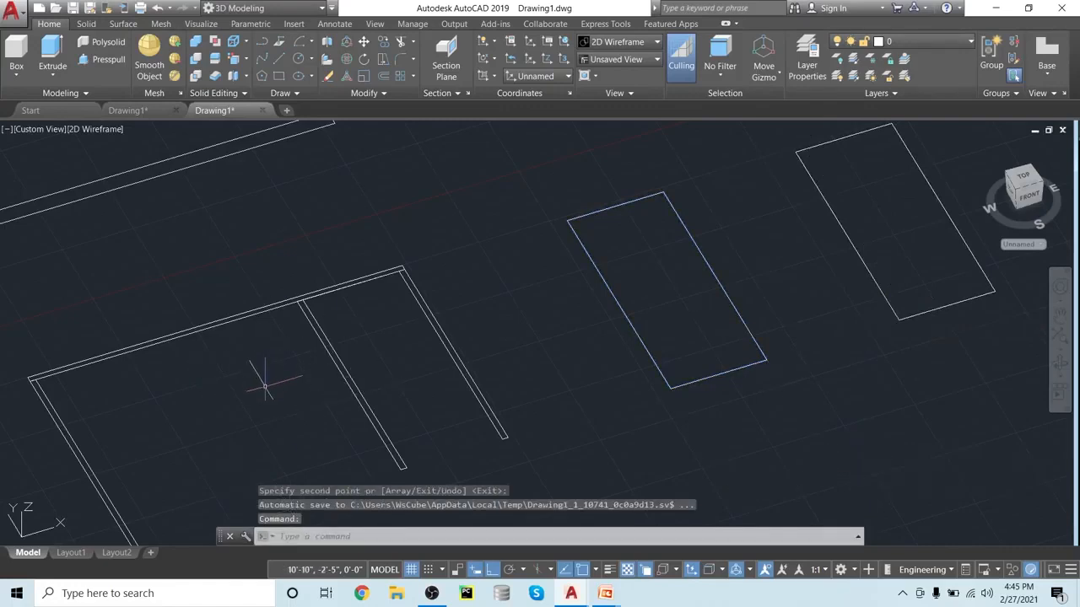
{"action": "scroll", "coordinate": [264, 387], "scroll_direction": "down", "scroll_amount": 5}
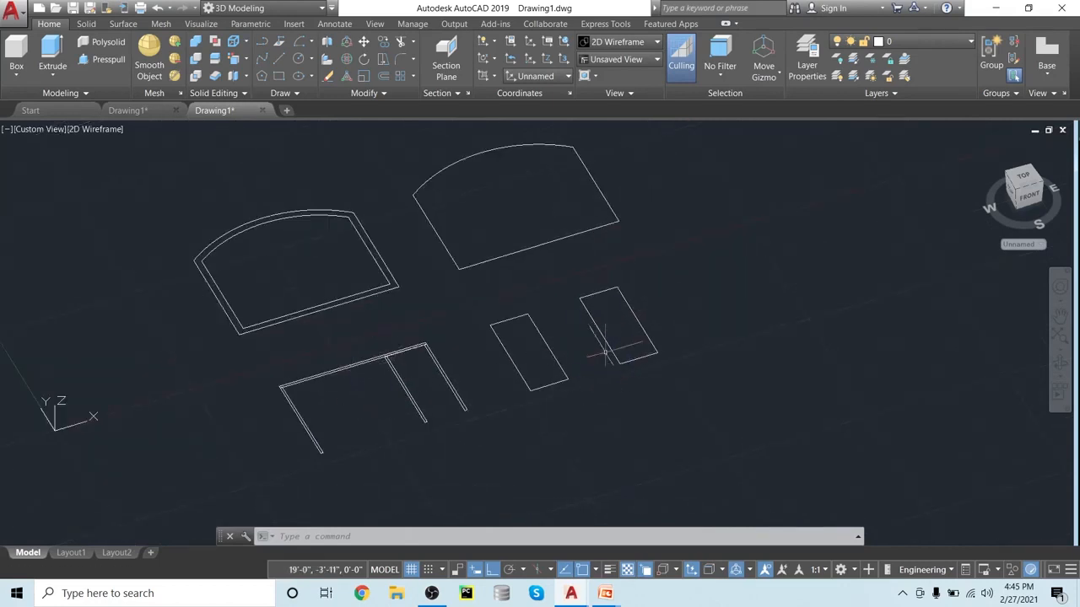
{"action": "scroll", "coordinate": [599, 384], "scroll_direction": "up", "scroll_amount": 3}
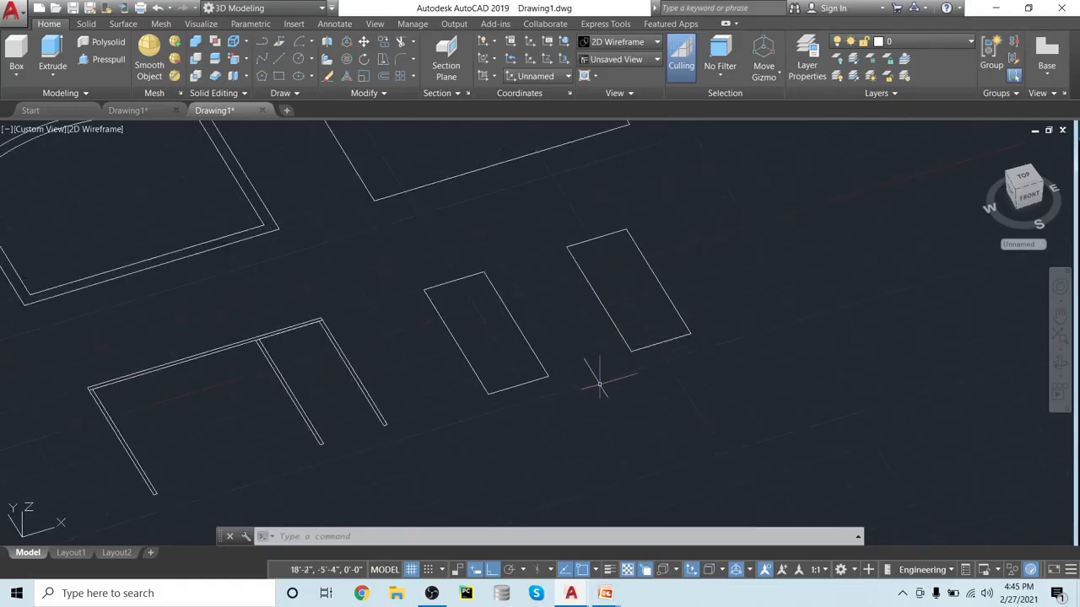
{"action": "scroll", "coordinate": [256, 422], "scroll_direction": "down", "scroll_amount": 4}
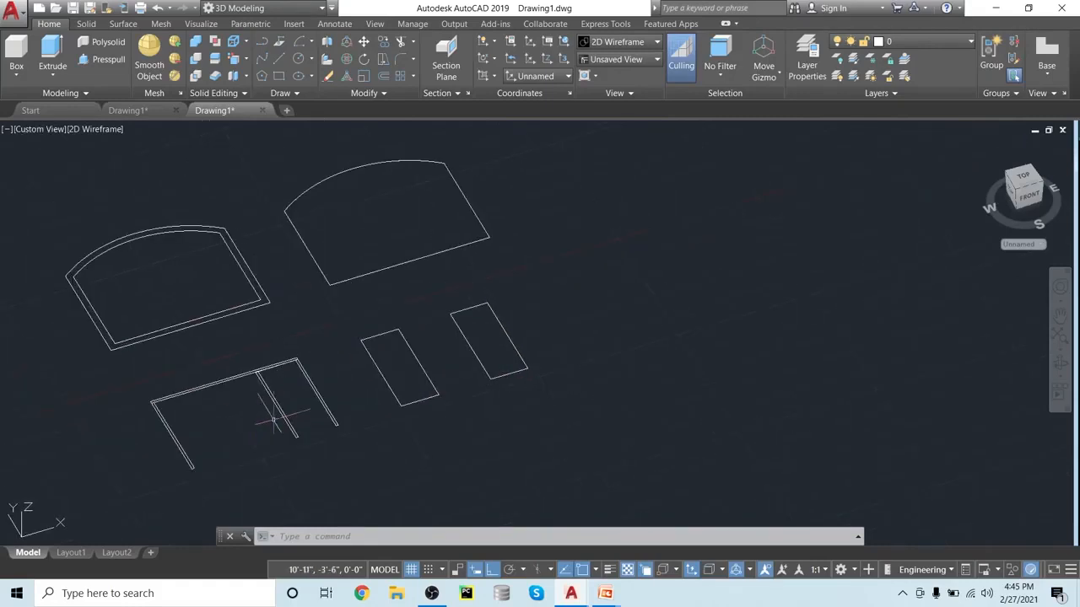
- Examine the finished desk and chair model in the other drawing, comparing its lower parts with the separated outlines in this drawing
{"action": "middle_click_drag", "start_coordinate": [253, 414], "coordinate": [460, 381]}
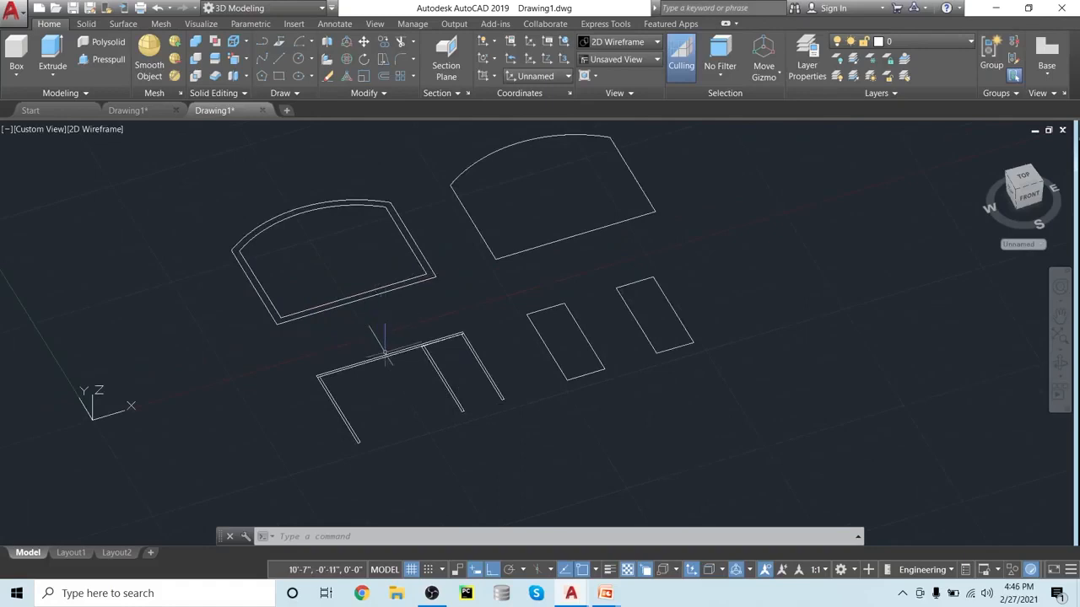
{"action": "left_click", "coordinate": [128, 110]}
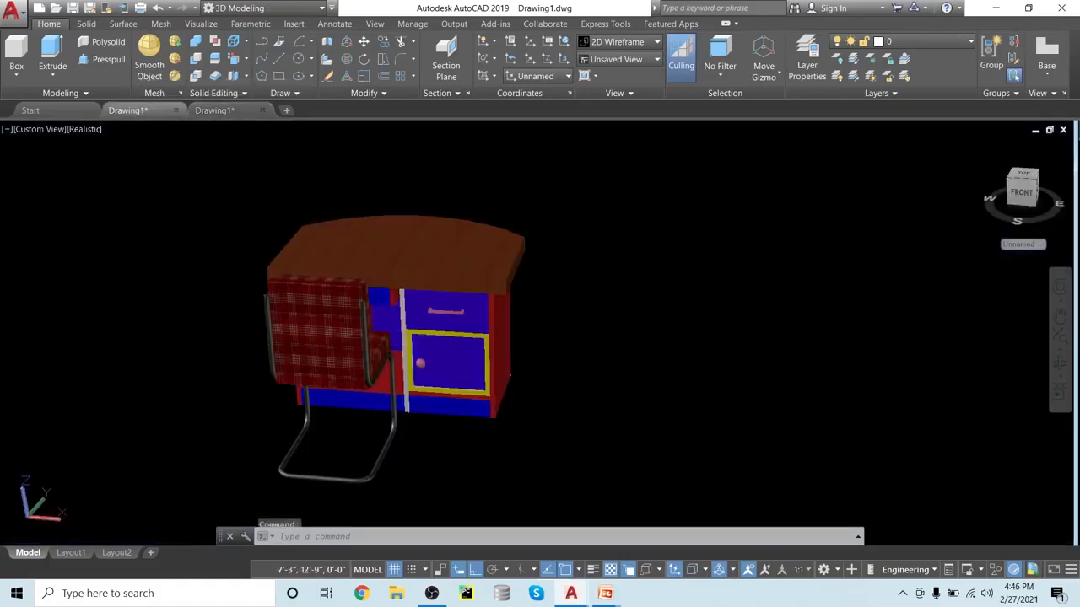
{"action": "middle_click_drag", "start_coordinate": [569, 386], "coordinate": [693, 400], "text": "shift"}
{"action": "left_click", "coordinate": [229, 111]}
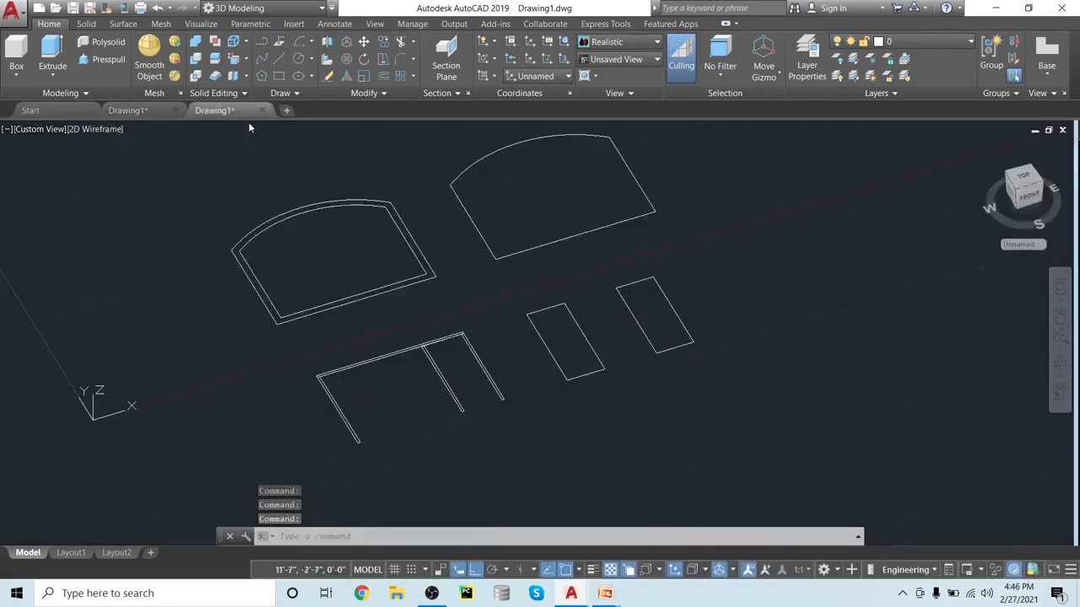
{"action": "scroll", "coordinate": [555, 387], "scroll_direction": "up", "scroll_amount": 2}
{"action": "scroll", "coordinate": [554, 386], "scroll_direction": "down", "scroll_amount": 2}
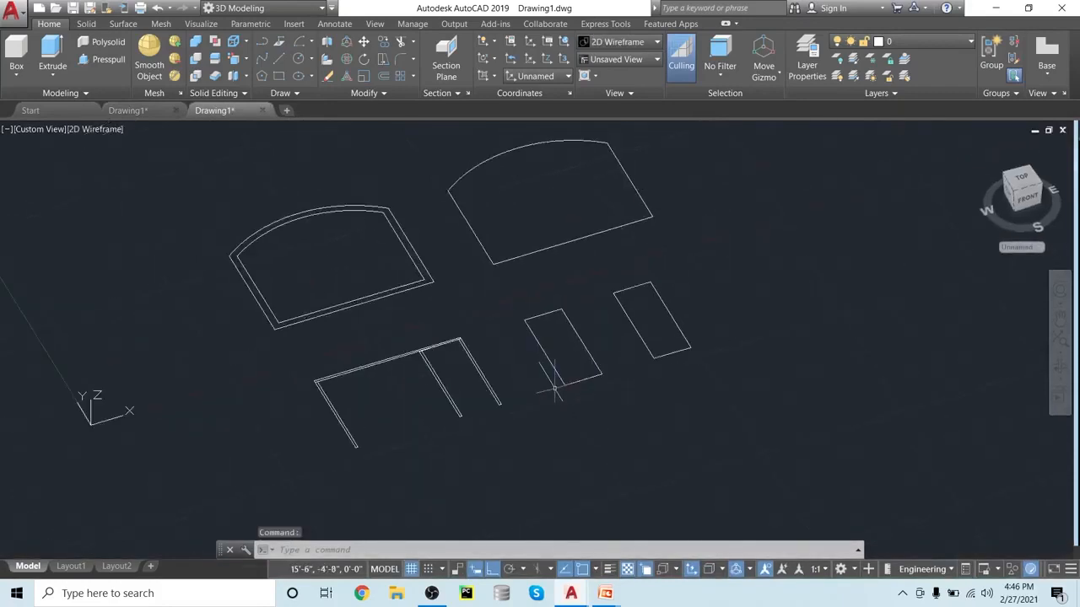
{"action": "middle_click_drag", "start_coordinate": [554, 388], "coordinate": [556, 393]}
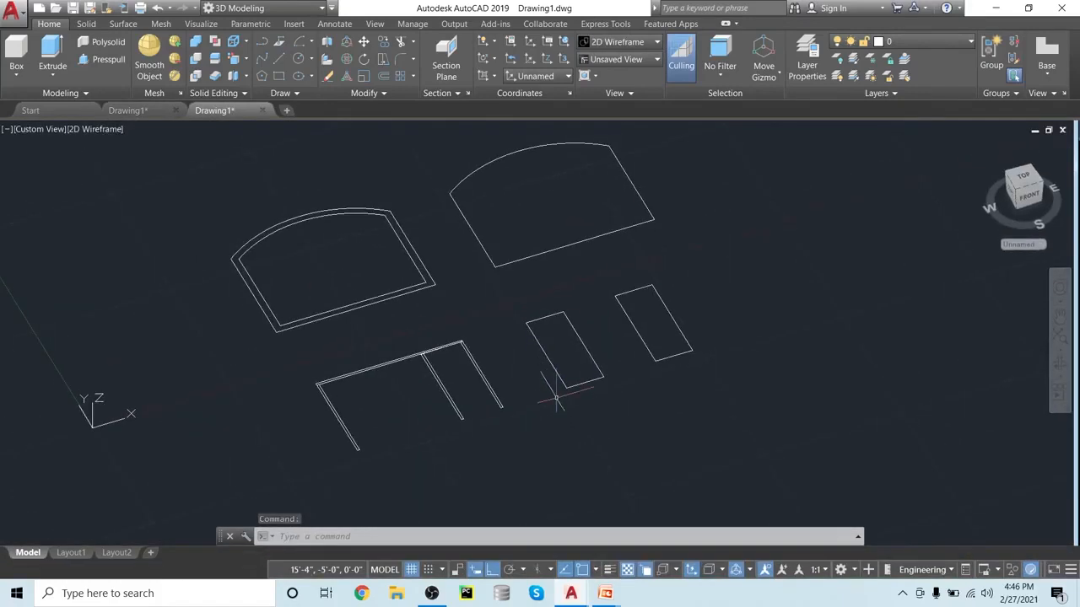
{"action": "middle_click_drag", "start_coordinate": [372, 395], "coordinate": [354, 408]}
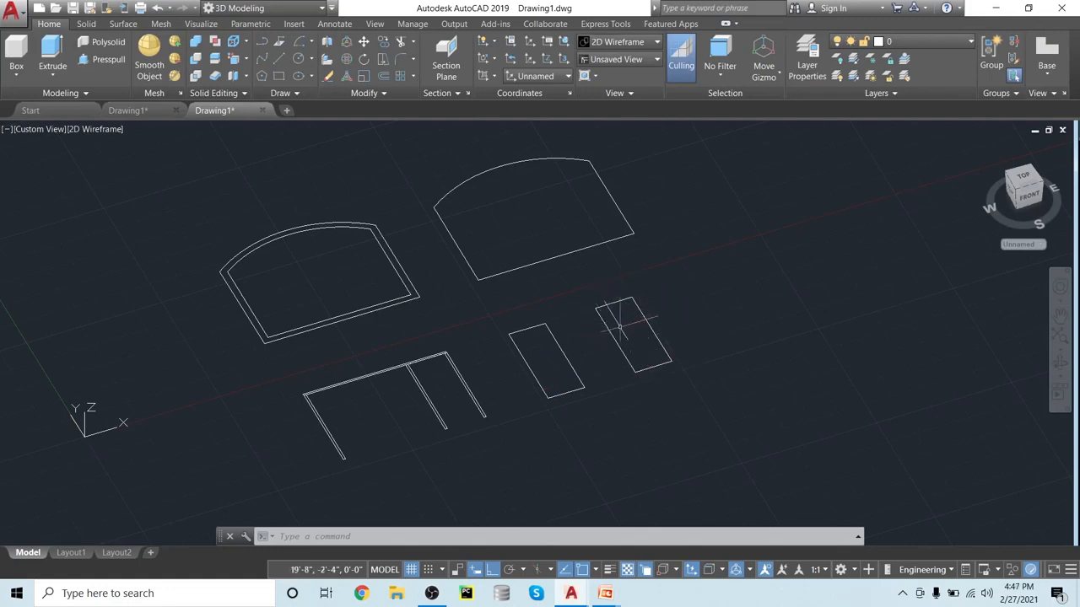
{"action": "scroll", "coordinate": [413, 411], "scroll_direction": "up", "scroll_amount": 2}
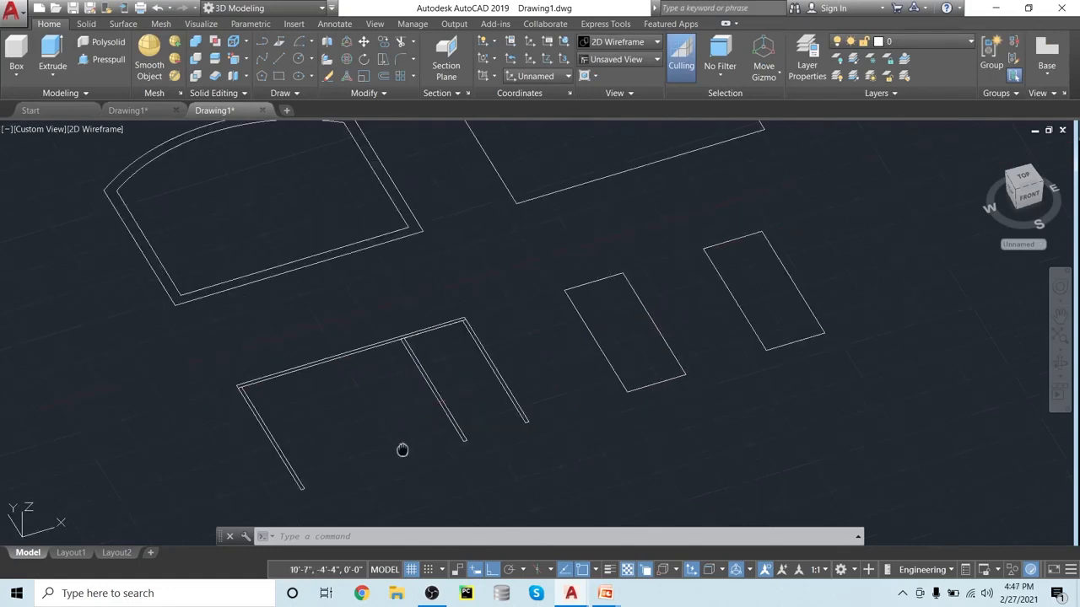
{"action": "middle_click_drag", "start_coordinate": [402, 450], "coordinate": [477, 436]}
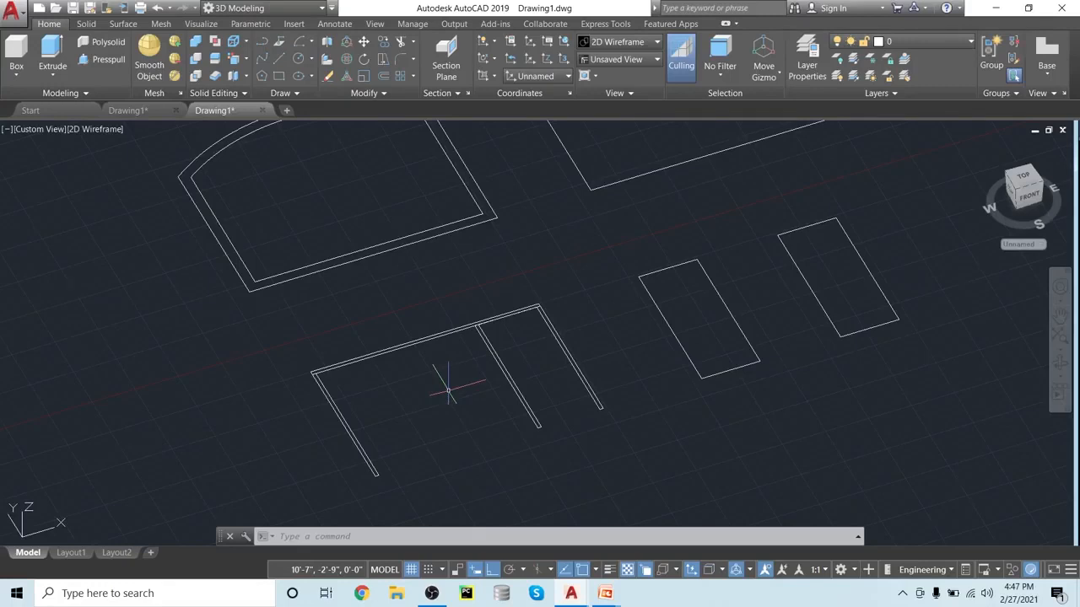
- Trace a closed rectangular polyline around the open space between the left side panel and the middle partition
{"action": "left_click", "coordinate": [264, 43]}
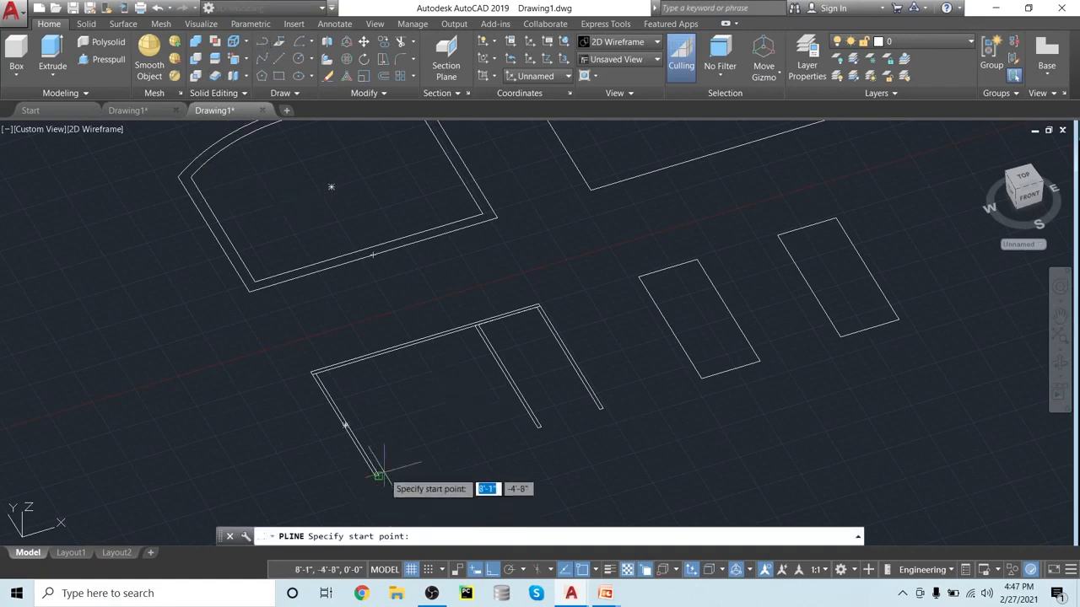
{"action": "scroll", "coordinate": [375, 471], "scroll_direction": "up", "scroll_amount": 4}
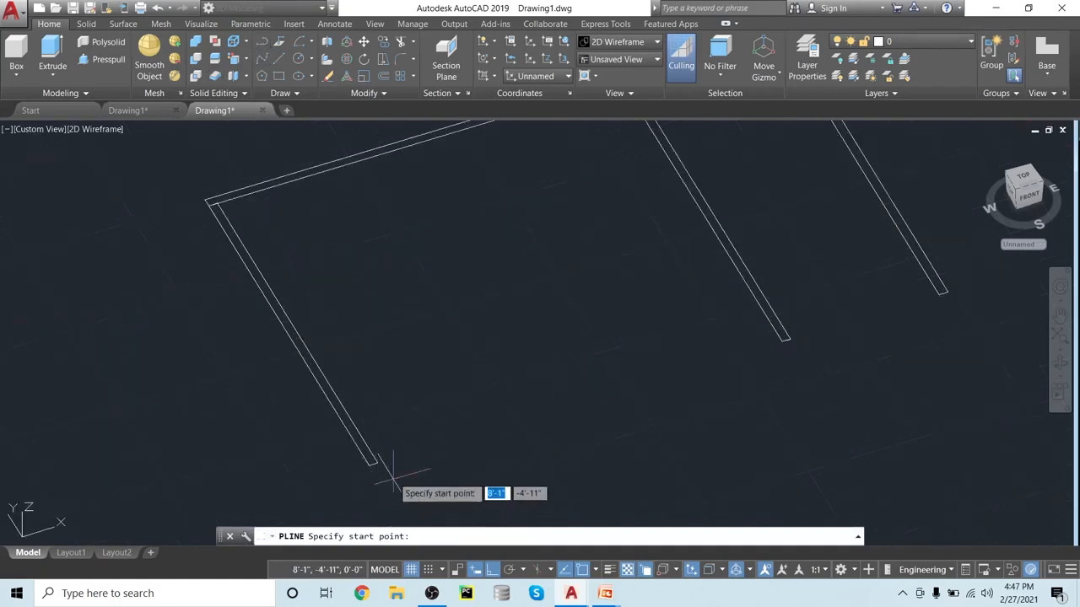
{"action": "left_click", "coordinate": [375, 463]}
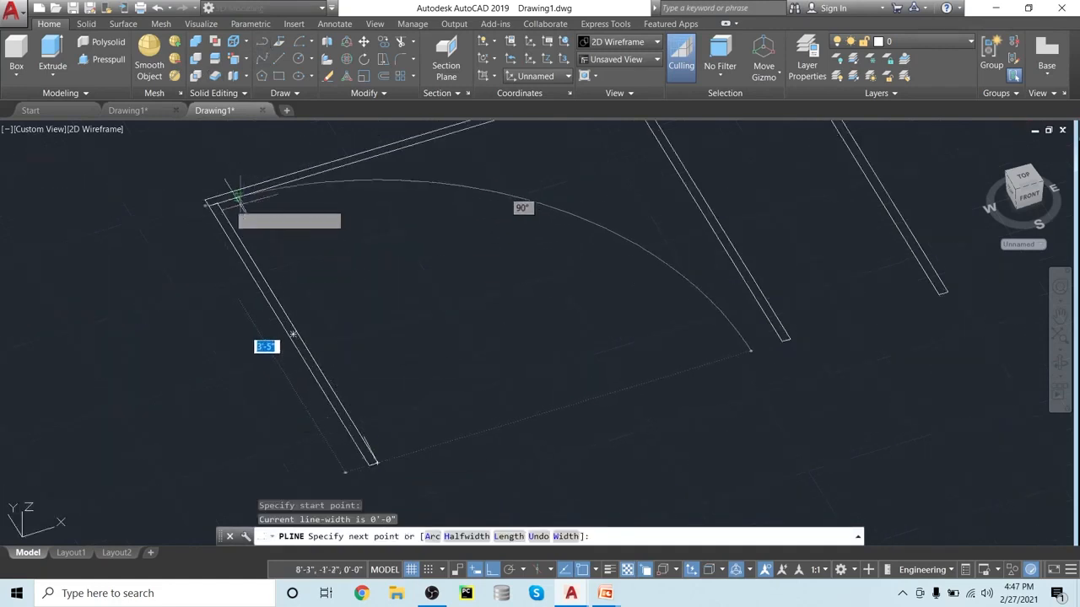
{"action": "left_click", "coordinate": [221, 201]}
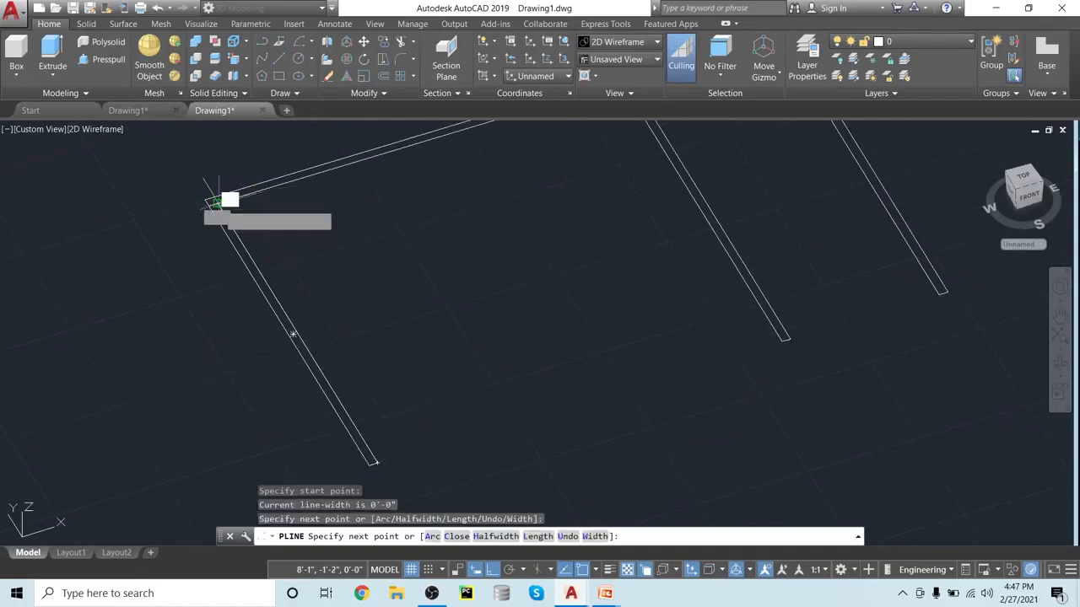
{"action": "middle_click_drag", "start_coordinate": [410, 171], "coordinate": [347, 272]}
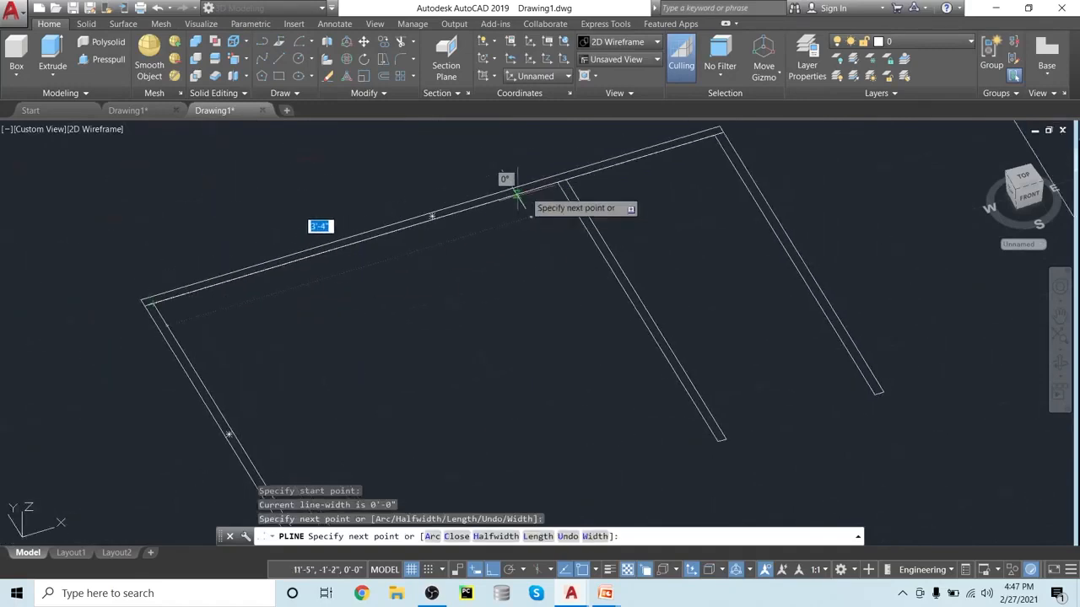
{"action": "left_click", "coordinate": [557, 182]}
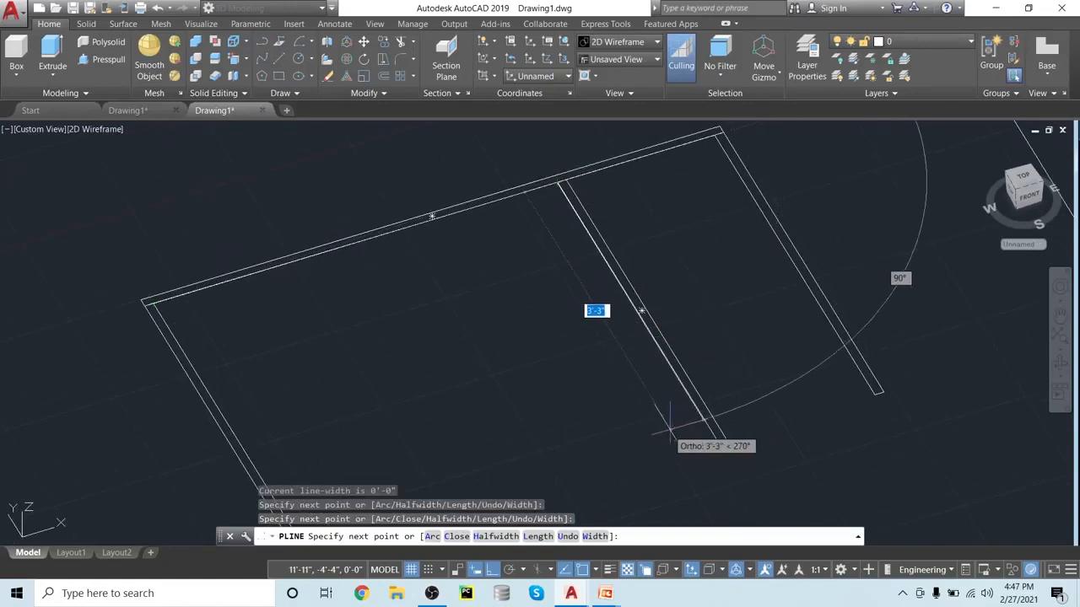
{"action": "left_click", "coordinate": [715, 443]}
{"action": "middle_click_drag", "start_coordinate": [655, 452], "coordinate": [591, 419]}
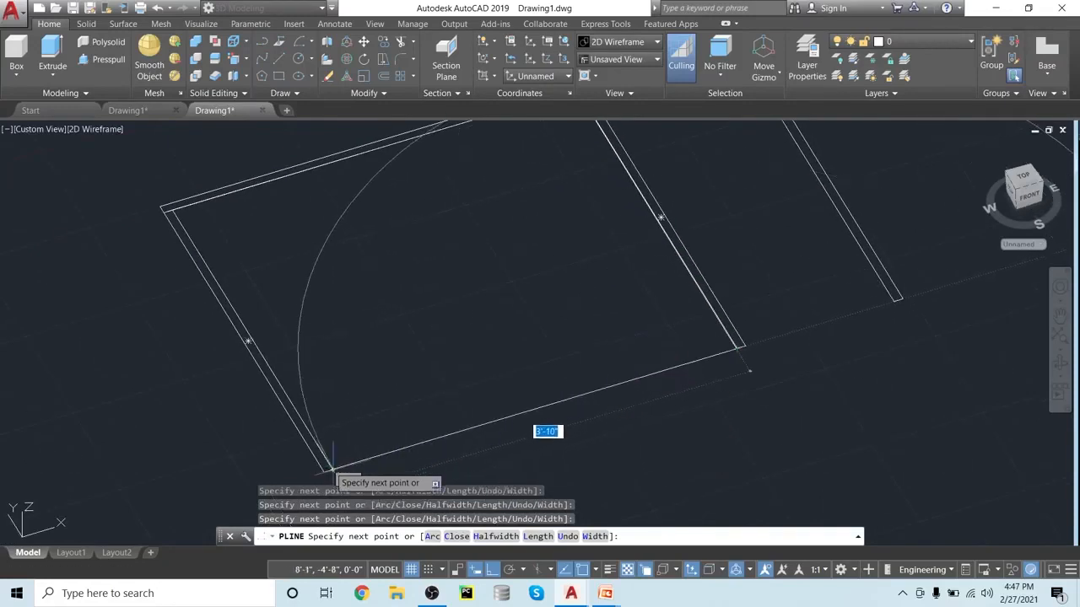
{"action": "left_click", "coordinate": [331, 470]}
{"action": "key", "text": "Return"}
- Move the large rectangle in the negative X direction from its front right corner to free space beyond the left side panel
{"action": "scroll", "coordinate": [511, 433], "scroll_direction": "down", "scroll_amount": 2}
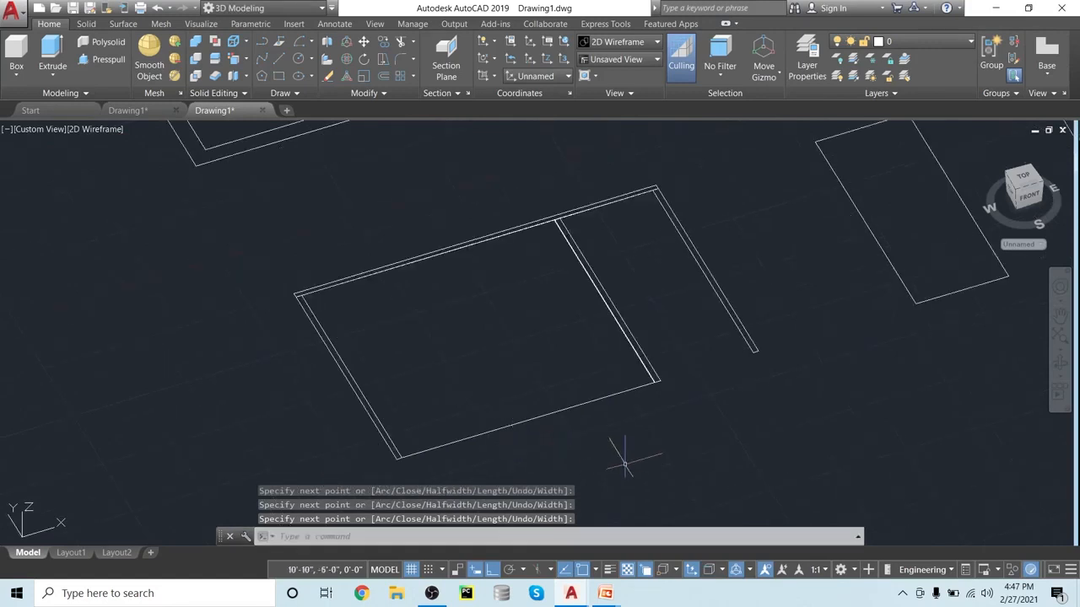
{"action": "type", "text": "m"}
{"action": "key", "text": "Return"}
{"action": "left_click", "coordinate": [550, 413]}
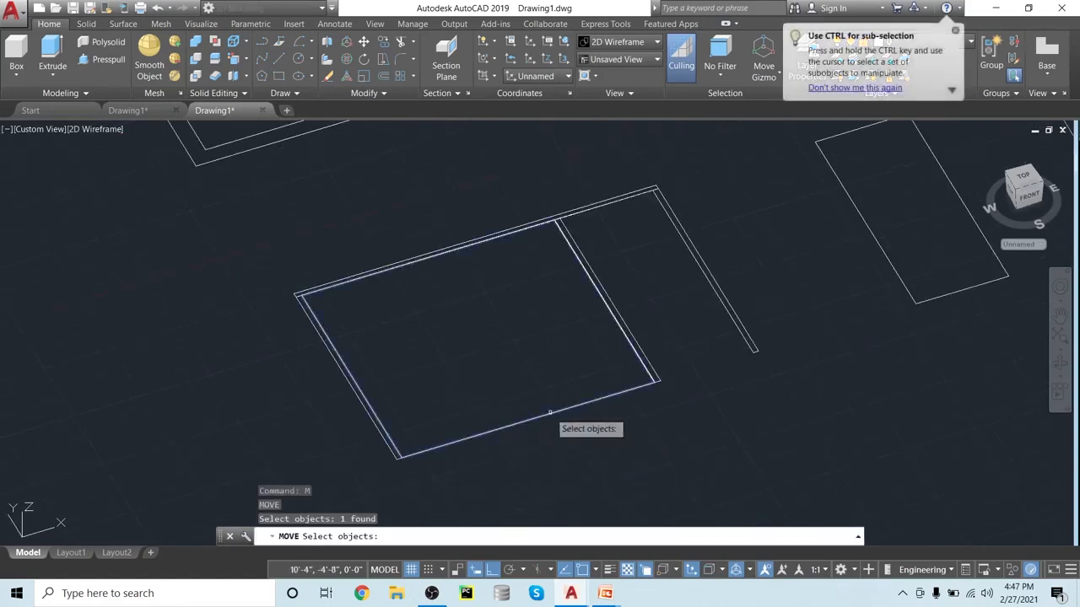
{"action": "key", "text": "Return"}
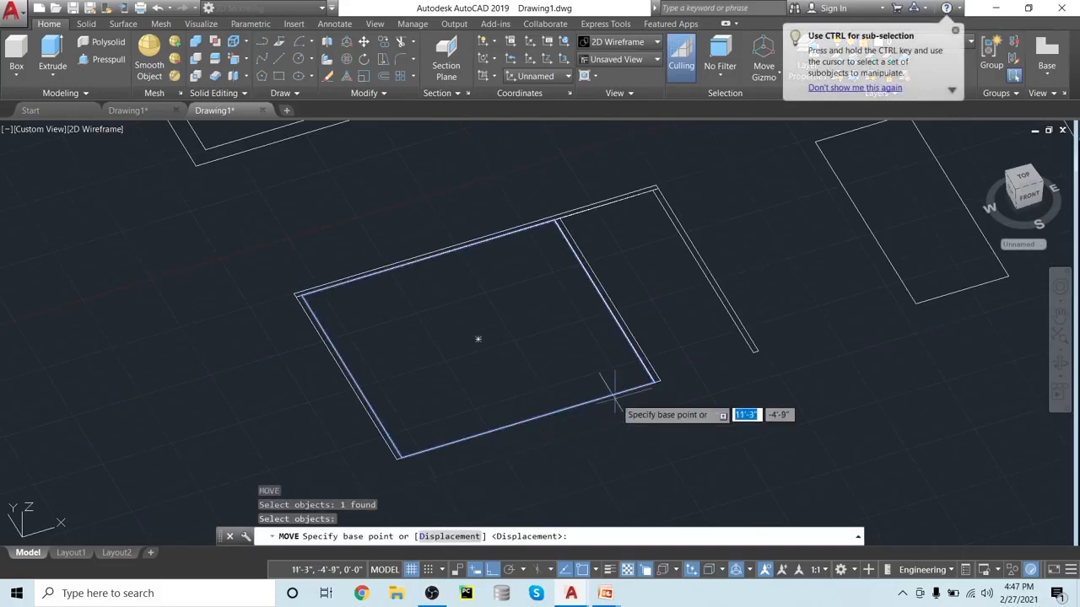
{"action": "left_click", "coordinate": [654, 382]}
{"action": "left_click", "coordinate": [289, 449]}
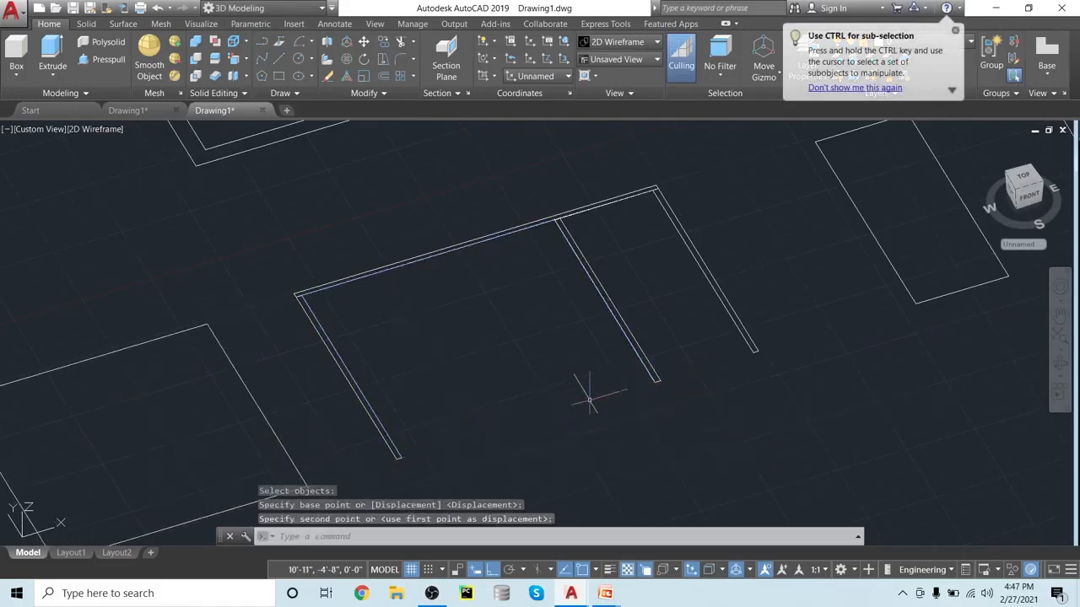
{"action": "scroll", "coordinate": [589, 396], "scroll_direction": "down", "scroll_amount": 4}
{"action": "scroll", "coordinate": [580, 388], "scroll_direction": "up", "scroll_amount": 3}
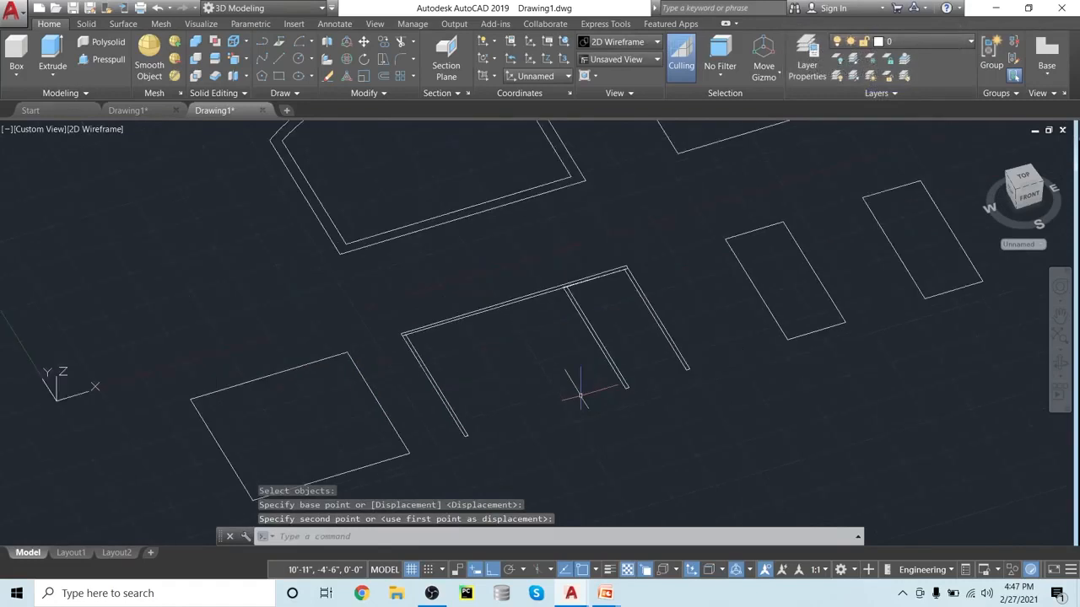
- Trace a closed rectangular polyline over the front half of the open space, between the midpoints of the left panel and middle partition
{"action": "scroll", "coordinate": [573, 397], "scroll_direction": "up", "scroll_amount": 2}
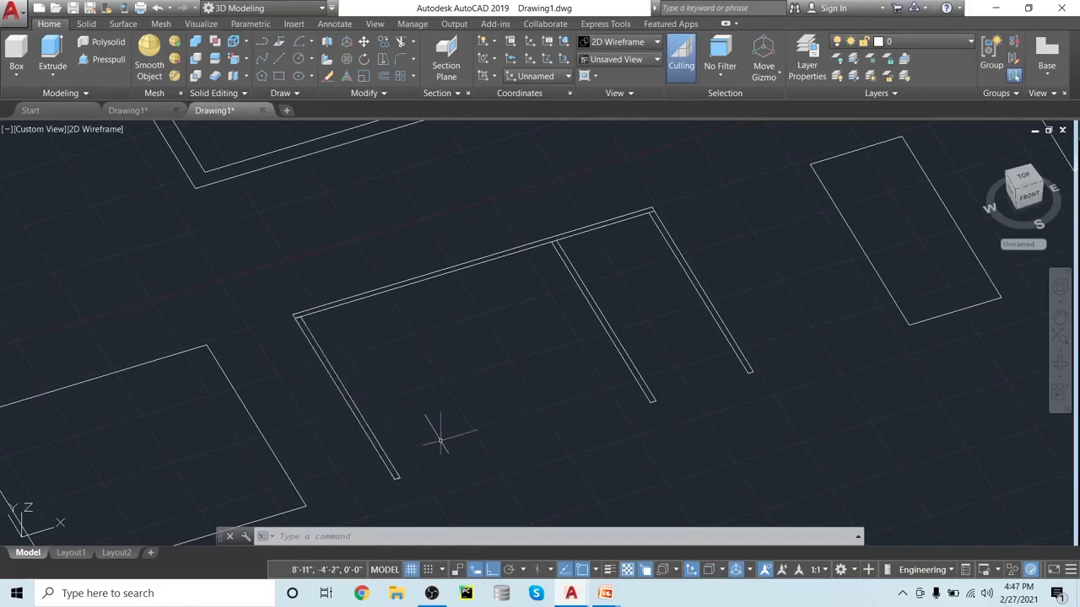
{"action": "left_click", "coordinate": [261, 42]}
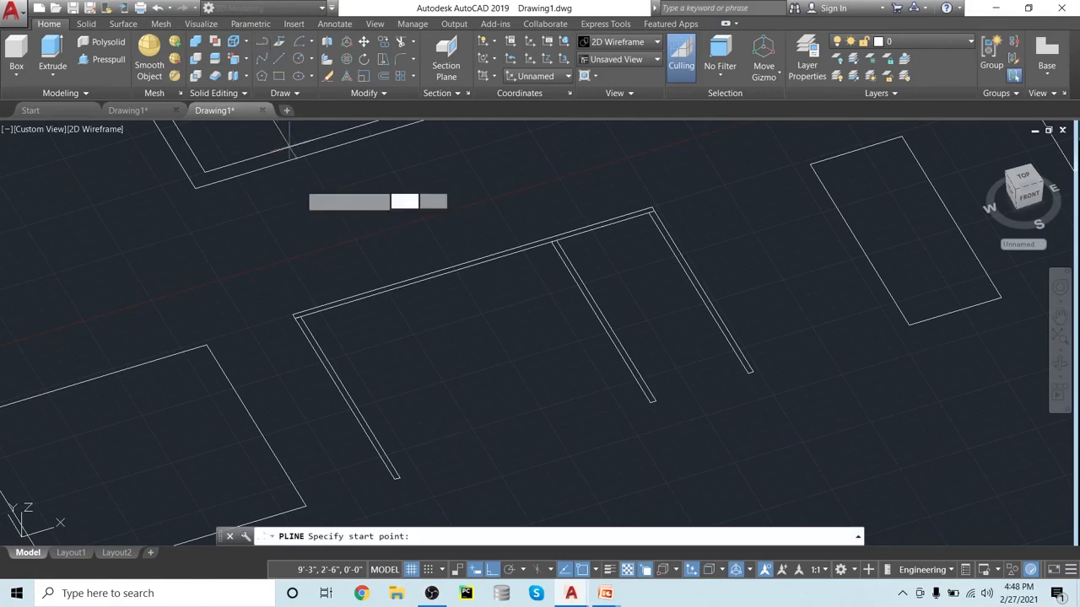
{"action": "left_click", "coordinate": [398, 477]}
{"action": "left_click", "coordinate": [347, 398]}
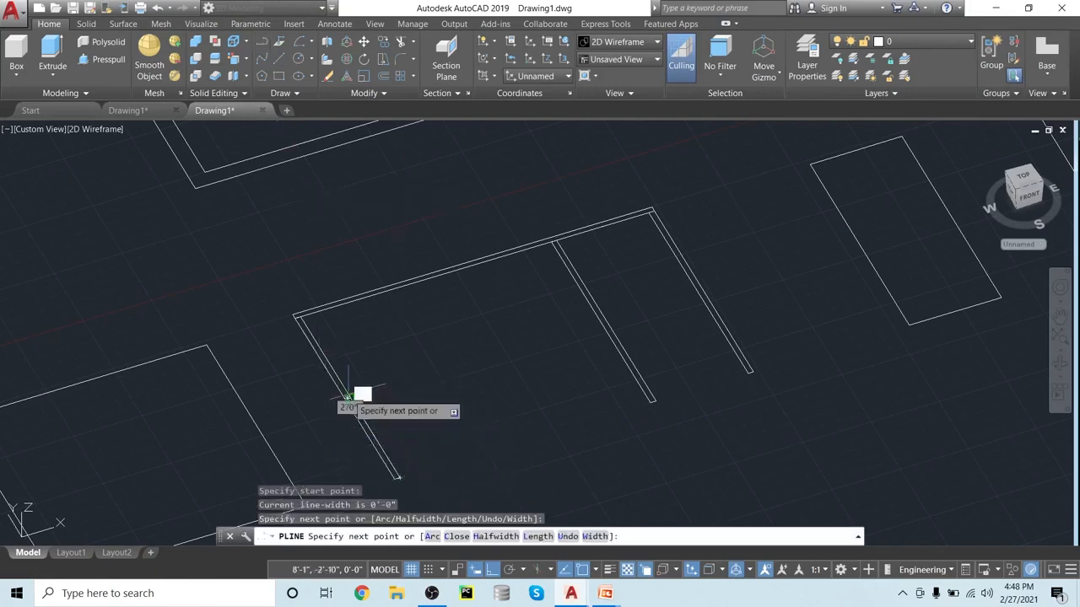
{"action": "left_click", "coordinate": [604, 321]}
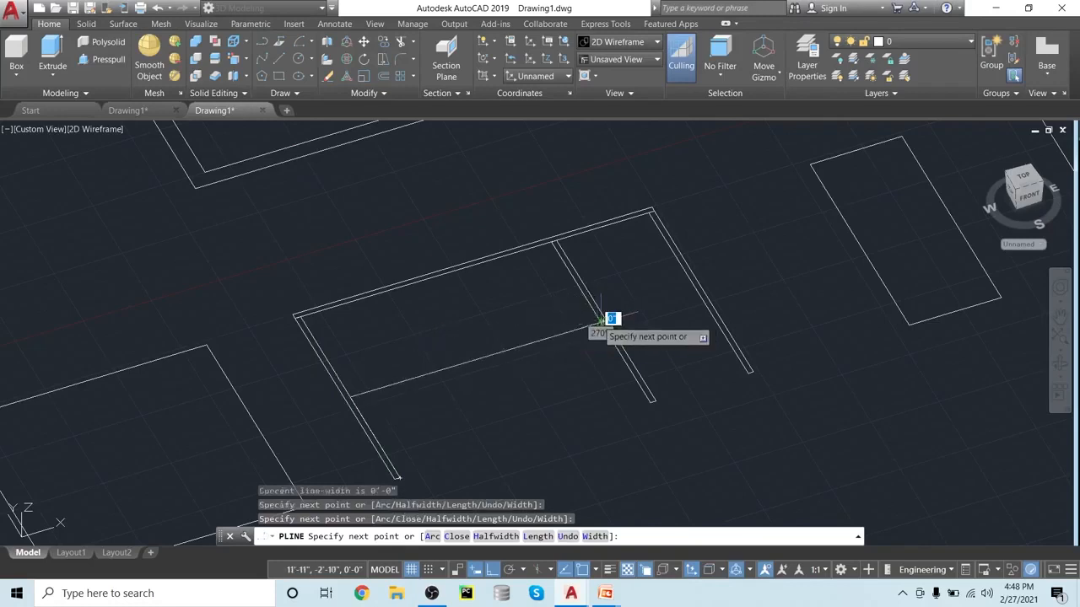
{"action": "left_click", "coordinate": [651, 402]}
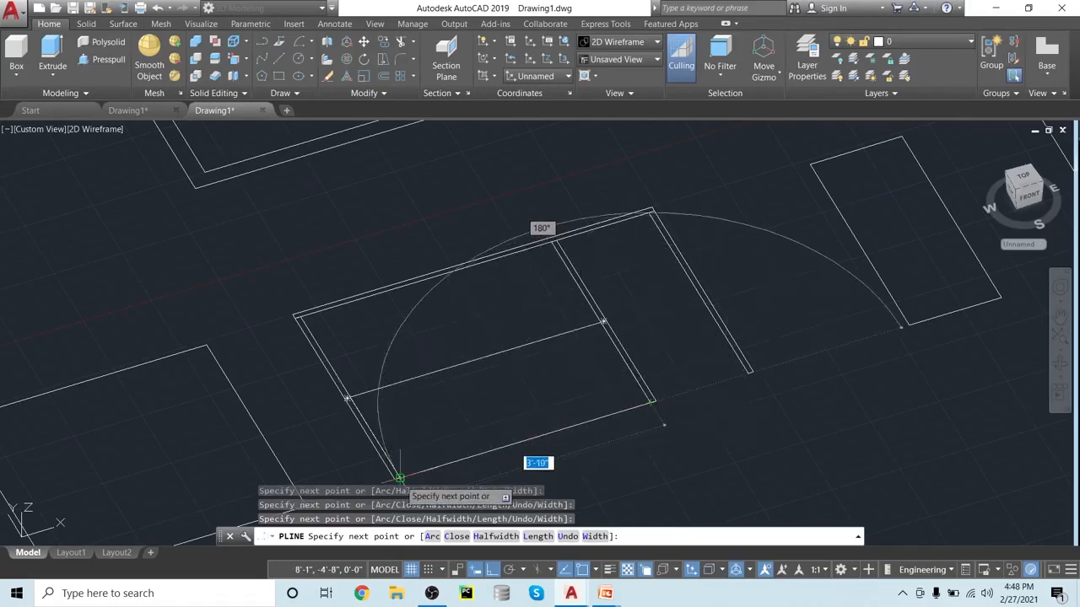
{"action": "left_click", "coordinate": [399, 478]}
{"action": "key", "text": "Return"}
{"action": "scroll", "coordinate": [530, 460], "scroll_direction": "down", "scroll_amount": 2}
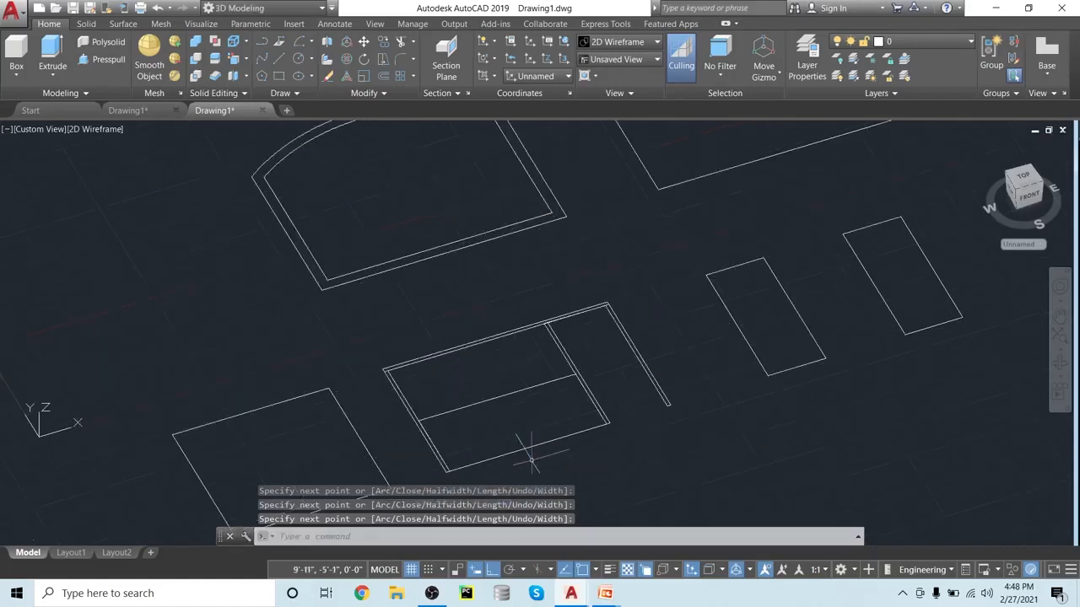
- Move the front half rectangle from its front left corner to a free spot clear of the panels
{"action": "middle_click_drag", "start_coordinate": [531, 460], "coordinate": [509, 352]}
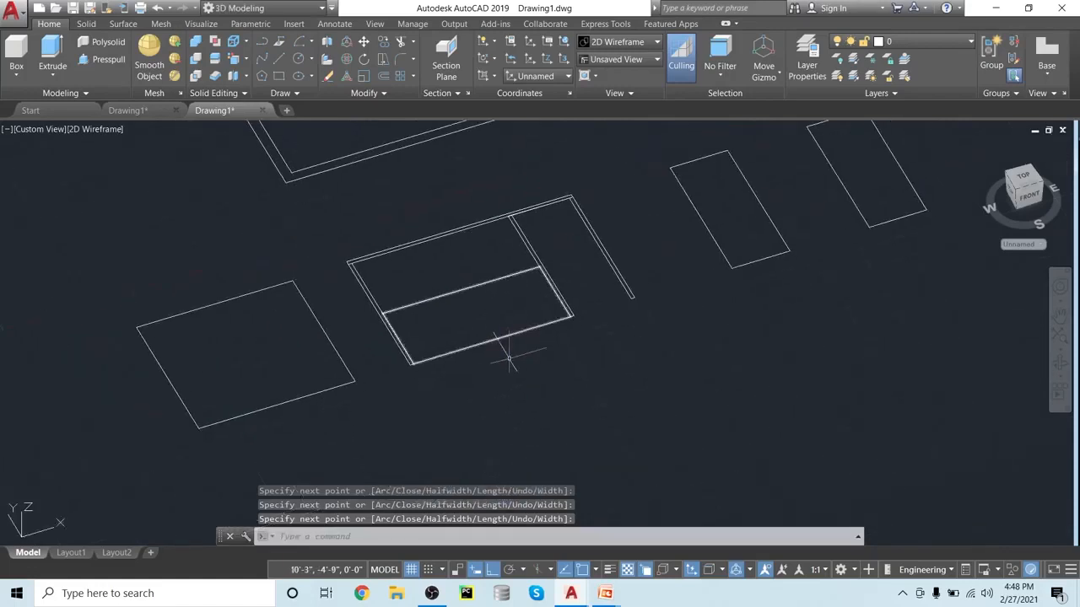
{"action": "type", "text": "m"}
{"action": "key", "text": "Return"}
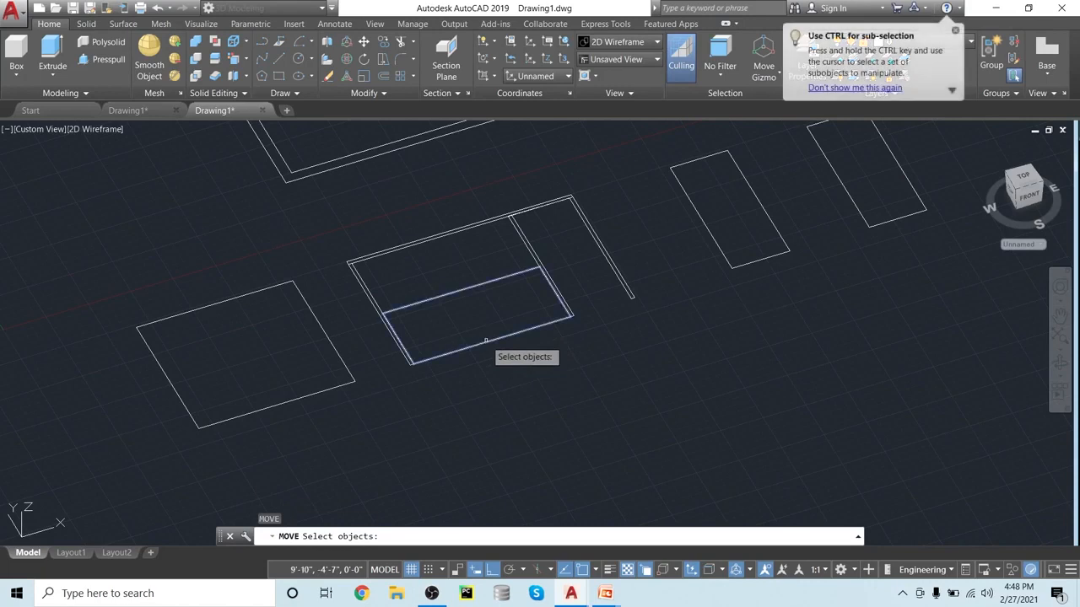
{"action": "left_click", "coordinate": [485, 342]}
{"action": "key", "text": "Return"}
{"action": "left_click", "coordinate": [413, 365]}
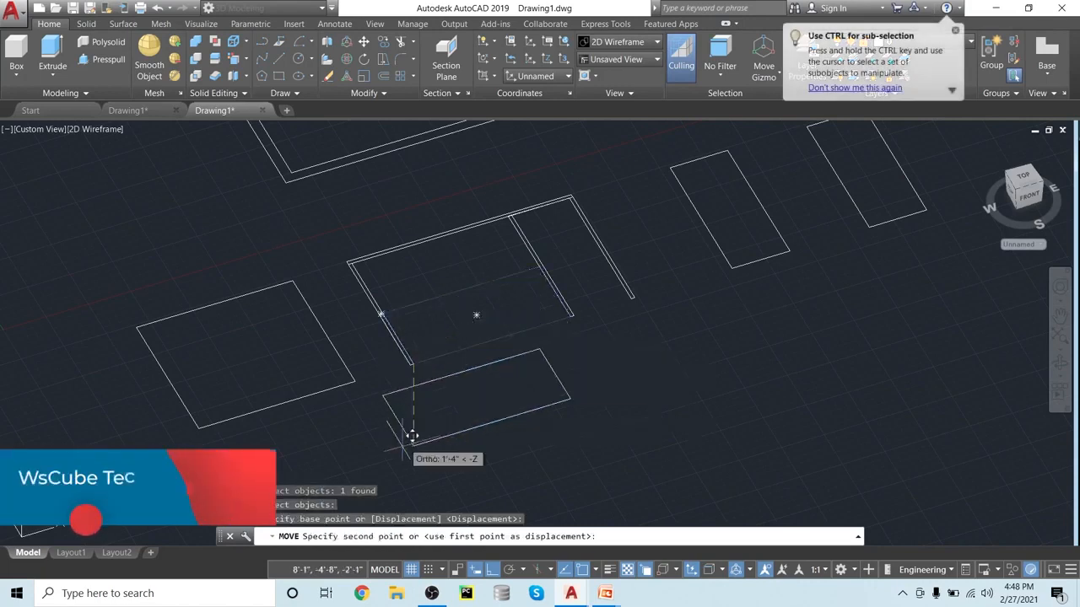
{"action": "left_click", "coordinate": [632, 486]}
- Trace a closed rectangular polyline, about 2'-8" long, from the compartment's inner back left corner using the midpoints of the left and back panels
{"action": "middle_click_drag", "start_coordinate": [536, 348], "coordinate": [554, 373]}
{"action": "scroll", "coordinate": [554, 373], "scroll_direction": "up", "scroll_amount": 2}
{"action": "scroll", "coordinate": [501, 340], "scroll_direction": "down", "scroll_amount": 1}
{"action": "middle_click_drag", "start_coordinate": [501, 340], "coordinate": [536, 392]}
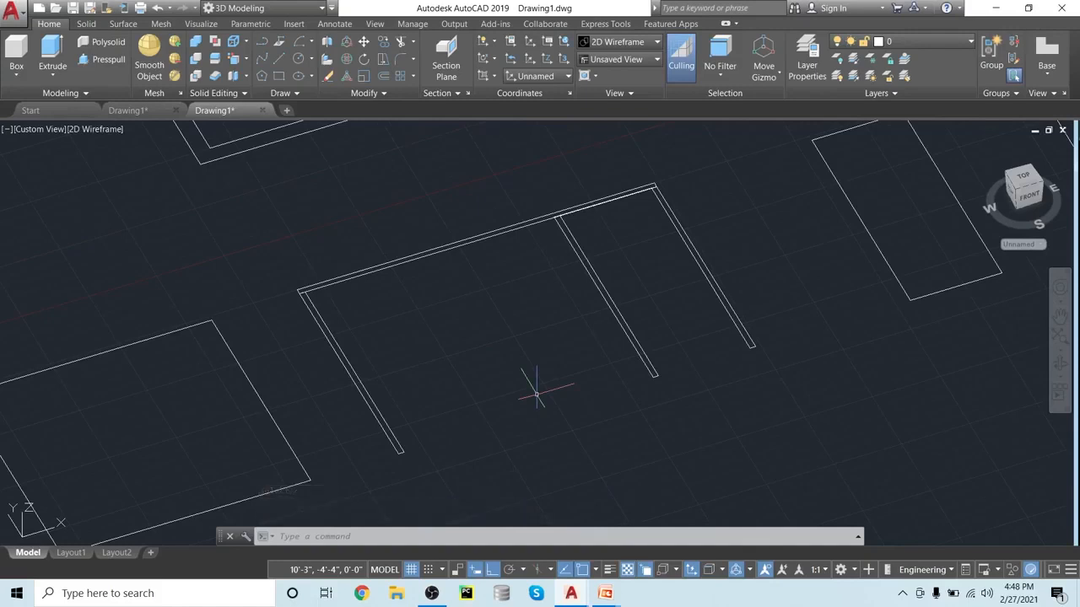
{"action": "left_click", "coordinate": [261, 42]}
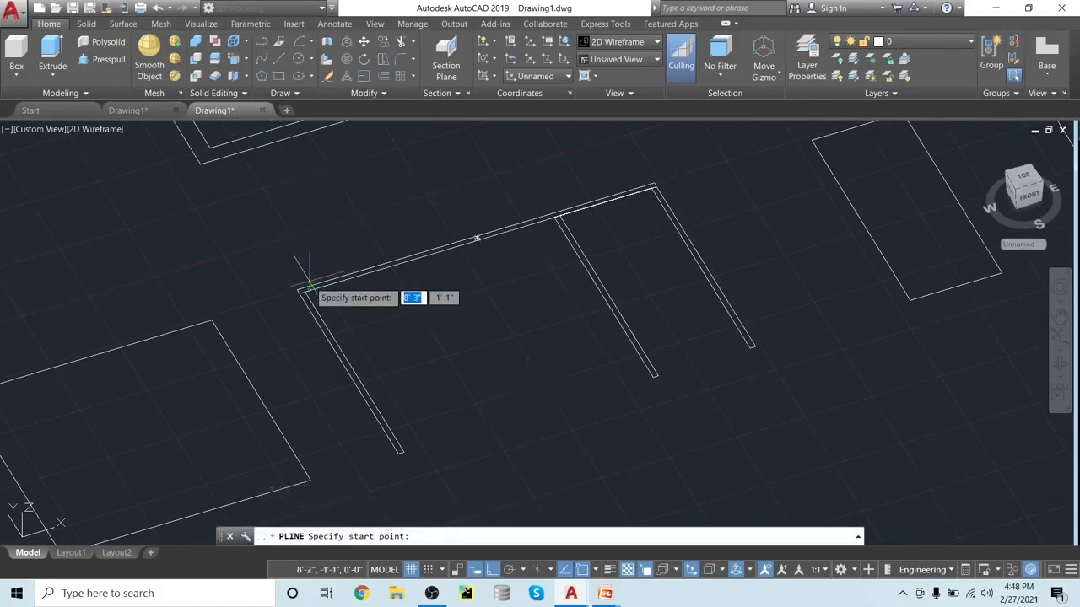
{"action": "left_click", "coordinate": [302, 292]}
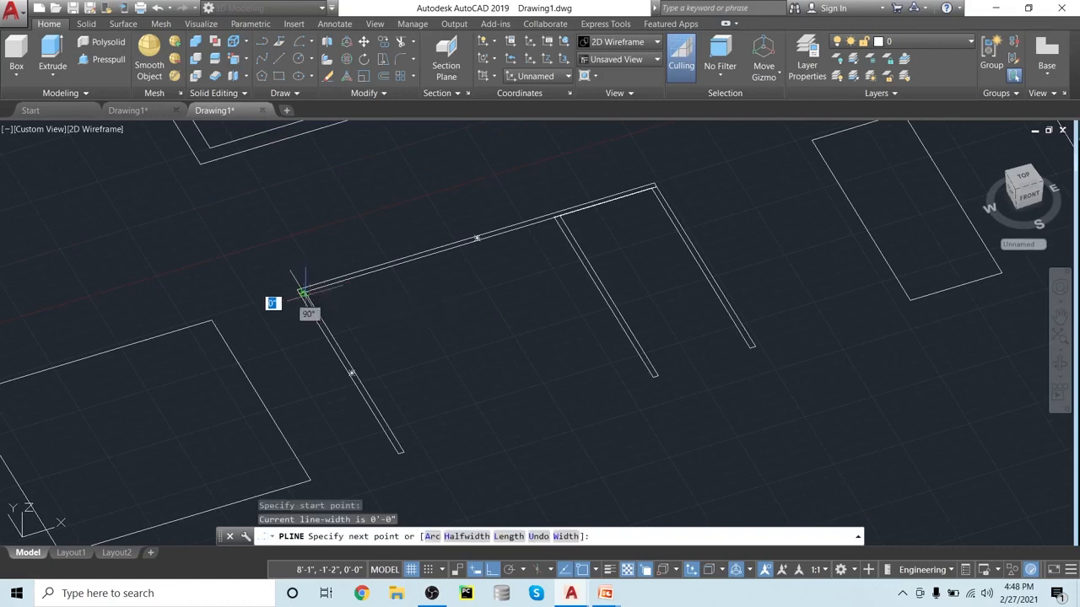
{"action": "left_click", "coordinate": [353, 374]}
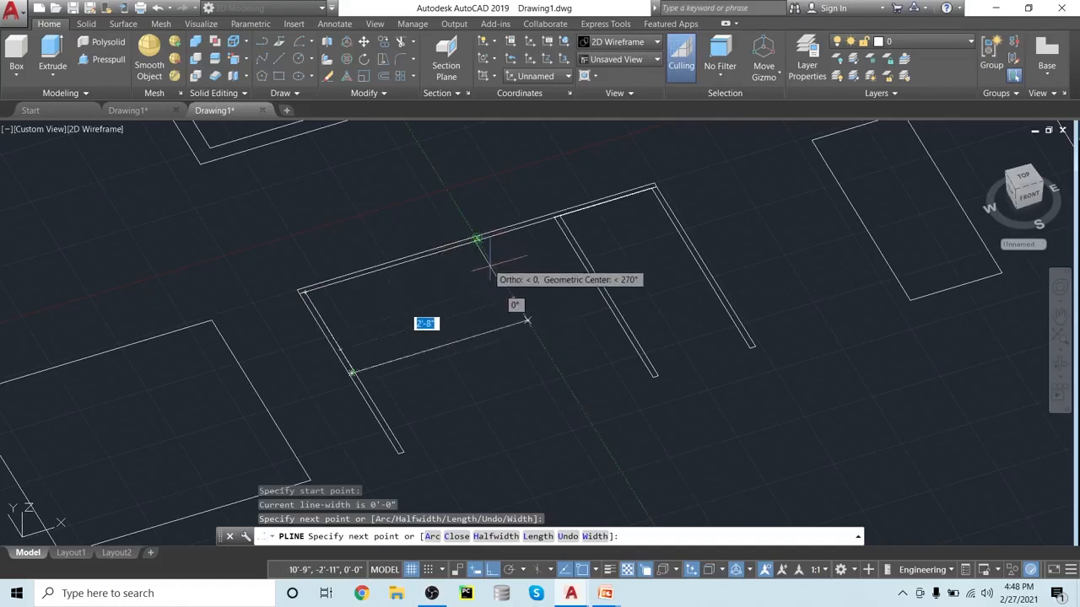
{"action": "left_click", "coordinate": [527, 319]}
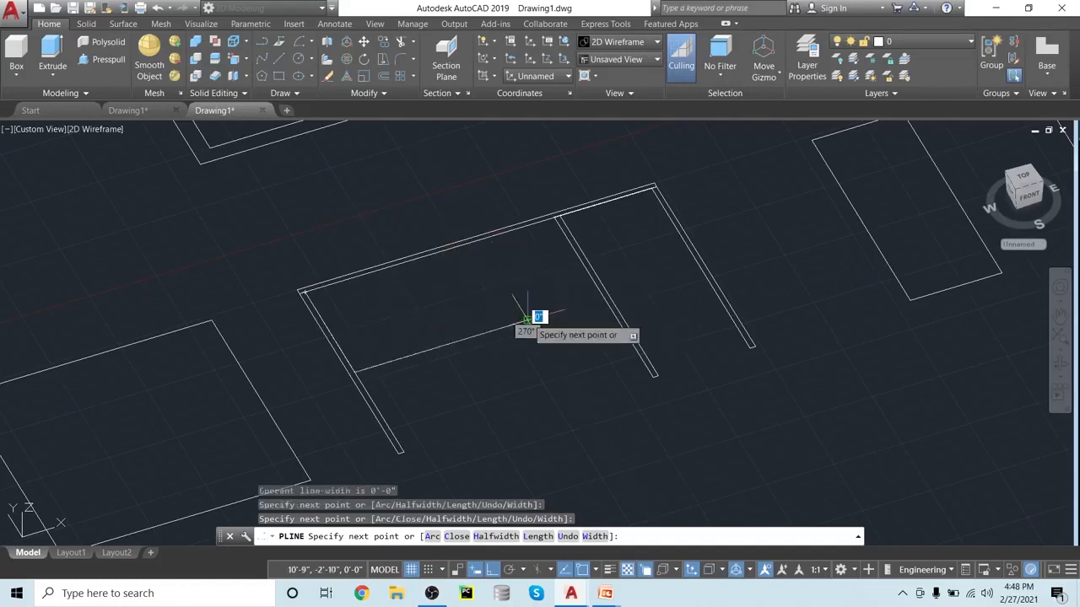
{"action": "left_click", "coordinate": [476, 240]}
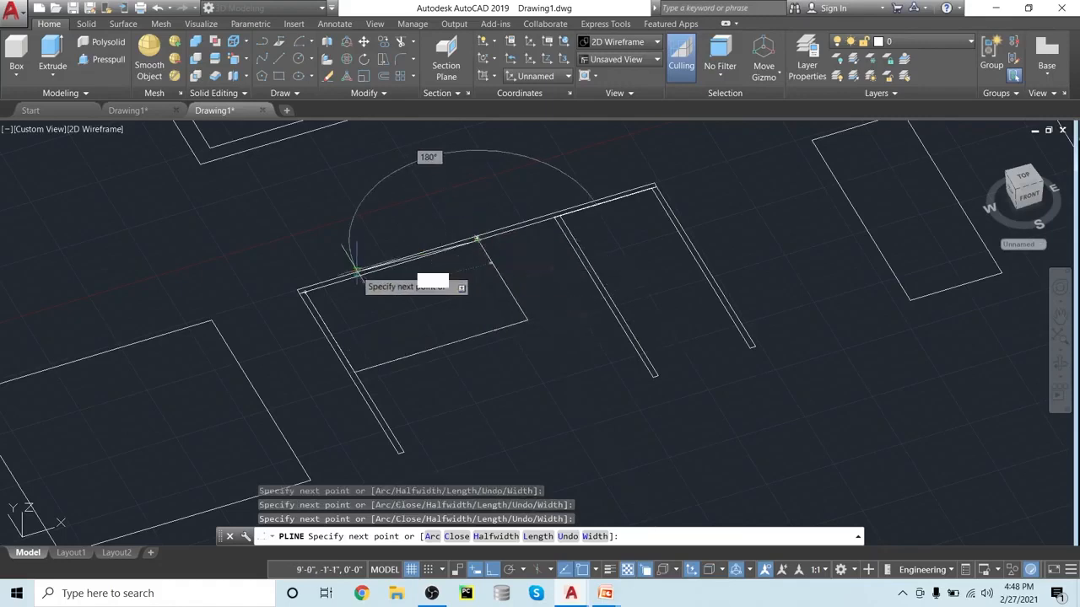
{"action": "left_click", "coordinate": [301, 291]}
{"action": "key", "text": "Return"}
{"action": "scroll", "coordinate": [458, 338], "scroll_direction": "down", "scroll_amount": 2}
{"action": "scroll", "coordinate": [459, 339], "scroll_direction": "up", "scroll_amount": 2}
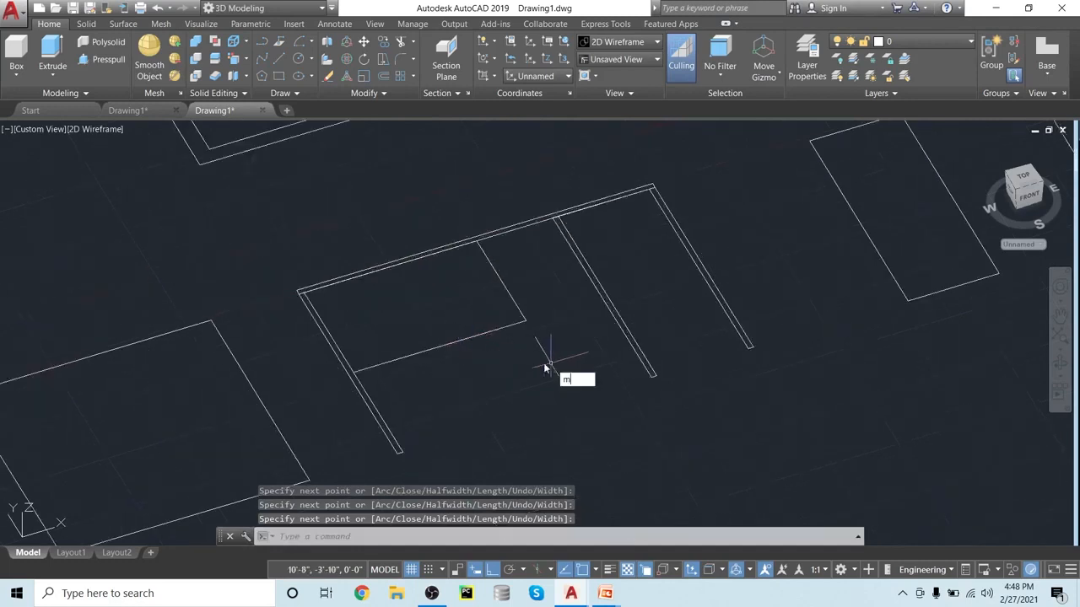
- Move the new rectangle from its front right corner about 11' in the negative X direction, beyond the large rectangle
{"action": "type", "text": "m"}
{"action": "key", "text": "Return"}
{"action": "left_click", "coordinate": [525, 324]}
{"action": "key", "text": "Return"}
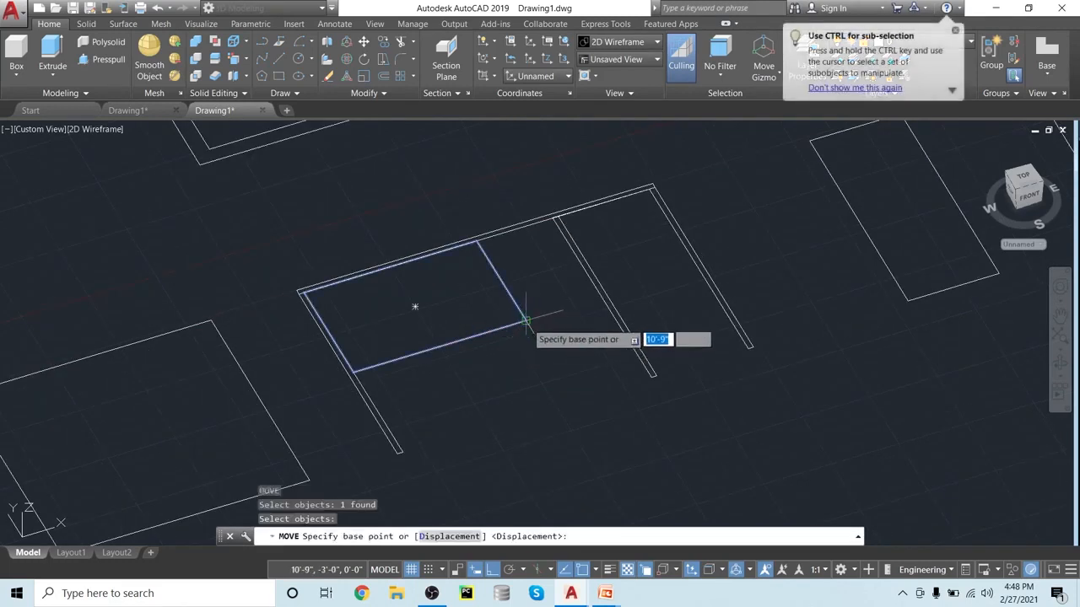
{"action": "left_click", "coordinate": [527, 323]}
{"action": "scroll", "coordinate": [202, 375], "scroll_direction": "down", "scroll_amount": 1}
{"action": "scroll", "coordinate": [201, 375], "scroll_direction": "down", "scroll_amount": 1}
{"action": "middle_click_drag", "start_coordinate": [212, 402], "coordinate": [332, 355]}
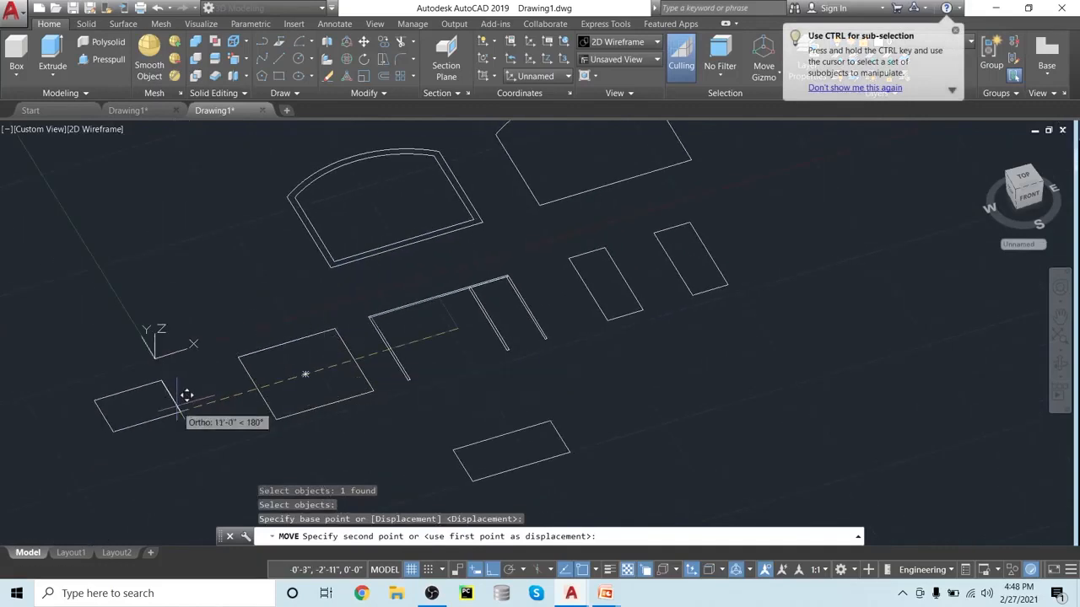
{"action": "left_click", "coordinate": [186, 395]}
- Examine the separated tabletop, panel, compartment and shelf outlines from different angles
{"action": "scroll", "coordinate": [441, 369], "scroll_direction": "up", "scroll_amount": 2}
{"action": "scroll", "coordinate": [446, 369], "scroll_direction": "up", "scroll_amount": 1}
{"action": "scroll", "coordinate": [393, 397], "scroll_direction": "down", "scroll_amount": 2}
{"action": "scroll", "coordinate": [394, 397], "scroll_direction": "up", "scroll_amount": 1}
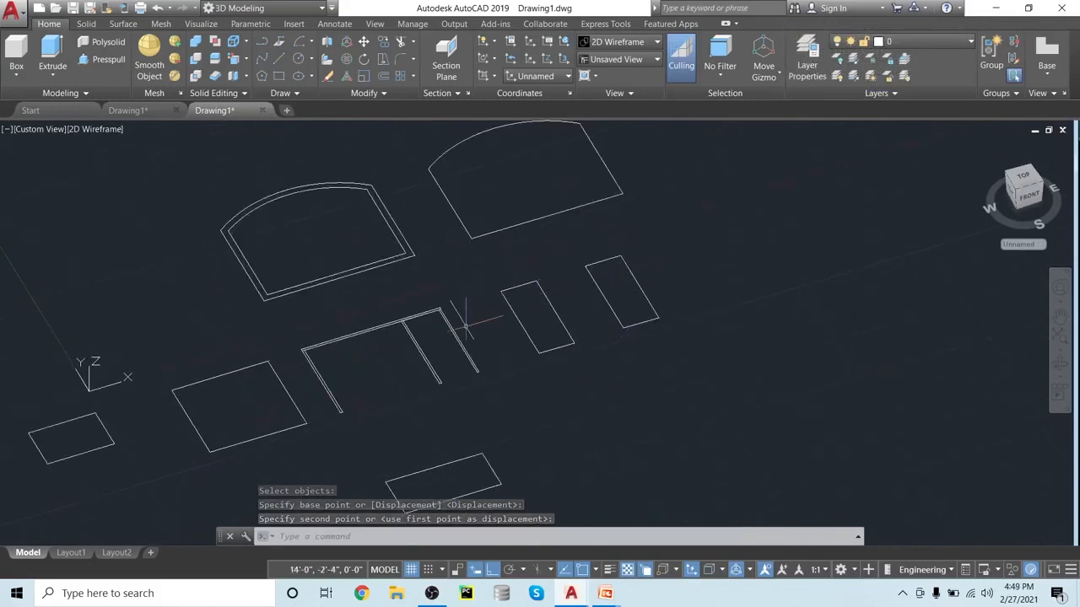
{"action": "mouse_move", "coordinate": [448, 270]}
{"action": "middle_mouse_down"}
{"action": "mouse_move", "coordinate": [455, 307]}
{"action": "mouse_move", "coordinate": [473, 318]}
{"action": "mouse_move", "coordinate": [422, 303]}
{"action": "mouse_move", "coordinate": [315, 320]}
{"action": "mouse_move", "coordinate": [504, 350]}
{"action": "mouse_move", "coordinate": [557, 330]}
{"action": "middle_mouse_up"}
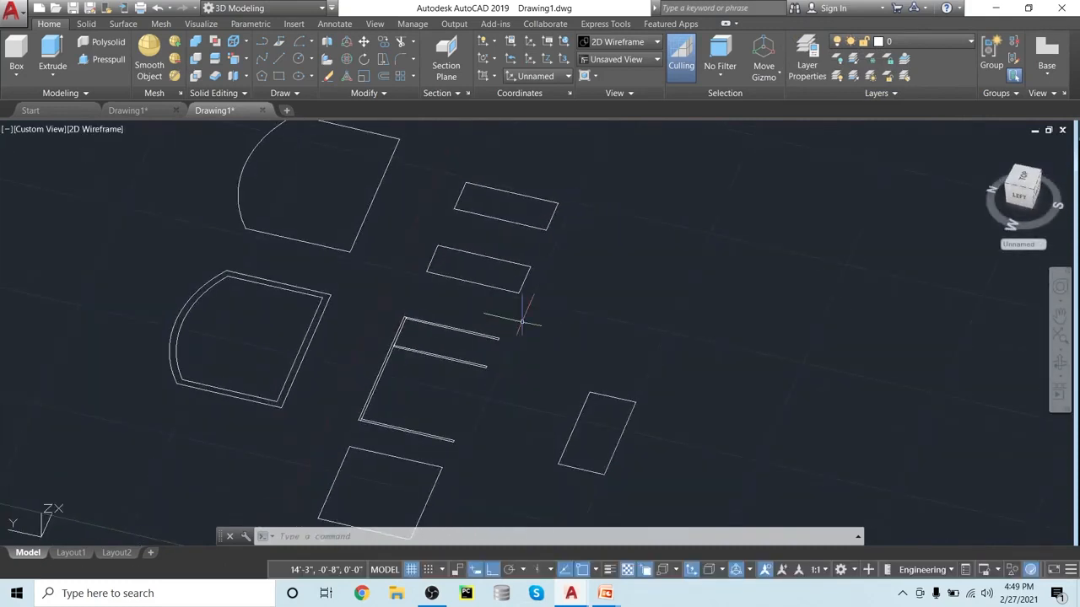
{"action": "scroll", "coordinate": [544, 337], "scroll_direction": "down", "scroll_amount": 2}
{"action": "mouse_move", "coordinate": [544, 337]}
{"action": "middle_mouse_down", "text": "shift"}
{"action": "mouse_move", "coordinate": [506, 346]}
{"action": "mouse_move", "coordinate": [475, 299]}
{"action": "mouse_move", "coordinate": [482, 426]}
{"action": "middle_mouse_up", "text": "shift"}
{"action": "scroll", "coordinate": [482, 337], "scroll_direction": "up", "scroll_amount": 2}
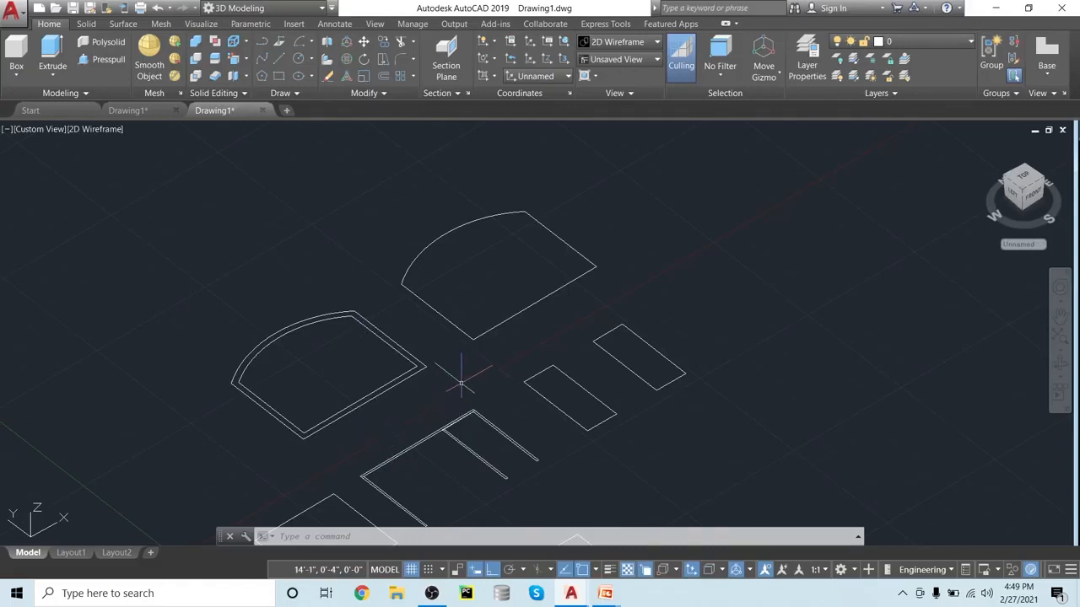
{"action": "scroll", "coordinate": [461, 384], "scroll_direction": "down", "scroll_amount": 2}
{"action": "middle_click_drag", "start_coordinate": [463, 386], "coordinate": [472, 290]}
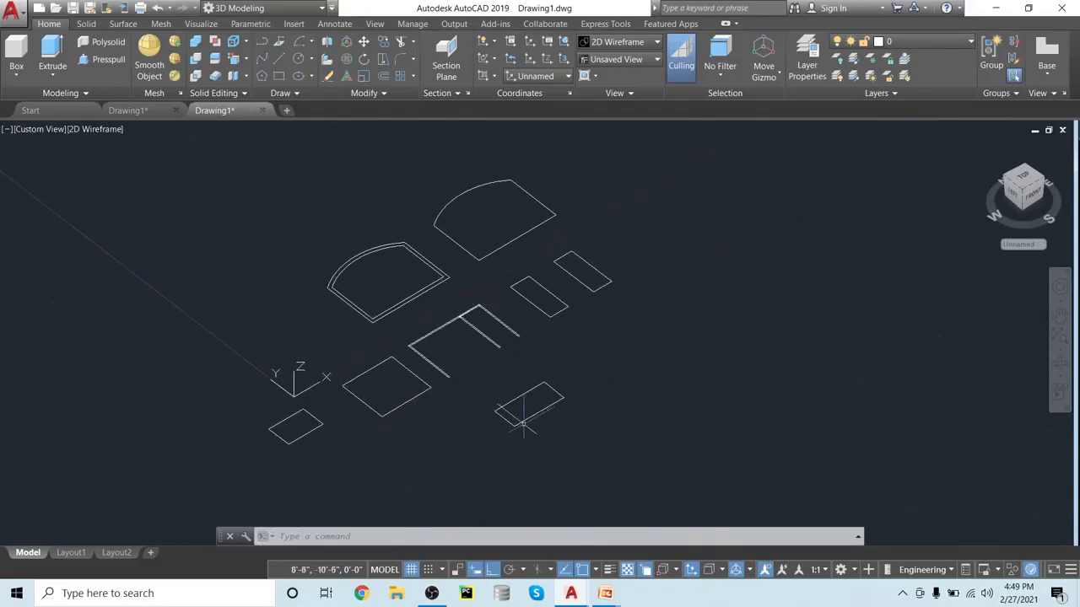
- Trace a closed 1" wide polyline strip inside the right short edge of the separated front half rectangle
{"action": "scroll", "coordinate": [536, 448], "scroll_direction": "up", "scroll_amount": 4}
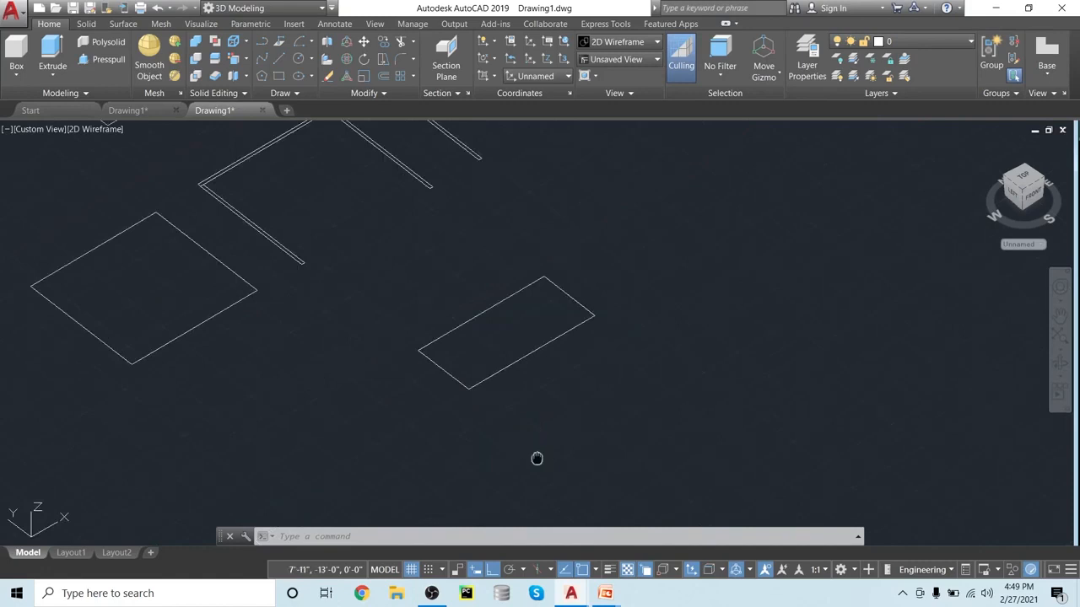
{"action": "middle_click_drag", "start_coordinate": [536, 458], "coordinate": [495, 560]}
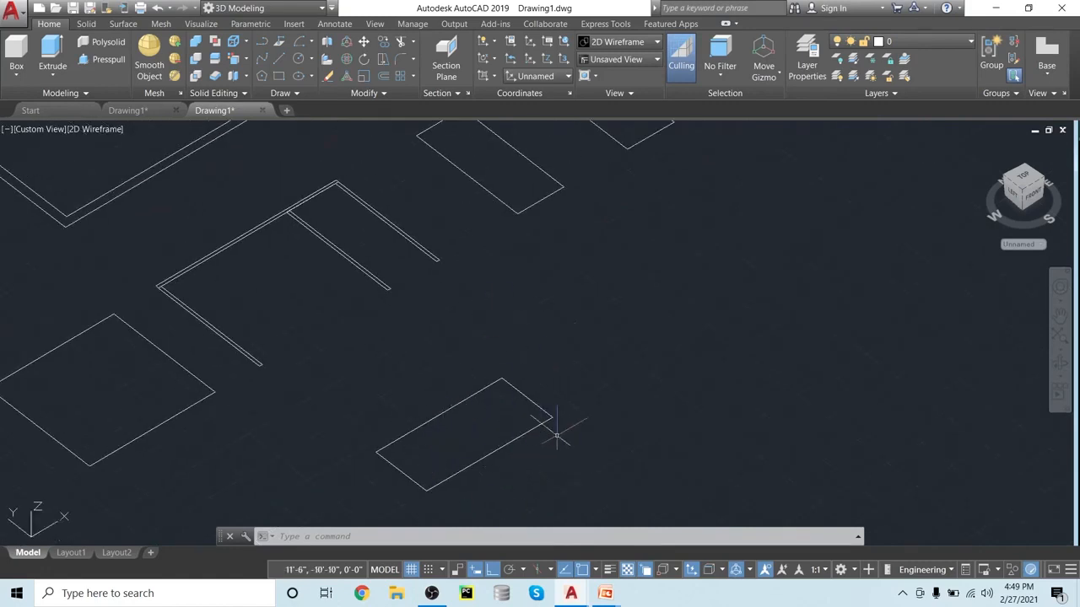
{"action": "scroll", "coordinate": [561, 435], "scroll_direction": "up", "scroll_amount": 2}
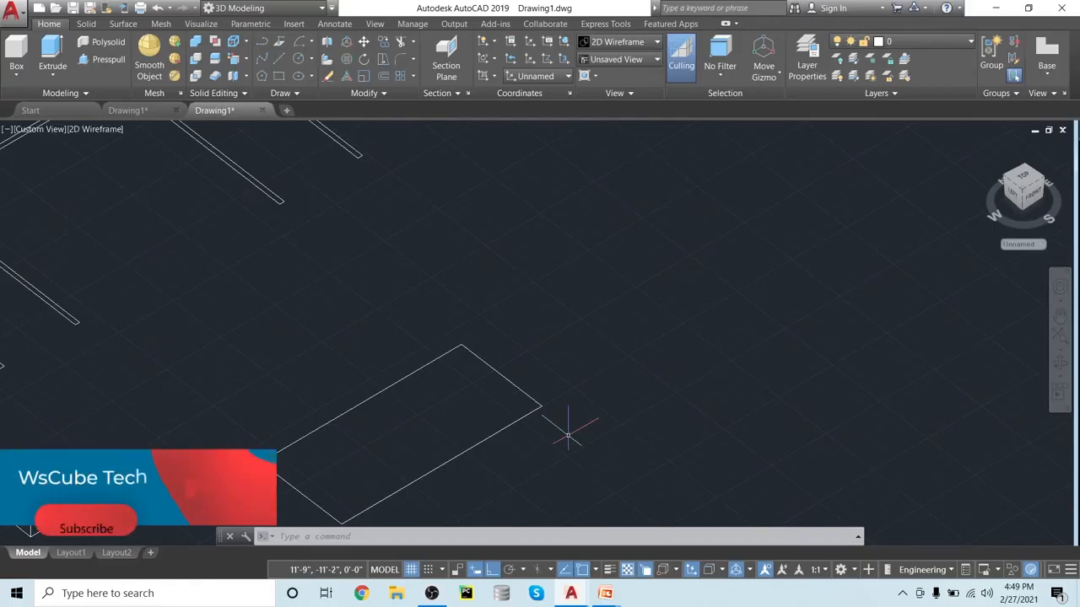
{"action": "key", "text": "Return"}
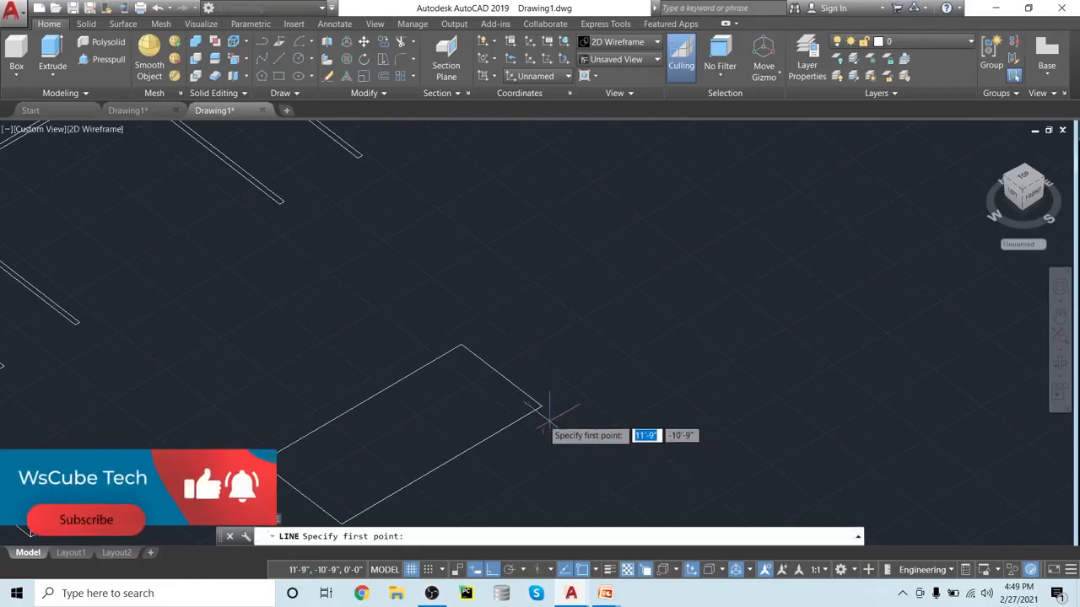
{"action": "key", "text": "Escape"}
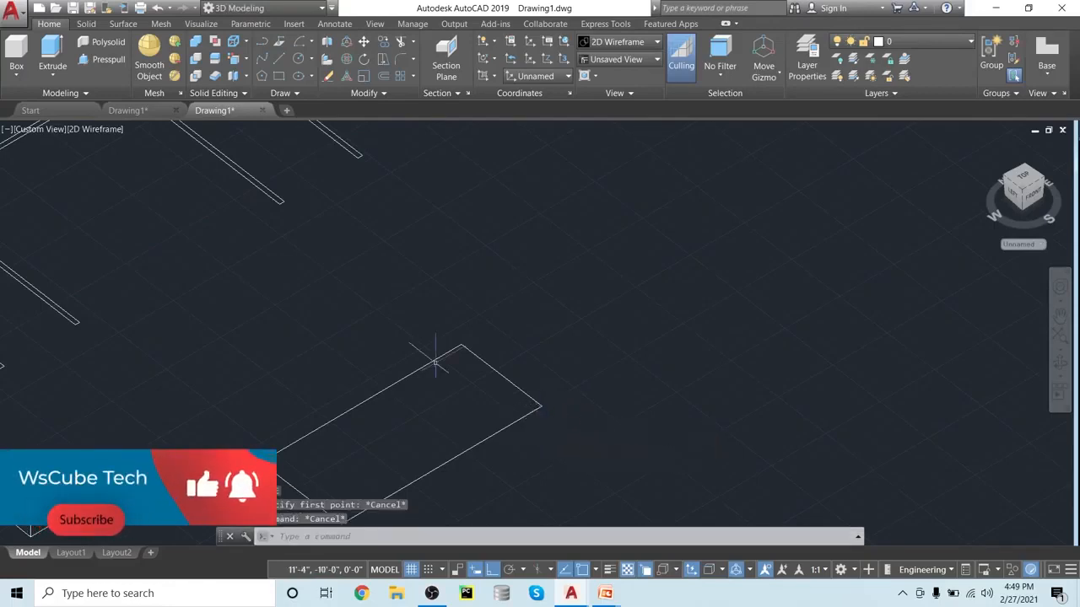
{"action": "left_click", "coordinate": [278, 41]}
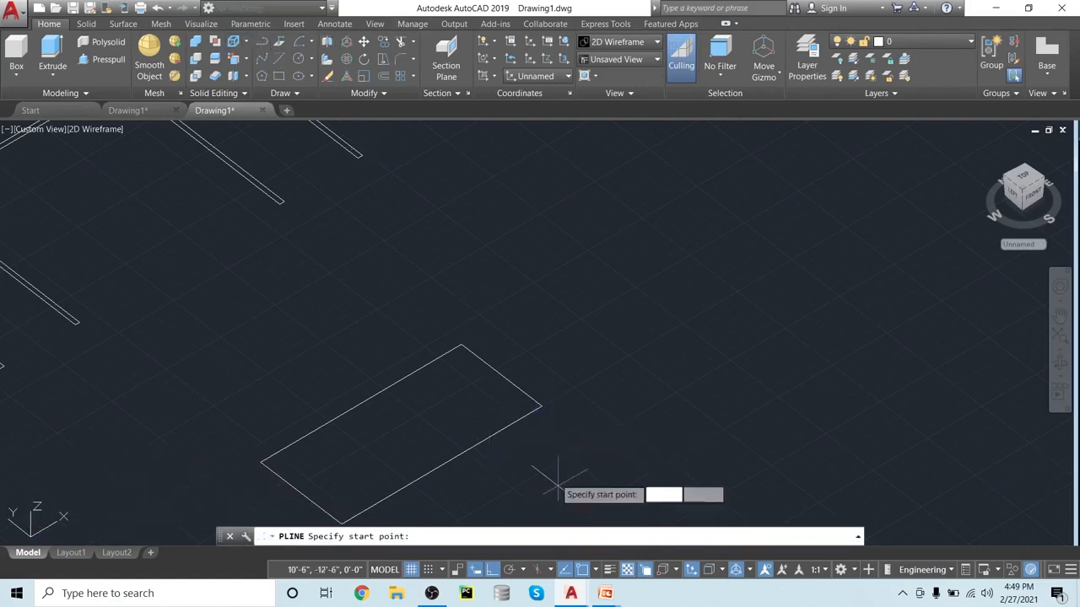
{"action": "left_click", "coordinate": [542, 406]}
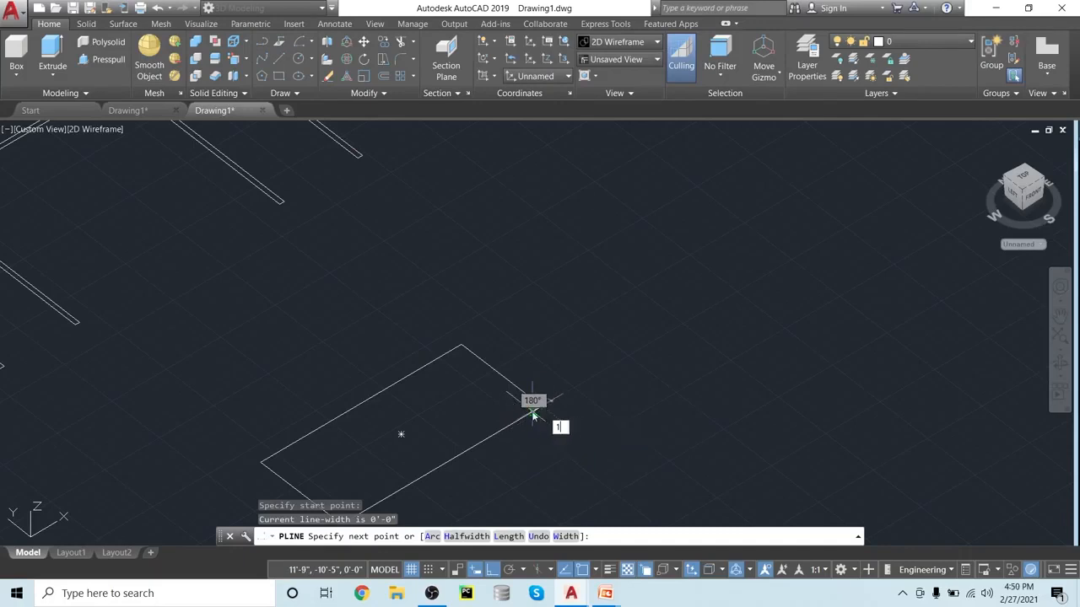
{"action": "key", "text": "Return"}
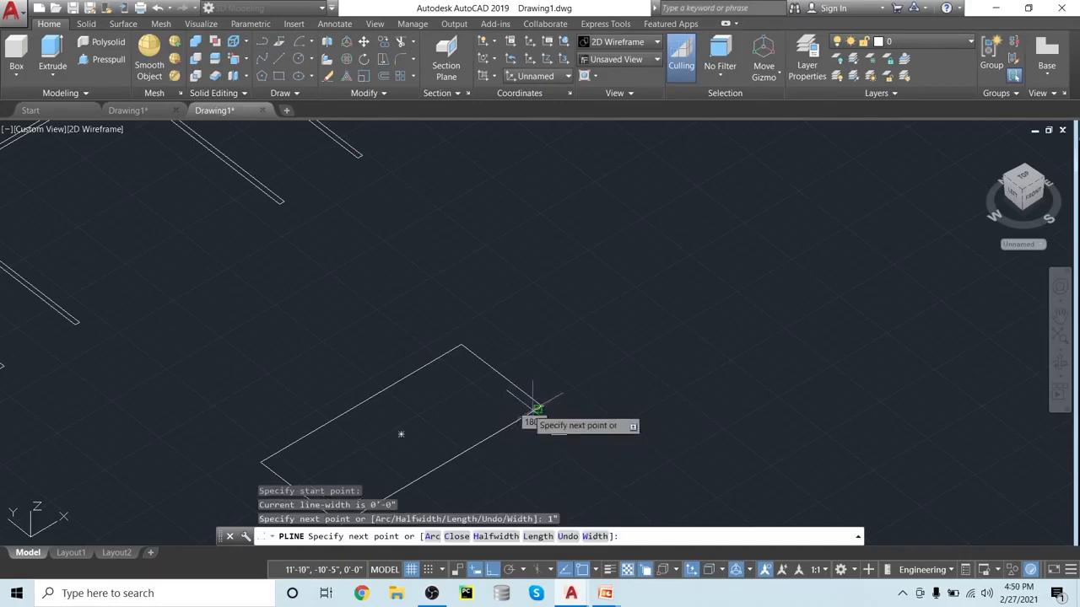
{"action": "left_click", "coordinate": [456, 347]}
{"action": "left_click", "coordinate": [461, 345]}
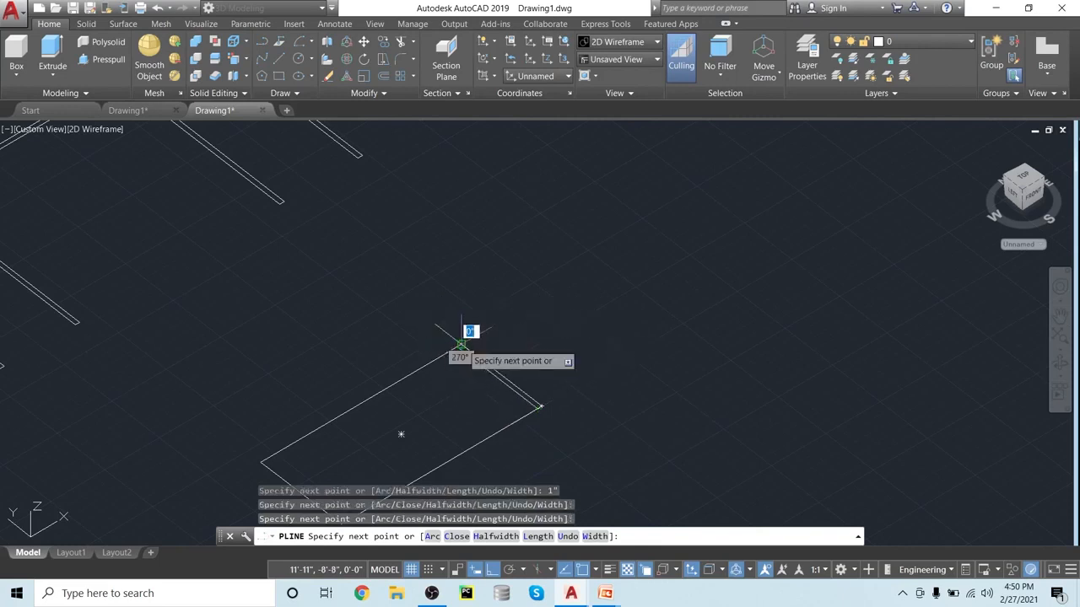
{"action": "left_click", "coordinate": [537, 404]}
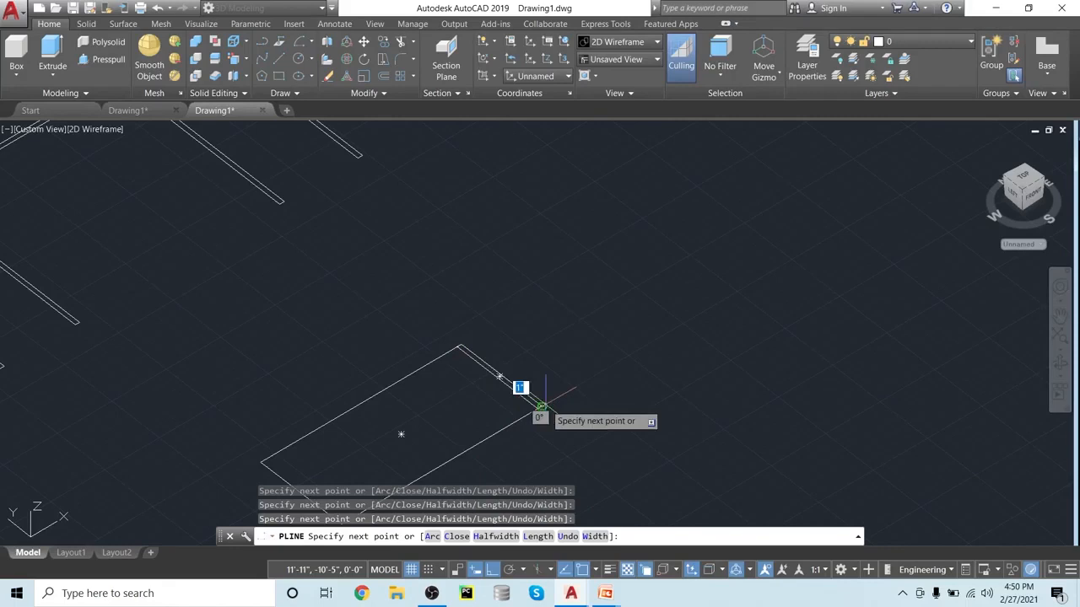
{"action": "key", "text": "Return"}
{"action": "scroll", "coordinate": [581, 436], "scroll_direction": "up", "scroll_amount": 2}
{"action": "middle_click_drag", "start_coordinate": [584, 440], "coordinate": [678, 394]}
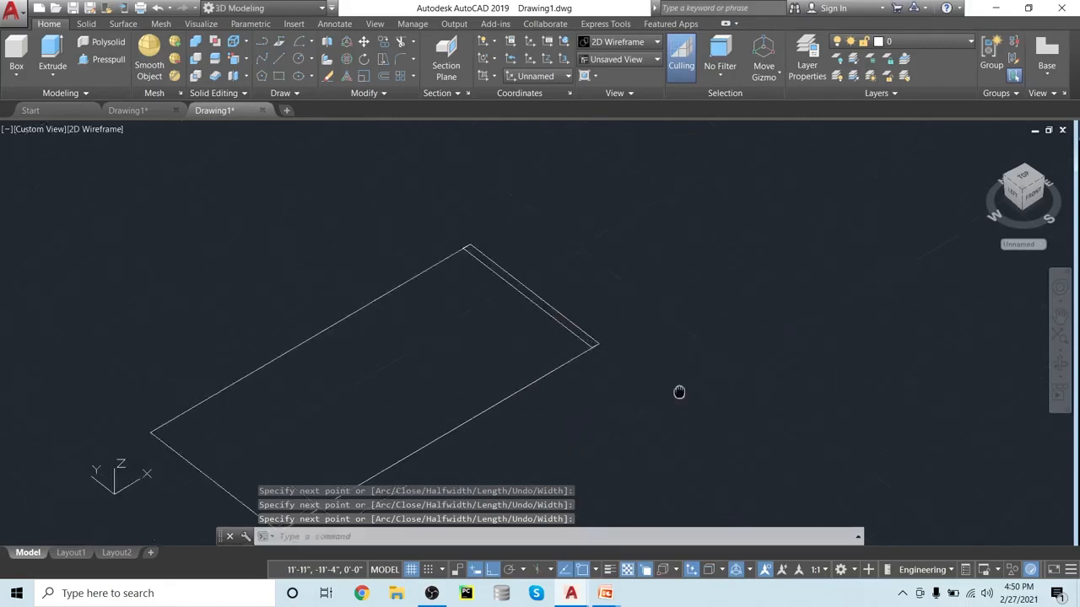
{"action": "type", "text": "ts or"}
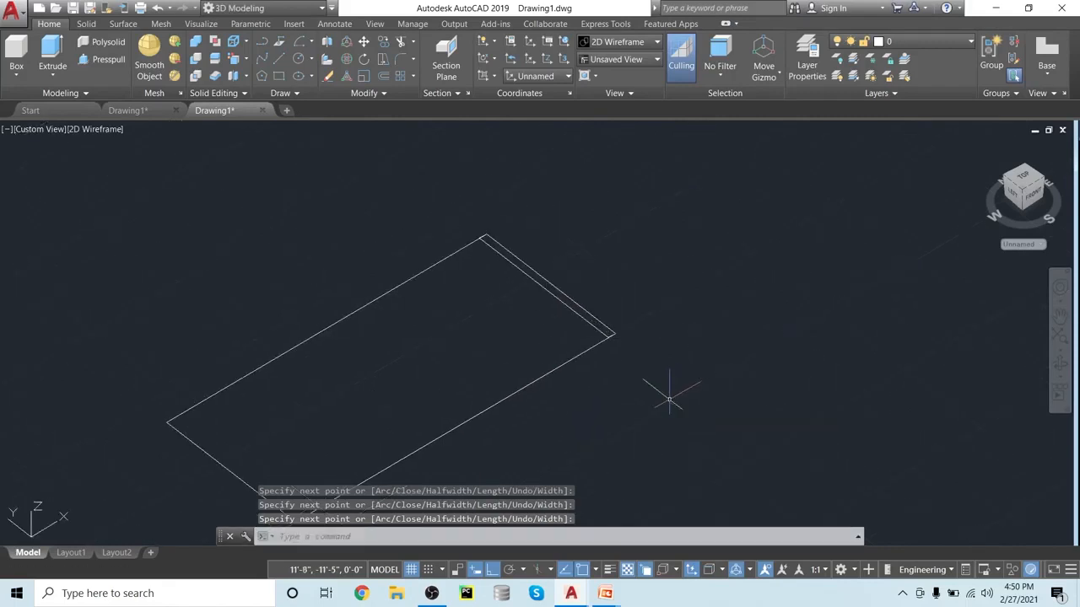
{"action": "key", "text": "Return"}
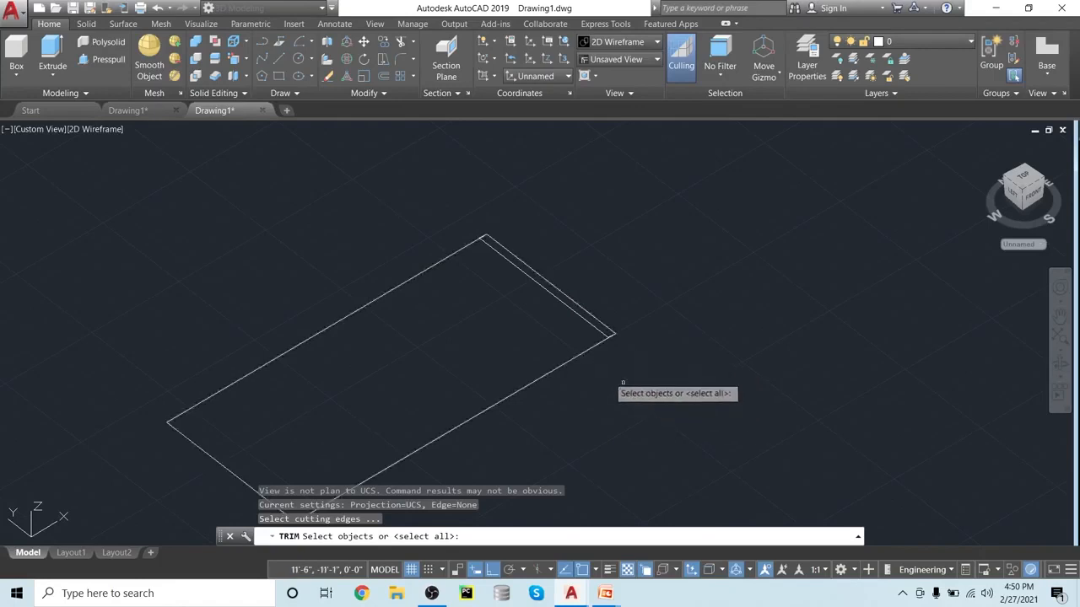
{"action": "left_click", "coordinate": [571, 360]}
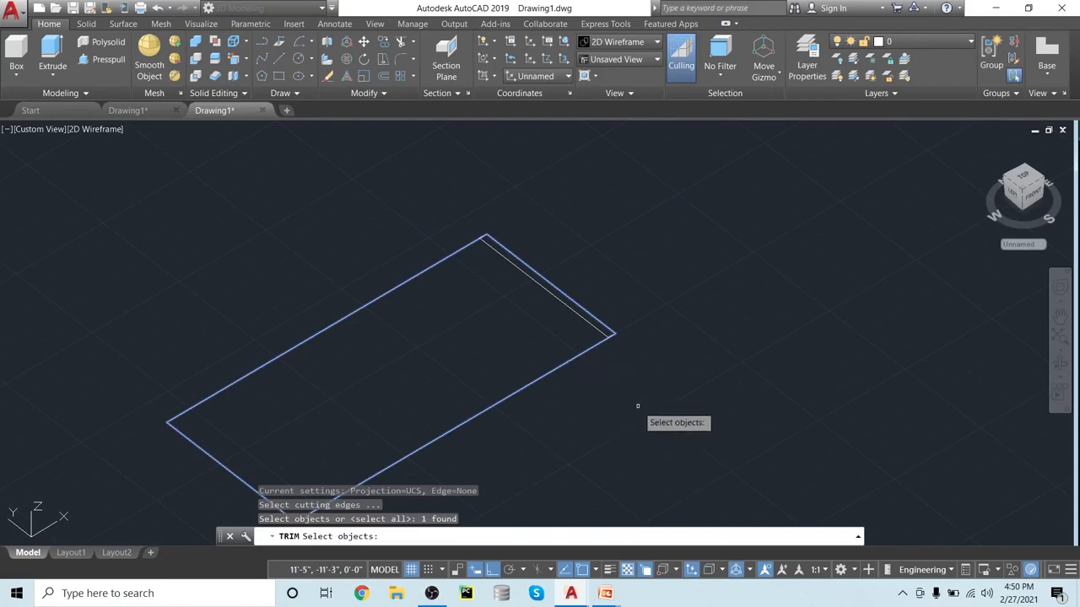
{"action": "key", "text": "Escape"}
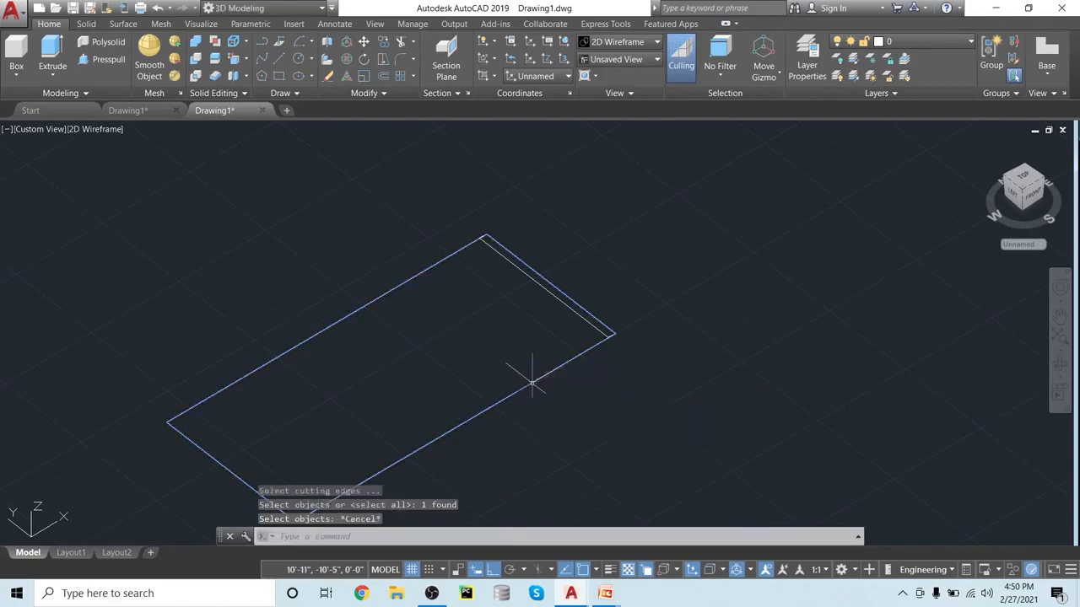
- Trace a closed 1" wide polyline strip inside the left short edge of the front half rectangle
{"action": "scroll", "coordinate": [530, 380], "scroll_direction": "down", "scroll_amount": 3}
{"action": "middle_click_drag", "start_coordinate": [582, 382], "coordinate": [638, 352]}
{"action": "scroll", "coordinate": [600, 367], "scroll_direction": "up", "scroll_amount": 3}
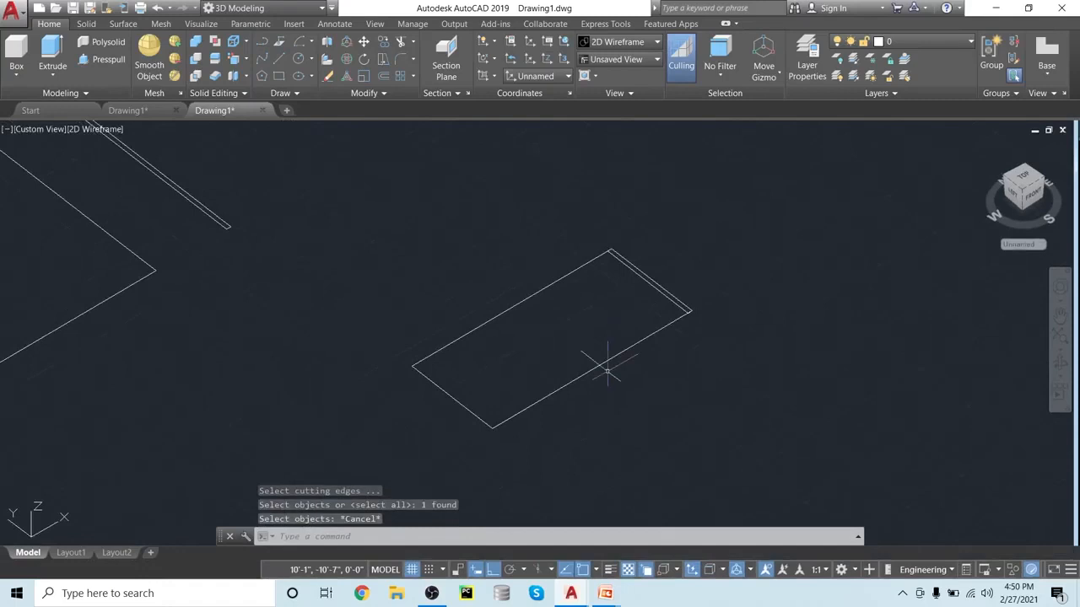
{"action": "left_click", "coordinate": [279, 41]}
{"action": "left_click", "coordinate": [295, 364]}
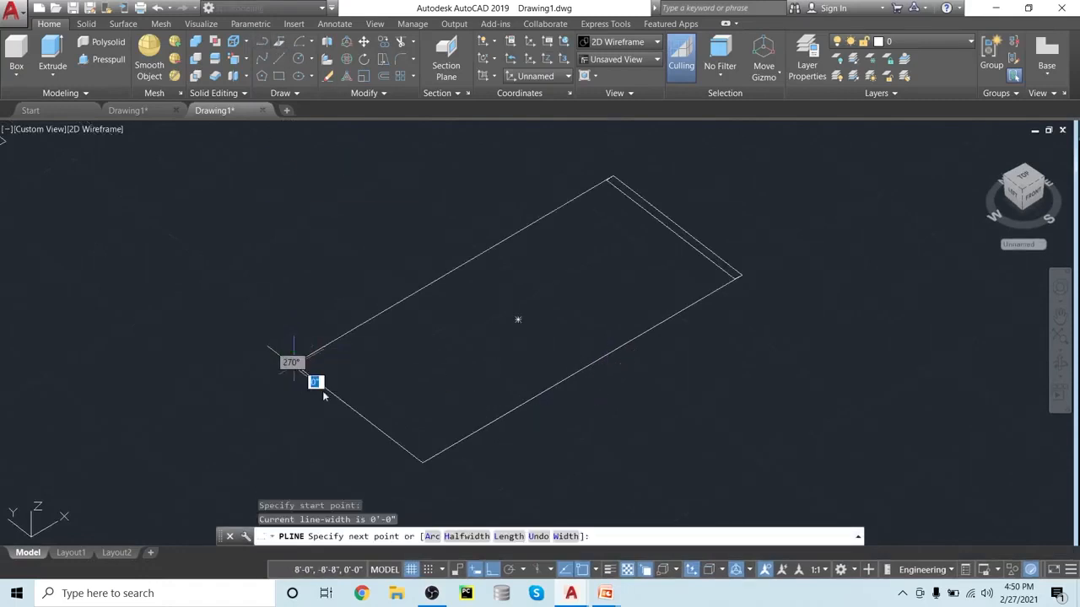
{"action": "left_click", "coordinate": [423, 464]}
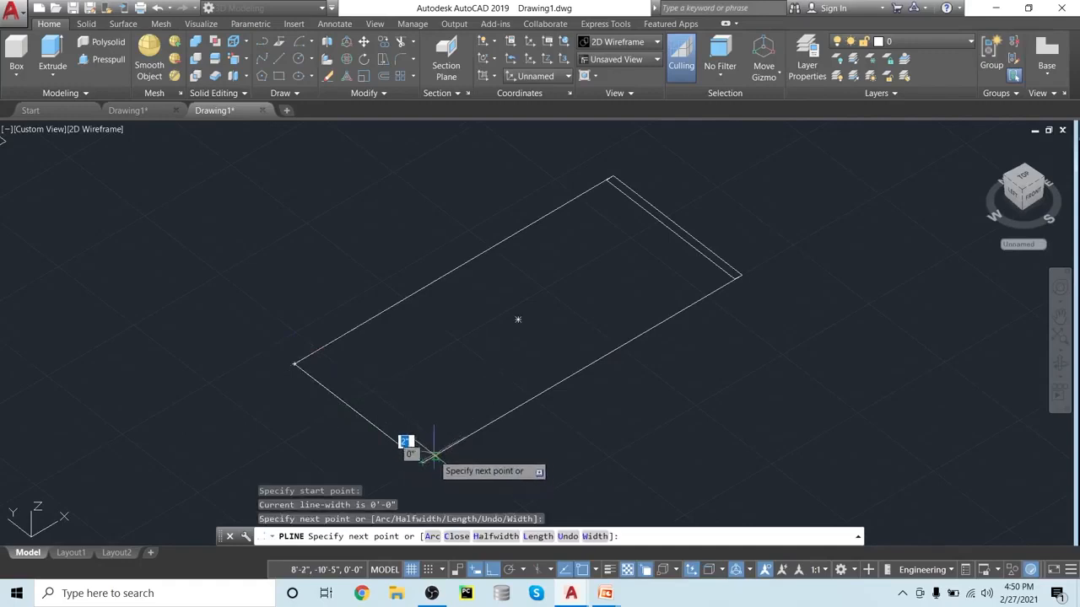
{"action": "type", "text": "1"}
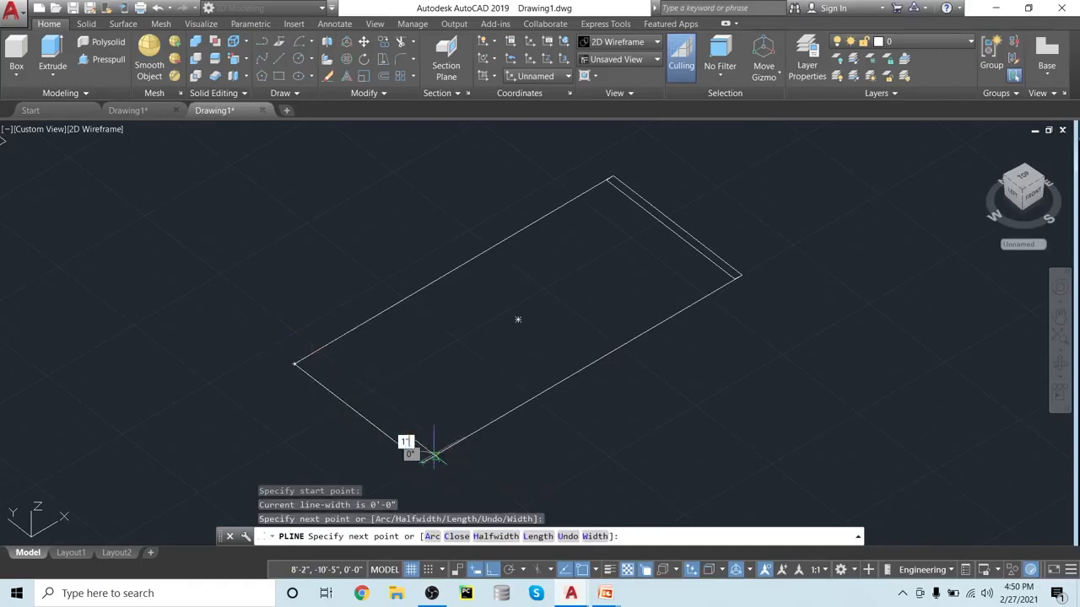
{"action": "key", "text": "Return"}
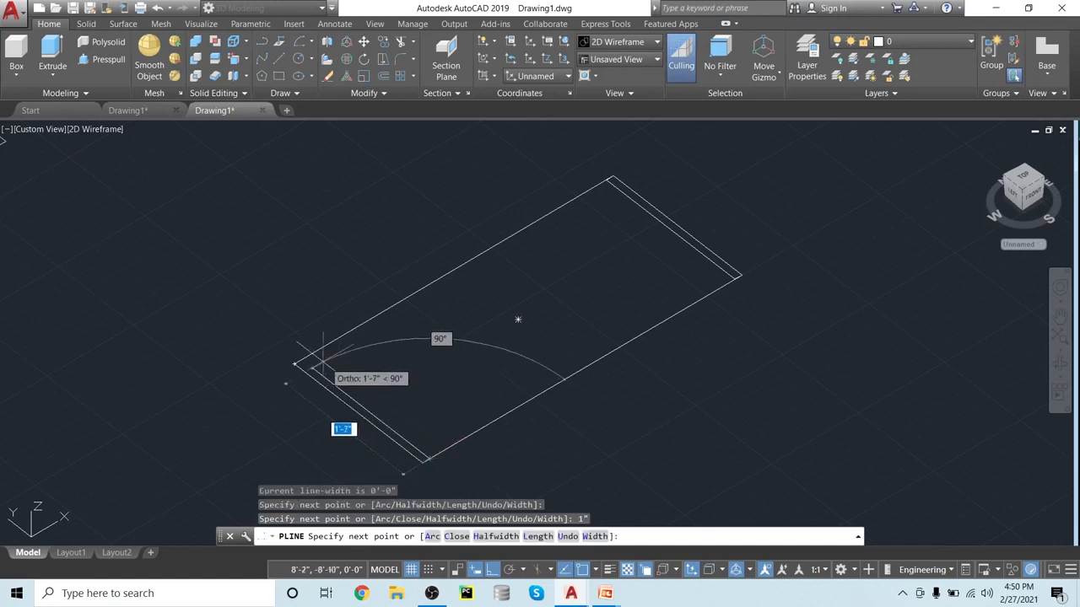
{"action": "left_click", "coordinate": [300, 362]}
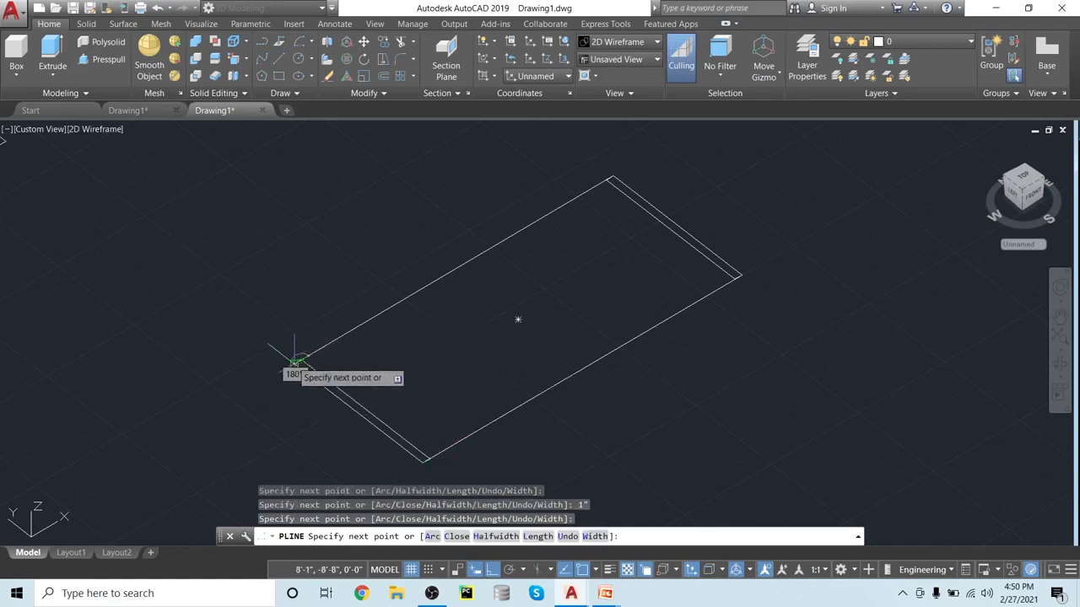
{"action": "left_click", "coordinate": [294, 359]}
{"action": "key", "text": "Return"}
- Delete the original front half rectangle outline surrounding the two 1" side strips
{"action": "scroll", "coordinate": [289, 415], "scroll_direction": "up", "scroll_amount": 2}
{"action": "scroll", "coordinate": [289, 414], "scroll_direction": "down", "scroll_amount": 2}
{"action": "left_click", "coordinate": [506, 415]}
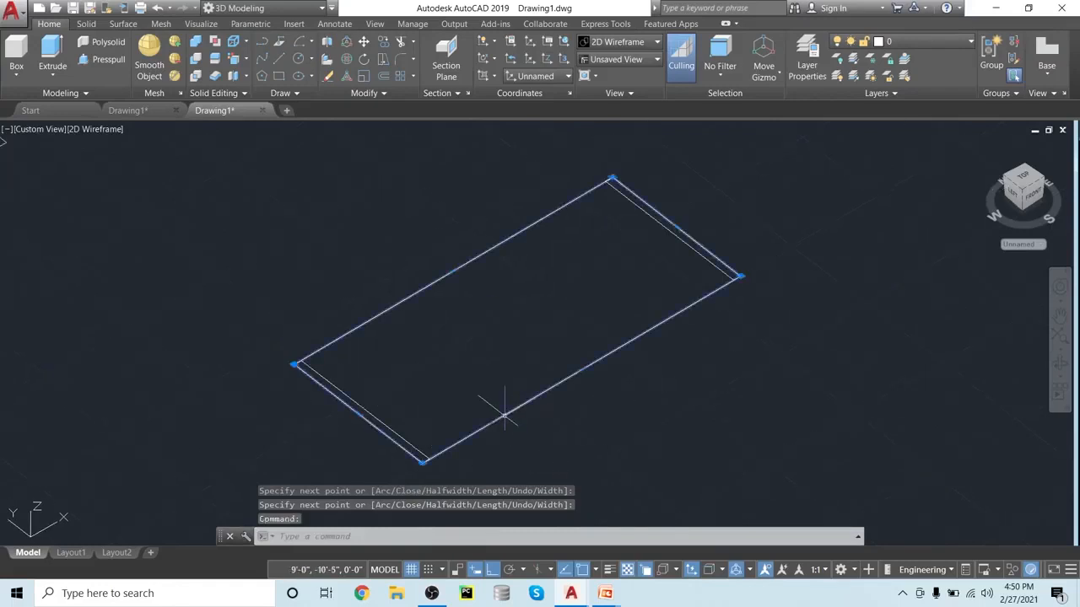
{"action": "key", "text": "Delete"}
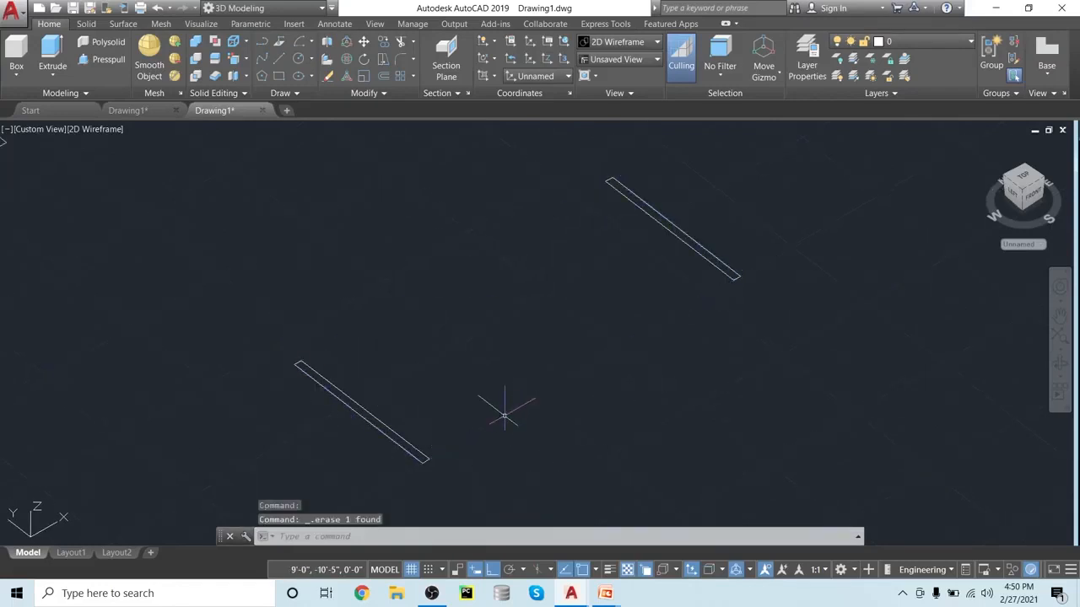
- Trace a closed rectangular polyline between the two side strips, through their facing corners
{"action": "left_click", "coordinate": [266, 40]}
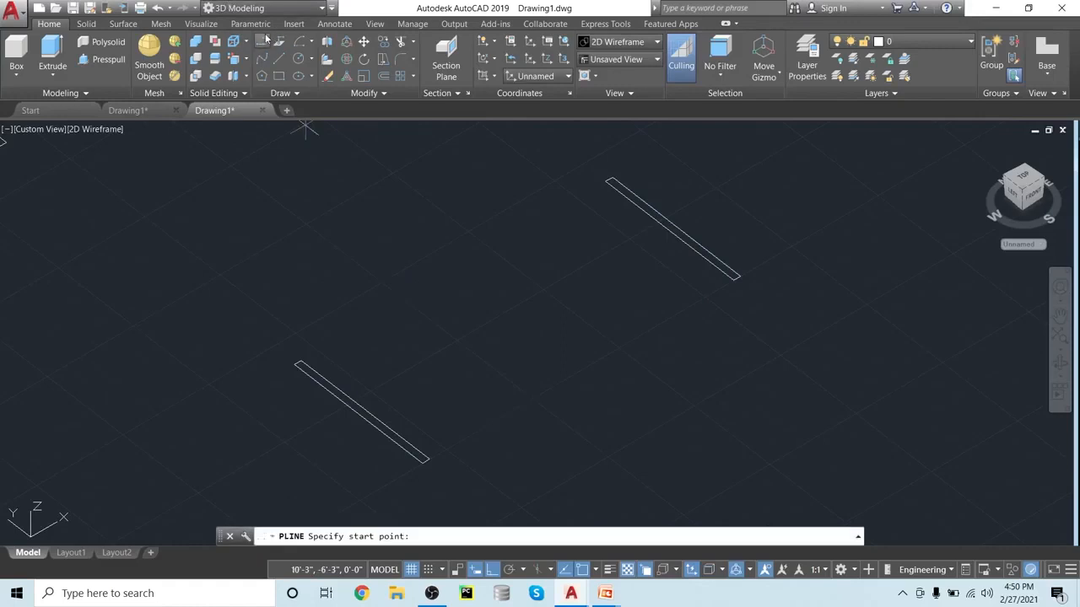
{"action": "left_click", "coordinate": [428, 460]}
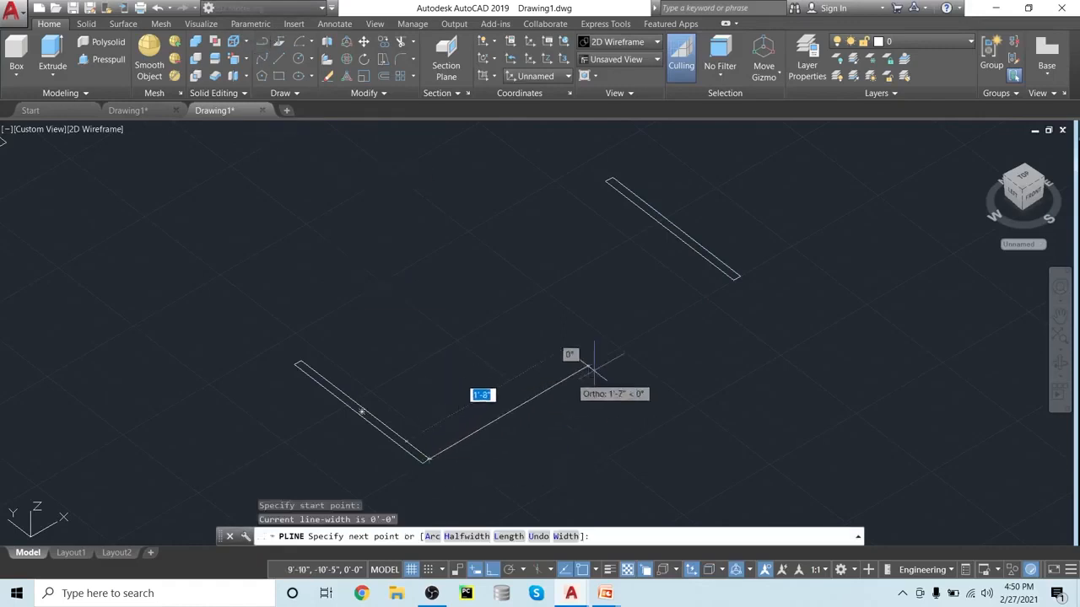
{"action": "left_click", "coordinate": [733, 276]}
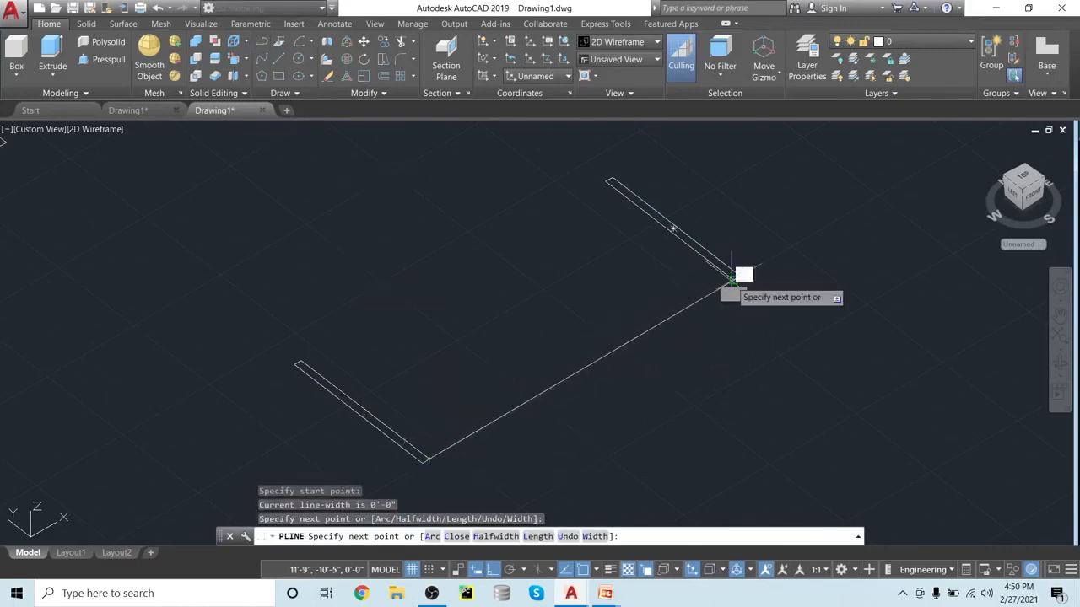
{"action": "left_click", "coordinate": [612, 179]}
{"action": "left_click", "coordinate": [300, 363]}
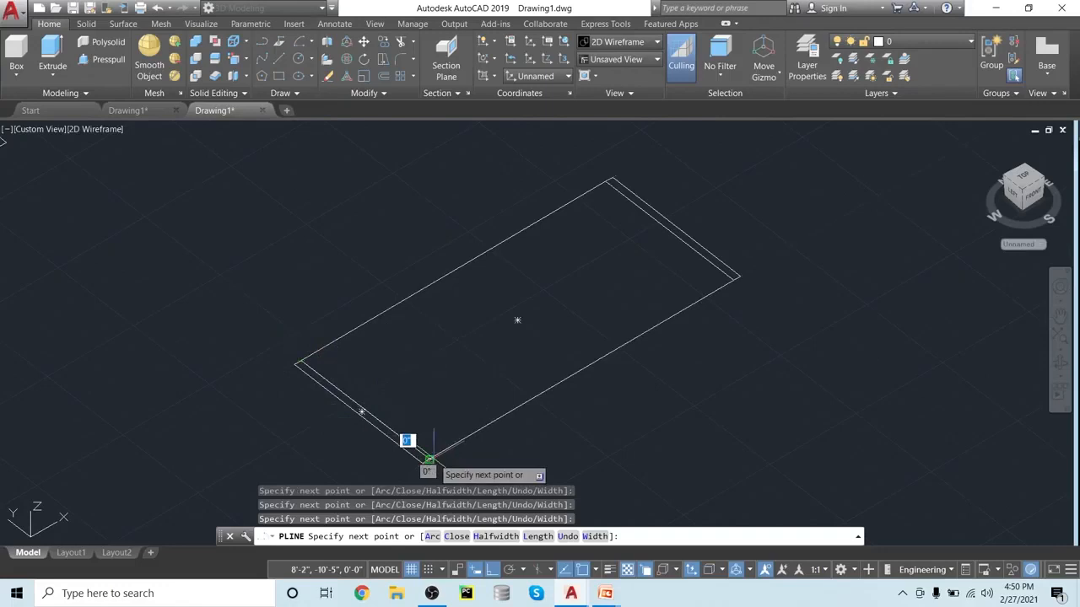
{"action": "left_click", "coordinate": [429, 459]}
{"action": "key", "text": "Return"}
- Extrude the single-outline curved tabletop profile into a 1" thick solid
{"action": "scroll", "coordinate": [448, 358], "scroll_direction": "down", "scroll_amount": 2}
{"action": "scroll", "coordinate": [448, 359], "scroll_direction": "down", "scroll_amount": 2}
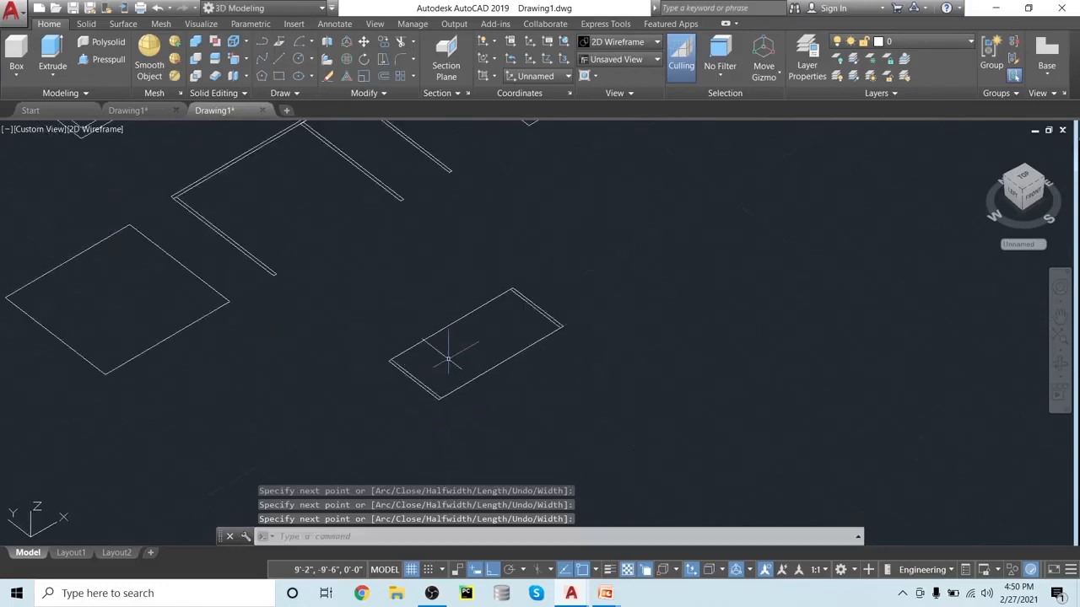
{"action": "scroll", "coordinate": [447, 356], "scroll_direction": "up", "scroll_amount": 3}
{"action": "scroll", "coordinate": [447, 356], "scroll_direction": "down", "scroll_amount": 4}
{"action": "scroll", "coordinate": [446, 361], "scroll_direction": "up", "scroll_amount": 4}
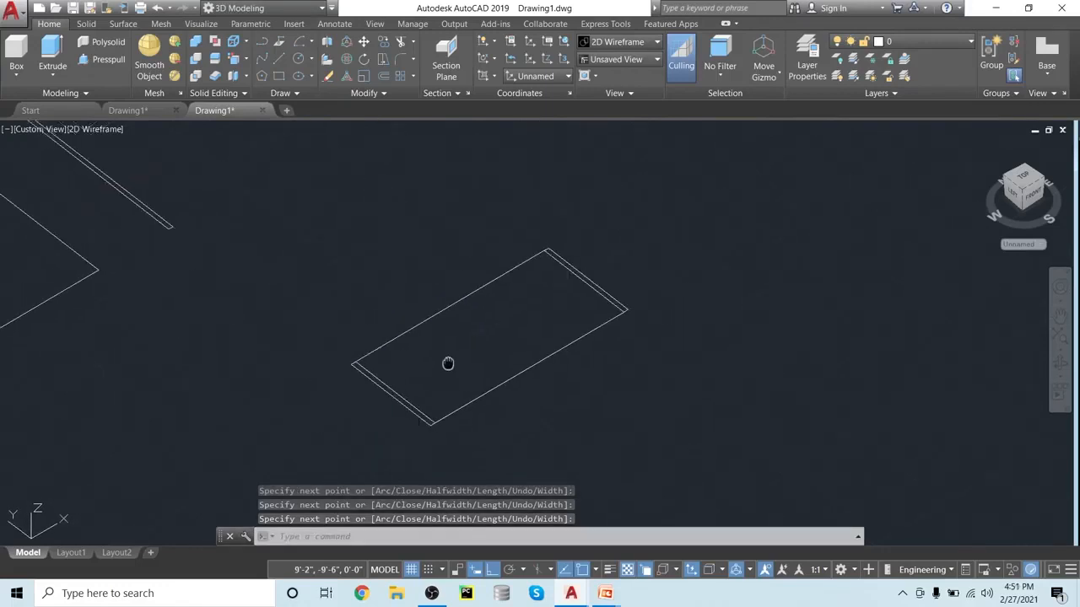
{"action": "scroll", "coordinate": [448, 378], "scroll_direction": "down", "scroll_amount": 3}
{"action": "scroll", "coordinate": [447, 384], "scroll_direction": "down", "scroll_amount": 2}
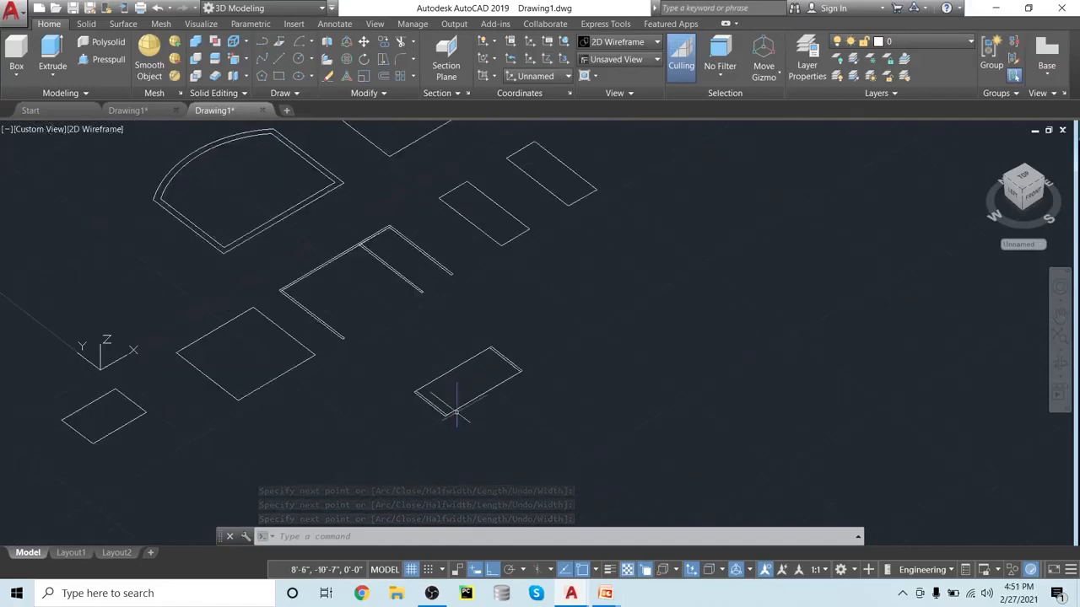
{"action": "middle_click_drag", "start_coordinate": [424, 294], "coordinate": [460, 425]}
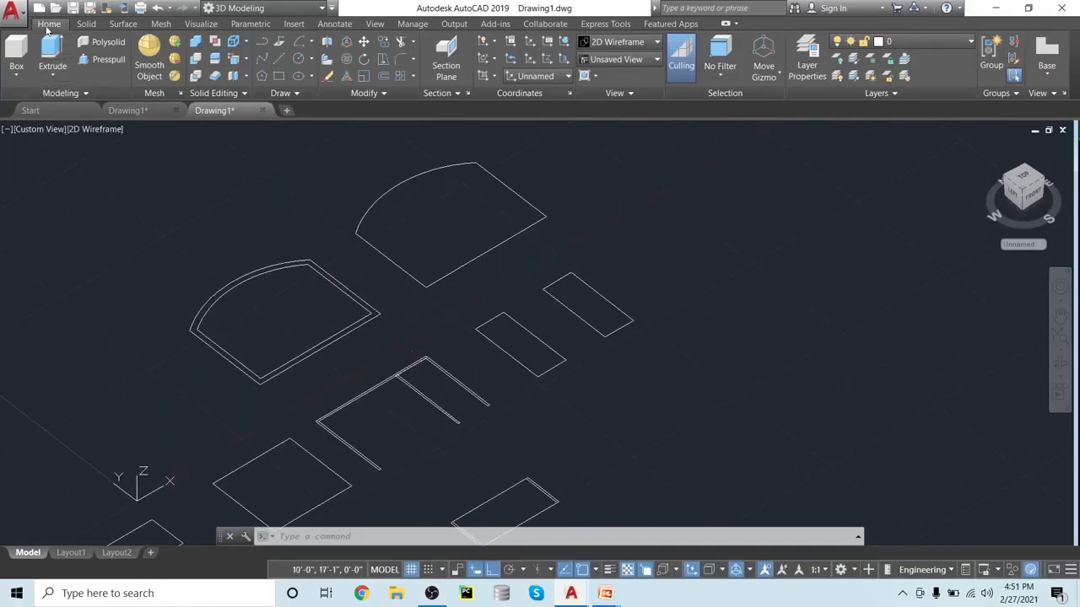
{"action": "left_click", "coordinate": [53, 52]}
{"action": "left_click", "coordinate": [400, 256]}
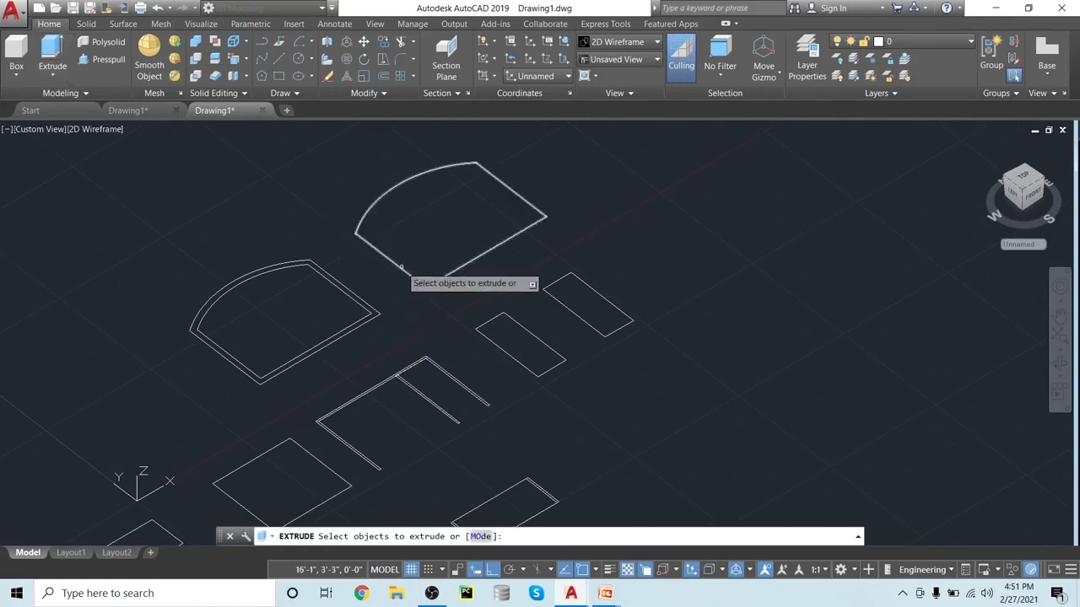
{"action": "key", "text": "Return"}
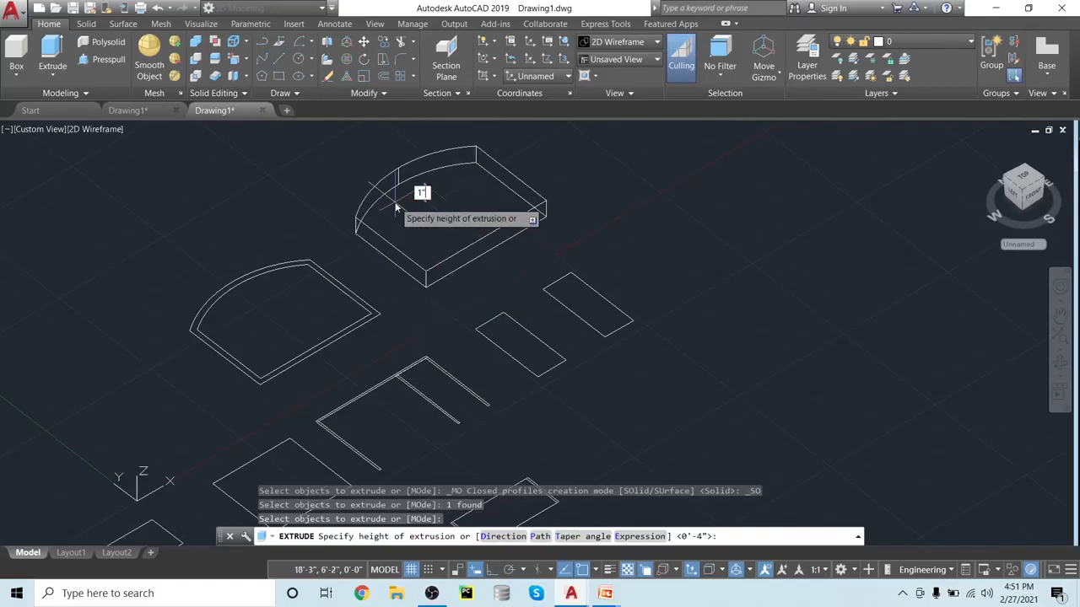
{"action": "key", "text": "Return"}
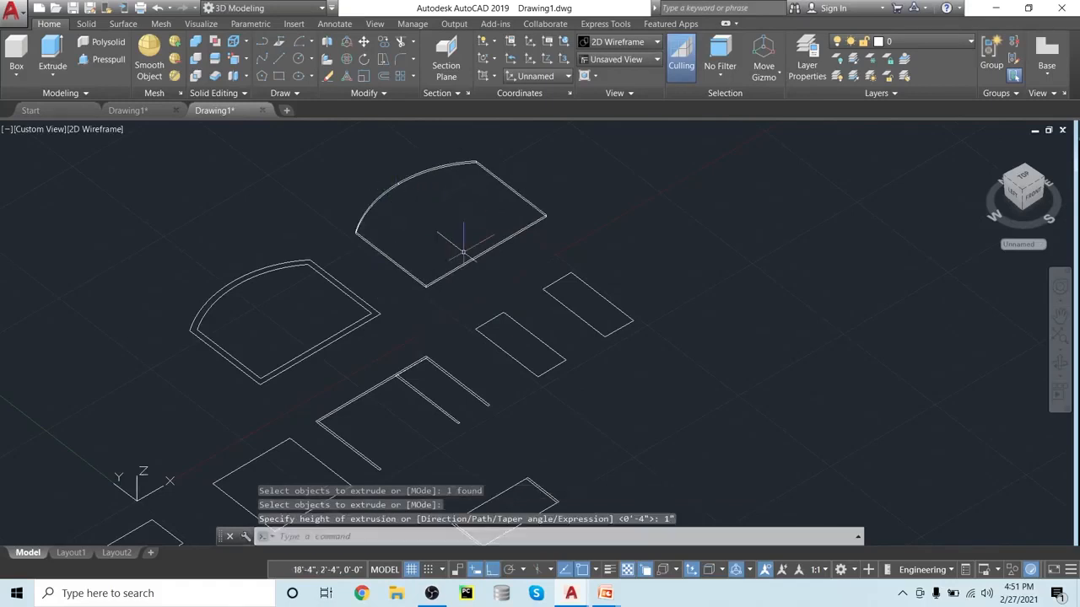
- Set the visual style of the model view to Realistic
{"action": "scroll", "coordinate": [462, 251], "scroll_direction": "up", "scroll_amount": 1}
{"action": "scroll", "coordinate": [468, 304], "scroll_direction": "up", "scroll_amount": 1}
{"action": "scroll", "coordinate": [468, 308], "scroll_direction": "down", "scroll_amount": 1}
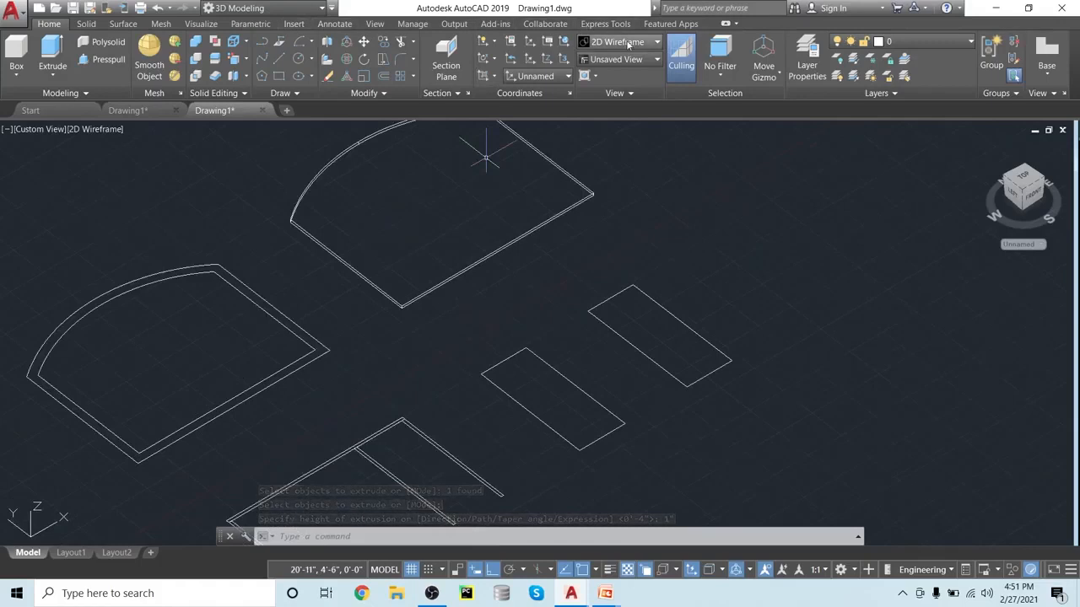
{"action": "left_click", "coordinate": [599, 51]}
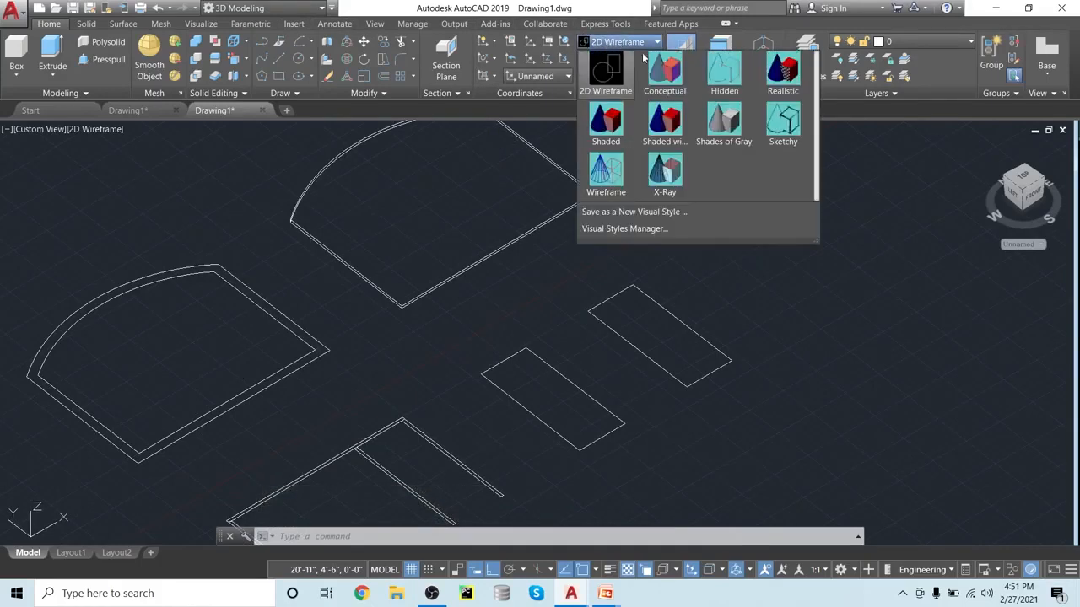
{"action": "left_click", "coordinate": [777, 73]}
- Presspull the border area between the two concentric curved tabletop outlines to a height of 2"
{"action": "scroll", "coordinate": [441, 316], "scroll_direction": "down", "scroll_amount": 2}
{"action": "middle_click_drag", "start_coordinate": [441, 321], "coordinate": [540, 321]}
{"action": "scroll", "coordinate": [540, 320], "scroll_direction": "up", "scroll_amount": 2}
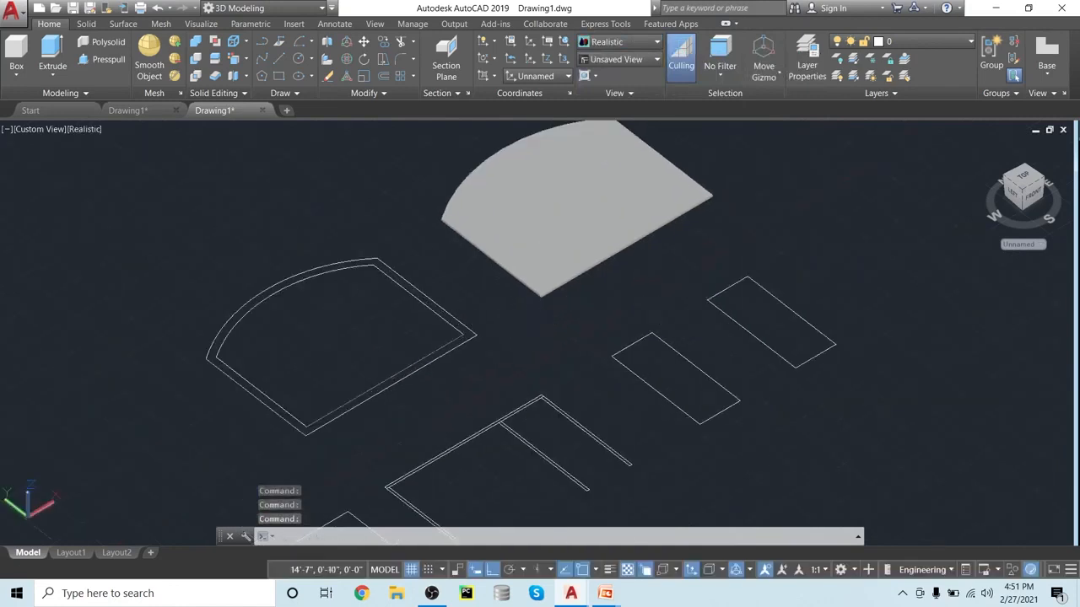
{"action": "middle_click_drag", "start_coordinate": [503, 371], "coordinate": [563, 364]}
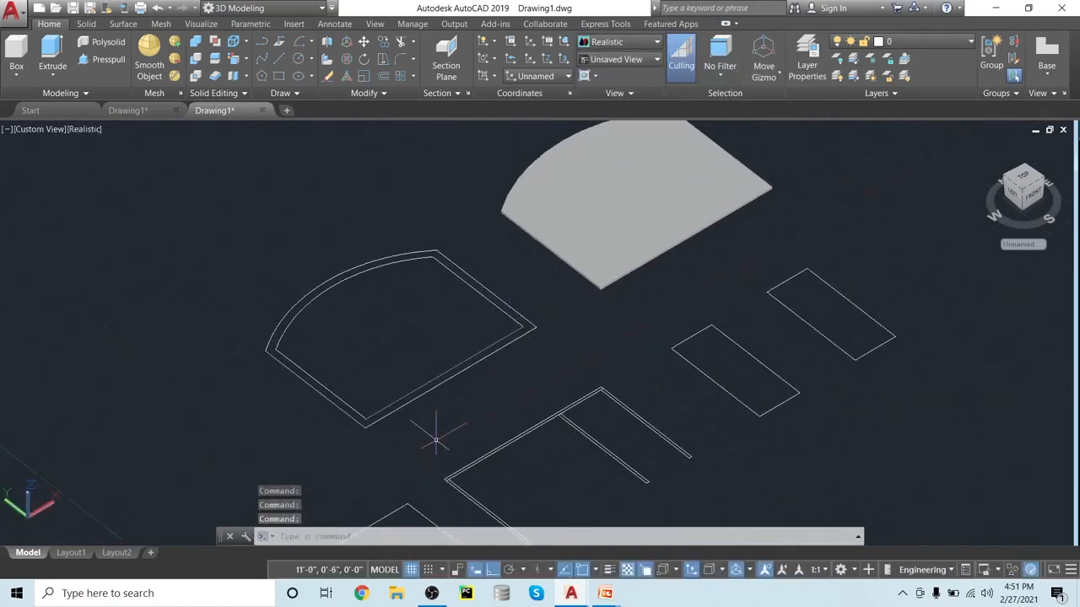
{"action": "left_click", "coordinate": [116, 58]}
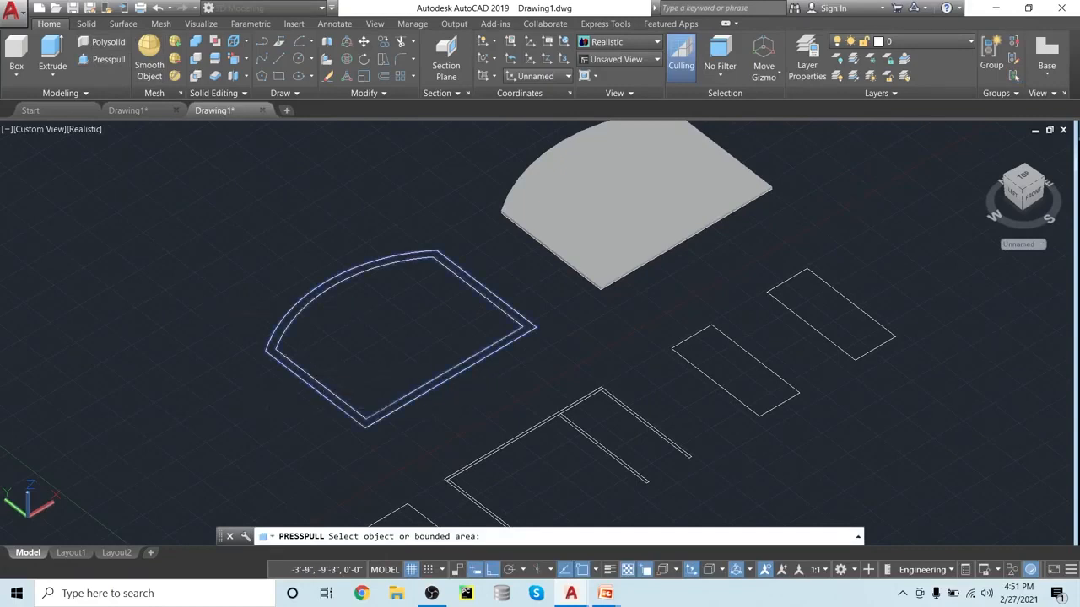
{"action": "left_click", "coordinate": [294, 369]}
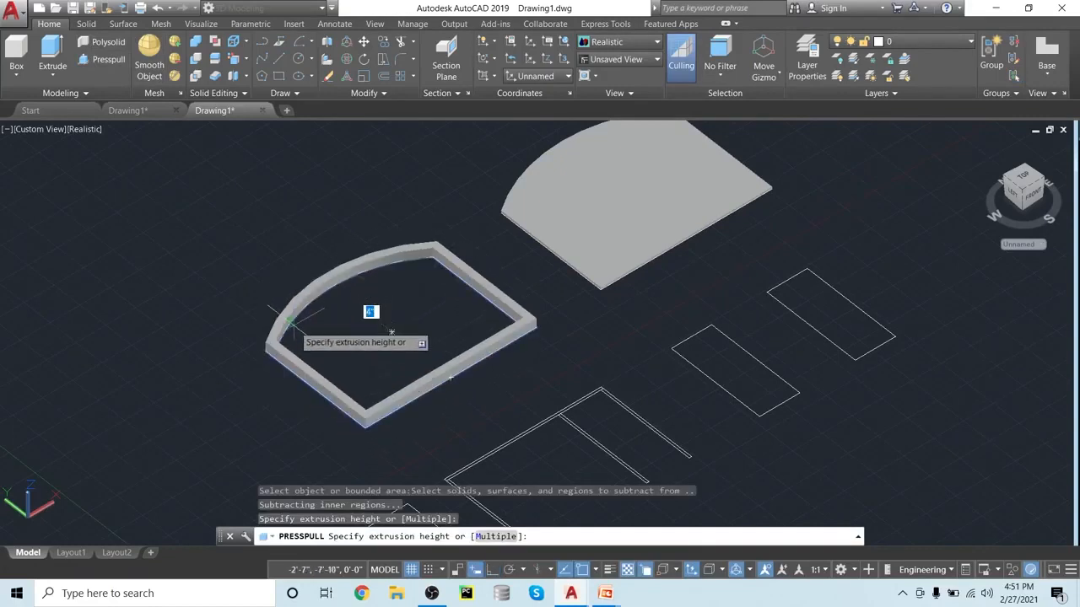
{"action": "type", "text": "2"}
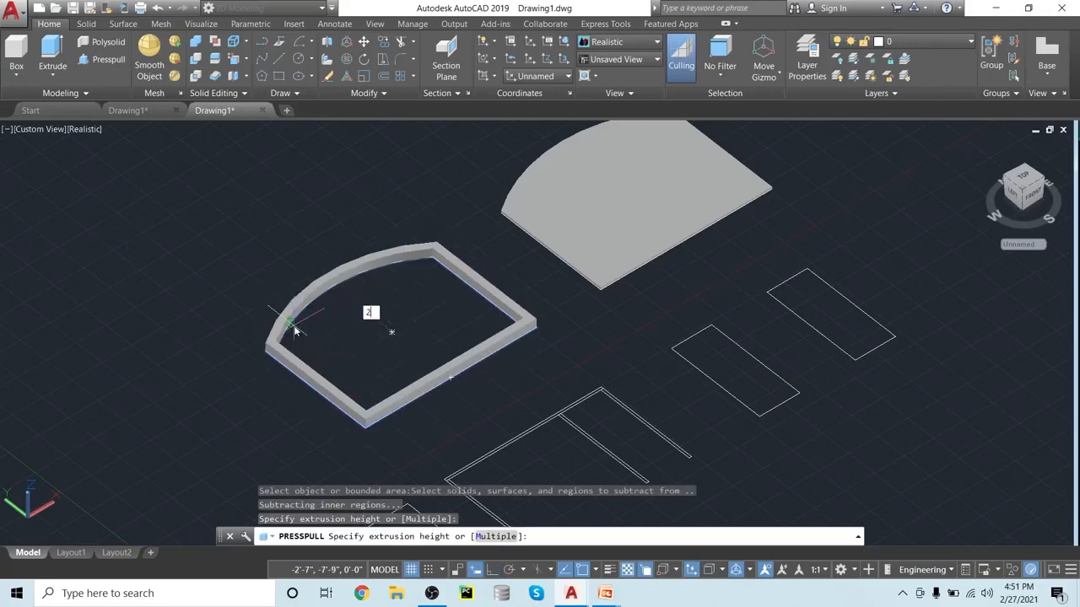
{"action": "key", "text": "Return"}
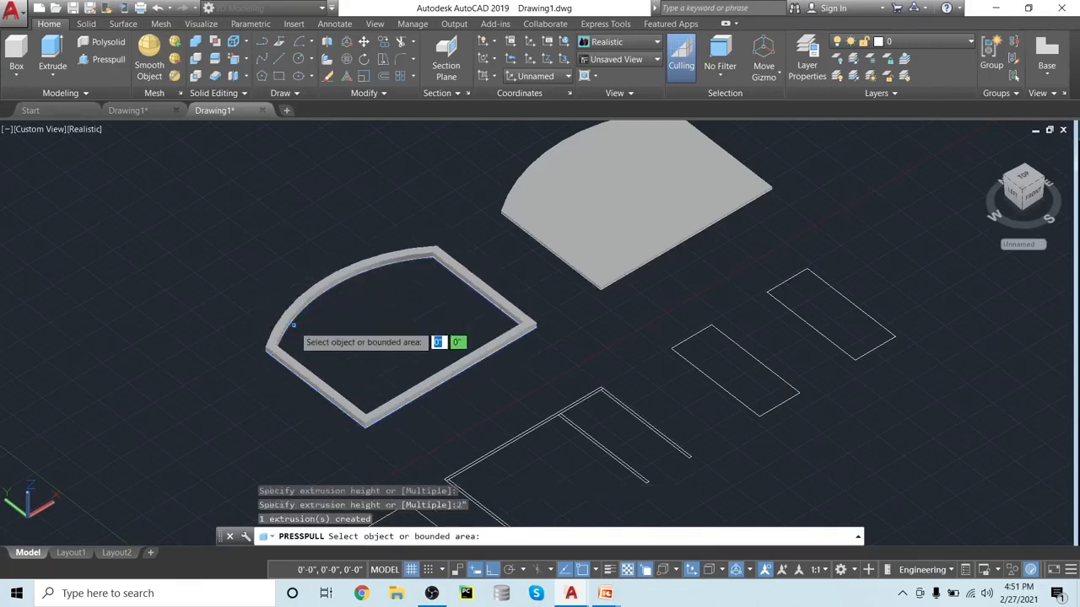
{"action": "key", "text": "Return"}
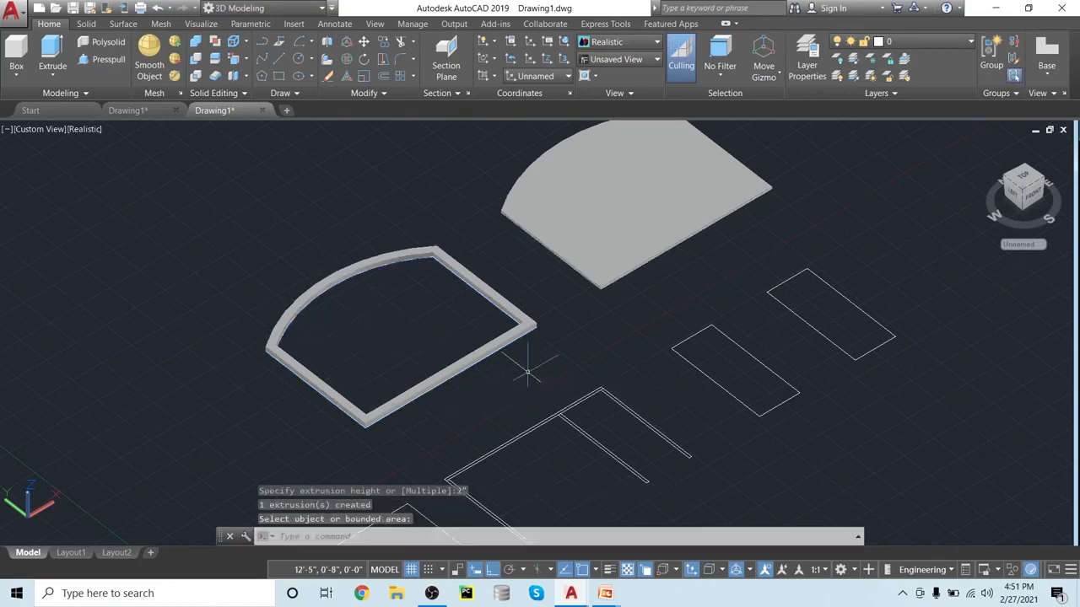
- Extrude the long back strip and the three perpendicular panel strips of the compartment layout to a height of 28"
{"action": "scroll", "coordinate": [526, 374], "scroll_direction": "down", "scroll_amount": 3}
{"action": "scroll", "coordinate": [525, 366], "scroll_direction": "up", "scroll_amount": 2}
{"action": "middle_click_drag", "start_coordinate": [526, 366], "coordinate": [446, 245]}
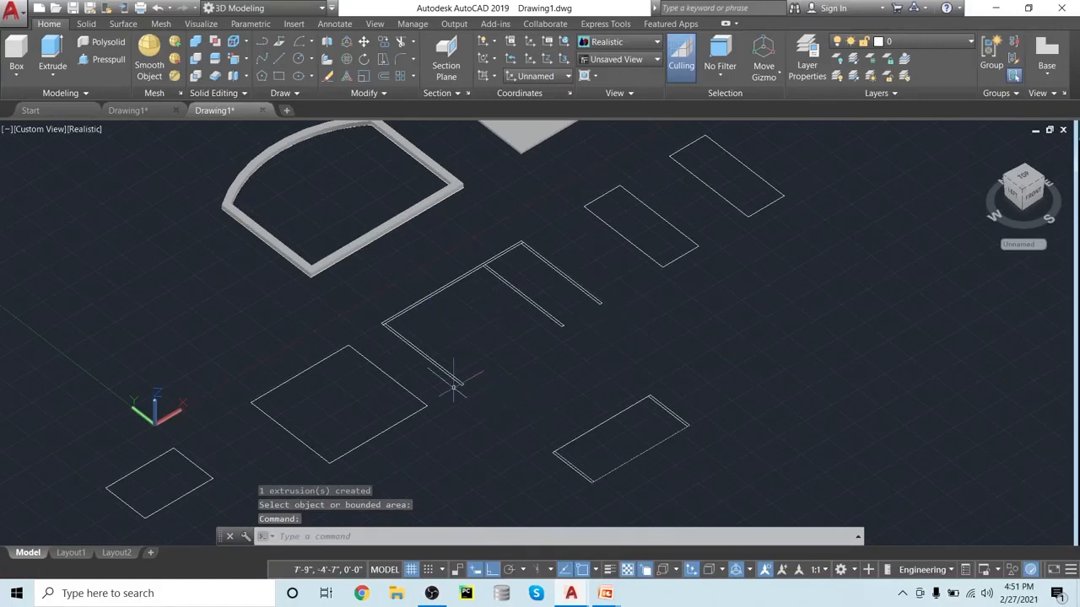
{"action": "middle_click_drag", "start_coordinate": [594, 342], "coordinate": [585, 391]}
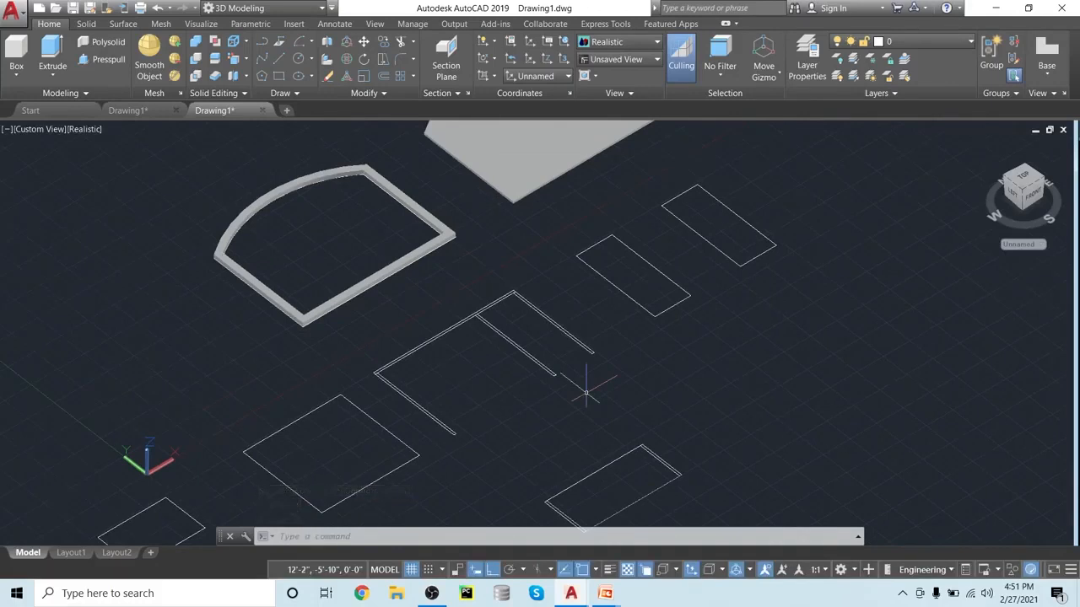
{"action": "scroll", "coordinate": [586, 391], "scroll_direction": "up", "scroll_amount": 2}
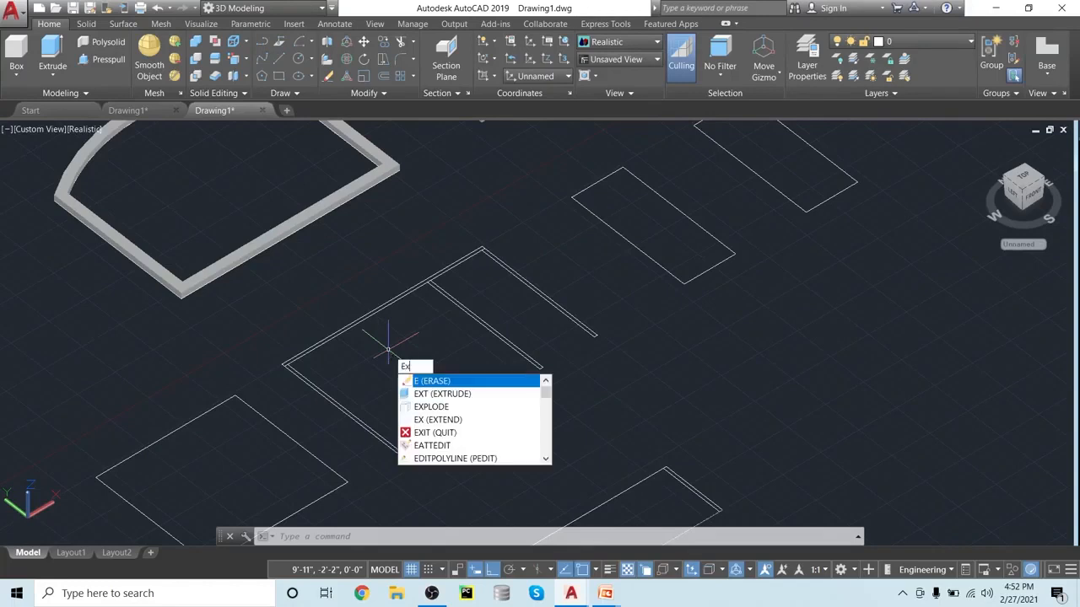
{"action": "type", "text": "t"}
{"action": "key", "text": "Return"}
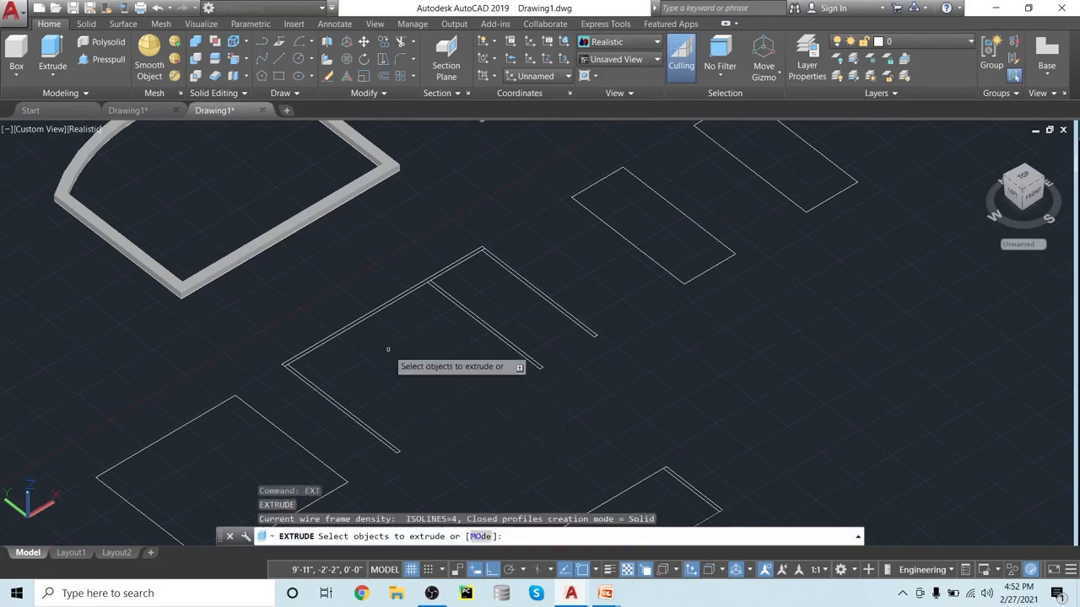
{"action": "left_click", "coordinate": [331, 337]}
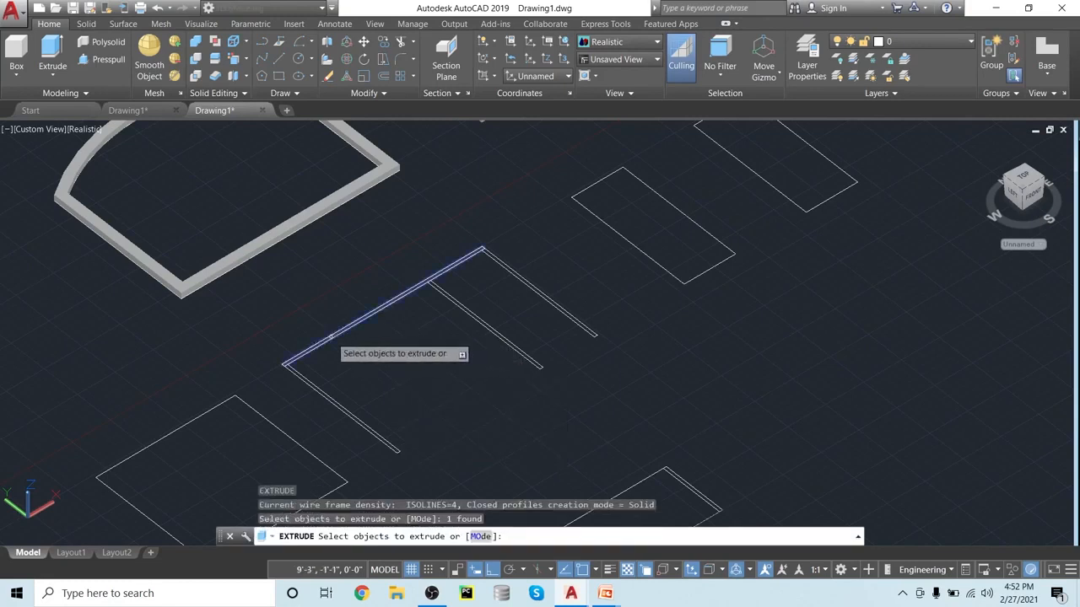
{"action": "left_click", "coordinate": [316, 393]}
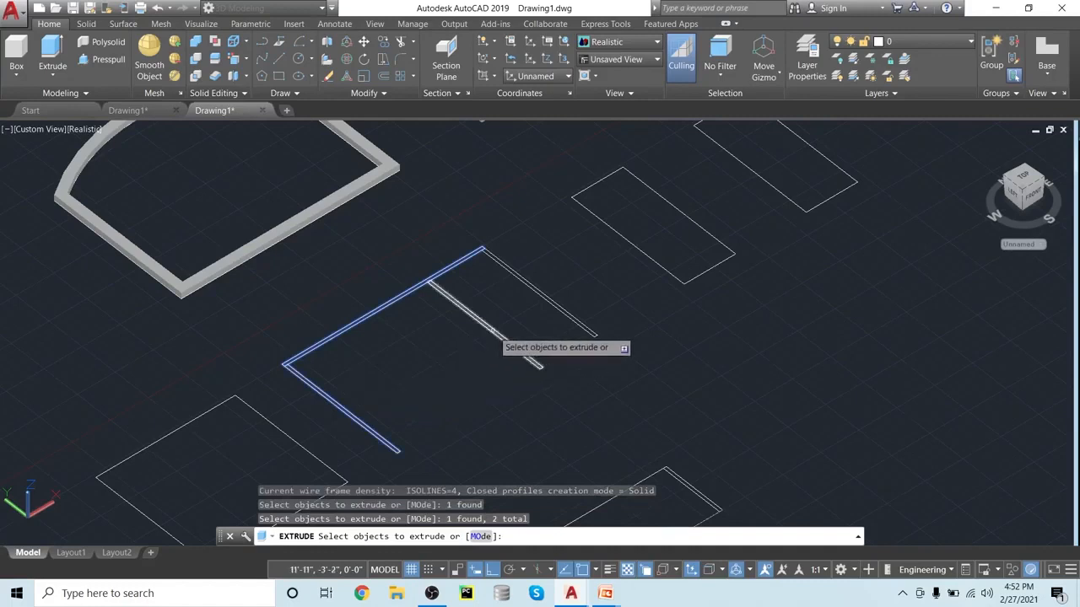
{"action": "left_click", "coordinate": [495, 331]}
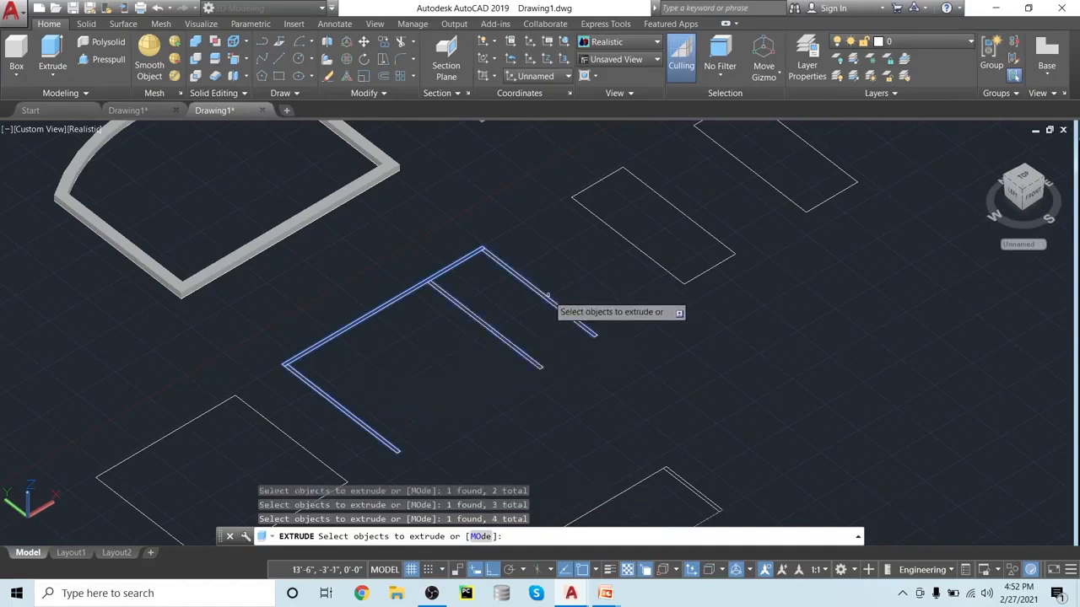
{"action": "key", "text": "Return"}
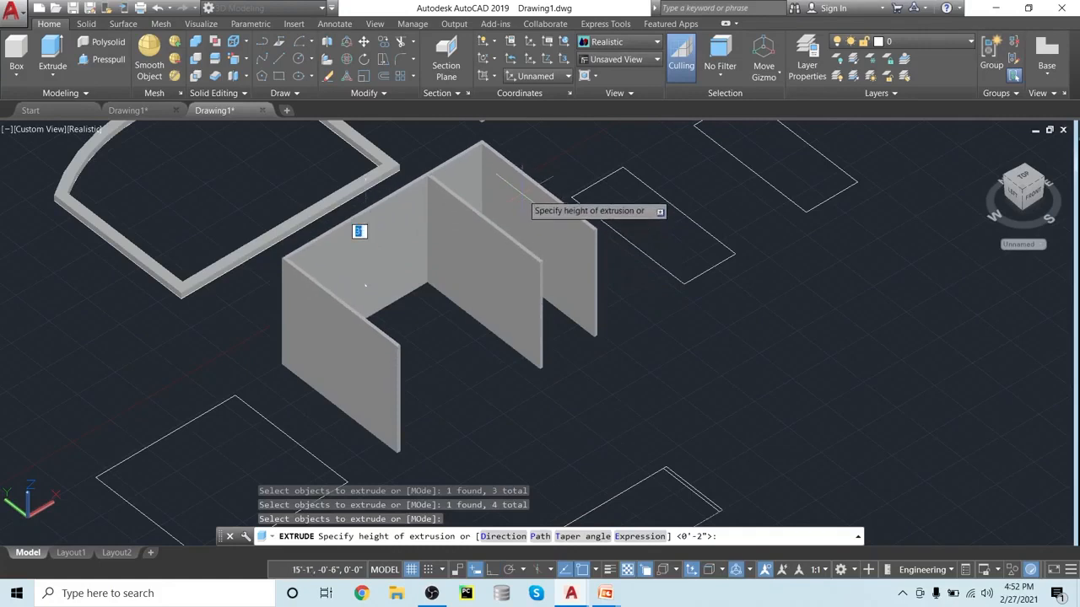
{"action": "scroll", "coordinate": [366, 286], "scroll_direction": "down", "scroll_amount": 3}
{"action": "middle_click_drag", "start_coordinate": [513, 219], "coordinate": [509, 297]}
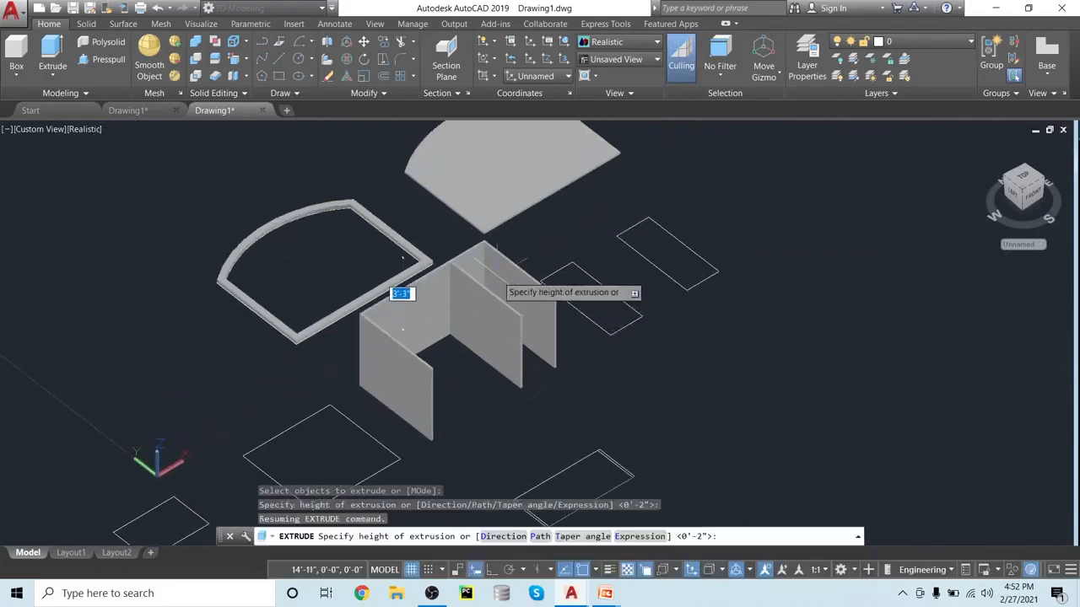
{"action": "type", "text": "28'"}
{"action": "key", "text": "Return"}
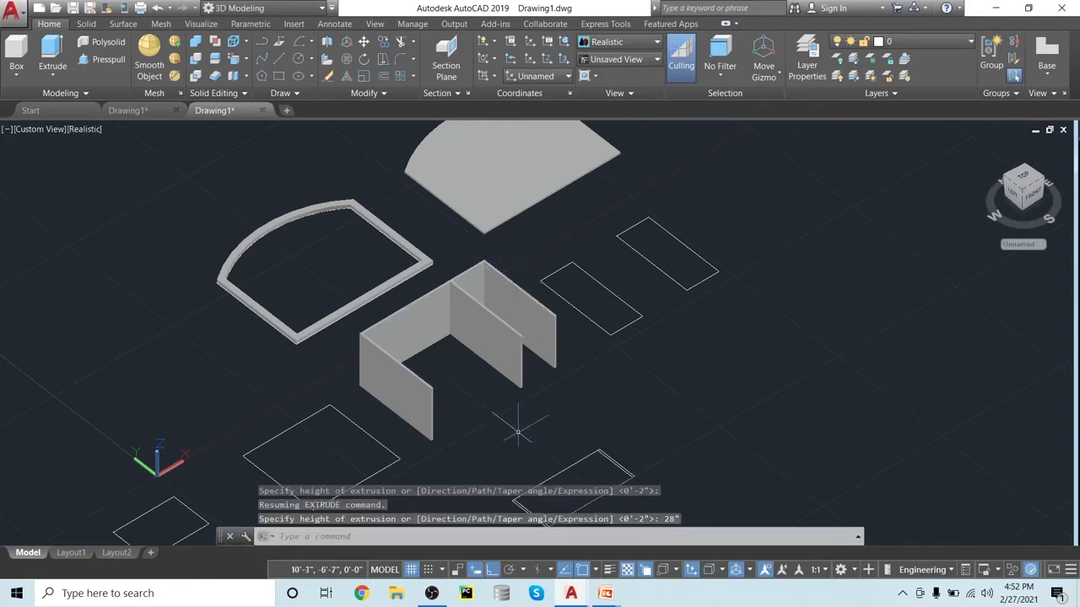
{"action": "scroll", "coordinate": [518, 432], "scroll_direction": "up", "scroll_amount": 3}
{"action": "middle_click_drag", "start_coordinate": [511, 415], "coordinate": [471, 447], "text": "shift"}
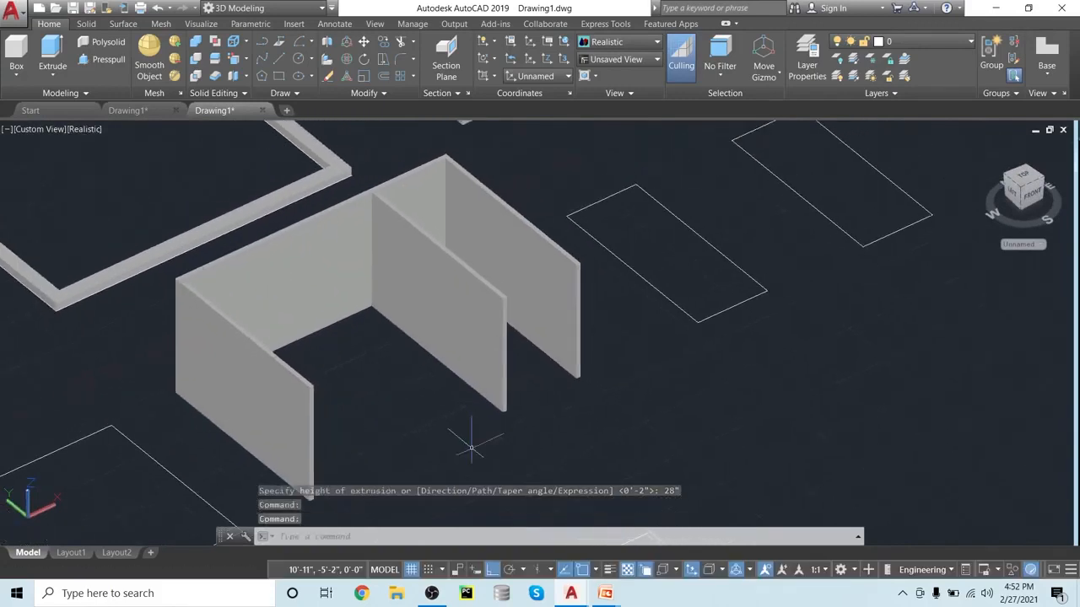
{"action": "scroll", "coordinate": [463, 435], "scroll_direction": "down", "scroll_amount": 2}
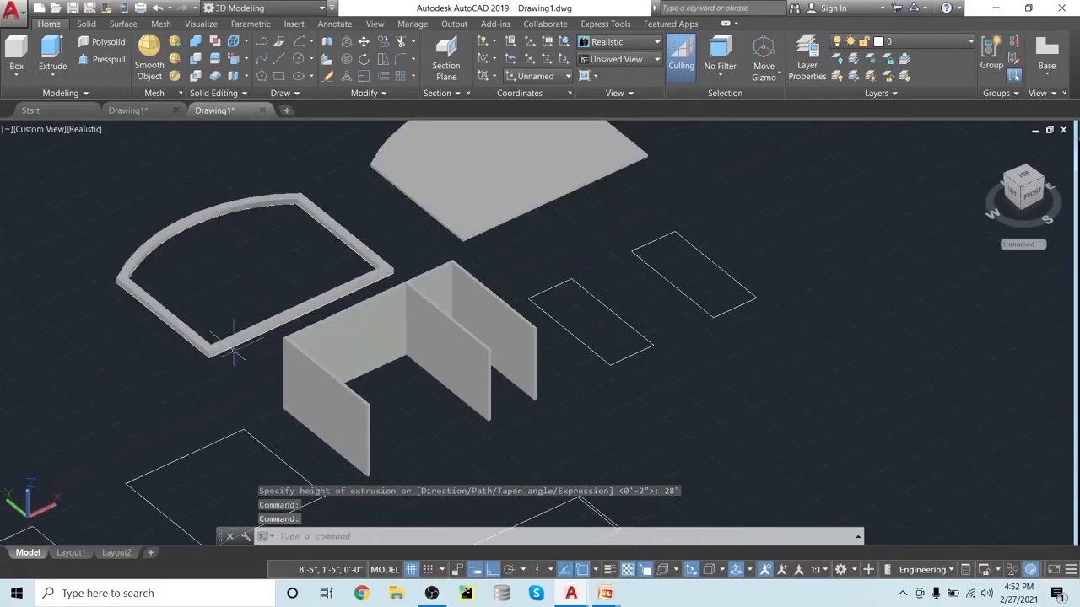
{"action": "scroll", "coordinate": [379, 377], "scroll_direction": "down", "scroll_amount": 2}
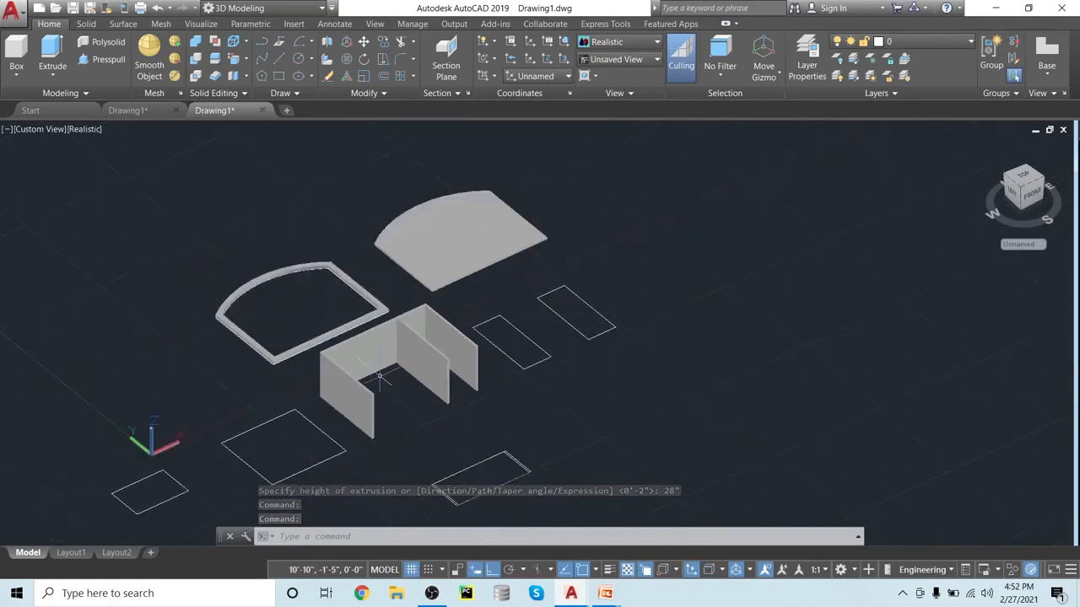
- Examine the extruded back and side panels of the desk from several sides
{"action": "middle_click_drag", "start_coordinate": [414, 397], "coordinate": [497, 446], "text": "shift"}
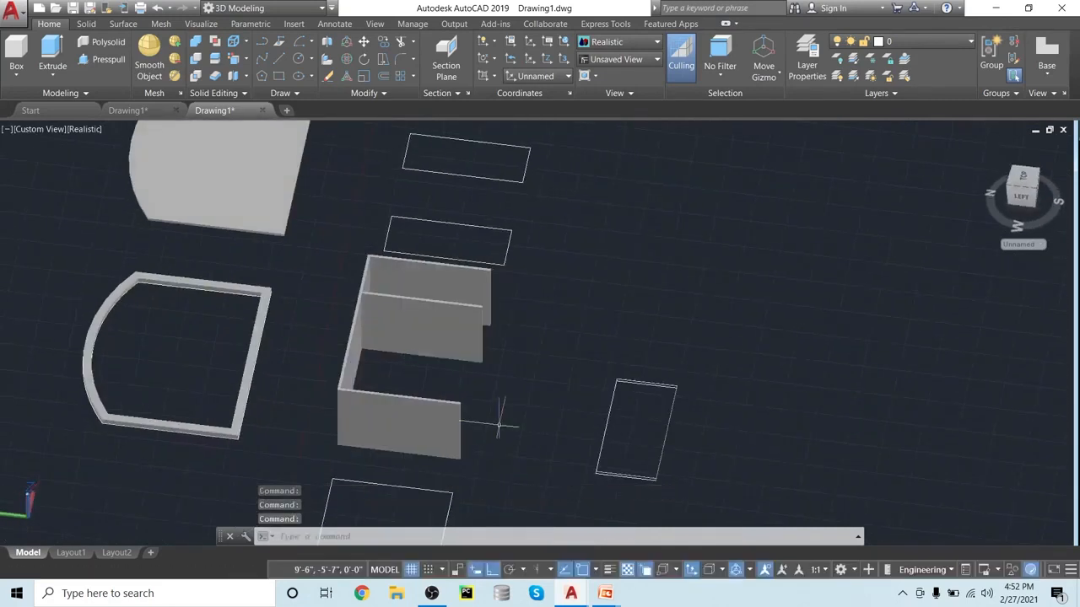
{"action": "scroll", "coordinate": [495, 422], "scroll_direction": "up", "scroll_amount": 5}
{"action": "scroll", "coordinate": [500, 408], "scroll_direction": "down", "scroll_amount": 3}
{"action": "middle_click_drag", "start_coordinate": [495, 400], "coordinate": [544, 389], "text": "shift"}
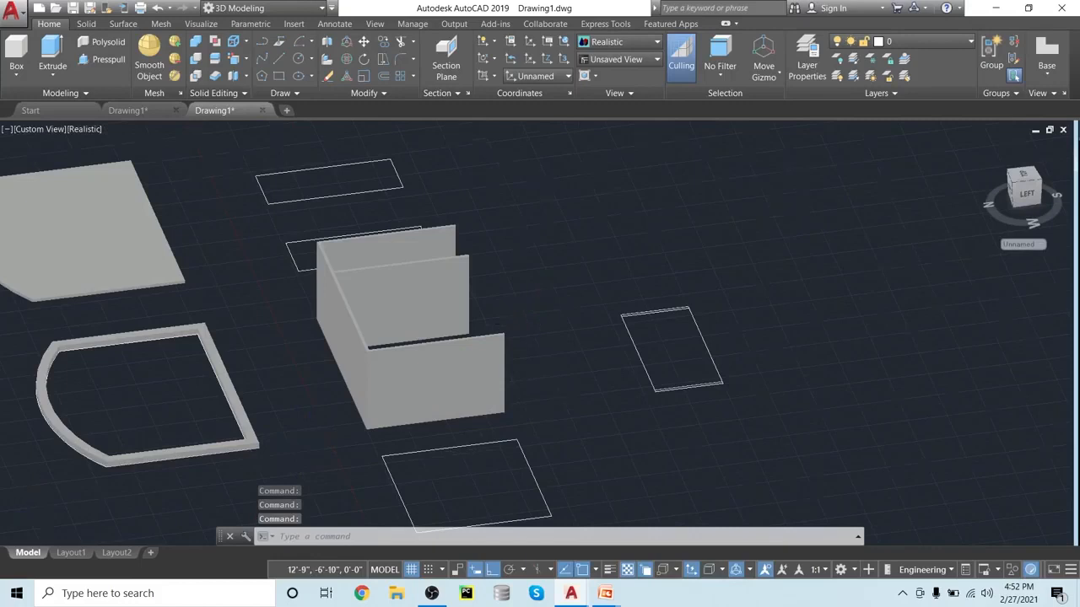
{"action": "scroll", "coordinate": [542, 307], "scroll_direction": "down", "scroll_amount": 3}
{"action": "middle_click_drag", "start_coordinate": [545, 309], "coordinate": [438, 338], "text": "shift"}
{"action": "scroll", "coordinate": [438, 338], "scroll_direction": "up", "scroll_amount": 3}
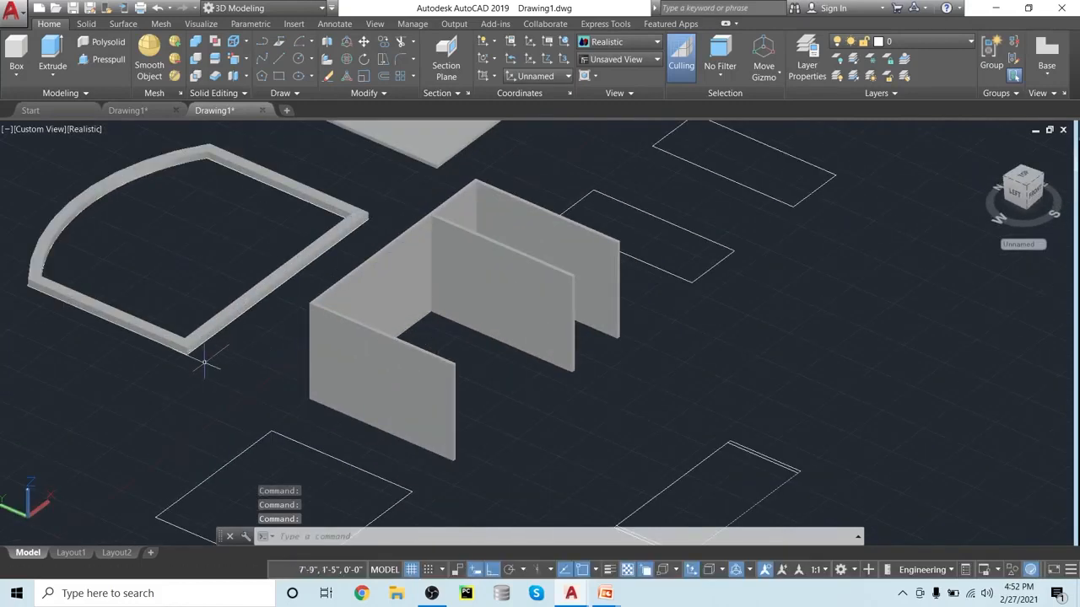
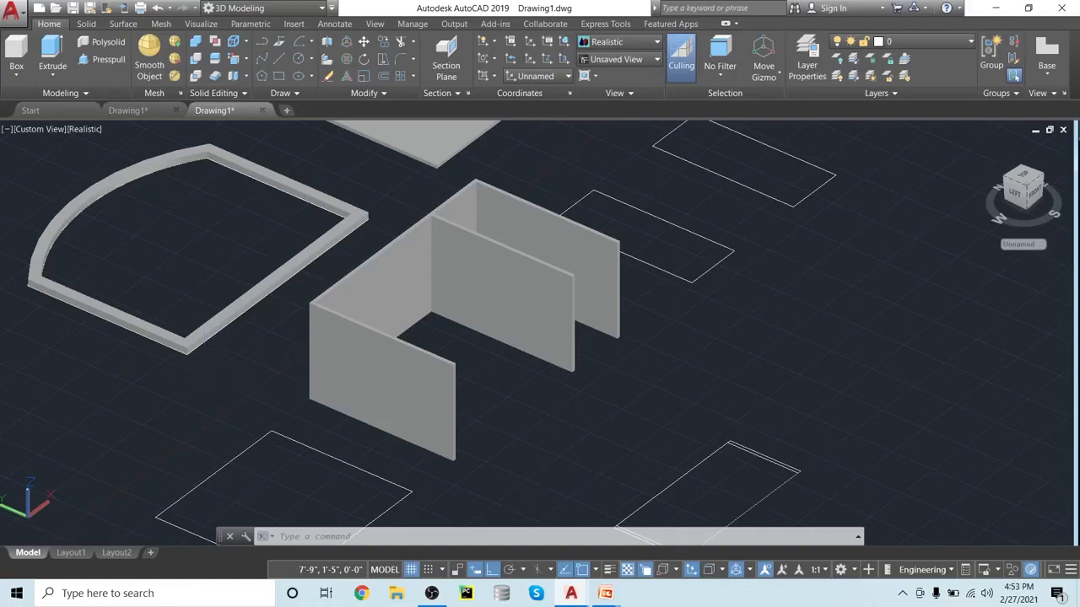
- Move the curved tabletop border onto the panels, placing its inner bottom corner on the outer top corner of the end side panel
{"action": "type", "text": "m"}
{"action": "key", "text": "Return"}
{"action": "left_click", "coordinate": [173, 348]}
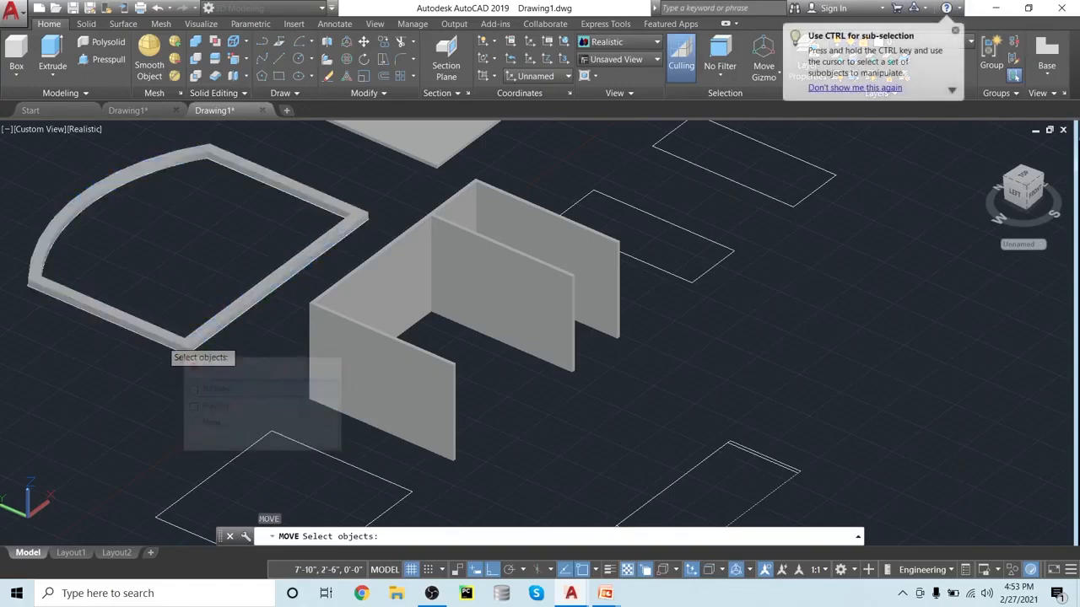
{"action": "left_click", "coordinate": [168, 334]}
{"action": "scroll", "coordinate": [200, 387], "scroll_direction": "up", "scroll_amount": 3}
{"action": "scroll", "coordinate": [200, 387], "scroll_direction": "down", "scroll_amount": 2}
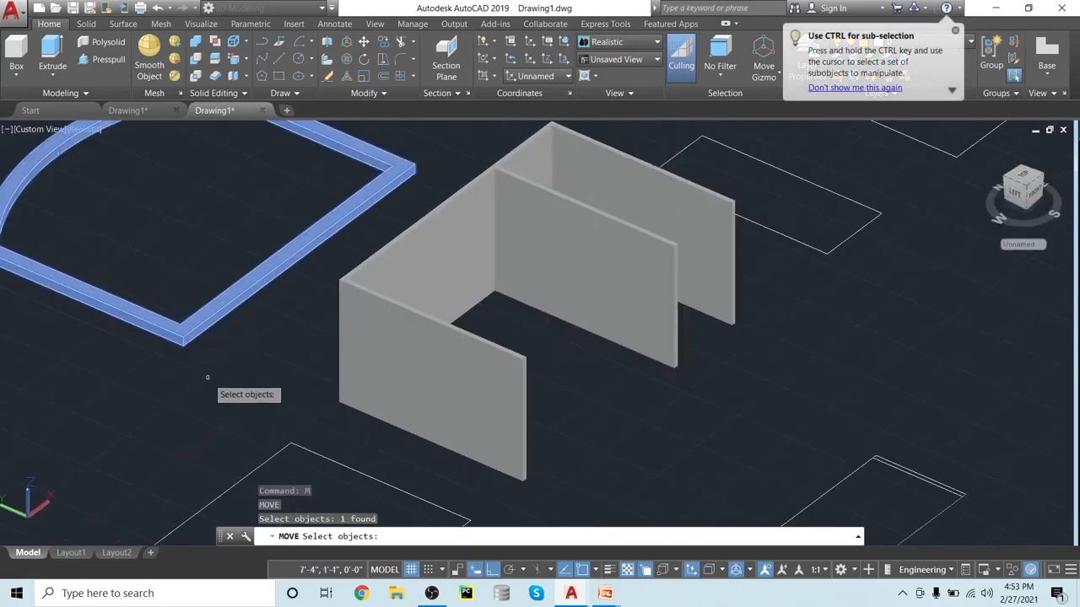
{"action": "scroll", "coordinate": [207, 377], "scroll_direction": "up", "scroll_amount": 2}
{"action": "scroll", "coordinate": [207, 378], "scroll_direction": "down", "scroll_amount": 3}
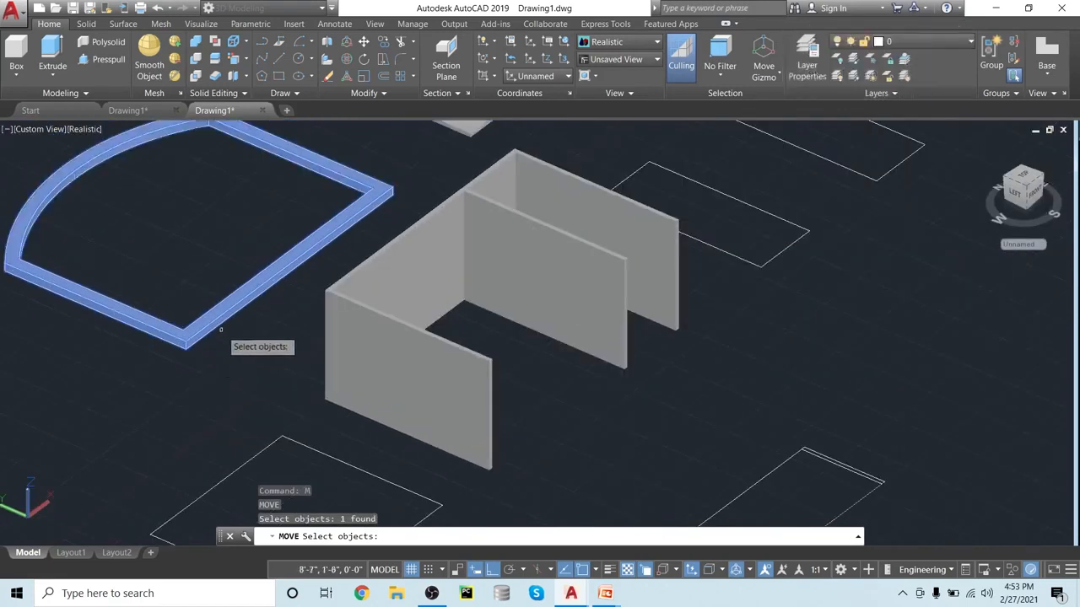
{"action": "middle_click_drag", "start_coordinate": [214, 348], "coordinate": [342, 376], "text": "shift"}
{"action": "scroll", "coordinate": [321, 392], "scroll_direction": "up", "scroll_amount": 2}
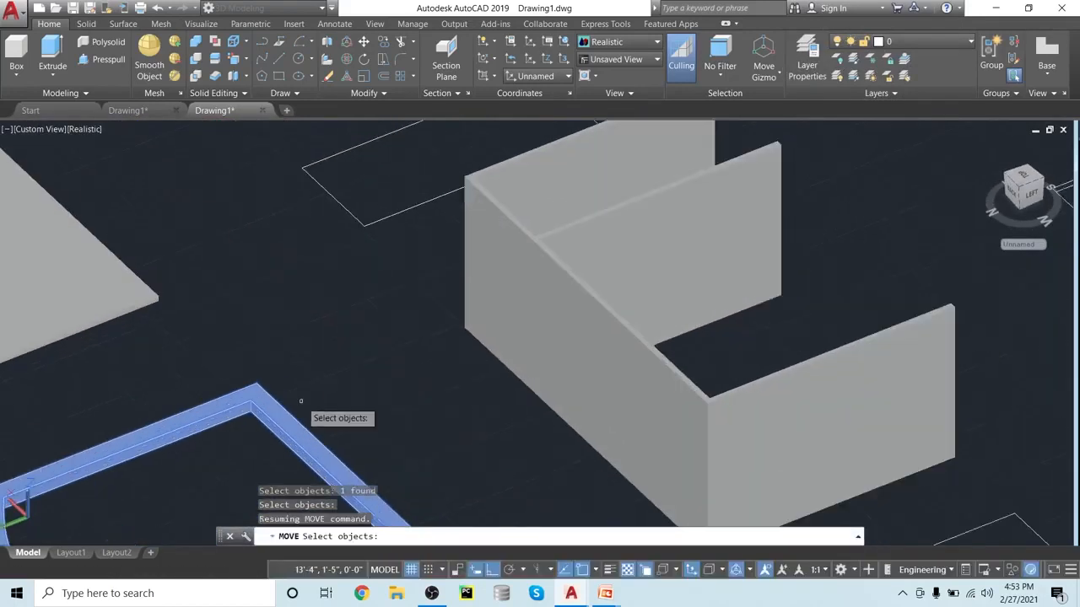
{"action": "key", "text": "Return"}
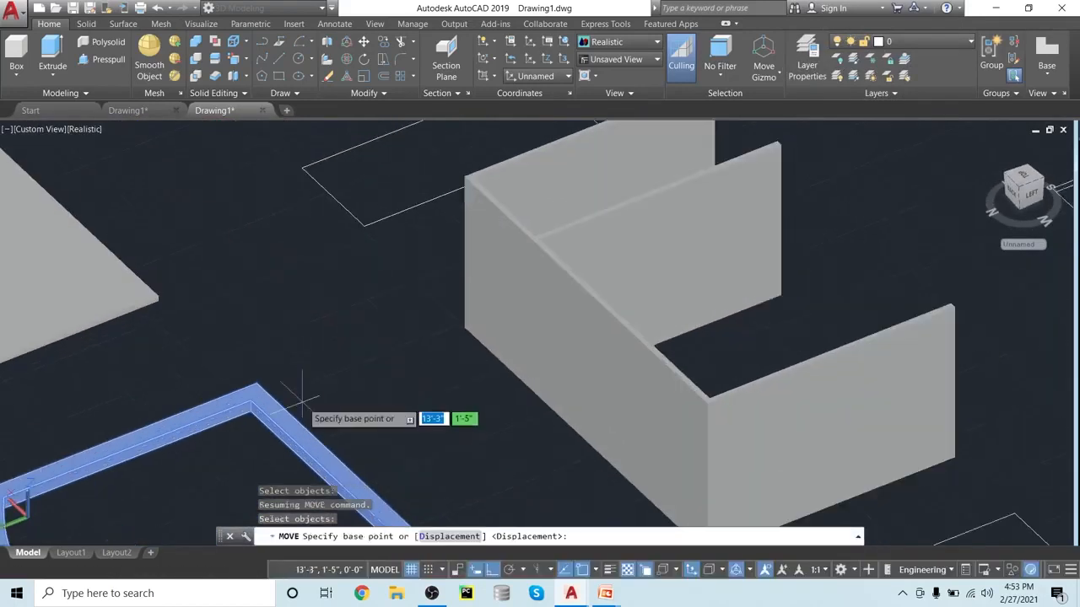
{"action": "left_click", "coordinate": [250, 410]}
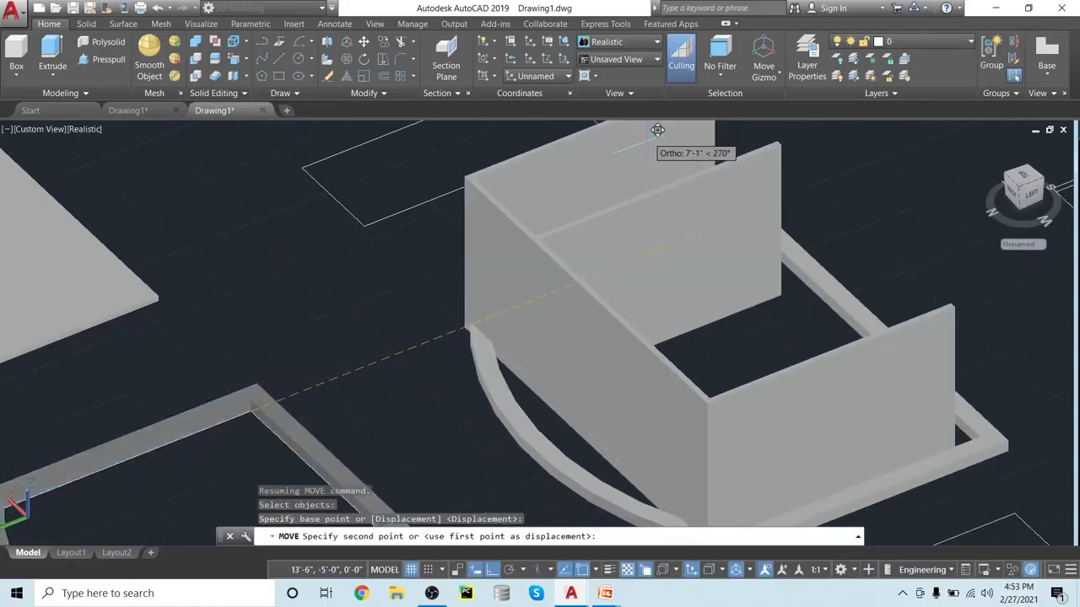
{"action": "middle_click_drag", "start_coordinate": [588, 278], "coordinate": [607, 253], "text": "shift"}
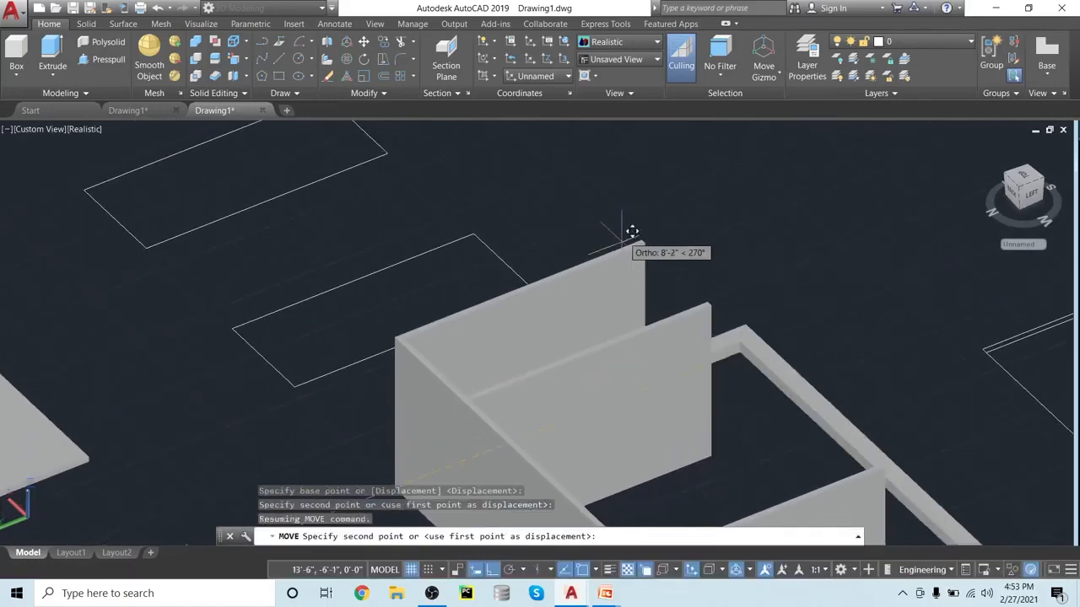
{"action": "scroll", "coordinate": [637, 232], "scroll_direction": "up", "scroll_amount": 6}
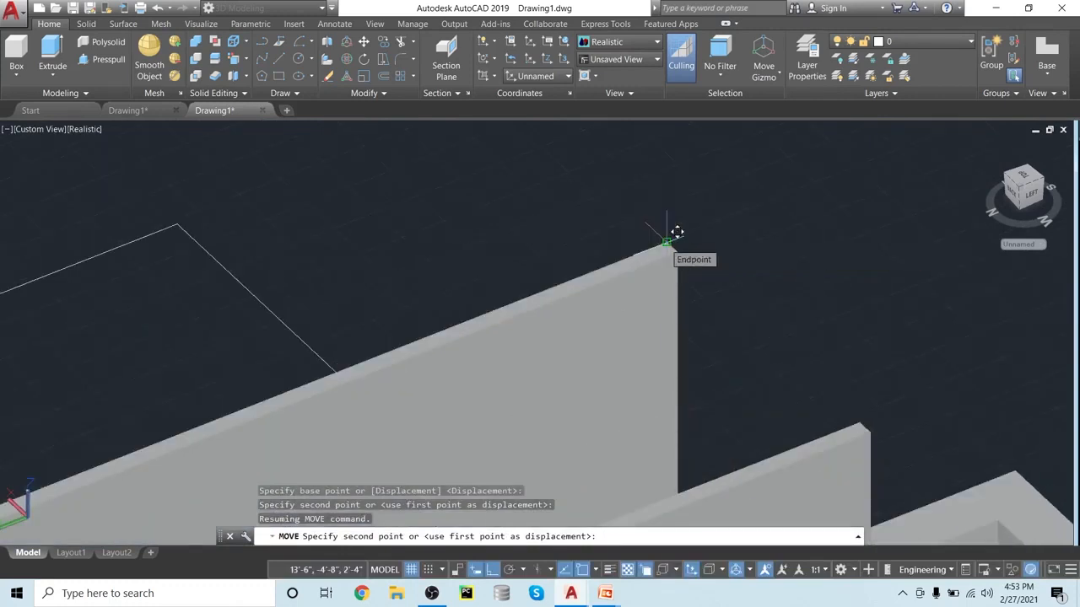
{"action": "left_click", "coordinate": [668, 246]}
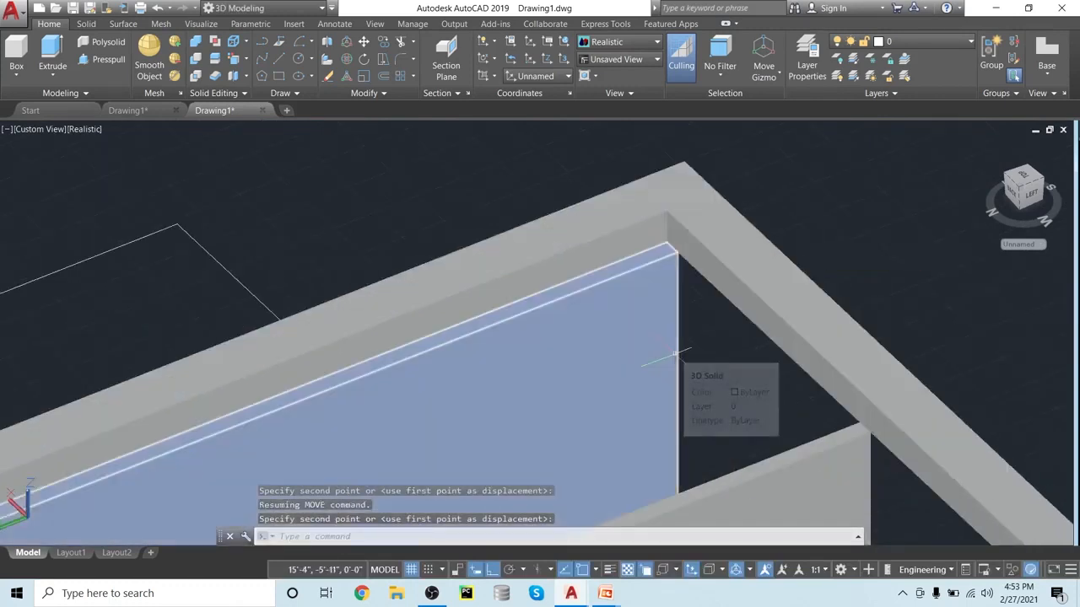
- Move the solid curved tabletop onto the raised border, aligning its bottom corner with the matching outer top corner of the border
{"action": "scroll", "coordinate": [675, 359], "scroll_direction": "down", "scroll_amount": 2}
{"action": "scroll", "coordinate": [668, 360], "scroll_direction": "down", "scroll_amount": 4}
{"action": "middle_click_drag", "start_coordinate": [843, 283], "coordinate": [803, 334], "text": "shift"}
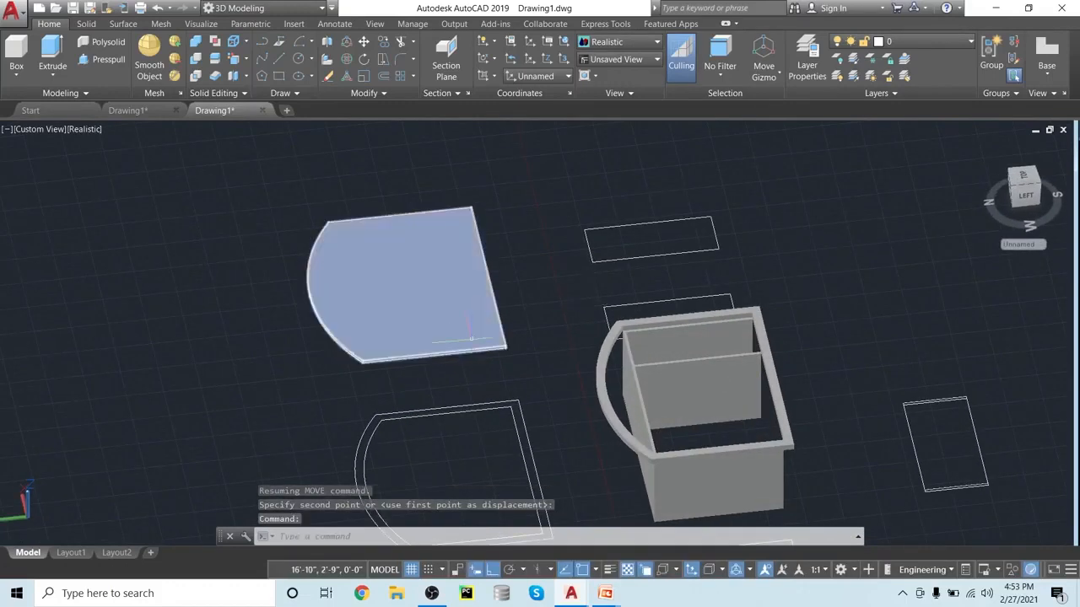
{"action": "scroll", "coordinate": [497, 355], "scroll_direction": "up", "scroll_amount": 3}
{"action": "scroll", "coordinate": [523, 369], "scroll_direction": "down", "scroll_amount": 2}
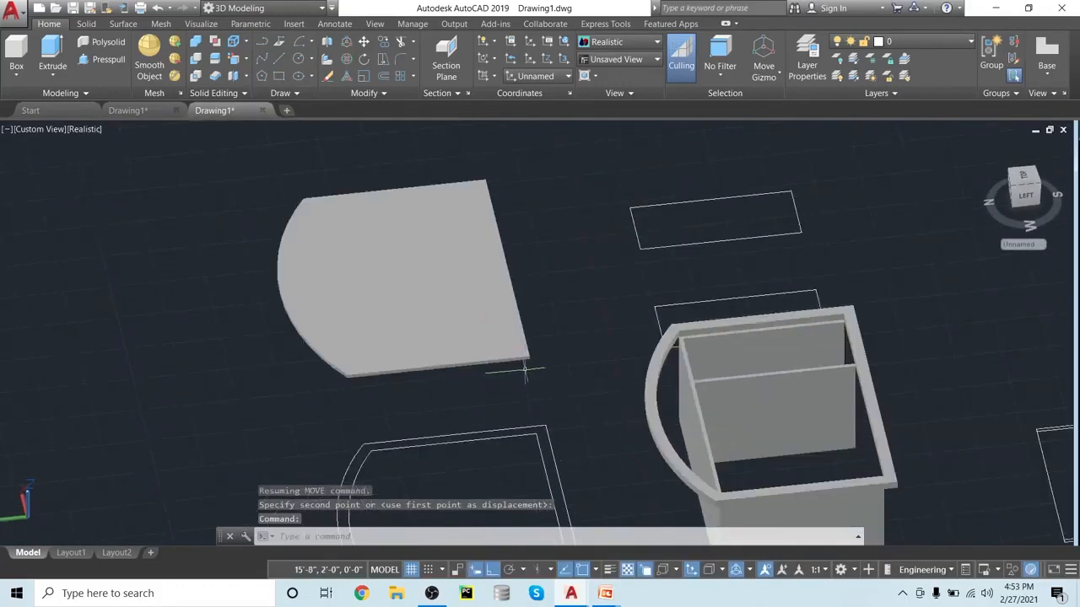
{"action": "middle_click_drag", "start_coordinate": [560, 377], "coordinate": [545, 340], "text": "shift"}
{"action": "scroll", "coordinate": [545, 341], "scroll_direction": "up", "scroll_amount": 3}
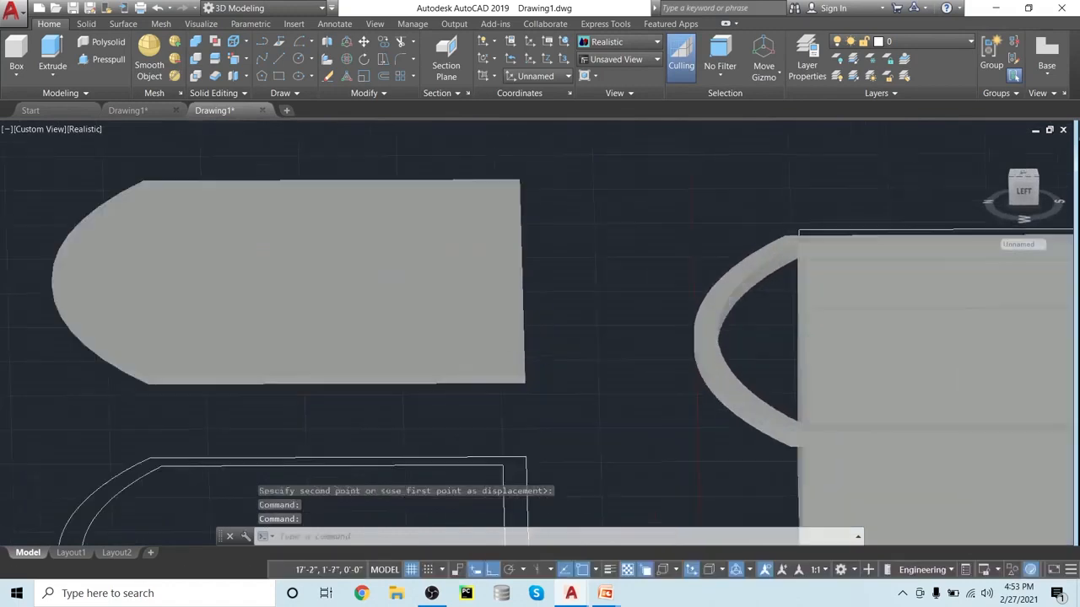
{"action": "type", "text": "m"}
{"action": "key", "text": "Return"}
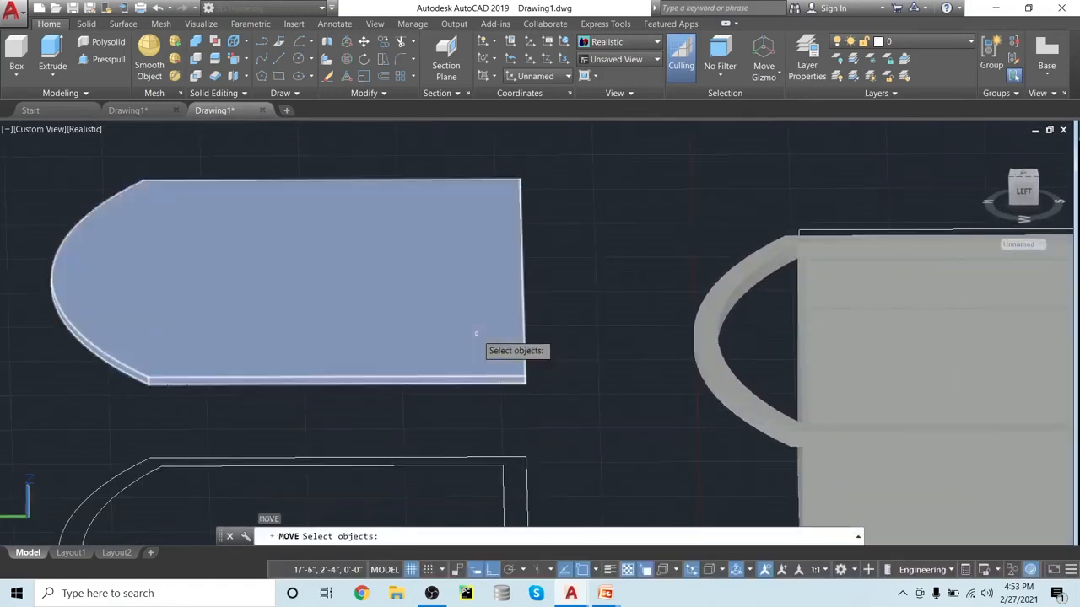
{"action": "left_click", "coordinate": [495, 348]}
{"action": "key", "text": "Return"}
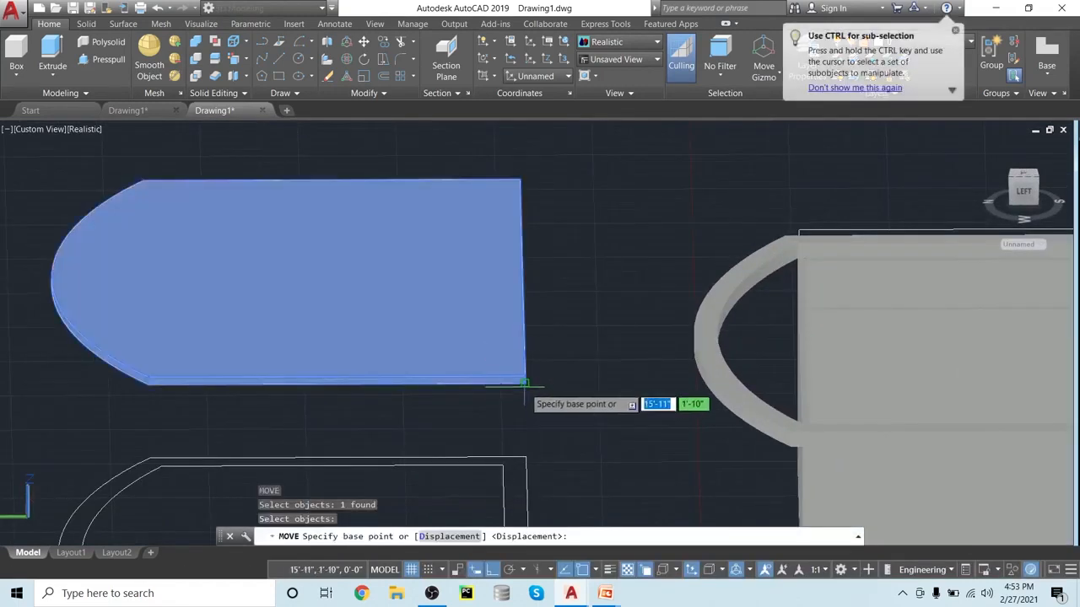
{"action": "left_click", "coordinate": [524, 384]}
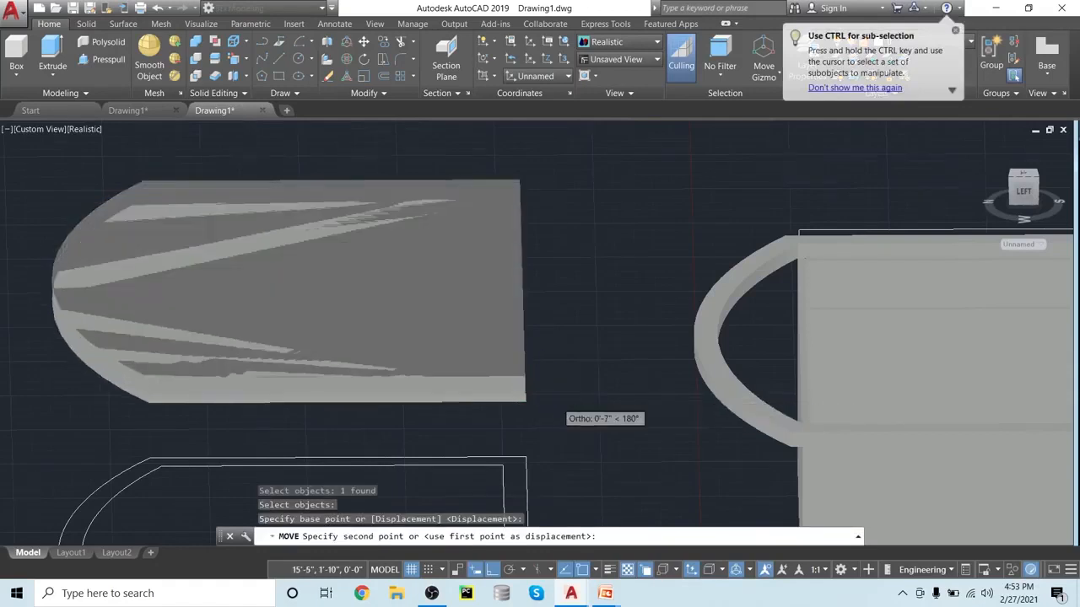
{"action": "scroll", "coordinate": [557, 397], "scroll_direction": "down", "scroll_amount": 3}
{"action": "middle_click_drag", "start_coordinate": [566, 390], "coordinate": [240, 347]}
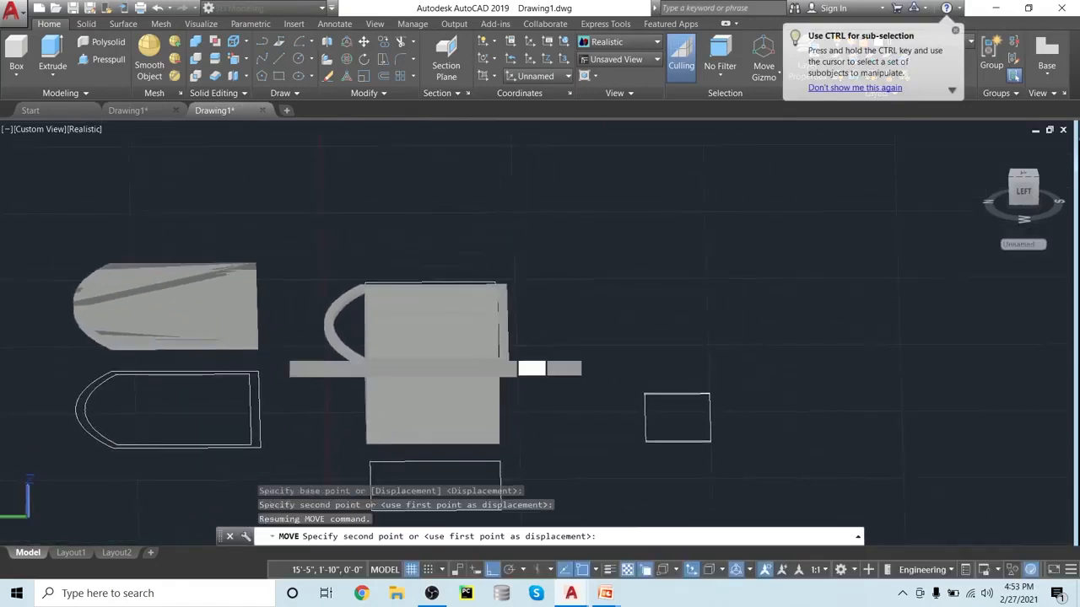
{"action": "scroll", "coordinate": [567, 362], "scroll_direction": "up", "scroll_amount": 3}
{"action": "middle_click_drag", "start_coordinate": [549, 359], "coordinate": [340, 356], "text": "shift"}
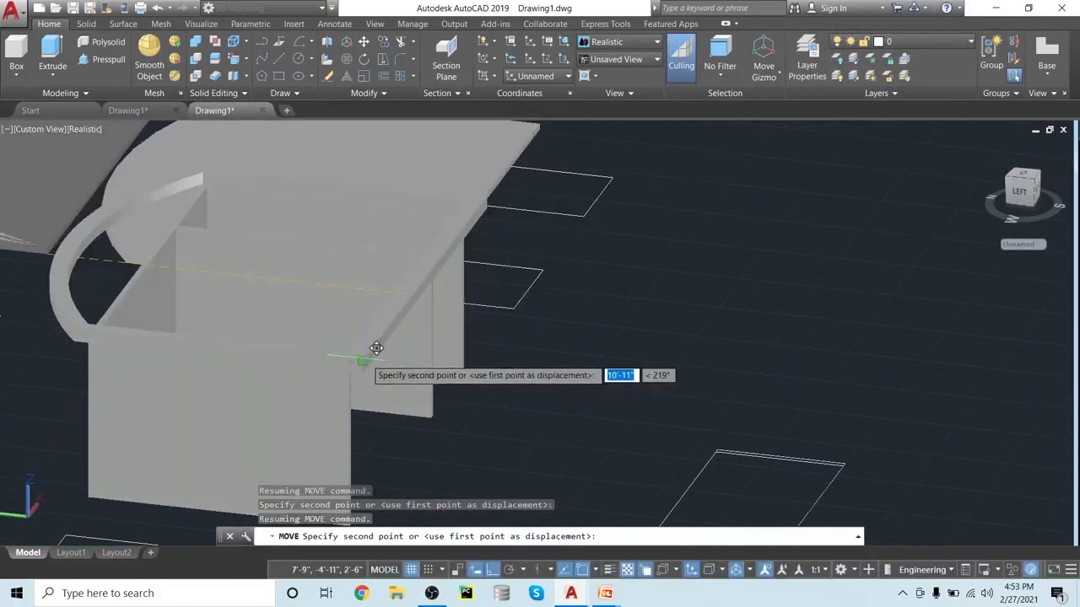
{"action": "scroll", "coordinate": [376, 349], "scroll_direction": "up", "scroll_amount": 3}
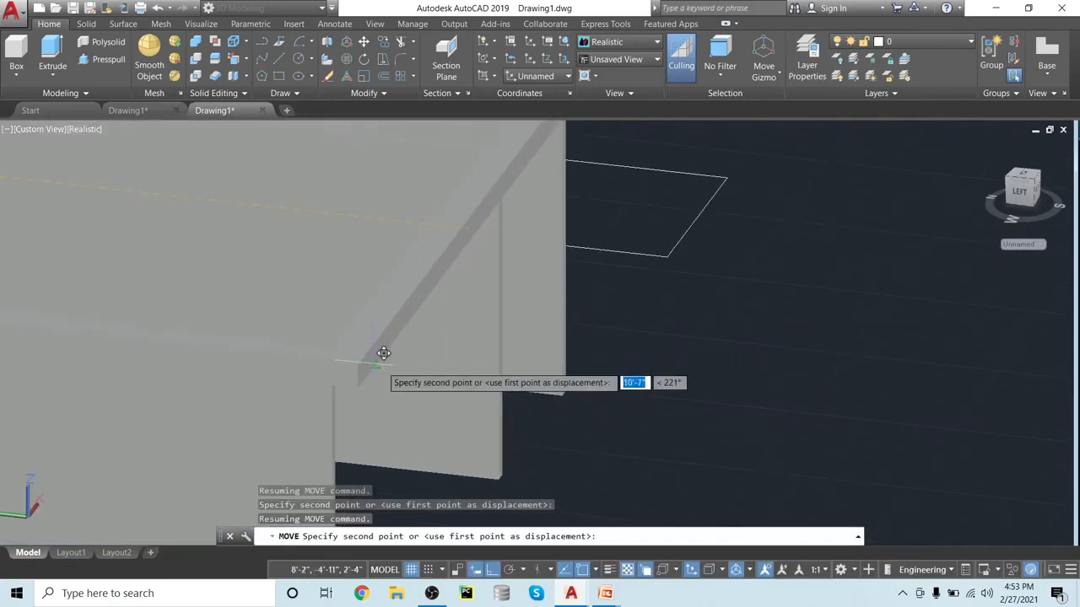
{"action": "left_click", "coordinate": [360, 364]}
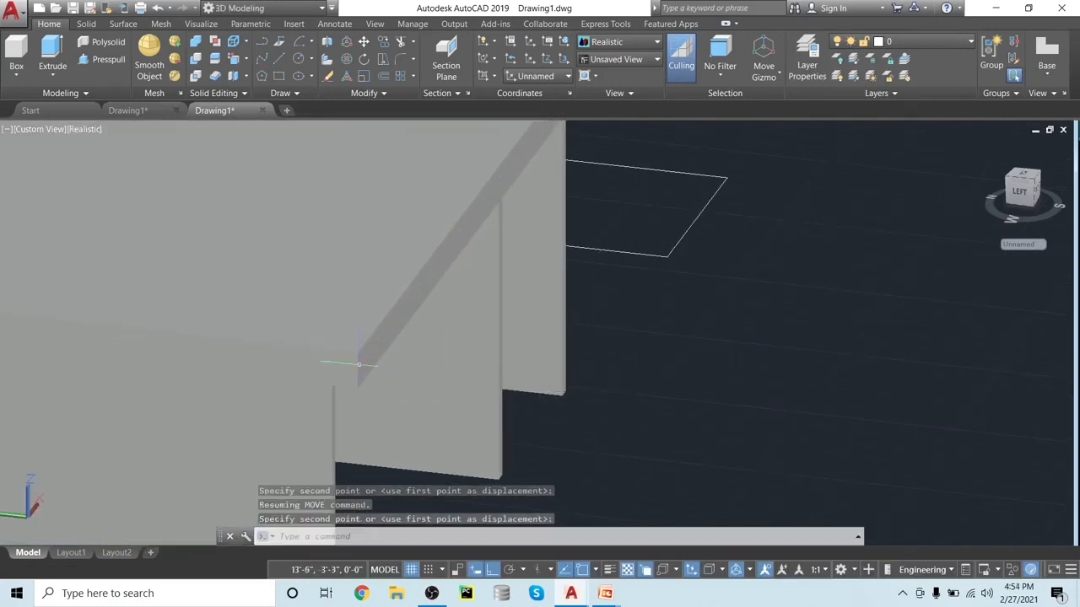
{"action": "scroll", "coordinate": [771, 422], "scroll_direction": "down", "scroll_amount": 6}
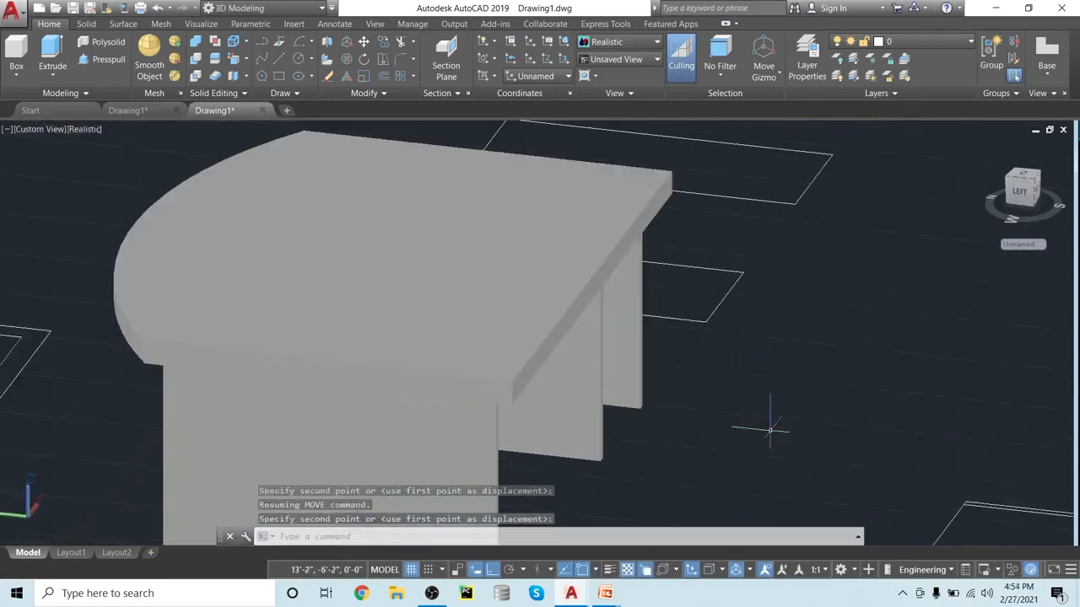
{"action": "key", "text": "Return"}
{"action": "key", "text": "Escape"}
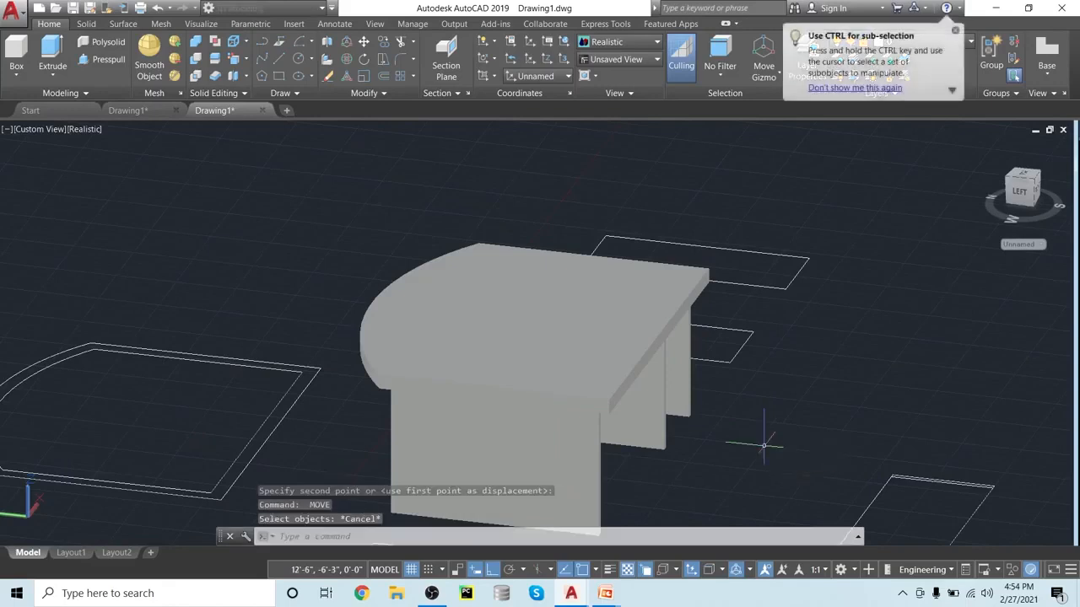
- Union the curved tabletop and the border beneath it into one solid
{"action": "mouse_move", "coordinate": [737, 471]}
{"action": "middle_mouse_down", "text": "shift"}
{"action": "mouse_move", "coordinate": [897, 410]}
{"action": "mouse_move", "coordinate": [733, 477]}
{"action": "mouse_move", "coordinate": [593, 470]}
{"action": "mouse_move", "coordinate": [661, 441]}
{"action": "mouse_move", "coordinate": [838, 444]}
{"action": "mouse_move", "coordinate": [822, 289]}
{"action": "mouse_move", "coordinate": [777, 271]}
{"action": "mouse_move", "coordinate": [730, 381]}
{"action": "mouse_move", "coordinate": [585, 456]}
{"action": "mouse_move", "coordinate": [485, 447]}
{"action": "mouse_move", "coordinate": [315, 366]}
{"action": "mouse_move", "coordinate": [278, 335]}
{"action": "mouse_move", "coordinate": [279, 275]}
{"action": "mouse_move", "coordinate": [344, 307]}
{"action": "mouse_move", "coordinate": [343, 362]}
{"action": "mouse_move", "coordinate": [294, 366]}
{"action": "mouse_move", "coordinate": [425, 472]}
{"action": "mouse_move", "coordinate": [242, 429]}
{"action": "mouse_move", "coordinate": [557, 458]}
{"action": "mouse_move", "coordinate": [807, 444]}
{"action": "mouse_move", "coordinate": [872, 395]}
{"action": "mouse_move", "coordinate": [856, 326]}
{"action": "mouse_move", "coordinate": [793, 282]}
{"action": "mouse_move", "coordinate": [808, 306]}
{"action": "mouse_move", "coordinate": [799, 482]}
{"action": "mouse_move", "coordinate": [768, 492]}
{"action": "mouse_move", "coordinate": [755, 477]}
{"action": "middle_mouse_up", "text": "shift"}
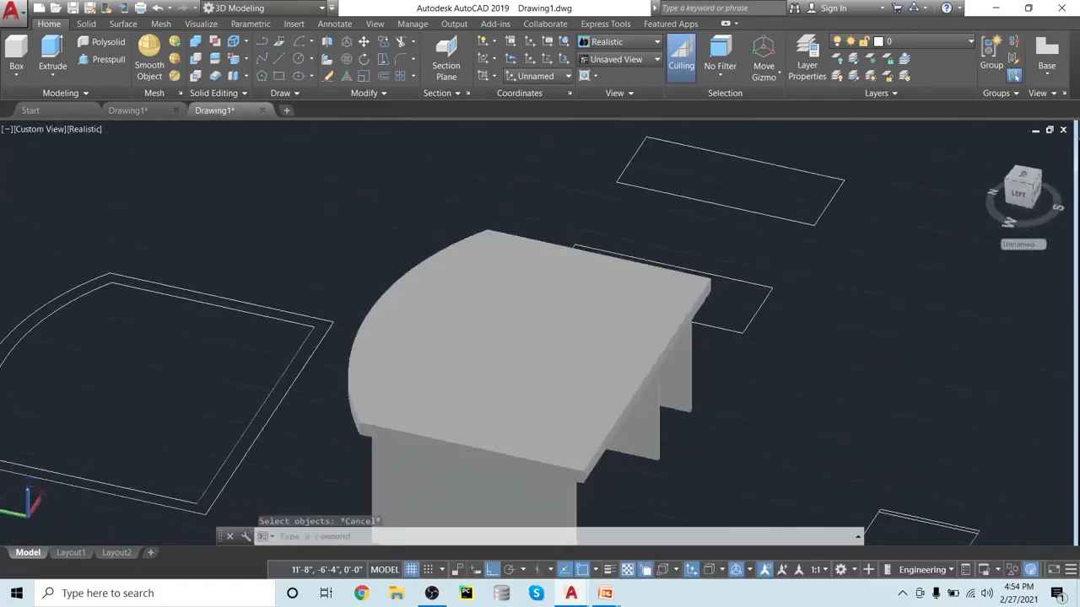
{"action": "scroll", "coordinate": [692, 472], "scroll_direction": "up", "scroll_amount": 2}
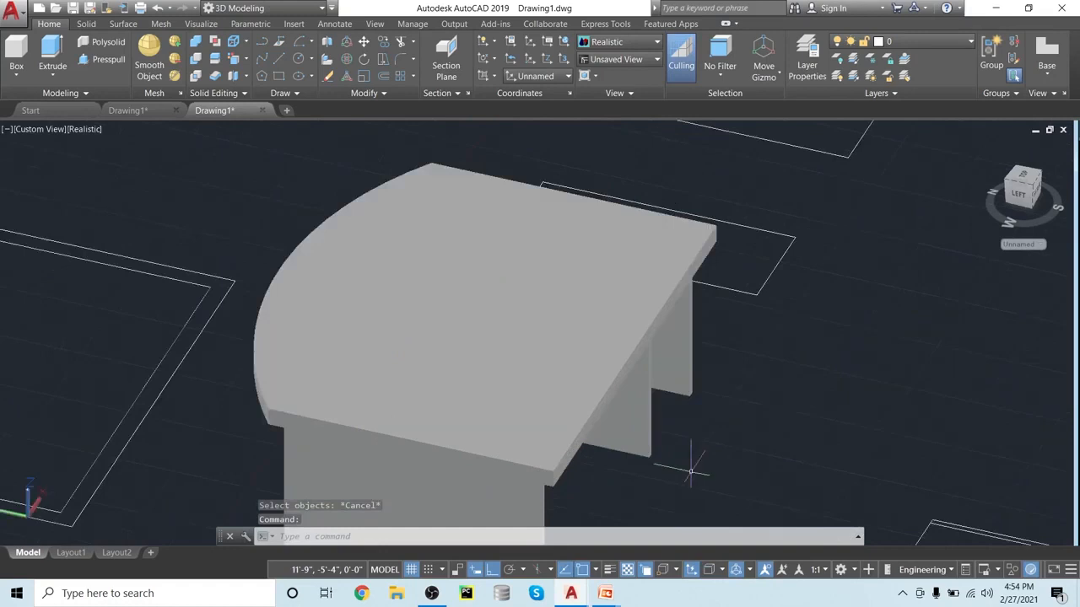
{"action": "middle_click_drag", "start_coordinate": [692, 472], "coordinate": [823, 443], "text": "shift"}
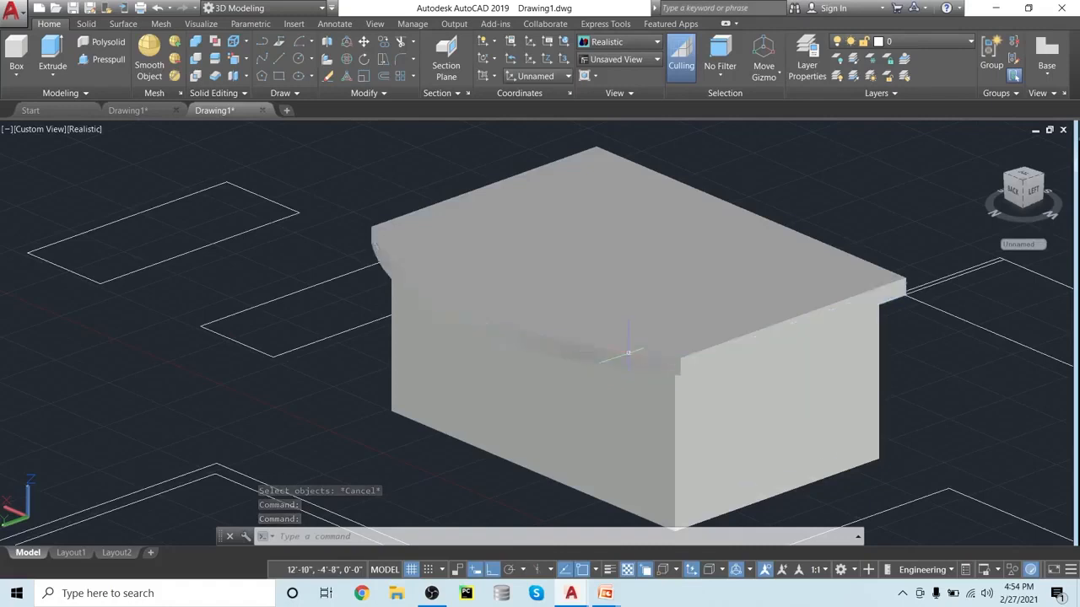
{"action": "scroll", "coordinate": [551, 464], "scroll_direction": "down", "scroll_amount": 4}
{"action": "scroll", "coordinate": [551, 465], "scroll_direction": "up", "scroll_amount": 3}
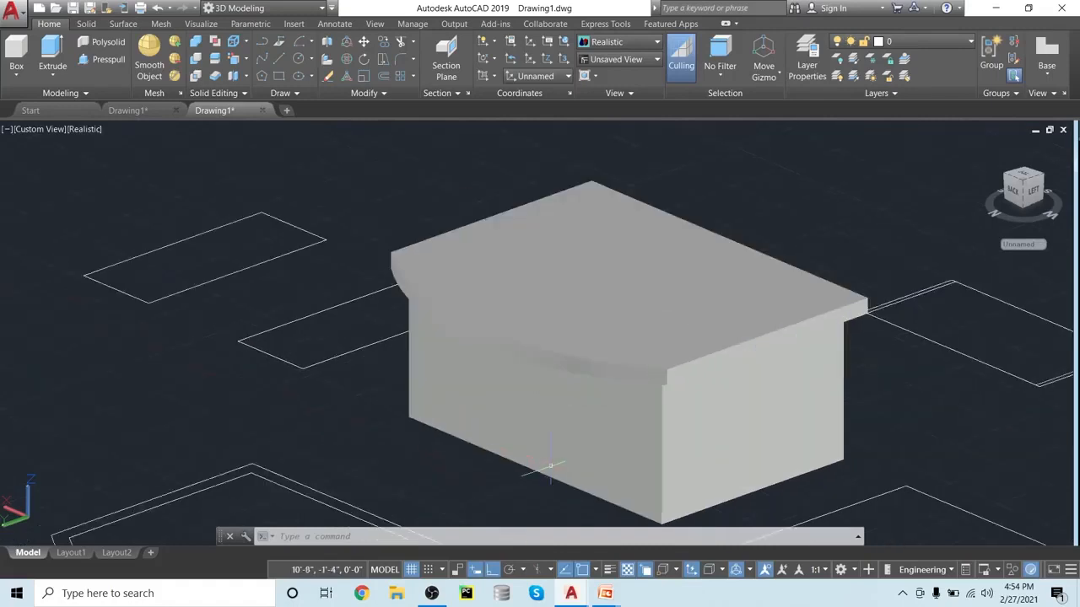
{"action": "left_click", "coordinate": [196, 42]}
{"action": "left_click", "coordinate": [538, 334]}
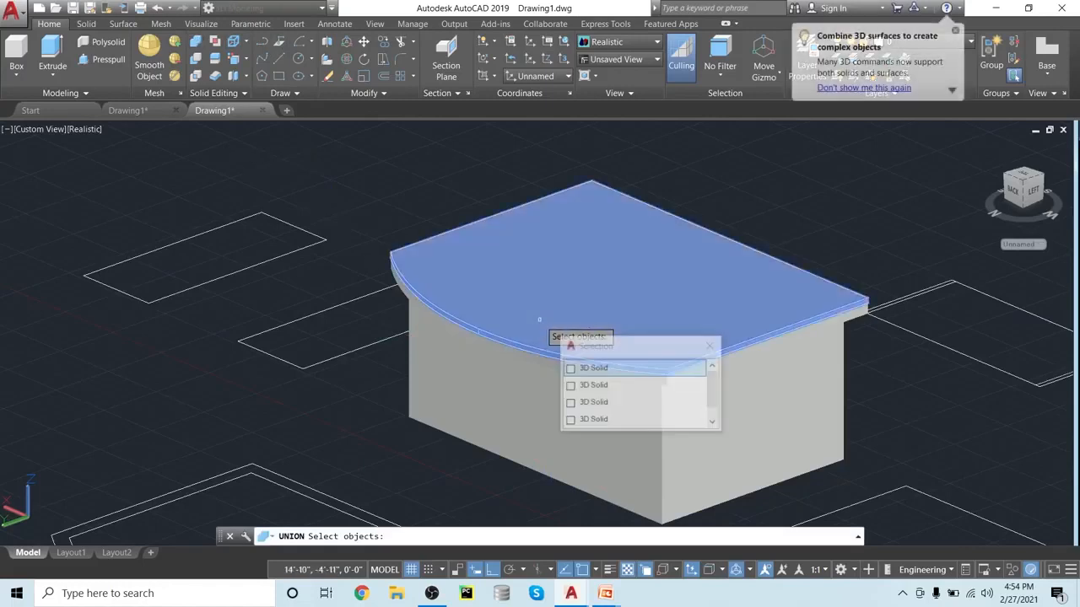
{"action": "left_click", "coordinate": [570, 369]}
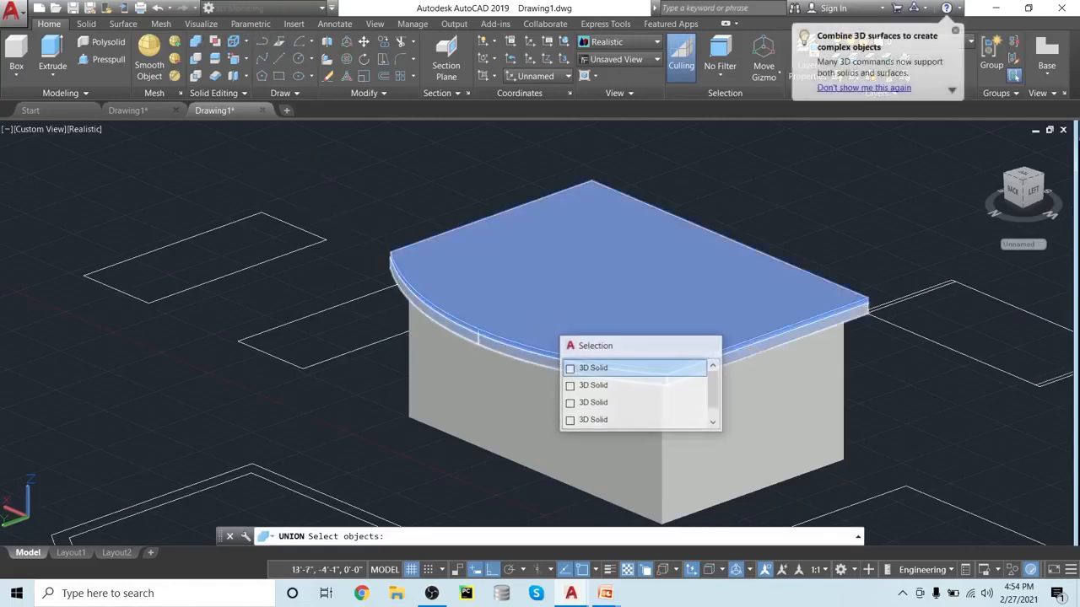
{"action": "left_click", "coordinate": [542, 356]}
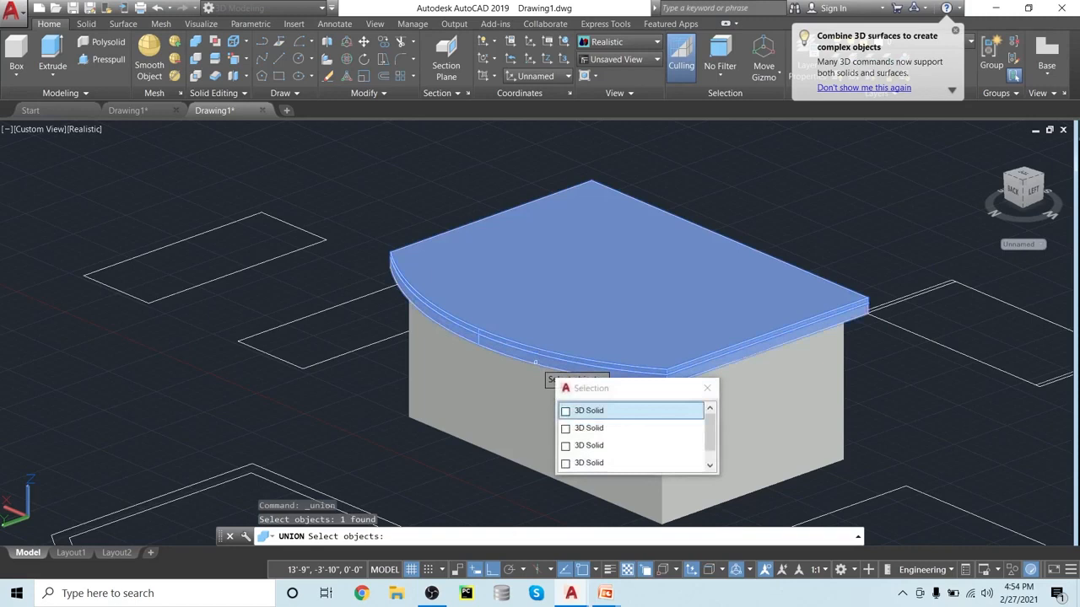
{"action": "left_click", "coordinate": [566, 412]}
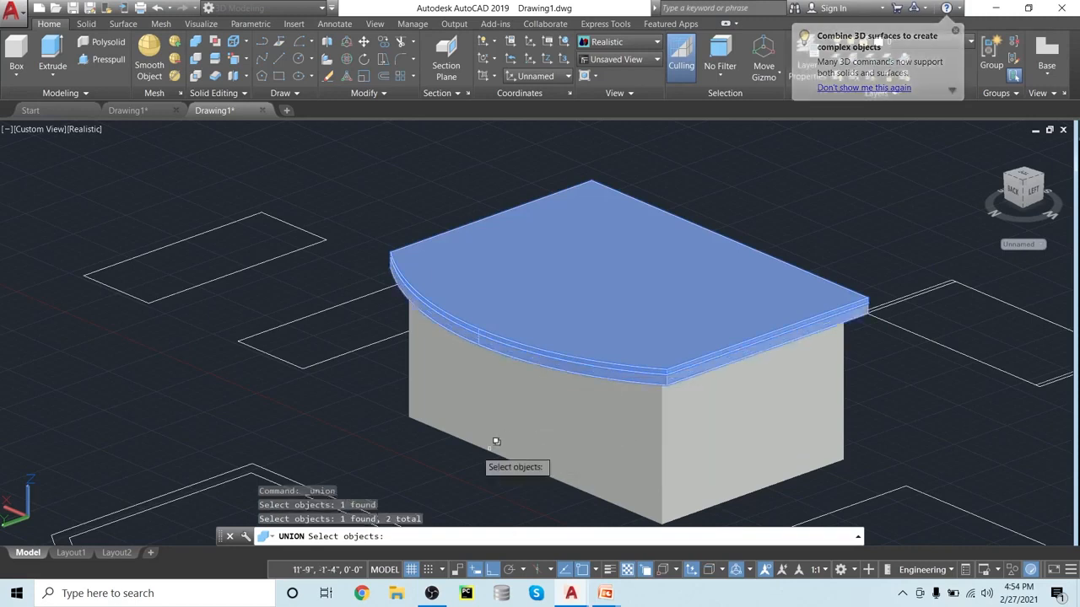
{"action": "key", "text": "Return"}
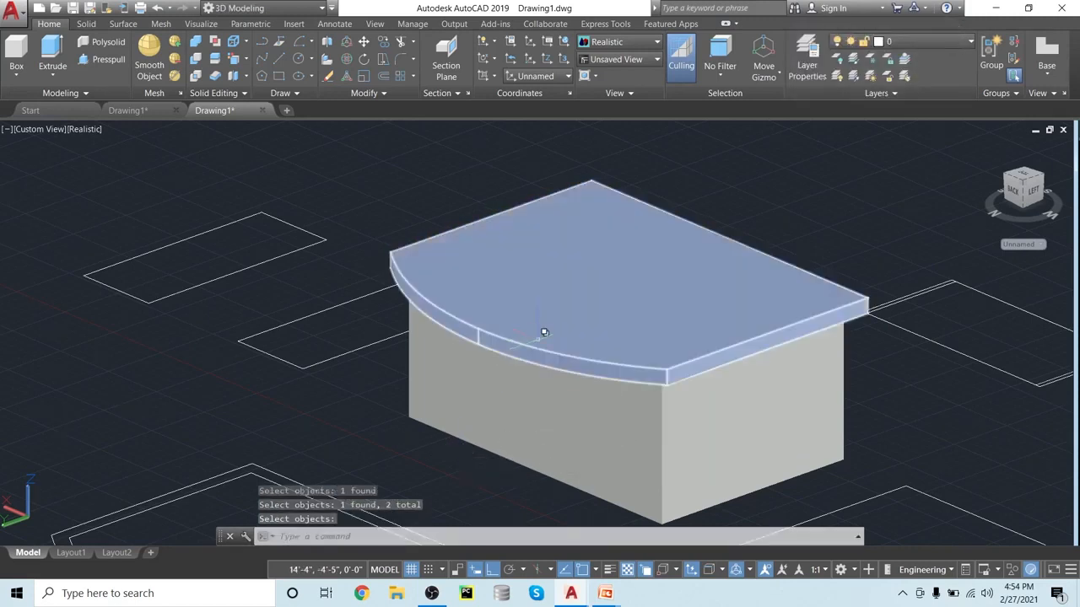
{"action": "scroll", "coordinate": [944, 383], "scroll_direction": "down", "scroll_amount": 4}
{"action": "scroll", "coordinate": [944, 383], "scroll_direction": "up", "scroll_amount": 3}
{"action": "mouse_move", "coordinate": [944, 384]}
{"action": "middle_mouse_down", "text": "shift"}
{"action": "mouse_move", "coordinate": [810, 397]}
{"action": "mouse_move", "coordinate": [599, 386]}
{"action": "mouse_move", "coordinate": [657, 342]}
{"action": "mouse_move", "coordinate": [703, 344]}
{"action": "mouse_move", "coordinate": [706, 379]}
{"action": "middle_mouse_up", "text": "shift"}
{"action": "scroll", "coordinate": [706, 380], "scroll_direction": "up", "scroll_amount": 2}
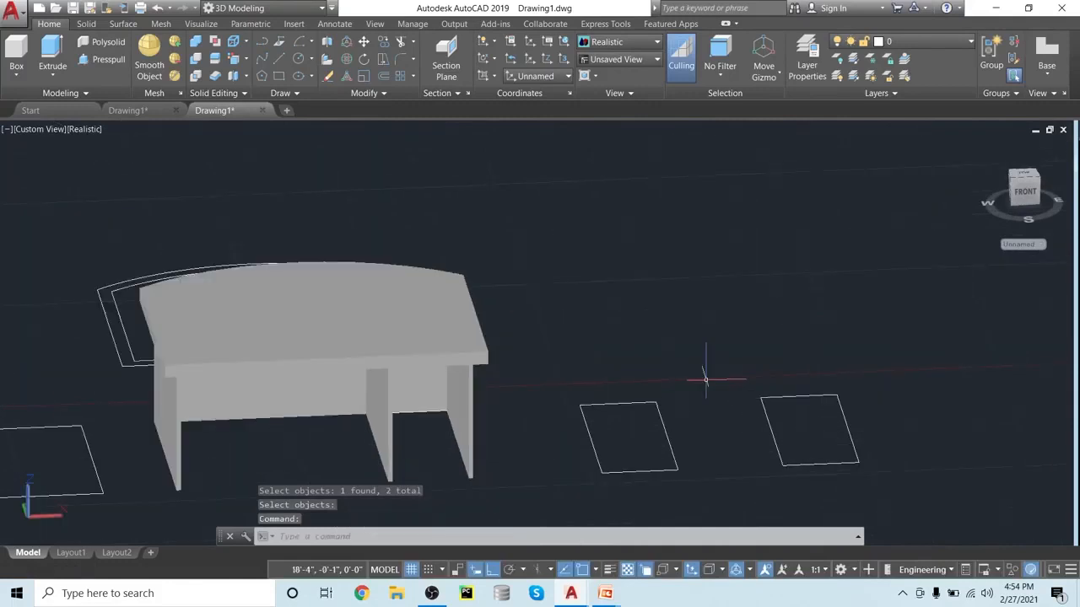
- Examine the assembled desk and the narrow compartment between its middle and end side panels from the front and from underneath
{"action": "scroll", "coordinate": [705, 380], "scroll_direction": "down", "scroll_amount": 3}
{"action": "scroll", "coordinate": [705, 379], "scroll_direction": "up", "scroll_amount": 2}
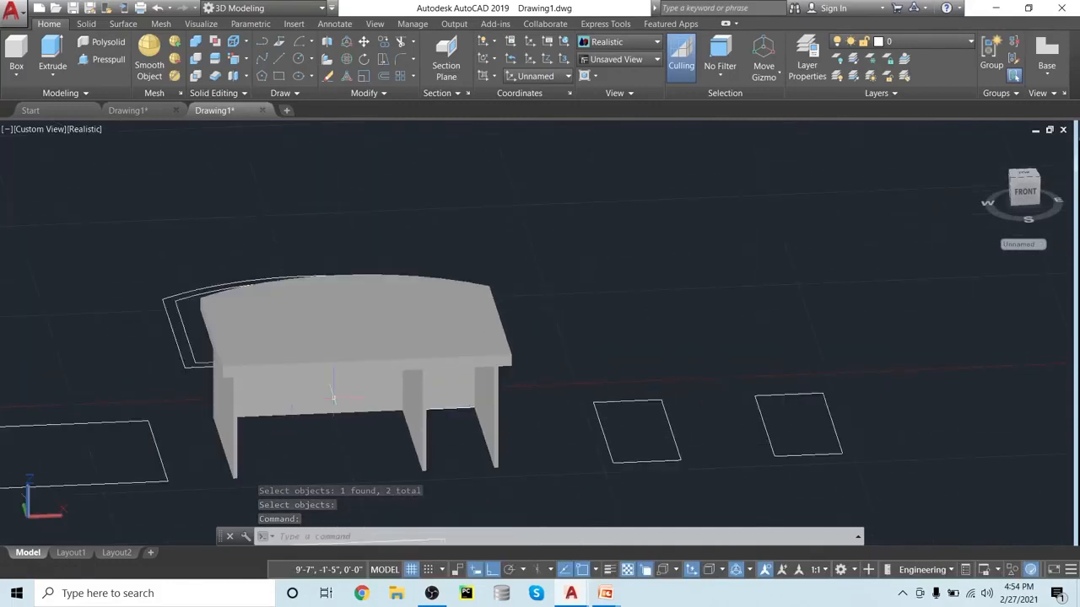
{"action": "scroll", "coordinate": [444, 443], "scroll_direction": "down", "scroll_amount": 2}
{"action": "middle_click_drag", "start_coordinate": [444, 463], "coordinate": [521, 427]}
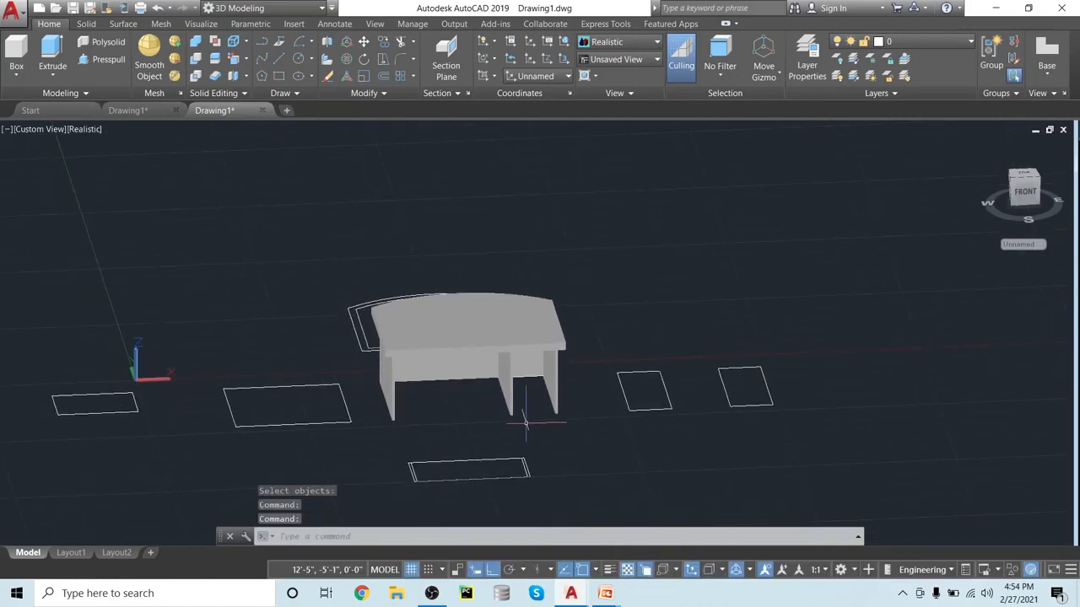
{"action": "scroll", "coordinate": [524, 426], "scroll_direction": "up", "scroll_amount": 2}
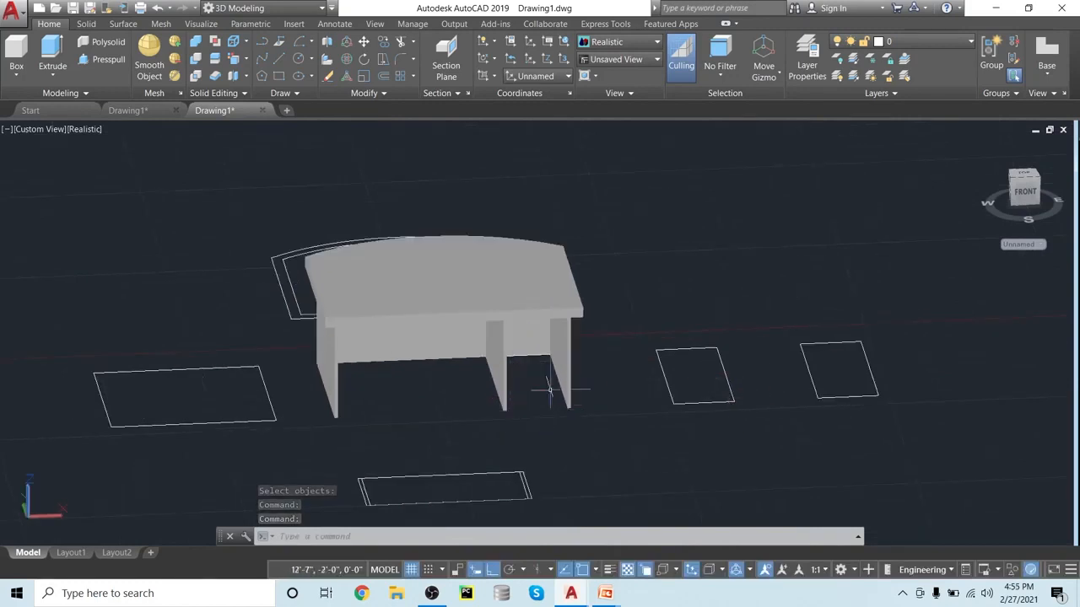
{"action": "scroll", "coordinate": [602, 405], "scroll_direction": "up", "scroll_amount": 2}
{"action": "scroll", "coordinate": [602, 405], "scroll_direction": "up", "scroll_amount": 2}
{"action": "middle_click_drag", "start_coordinate": [617, 404], "coordinate": [677, 390]}
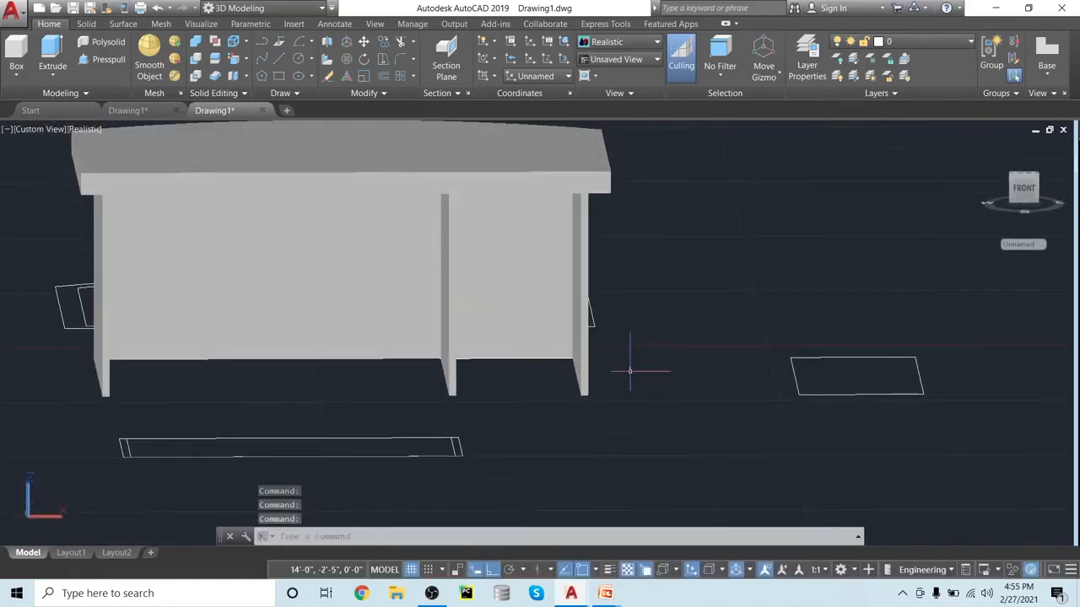
{"action": "mouse_move", "coordinate": [661, 362]}
{"action": "middle_mouse_down", "text": "shift"}
{"action": "mouse_move", "coordinate": [680, 287]}
{"action": "mouse_move", "coordinate": [675, 342]}
{"action": "mouse_move", "coordinate": [735, 332]}
{"action": "mouse_move", "coordinate": [680, 357]}
{"action": "mouse_move", "coordinate": [672, 376]}
{"action": "middle_mouse_up", "text": "shift"}
{"action": "scroll", "coordinate": [672, 376], "scroll_direction": "up", "scroll_amount": 2}
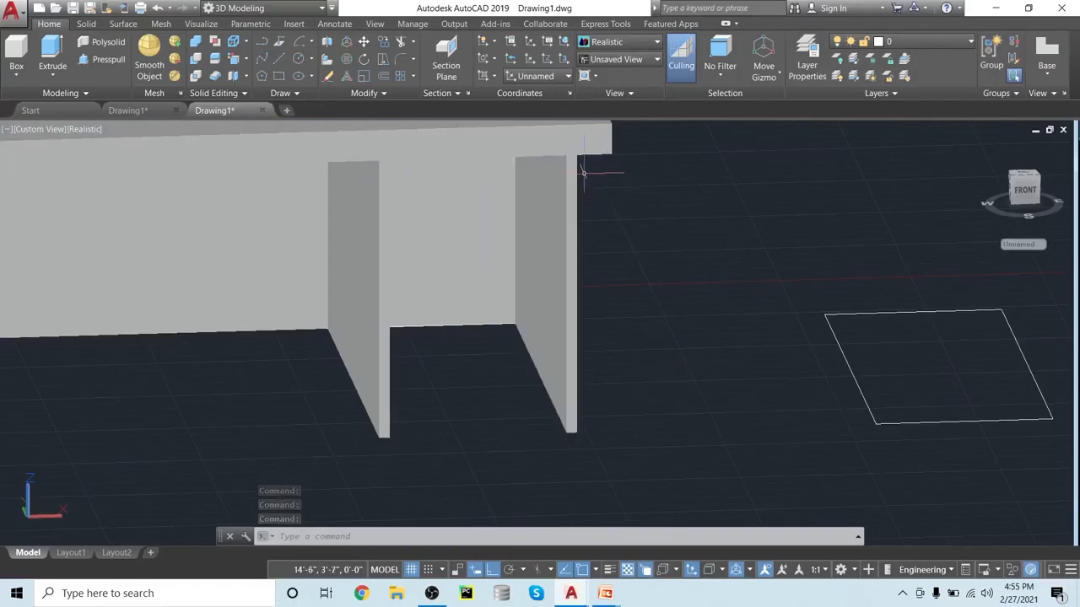
{"action": "middle_click_drag", "start_coordinate": [642, 255], "coordinate": [580, 197], "text": "shift"}
{"action": "left_click_drag", "start_coordinate": [617, 145], "coordinate": [485, 140]}
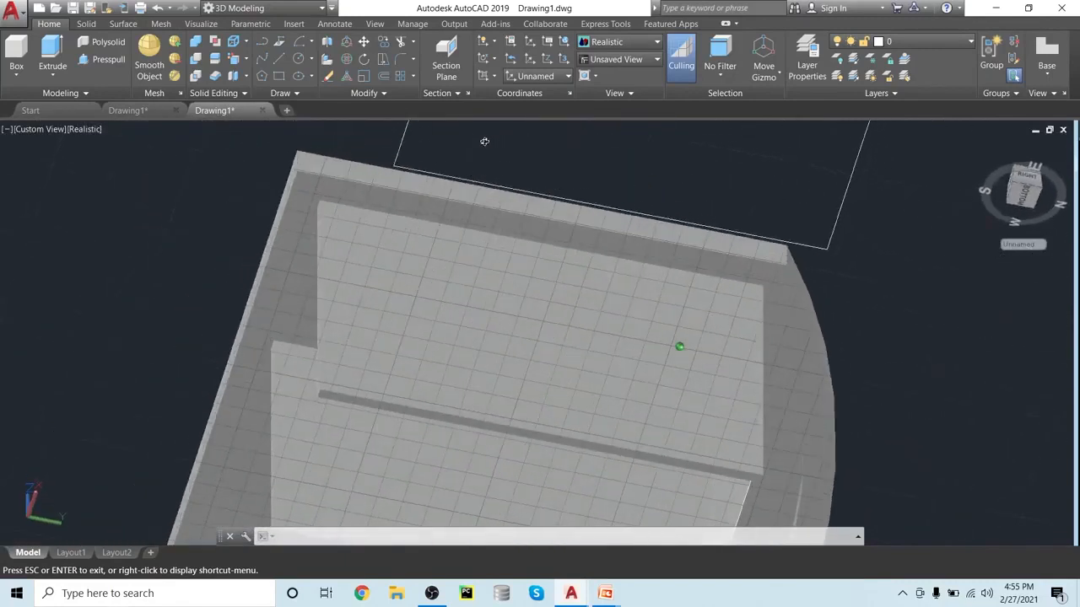
{"action": "left_click_drag", "start_coordinate": [484, 141], "coordinate": [638, 261]}
{"action": "key", "text": "Escape"}
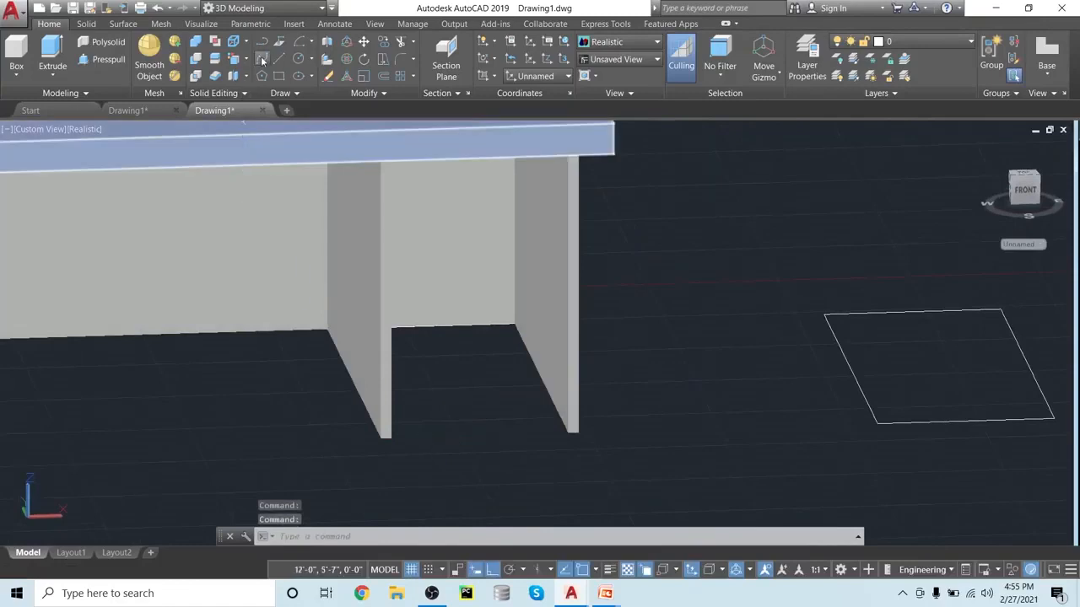
- Draw a closed 3D polyline rectangle 3" high across the front floor-level gap between the middle panel and the nearer end panel
{"action": "left_click", "coordinate": [297, 41]}
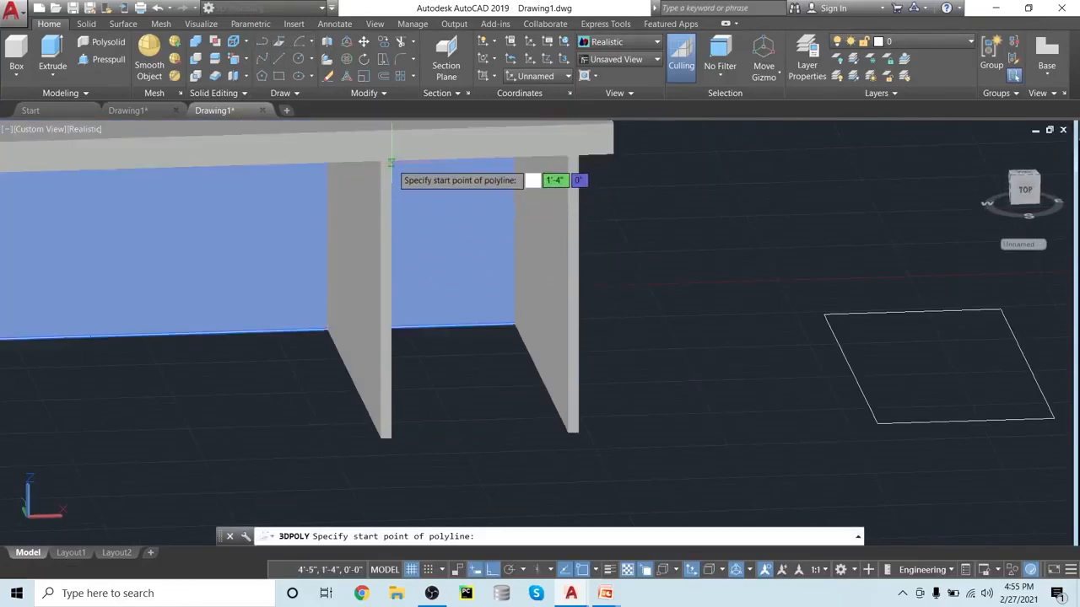
{"action": "left_click", "coordinate": [390, 439]}
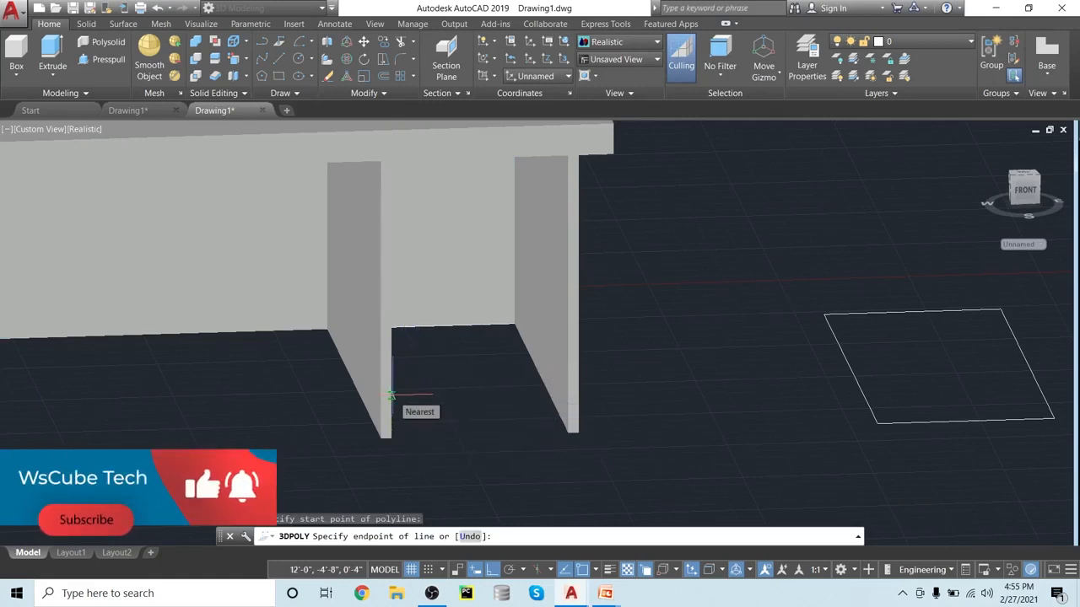
{"action": "type", "text": "3"}
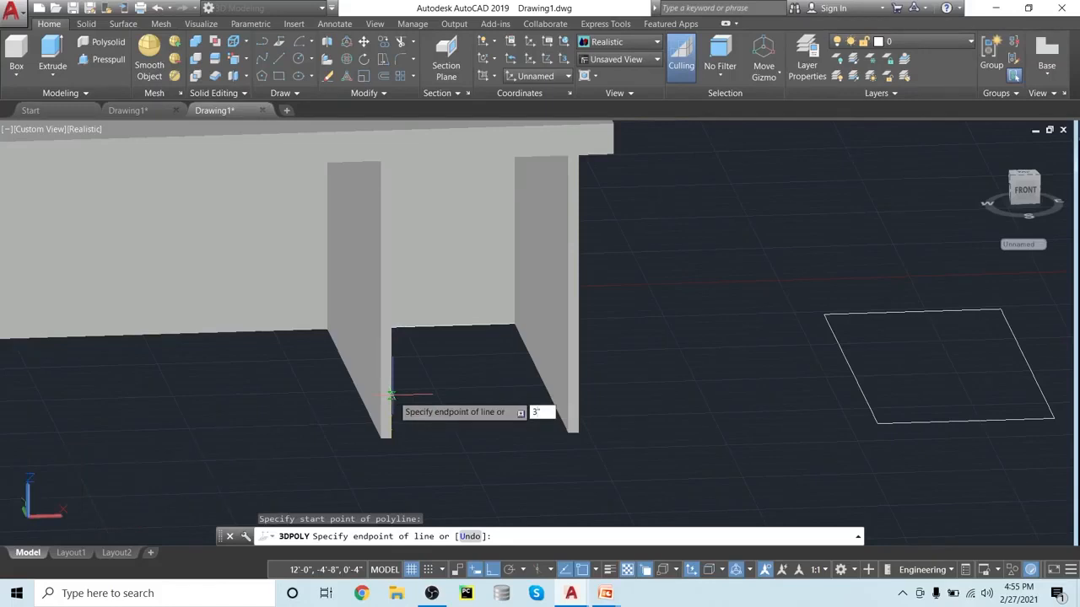
{"action": "key", "text": "Return"}
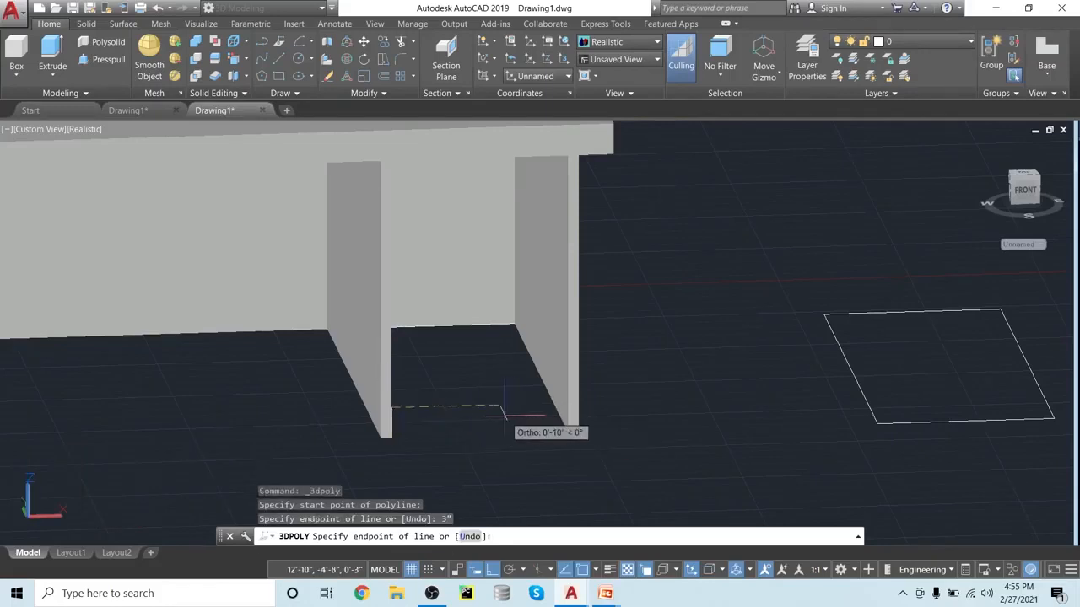
{"action": "left_click", "coordinate": [576, 403]}
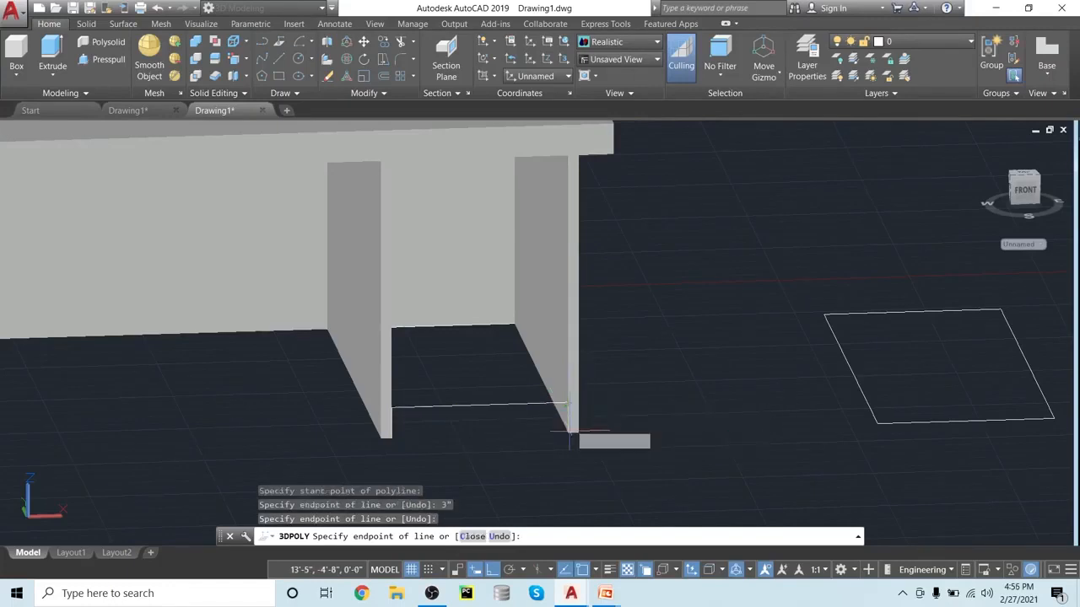
{"action": "left_click", "coordinate": [390, 438]}
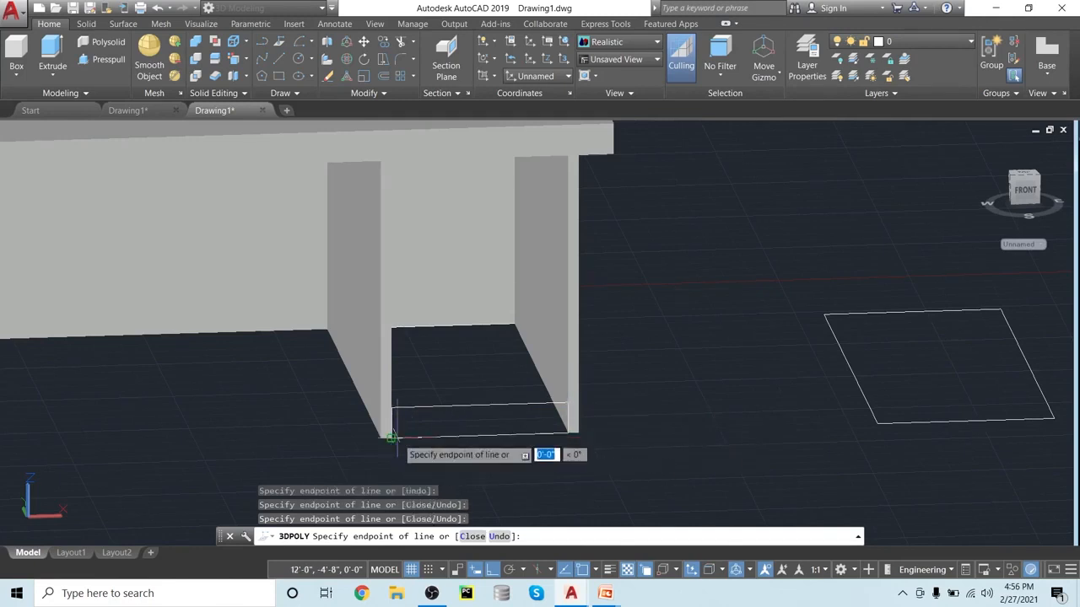
{"action": "key", "text": "Return"}
- Extrude the 3" high rectangle at the front of the narrow compartment 1" inward into a solid base strip
{"action": "scroll", "coordinate": [498, 476], "scroll_direction": "up", "scroll_amount": 3}
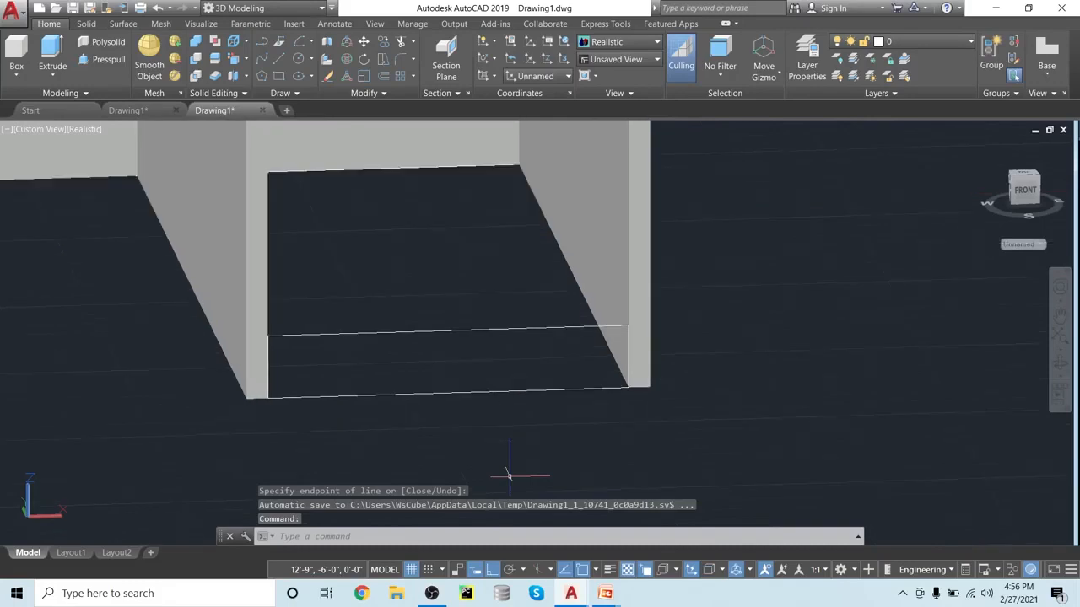
{"action": "middle_click_drag", "start_coordinate": [509, 475], "coordinate": [562, 496]}
{"action": "scroll", "coordinate": [564, 498], "scroll_direction": "down", "scroll_amount": 2}
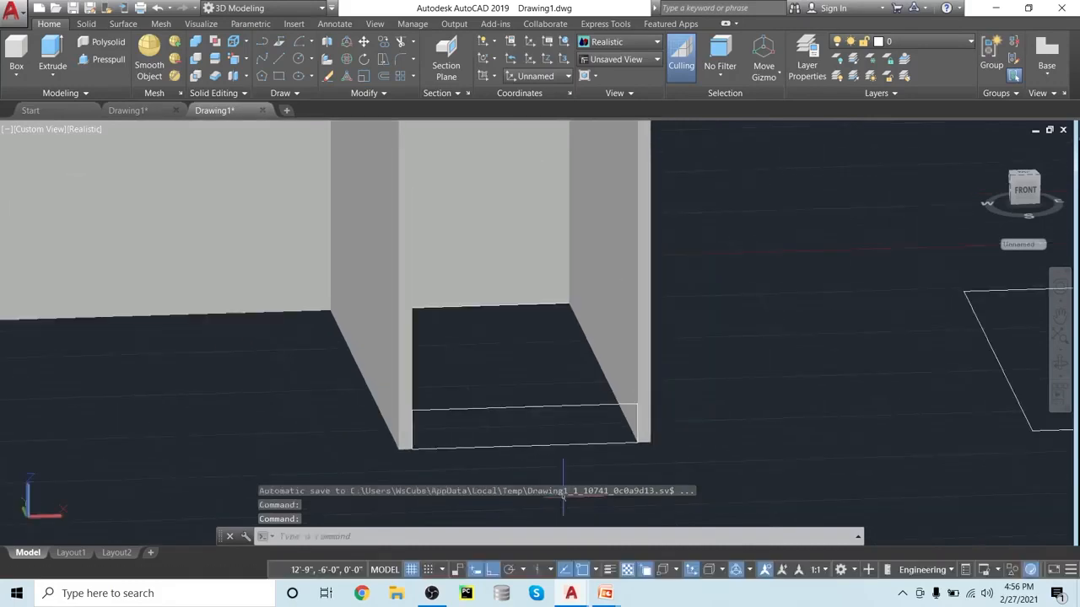
{"action": "left_click", "coordinate": [52, 56]}
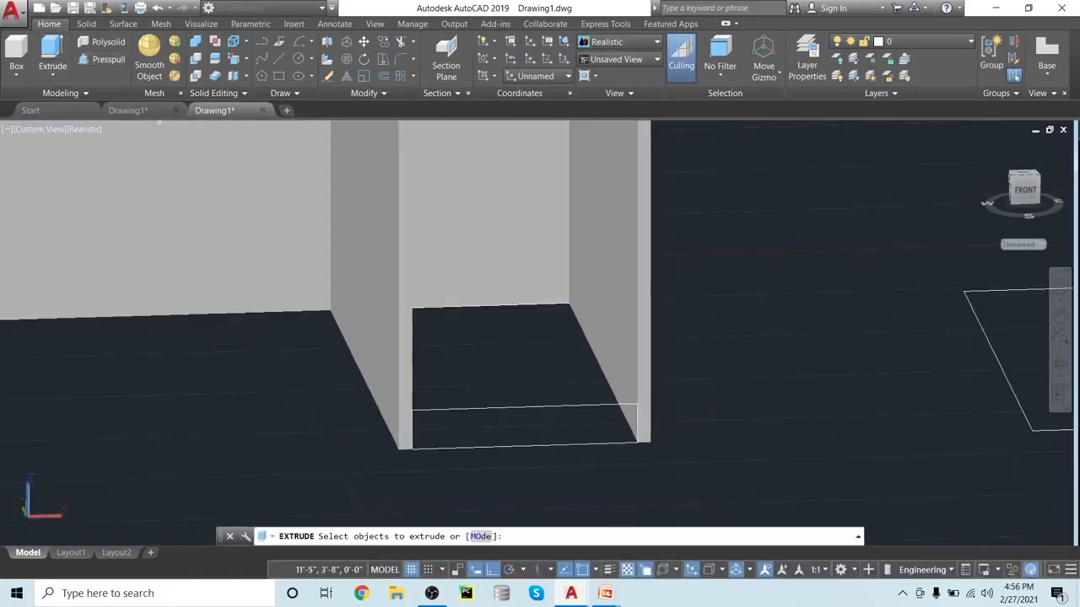
{"action": "left_click", "coordinate": [496, 410]}
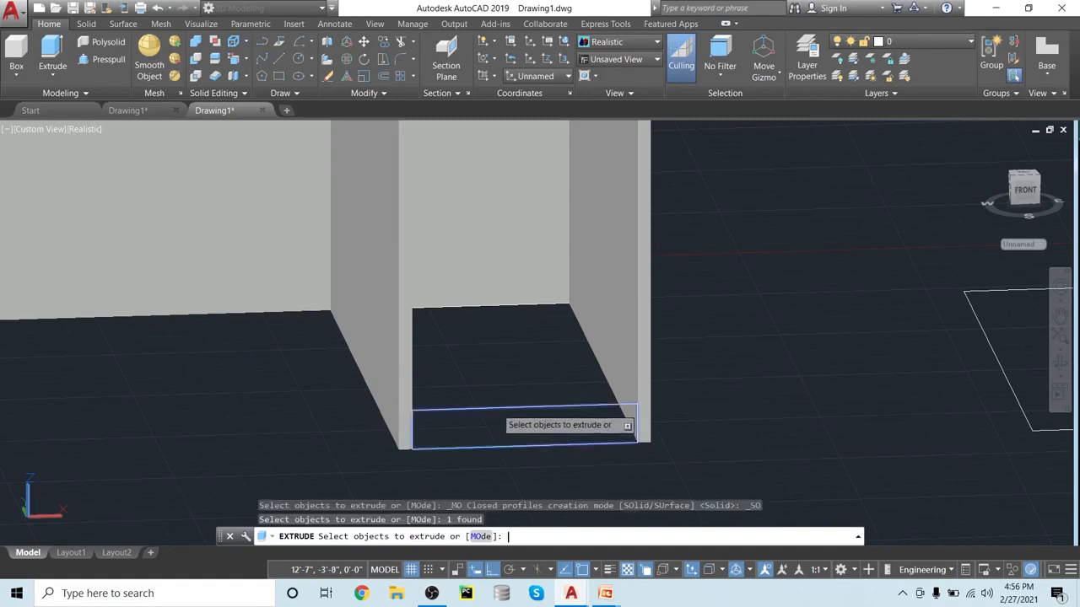
{"action": "key", "text": "Return"}
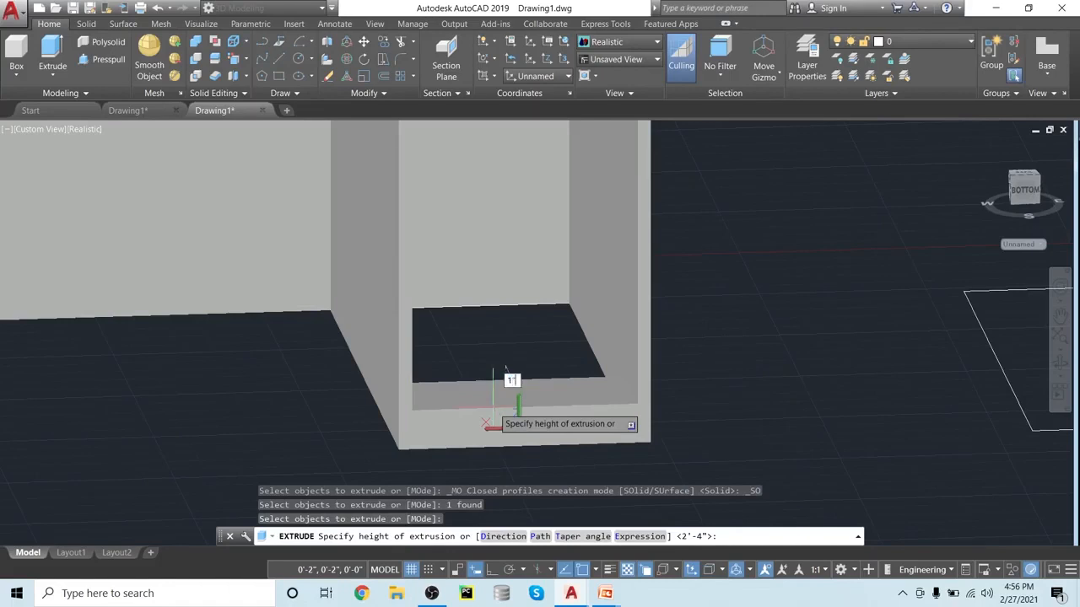
{"action": "left_click", "coordinate": [493, 418]}
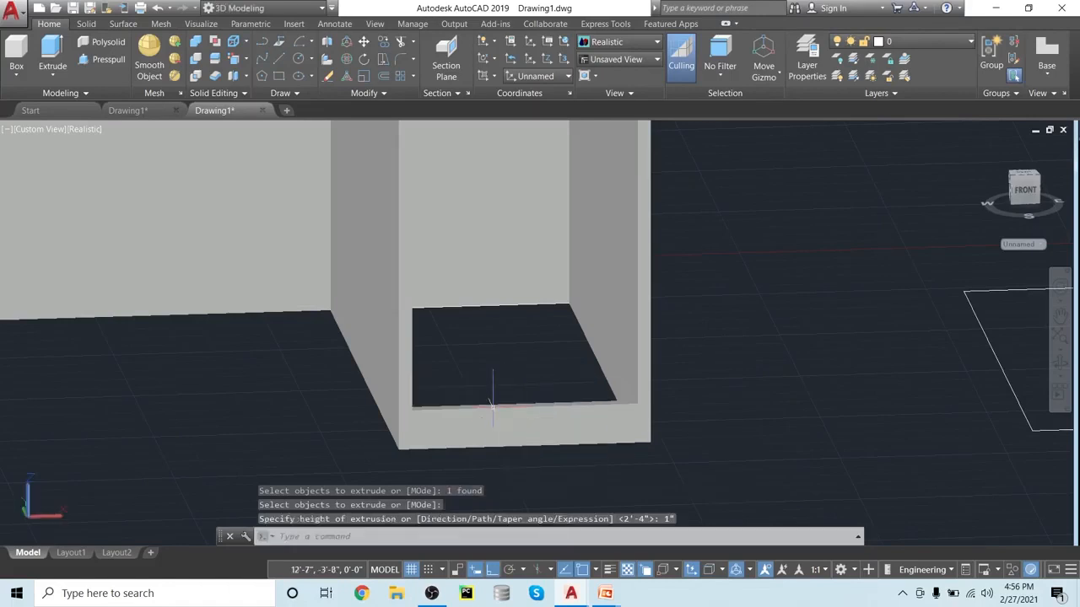
- Draw a closed 3D polyline rectangle 3" high across the front floor-level gap of the wide compartment, from end panel to middle panel
{"action": "scroll", "coordinate": [493, 414], "scroll_direction": "down", "scroll_amount": 2}
{"action": "middle_click_drag", "start_coordinate": [369, 451], "coordinate": [515, 442]}
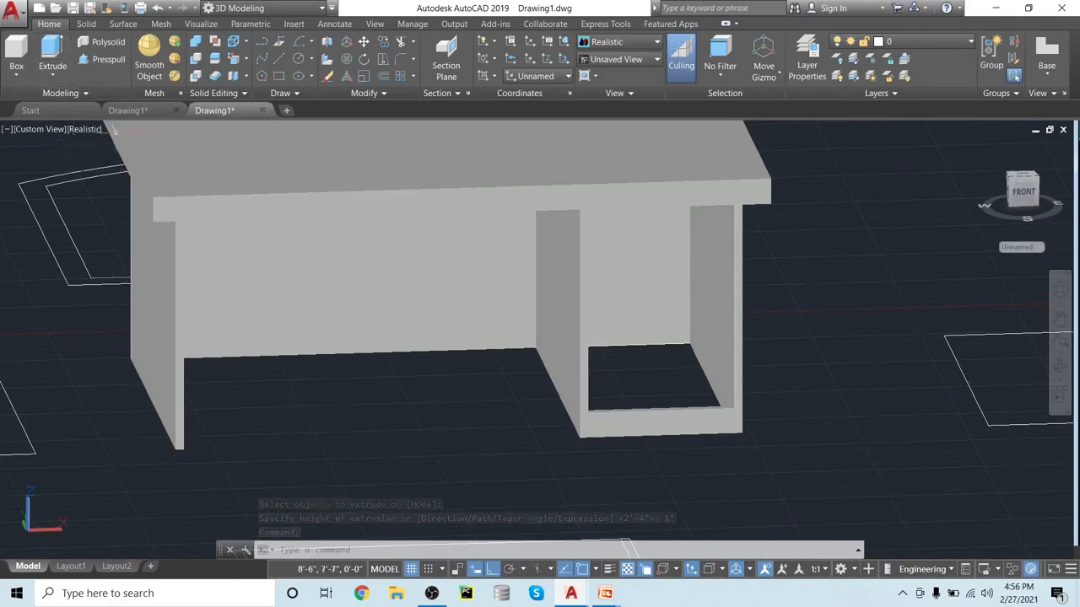
{"action": "left_click", "coordinate": [263, 59]}
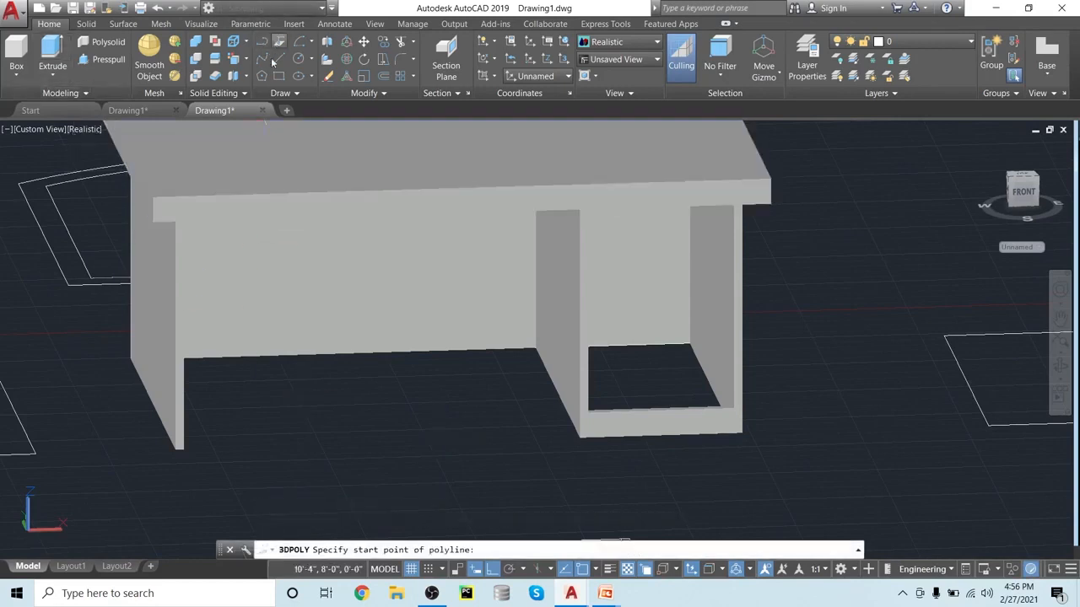
{"action": "left_click", "coordinate": [178, 448]}
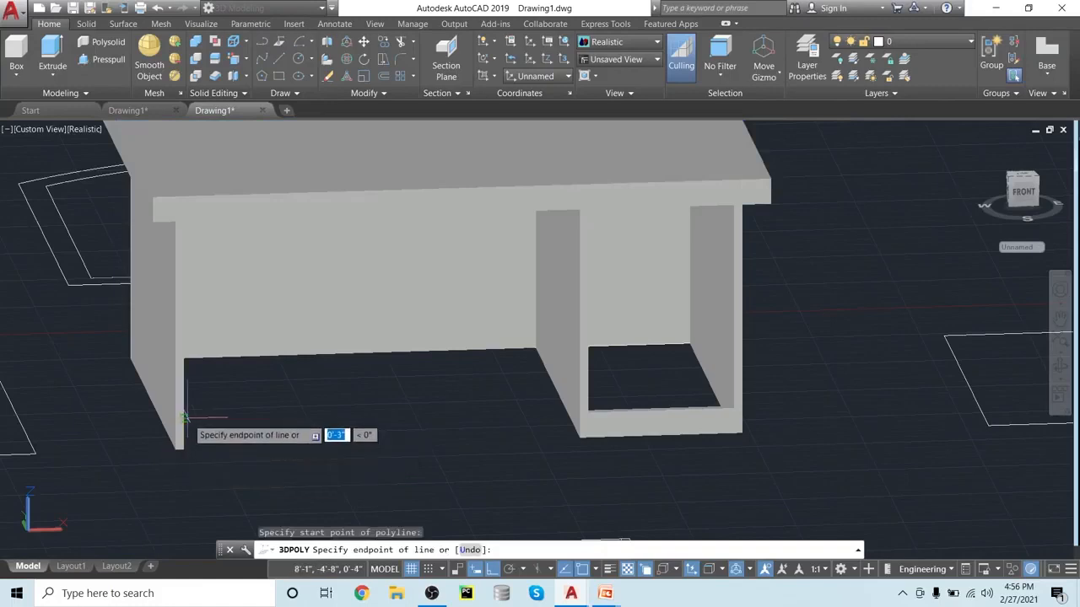
{"action": "type", "text": "3"}
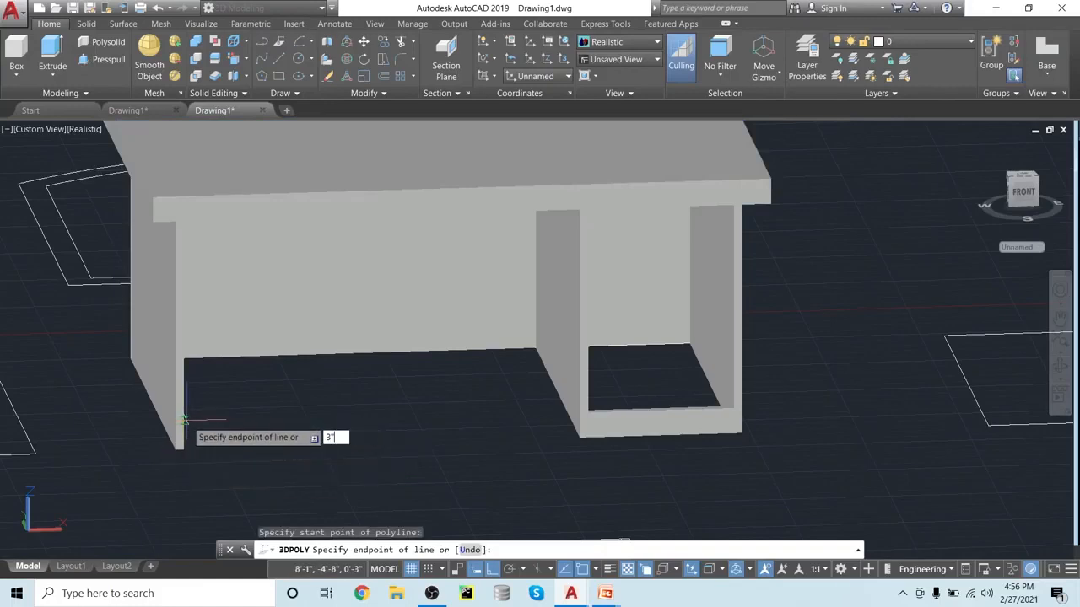
{"action": "type", "text": "\""}
{"action": "key", "text": "Return"}
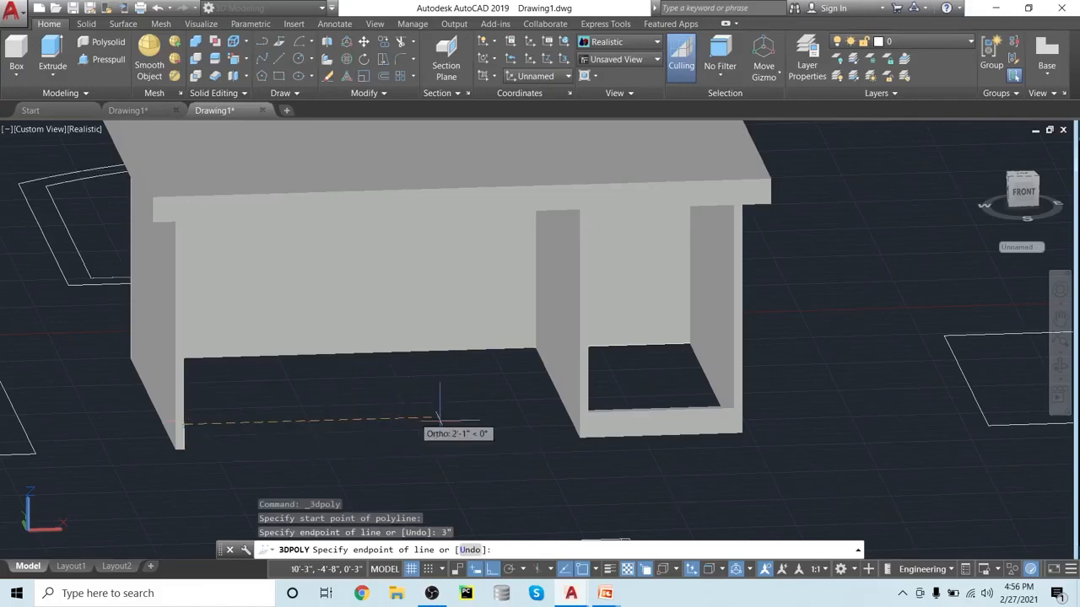
{"action": "left_click", "coordinate": [577, 411]}
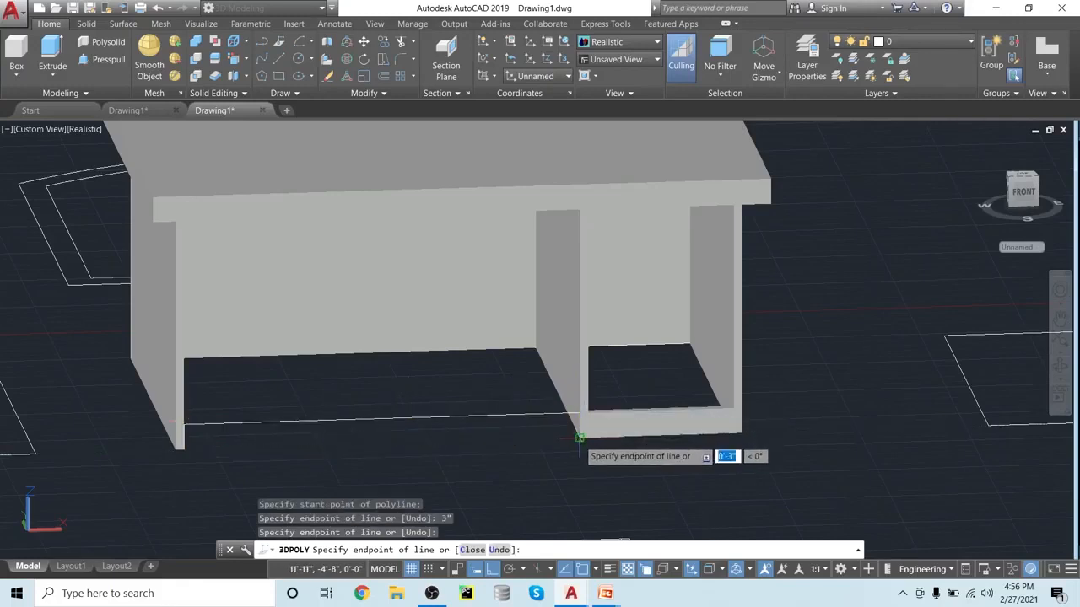
{"action": "left_click", "coordinate": [582, 438]}
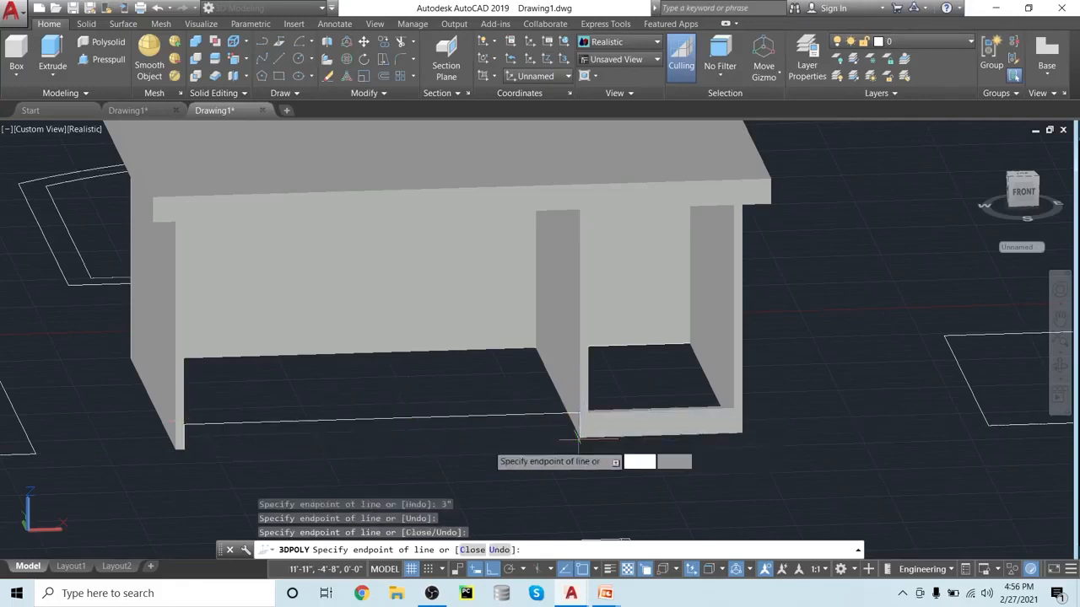
{"action": "left_click", "coordinate": [191, 455]}
{"action": "type", "text": "c"}
{"action": "key", "text": "Return"}
- Extrude the 3" high rectangle at the front of the wide compartment 1" inward into a solid base strip
{"action": "scroll", "coordinate": [190, 455], "scroll_direction": "up", "scroll_amount": 2}
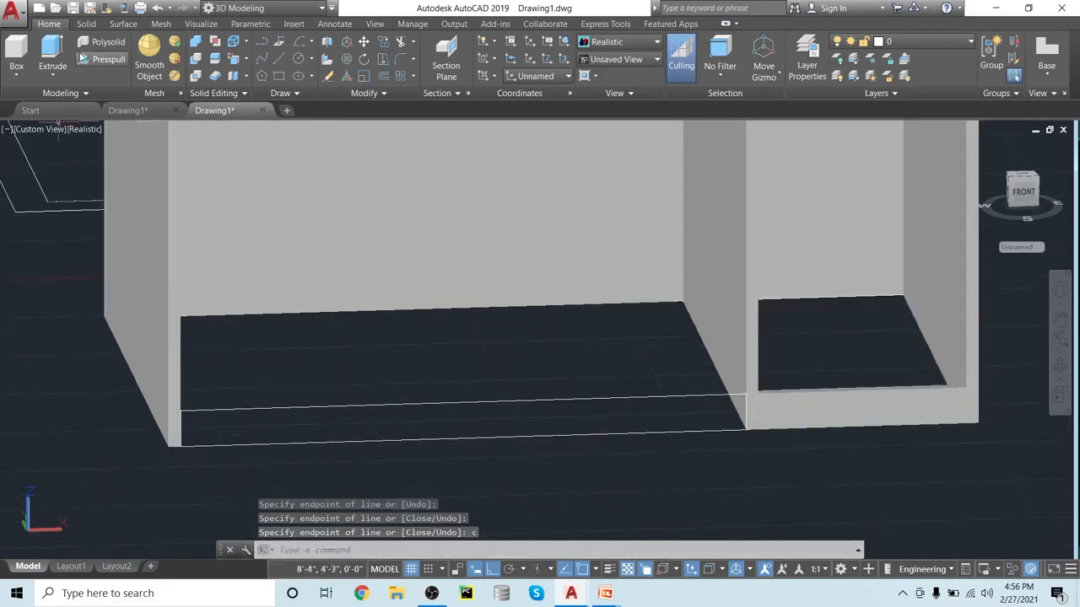
{"action": "left_click", "coordinate": [52, 52]}
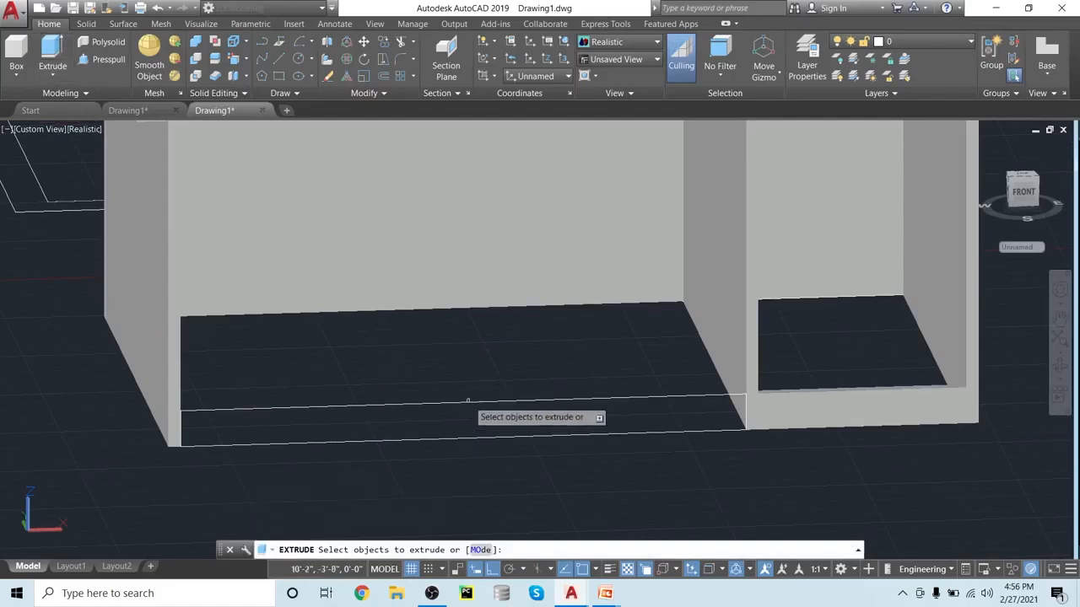
{"action": "left_click", "coordinate": [468, 402]}
{"action": "key", "text": "Return"}
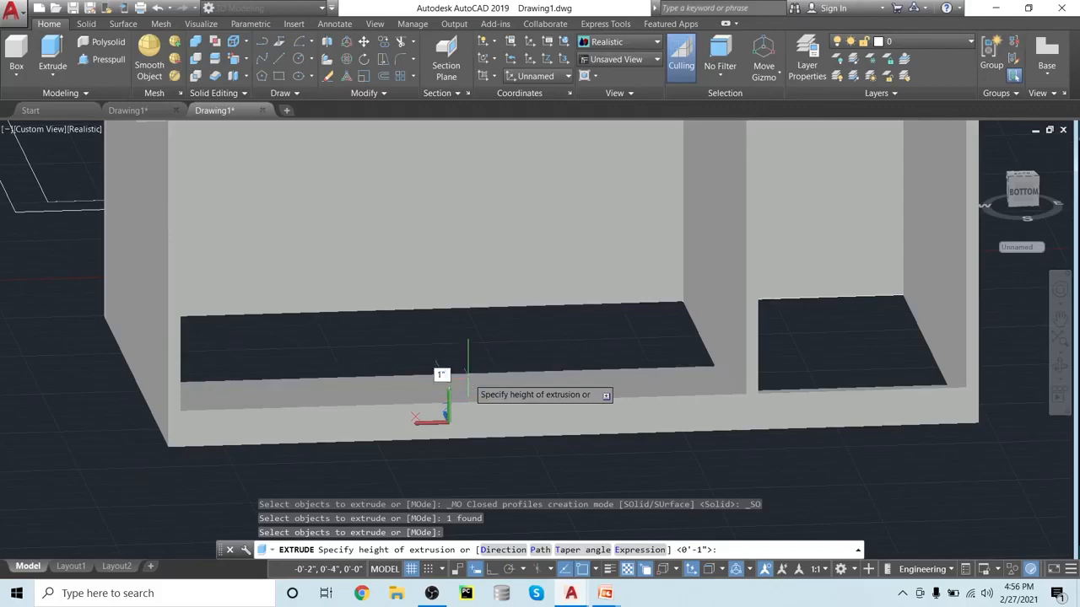
{"action": "left_click", "coordinate": [468, 376]}
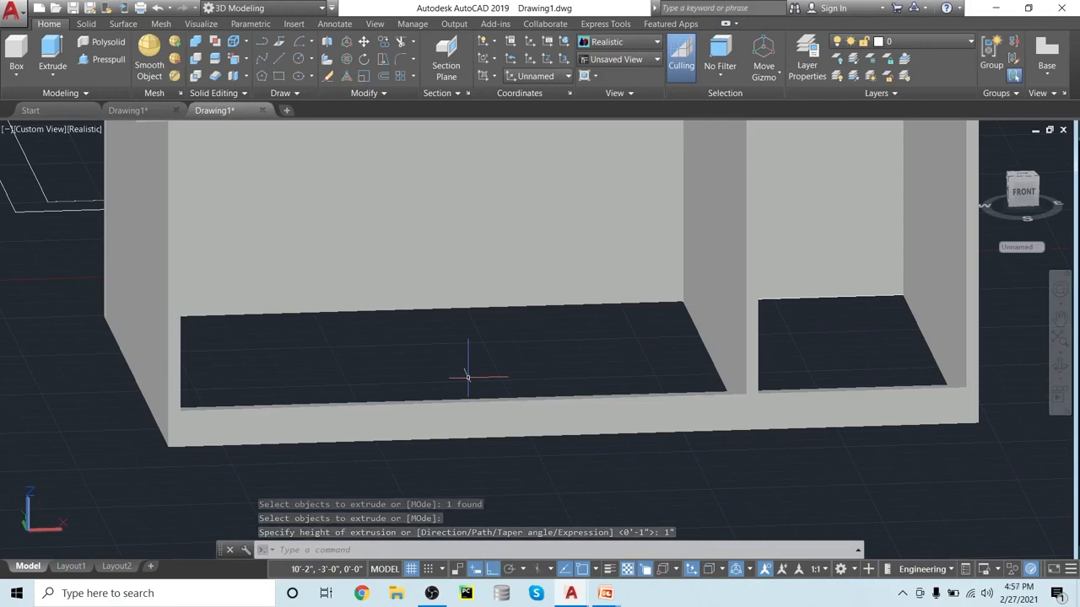
- Extrude the small rectangle nearest the desk on its narrow-compartment side 1" upward into a solid floor panel
{"action": "scroll", "coordinate": [468, 377], "scroll_direction": "down", "scroll_amount": 2}
{"action": "scroll", "coordinate": [468, 377], "scroll_direction": "down", "scroll_amount": 3}
{"action": "scroll", "coordinate": [644, 453], "scroll_direction": "up", "scroll_amount": 2}
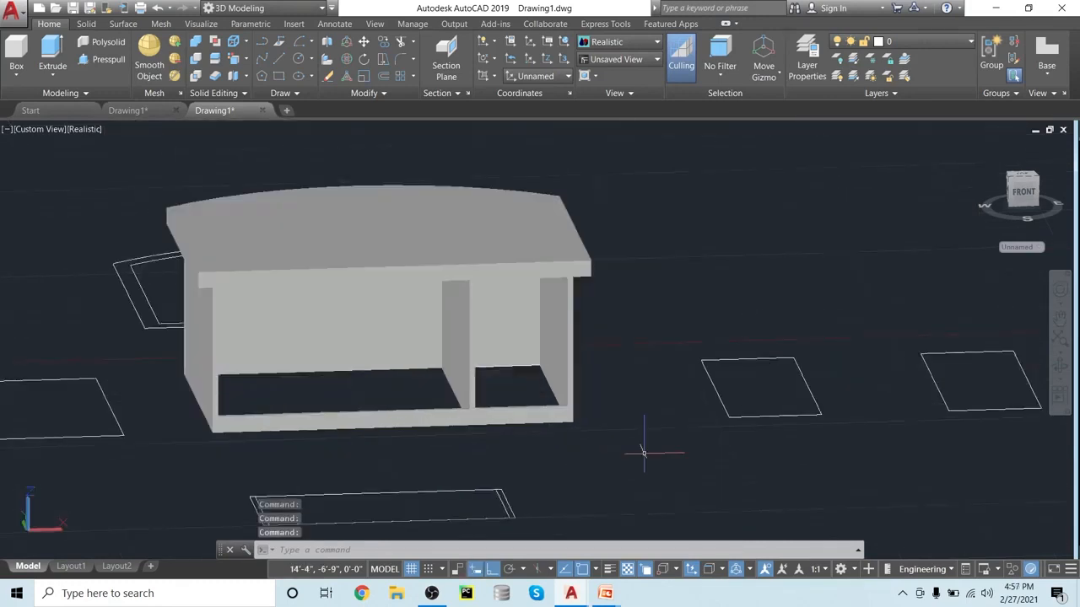
{"action": "scroll", "coordinate": [643, 453], "scroll_direction": "up", "scroll_amount": 2}
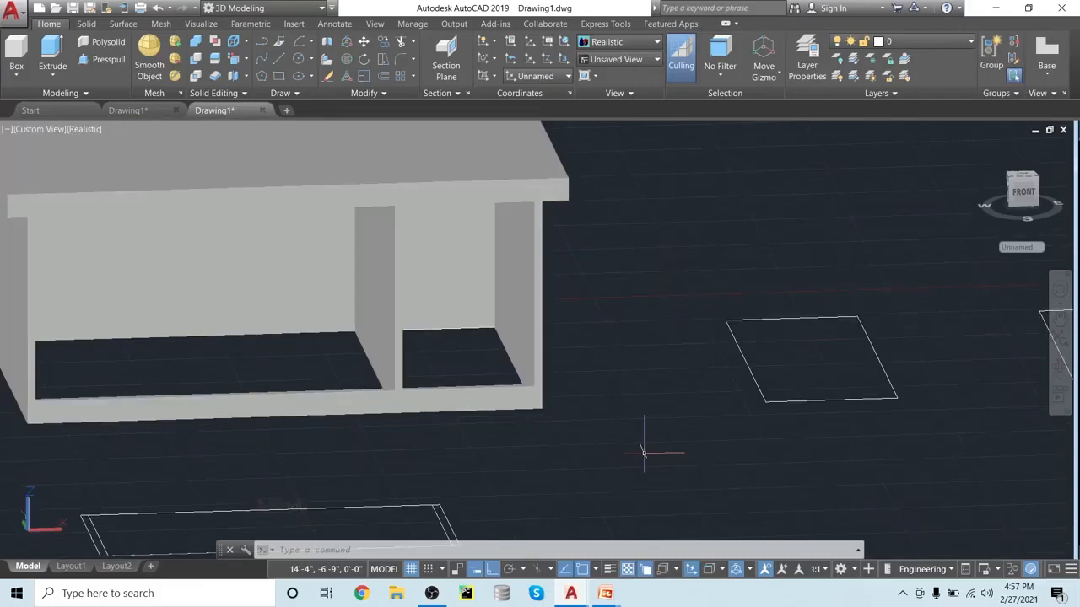
{"action": "scroll", "coordinate": [643, 453], "scroll_direction": "down", "scroll_amount": 2}
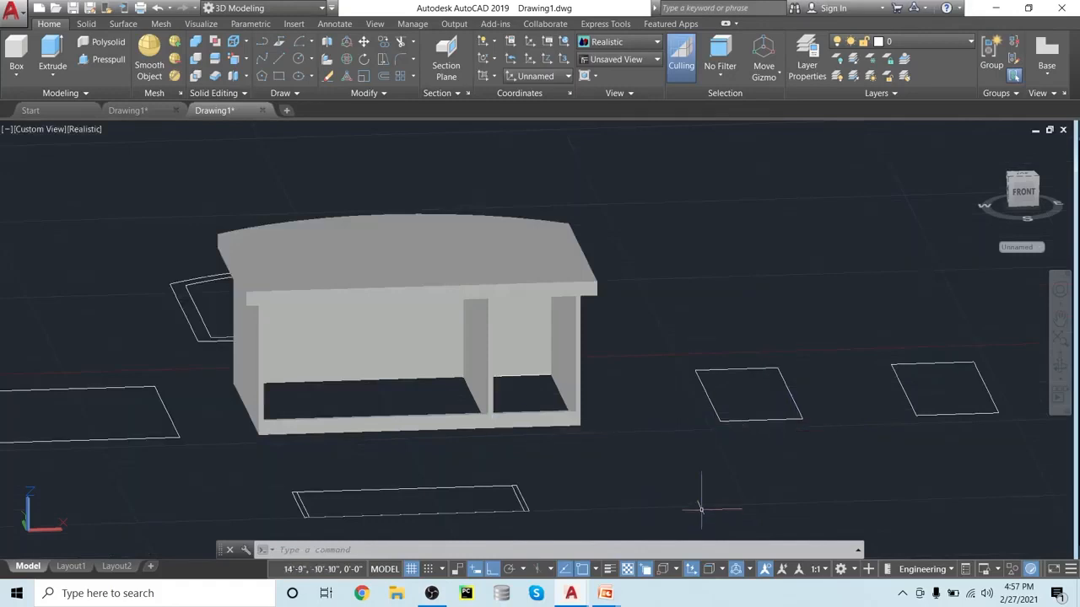
{"action": "scroll", "coordinate": [699, 501], "scroll_direction": "up", "scroll_amount": 2}
{"action": "scroll", "coordinate": [700, 509], "scroll_direction": "down", "scroll_amount": 2}
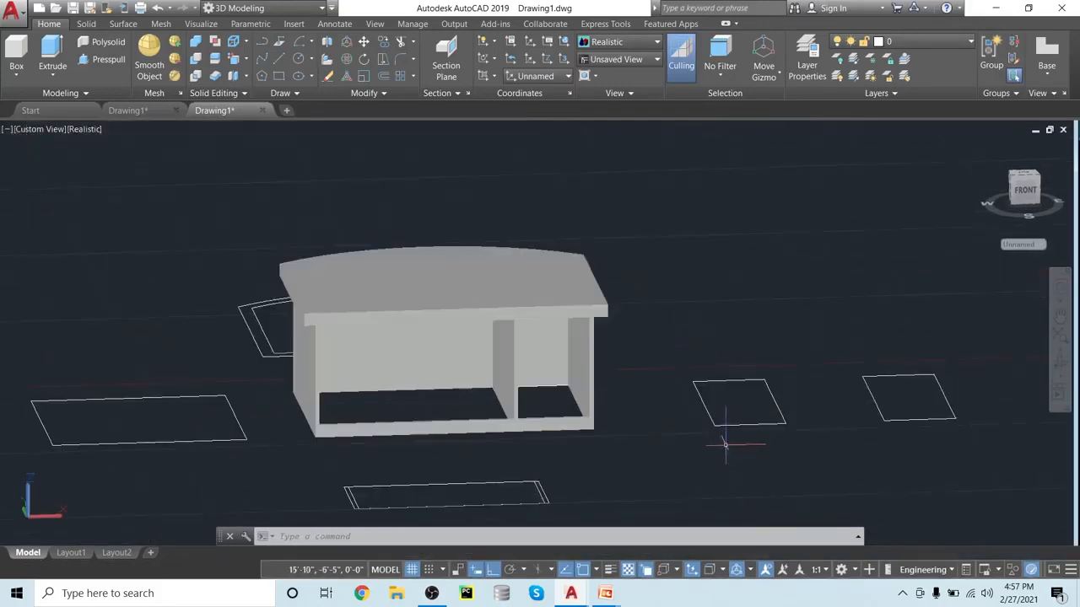
{"action": "left_click", "coordinate": [52, 51]}
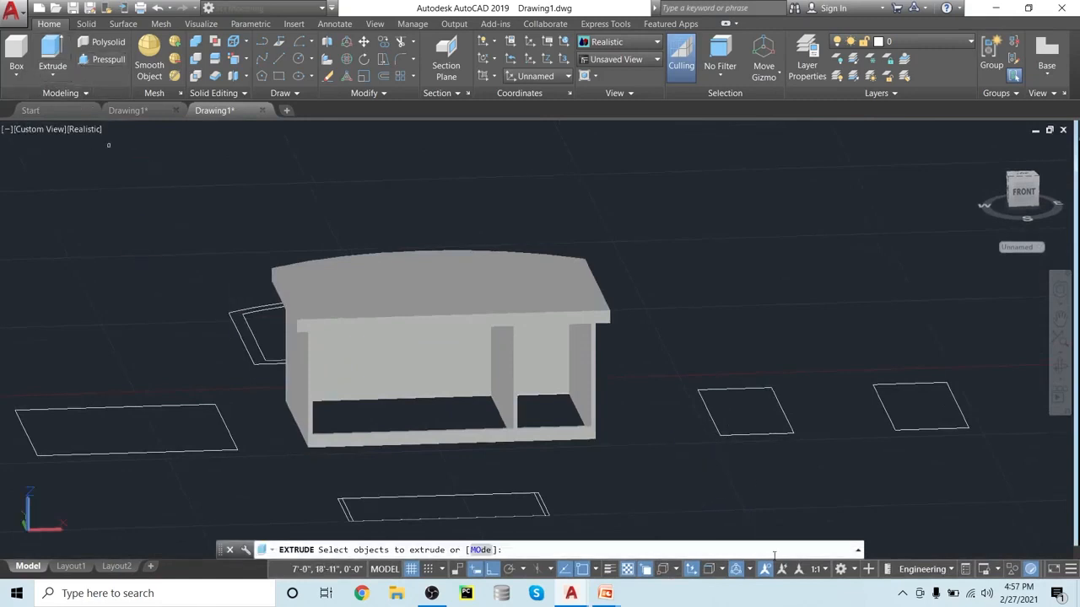
{"action": "left_click", "coordinate": [738, 433]}
{"action": "key", "text": "Return"}
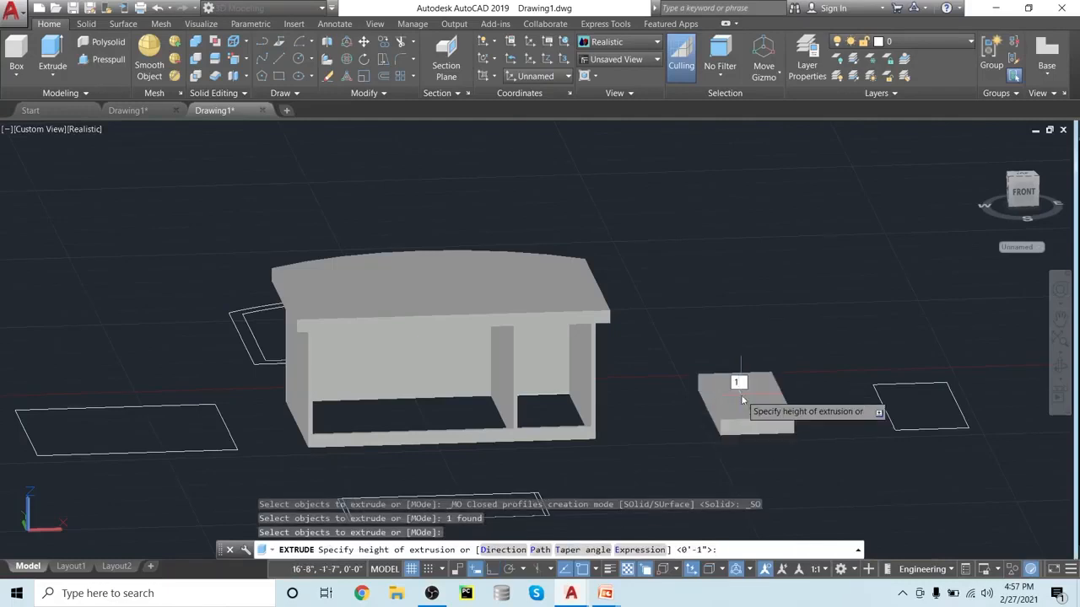
{"action": "type", "text": "1\""}
{"action": "key", "text": "Return"}
- Move the small 1" thick panel by its front corner into the narrow compartment, at the base strip beside the middle panel
{"action": "scroll", "coordinate": [740, 393], "scroll_direction": "up", "scroll_amount": 2}
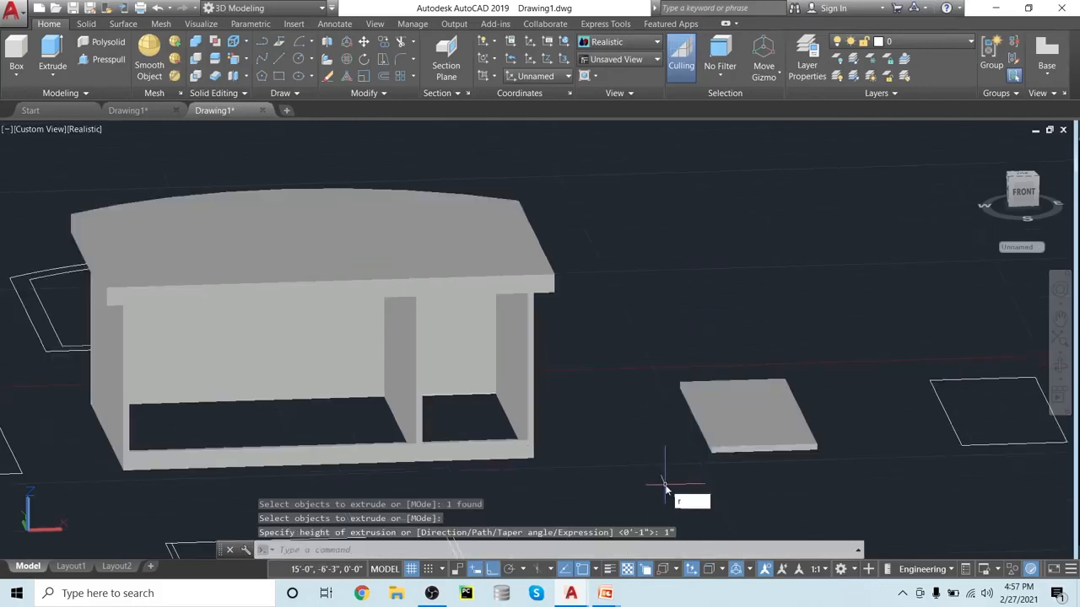
{"action": "type", "text": "m"}
{"action": "key", "text": "Return"}
{"action": "left_click", "coordinate": [723, 443]}
{"action": "key", "text": "Return"}
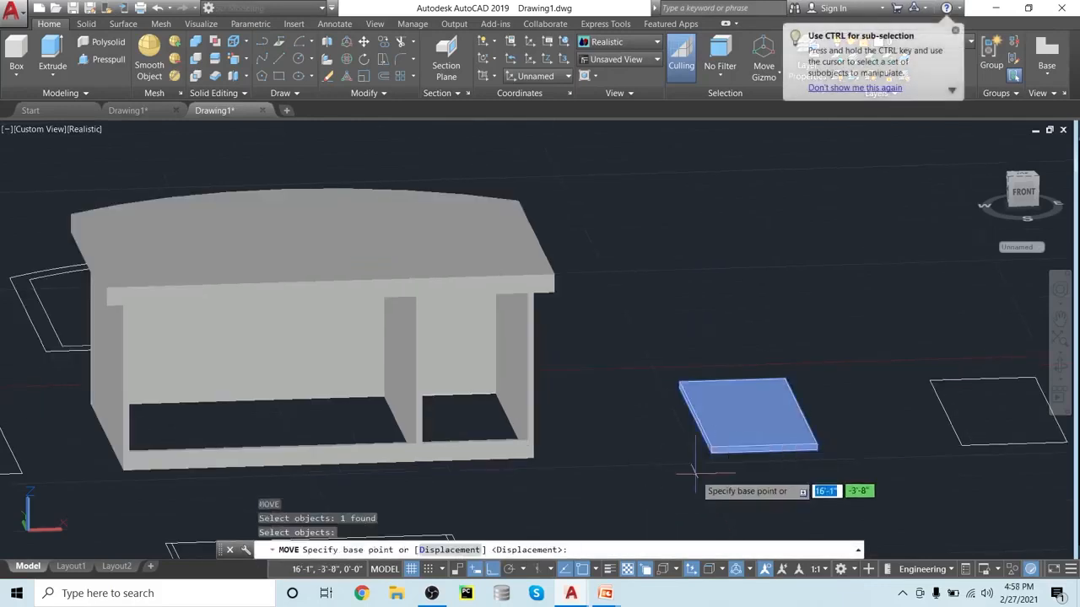
{"action": "left_click", "coordinate": [711, 453]}
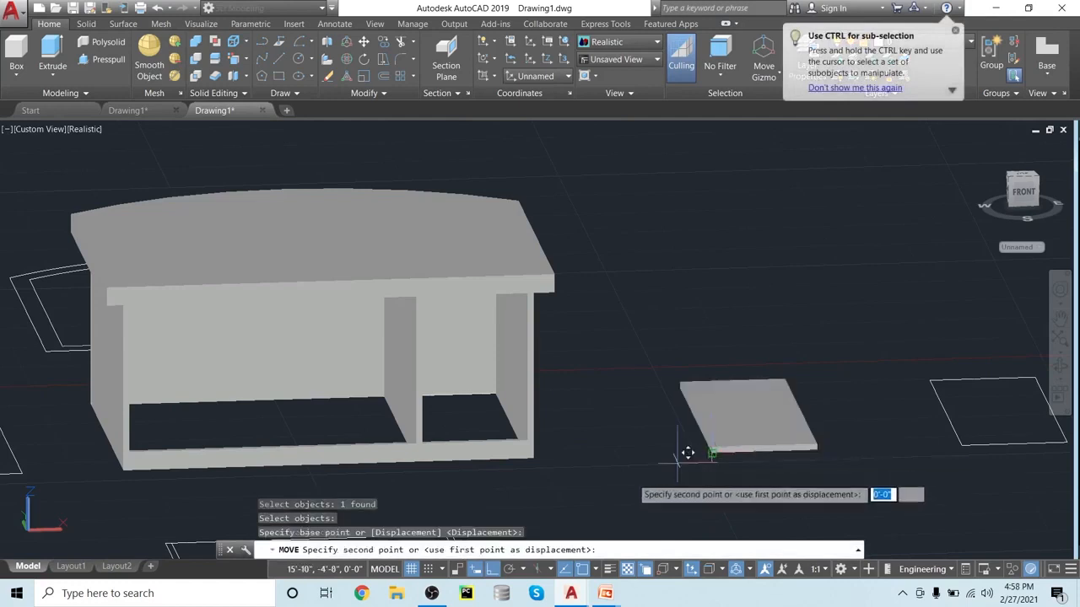
{"action": "left_click", "coordinate": [432, 433]}
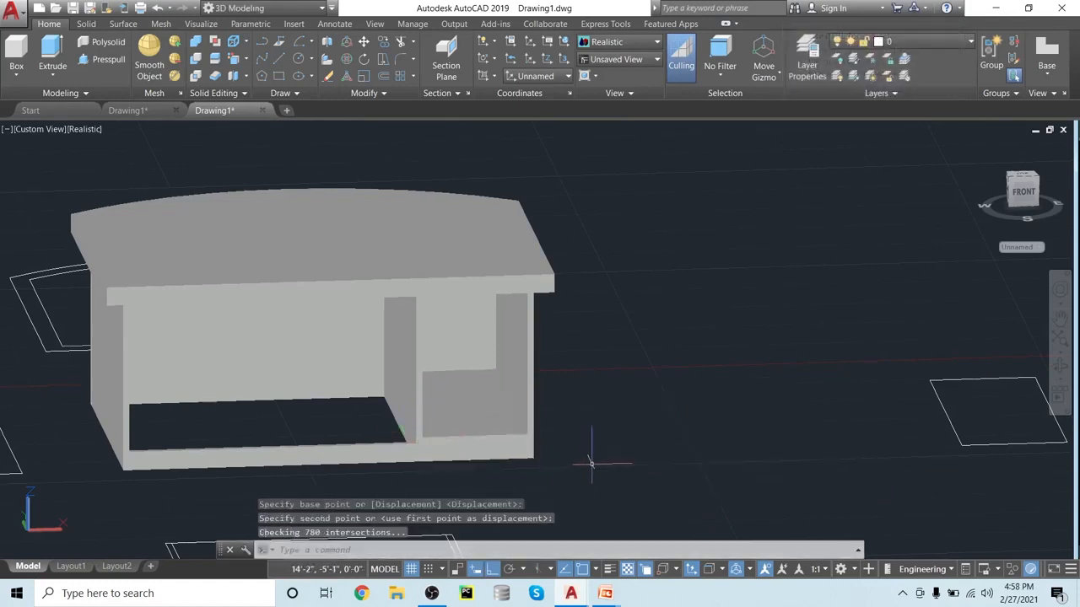
- Turn off the drawing grid and check the narrow compartment's floor panel from below and above
{"action": "scroll", "coordinate": [591, 463], "scroll_direction": "up", "scroll_amount": 5}
{"action": "middle_click_drag", "start_coordinate": [566, 467], "coordinate": [575, 383], "text": "shift"}
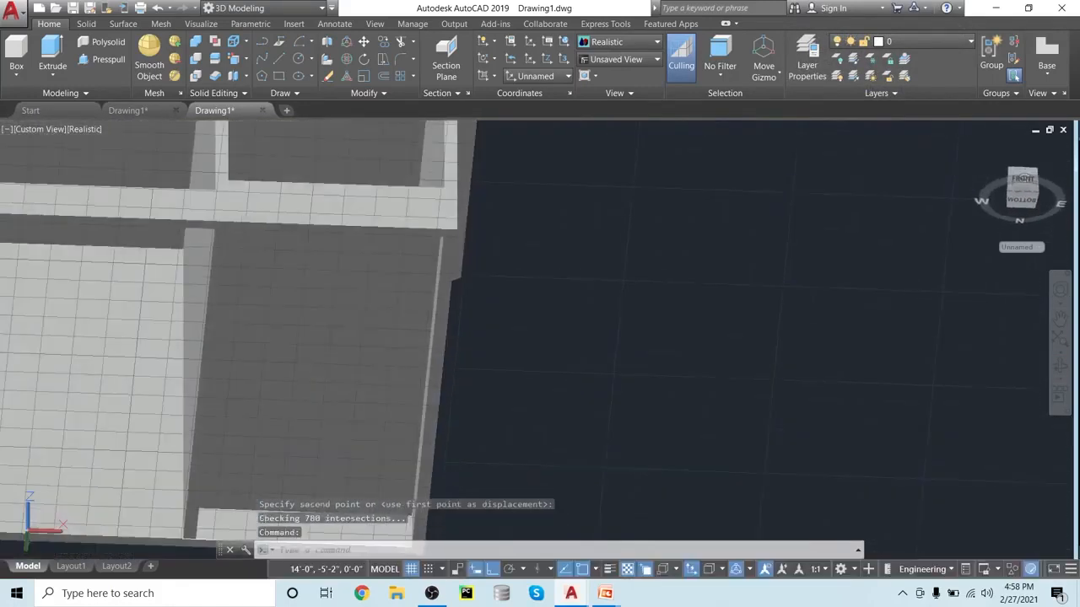
{"action": "key", "text": "F7"}
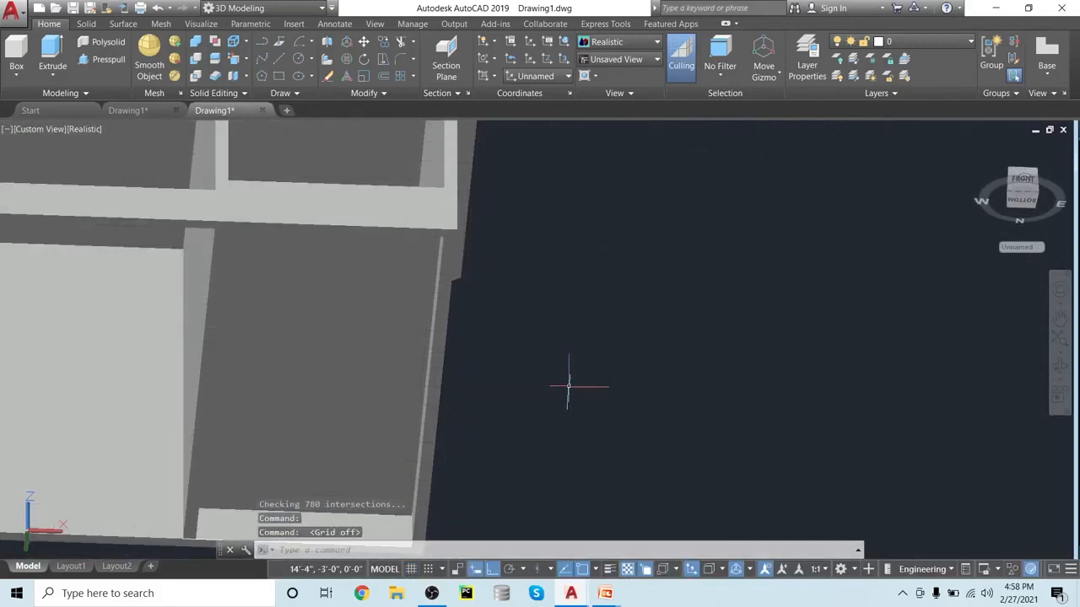
{"action": "middle_click_drag", "start_coordinate": [563, 387], "coordinate": [585, 516], "text": "shift"}
{"action": "scroll", "coordinate": [586, 516], "scroll_direction": "down", "scroll_amount": 4}
{"action": "scroll", "coordinate": [596, 470], "scroll_direction": "up", "scroll_amount": 4}
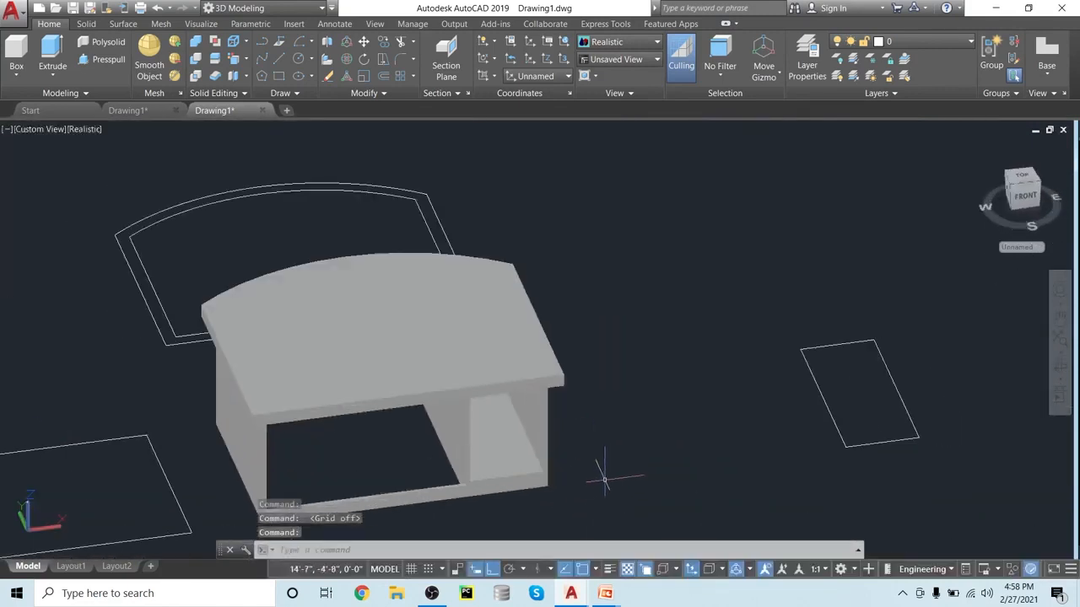
- Extrude the large rectangle beside the desk's wide compartment 1" upward into a solid floor panel
{"action": "middle_click_drag", "start_coordinate": [605, 479], "coordinate": [810, 425]}
{"action": "scroll", "coordinate": [743, 424], "scroll_direction": "down", "scroll_amount": 2}
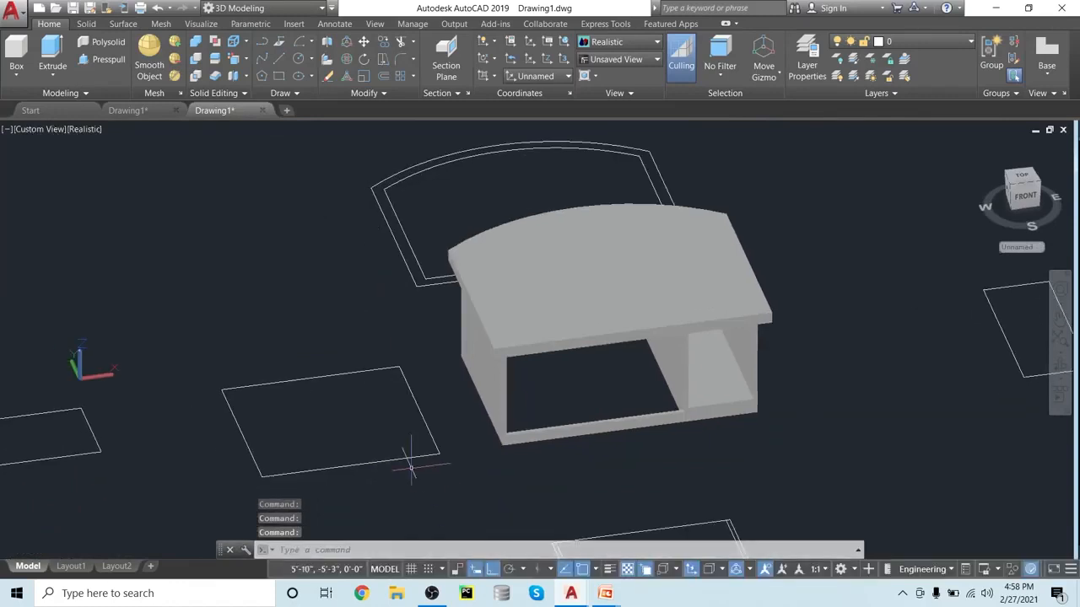
{"action": "scroll", "coordinate": [410, 474], "scroll_direction": "down", "scroll_amount": 2}
{"action": "scroll", "coordinate": [410, 474], "scroll_direction": "up", "scroll_amount": 3}
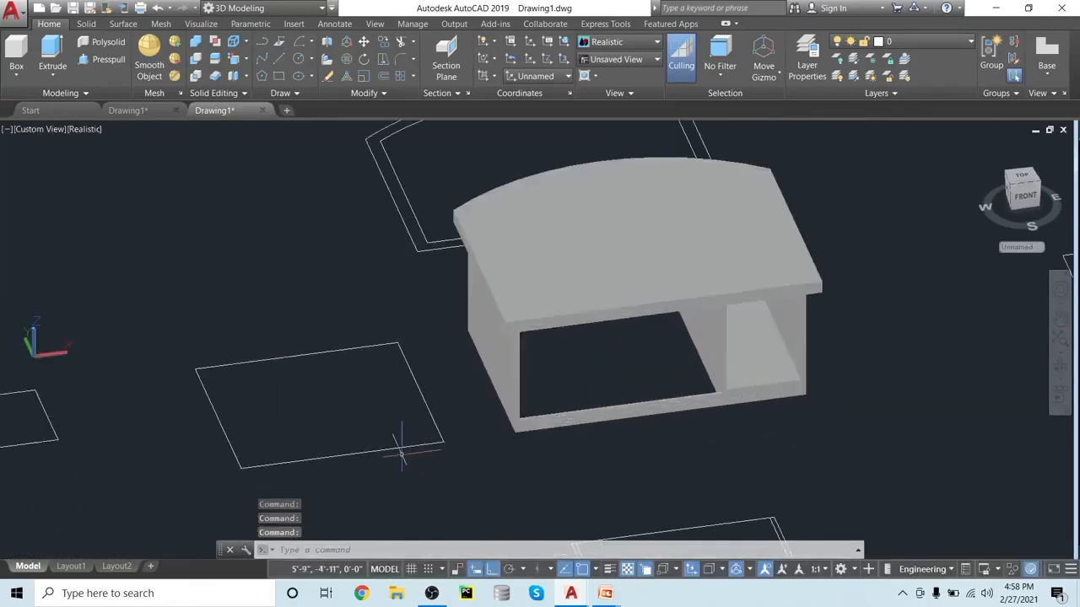
{"action": "left_click", "coordinate": [51, 53]}
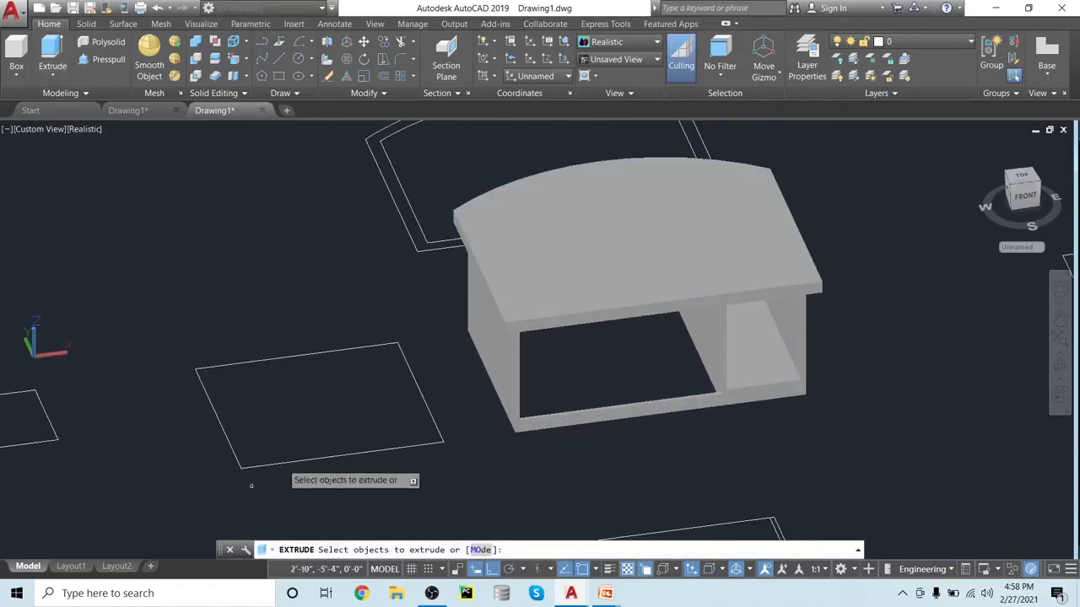
{"action": "left_click", "coordinate": [271, 464]}
{"action": "key", "text": "Return"}
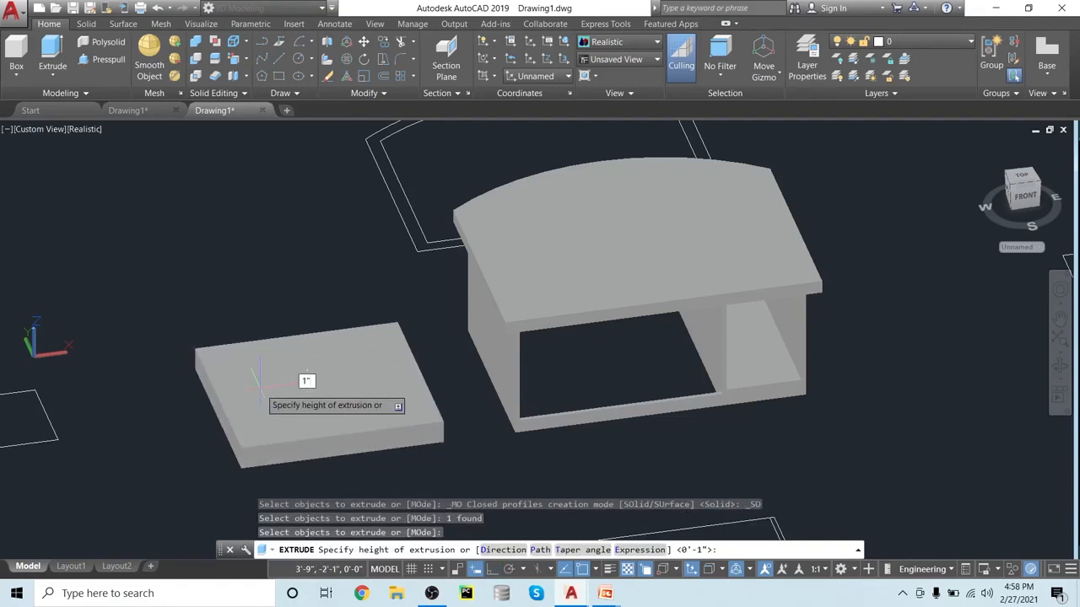
{"action": "key", "text": "Return"}
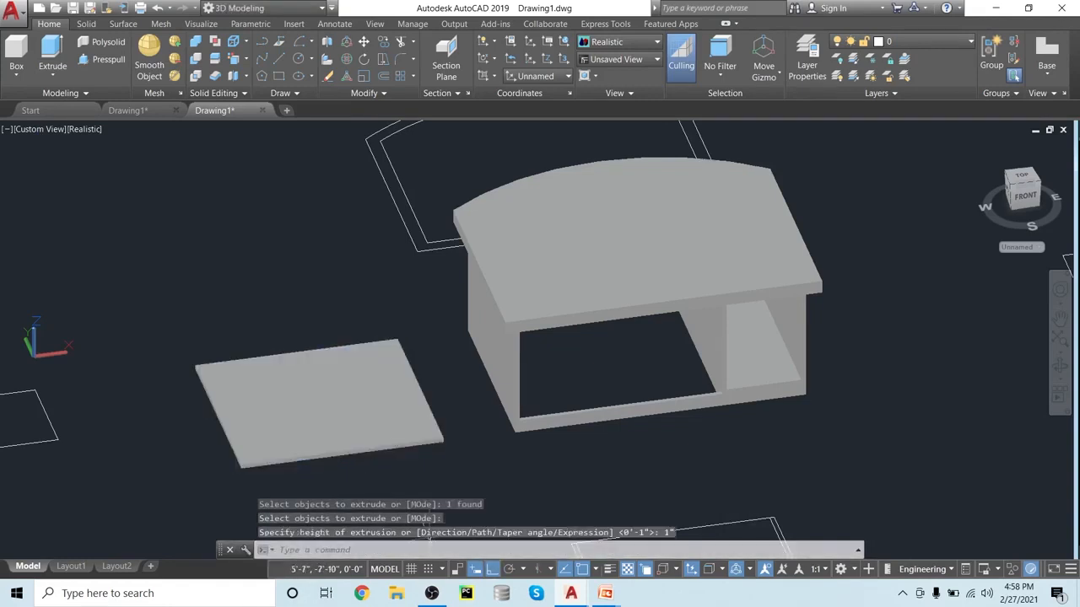
- Move the large 1" thick panel by its front corner into the wide compartment, where the base strip meets the middle panel
{"action": "scroll", "coordinate": [598, 478], "scroll_direction": "up", "scroll_amount": 2}
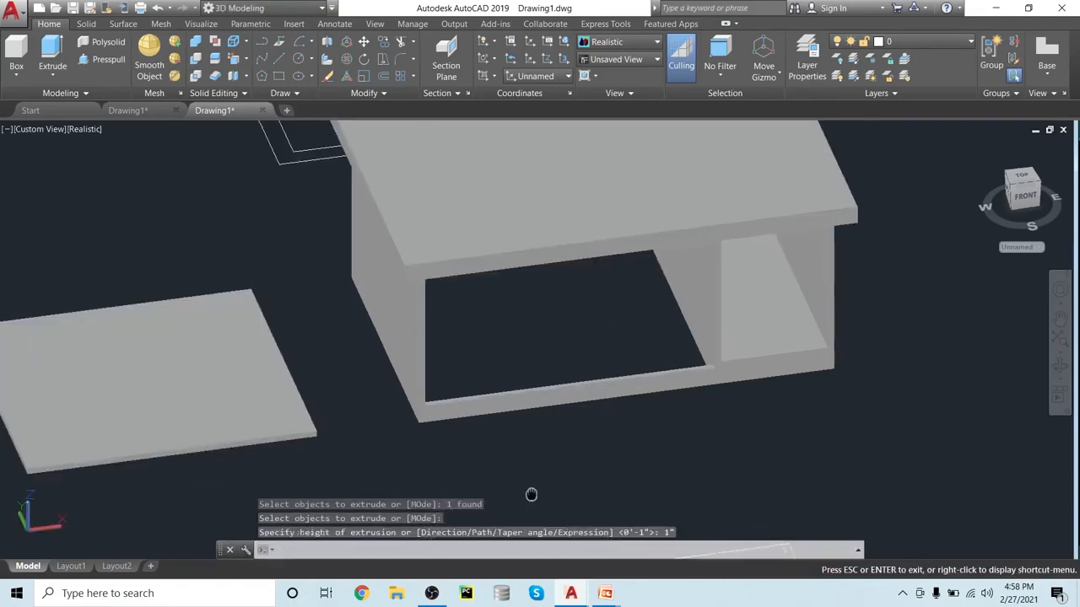
{"action": "scroll", "coordinate": [506, 491], "scroll_direction": "up", "scroll_amount": 2}
{"action": "middle_click_drag", "start_coordinate": [432, 489], "coordinate": [453, 461], "text": "shift"}
{"action": "type", "text": "m"}
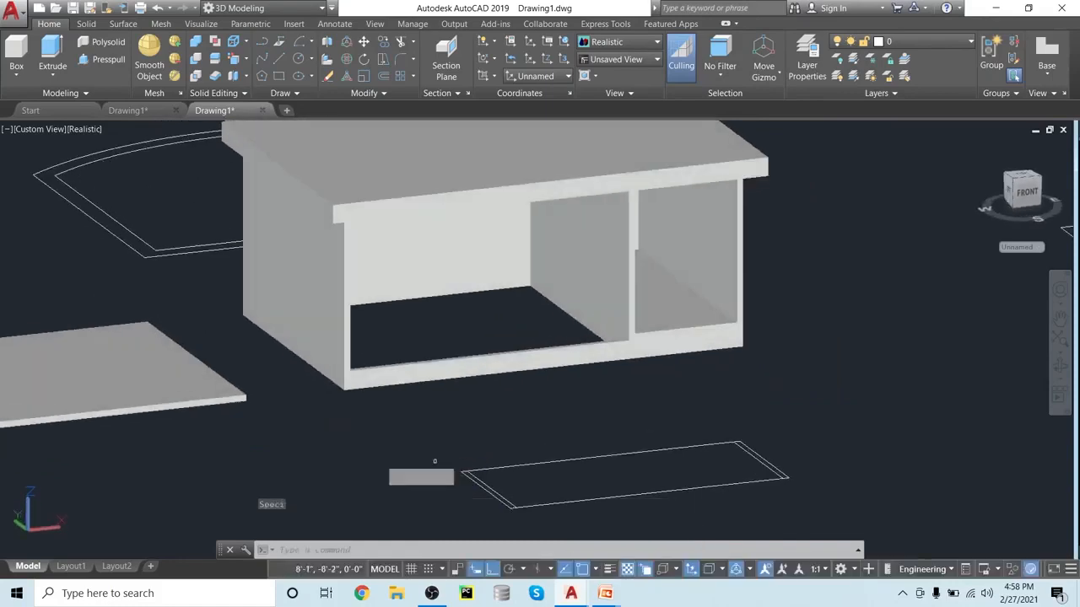
{"action": "key", "text": "Return"}
{"action": "left_click", "coordinate": [173, 386]}
{"action": "key", "text": "Return"}
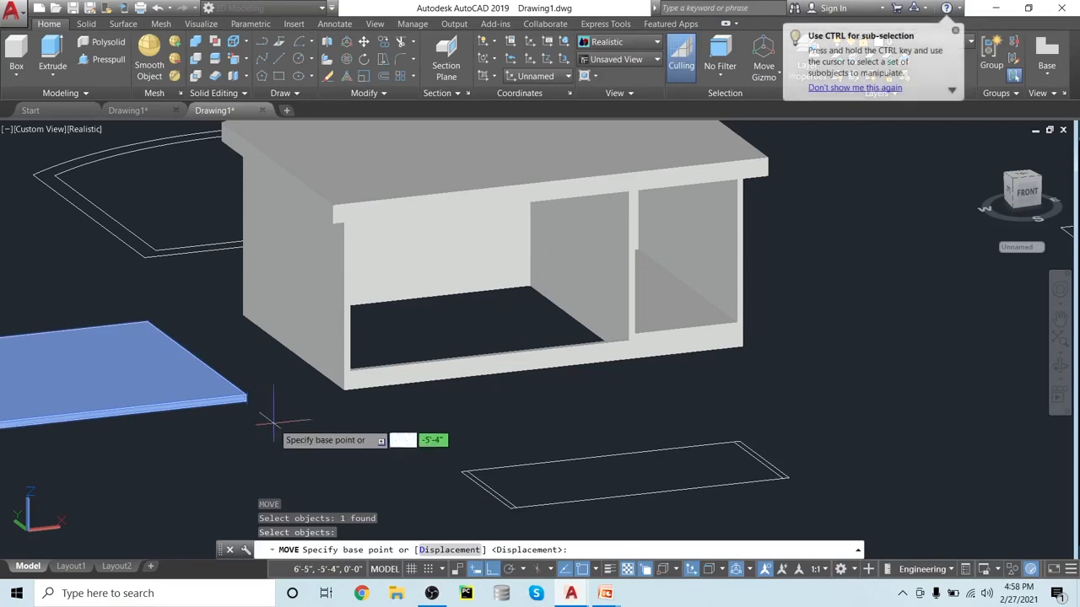
{"action": "left_click", "coordinate": [244, 398]}
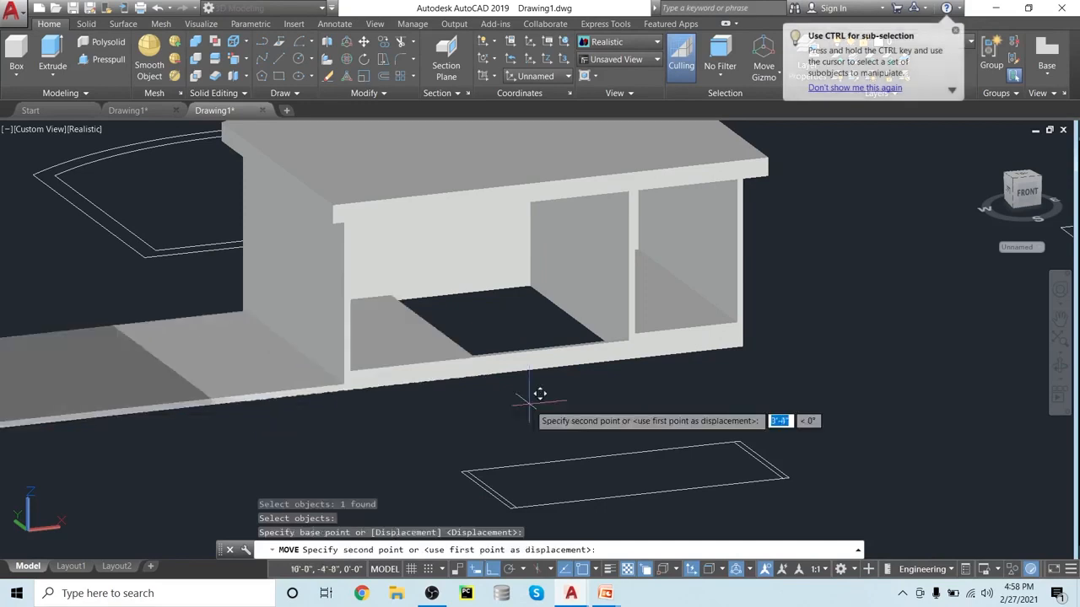
{"action": "left_click", "coordinate": [628, 341]}
{"action": "scroll", "coordinate": [634, 399], "scroll_direction": "up", "scroll_amount": 3}
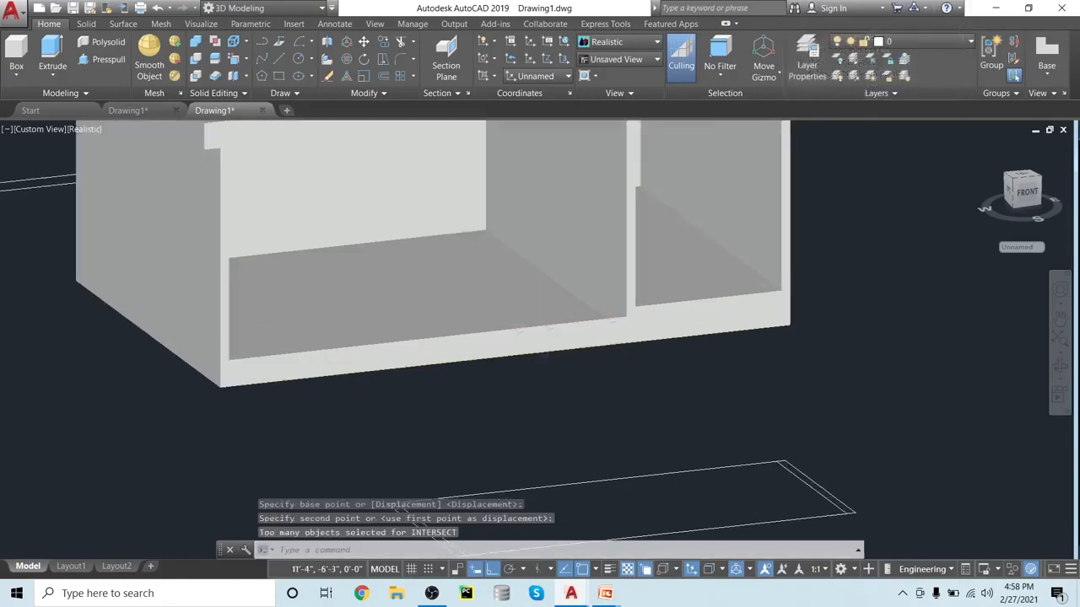
{"action": "scroll", "coordinate": [633, 398], "scroll_direction": "down", "scroll_amount": 4}
{"action": "scroll", "coordinate": [633, 399], "scroll_direction": "up", "scroll_amount": 2}
{"action": "middle_click_drag", "start_coordinate": [634, 398], "coordinate": [627, 425], "text": "shift"}
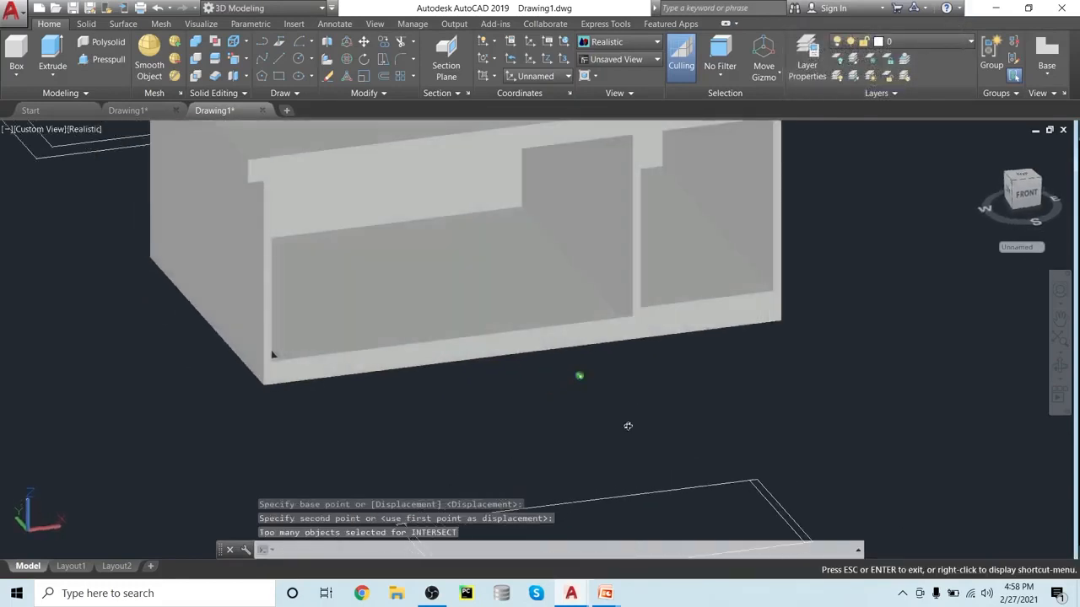
- Undo the recent group and move operations so the floor panel is back beside the cabinet
{"action": "key", "text": "ctrl+z"}
{"action": "key", "text": "ctrl+z"}
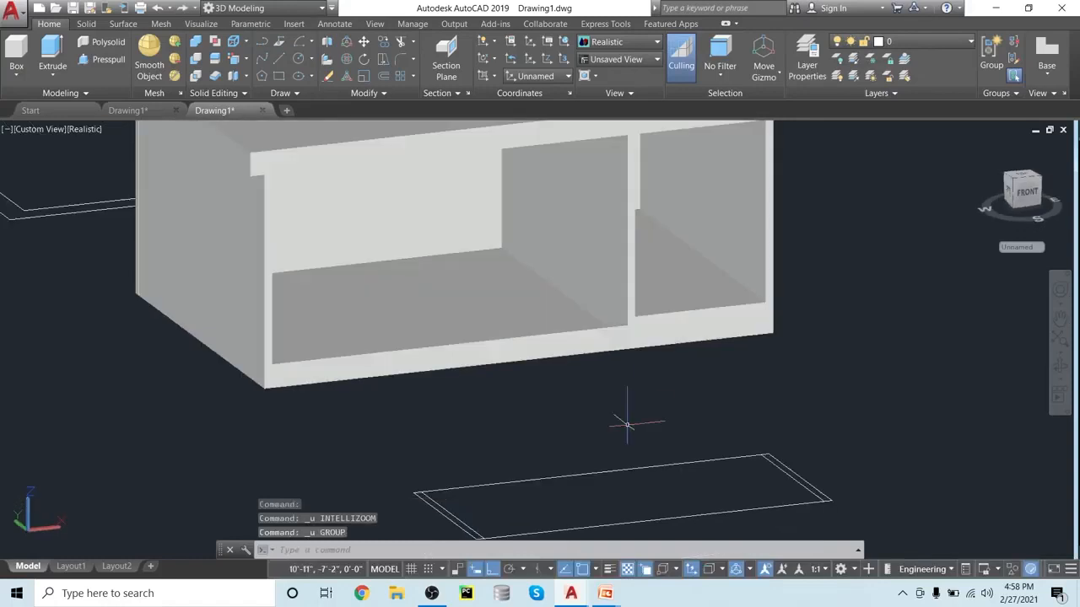
{"action": "key", "text": "ctrl+z"}
{"action": "key", "text": "ctrl+z"}
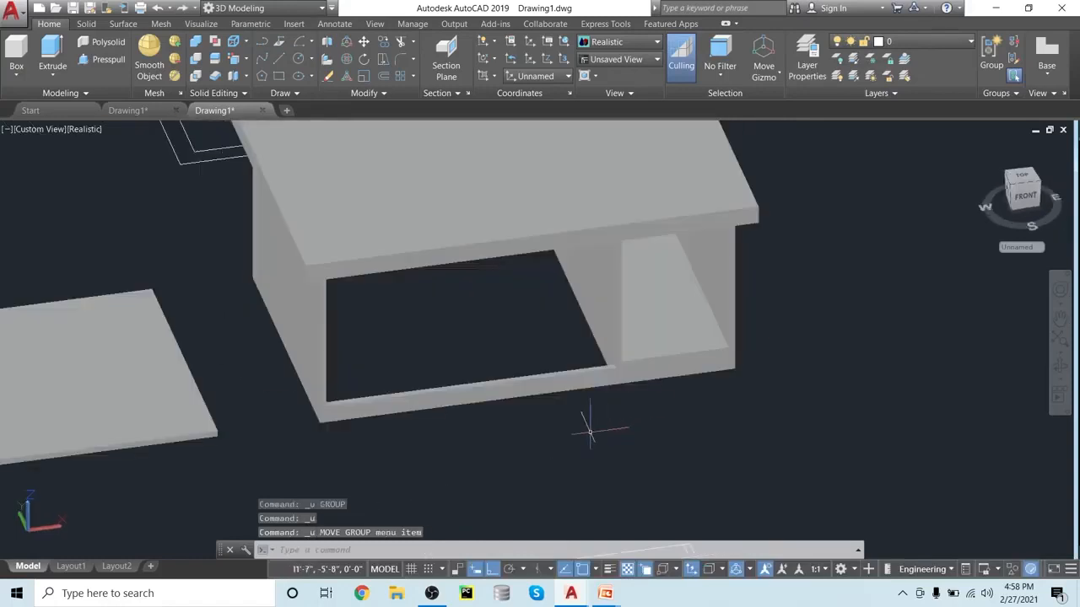
- Move the loose floor panel by its front corner into the cabinet's large compartment, to the foot of the partition
{"action": "scroll", "coordinate": [418, 458], "scroll_direction": "up", "scroll_amount": 2}
{"action": "middle_click_drag", "start_coordinate": [424, 453], "coordinate": [397, 403], "text": "shift"}
{"action": "type", "text": "m"}
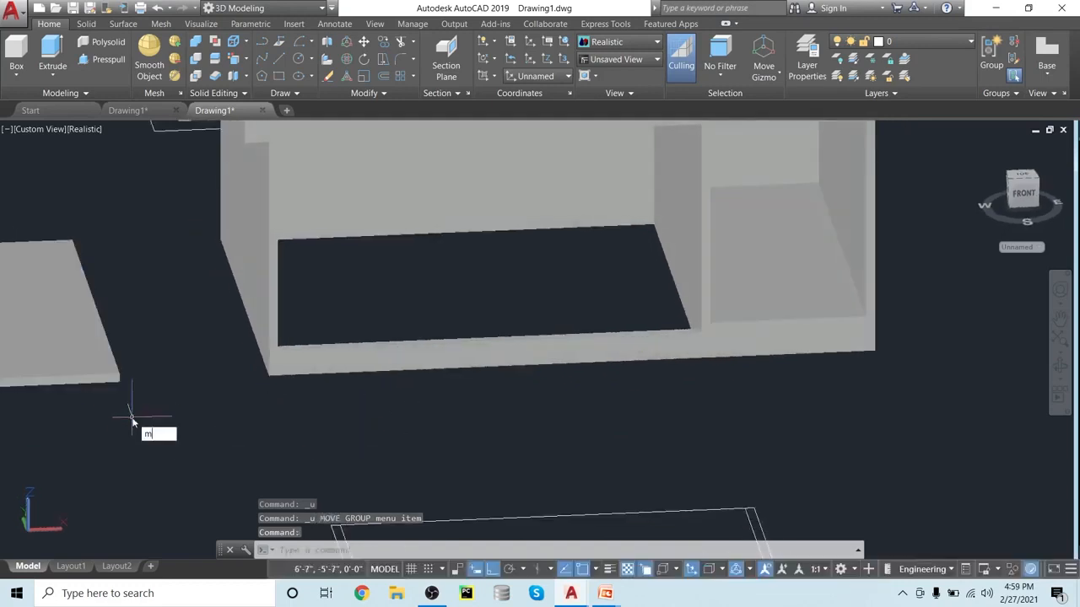
{"action": "key", "text": "Return"}
{"action": "left_click", "coordinate": [82, 337]}
{"action": "key", "text": "Return"}
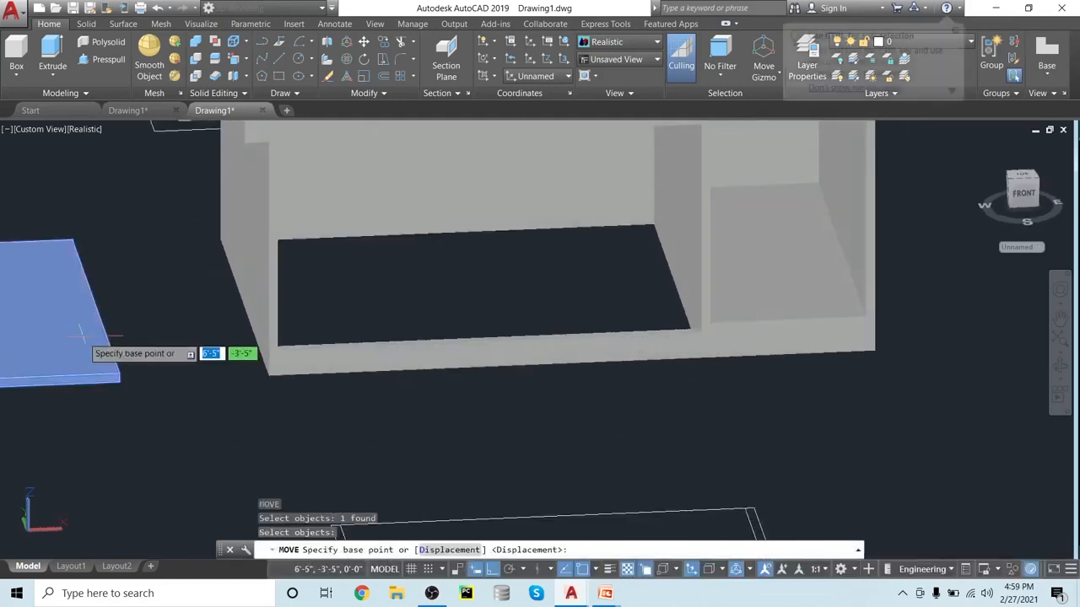
{"action": "left_click", "coordinate": [118, 379]}
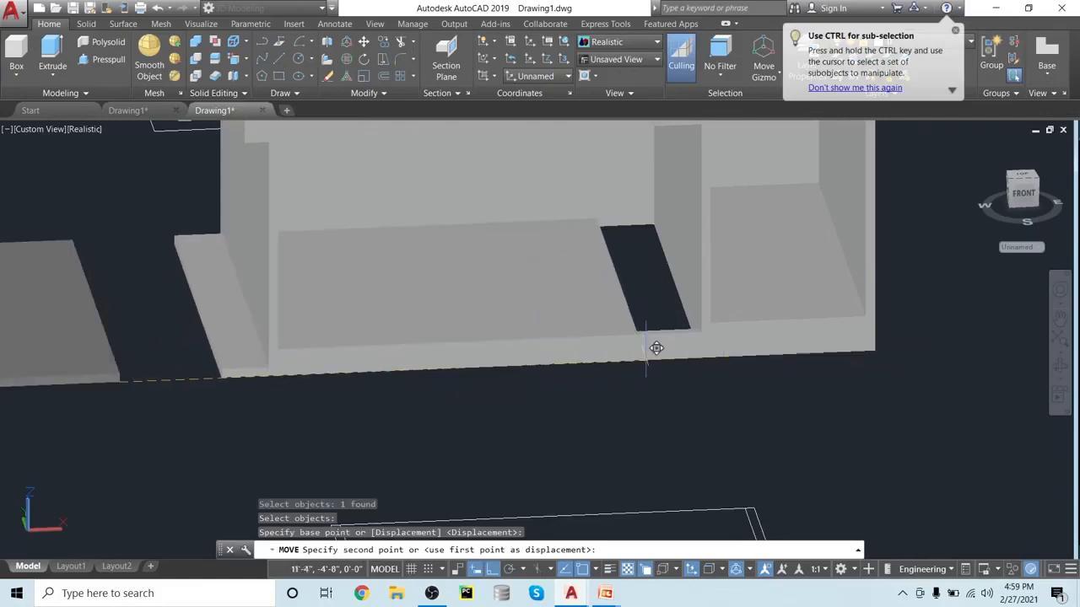
{"action": "scroll", "coordinate": [703, 338], "scroll_direction": "up", "scroll_amount": 2}
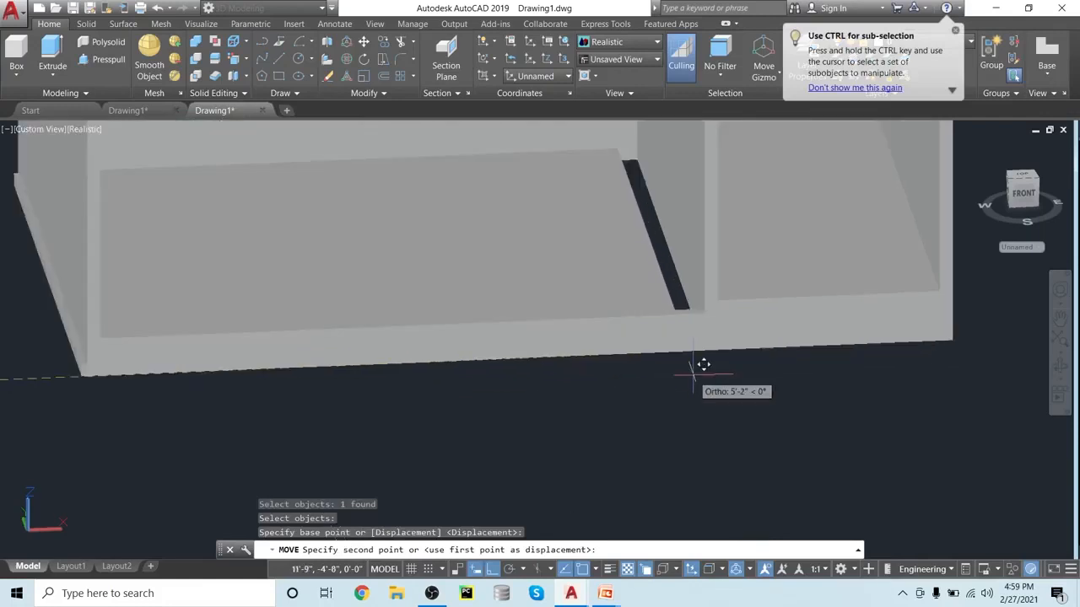
{"action": "left_click", "coordinate": [709, 303]}
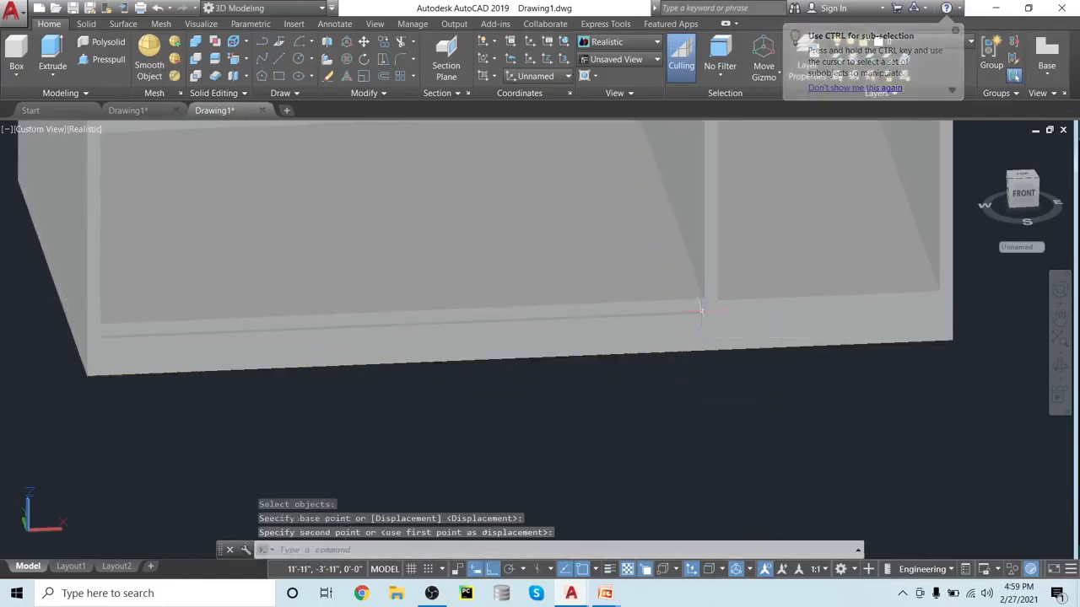
- Move the floor panel by its lower front corner so it fits flush against the partition and the front base strip
{"action": "middle_click_drag", "start_coordinate": [598, 422], "coordinate": [641, 436], "text": "shift"}
{"action": "scroll", "coordinate": [766, 421], "scroll_direction": "up", "scroll_amount": 2}
{"action": "middle_click_drag", "start_coordinate": [795, 413], "coordinate": [732, 518], "text": "shift"}
{"action": "scroll", "coordinate": [733, 518], "scroll_direction": "up", "scroll_amount": 1}
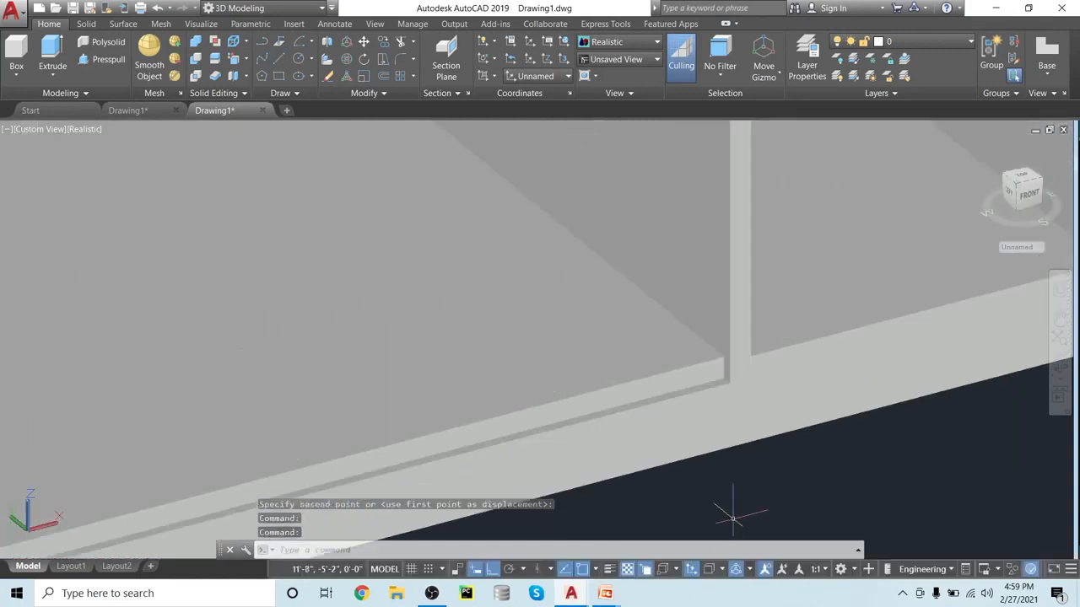
{"action": "type", "text": "m"}
{"action": "key", "text": "Return"}
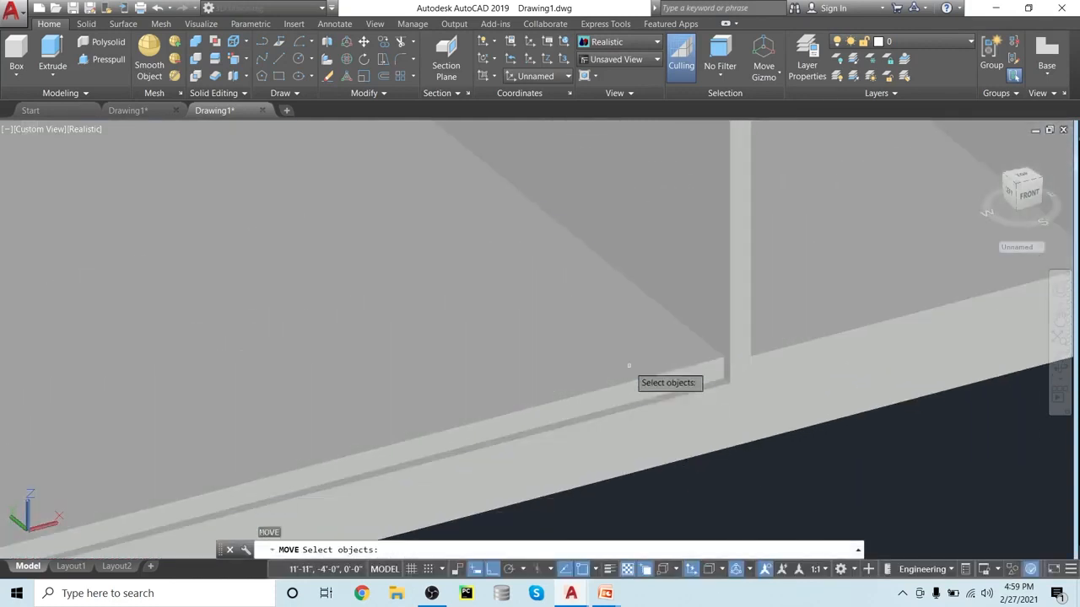
{"action": "left_click", "coordinate": [636, 379]}
{"action": "left_click", "coordinate": [688, 415]}
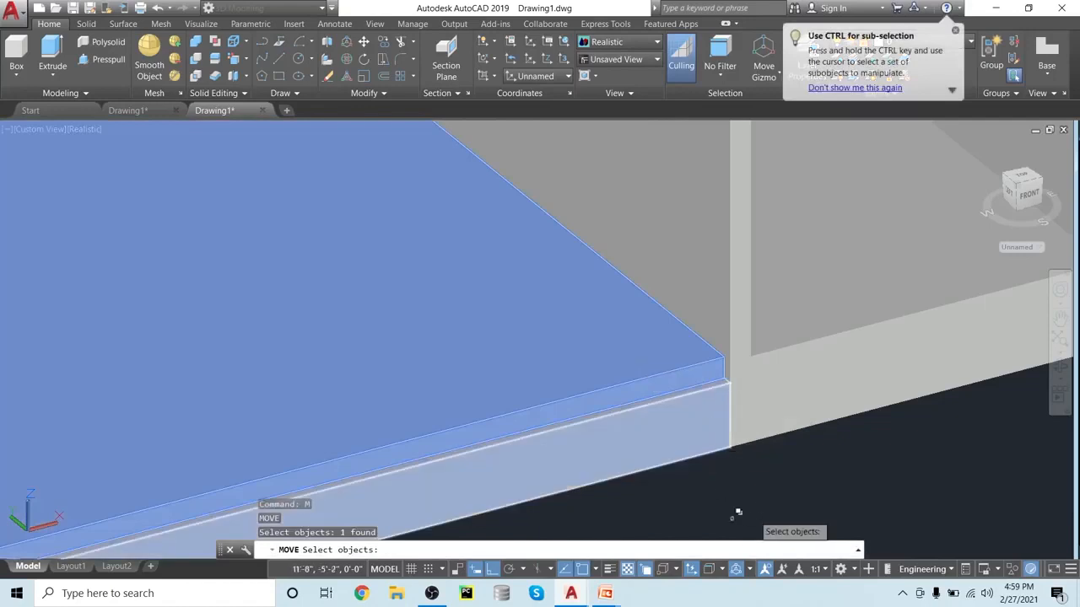
{"action": "key", "text": "Return"}
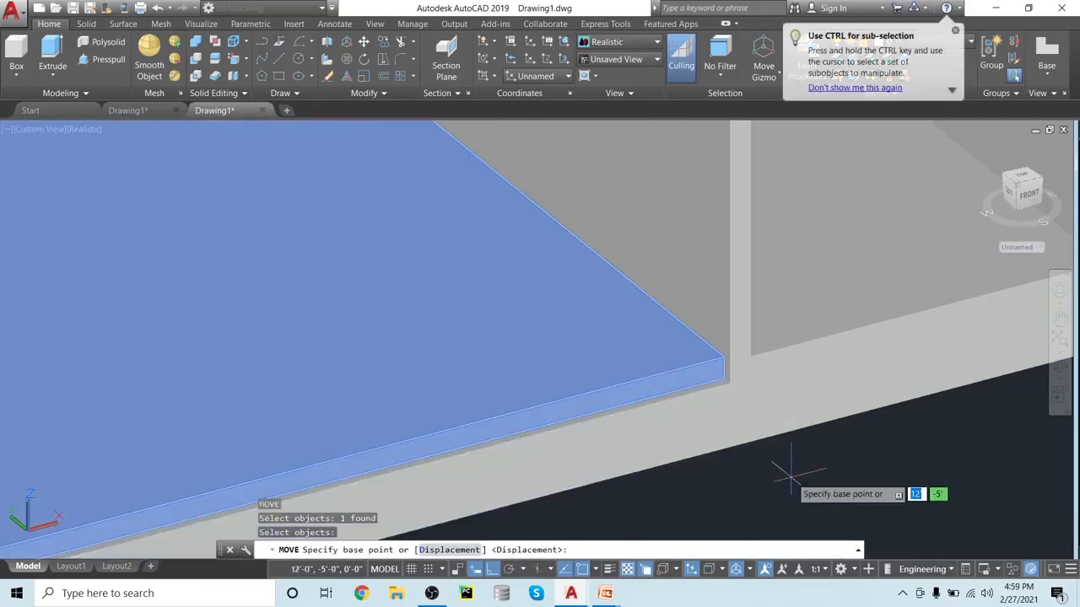
{"action": "left_click", "coordinate": [723, 379]}
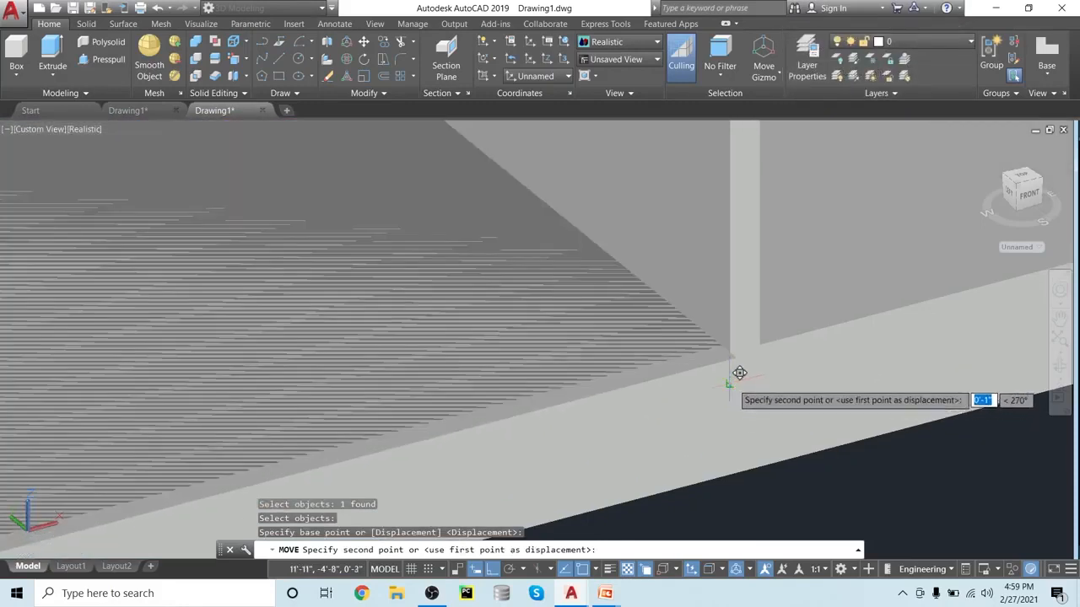
{"action": "left_click", "coordinate": [732, 380]}
- Examine the cabinet from several angles to check the fit of the floor panel, and locate the remaining flat outlines
{"action": "key", "text": "Return"}
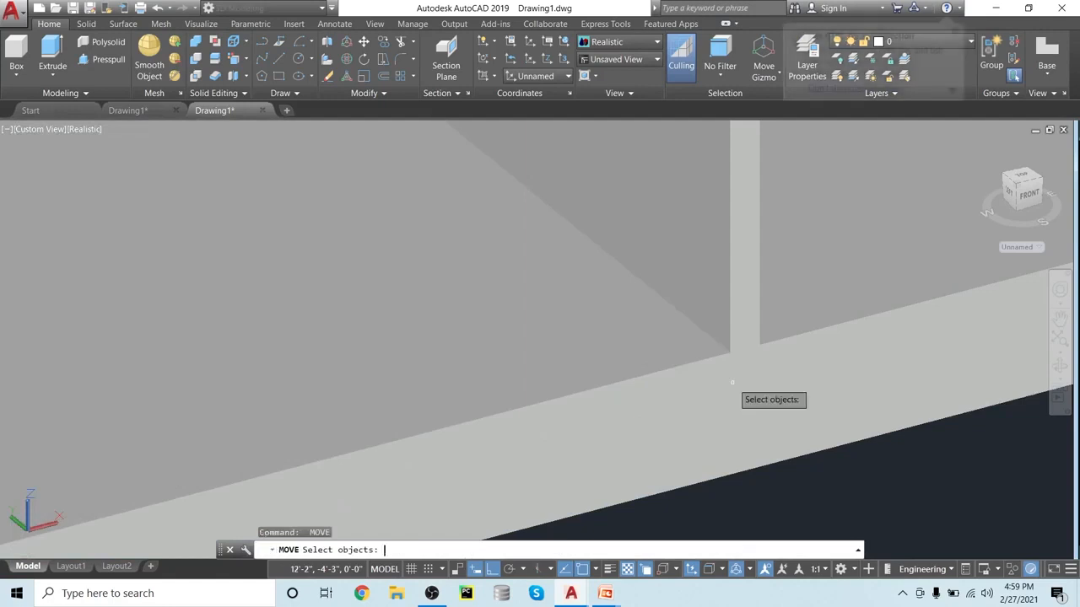
{"action": "scroll", "coordinate": [735, 385], "scroll_direction": "down", "scroll_amount": 5}
{"action": "middle_click_drag", "start_coordinate": [759, 448], "coordinate": [684, 446], "text": "shift"}
{"action": "scroll", "coordinate": [717, 413], "scroll_direction": "down", "scroll_amount": 5}
{"action": "scroll", "coordinate": [724, 422], "scroll_direction": "up", "scroll_amount": 5}
{"action": "scroll", "coordinate": [684, 446], "scroll_direction": "down", "scroll_amount": 3}
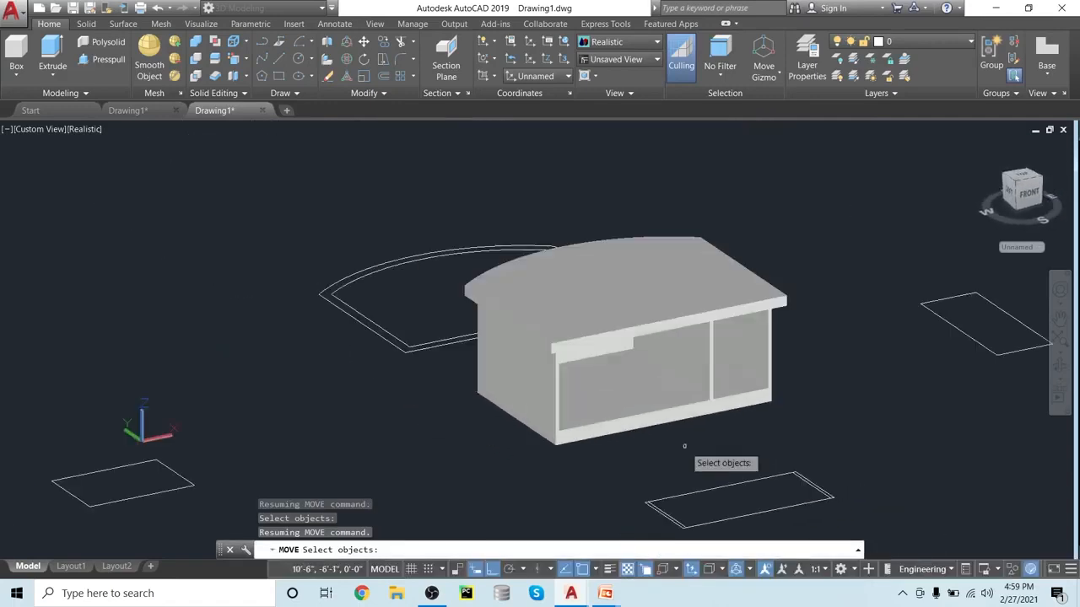
{"action": "scroll", "coordinate": [684, 446], "scroll_direction": "up", "scroll_amount": 2}
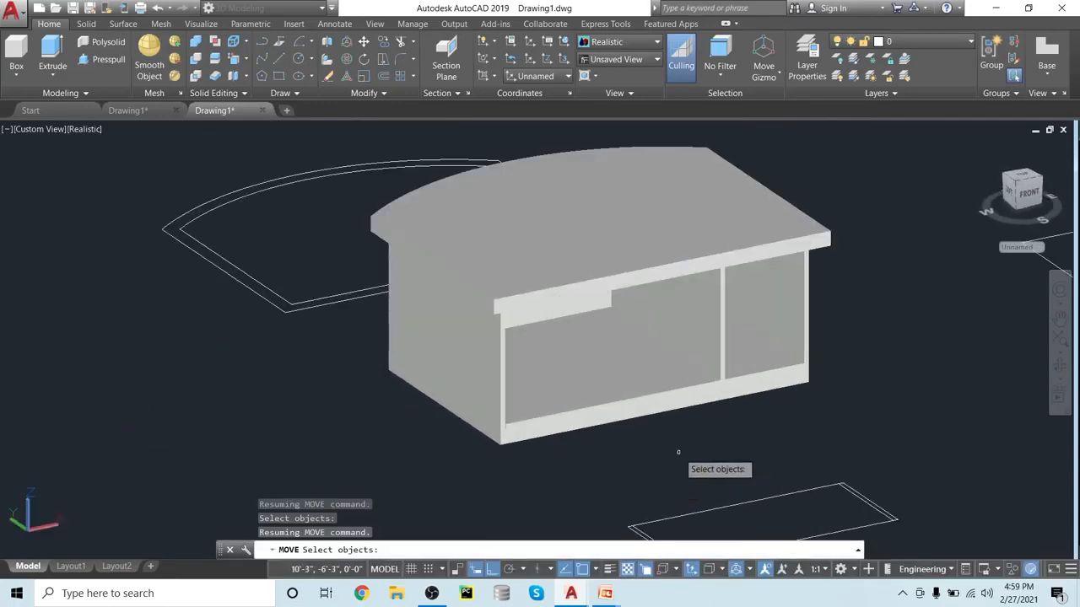
{"action": "middle_click_drag", "start_coordinate": [672, 455], "coordinate": [548, 433], "text": "shift"}
{"action": "scroll", "coordinate": [540, 430], "scroll_direction": "down", "scroll_amount": 3}
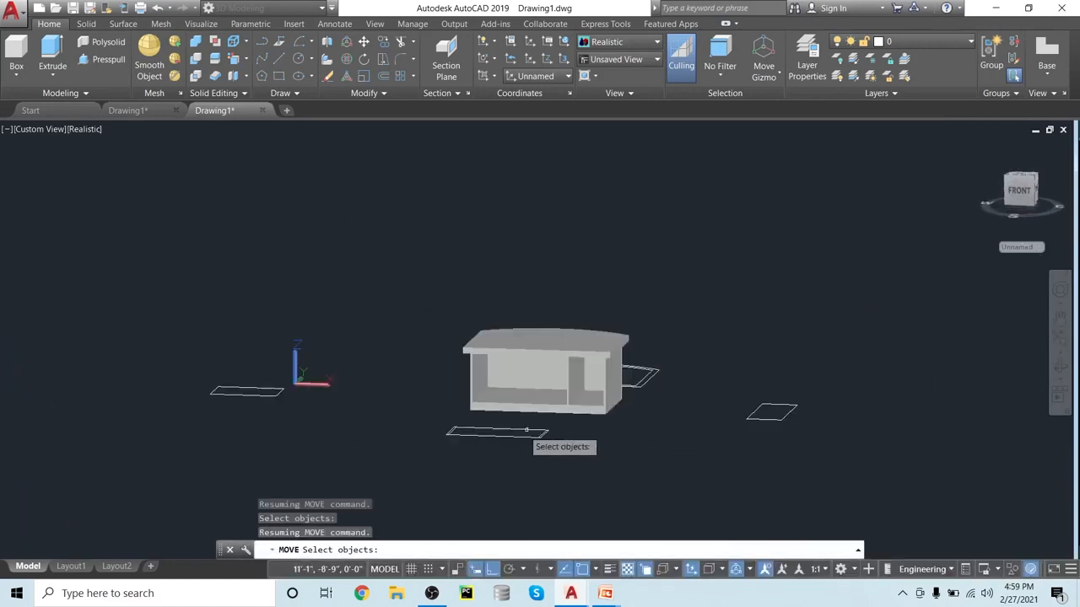
{"action": "scroll", "coordinate": [331, 409], "scroll_direction": "up", "scroll_amount": 2}
{"action": "middle_click_drag", "start_coordinate": [333, 407], "coordinate": [495, 427], "text": "shift"}
{"action": "scroll", "coordinate": [390, 435], "scroll_direction": "down", "scroll_amount": 2}
{"action": "scroll", "coordinate": [382, 433], "scroll_direction": "up", "scroll_amount": 2}
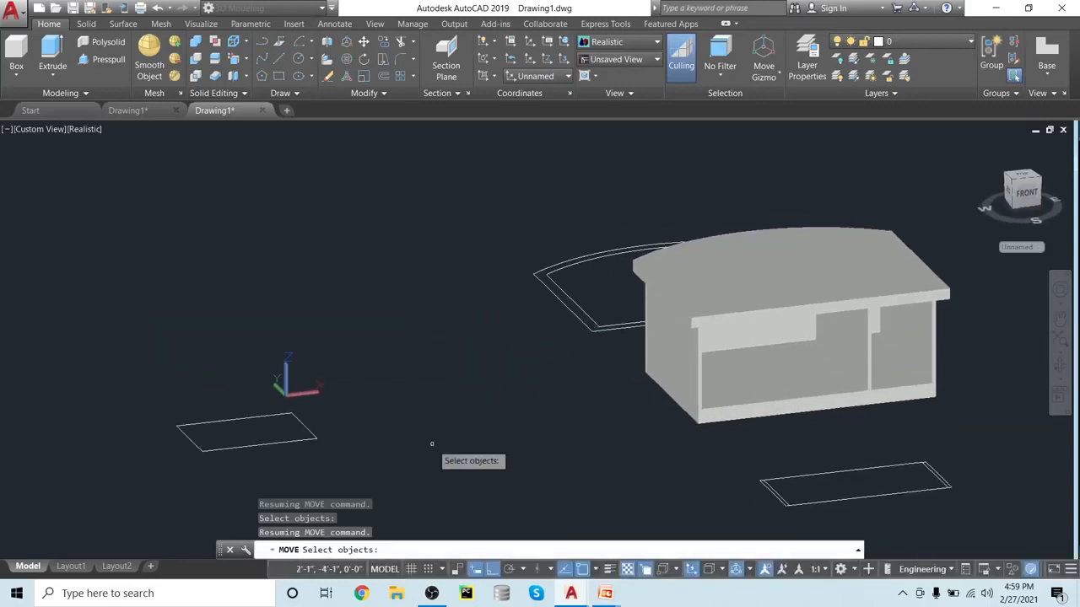
{"action": "scroll", "coordinate": [431, 444], "scroll_direction": "down", "scroll_amount": 1}
{"action": "scroll", "coordinate": [431, 444], "scroll_direction": "up", "scroll_amount": 2}
{"action": "middle_click_drag", "start_coordinate": [431, 444], "coordinate": [522, 443]}
{"action": "scroll", "coordinate": [523, 443], "scroll_direction": "down", "scroll_amount": 2}
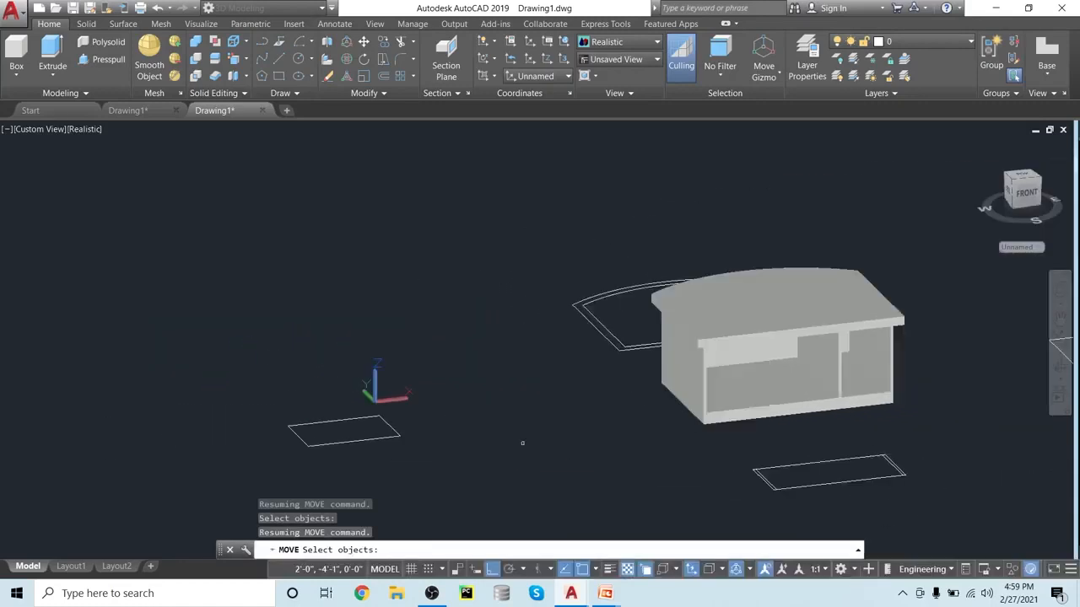
- Extrude the plain rectangle beside the cabinet into a 1" thick solid panel
{"action": "left_click", "coordinate": [52, 52]}
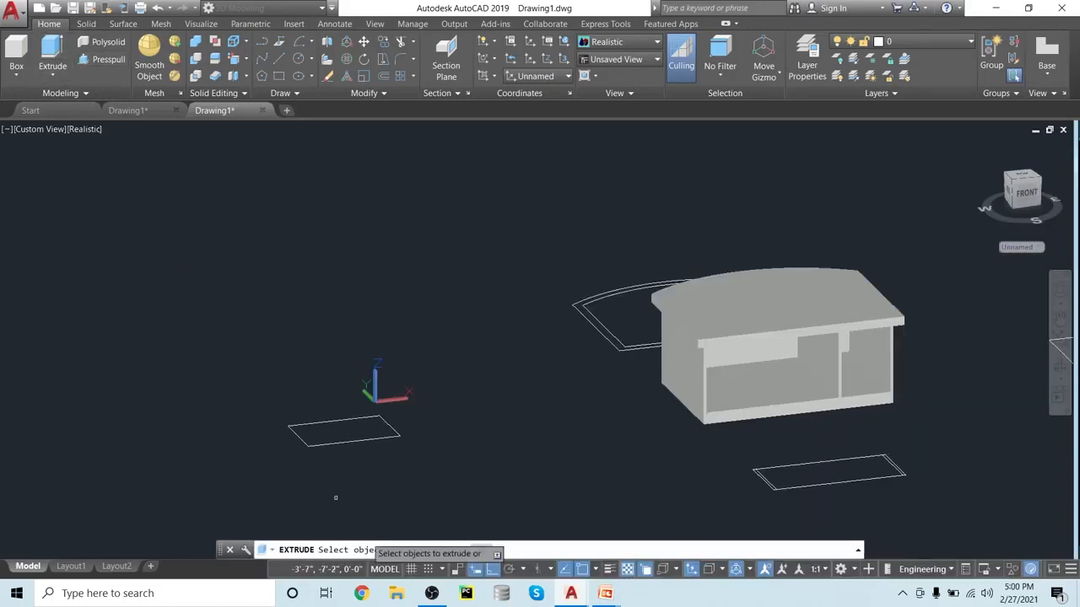
{"action": "left_click", "coordinate": [338, 436]}
{"action": "key", "text": "Return"}
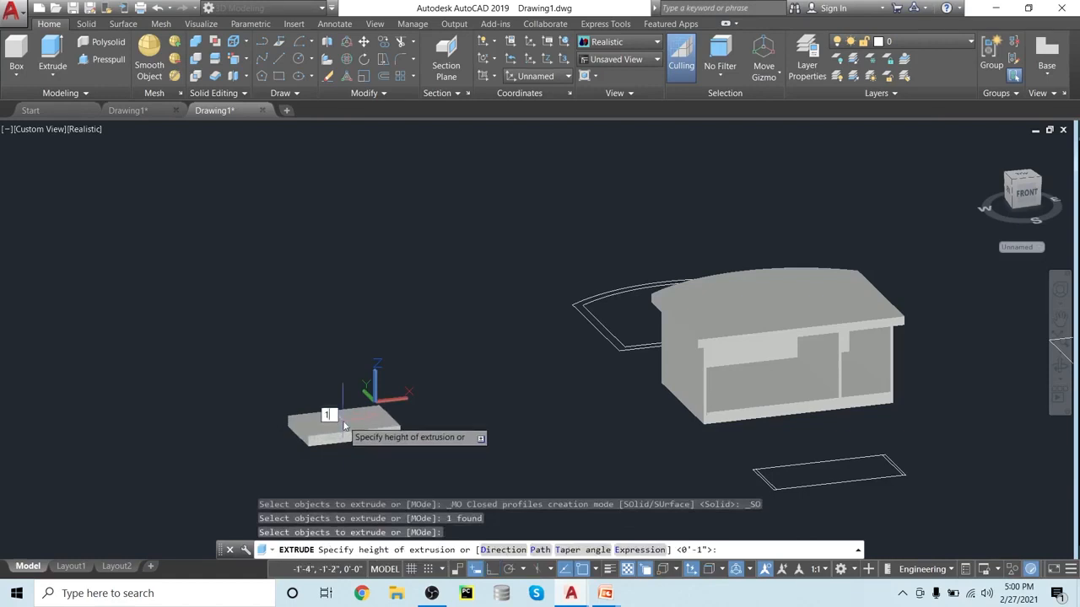
{"action": "key", "text": "Return"}
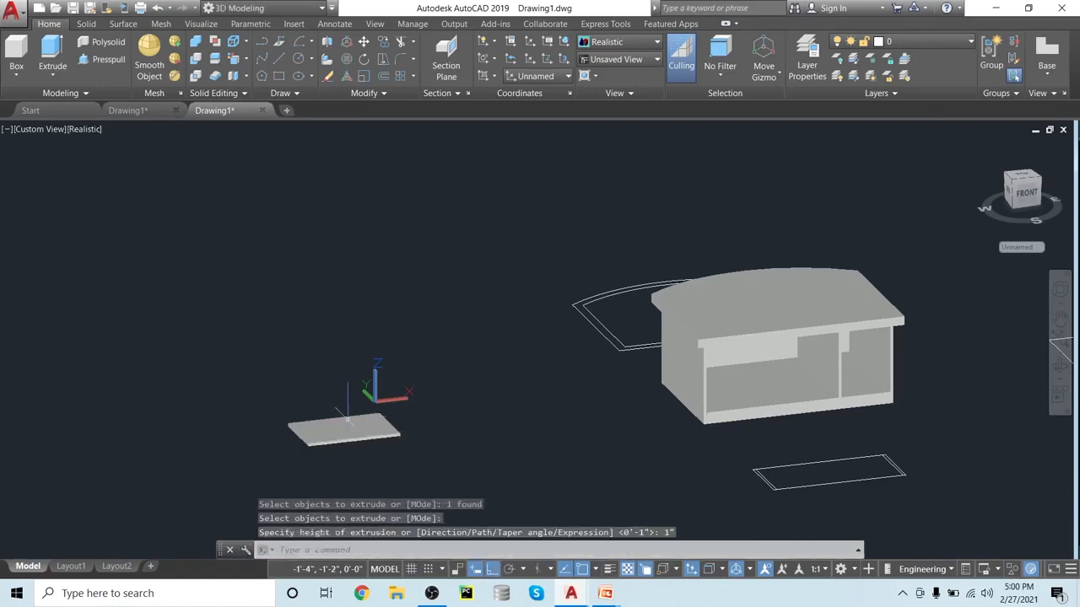
- Draw a closed 3D polyline on the new panel's top face, outlining a 1" wide strip along the short edge facing the cabinet
{"action": "scroll", "coordinate": [699, 443], "scroll_direction": "up", "scroll_amount": 2}
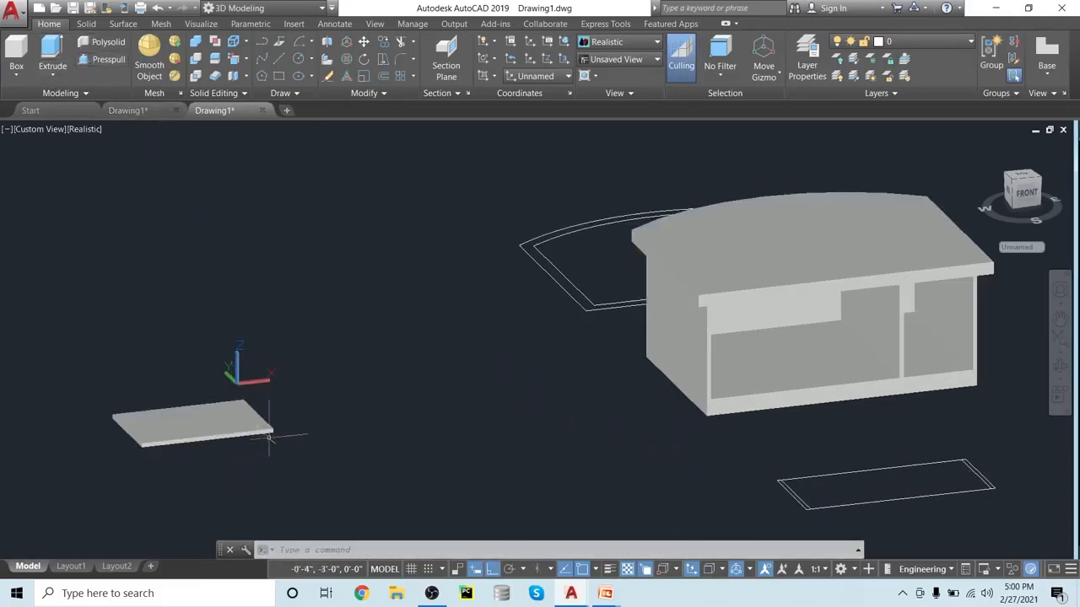
{"action": "scroll", "coordinate": [295, 458], "scroll_direction": "up", "scroll_amount": 1}
{"action": "scroll", "coordinate": [295, 458], "scroll_direction": "down", "scroll_amount": 2}
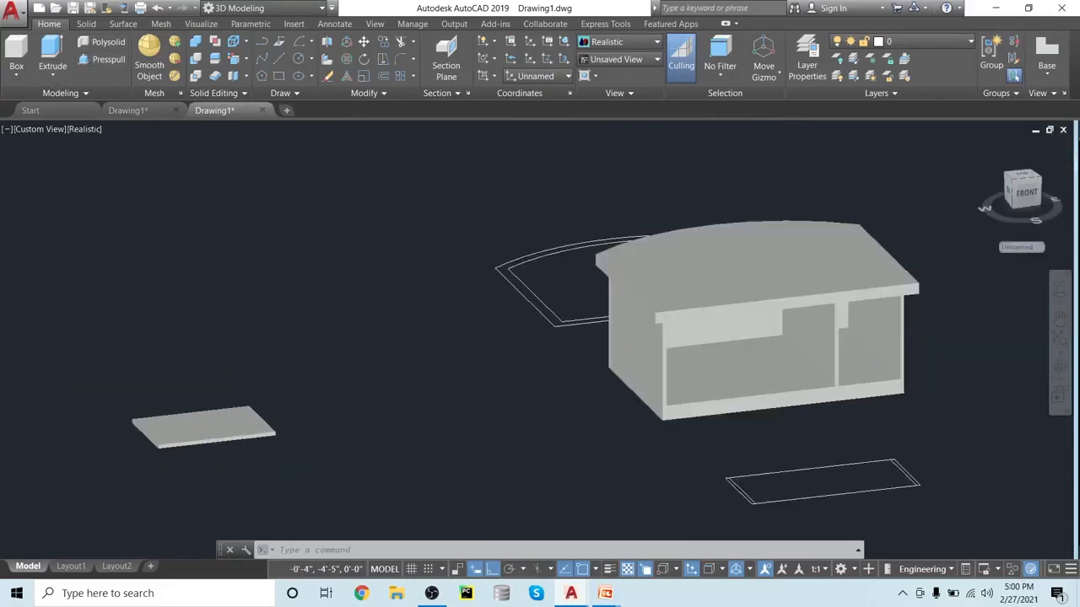
{"action": "scroll", "coordinate": [311, 470], "scroll_direction": "down", "scroll_amount": 1}
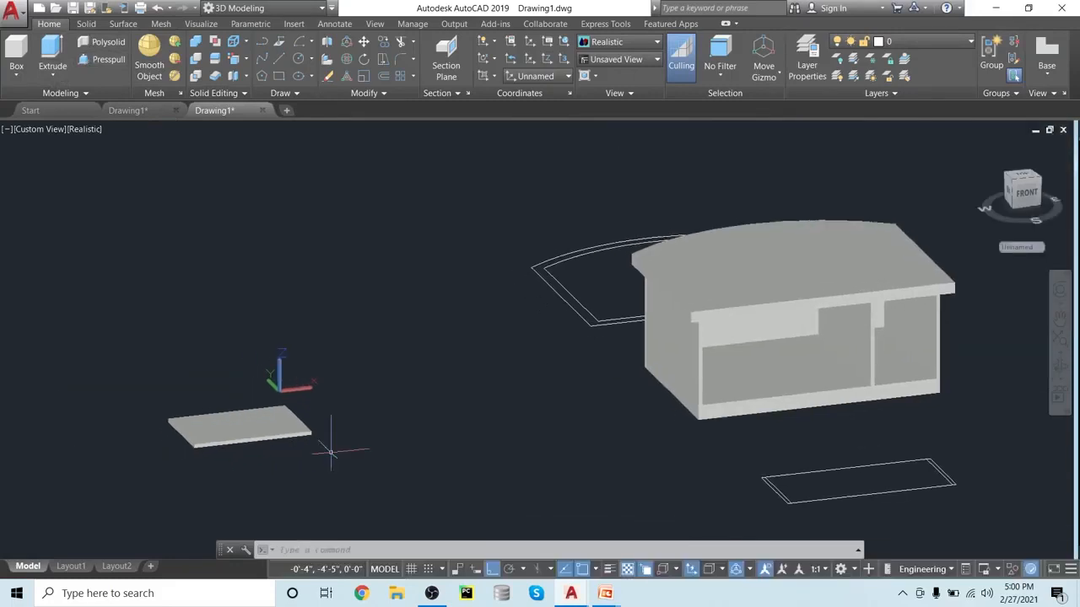
{"action": "scroll", "coordinate": [454, 469], "scroll_direction": "down", "scroll_amount": 2}
{"action": "scroll", "coordinate": [454, 469], "scroll_direction": "up", "scroll_amount": 2}
{"action": "middle_click_drag", "start_coordinate": [412, 426], "coordinate": [494, 400], "text": "shift"}
{"action": "scroll", "coordinate": [422, 481], "scroll_direction": "up", "scroll_amount": 3}
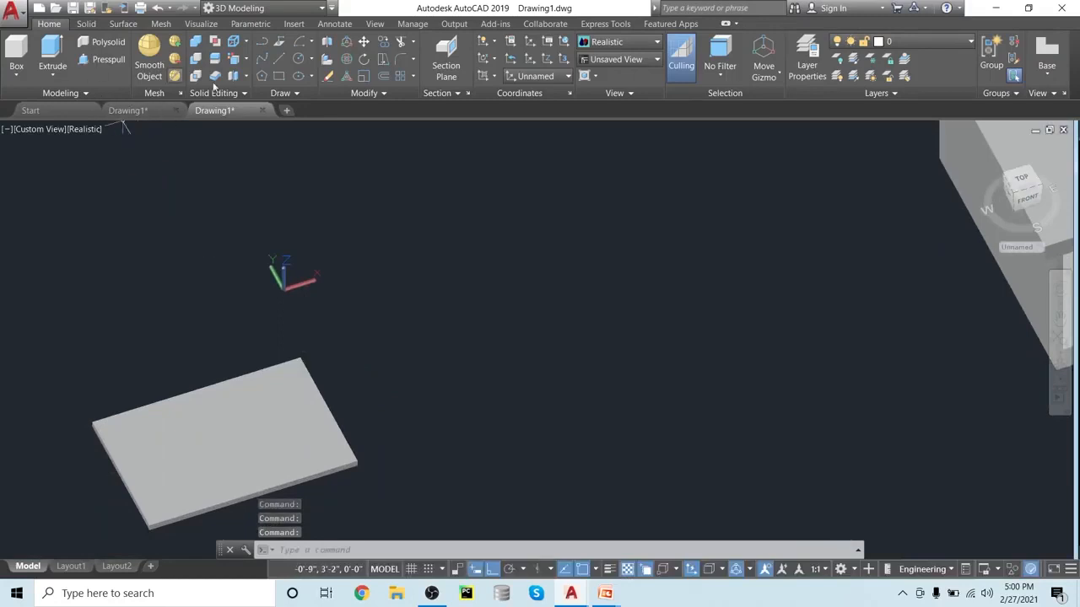
{"action": "left_click", "coordinate": [261, 42]}
{"action": "left_click", "coordinate": [276, 44]}
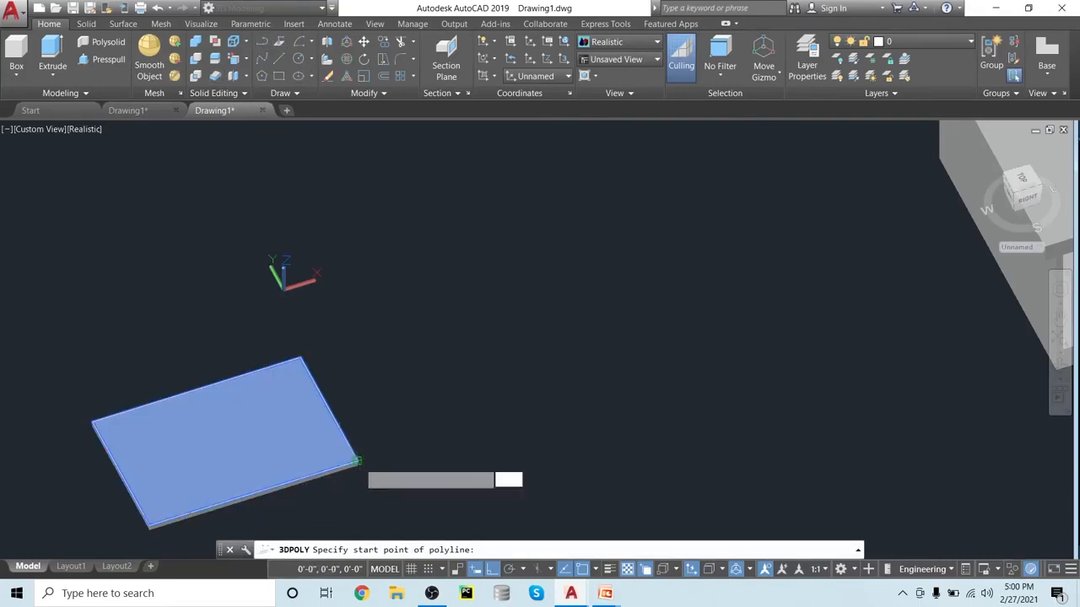
{"action": "left_click", "coordinate": [355, 461]}
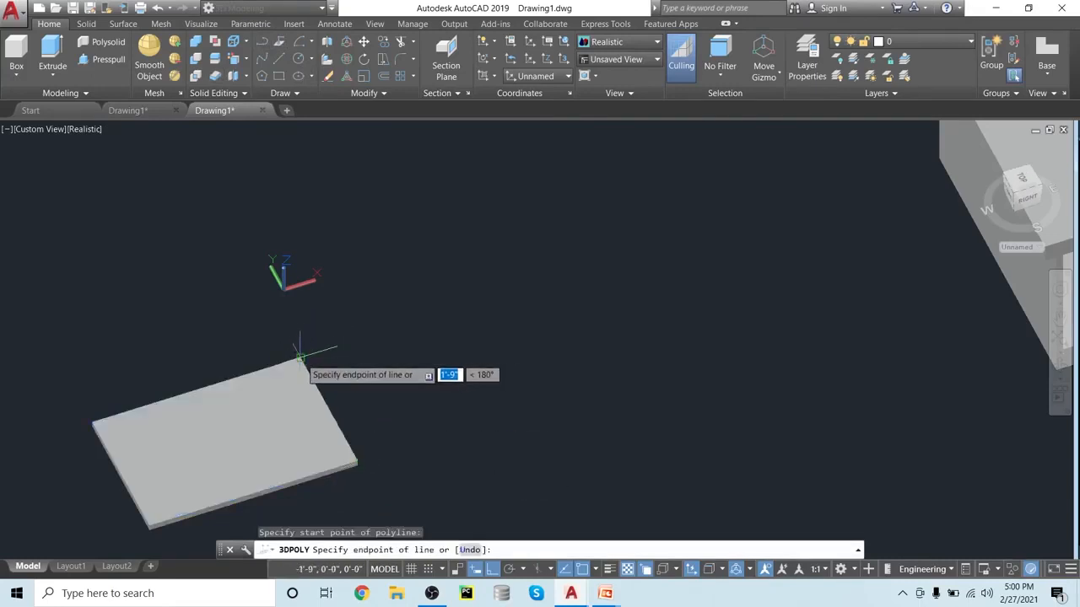
{"action": "left_click", "coordinate": [298, 356]}
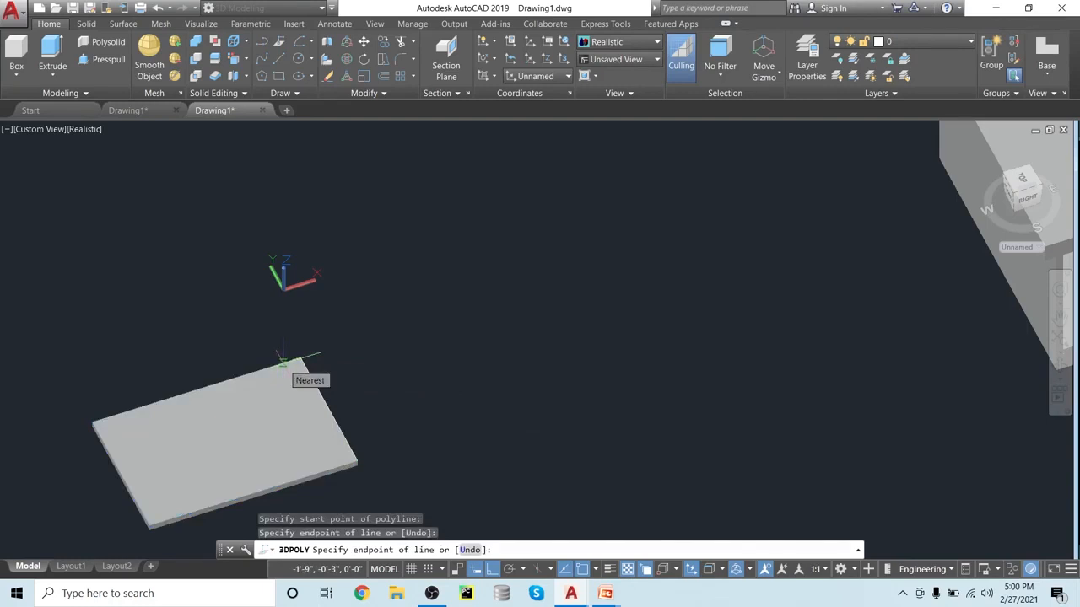
{"action": "type", "text": "1"}
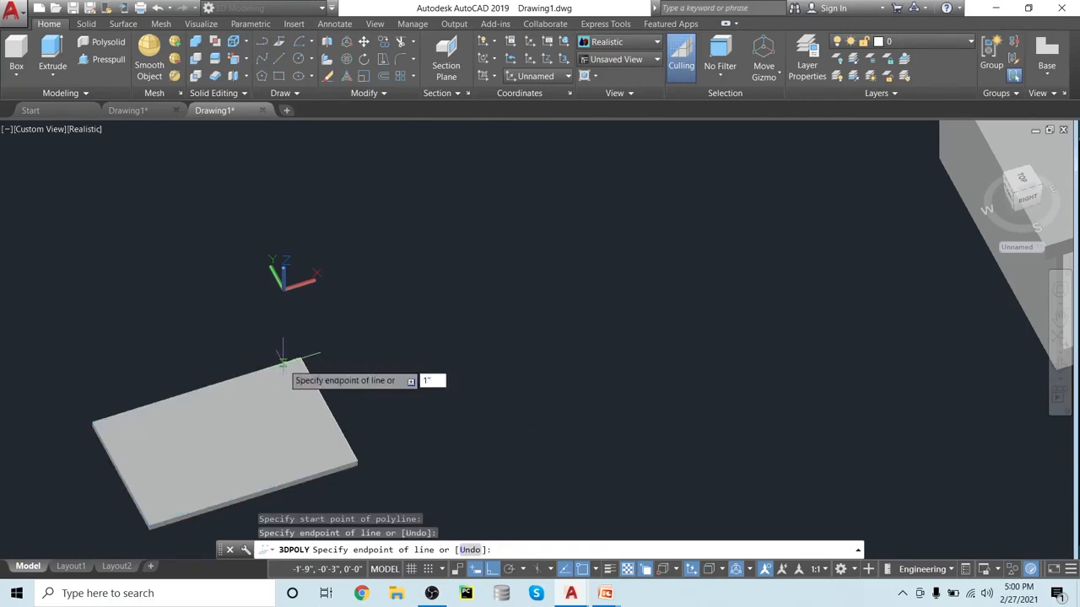
{"action": "key", "text": "Return"}
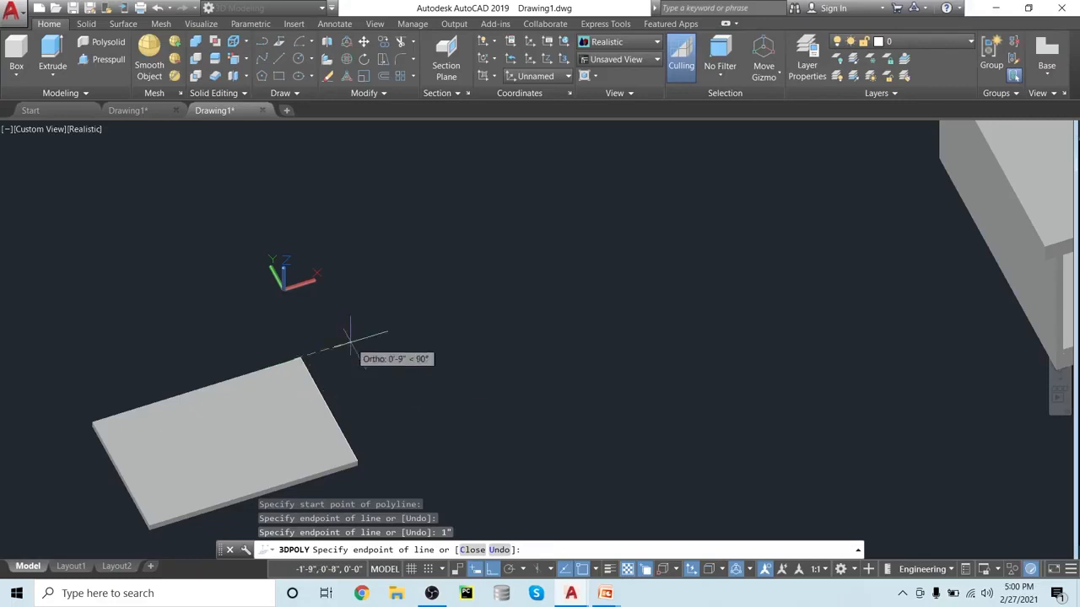
{"action": "left_click", "coordinate": [351, 464]}
{"action": "type", "text": "c"}
{"action": "key", "text": "Return"}
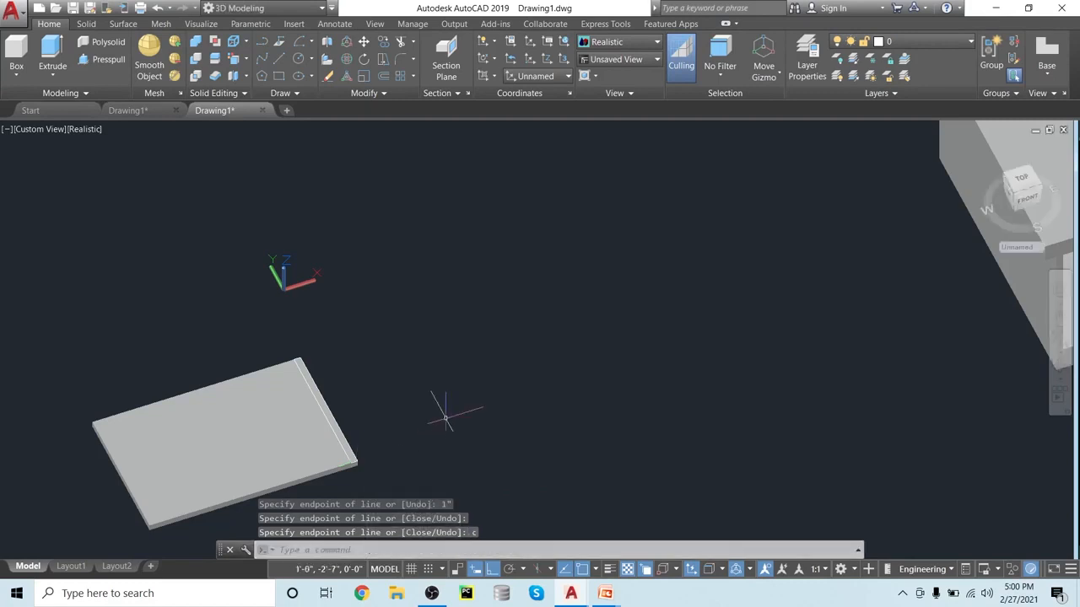
{"action": "scroll", "coordinate": [446, 417], "scroll_direction": "up", "scroll_amount": 2}
{"action": "middle_click_drag", "start_coordinate": [444, 434], "coordinate": [461, 390], "text": "shift"}
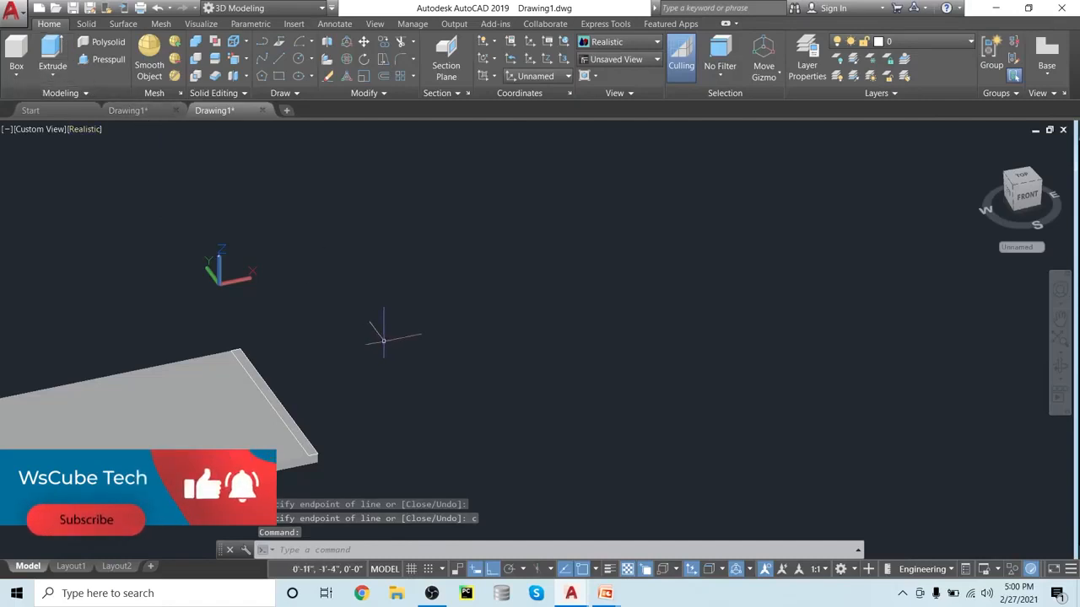
{"action": "left_click", "coordinate": [52, 55]}
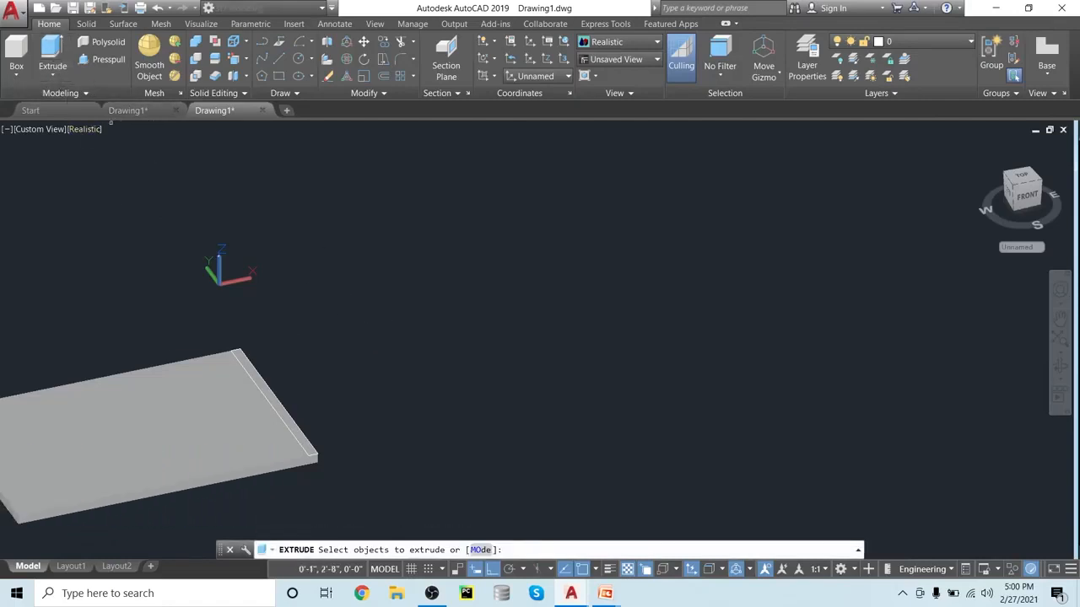
{"action": "left_click", "coordinate": [271, 391]}
{"action": "left_click", "coordinate": [298, 453]}
{"action": "key", "text": "Escape"}
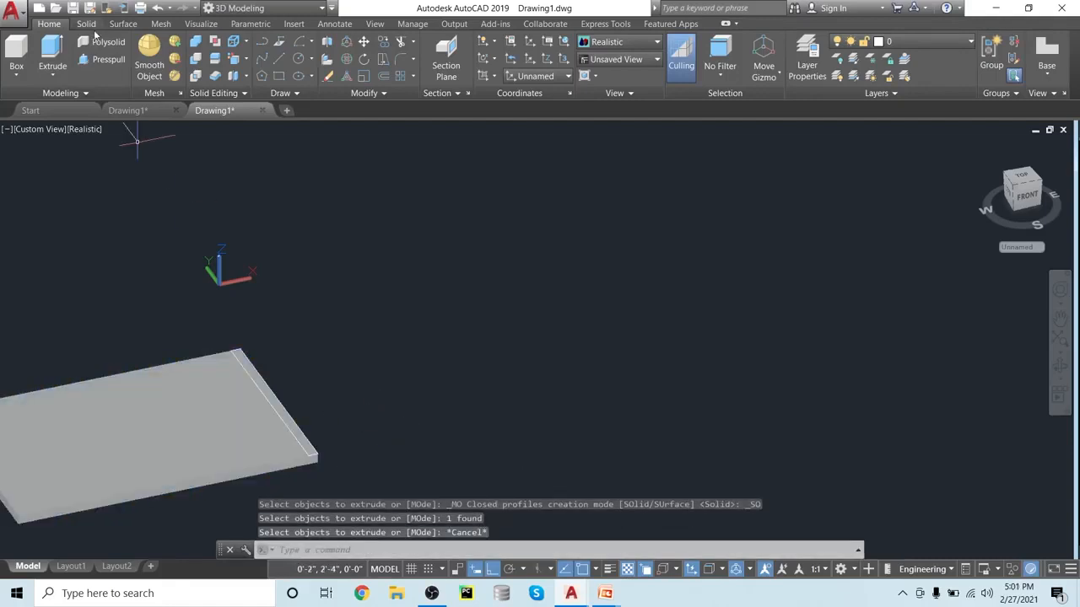
- Extrude the 1" wide strip outline at the end of the new panel downward by 1' into a solid leg
{"action": "left_click", "coordinate": [53, 52]}
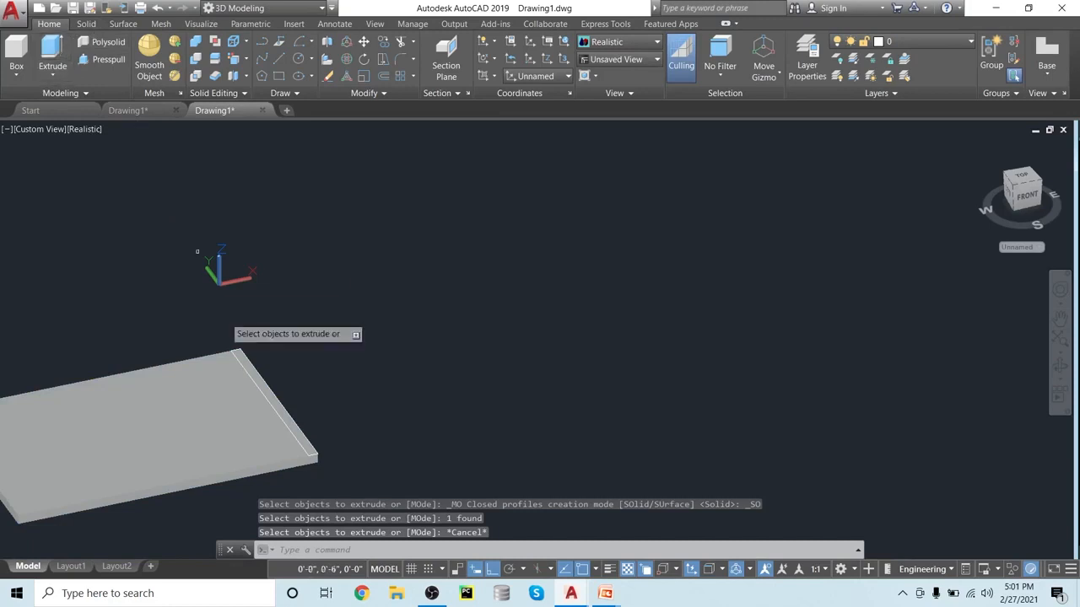
{"action": "left_click", "coordinate": [287, 410]}
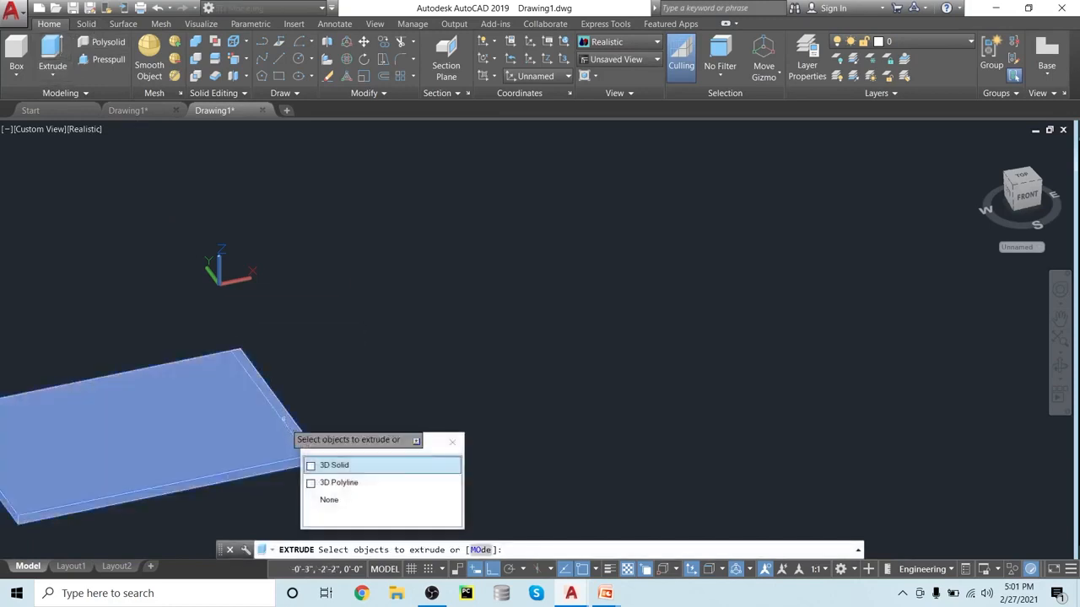
{"action": "left_click", "coordinate": [308, 483]}
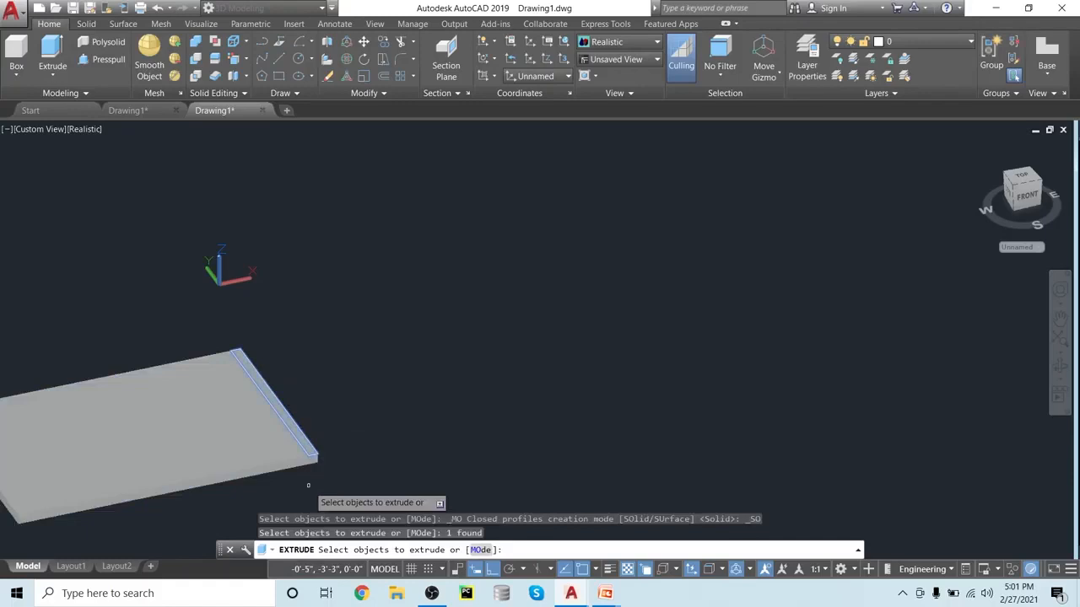
{"action": "key", "text": "Return"}
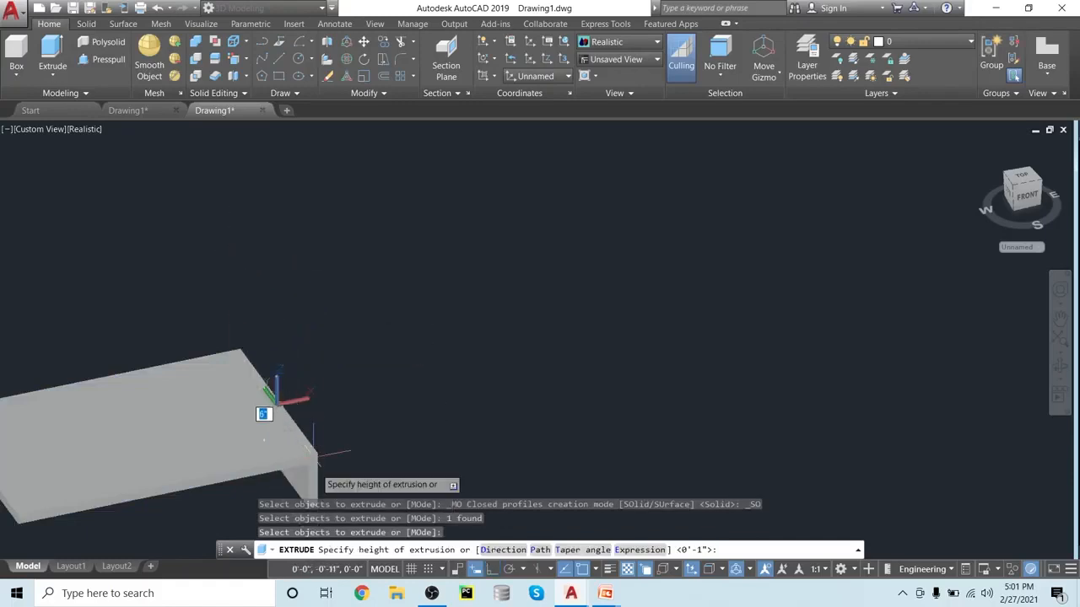
{"action": "scroll", "coordinate": [320, 470], "scroll_direction": "down", "scroll_amount": 2}
{"action": "middle_click_drag", "start_coordinate": [329, 440], "coordinate": [343, 330]}
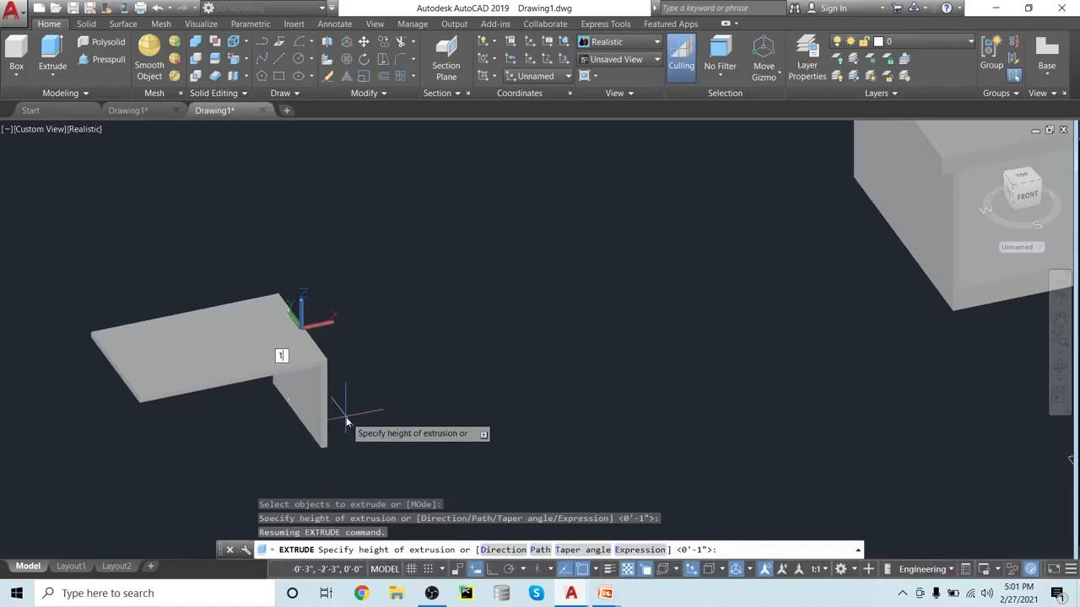
{"action": "key", "text": "Return"}
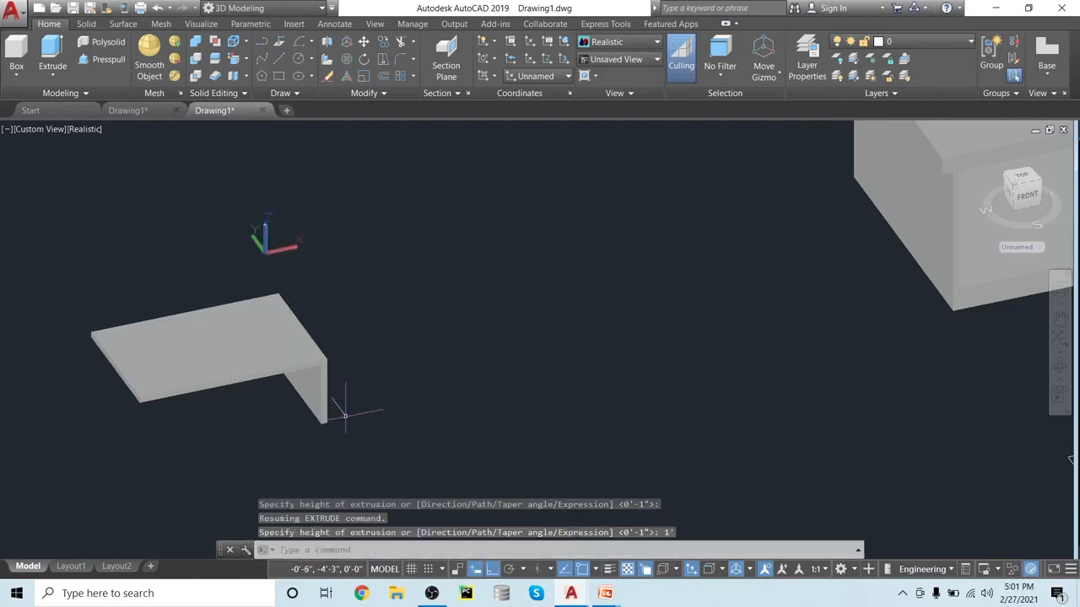
- Examine the cabinet's open front and its wide left compartment to find where the L-shaped shelf has to attach
{"action": "middle_click_drag", "start_coordinate": [442, 362], "coordinate": [389, 314], "text": "shift"}
{"action": "scroll", "coordinate": [390, 317], "scroll_direction": "down", "scroll_amount": 2}
{"action": "middle_click_drag", "start_coordinate": [419, 380], "coordinate": [337, 381]}
{"action": "scroll", "coordinate": [431, 429], "scroll_direction": "up", "scroll_amount": 1}
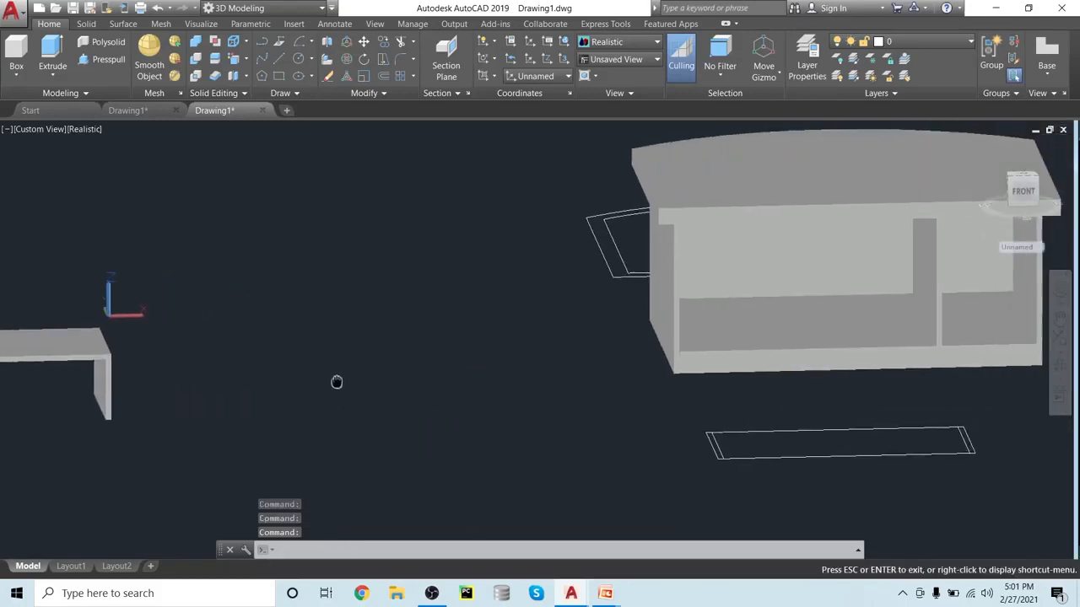
{"action": "scroll", "coordinate": [766, 308], "scroll_direction": "up", "scroll_amount": 2}
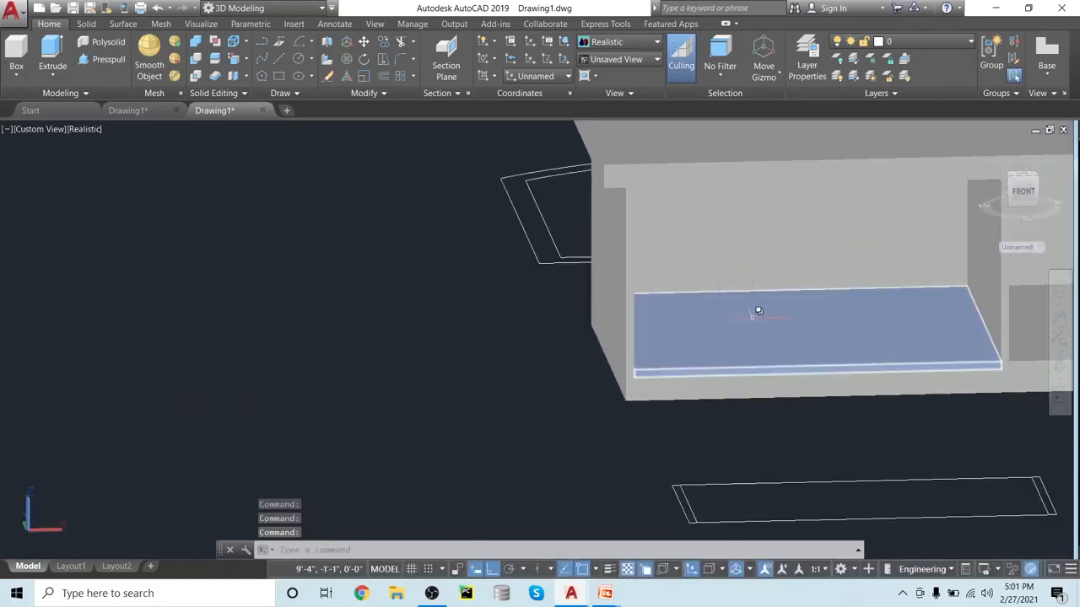
{"action": "scroll", "coordinate": [764, 310], "scroll_direction": "down", "scroll_amount": 5}
{"action": "scroll", "coordinate": [805, 390], "scroll_direction": "up", "scroll_amount": 2}
{"action": "middle_click_drag", "start_coordinate": [811, 384], "coordinate": [735, 339], "text": "shift"}
{"action": "scroll", "coordinate": [730, 320], "scroll_direction": "up", "scroll_amount": 2}
{"action": "scroll", "coordinate": [738, 283], "scroll_direction": "up", "scroll_amount": 2}
{"action": "middle_click_drag", "start_coordinate": [734, 297], "coordinate": [801, 363], "text": "shift"}
{"action": "scroll", "coordinate": [819, 174], "scroll_direction": "up", "scroll_amount": 1}
{"action": "scroll", "coordinate": [801, 362], "scroll_direction": "down", "scroll_amount": 2}
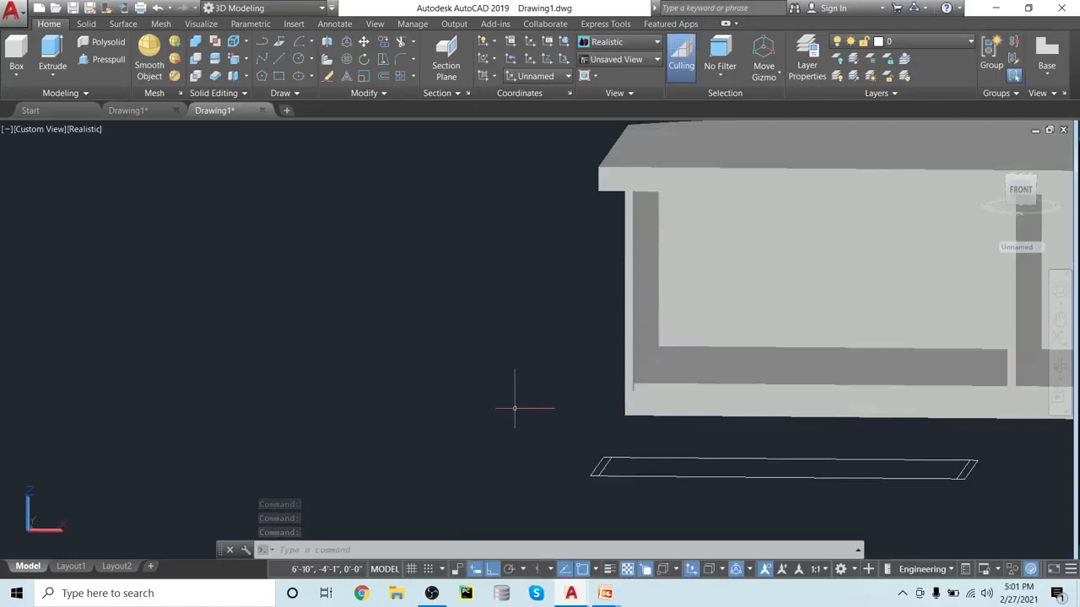
{"action": "type", "text": "L"}
{"action": "key", "text": "Return"}
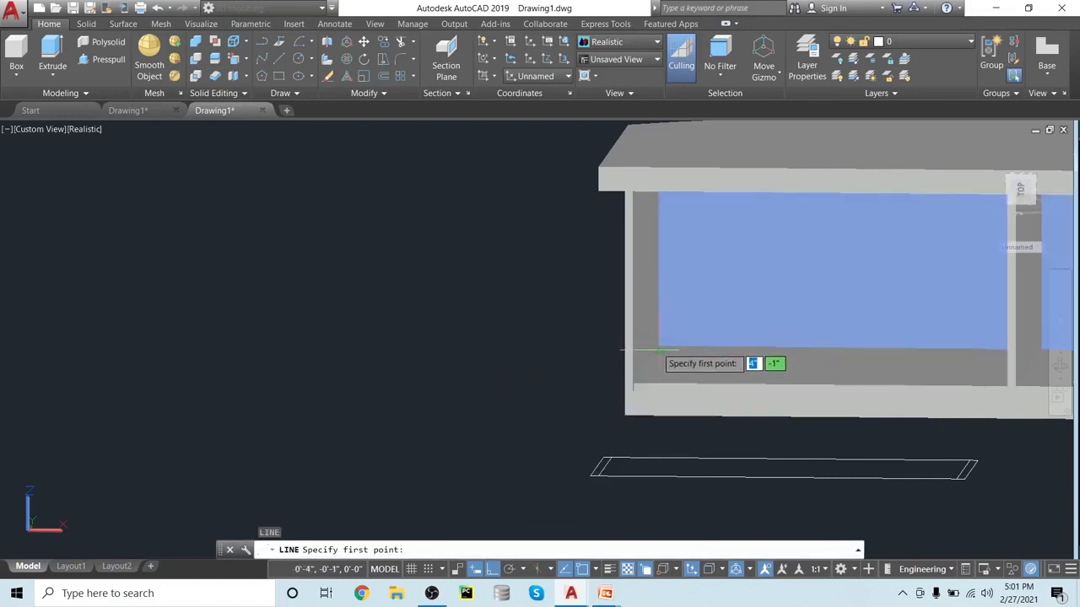
{"action": "scroll", "coordinate": [659, 346], "scroll_direction": "up", "scroll_amount": 1}
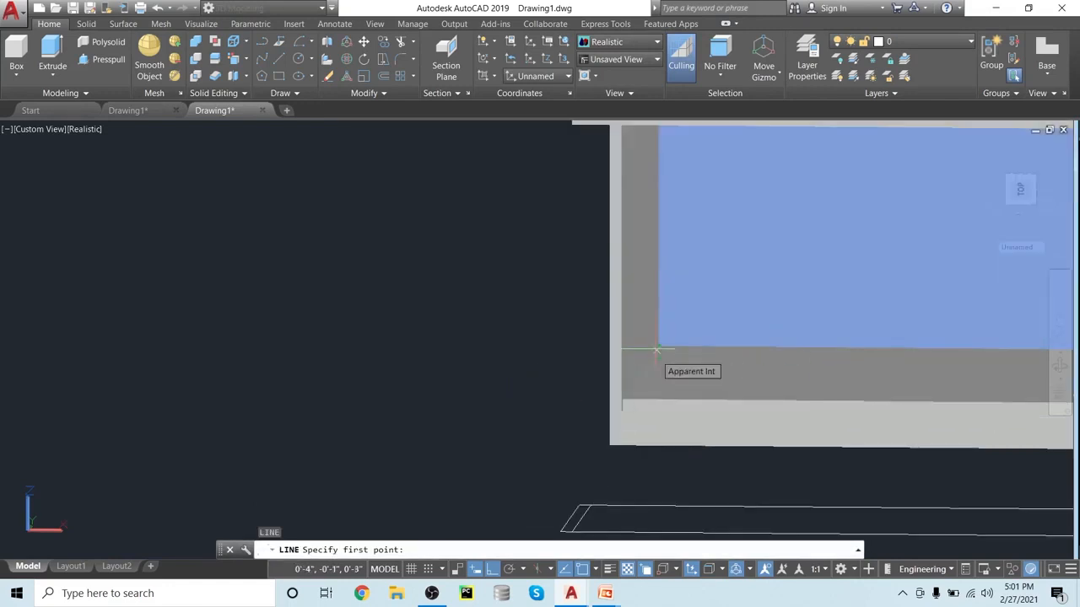
{"action": "left_click", "coordinate": [624, 345]}
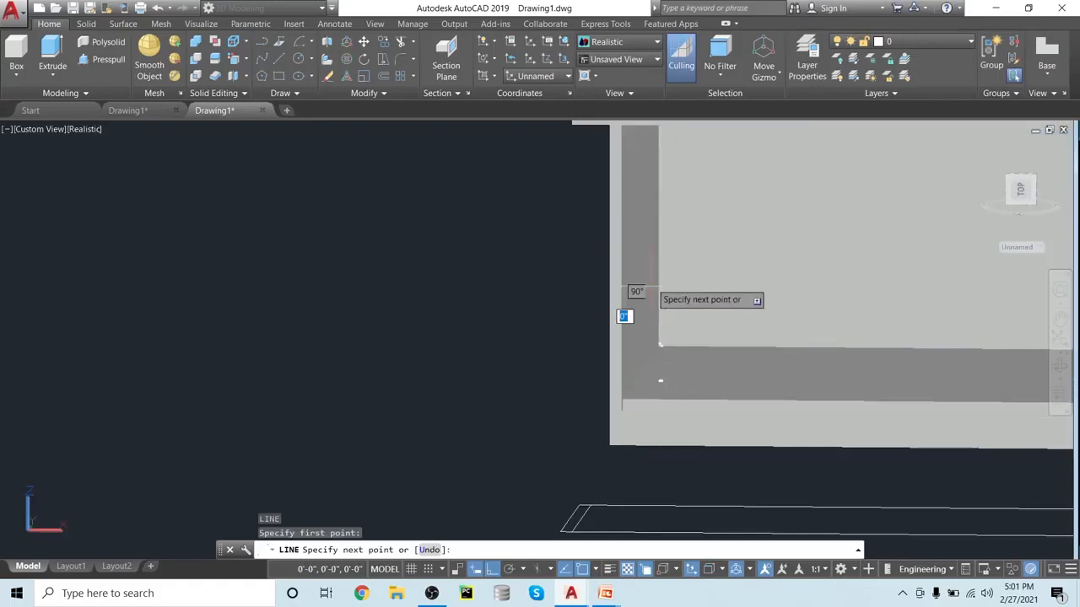
{"action": "scroll", "coordinate": [643, 233], "scroll_direction": "up", "scroll_amount": 2}
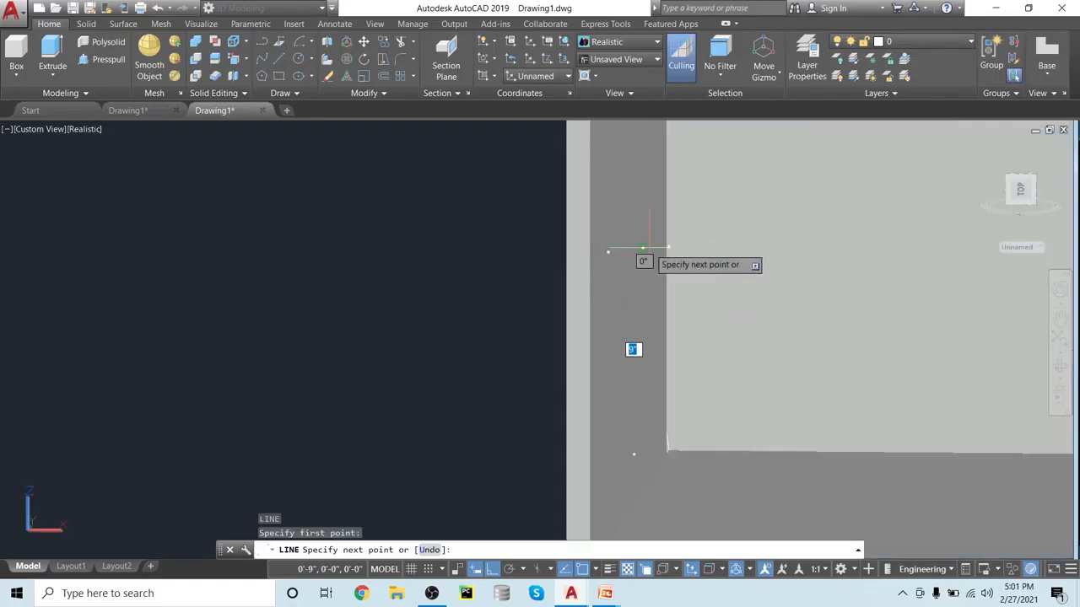
{"action": "middle_click_drag", "start_coordinate": [790, 391], "coordinate": [762, 411], "text": "shift"}
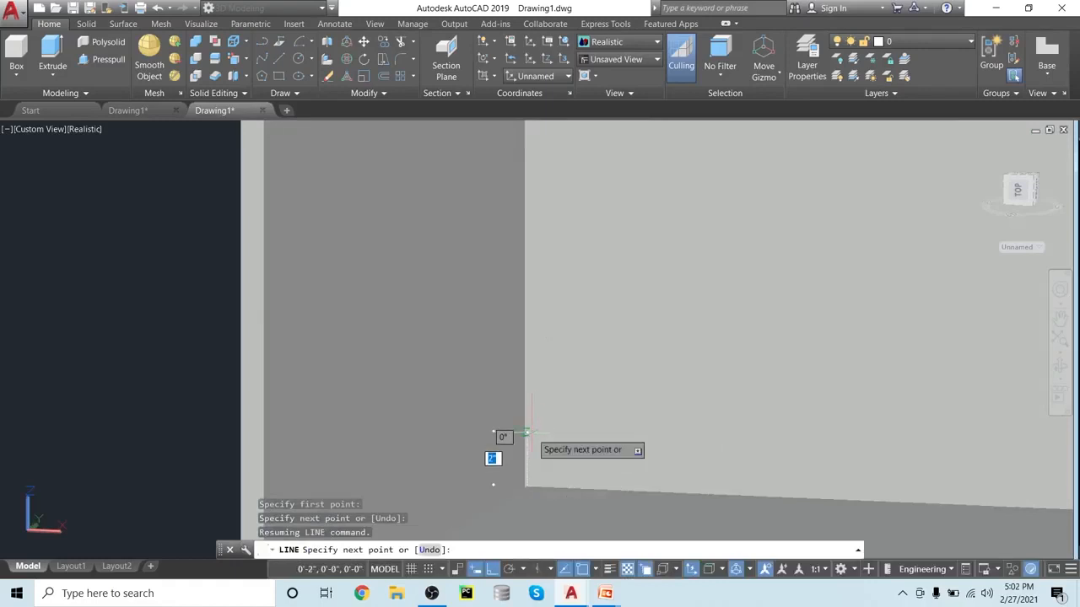
{"action": "key", "text": "Escape"}
- Draw a 1' vertical guide line upward from the lower rear left inside corner of the cabinet's wide compartment
{"action": "key", "text": "Return"}
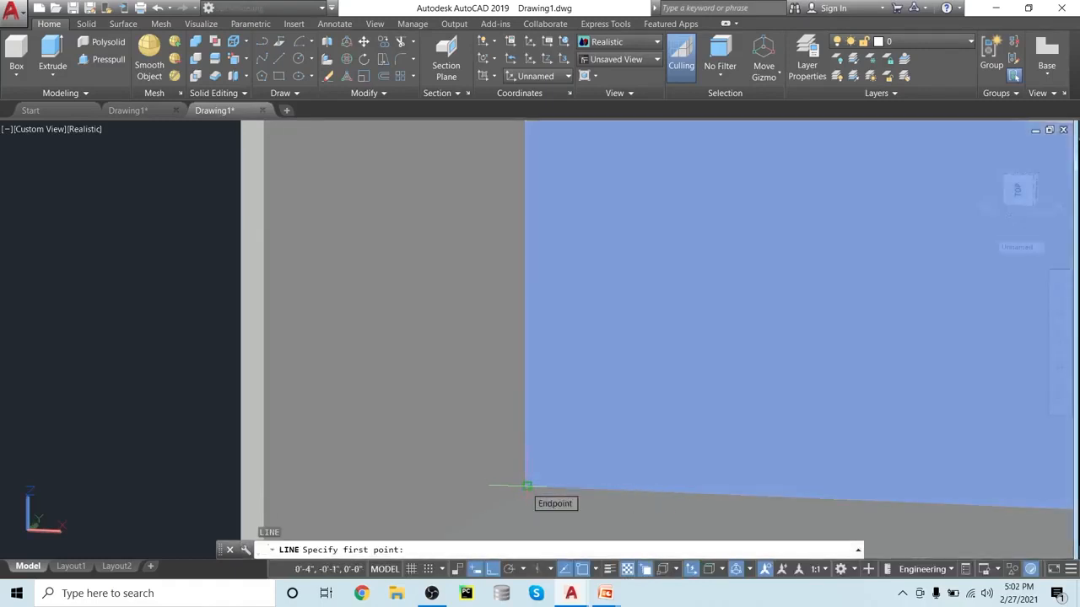
{"action": "left_click", "coordinate": [527, 486]}
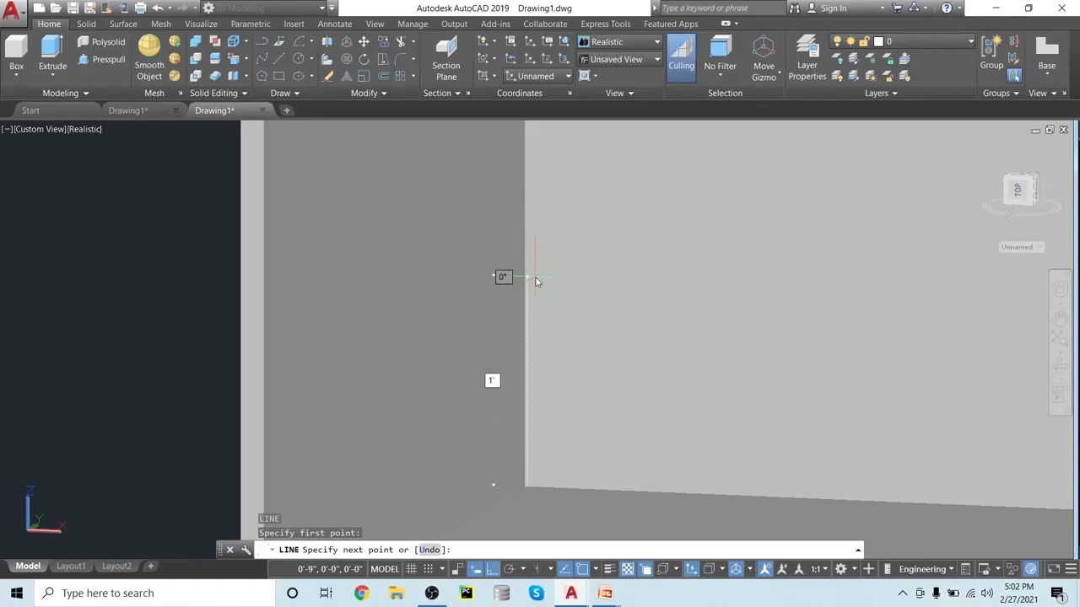
{"action": "type", "text": "1'"}
{"action": "key", "text": "Return"}
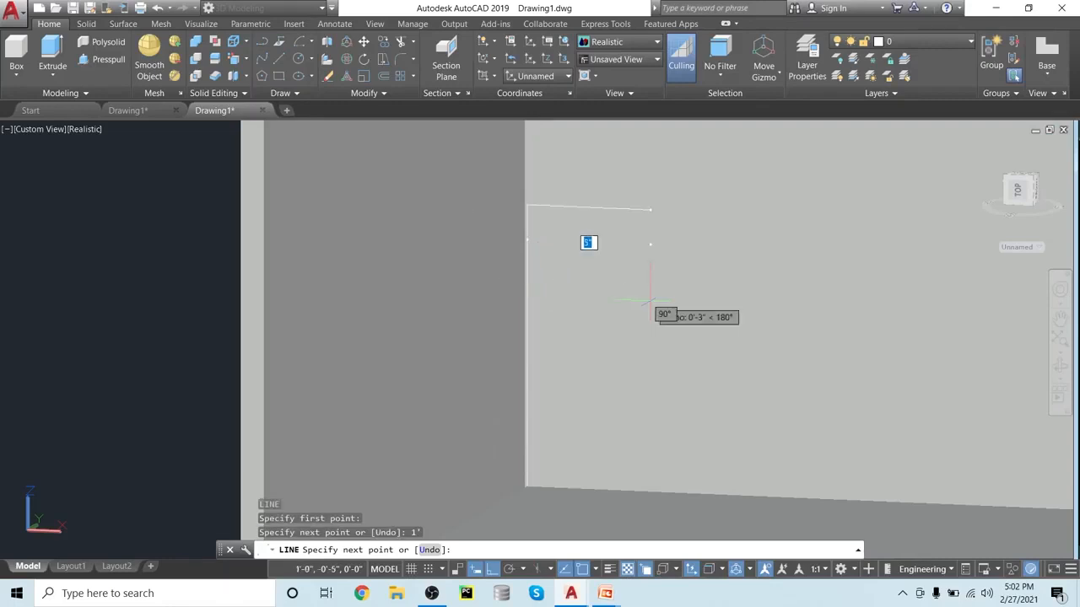
{"action": "key", "text": "Return"}
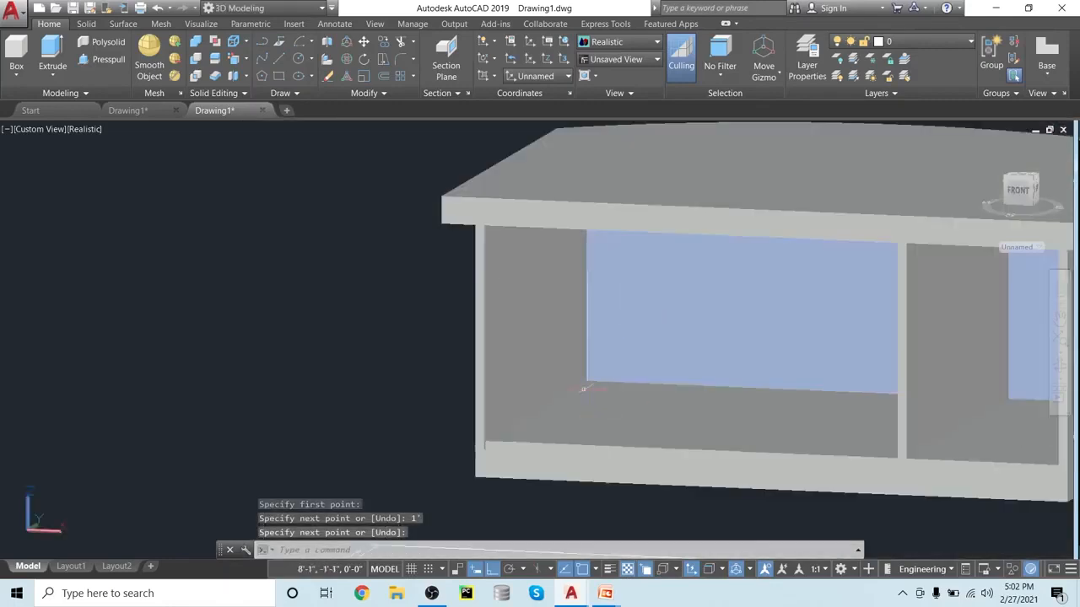
- Move both solids of the L-shaped shelf from the panel's bottom rear left corner to the guide line's upper end inside the cabinet
{"action": "scroll", "coordinate": [348, 374], "scroll_direction": "down", "scroll_amount": 2}
{"action": "middle_click_drag", "start_coordinate": [283, 399], "coordinate": [572, 426]}
{"action": "scroll", "coordinate": [287, 426], "scroll_direction": "up", "scroll_amount": 2}
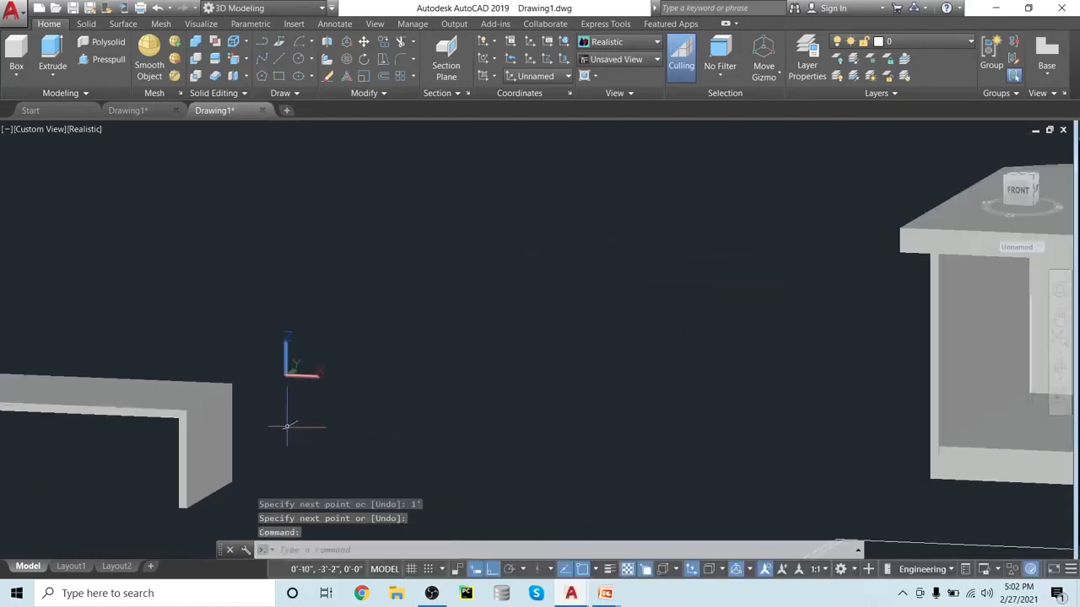
{"action": "scroll", "coordinate": [290, 432], "scroll_direction": "down", "scroll_amount": 3}
{"action": "middle_click_drag", "start_coordinate": [292, 433], "coordinate": [489, 448], "text": "shift"}
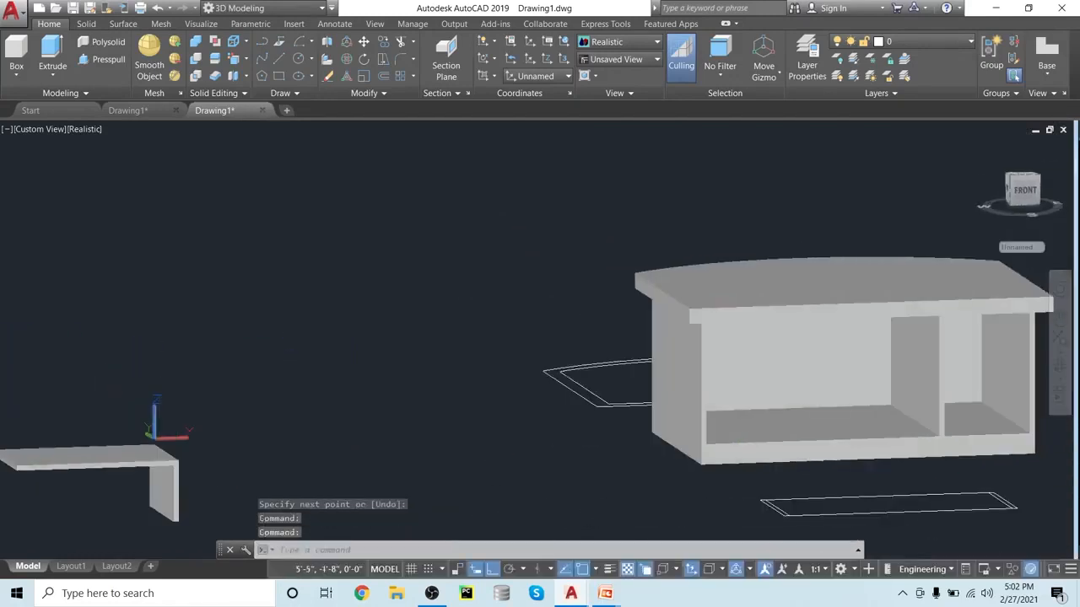
{"action": "scroll", "coordinate": [396, 397], "scroll_direction": "down", "scroll_amount": 5}
{"action": "middle_click_drag", "start_coordinate": [396, 396], "coordinate": [544, 361], "text": "shift"}
{"action": "scroll", "coordinate": [576, 447], "scroll_direction": "up", "scroll_amount": 3}
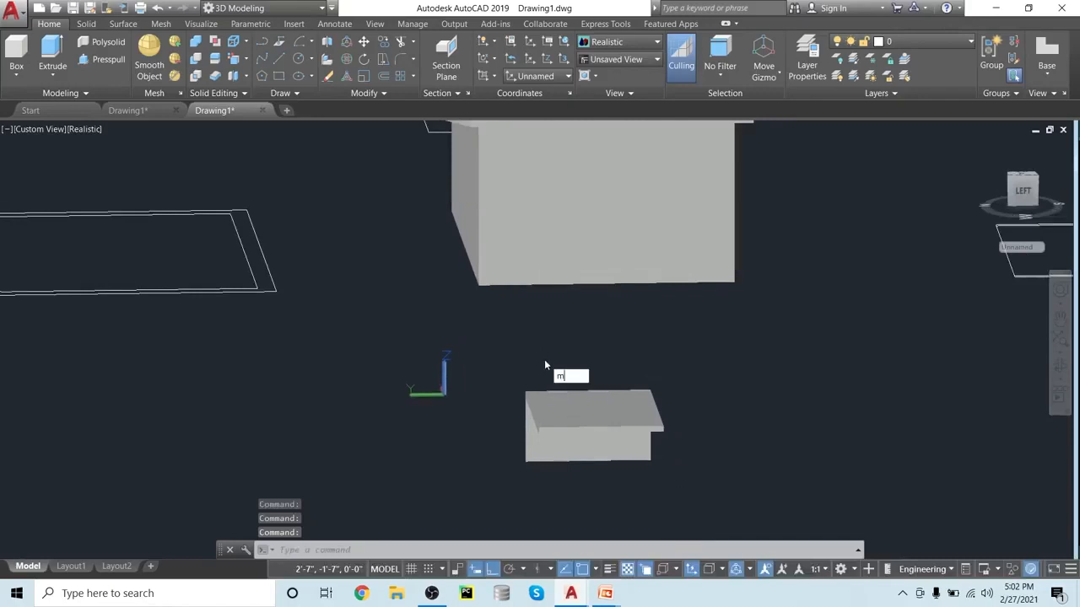
{"action": "type", "text": "m"}
{"action": "key", "text": "Return"}
{"action": "left_click", "coordinate": [568, 420]}
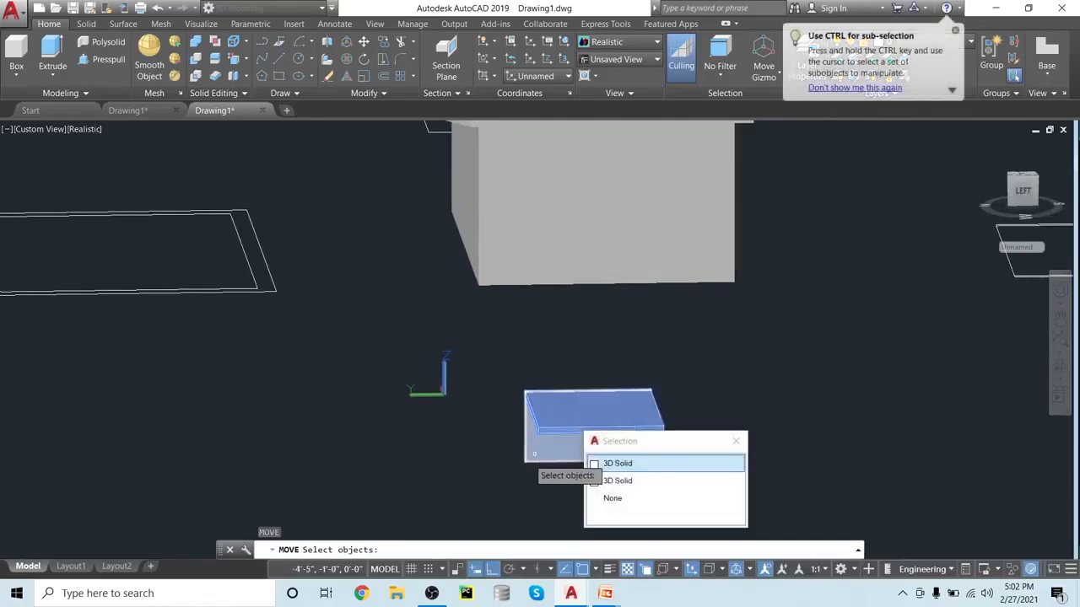
{"action": "left_click", "coordinate": [532, 451]}
{"action": "key", "text": "Return"}
{"action": "scroll", "coordinate": [530, 449], "scroll_direction": "up", "scroll_amount": 2}
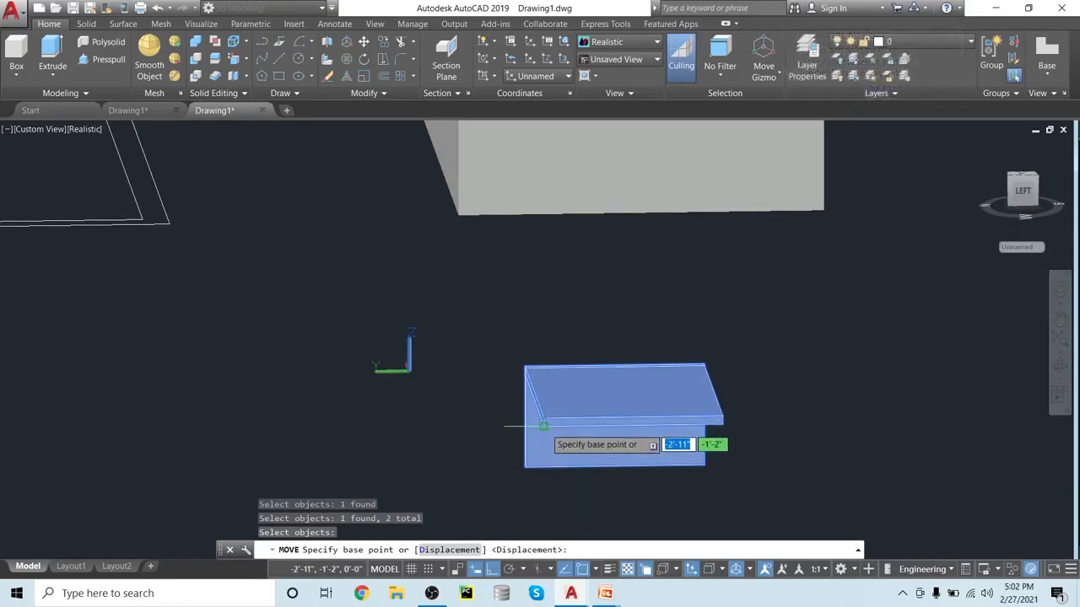
{"action": "left_click", "coordinate": [543, 426]}
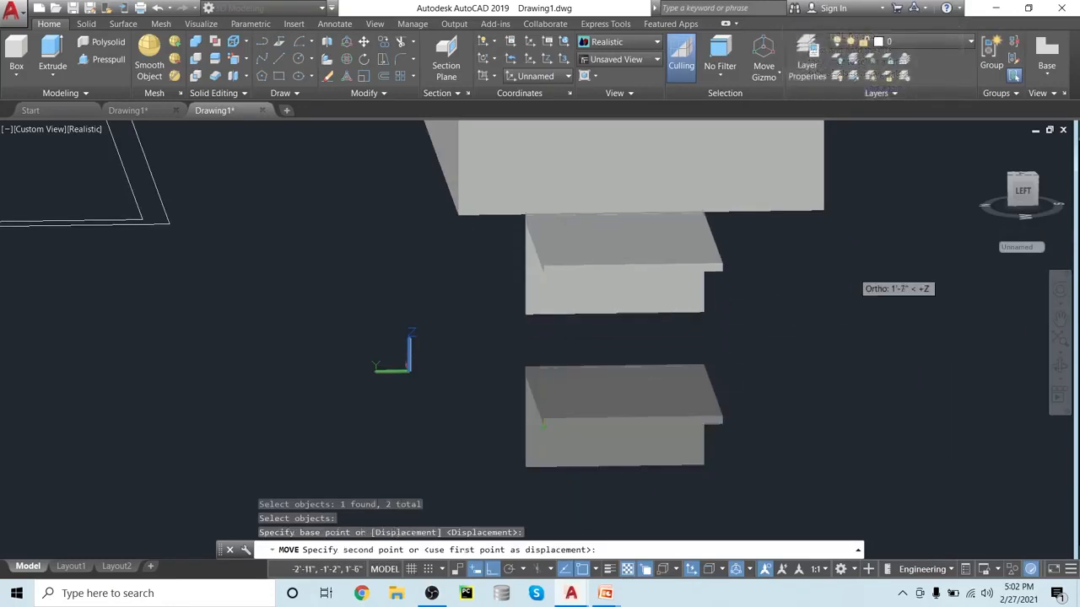
{"action": "middle_click_drag", "start_coordinate": [852, 272], "coordinate": [718, 340], "text": "shift"}
{"action": "scroll", "coordinate": [718, 333], "scroll_direction": "down", "scroll_amount": 2}
{"action": "key", "text": "F8"}
{"action": "key", "text": "F8"}
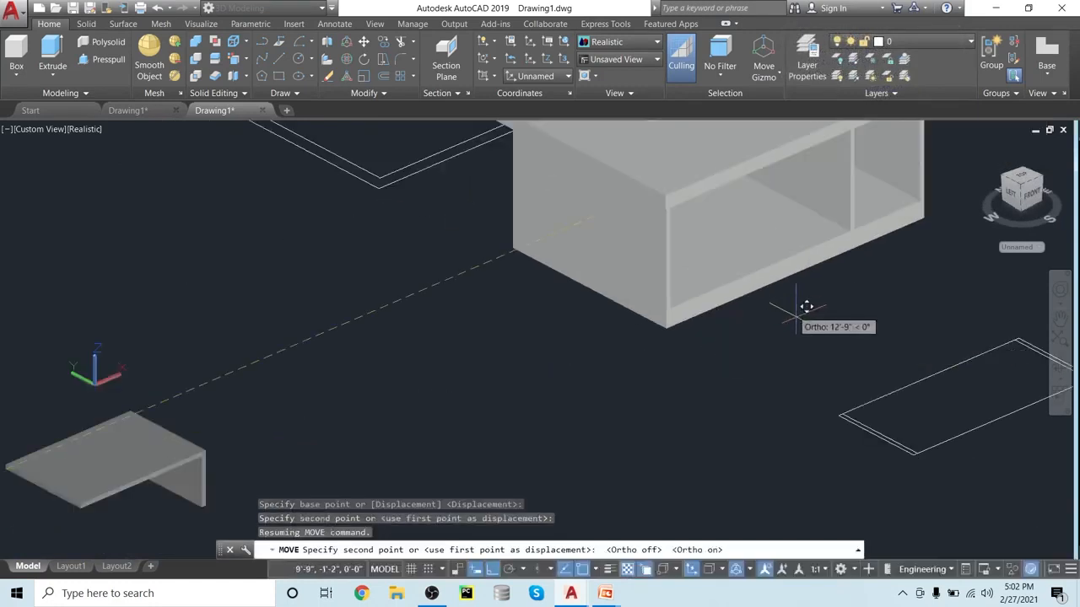
{"action": "scroll", "coordinate": [807, 321], "scroll_direction": "down", "scroll_amount": 3}
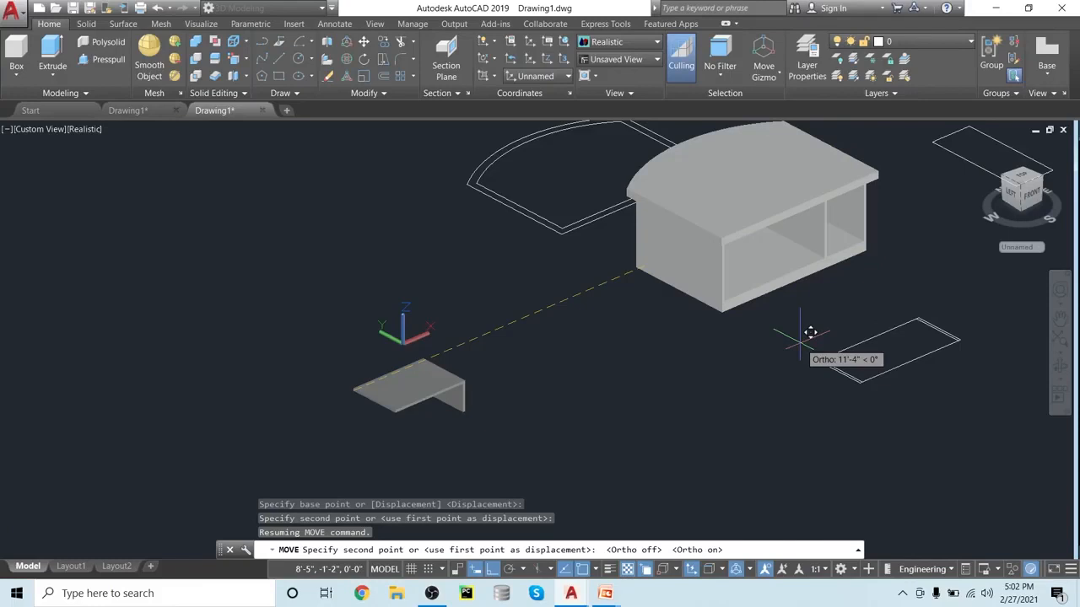
{"action": "key", "text": "F8"}
{"action": "middle_click_drag", "start_coordinate": [803, 343], "coordinate": [633, 418]}
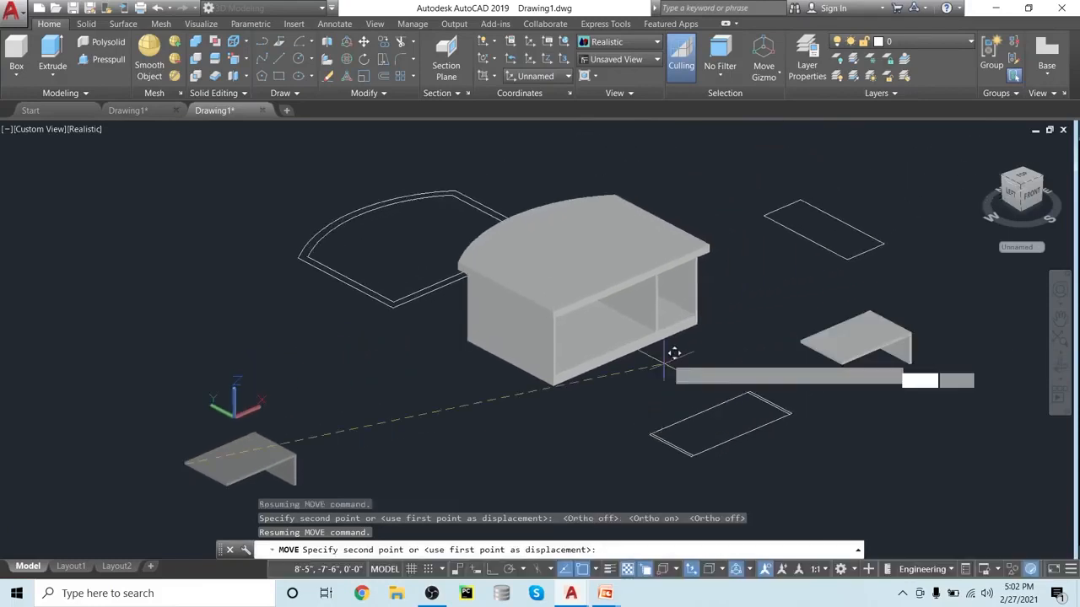
{"action": "middle_click_drag", "start_coordinate": [674, 352], "coordinate": [602, 313], "text": "shift"}
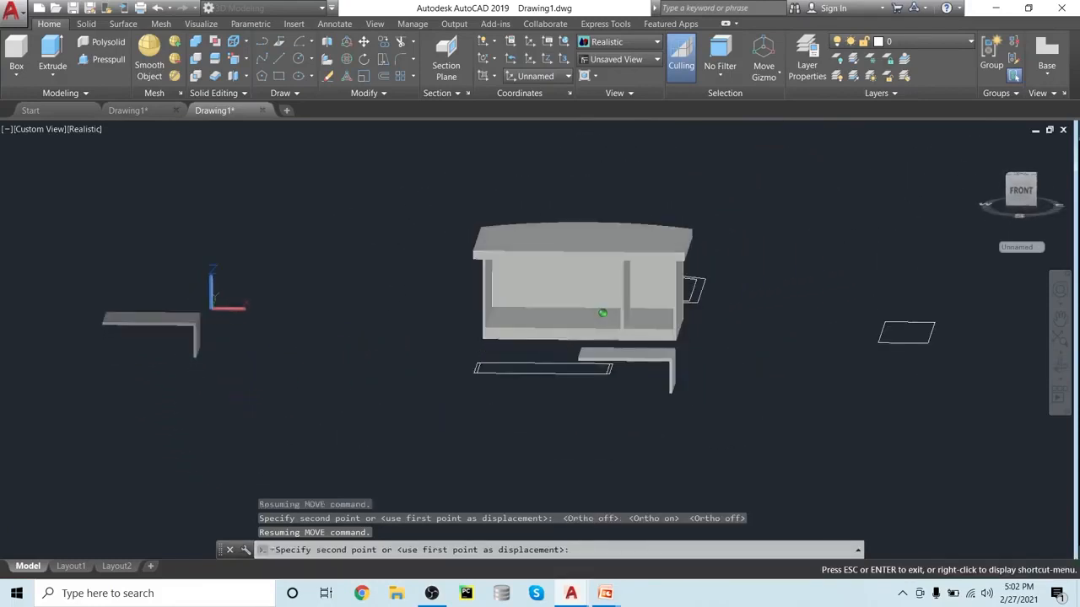
{"action": "scroll", "coordinate": [566, 335], "scroll_direction": "up", "scroll_amount": 5}
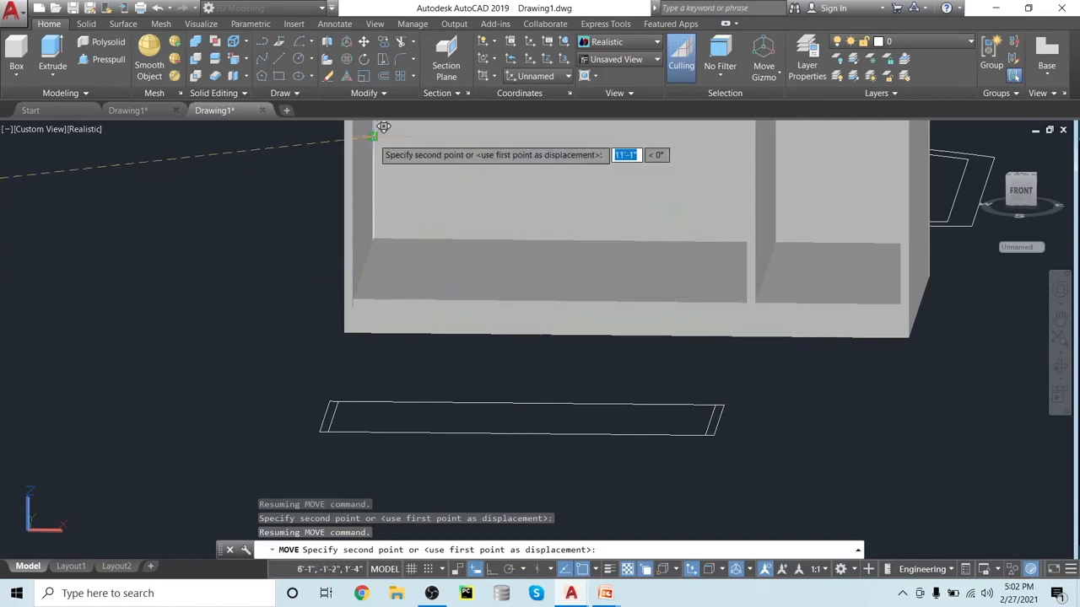
{"action": "scroll", "coordinate": [384, 126], "scroll_direction": "up", "scroll_amount": 3}
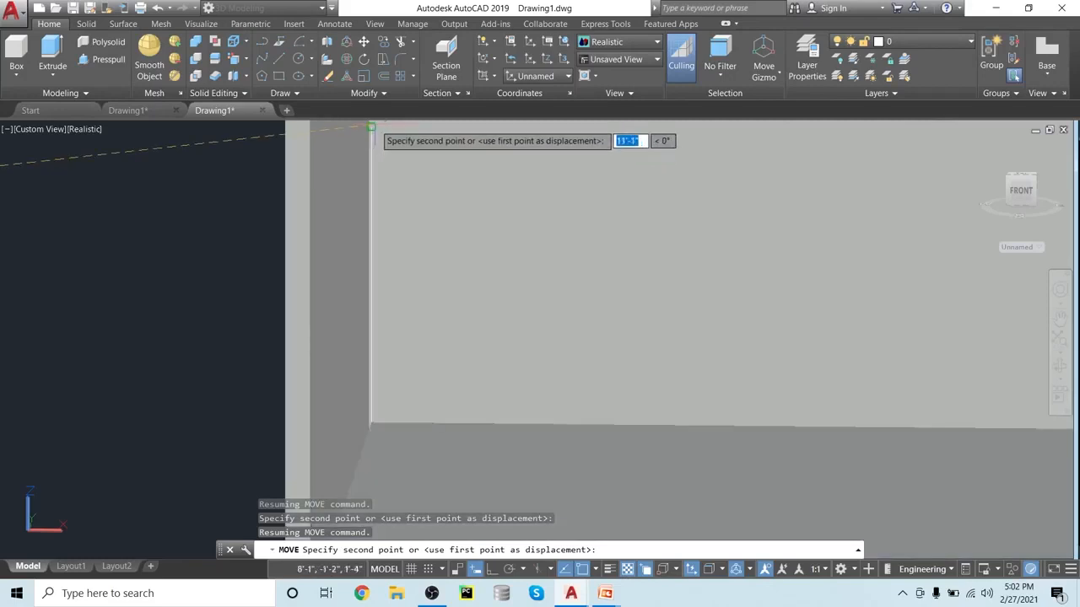
{"action": "left_click", "coordinate": [372, 127]}
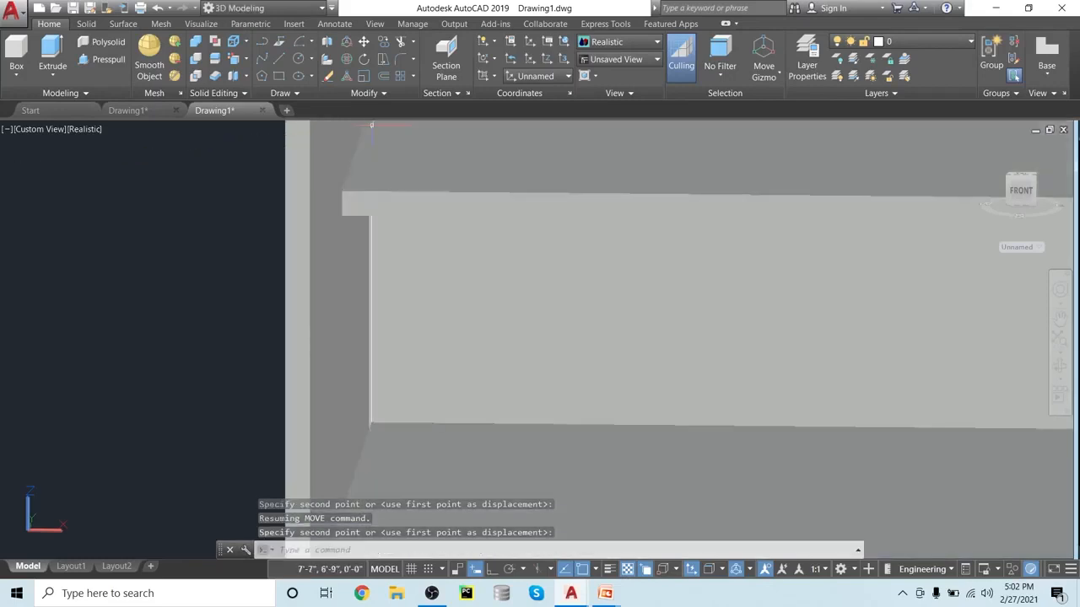
- Examine the placed L-shaped shelf inside the cabinet from the front and above, along with the remaining flat outlines
{"action": "scroll", "coordinate": [445, 245], "scroll_direction": "down", "scroll_amount": 5}
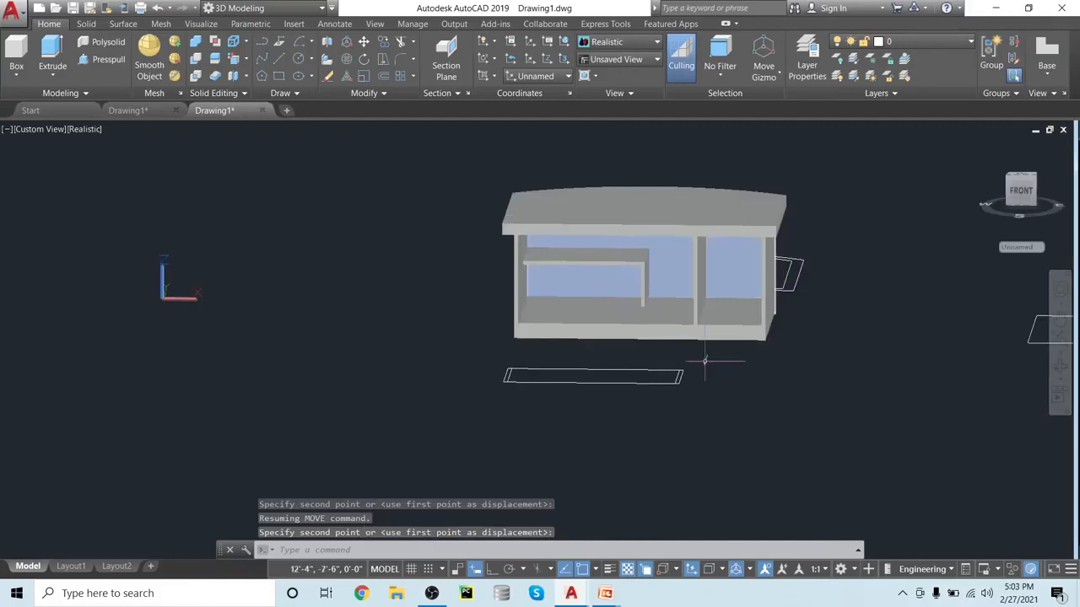
{"action": "scroll", "coordinate": [709, 367], "scroll_direction": "up", "scroll_amount": 2}
{"action": "scroll", "coordinate": [710, 367], "scroll_direction": "down", "scroll_amount": 4}
{"action": "scroll", "coordinate": [814, 383], "scroll_direction": "up", "scroll_amount": 2}
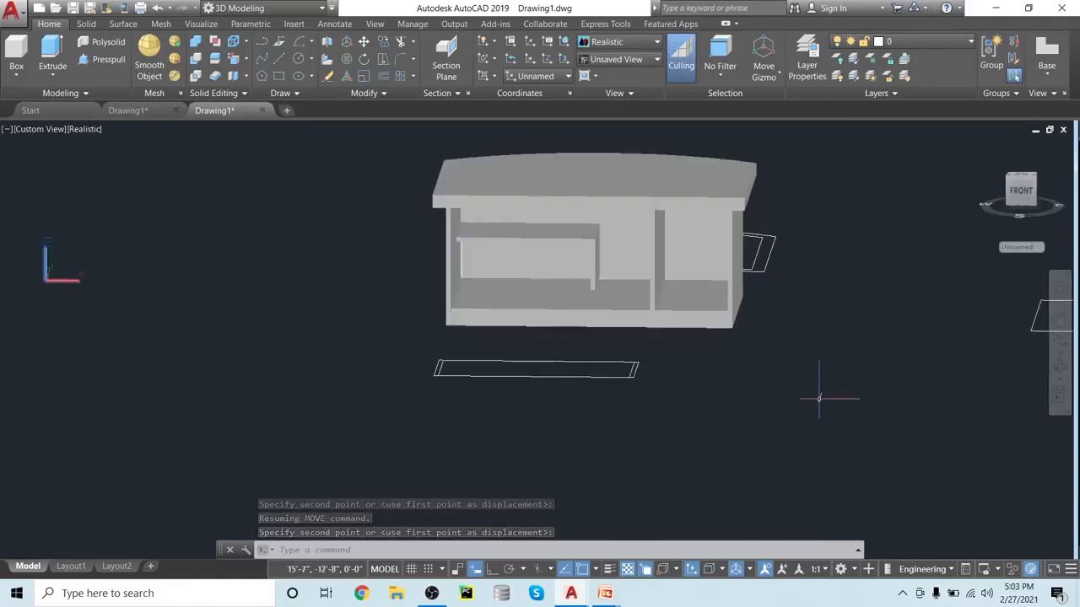
{"action": "scroll", "coordinate": [823, 393], "scroll_direction": "down", "scroll_amount": 2}
{"action": "scroll", "coordinate": [819, 399], "scroll_direction": "up", "scroll_amount": 2}
{"action": "mouse_move", "coordinate": [823, 400]}
{"action": "middle_mouse_down", "text": "shift"}
{"action": "mouse_move", "coordinate": [999, 401]}
{"action": "mouse_move", "coordinate": [781, 414]}
{"action": "mouse_move", "coordinate": [723, 396]}
{"action": "mouse_move", "coordinate": [530, 387]}
{"action": "mouse_move", "coordinate": [821, 419]}
{"action": "middle_mouse_up", "text": "shift"}
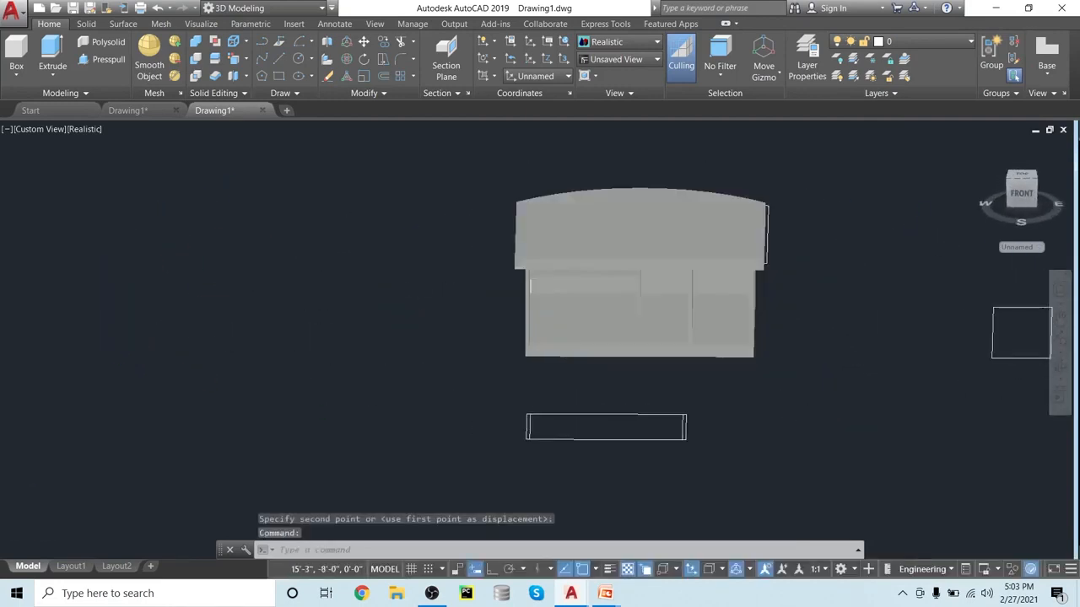
{"action": "scroll", "coordinate": [827, 405], "scroll_direction": "down", "scroll_amount": 2}
{"action": "middle_click_drag", "start_coordinate": [827, 405], "coordinate": [608, 388]}
{"action": "scroll", "coordinate": [632, 429], "scroll_direction": "up", "scroll_amount": 4}
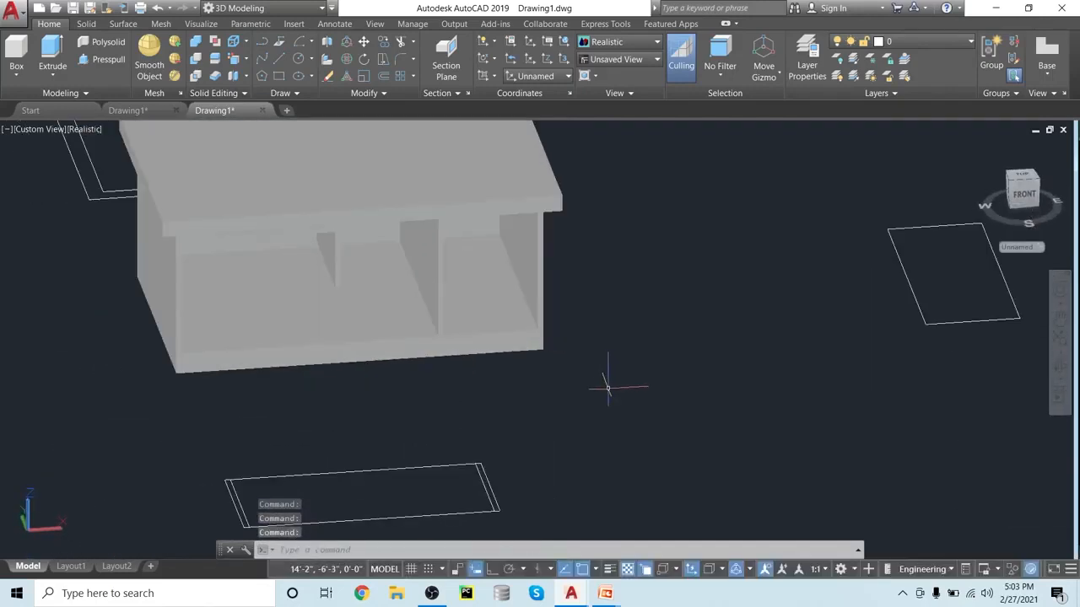
- Extrude the two narrow end strips of the flat outline in front of the cabinet 6" upward
{"action": "middle_click_drag", "start_coordinate": [567, 427], "coordinate": [606, 348], "text": "shift"}
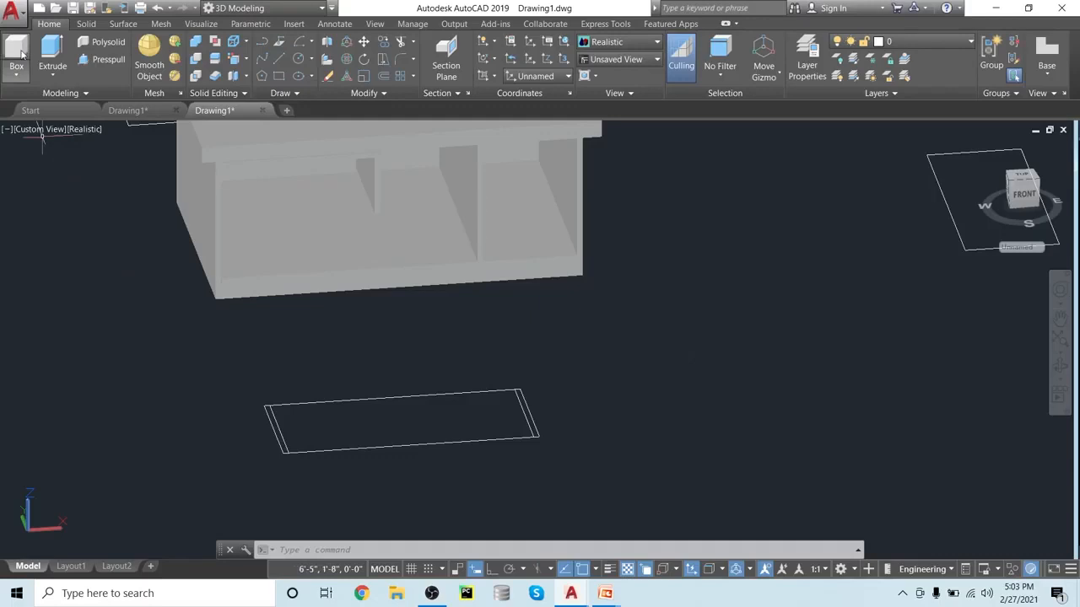
{"action": "left_click", "coordinate": [51, 52]}
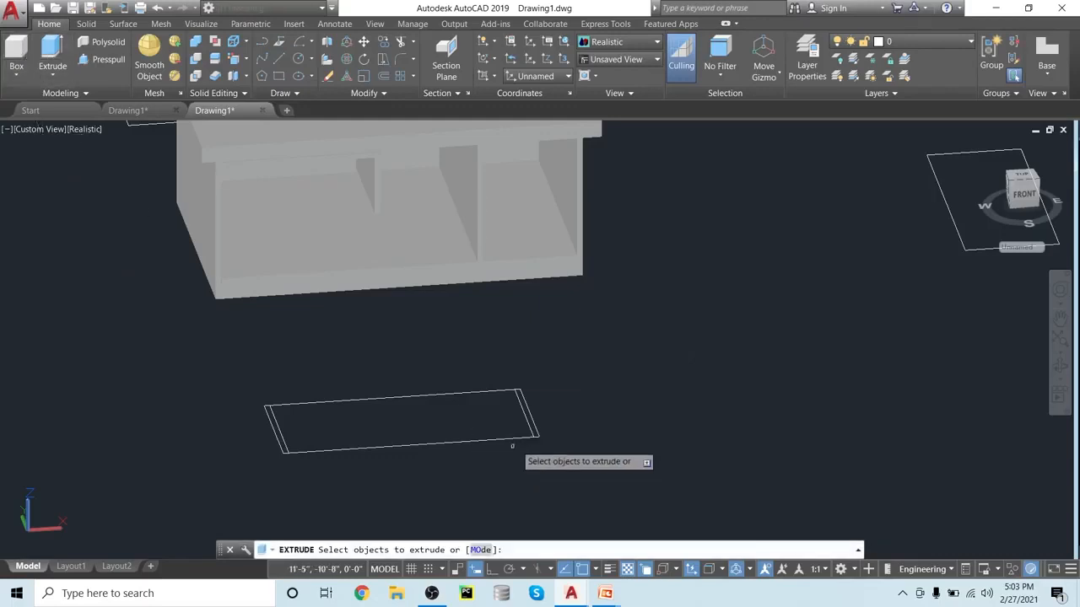
{"action": "left_click", "coordinate": [541, 429]}
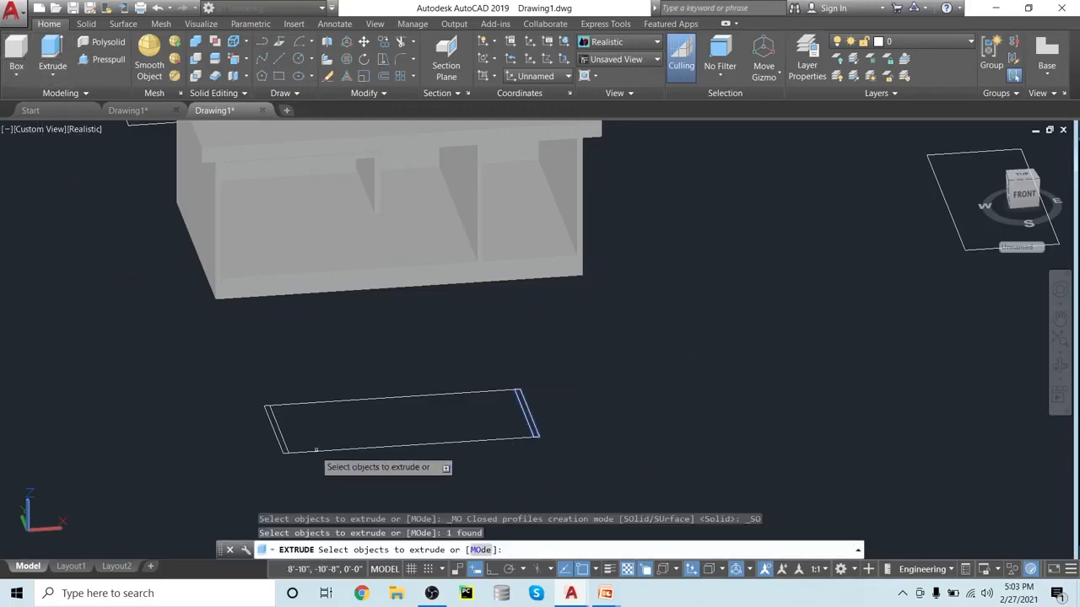
{"action": "left_click", "coordinate": [279, 443]}
{"action": "key", "text": "Return"}
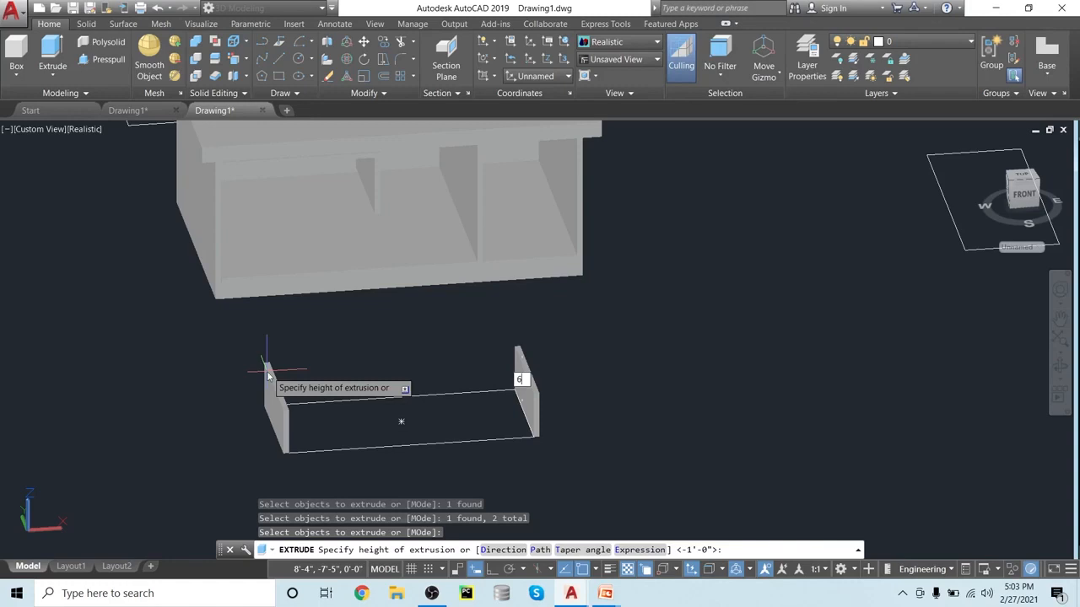
{"action": "key", "text": "Return"}
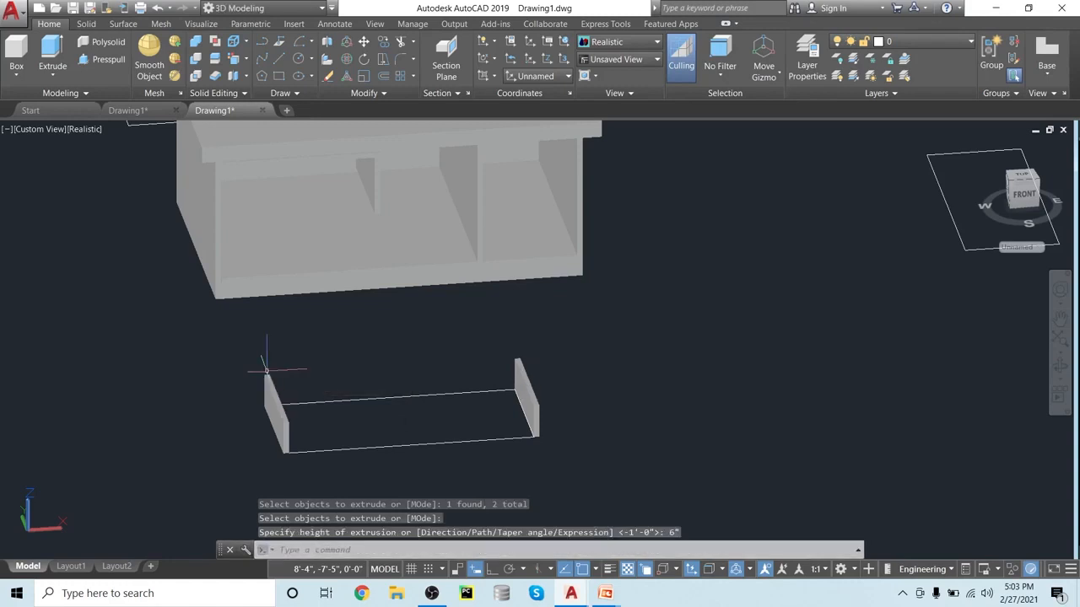
- Extrude the large rectangle between the two end panels 1" upward to form the tray's base
{"action": "scroll", "coordinate": [399, 477], "scroll_direction": "up", "scroll_amount": 2}
{"action": "scroll", "coordinate": [395, 474], "scroll_direction": "up", "scroll_amount": 1}
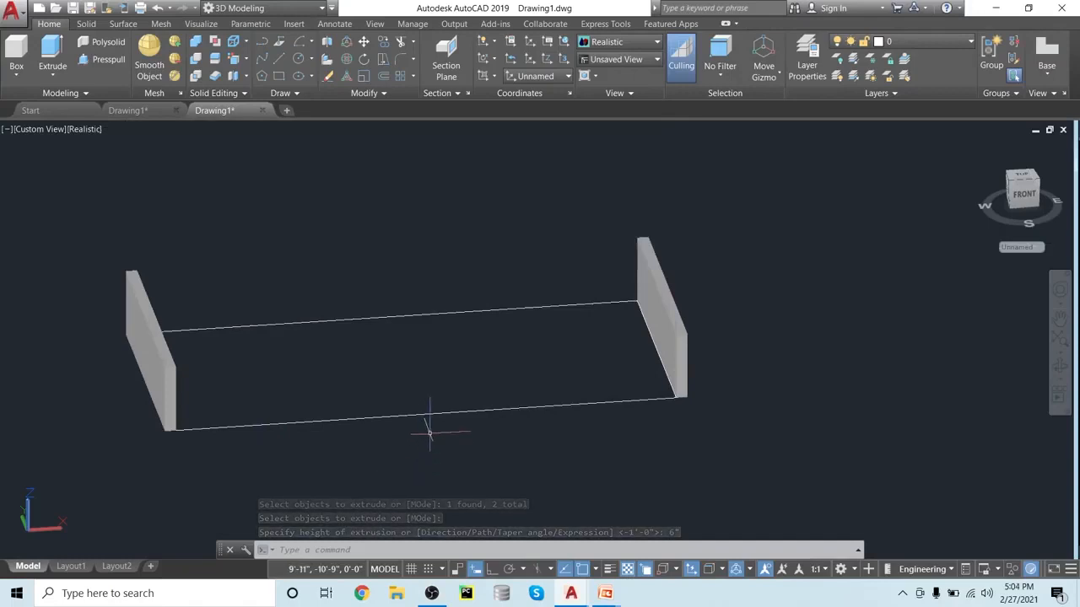
{"action": "left_click", "coordinate": [51, 53]}
{"action": "left_click", "coordinate": [315, 416]}
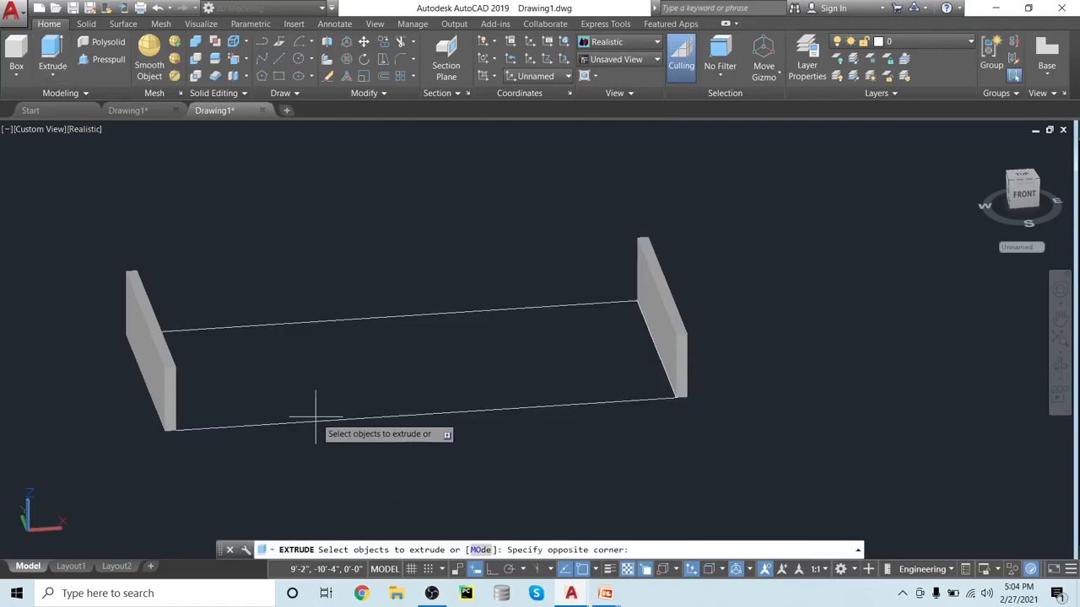
{"action": "left_click", "coordinate": [314, 427]}
{"action": "key", "text": "Return"}
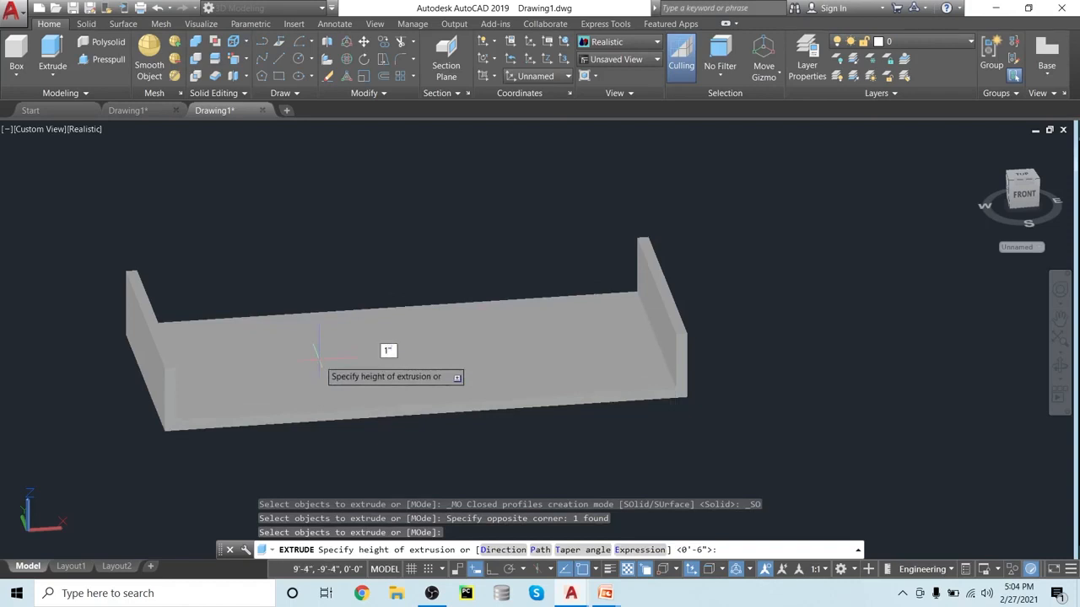
{"action": "type", "text": "1\""}
{"action": "key", "text": "Return"}
- Examine the tray and the cabinet from the front, the side and below to see where the tray has to fit
{"action": "scroll", "coordinate": [319, 360], "scroll_direction": "down", "scroll_amount": 3}
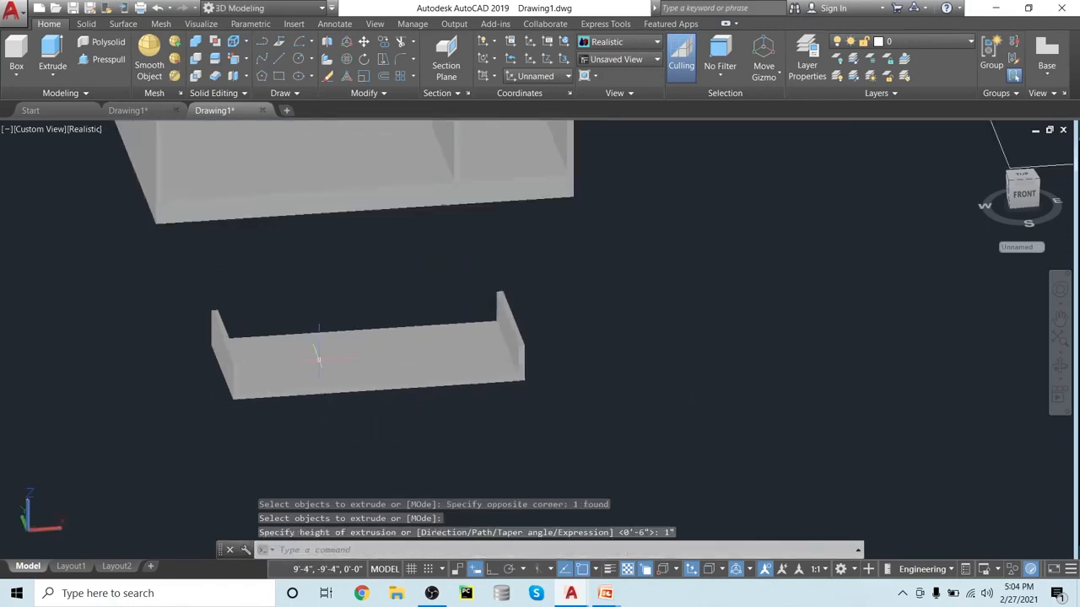
{"action": "scroll", "coordinate": [346, 245], "scroll_direction": "down", "scroll_amount": 2}
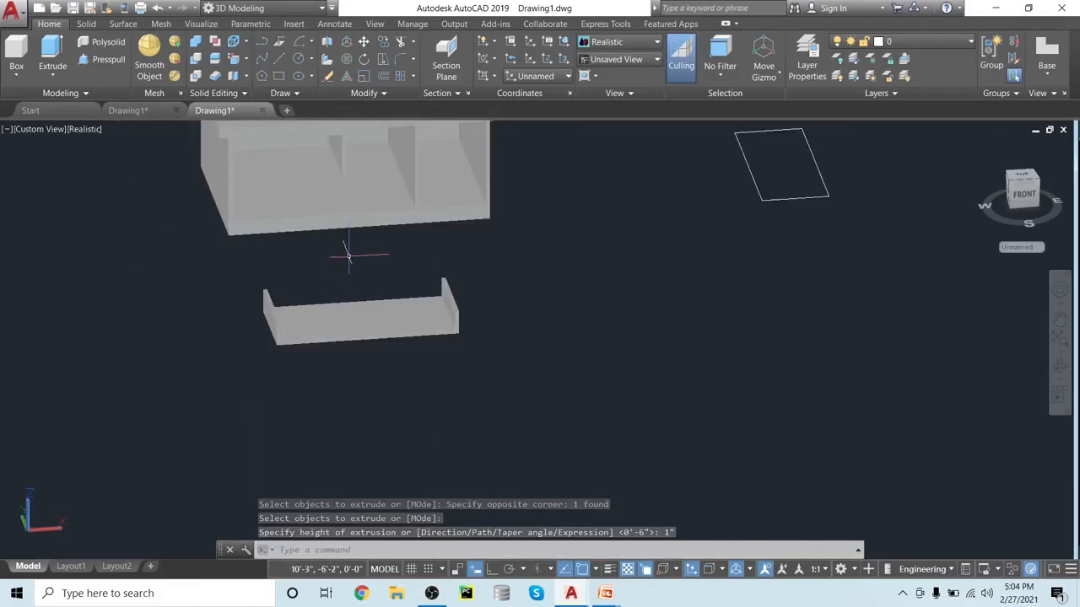
{"action": "scroll", "coordinate": [348, 255], "scroll_direction": "up", "scroll_amount": 2}
{"action": "scroll", "coordinate": [349, 251], "scroll_direction": "down", "scroll_amount": 3}
{"action": "middle_click_drag", "start_coordinate": [351, 274], "coordinate": [315, 211], "text": "shift"}
{"action": "scroll", "coordinate": [372, 205], "scroll_direction": "up", "scroll_amount": 4}
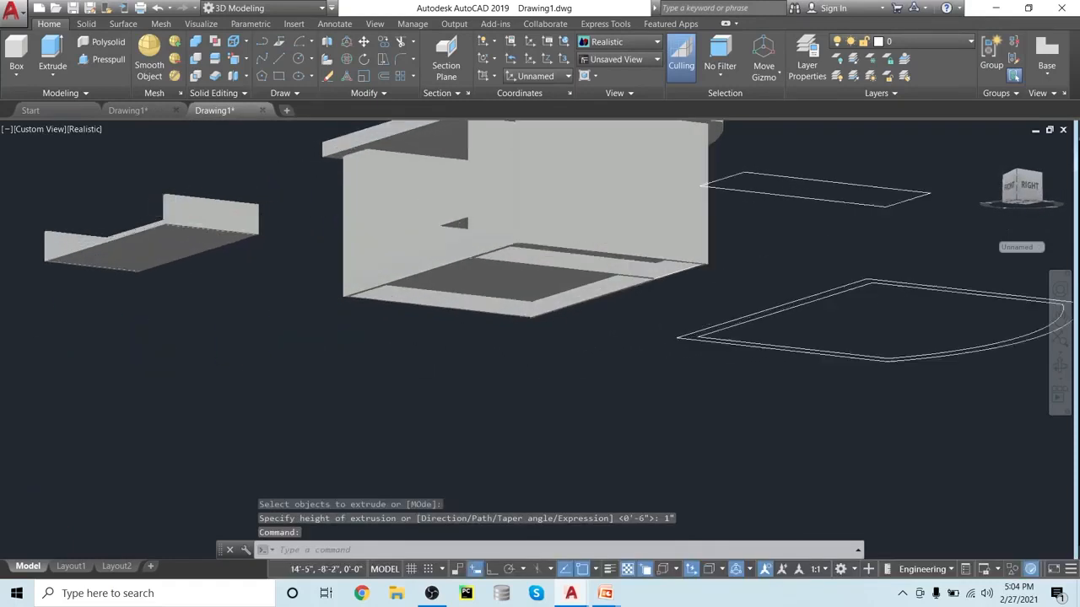
{"action": "scroll", "coordinate": [366, 216], "scroll_direction": "down", "scroll_amount": 3}
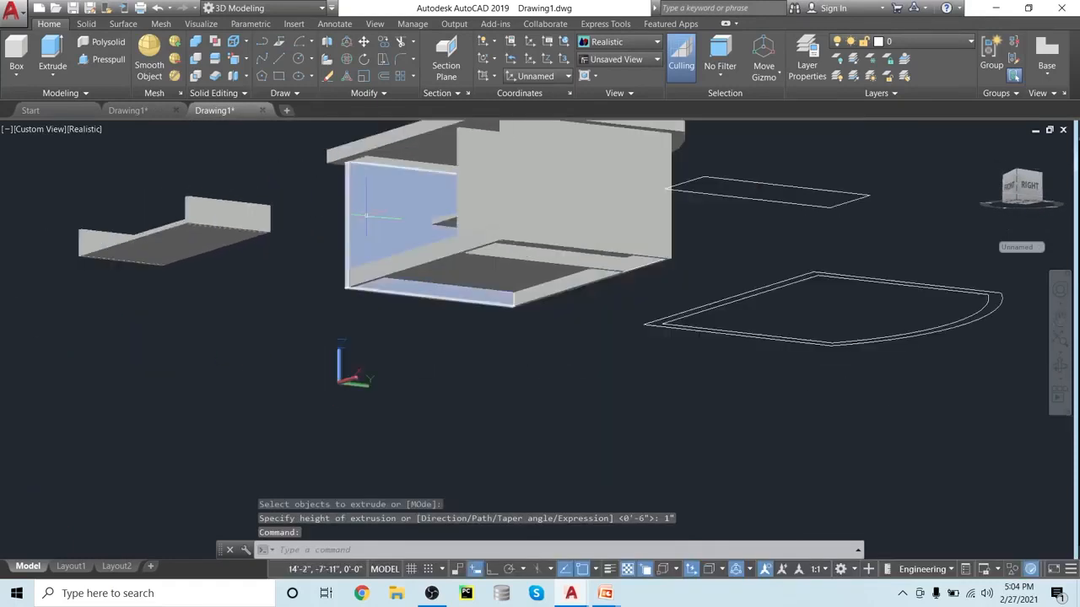
{"action": "scroll", "coordinate": [367, 216], "scroll_direction": "up", "scroll_amount": 2}
{"action": "middle_click_drag", "start_coordinate": [362, 203], "coordinate": [343, 332], "text": "shift"}
{"action": "scroll", "coordinate": [342, 333], "scroll_direction": "up", "scroll_amount": 3}
{"action": "middle_click_drag", "start_coordinate": [376, 293], "coordinate": [443, 378], "text": "shift"}
{"action": "scroll", "coordinate": [453, 337], "scroll_direction": "down", "scroll_amount": 4}
{"action": "scroll", "coordinate": [455, 333], "scroll_direction": "down", "scroll_amount": 2}
{"action": "scroll", "coordinate": [455, 333], "scroll_direction": "up", "scroll_amount": 3}
{"action": "scroll", "coordinate": [596, 407], "scroll_direction": "down", "scroll_amount": 4}
{"action": "middle_click_drag", "start_coordinate": [700, 474], "coordinate": [612, 369], "text": "shift"}
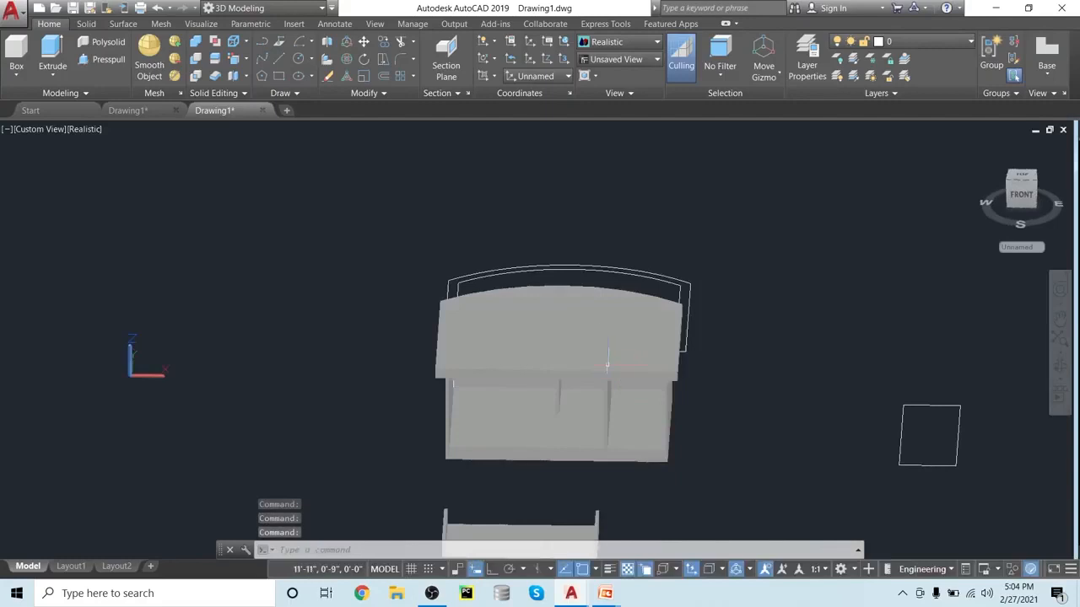
- Move the curved top panel off the cabinet along the X axis with Ortho on, placing it well clear to the left
{"action": "left_click", "coordinate": [598, 347]}
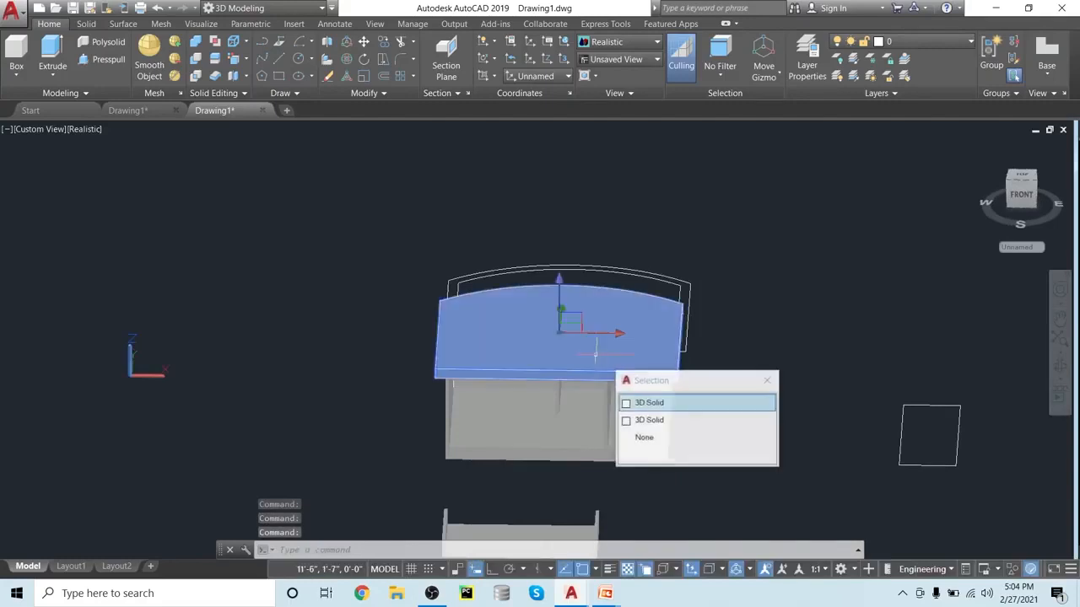
{"action": "left_click", "coordinate": [768, 384]}
{"action": "type", "text": "m"}
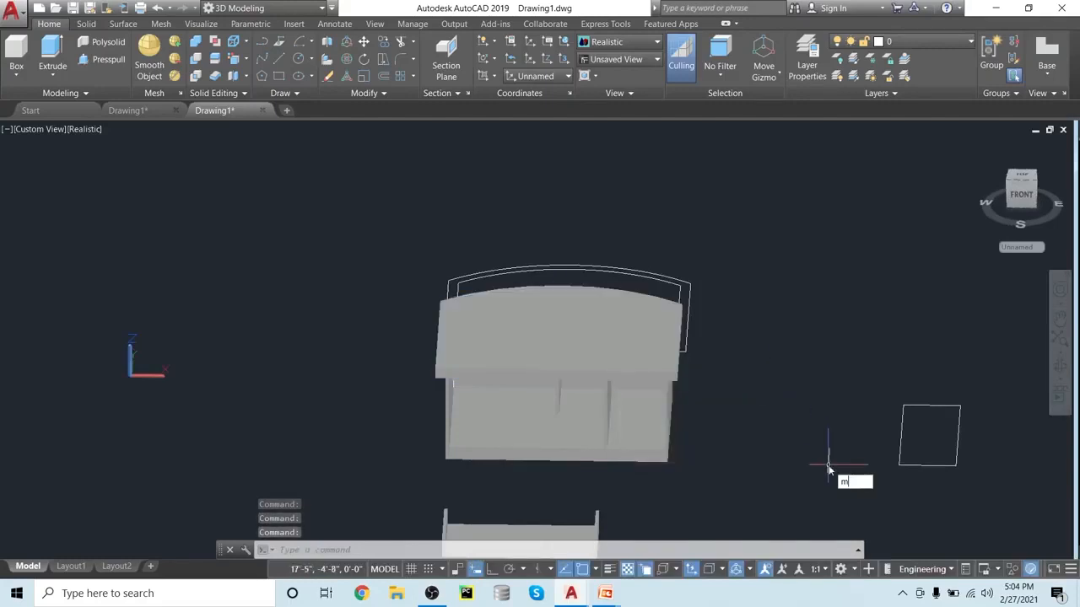
{"action": "key", "text": "Return"}
{"action": "left_click", "coordinate": [620, 347]}
{"action": "left_click", "coordinate": [676, 392]}
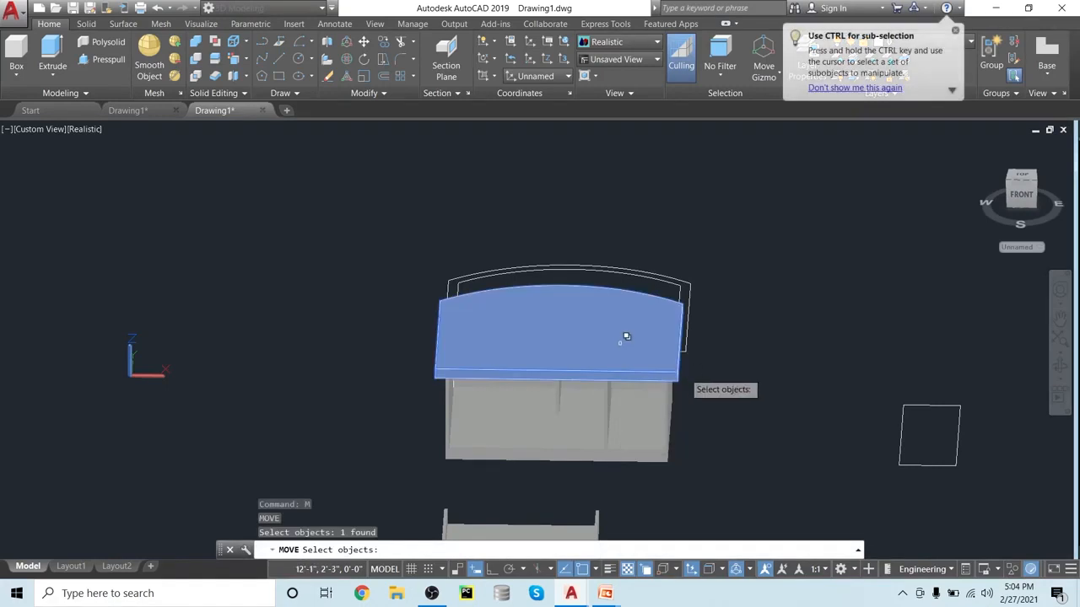
{"action": "scroll", "coordinate": [680, 372], "scroll_direction": "up", "scroll_amount": 4}
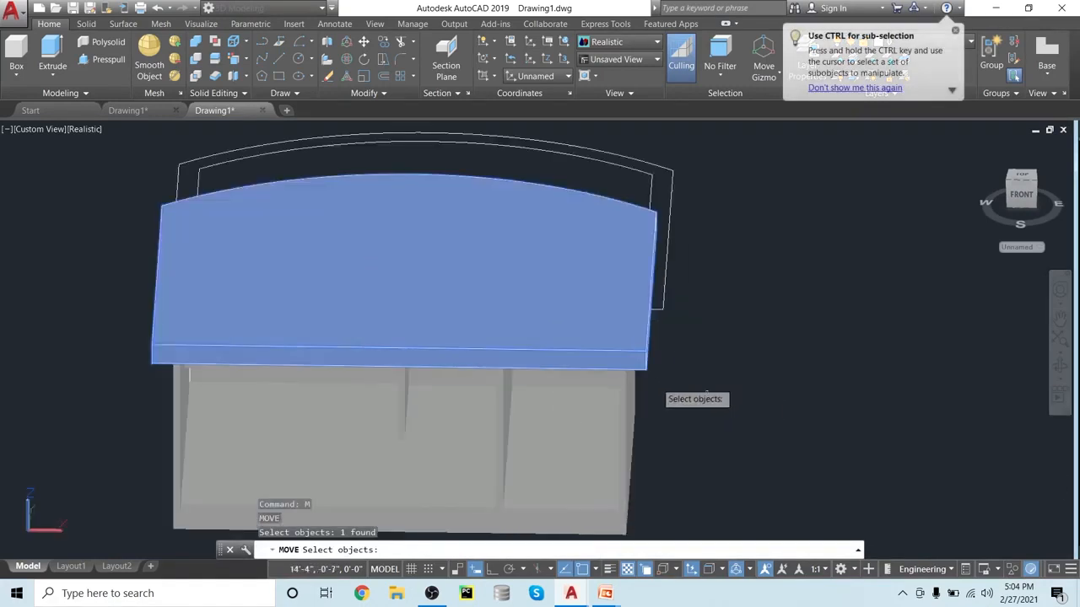
{"action": "key", "text": "Return"}
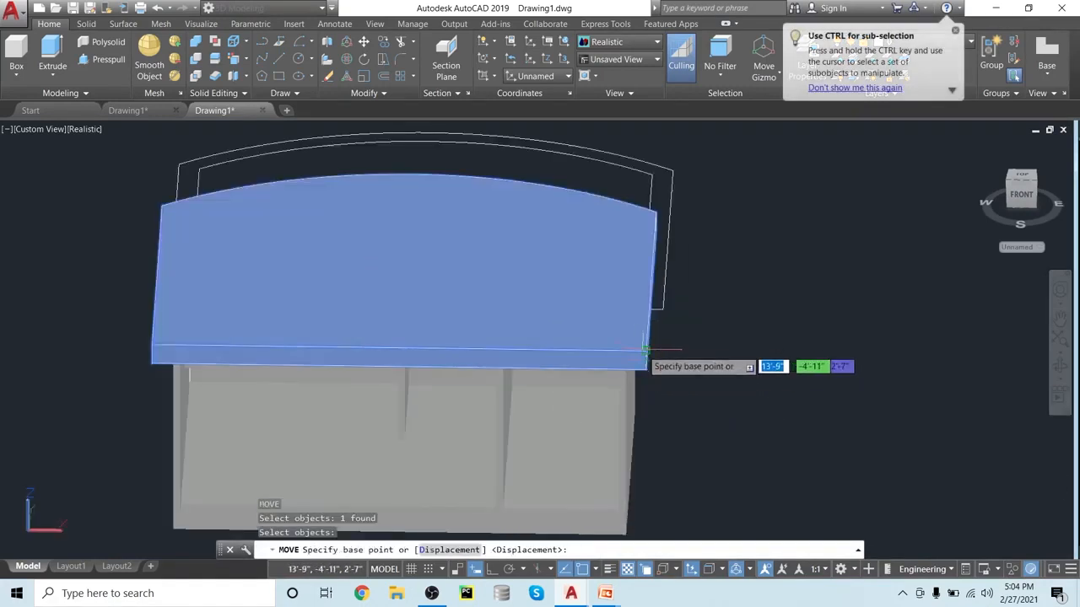
{"action": "left_click", "coordinate": [645, 349]}
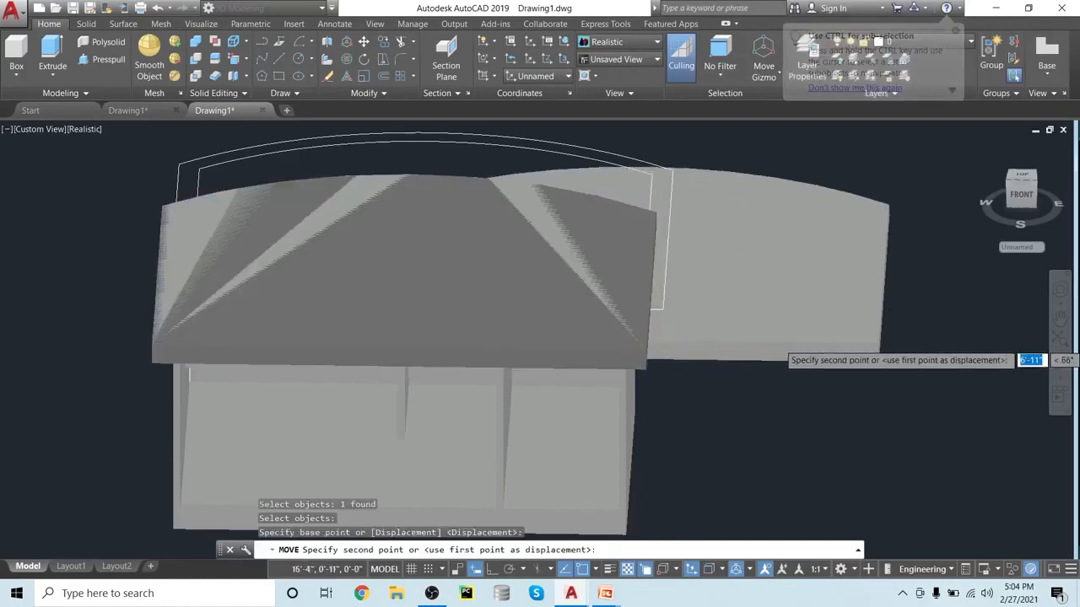
{"action": "scroll", "coordinate": [877, 342], "scroll_direction": "down", "scroll_amount": 3}
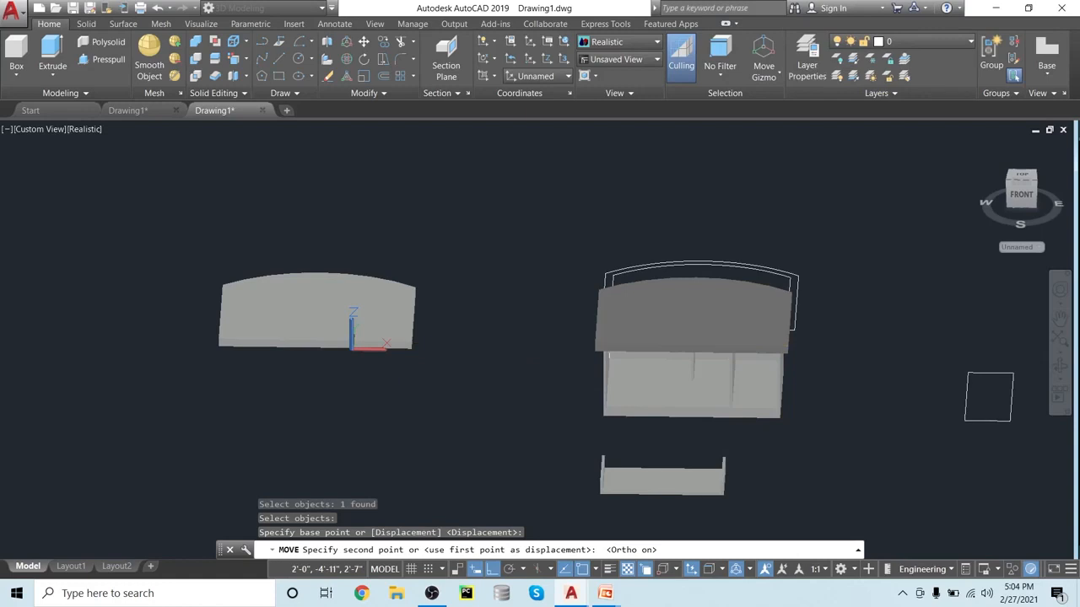
{"action": "left_click", "coordinate": [417, 394]}
- Examine the uncovered cabinet's compartments and L-shaped shelf from above, along with the extruded tray in front of it
{"action": "scroll", "coordinate": [547, 410], "scroll_direction": "up", "scroll_amount": 3}
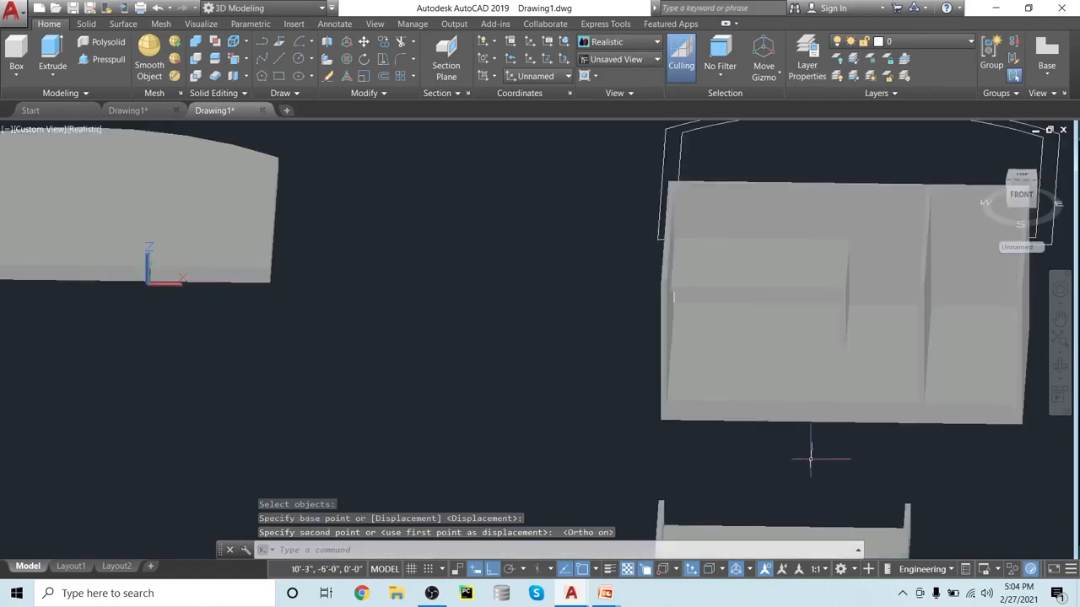
{"action": "scroll", "coordinate": [810, 459], "scroll_direction": "down", "scroll_amount": 2}
{"action": "scroll", "coordinate": [953, 472], "scroll_direction": "up", "scroll_amount": 2}
{"action": "mouse_move", "coordinate": [948, 488]}
{"action": "middle_mouse_down", "text": "shift"}
{"action": "mouse_move", "coordinate": [844, 523]}
{"action": "mouse_move", "coordinate": [885, 540]}
{"action": "middle_mouse_up", "text": "shift"}
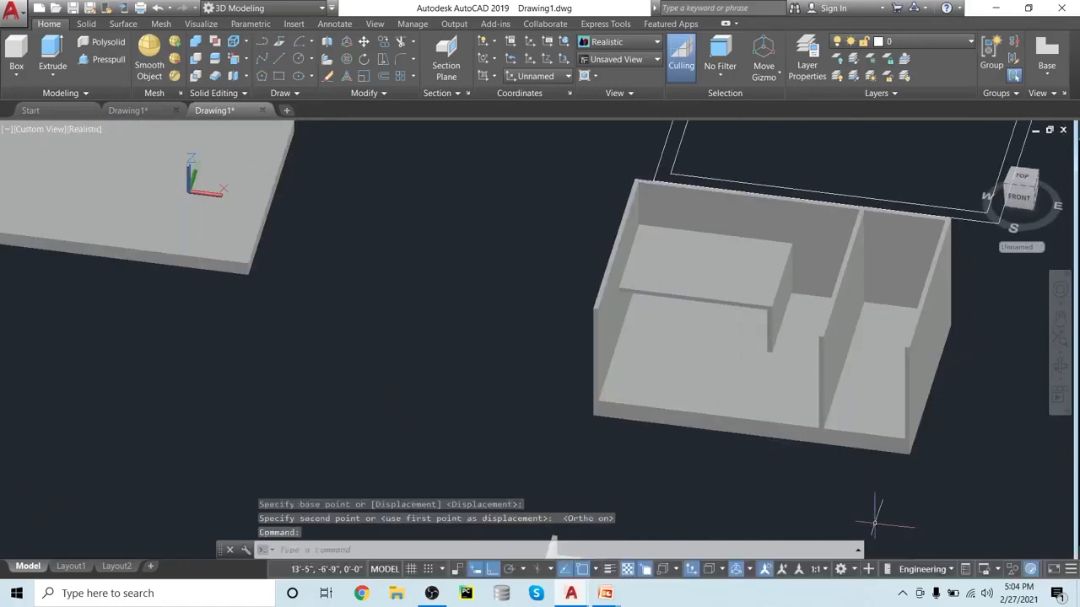
{"action": "scroll", "coordinate": [875, 521], "scroll_direction": "up", "scroll_amount": 3}
{"action": "scroll", "coordinate": [841, 497], "scroll_direction": "down", "scroll_amount": 4}
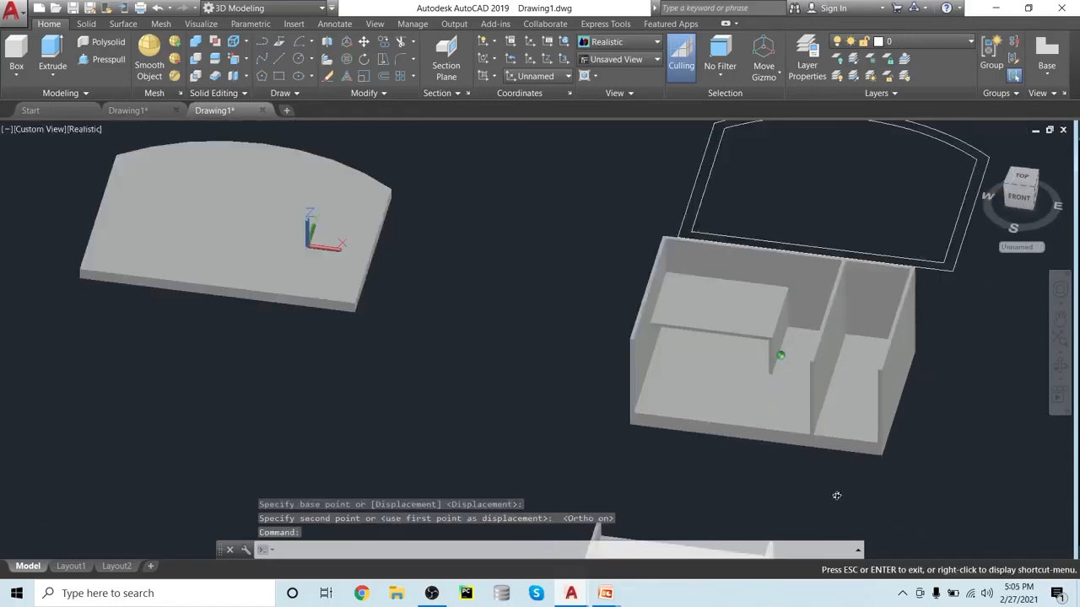
{"action": "scroll", "coordinate": [836, 496], "scroll_direction": "up", "scroll_amount": 2}
{"action": "scroll", "coordinate": [835, 496], "scroll_direction": "down", "scroll_amount": 2}
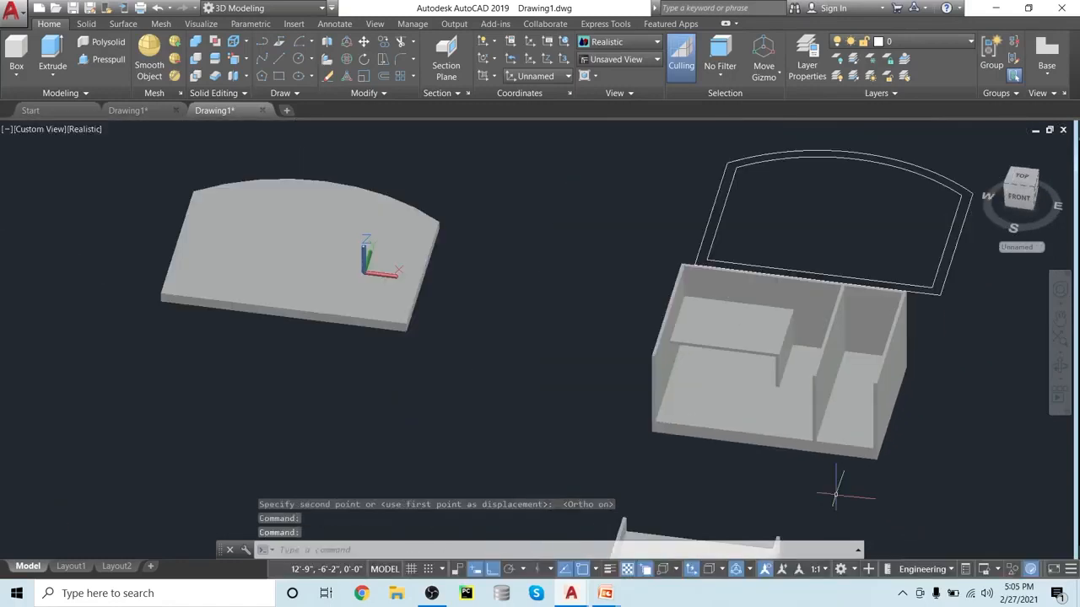
{"action": "scroll", "coordinate": [679, 373], "scroll_direction": "up", "scroll_amount": 2}
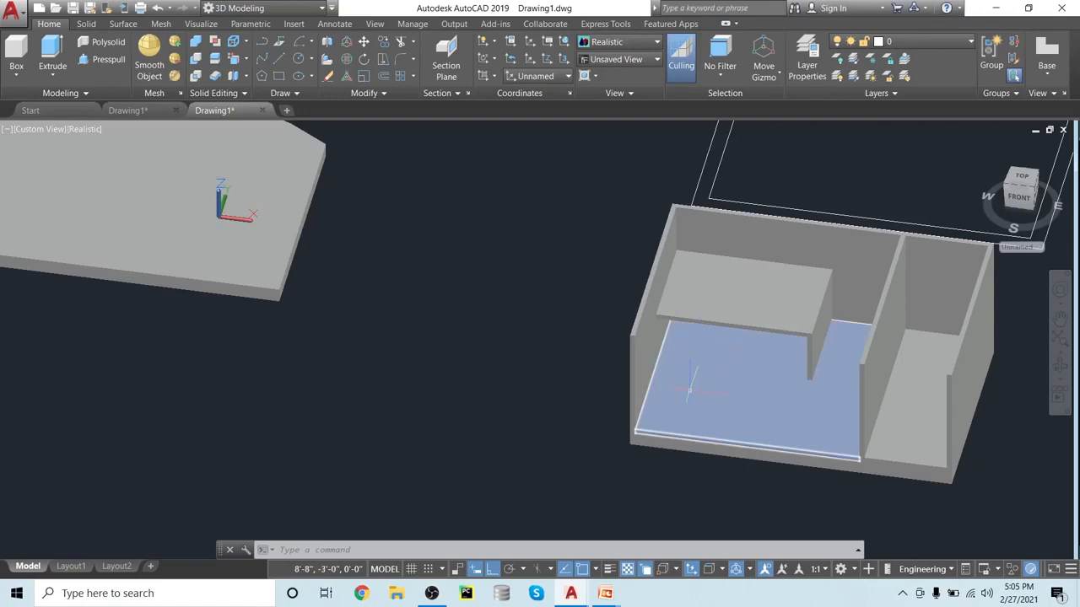
{"action": "scroll", "coordinate": [689, 417], "scroll_direction": "down", "scroll_amount": 2}
{"action": "scroll", "coordinate": [714, 369], "scroll_direction": "up", "scroll_amount": 2}
{"action": "middle_click_drag", "start_coordinate": [713, 369], "coordinate": [713, 428]}
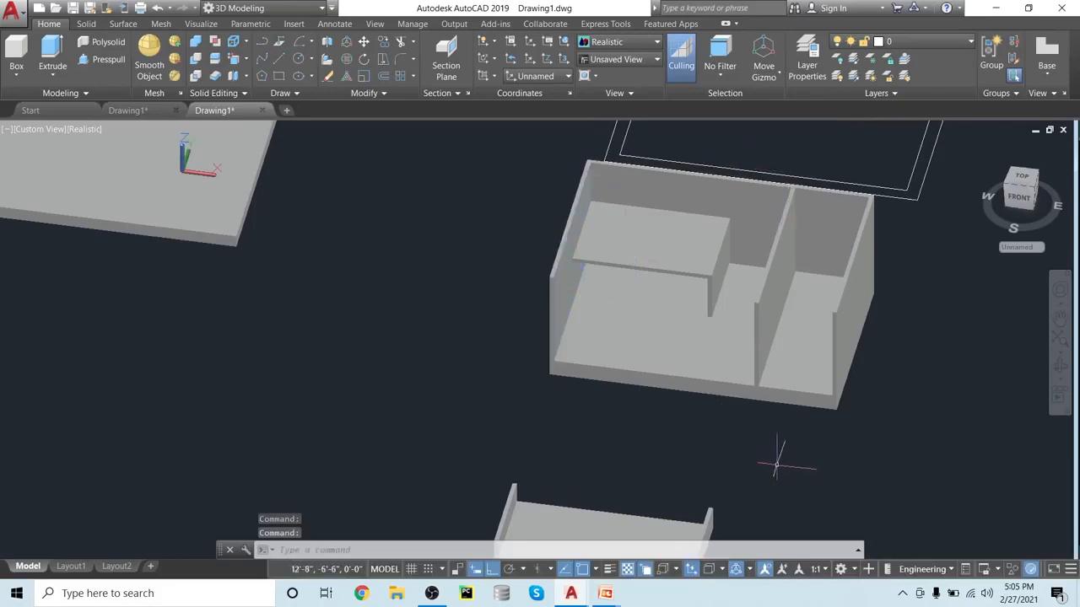
{"action": "scroll", "coordinate": [771, 458], "scroll_direction": "up", "scroll_amount": 1}
{"action": "scroll", "coordinate": [777, 462], "scroll_direction": "down", "scroll_amount": 2}
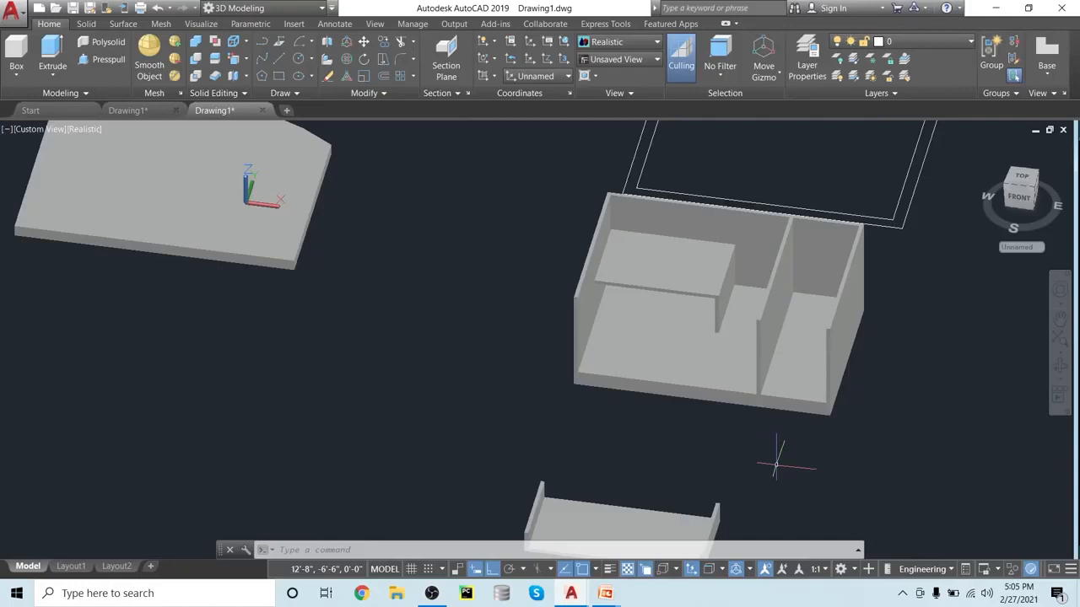
{"action": "scroll", "coordinate": [777, 465], "scroll_direction": "up", "scroll_amount": 2}
{"action": "middle_click_drag", "start_coordinate": [777, 464], "coordinate": [778, 354]}
{"action": "scroll", "coordinate": [757, 479], "scroll_direction": "up", "scroll_amount": 1}
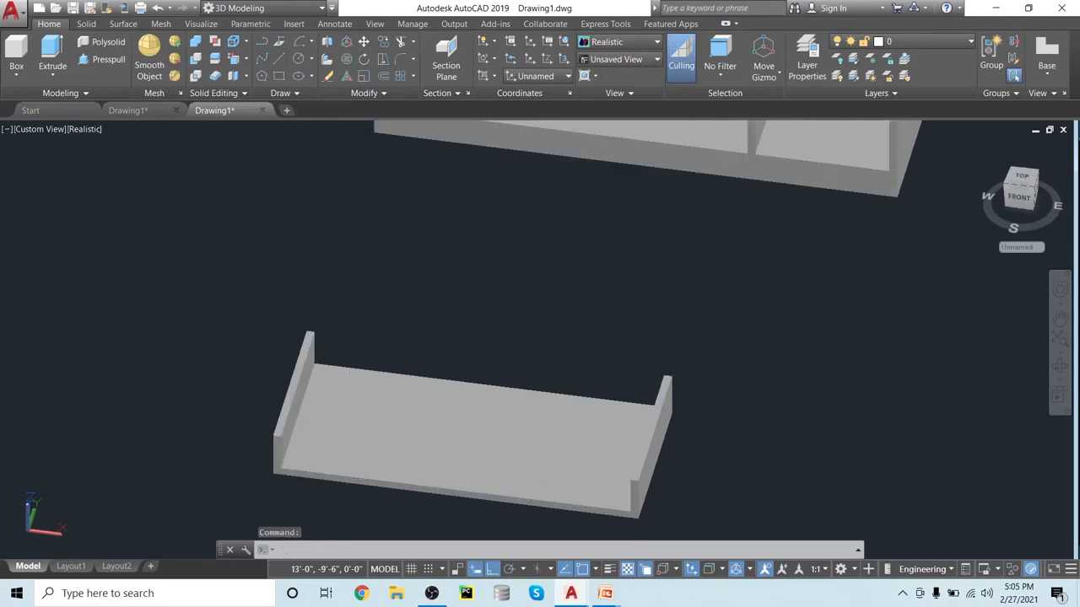
{"action": "middle_click_drag", "start_coordinate": [756, 481], "coordinate": [788, 472]}
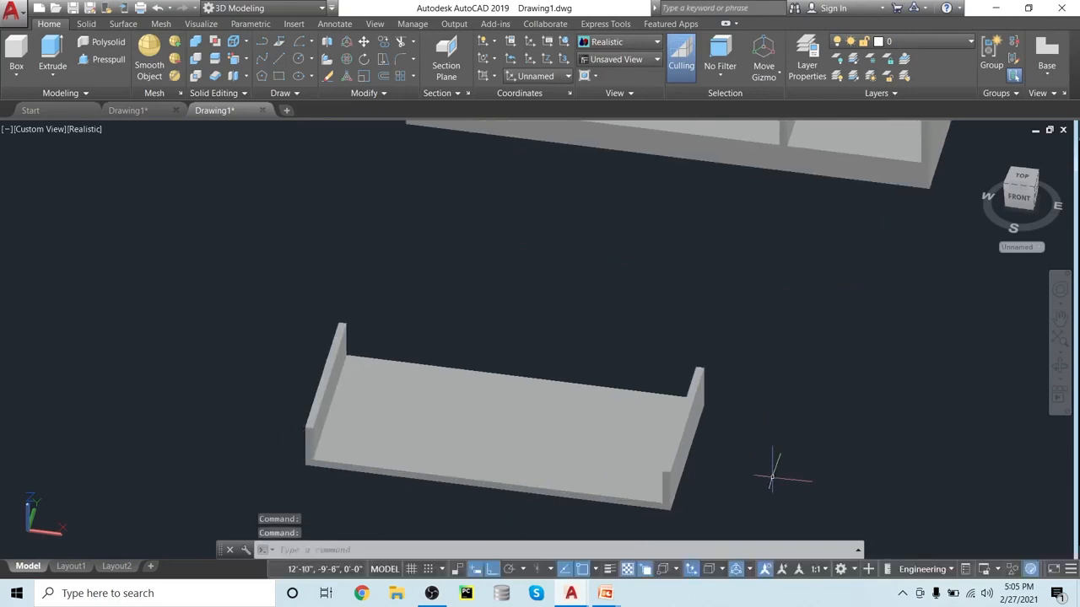
{"action": "left_click", "coordinate": [600, 484]}
{"action": "scroll", "coordinate": [722, 503], "scroll_direction": "up", "scroll_amount": 1}
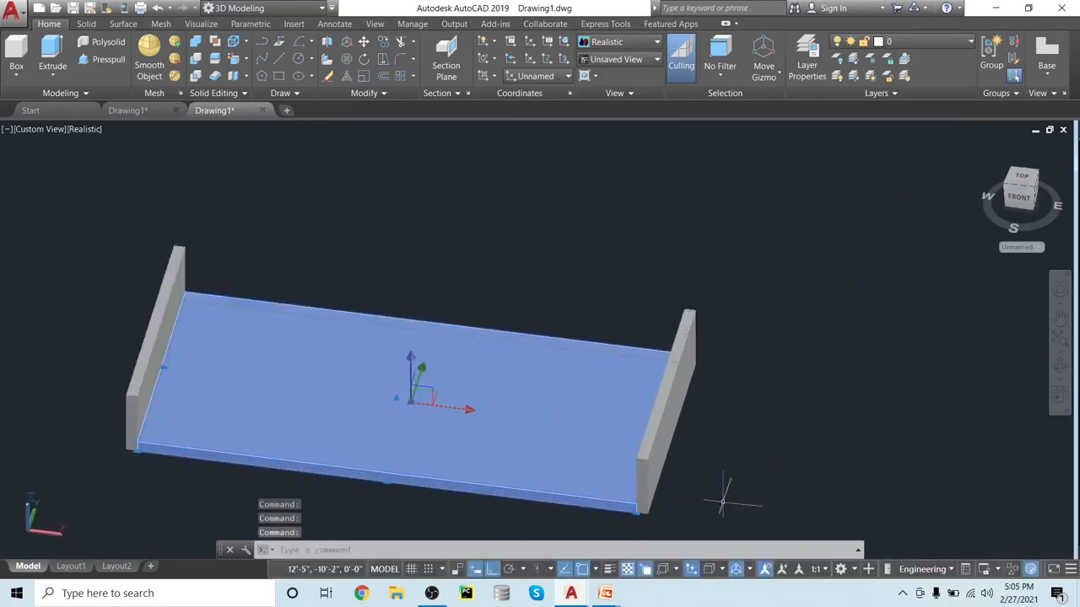
{"action": "key", "text": "Return"}
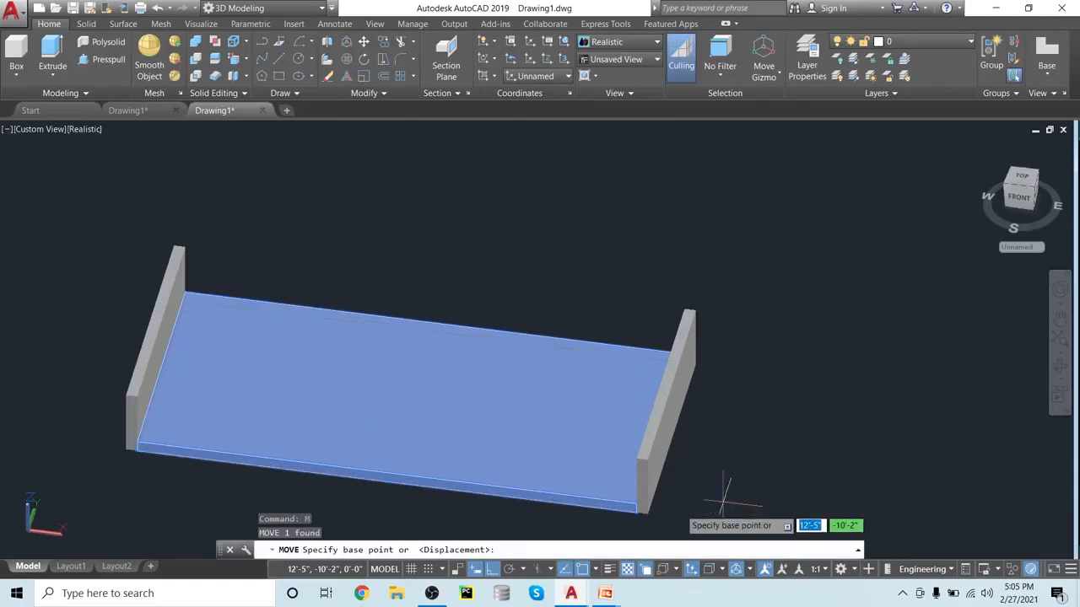
{"action": "key", "text": "Escape"}
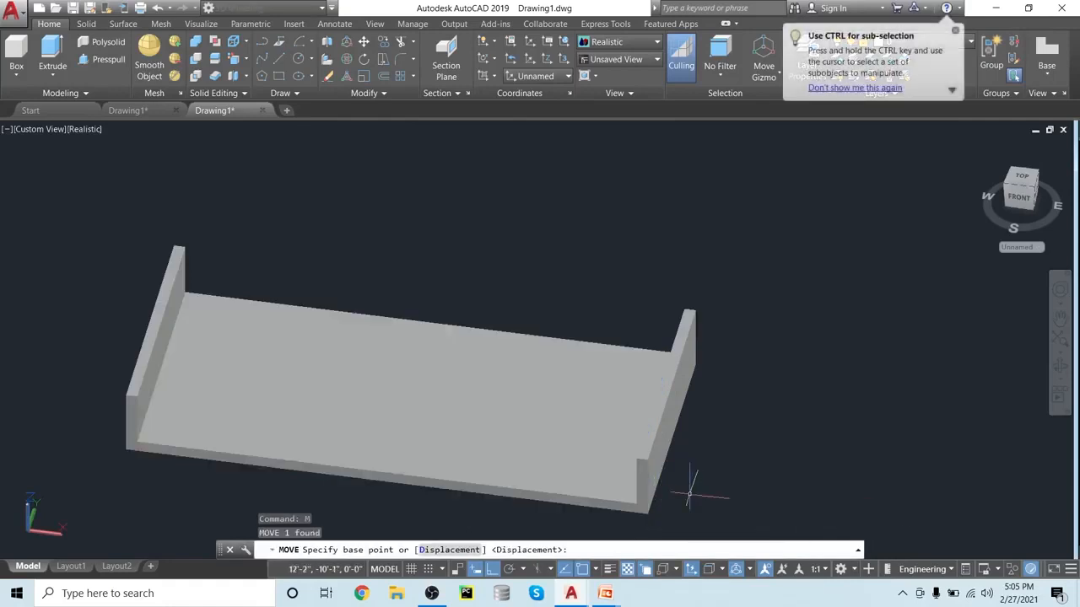
- Move the tray's right end panel inward onto the base until its lower outer corner meets the base's front corner
{"action": "left_click", "coordinate": [648, 477]}
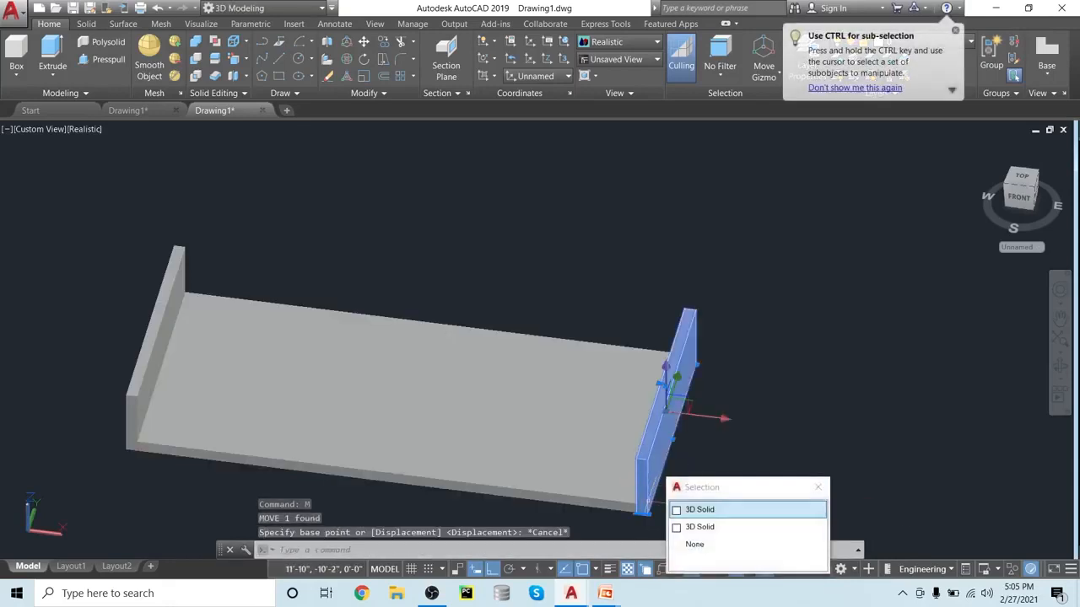
{"action": "type", "text": "m"}
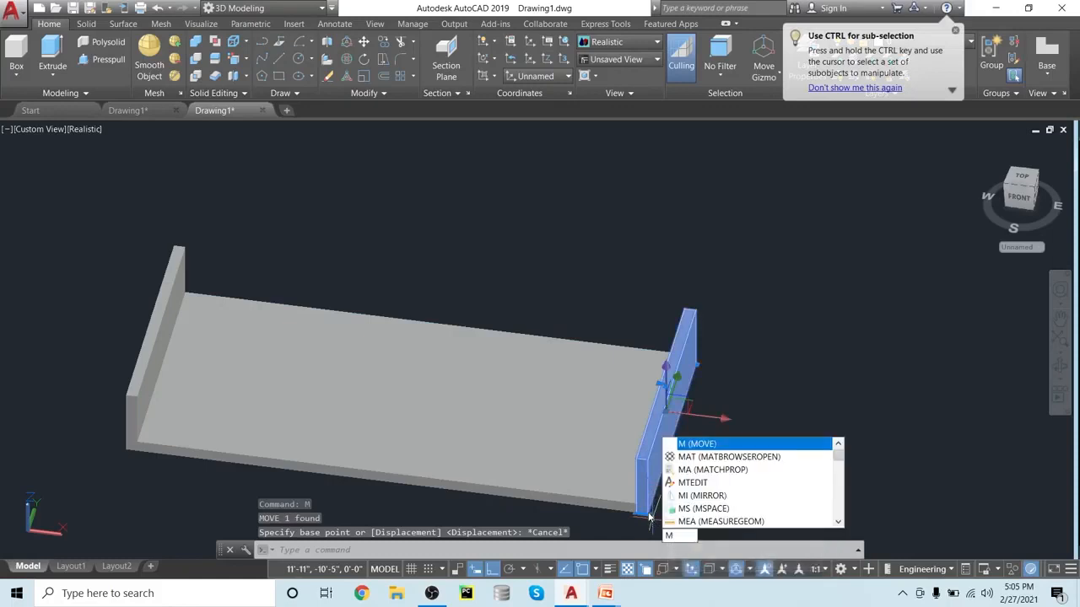
{"action": "key", "text": "Return"}
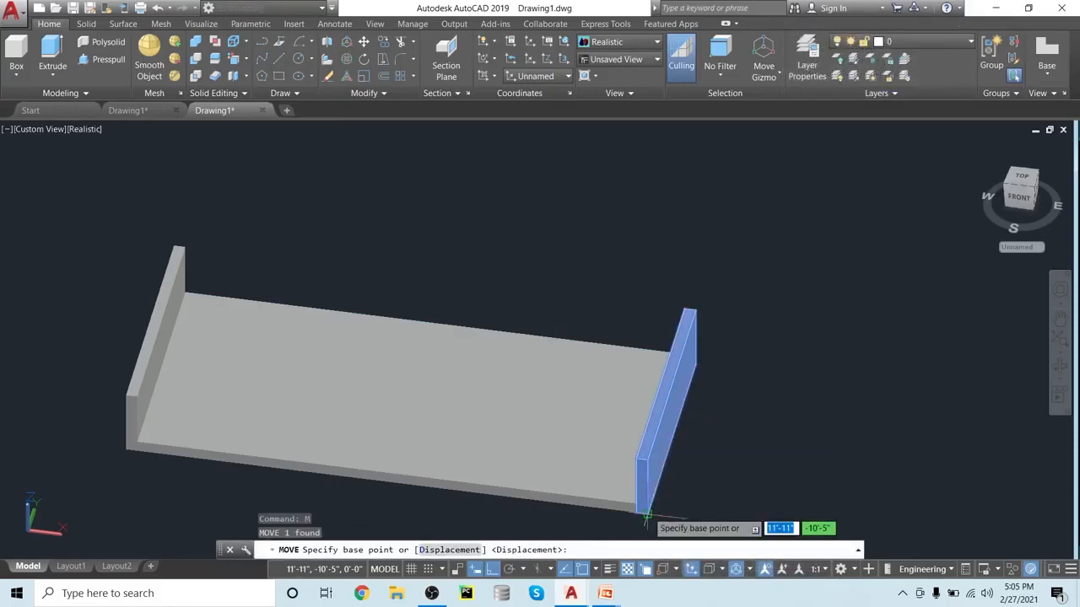
{"action": "left_click", "coordinate": [646, 515]}
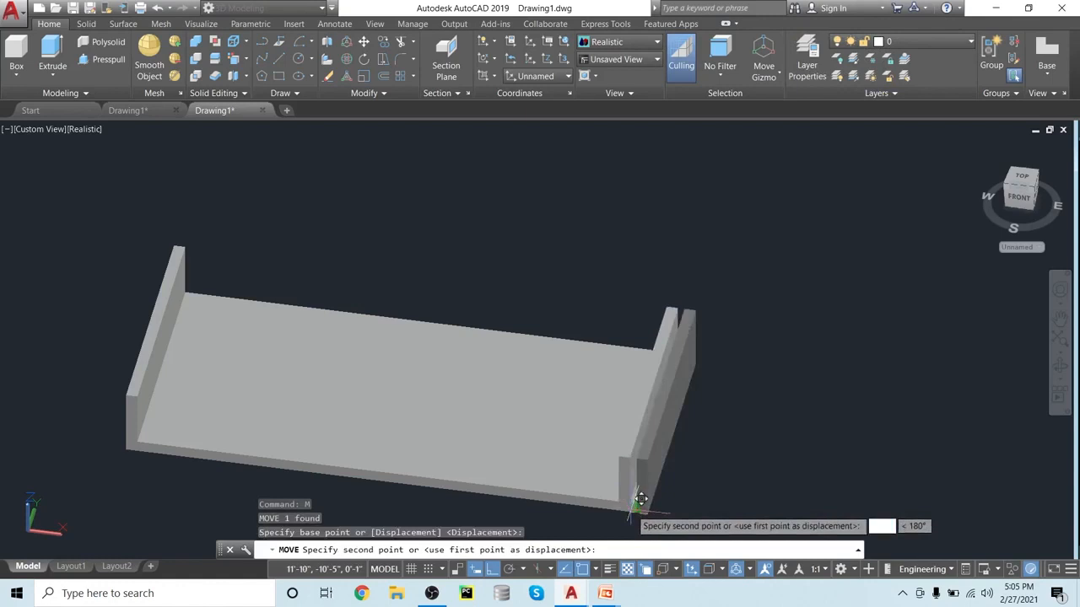
{"action": "scroll", "coordinate": [640, 499], "scroll_direction": "up", "scroll_amount": 2}
{"action": "left_click", "coordinate": [638, 516]}
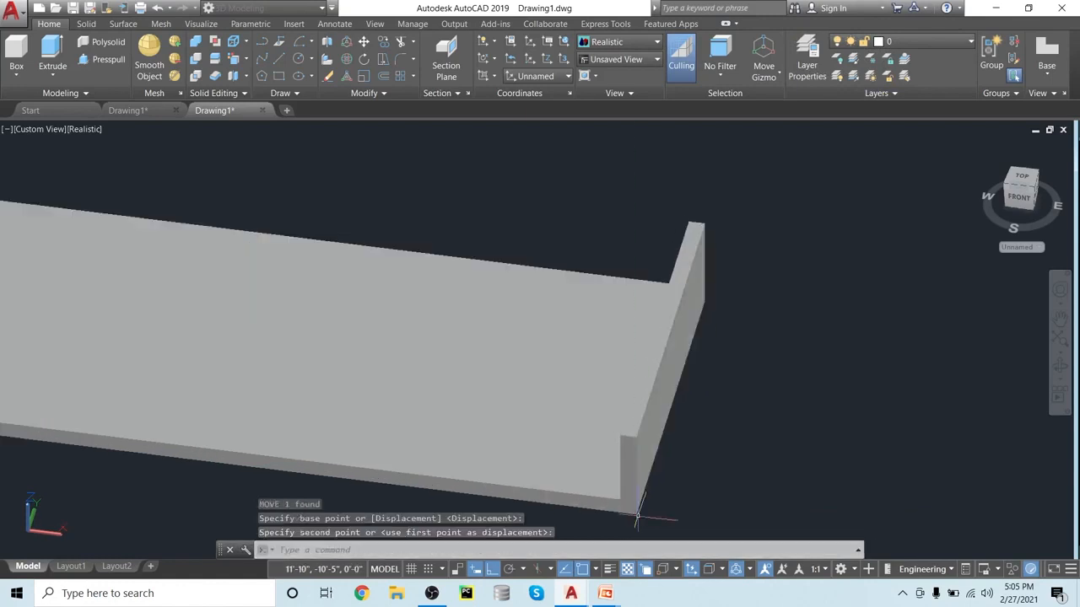
- Move the tray's left end panel inward along the X axis onto the base's left edge
{"action": "scroll", "coordinate": [638, 516], "scroll_direction": "down", "scroll_amount": 3}
{"action": "middle_click_drag", "start_coordinate": [519, 457], "coordinate": [701, 480]}
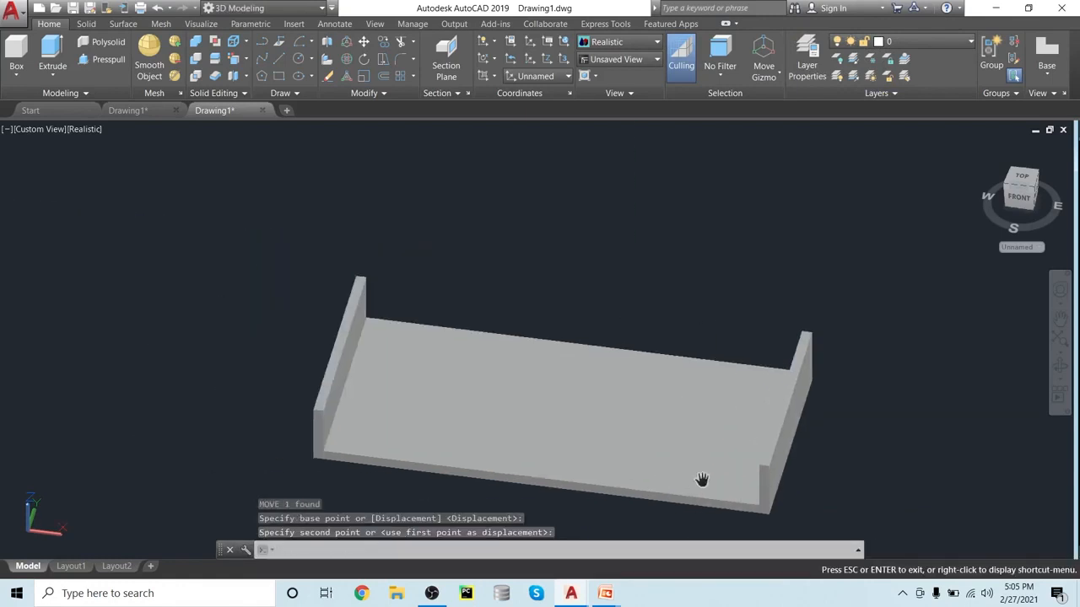
{"action": "key", "text": "space"}
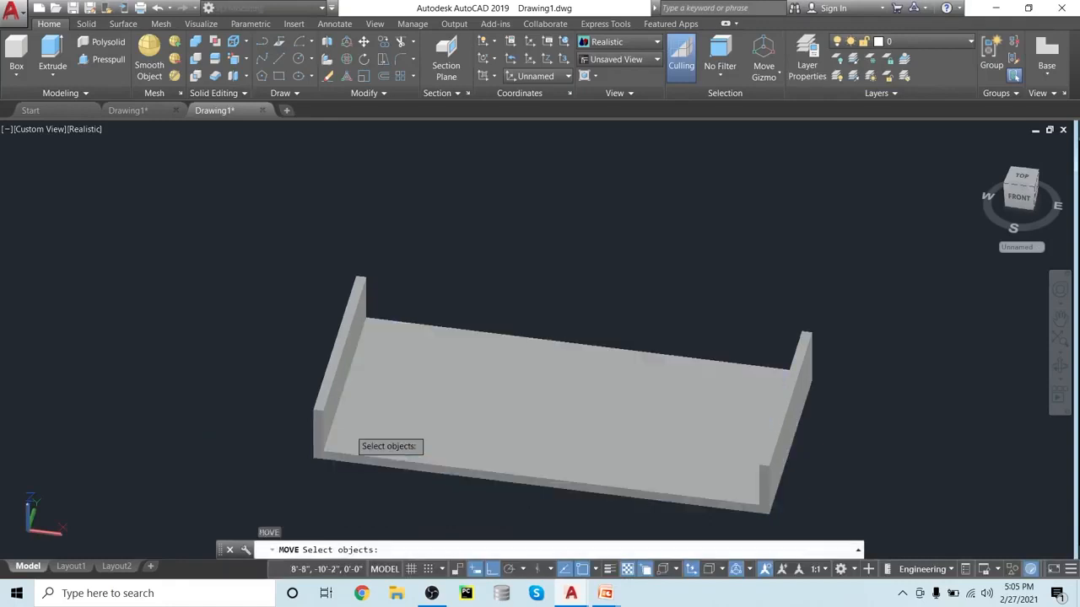
{"action": "left_click", "coordinate": [321, 433]}
{"action": "key", "text": "Return"}
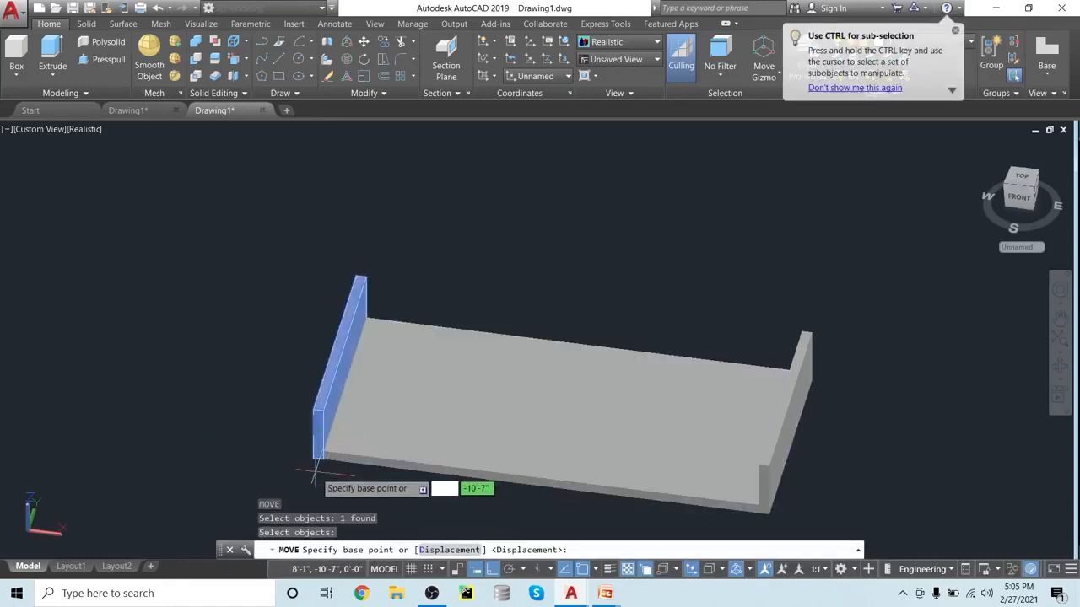
{"action": "left_click", "coordinate": [324, 444]}
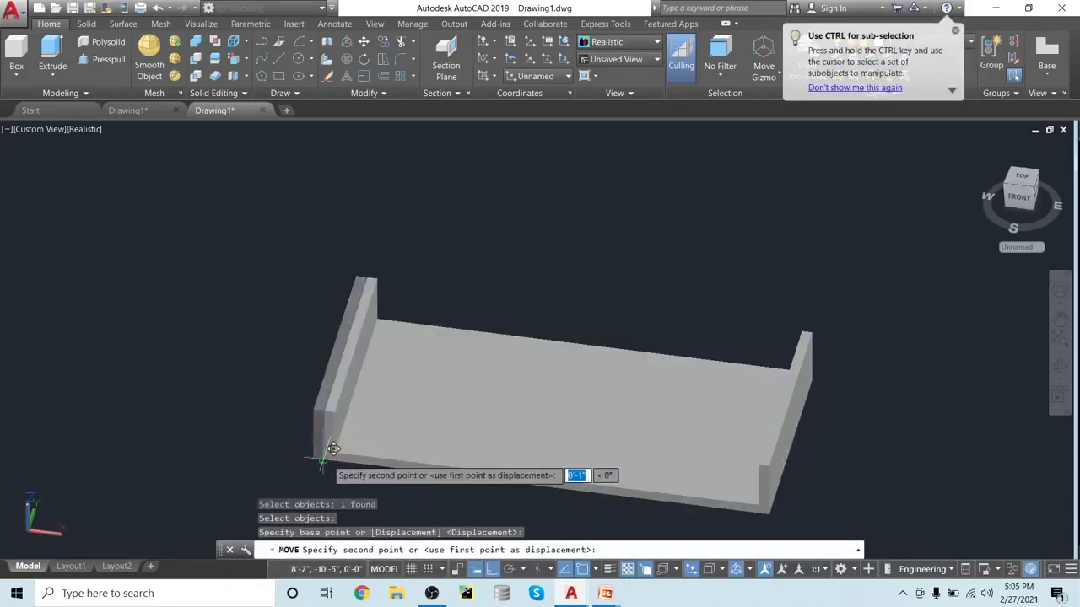
{"action": "left_click", "coordinate": [326, 460]}
- Shift the left end panel slightly outward so its lower front corner sits flush with the base's outer corner
{"action": "scroll", "coordinate": [324, 459], "scroll_direction": "up", "scroll_amount": 2}
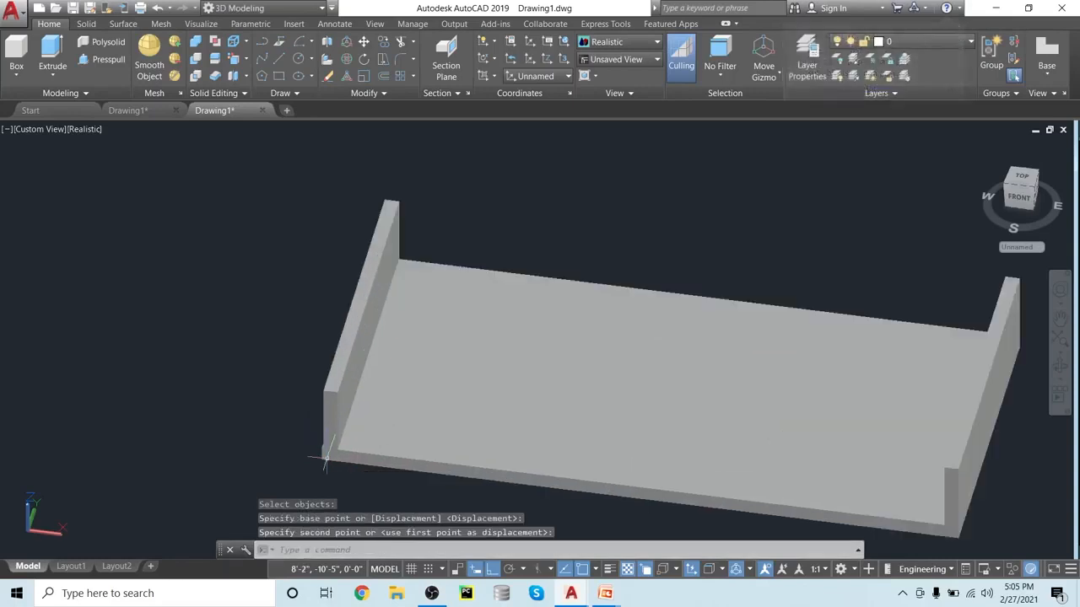
{"action": "scroll", "coordinate": [325, 459], "scroll_direction": "up", "scroll_amount": 2}
{"action": "middle_click_drag", "start_coordinate": [325, 460], "coordinate": [426, 496]}
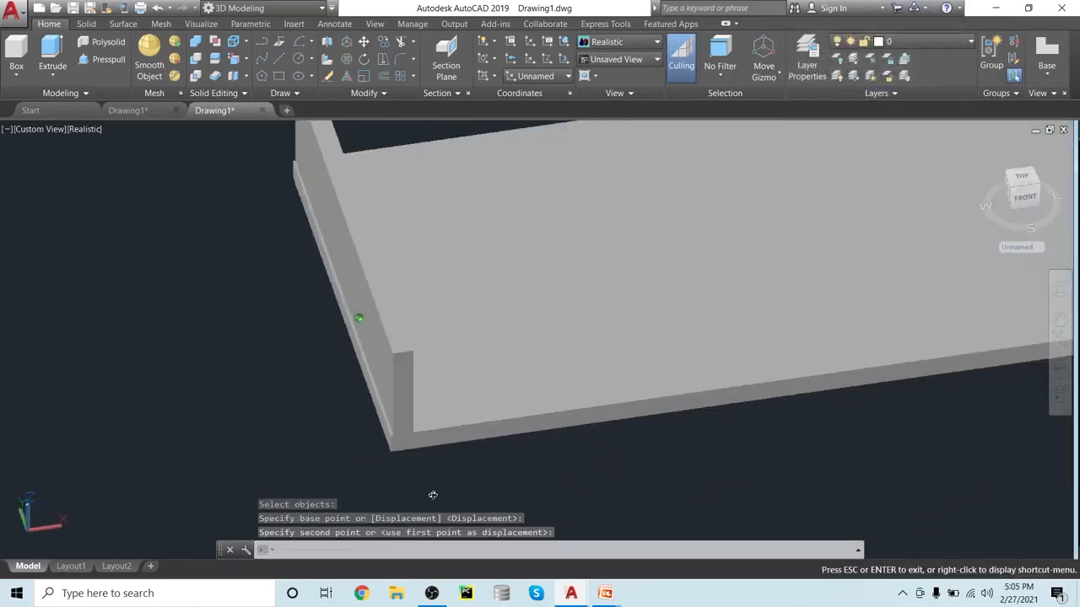
{"action": "key", "text": "Return"}
{"action": "type", "text": "m"}
{"action": "key", "text": "Return"}
{"action": "left_click", "coordinate": [394, 393]}
{"action": "left_click", "coordinate": [447, 437]}
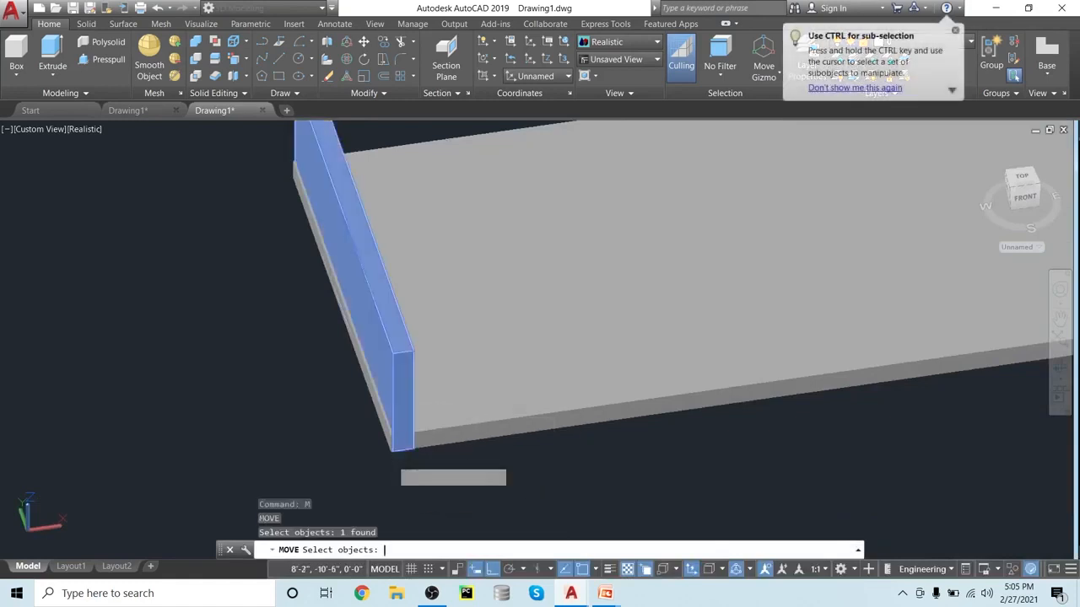
{"action": "key", "text": "Return"}
{"action": "left_click", "coordinate": [392, 453]}
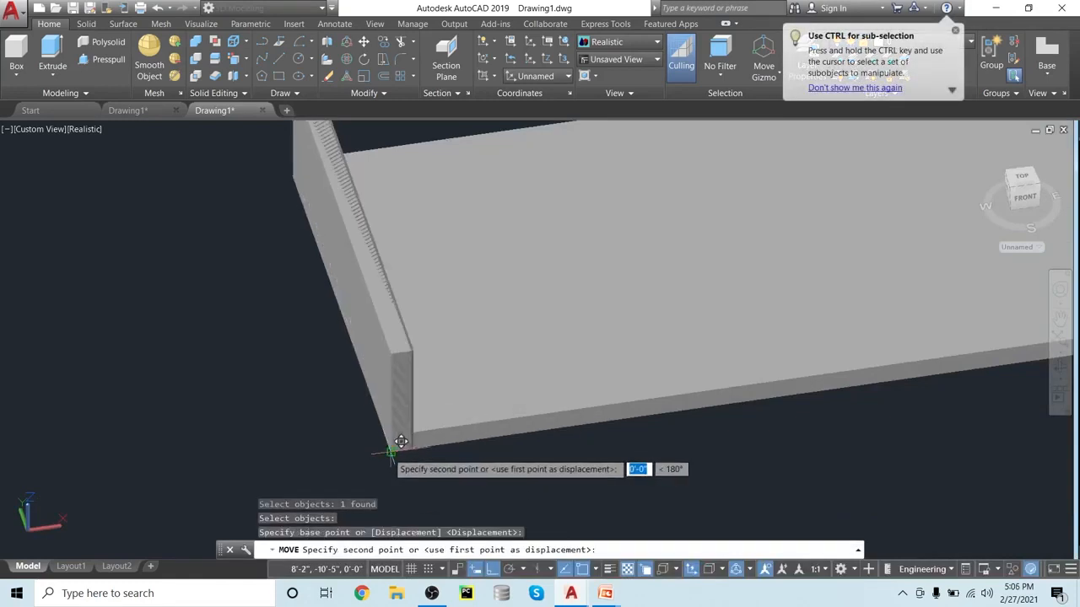
{"action": "left_click", "coordinate": [389, 453]}
{"action": "key", "text": "Return"}
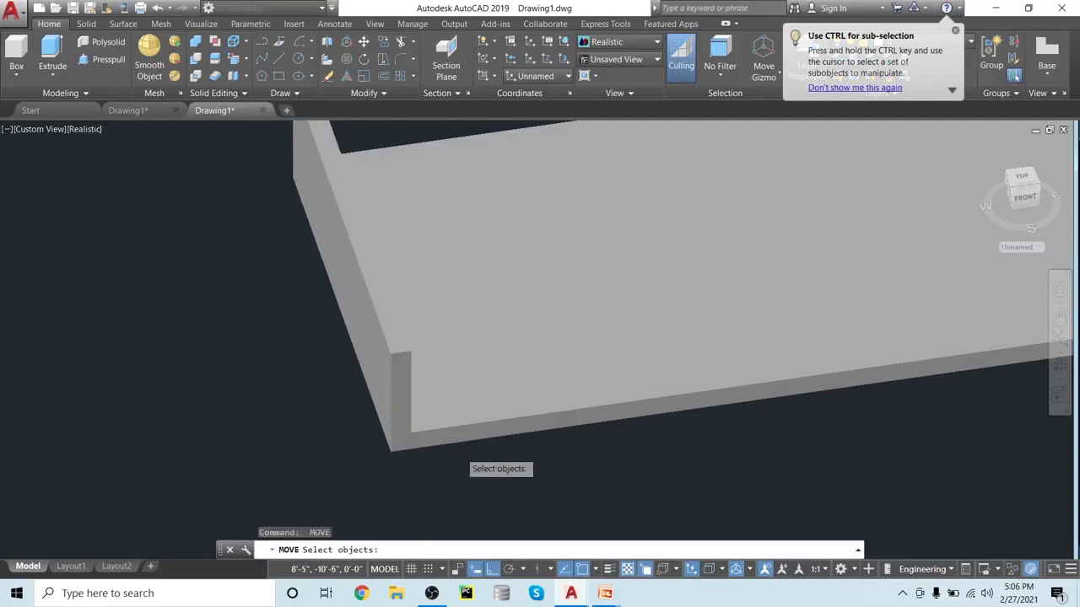
{"action": "scroll", "coordinate": [458, 451], "scroll_direction": "down", "scroll_amount": 5}
{"action": "scroll", "coordinate": [509, 458], "scroll_direction": "up", "scroll_amount": 1}
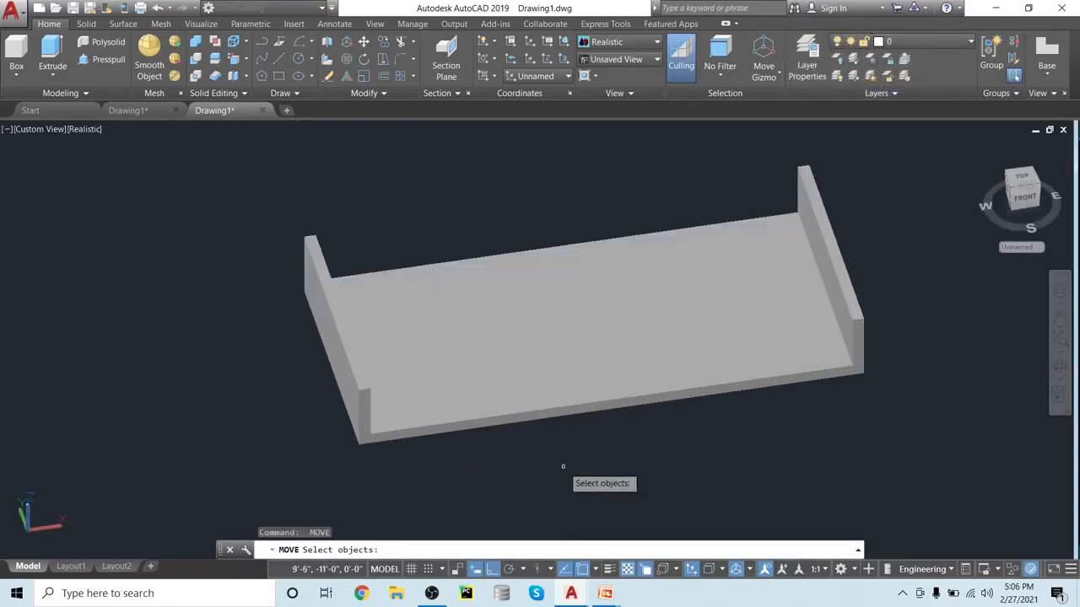
{"action": "scroll", "coordinate": [563, 466], "scroll_direction": "down", "scroll_amount": 3}
{"action": "key", "text": "Escape"}
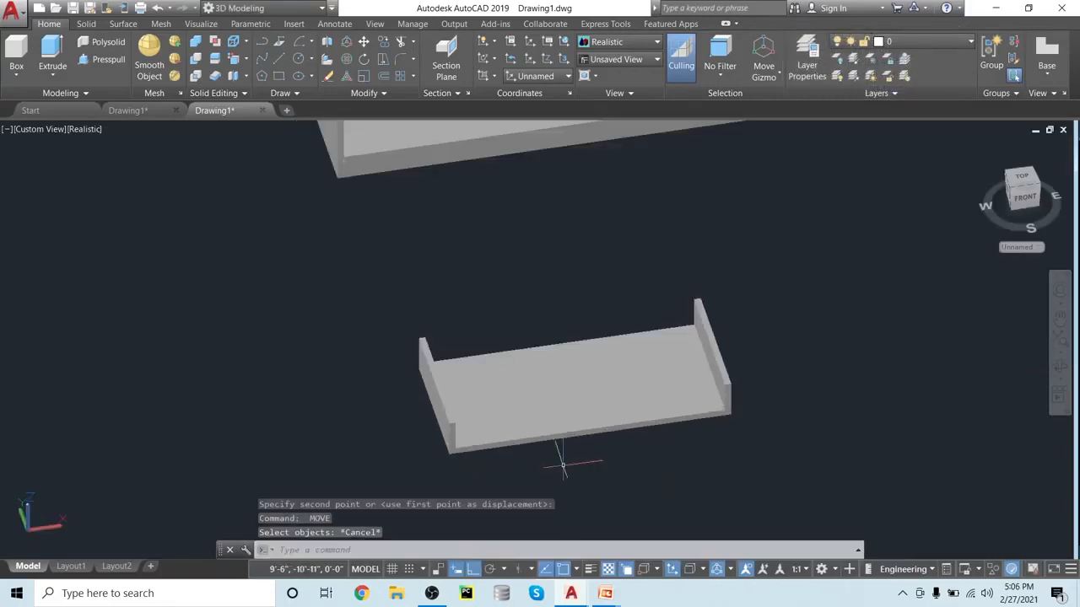
- Unite the left end panel, the base and the right end panel into a single tray solid with Union
{"action": "left_click", "coordinate": [197, 43]}
{"action": "left_click", "coordinate": [448, 413]}
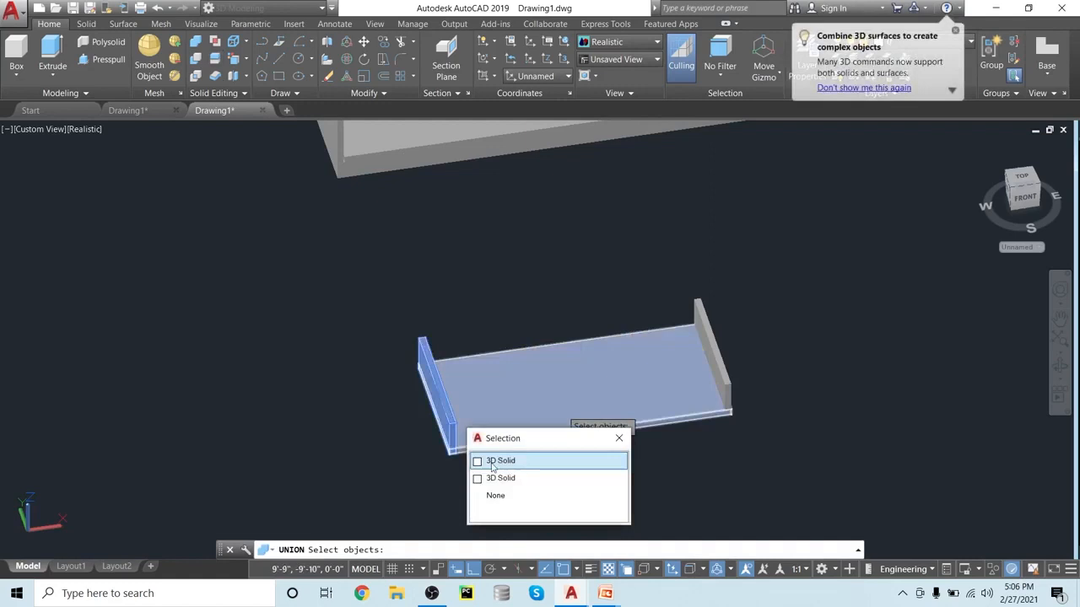
{"action": "left_click", "coordinate": [477, 462]}
{"action": "left_click", "coordinate": [545, 409]}
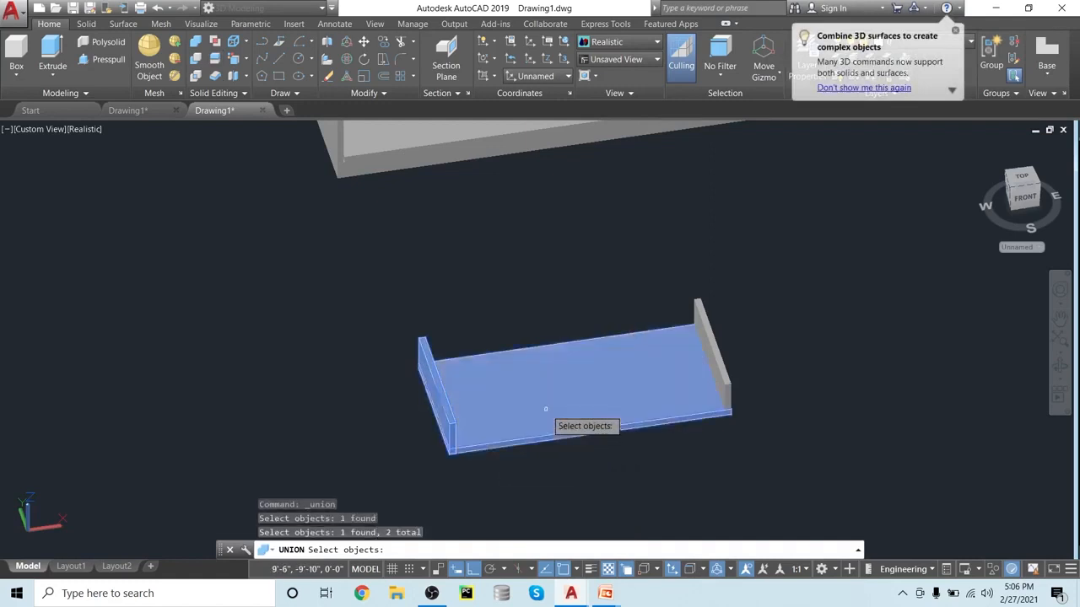
{"action": "left_click", "coordinate": [717, 354]}
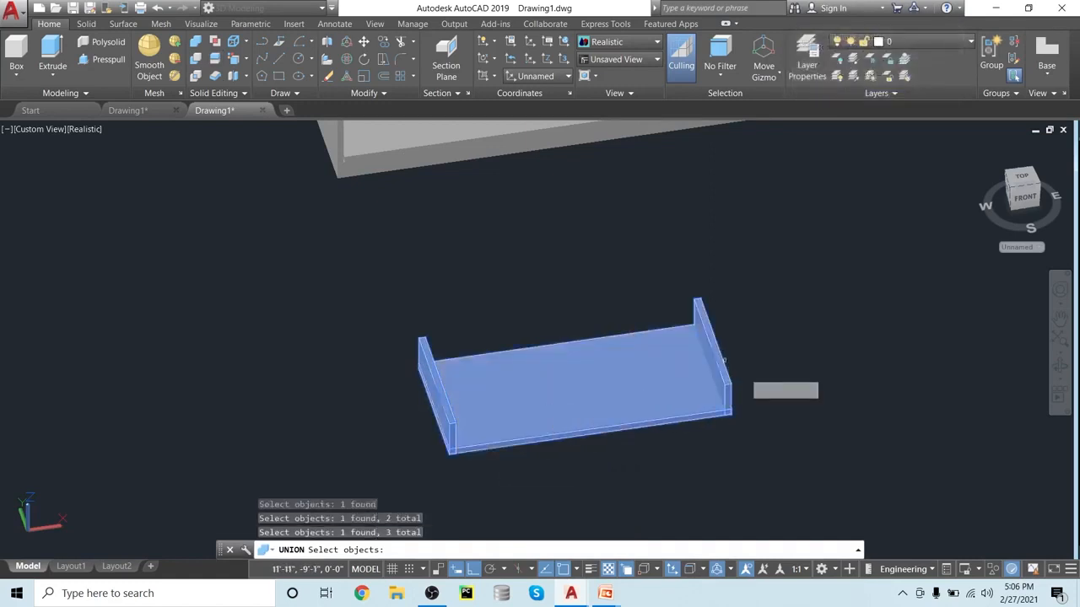
{"action": "key", "text": "Return"}
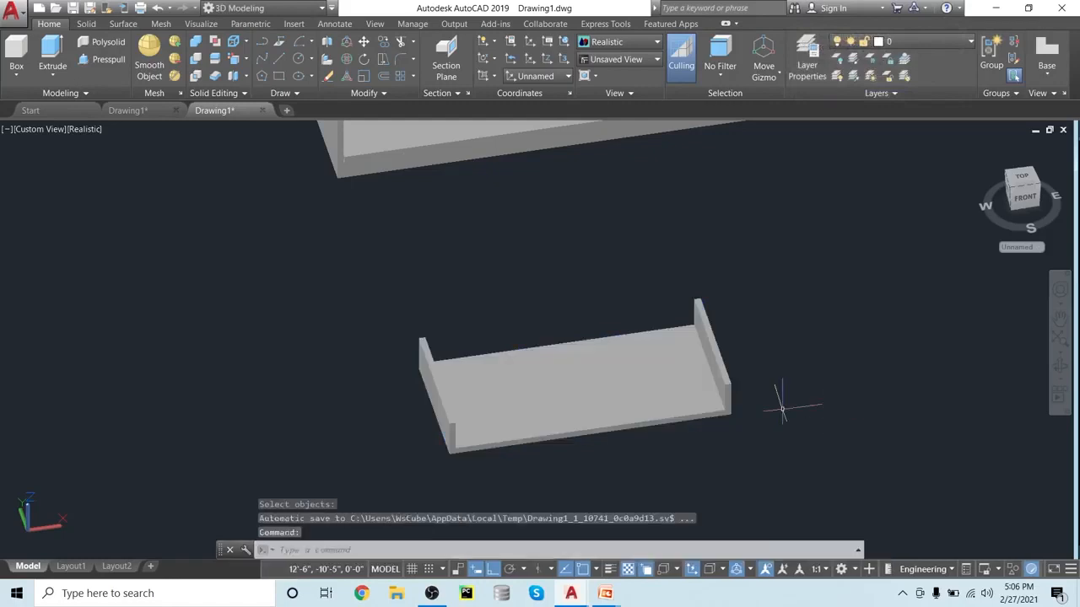
- Draw a 1" line inward along the X axis from the top front inner corner of the cabinet's left side panel
{"action": "scroll", "coordinate": [776, 398], "scroll_direction": "up", "scroll_amount": 2}
{"action": "scroll", "coordinate": [777, 407], "scroll_direction": "down", "scroll_amount": 5}
{"action": "scroll", "coordinate": [778, 408], "scroll_direction": "up", "scroll_amount": 2}
{"action": "right_click", "coordinate": [779, 463], "text": "shift"}
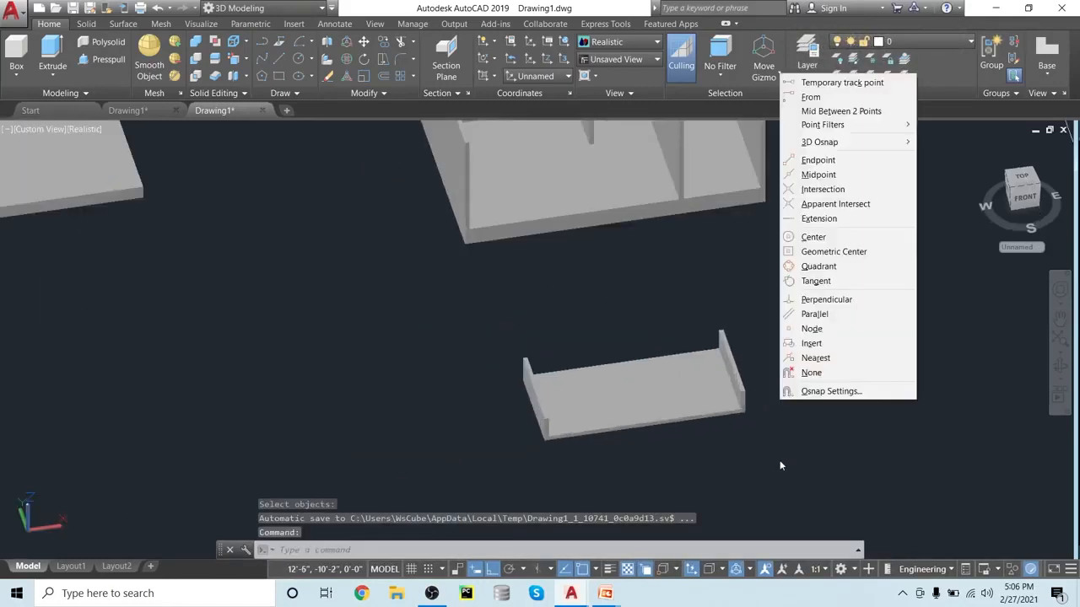
{"action": "left_click", "coordinate": [752, 433]}
{"action": "scroll", "coordinate": [785, 246], "scroll_direction": "down", "scroll_amount": 2}
{"action": "middle_click_drag", "start_coordinate": [778, 271], "coordinate": [731, 414]}
{"action": "scroll", "coordinate": [731, 415], "scroll_direction": "up", "scroll_amount": 3}
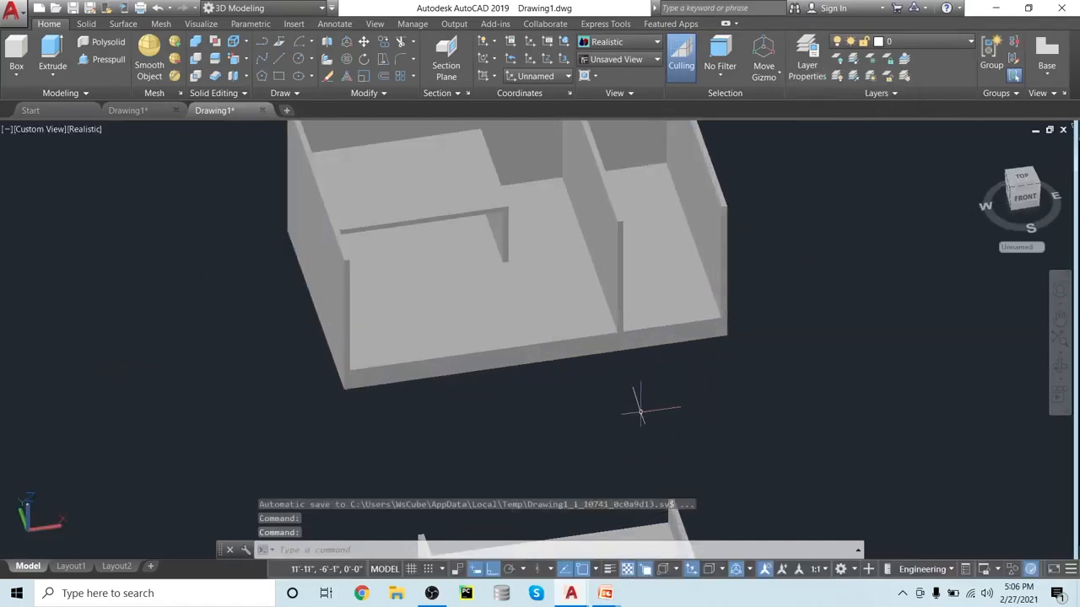
{"action": "key", "text": "Return"}
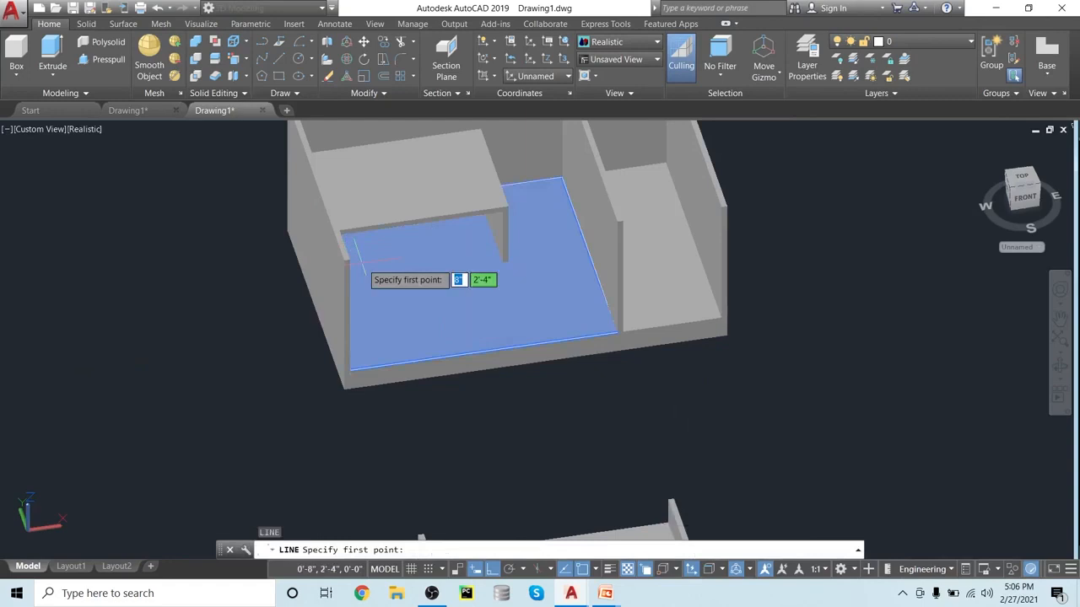
{"action": "left_click", "coordinate": [348, 259]}
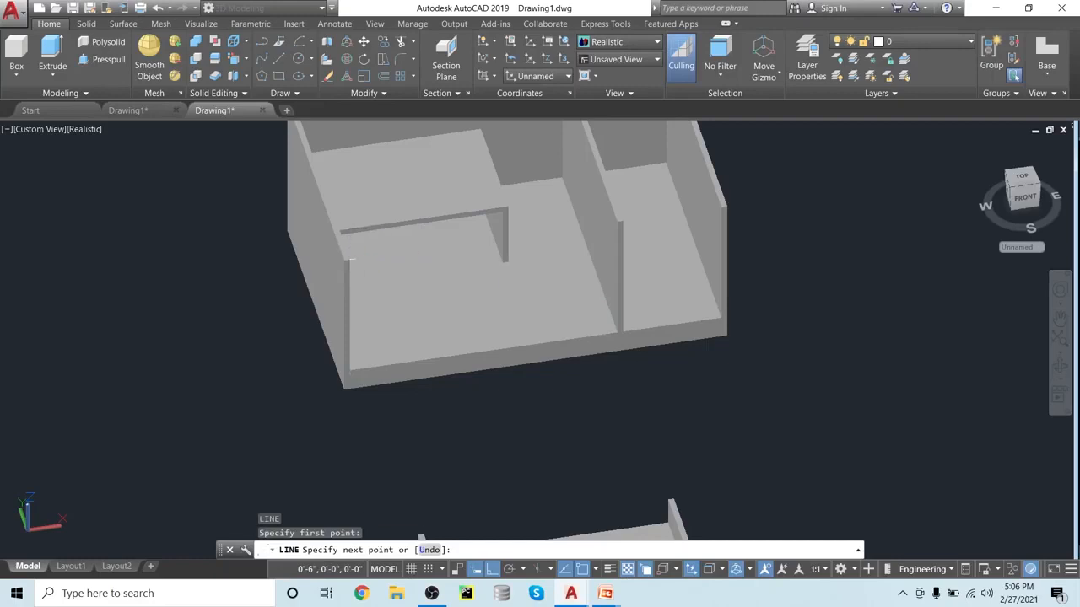
{"action": "type", "text": "1\""}
{"action": "key", "text": "Return"}
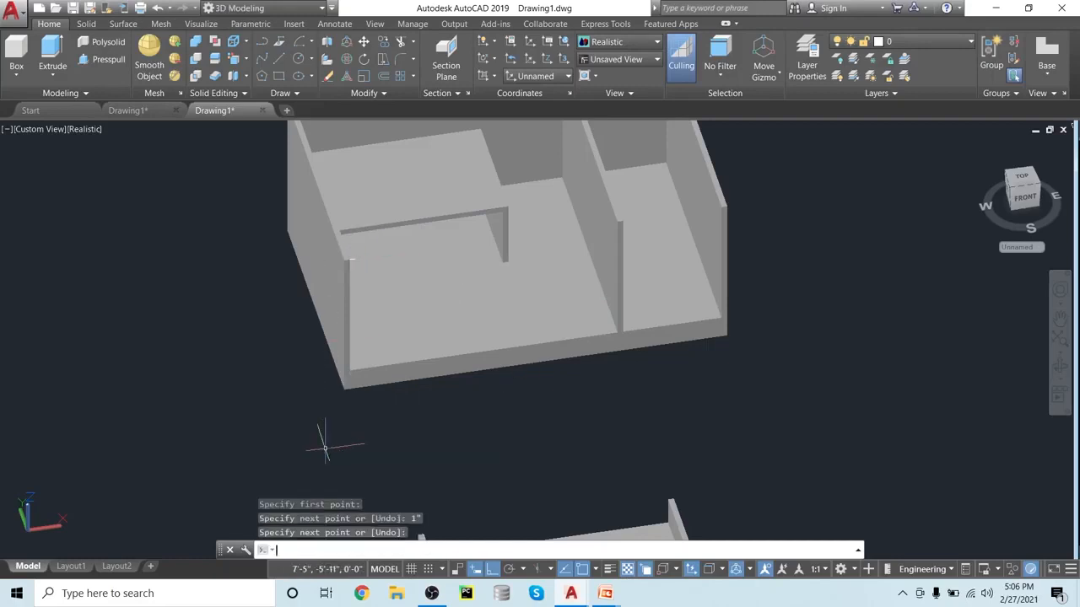
- Move the united tray into the cabinet, placing its left end panel's top front outer corner on the free end of the 1" line
{"action": "scroll", "coordinate": [435, 488], "scroll_direction": "up", "scroll_amount": 3}
{"action": "scroll", "coordinate": [436, 489], "scroll_direction": "down", "scroll_amount": 4}
{"action": "middle_click_drag", "start_coordinate": [434, 491], "coordinate": [427, 317]}
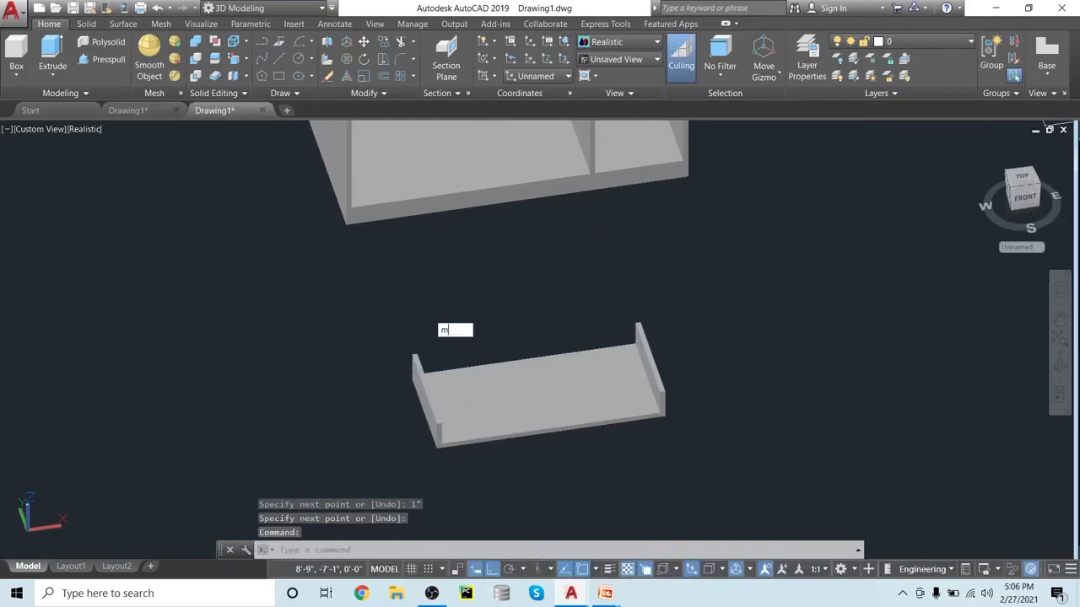
{"action": "key", "text": "Return"}
{"action": "left_click", "coordinate": [483, 426]}
{"action": "key", "text": "Return"}
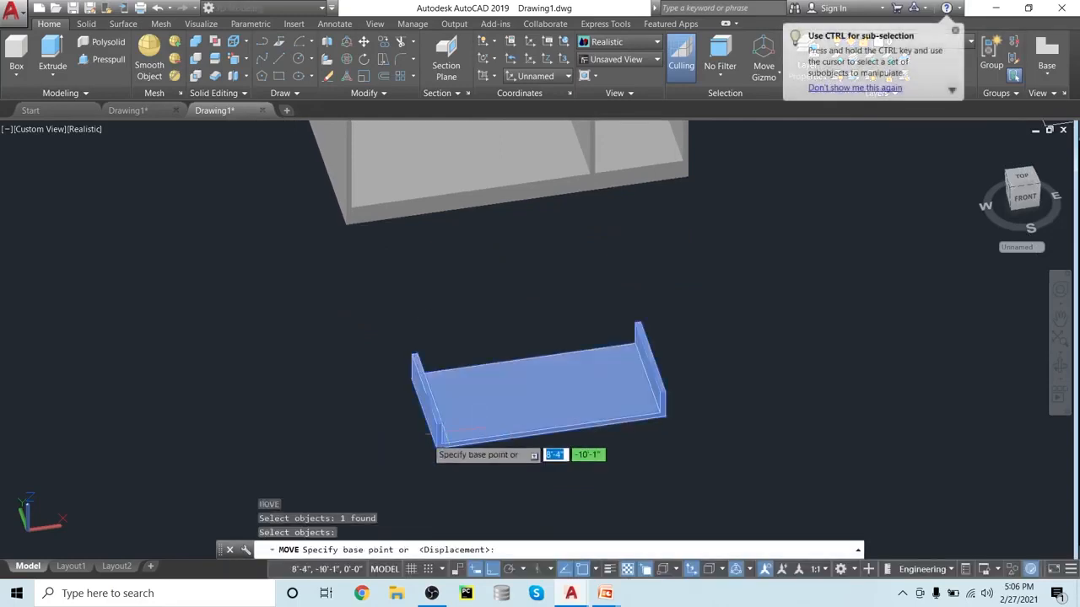
{"action": "scroll", "coordinate": [428, 435], "scroll_direction": "up", "scroll_amount": 2}
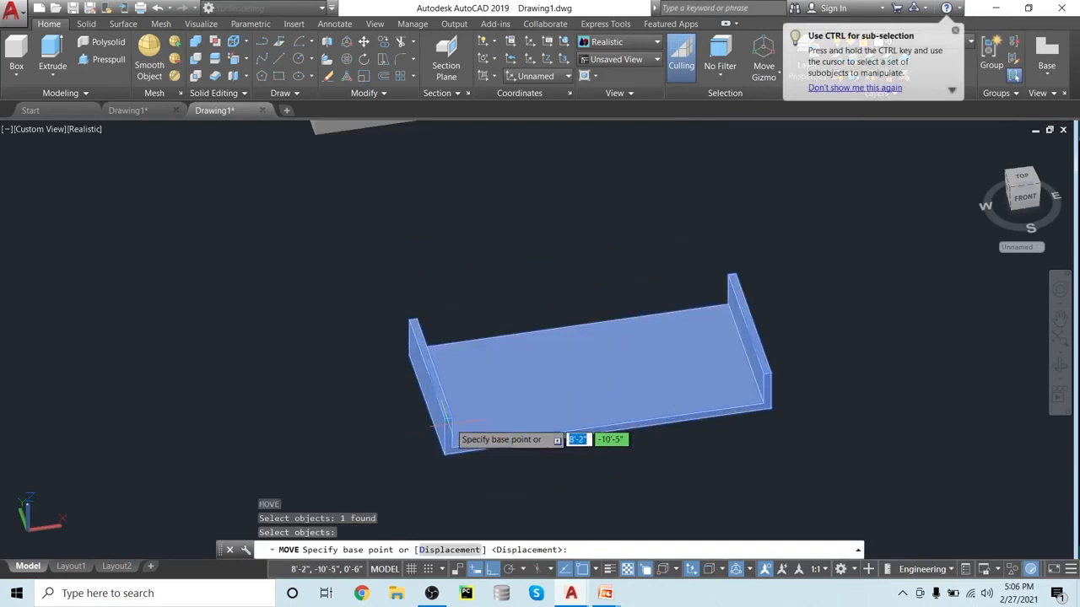
{"action": "left_click", "coordinate": [447, 421]}
{"action": "scroll", "coordinate": [442, 308], "scroll_direction": "down", "scroll_amount": 2}
{"action": "middle_click_drag", "start_coordinate": [440, 285], "coordinate": [451, 523]}
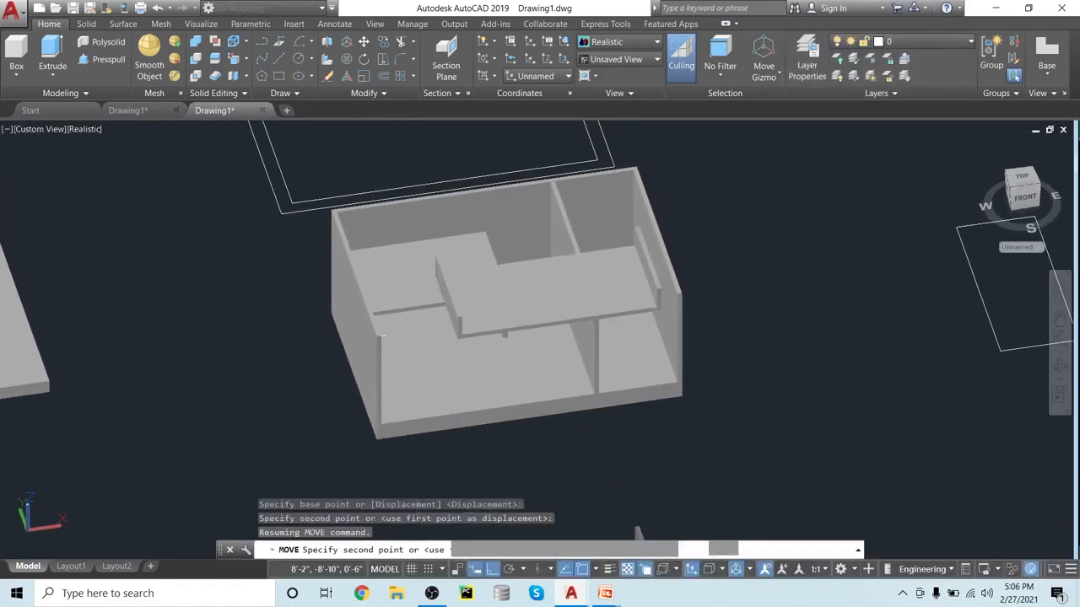
{"action": "scroll", "coordinate": [412, 324], "scroll_direction": "up", "scroll_amount": 1}
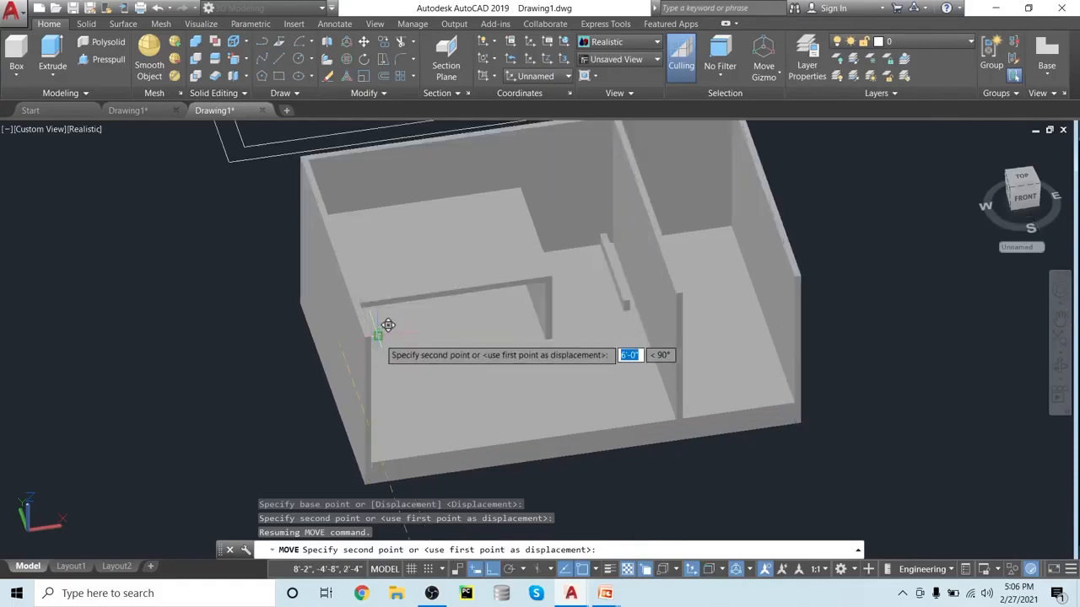
{"action": "left_click", "coordinate": [377, 335]}
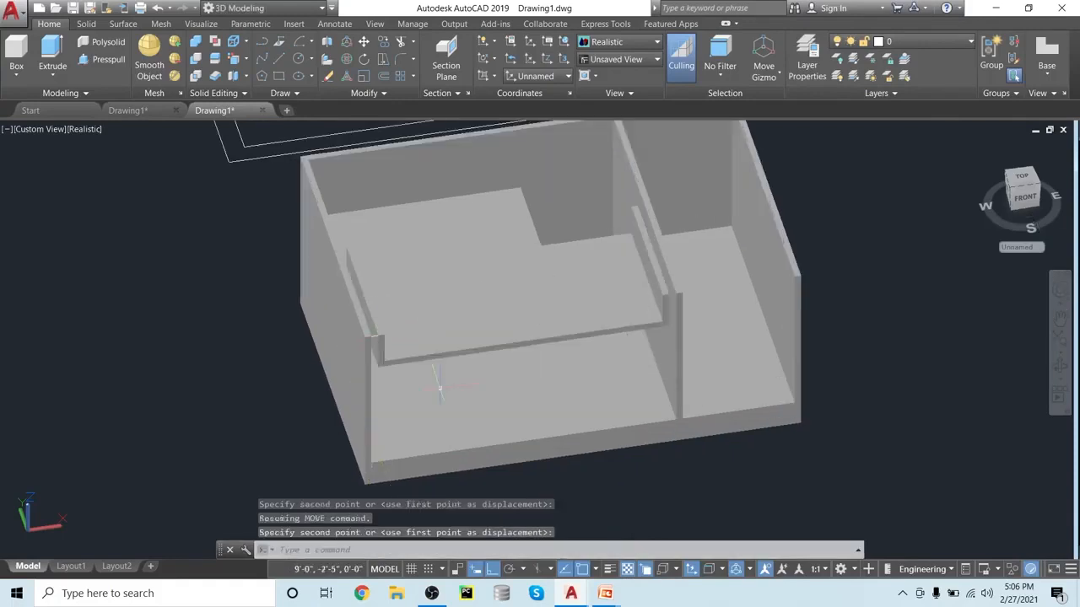
- Move the curved top panel onto the cabinet, placing the front right inner corner of its underside recess on the cabinet's top front right corner
{"action": "scroll", "coordinate": [553, 472], "scroll_direction": "down", "scroll_amount": 2}
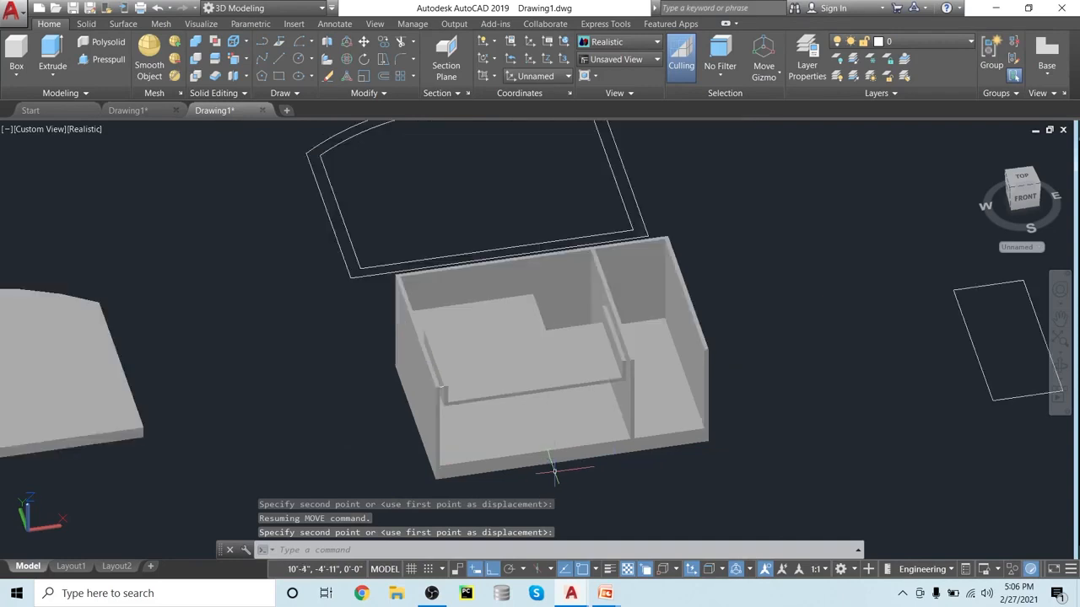
{"action": "middle_click_drag", "start_coordinate": [270, 411], "coordinate": [272, 405]}
{"action": "middle_click_drag", "start_coordinate": [676, 512], "coordinate": [790, 414], "text": "shift"}
{"action": "scroll", "coordinate": [789, 414], "scroll_direction": "up", "scroll_amount": 4}
{"action": "scroll", "coordinate": [789, 414], "scroll_direction": "down", "scroll_amount": 4}
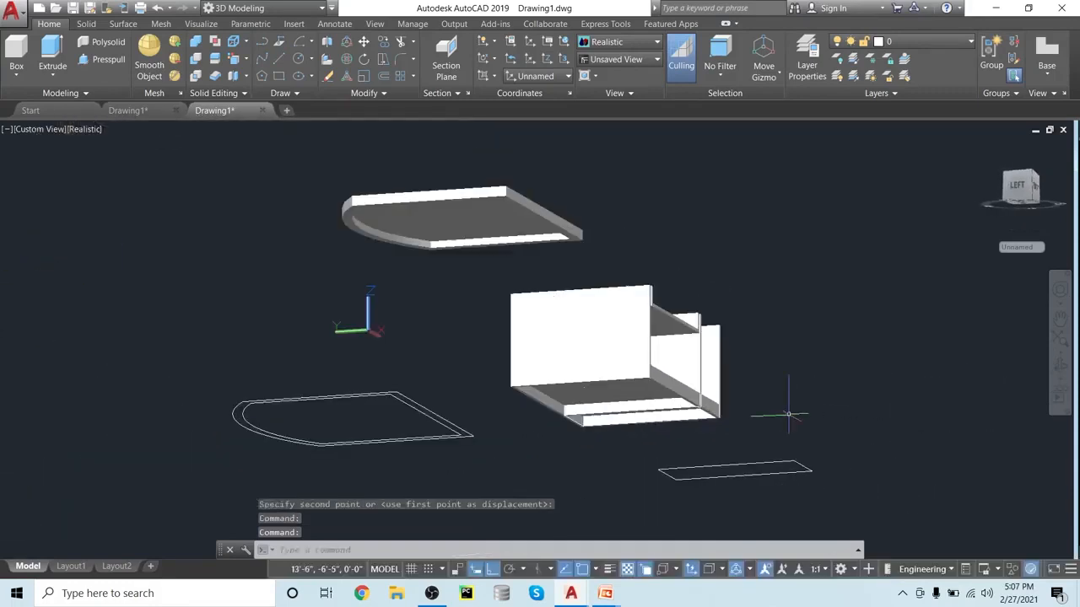
{"action": "scroll", "coordinate": [769, 414], "scroll_direction": "up", "scroll_amount": 2}
{"action": "type", "text": "m"}
{"action": "key", "text": "Return"}
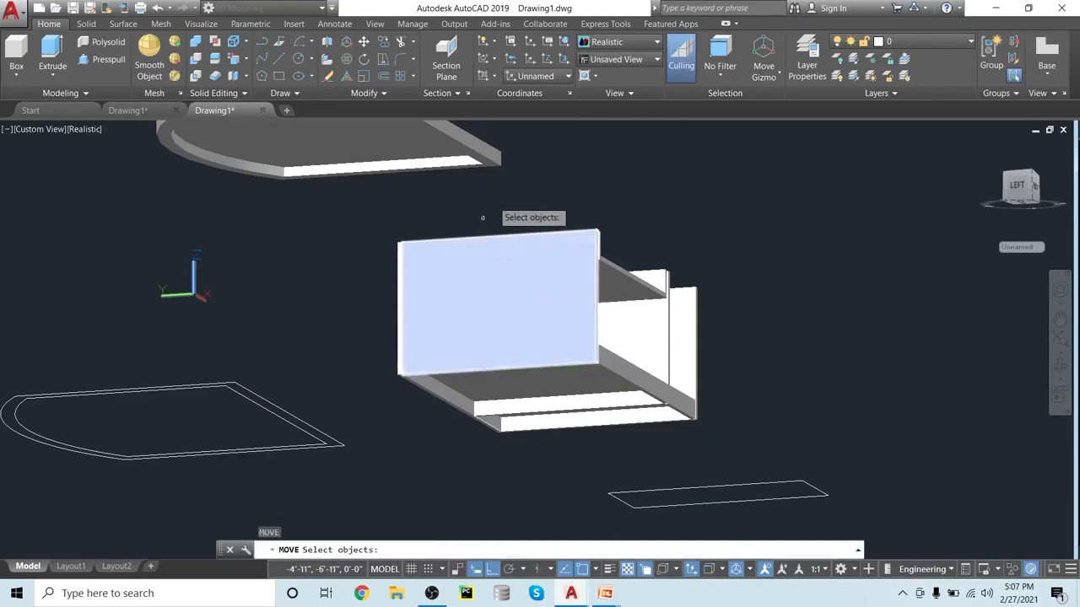
{"action": "left_click", "coordinate": [482, 160]}
{"action": "key", "text": "Return"}
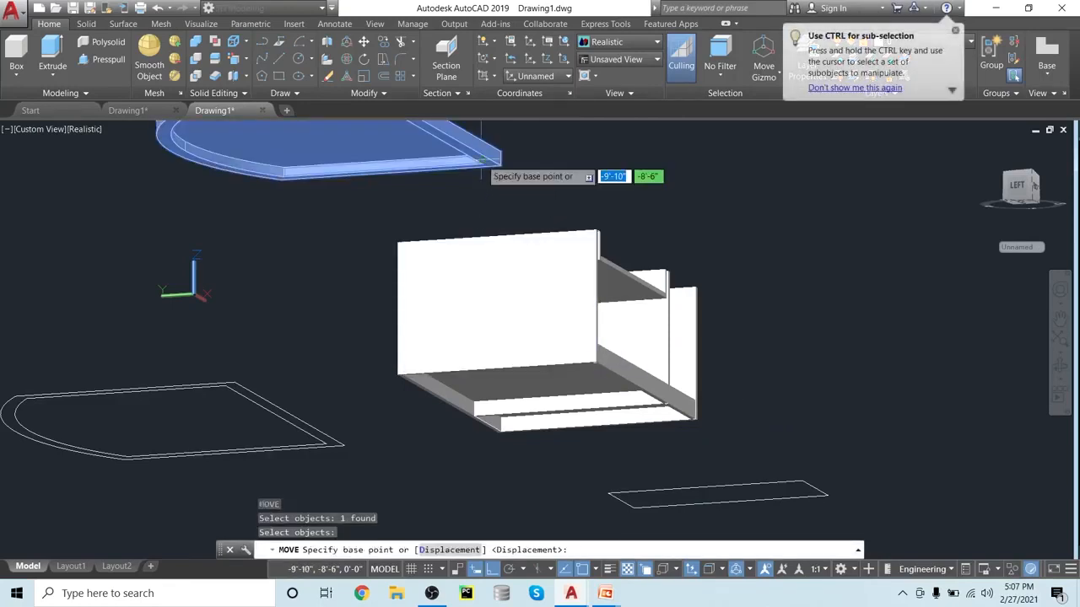
{"action": "scroll", "coordinate": [483, 169], "scroll_direction": "up", "scroll_amount": 5}
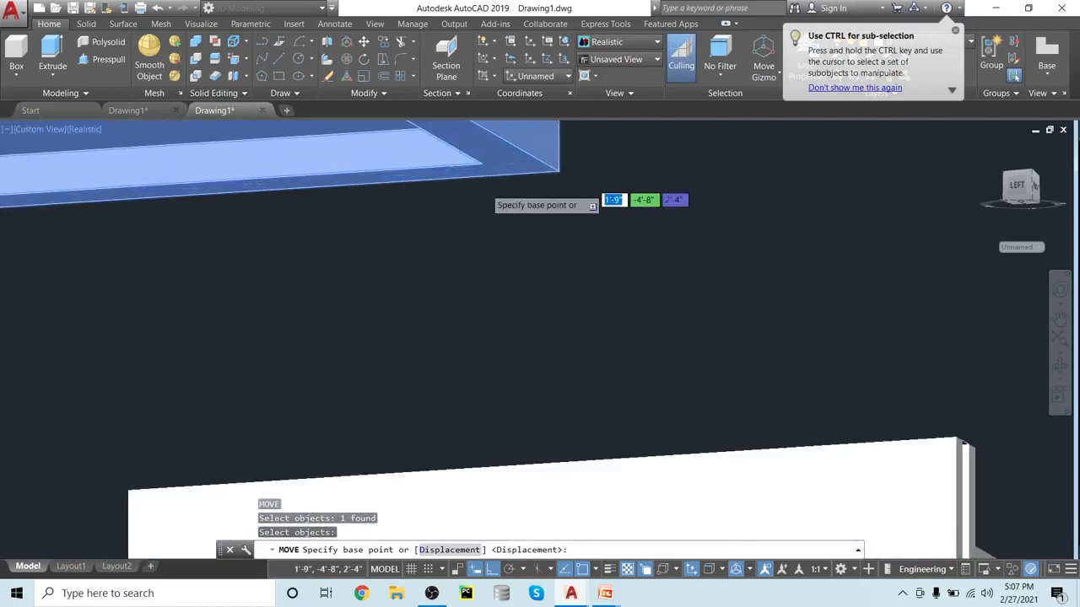
{"action": "left_click", "coordinate": [482, 162]}
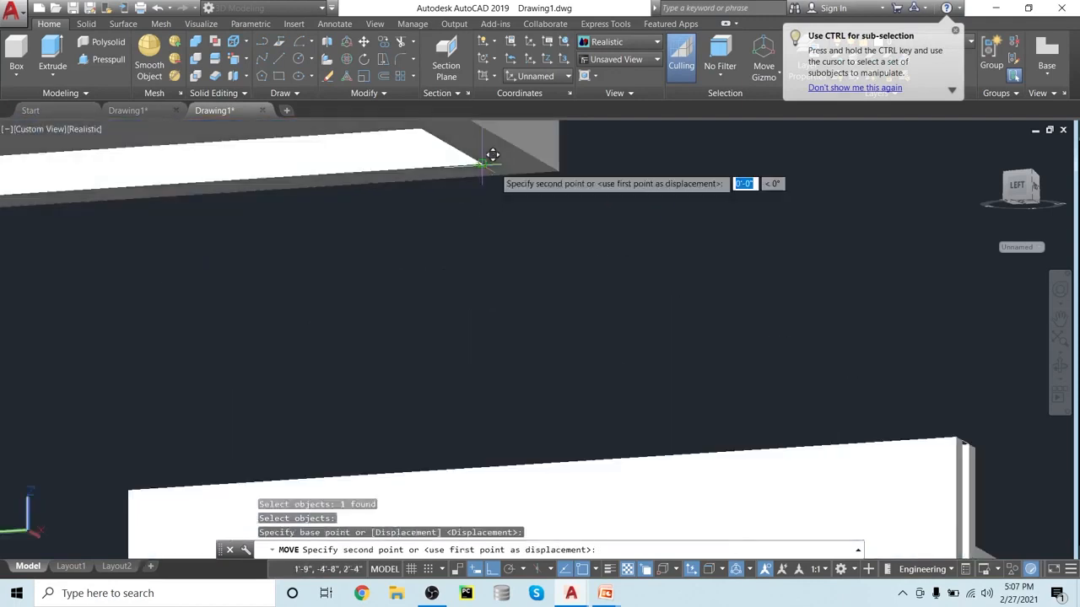
{"action": "scroll", "coordinate": [783, 234], "scroll_direction": "down", "scroll_amount": 5}
{"action": "middle_click_drag", "start_coordinate": [855, 270], "coordinate": [460, 278]}
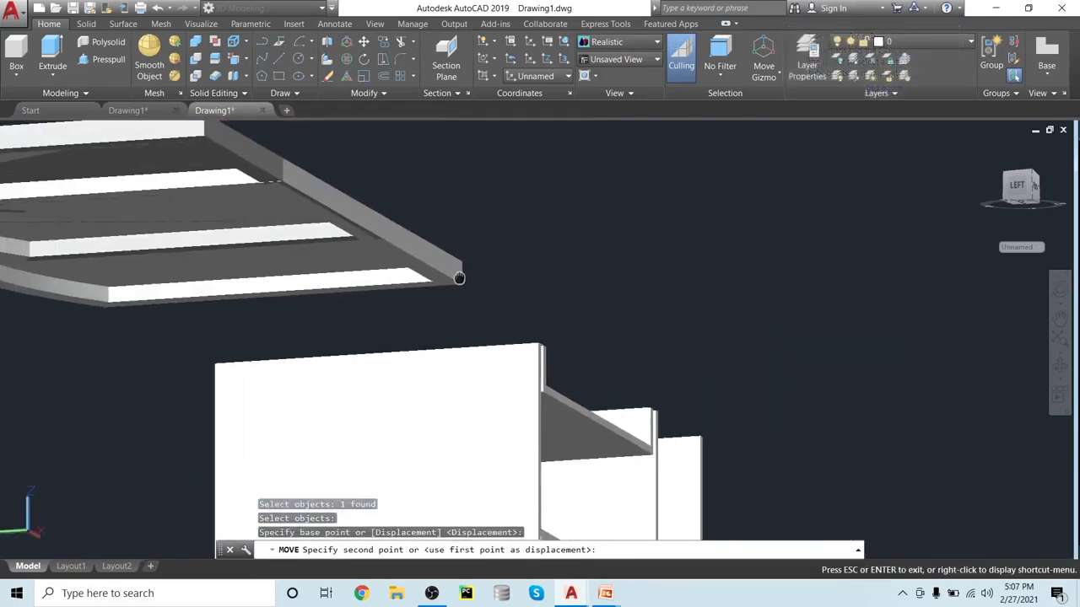
{"action": "middle_click_drag", "start_coordinate": [795, 400], "coordinate": [580, 447], "text": "shift"}
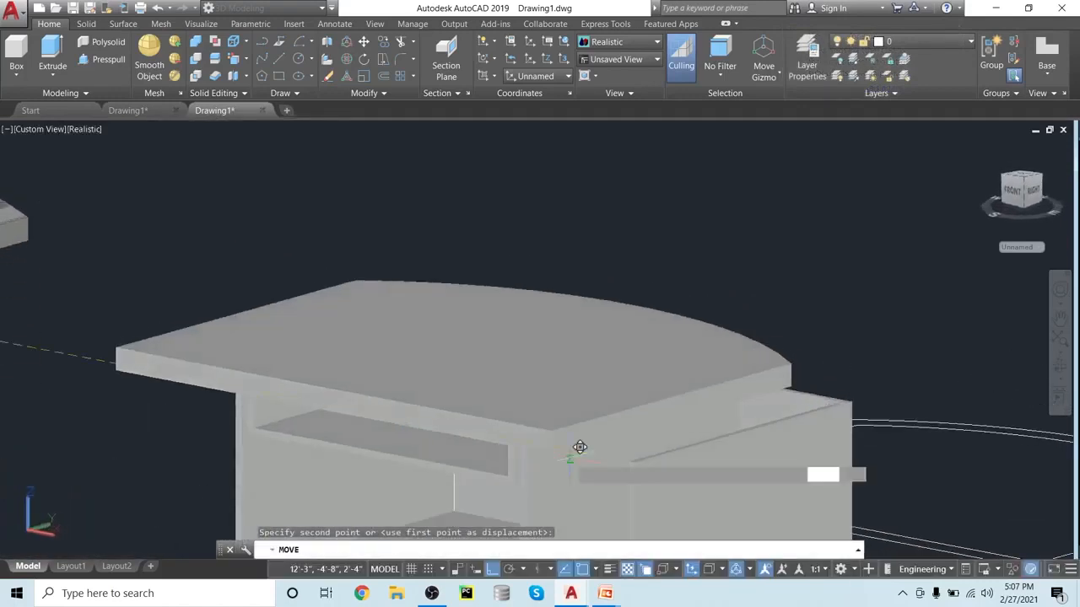
{"action": "scroll", "coordinate": [579, 447], "scroll_direction": "up", "scroll_amount": 3}
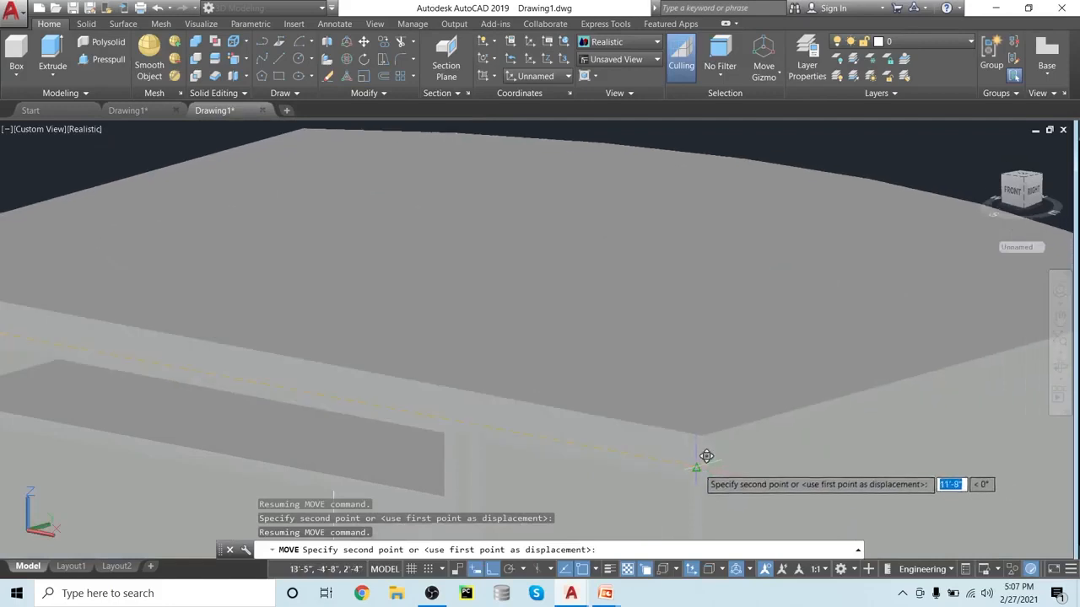
{"action": "scroll", "coordinate": [713, 458], "scroll_direction": "up", "scroll_amount": 3}
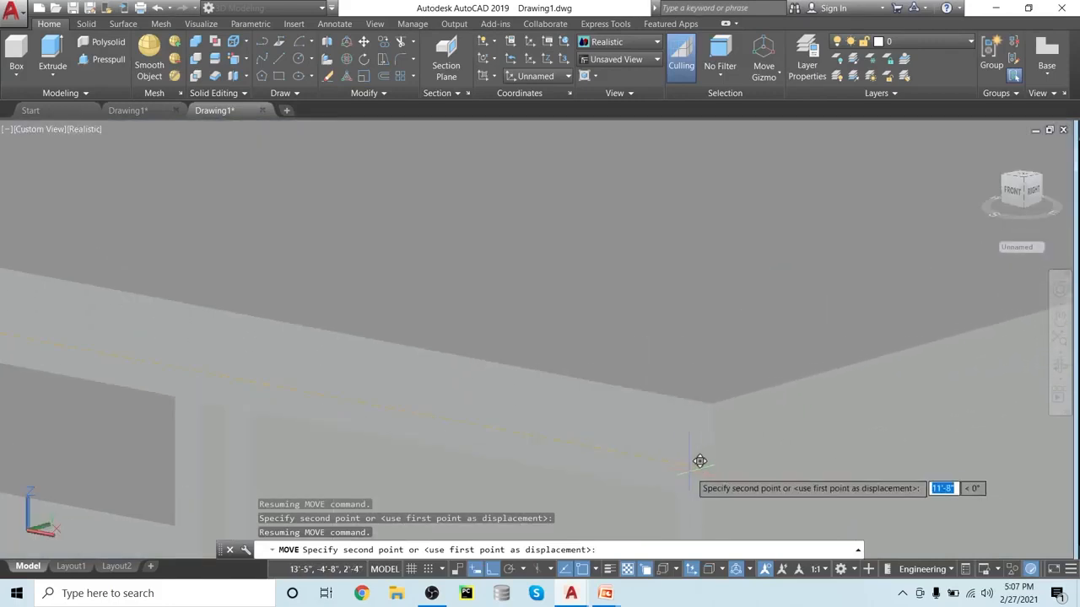
{"action": "left_click", "coordinate": [705, 464]}
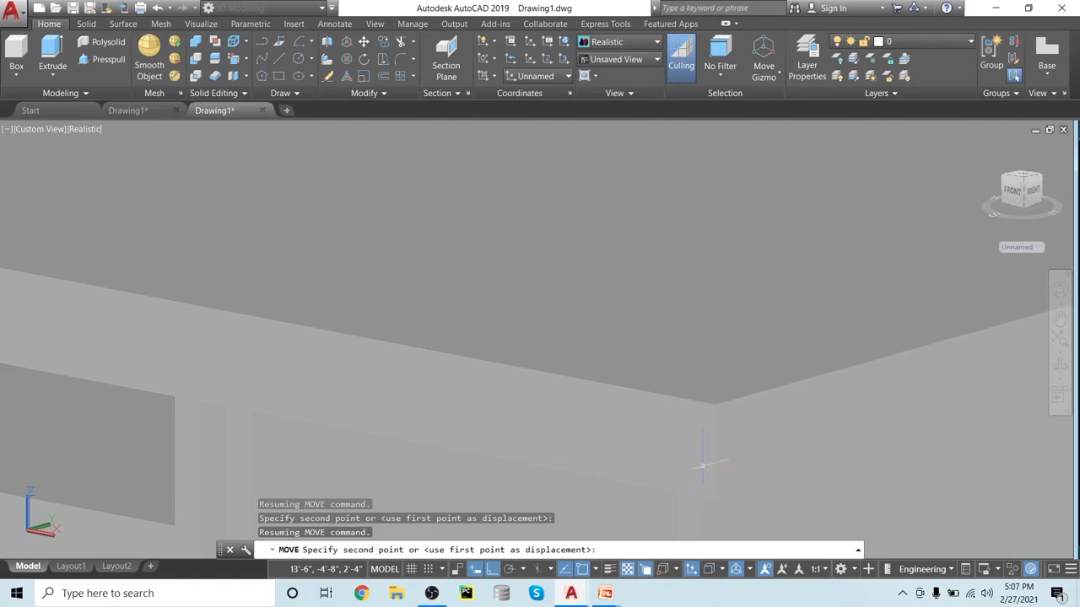
- Examine the assembled cabinet from the front and sides, checking the fitted top panel, the tray and the compartments
{"action": "scroll", "coordinate": [703, 464], "scroll_direction": "down", "scroll_amount": 5}
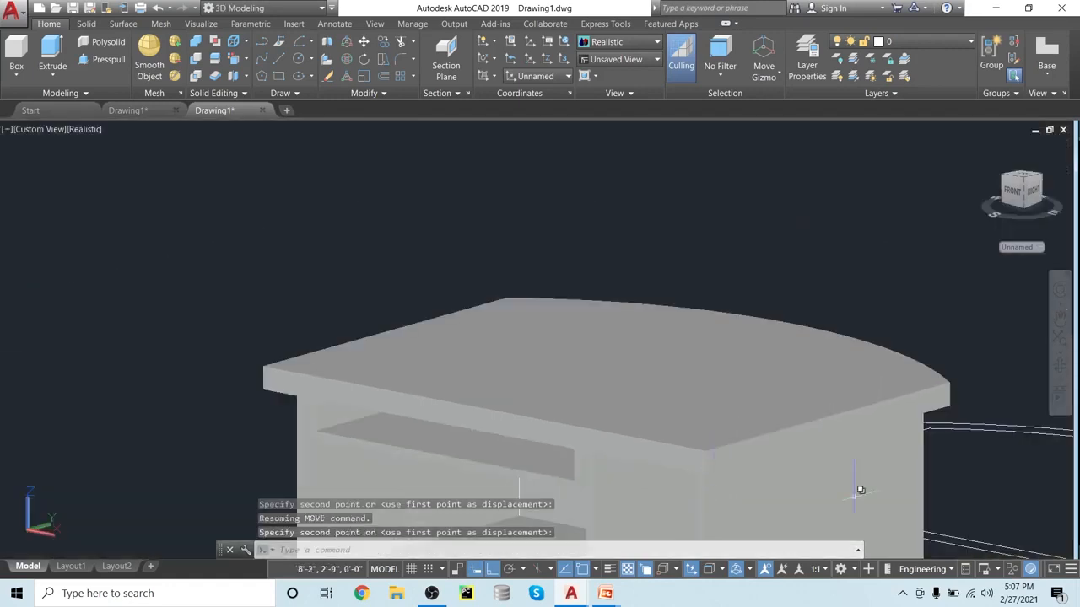
{"action": "scroll", "coordinate": [1000, 478], "scroll_direction": "down", "scroll_amount": 4}
{"action": "middle_click_drag", "start_coordinate": [998, 498], "coordinate": [802, 309]}
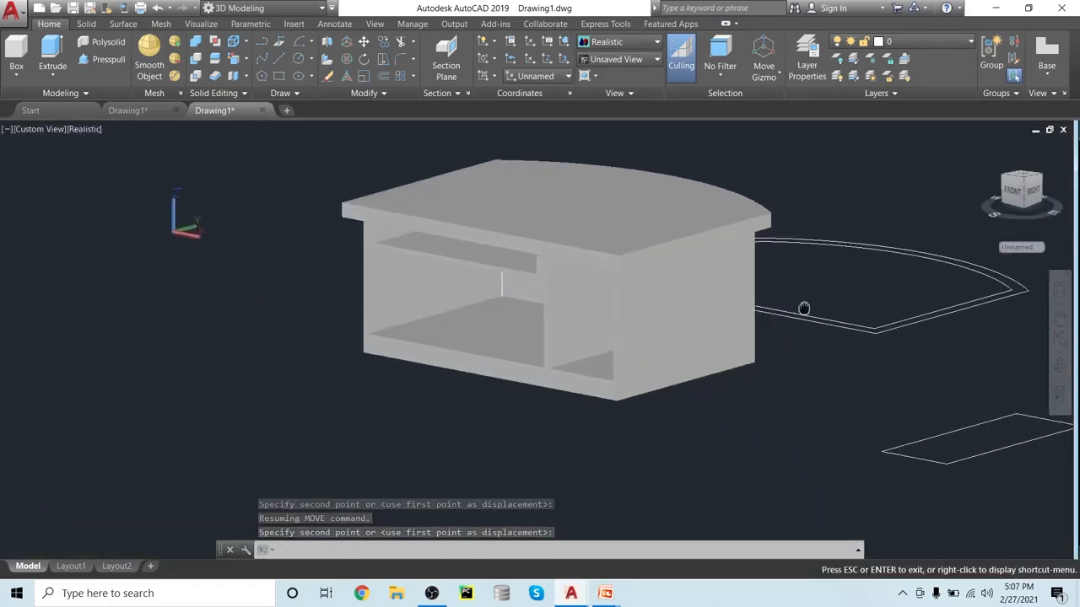
{"action": "scroll", "coordinate": [744, 465], "scroll_direction": "down", "scroll_amount": 3}
{"action": "scroll", "coordinate": [728, 441], "scroll_direction": "up", "scroll_amount": 2}
{"action": "middle_click_drag", "start_coordinate": [728, 441], "coordinate": [832, 450], "text": "shift"}
{"action": "scroll", "coordinate": [834, 445], "scroll_direction": "down", "scroll_amount": 2}
{"action": "scroll", "coordinate": [832, 450], "scroll_direction": "up", "scroll_amount": 1}
{"action": "scroll", "coordinate": [832, 443], "scroll_direction": "up", "scroll_amount": 1}
{"action": "middle_click_drag", "start_coordinate": [832, 438], "coordinate": [840, 486], "text": "shift"}
{"action": "scroll", "coordinate": [861, 405], "scroll_direction": "up", "scroll_amount": 4}
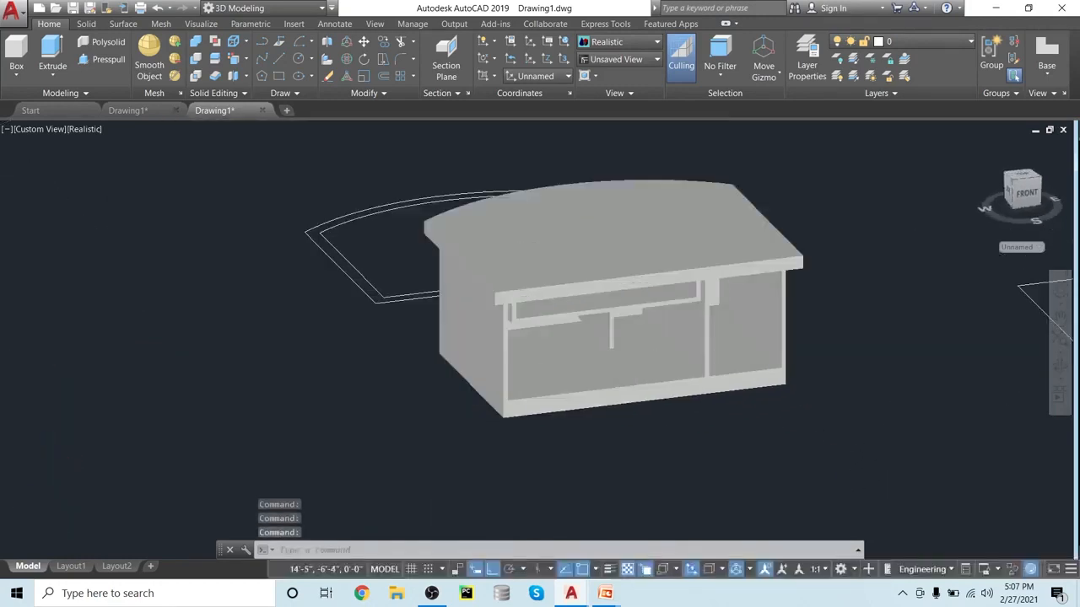
{"action": "middle_click_drag", "start_coordinate": [855, 386], "coordinate": [842, 458]}
{"action": "scroll", "coordinate": [841, 456], "scroll_direction": "down", "scroll_amount": 1}
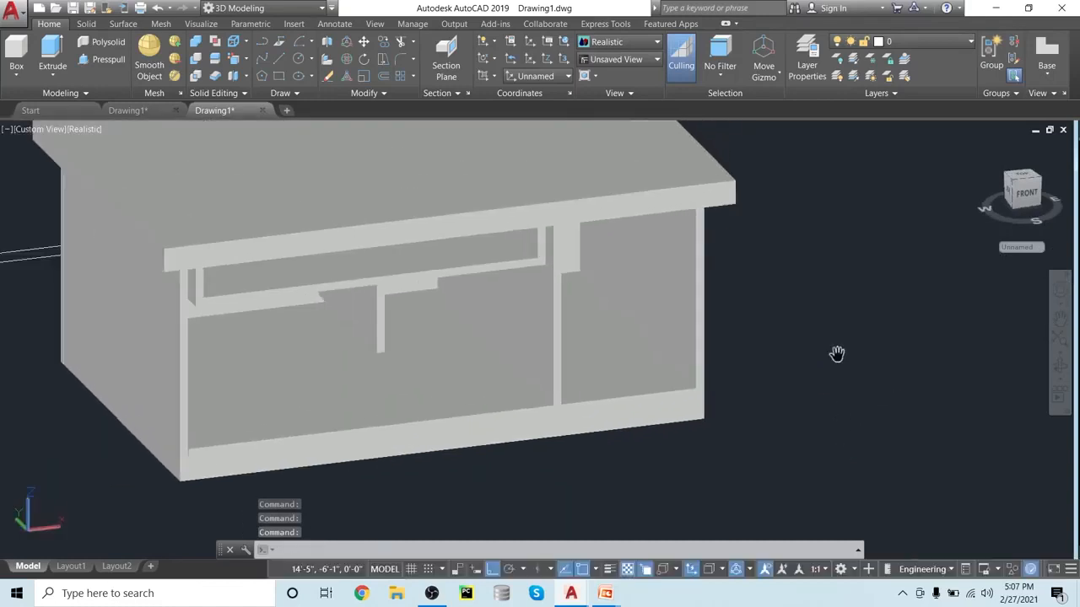
{"action": "middle_click_drag", "start_coordinate": [831, 346], "coordinate": [810, 338], "text": "shift"}
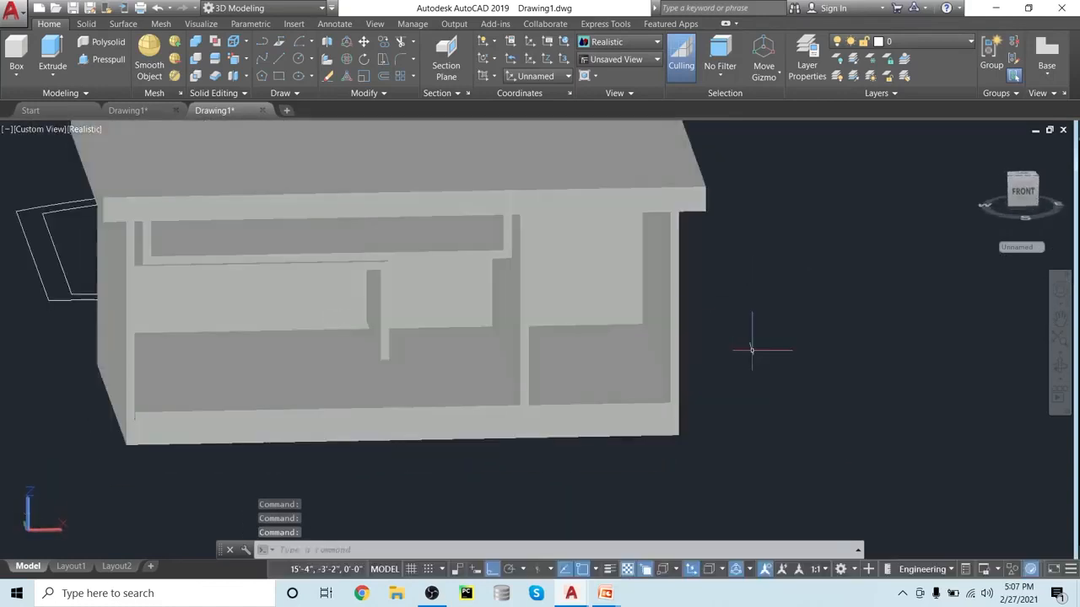
{"action": "scroll", "coordinate": [680, 272], "scroll_direction": "down", "scroll_amount": 3}
{"action": "scroll", "coordinate": [826, 379], "scroll_direction": "up", "scroll_amount": 1}
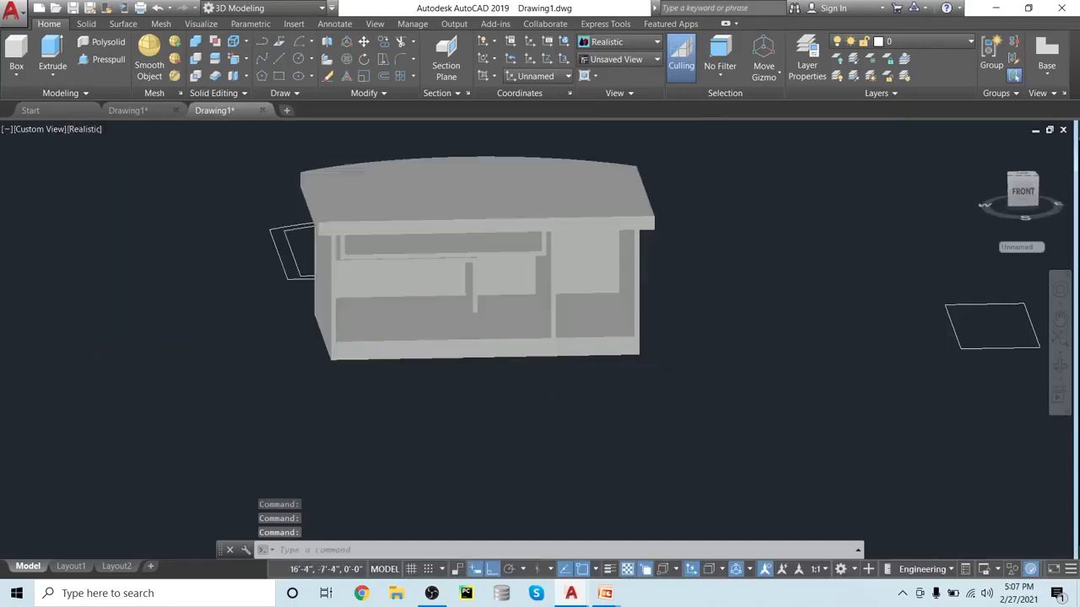
{"action": "middle_click_drag", "start_coordinate": [827, 379], "coordinate": [683, 412]}
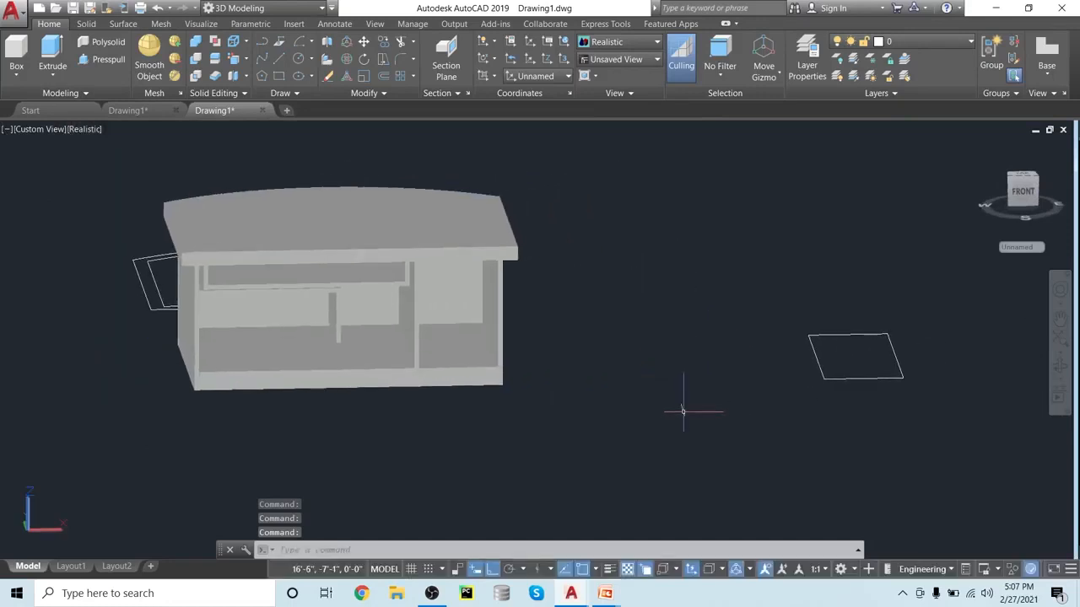
{"action": "scroll", "coordinate": [529, 381], "scroll_direction": "up", "scroll_amount": 2}
{"action": "middle_click_drag", "start_coordinate": [531, 369], "coordinate": [549, 433]}
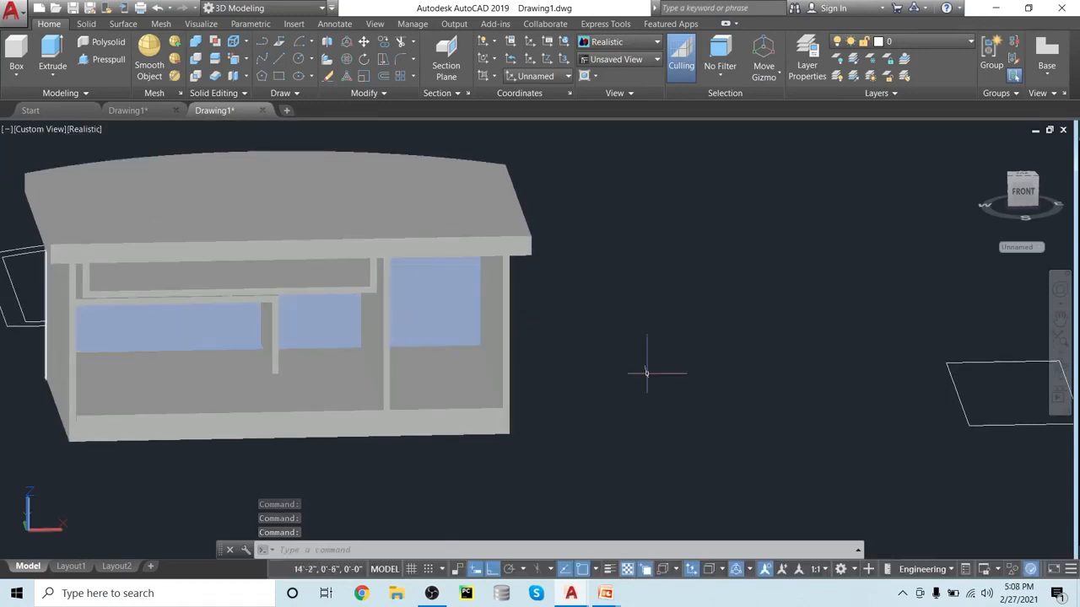
{"action": "scroll", "coordinate": [732, 383], "scroll_direction": "down", "scroll_amount": 4}
{"action": "scroll", "coordinate": [732, 383], "scroll_direction": "up", "scroll_amount": 3}
{"action": "middle_click_drag", "start_coordinate": [733, 383], "coordinate": [665, 385]}
{"action": "scroll", "coordinate": [558, 386], "scroll_direction": "up", "scroll_amount": 2}
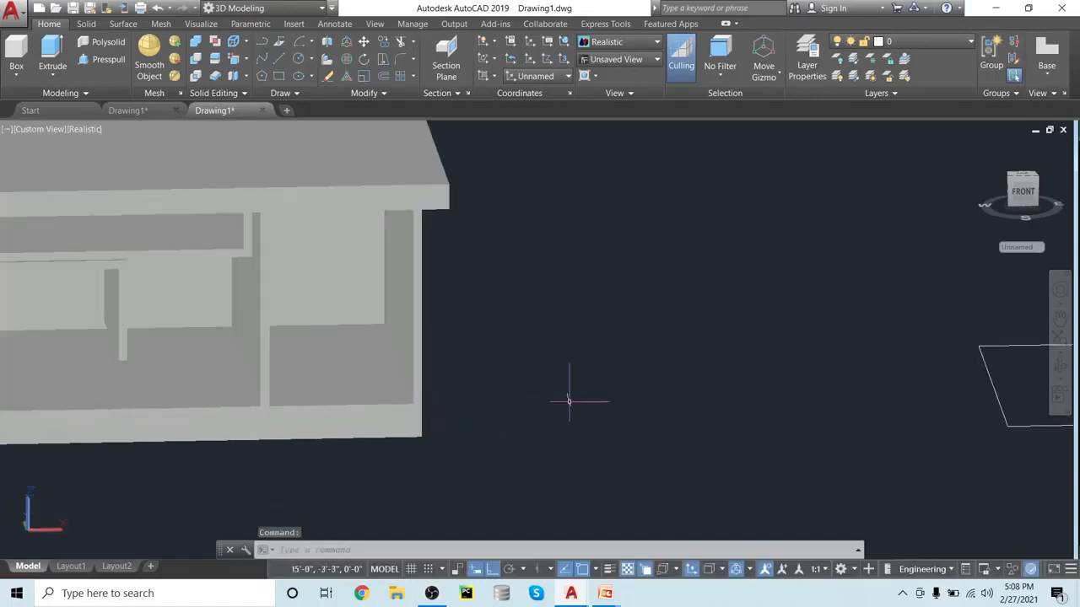
{"action": "middle_click_drag", "start_coordinate": [569, 399], "coordinate": [682, 450]}
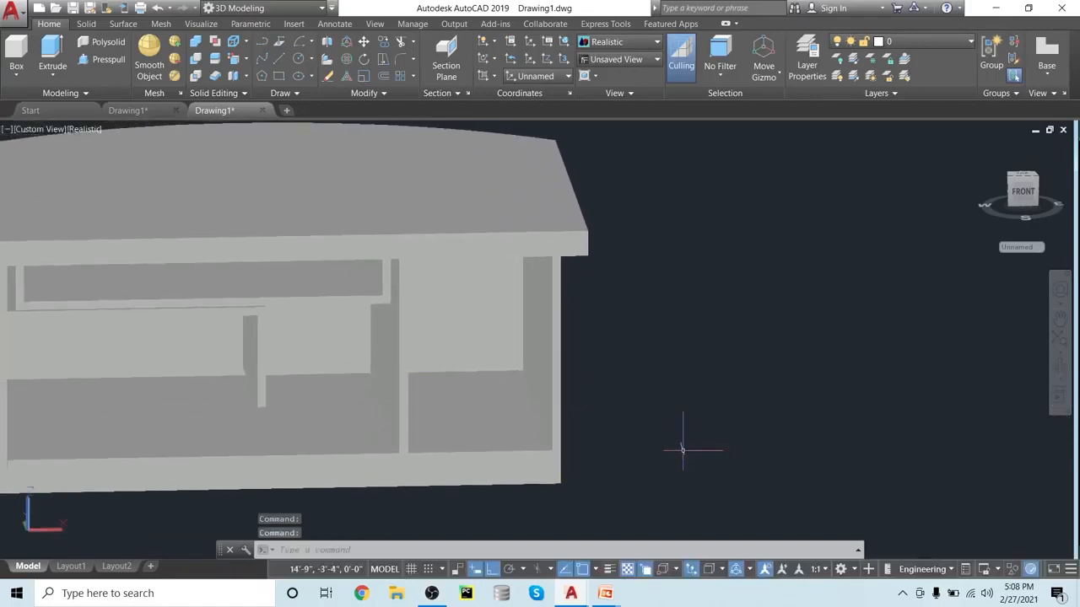
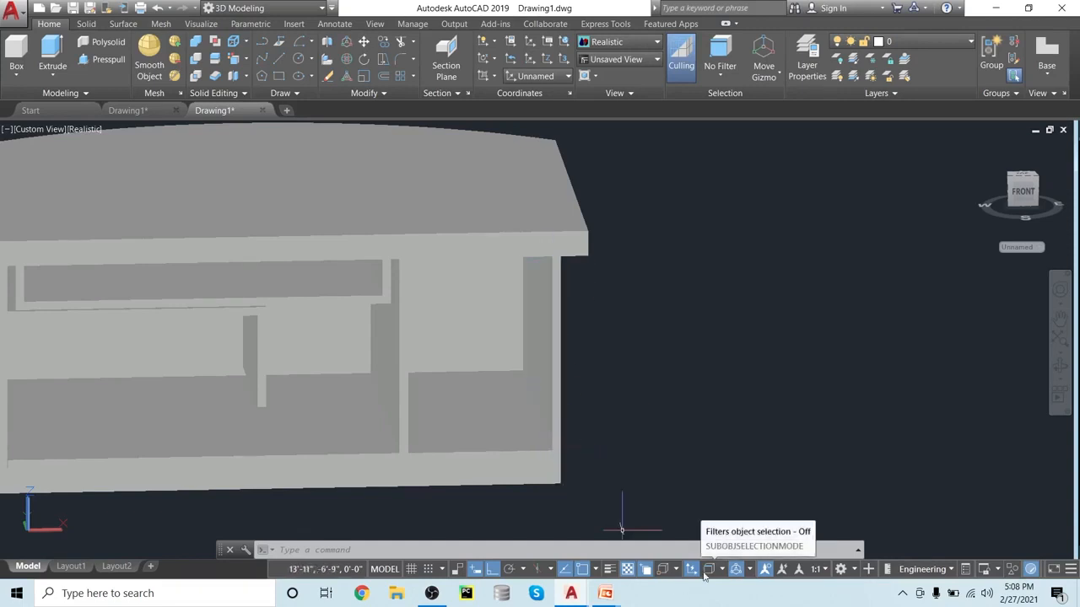
- Draw a vertical line about 1'-11" long up the divider's front right edge, from the base to the underside of the top panel
{"action": "type", "text": "l"}
{"action": "key", "text": "Return"}
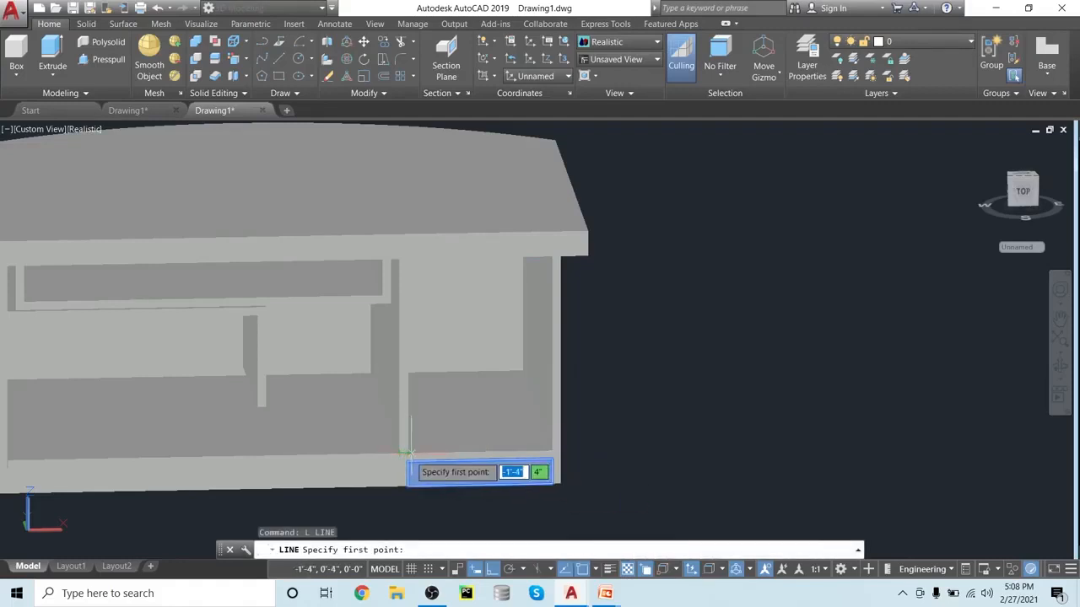
{"action": "scroll", "coordinate": [406, 455], "scroll_direction": "up", "scroll_amount": 5}
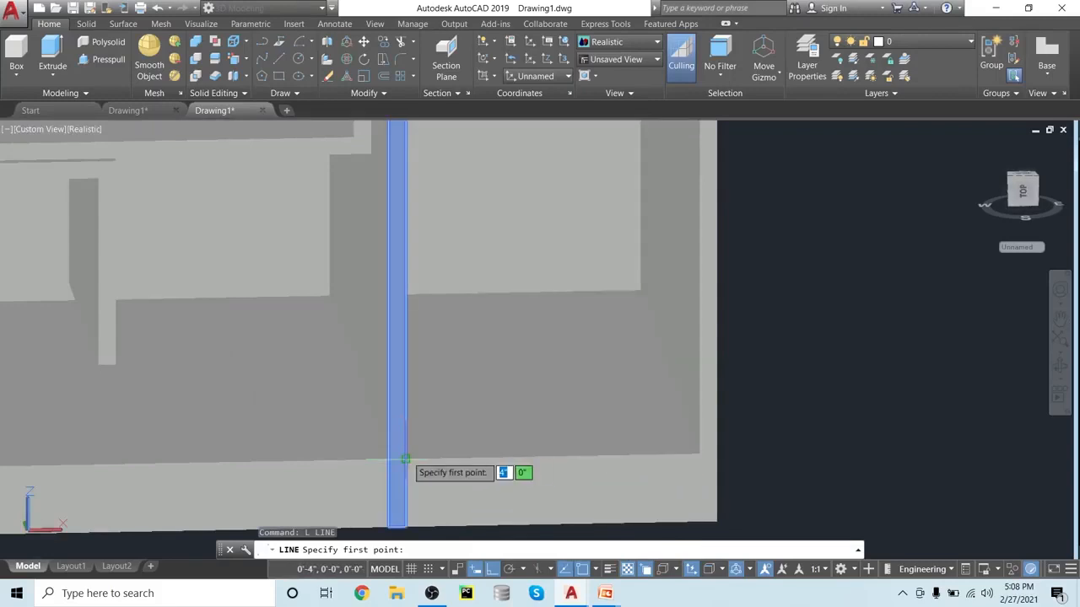
{"action": "left_click", "coordinate": [404, 455]}
{"action": "scroll", "coordinate": [414, 264], "scroll_direction": "down", "scroll_amount": 5}
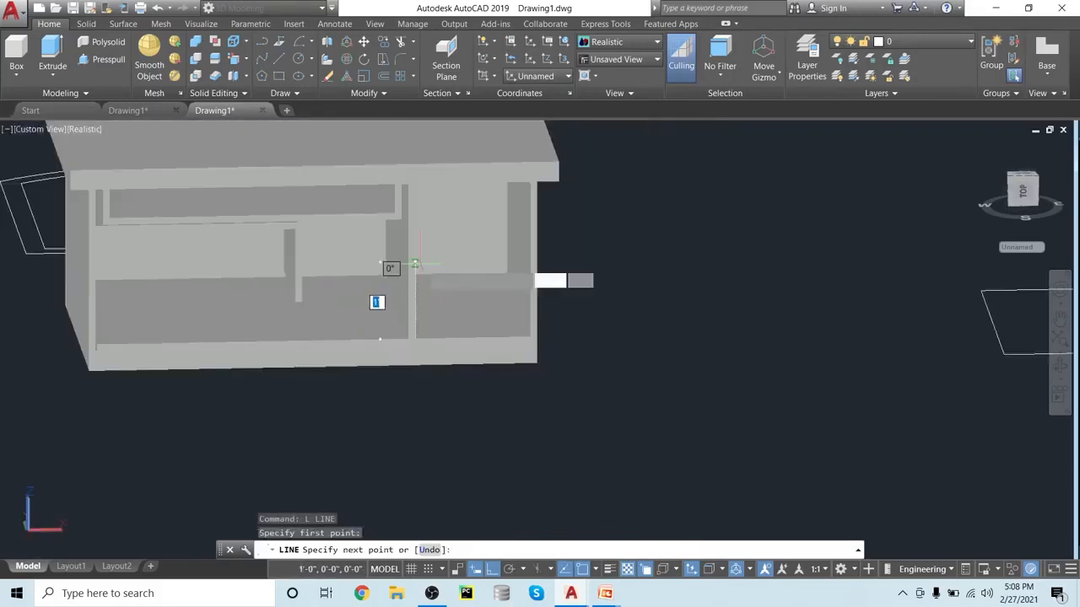
{"action": "scroll", "coordinate": [414, 264], "scroll_direction": "up", "scroll_amount": 2}
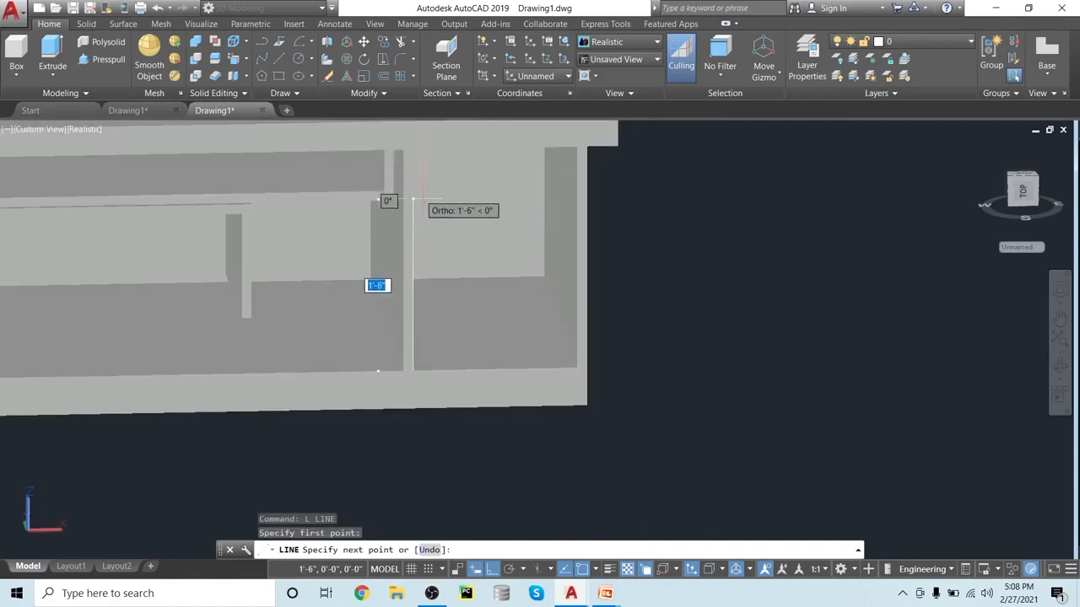
{"action": "scroll", "coordinate": [413, 182], "scroll_direction": "up", "scroll_amount": 2}
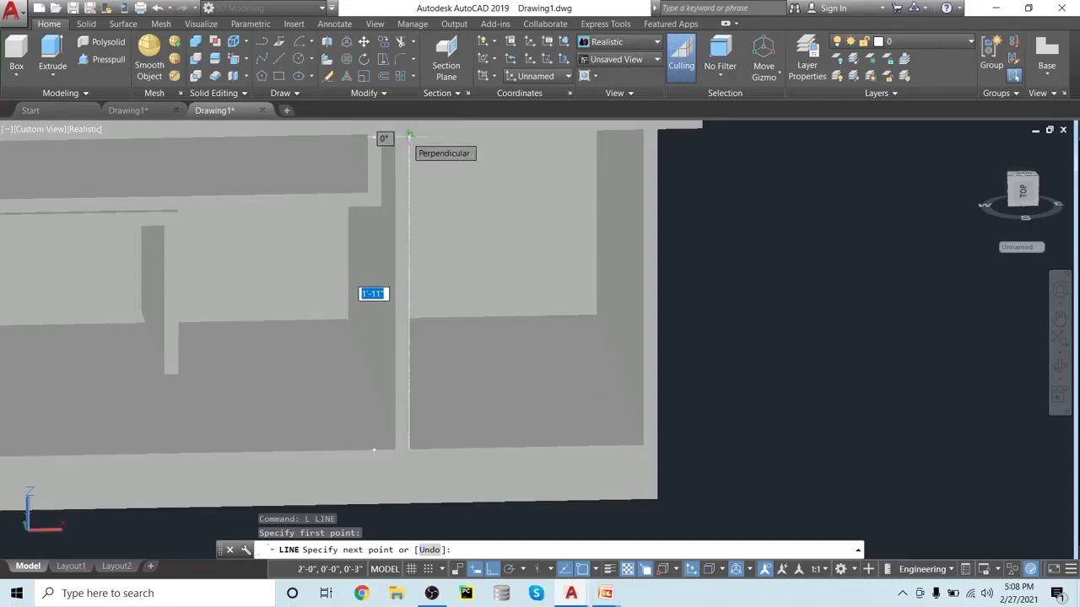
{"action": "scroll", "coordinate": [409, 135], "scroll_direction": "up", "scroll_amount": 2}
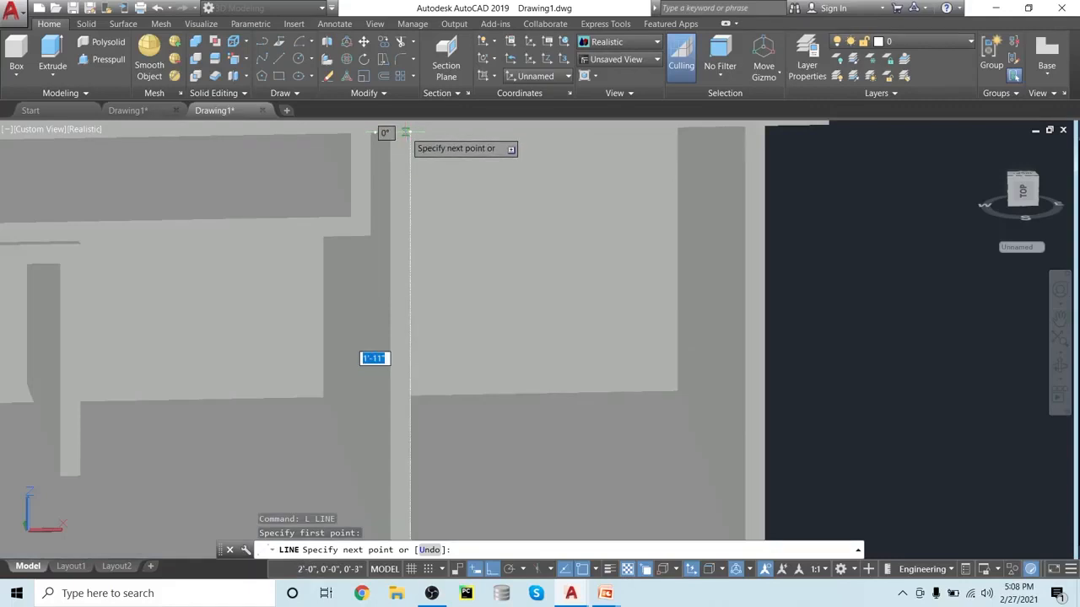
{"action": "scroll", "coordinate": [410, 132], "scroll_direction": "down", "scroll_amount": 2}
{"action": "middle_click_drag", "start_coordinate": [401, 132], "coordinate": [406, 185]}
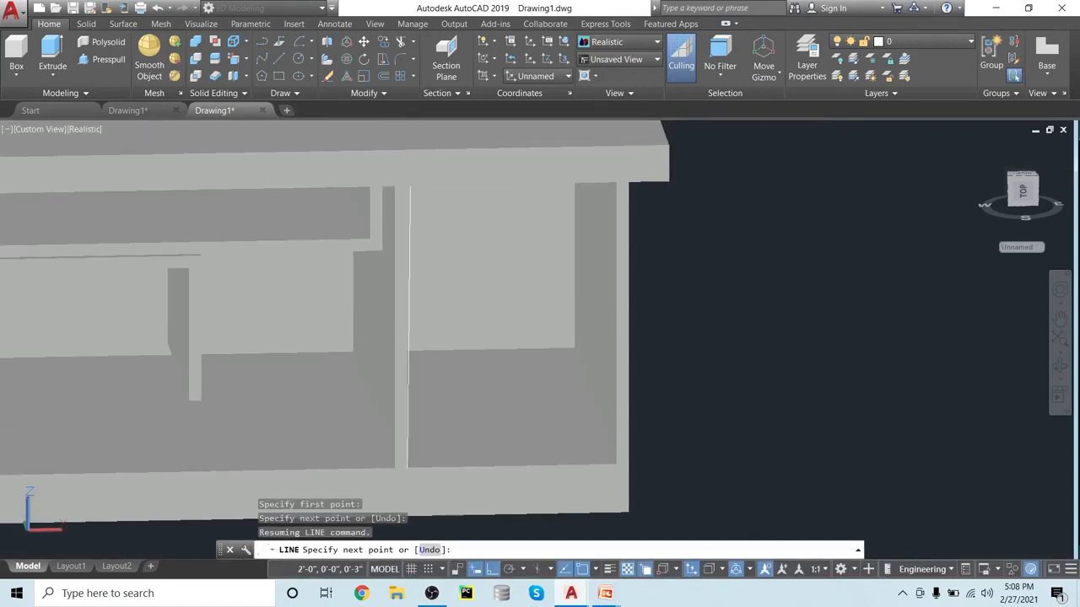
{"action": "left_click", "coordinate": [408, 186]}
{"action": "key", "text": "Return"}
- Erase the vertical line along the divider's front right edge
{"action": "middle_click_drag", "start_coordinate": [515, 274], "coordinate": [485, 271], "text": "shift"}
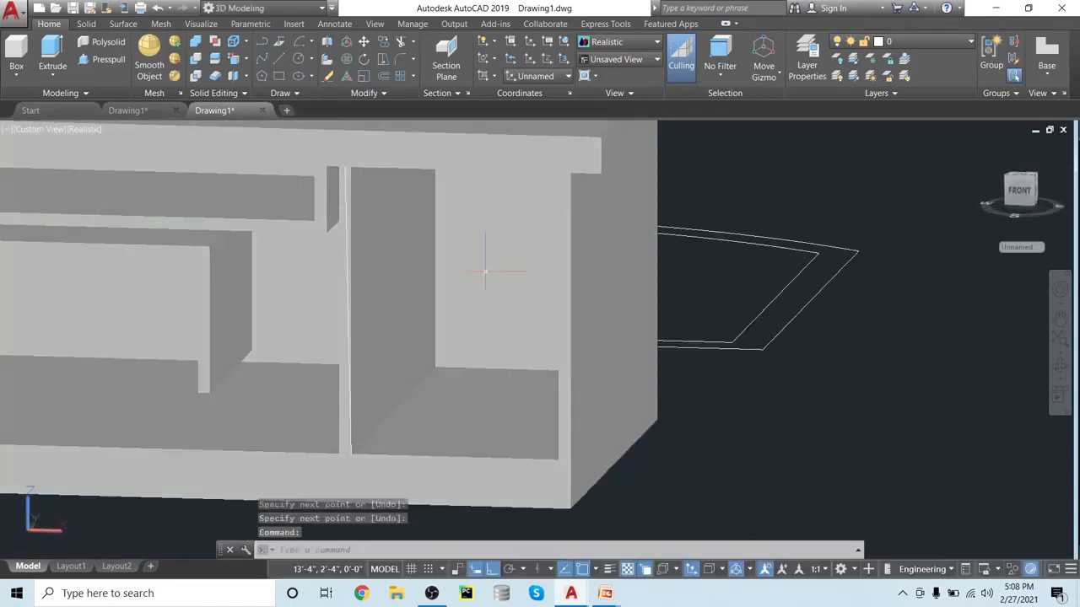
{"action": "scroll", "coordinate": [485, 271], "scroll_direction": "up", "scroll_amount": 3}
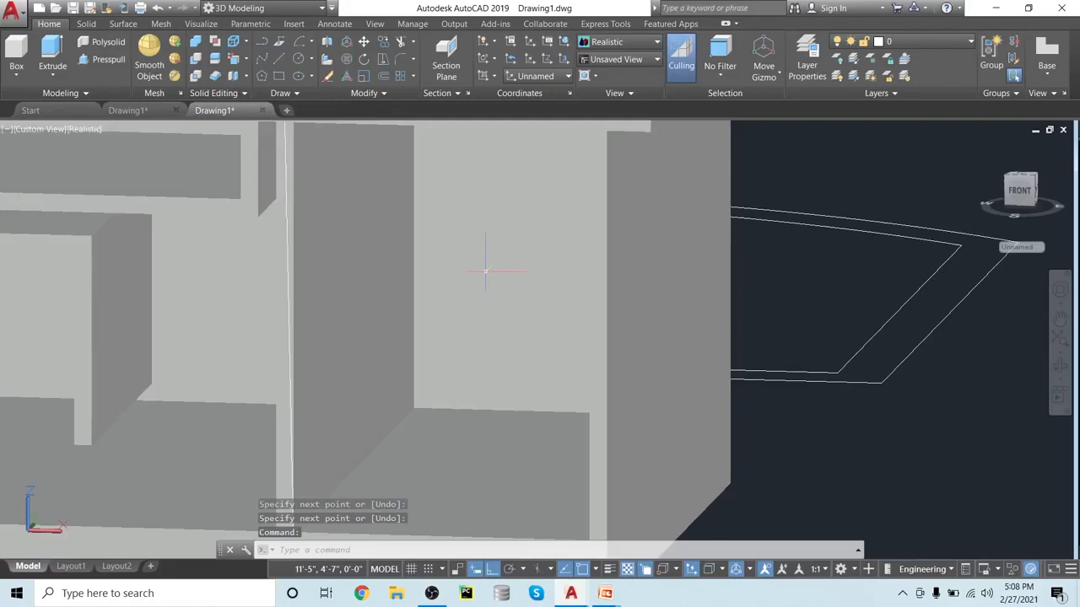
{"action": "left_click", "coordinate": [288, 236]}
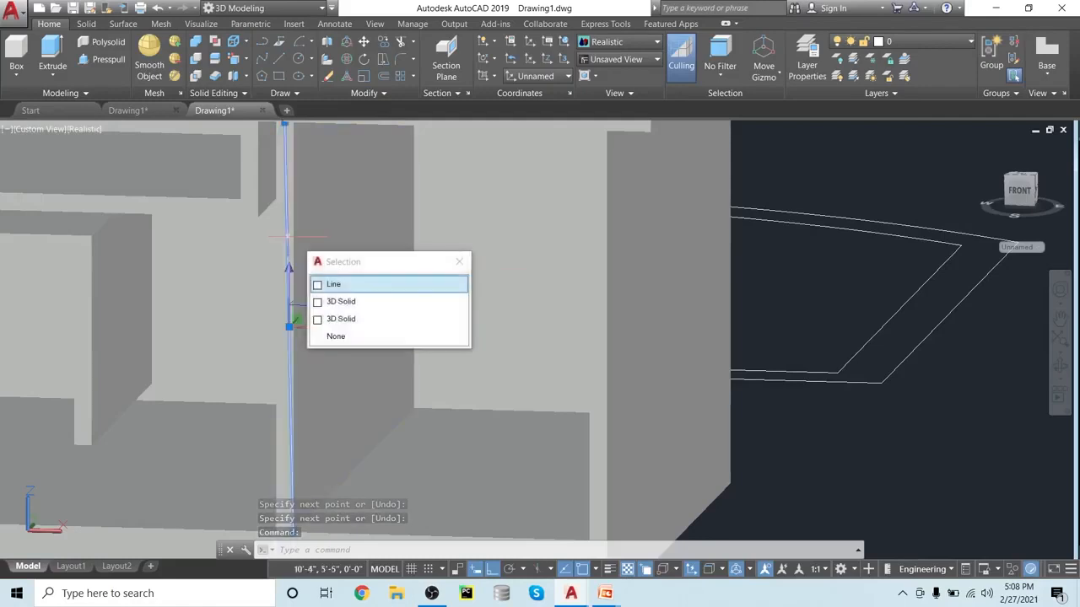
{"action": "key", "text": "Delete"}
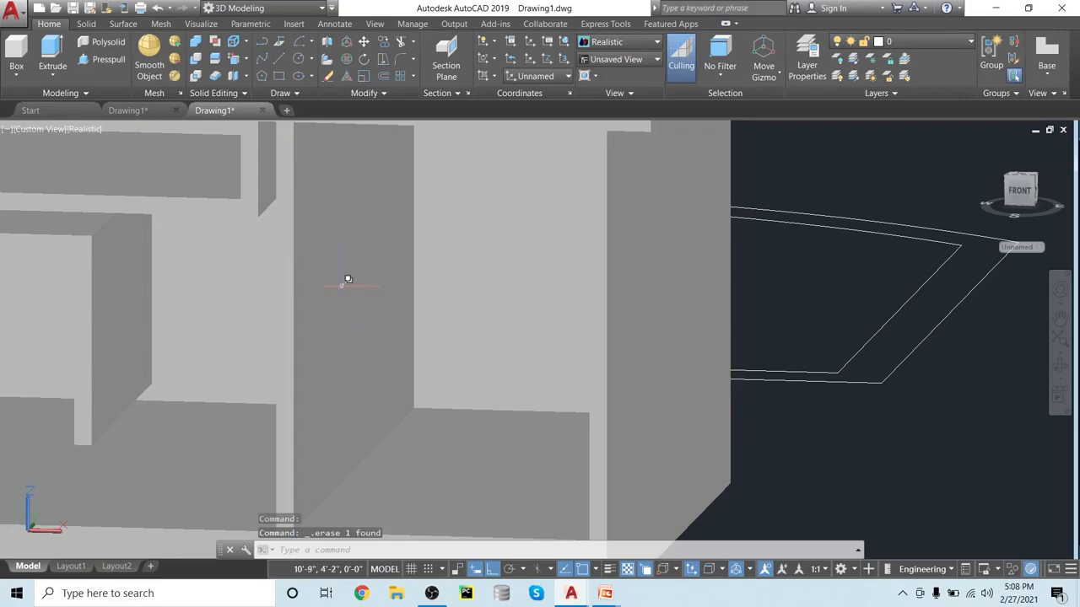
{"action": "scroll", "coordinate": [383, 353], "scroll_direction": "up", "scroll_amount": 3}
{"action": "scroll", "coordinate": [383, 354], "scroll_direction": "down", "scroll_amount": 4}
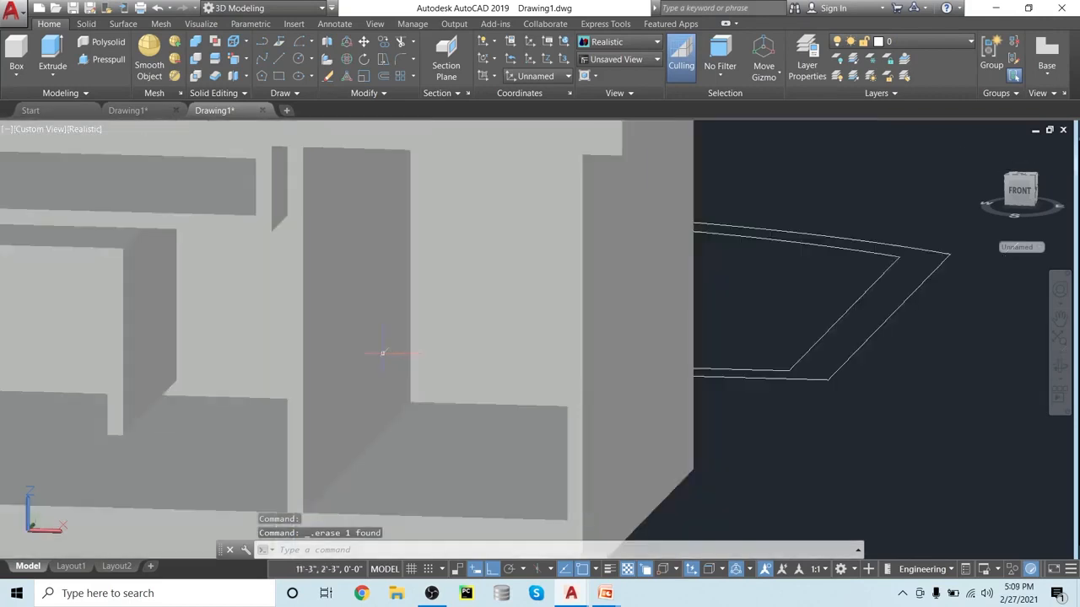
{"action": "middle_click_drag", "start_coordinate": [412, 340], "coordinate": [435, 329]}
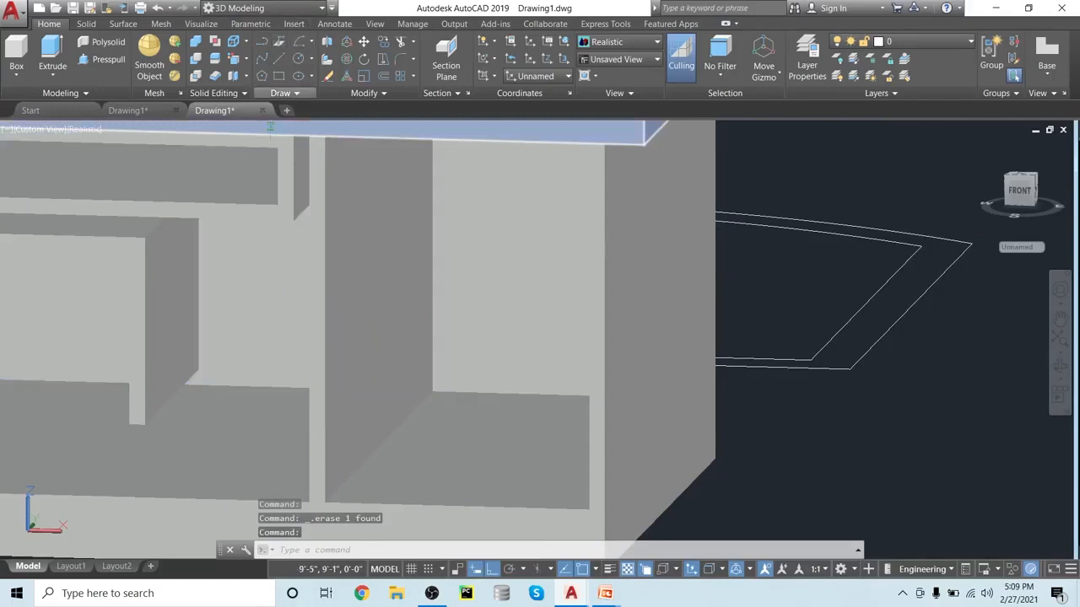
- Draw a vertical 3D polyline about 1'-11" long up the divider's front right edge, from the base towards the top panel
{"action": "left_click", "coordinate": [280, 42]}
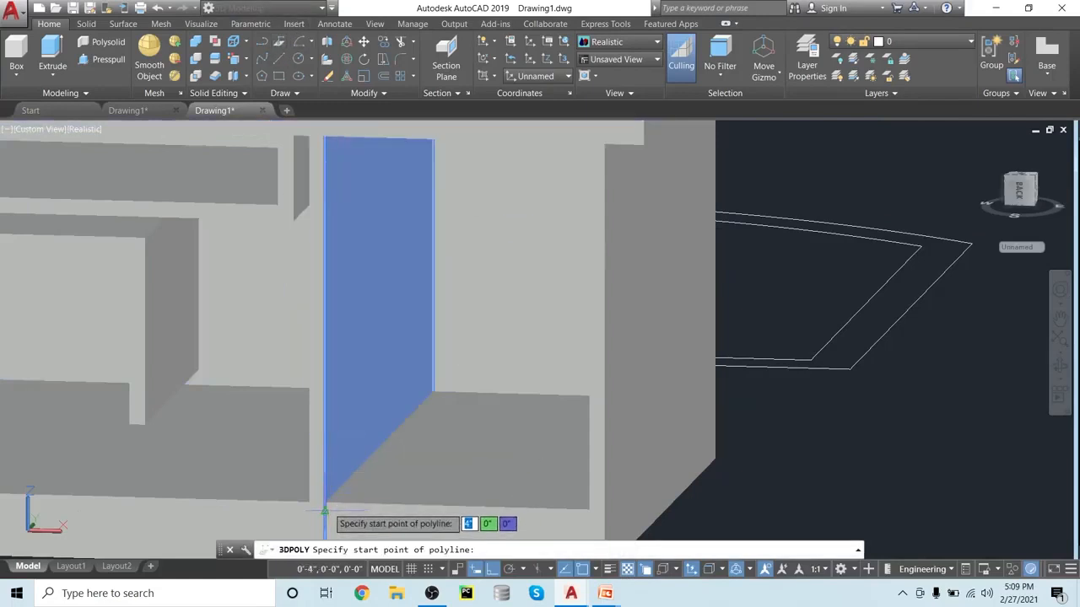
{"action": "left_click", "coordinate": [324, 502]}
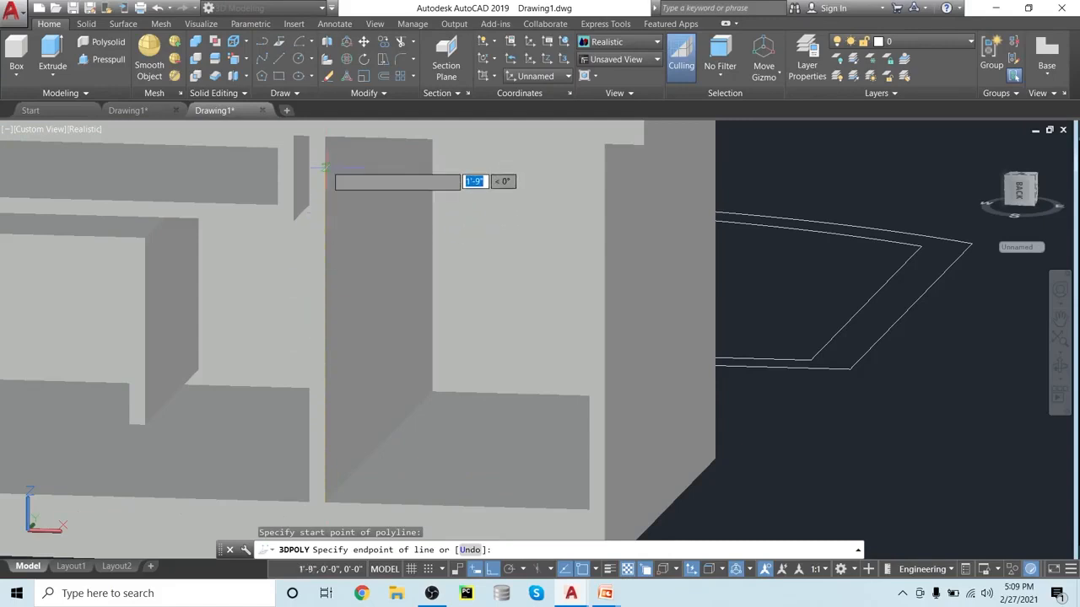
{"action": "scroll", "coordinate": [324, 144], "scroll_direction": "up", "scroll_amount": 2}
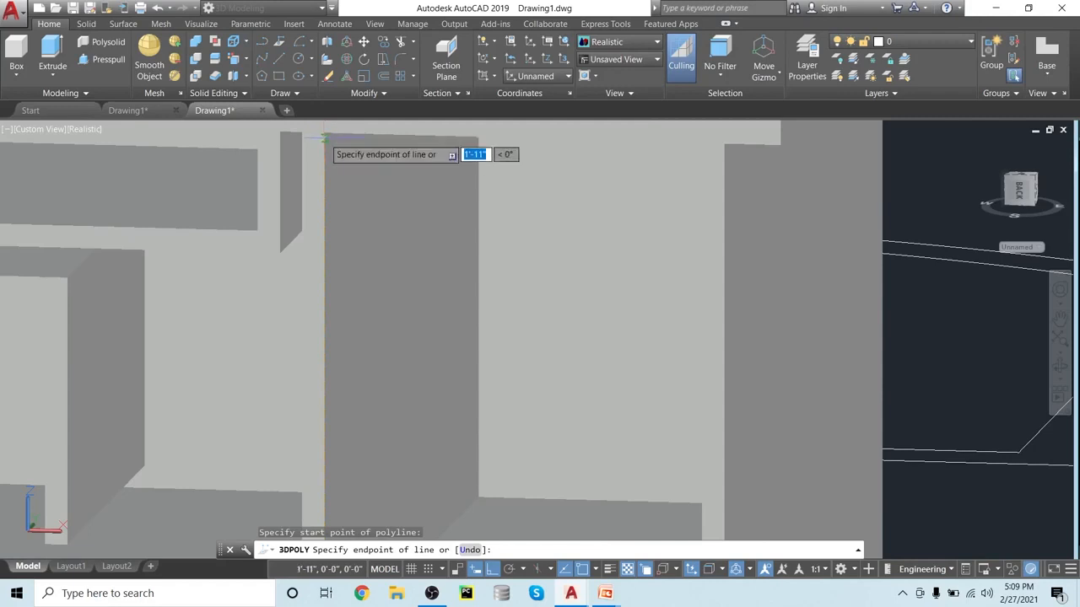
{"action": "middle_click_drag", "start_coordinate": [357, 193], "coordinate": [94, 369], "text": "shift"}
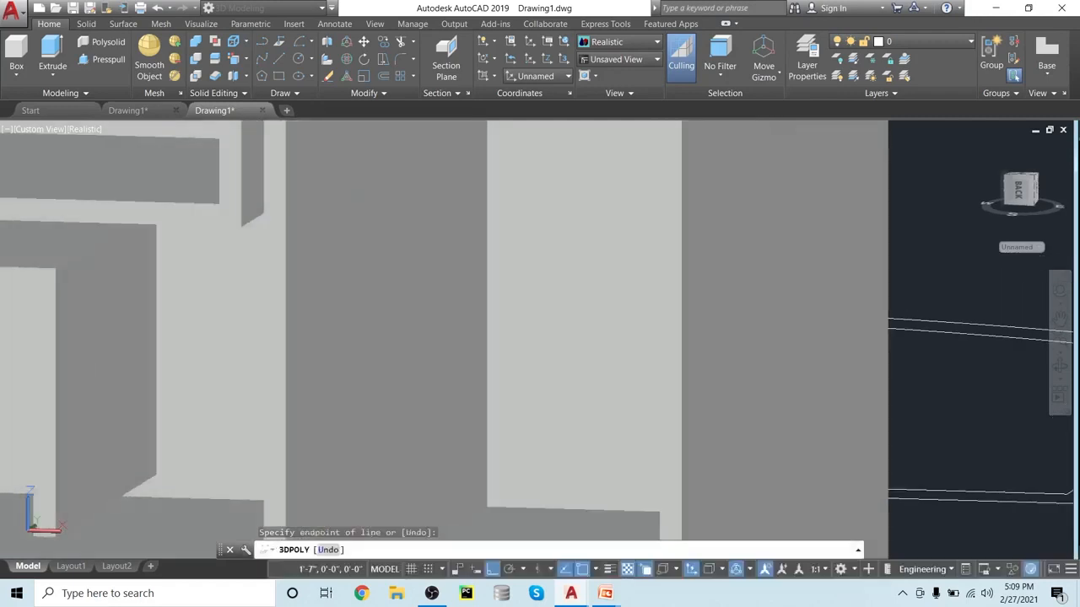
{"action": "middle_click_drag", "start_coordinate": [353, 200], "coordinate": [379, 158], "text": "shift"}
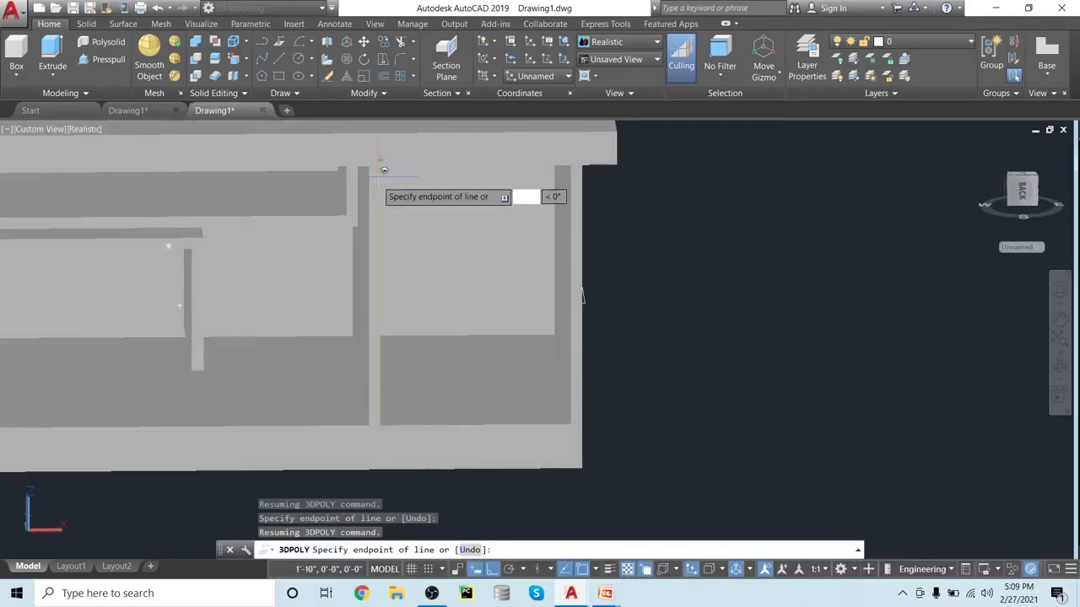
{"action": "scroll", "coordinate": [378, 177], "scroll_direction": "up", "scroll_amount": 3}
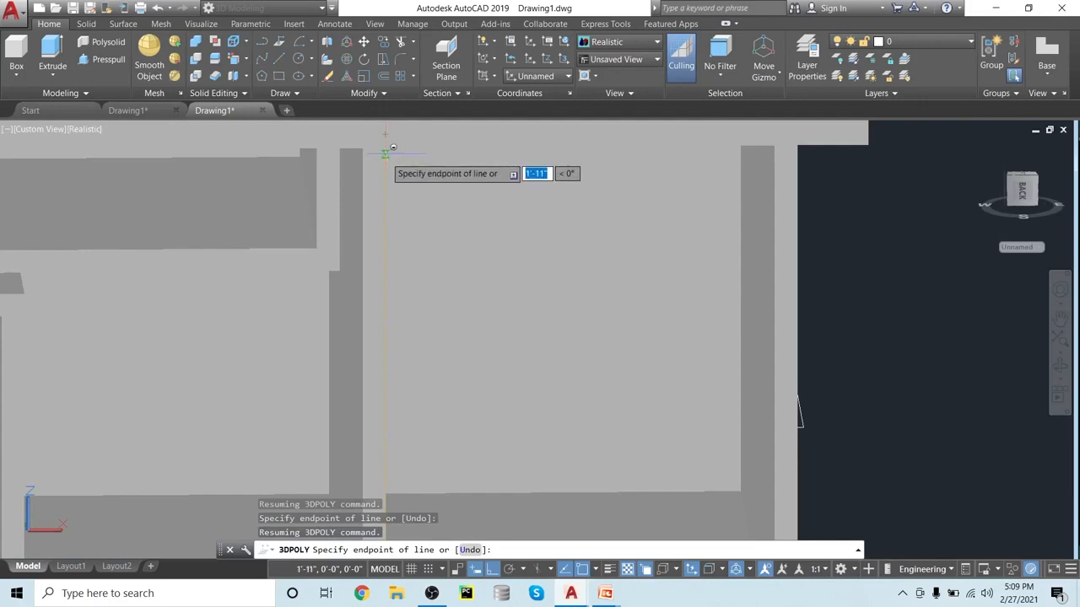
{"action": "left_click", "coordinate": [385, 158]}
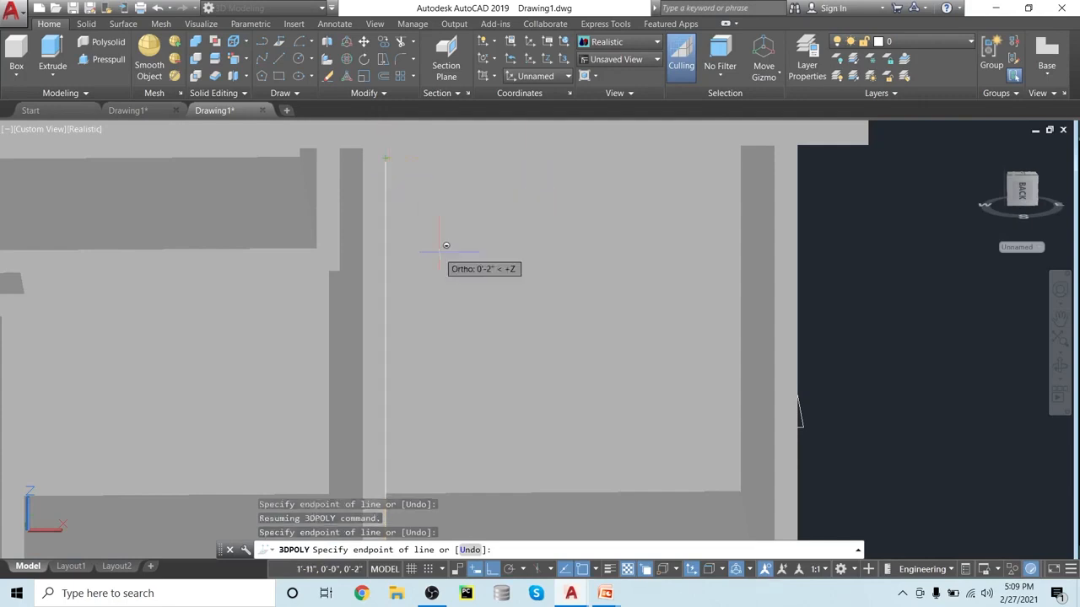
{"action": "key", "text": "Return"}
- Move the vertical line horizontally out of the right-hand compartment into the empty space right of the cabinet
{"action": "scroll", "coordinate": [446, 245], "scroll_direction": "down", "scroll_amount": 2}
{"action": "scroll", "coordinate": [480, 330], "scroll_direction": "down", "scroll_amount": 2}
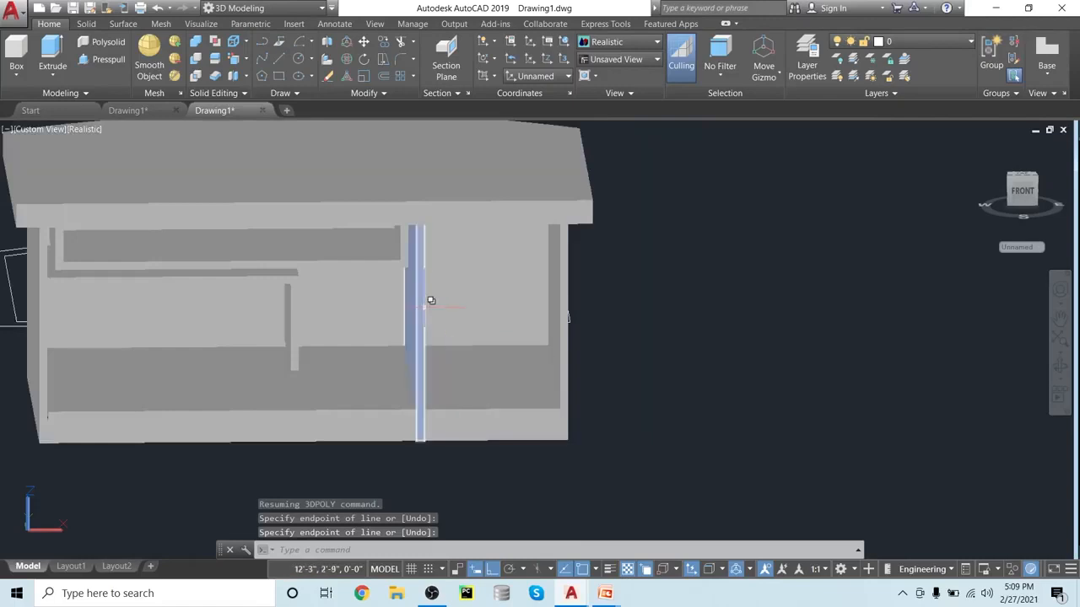
{"action": "scroll", "coordinate": [436, 307], "scroll_direction": "up", "scroll_amount": 1}
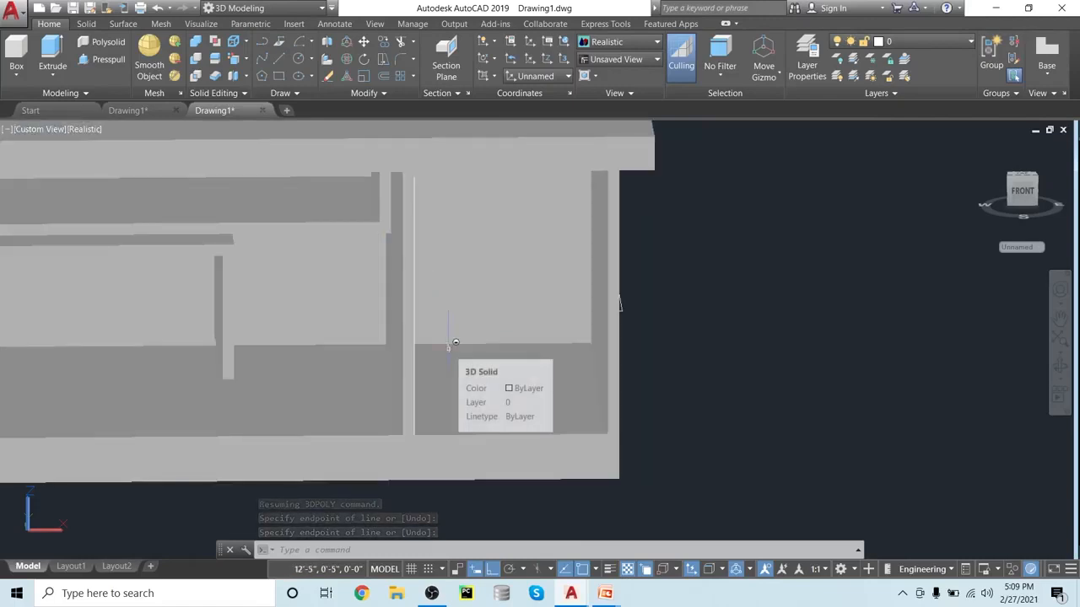
{"action": "type", "text": "m"}
{"action": "key", "text": "Return"}
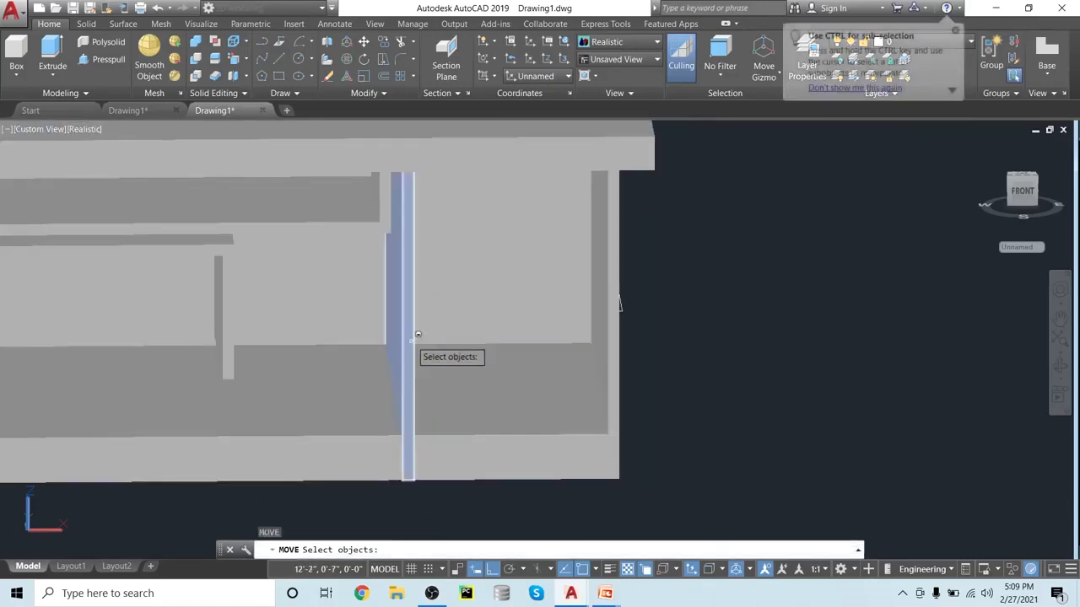
{"action": "left_click", "coordinate": [422, 321]}
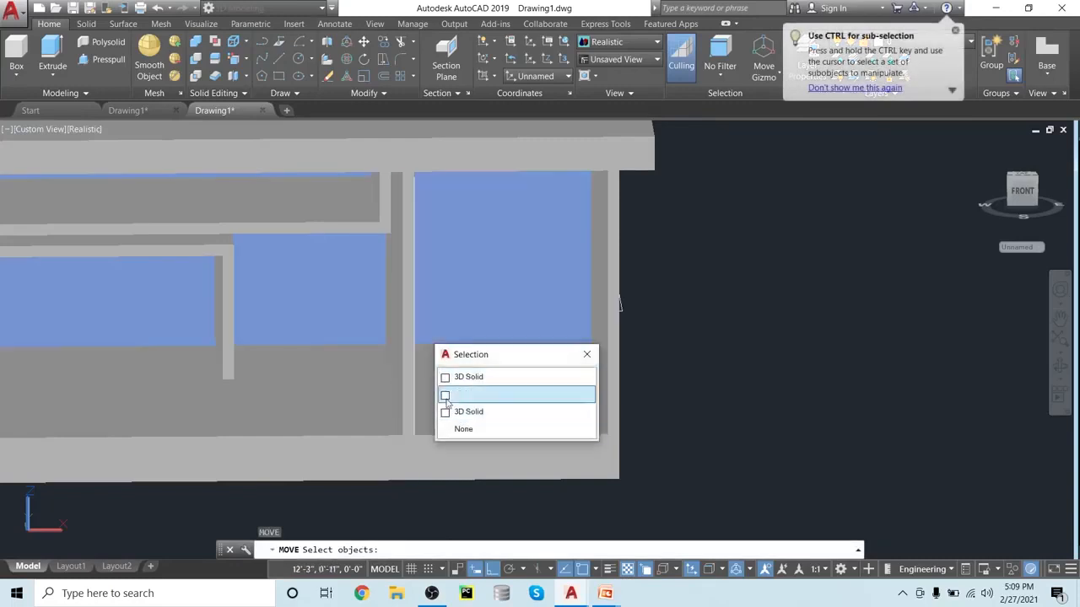
{"action": "left_click", "coordinate": [468, 412]}
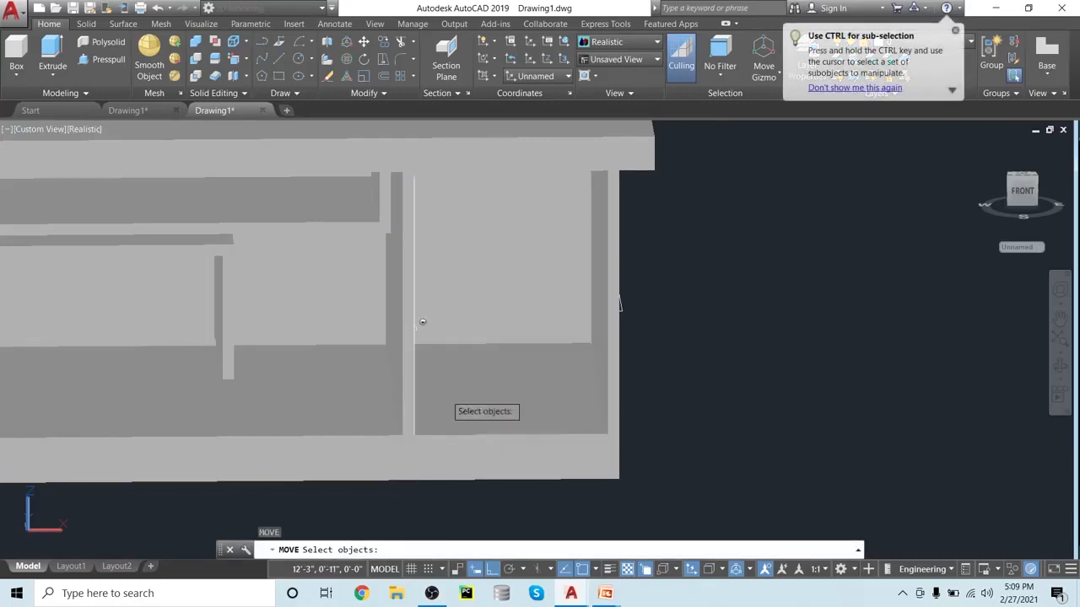
{"action": "key", "text": "Return"}
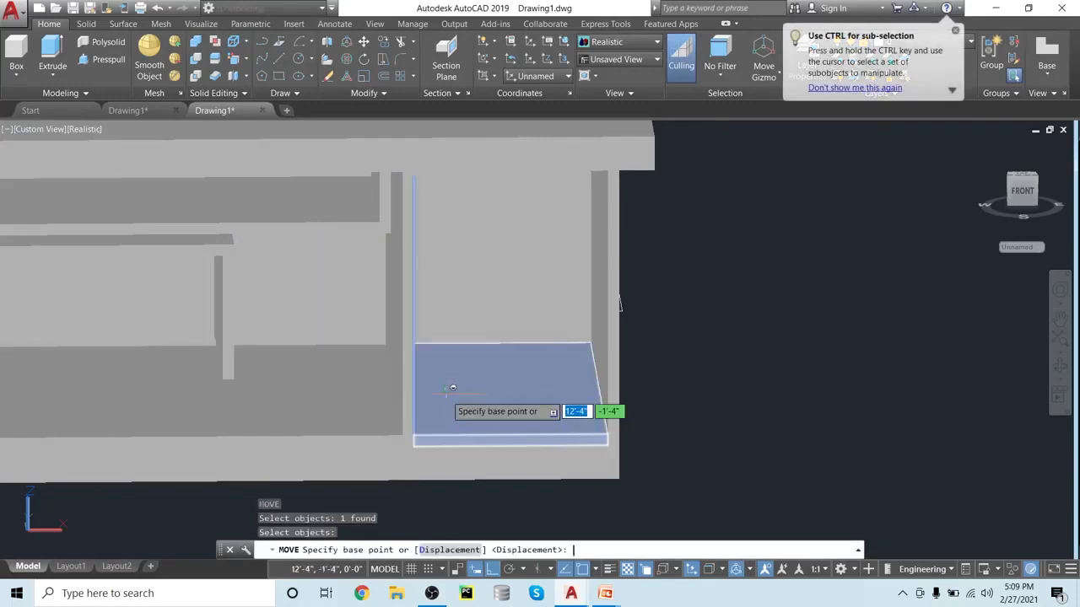
{"action": "left_click", "coordinate": [415, 434]}
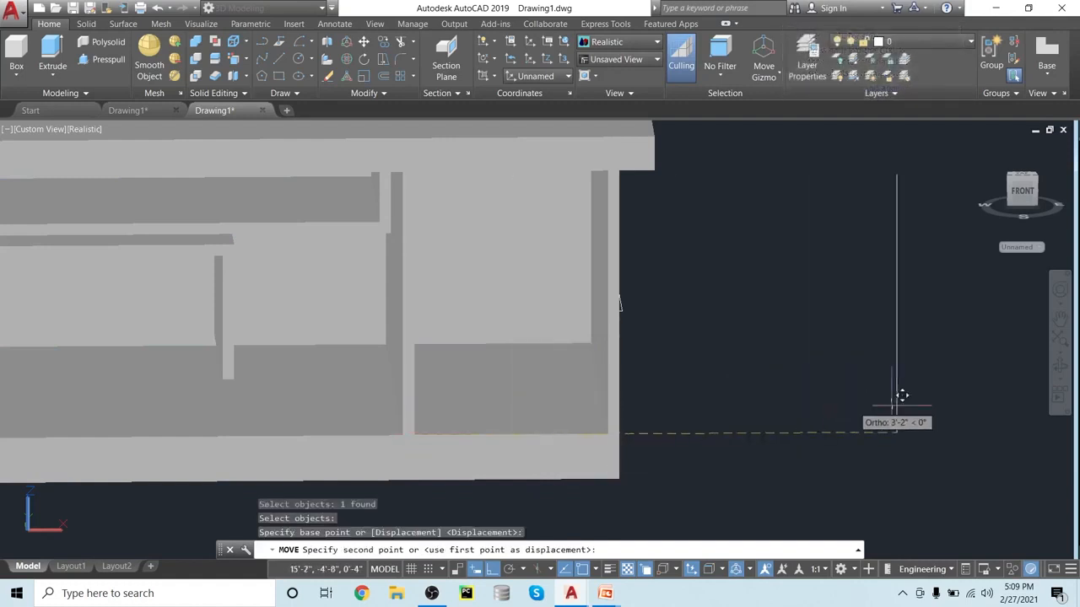
{"action": "left_click", "coordinate": [932, 398]}
{"action": "scroll", "coordinate": [823, 368], "scroll_direction": "down", "scroll_amount": 4}
{"action": "middle_click_drag", "start_coordinate": [823, 369], "coordinate": [560, 422]}
{"action": "scroll", "coordinate": [621, 427], "scroll_direction": "up", "scroll_amount": 2}
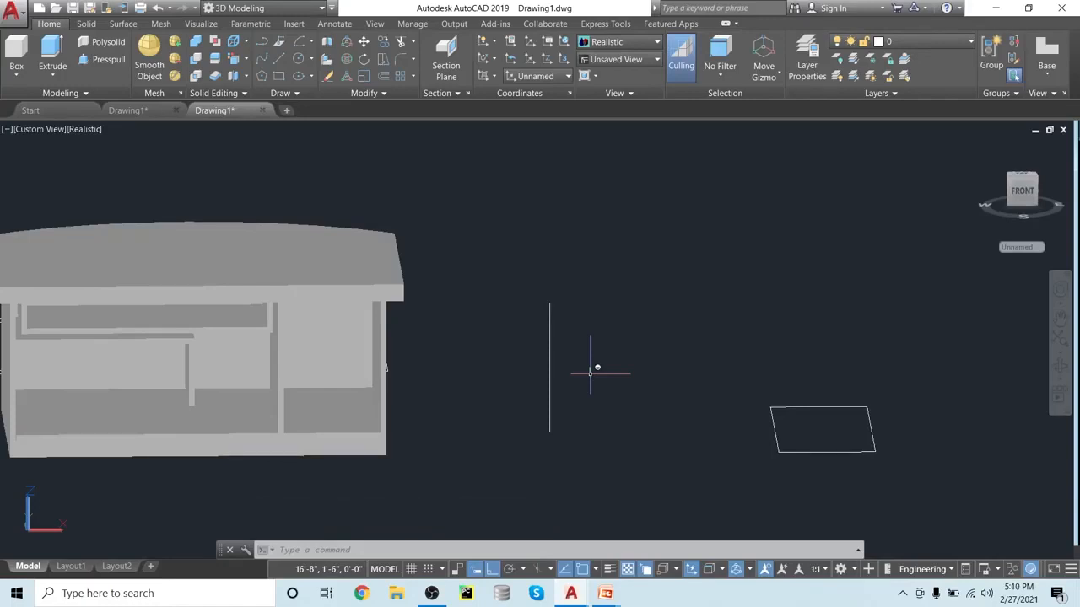
- Try to add a linear dimension between the two ends of the vertical line
{"action": "scroll", "coordinate": [589, 372], "scroll_direction": "up", "scroll_amount": 2}
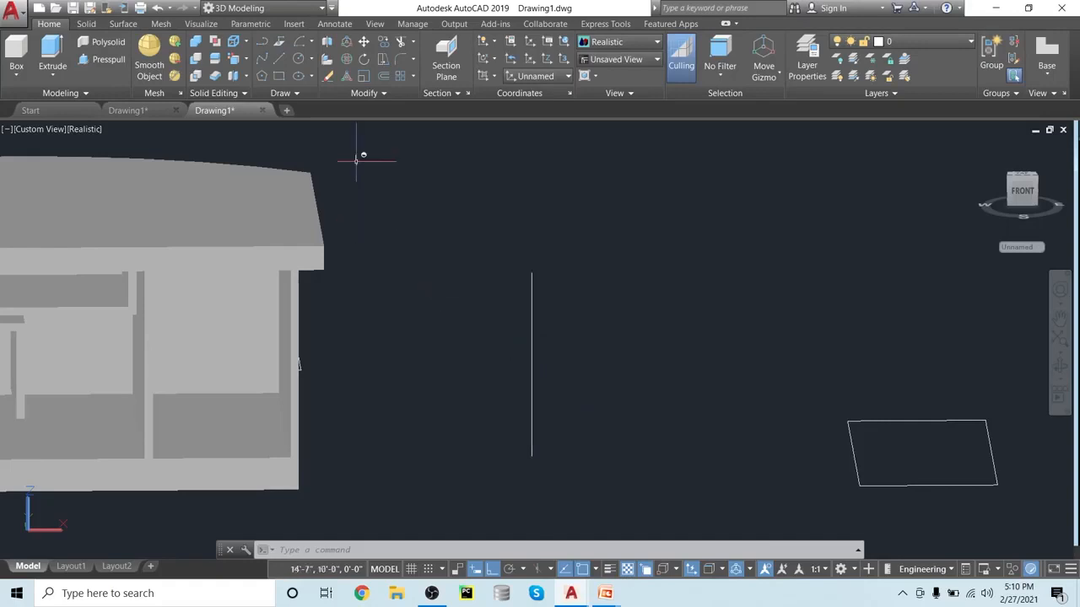
{"action": "left_click", "coordinate": [335, 25]}
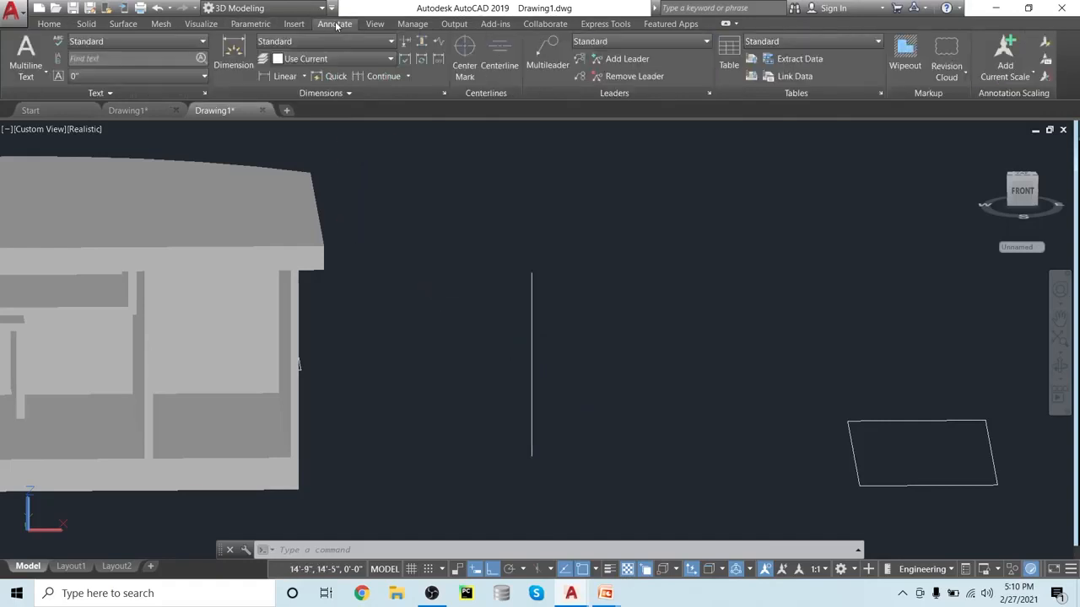
{"action": "left_click", "coordinate": [283, 75]}
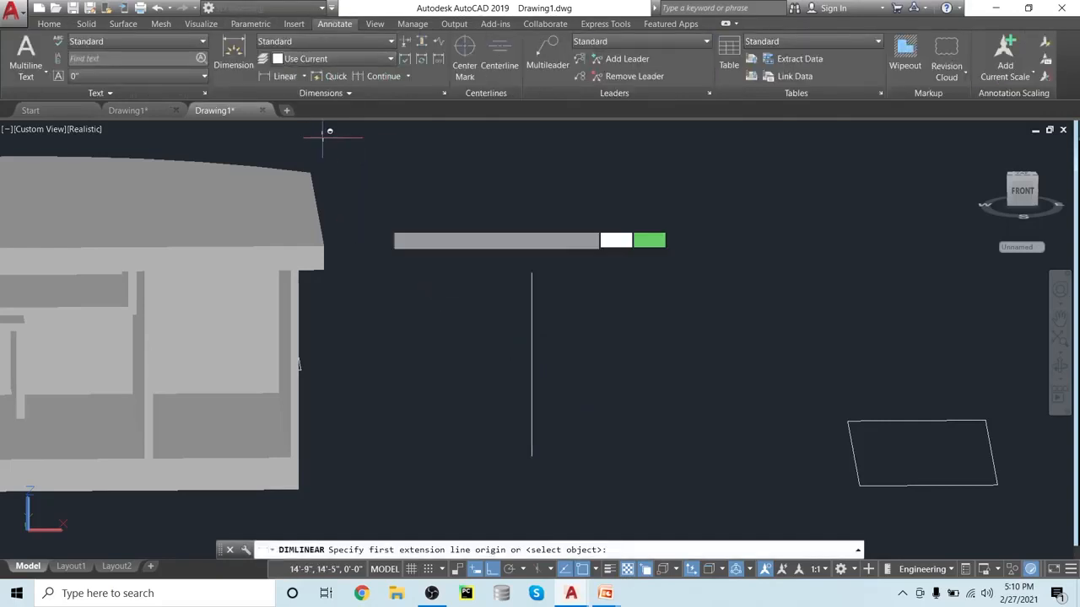
{"action": "left_click", "coordinate": [532, 272]}
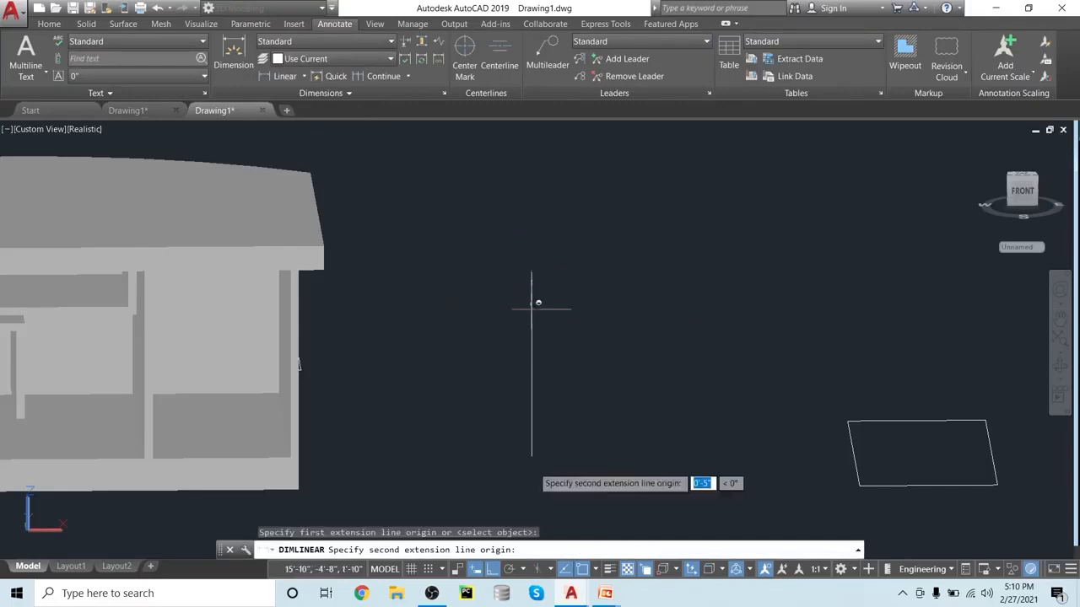
{"action": "left_click", "coordinate": [532, 456]}
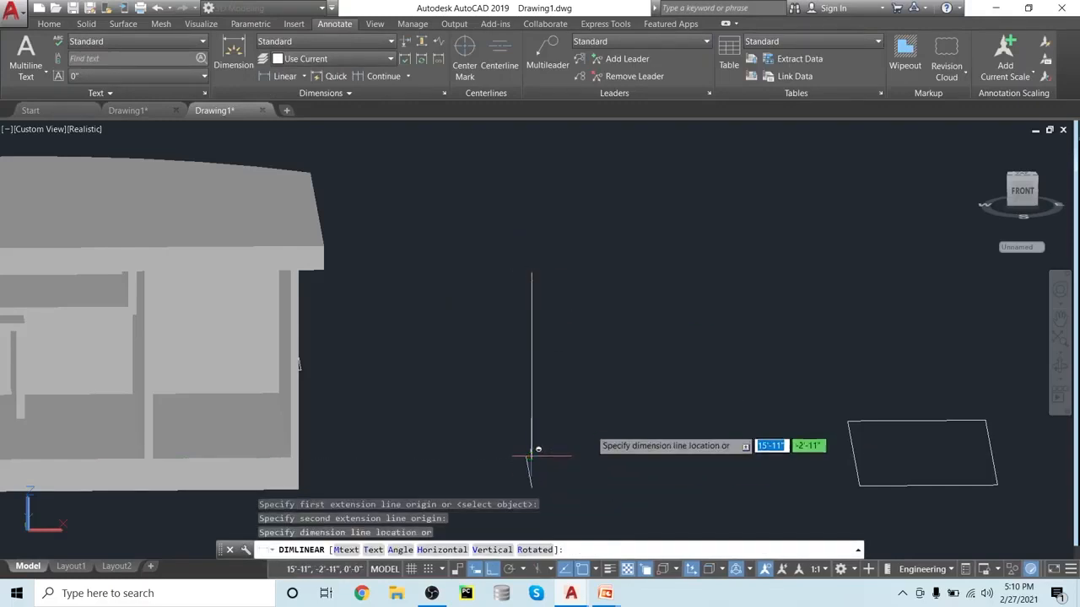
{"action": "key", "text": "Escape"}
{"action": "scroll", "coordinate": [555, 445], "scroll_direction": "up", "scroll_amount": 2}
{"action": "scroll", "coordinate": [550, 456], "scroll_direction": "down", "scroll_amount": 2}
{"action": "scroll", "coordinate": [550, 456], "scroll_direction": "up", "scroll_amount": 2}
{"action": "scroll", "coordinate": [549, 456], "scroll_direction": "down", "scroll_amount": 1}
{"action": "middle_click_drag", "start_coordinate": [548, 459], "coordinate": [553, 457]}
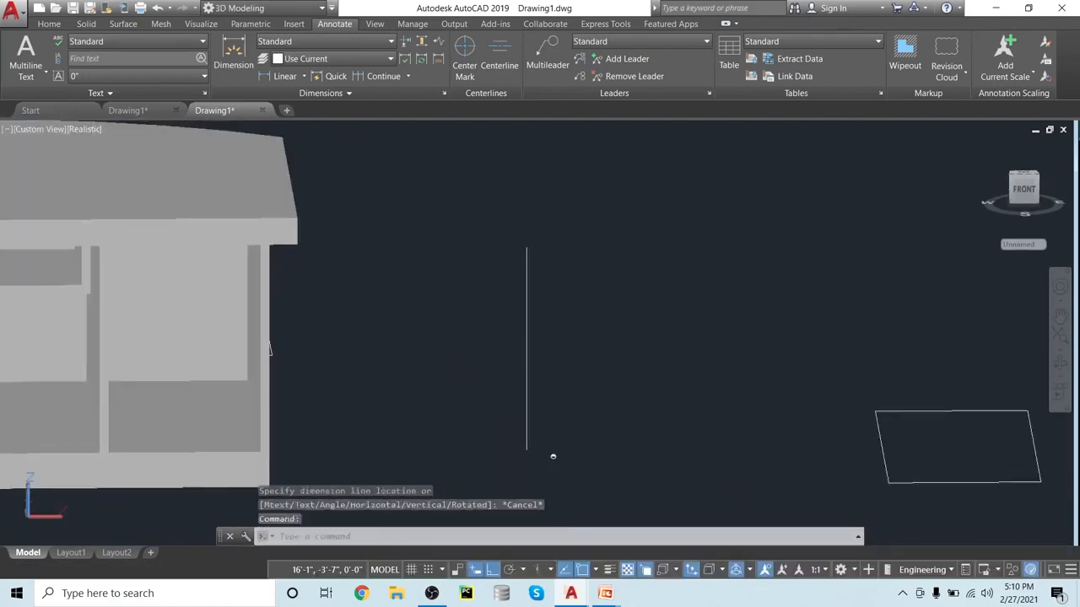
- Adjust the object snap settings so that midpoints can be picked
{"action": "left_click", "coordinate": [596, 572]}
{"action": "left_click", "coordinate": [590, 544]}
{"action": "left_click", "coordinate": [278, 190]}
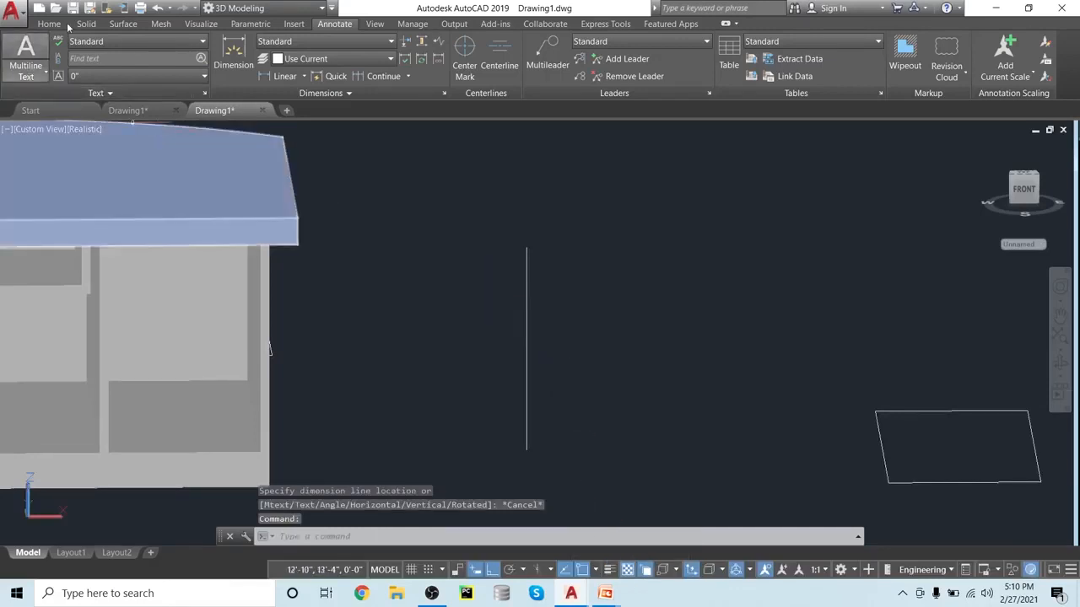
{"action": "left_click", "coordinate": [49, 23]}
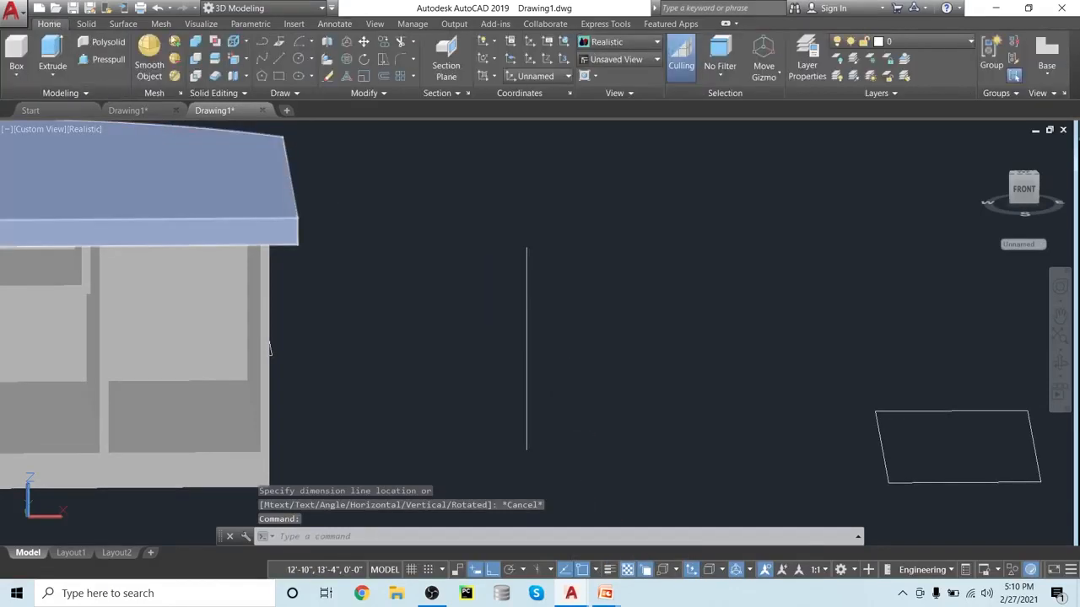
{"action": "left_click", "coordinate": [277, 46]}
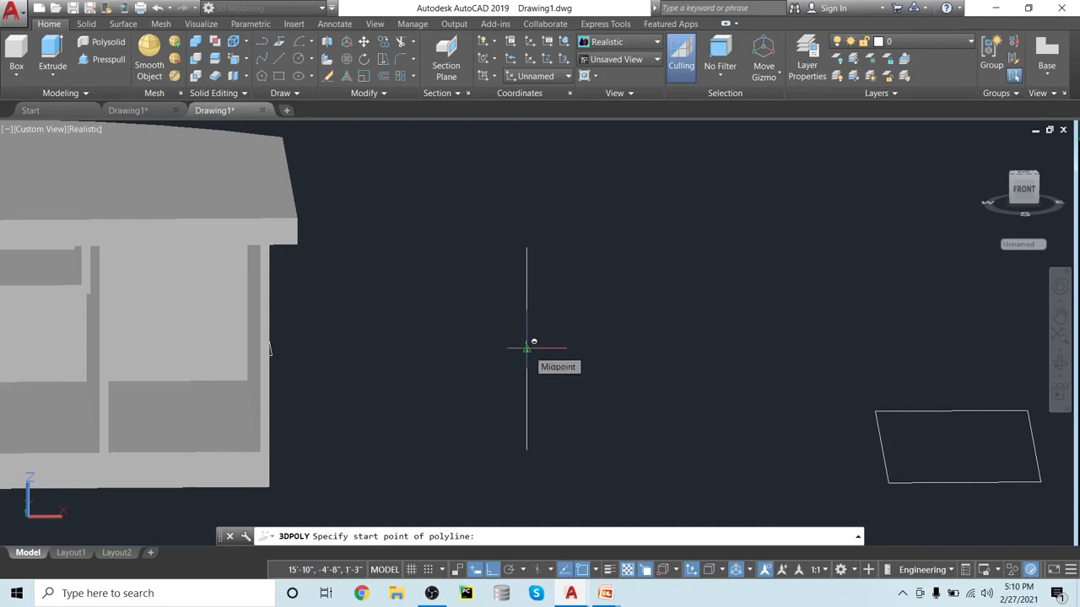
{"action": "key", "text": "Escape"}
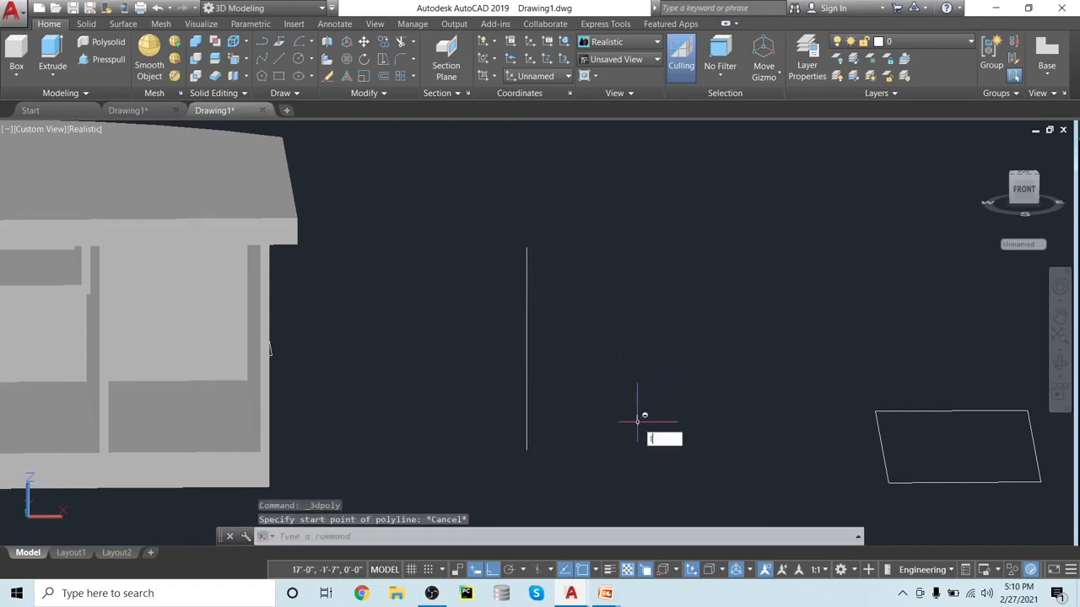
- Draw a 1' line straight down along the vertical line, starting from its upper end
{"action": "type", "text": "l"}
{"action": "key", "text": "Return"}
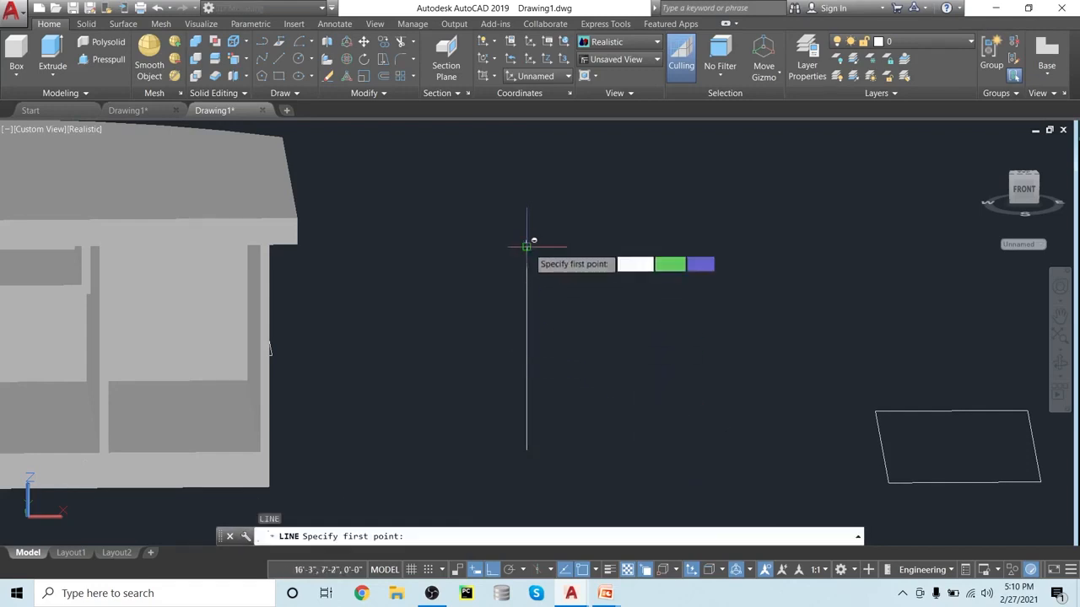
{"action": "left_click", "coordinate": [530, 257]}
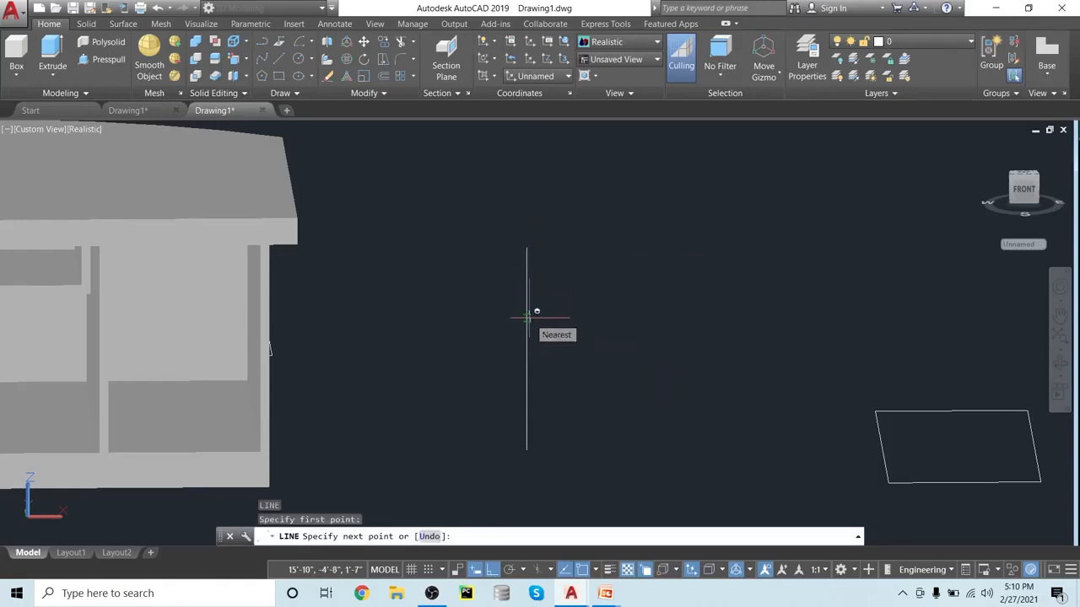
{"action": "type", "text": "1"}
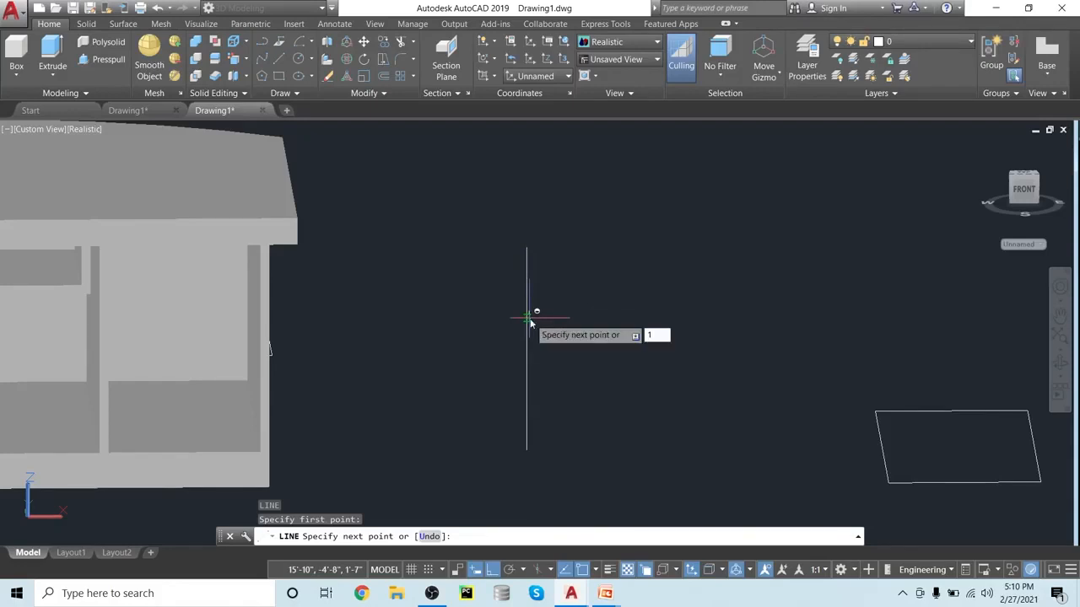
{"action": "type", "text": "'"}
{"action": "key", "text": "Return"}
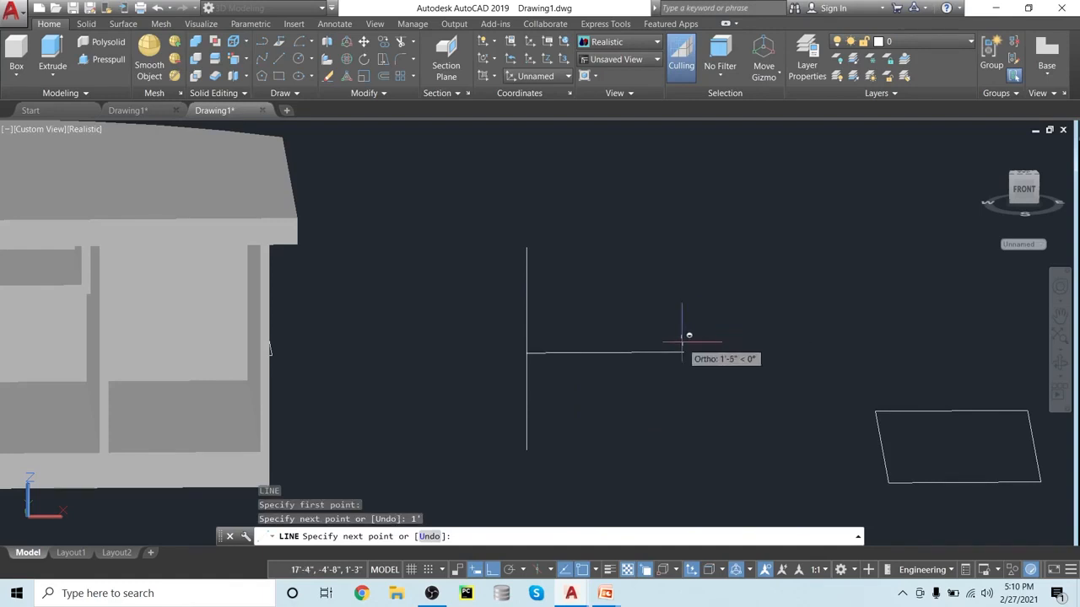
{"action": "key", "text": "Escape"}
- Move the 1' line horizontally to the right of the longer vertical line, using its lower end as base point
{"action": "left_click", "coordinate": [527, 304]}
{"action": "left_click", "coordinate": [559, 354]}
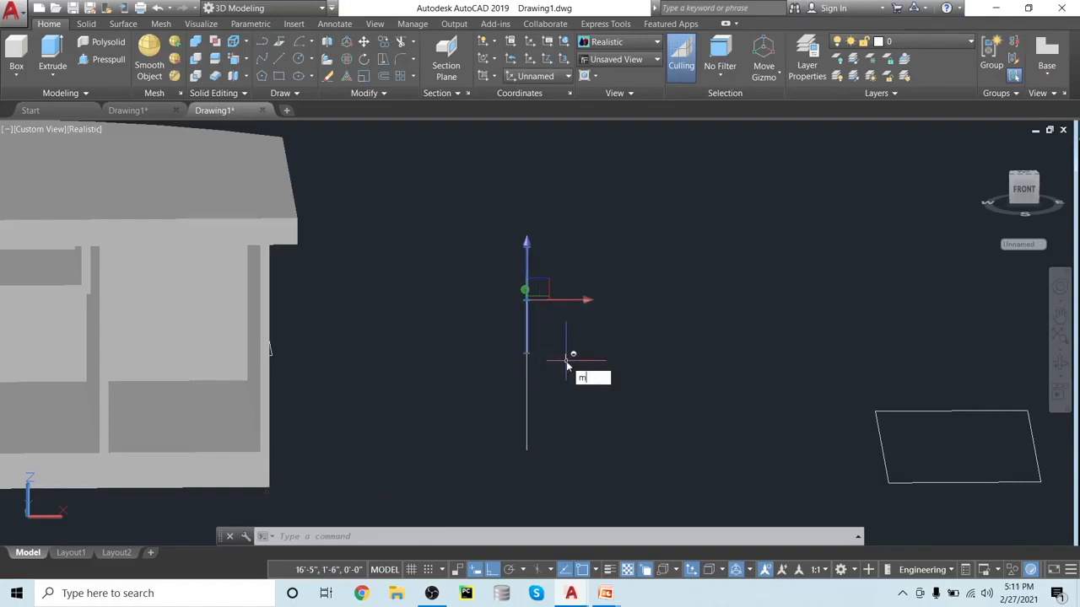
{"action": "key", "text": "Return"}
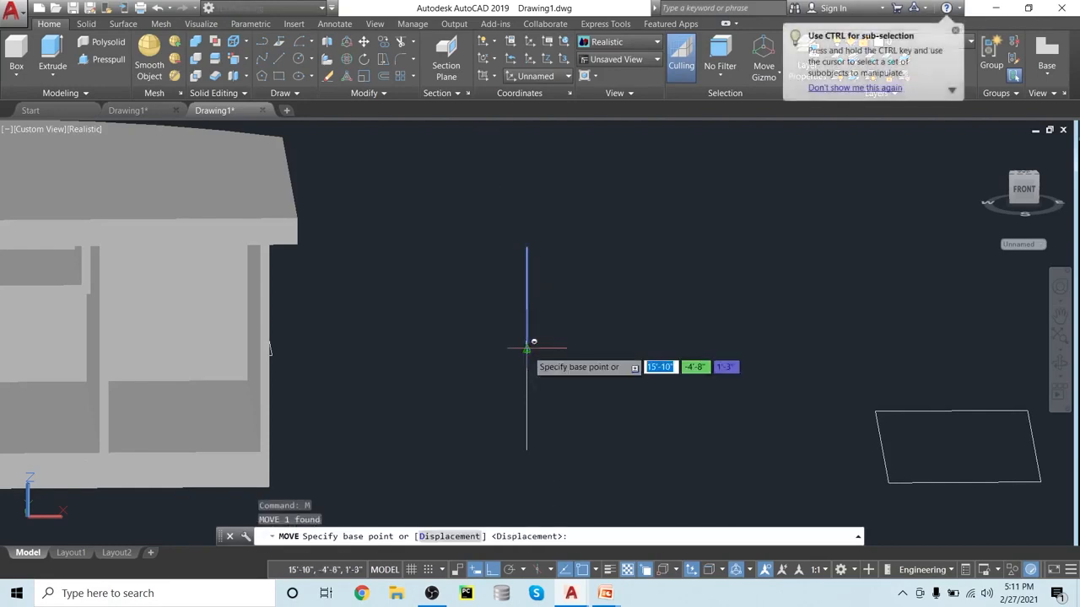
{"action": "left_click", "coordinate": [527, 350]}
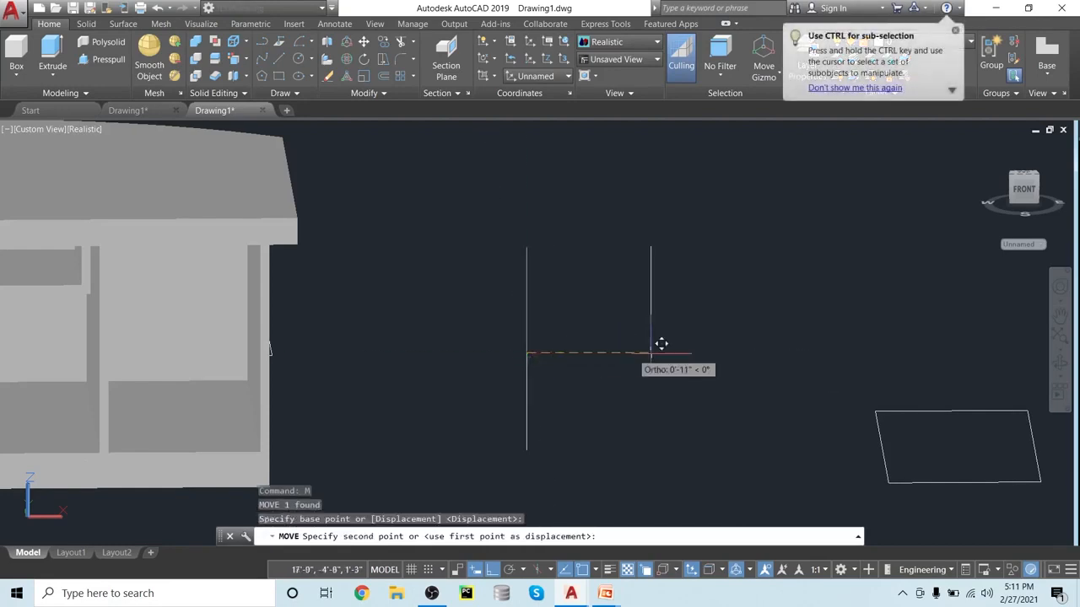
{"action": "left_click", "coordinate": [691, 347]}
{"action": "scroll", "coordinate": [740, 403], "scroll_direction": "up", "scroll_amount": 2}
{"action": "scroll", "coordinate": [735, 408], "scroll_direction": "down", "scroll_amount": 3}
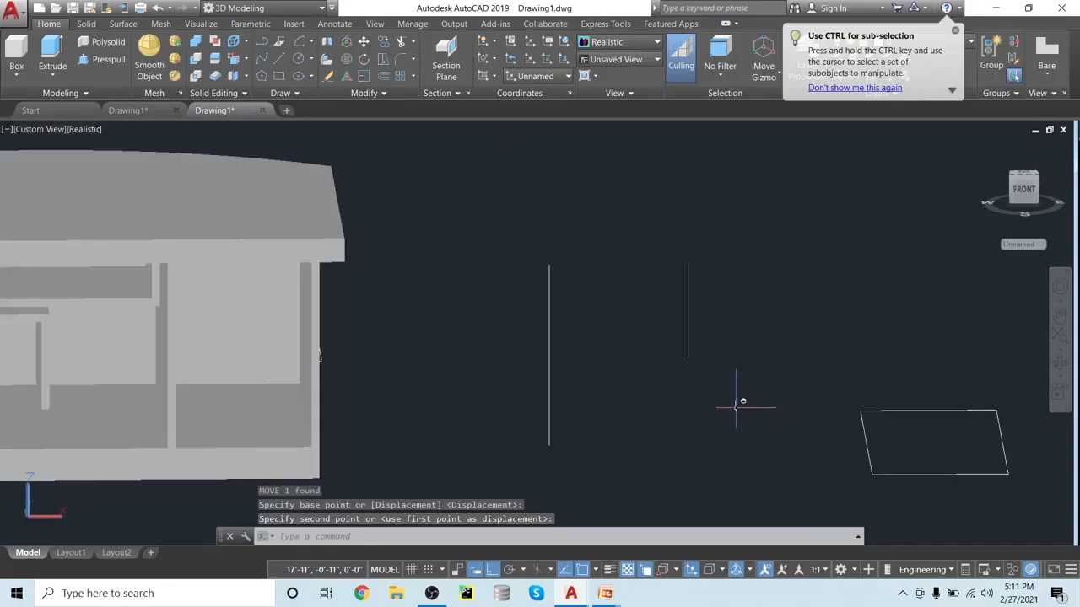
{"action": "scroll", "coordinate": [741, 406], "scroll_direction": "down", "scroll_amount": 3}
{"action": "scroll", "coordinate": [743, 405], "scroll_direction": "up", "scroll_amount": 2}
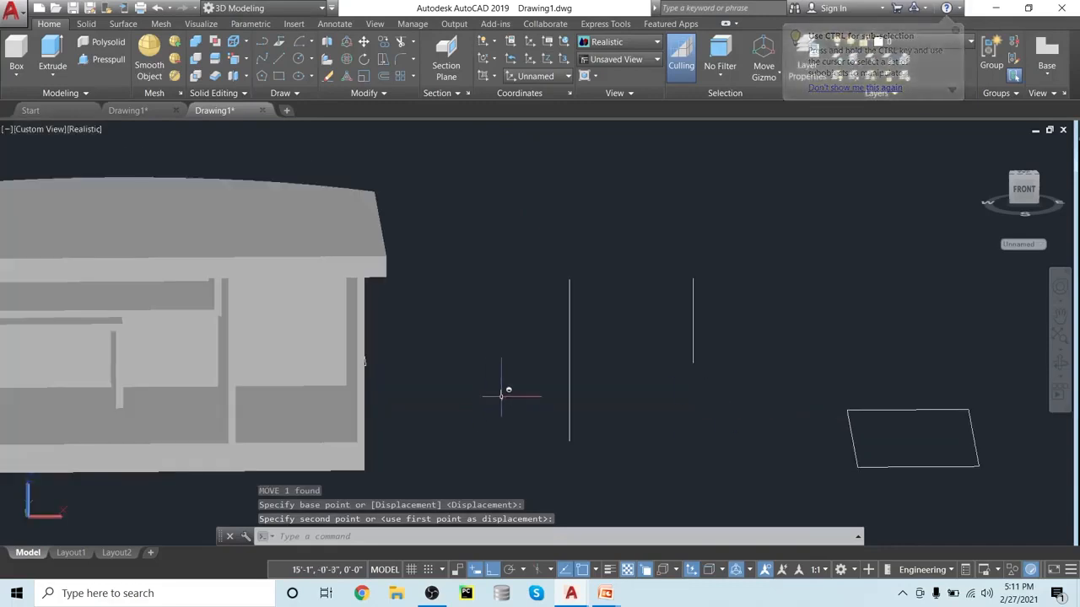
{"action": "scroll", "coordinate": [577, 376], "scroll_direction": "up", "scroll_amount": 1}
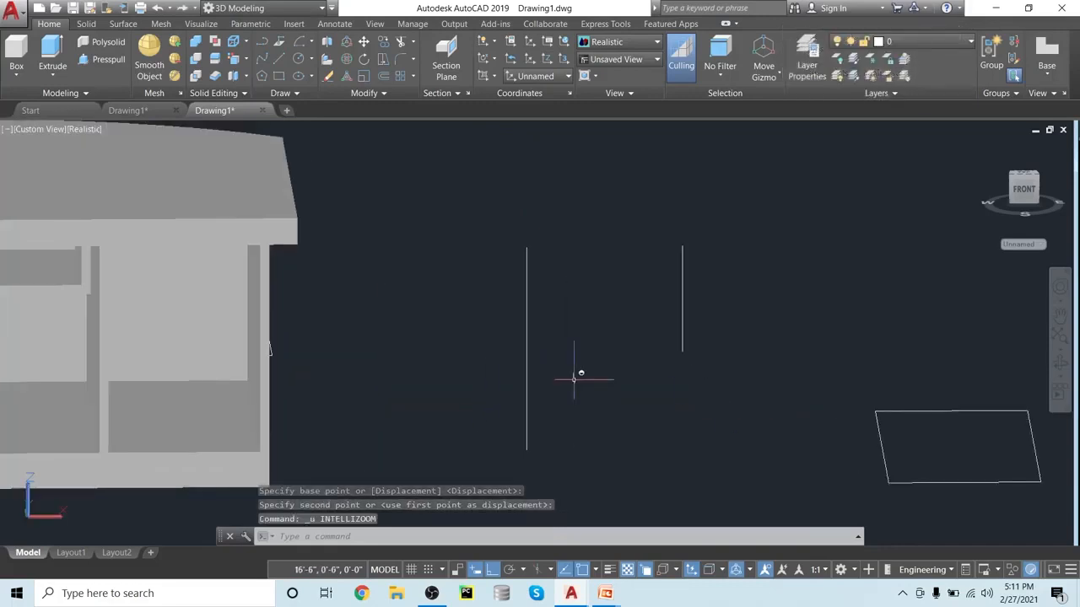
- Undo the last move of the 1' line and delete this shorter line where it overlaps the tall vertical line
{"action": "key", "text": "ctrl+z"}
{"action": "scroll", "coordinate": [574, 377], "scroll_direction": "down", "scroll_amount": 2}
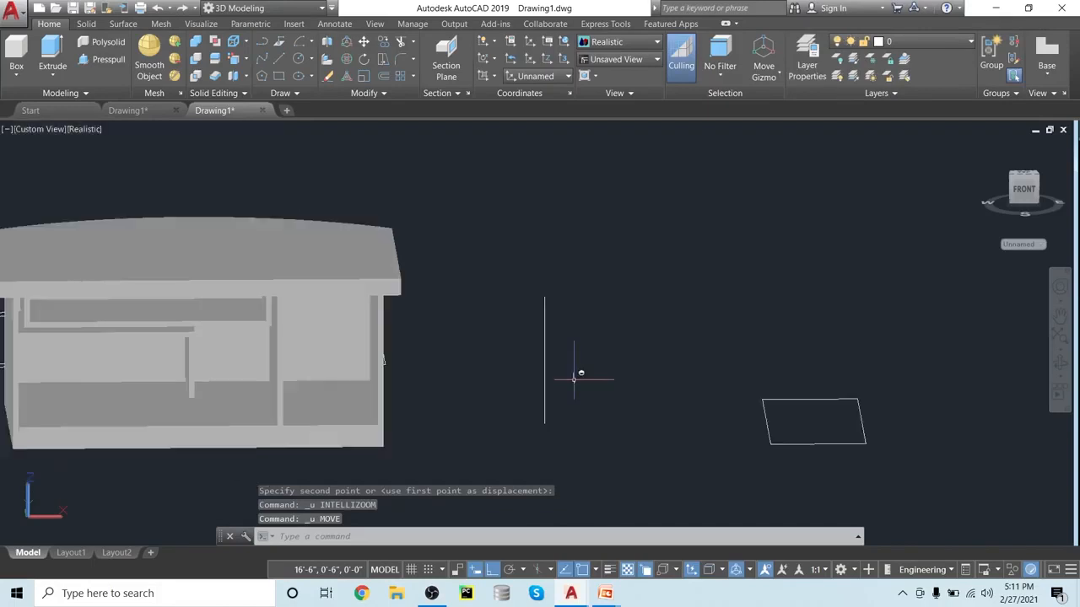
{"action": "left_click", "coordinate": [544, 338]}
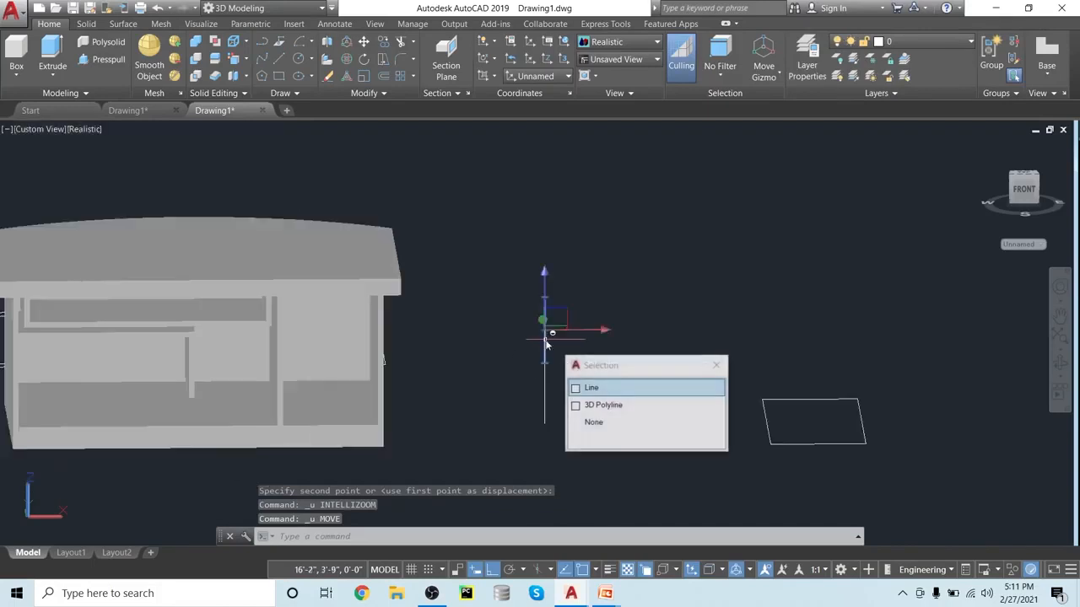
{"action": "left_click", "coordinate": [715, 364]}
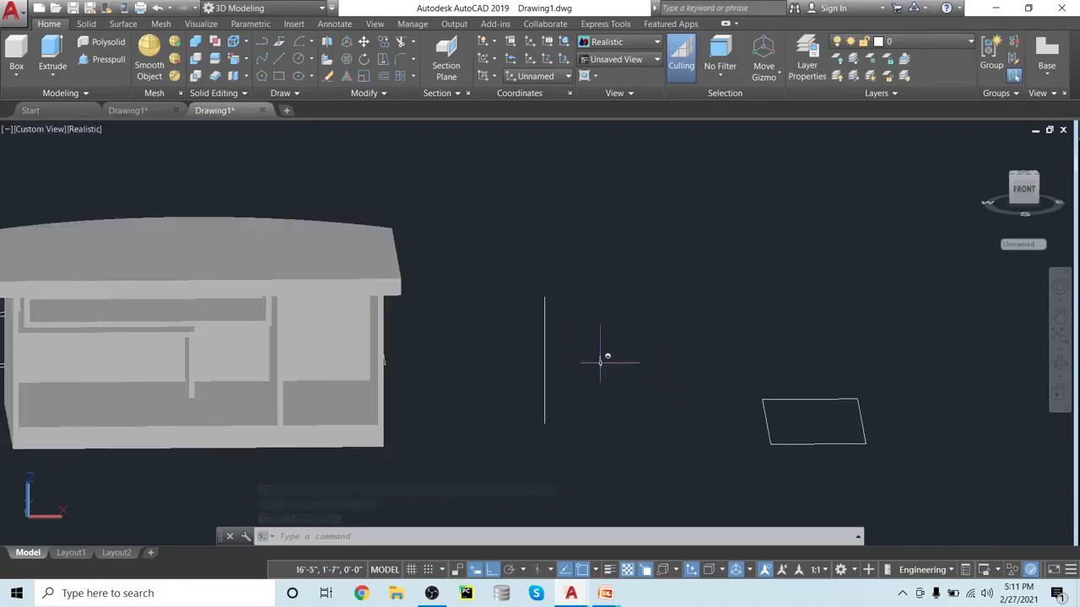
{"action": "scroll", "coordinate": [632, 380], "scroll_direction": "up", "scroll_amount": 3}
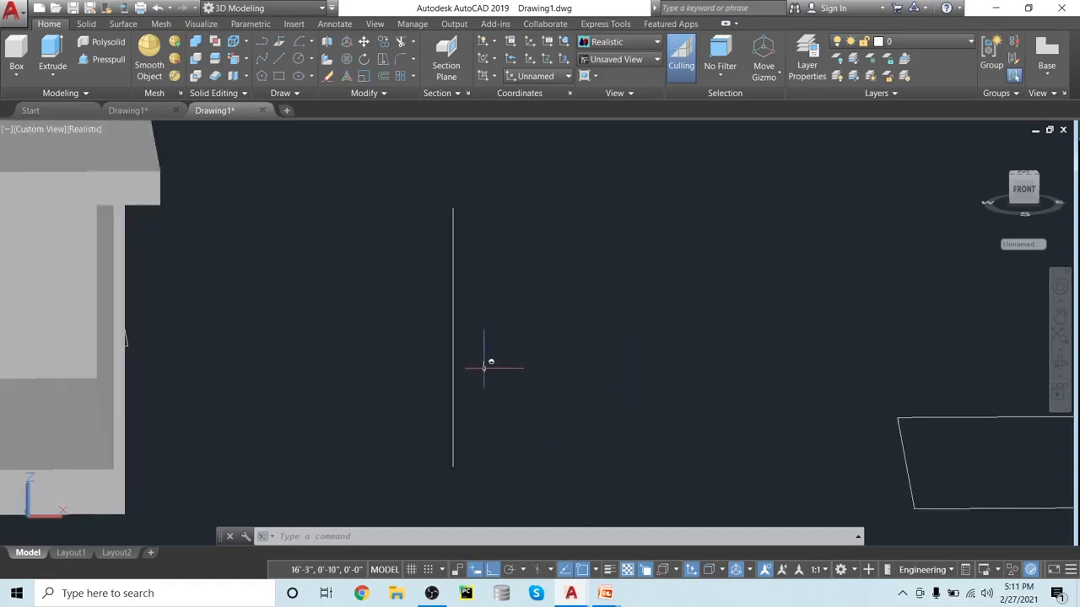
{"action": "left_click", "coordinate": [453, 294]}
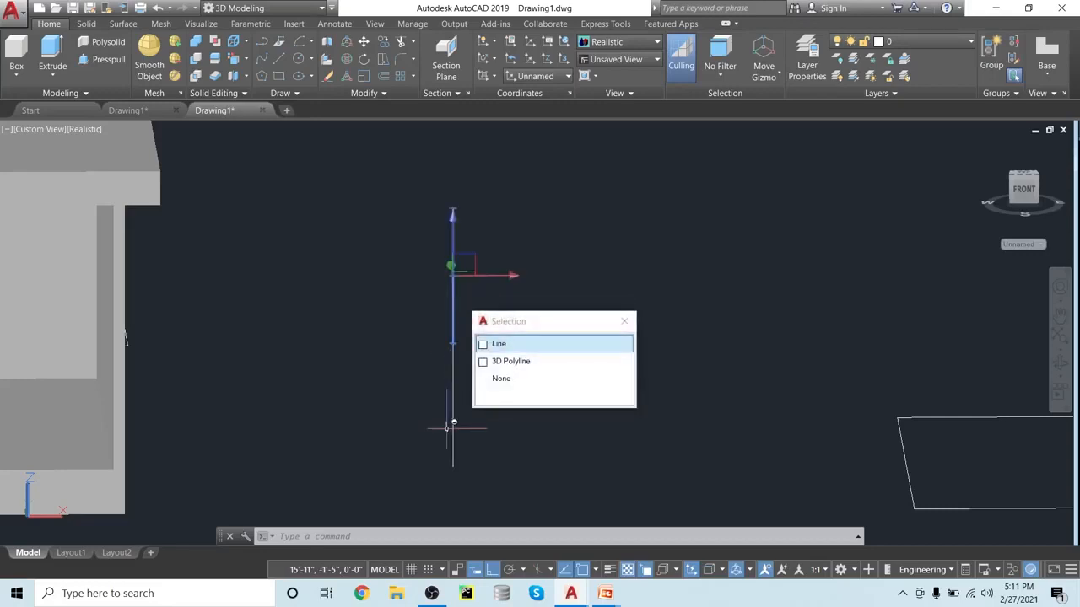
{"action": "left_click", "coordinate": [453, 402]}
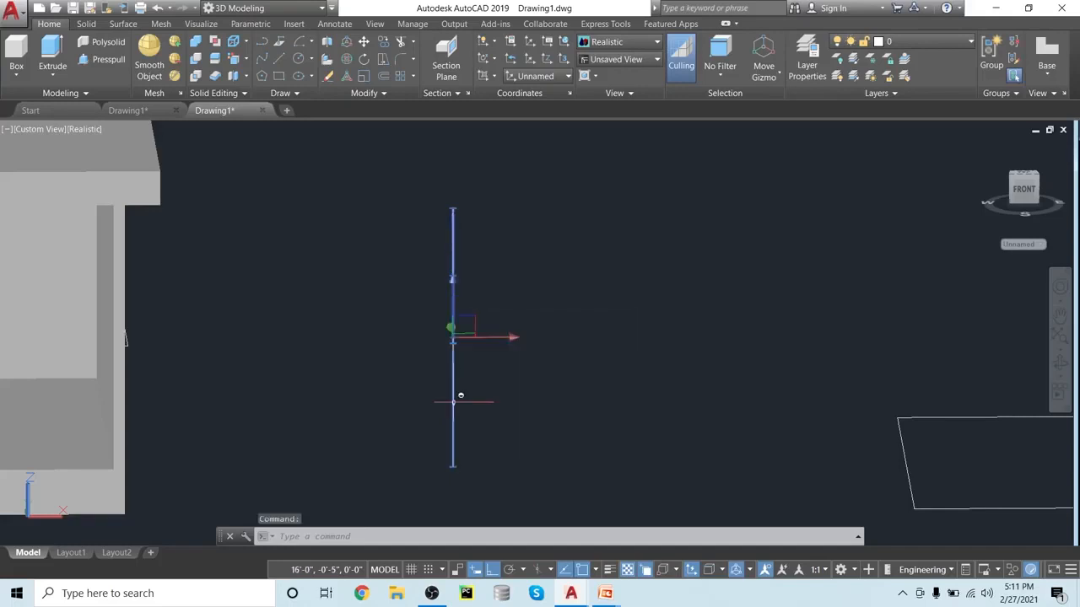
{"action": "key", "text": "Escape"}
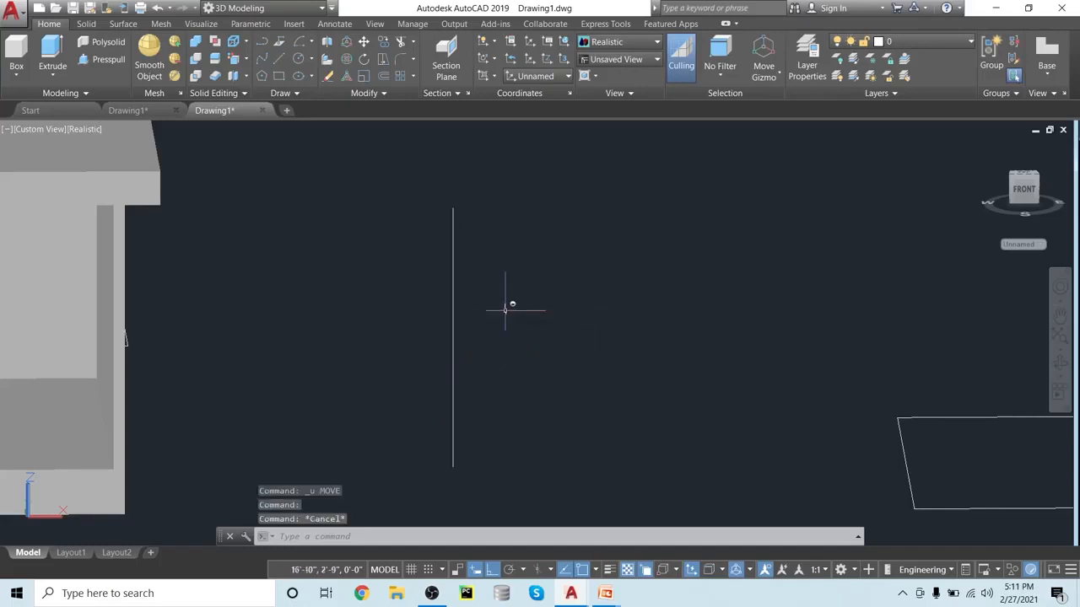
{"action": "left_click", "coordinate": [454, 315]}
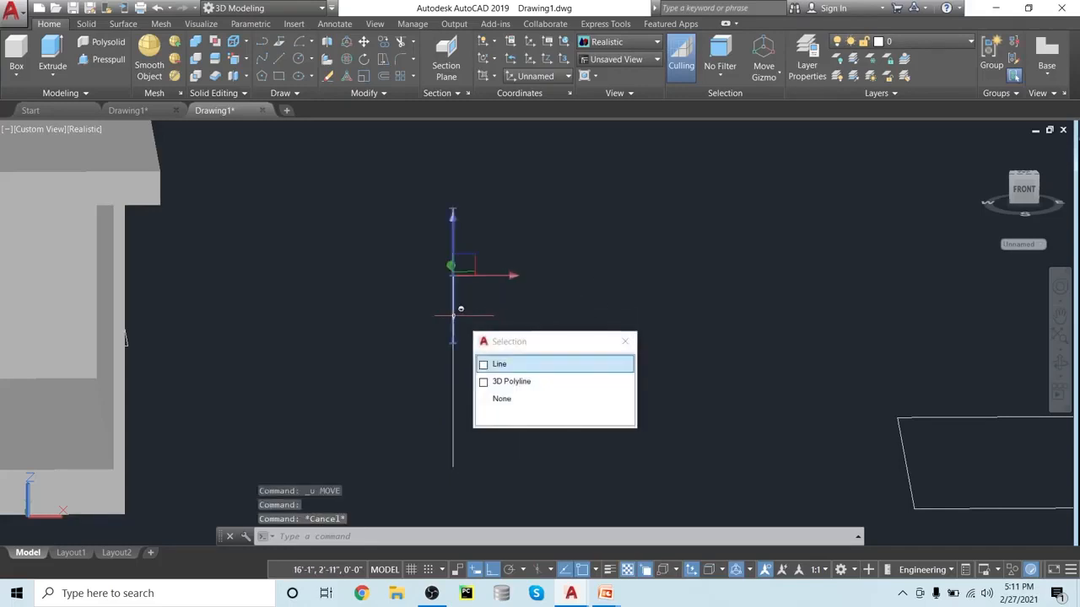
{"action": "key", "text": "Delete"}
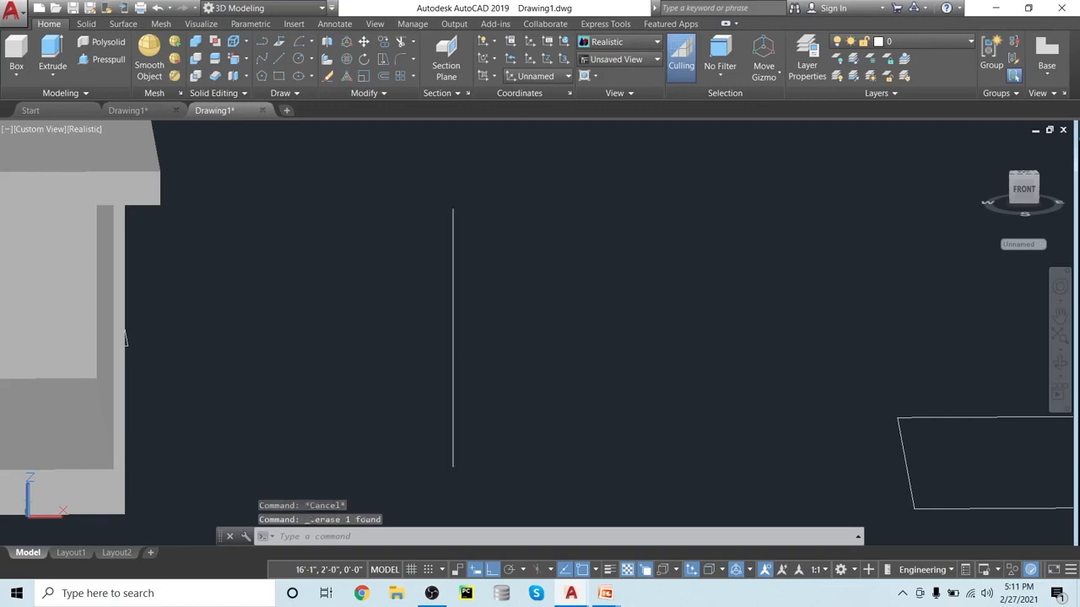
{"action": "left_click", "coordinate": [460, 369]}
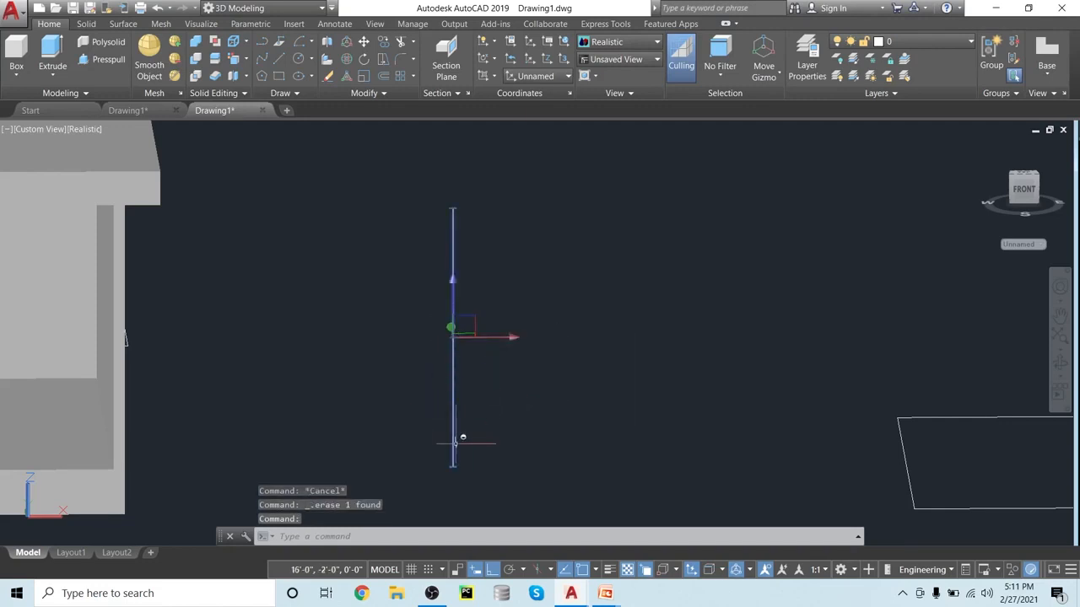
{"action": "key", "text": "Escape"}
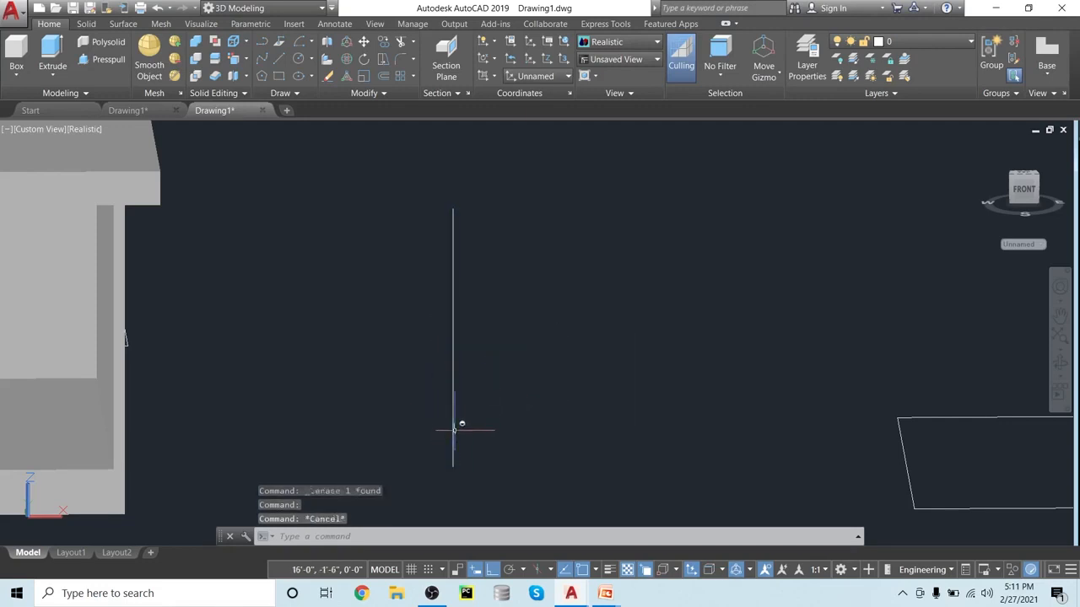
- Draw a 3D polyline from the lower end of the vertical line straight up to its midpoint
{"action": "left_click", "coordinate": [279, 42]}
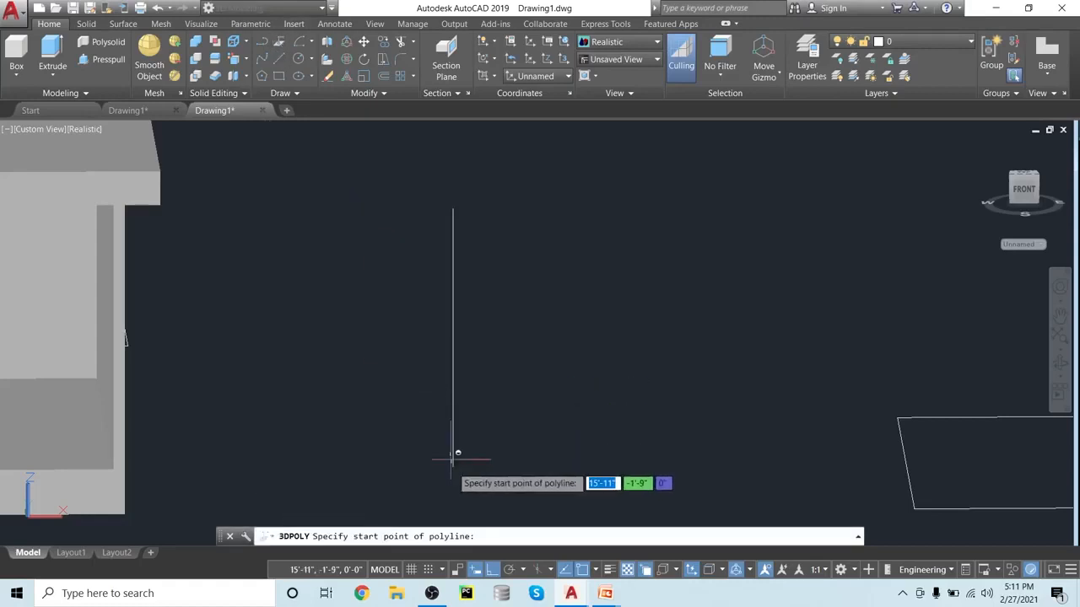
{"action": "left_click", "coordinate": [453, 368]}
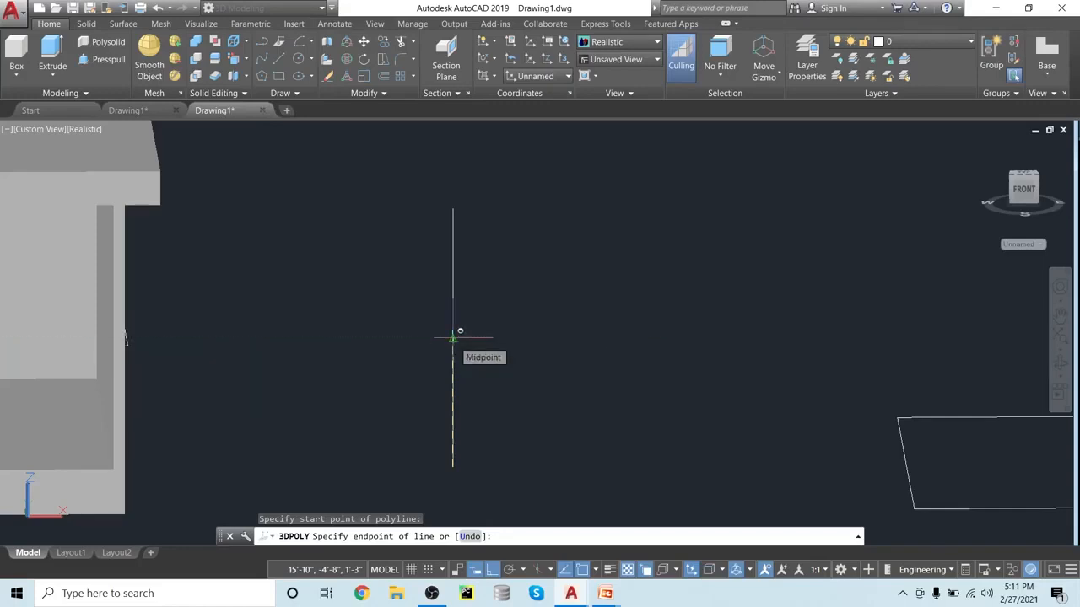
{"action": "left_click", "coordinate": [453, 337]}
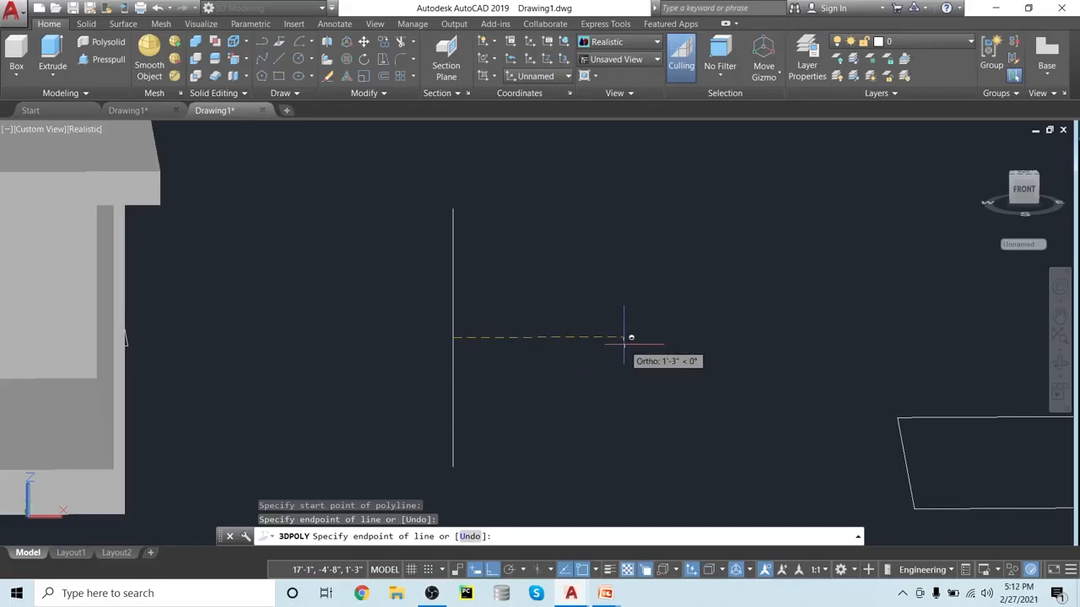
{"action": "key", "text": "Return"}
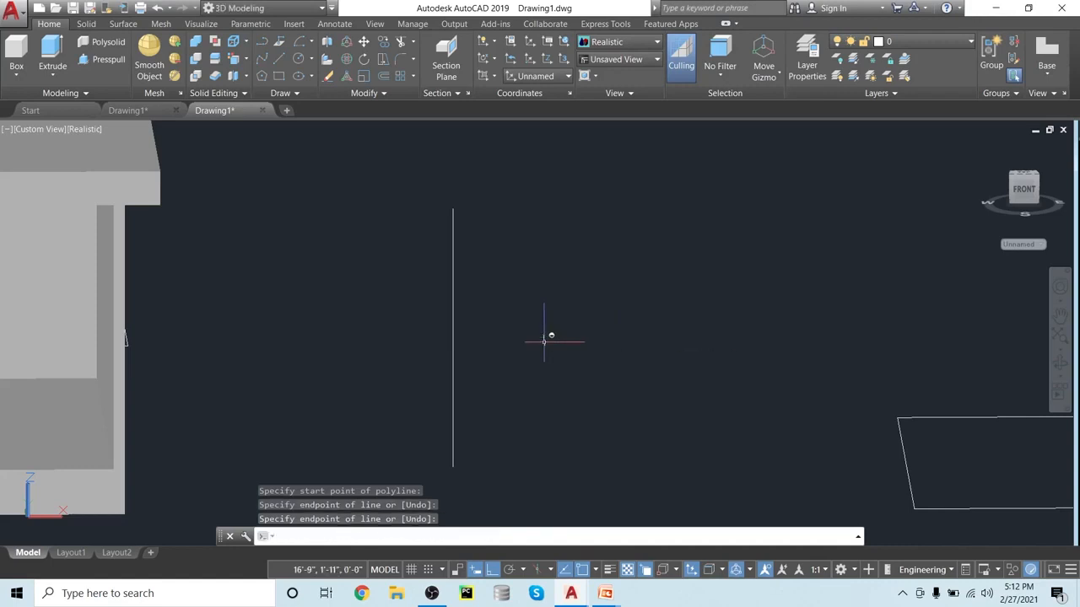
{"action": "left_click", "coordinate": [455, 337]}
{"action": "left_click", "coordinate": [624, 374]}
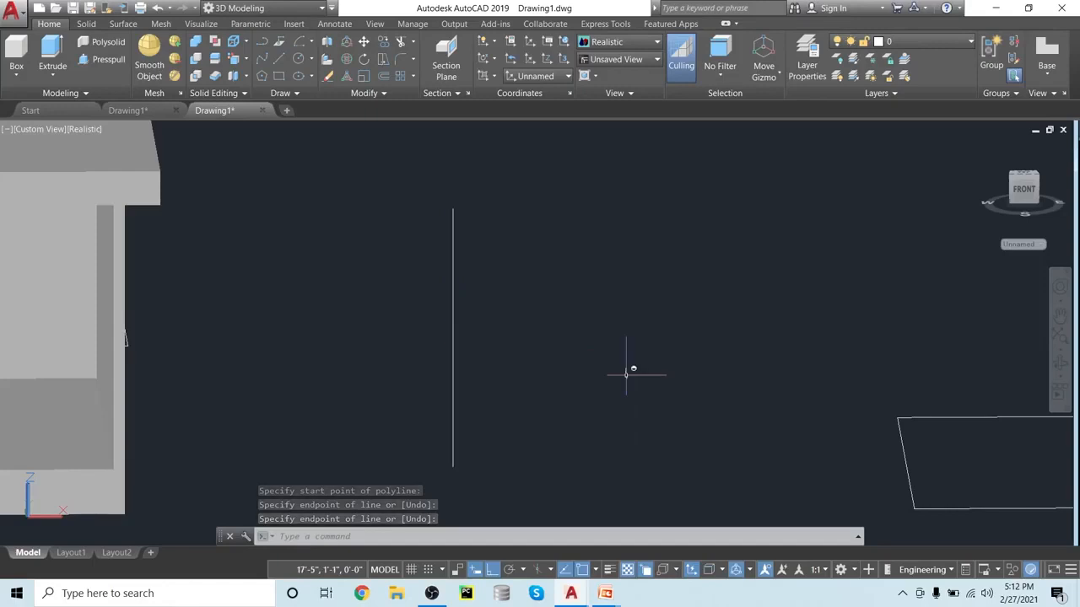
{"action": "left_click", "coordinate": [278, 42]}
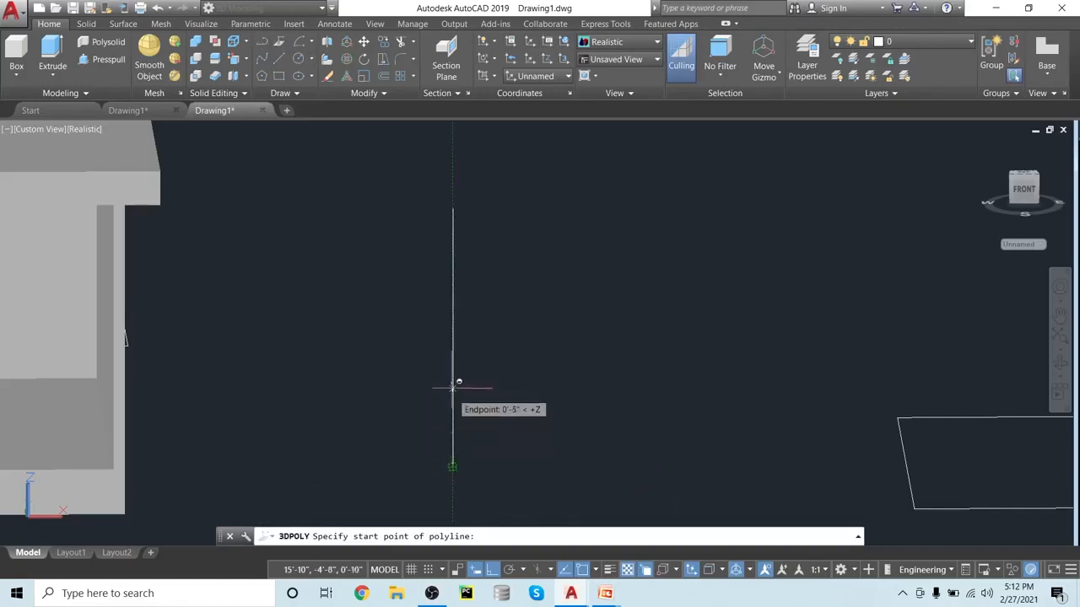
{"action": "left_click", "coordinate": [454, 337]}
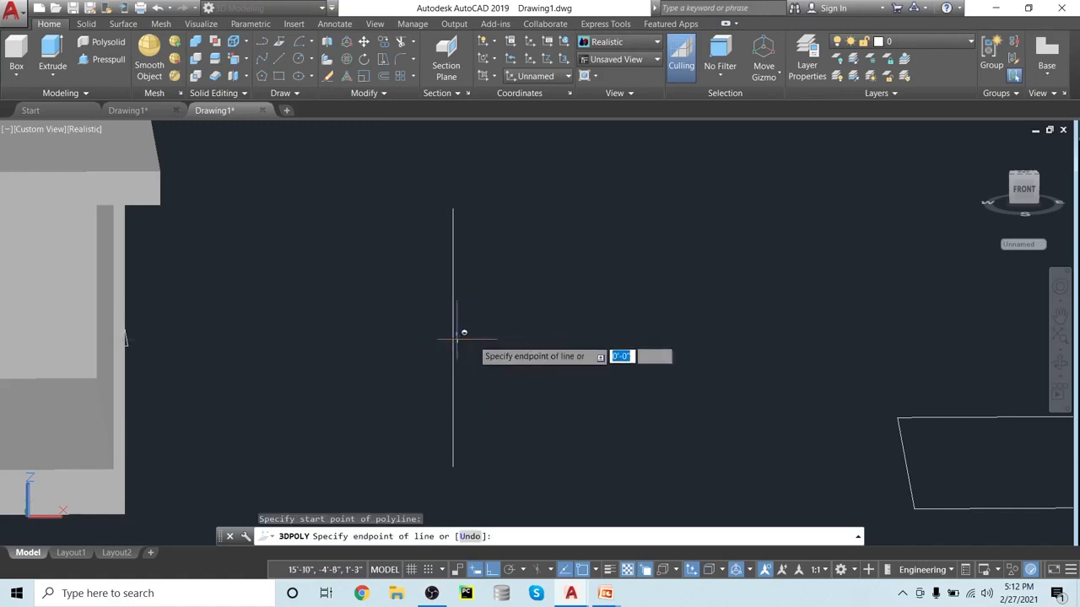
{"action": "key", "text": "Escape"}
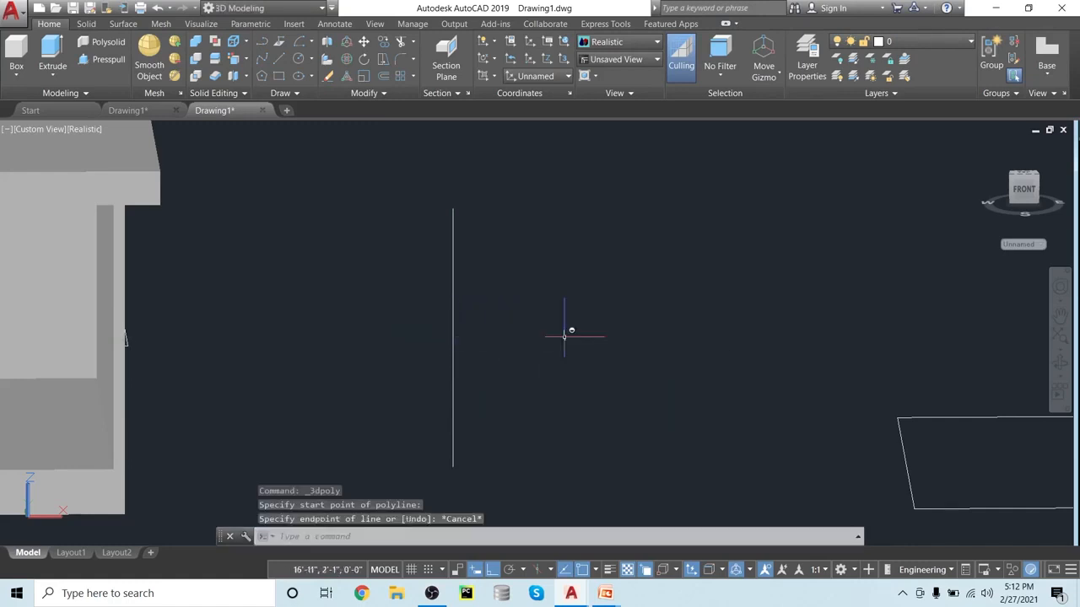
- Move the flat rectangle so that its front-left corner sits on the midpoint of the vertical line
{"action": "scroll", "coordinate": [571, 330], "scroll_direction": "down", "scroll_amount": 2}
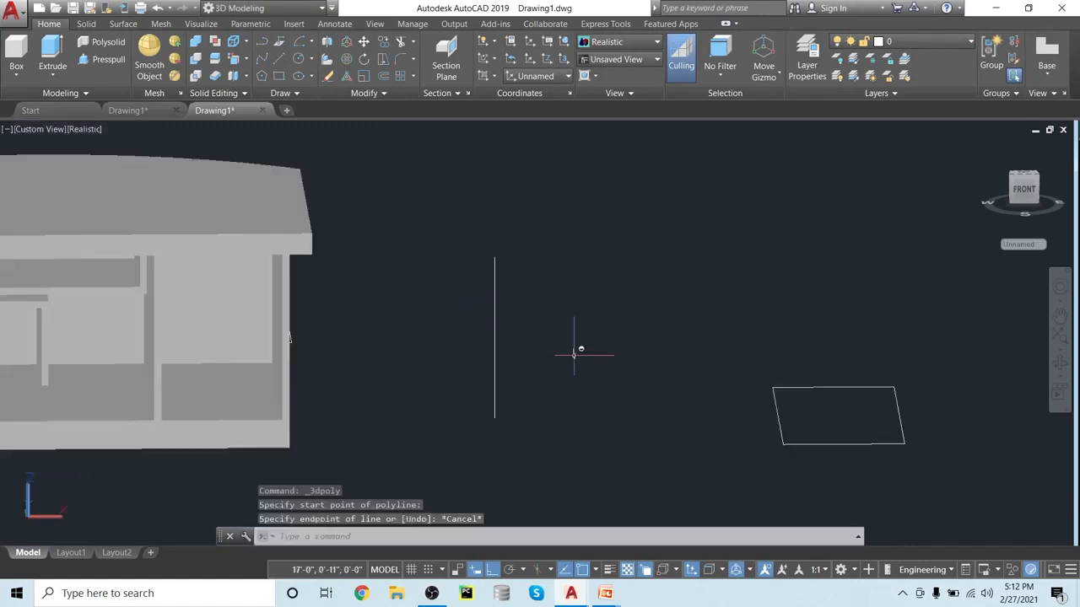
{"action": "left_click", "coordinate": [795, 441]}
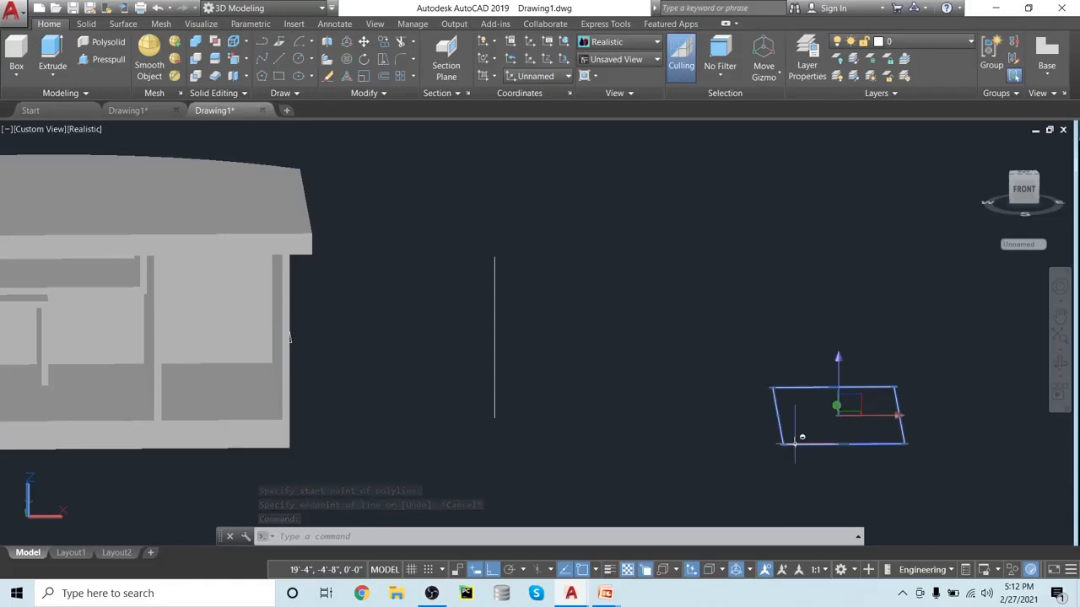
{"action": "type", "text": "m"}
{"action": "key", "text": "Return"}
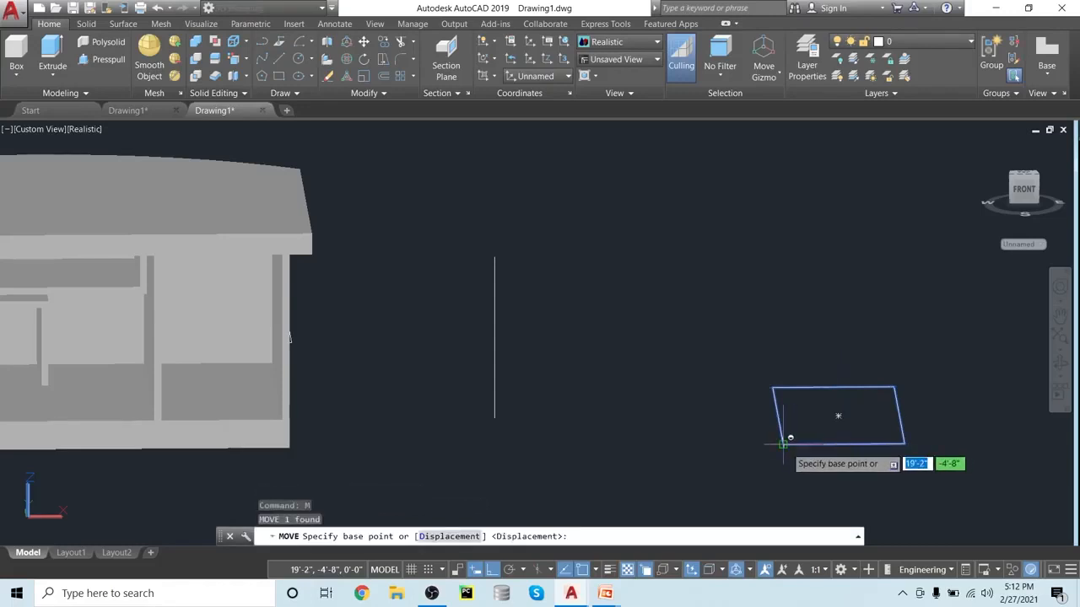
{"action": "left_click", "coordinate": [793, 439]}
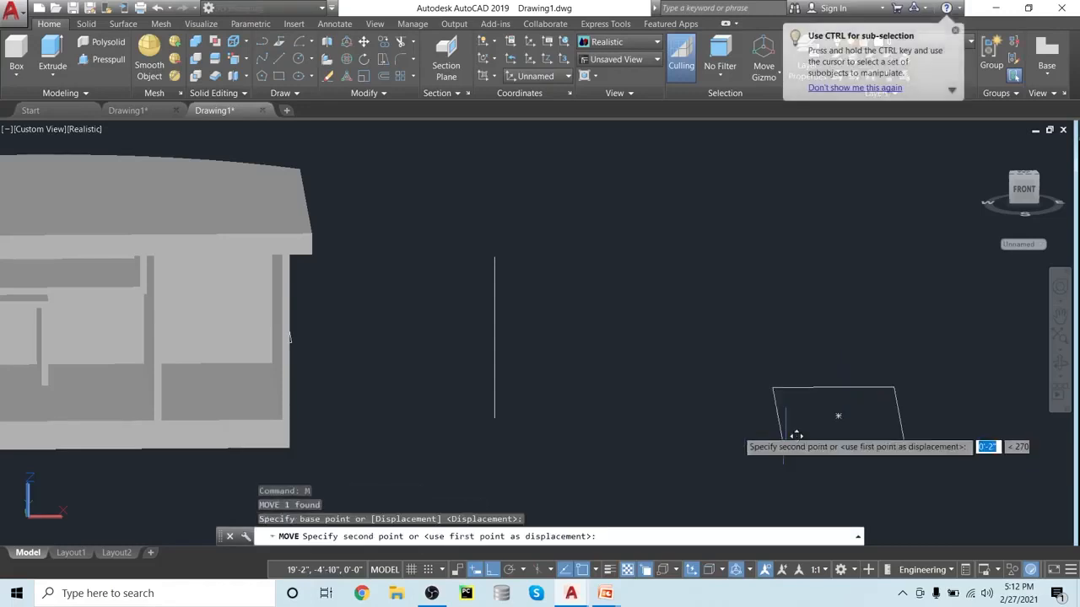
{"action": "left_click", "coordinate": [495, 336]}
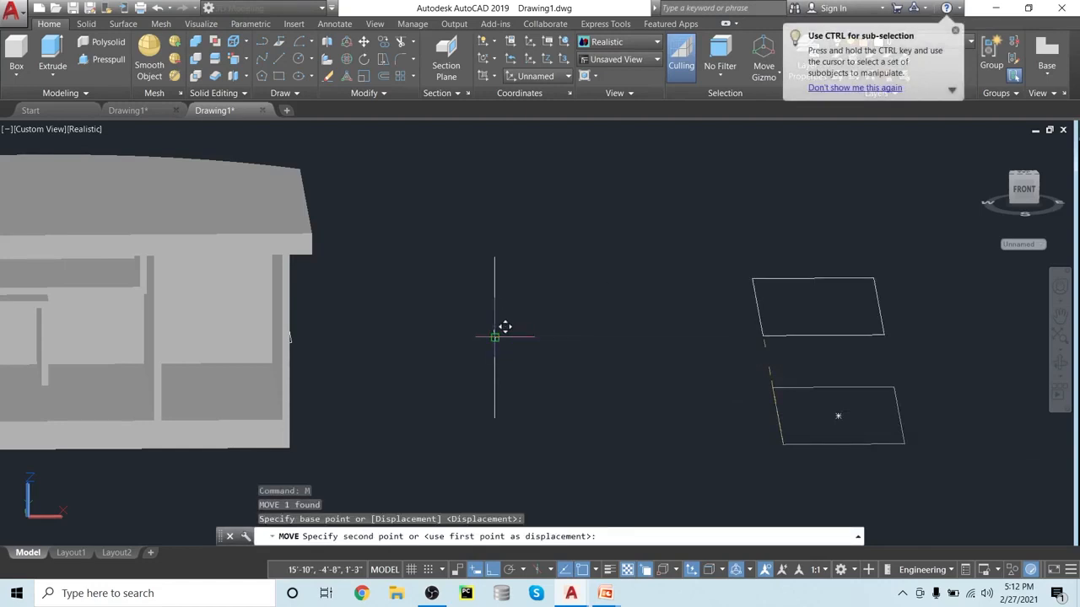
{"action": "scroll", "coordinate": [639, 378], "scroll_direction": "up", "scroll_amount": 2}
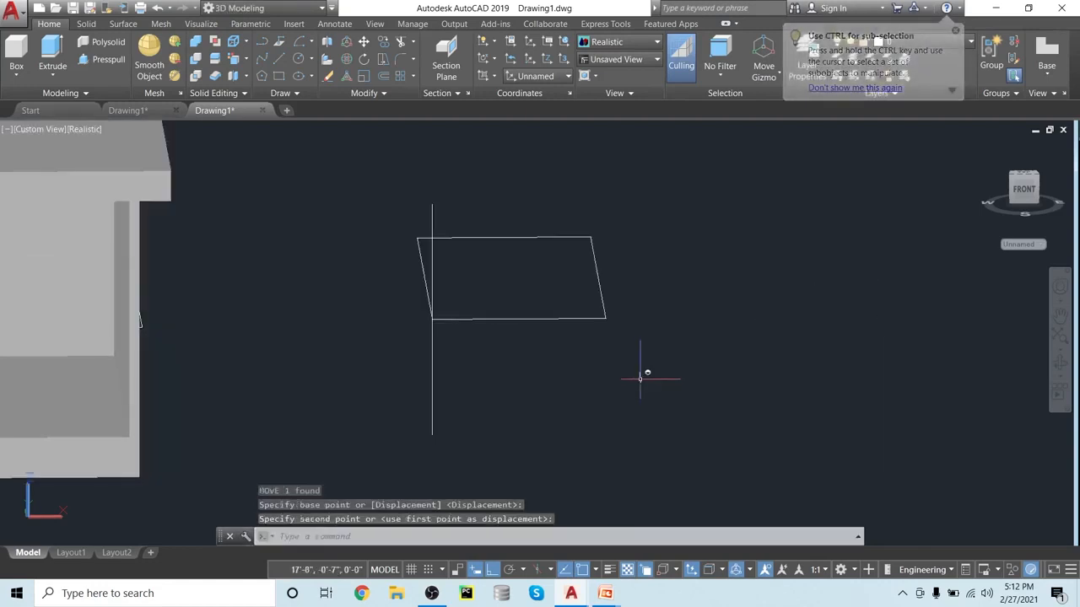
- Extrude the rectangle beside the cabinet by 1" into a solid shelf panel
{"action": "middle_click_drag", "start_coordinate": [640, 378], "coordinate": [616, 459]}
{"action": "scroll", "coordinate": [598, 403], "scroll_direction": "down", "scroll_amount": 2}
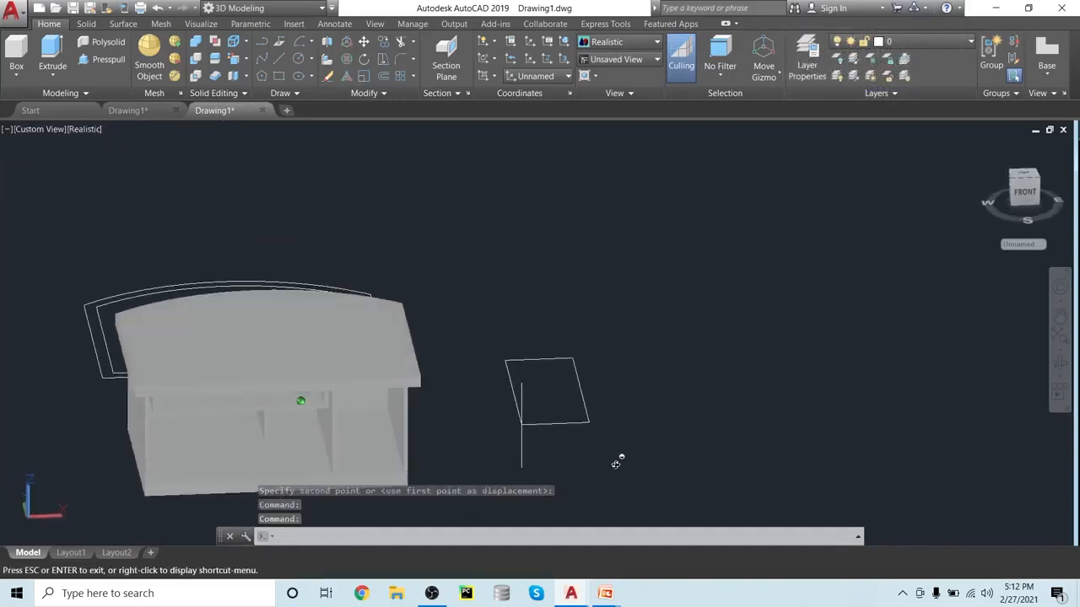
{"action": "scroll", "coordinate": [621, 453], "scroll_direction": "up", "scroll_amount": 3}
{"action": "left_click", "coordinate": [160, 194]}
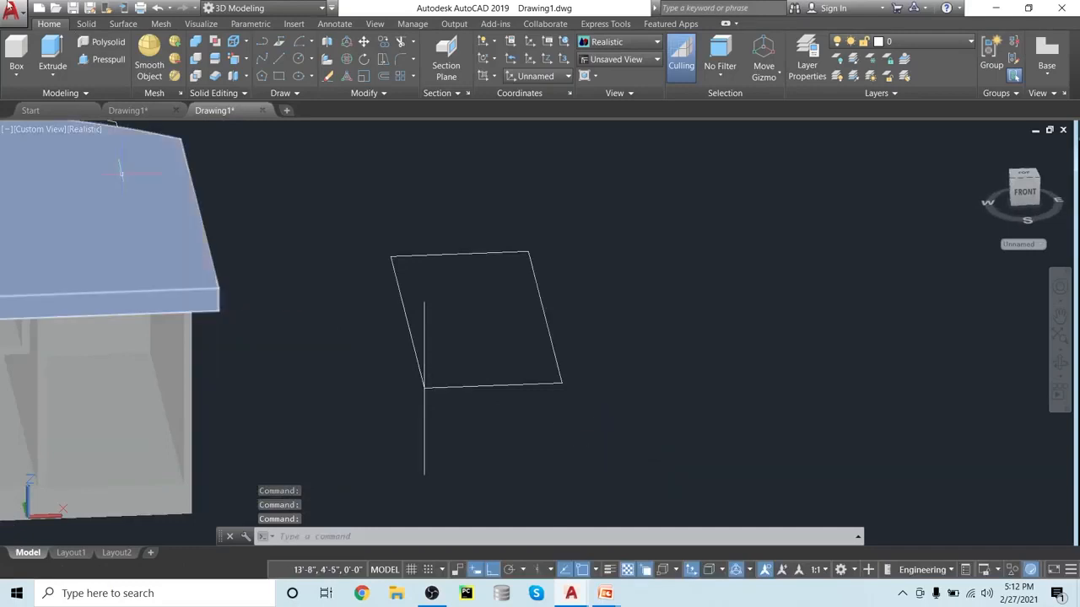
{"action": "left_click", "coordinate": [52, 48]}
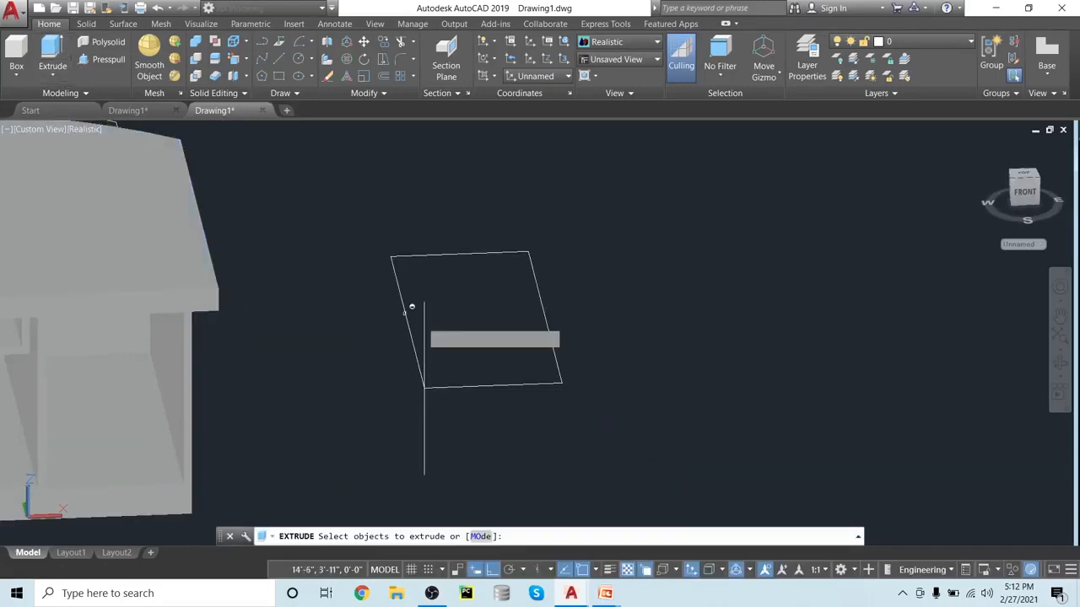
{"action": "left_click", "coordinate": [487, 380]}
{"action": "key", "text": "Return"}
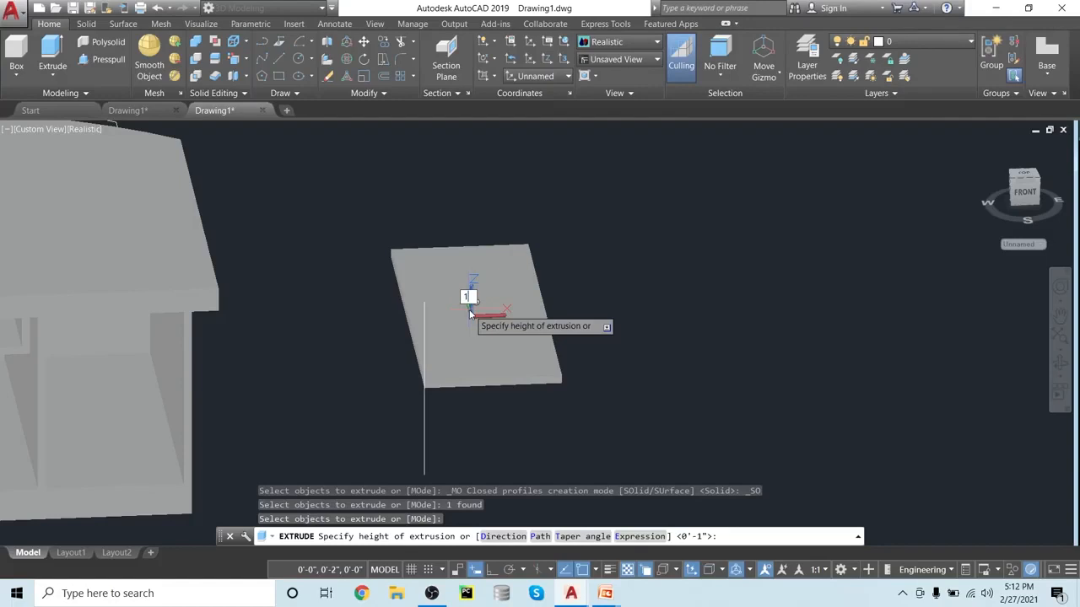
{"action": "type", "text": "1\""}
{"action": "key", "text": "Return"}
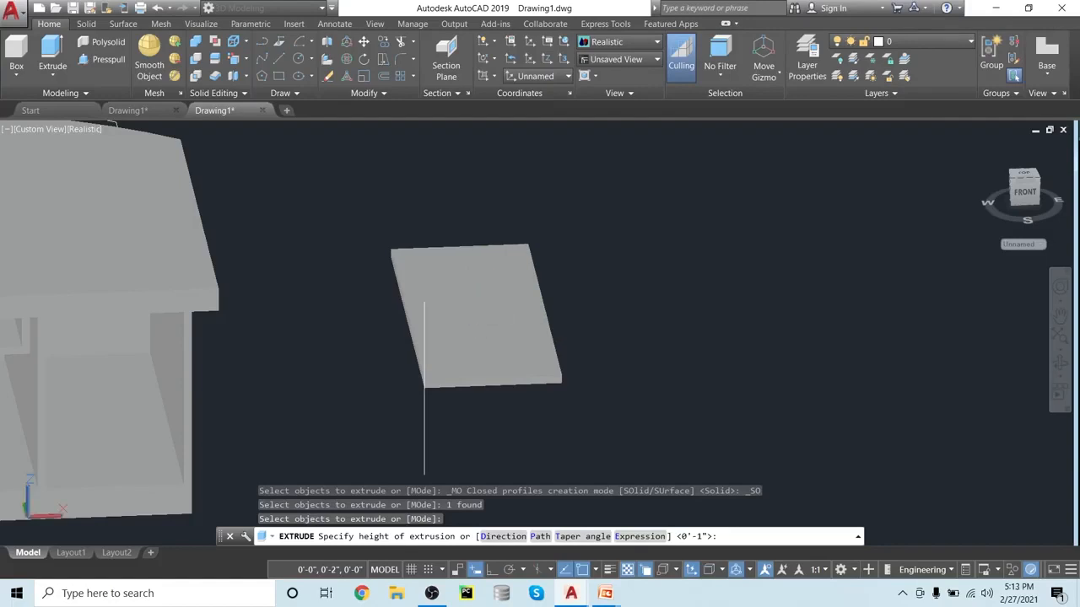
- Examine the new shelf panel on the vertical line and the open front of the cabinet from several angles
{"action": "scroll", "coordinate": [718, 333], "scroll_direction": "up", "scroll_amount": 2}
{"action": "middle_click_drag", "start_coordinate": [615, 393], "coordinate": [619, 370], "text": "shift"}
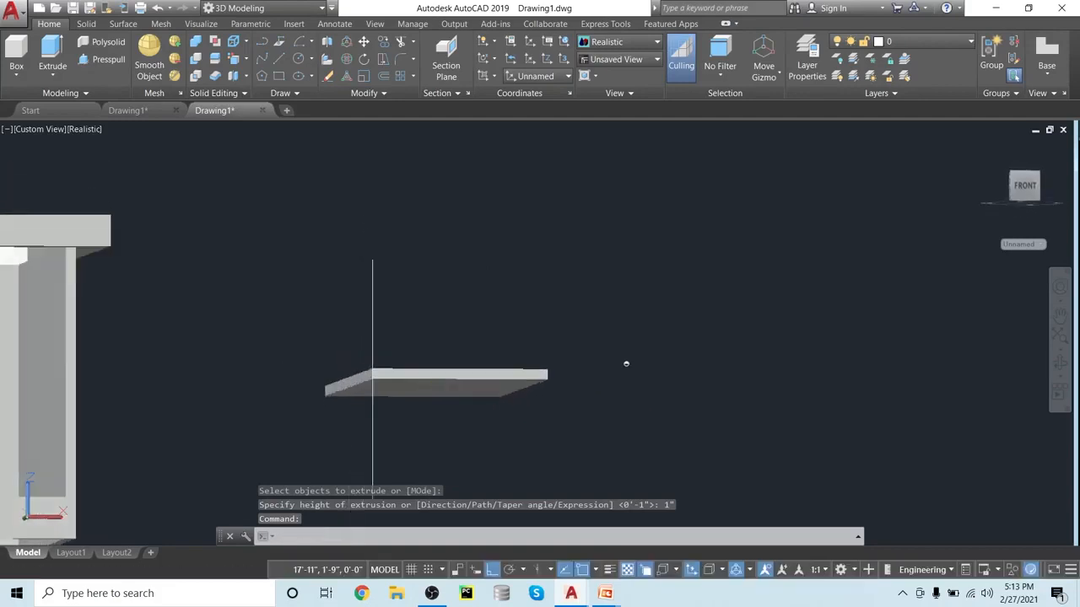
{"action": "scroll", "coordinate": [619, 370], "scroll_direction": "down", "scroll_amount": 3}
{"action": "scroll", "coordinate": [618, 369], "scroll_direction": "up", "scroll_amount": 2}
{"action": "scroll", "coordinate": [615, 422], "scroll_direction": "down", "scroll_amount": 2}
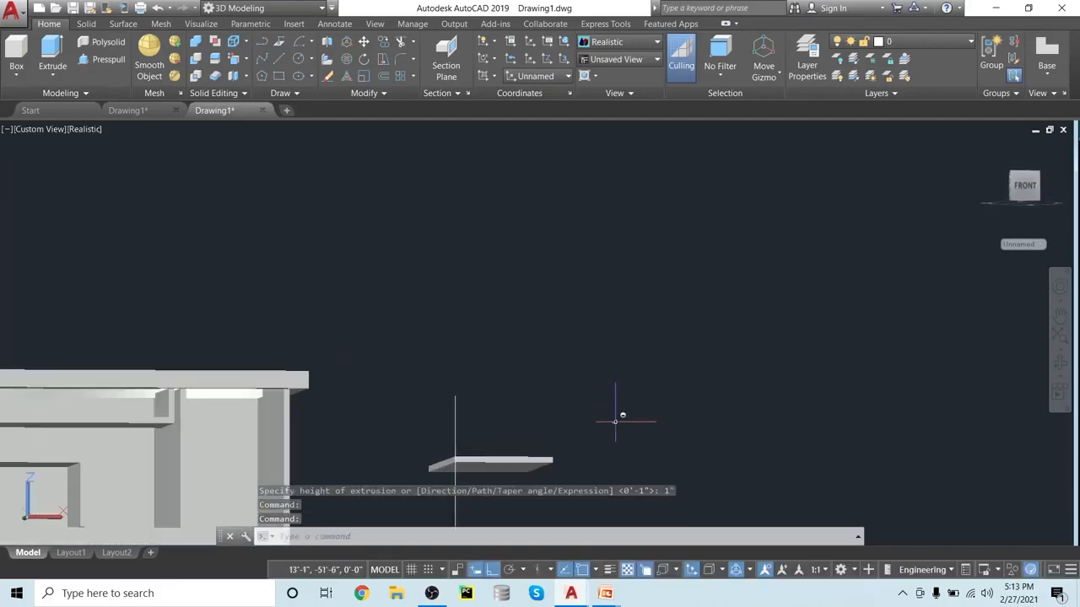
{"action": "middle_click_drag", "start_coordinate": [628, 463], "coordinate": [622, 486], "text": "shift"}
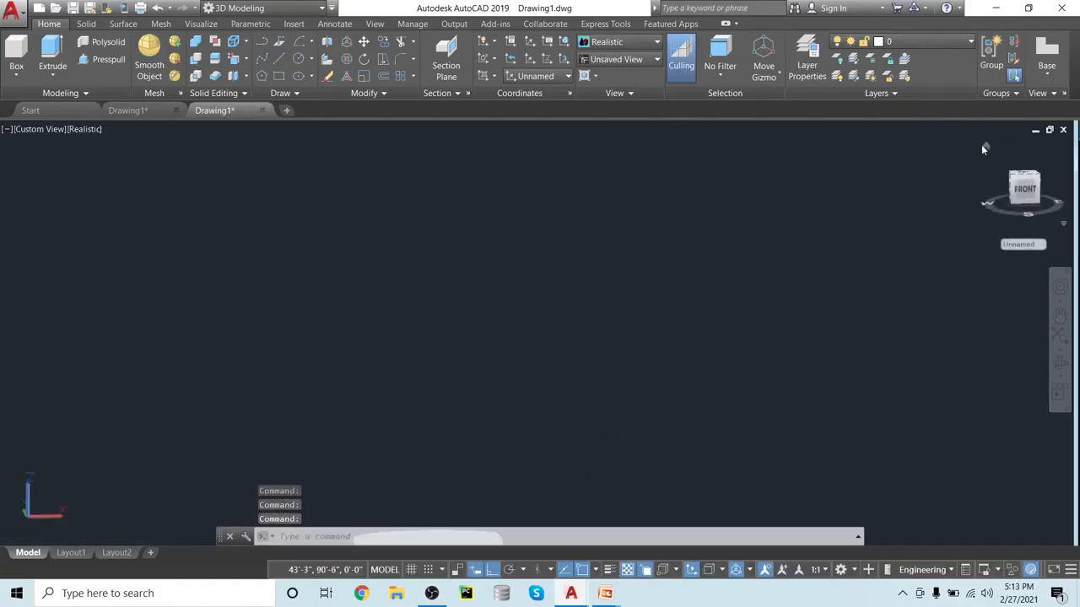
{"action": "left_click", "coordinate": [986, 149]}
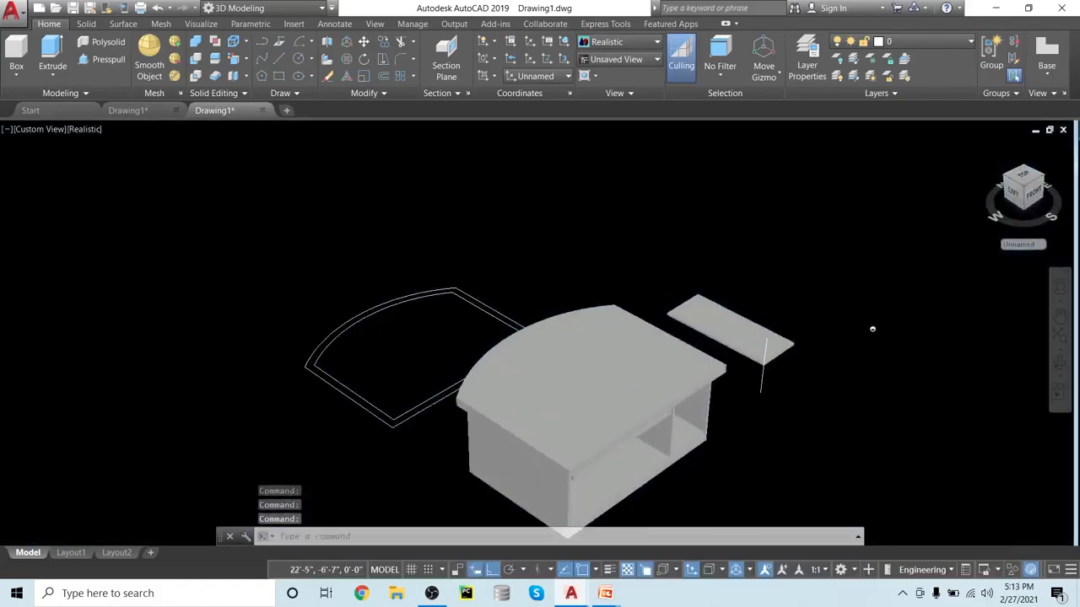
{"action": "middle_click_drag", "start_coordinate": [916, 378], "coordinate": [574, 266], "text": "shift"}
{"action": "key", "text": "Escape"}
{"action": "scroll", "coordinate": [625, 282], "scroll_direction": "up", "scroll_amount": 2}
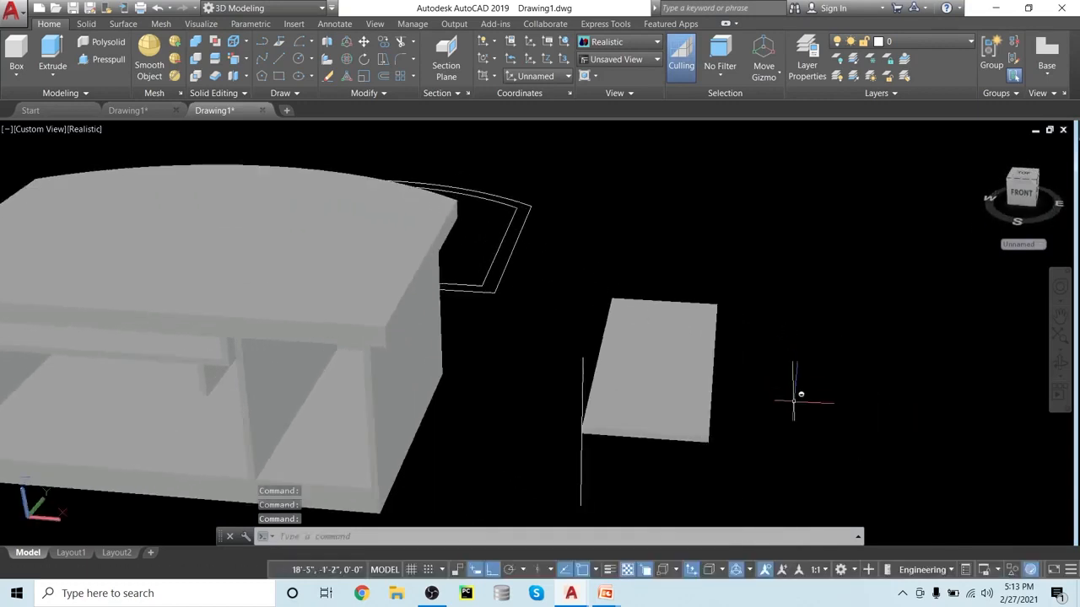
- Draw a 3D polyline along the lower front edge of the shelf panel, from its front-left to its front-right corner
{"action": "middle_click_drag", "start_coordinate": [794, 401], "coordinate": [762, 419], "text": "shift"}
{"action": "scroll", "coordinate": [761, 420], "scroll_direction": "up", "scroll_amount": 3}
{"action": "scroll", "coordinate": [802, 447], "scroll_direction": "down", "scroll_amount": 2}
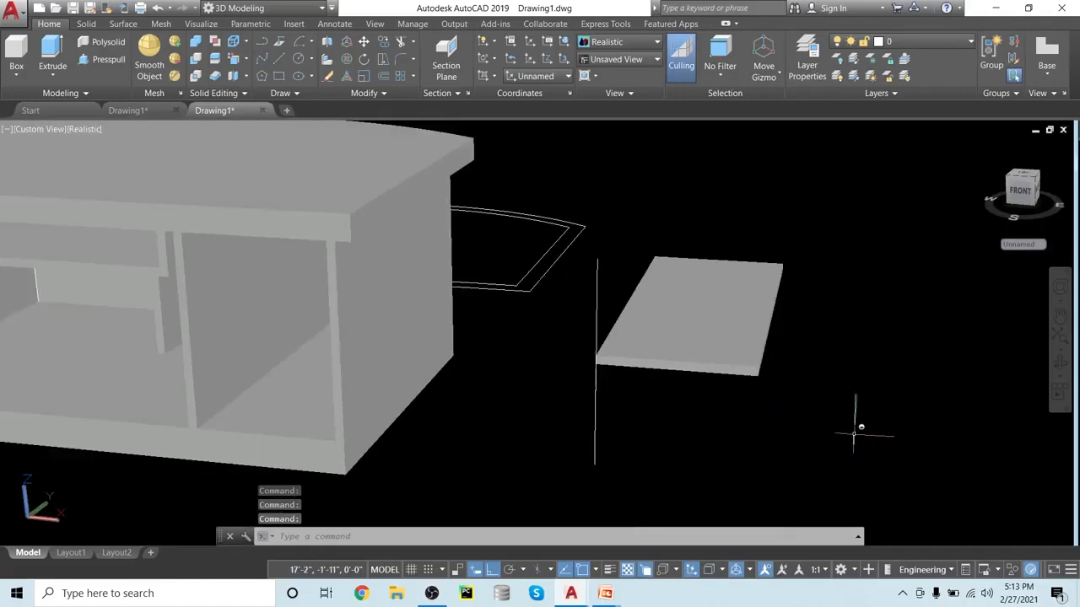
{"action": "right_click", "coordinate": [844, 430], "text": "shift"}
{"action": "left_click", "coordinate": [819, 412]}
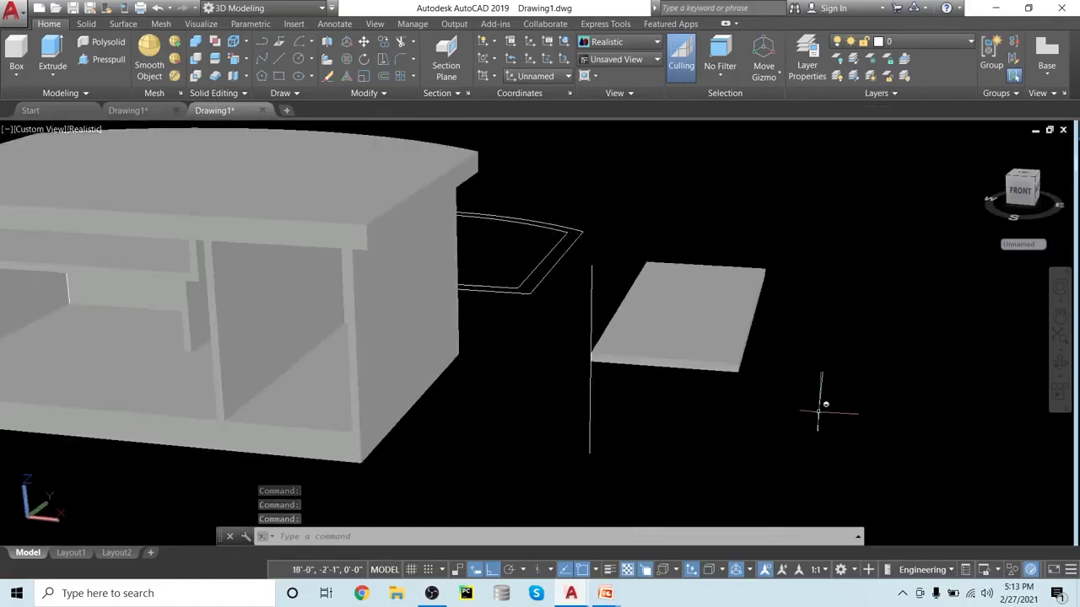
{"action": "scroll", "coordinate": [818, 412], "scroll_direction": "up", "scroll_amount": 1}
{"action": "middle_click_drag", "start_coordinate": [841, 428], "coordinate": [793, 379], "text": "shift"}
{"action": "left_click", "coordinate": [278, 44]}
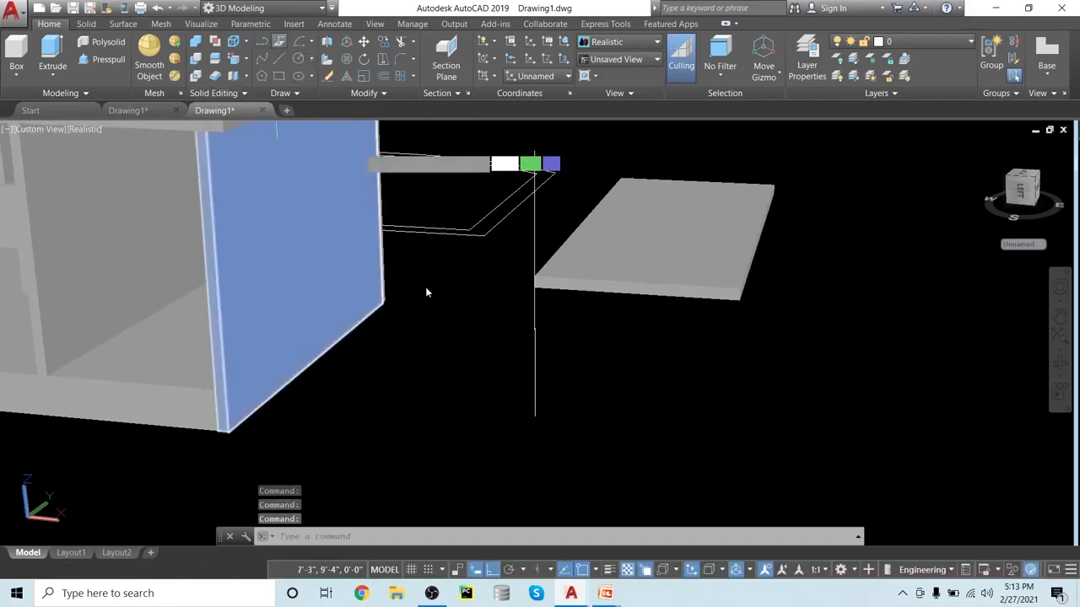
{"action": "left_click", "coordinate": [535, 287]}
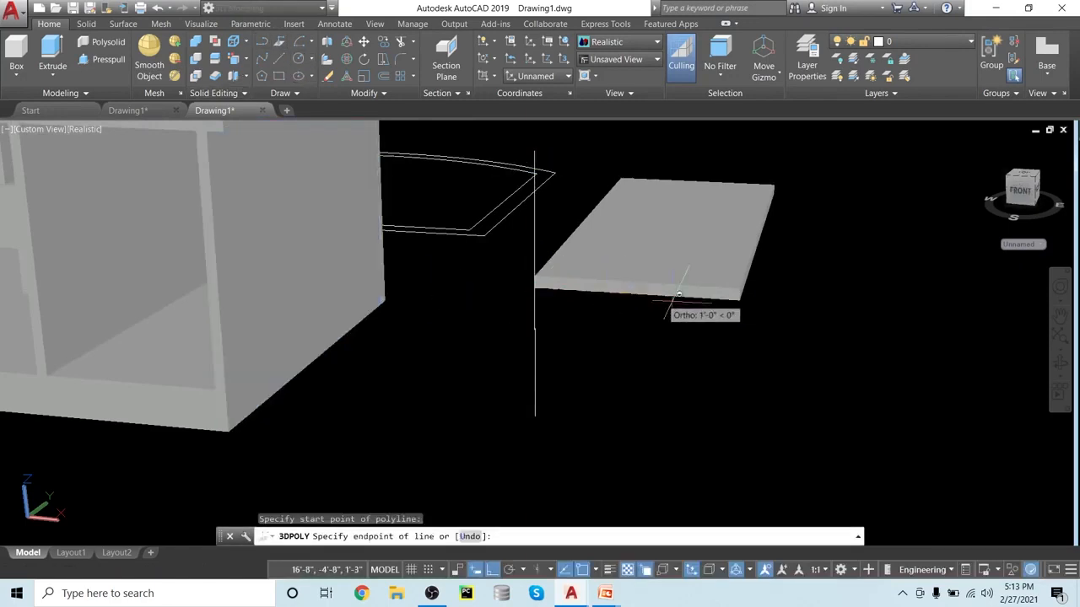
{"action": "left_click", "coordinate": [741, 302]}
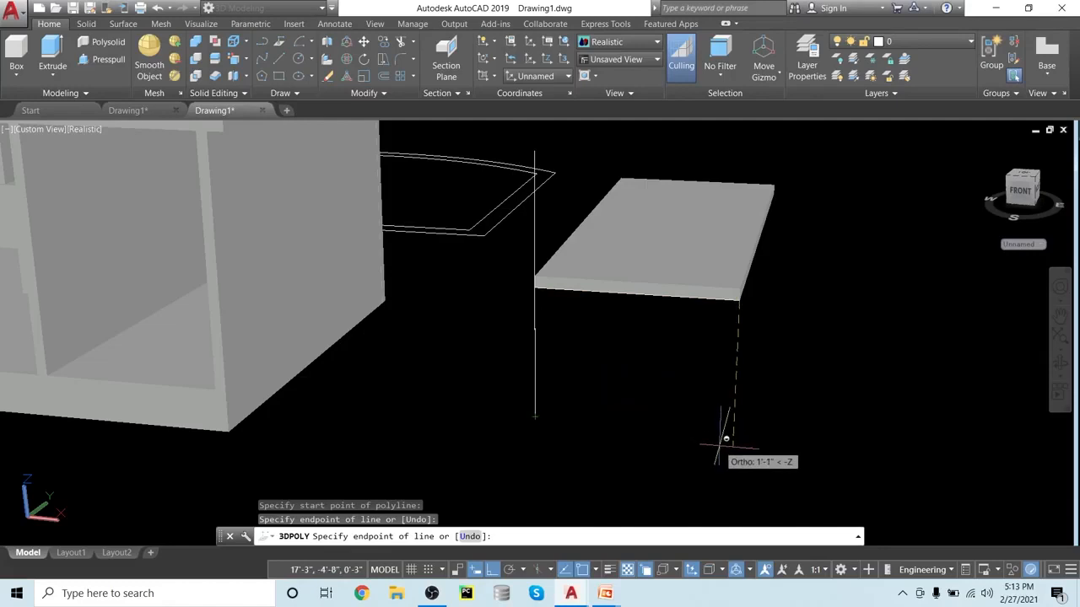
{"action": "scroll", "coordinate": [721, 435], "scroll_direction": "up", "scroll_amount": 1}
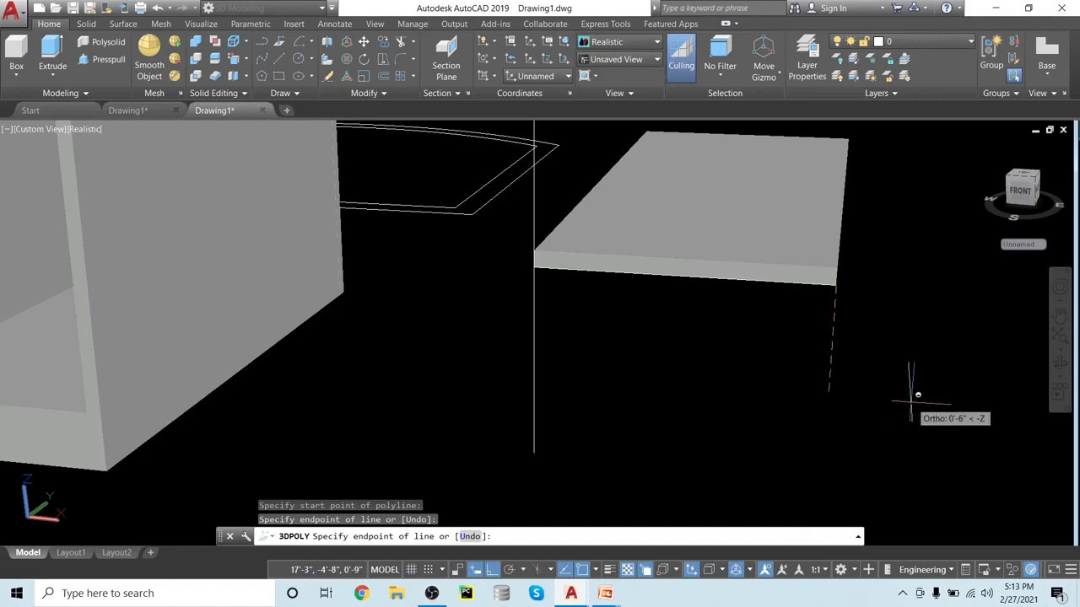
{"action": "key", "text": "Return"}
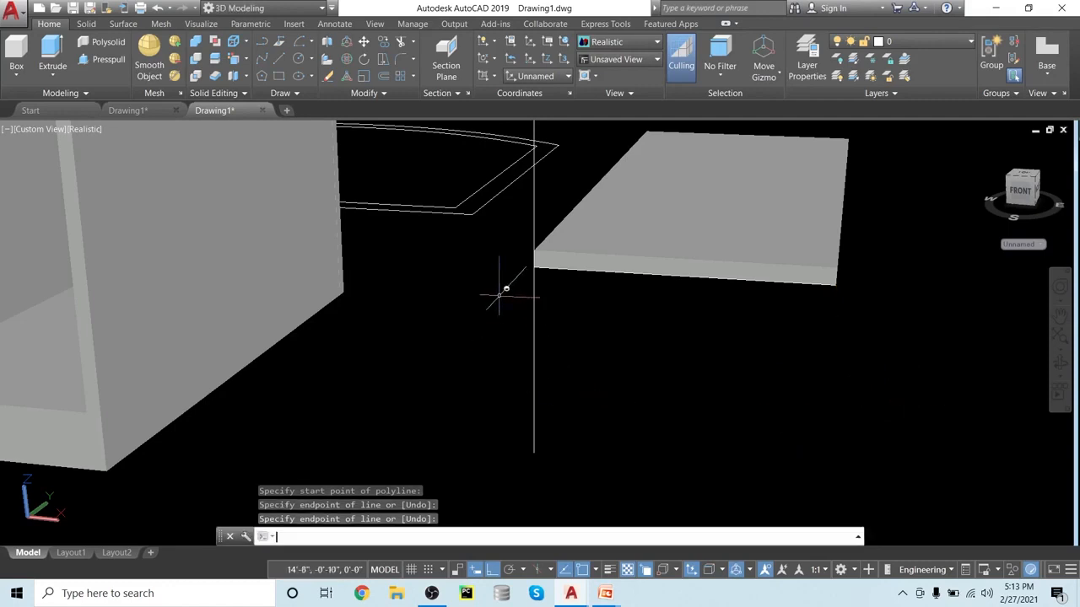
- Draw a 3D polyline from the shelf's lower front-left corner down to the lower end of the vertical line
{"action": "key", "text": "Return"}
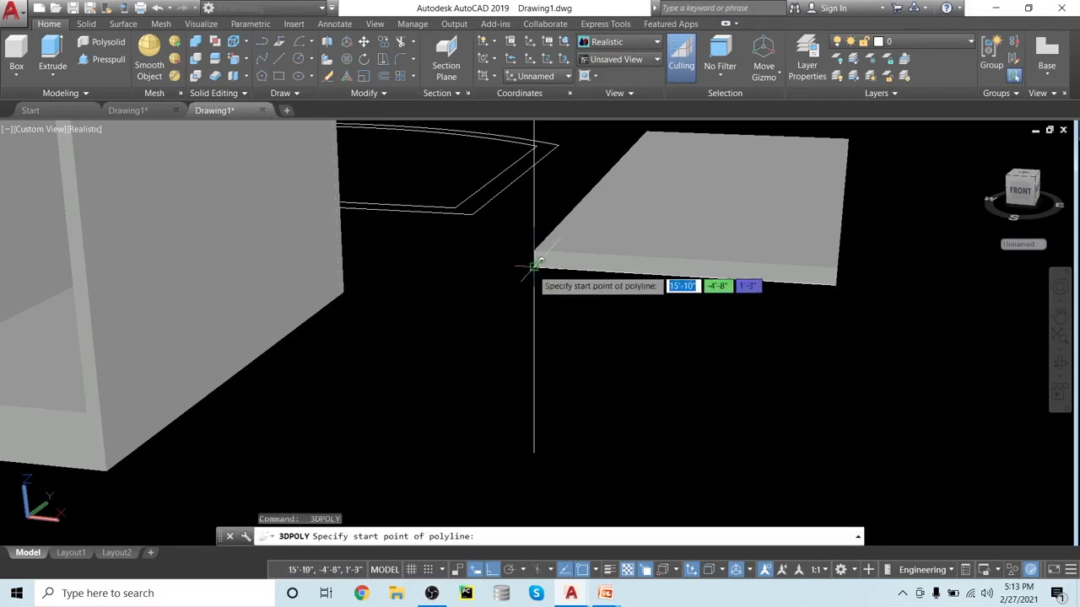
{"action": "left_click", "coordinate": [534, 272]}
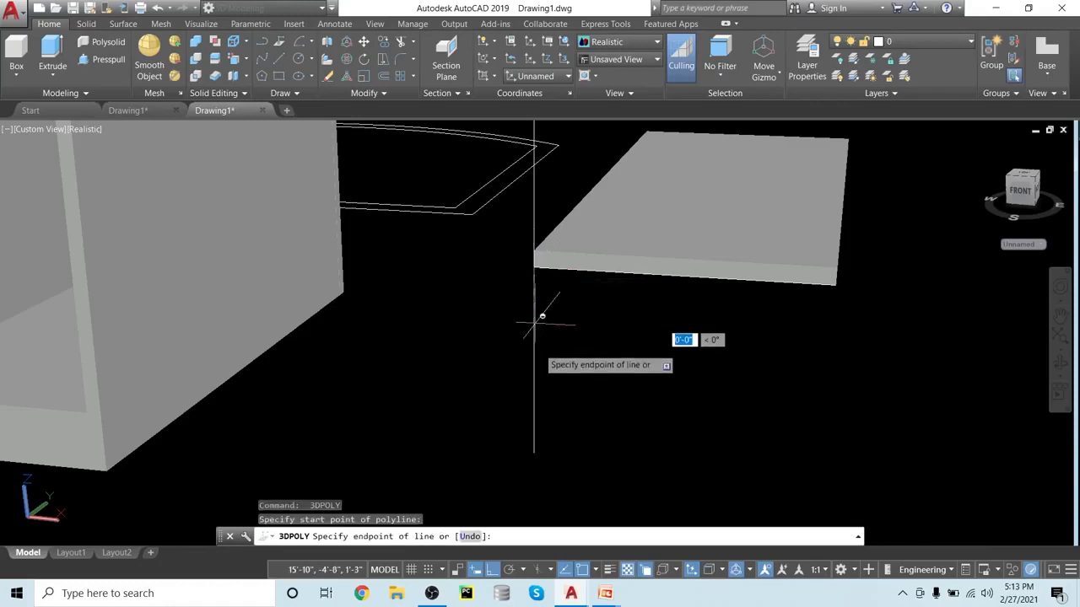
{"action": "left_click", "coordinate": [534, 453]}
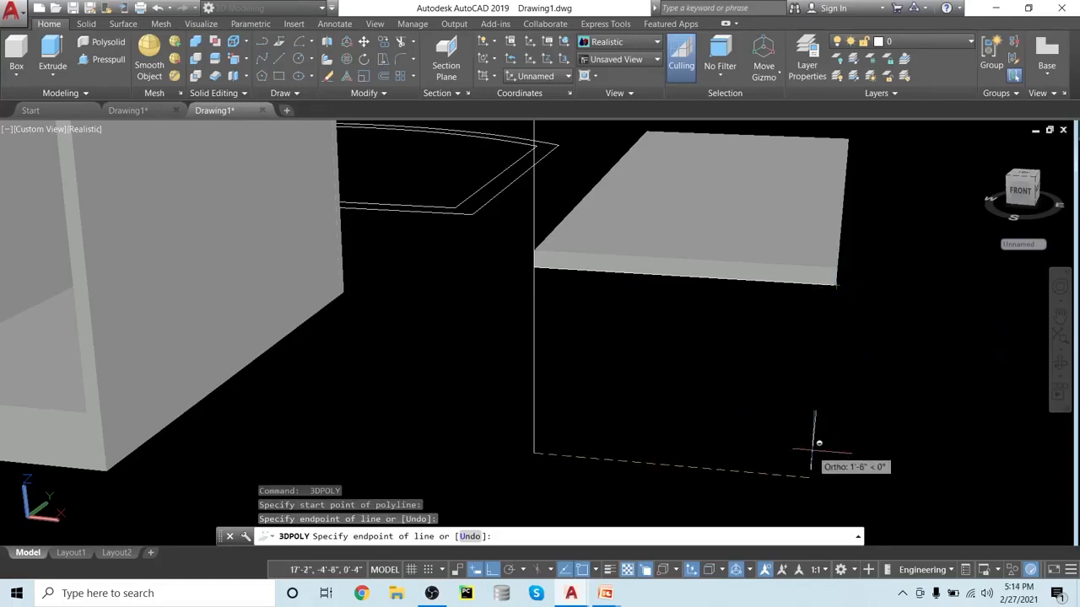
{"action": "key", "text": "Return"}
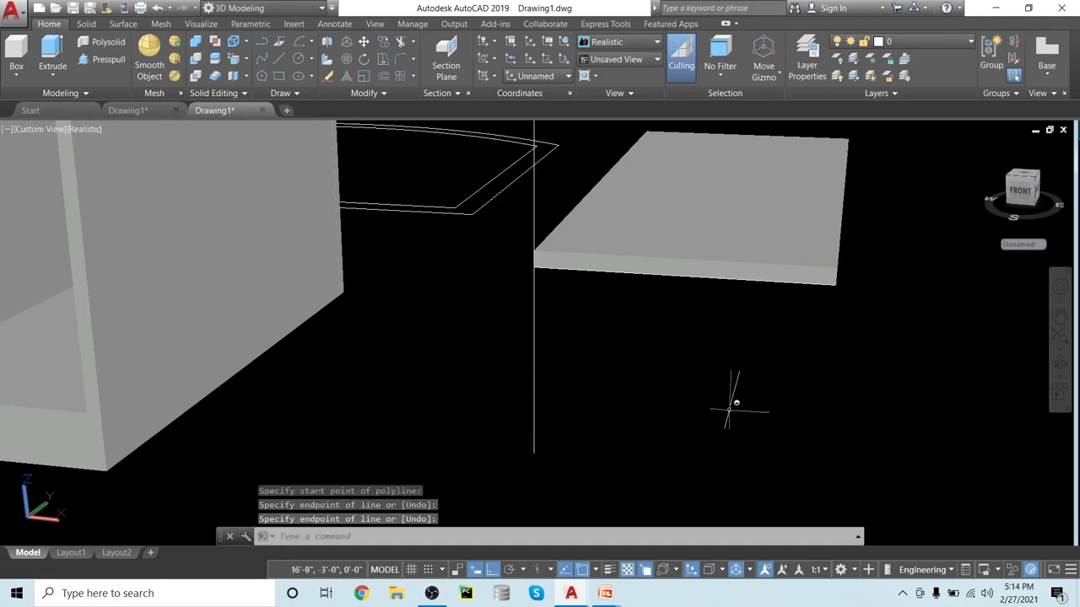
- Move the short vertical polyline below the shelf from the shelf's lower front-left corner to its lower front-right corner
{"action": "scroll", "coordinate": [730, 410], "scroll_direction": "down", "scroll_amount": 4}
{"action": "scroll", "coordinate": [730, 411], "scroll_direction": "up", "scroll_amount": 3}
{"action": "type", "text": "m"}
{"action": "key", "text": "Return"}
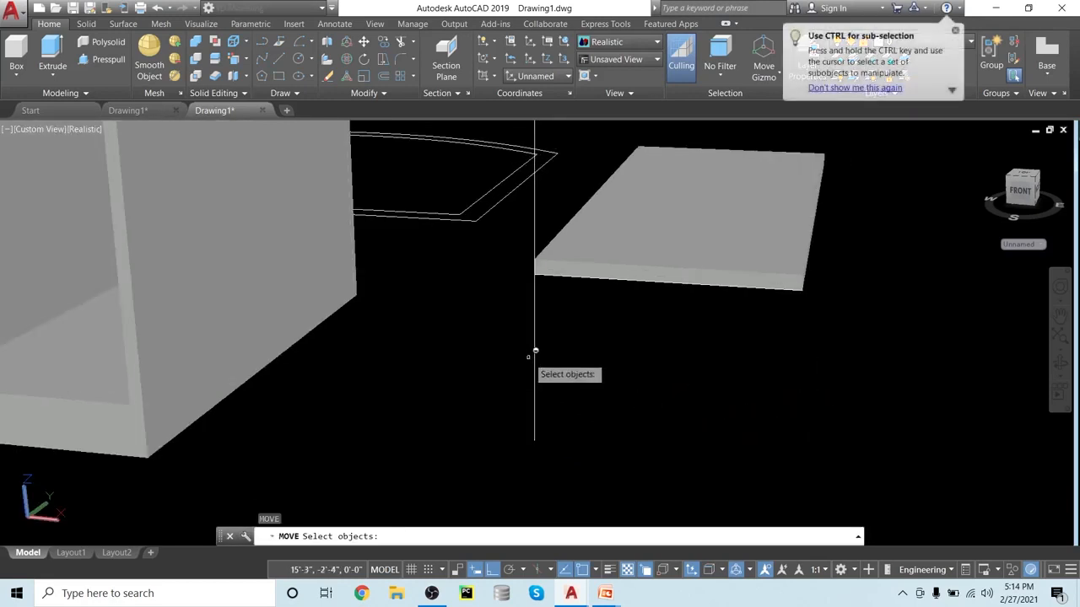
{"action": "left_click", "coordinate": [541, 348]}
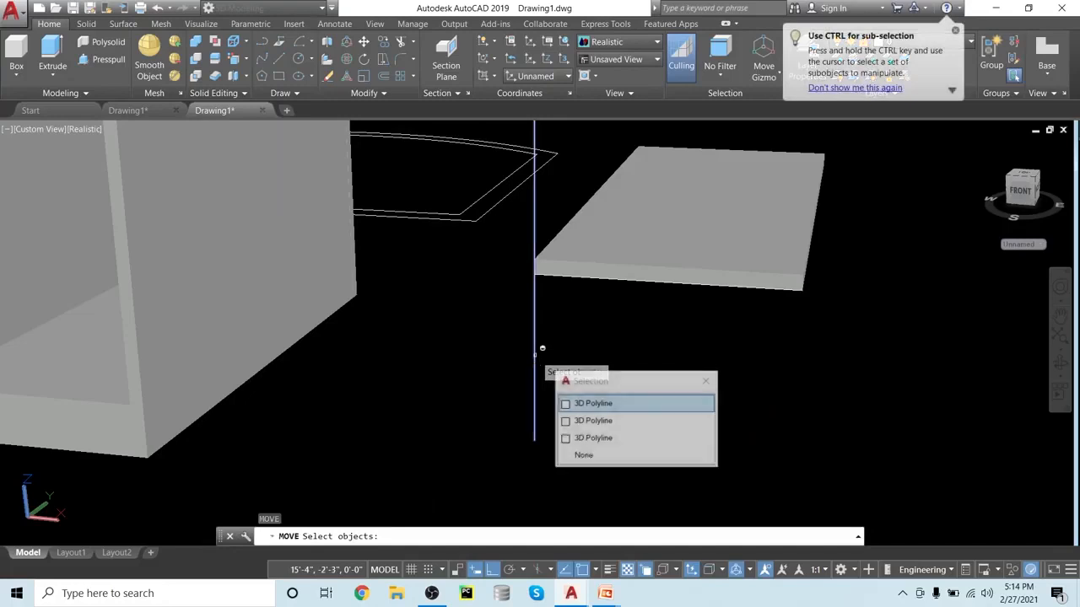
{"action": "left_click", "coordinate": [566, 424]}
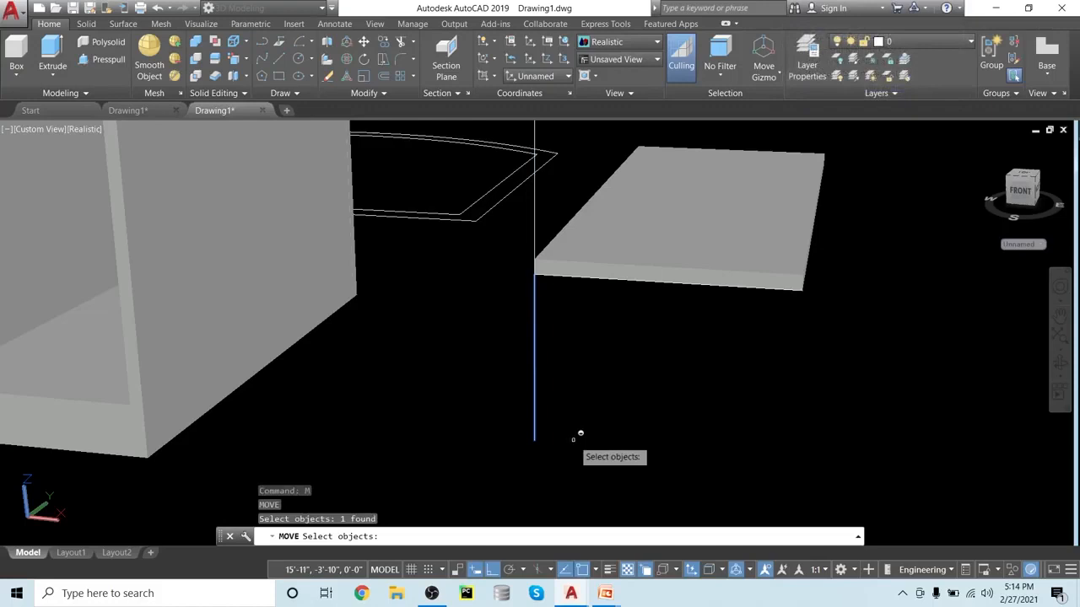
{"action": "key", "text": "Return"}
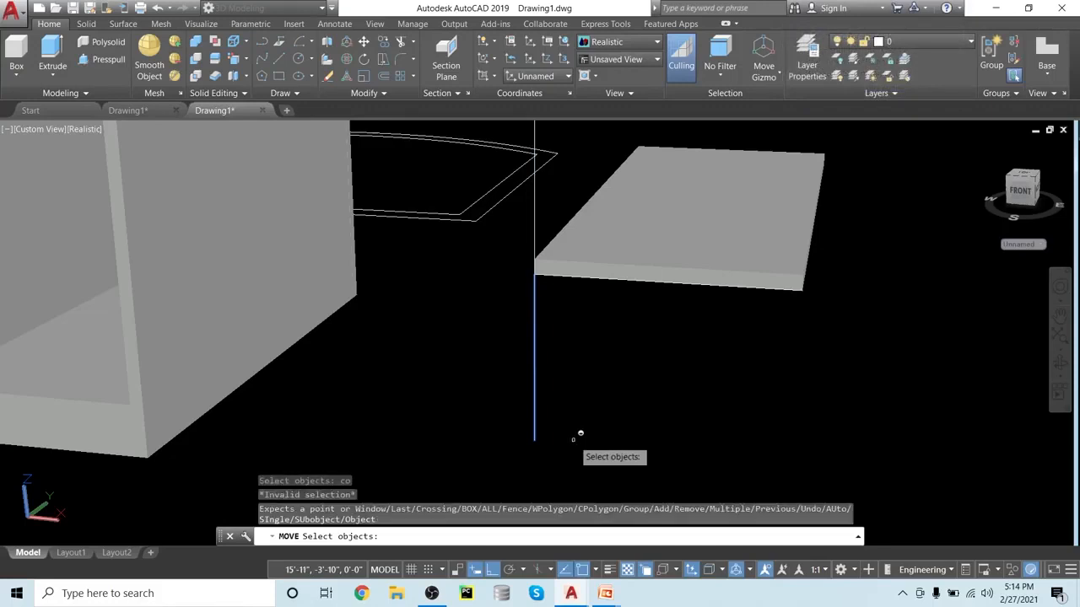
{"action": "key", "text": "Return"}
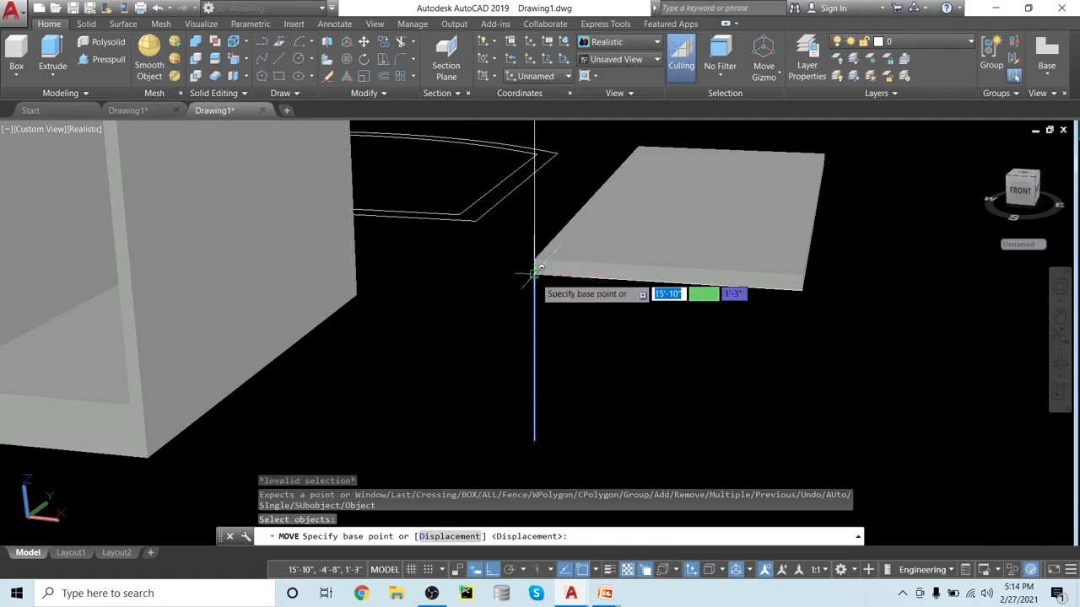
{"action": "left_click", "coordinate": [541, 267]}
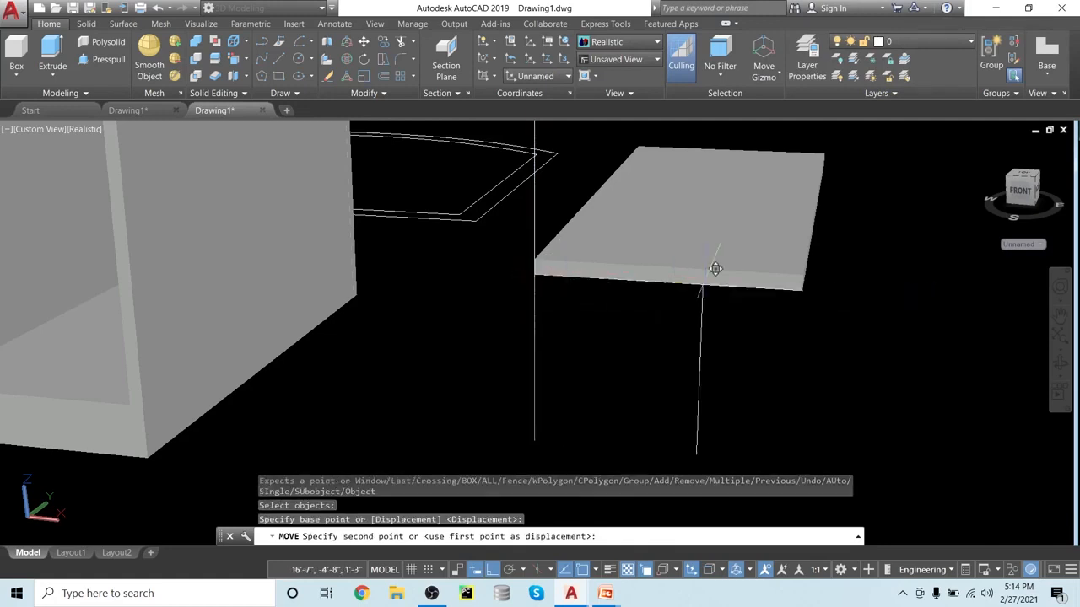
{"action": "left_click", "coordinate": [808, 288]}
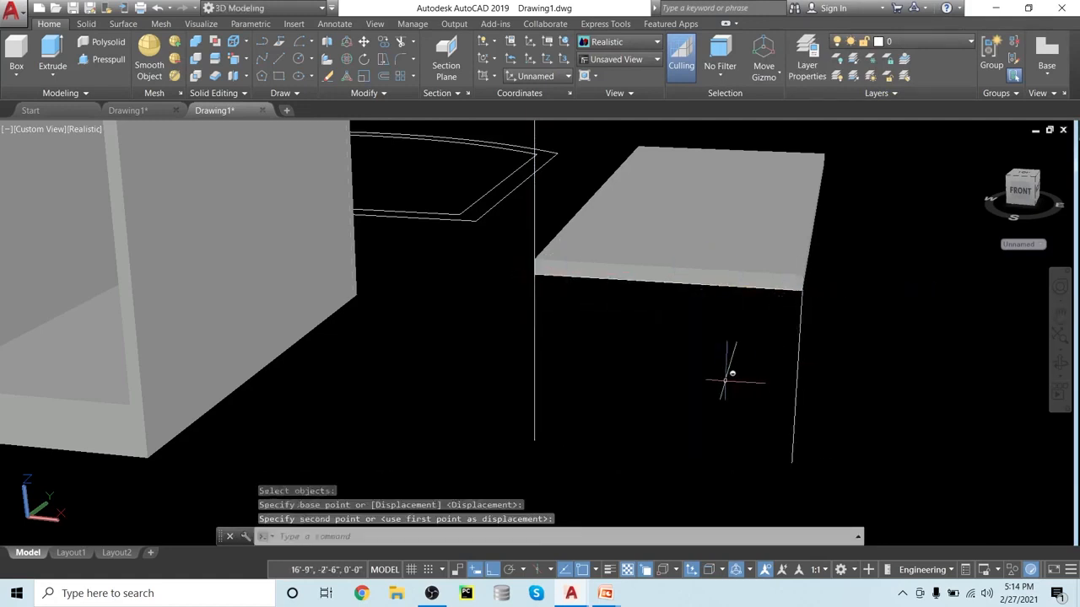
- Copy the polyline on the shelf's lower front edge down to the lower end of the front-right vertical polyline
{"action": "type", "text": "co"}
{"action": "key", "text": "Return"}
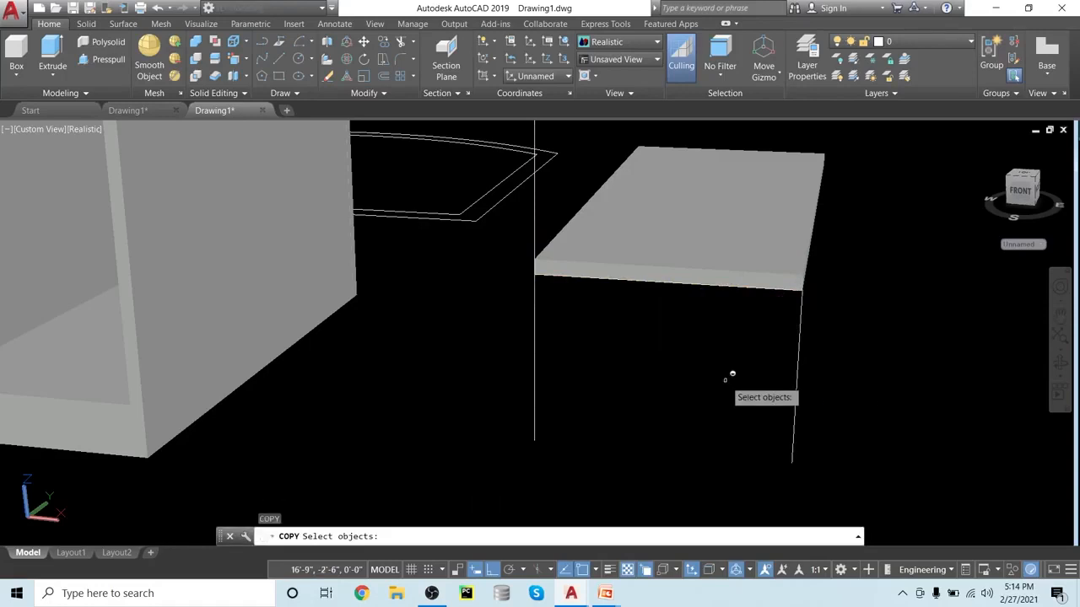
{"action": "left_click", "coordinate": [729, 280]}
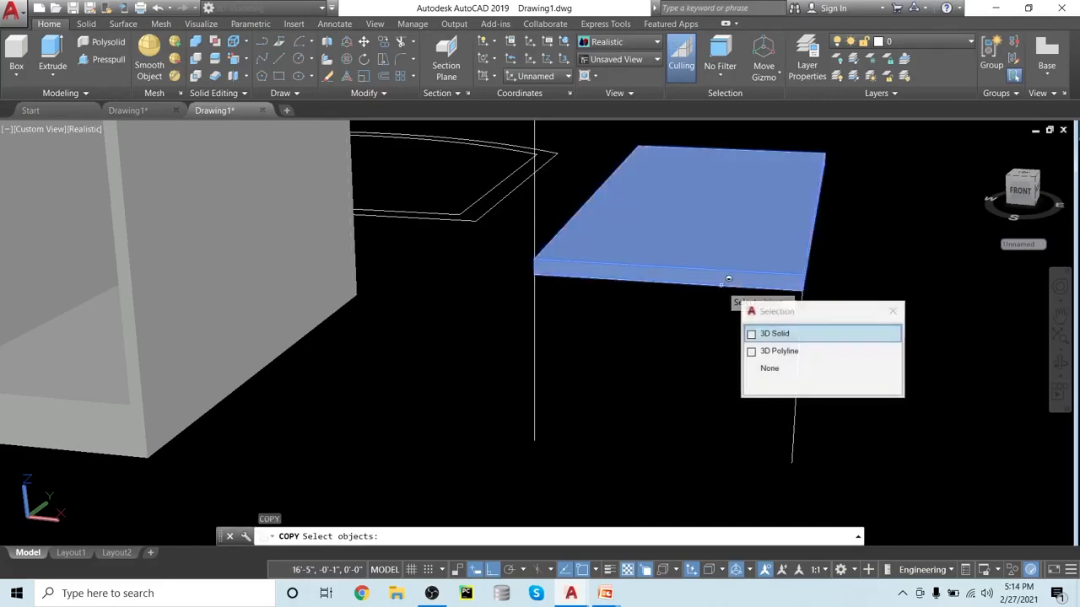
{"action": "left_click", "coordinate": [759, 351]}
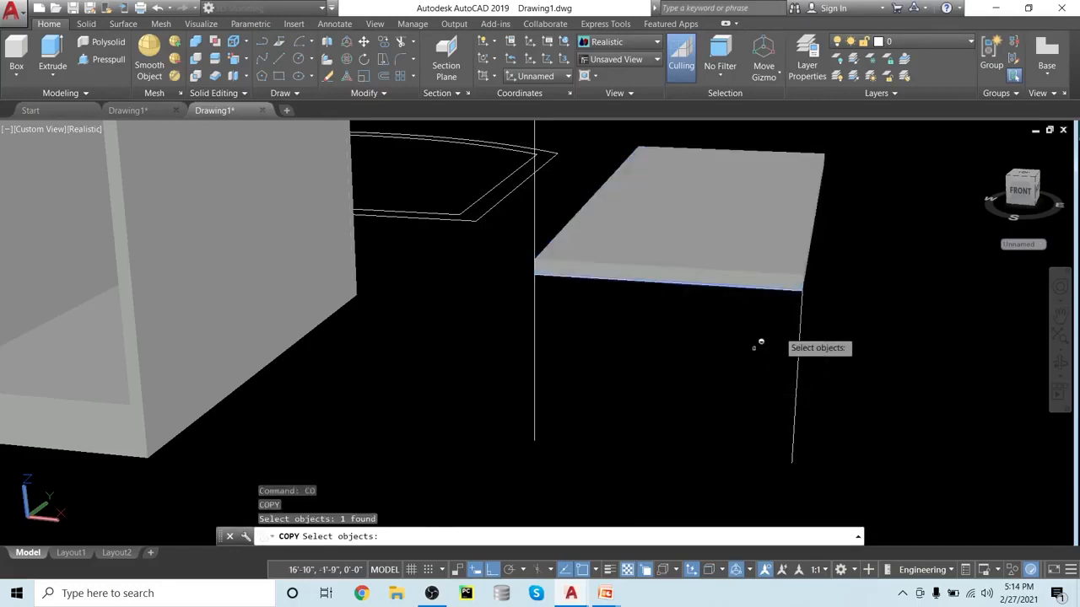
{"action": "key", "text": "Return"}
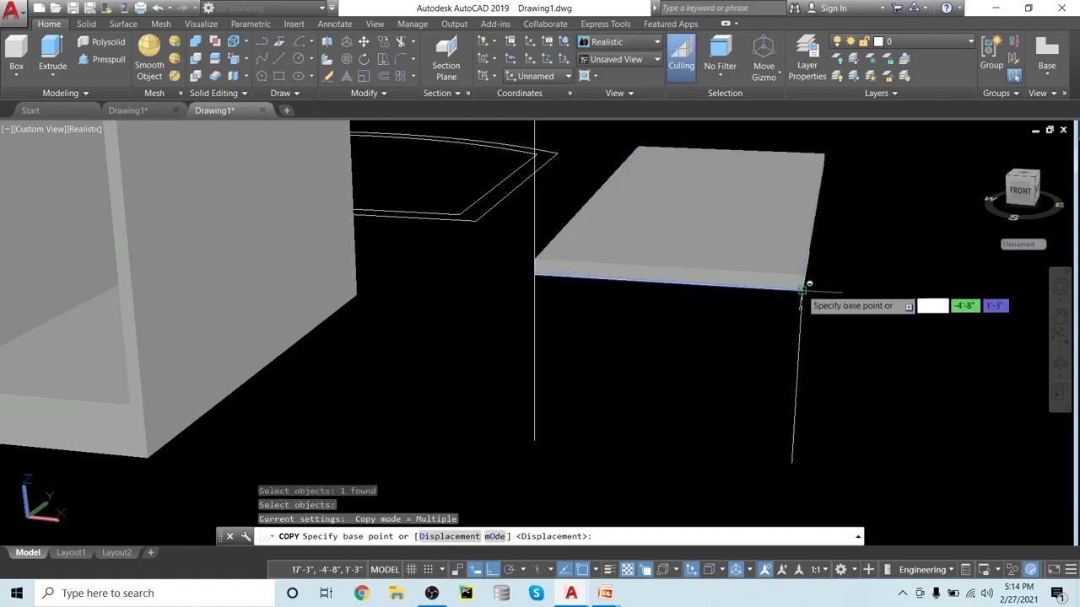
{"action": "left_click", "coordinate": [803, 291]}
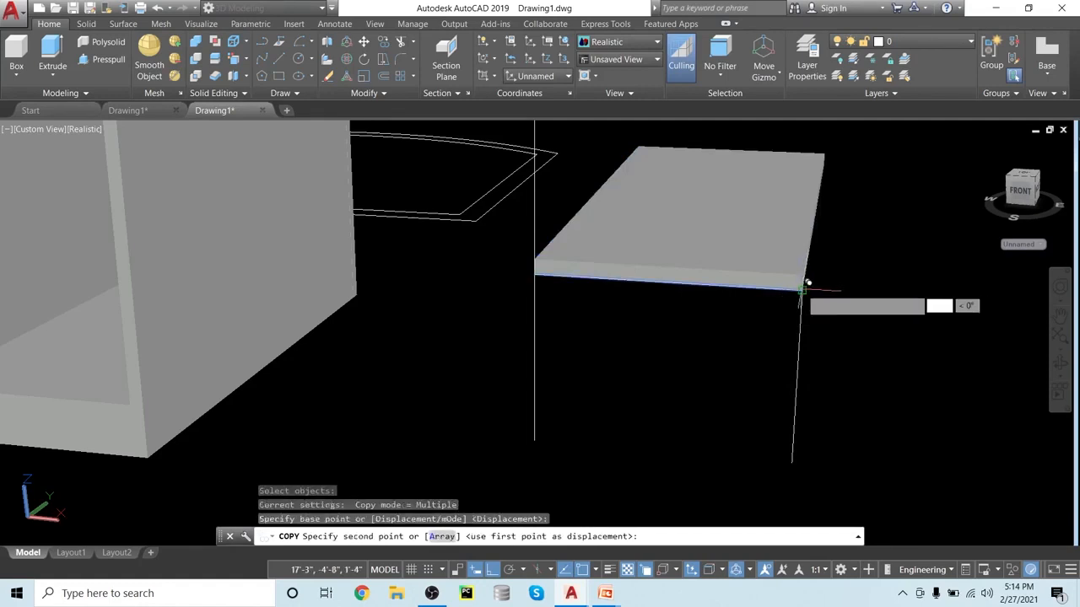
{"action": "left_click", "coordinate": [793, 461]}
{"action": "key", "text": "Return"}
{"action": "scroll", "coordinate": [728, 396], "scroll_direction": "down", "scroll_amount": 3}
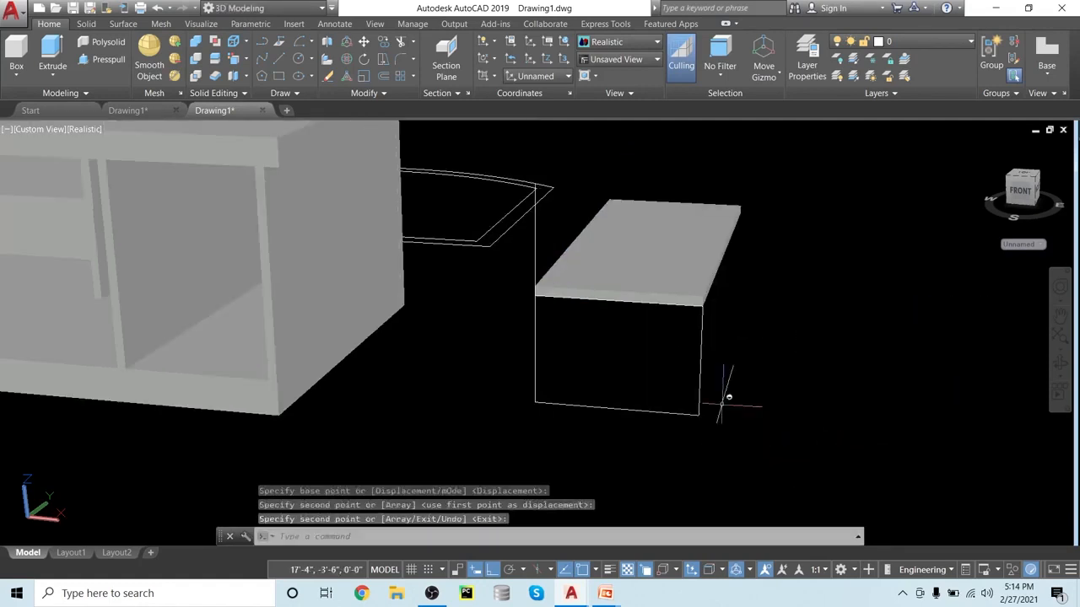
{"action": "scroll", "coordinate": [728, 396], "scroll_direction": "up", "scroll_amount": 2}
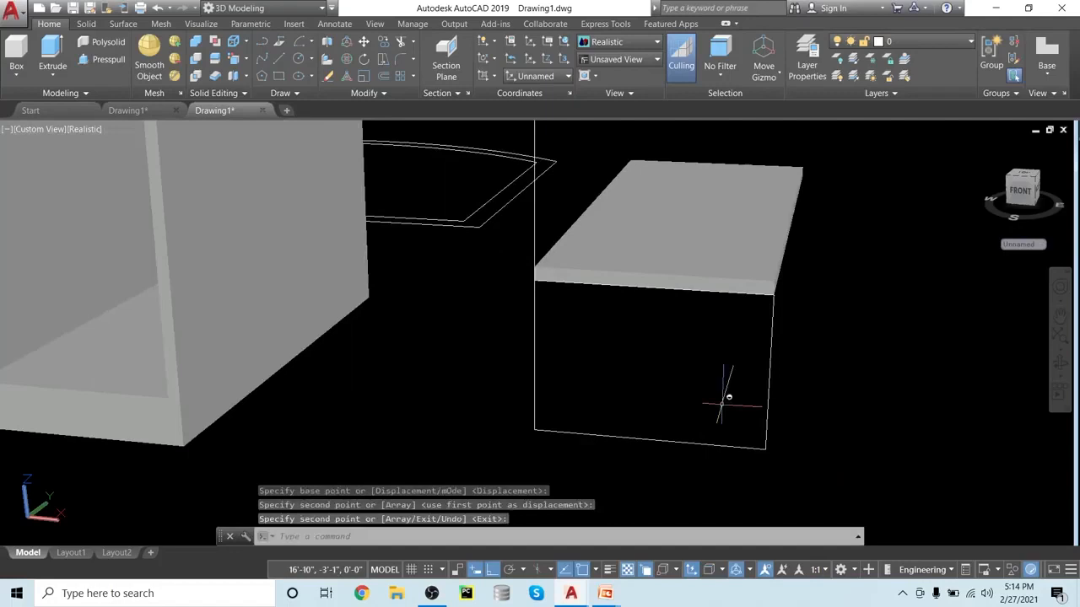
{"action": "left_click", "coordinate": [536, 181]}
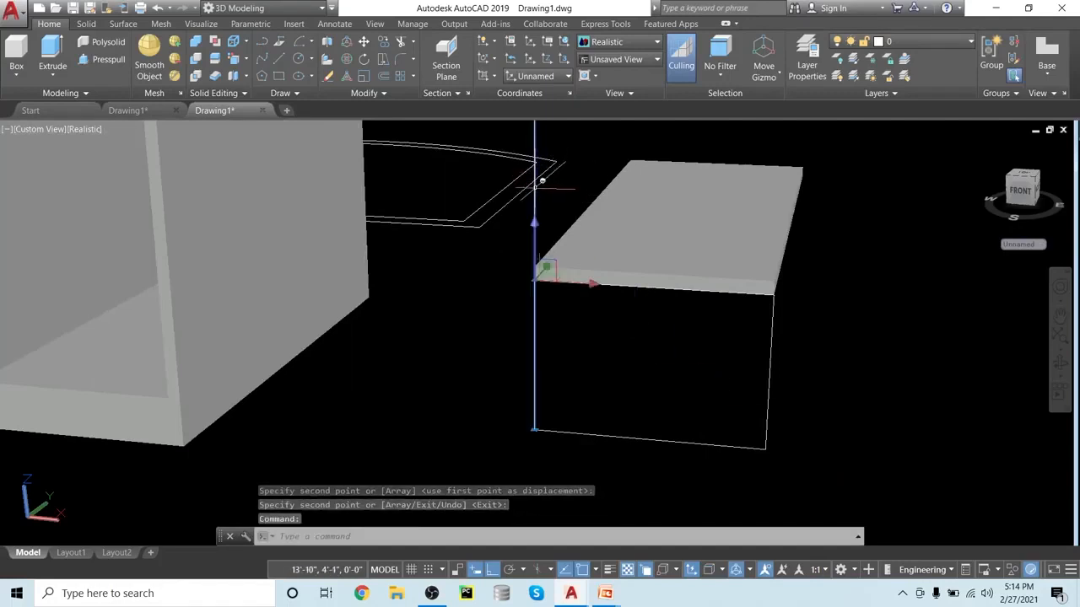
{"action": "key", "text": "Escape"}
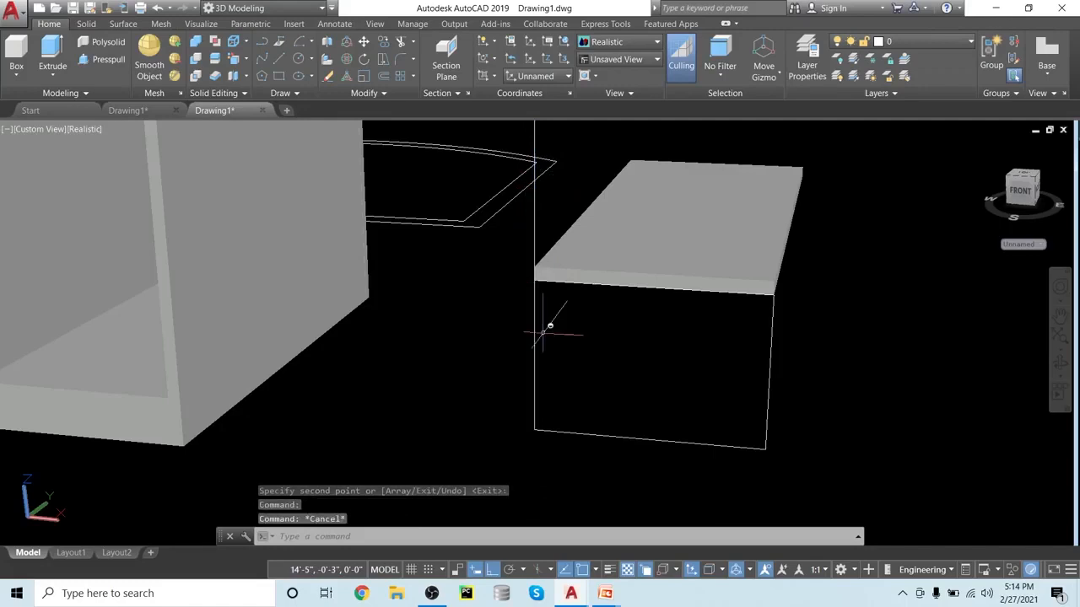
- Join the lower-left vertical, shelf-edge, right vertical and lower horizontal polylines into one rectangular outline below the shelf
{"action": "type", "text": "j"}
{"action": "key", "text": "Return"}
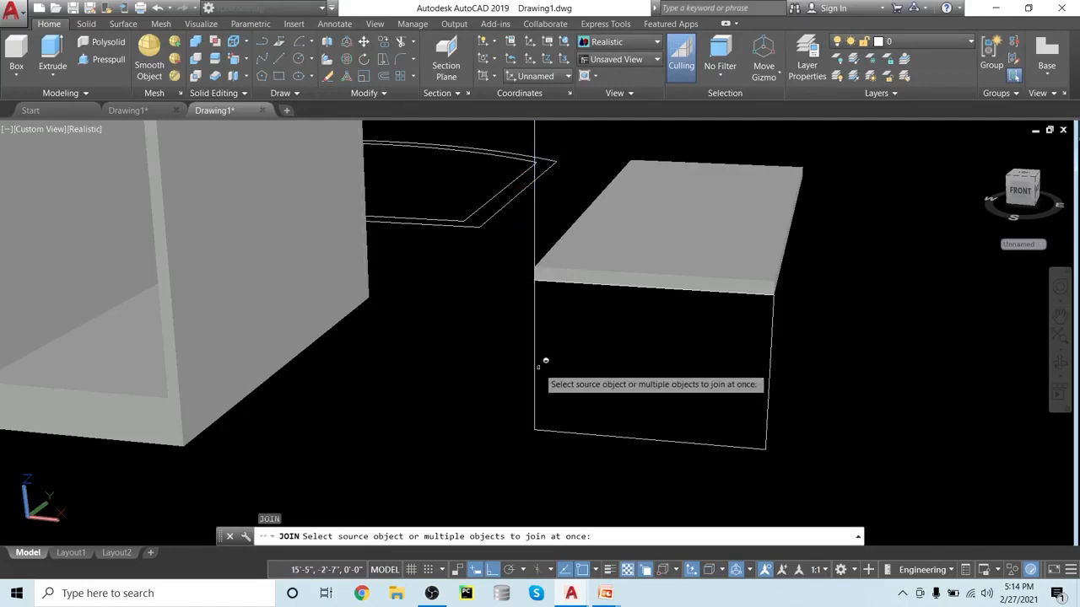
{"action": "left_click", "coordinate": [534, 371]}
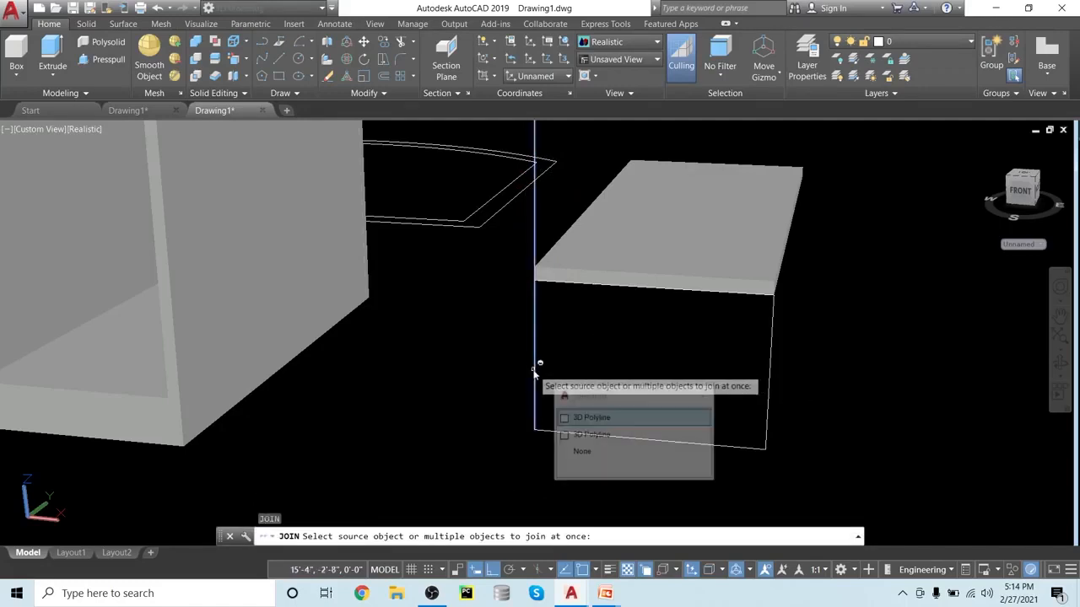
{"action": "left_click", "coordinate": [562, 434]}
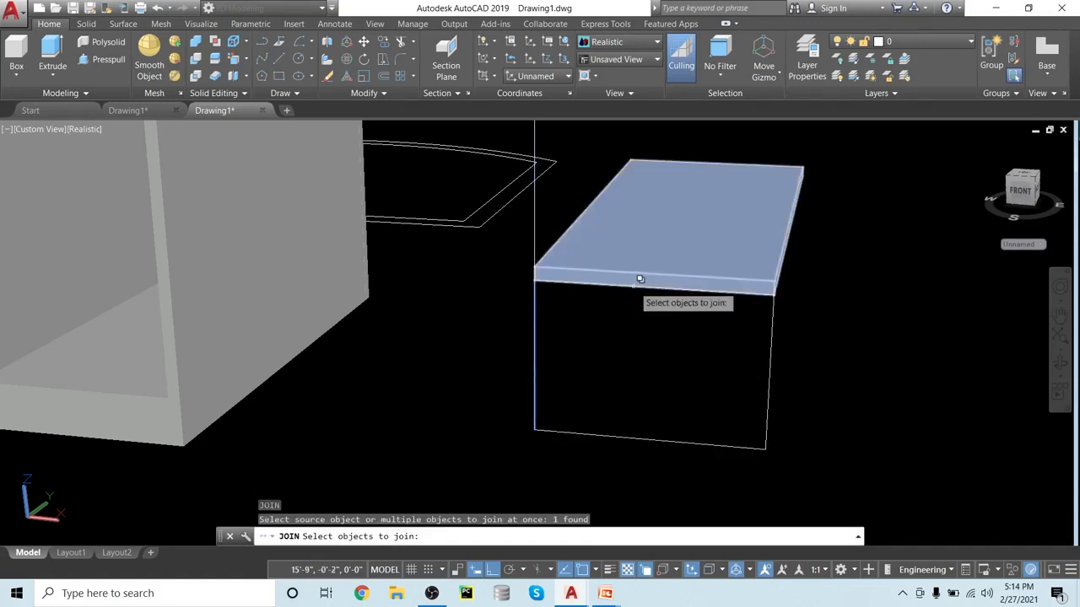
{"action": "left_click", "coordinate": [636, 284]}
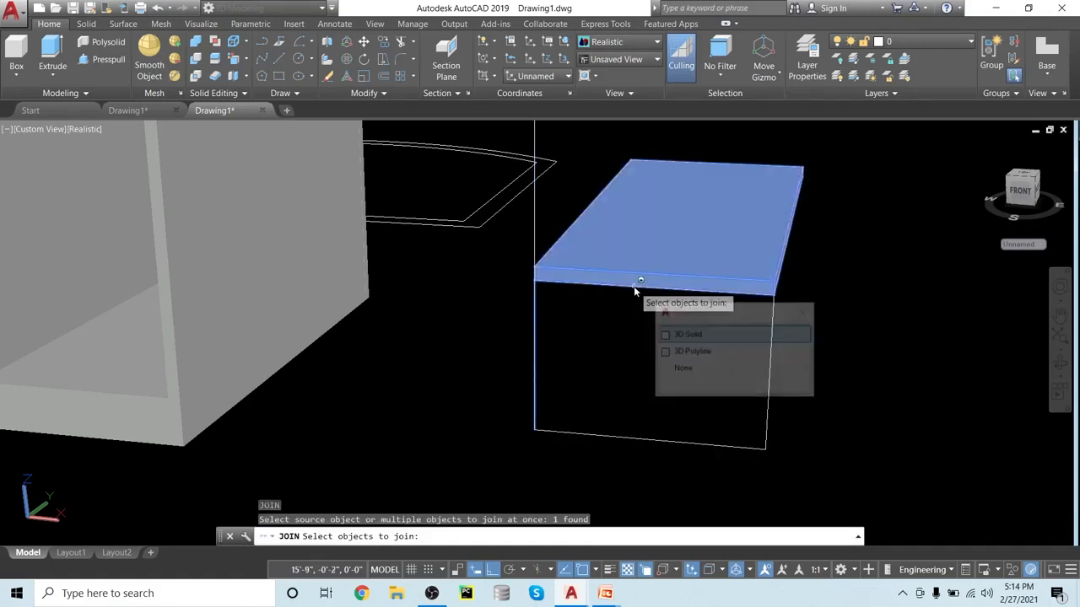
{"action": "left_click", "coordinate": [665, 352]}
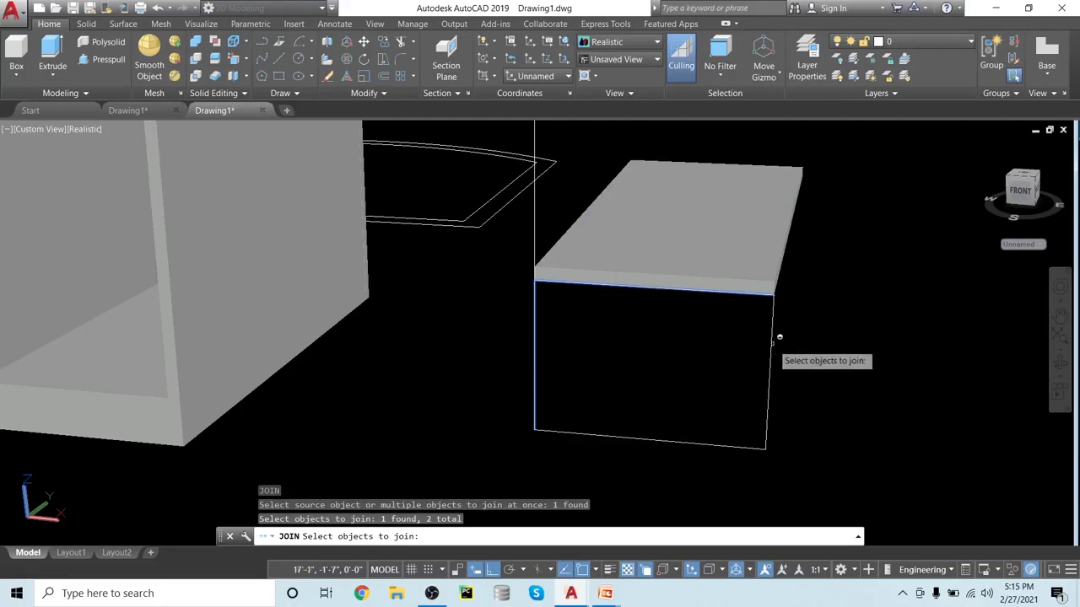
{"action": "left_click", "coordinate": [772, 340]}
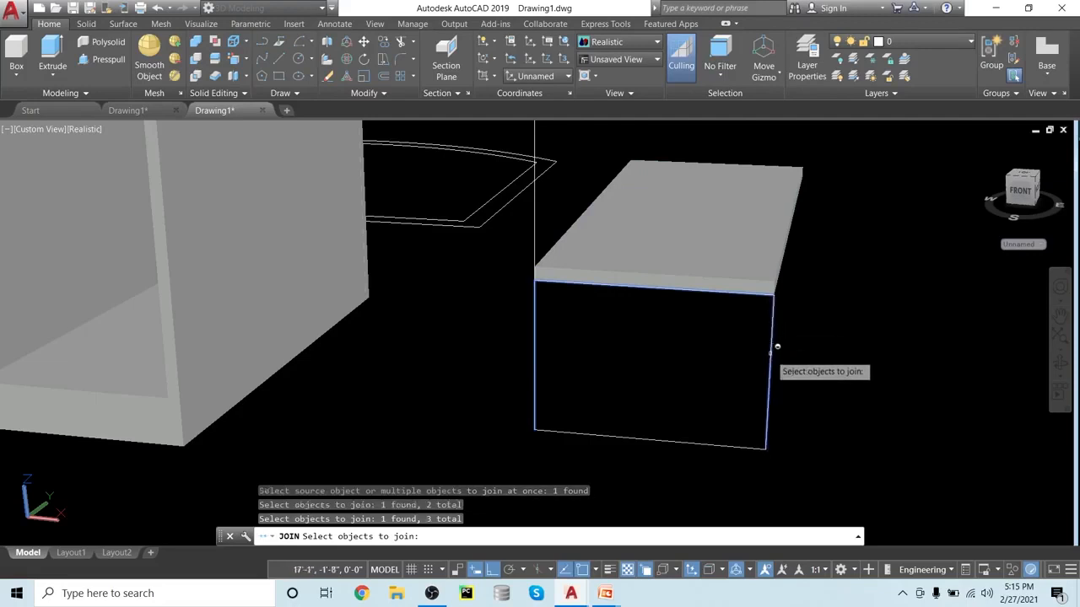
{"action": "left_click", "coordinate": [707, 441]}
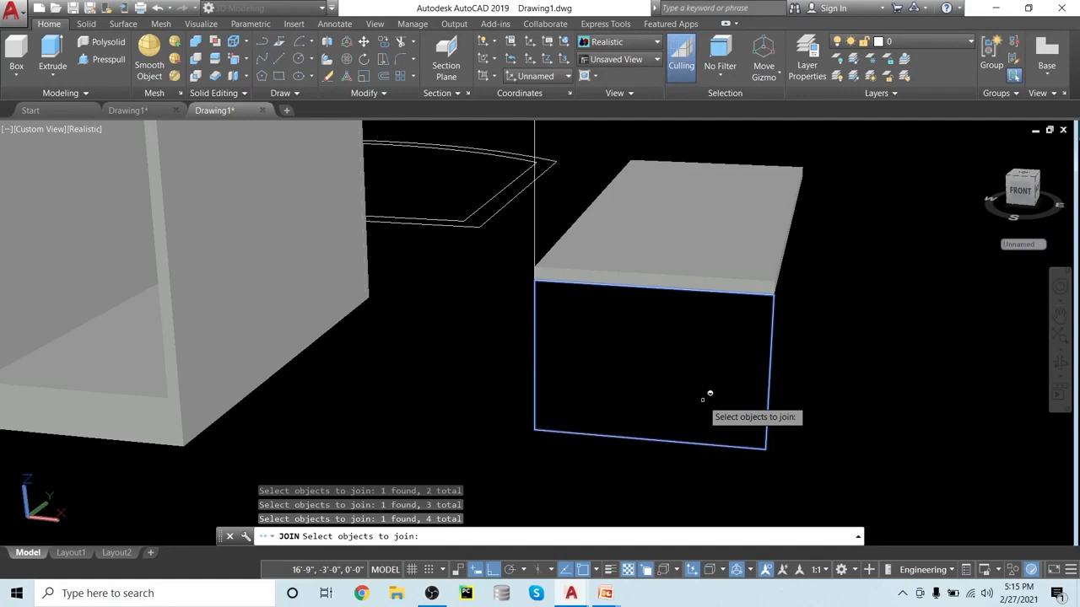
{"action": "key", "text": "Return"}
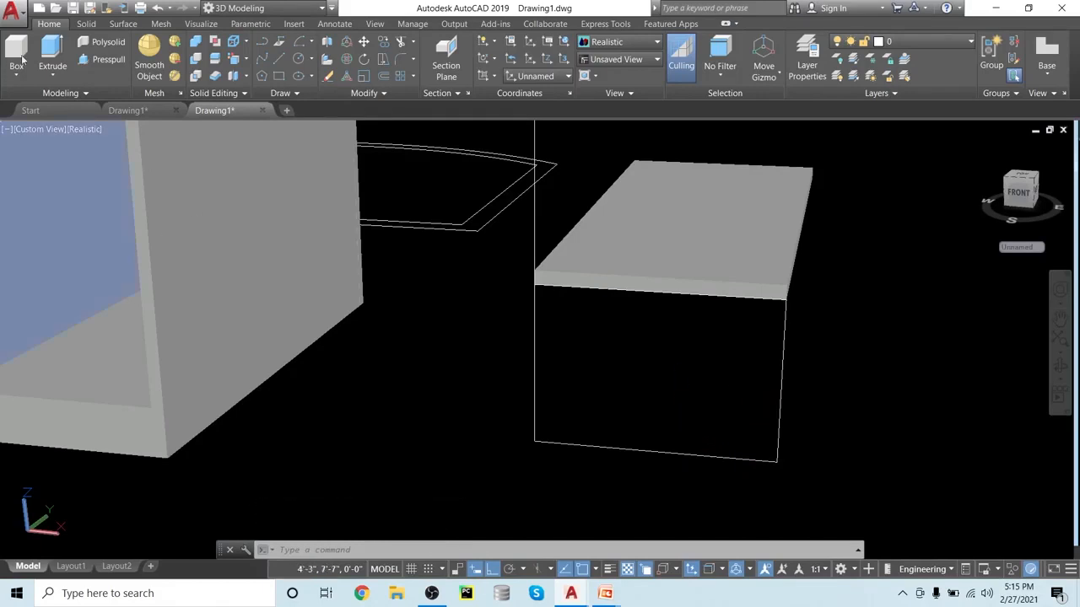
- Extrude the joined rectangular outline below the shelf by 1" into a solid front panel
{"action": "left_click", "coordinate": [49, 55]}
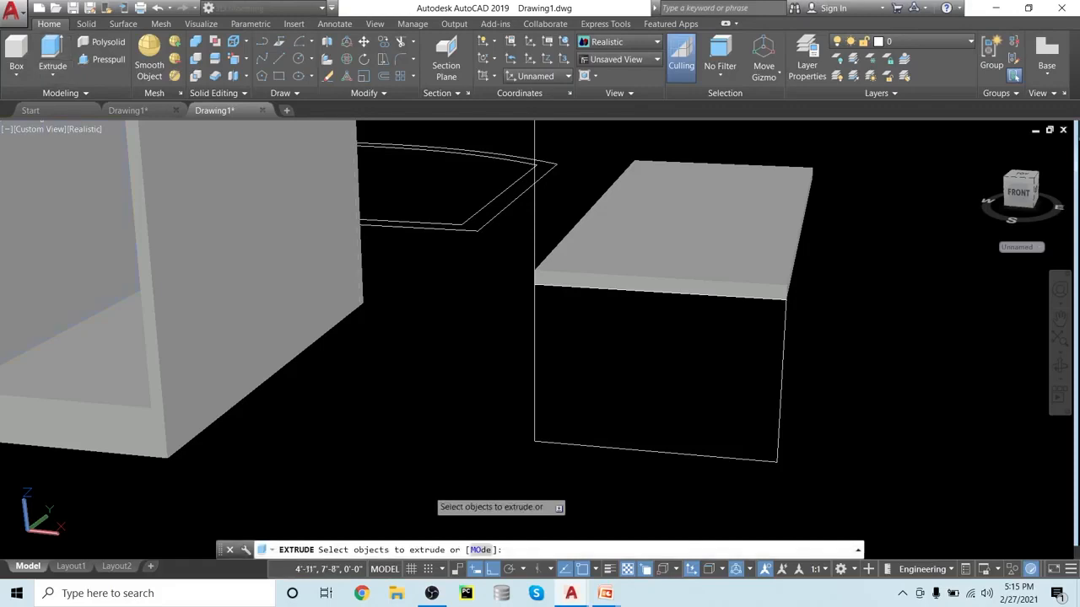
{"action": "left_click", "coordinate": [634, 444]}
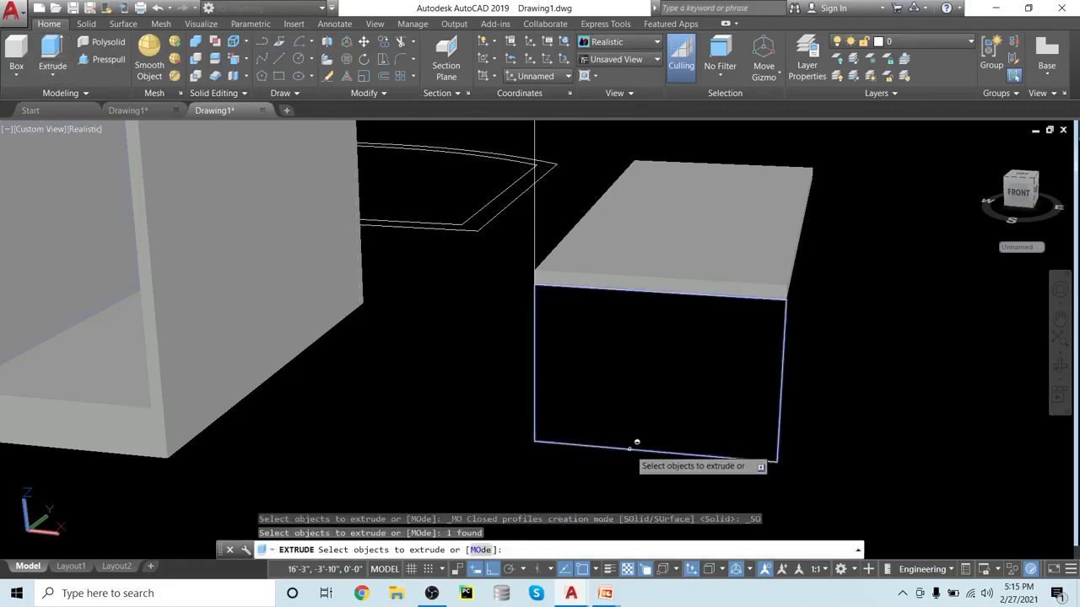
{"action": "key", "text": "Return"}
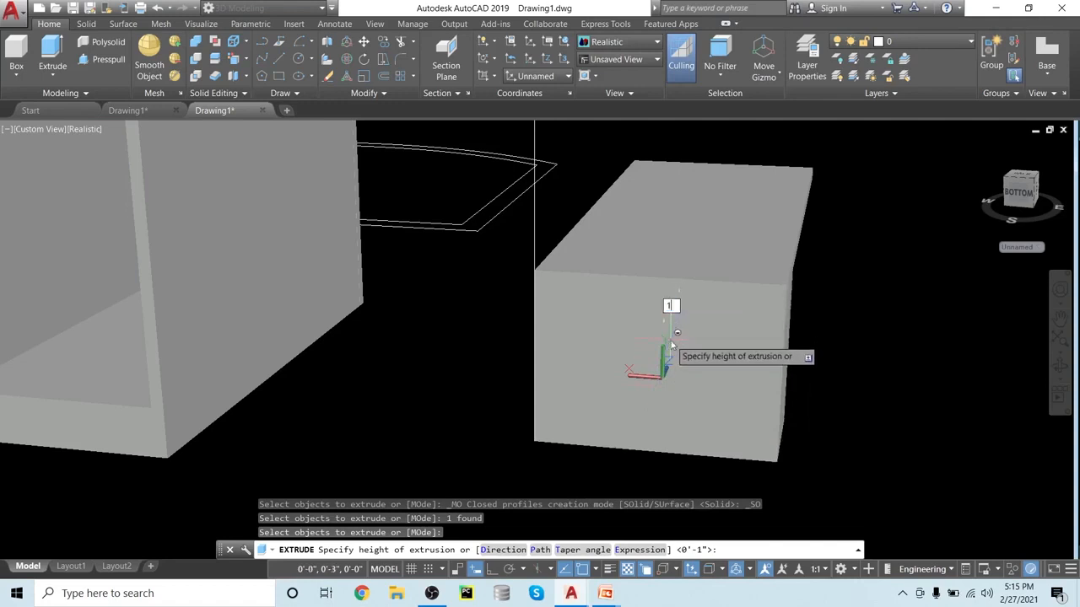
{"action": "key", "text": "Return"}
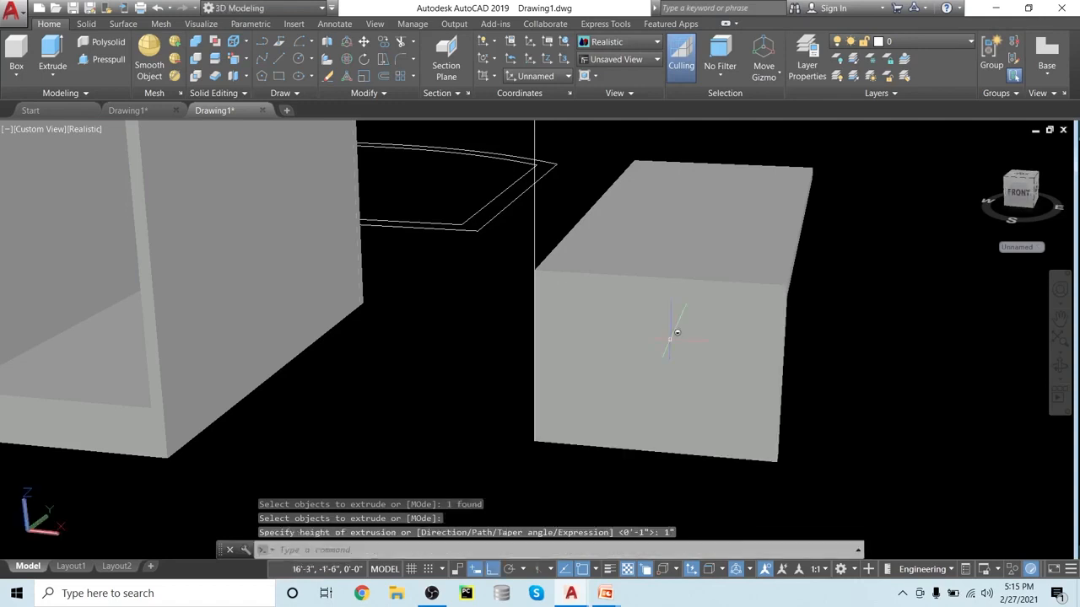
{"action": "middle_click_drag", "start_coordinate": [743, 354], "coordinate": [847, 371], "text": "shift"}
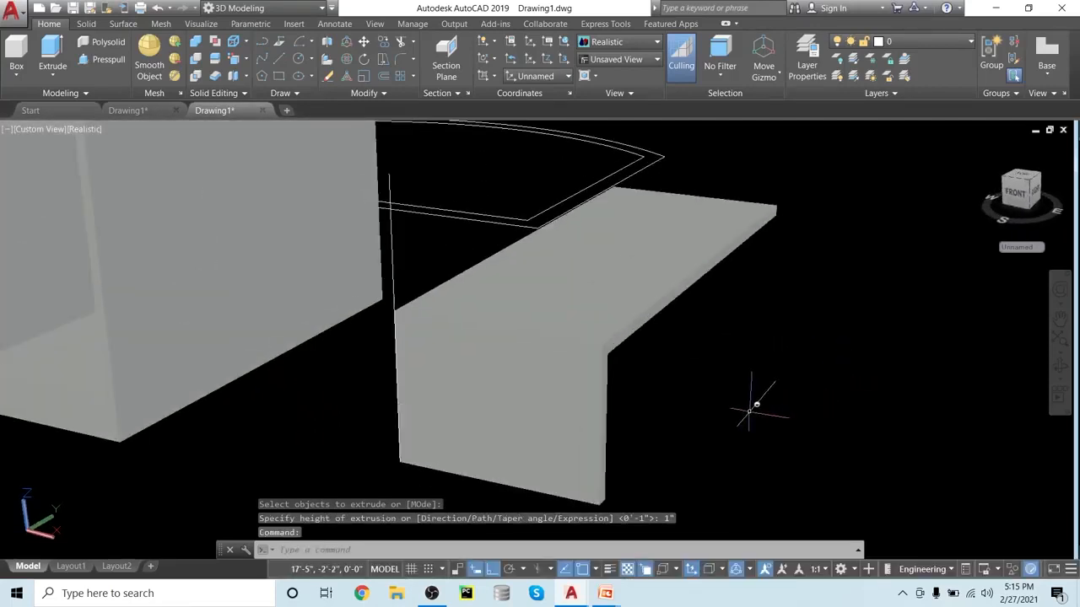
{"action": "scroll", "coordinate": [744, 412], "scroll_direction": "down", "scroll_amount": 2}
{"action": "scroll", "coordinate": [742, 393], "scroll_direction": "up", "scroll_amount": 2}
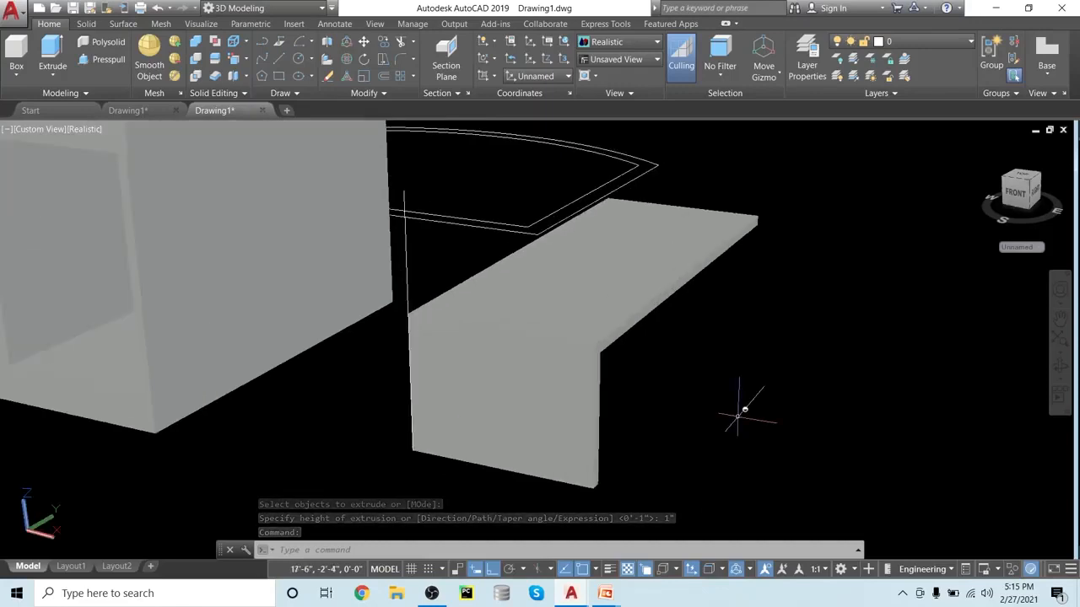
- Draw a closed 3D polyline around the four upper corners of the shelf, starting and ending at its front-left corner
{"action": "mouse_move", "coordinate": [618, 309]}
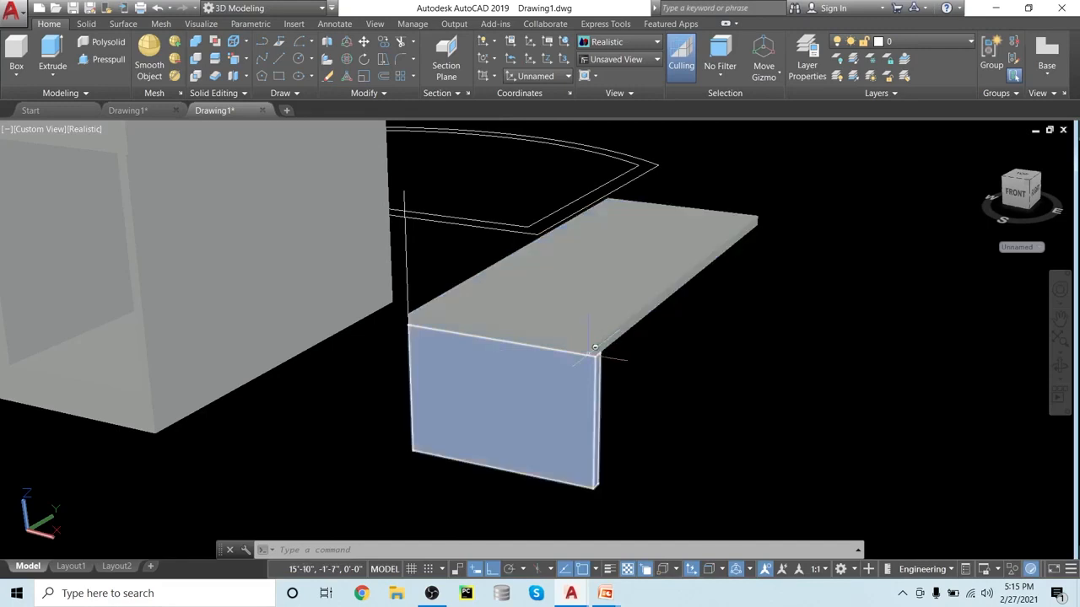
{"action": "scroll", "coordinate": [700, 326], "scroll_direction": "down", "scroll_amount": 2}
{"action": "middle_click_drag", "start_coordinate": [701, 326], "coordinate": [723, 390], "text": "shift"}
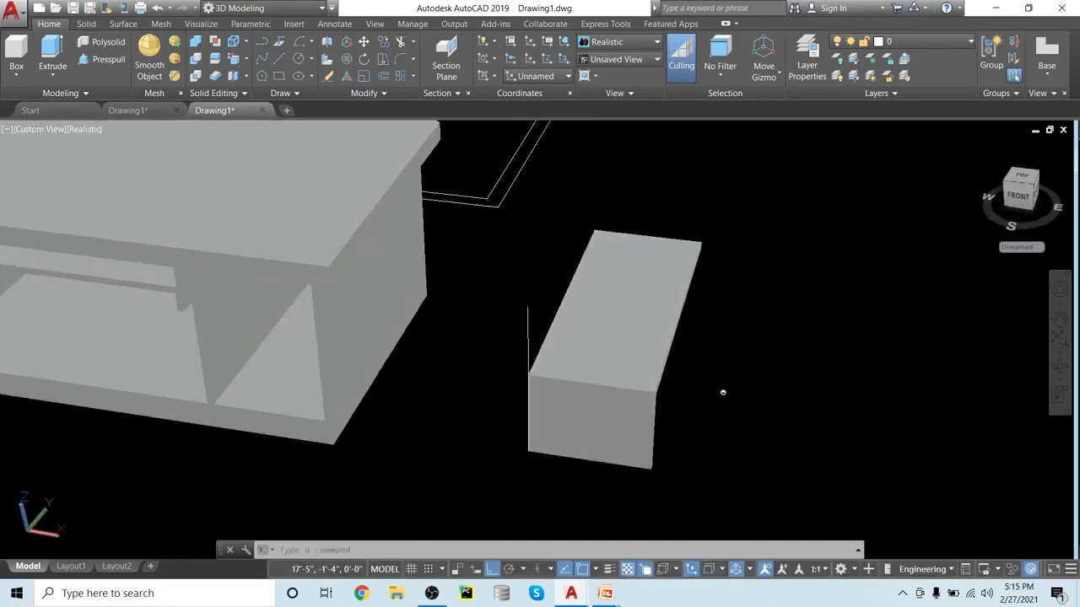
{"action": "left_click", "coordinate": [51, 48]}
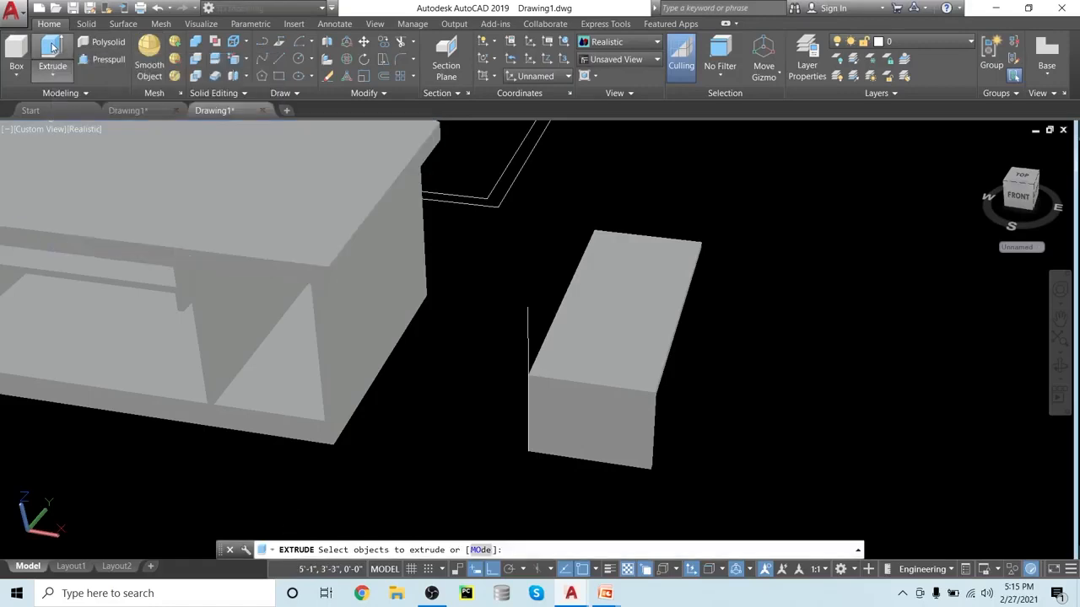
{"action": "left_click", "coordinate": [279, 42]}
{"action": "left_click", "coordinate": [528, 374]}
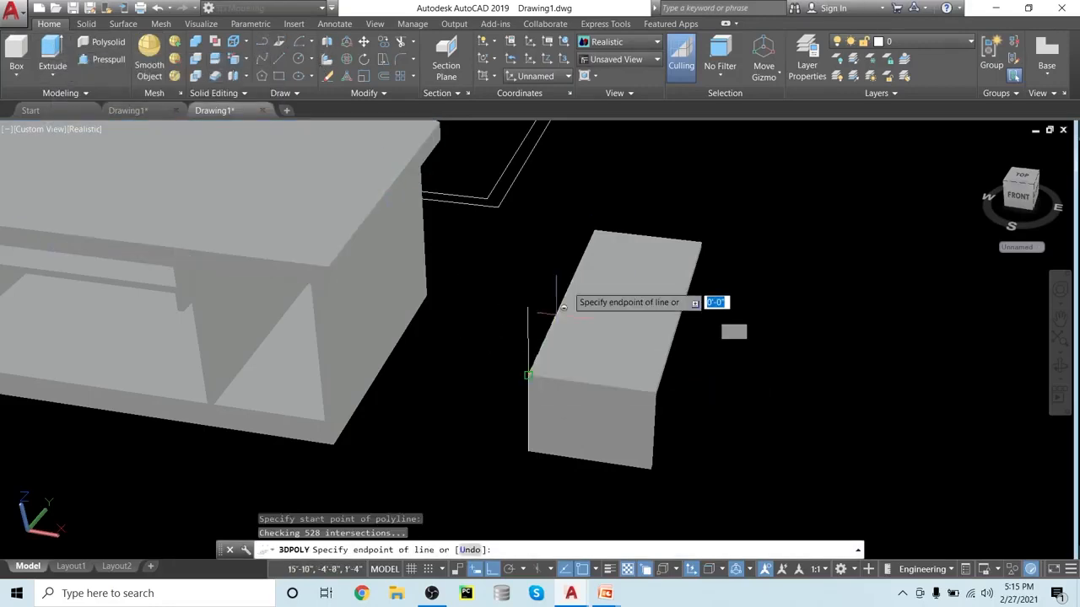
{"action": "left_click", "coordinate": [599, 222]}
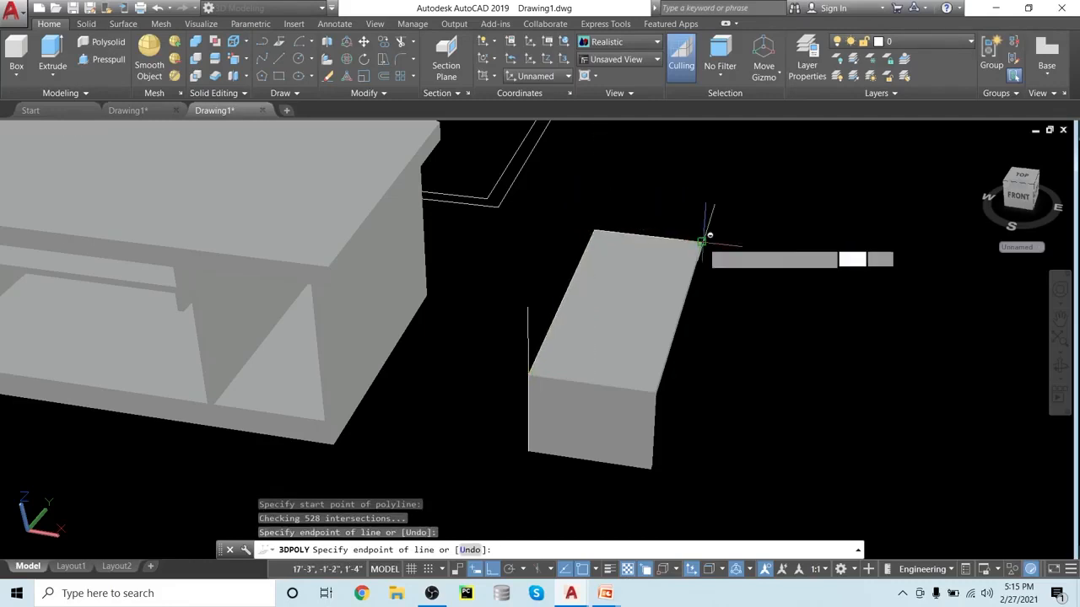
{"action": "left_click", "coordinate": [702, 242]}
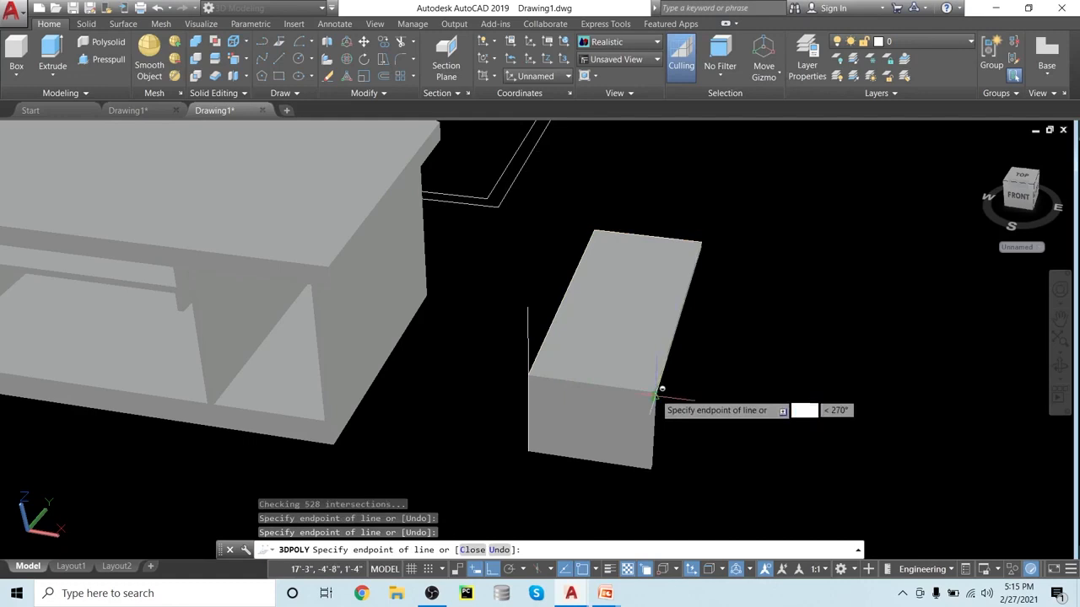
{"action": "left_click", "coordinate": [661, 385]}
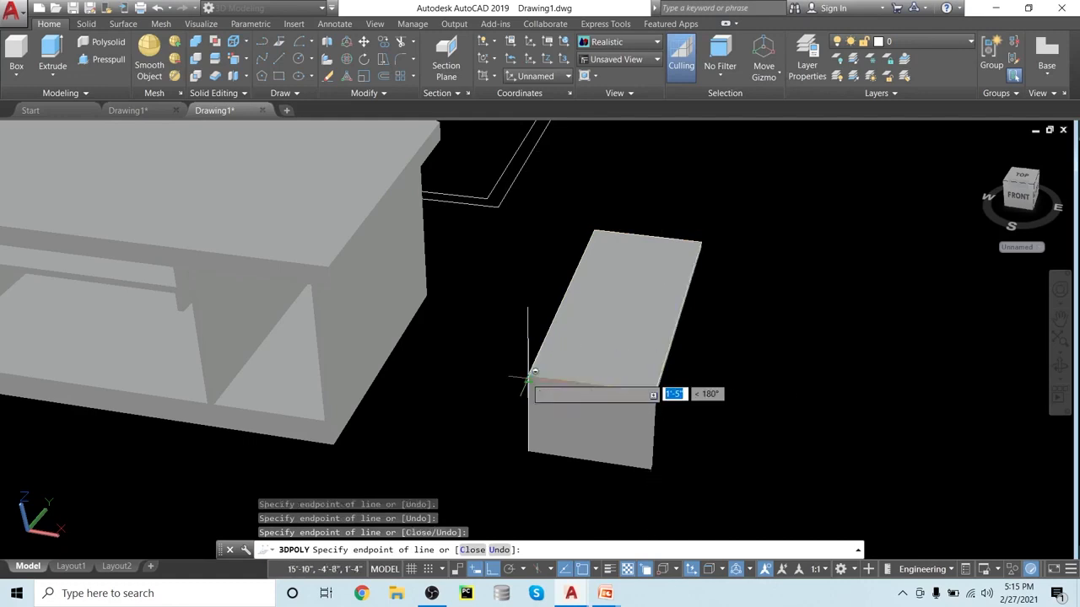
{"action": "left_click", "coordinate": [530, 373]}
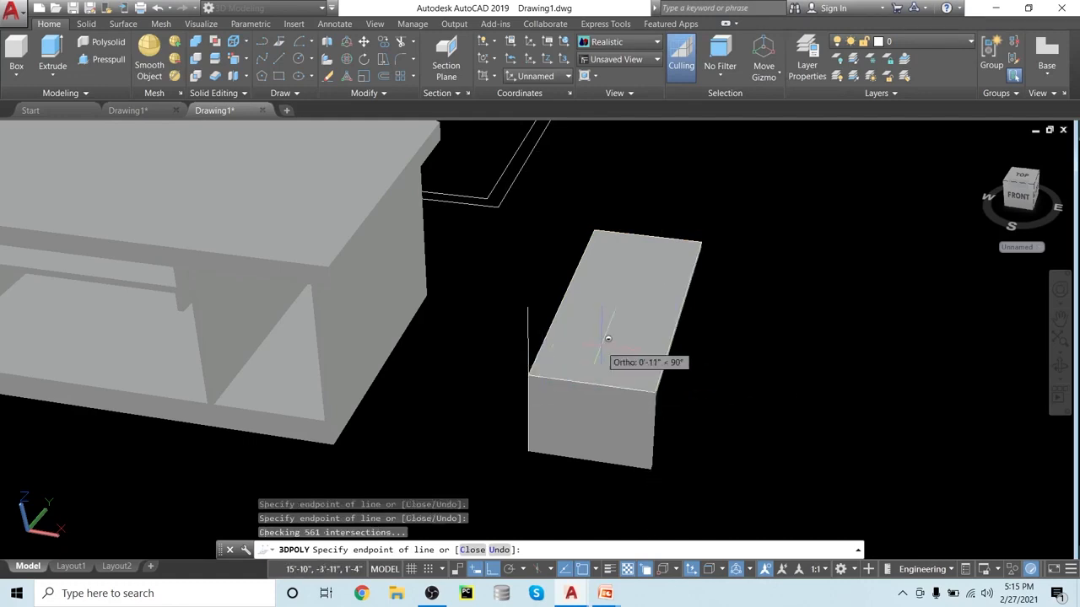
{"action": "key", "text": "Return"}
{"action": "scroll", "coordinate": [692, 345], "scroll_direction": "up", "scroll_amount": 1}
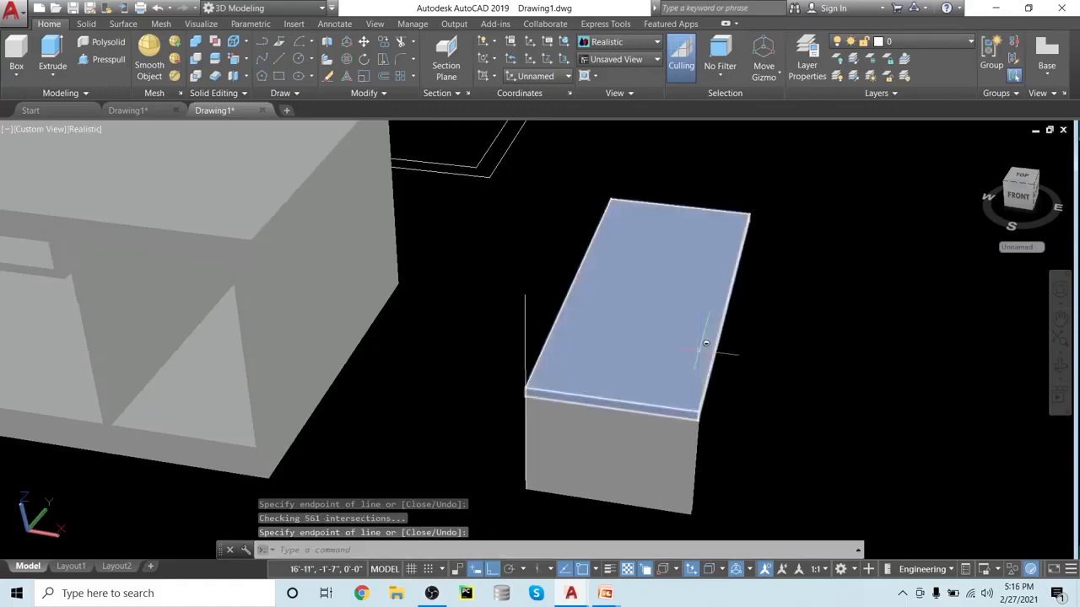
- Extrude the 3D polyline around the shelf's top upward to the upper end of the vertical line, forming a solid box
{"action": "left_click", "coordinate": [54, 52]}
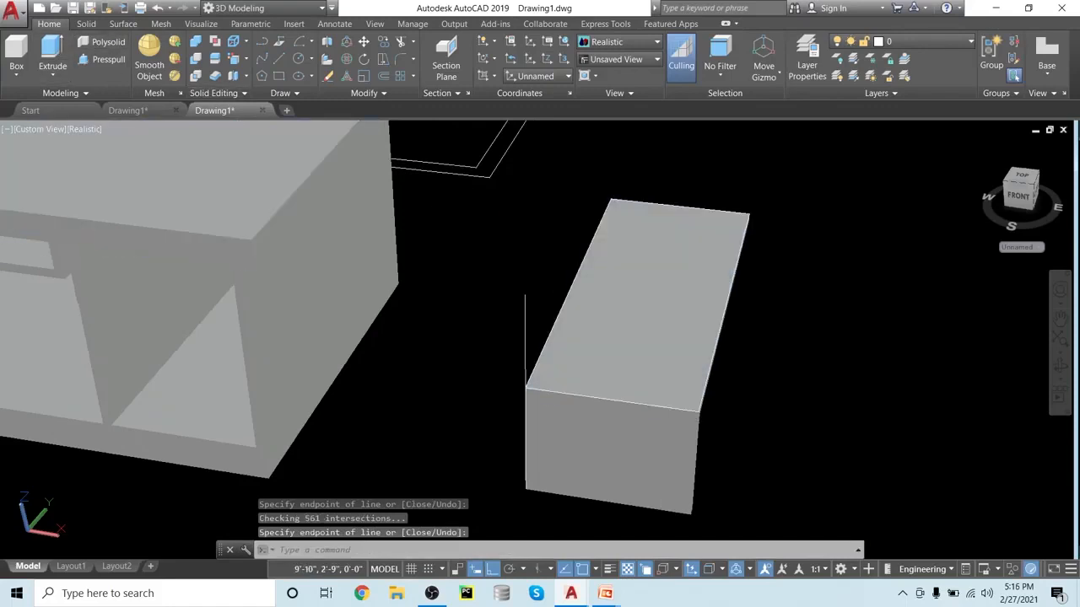
{"action": "left_click", "coordinate": [619, 394]}
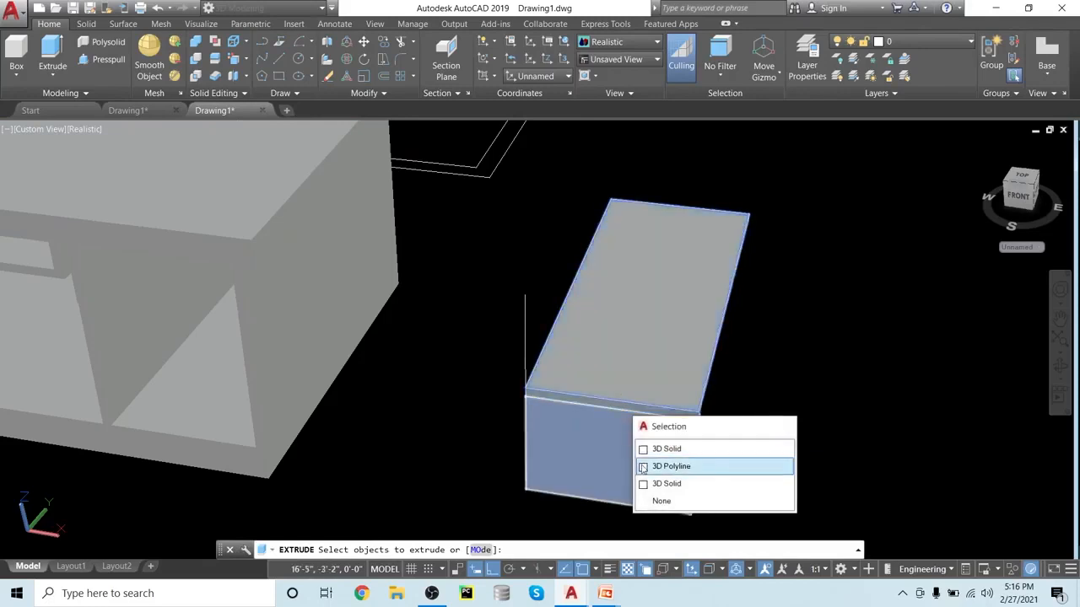
{"action": "left_click", "coordinate": [666, 466]}
{"action": "key", "text": "Return"}
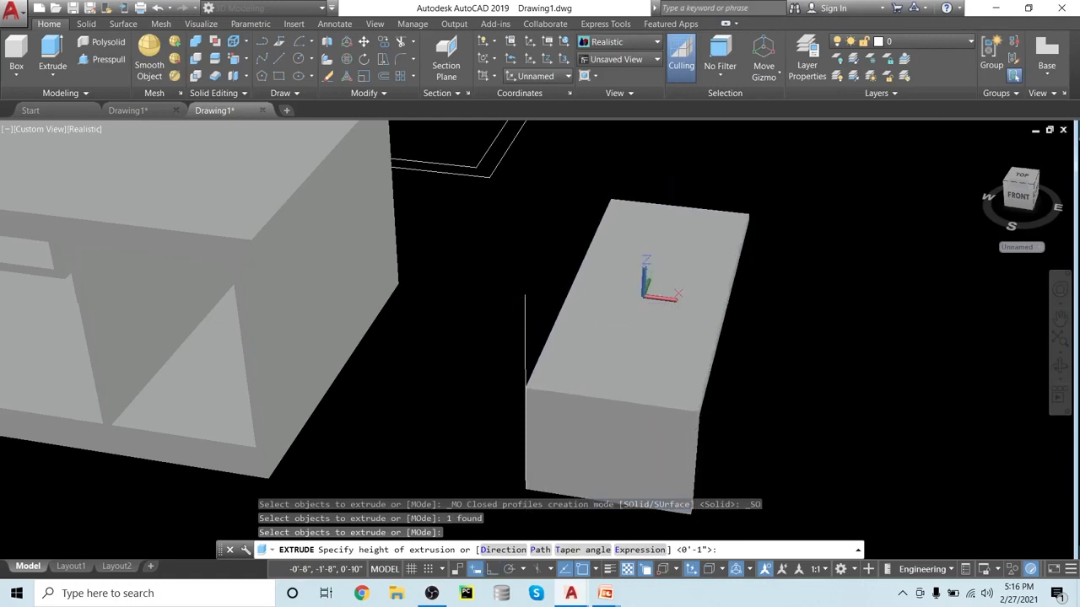
{"action": "left_click", "coordinate": [524, 291]}
{"action": "scroll", "coordinate": [834, 395], "scroll_direction": "down", "scroll_amount": 2}
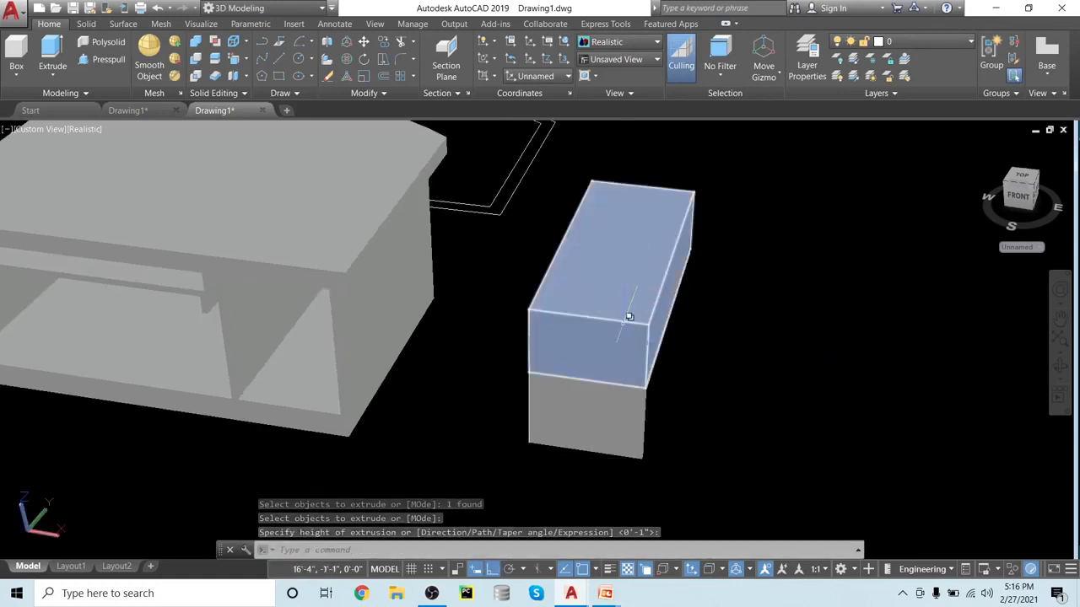
- Move the extruded box off the shelf into the empty space to the right of it
{"action": "left_click", "coordinate": [609, 374]}
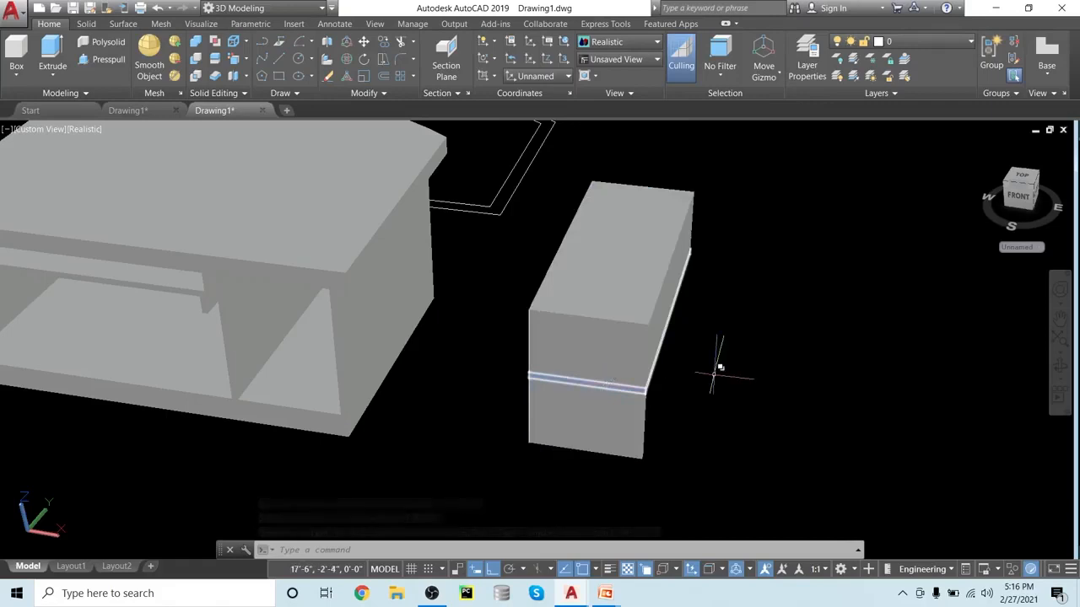
{"action": "type", "text": "m"}
{"action": "key", "text": "Return"}
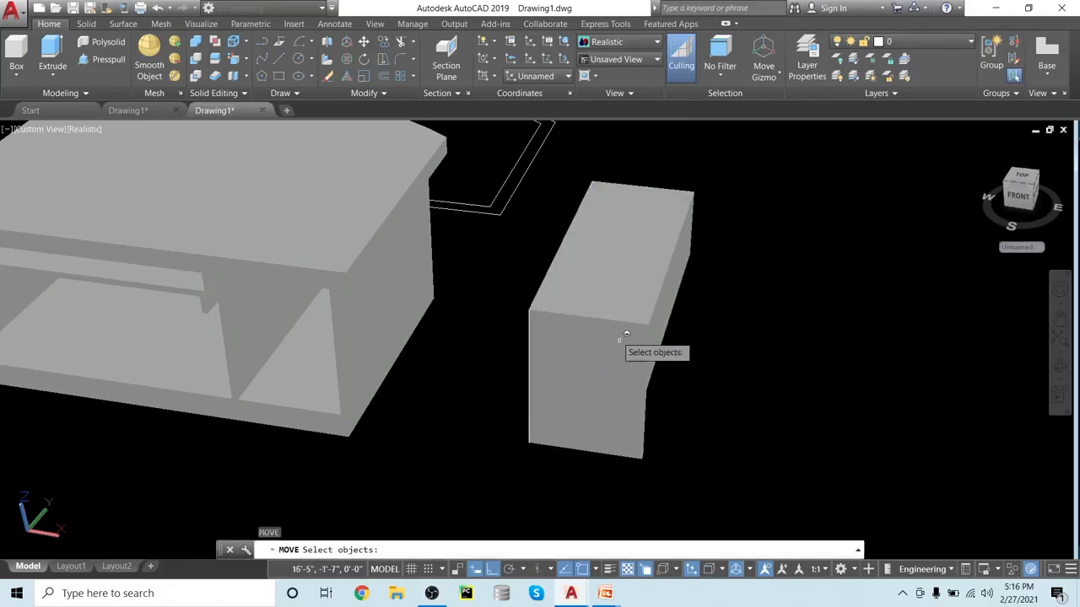
{"action": "left_click", "coordinate": [622, 306]}
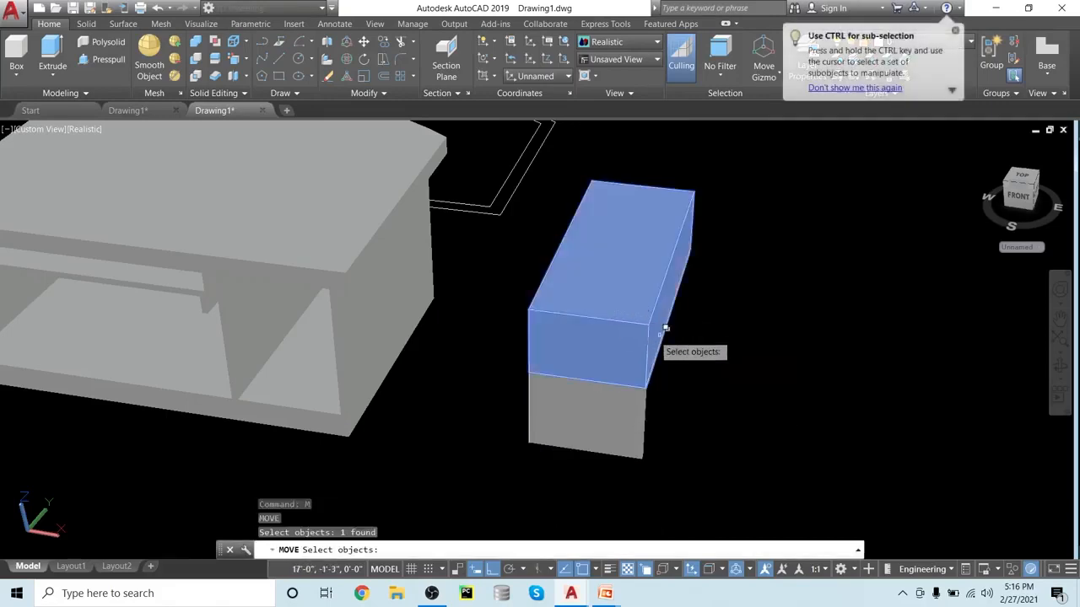
{"action": "key", "text": "Return"}
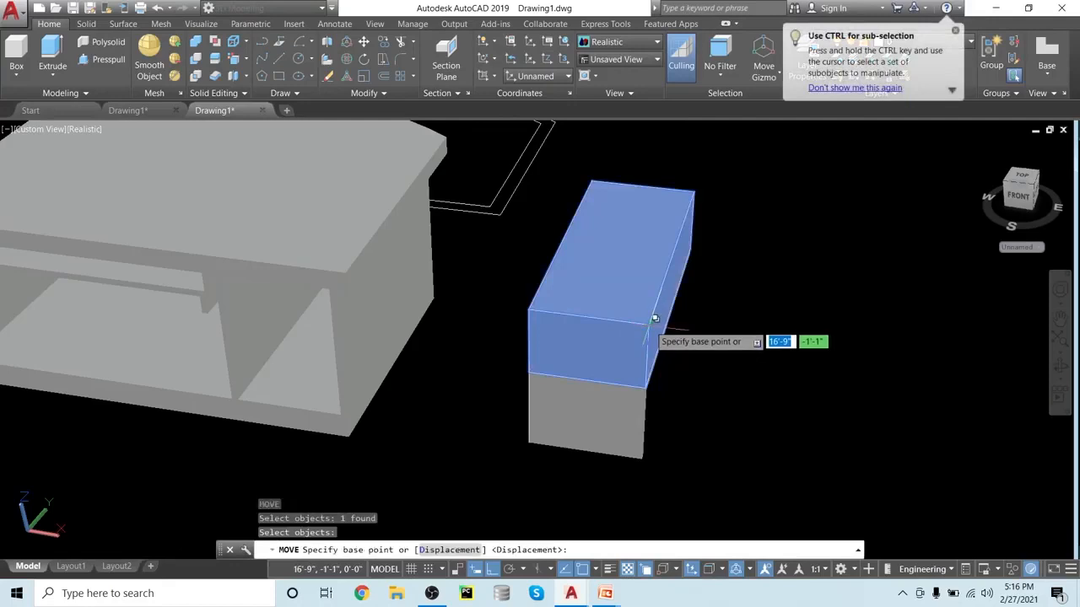
{"action": "left_click", "coordinate": [654, 318]}
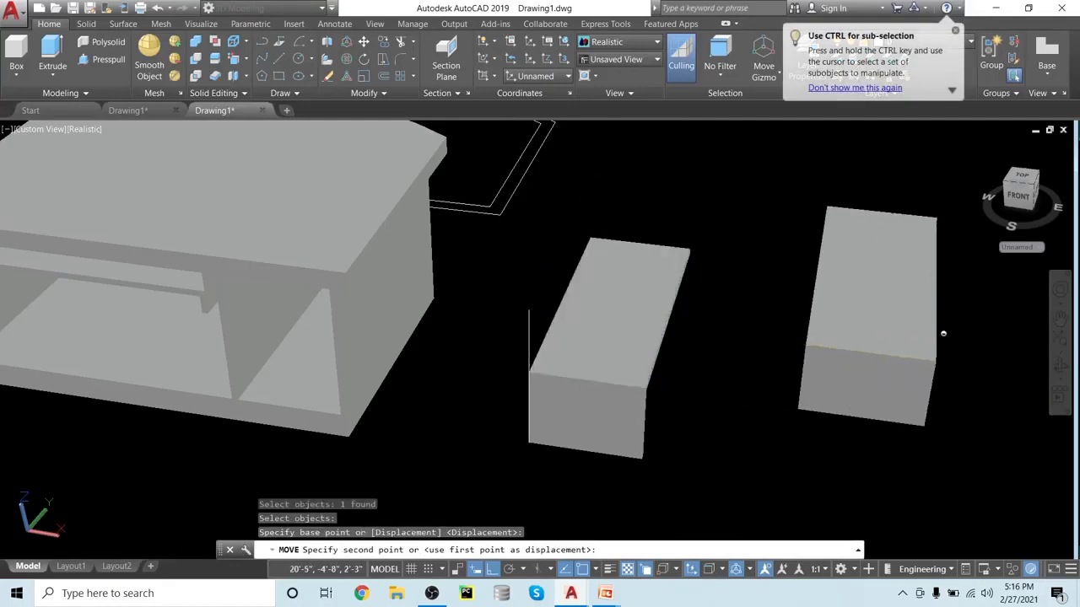
{"action": "left_click", "coordinate": [943, 334]}
{"action": "middle_click_drag", "start_coordinate": [911, 428], "coordinate": [728, 405]}
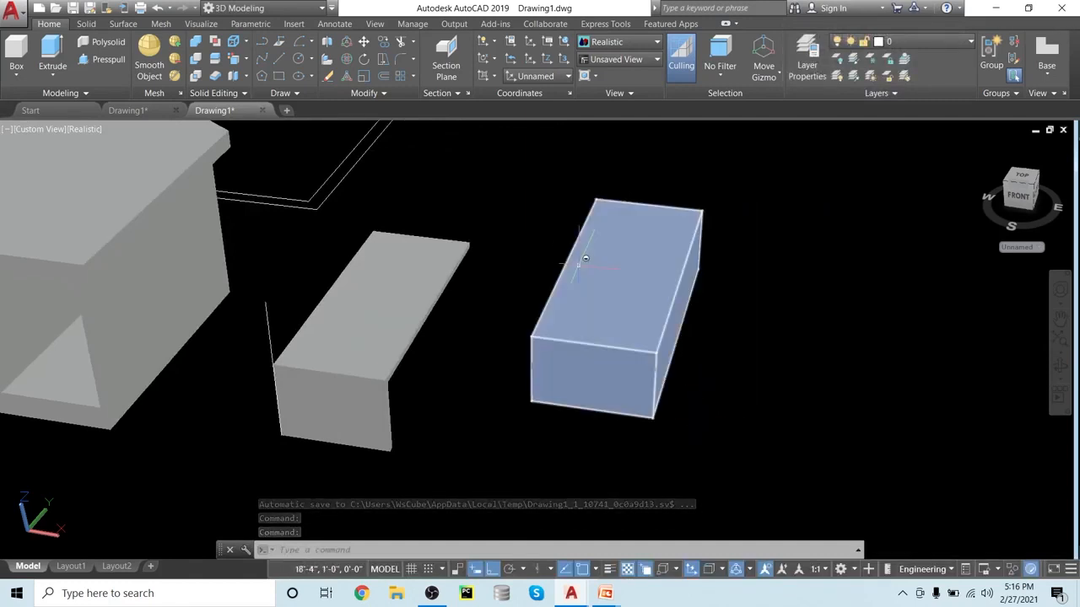
- Shell the separate box with its top face removed and a 1" offset to make an open drawer
{"action": "mouse_move", "coordinate": [586, 258]}
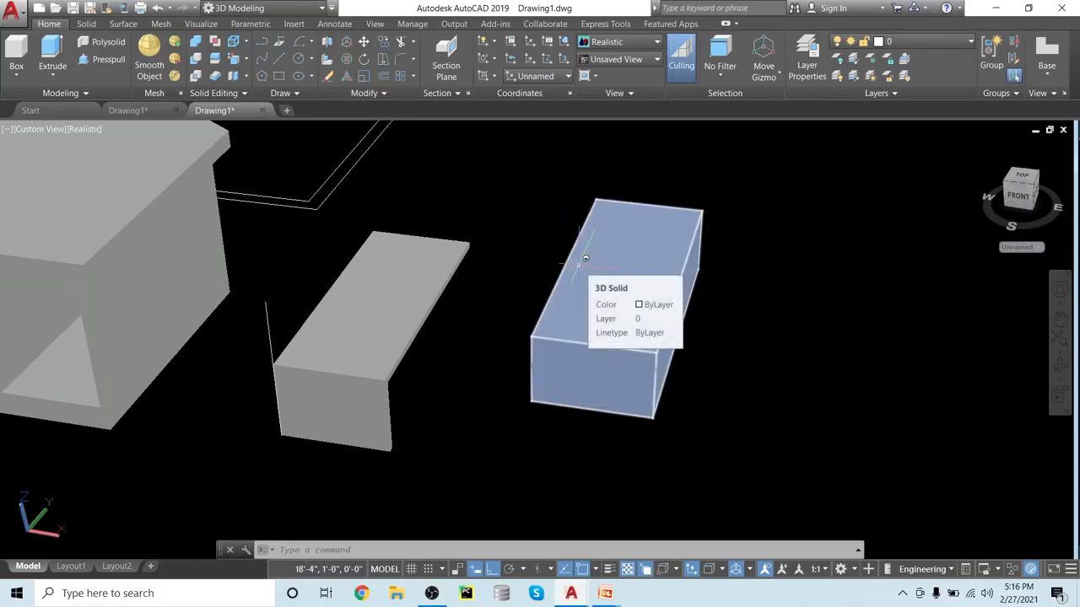
{"action": "left_click", "coordinate": [245, 76]}
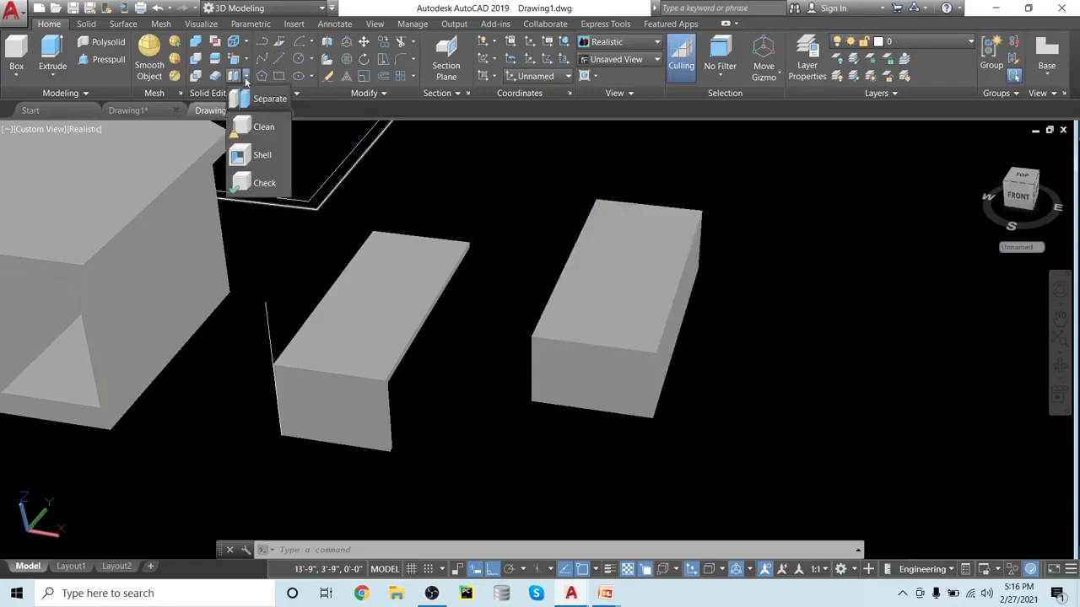
{"action": "left_click", "coordinate": [263, 155]}
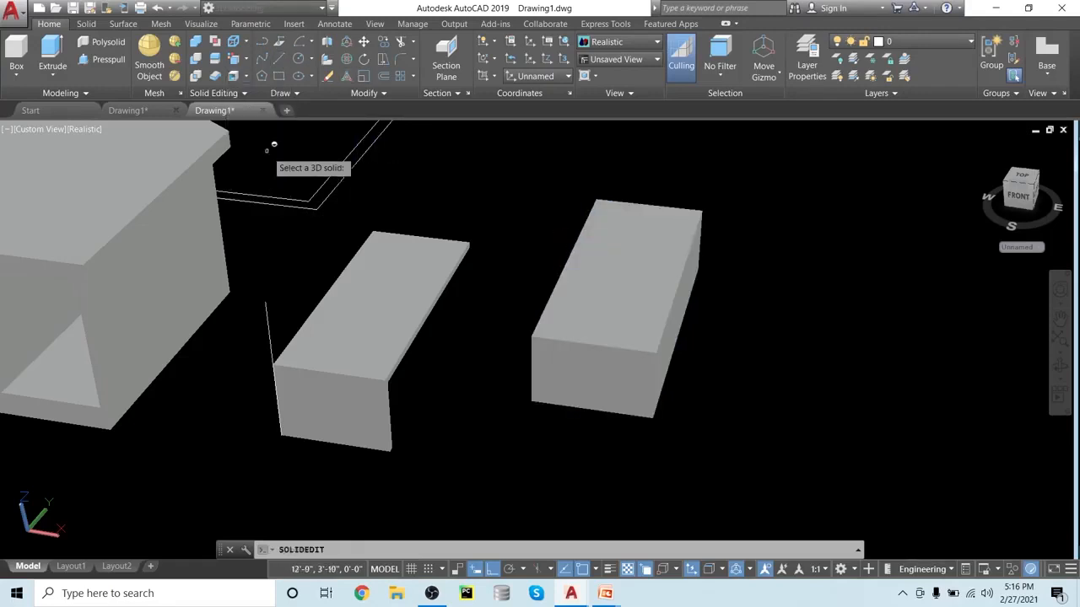
{"action": "left_click", "coordinate": [647, 291]}
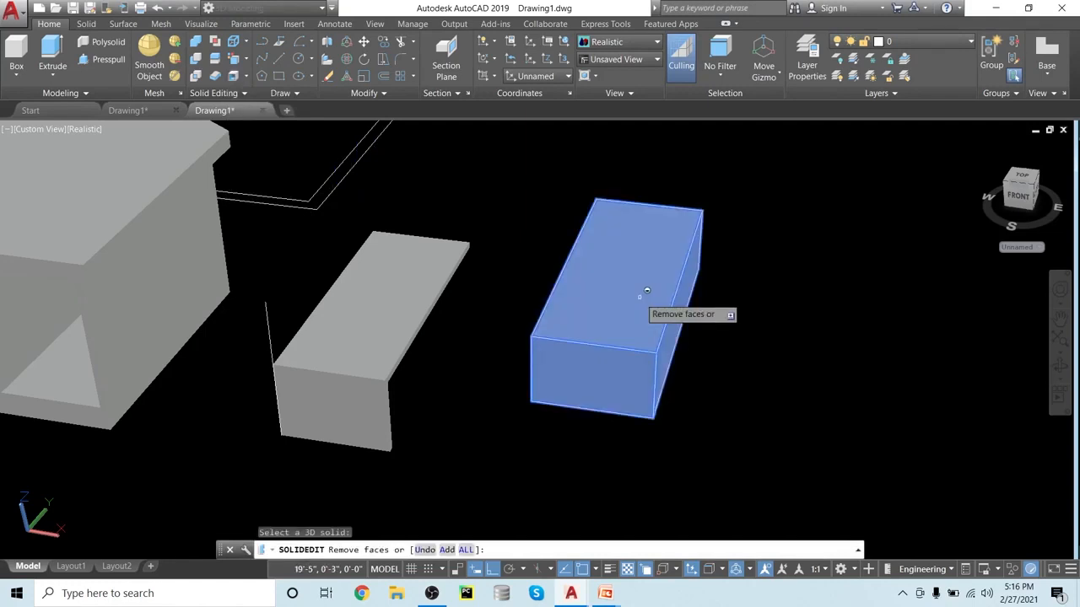
{"action": "left_click", "coordinate": [637, 294]}
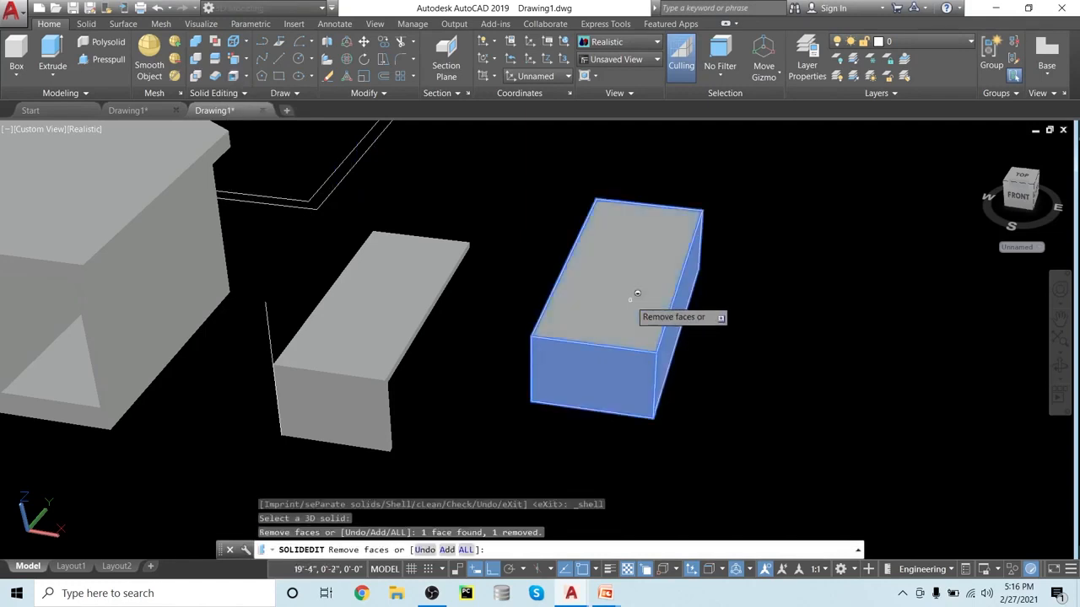
{"action": "key", "text": "Return"}
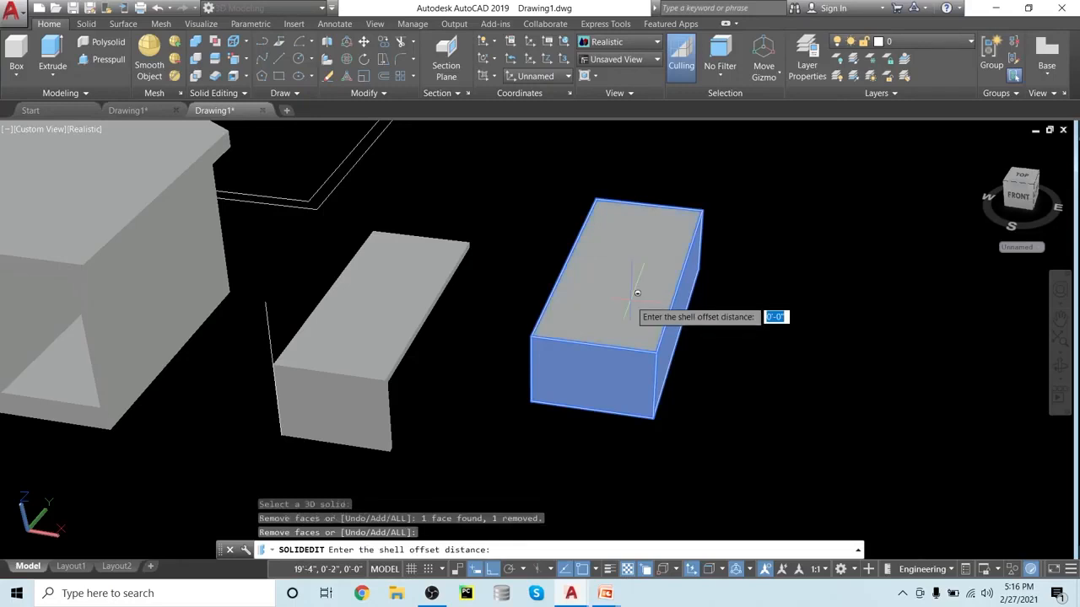
{"action": "type", "text": "1'"}
{"action": "key", "text": "Return"}
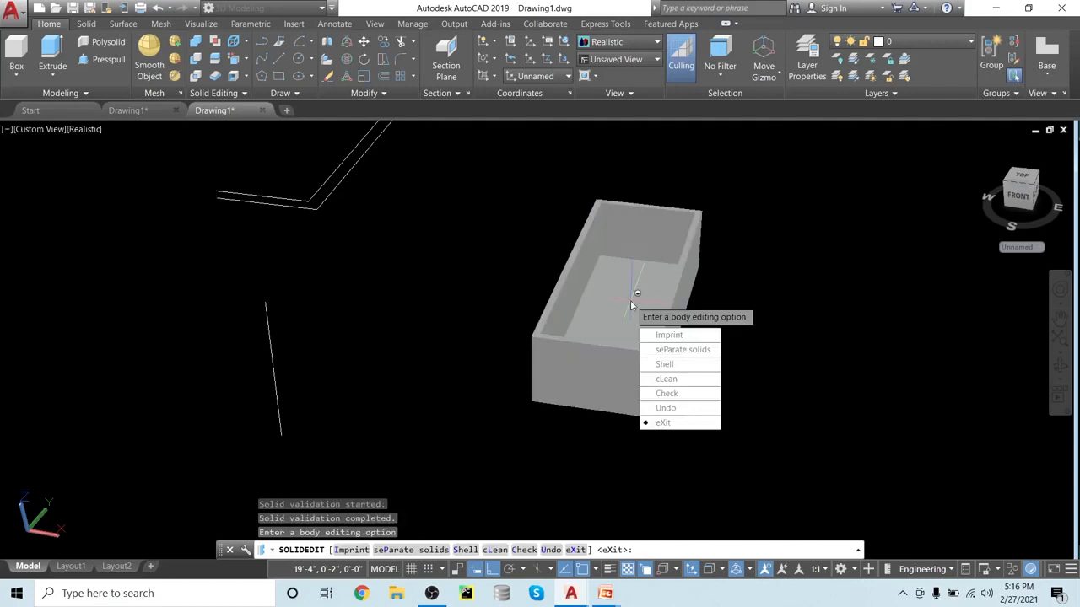
{"action": "key", "text": "Return"}
{"action": "key", "text": "Return"}
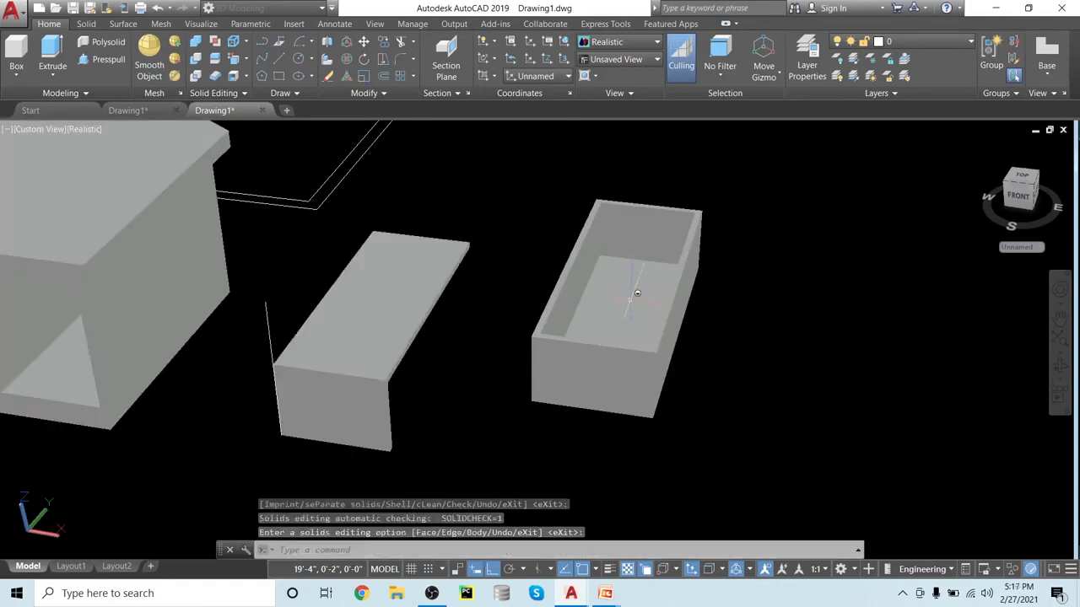
{"action": "middle_click_drag", "start_coordinate": [708, 362], "coordinate": [739, 324], "text": "shift"}
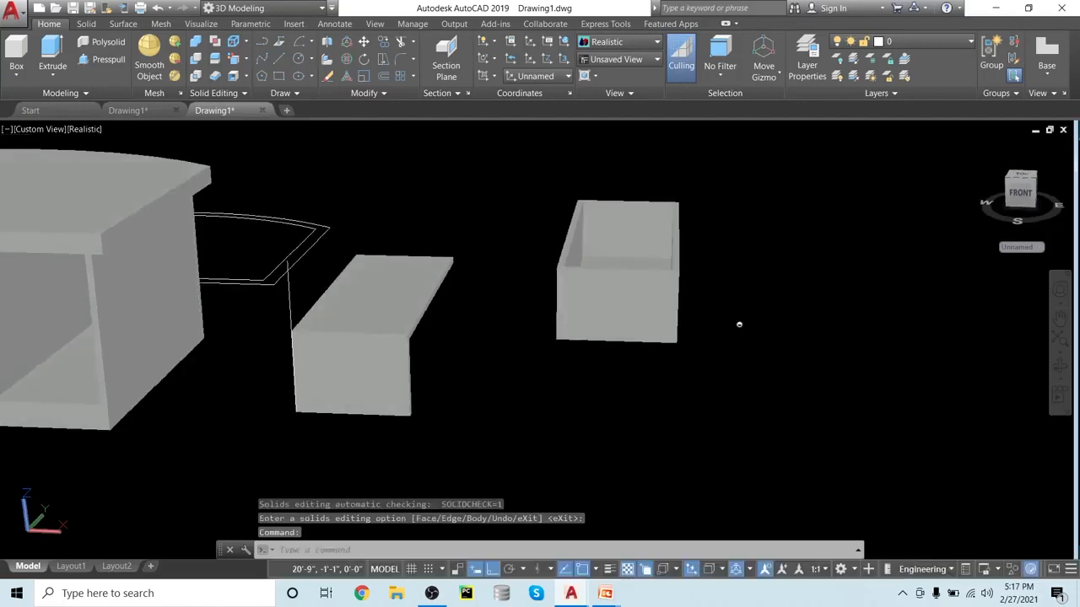
{"action": "scroll", "coordinate": [732, 331], "scroll_direction": "down", "scroll_amount": 1}
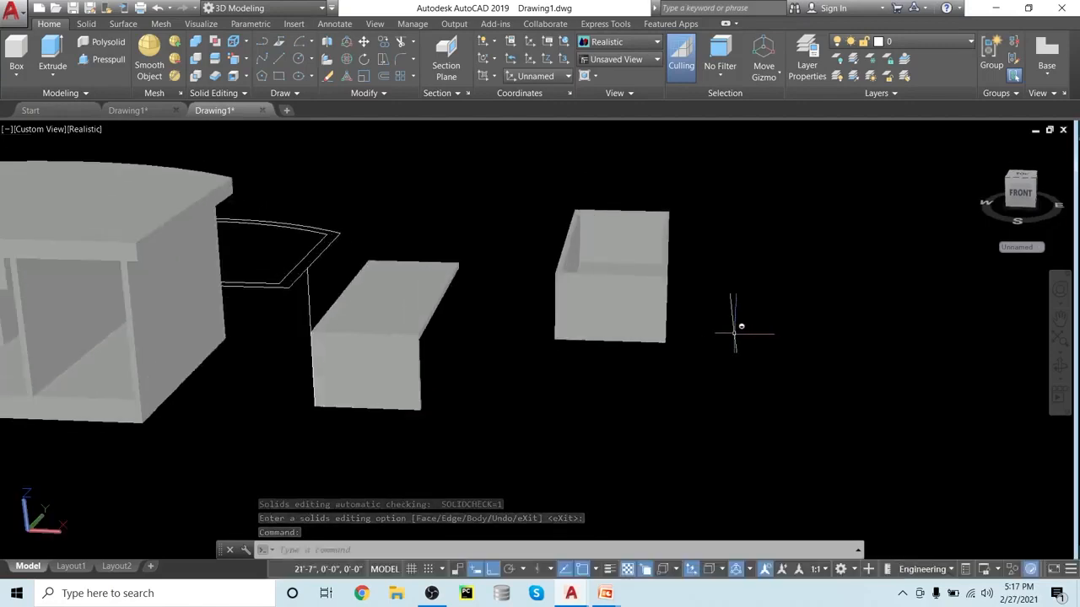
- Move the open drawer onto the shelf, placing its lower front-left corner on the shelf's upper front-left corner
{"action": "type", "text": "m"}
{"action": "key", "text": "Return"}
{"action": "left_click", "coordinate": [651, 306]}
{"action": "key", "text": "Return"}
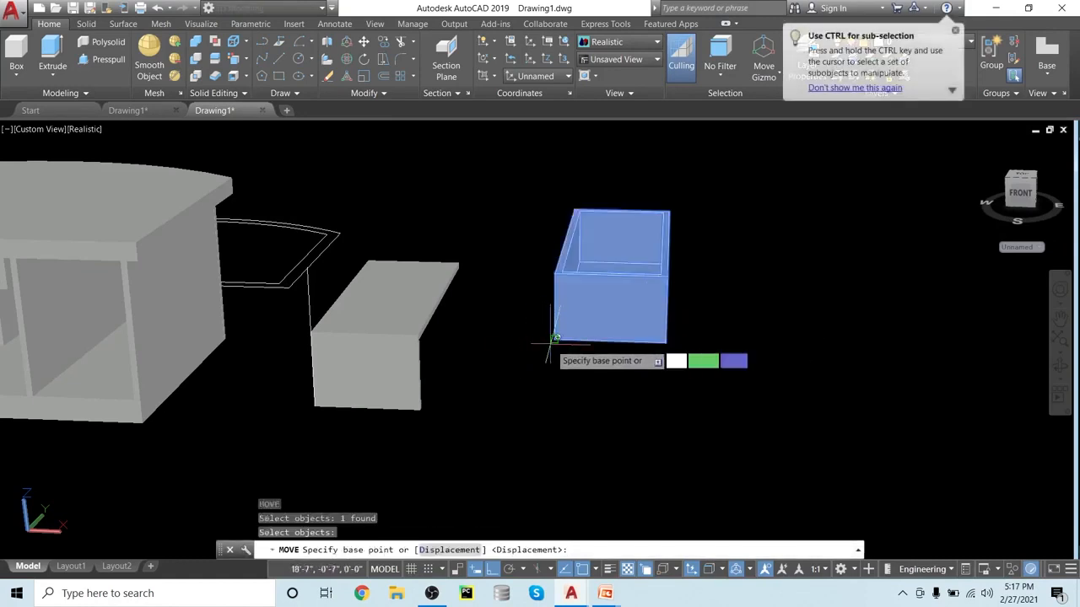
{"action": "left_click", "coordinate": [556, 338]}
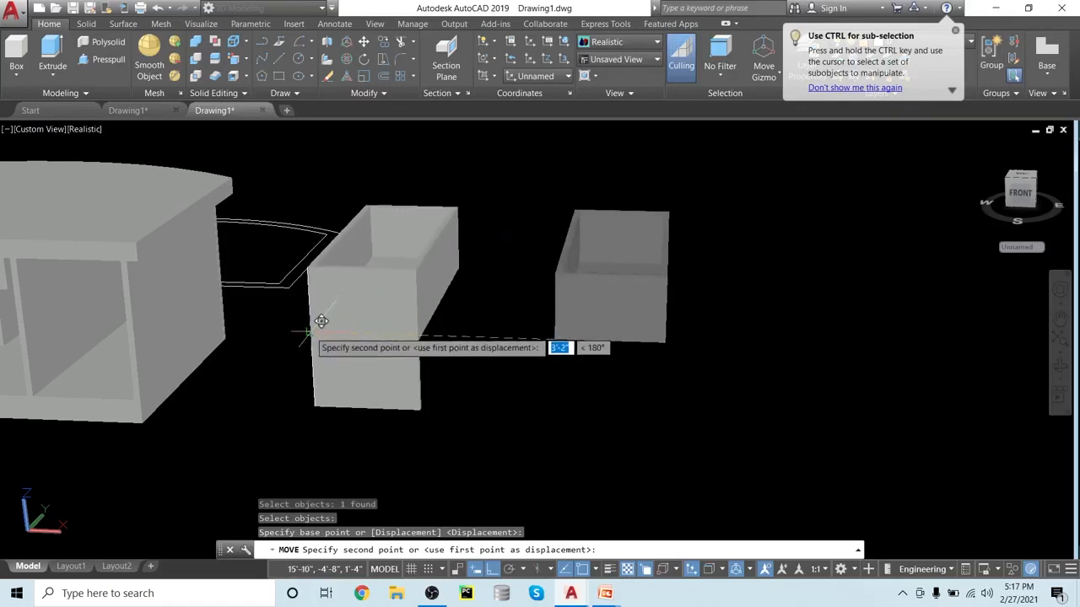
{"action": "left_click", "coordinate": [321, 320]}
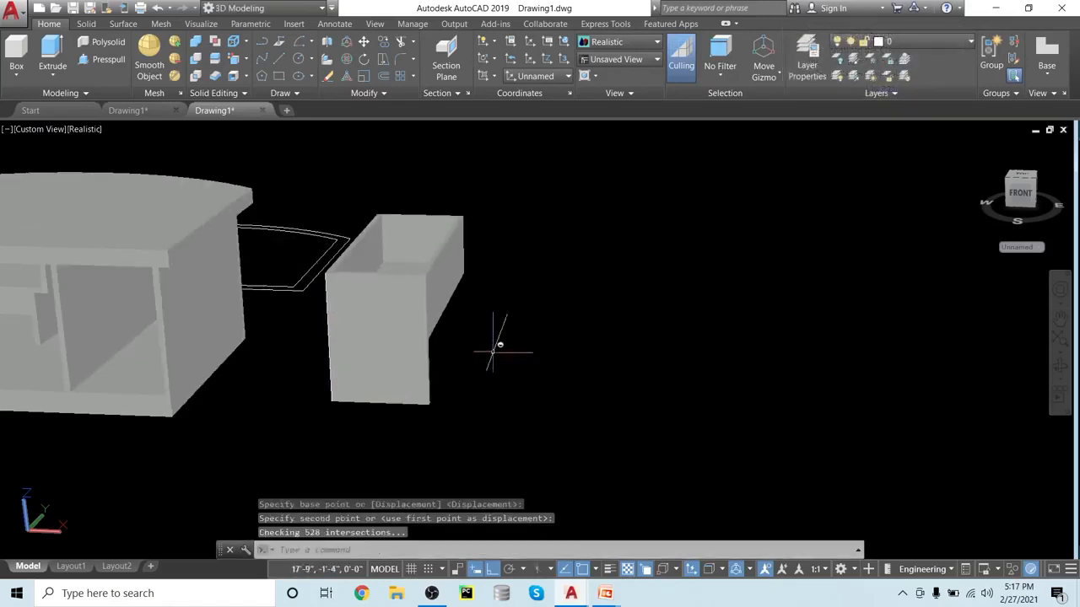
- Try to move the drawer, shelf and front panel together into the cabinet's right-hand compartment by the panel's lower-left corner
{"action": "middle_click_drag", "start_coordinate": [492, 355], "coordinate": [549, 360], "text": "shift"}
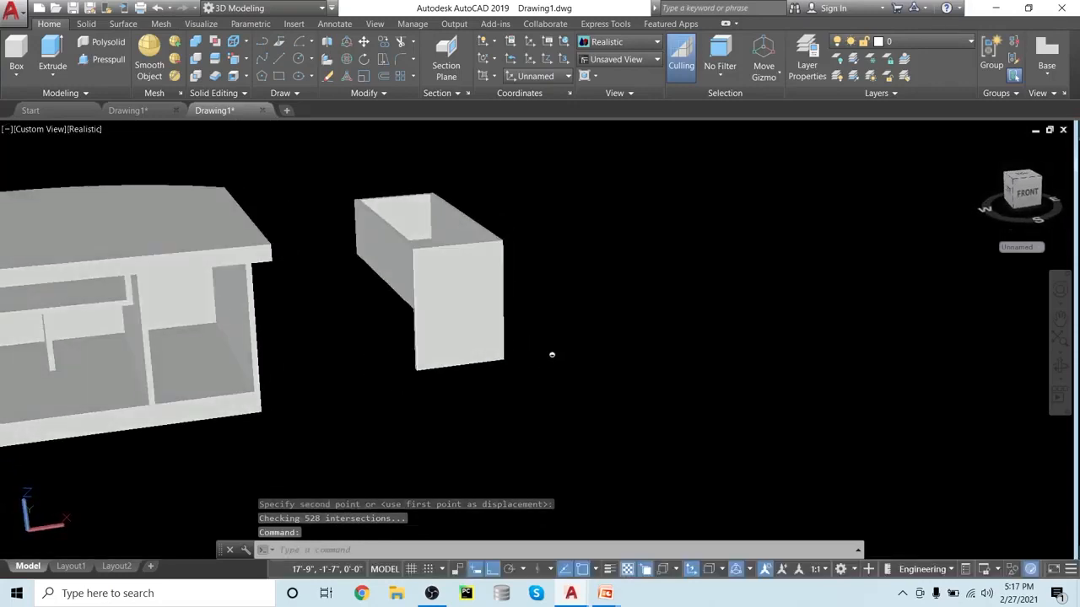
{"action": "type", "text": "m"}
{"action": "key", "text": "Return"}
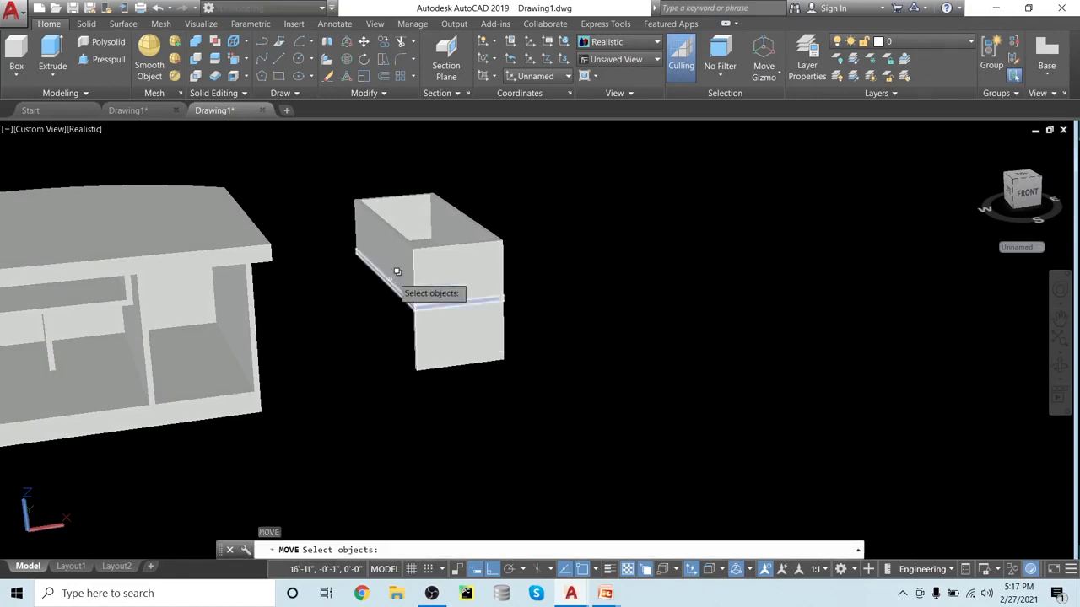
{"action": "left_click", "coordinate": [400, 258]}
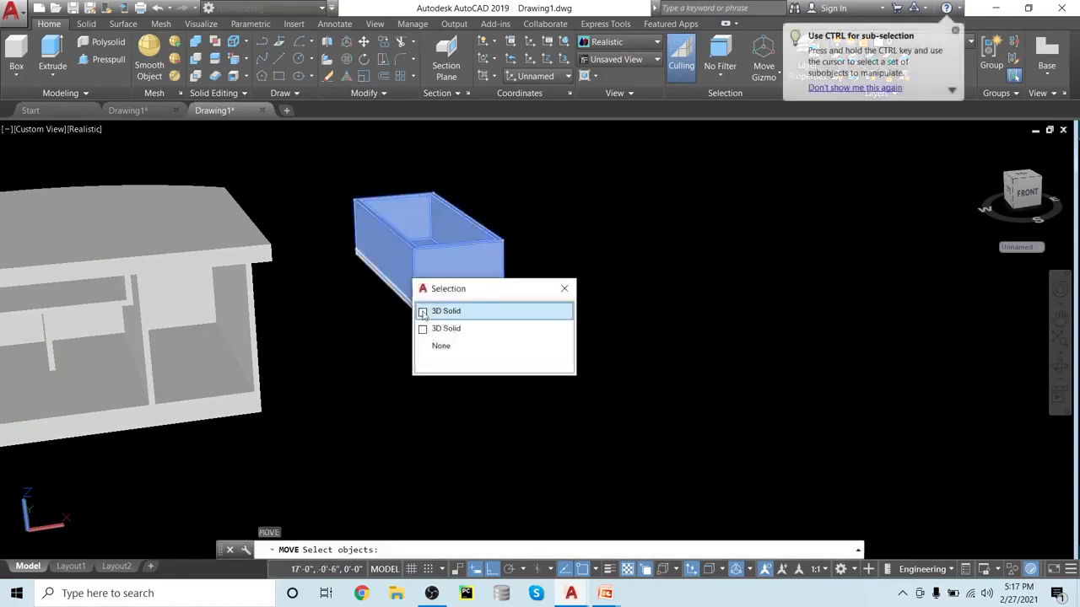
{"action": "left_click", "coordinate": [423, 311]}
{"action": "left_click", "coordinate": [424, 304]}
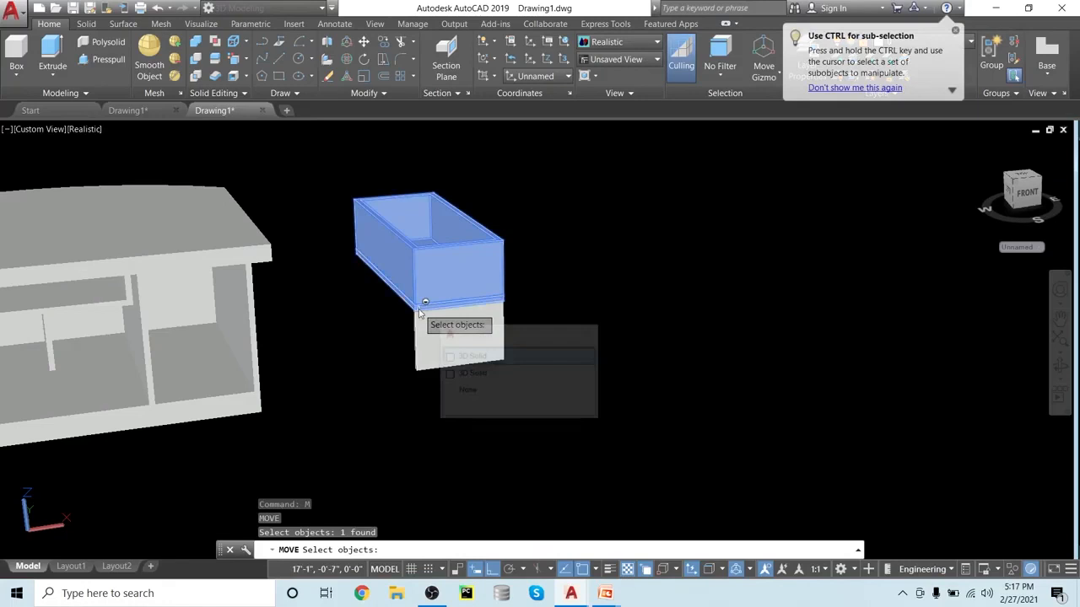
{"action": "left_click", "coordinate": [460, 356]}
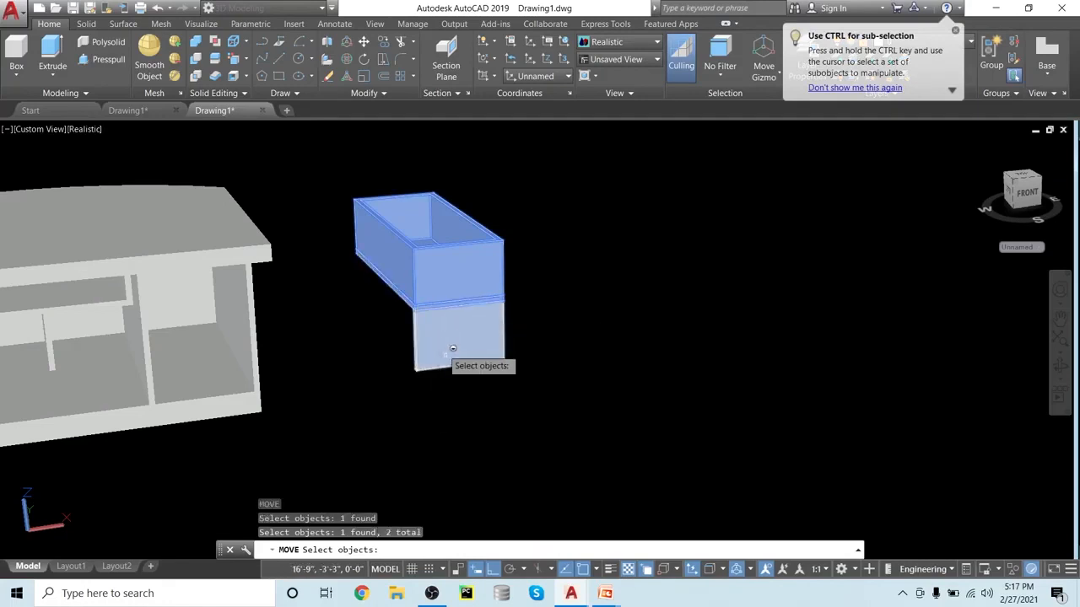
{"action": "left_click", "coordinate": [447, 339]}
{"action": "key", "text": "Return"}
{"action": "scroll", "coordinate": [448, 338], "scroll_direction": "up", "scroll_amount": 2}
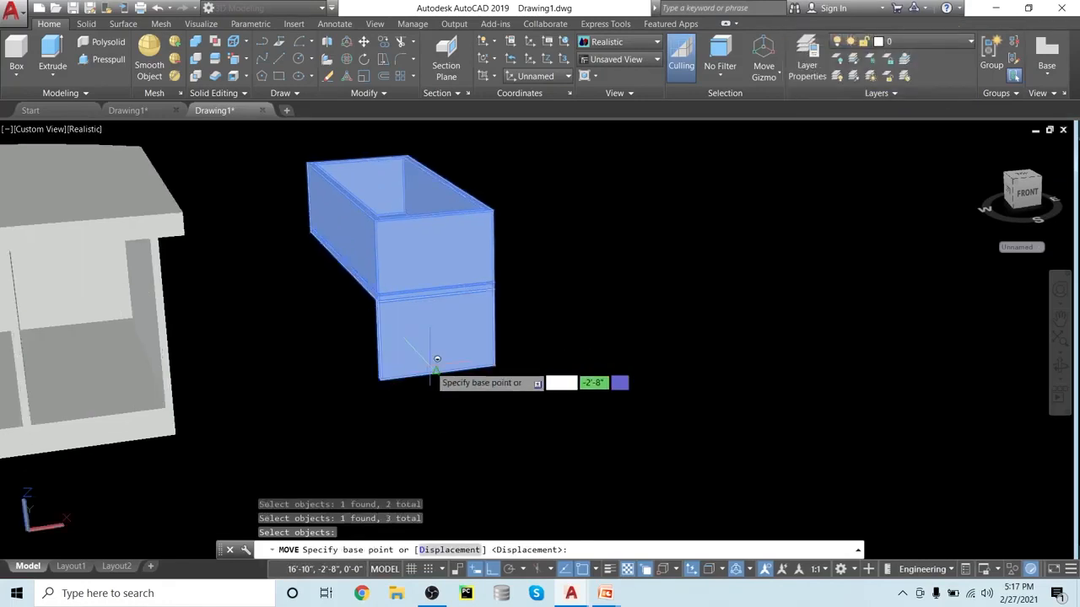
{"action": "left_click", "coordinate": [381, 379]}
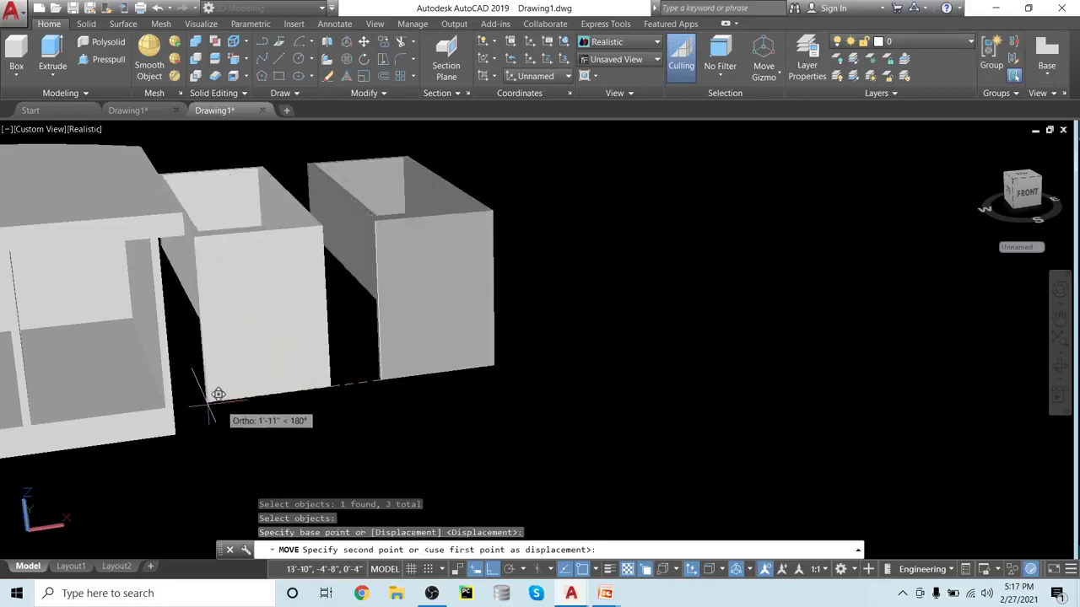
{"action": "left_click", "coordinate": [31, 426]}
{"action": "scroll", "coordinate": [300, 381], "scroll_direction": "down", "scroll_amount": 1}
{"action": "scroll", "coordinate": [300, 381], "scroll_direction": "up", "scroll_amount": 1}
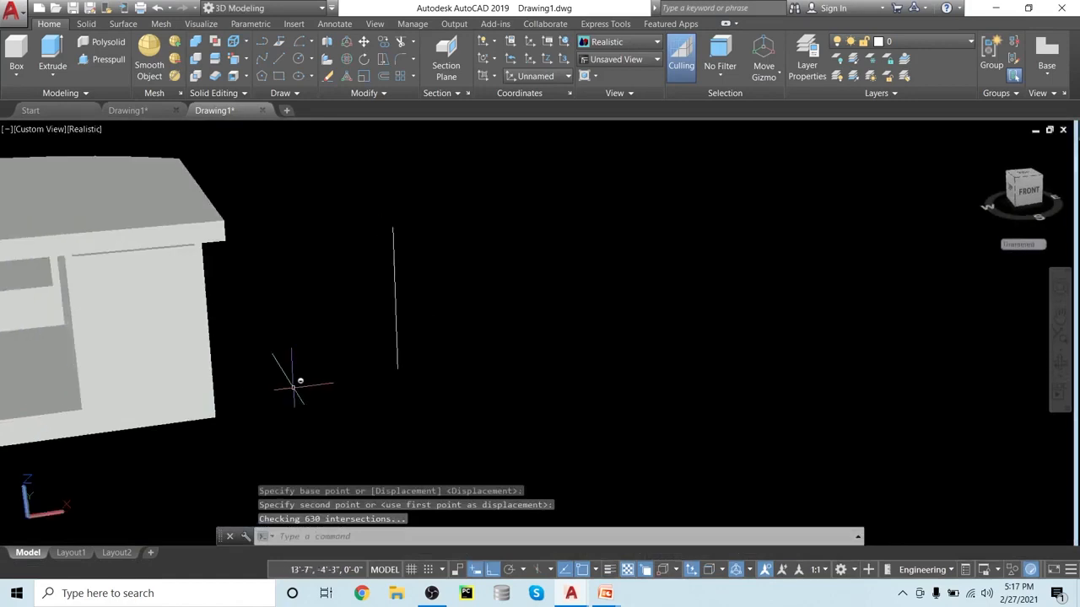
- Undo the move of the drawer, shelf and front panel
{"action": "middle_click_drag", "start_coordinate": [297, 387], "coordinate": [436, 381]}
{"action": "key", "text": "ctrl+z"}
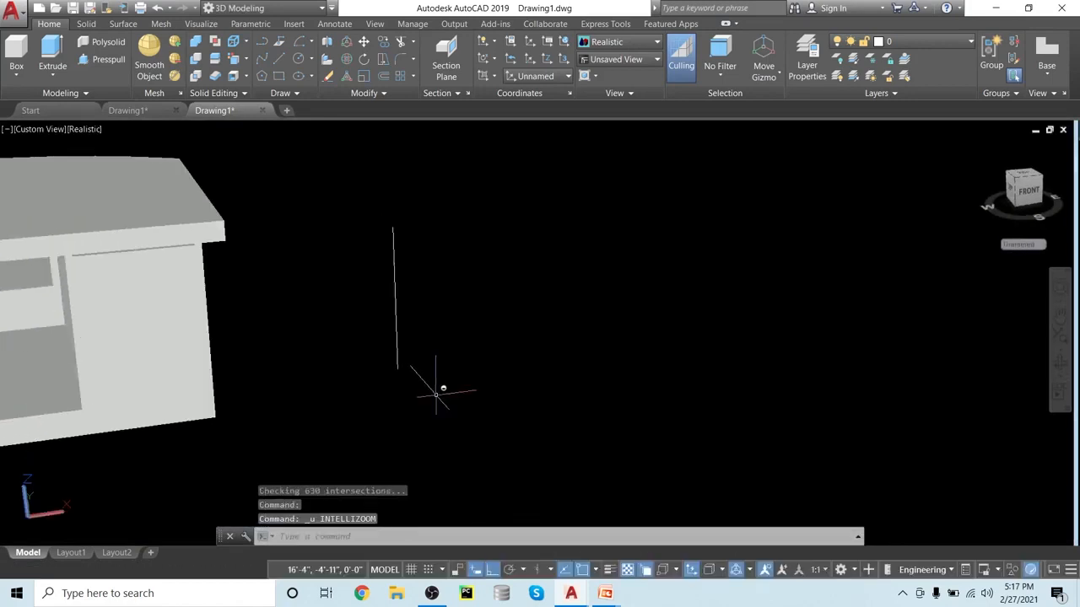
{"action": "key", "text": "ctrl+z"}
{"action": "key", "text": "ctrl+z"}
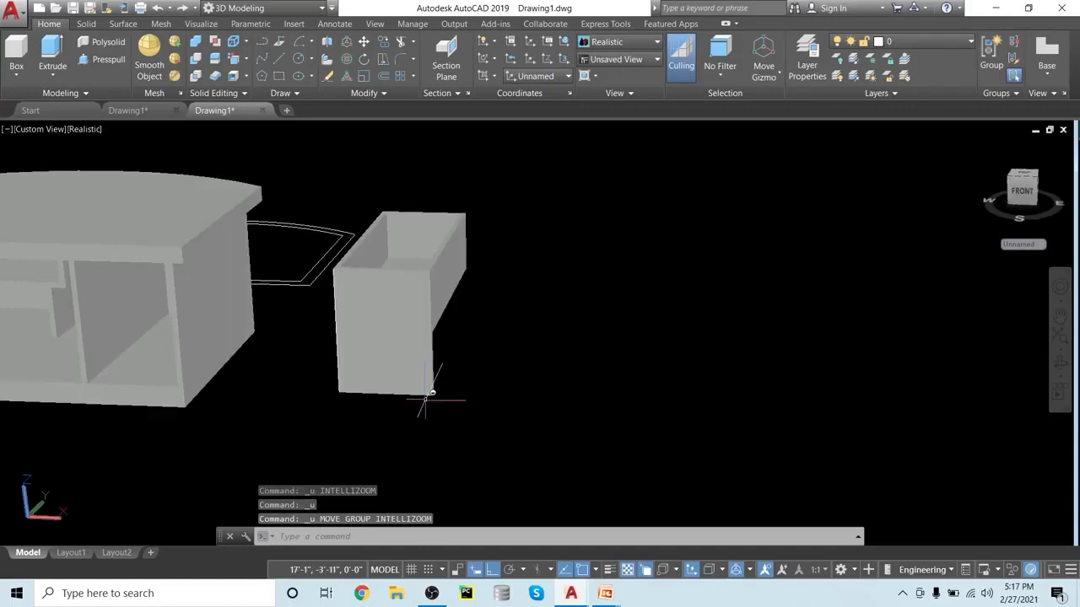
{"action": "scroll", "coordinate": [371, 422], "scroll_direction": "up", "scroll_amount": 2}
{"action": "middle_click_drag", "start_coordinate": [175, 458], "coordinate": [284, 445], "text": "shift"}
{"action": "scroll", "coordinate": [284, 447], "scroll_direction": "up", "scroll_amount": 4}
{"action": "scroll", "coordinate": [280, 454], "scroll_direction": "down", "scroll_amount": 5}
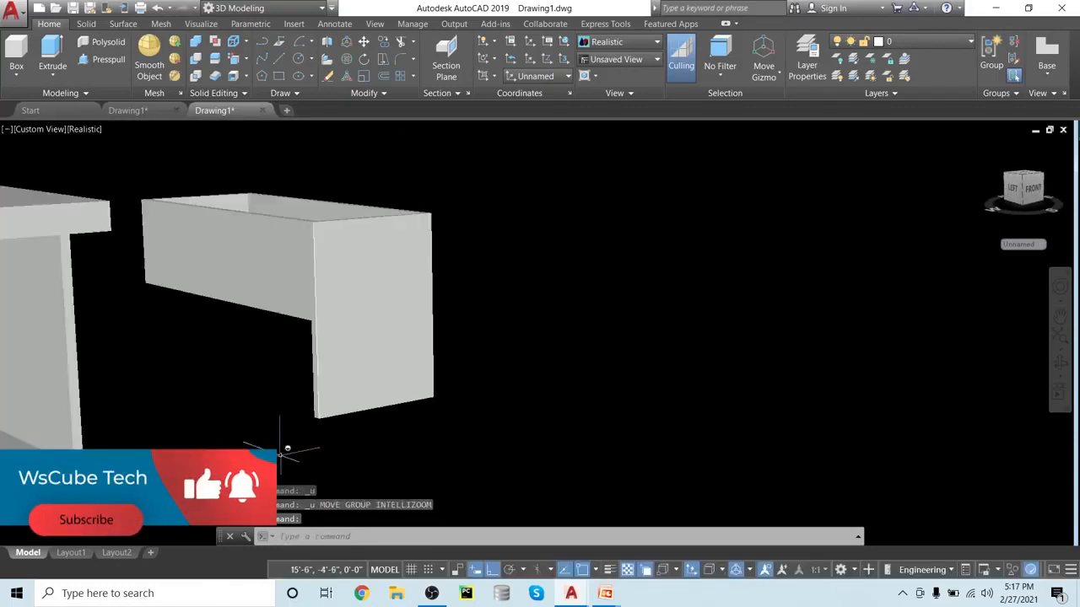
{"action": "scroll", "coordinate": [280, 457], "scroll_direction": "up", "scroll_amount": 2}
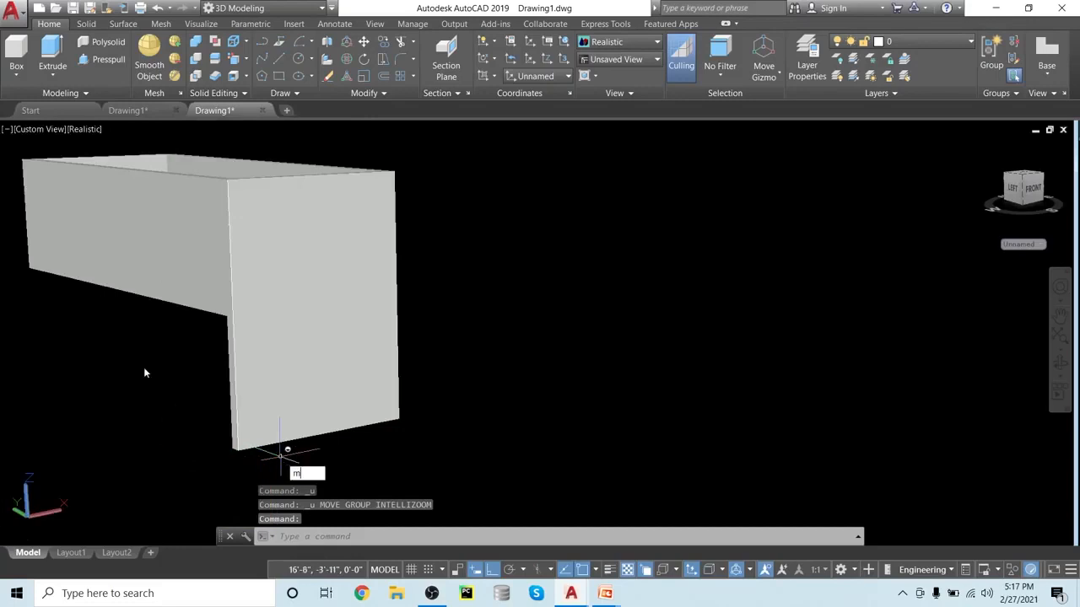
{"action": "key", "text": "Return"}
{"action": "left_click", "coordinate": [191, 239]}
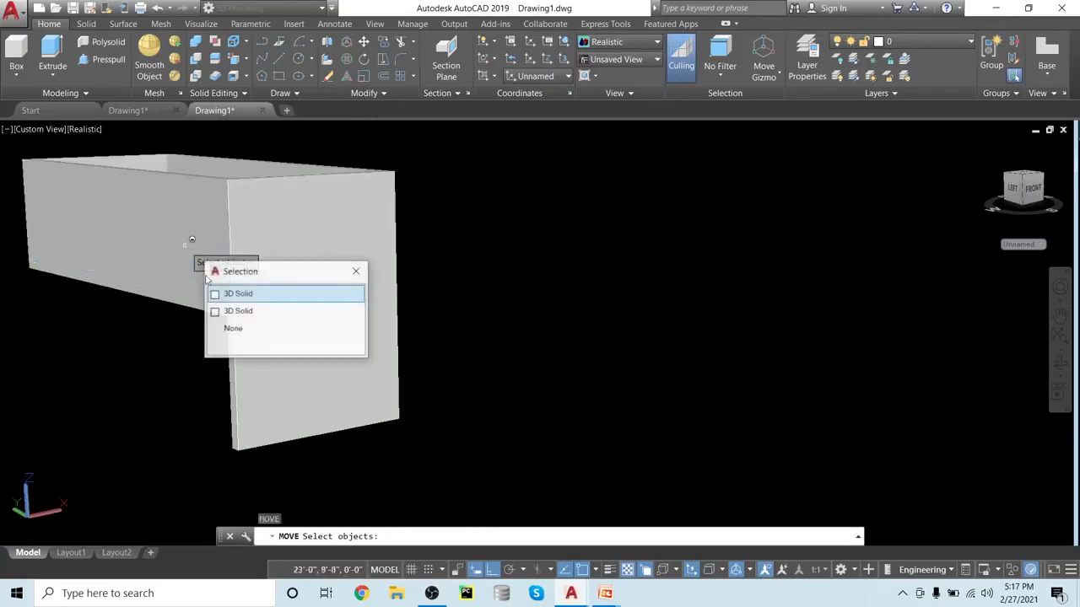
{"action": "left_click", "coordinate": [215, 294]}
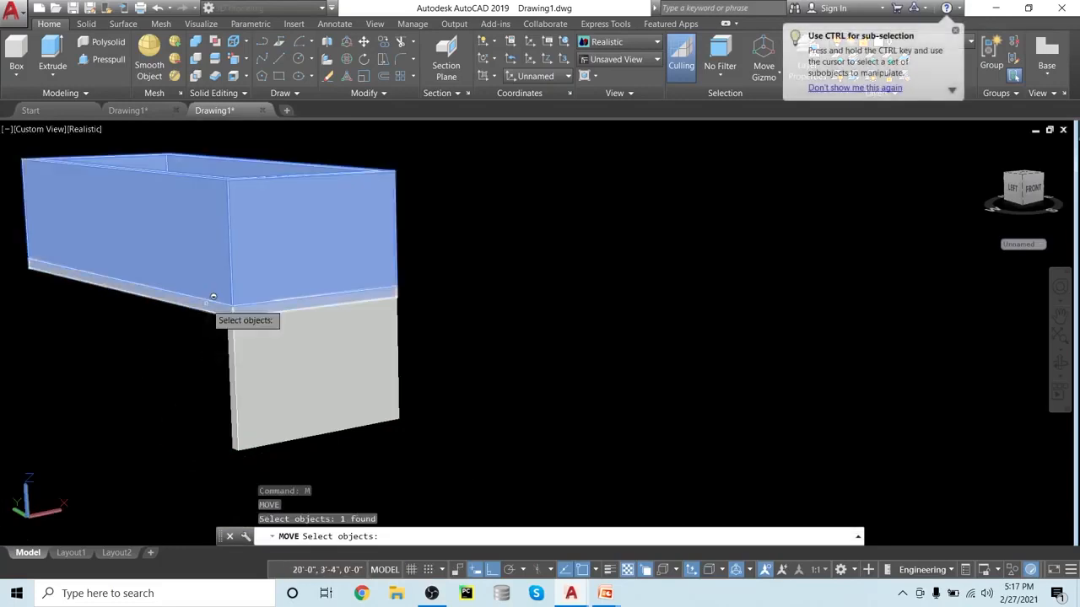
{"action": "left_click", "coordinate": [215, 306]}
{"action": "key", "text": "Return"}
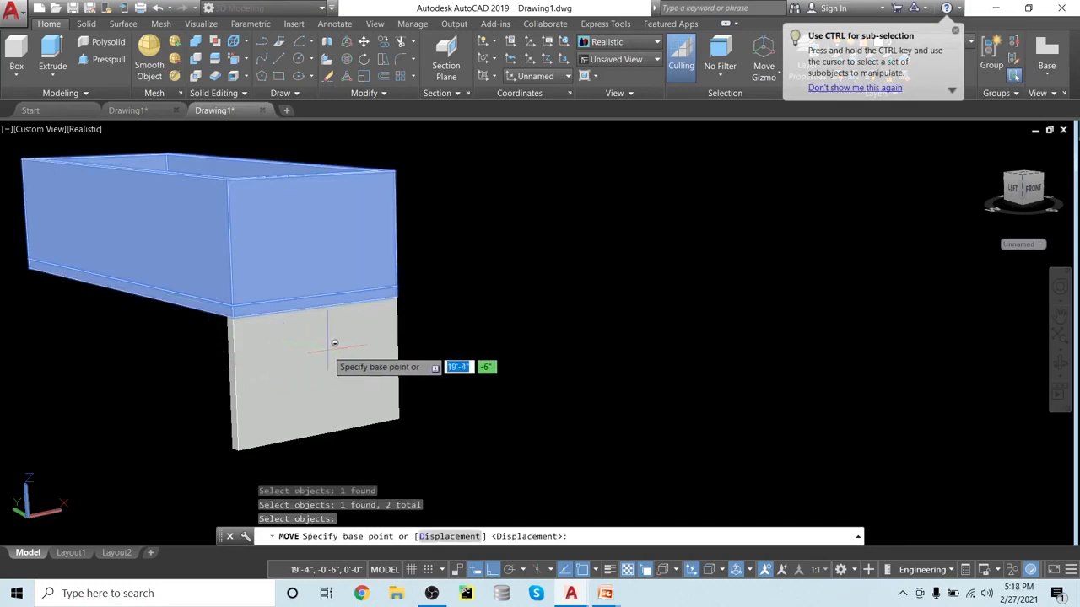
{"action": "type", "text": "m"}
{"action": "key", "text": "Return"}
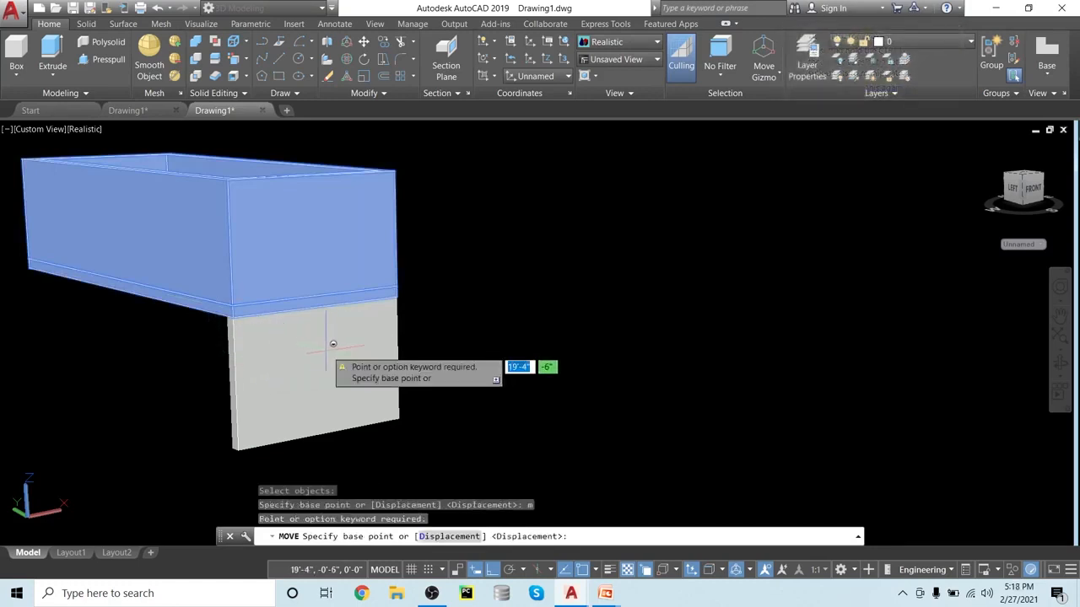
{"action": "key", "text": "Escape"}
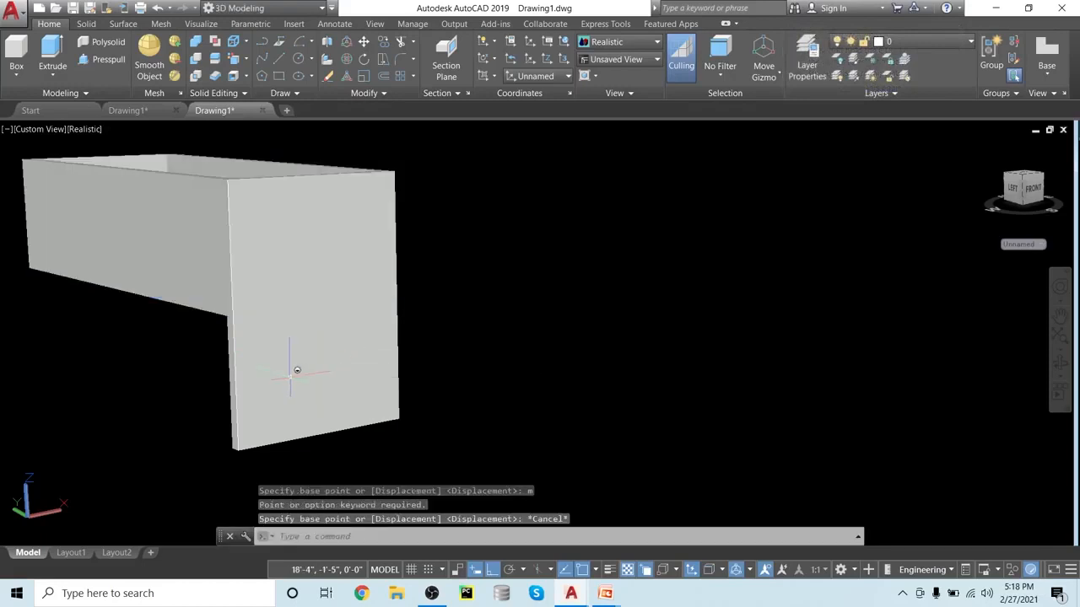
- Move the drawer, shelf and front panel together from the panel's lower front-left corner to the right-hand compartment's lower front-left corner
{"action": "type", "text": "m"}
{"action": "key", "text": "Return"}
{"action": "left_click", "coordinate": [184, 283]}
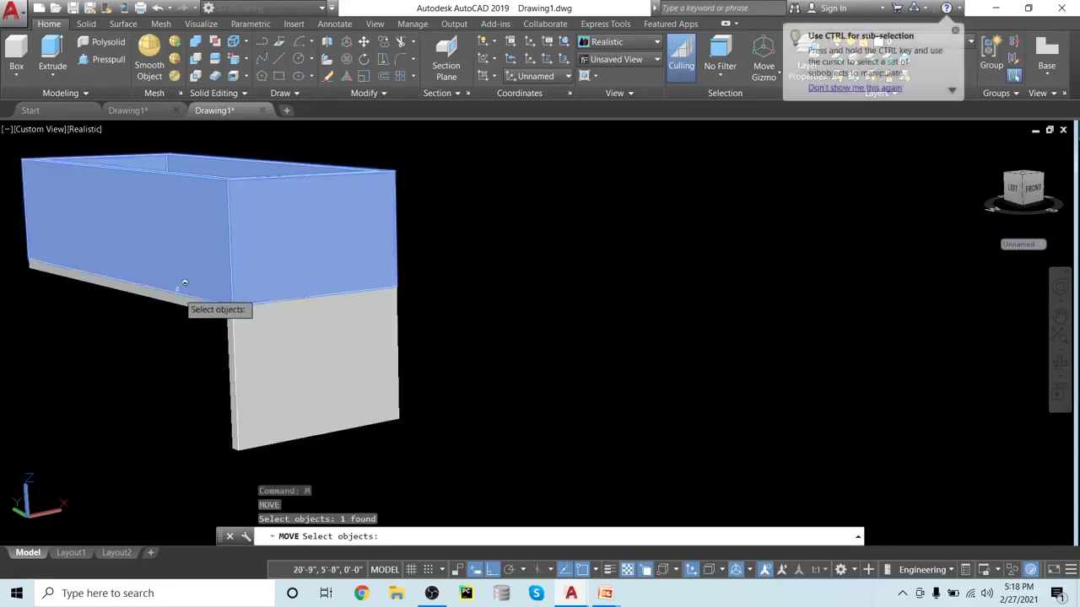
{"action": "left_click", "coordinate": [185, 287]}
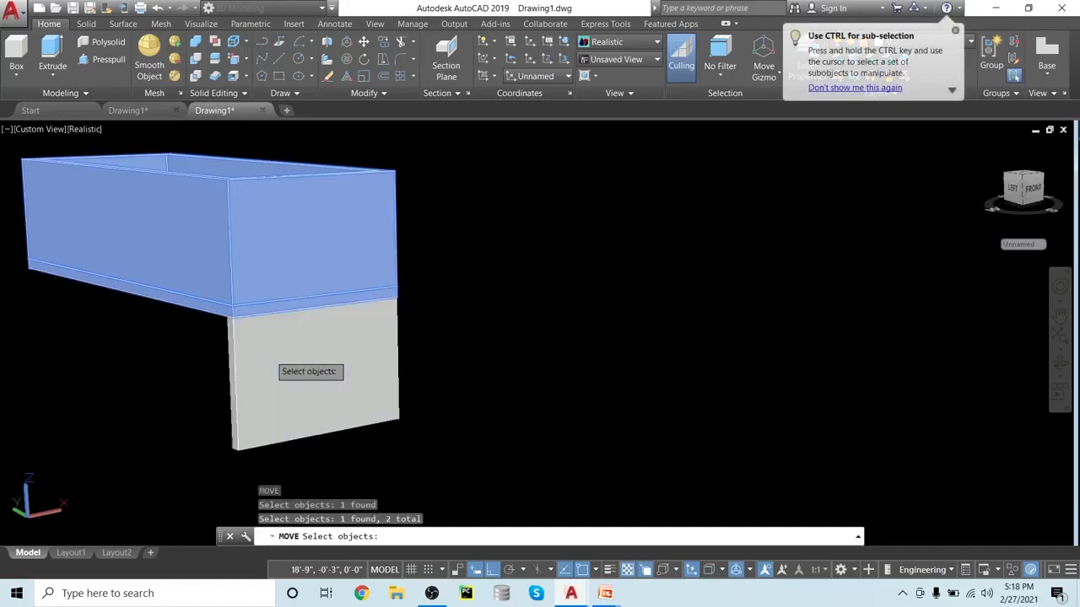
{"action": "left_click", "coordinate": [281, 341]}
{"action": "key", "text": "Return"}
{"action": "scroll", "coordinate": [253, 355], "scroll_direction": "down", "scroll_amount": 3}
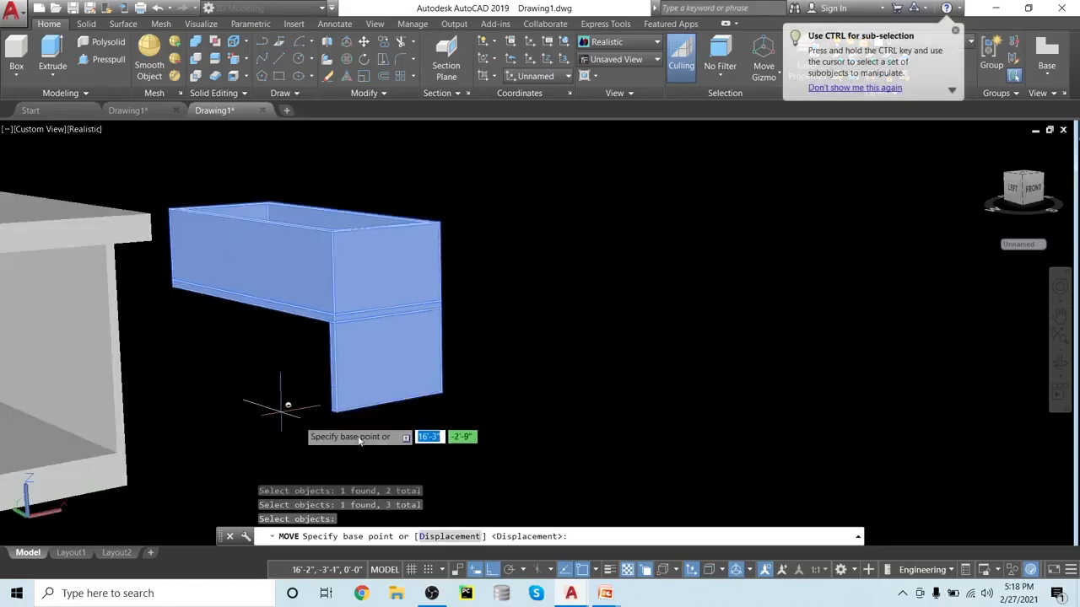
{"action": "middle_click_drag", "start_coordinate": [389, 426], "coordinate": [426, 408], "text": "shift"}
{"action": "scroll", "coordinate": [399, 408], "scroll_direction": "up", "scroll_amount": 3}
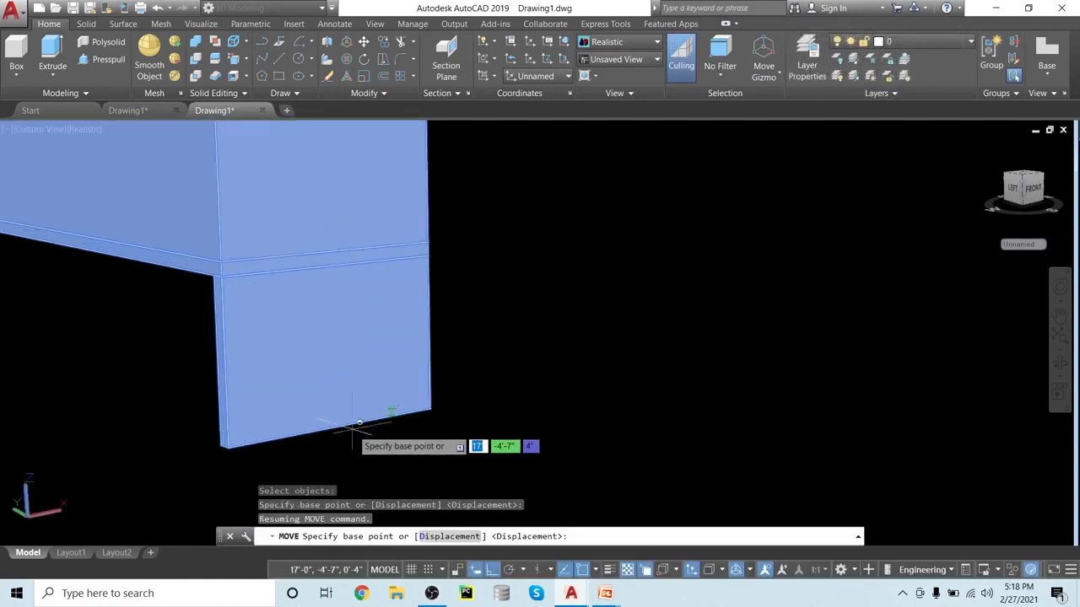
{"action": "left_click", "coordinate": [227, 447]}
{"action": "scroll", "coordinate": [228, 446], "scroll_direction": "down", "scroll_amount": 5}
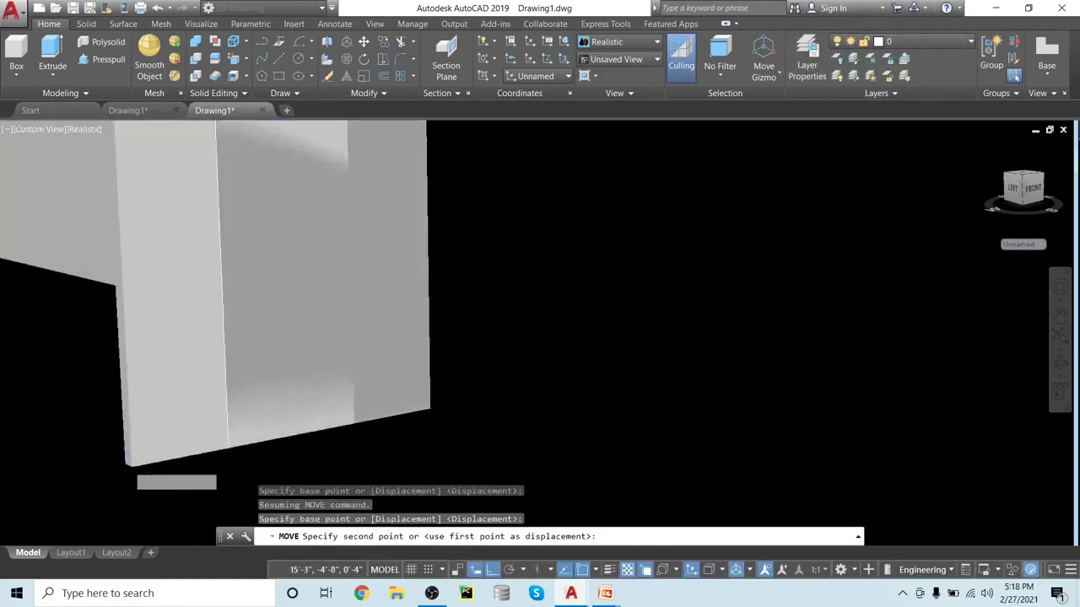
{"action": "middle_click_drag", "start_coordinate": [138, 458], "coordinate": [380, 417]}
{"action": "scroll", "coordinate": [259, 448], "scroll_direction": "up", "scroll_amount": 5}
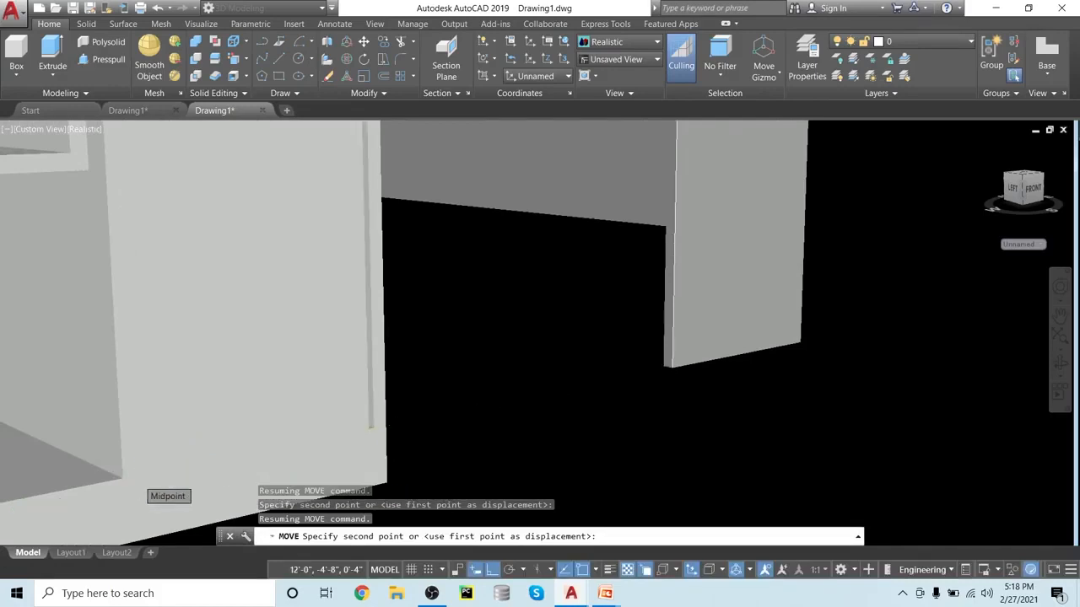
{"action": "scroll", "coordinate": [138, 481], "scroll_direction": "up", "scroll_amount": 2}
{"action": "middle_click_drag", "start_coordinate": [139, 481], "coordinate": [217, 429]}
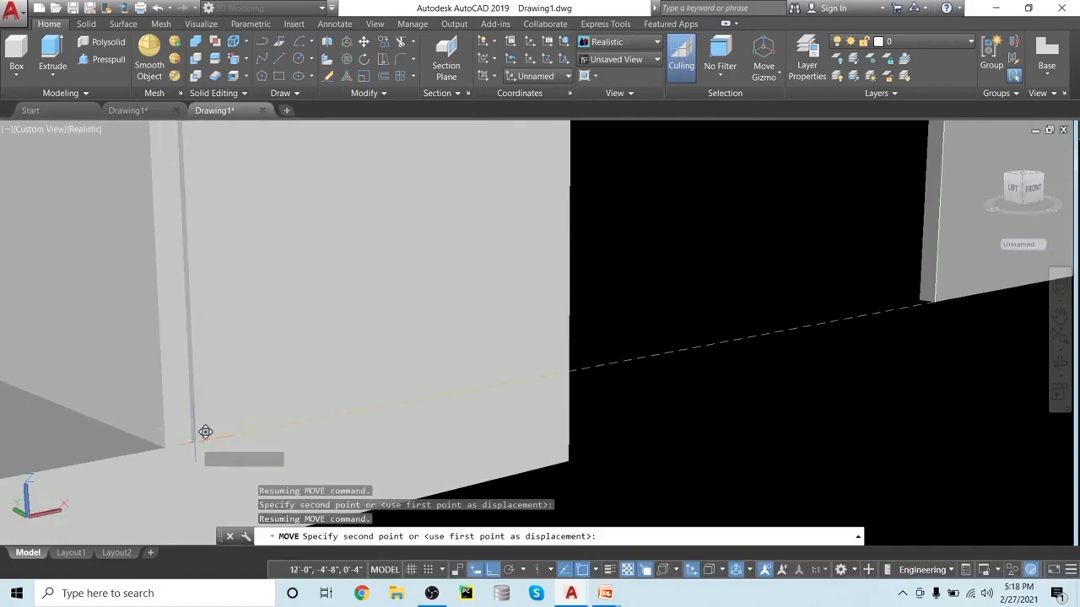
{"action": "left_click", "coordinate": [192, 440]}
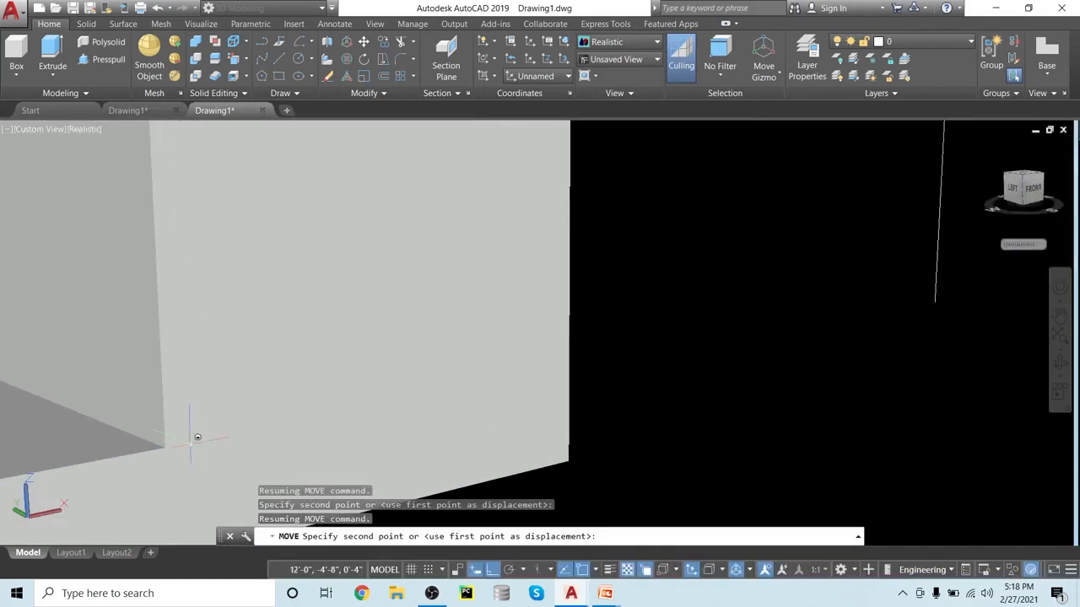
- Delete the leftover vertical line beside the cabinet
{"action": "scroll", "coordinate": [611, 338], "scroll_direction": "down", "scroll_amount": 6}
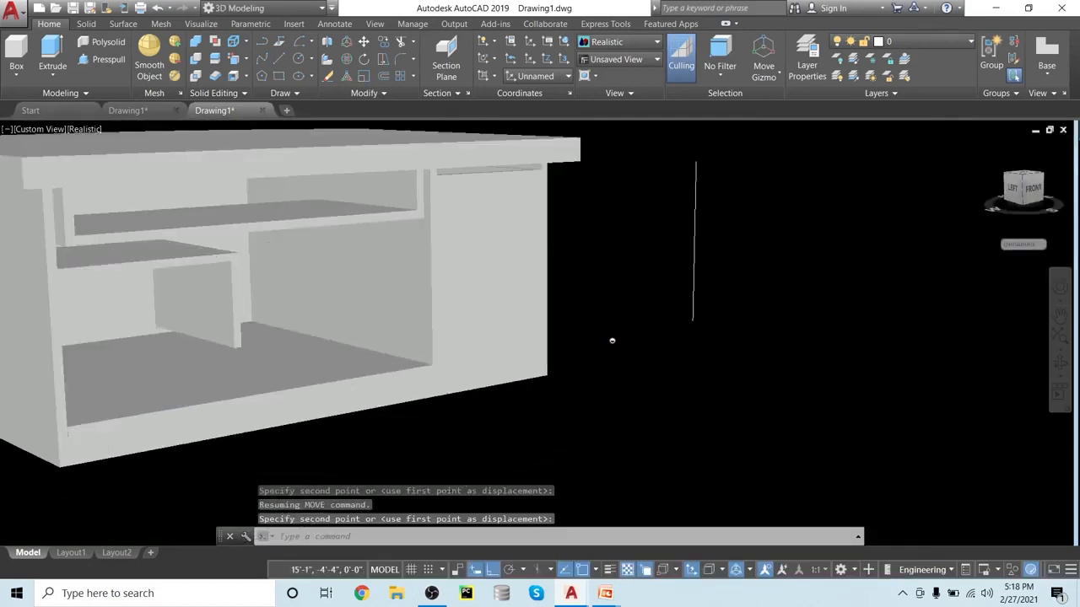
{"action": "middle_click_drag", "start_coordinate": [614, 344], "coordinate": [597, 401], "text": "shift"}
{"action": "scroll", "coordinate": [646, 341], "scroll_direction": "down", "scroll_amount": 2}
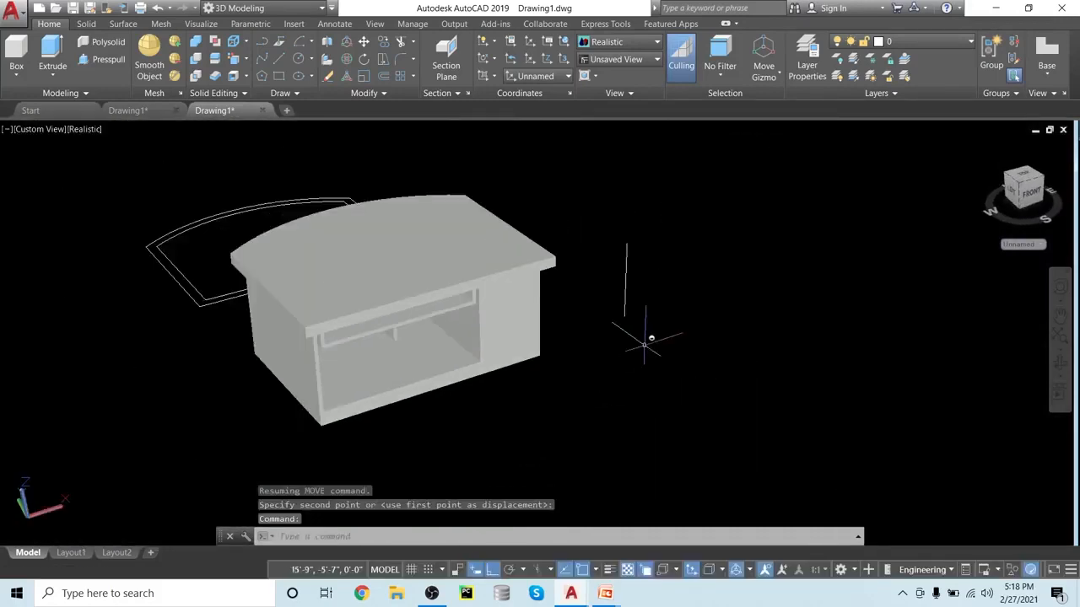
{"action": "left_click", "coordinate": [626, 294]}
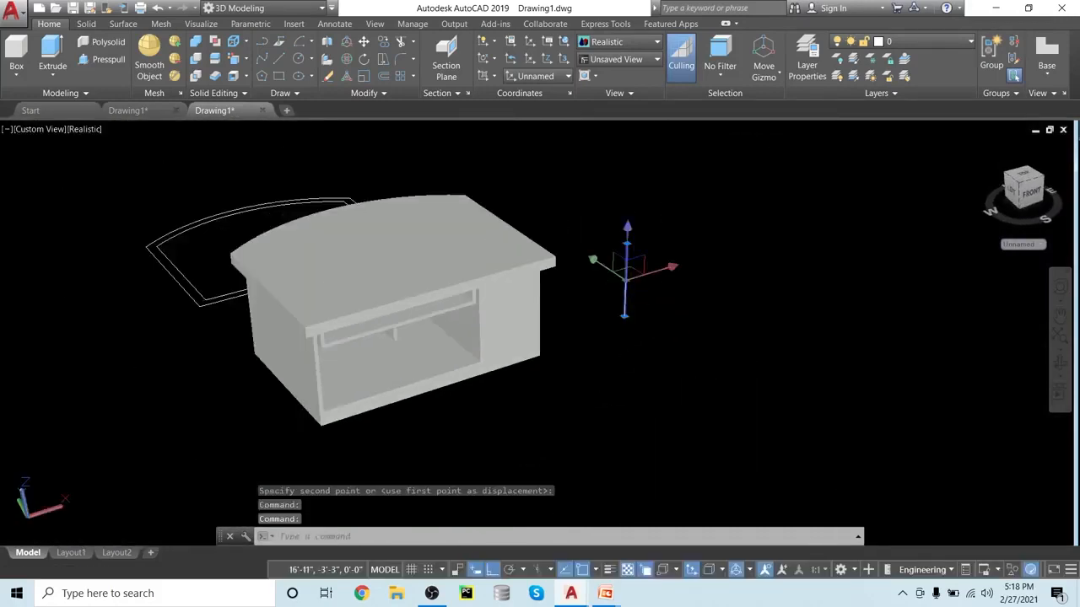
{"action": "key", "text": "Delete"}
- Delete the two leftover curved outlines behind the cabinet
{"action": "scroll", "coordinate": [607, 317], "scroll_direction": "down", "scroll_amount": 2}
{"action": "scroll", "coordinate": [659, 381], "scroll_direction": "up", "scroll_amount": 3}
{"action": "middle_click_drag", "start_coordinate": [658, 382], "coordinate": [919, 386], "text": "shift"}
{"action": "scroll", "coordinate": [788, 431], "scroll_direction": "down", "scroll_amount": 3}
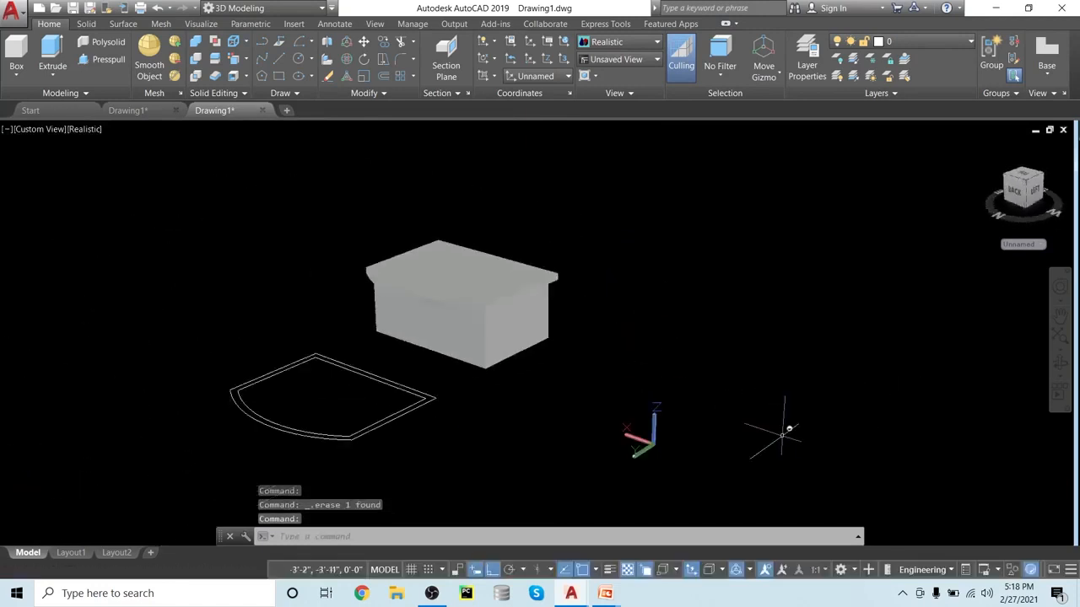
{"action": "left_click", "coordinate": [393, 422]}
{"action": "key", "text": "Delete"}
{"action": "scroll", "coordinate": [533, 331], "scroll_direction": "up", "scroll_amount": 2}
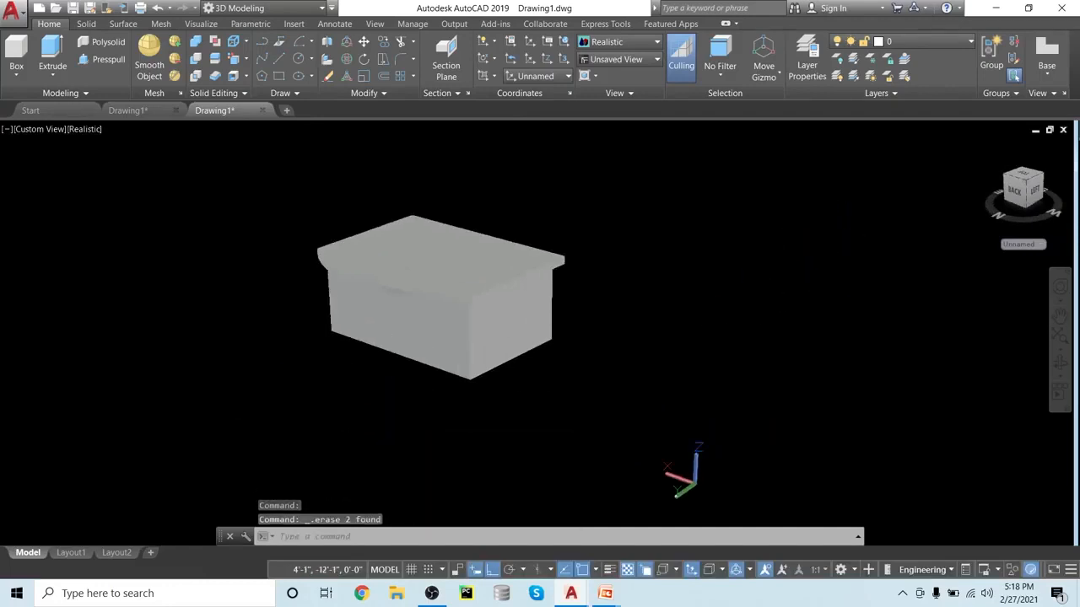
{"action": "scroll", "coordinate": [739, 304], "scroll_direction": "up", "scroll_amount": 2}
{"action": "middle_click_drag", "start_coordinate": [739, 304], "coordinate": [174, 291], "text": "shift"}
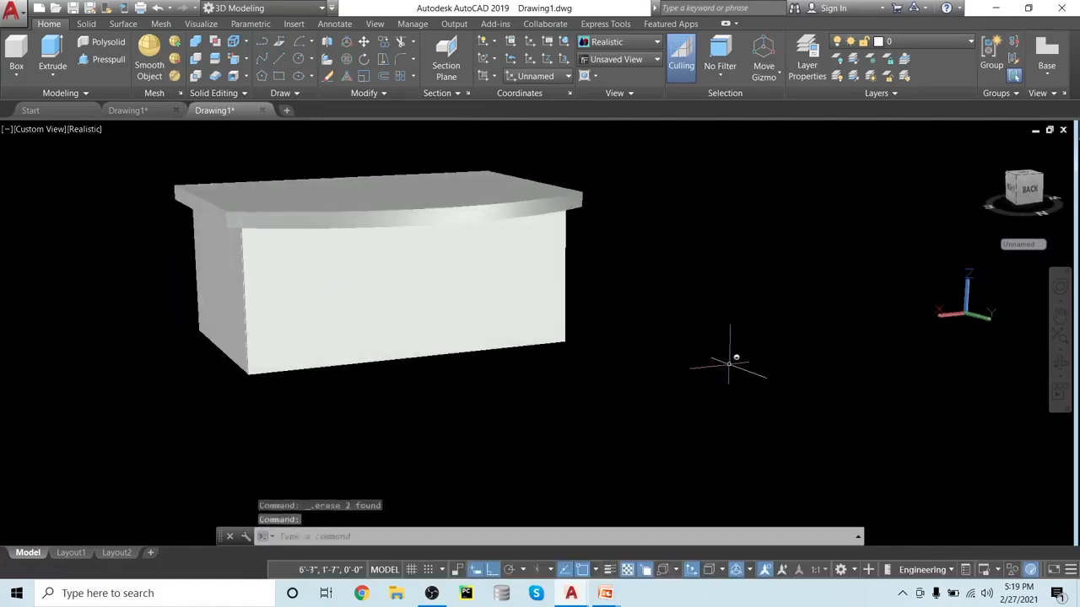
{"action": "middle_click_drag", "start_coordinate": [702, 365], "coordinate": [730, 377], "text": "shift"}
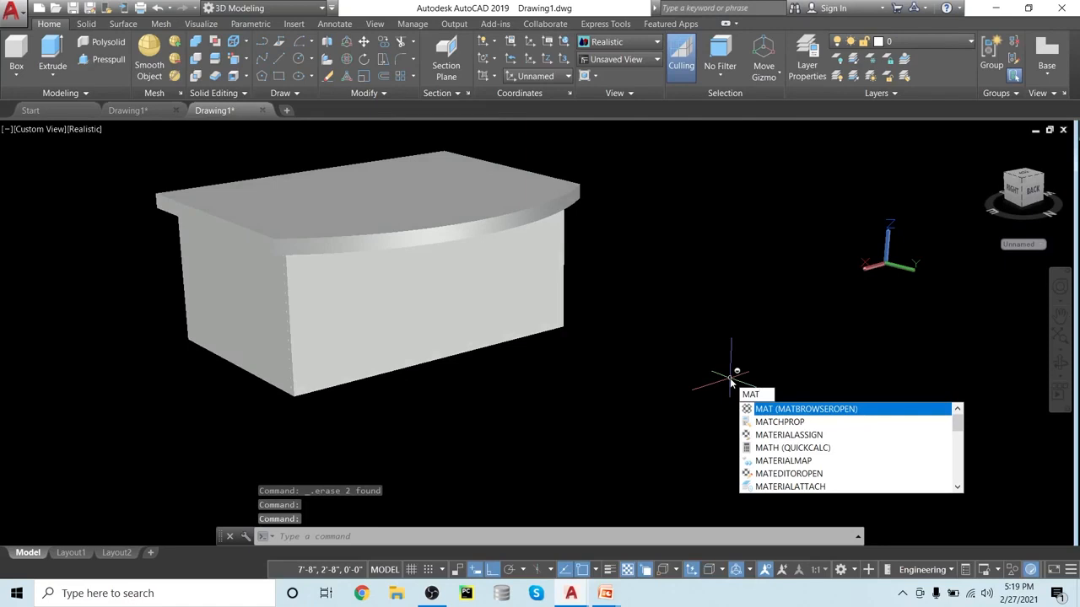
- Open the Materials Browser and move it aside so the cabinet's panels stay accessible in the drawing area
{"action": "key", "text": "Return"}
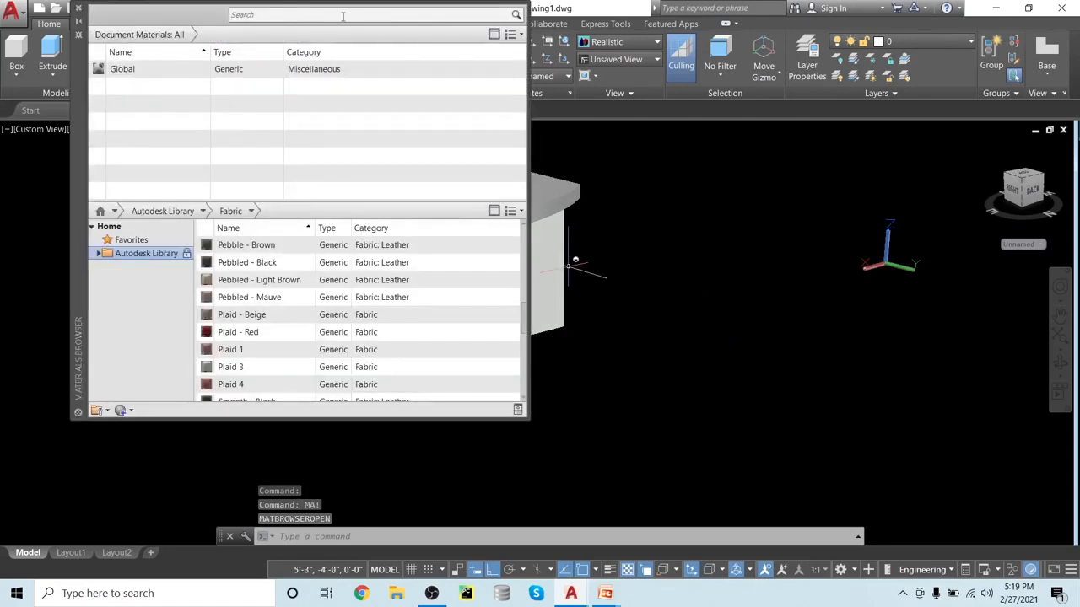
{"action": "left_click_drag", "start_coordinate": [75, 167], "coordinate": [540, 145]}
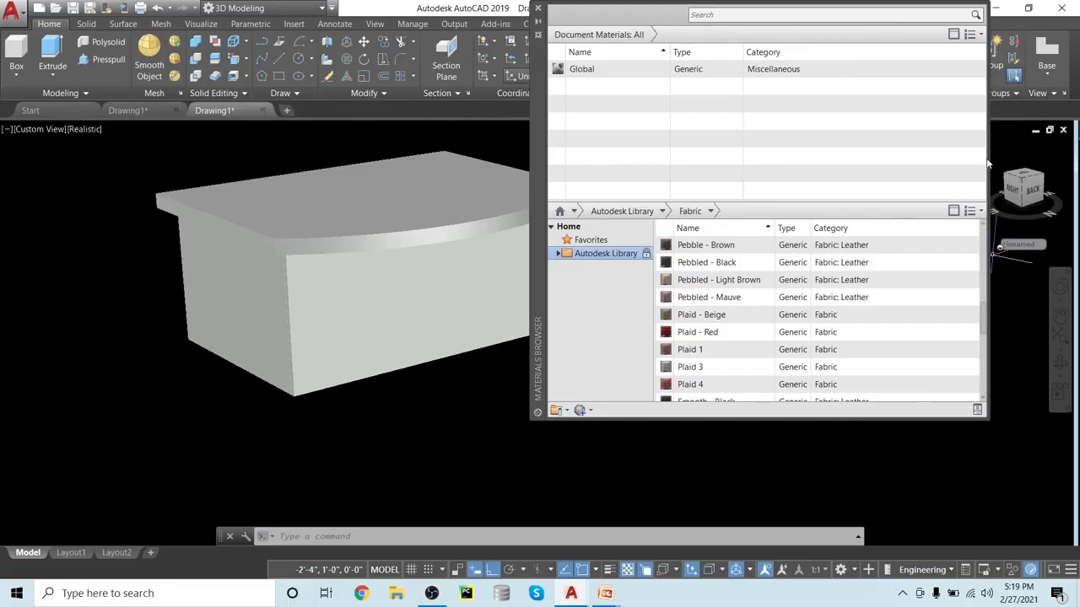
{"action": "left_click_drag", "start_coordinate": [989, 158], "coordinate": [1077, 158]}
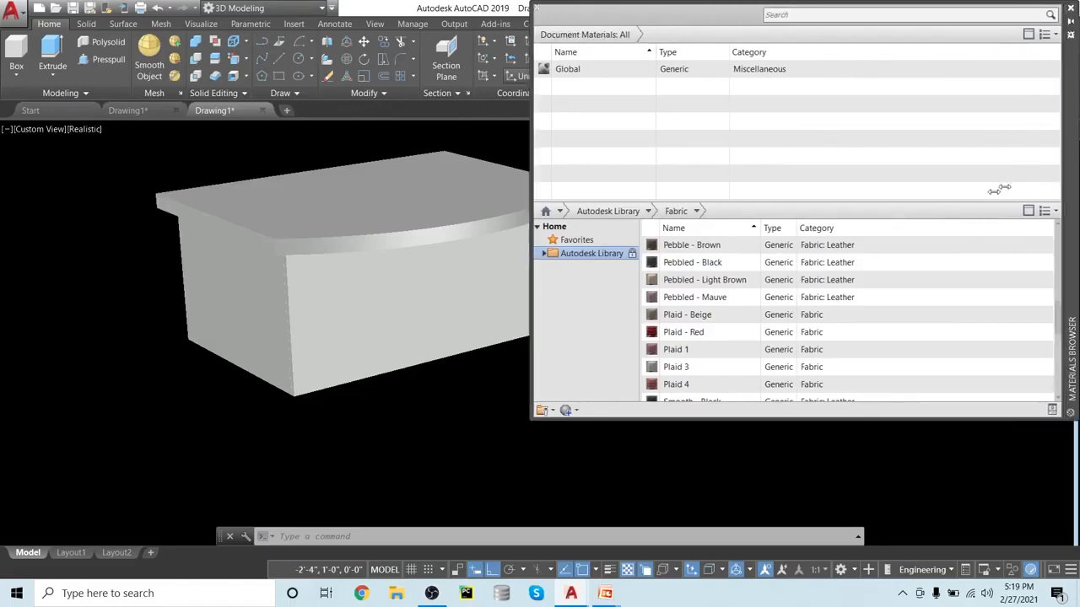
- Add Yellow Pine - Solid Stained Light No Gloss from the Autodesk Library's Wood category to the document materials
{"action": "left_click", "coordinate": [647, 212]}
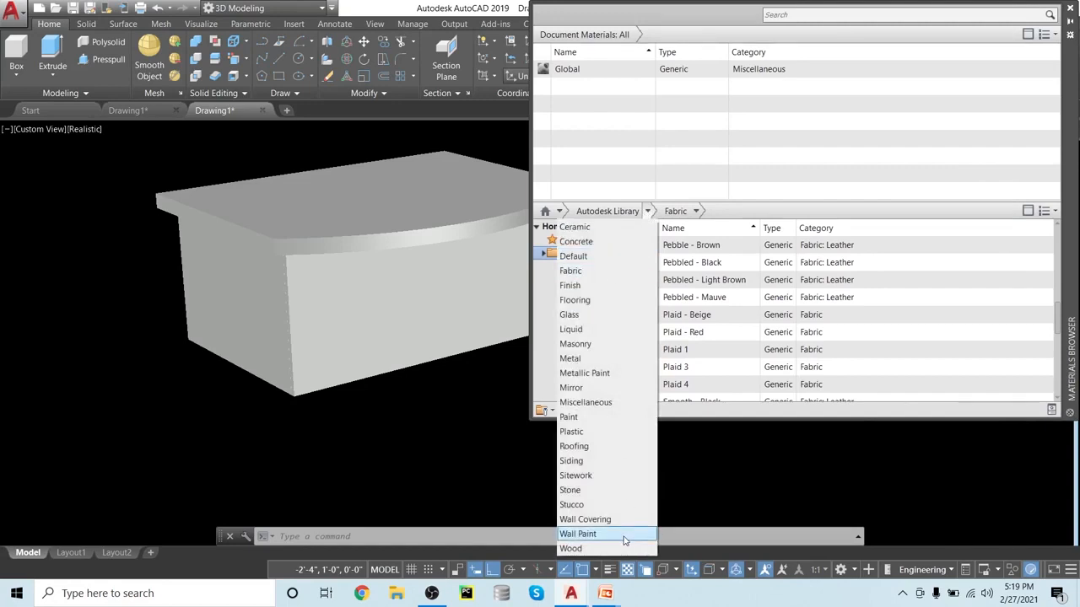
{"action": "left_click", "coordinate": [580, 417]}
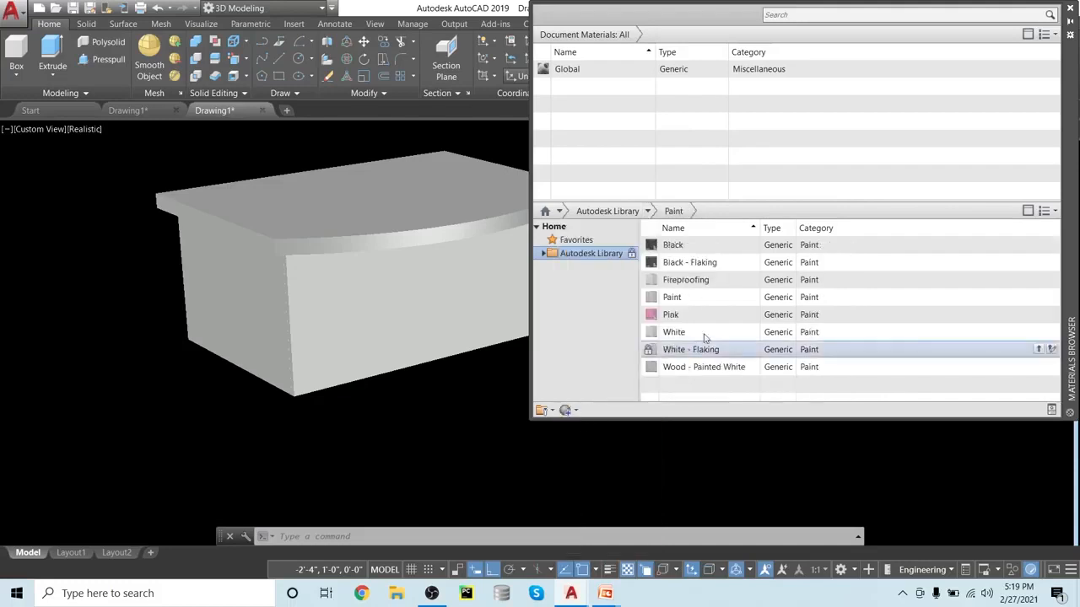
{"action": "left_click", "coordinate": [647, 212]}
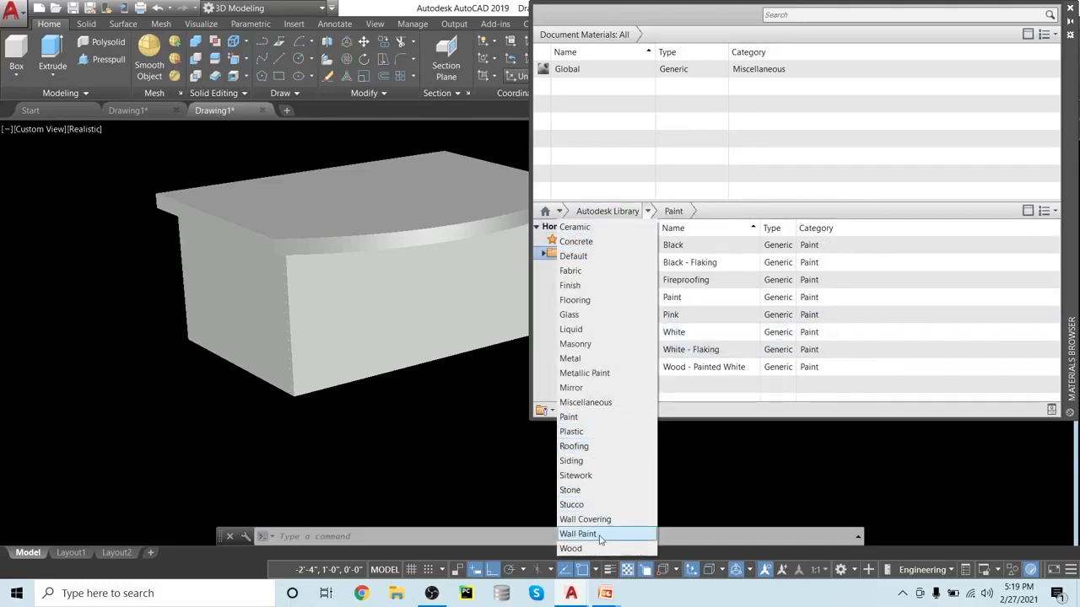
{"action": "left_click", "coordinate": [574, 548]}
{"action": "scroll", "coordinate": [692, 340], "scroll_direction": "down", "scroll_amount": 20}
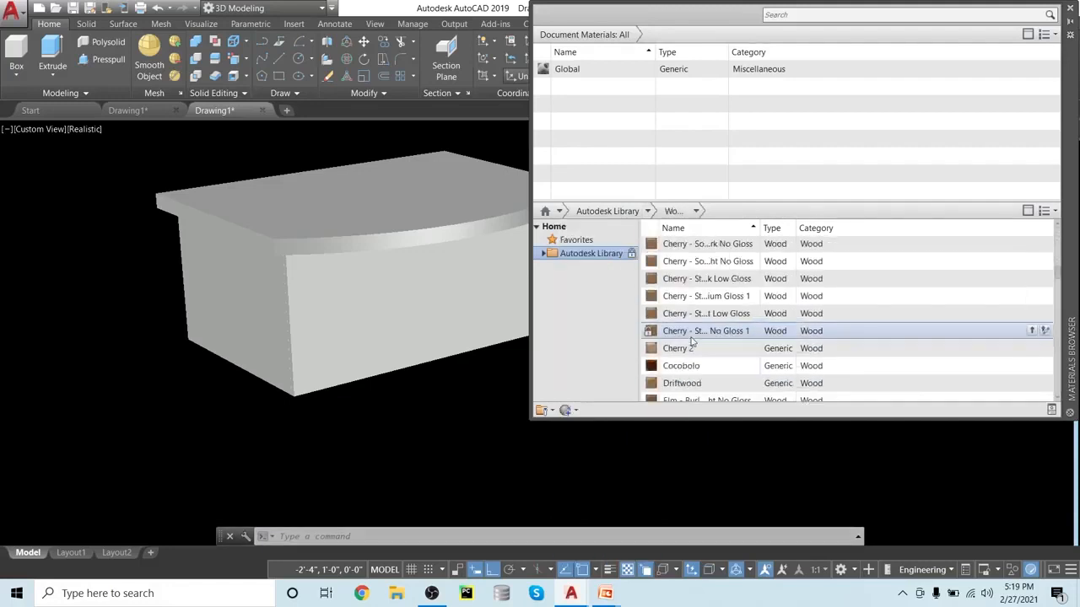
{"action": "scroll", "coordinate": [691, 343], "scroll_direction": "down", "scroll_amount": 5}
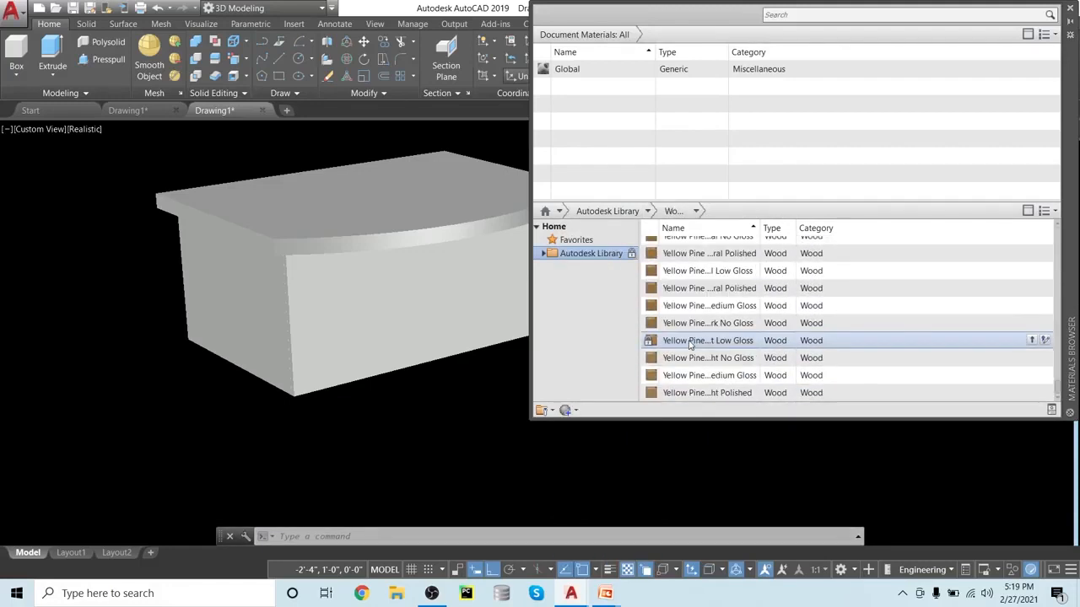
{"action": "left_click", "coordinate": [647, 211]}
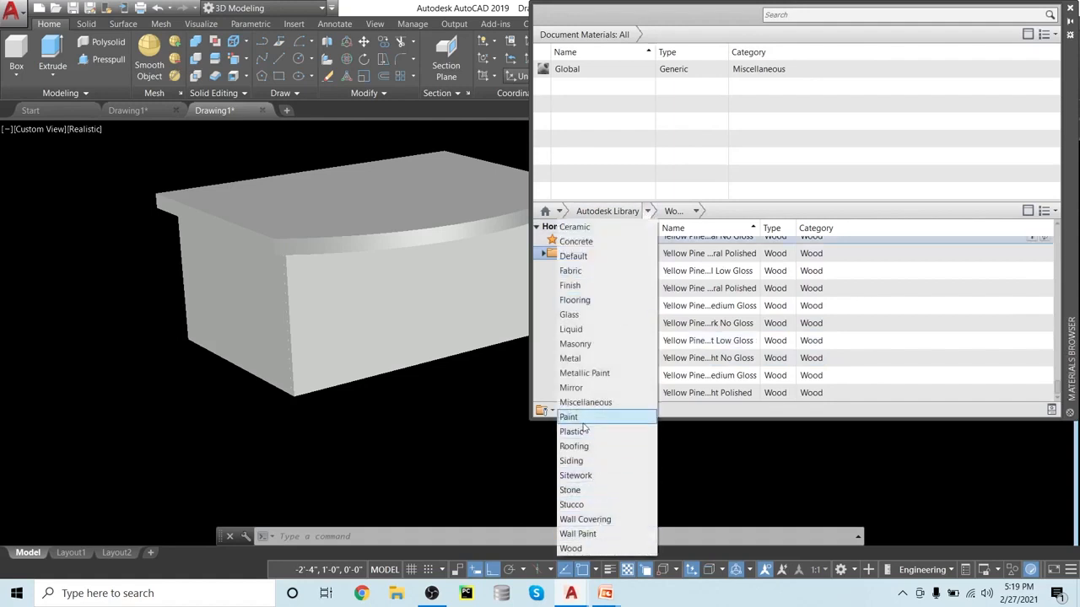
{"action": "left_click", "coordinate": [571, 549]}
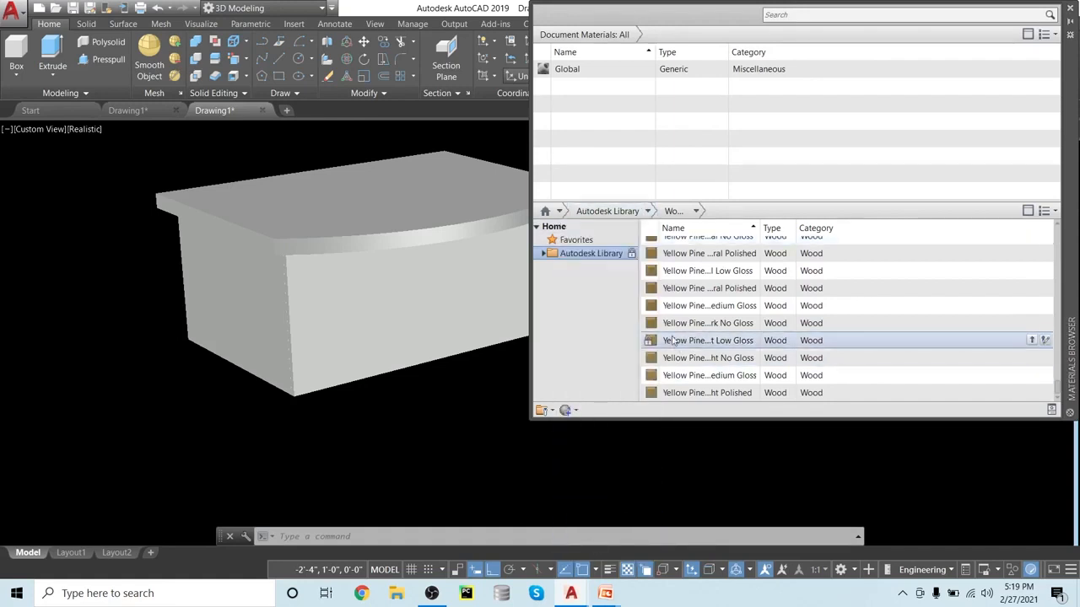
{"action": "scroll", "coordinate": [682, 320], "scroll_direction": "up", "scroll_amount": 1}
{"action": "scroll", "coordinate": [675, 300], "scroll_direction": "down", "scroll_amount": 1}
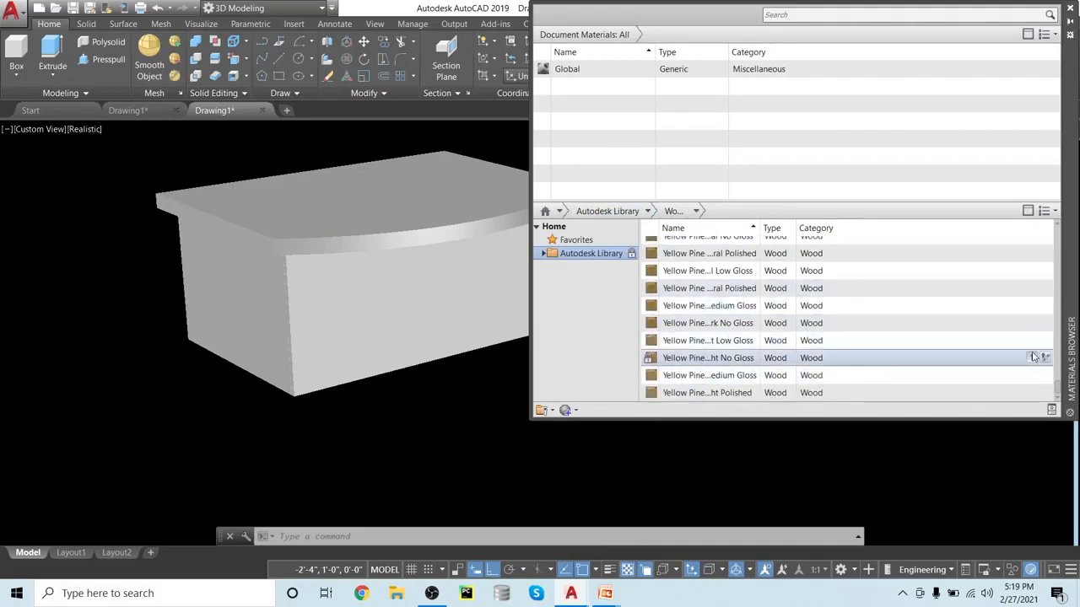
{"action": "left_click", "coordinate": [1033, 357]}
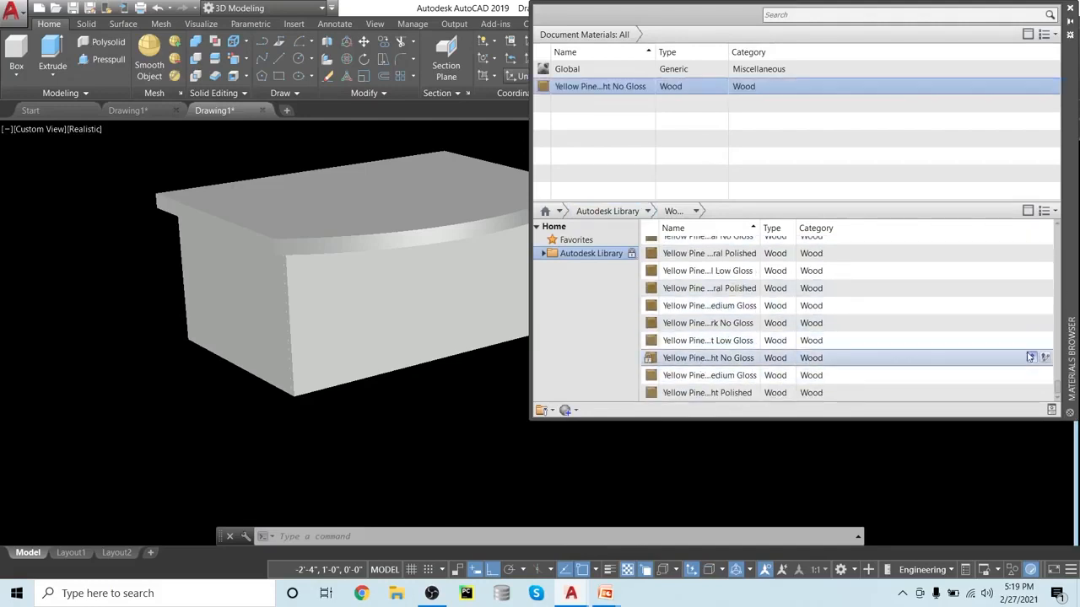
- Check the yellow pine material's appearance settings and apply it to the large flat panel beneath the top's curved edge
{"action": "double_click", "coordinate": [597, 87]}
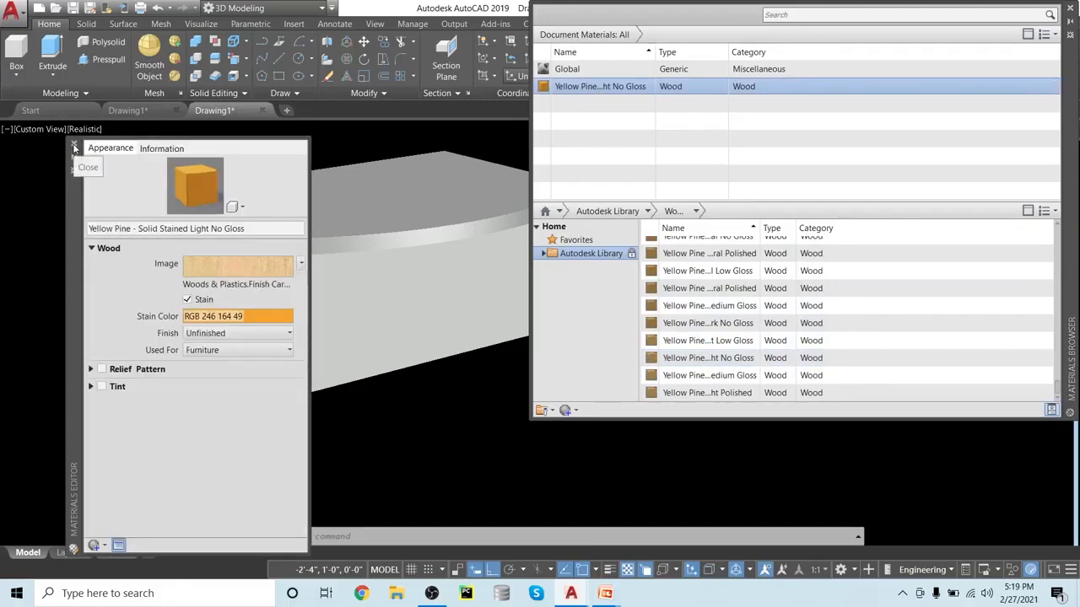
{"action": "left_click", "coordinate": [74, 147]}
{"action": "left_click_drag", "start_coordinate": [620, 88], "coordinate": [584, 160]}
{"action": "left_click_drag", "start_coordinate": [412, 292], "coordinate": [376, 302]}
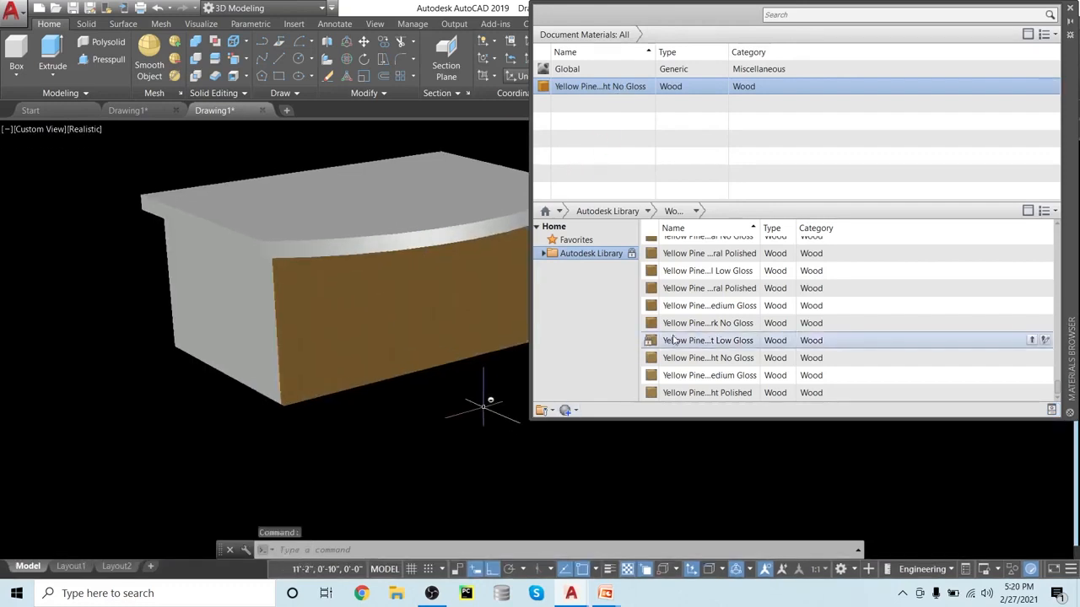
{"action": "scroll", "coordinate": [753, 244], "scroll_direction": "up", "scroll_amount": 1}
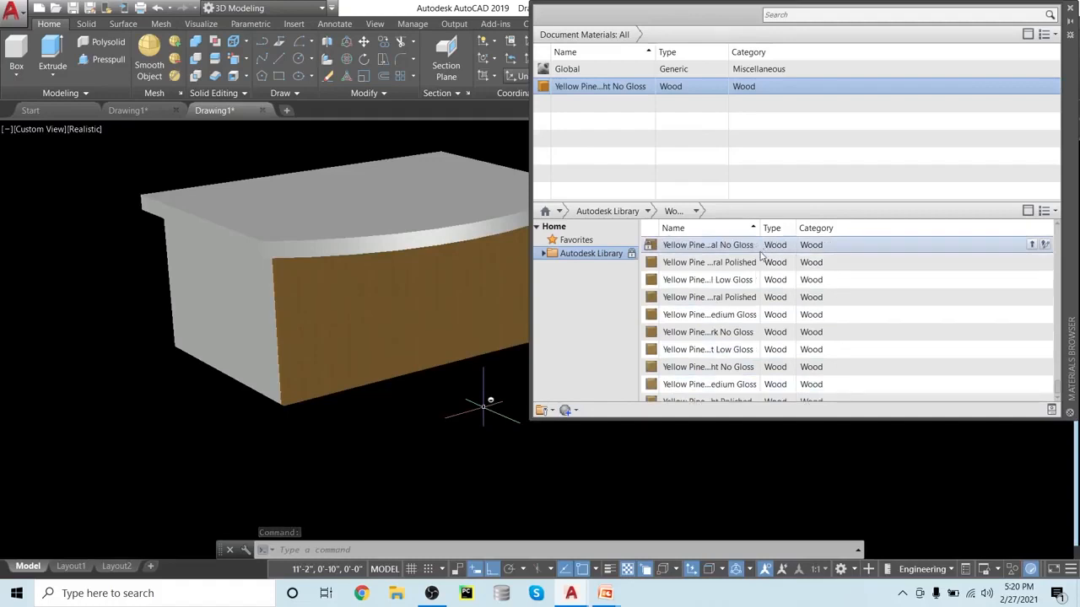
- Widen the Name columns of the document materials list and the library list to show the full material names
{"action": "left_click_drag", "start_coordinate": [764, 229], "coordinate": [793, 228]}
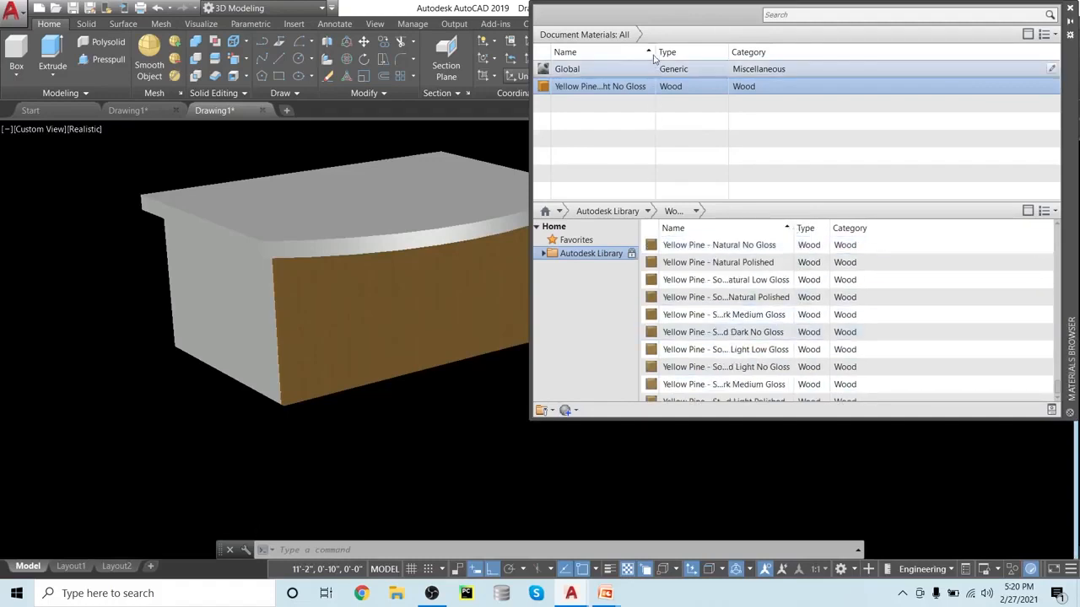
{"action": "left_click_drag", "start_coordinate": [654, 56], "coordinate": [744, 52]}
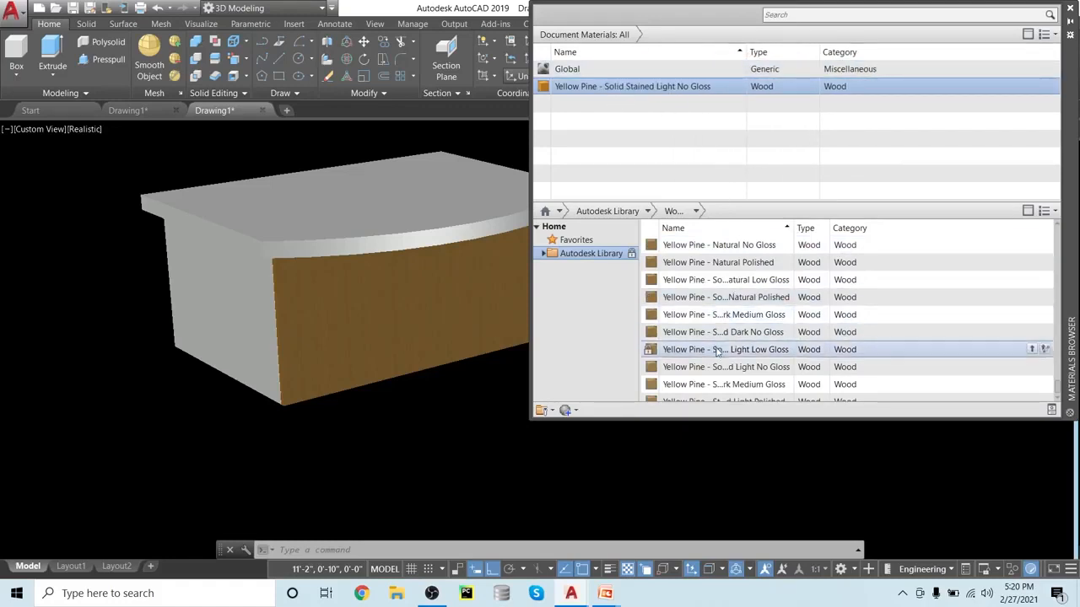
{"action": "left_click_drag", "start_coordinate": [793, 232], "coordinate": [850, 240]}
- Add Yellow Pine - Stained Light Polished to the document materials and apply it to the desk's front panel
{"action": "scroll", "coordinate": [738, 365], "scroll_direction": "down", "scroll_amount": 1}
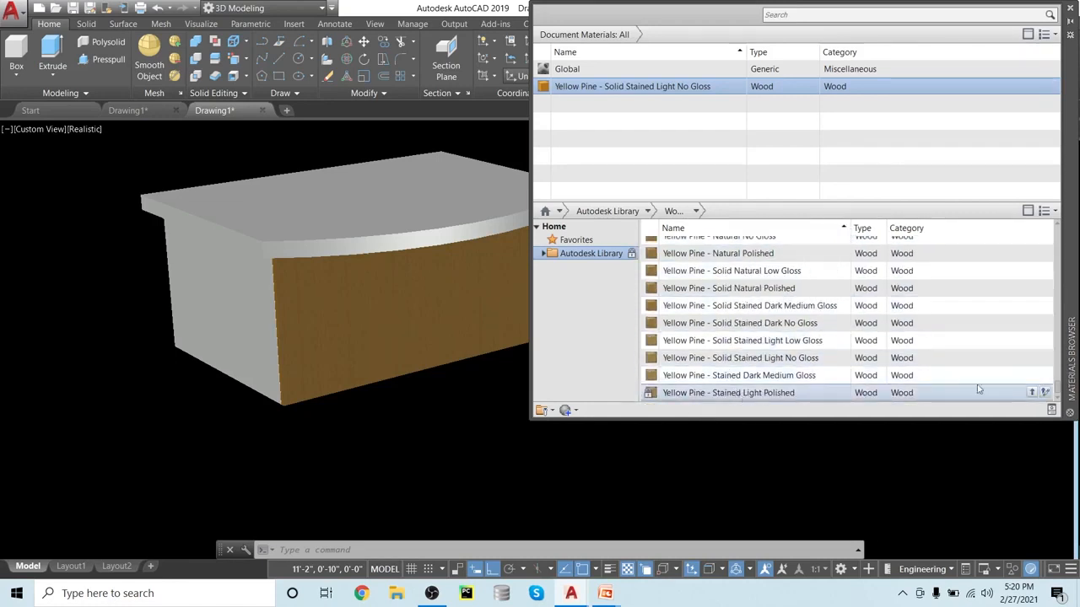
{"action": "left_click", "coordinate": [1031, 394]}
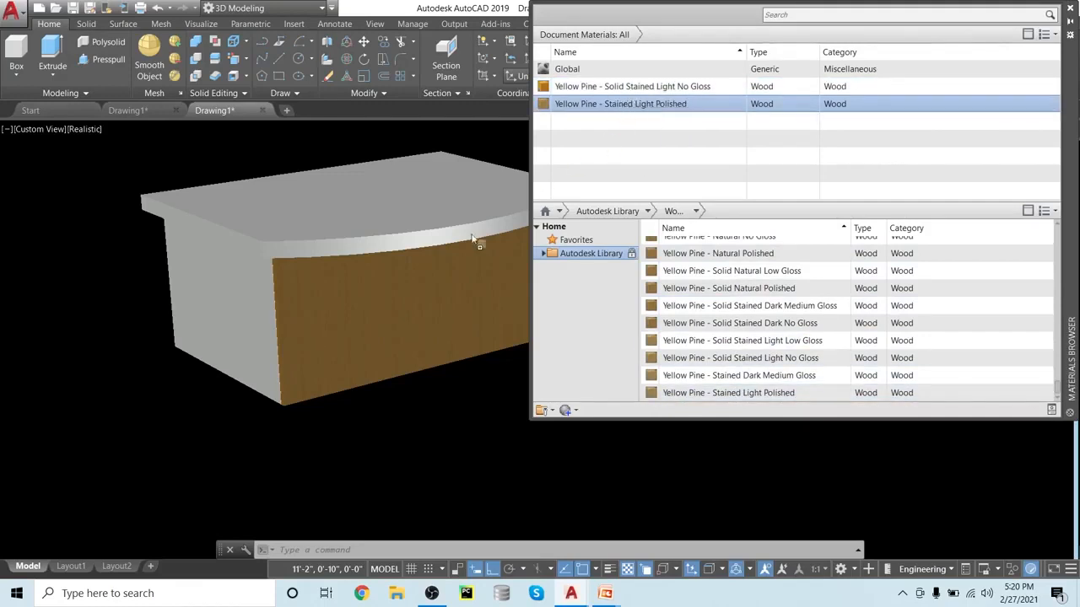
{"action": "left_click", "coordinate": [426, 271], "text": "ctrl"}
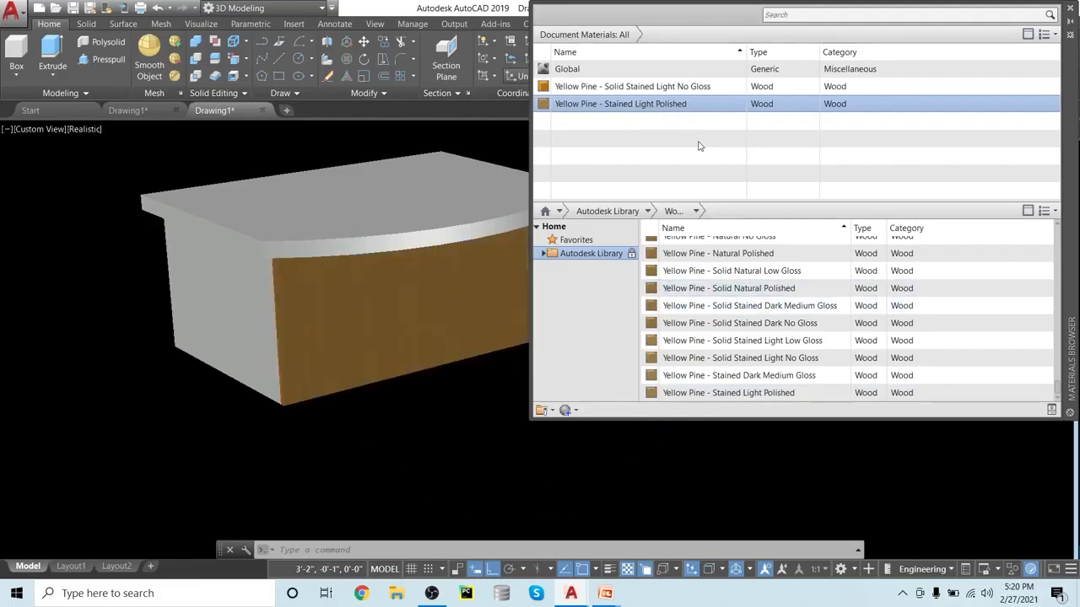
- Add White Oak - Stained Light No Gloss 1 to the document materials and apply it to the desk's front panel
{"action": "scroll", "coordinate": [722, 270], "scroll_direction": "up", "scroll_amount": 1}
{"action": "scroll", "coordinate": [675, 350], "scroll_direction": "up", "scroll_amount": 2}
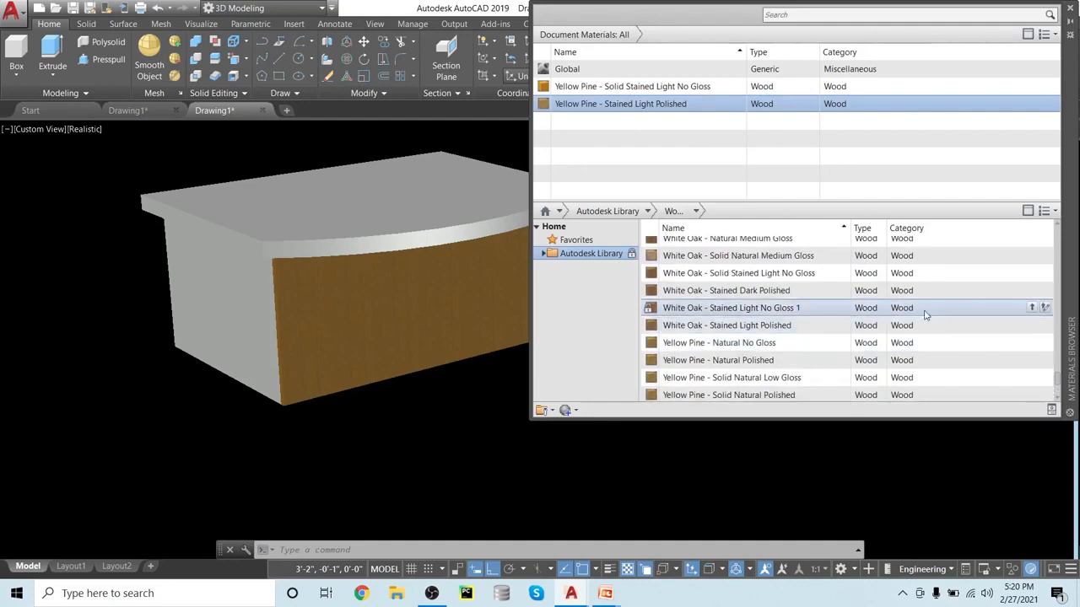
{"action": "left_click", "coordinate": [1033, 308]}
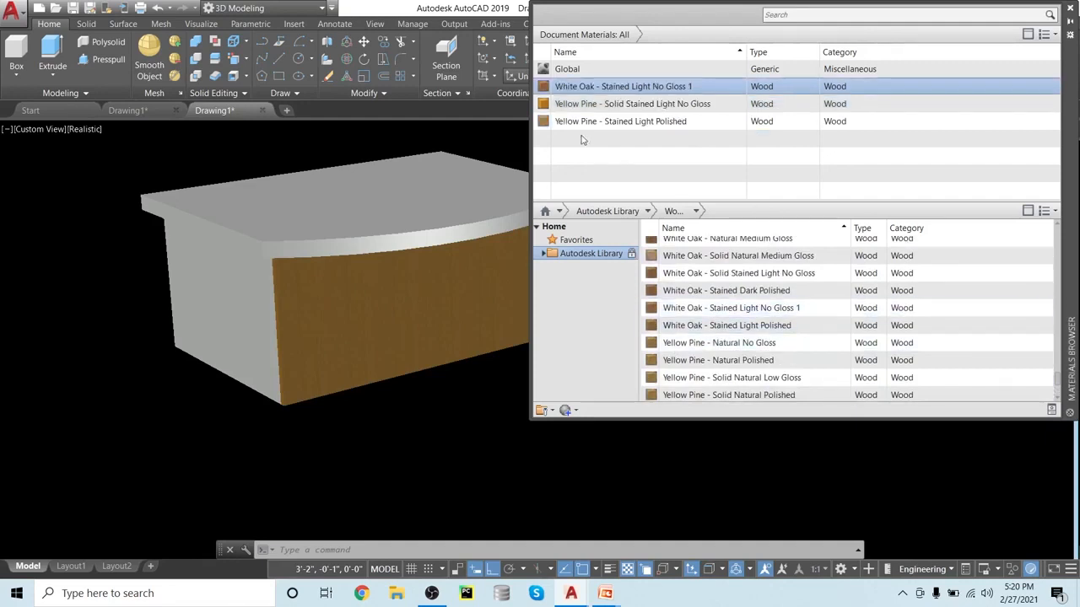
{"action": "left_click_drag", "start_coordinate": [452, 276], "coordinate": [427, 295]}
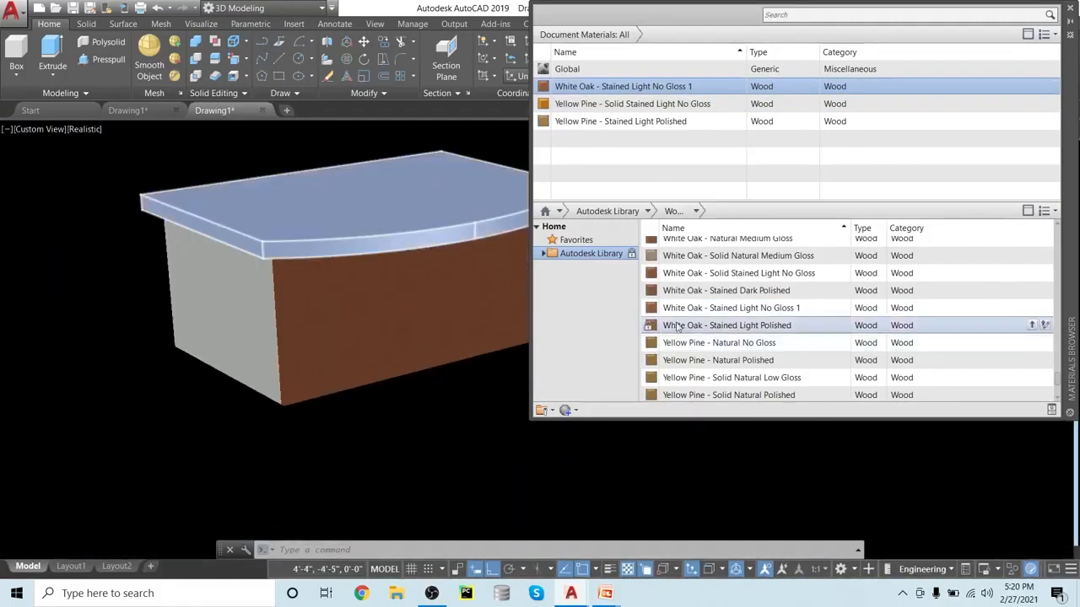
- Add Yellow Pine - Solid Natural Low Gloss to the document materials and apply it to the desk's front panel
{"action": "scroll", "coordinate": [676, 328], "scroll_direction": "down", "scroll_amount": 2}
{"action": "scroll", "coordinate": [678, 328], "scroll_direction": "up", "scroll_amount": 1}
{"action": "scroll", "coordinate": [677, 328], "scroll_direction": "down", "scroll_amount": 2}
{"action": "scroll", "coordinate": [700, 346], "scroll_direction": "up", "scroll_amount": 3}
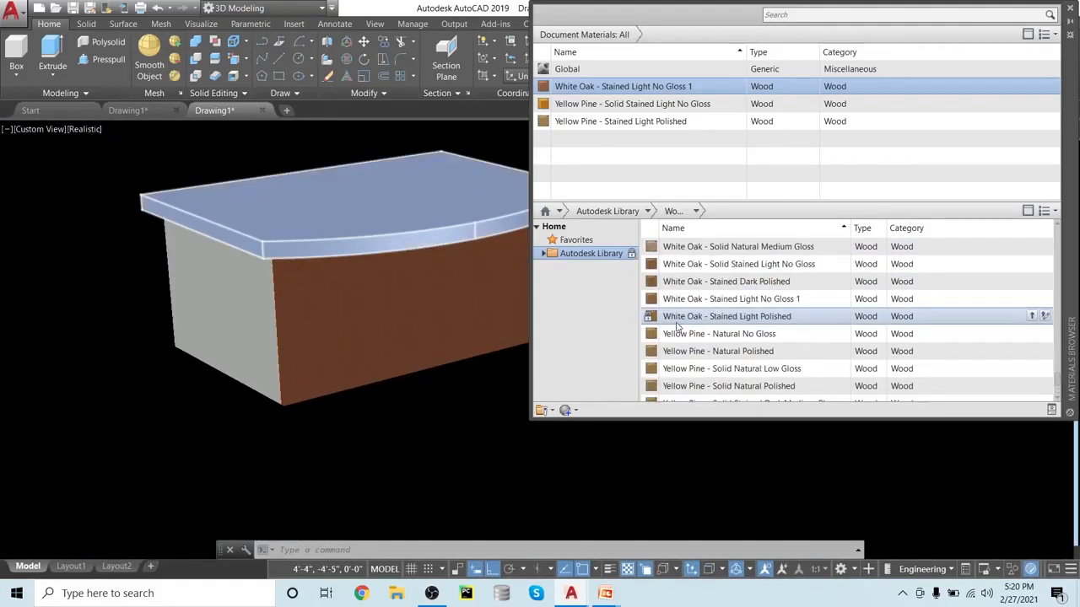
{"action": "left_click", "coordinate": [1030, 358]}
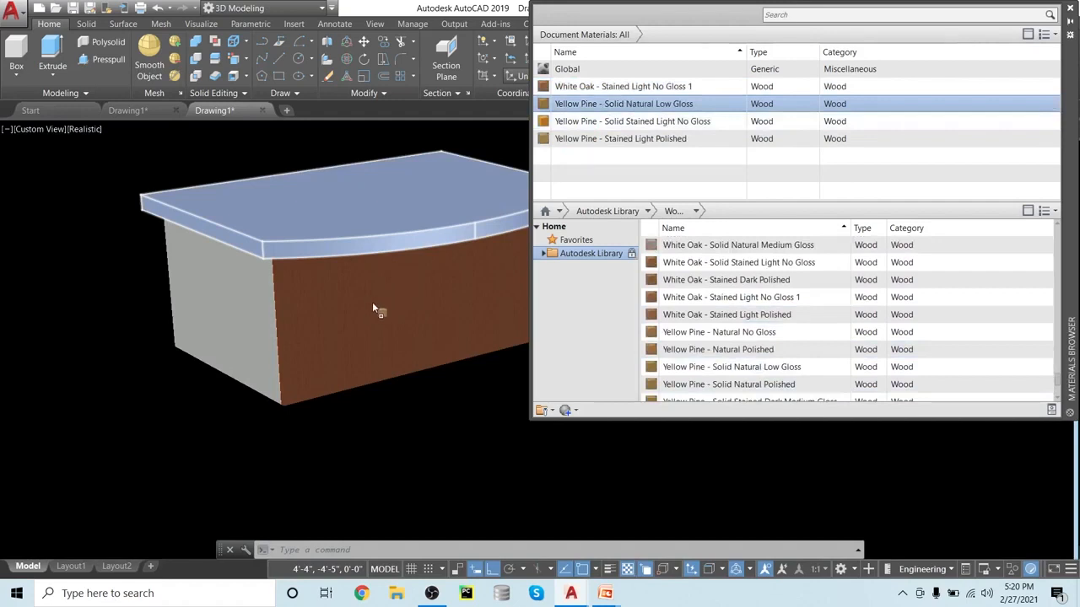
{"action": "left_click_drag", "start_coordinate": [373, 308], "coordinate": [373, 307]}
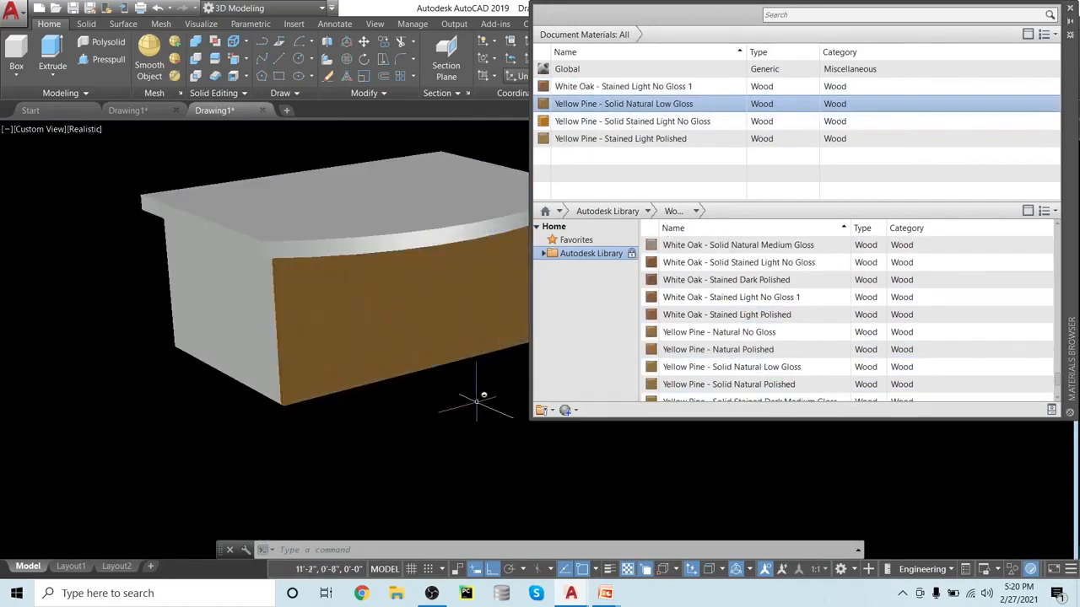
- Look through the Autodesk Library's Paint category and switch the library list to Wall Paint
{"action": "left_click", "coordinate": [648, 212]}
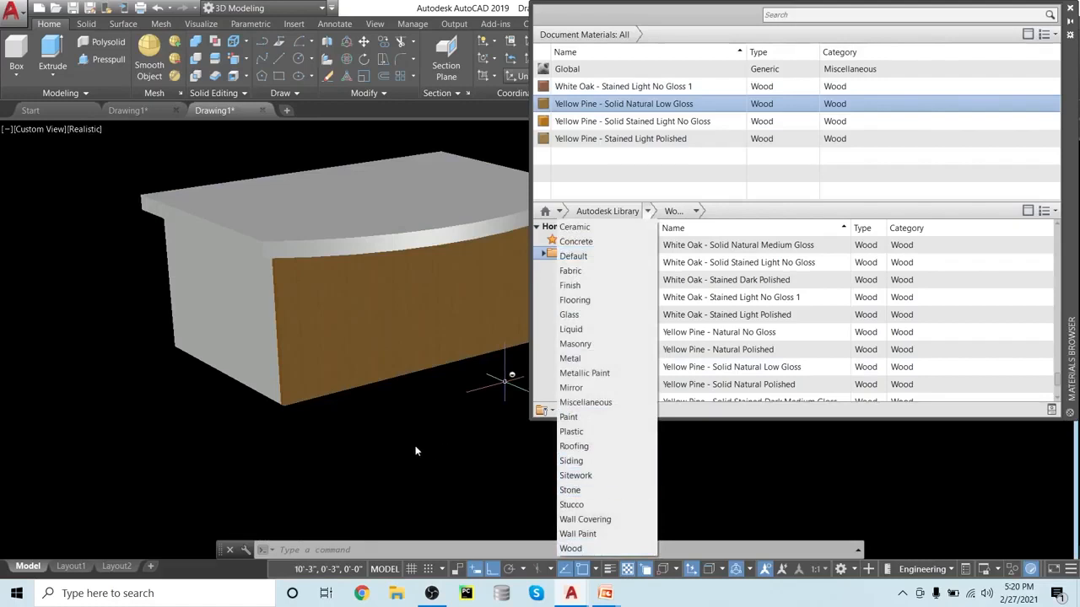
{"action": "left_click", "coordinate": [566, 418]}
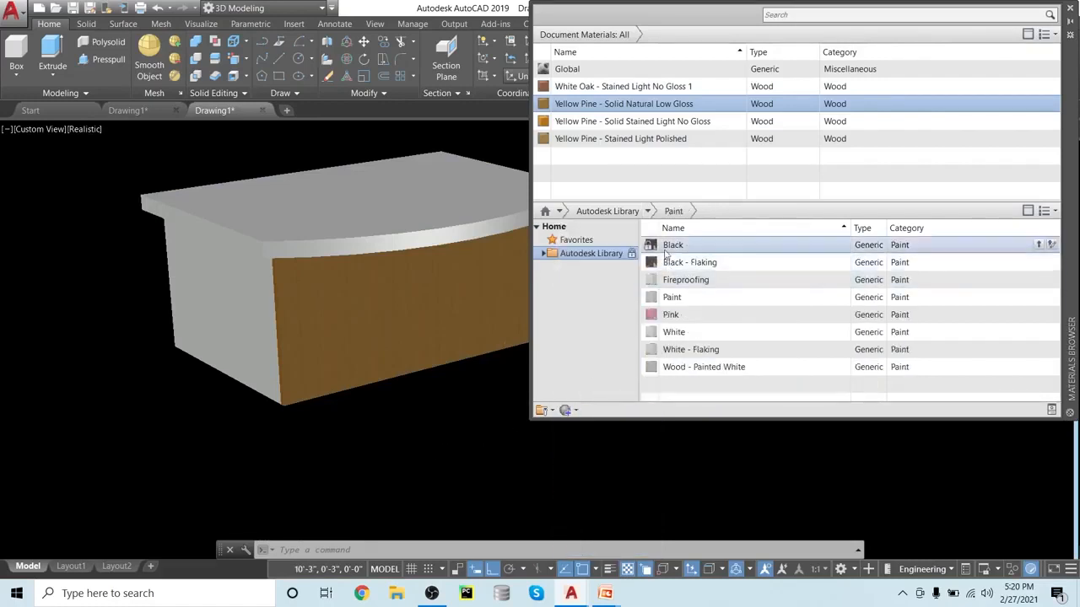
{"action": "left_click", "coordinate": [648, 212]}
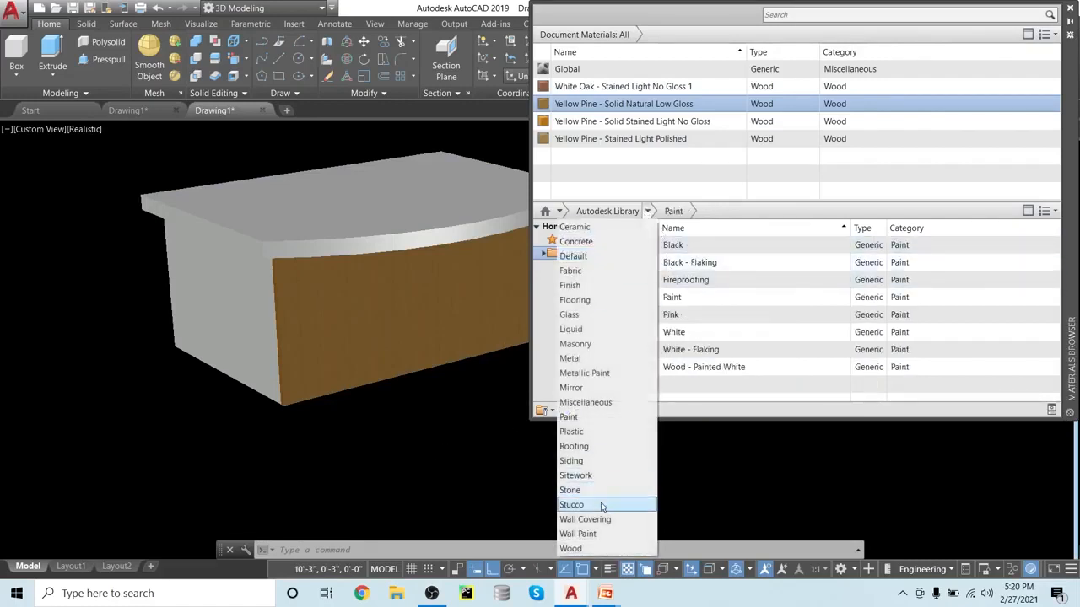
{"action": "left_click", "coordinate": [598, 534]}
- Add the Reflective - Red wall paint to the document materials and apply it to the desk's front panel
{"action": "scroll", "coordinate": [695, 314], "scroll_direction": "down", "scroll_amount": 5}
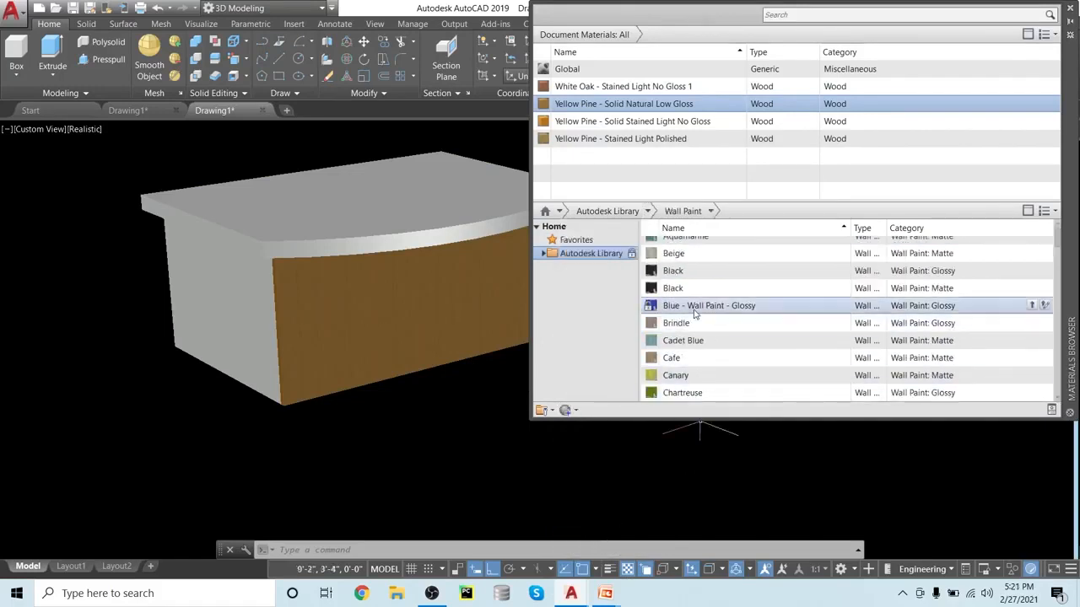
{"action": "scroll", "coordinate": [694, 313], "scroll_direction": "up", "scroll_amount": 1}
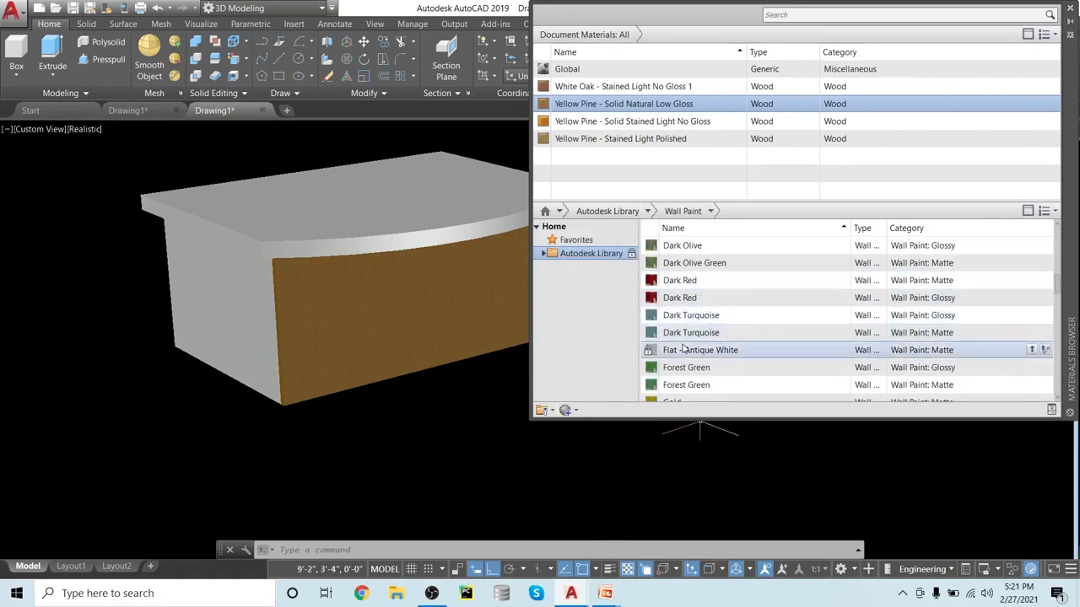
{"action": "scroll", "coordinate": [685, 350], "scroll_direction": "down", "scroll_amount": 4}
{"action": "scroll", "coordinate": [683, 351], "scroll_direction": "down", "scroll_amount": 2}
{"action": "scroll", "coordinate": [683, 351], "scroll_direction": "up", "scroll_amount": 1}
{"action": "scroll", "coordinate": [684, 351], "scroll_direction": "down", "scroll_amount": 1}
{"action": "scroll", "coordinate": [684, 351], "scroll_direction": "up", "scroll_amount": 1}
{"action": "scroll", "coordinate": [683, 351], "scroll_direction": "down", "scroll_amount": 7}
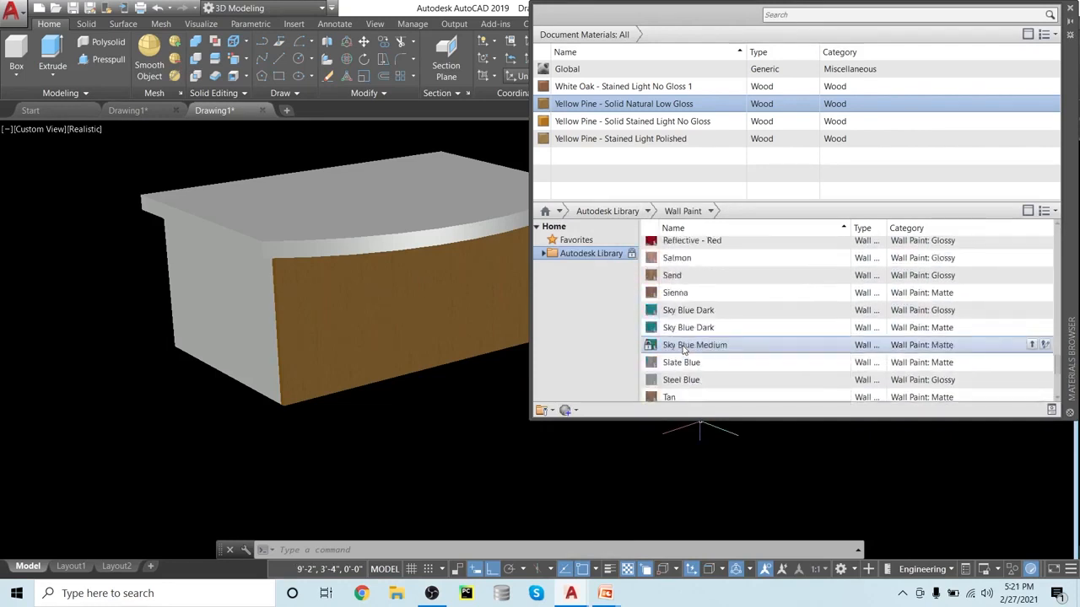
{"action": "scroll", "coordinate": [685, 350], "scroll_direction": "up", "scroll_amount": 1}
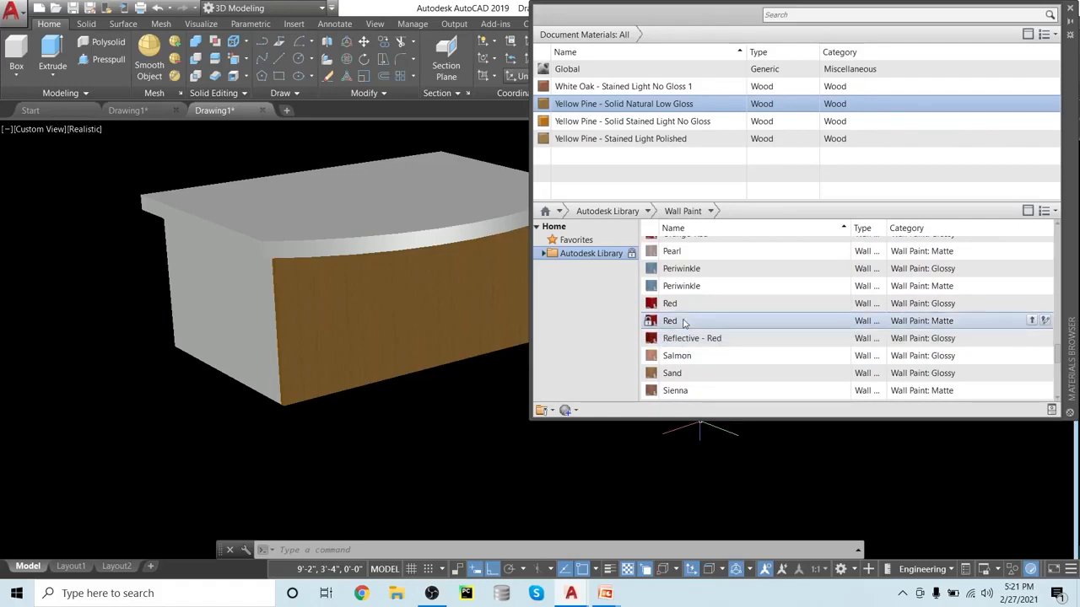
{"action": "left_click", "coordinate": [1031, 339]}
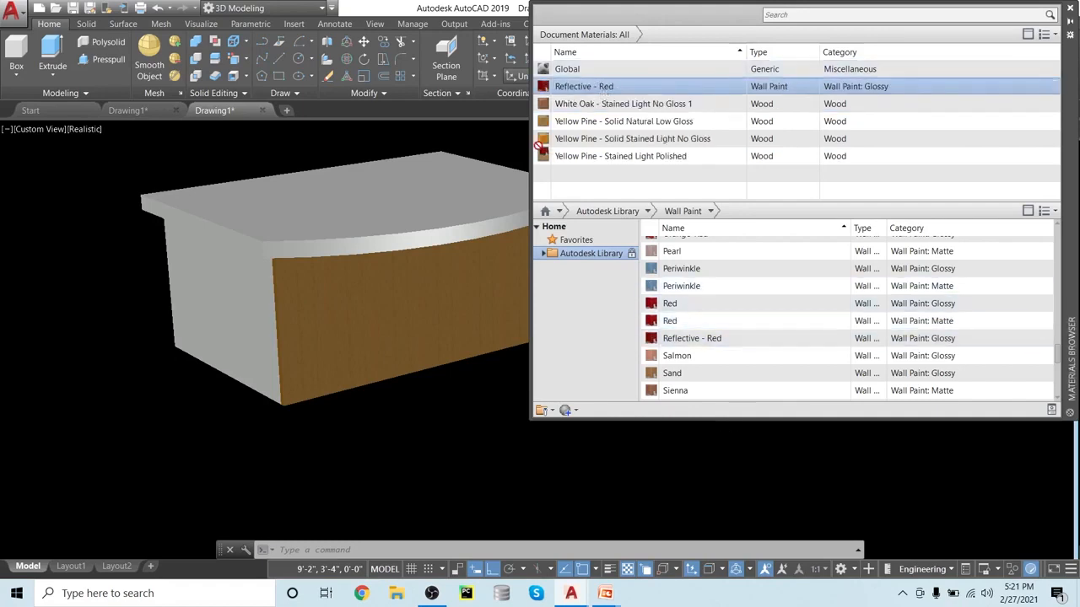
{"action": "left_click_drag", "start_coordinate": [343, 305], "coordinate": [338, 307]}
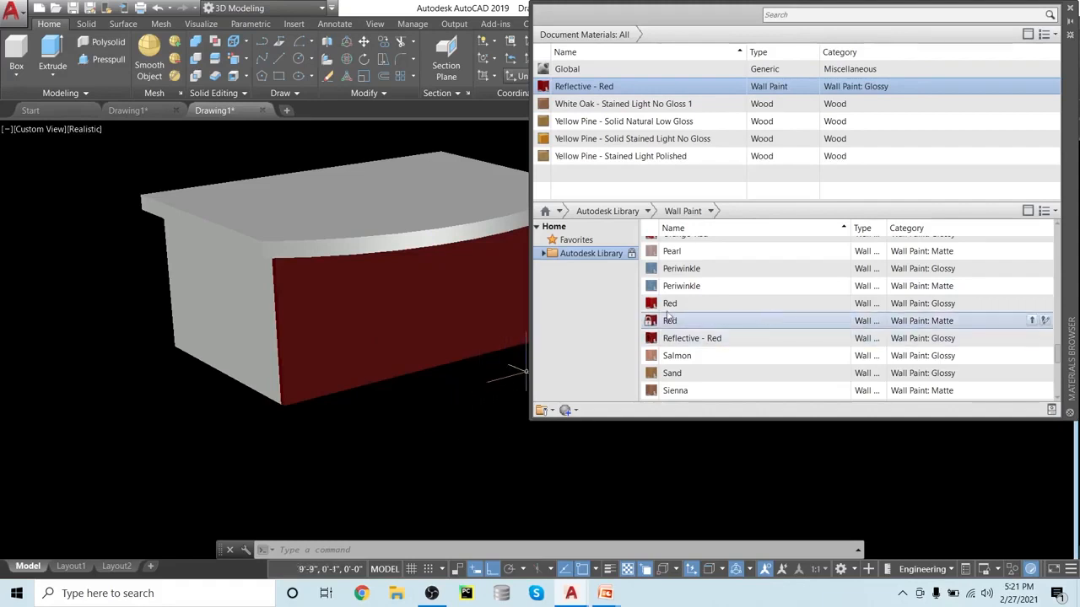
- Add Blue - Wall Paint - Glossy to the document materials and apply it to the desk's front panel
{"action": "scroll", "coordinate": [718, 335], "scroll_direction": "down", "scroll_amount": 5}
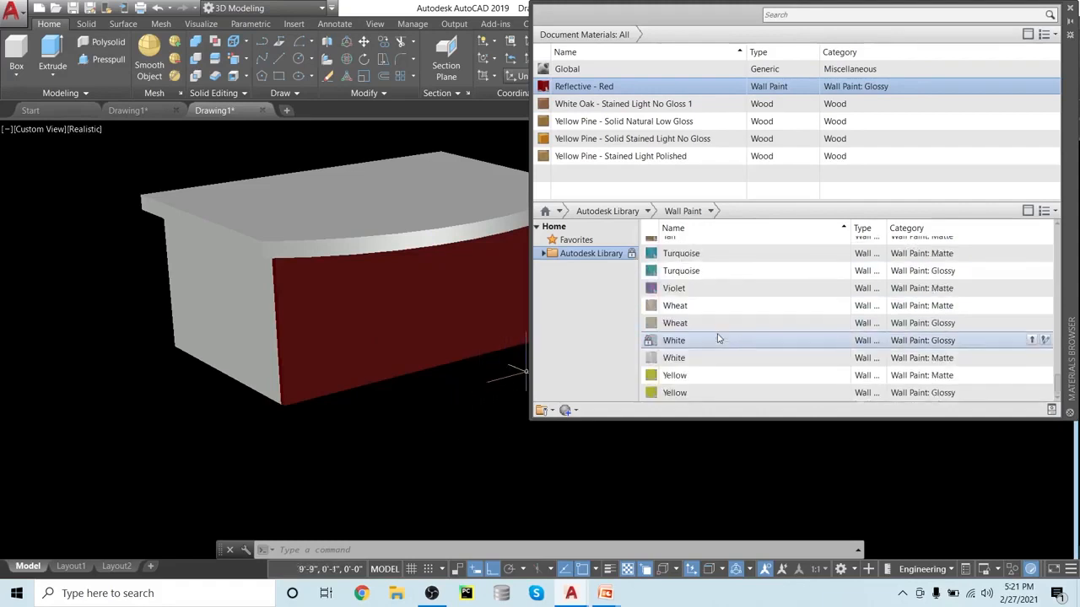
{"action": "scroll", "coordinate": [716, 358], "scroll_direction": "up", "scroll_amount": 4}
{"action": "scroll", "coordinate": [715, 356], "scroll_direction": "up", "scroll_amount": 10}
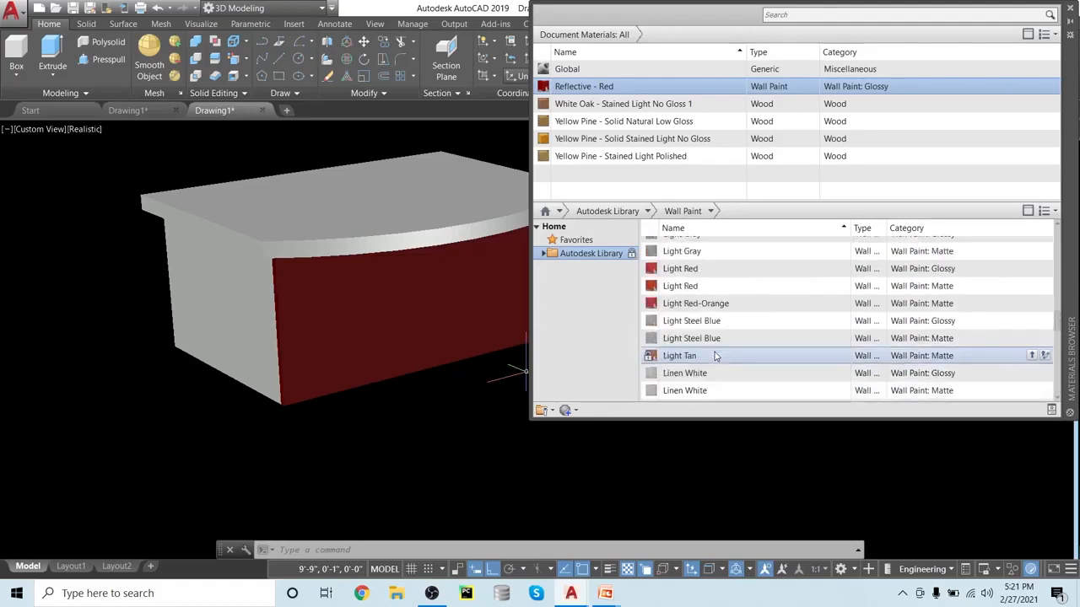
{"action": "scroll", "coordinate": [713, 357], "scroll_direction": "up", "scroll_amount": 6}
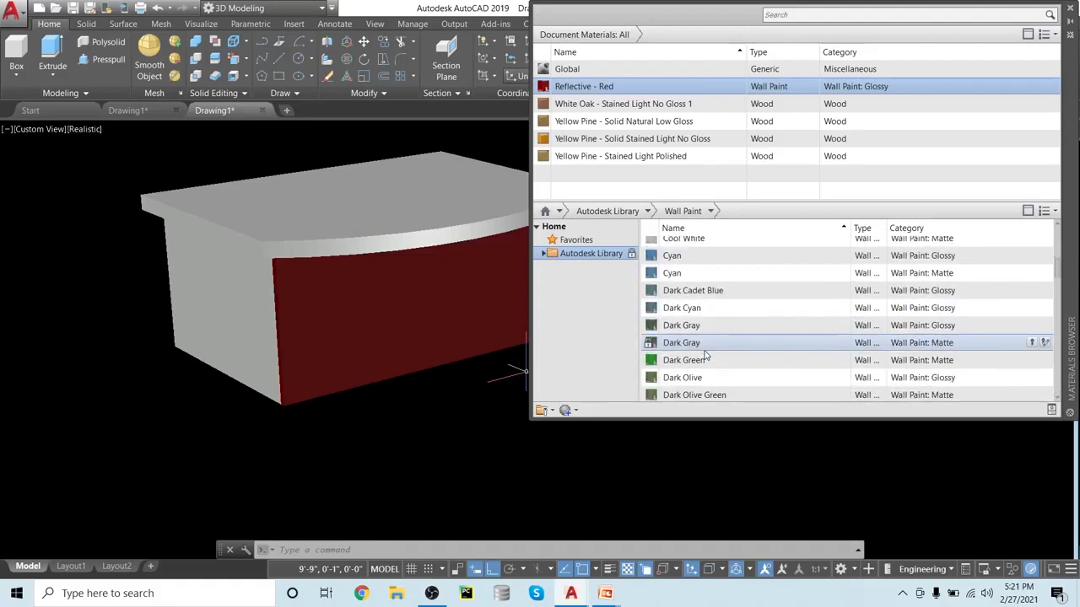
{"action": "scroll", "coordinate": [707, 356], "scroll_direction": "up", "scroll_amount": 4}
{"action": "scroll", "coordinate": [705, 355], "scroll_direction": "up", "scroll_amount": 3}
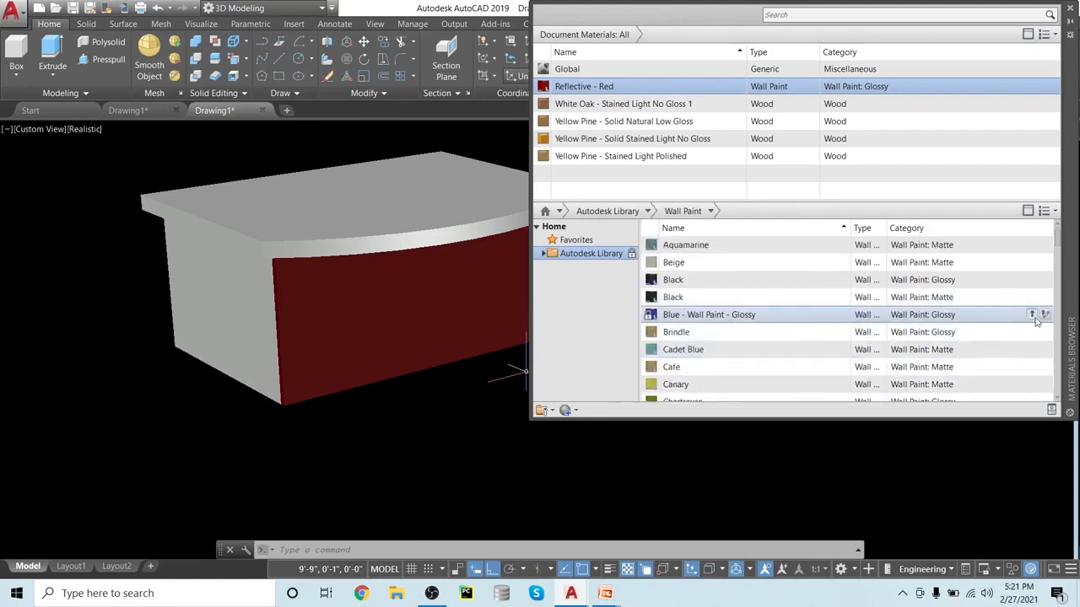
{"action": "left_click", "coordinate": [1031, 314]}
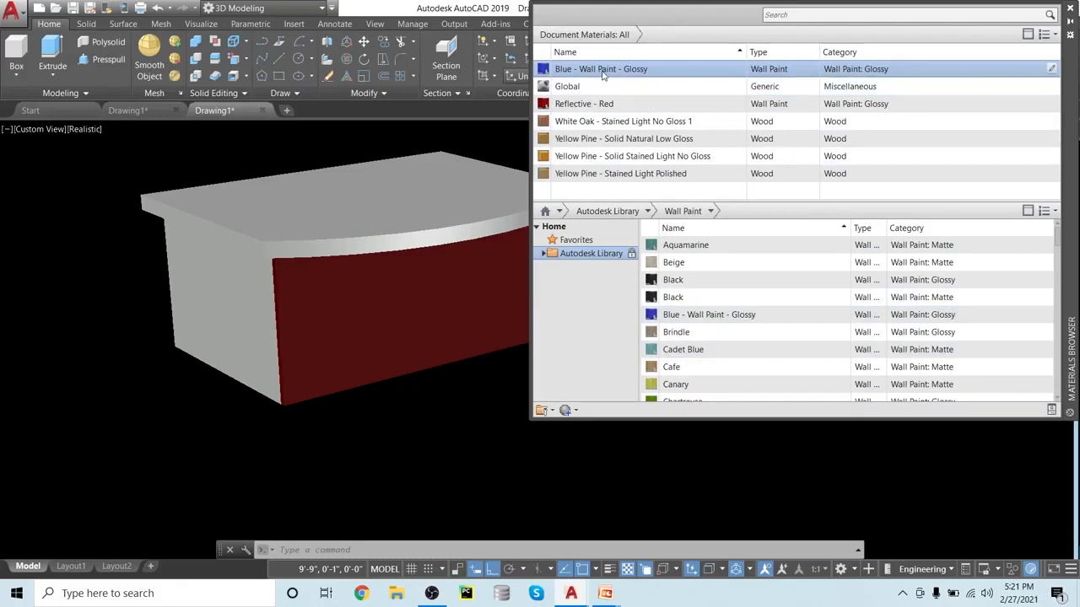
{"action": "left_click_drag", "start_coordinate": [372, 334], "coordinate": [346, 333]}
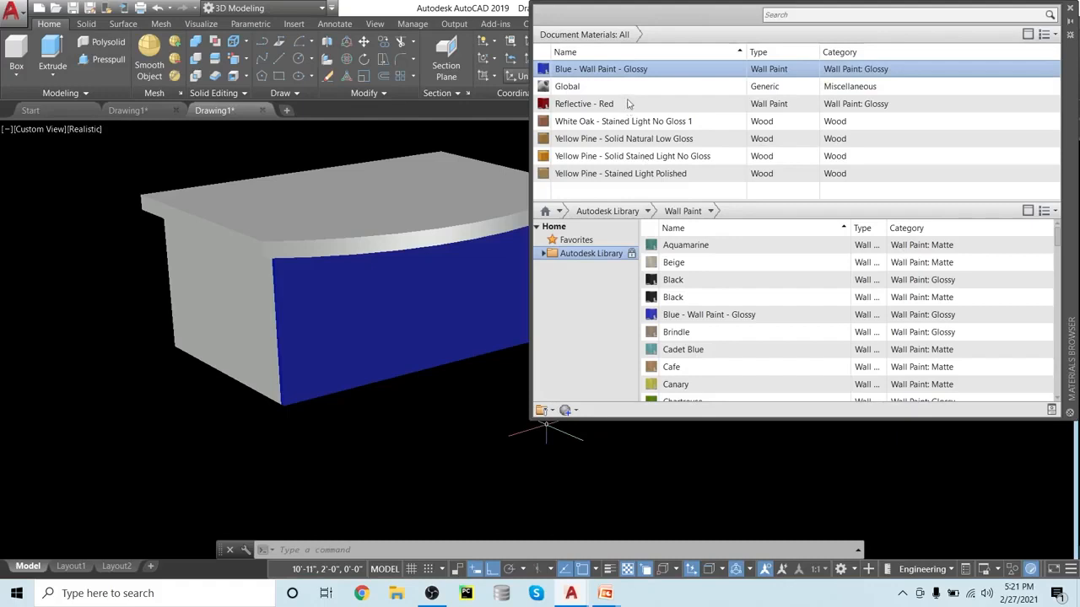
- Apply the Reflective - Red material to the desktop and both outer side panels
{"action": "left_click_drag", "start_coordinate": [675, 384], "coordinate": [365, 311]}
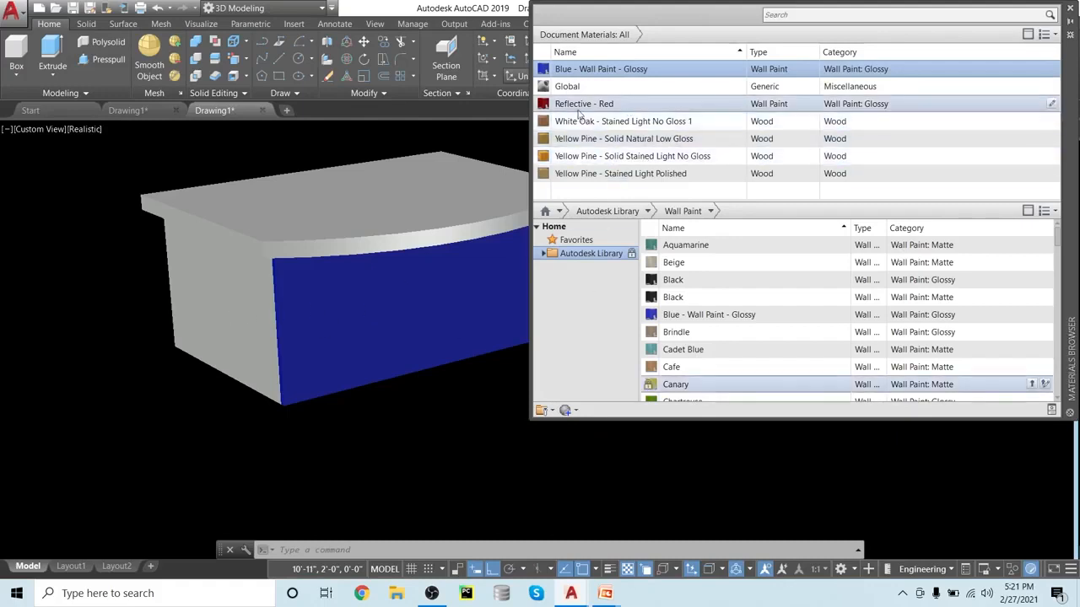
{"action": "left_click_drag", "start_coordinate": [593, 104], "coordinate": [249, 322]}
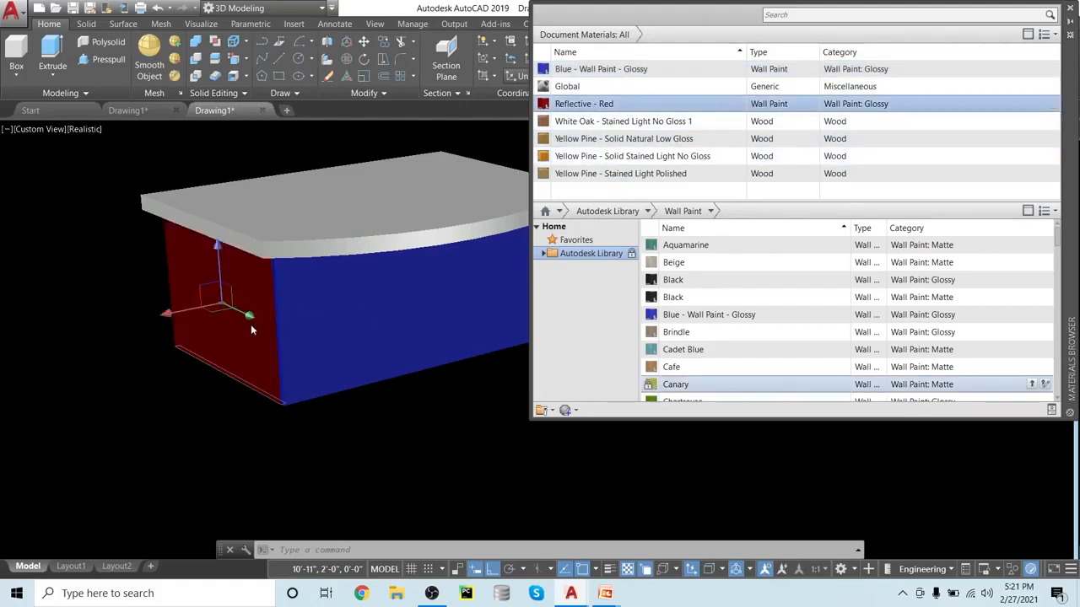
{"action": "left_click_drag", "start_coordinate": [627, 104], "coordinate": [398, 244]}
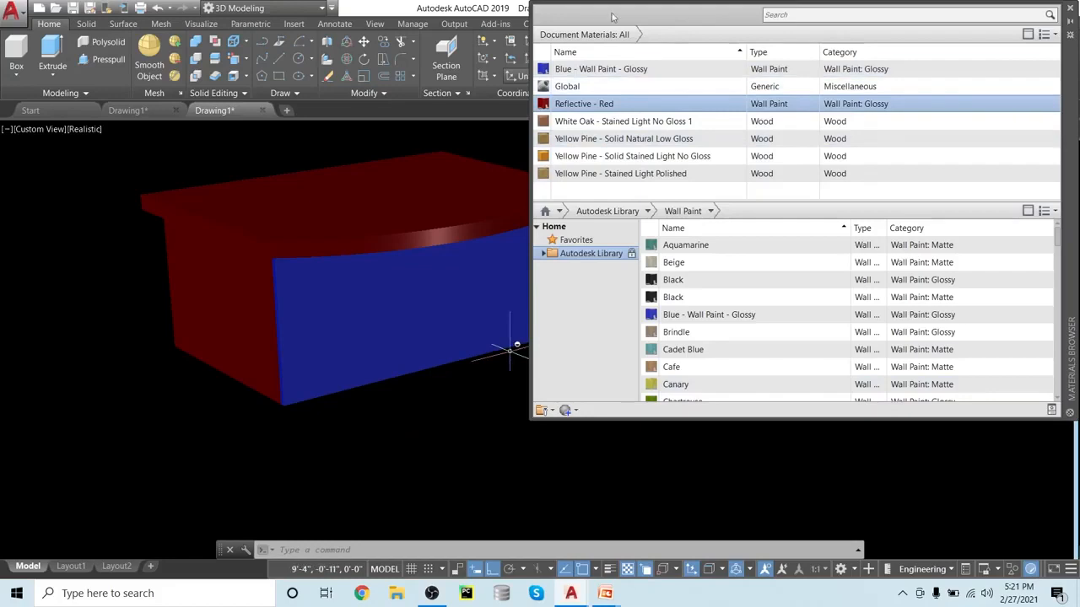
{"action": "mouse_move", "coordinate": [417, 501]}
{"action": "middle_mouse_down", "text": "shift"}
{"action": "mouse_move", "coordinate": [185, 463]}
{"action": "mouse_move", "coordinate": [185, 494]}
{"action": "middle_mouse_up", "text": "shift"}
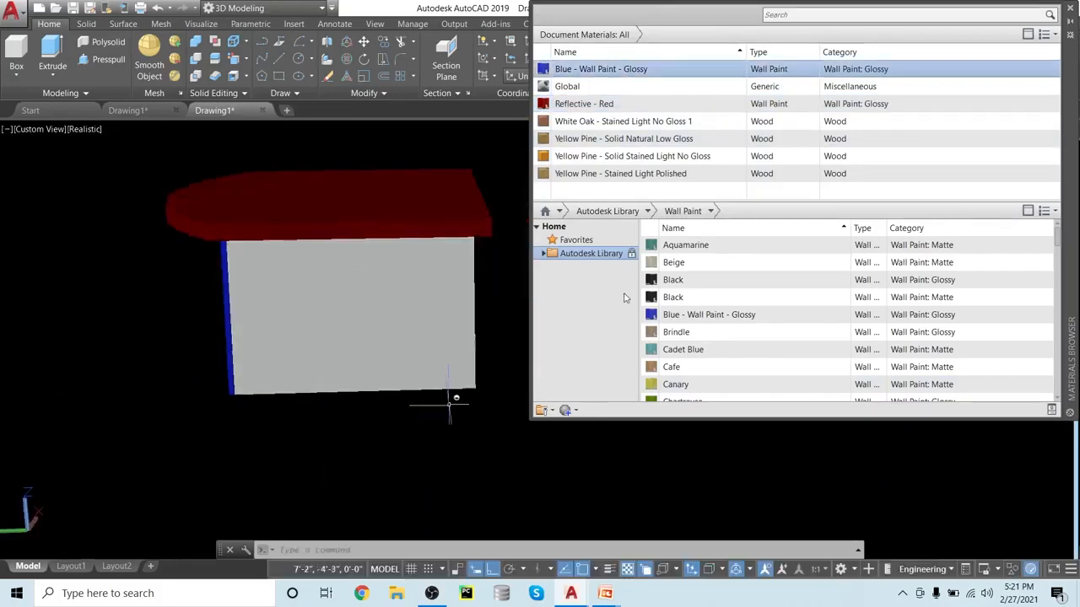
{"action": "left_click_drag", "start_coordinate": [622, 106], "coordinate": [415, 313]}
- Apply the Reflective - Red material to the inner partition between the open shelf area and the closed cabinet
{"action": "middle_click_drag", "start_coordinate": [473, 455], "coordinate": [356, 443], "text": "shift"}
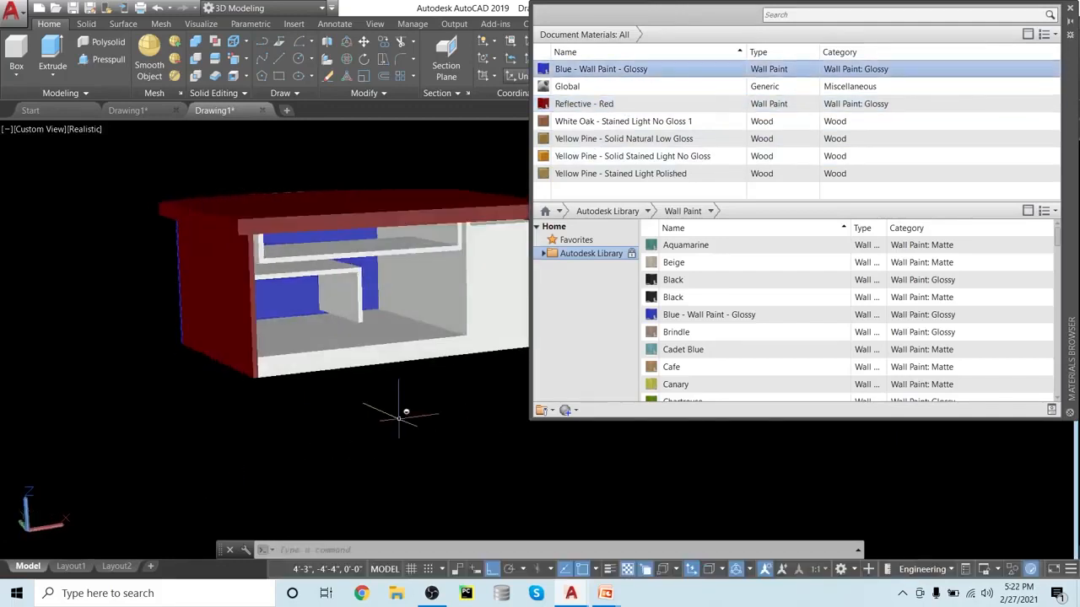
{"action": "scroll", "coordinate": [410, 382], "scroll_direction": "down", "scroll_amount": 2}
{"action": "scroll", "coordinate": [428, 400], "scroll_direction": "up", "scroll_amount": 2}
{"action": "middle_click_drag", "start_coordinate": [438, 411], "coordinate": [356, 448]}
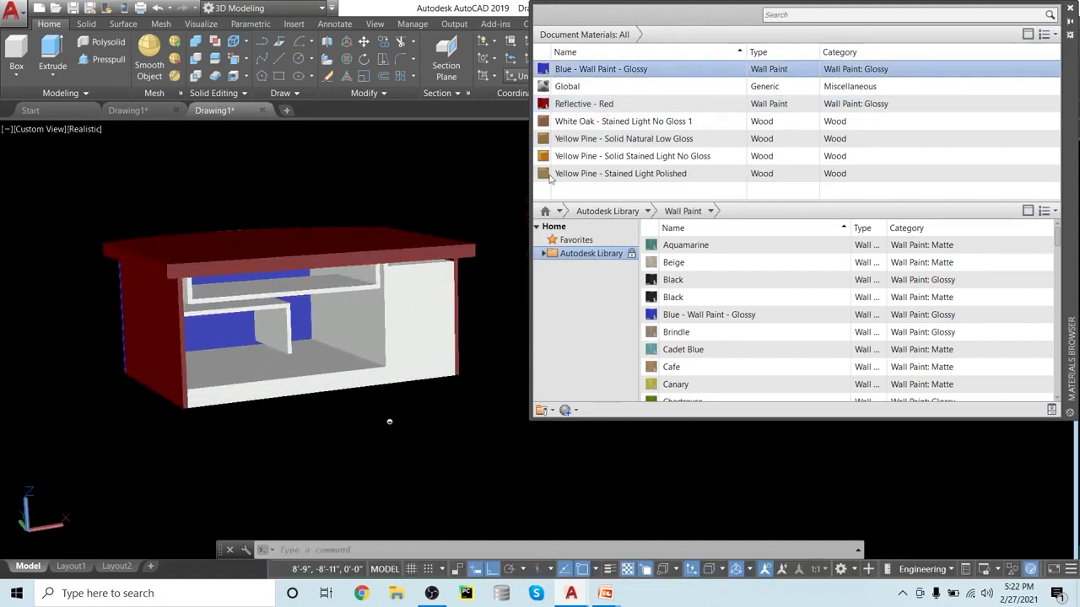
{"action": "left_click_drag", "start_coordinate": [601, 105], "coordinate": [369, 331]}
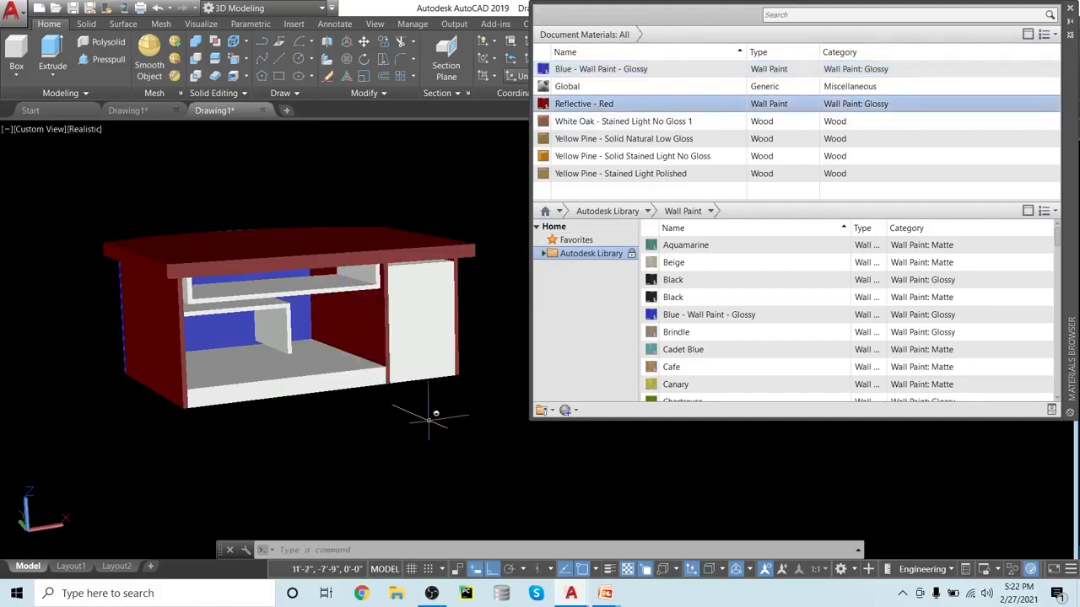
- Apply Blue - Wall Paint - Glossy to the base board under the open shelf area
{"action": "scroll", "coordinate": [436, 415], "scroll_direction": "up", "scroll_amount": 2}
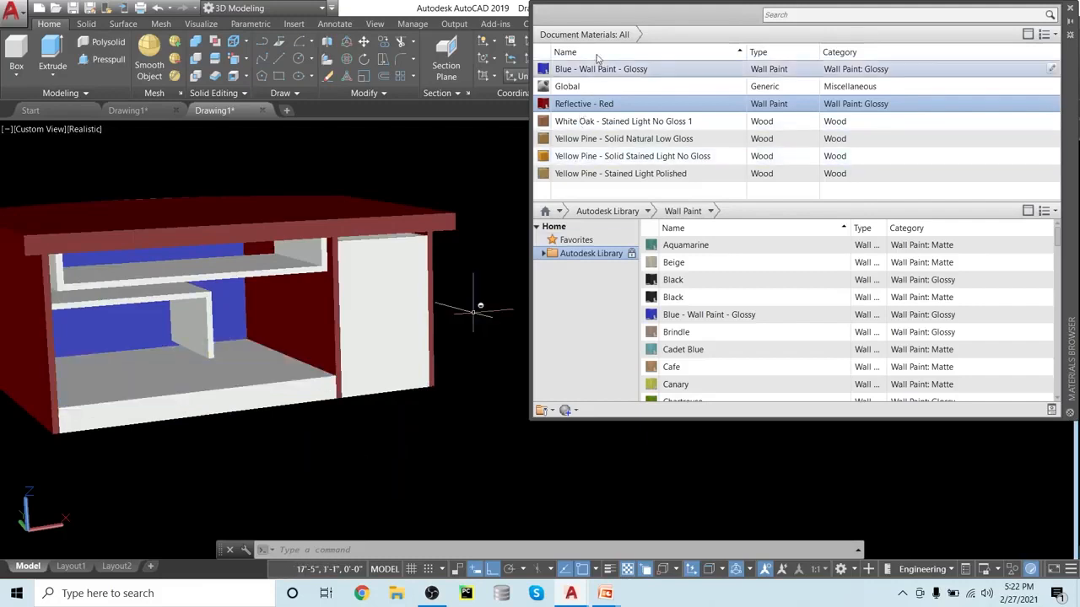
{"action": "left_click_drag", "start_coordinate": [595, 68], "coordinate": [300, 369]}
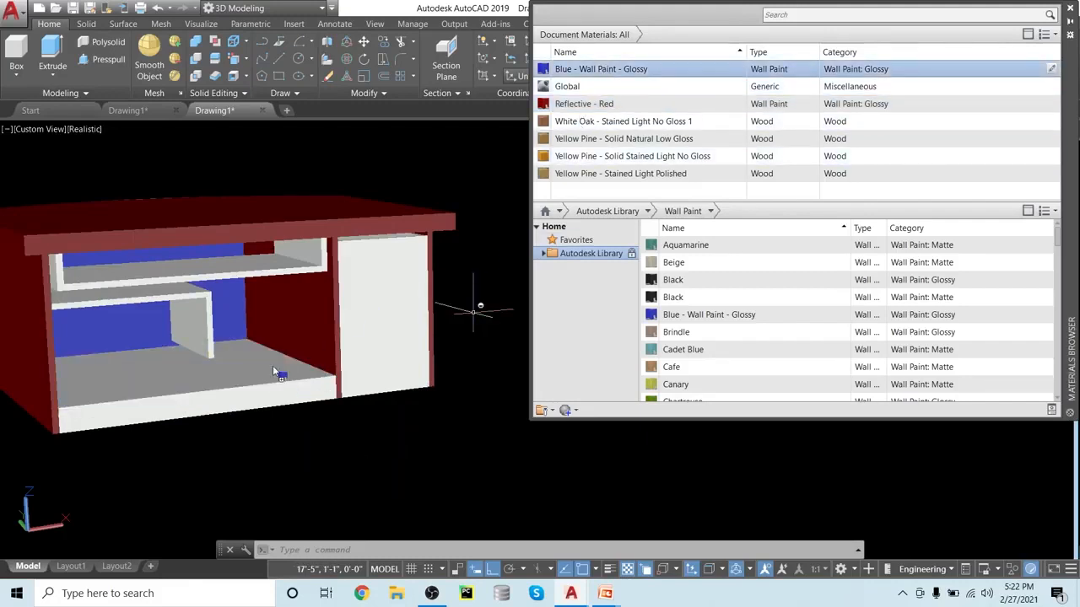
- Finish applying Blue - Wall Paint - Glossy to the open area's floor board, and apply Reflective - Red to the small shelf and its upright support
{"action": "left_click_drag", "start_coordinate": [220, 371], "coordinate": [223, 359]}
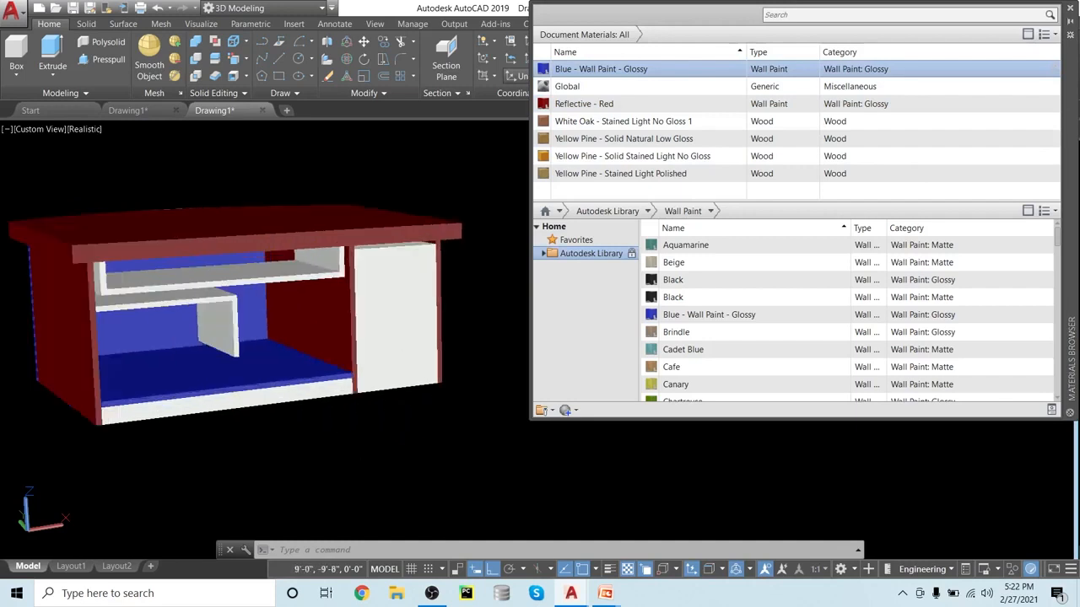
{"action": "middle_click_drag", "start_coordinate": [374, 453], "coordinate": [343, 444], "text": "shift"}
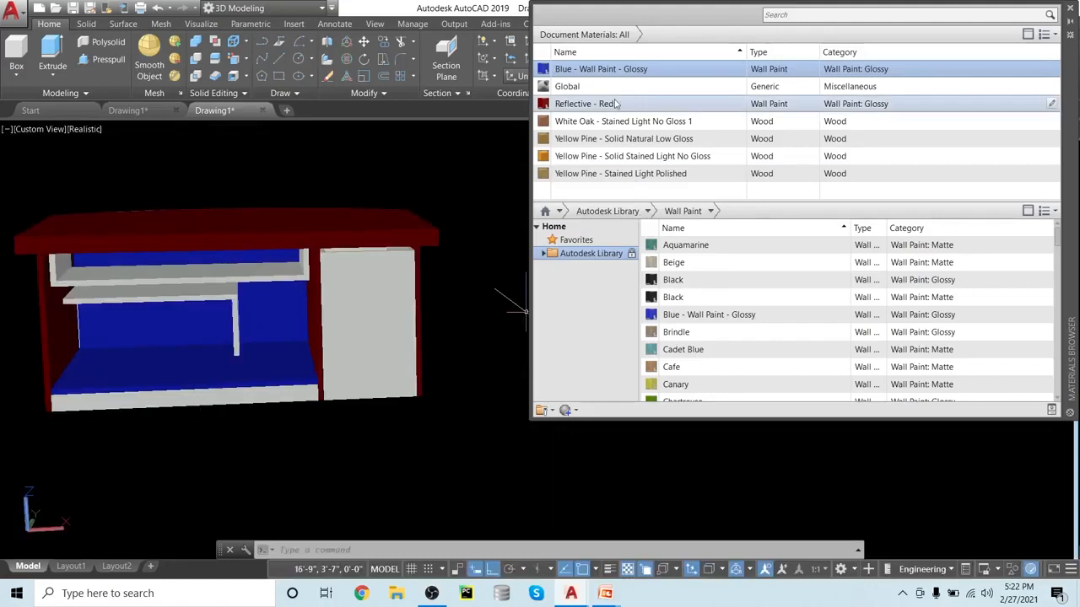
{"action": "left_click_drag", "start_coordinate": [615, 103], "coordinate": [355, 364]}
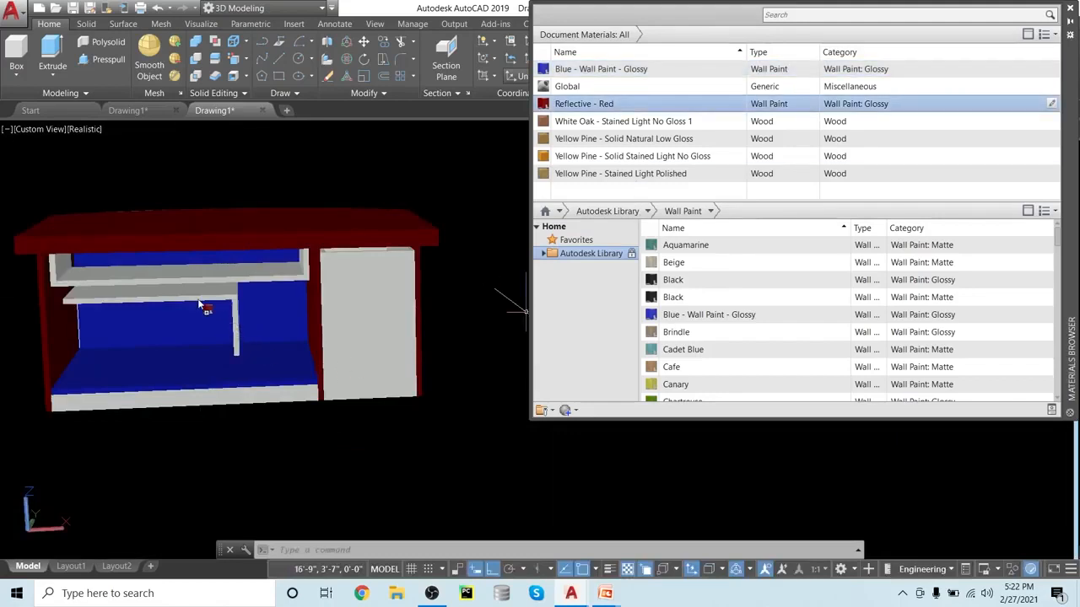
{"action": "left_click_drag", "start_coordinate": [200, 306], "coordinate": [200, 302]}
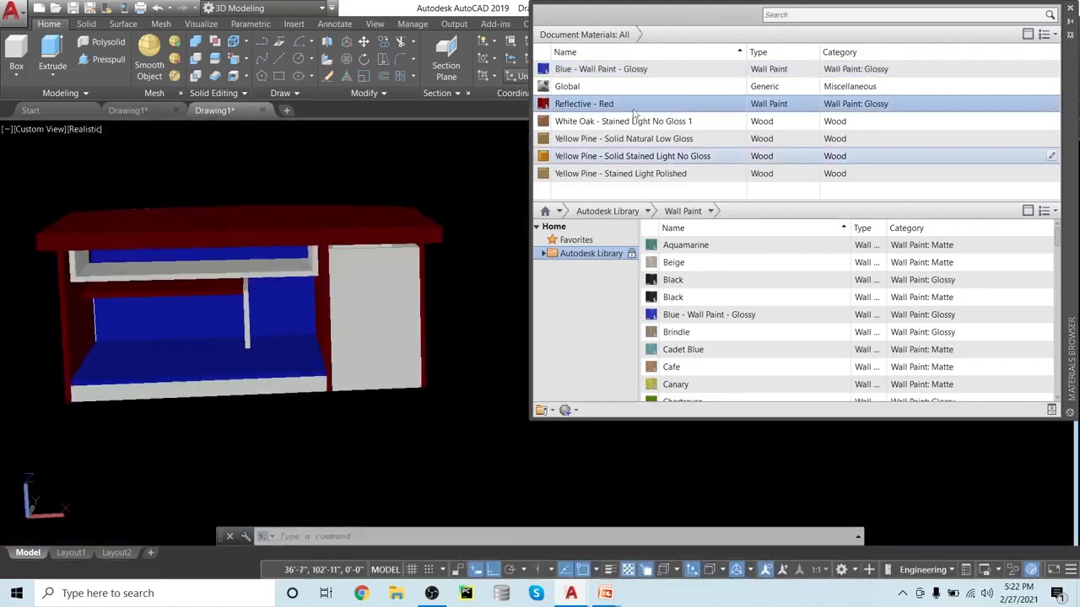
{"action": "left_click_drag", "start_coordinate": [637, 107], "coordinate": [245, 323]}
{"action": "middle_click_drag", "start_coordinate": [350, 434], "coordinate": [377, 467], "text": "shift"}
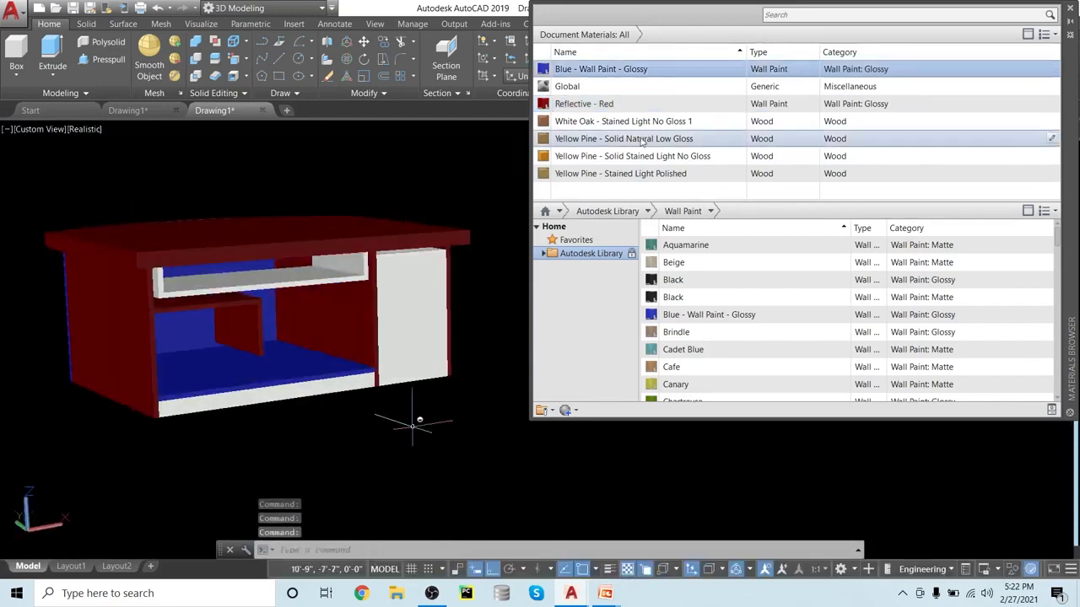
- Apply Blue - Wall Paint - Glossy to the tray under the desktop and Reflective - Red to the front strip below the open area
{"action": "left_click_drag", "start_coordinate": [604, 72], "coordinate": [464, 243]}
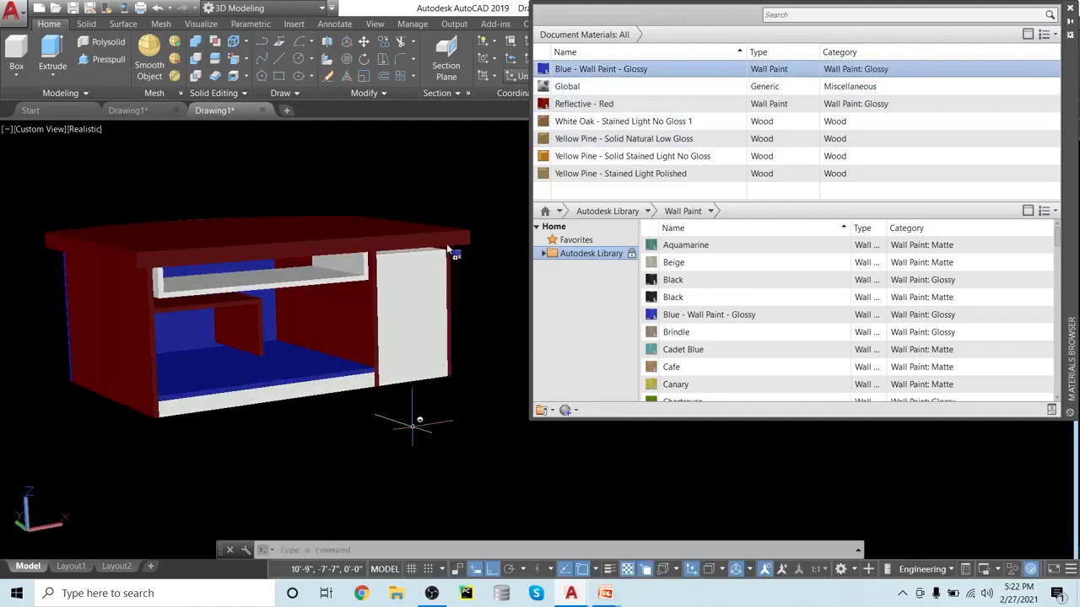
{"action": "left_click_drag", "start_coordinate": [362, 270], "coordinate": [363, 272]}
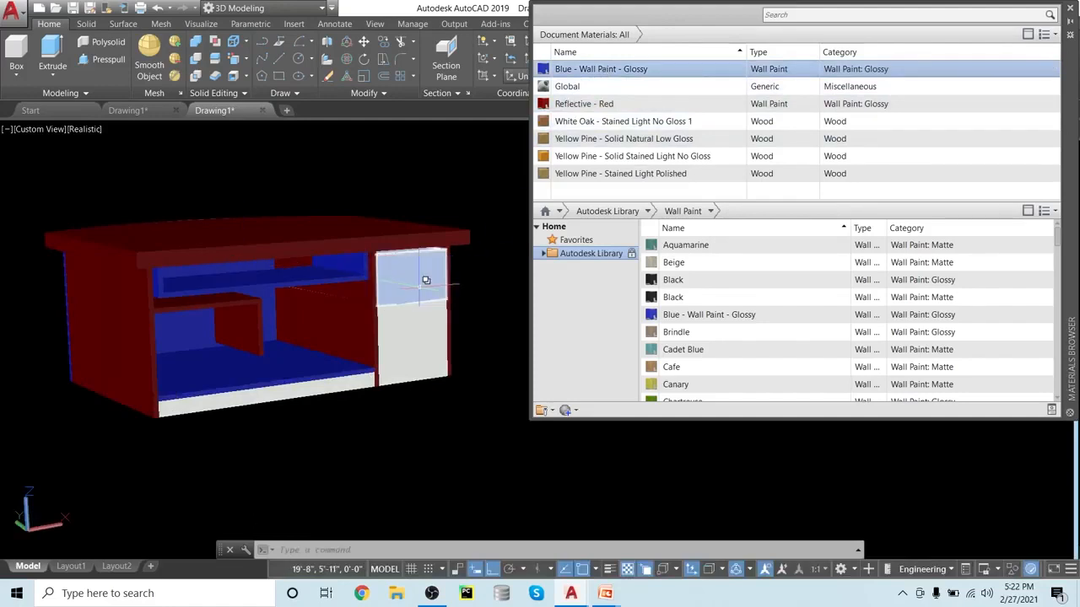
{"action": "middle_click_drag", "start_coordinate": [374, 442], "coordinate": [368, 463], "text": "shift"}
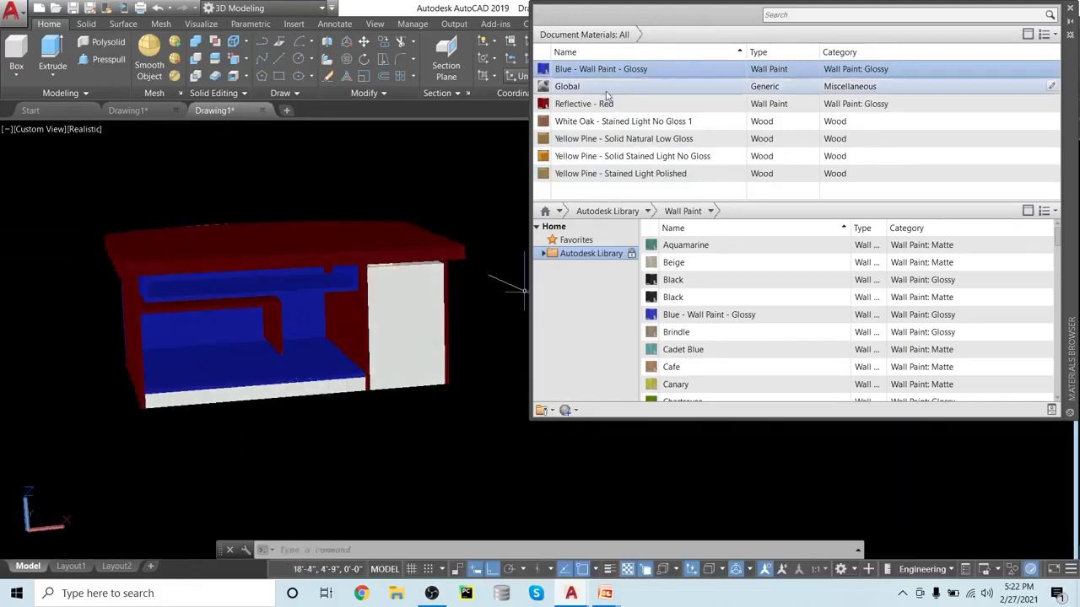
{"action": "left_click_drag", "start_coordinate": [606, 104], "coordinate": [315, 386]}
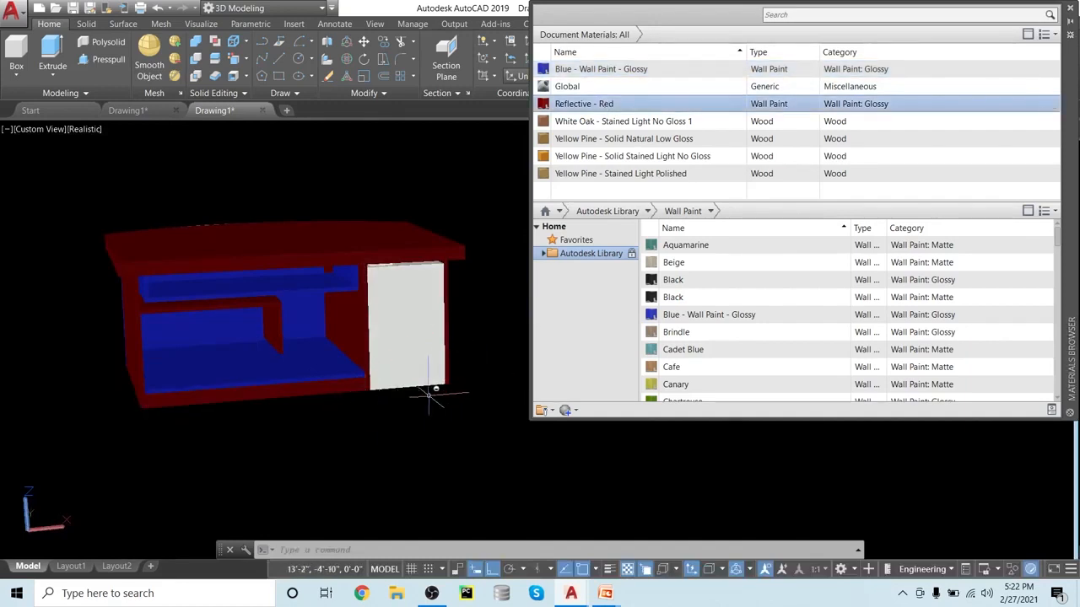
- Try the Reflective - Red material on the lower drawer front of the cabinet
{"action": "mouse_move", "coordinate": [406, 329]}
{"action": "left_mouse_down"}
{"action": "mouse_move", "coordinate": [405, 290]}
{"action": "mouse_move", "coordinate": [409, 313]}
{"action": "left_mouse_up"}
{"action": "scroll", "coordinate": [409, 315], "scroll_direction": "up", "scroll_amount": 3}
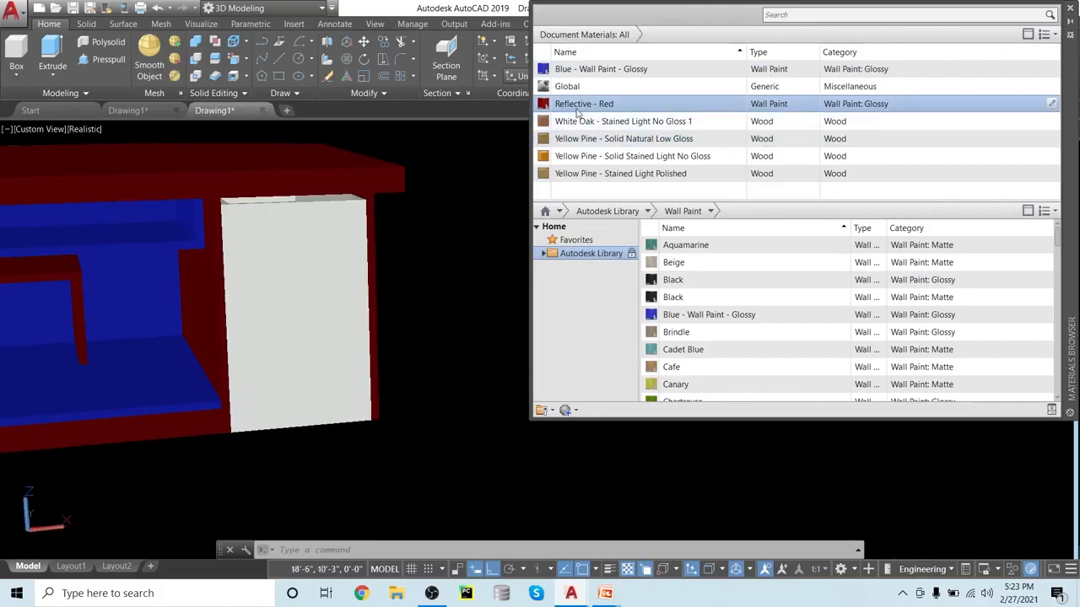
{"action": "left_click_drag", "start_coordinate": [295, 317], "coordinate": [297, 319]}
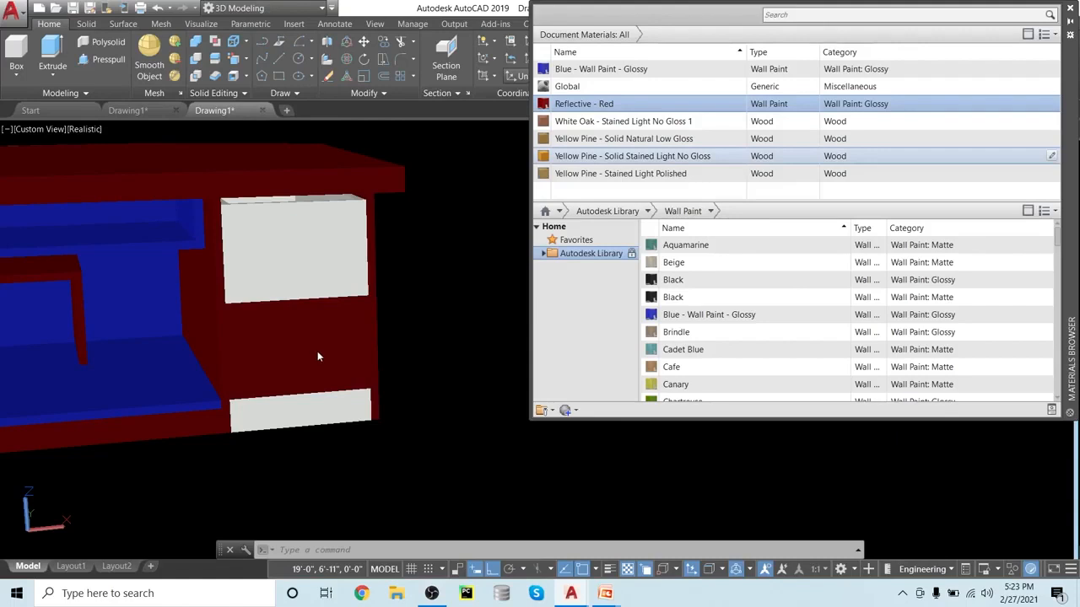
- Apply Blue - Wall Paint - Glossy to the cabinet's lower and upper drawer fronts
{"action": "mouse_move", "coordinate": [595, 69]}
{"action": "left_mouse_down"}
{"action": "mouse_move", "coordinate": [349, 329]}
{"action": "mouse_move", "coordinate": [291, 333]}
{"action": "left_mouse_up"}
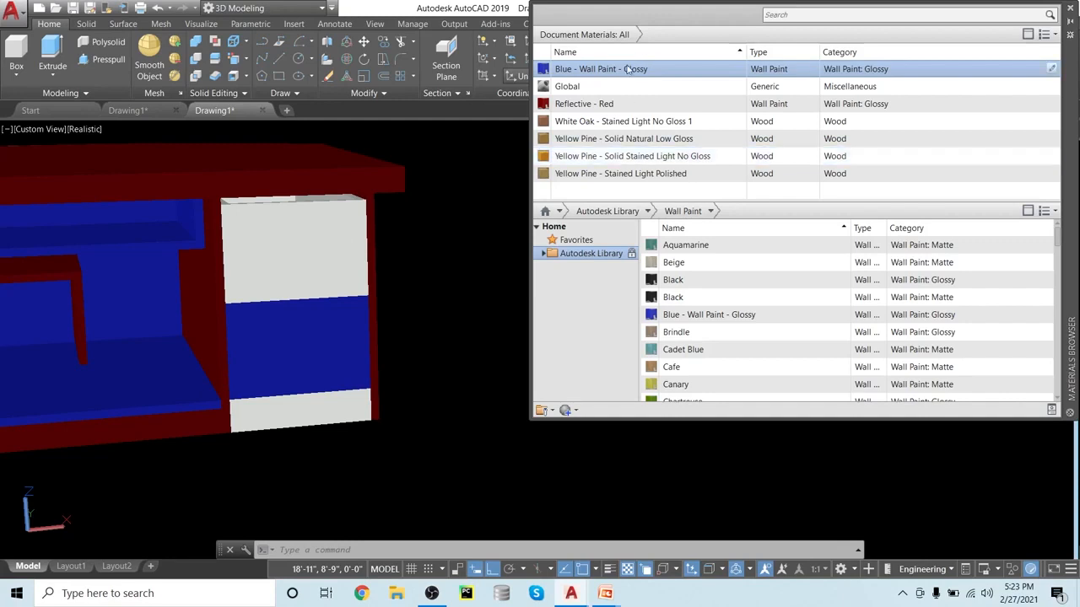
{"action": "left_click_drag", "start_coordinate": [296, 247], "coordinate": [313, 229]}
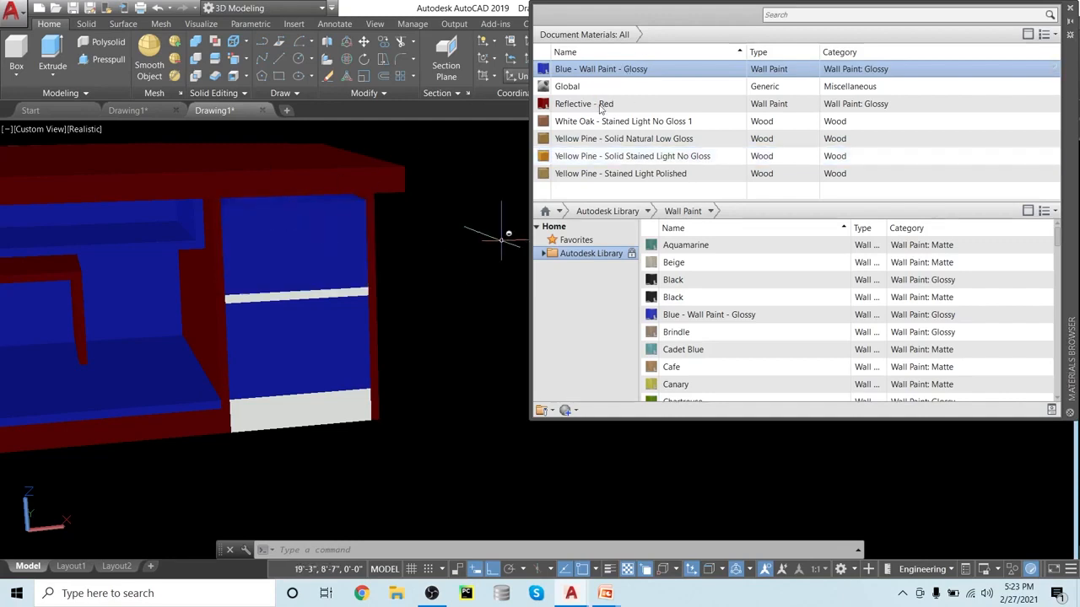
- Apply Reflective - Red to the front strip below the drawers and to the cabinet's bottom board
{"action": "left_click_drag", "start_coordinate": [583, 103], "coordinate": [482, 238]}
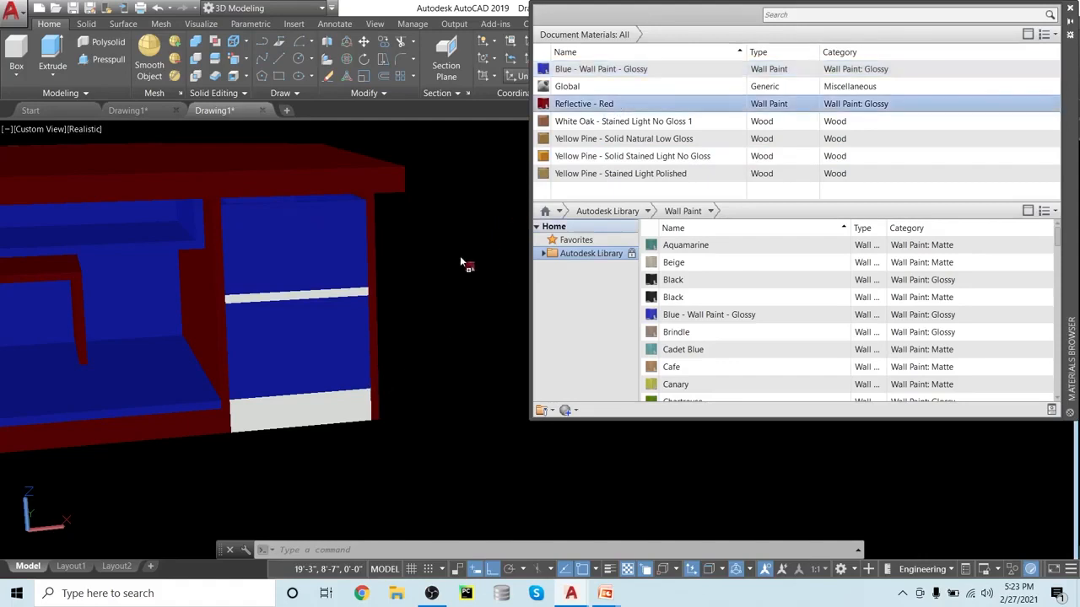
{"action": "left_click_drag", "start_coordinate": [341, 400], "coordinate": [333, 402]}
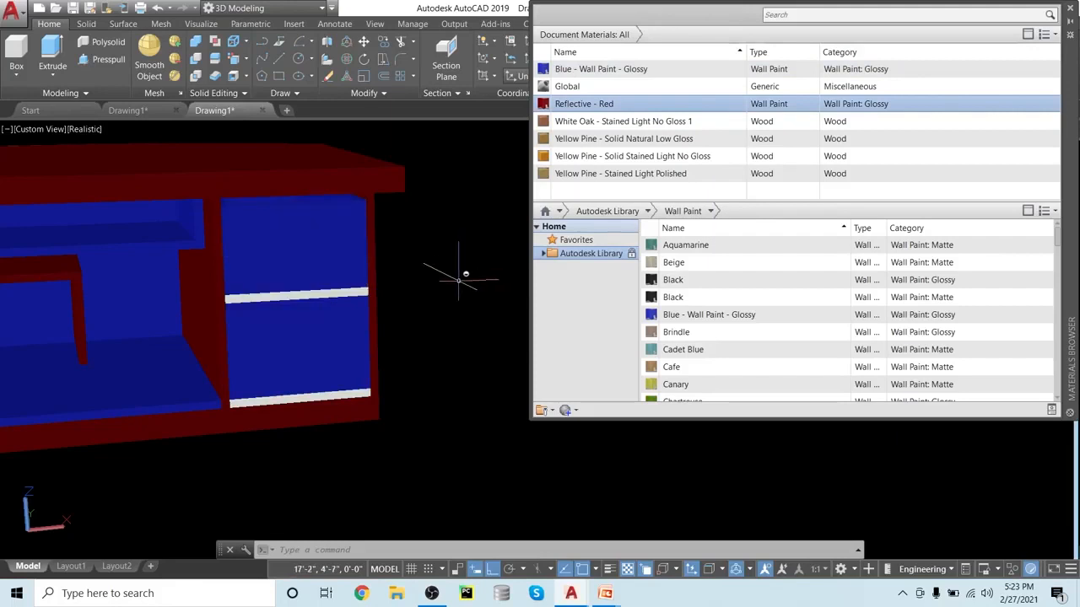
{"action": "middle_click_drag", "start_coordinate": [444, 335], "coordinate": [456, 207], "text": "shift"}
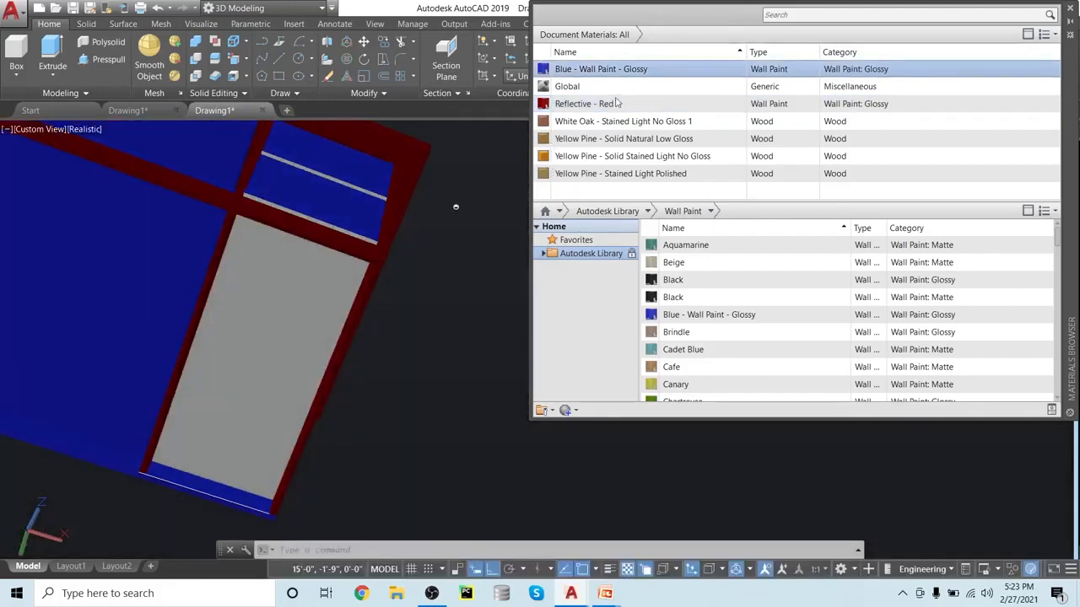
{"action": "left_click_drag", "start_coordinate": [573, 156], "coordinate": [335, 325]}
{"action": "left_click_drag", "start_coordinate": [591, 106], "coordinate": [471, 257]}
{"action": "left_click_drag", "start_coordinate": [276, 335], "coordinate": [278, 338]}
{"action": "middle_click_drag", "start_coordinate": [433, 301], "coordinate": [445, 473], "text": "shift"}
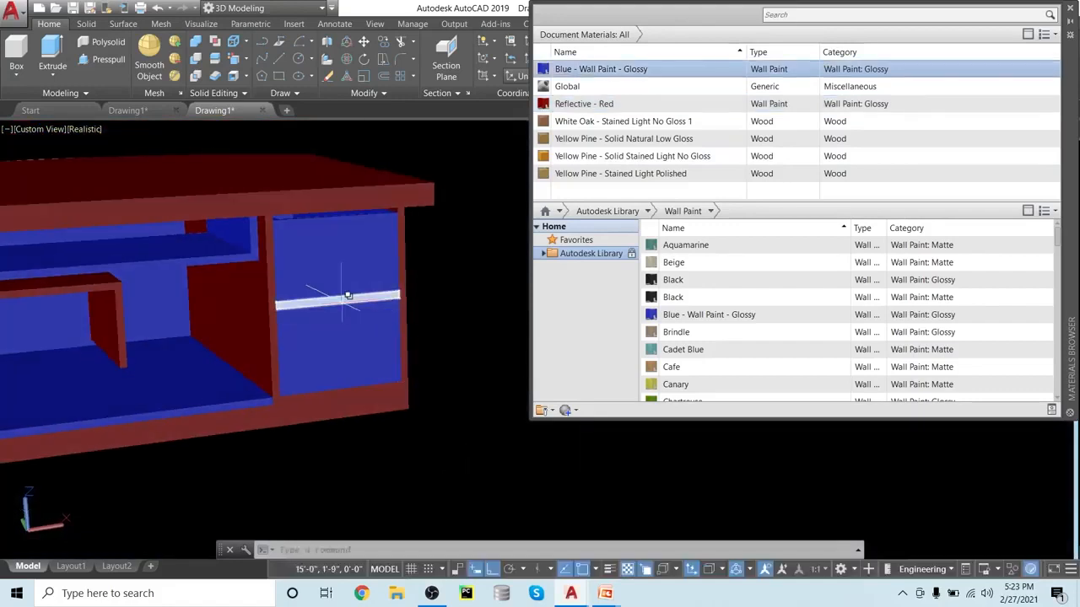
- Apply Reflective - Red to the rail between the two drawer fronts and close the Materials Browser
{"action": "left_click", "coordinate": [577, 105]}
{"action": "left_click_drag", "start_coordinate": [386, 299], "coordinate": [385, 300]}
{"action": "scroll", "coordinate": [492, 262], "scroll_direction": "down", "scroll_amount": 2}
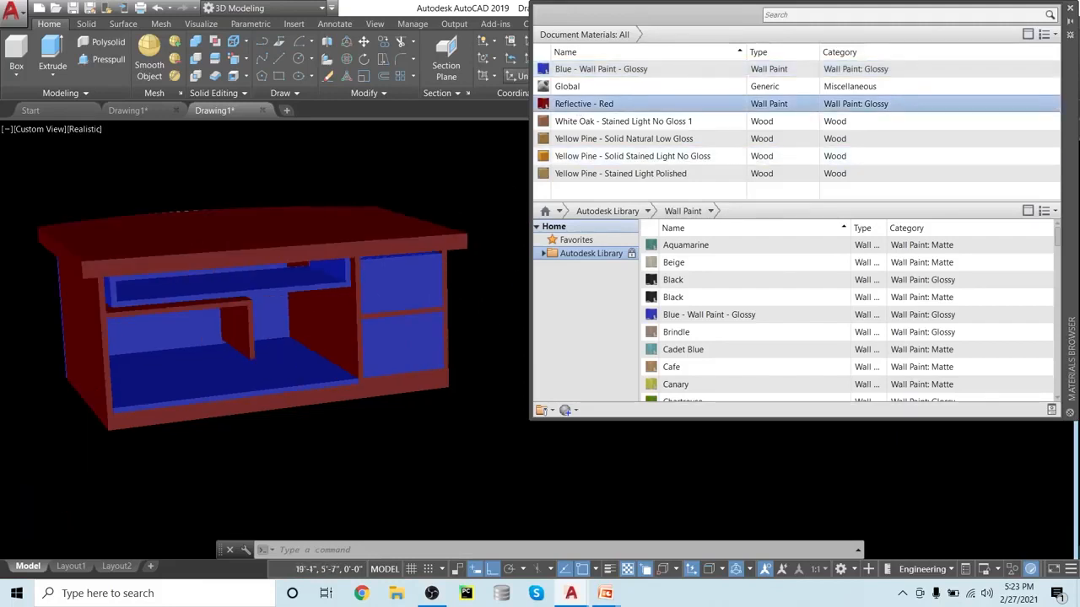
{"action": "scroll", "coordinate": [485, 266], "scroll_direction": "up", "scroll_amount": 2}
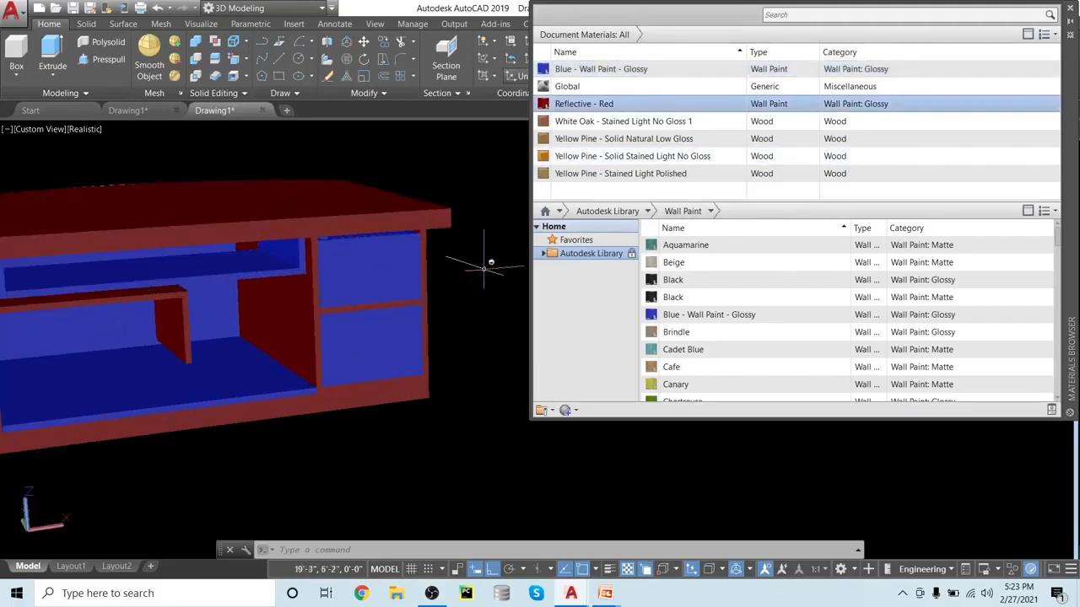
{"action": "left_click", "coordinate": [1069, 9]}
- Examine the painted desk from the side, back, underside and front to check the material on every panel
{"action": "scroll", "coordinate": [576, 368], "scroll_direction": "down", "scroll_amount": 3}
{"action": "scroll", "coordinate": [581, 368], "scroll_direction": "up", "scroll_amount": 2}
{"action": "middle_click_drag", "start_coordinate": [586, 366], "coordinate": [351, 393]}
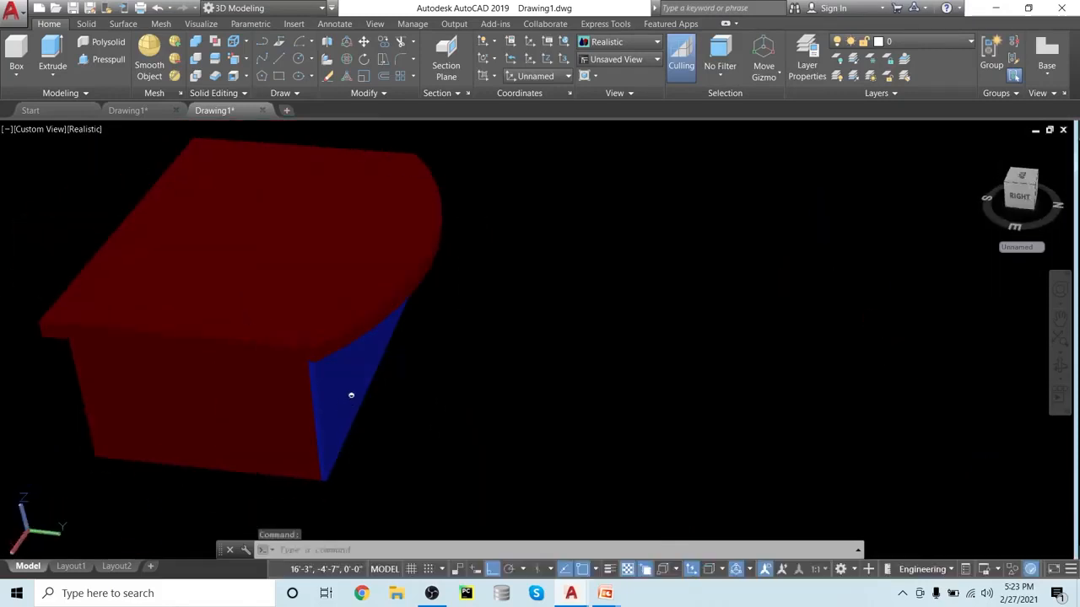
{"action": "scroll", "coordinate": [588, 352], "scroll_direction": "down", "scroll_amount": 2}
{"action": "scroll", "coordinate": [588, 352], "scroll_direction": "up", "scroll_amount": 1}
{"action": "middle_click_drag", "start_coordinate": [588, 352], "coordinate": [692, 177], "text": "shift"}
{"action": "middle_click_drag", "start_coordinate": [599, 305], "coordinate": [679, 446], "text": "shift"}
{"action": "scroll", "coordinate": [612, 387], "scroll_direction": "up", "scroll_amount": 3}
{"action": "scroll", "coordinate": [571, 390], "scroll_direction": "up", "scroll_amount": 4}
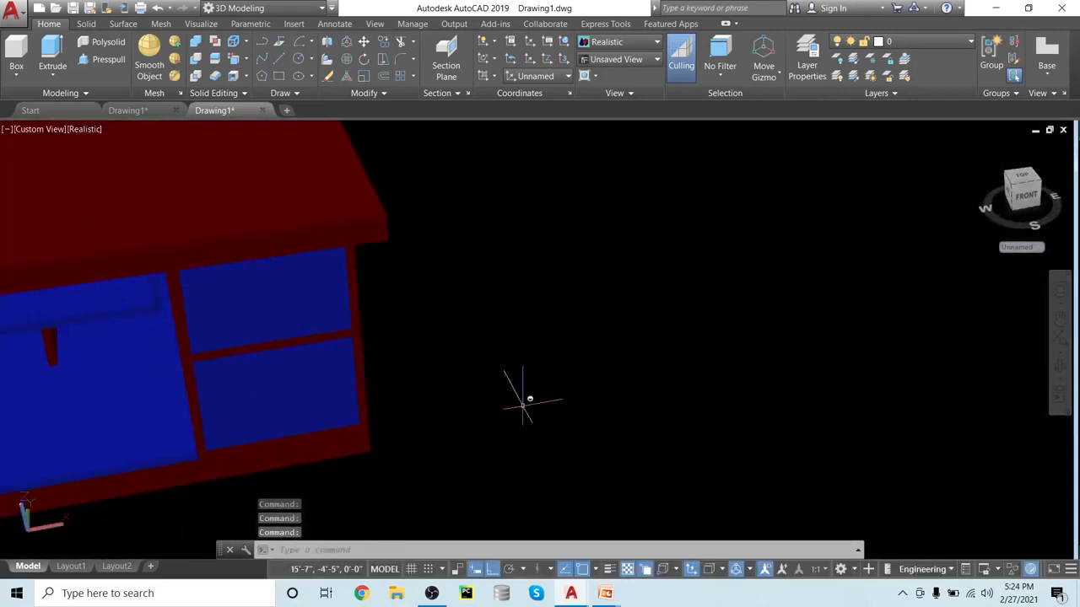
{"action": "scroll", "coordinate": [524, 399], "scroll_direction": "down", "scroll_amount": 2}
{"action": "middle_click_drag", "start_coordinate": [535, 407], "coordinate": [567, 367], "text": "shift"}
{"action": "scroll", "coordinate": [549, 349], "scroll_direction": "down", "scroll_amount": 3}
{"action": "scroll", "coordinate": [550, 349], "scroll_direction": "up", "scroll_amount": 1}
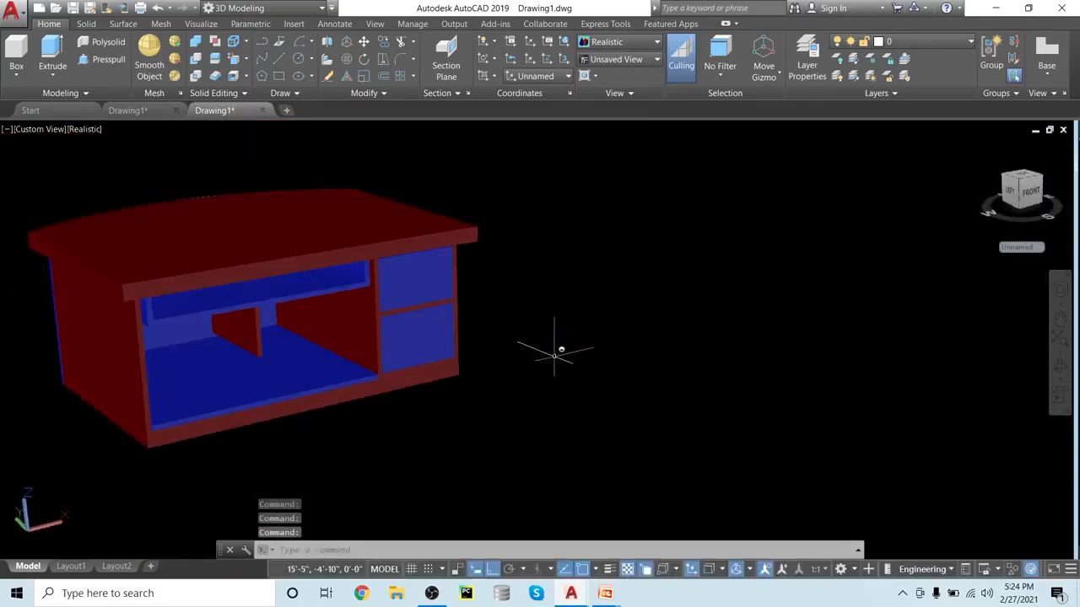
- Create a sphere with radius 1 in the empty space beside the desk's drawer cabinet
{"action": "scroll", "coordinate": [557, 352], "scroll_direction": "up", "scroll_amount": 2}
{"action": "left_click", "coordinate": [17, 74]}
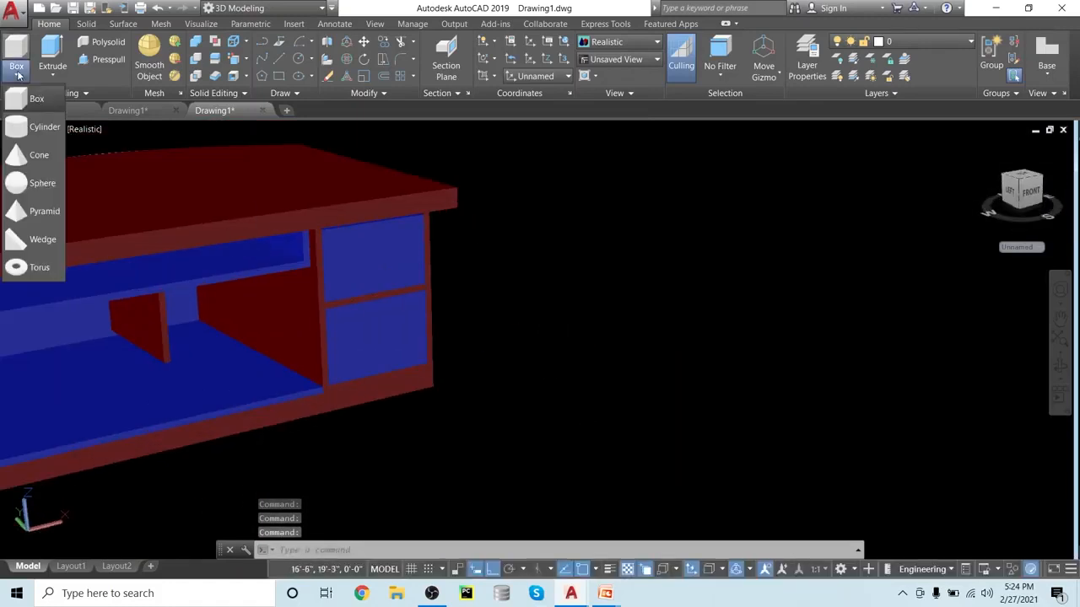
{"action": "left_click", "coordinate": [42, 194]}
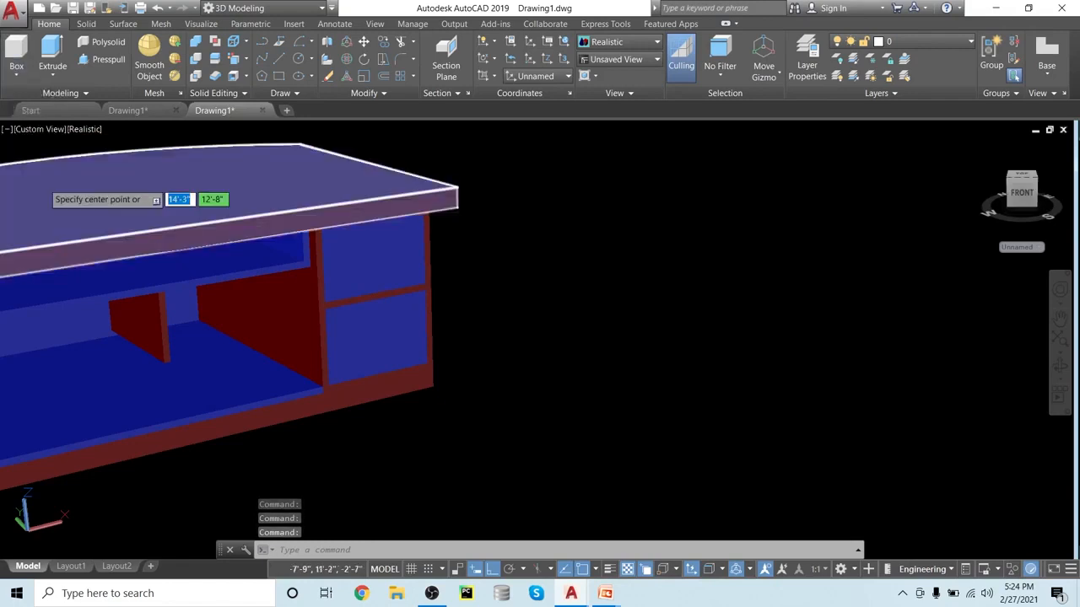
{"action": "left_click", "coordinate": [673, 341]}
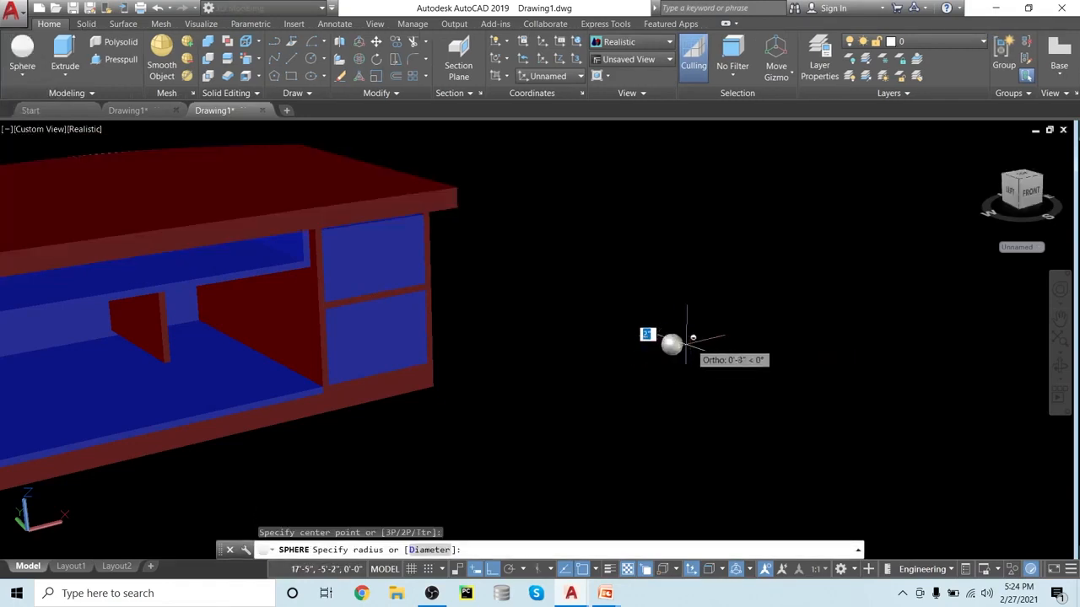
{"action": "type", "text": "1"}
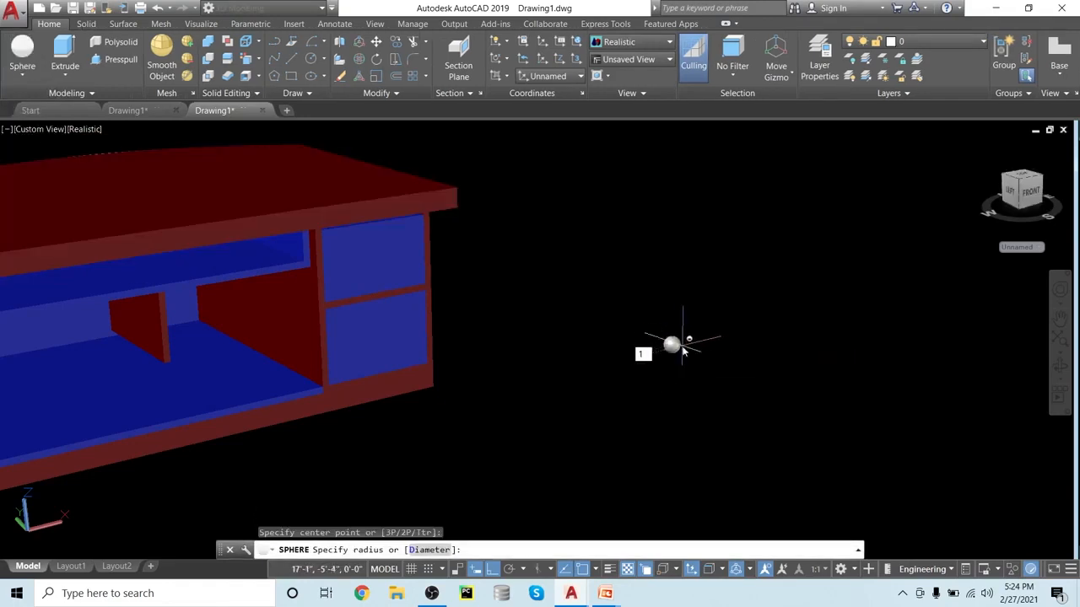
{"action": "key", "text": "Return"}
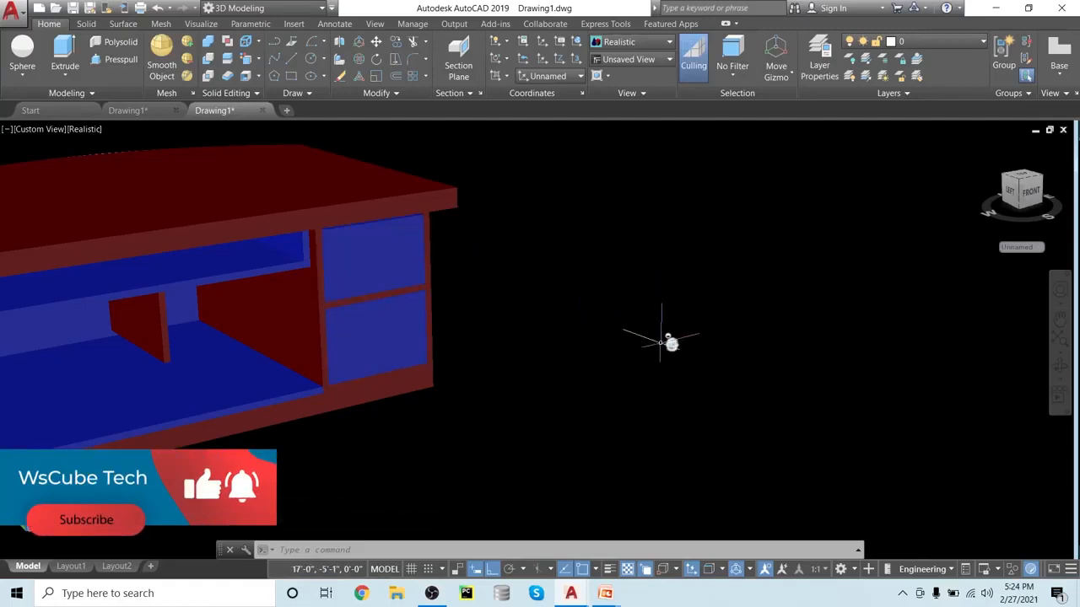
- Open the Materials Browser and add the matte Yellow wall paint from the Autodesk Library to the document materials
{"action": "scroll", "coordinate": [663, 342], "scroll_direction": "up", "scroll_amount": 2}
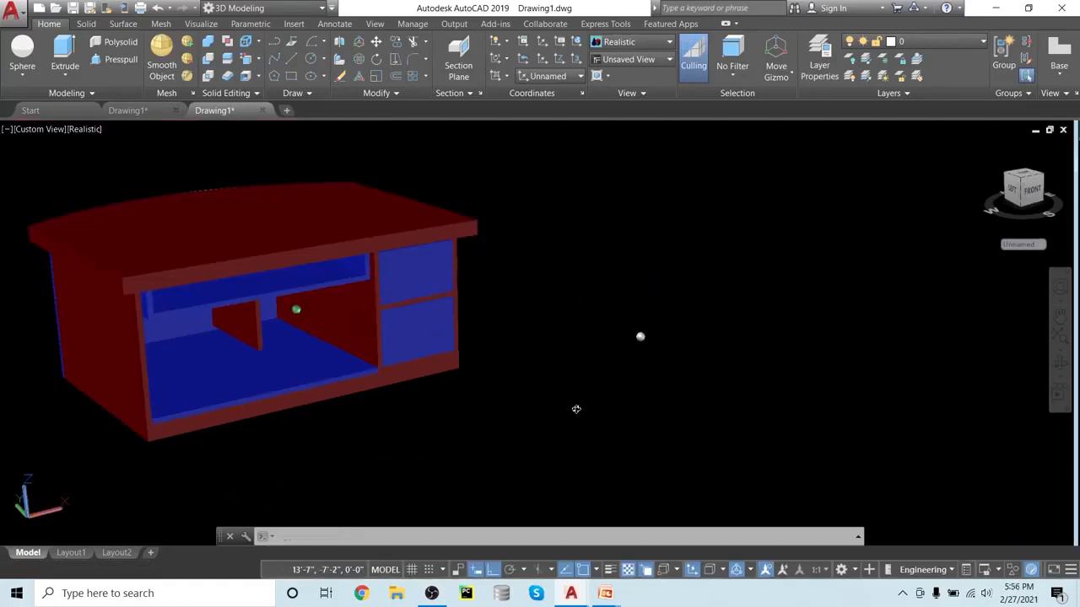
{"action": "mouse_move", "coordinate": [574, 410]}
{"action": "middle_mouse_down", "text": "shift"}
{"action": "mouse_move", "coordinate": [800, 381]}
{"action": "mouse_move", "coordinate": [648, 420]}
{"action": "mouse_move", "coordinate": [506, 436]}
{"action": "mouse_move", "coordinate": [542, 366]}
{"action": "mouse_move", "coordinate": [564, 406]}
{"action": "mouse_move", "coordinate": [569, 340]}
{"action": "mouse_move", "coordinate": [574, 406]}
{"action": "middle_mouse_up", "text": "shift"}
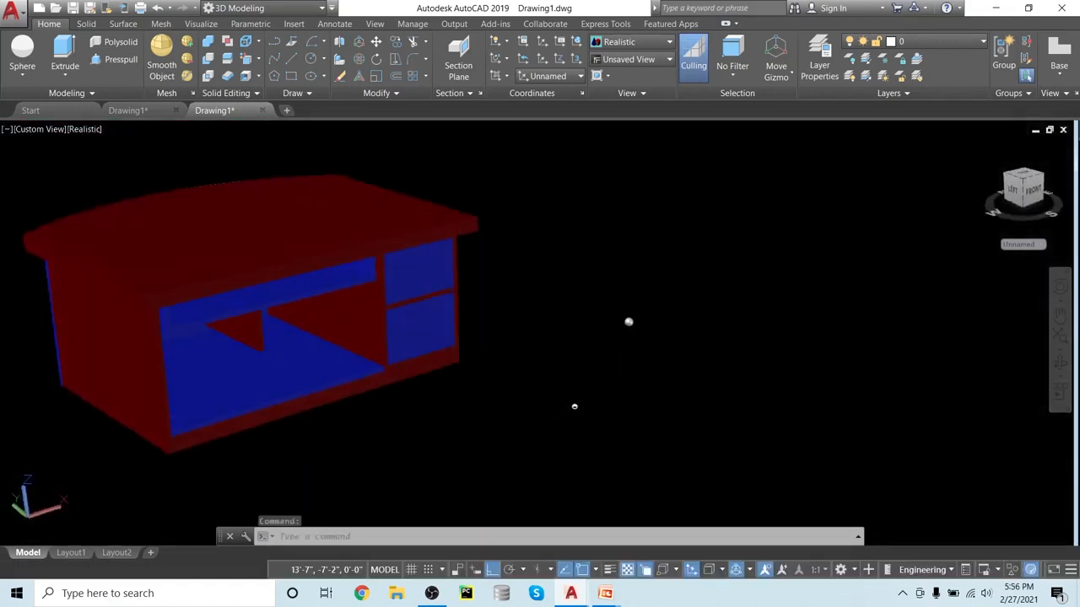
{"action": "scroll", "coordinate": [574, 406], "scroll_direction": "up", "scroll_amount": 2}
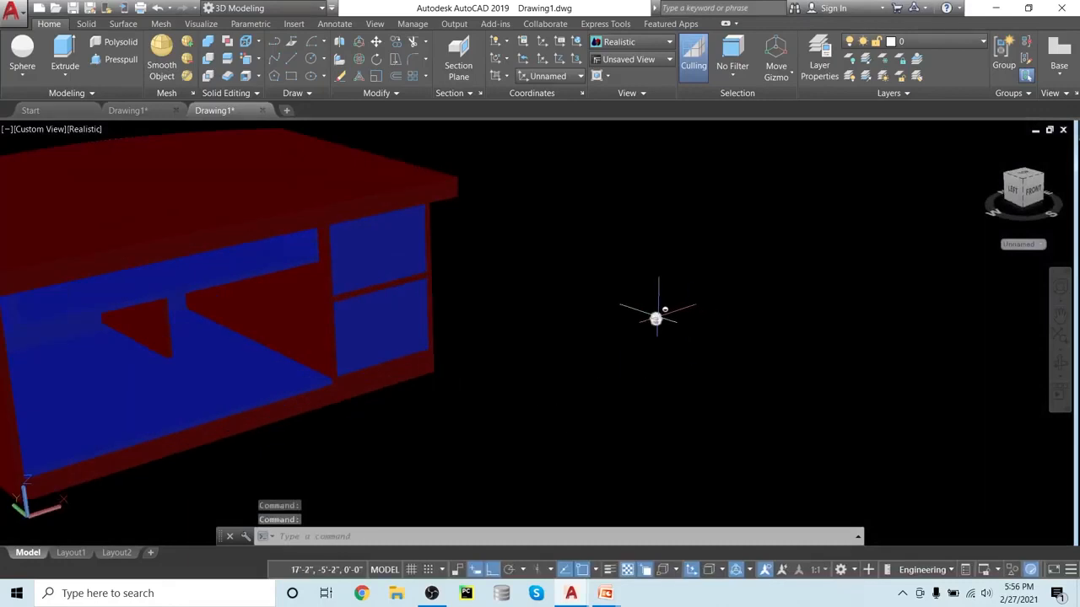
{"action": "scroll", "coordinate": [659, 317], "scroll_direction": "up", "scroll_amount": 2}
{"action": "middle_click_drag", "start_coordinate": [765, 350], "coordinate": [740, 369], "text": "shift"}
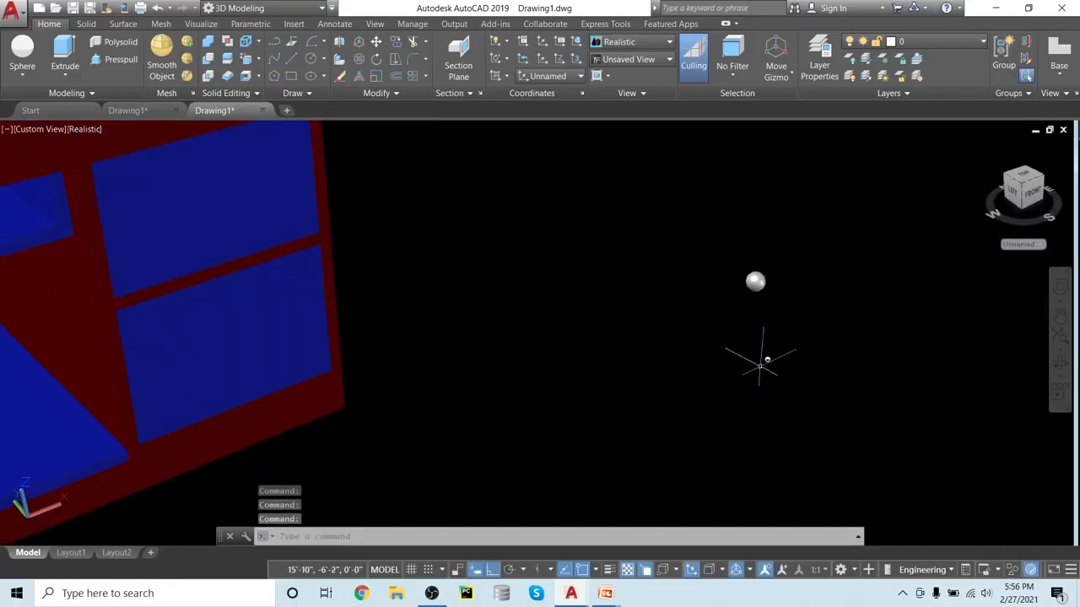
{"action": "scroll", "coordinate": [820, 357], "scroll_direction": "up", "scroll_amount": 2}
{"action": "middle_click_drag", "start_coordinate": [837, 368], "coordinate": [580, 454]}
{"action": "scroll", "coordinate": [583, 451], "scroll_direction": "down", "scroll_amount": 2}
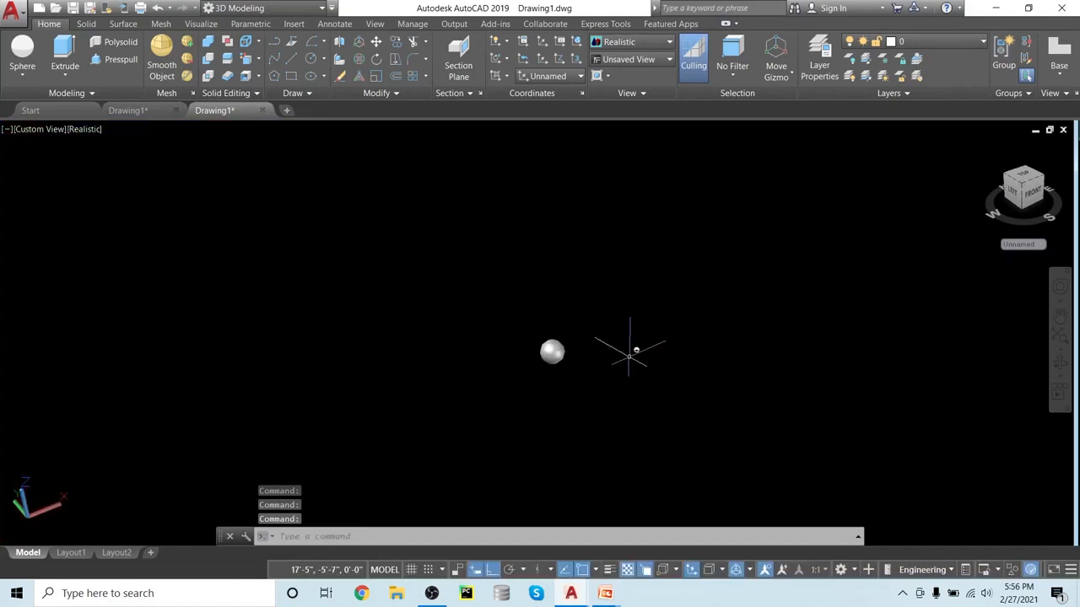
{"action": "key", "text": "Return"}
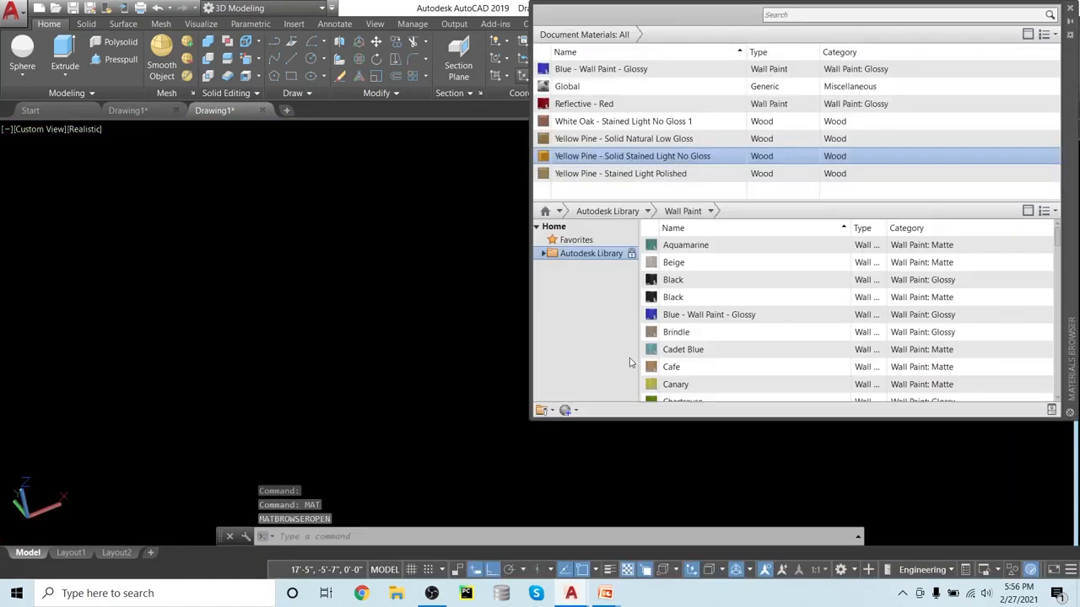
{"action": "scroll", "coordinate": [675, 303], "scroll_direction": "down", "scroll_amount": 12}
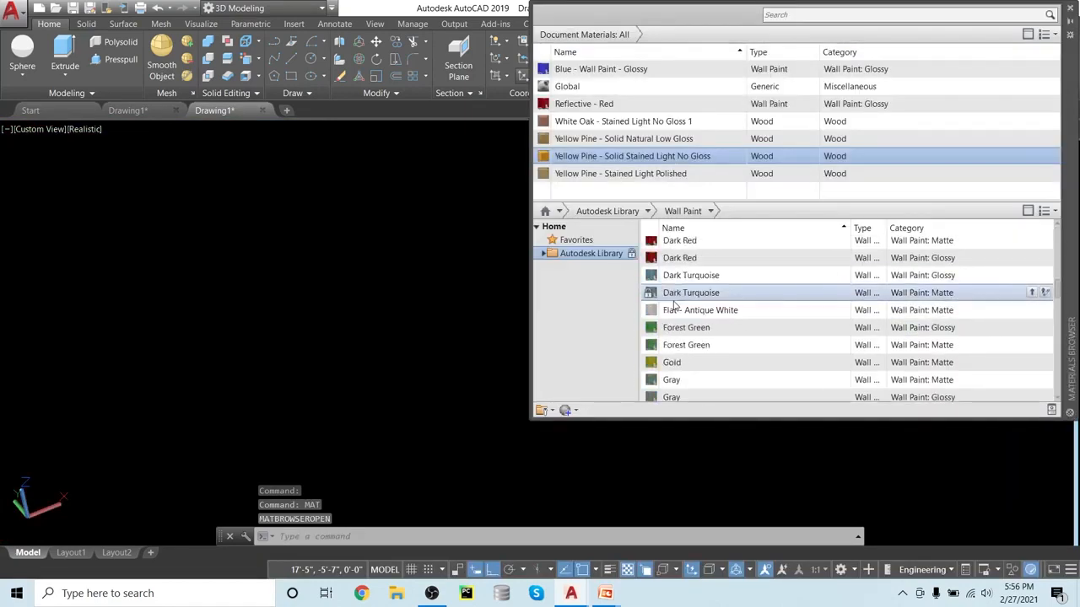
{"action": "scroll", "coordinate": [675, 306], "scroll_direction": "down", "scroll_amount": 3}
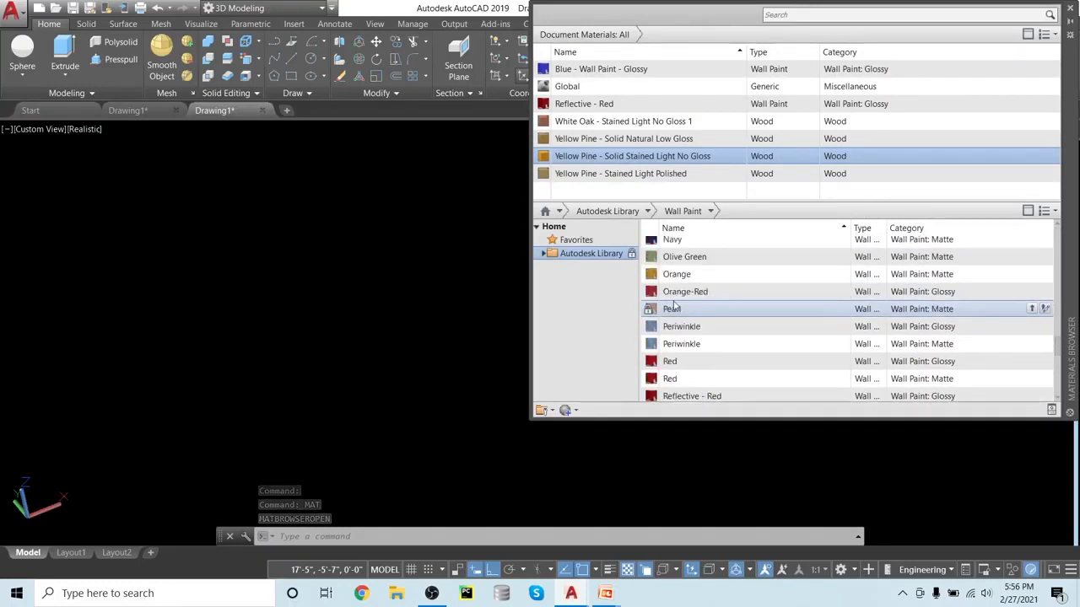
{"action": "scroll", "coordinate": [675, 307], "scroll_direction": "down", "scroll_amount": 9}
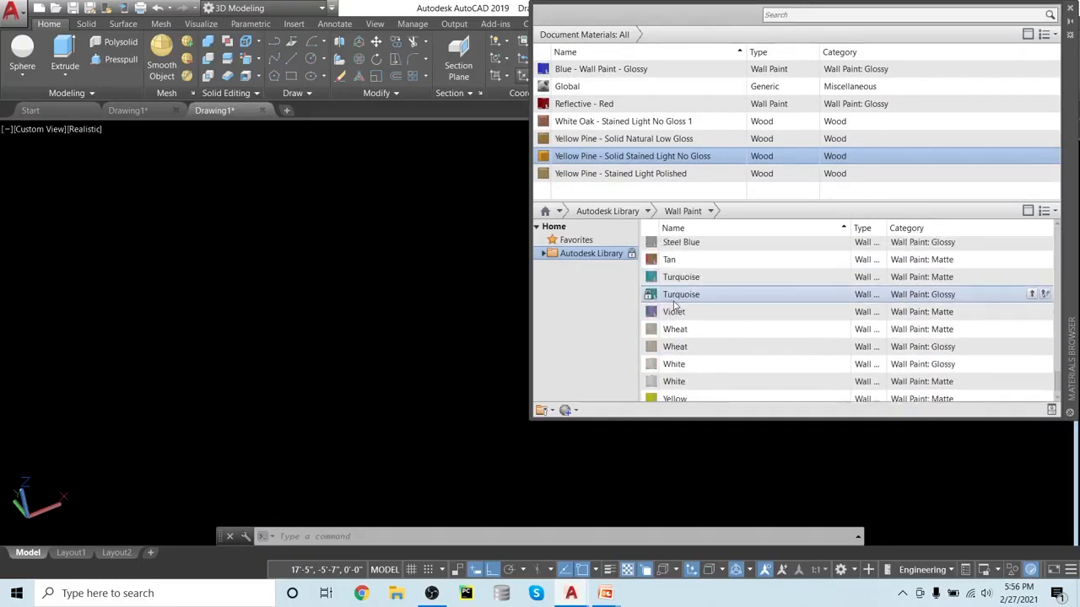
{"action": "scroll", "coordinate": [675, 306], "scroll_direction": "up", "scroll_amount": 2}
{"action": "scroll", "coordinate": [675, 306], "scroll_direction": "down", "scroll_amount": 2}
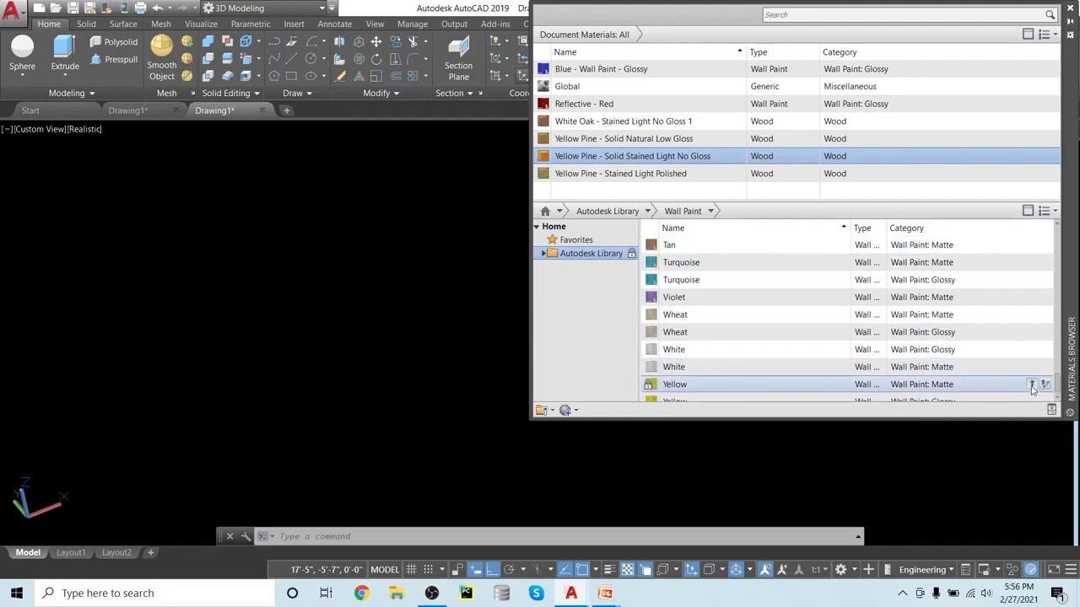
{"action": "left_click", "coordinate": [1030, 384]}
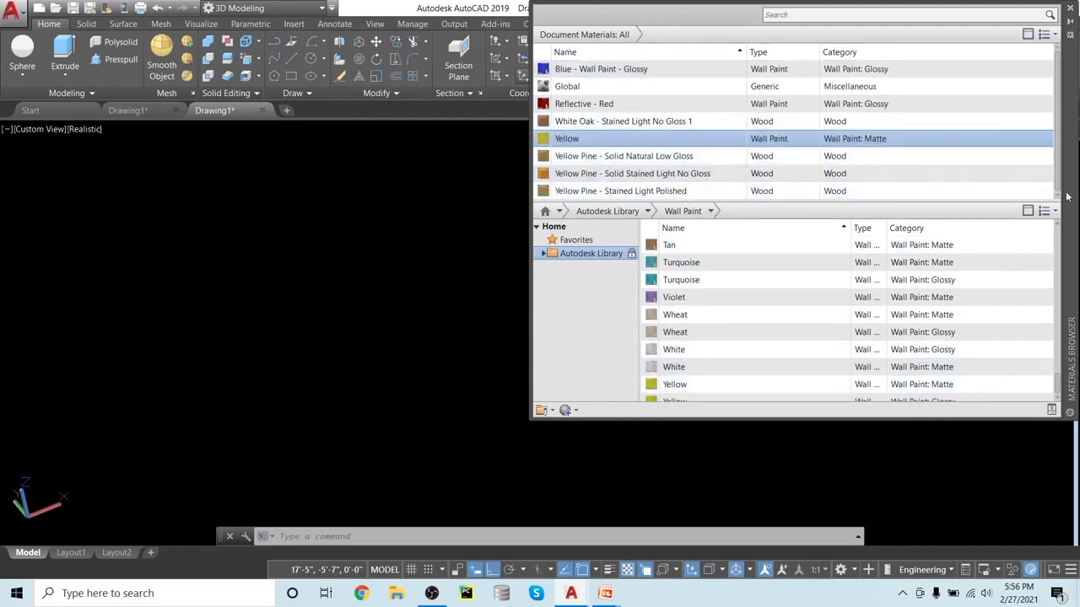
- Apply Yellow Pine - Solid Stained Light No Gloss to the sphere beside the desk and close the Materials Browser
{"action": "left_click_drag", "start_coordinate": [1073, 211], "coordinate": [545, 210]}
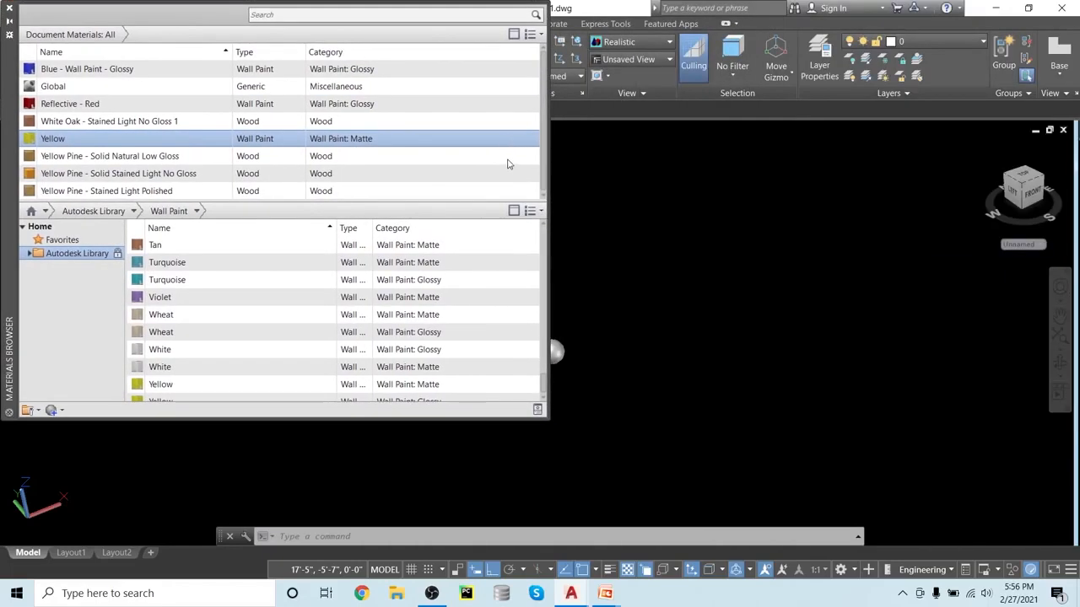
{"action": "left_click", "coordinate": [82, 176]}
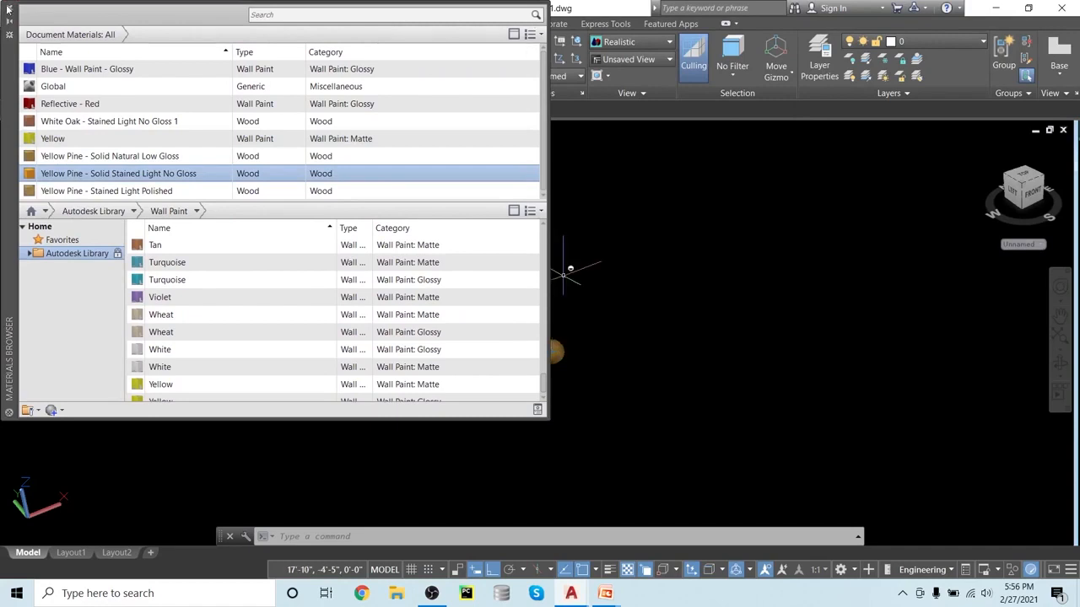
{"action": "left_click", "coordinate": [9, 34]}
- Copy the wood-finished sphere from its centre to a spot about 10" closer to the desk along the X axis
{"action": "scroll", "coordinate": [379, 354], "scroll_direction": "down", "scroll_amount": 3}
{"action": "scroll", "coordinate": [379, 355], "scroll_direction": "up", "scroll_amount": 2}
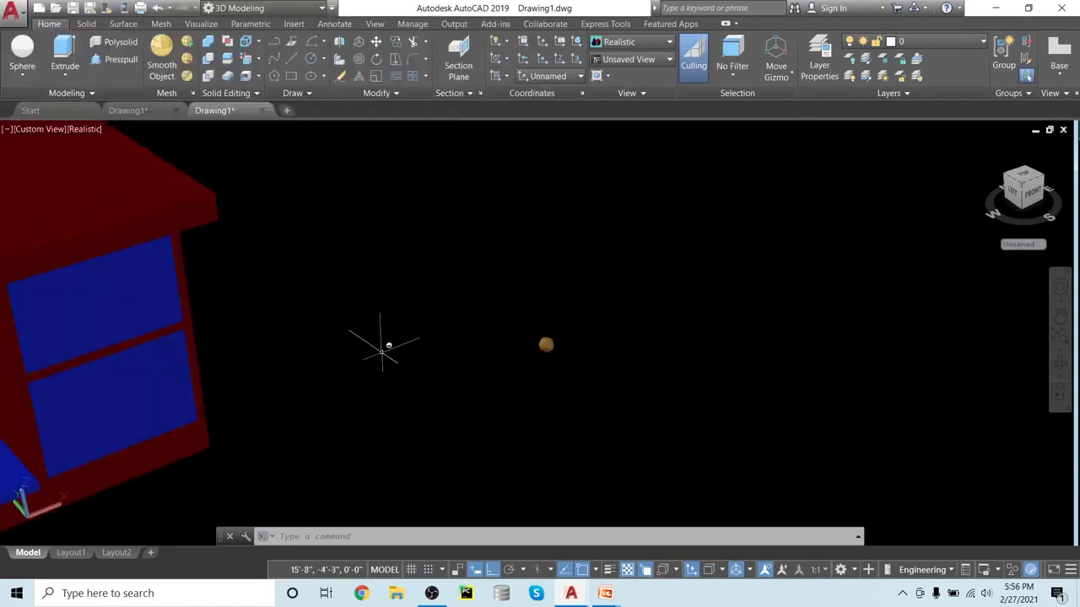
{"action": "scroll", "coordinate": [412, 358], "scroll_direction": "down", "scroll_amount": 2}
{"action": "scroll", "coordinate": [412, 358], "scroll_direction": "up", "scroll_amount": 2}
{"action": "type", "text": "co"}
{"action": "key", "text": "Return"}
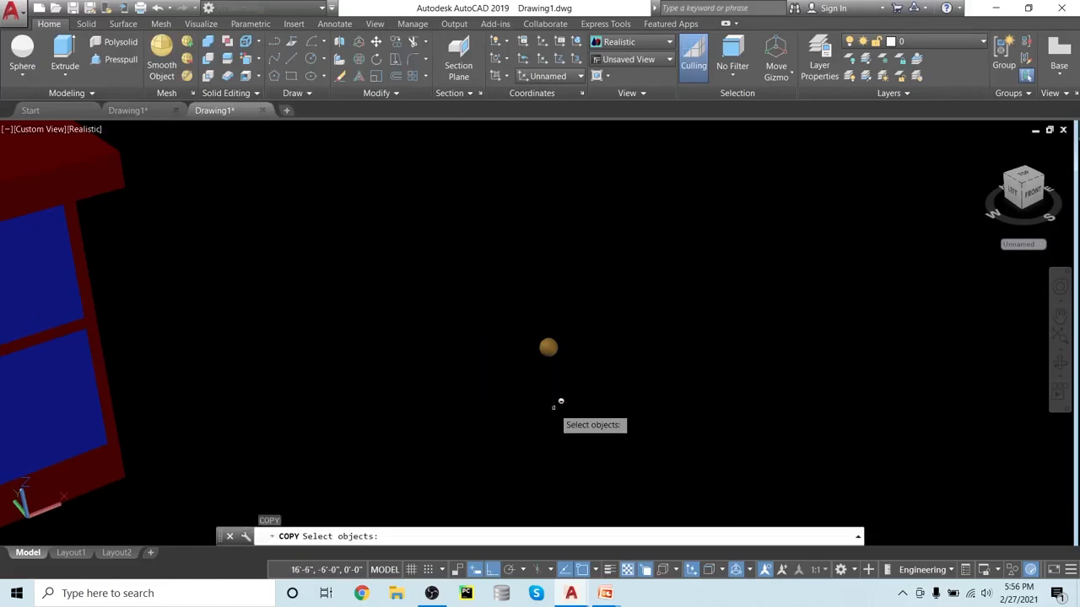
{"action": "left_click", "coordinate": [549, 346]}
{"action": "key", "text": "Return"}
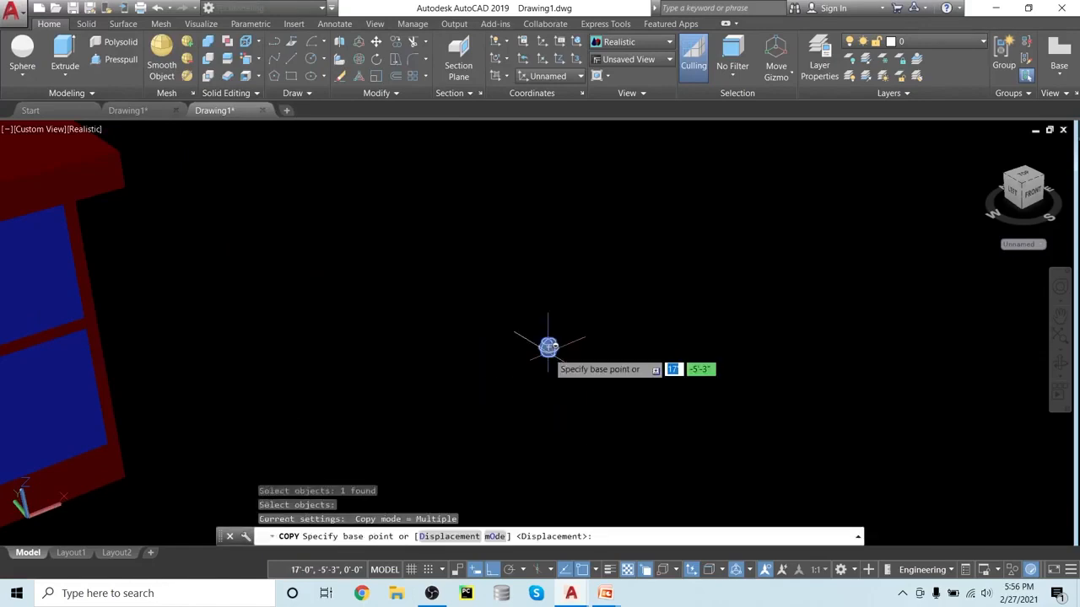
{"action": "left_click", "coordinate": [548, 347]}
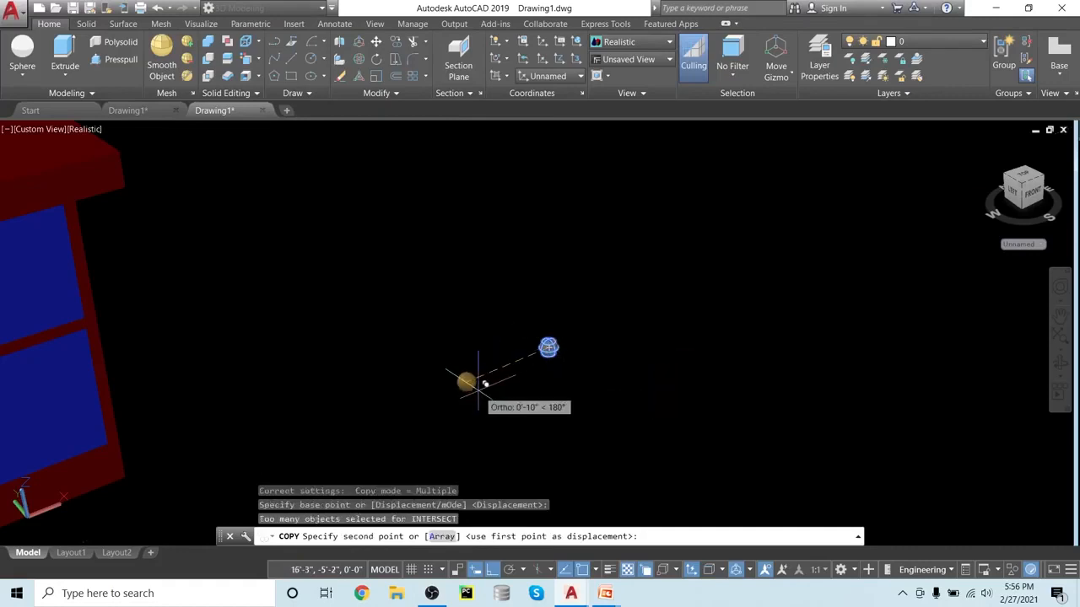
{"action": "left_click", "coordinate": [466, 382]}
{"action": "key", "text": "Return"}
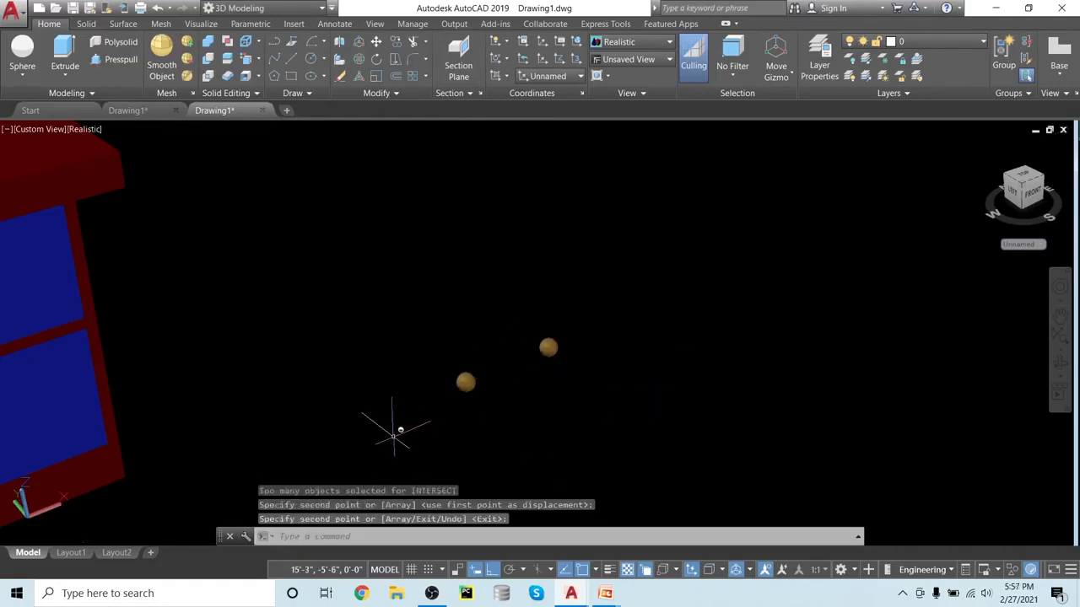
{"action": "scroll", "coordinate": [393, 436], "scroll_direction": "down", "scroll_amount": 2}
{"action": "middle_click_drag", "start_coordinate": [394, 436], "coordinate": [545, 415]}
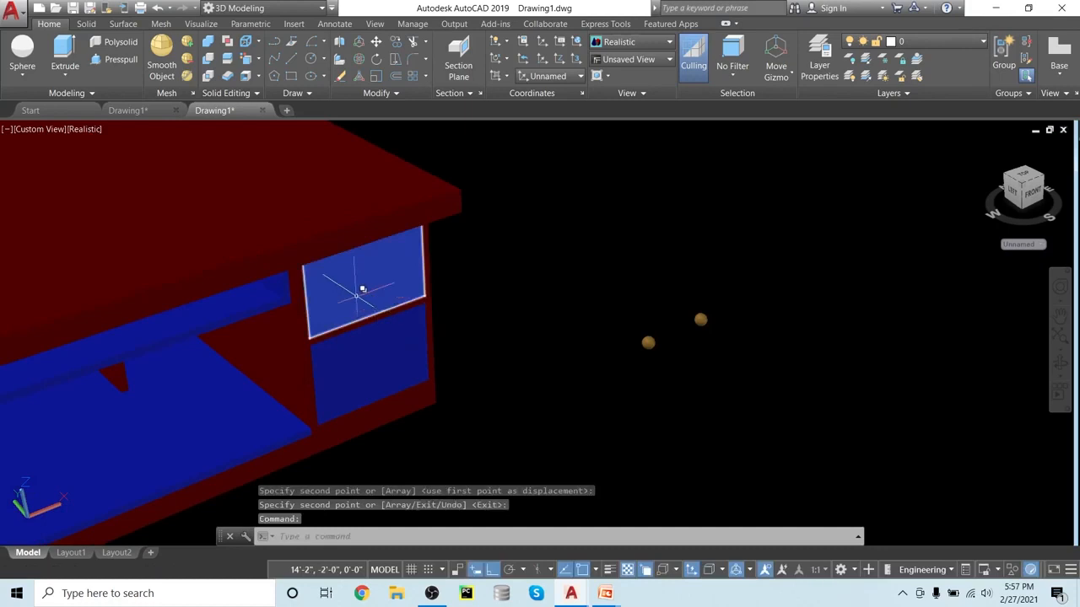
{"action": "scroll", "coordinate": [547, 358], "scroll_direction": "up", "scroll_amount": 2}
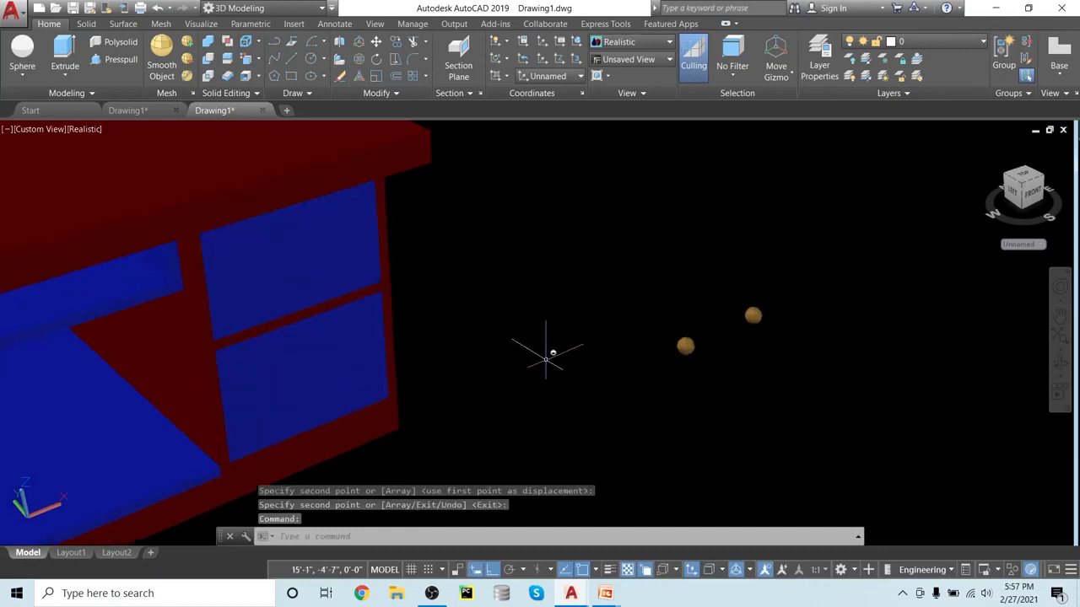
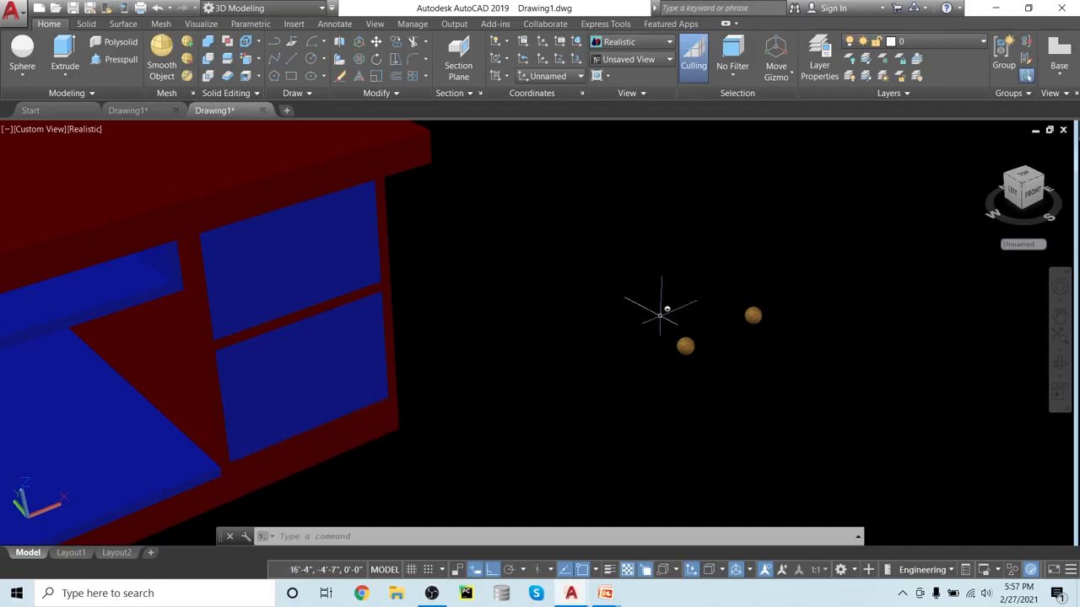
- Try to move the sphere farther from the desk onto the drawer fronts with Ortho off, and undo the move
{"action": "middle_click_drag", "start_coordinate": [796, 373], "coordinate": [490, 355], "text": "shift"}
{"action": "scroll", "coordinate": [825, 393], "scroll_direction": "up", "scroll_amount": 3}
{"action": "scroll", "coordinate": [465, 362], "scroll_direction": "up", "scroll_amount": 5}
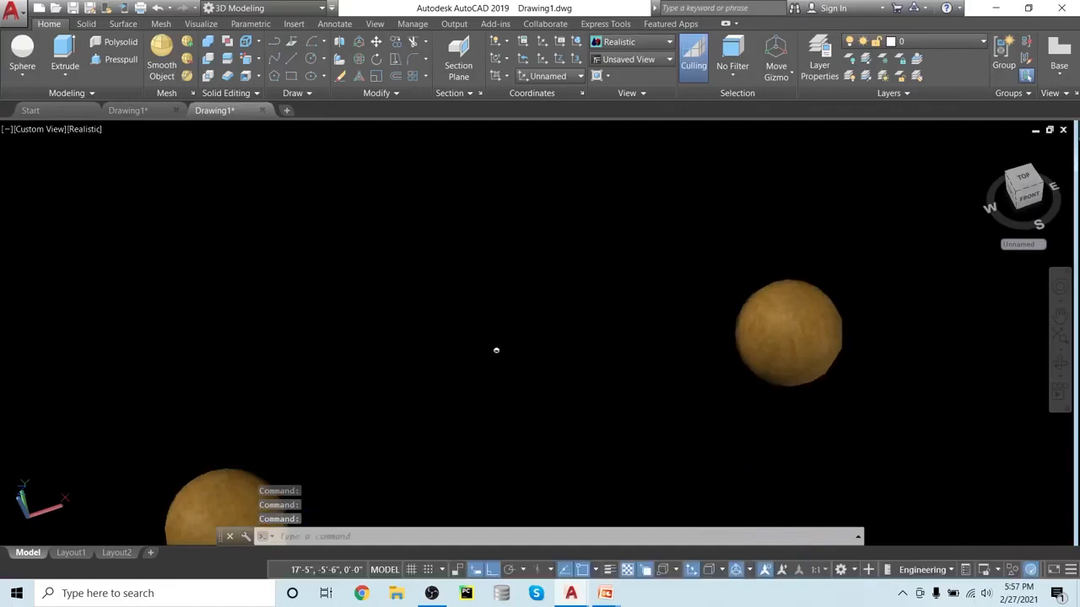
{"action": "type", "text": "m"}
{"action": "key", "text": "Return"}
{"action": "left_click", "coordinate": [831, 339]}
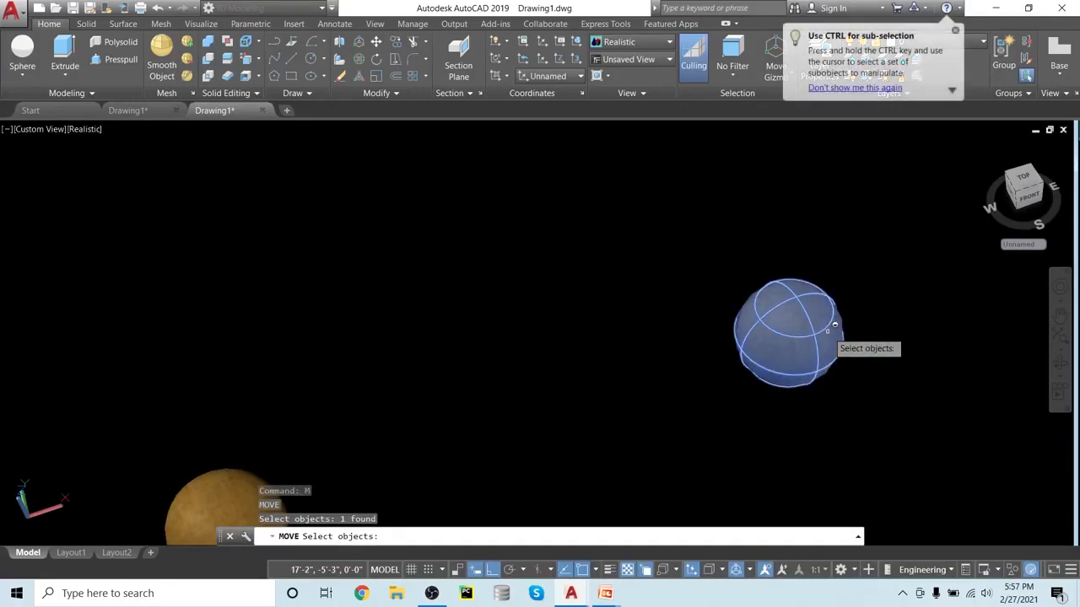
{"action": "key", "text": "Return"}
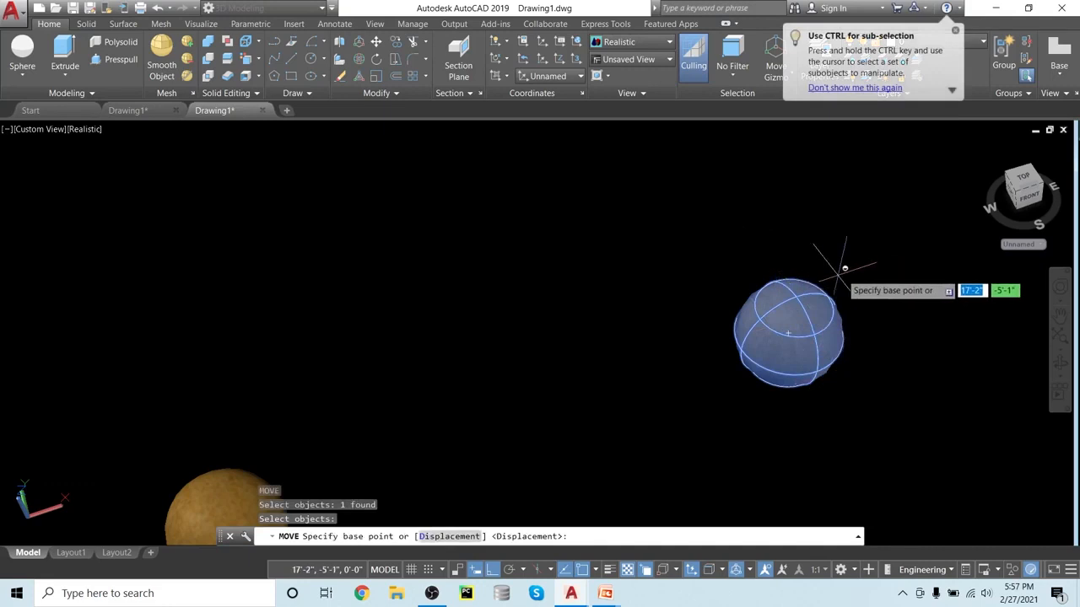
{"action": "middle_click_drag", "start_coordinate": [843, 272], "coordinate": [554, 248], "text": "shift"}
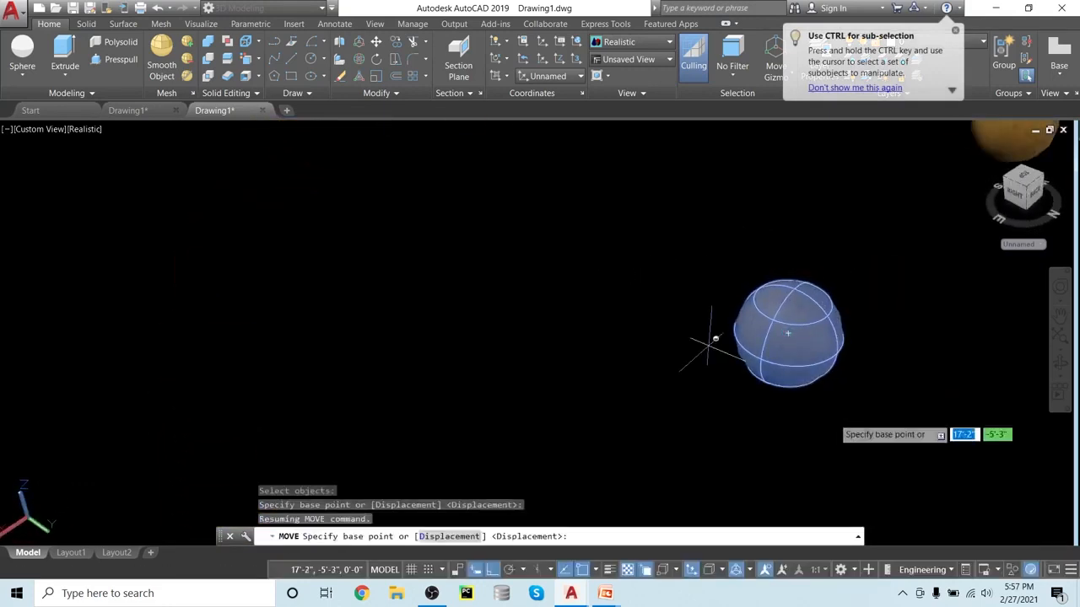
{"action": "left_click", "coordinate": [843, 347]}
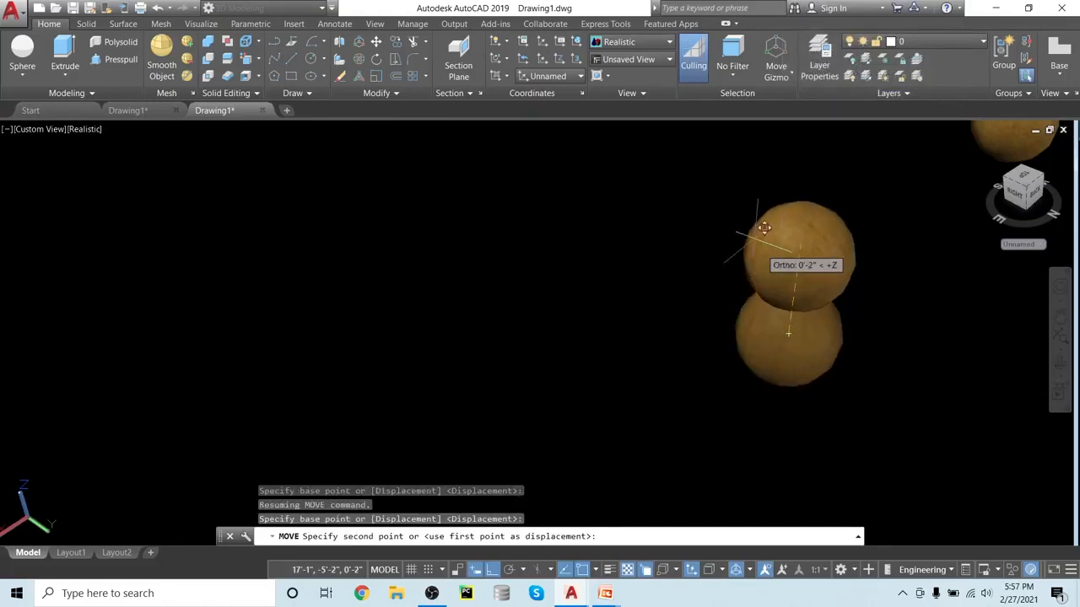
{"action": "scroll", "coordinate": [748, 152], "scroll_direction": "down", "scroll_amount": 3}
{"action": "middle_click_drag", "start_coordinate": [745, 229], "coordinate": [957, 258], "text": "shift"}
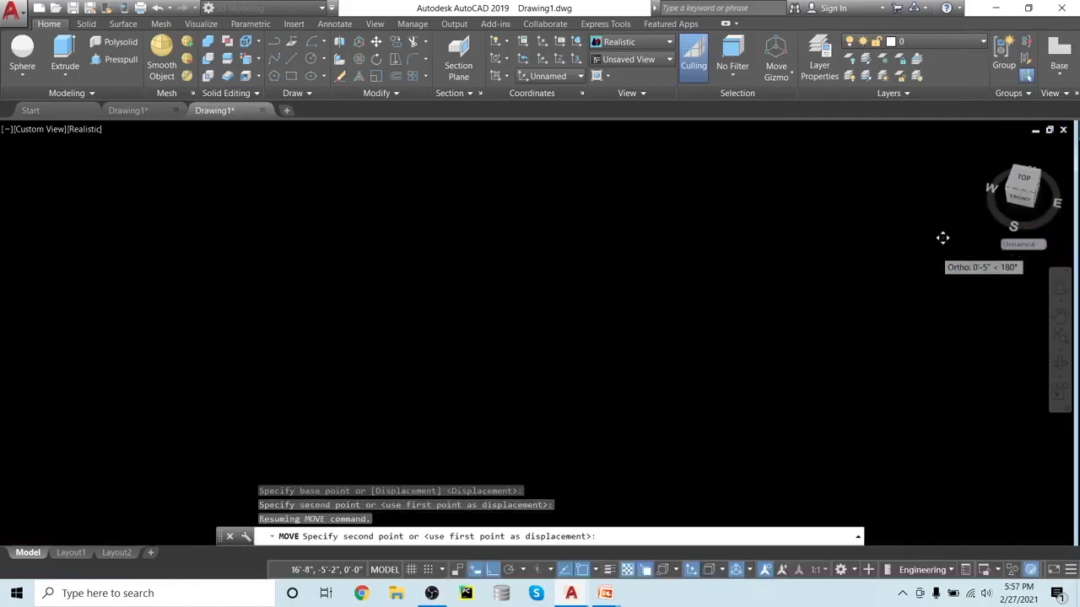
{"action": "scroll", "coordinate": [928, 243], "scroll_direction": "down", "scroll_amount": 3}
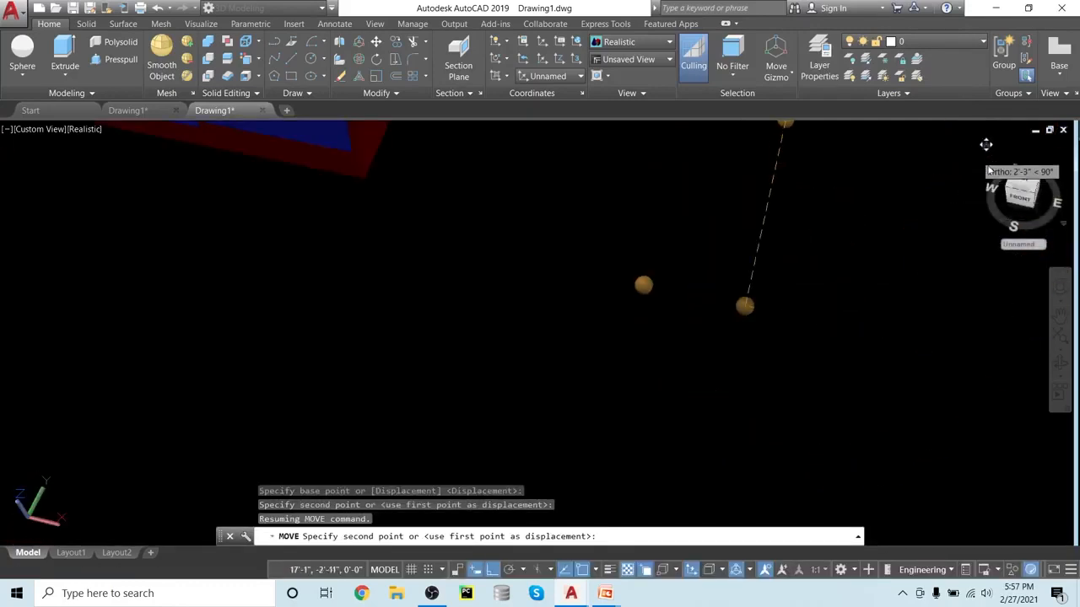
{"action": "middle_click_drag", "start_coordinate": [514, 221], "coordinate": [656, 338]}
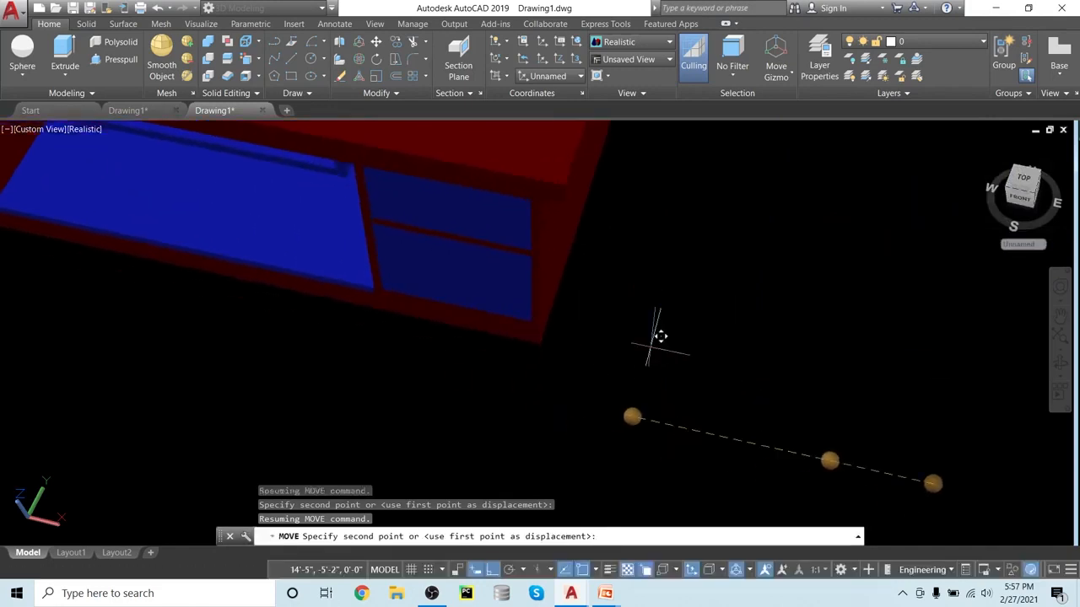
{"action": "scroll", "coordinate": [650, 346], "scroll_direction": "up", "scroll_amount": 2}
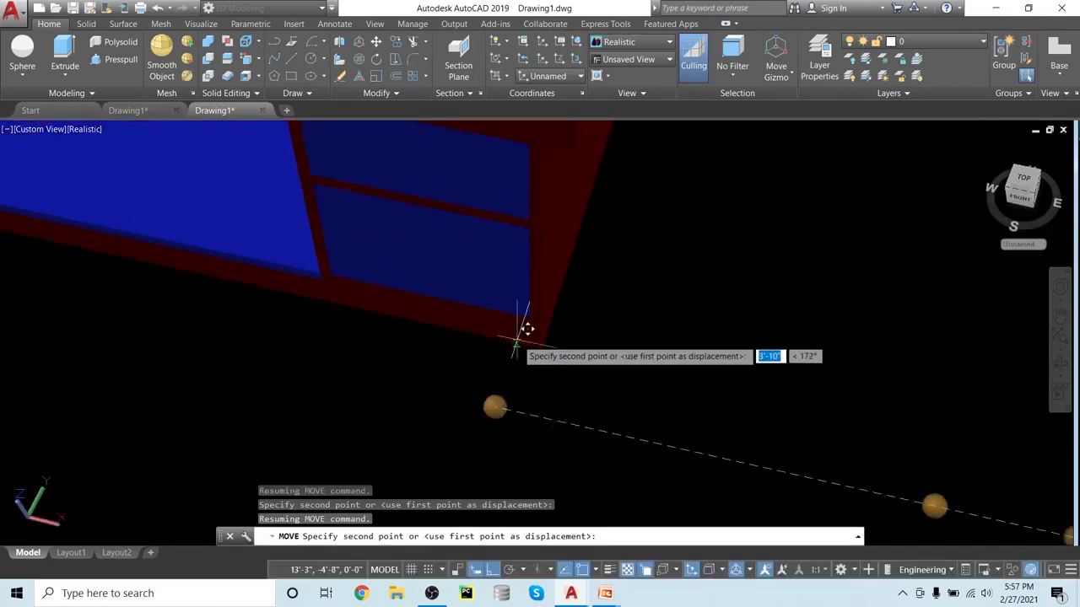
{"action": "key", "text": "F8"}
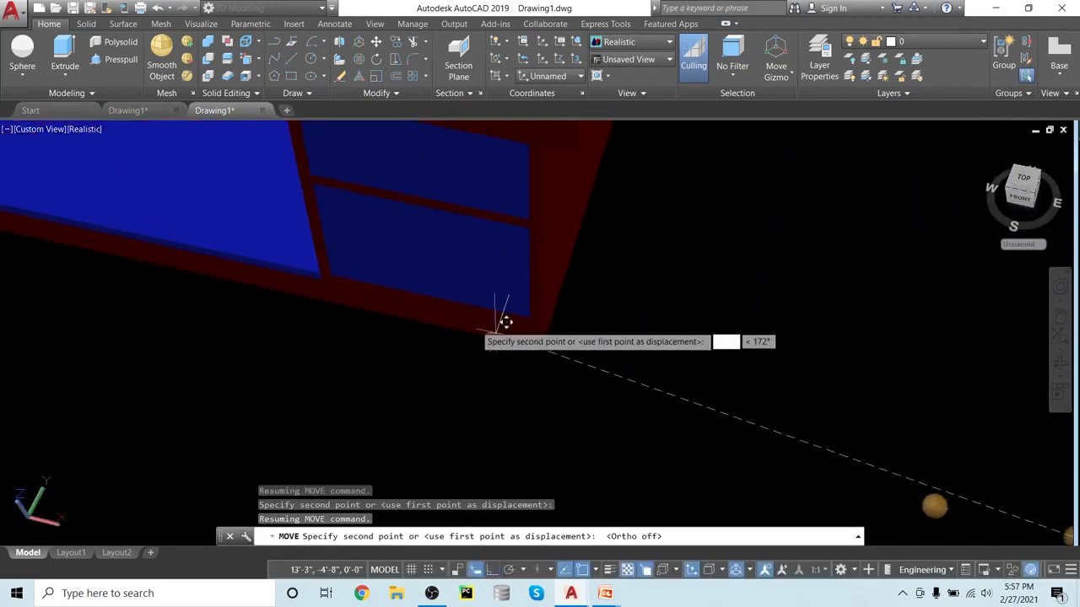
{"action": "left_click", "coordinate": [420, 148]}
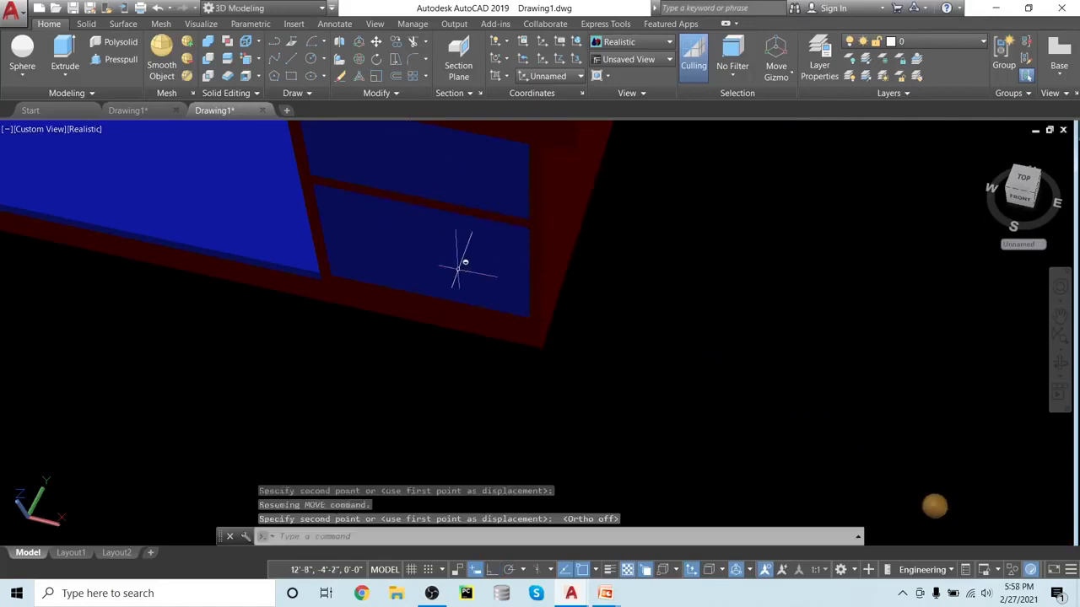
{"action": "key", "text": "ctrl+z"}
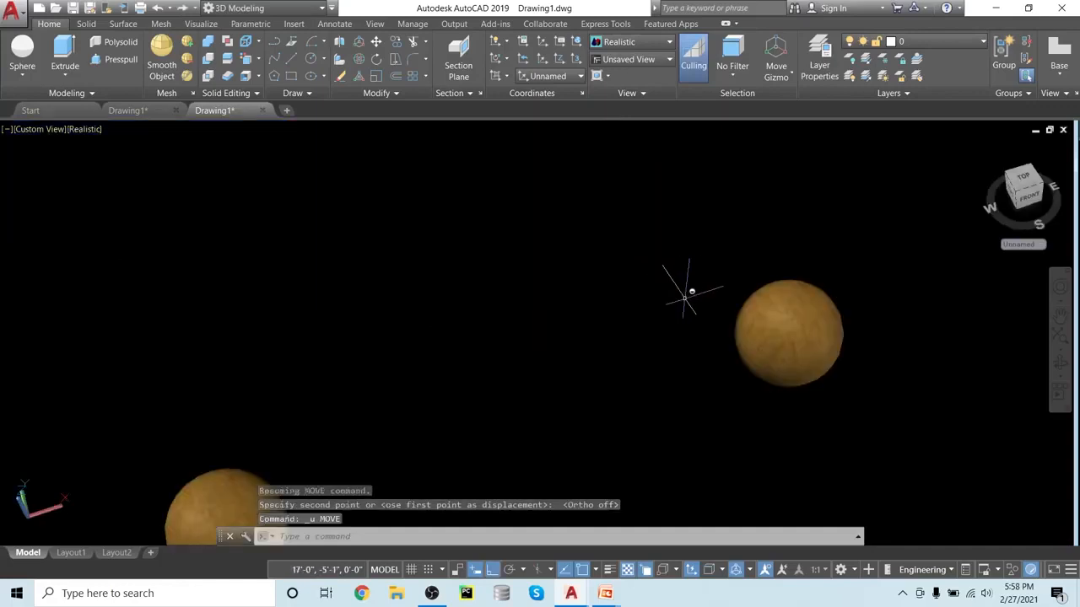
{"action": "scroll", "coordinate": [690, 292], "scroll_direction": "down", "scroll_amount": 8}
{"action": "scroll", "coordinate": [622, 385], "scroll_direction": "up", "scroll_amount": 2}
{"action": "scroll", "coordinate": [583, 403], "scroll_direction": "down", "scroll_amount": 3}
{"action": "scroll", "coordinate": [402, 409], "scroll_direction": "up", "scroll_amount": 2}
{"action": "middle_click_drag", "start_coordinate": [402, 409], "coordinate": [531, 326], "text": "shift"}
{"action": "key", "text": "Return"}
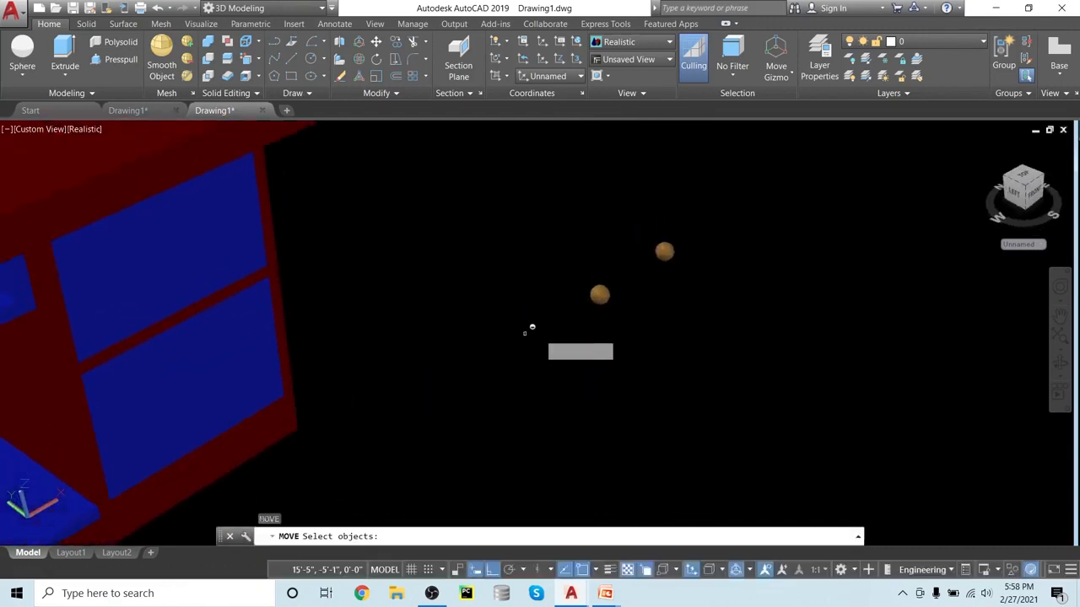
{"action": "left_click", "coordinate": [600, 294]}
{"action": "key", "text": "Return"}
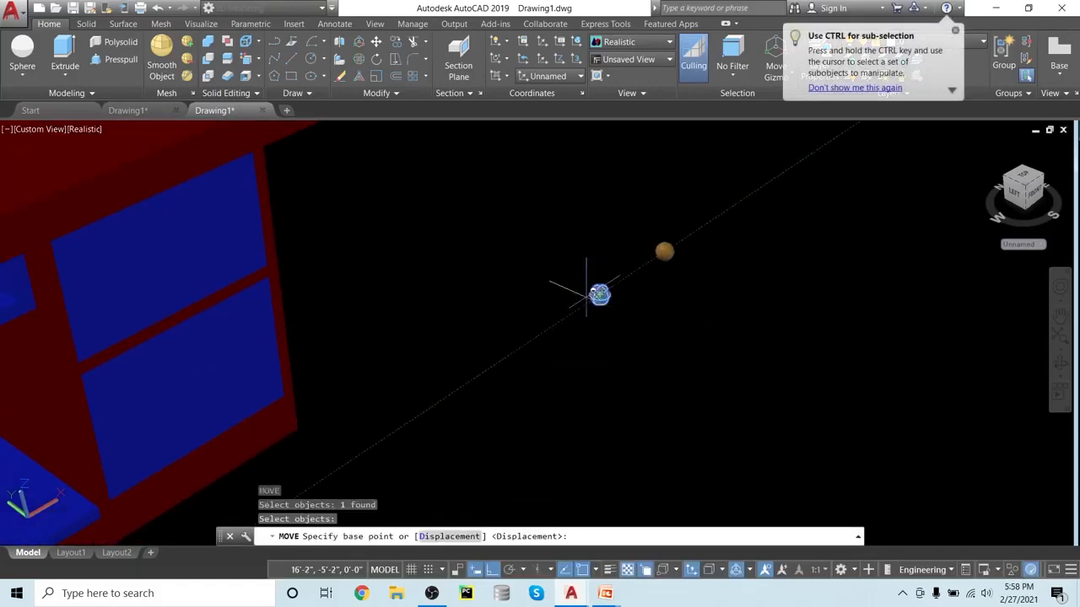
{"action": "left_click", "coordinate": [591, 296]}
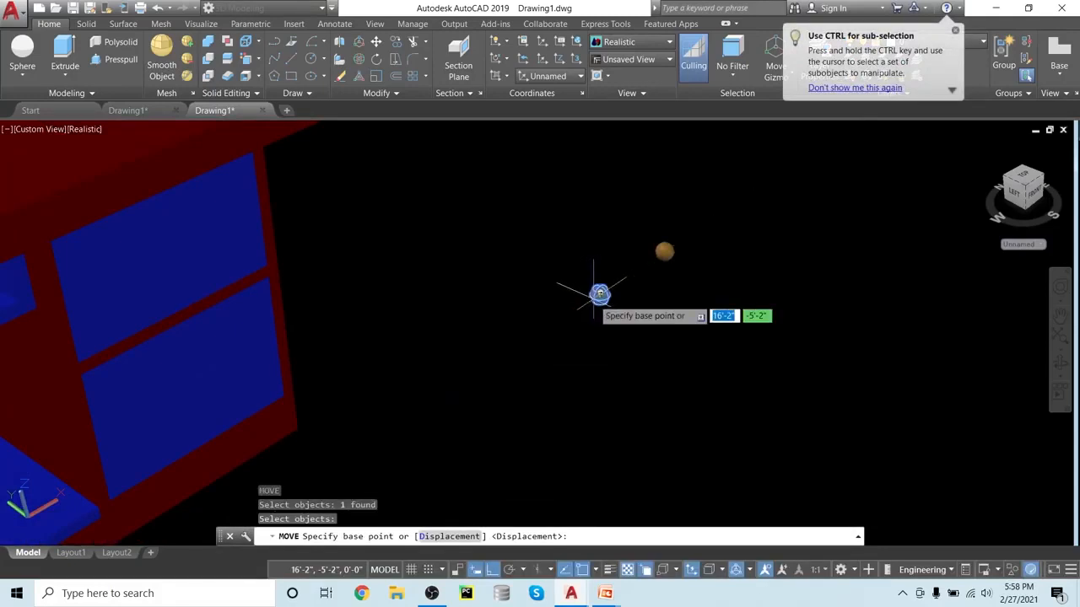
{"action": "left_click", "coordinate": [600, 294]}
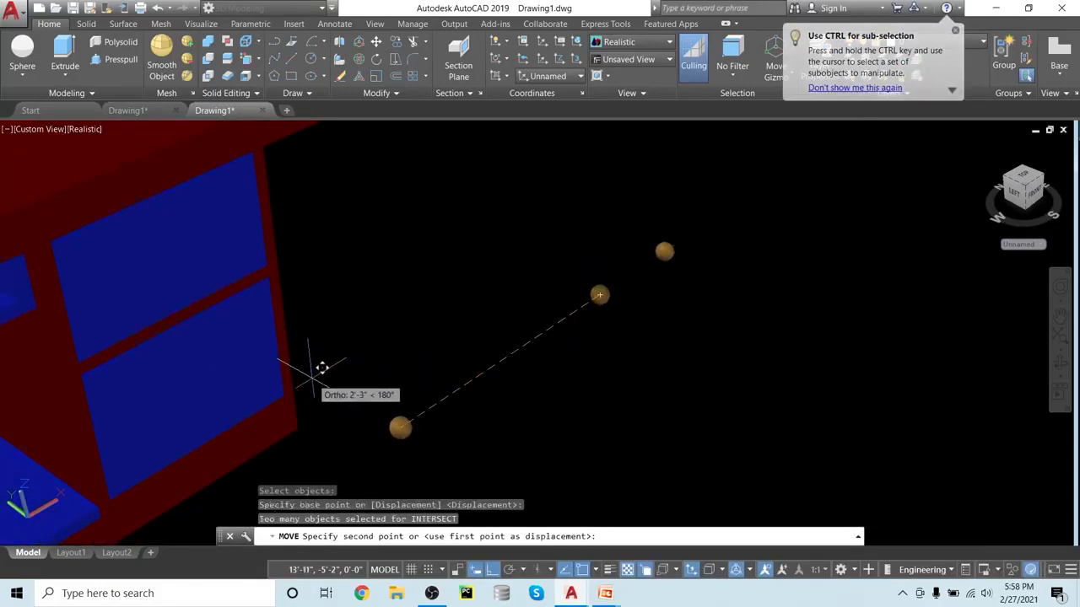
{"action": "key", "text": "F8"}
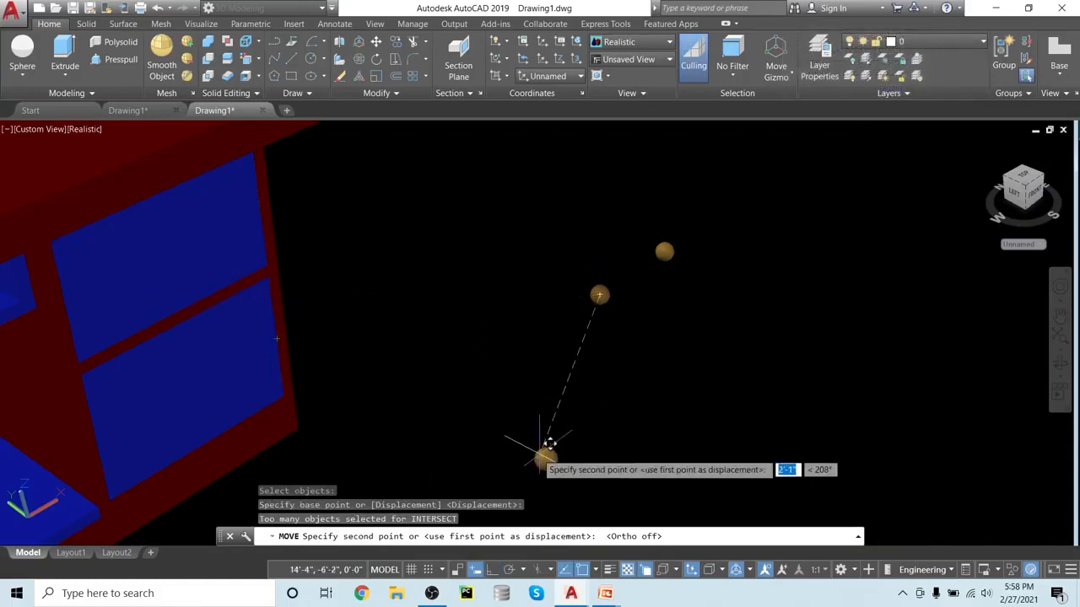
{"action": "key", "text": "F8"}
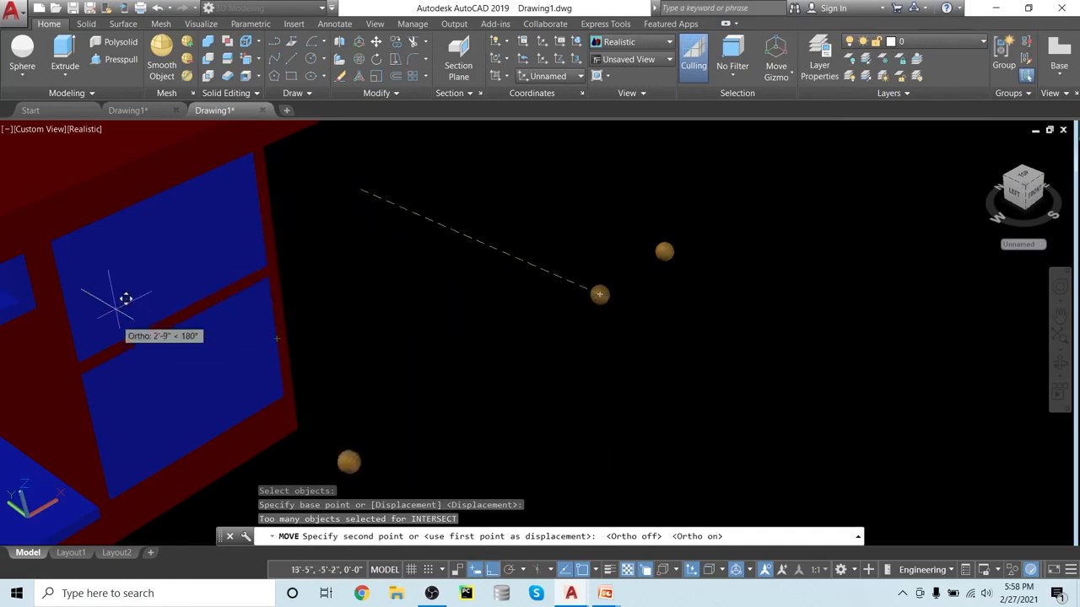
{"action": "key", "text": "Escape"}
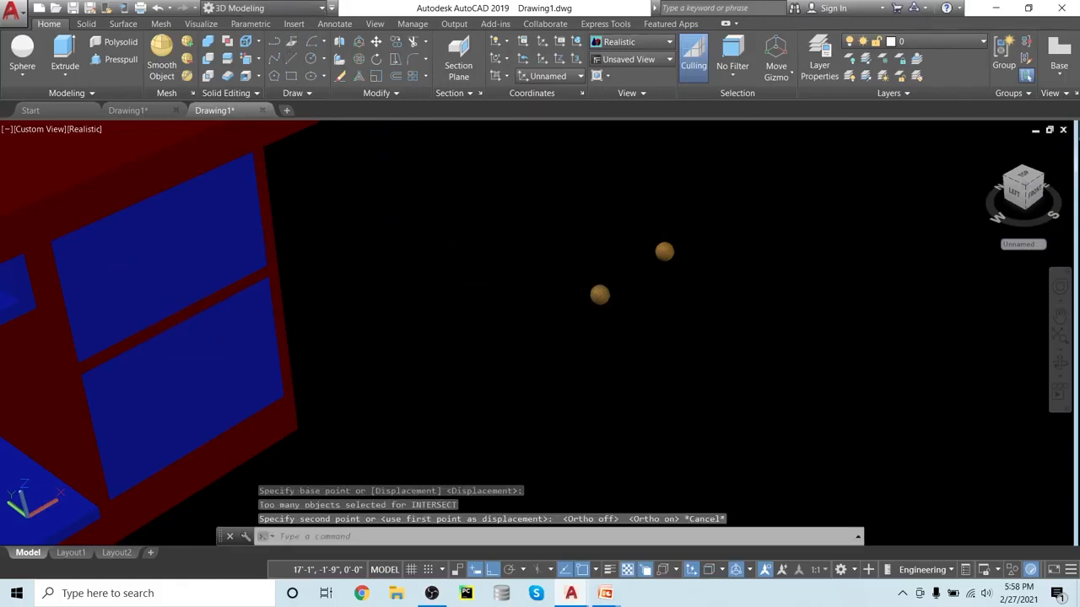
- Draw a 5" line straight up from the midpoint of the upper drawer front's bottom edge
{"action": "left_click", "coordinate": [291, 59]}
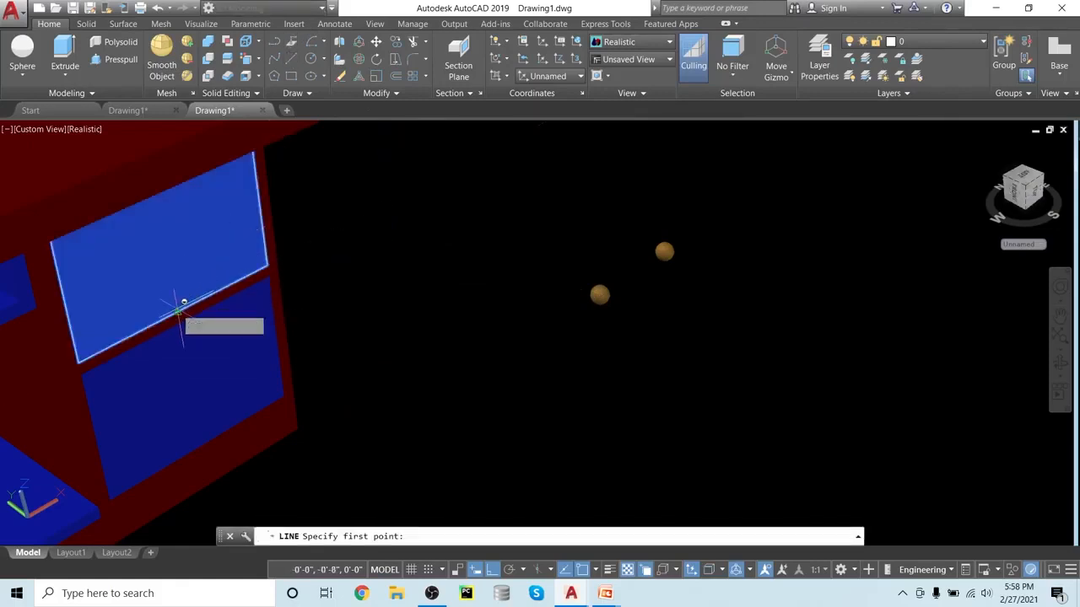
{"action": "left_click", "coordinate": [180, 311]}
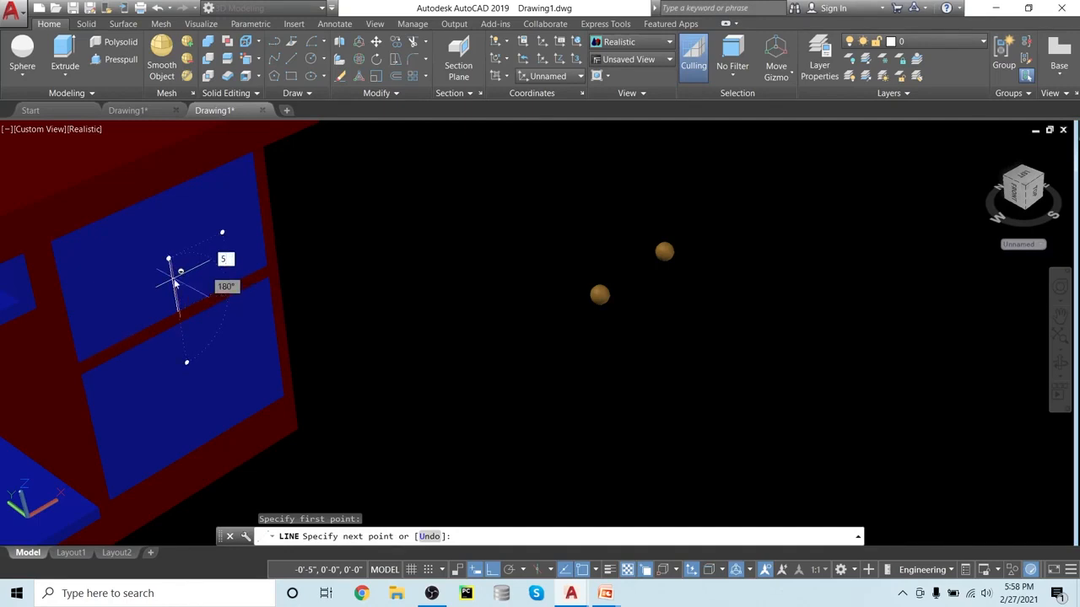
{"action": "type", "text": "5"}
{"action": "key", "text": "Return"}
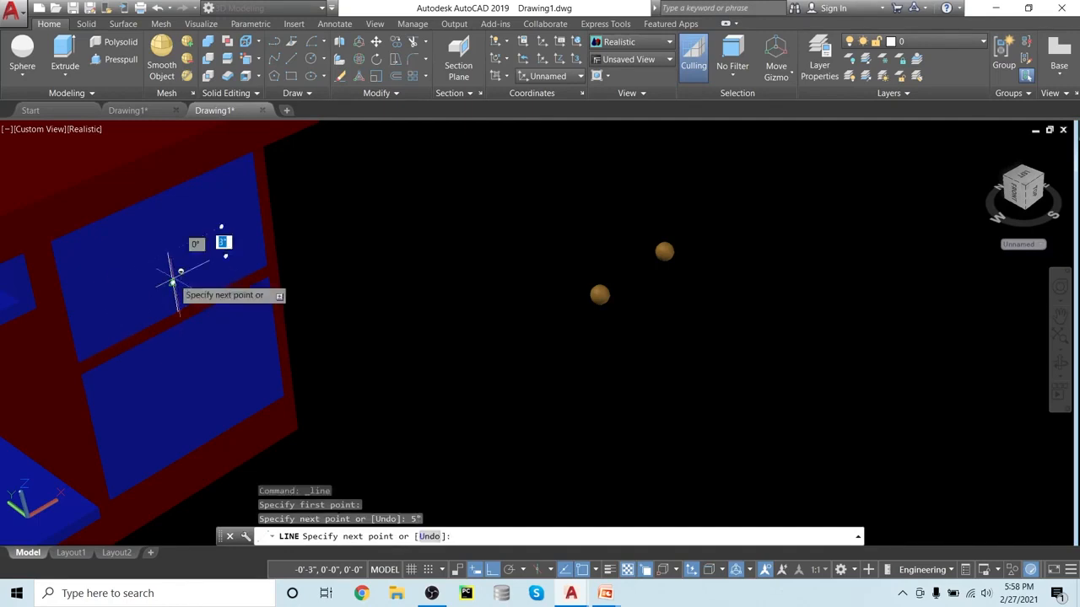
{"action": "key", "text": "Return"}
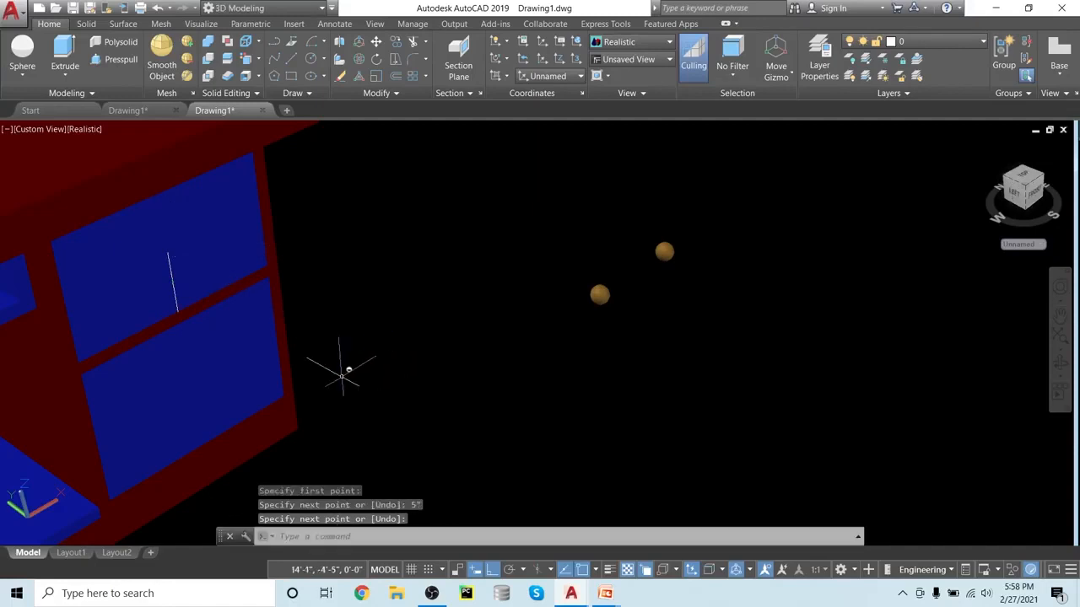
- Draw a 5" horizontal line inward from the midpoint of the lower drawer front's left edge
{"action": "key", "text": "Return"}
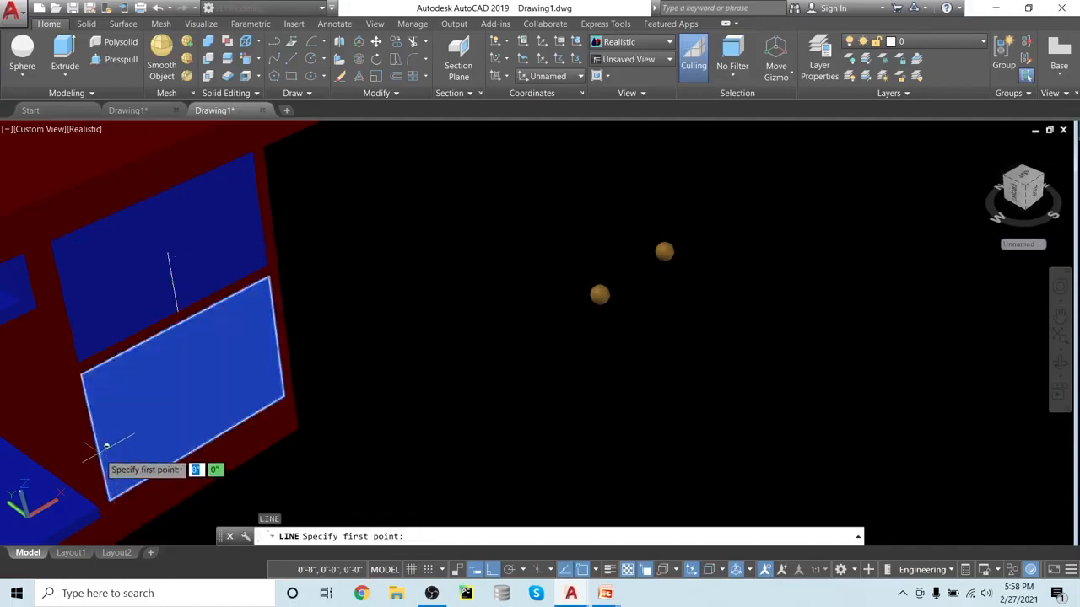
{"action": "left_click", "coordinate": [100, 440]}
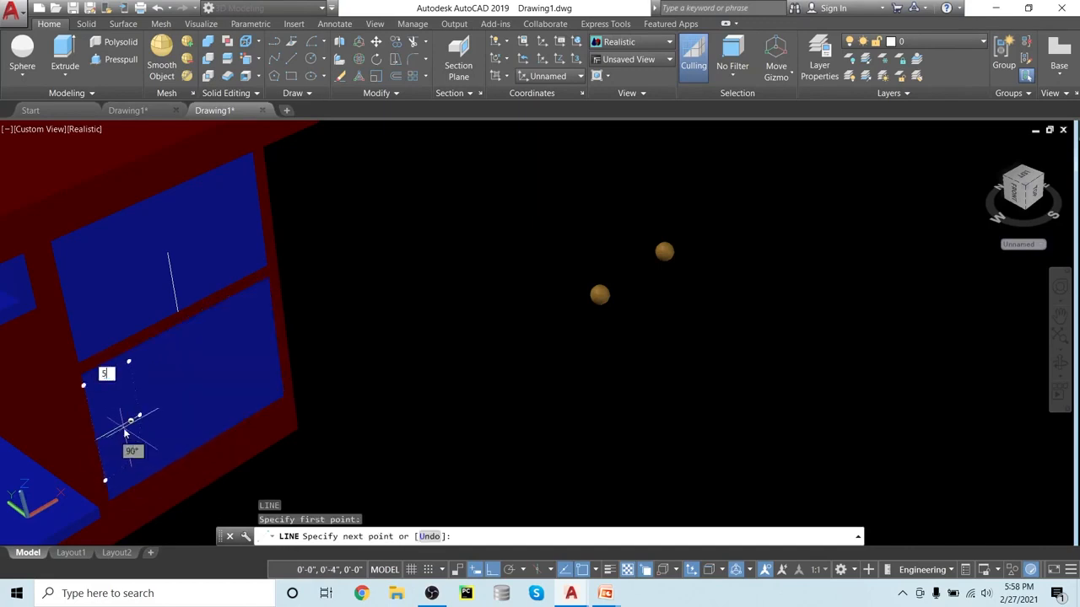
{"action": "key", "text": "Return"}
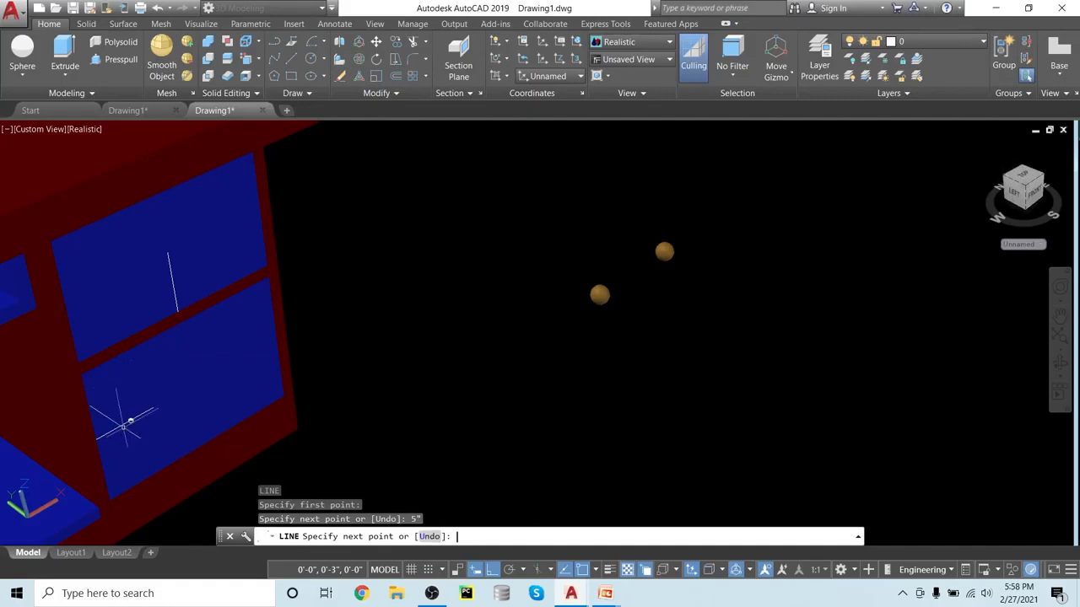
{"action": "key", "text": "Return"}
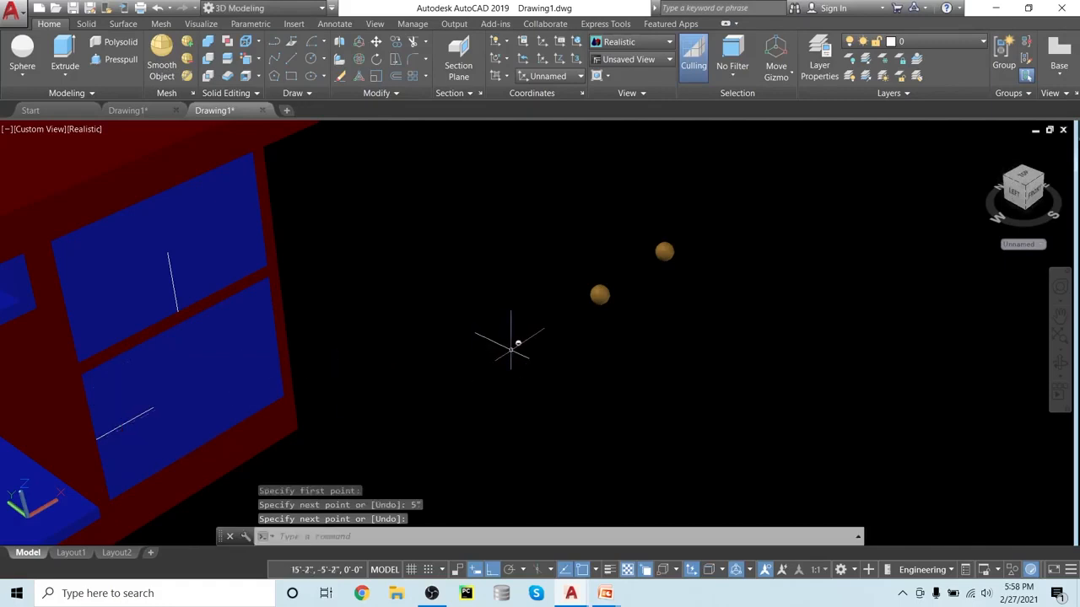
- Move the sphere nearer the desk from its centre to the upper end of the guide line on the upper drawer front
{"action": "key", "text": "Return"}
{"action": "left_click", "coordinate": [599, 293]}
{"action": "key", "text": "Return"}
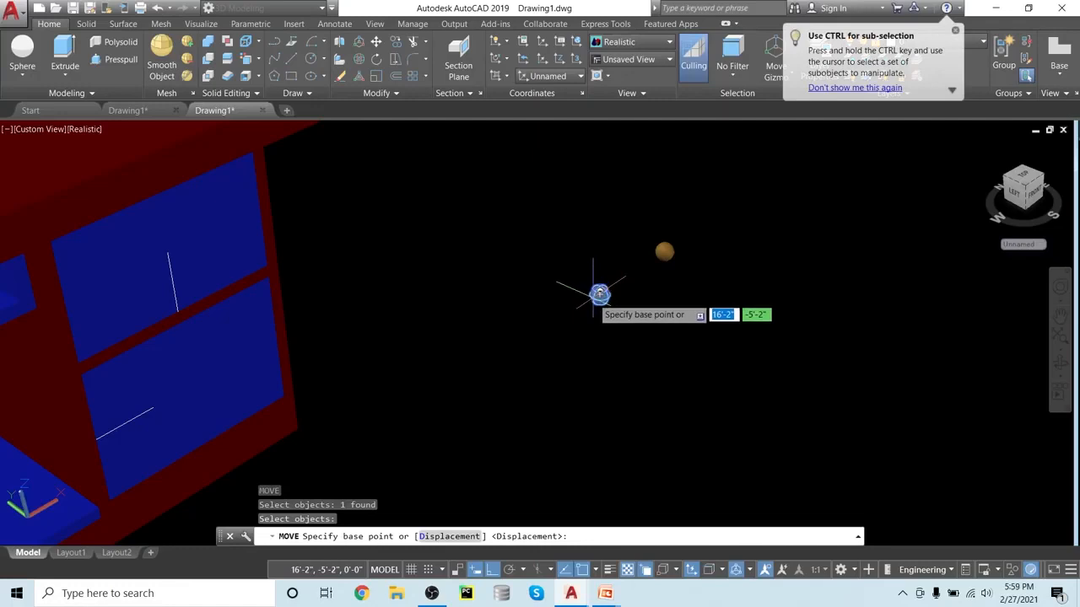
{"action": "left_click", "coordinate": [599, 293]}
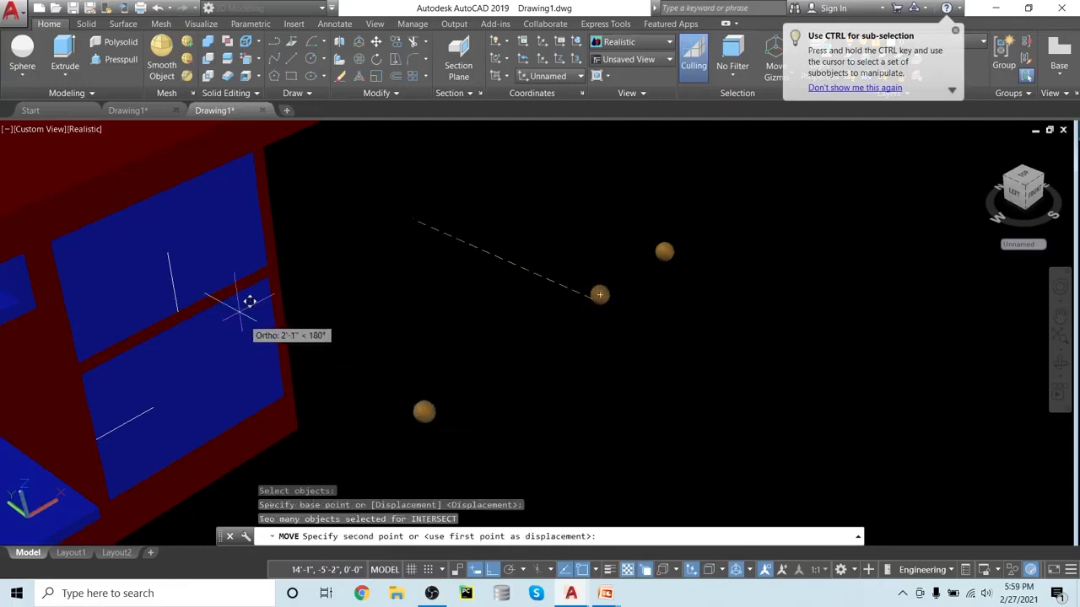
{"action": "left_click", "coordinate": [177, 242]}
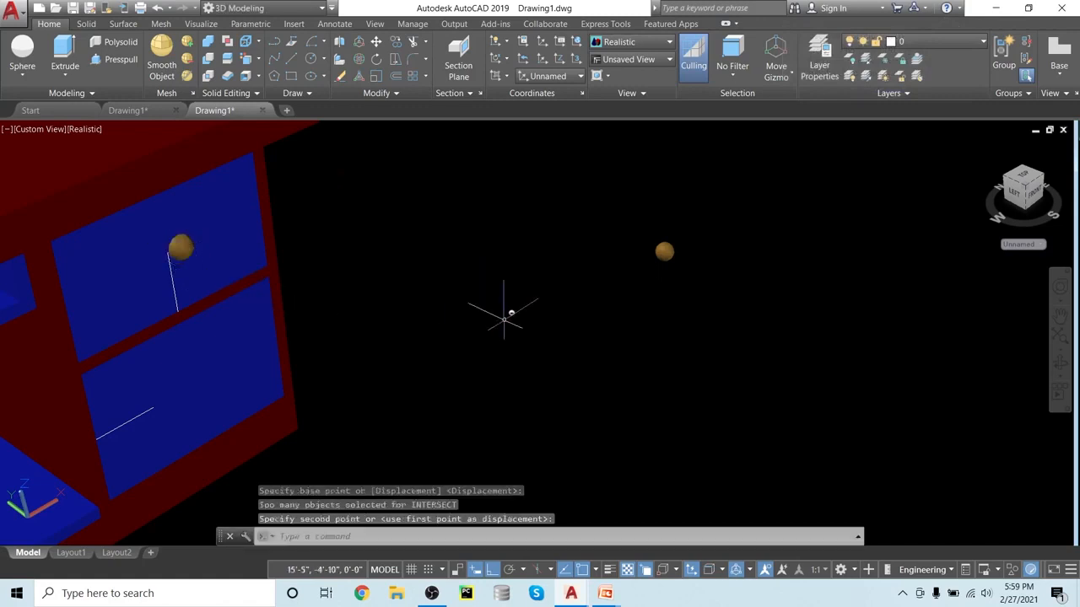
- Erase the vertical guide line beneath the knob on the upper drawer front
{"action": "scroll", "coordinate": [503, 320], "scroll_direction": "up", "scroll_amount": 3}
{"action": "scroll", "coordinate": [503, 320], "scroll_direction": "down", "scroll_amount": 4}
{"action": "middle_click_drag", "start_coordinate": [493, 325], "coordinate": [503, 294], "text": "shift"}
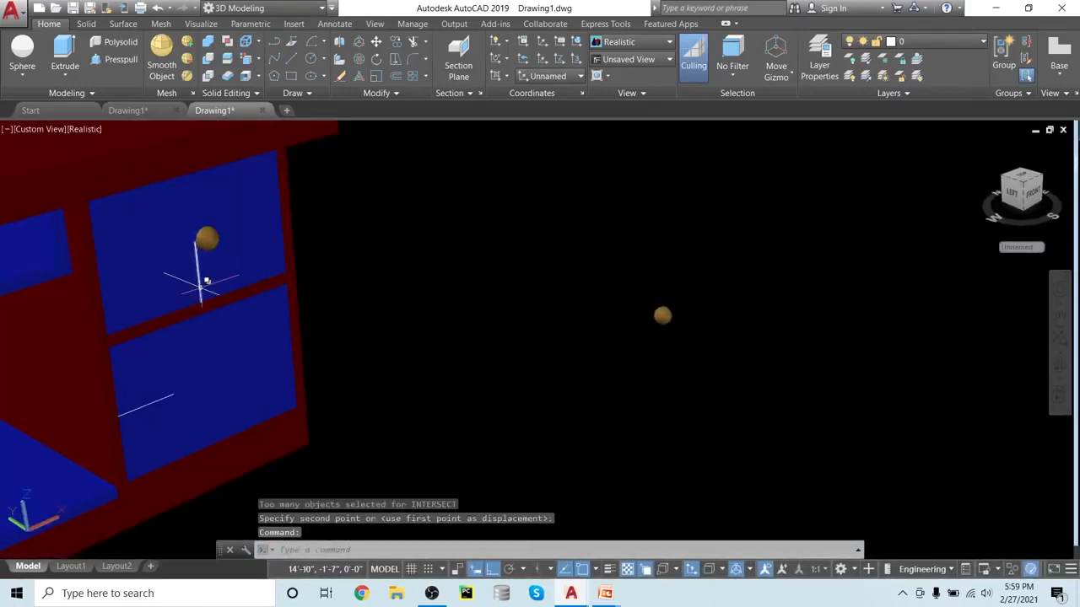
{"action": "left_click", "coordinate": [203, 282]}
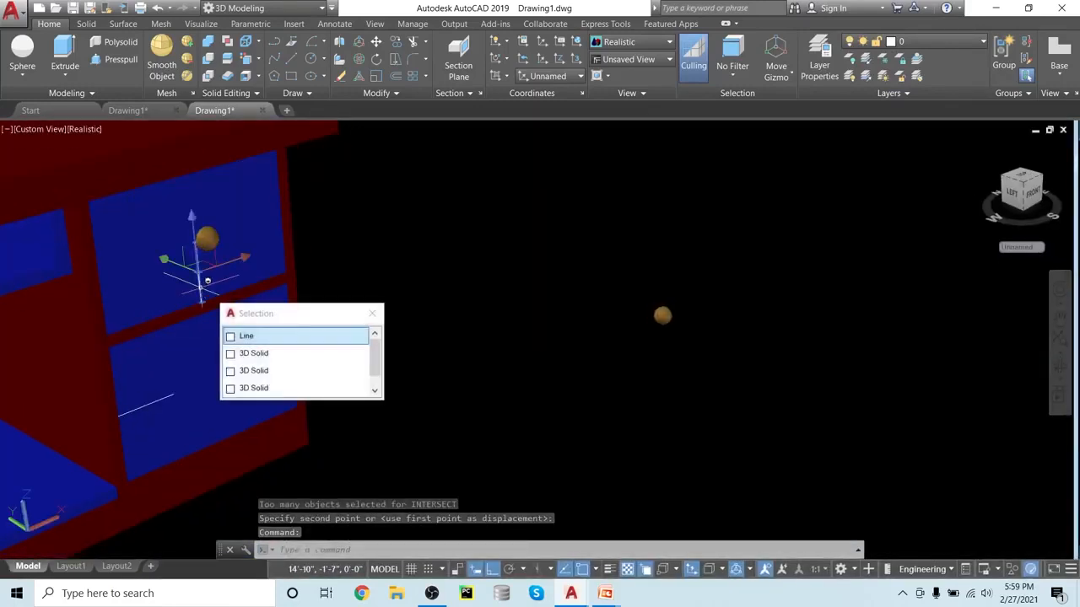
{"action": "left_click", "coordinate": [234, 337]}
{"action": "key", "text": "Delete"}
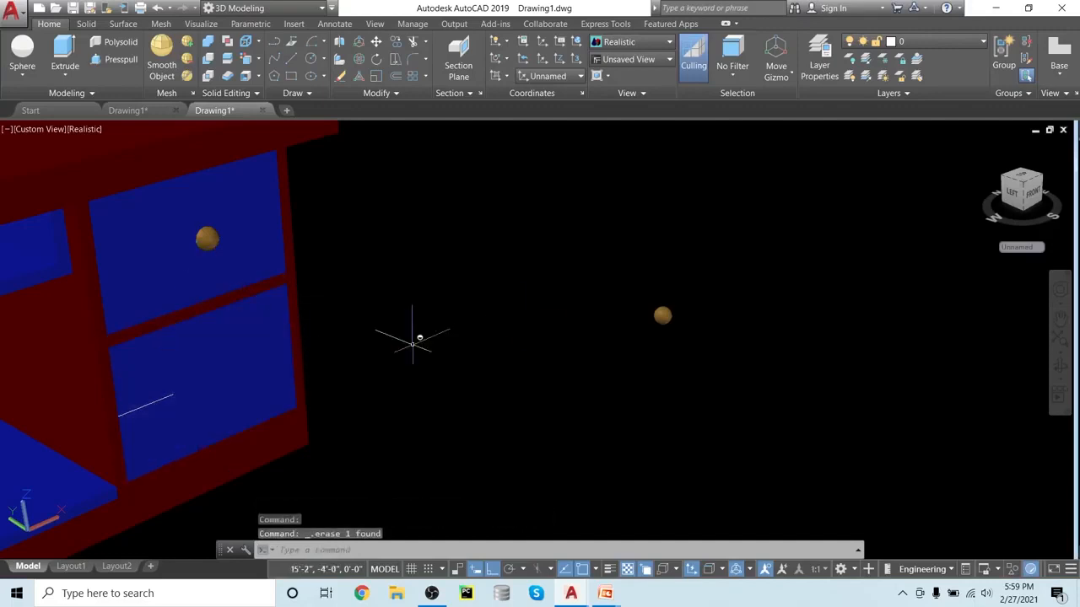
- Move the remaining sphere from its centre to the inner end of the lower drawer front's guide line, and erase that line
{"action": "type", "text": "m"}
{"action": "key", "text": "Return"}
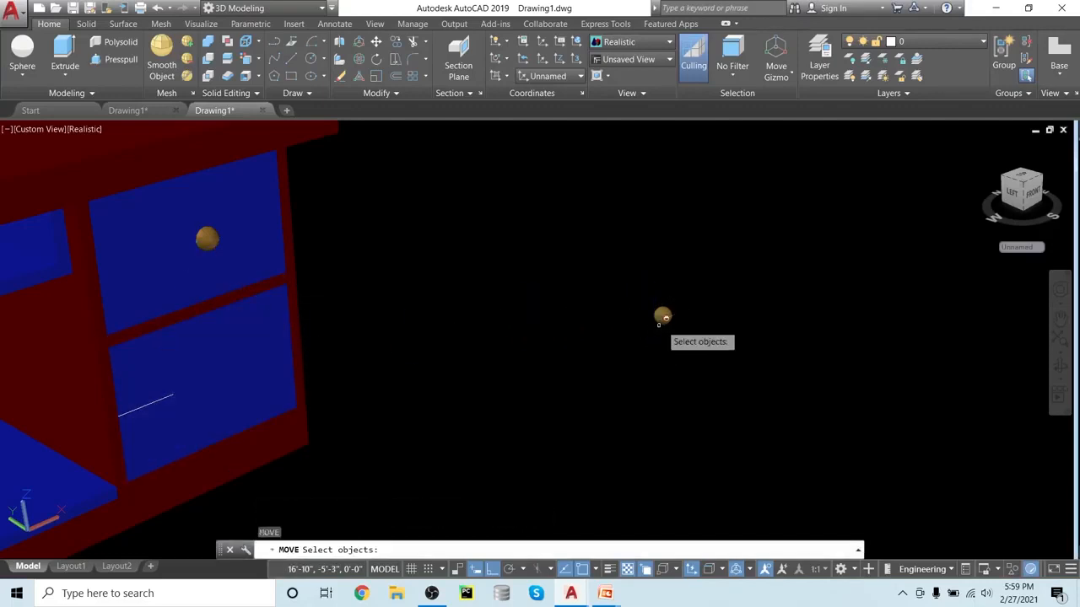
{"action": "left_click", "coordinate": [662, 315]}
{"action": "key", "text": "Return"}
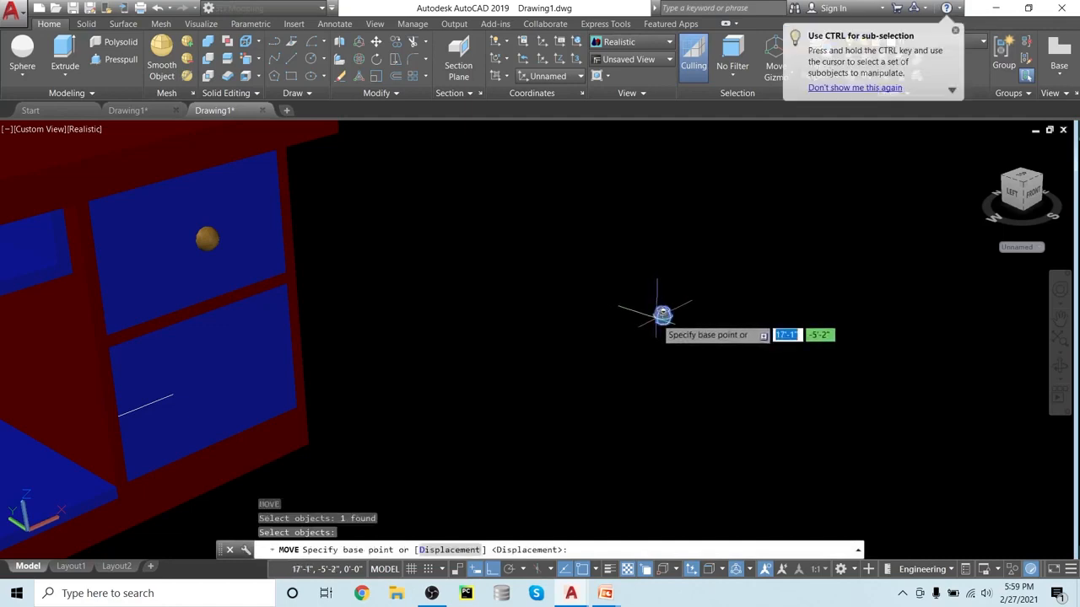
{"action": "left_click", "coordinate": [663, 316]}
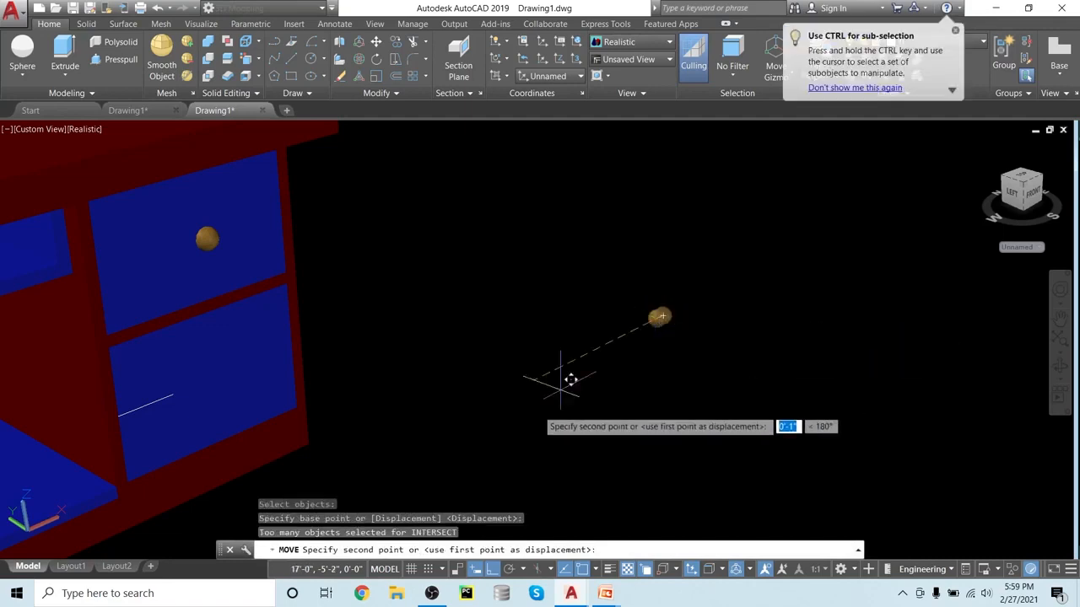
{"action": "left_click", "coordinate": [183, 384]}
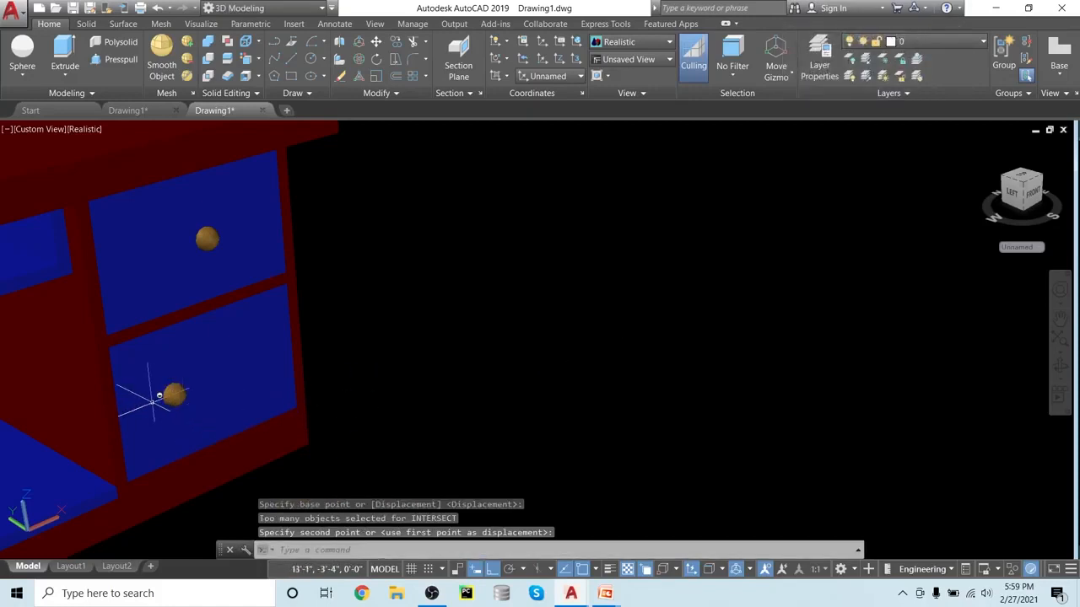
{"action": "left_click", "coordinate": [147, 405]}
{"action": "key", "text": "Delete"}
- Create a sphere with a 1" radius in the empty space beside the desk
{"action": "mouse_move", "coordinate": [290, 424]}
{"action": "middle_mouse_down", "text": "shift"}
{"action": "mouse_move", "coordinate": [330, 397]}
{"action": "mouse_move", "coordinate": [456, 473]}
{"action": "middle_mouse_up", "text": "shift"}
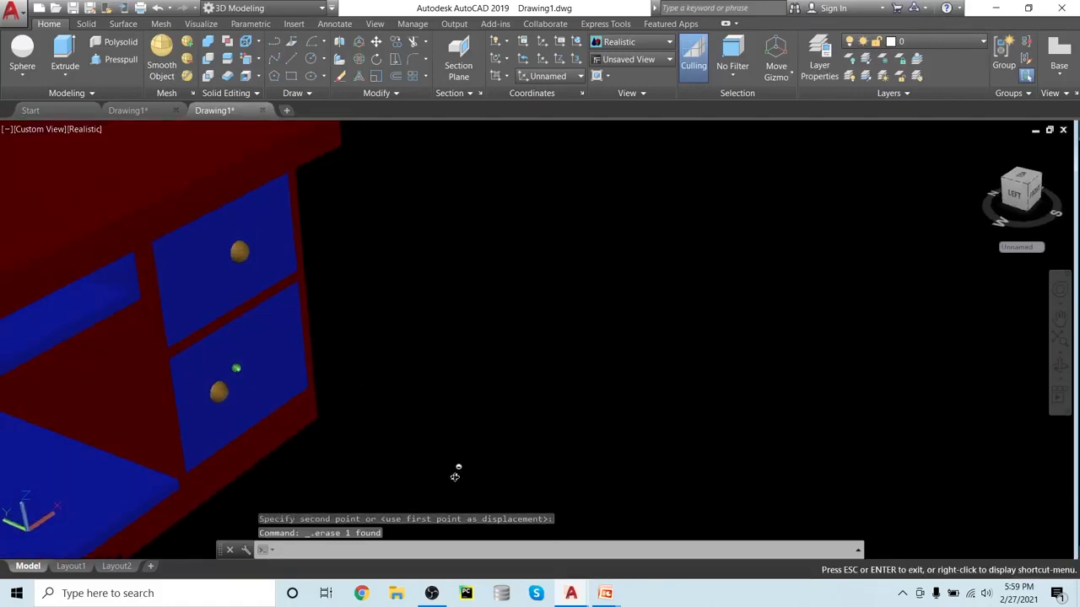
{"action": "left_click", "coordinate": [21, 46]}
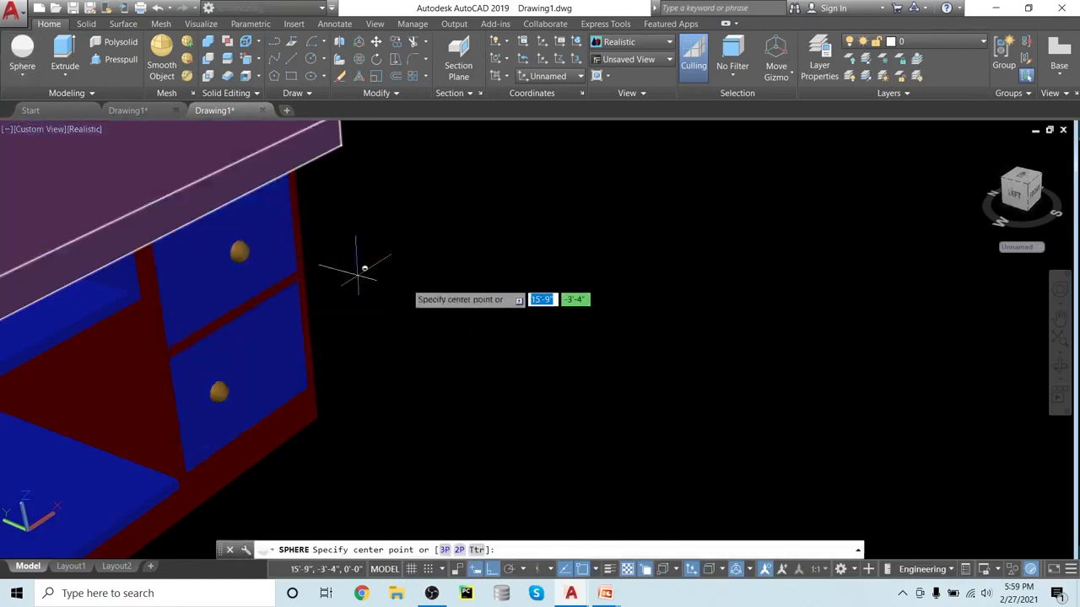
{"action": "left_click", "coordinate": [546, 340]}
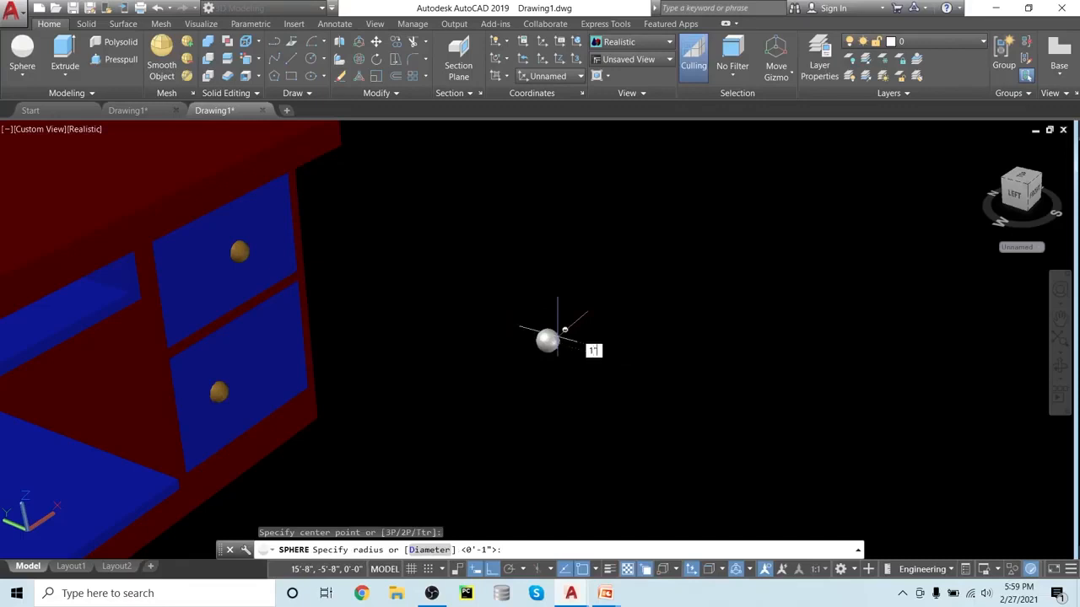
{"action": "left_click", "coordinate": [557, 336]}
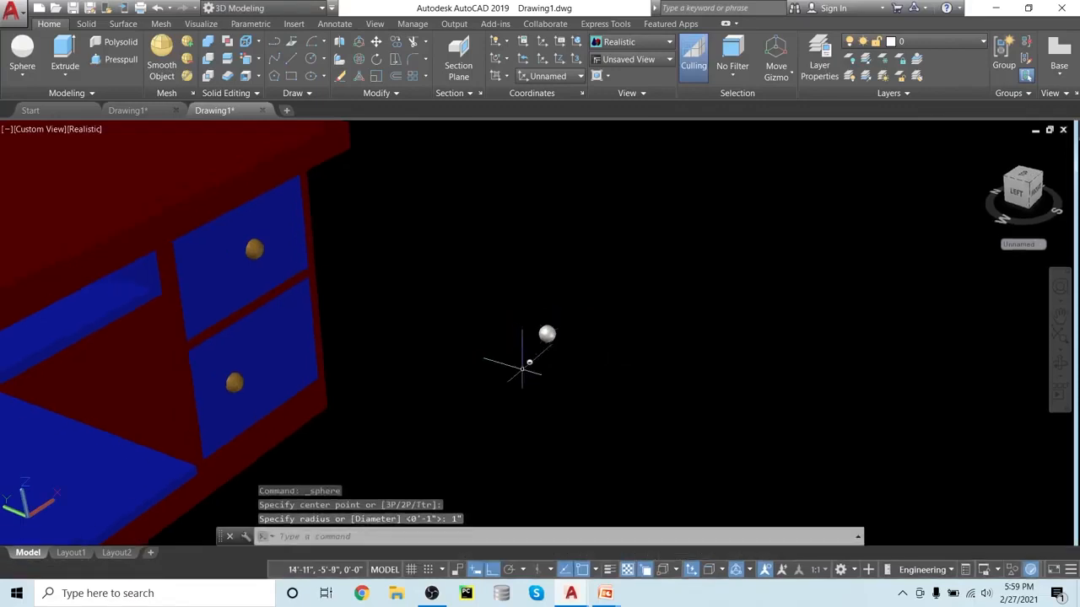
- Copy the new sphere about 1'-4" along the negative X axis with Ortho on
{"action": "key", "text": "Return"}
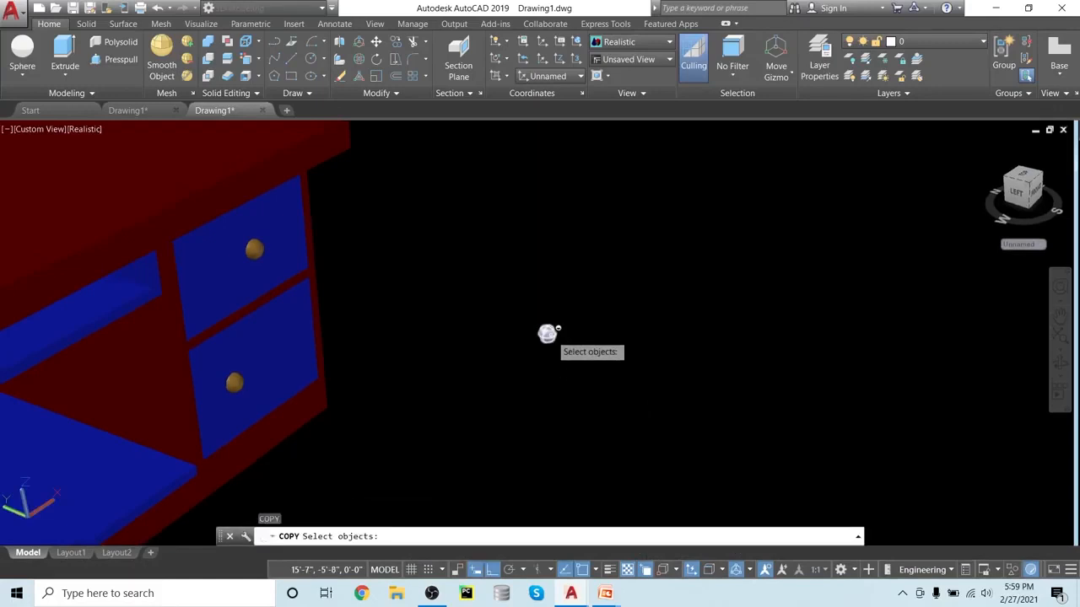
{"action": "left_click", "coordinate": [558, 329]}
{"action": "key", "text": "Return"}
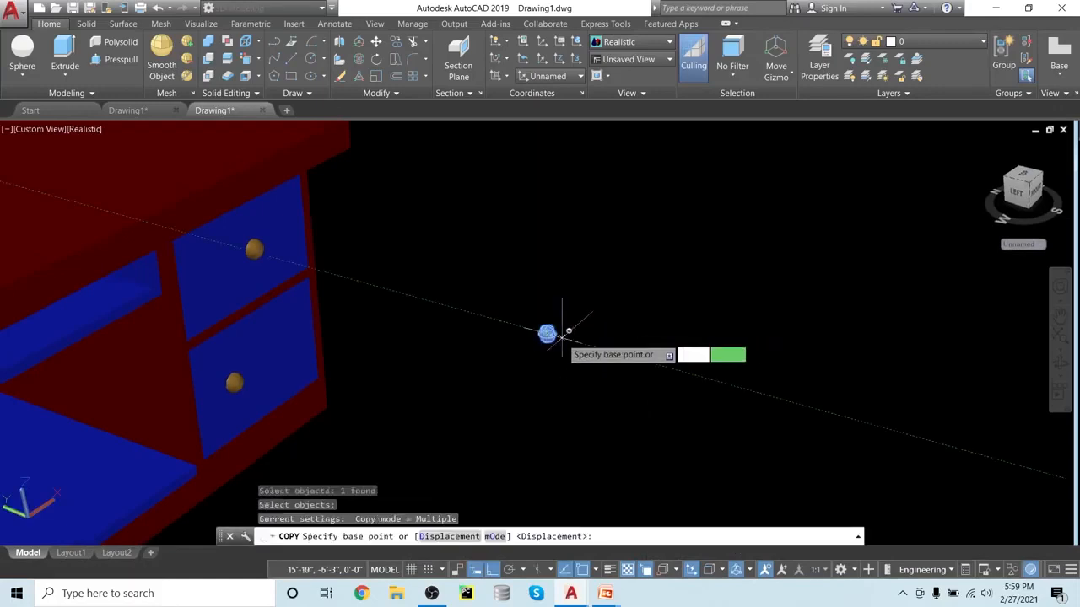
{"action": "left_click", "coordinate": [649, 368]}
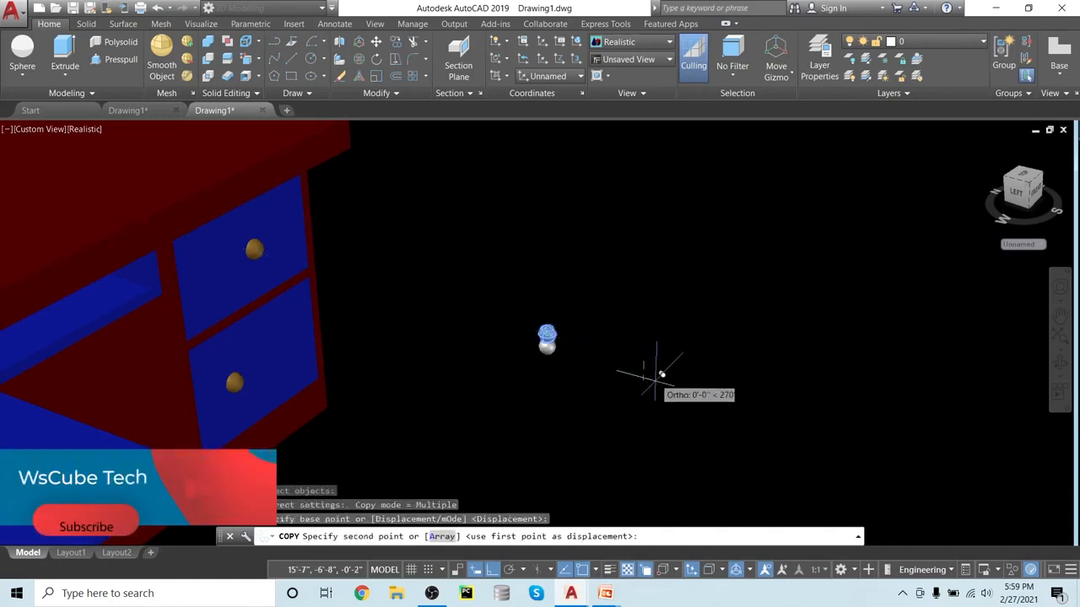
{"action": "left_click", "coordinate": [566, 428]}
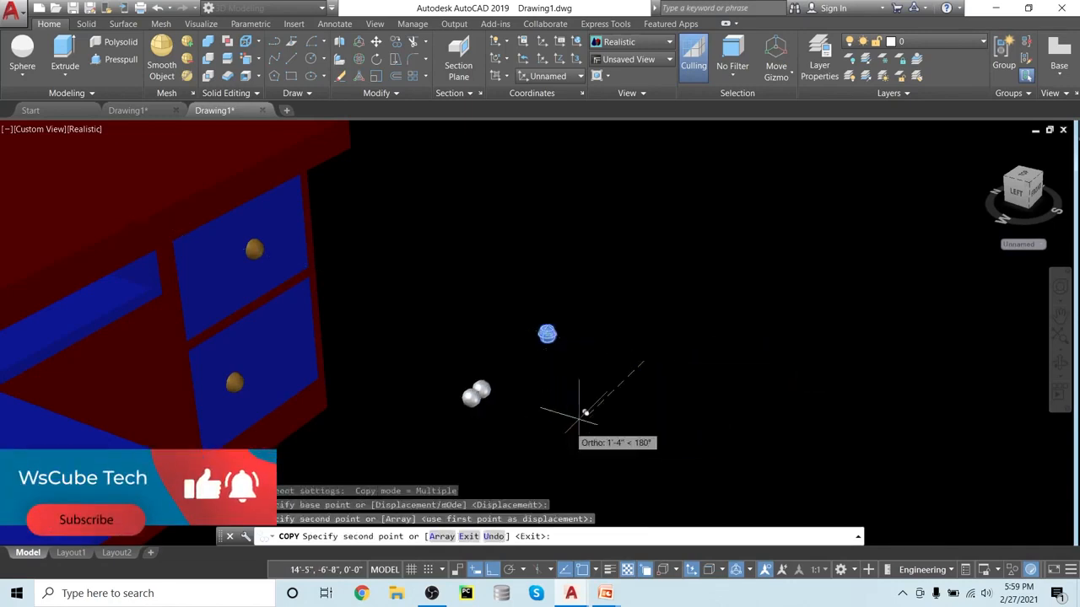
{"action": "key", "text": "Return"}
- Apply the Yellow Pine - Solid Stained Light No Gloss material to the loose sphere nearer the desk
{"action": "scroll", "coordinate": [598, 402], "scroll_direction": "up", "scroll_amount": 4}
{"action": "scroll", "coordinate": [597, 404], "scroll_direction": "down", "scroll_amount": 5}
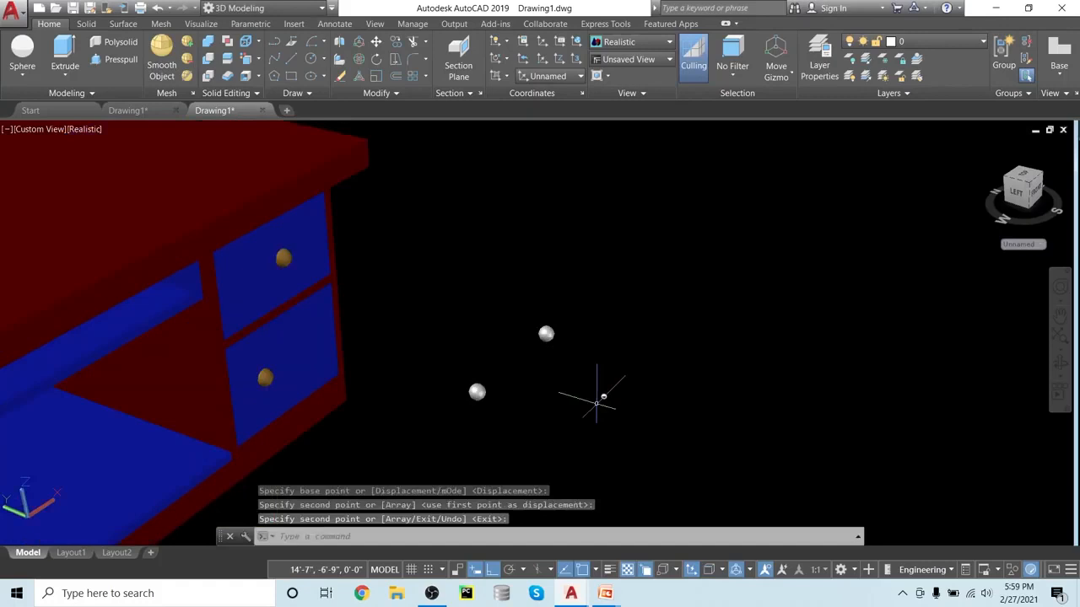
{"action": "type", "text": "mat"}
{"action": "key", "text": "Return"}
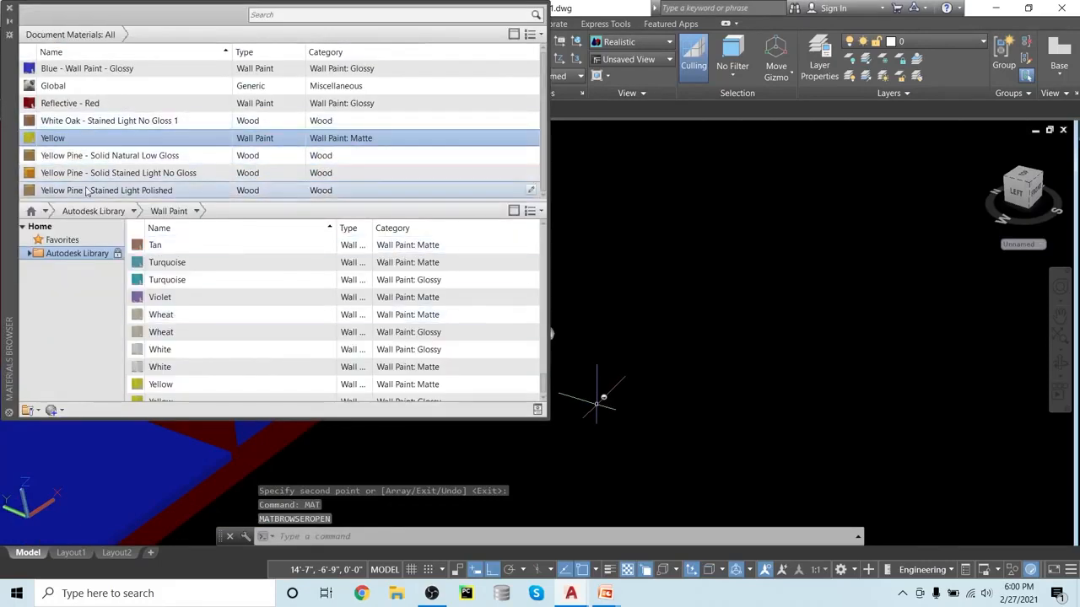
{"action": "left_click_drag", "start_coordinate": [83, 173], "coordinate": [364, 279]}
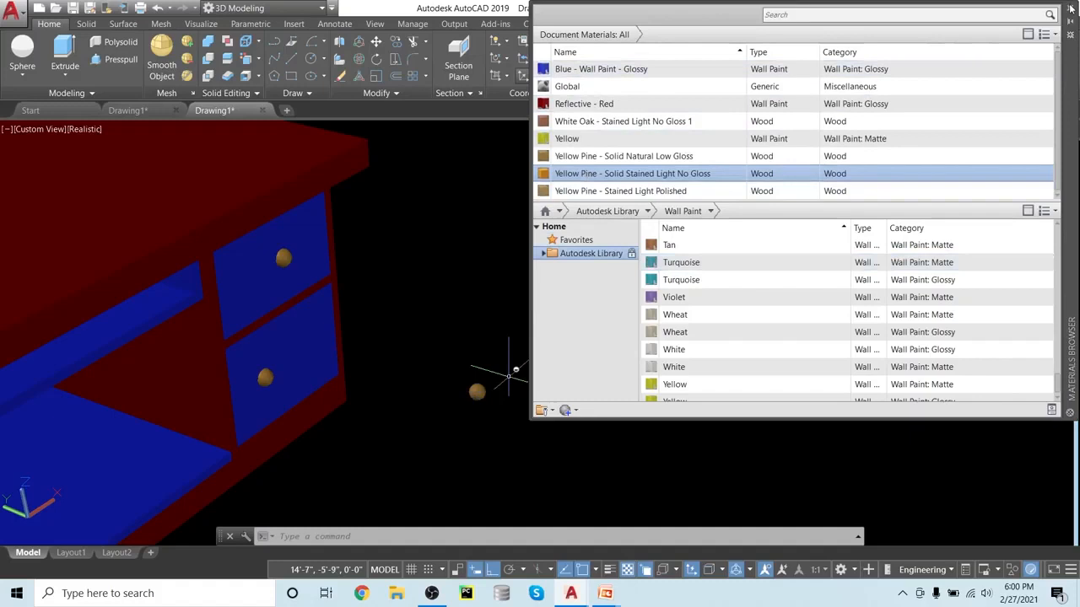
{"action": "left_click", "coordinate": [1070, 32]}
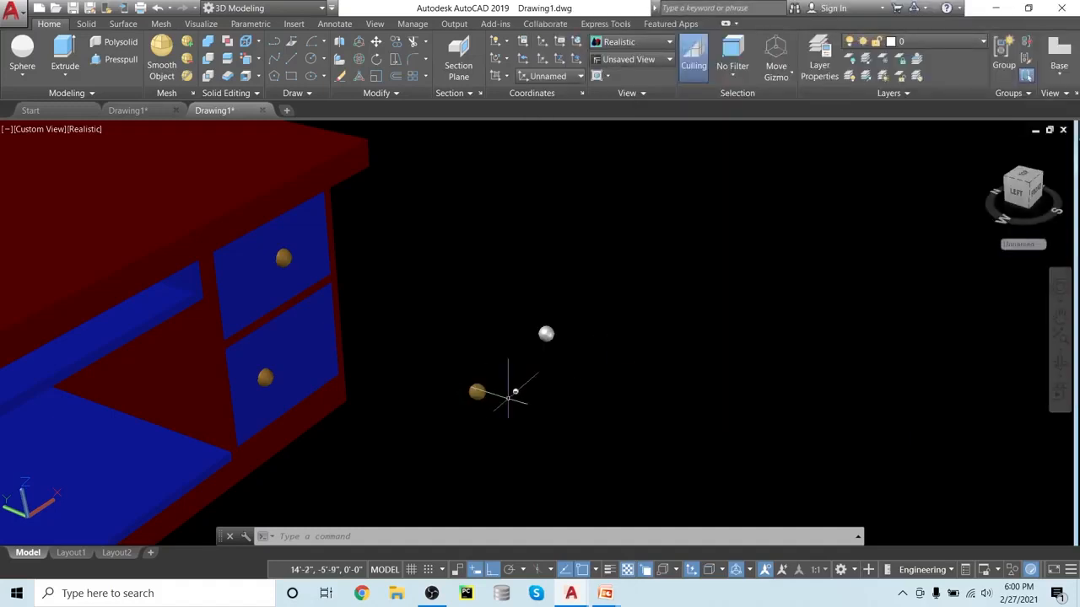
- Copy the wood-finished sphere about 1'-0" along the negative X axis, and delete the leftover unpainted sphere
{"action": "type", "text": "co"}
{"action": "key", "text": "Return"}
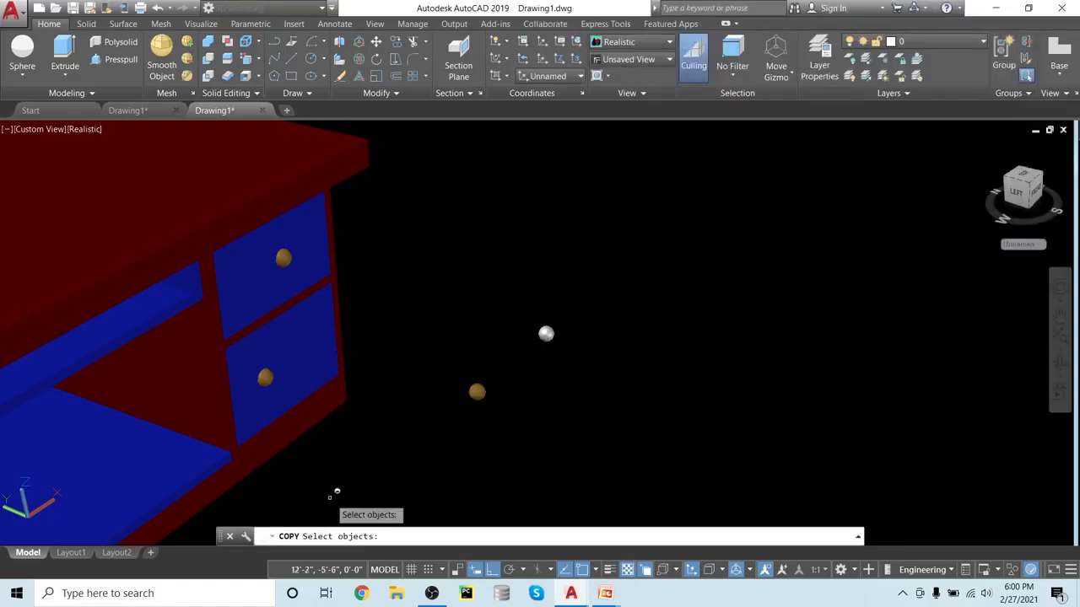
{"action": "left_click", "coordinate": [477, 392]}
{"action": "key", "text": "Return"}
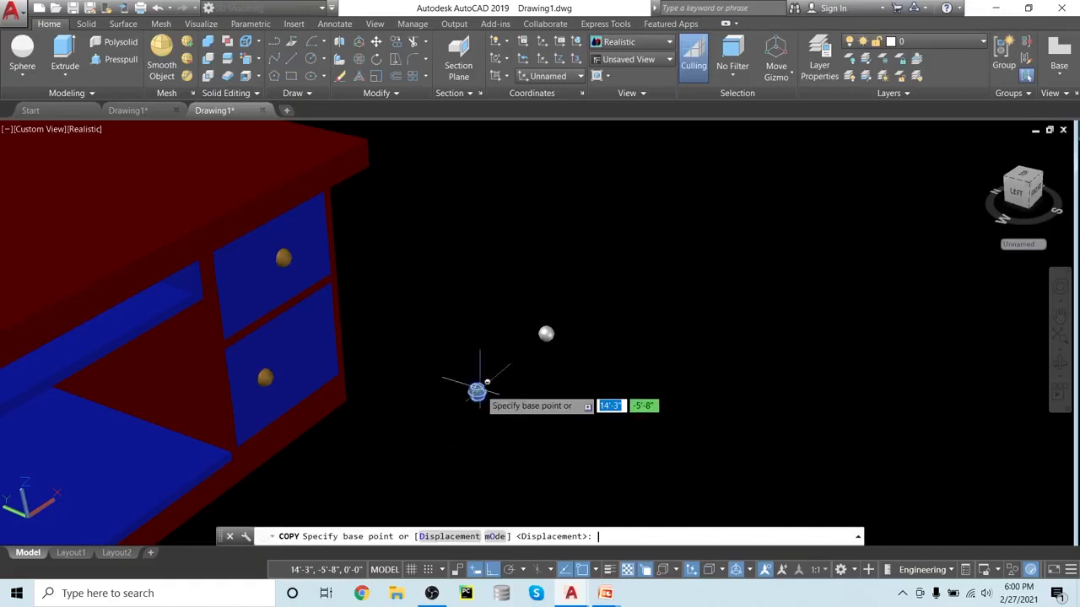
{"action": "left_click", "coordinate": [477, 391]}
{"action": "left_click", "coordinate": [432, 442]}
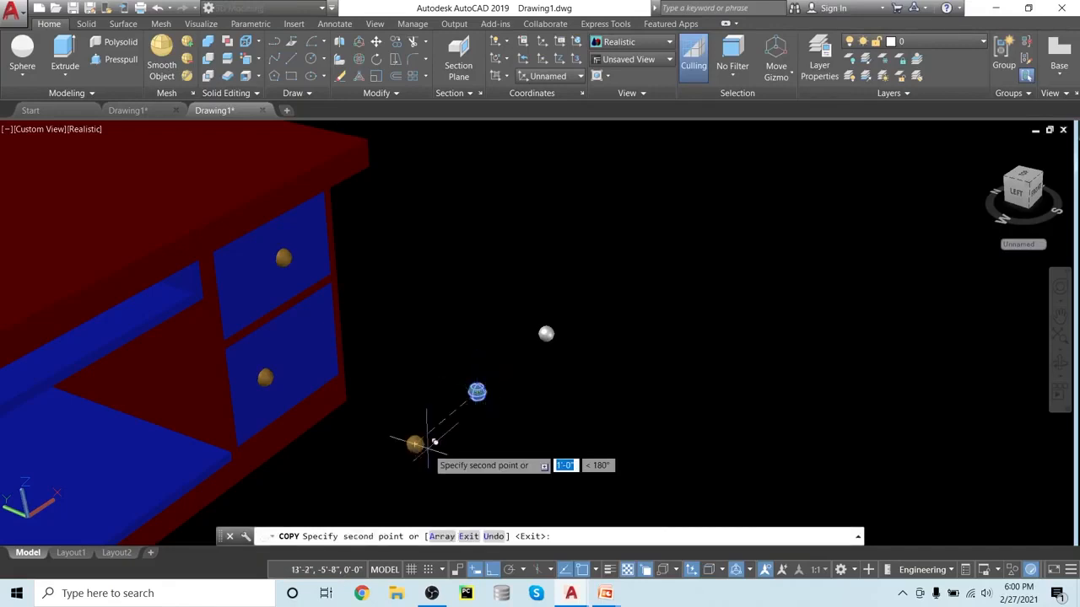
{"action": "key", "text": "Escape"}
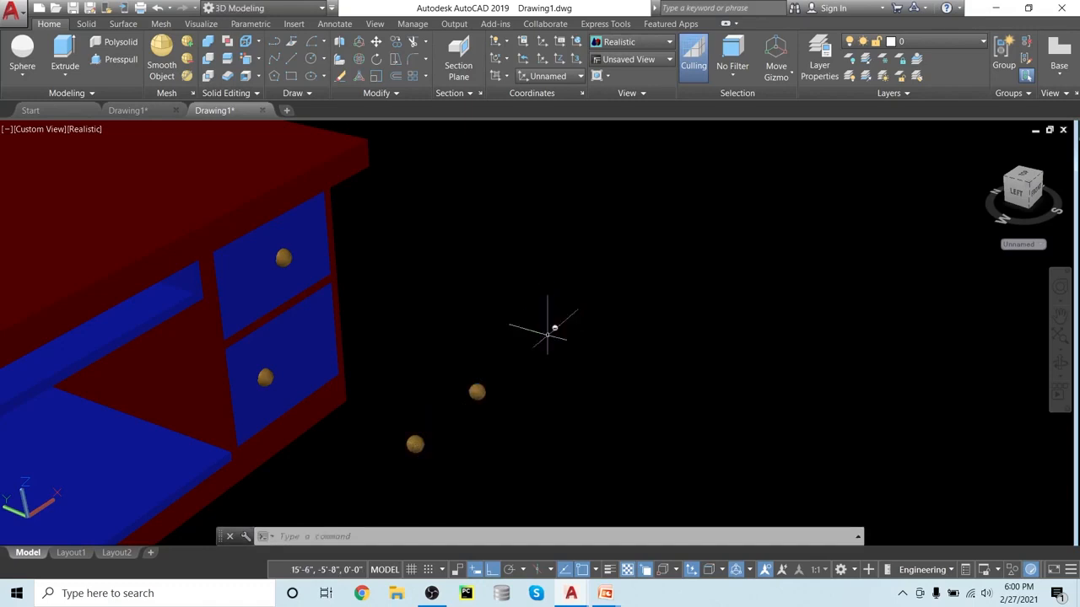
- Try to move the farther wood sphere from its centre onto the knob on the upper drawer front
{"action": "scroll", "coordinate": [462, 432], "scroll_direction": "up", "scroll_amount": 2}
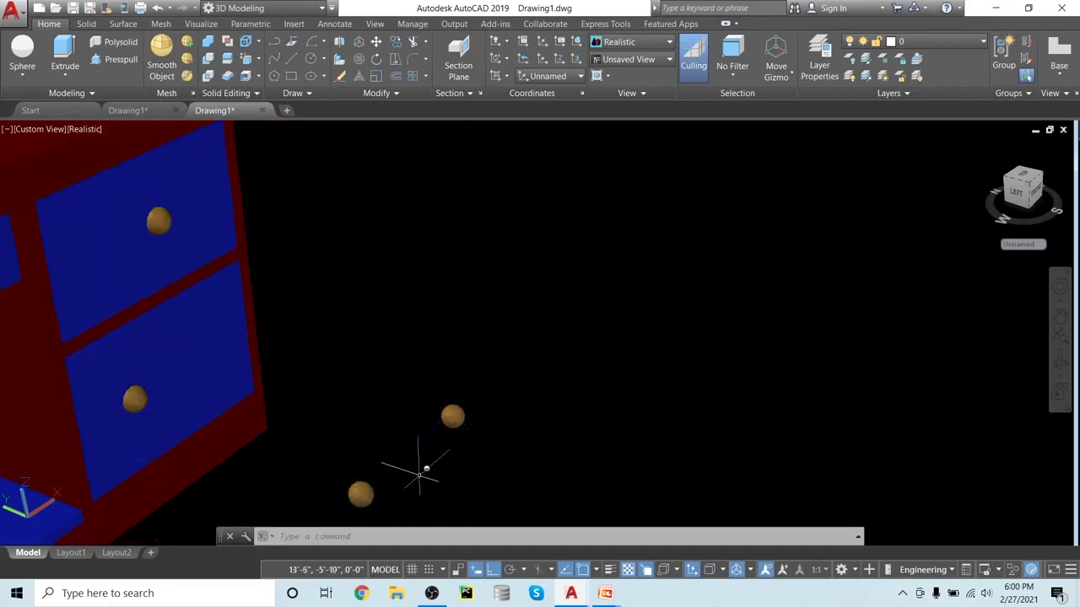
{"action": "type", "text": "m"}
{"action": "key", "text": "Return"}
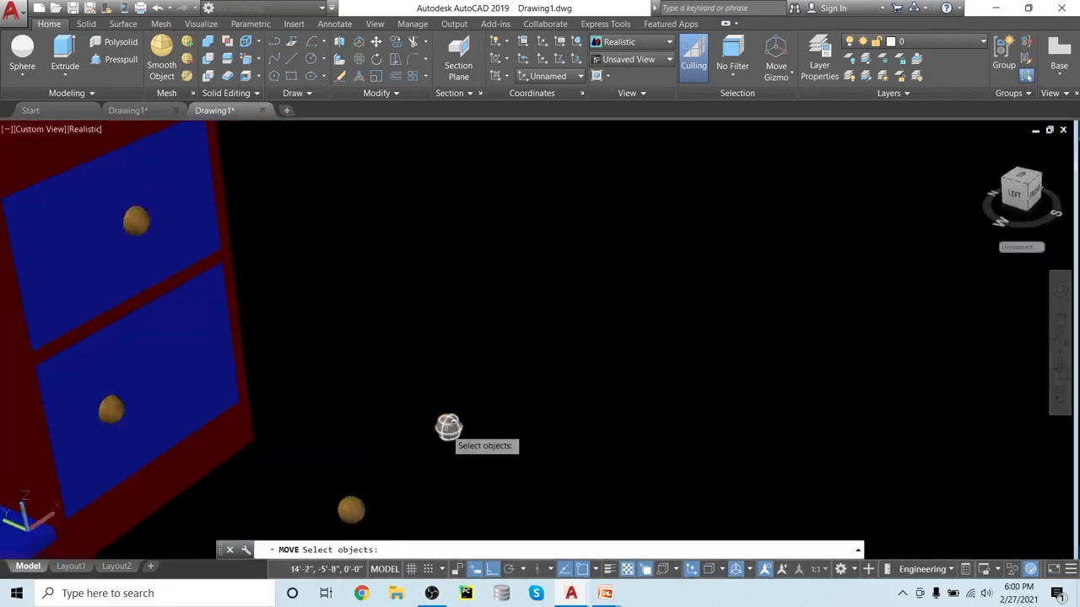
{"action": "left_click", "coordinate": [448, 427]}
{"action": "key", "text": "Return"}
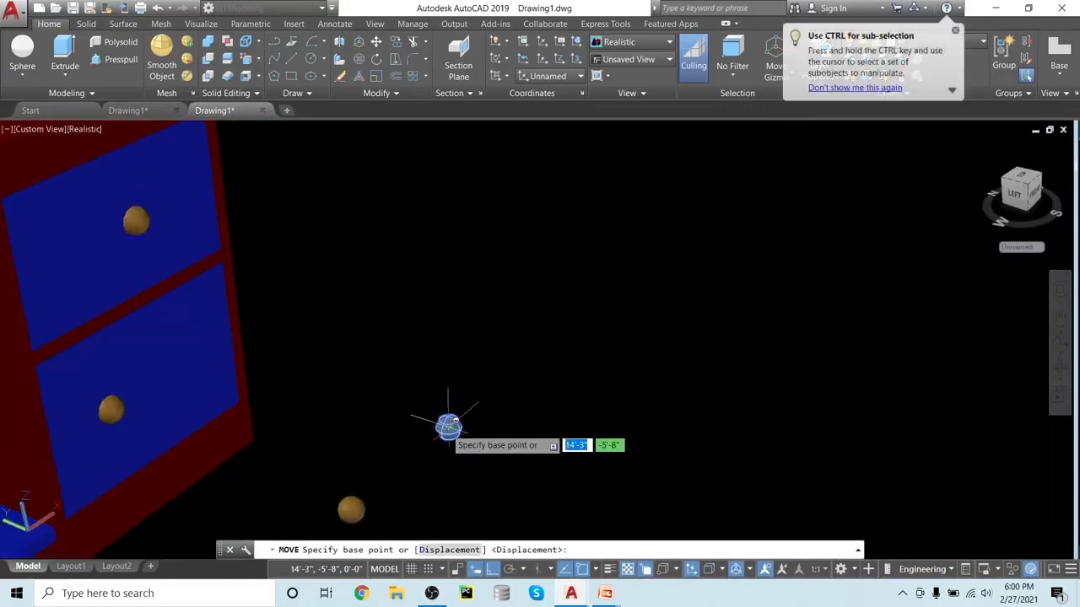
{"action": "left_click", "coordinate": [448, 427]}
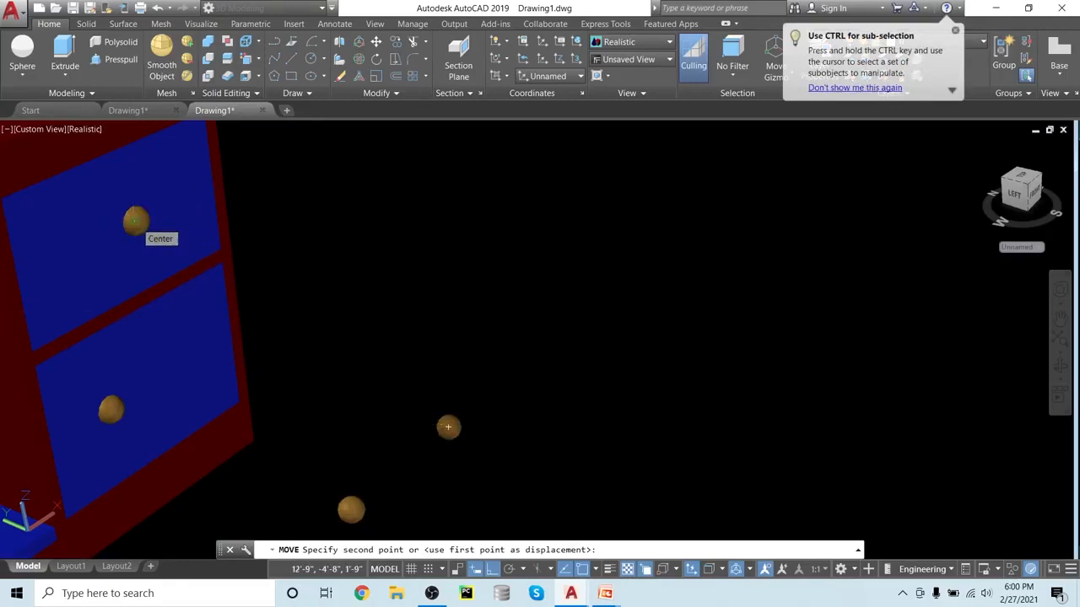
{"action": "left_click", "coordinate": [150, 215]}
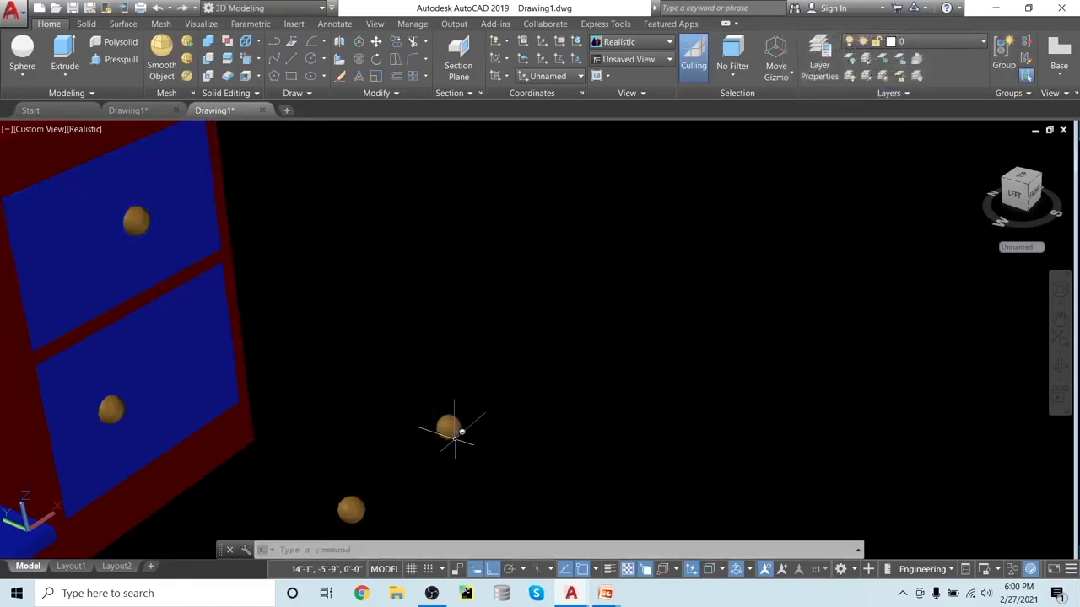
- Repeat the move of the farther sphere from its centre to the upper drawer's knob, and undo it
{"action": "key", "text": "Return"}
{"action": "left_click", "coordinate": [448, 426]}
{"action": "key", "text": "Return"}
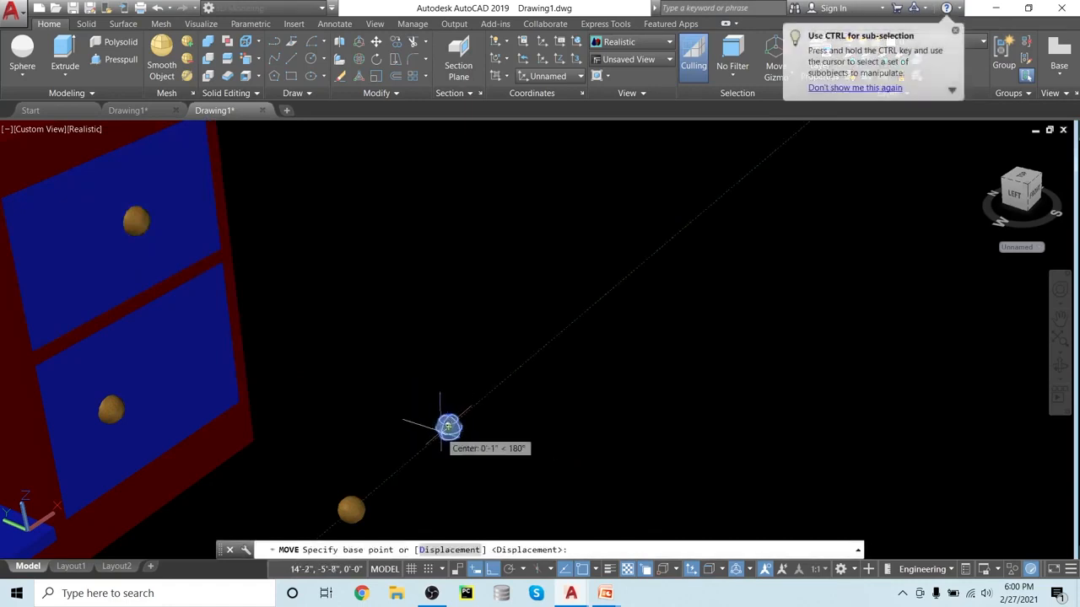
{"action": "left_click", "coordinate": [448, 426]}
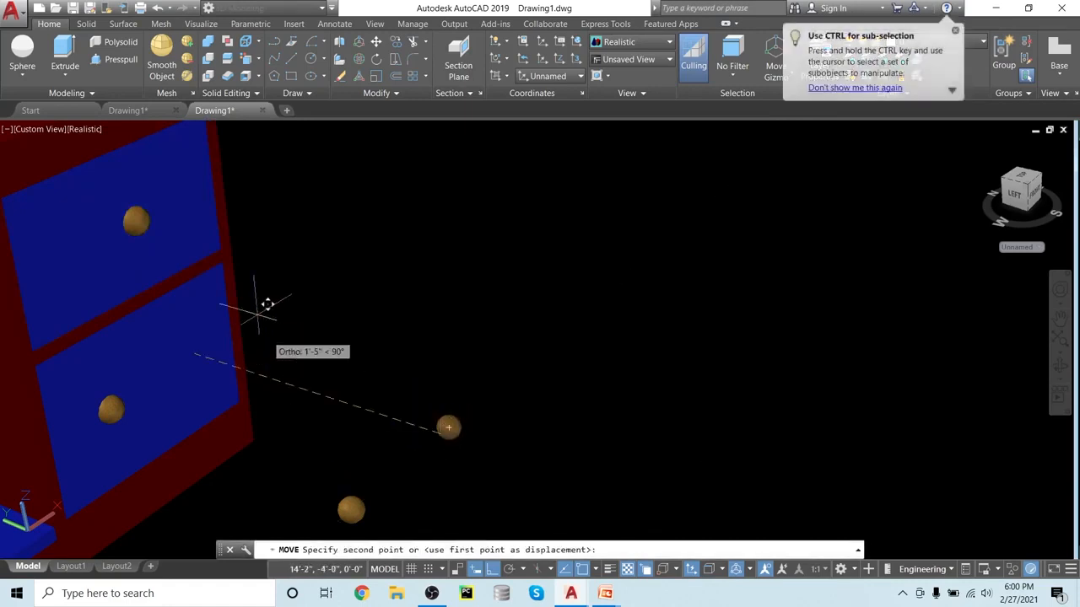
{"action": "left_click", "coordinate": [148, 221]}
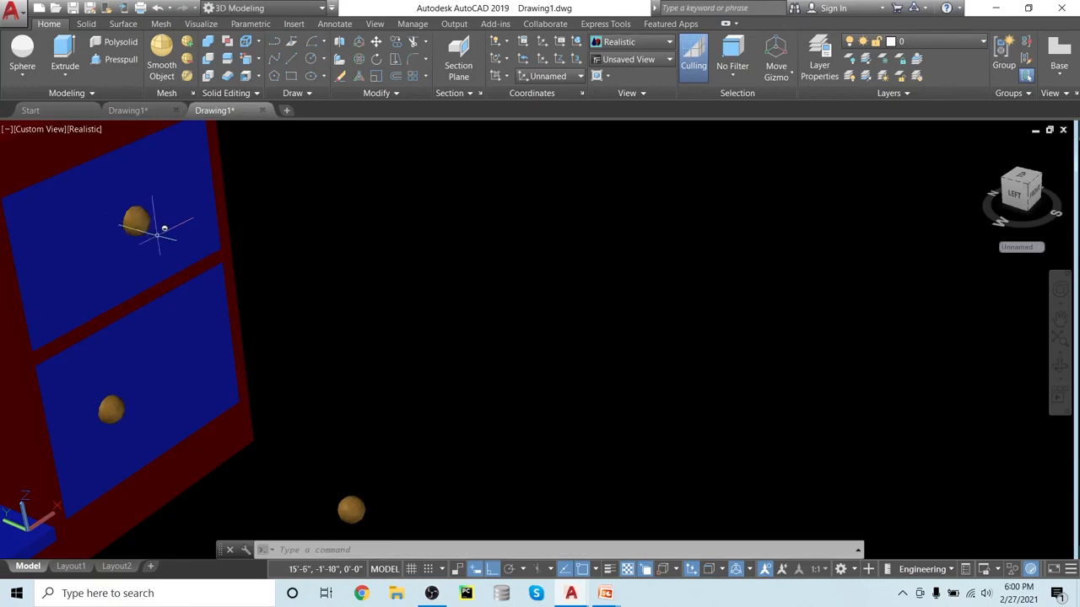
{"action": "key", "text": "ctrl+z"}
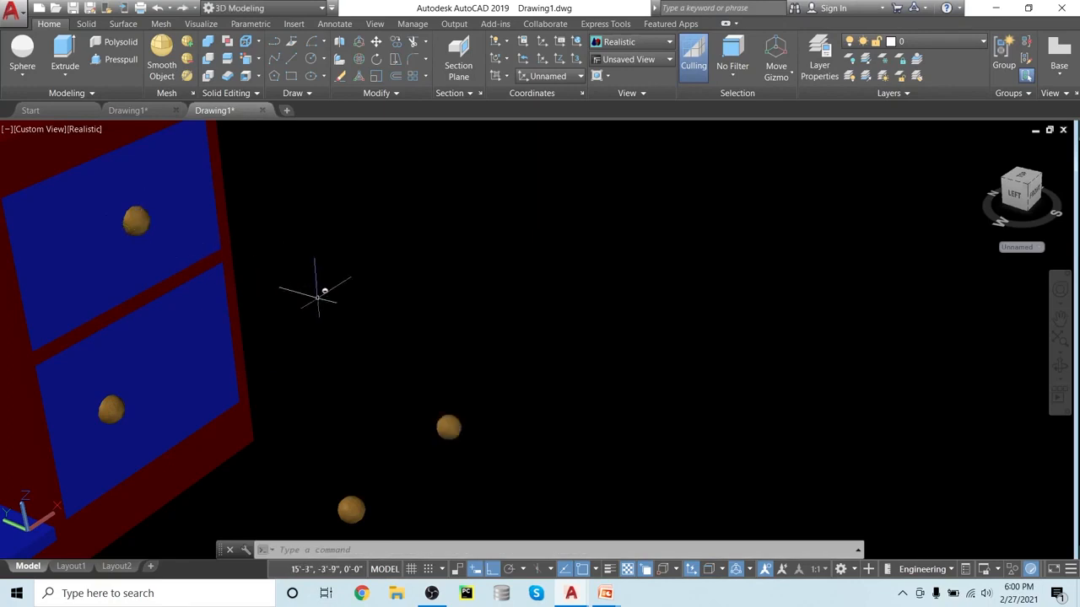
{"action": "middle_click_drag", "start_coordinate": [324, 291], "coordinate": [362, 306], "text": "shift"}
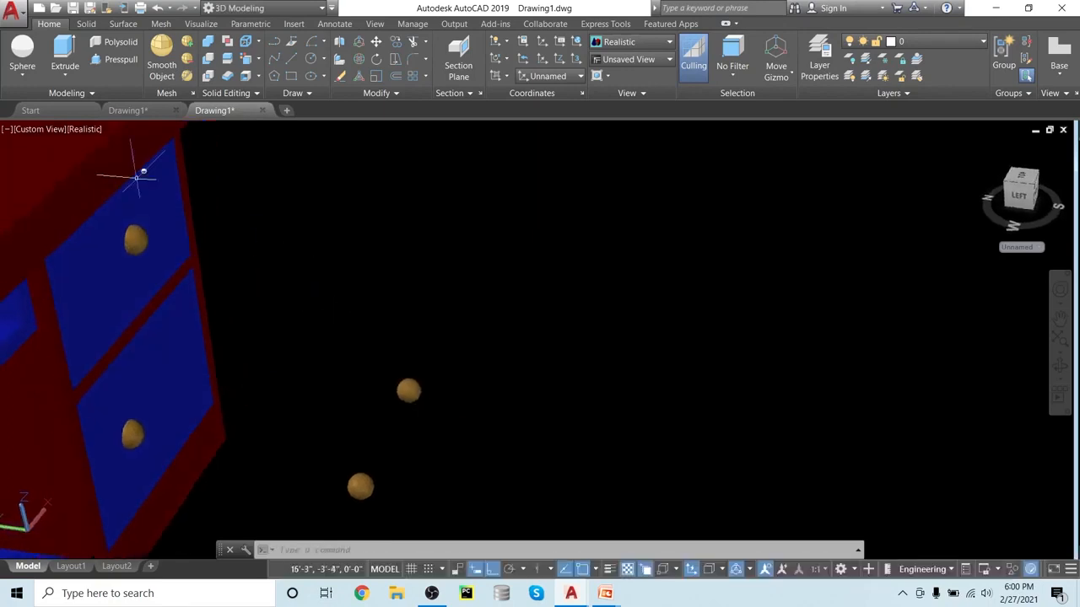
{"action": "type", "text": "l"}
{"action": "key", "text": "Return"}
{"action": "left_click", "coordinate": [139, 234]}
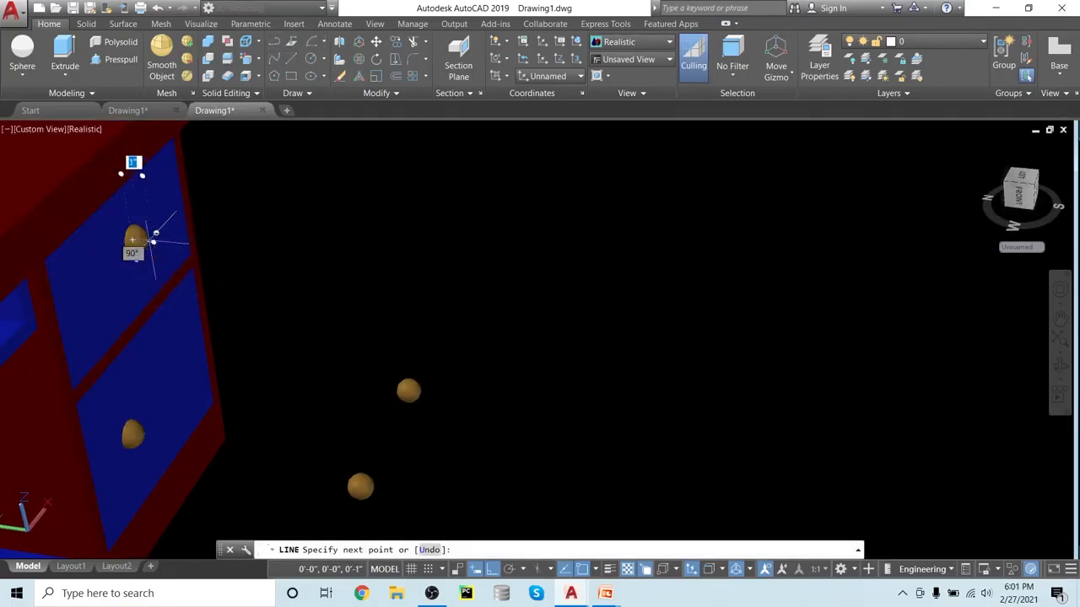
{"action": "key", "text": "Escape"}
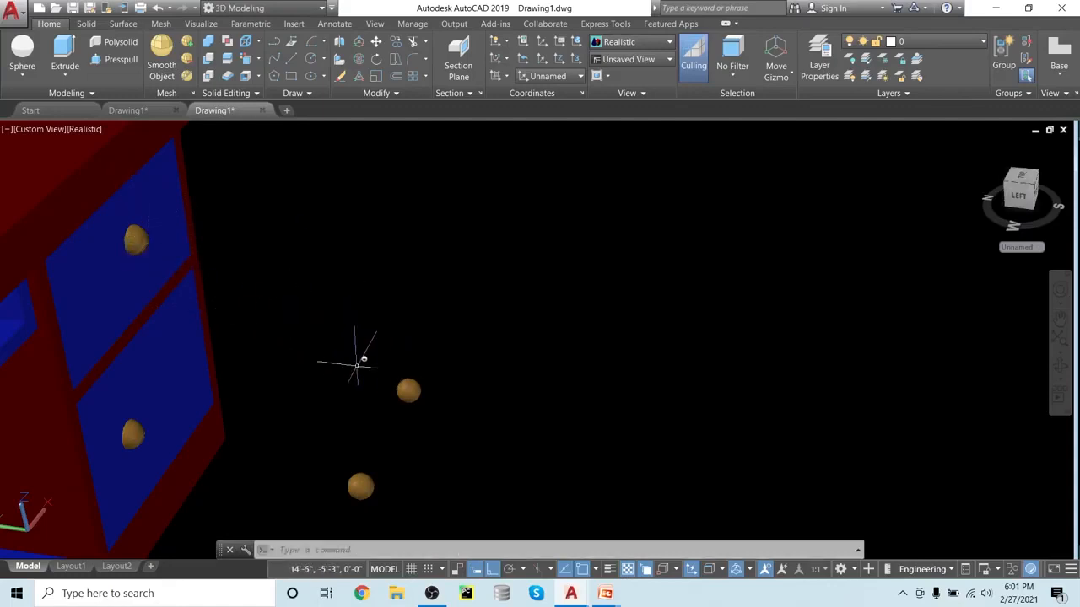
- Try moving the farther sphere by its centre to a point beside the upper drawer's knob, and undo the move
{"action": "key", "text": "Return"}
{"action": "left_click", "coordinate": [409, 389]}
{"action": "key", "text": "Return"}
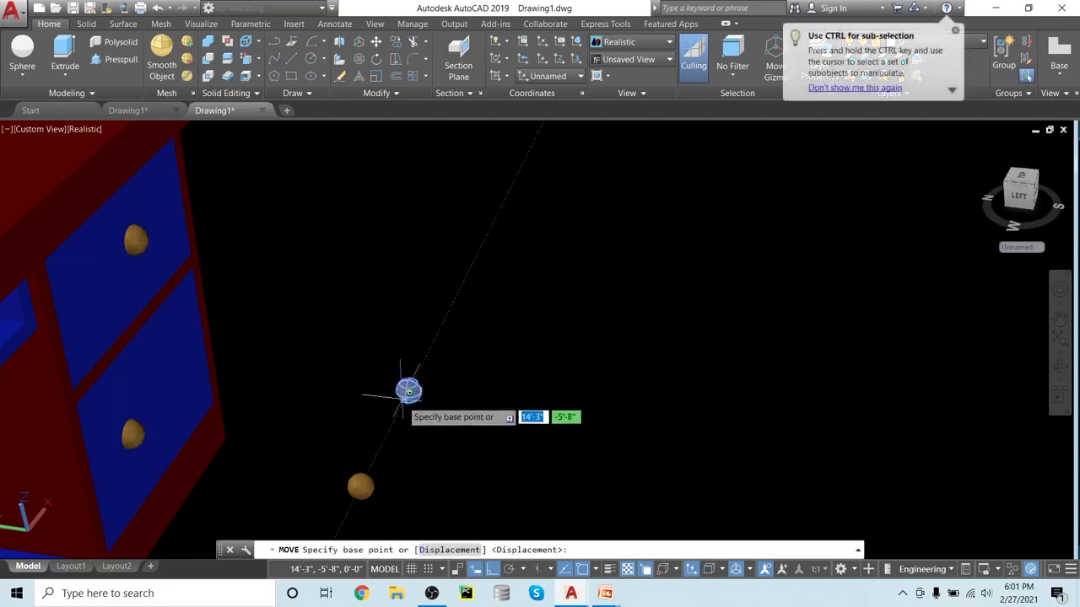
{"action": "left_click", "coordinate": [409, 390]}
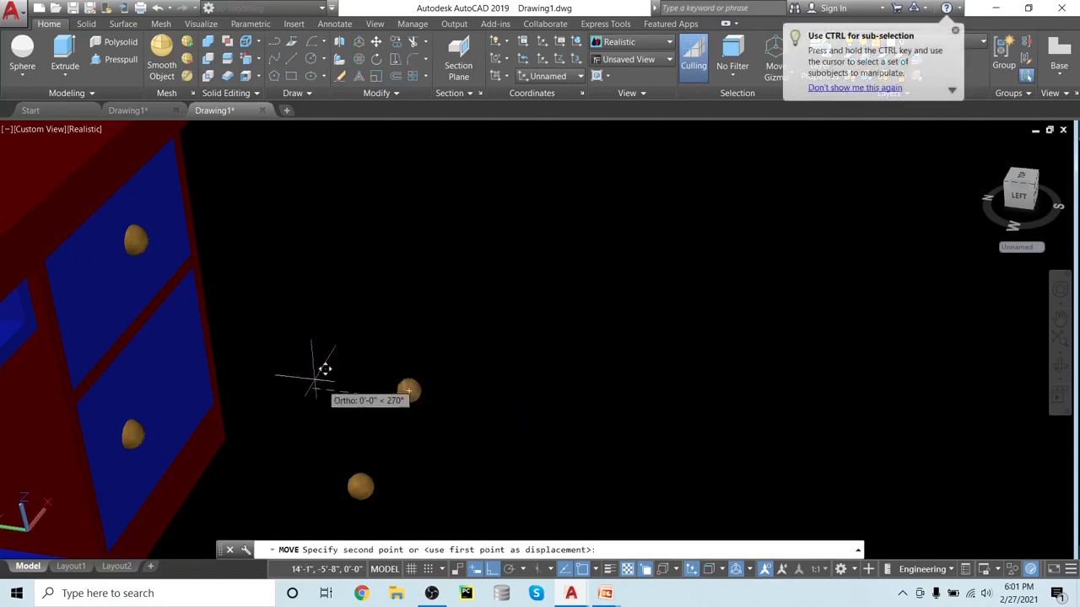
{"action": "left_click", "coordinate": [155, 236]}
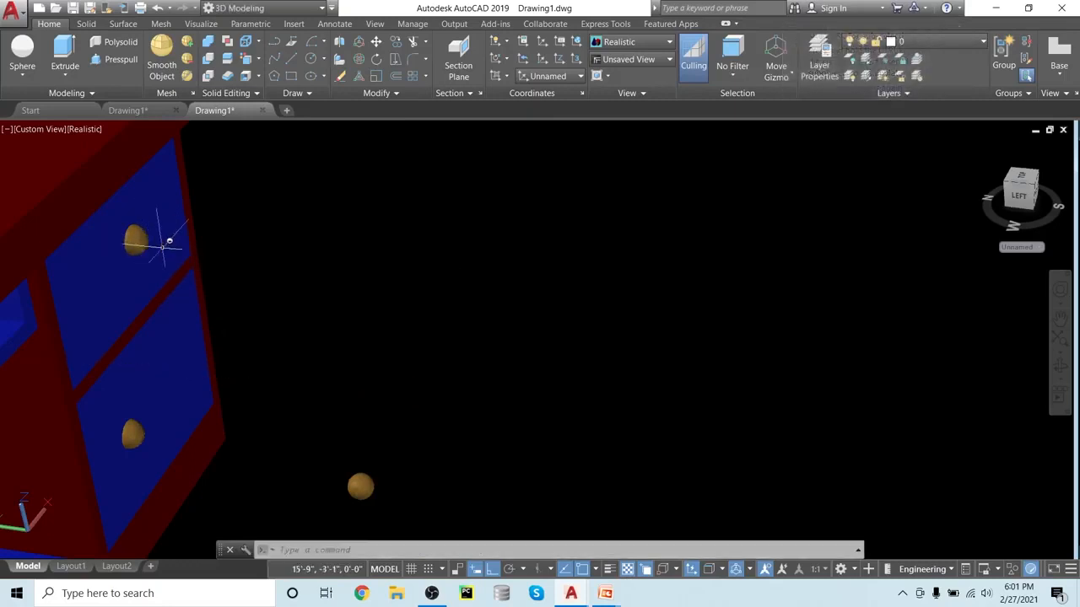
{"action": "key", "text": "ctrl+z"}
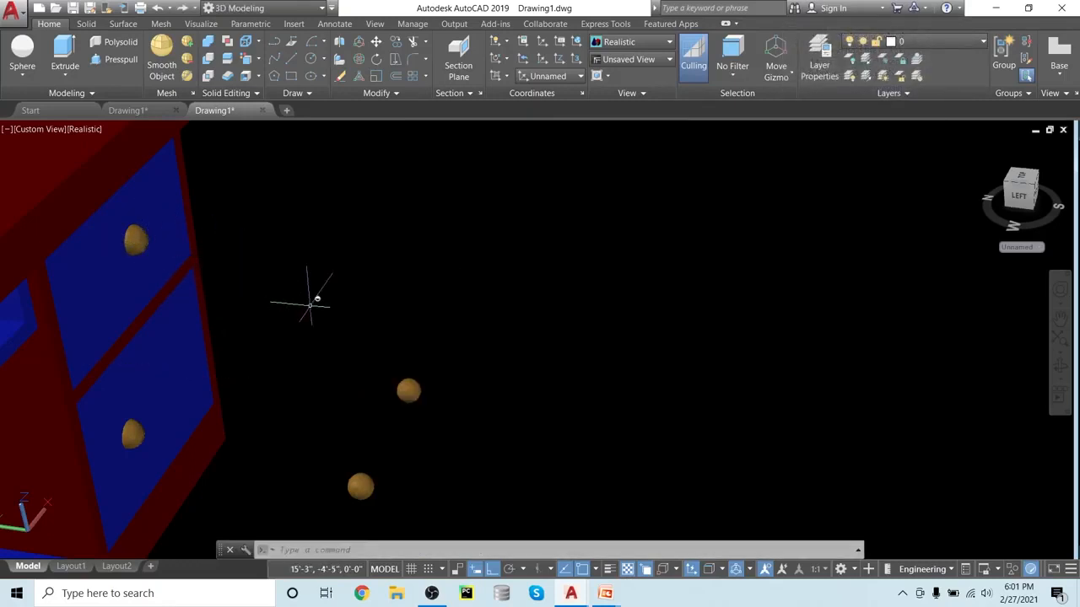
- Draw a 1.5" 3D polyline from the centre of the upper drawer's knob, pointing straight out from the drawer front
{"action": "middle_click_drag", "start_coordinate": [328, 312], "coordinate": [261, 302], "text": "shift"}
{"action": "scroll", "coordinate": [422, 353], "scroll_direction": "up", "scroll_amount": 2}
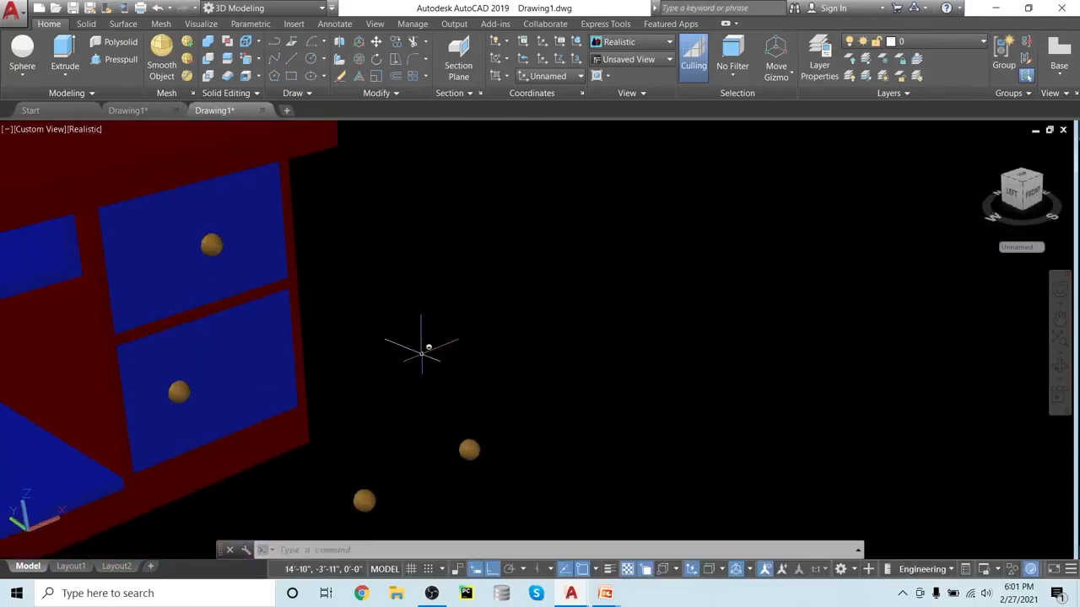
{"action": "middle_click_drag", "start_coordinate": [428, 360], "coordinate": [475, 340], "text": "shift"}
{"action": "left_click", "coordinate": [291, 42]}
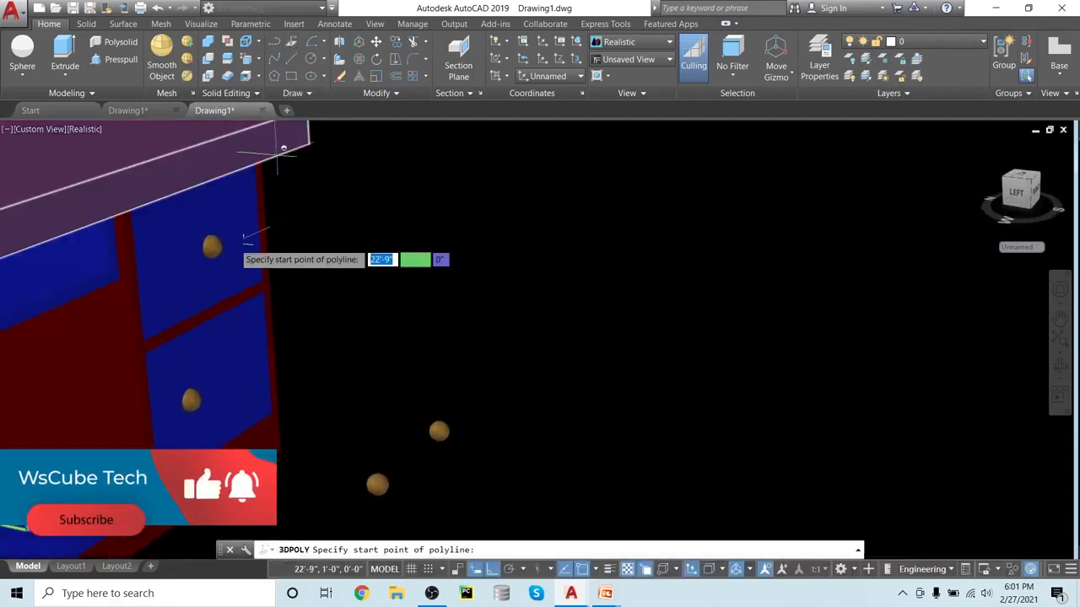
{"action": "left_click", "coordinate": [215, 245]}
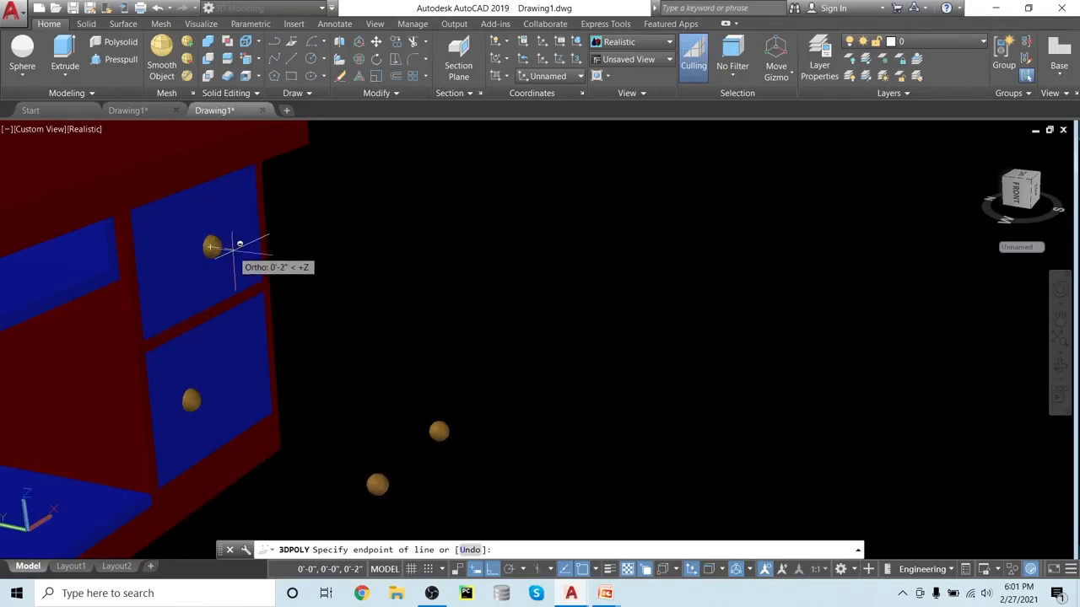
{"action": "type", "text": "1.5\""}
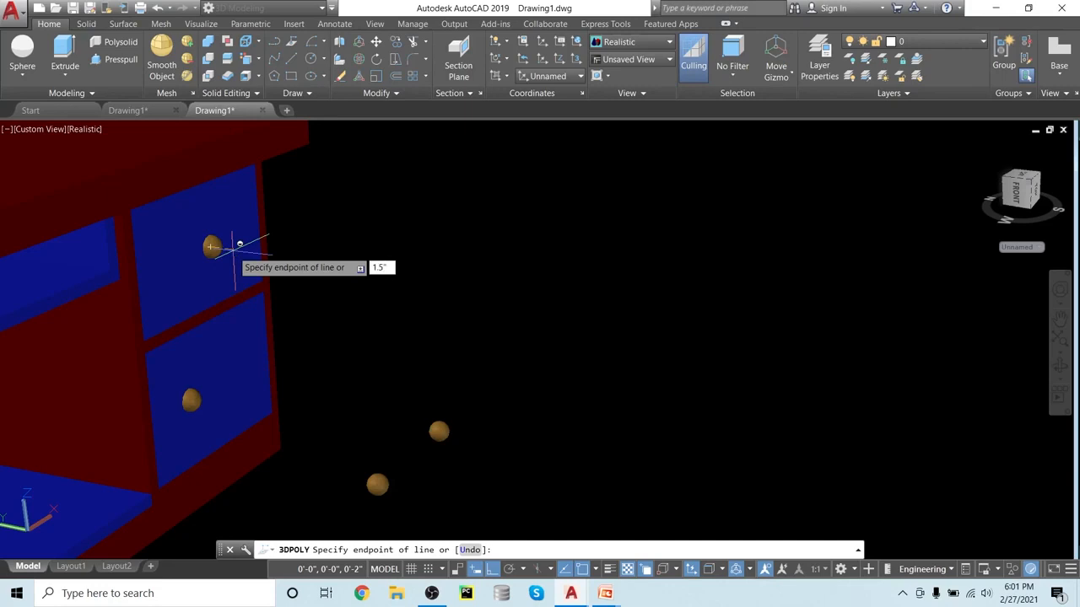
{"action": "key", "text": "Return"}
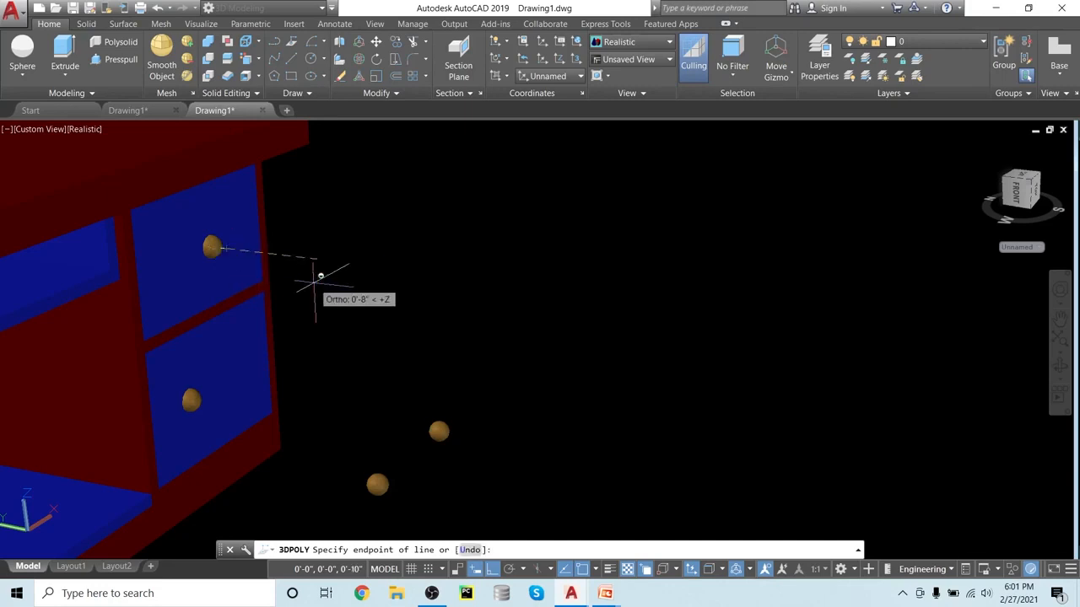
{"action": "key", "text": "Return"}
{"action": "middle_click_drag", "start_coordinate": [362, 302], "coordinate": [500, 322], "text": "shift"}
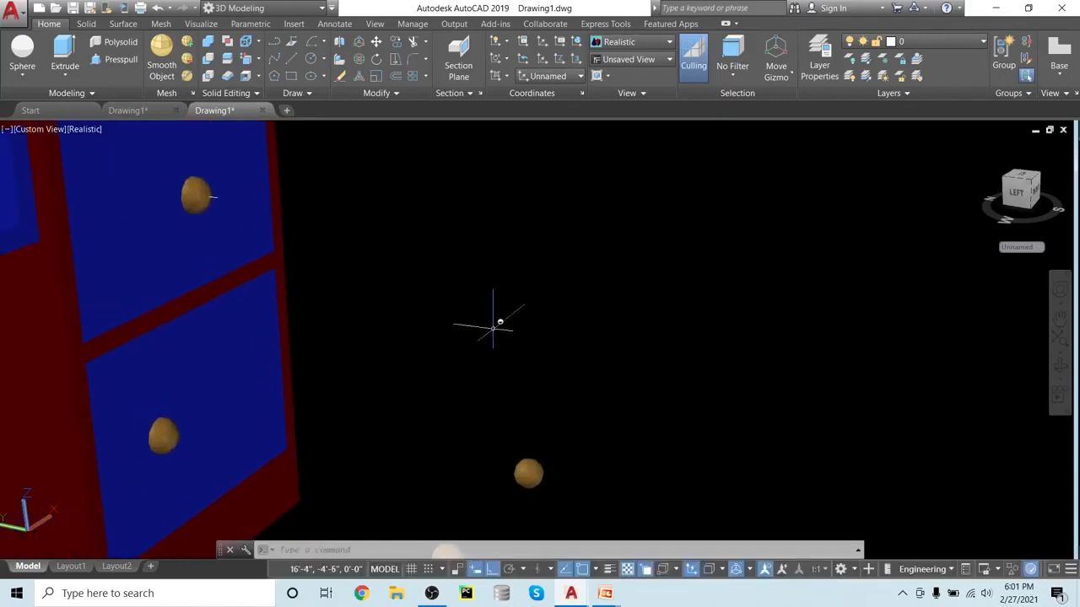
- Move the farther wood sphere from its centre to the outer end of the guide line on the upper drawer's knob
{"action": "type", "text": "m"}
{"action": "key", "text": "Return"}
{"action": "left_click", "coordinate": [529, 472]}
{"action": "key", "text": "Return"}
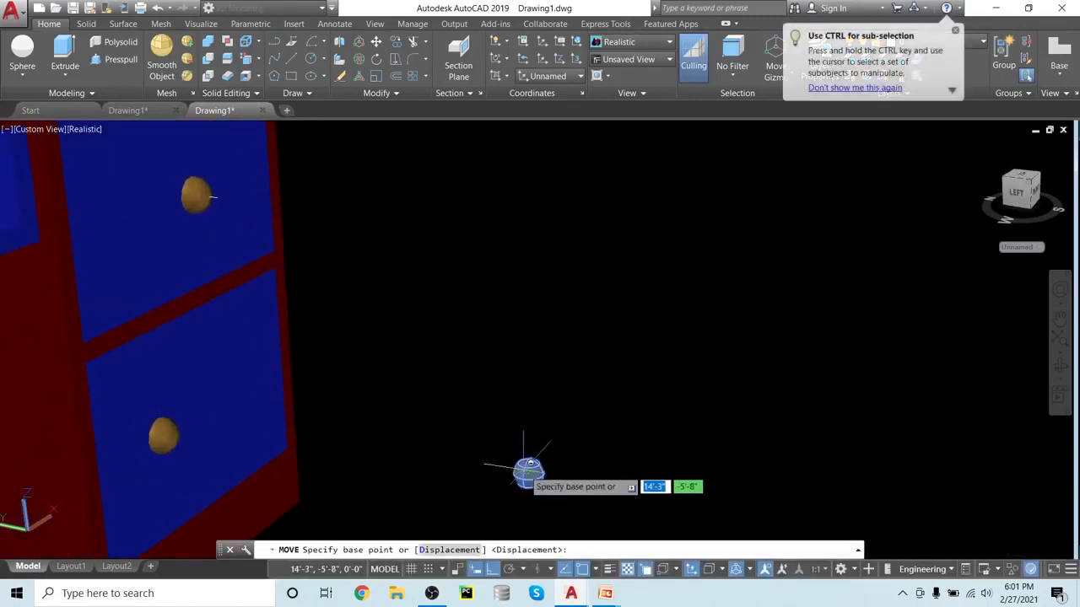
{"action": "left_click", "coordinate": [529, 473]}
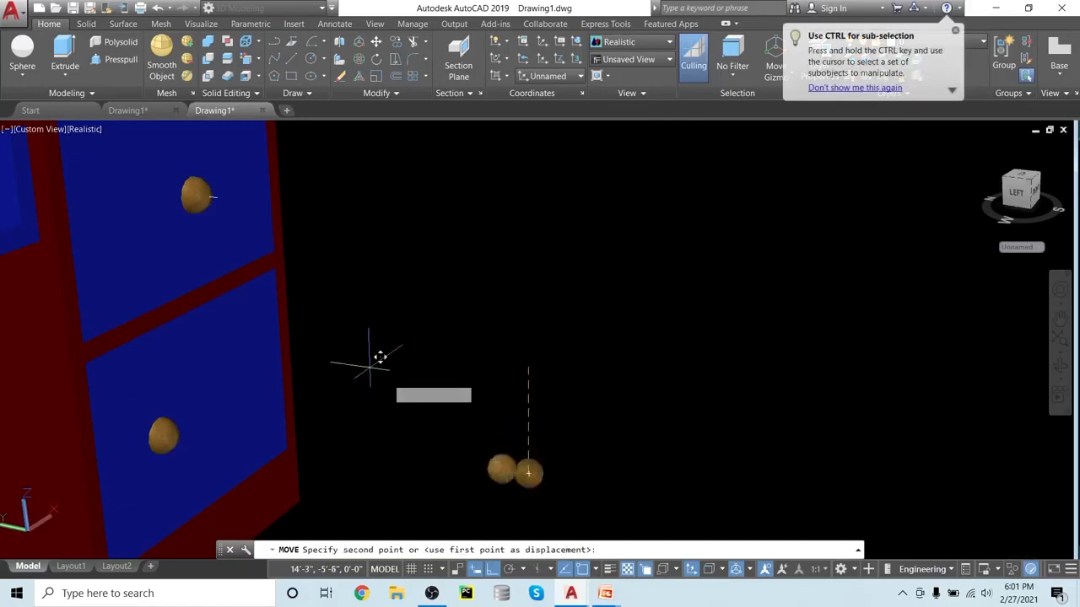
{"action": "left_click", "coordinate": [228, 188]}
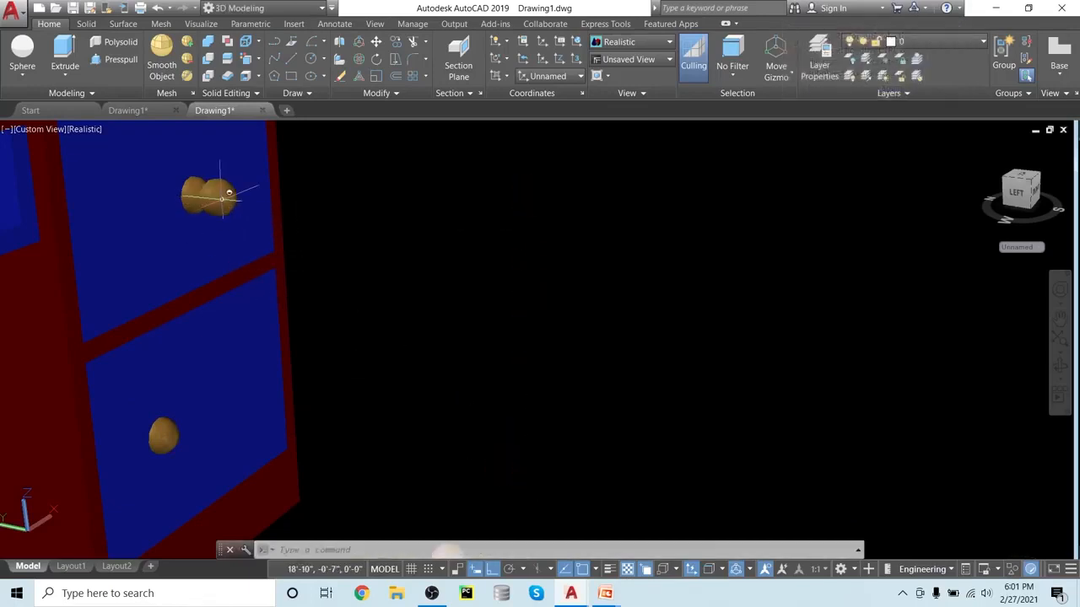
{"action": "middle_click_drag", "start_coordinate": [386, 269], "coordinate": [407, 354], "text": "shift"}
{"action": "scroll", "coordinate": [413, 345], "scroll_direction": "down", "scroll_amount": 3}
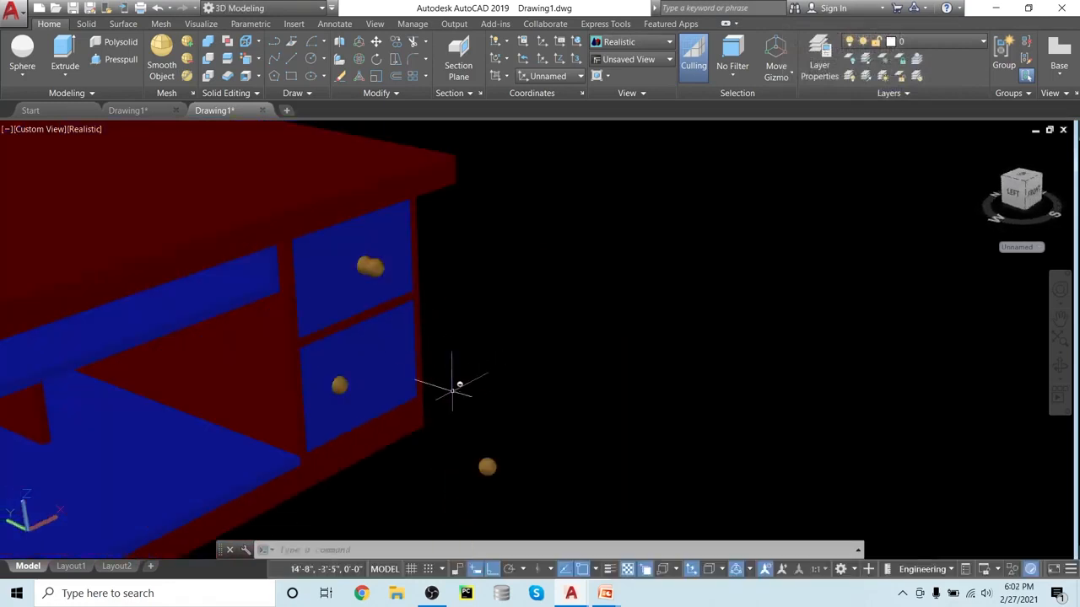
{"action": "scroll", "coordinate": [457, 406], "scroll_direction": "up", "scroll_amount": 2}
{"action": "middle_click_drag", "start_coordinate": [457, 405], "coordinate": [508, 396], "text": "shift"}
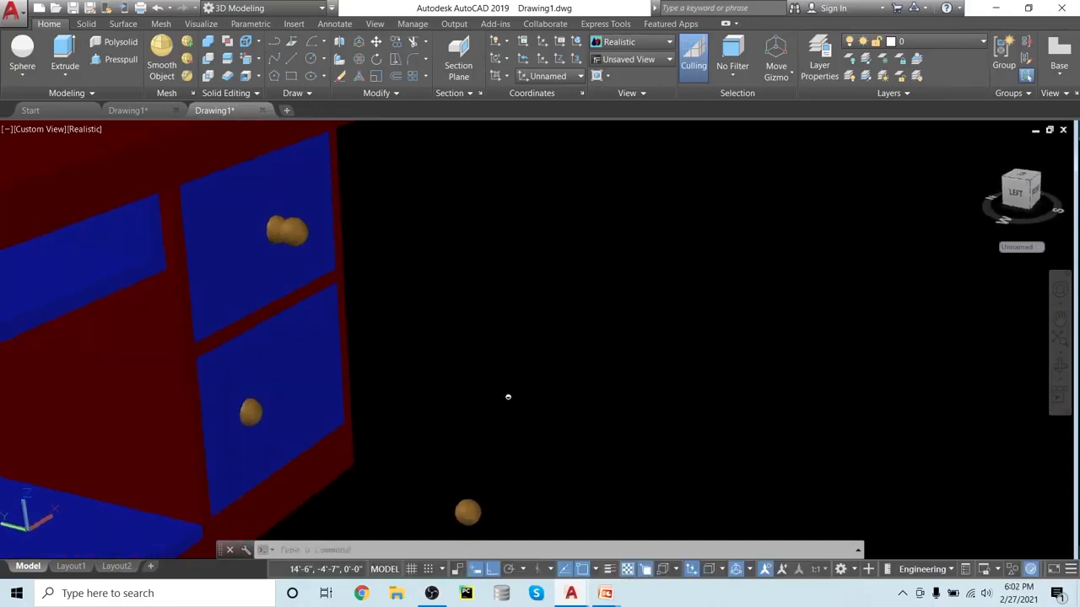
- Draw a 1.5" guide line from the centre of the lower drawer's knob, pointing straight out from the drawer front
{"action": "key", "text": "Return"}
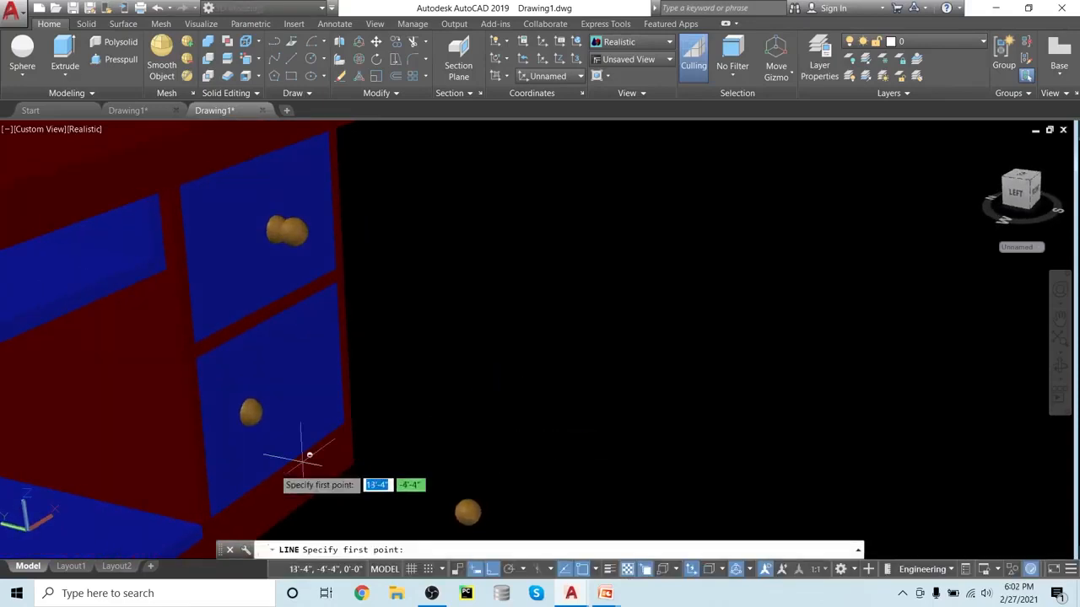
{"action": "left_click", "coordinate": [254, 406]}
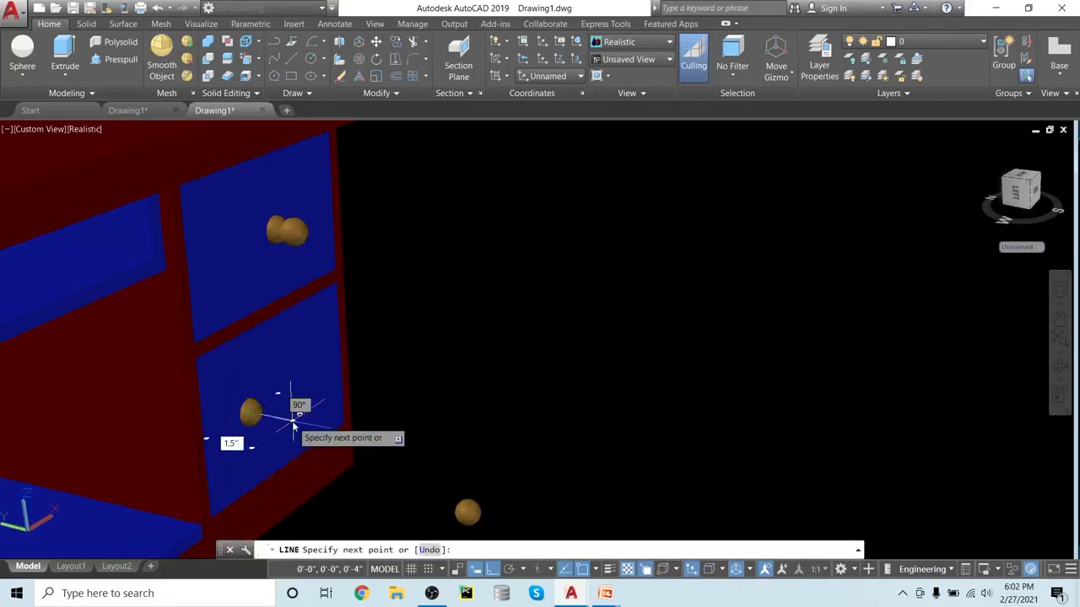
{"action": "key", "text": "Return"}
{"action": "key", "text": "Return"}
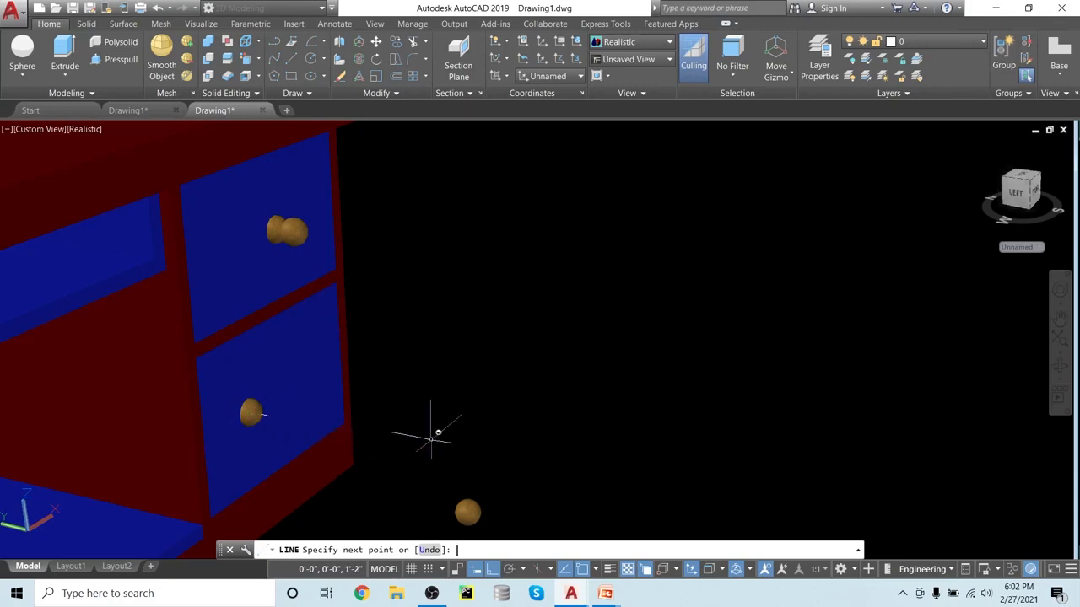
- Move the remaining loose wood sphere from its centre to the outer end of the guide line on the lower drawer's knob
{"action": "middle_click_drag", "start_coordinate": [448, 450], "coordinate": [495, 401]}
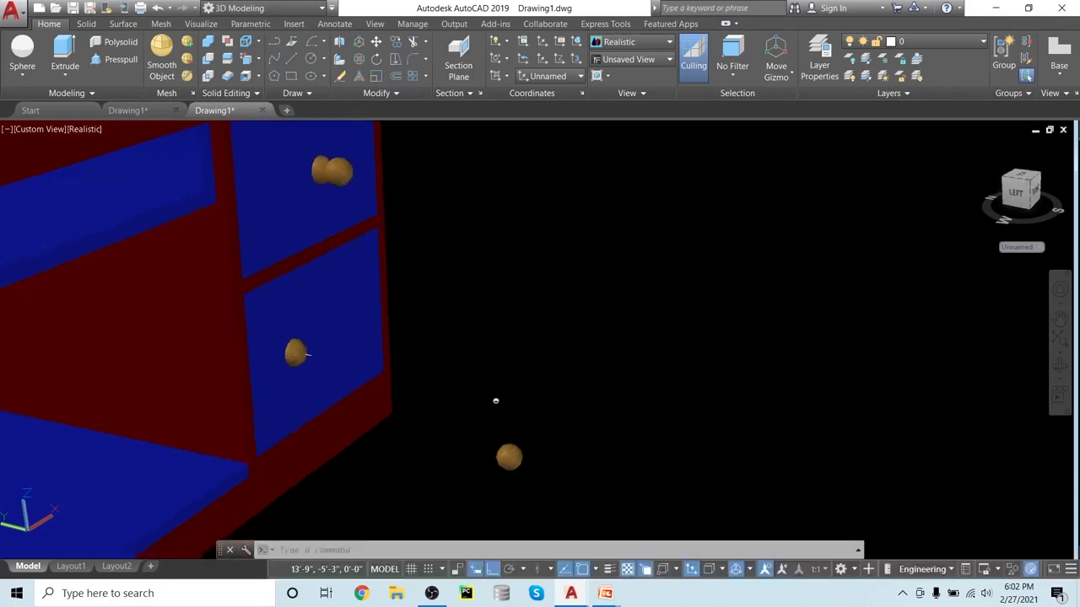
{"action": "key", "text": "Return"}
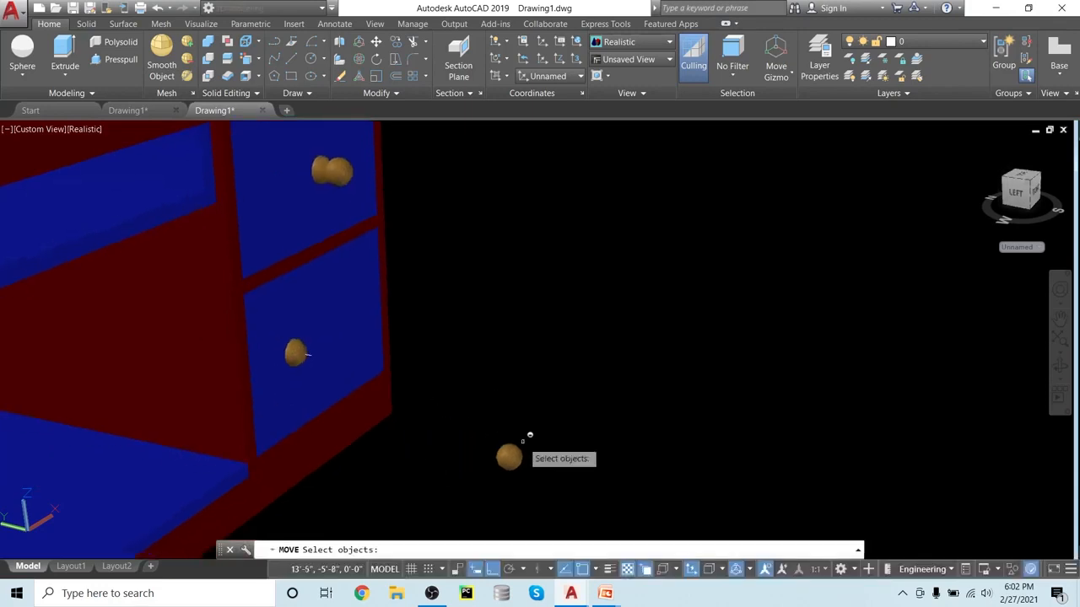
{"action": "left_click", "coordinate": [508, 456]}
{"action": "key", "text": "Return"}
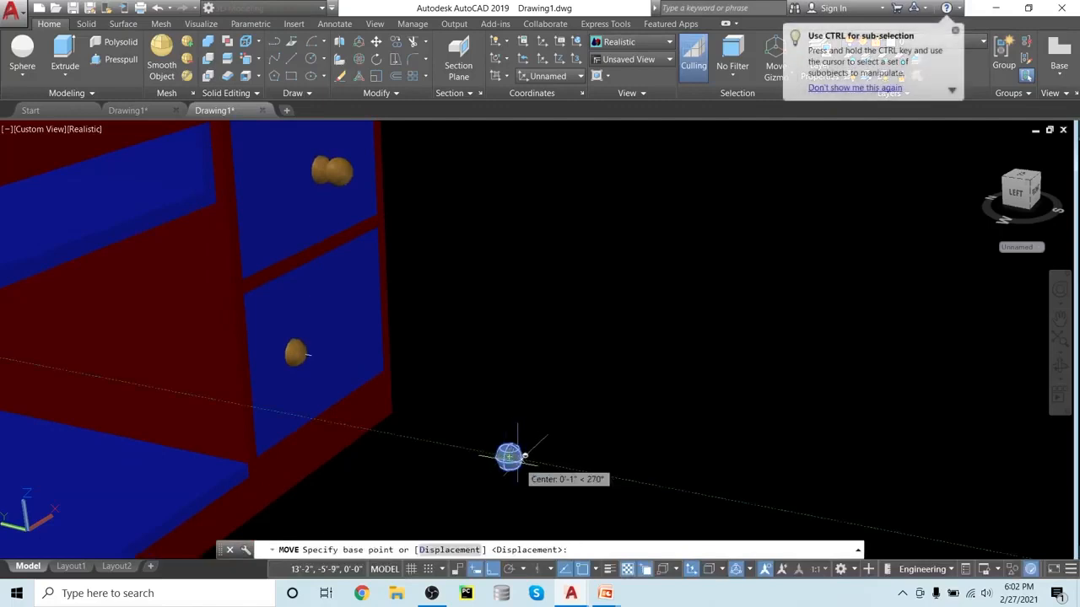
{"action": "left_click", "coordinate": [509, 456]}
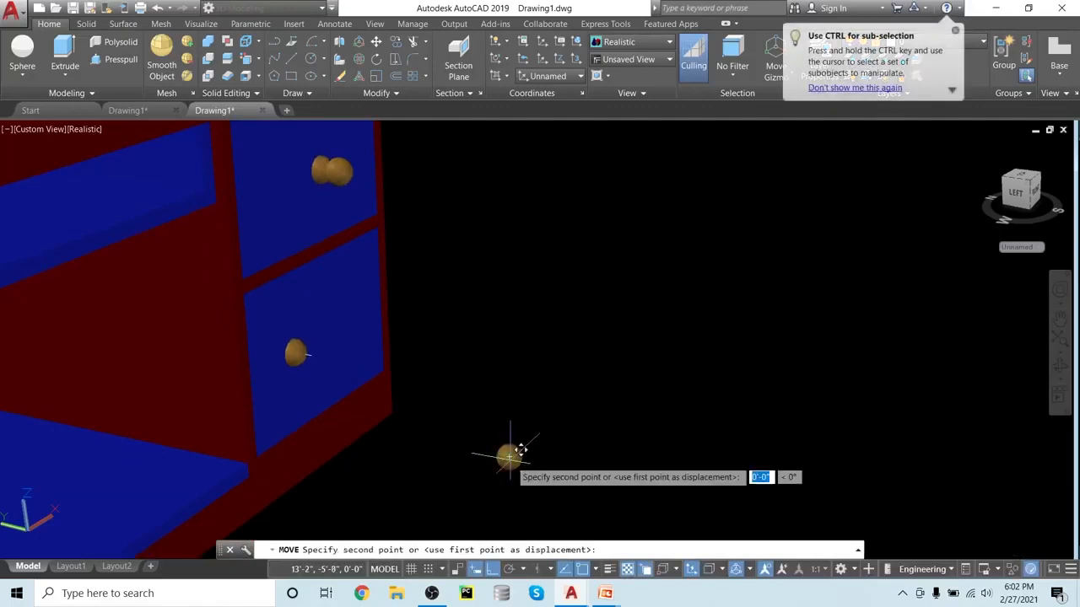
{"action": "left_click", "coordinate": [321, 346]}
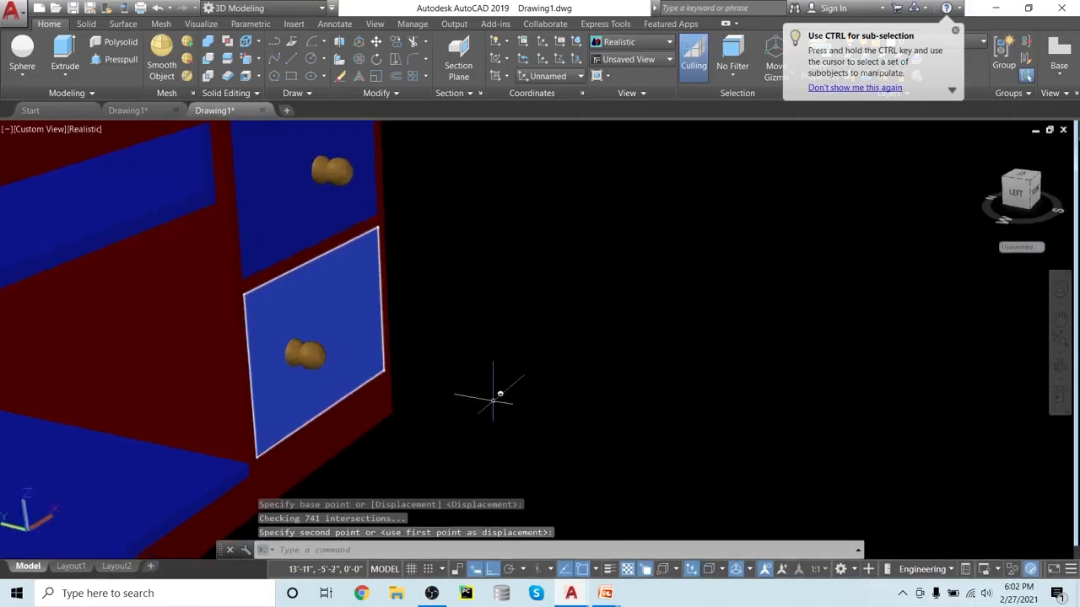
- Union the upper drawer front with the two spheres that form its knob
{"action": "scroll", "coordinate": [498, 397], "scroll_direction": "down", "scroll_amount": 4}
{"action": "scroll", "coordinate": [499, 398], "scroll_direction": "up", "scroll_amount": 2}
{"action": "middle_click_drag", "start_coordinate": [565, 365], "coordinate": [516, 400], "text": "shift"}
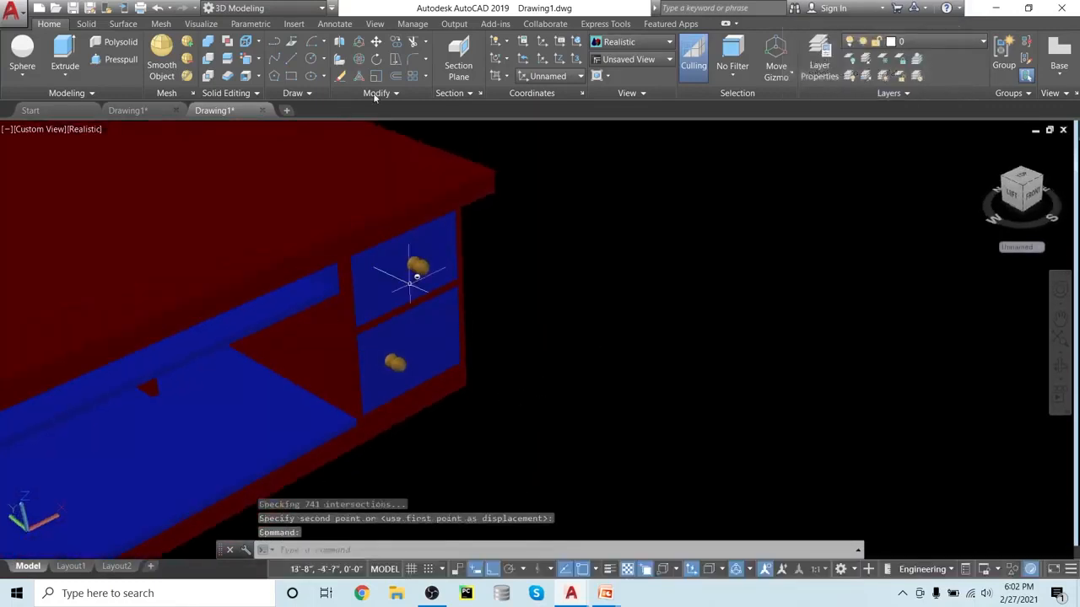
{"action": "left_click", "coordinate": [207, 43]}
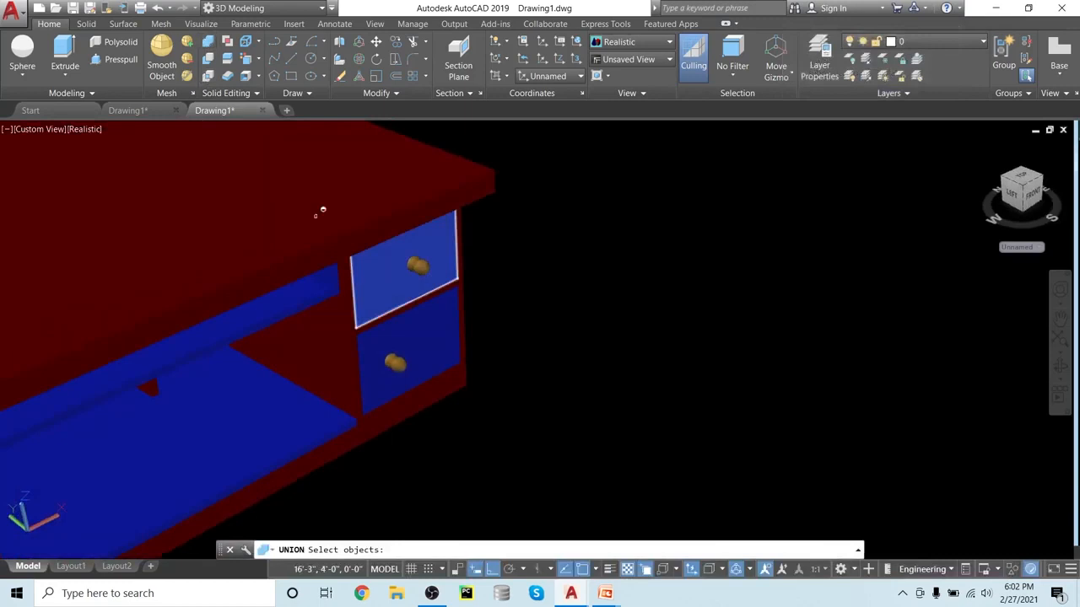
{"action": "left_click", "coordinate": [386, 258]}
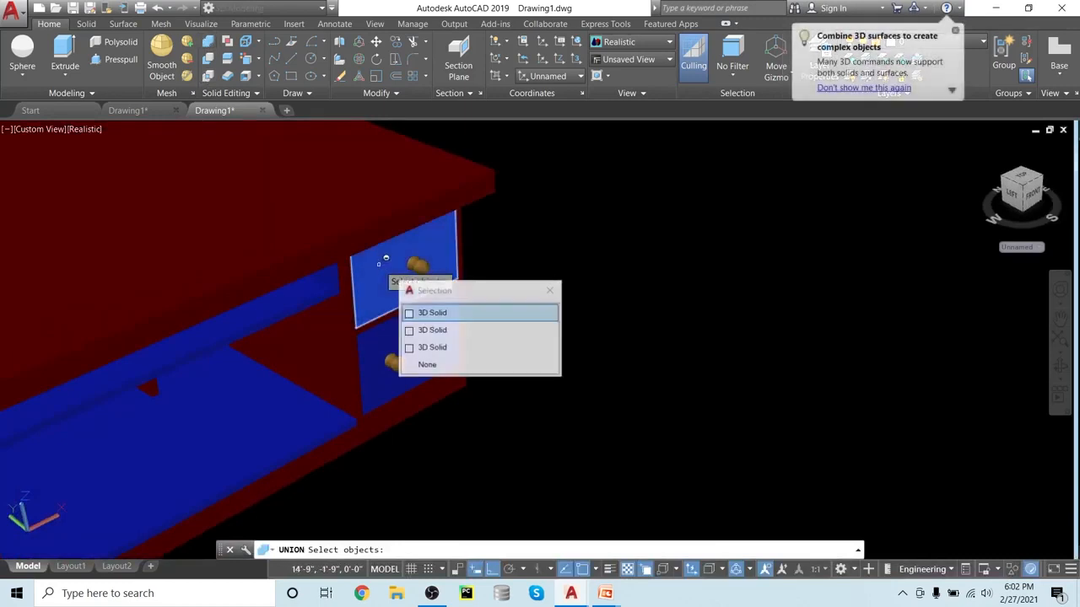
{"action": "left_click", "coordinate": [430, 313]}
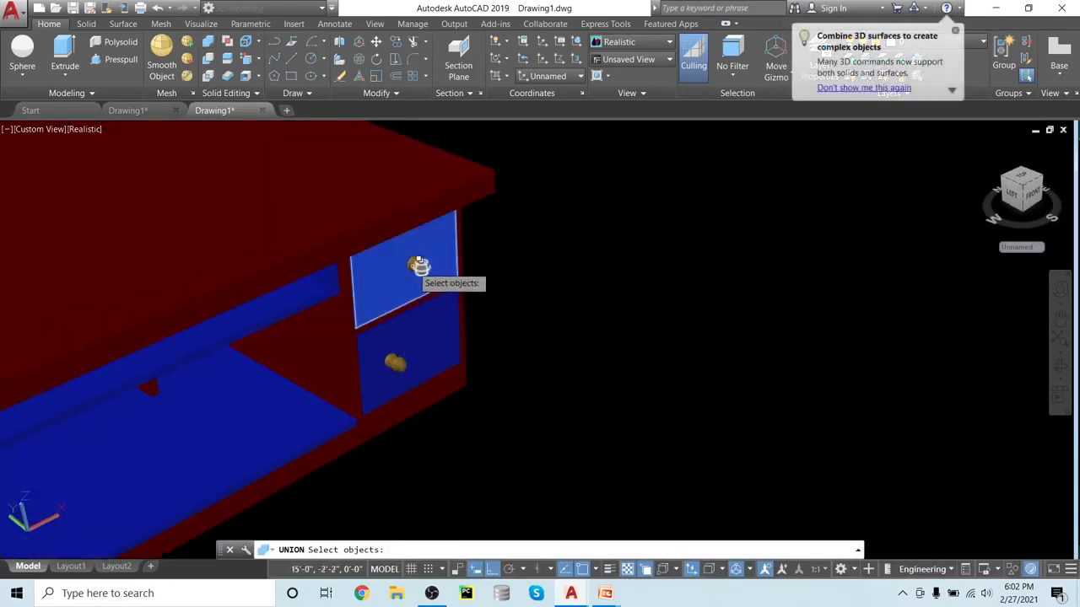
{"action": "left_click", "coordinate": [419, 265]}
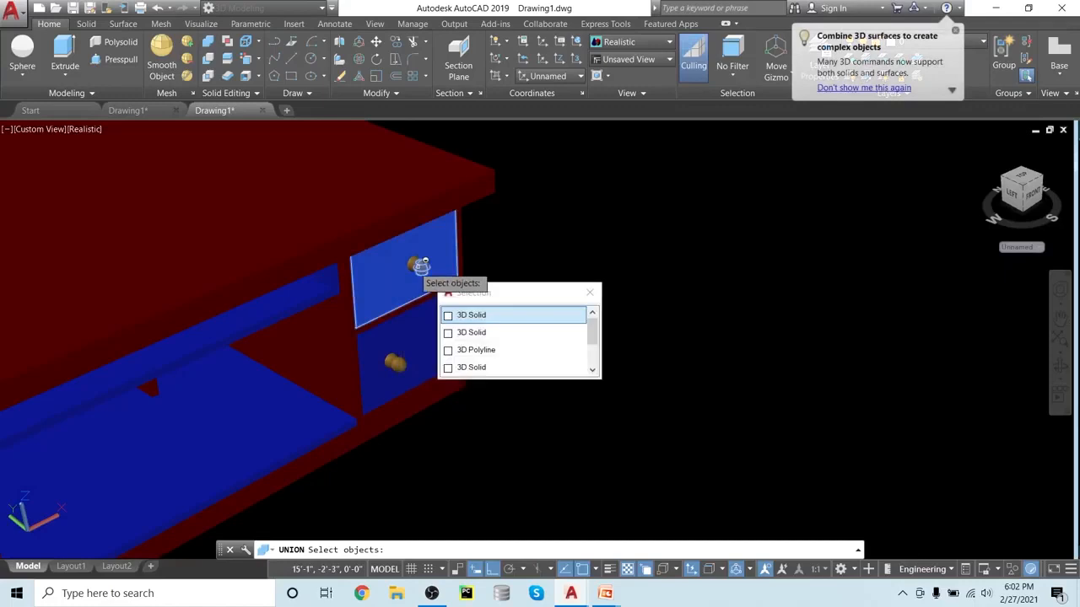
{"action": "left_click", "coordinate": [449, 316]}
{"action": "left_click", "coordinate": [415, 264]}
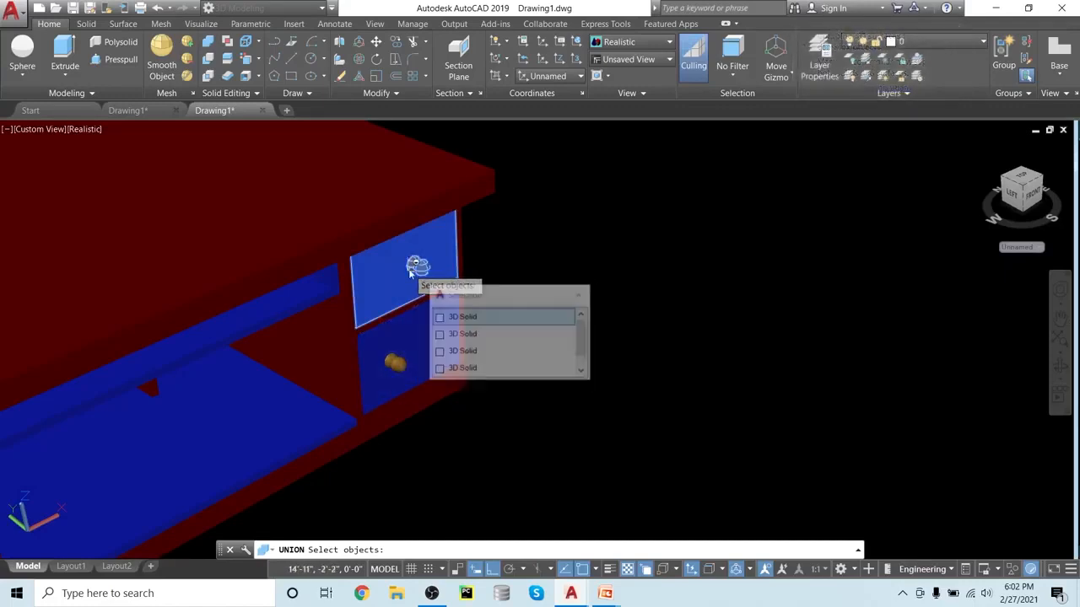
{"action": "left_click", "coordinate": [438, 320]}
{"action": "key", "text": "Return"}
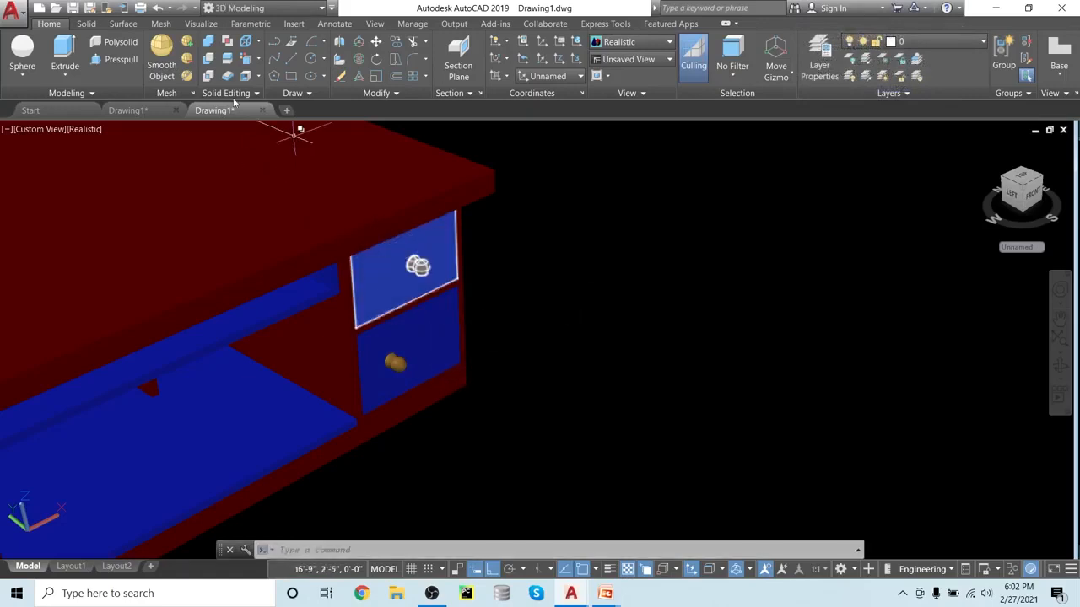
- Union the lower drawer front with both of its knob spheres
{"action": "left_click", "coordinate": [209, 43]}
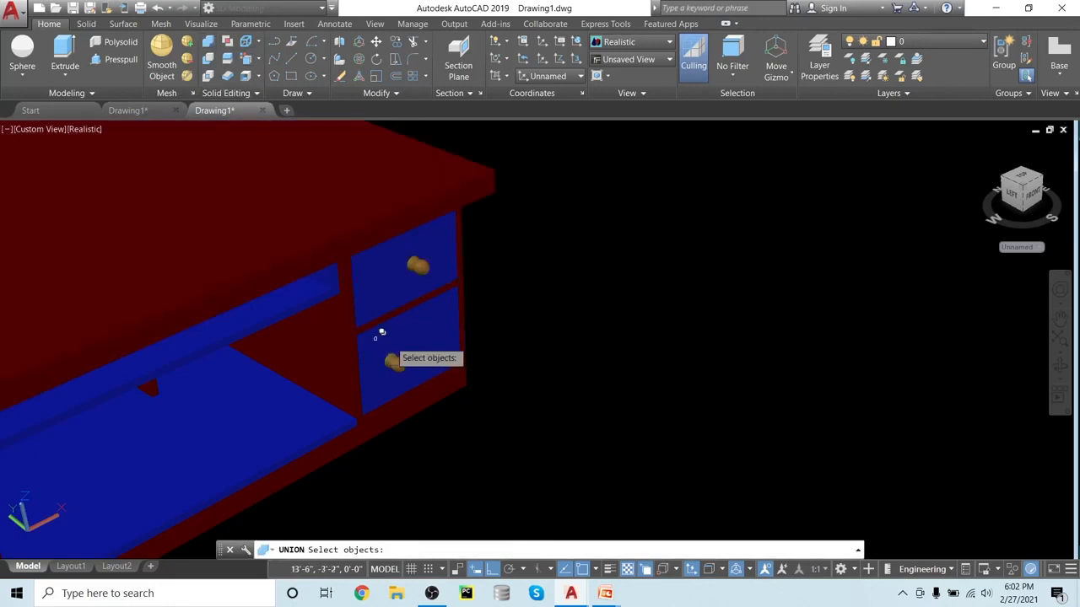
{"action": "left_click", "coordinate": [408, 336]}
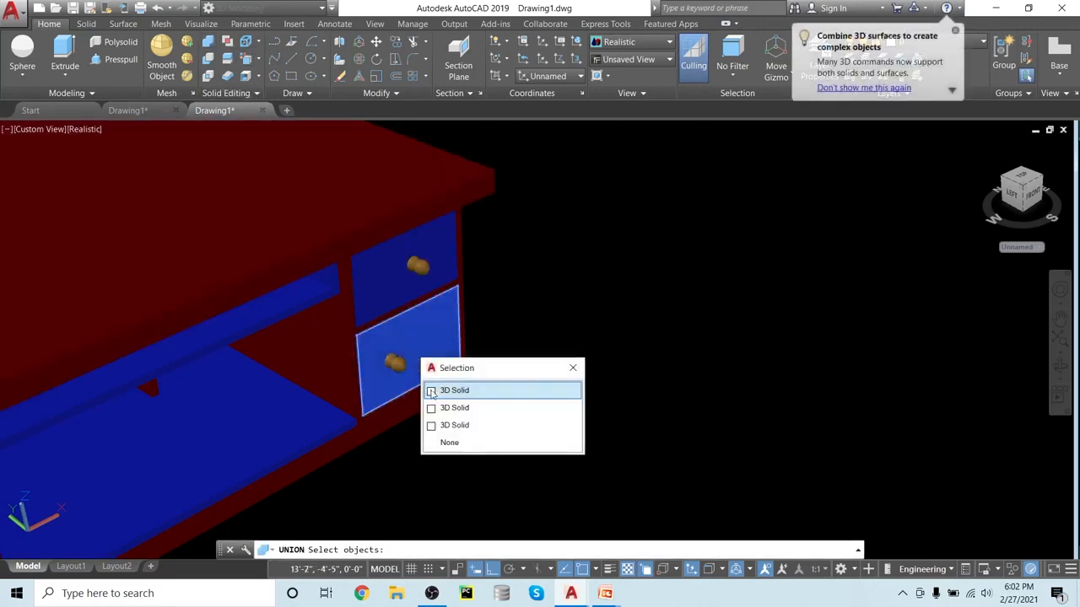
{"action": "left_click", "coordinate": [393, 360]}
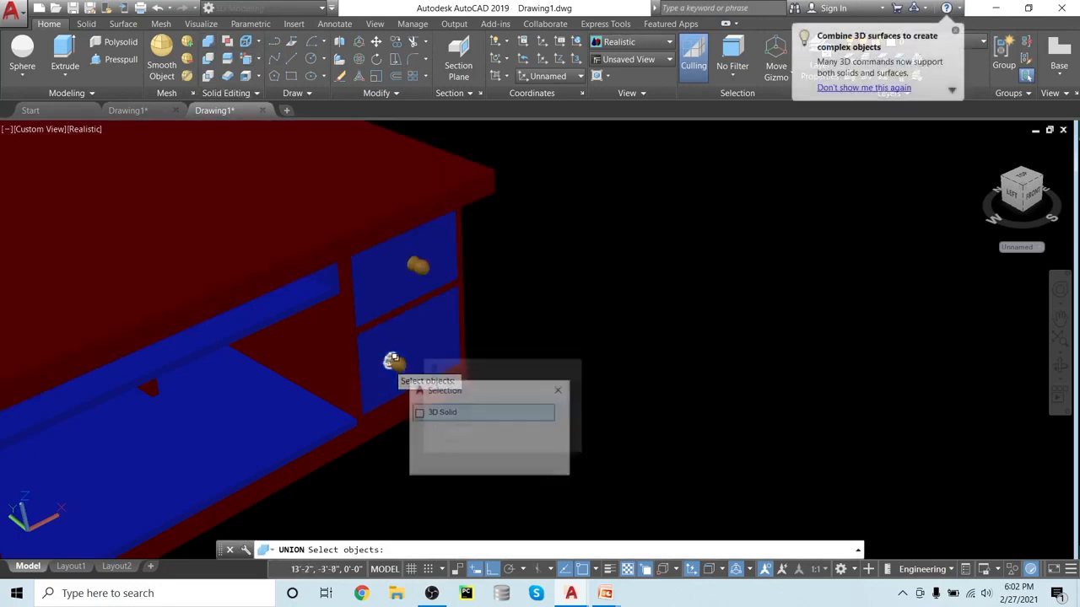
{"action": "left_click", "coordinate": [397, 360]}
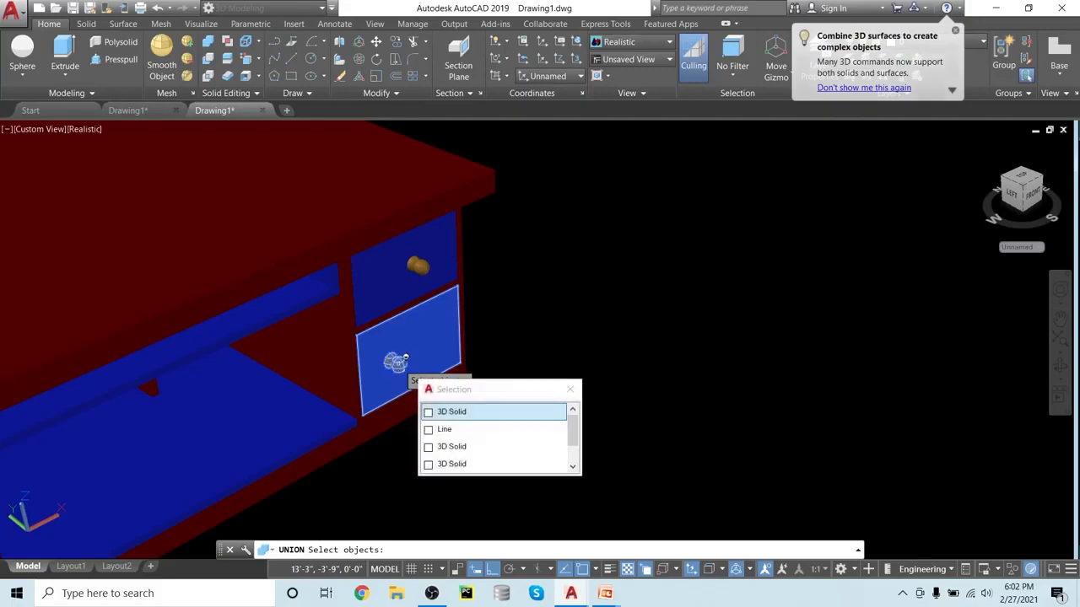
{"action": "left_click", "coordinate": [570, 389]}
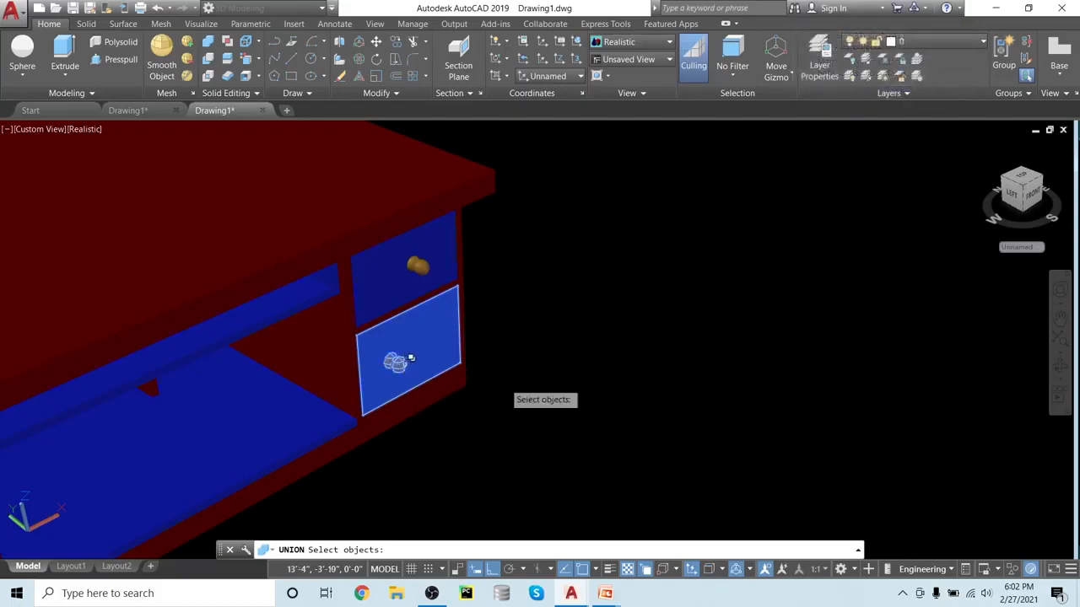
{"action": "key", "text": "Return"}
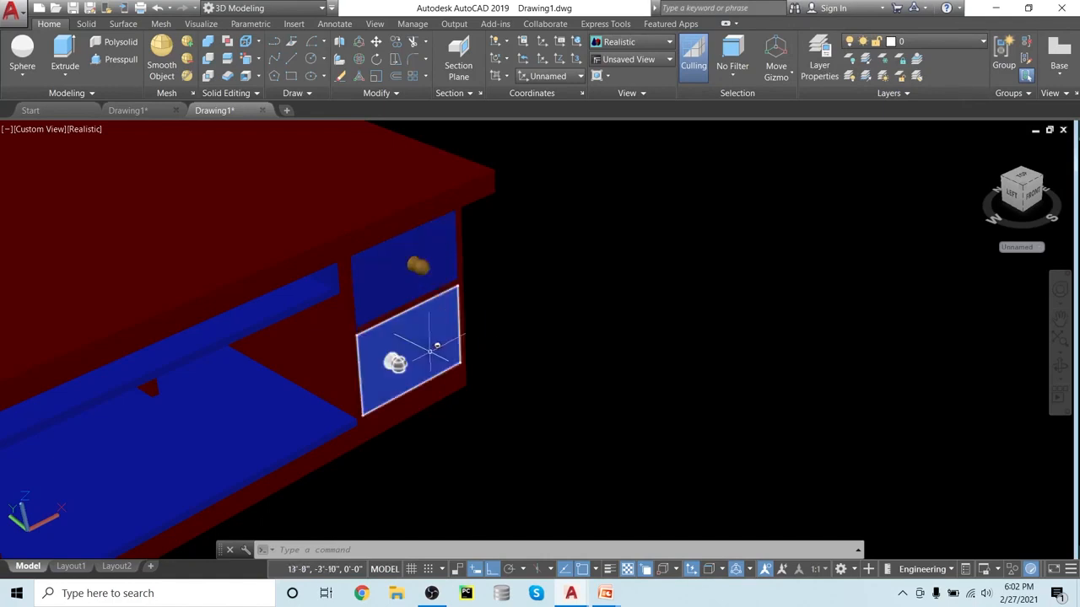
- Turn the desk to its back, open the materials browser and look through the Autodesk Library's Wall Paint materials
{"action": "scroll", "coordinate": [595, 354], "scroll_direction": "down", "scroll_amount": 4}
{"action": "scroll", "coordinate": [559, 439], "scroll_direction": "up", "scroll_amount": 1}
{"action": "middle_click_drag", "start_coordinate": [558, 438], "coordinate": [861, 433], "text": "shift"}
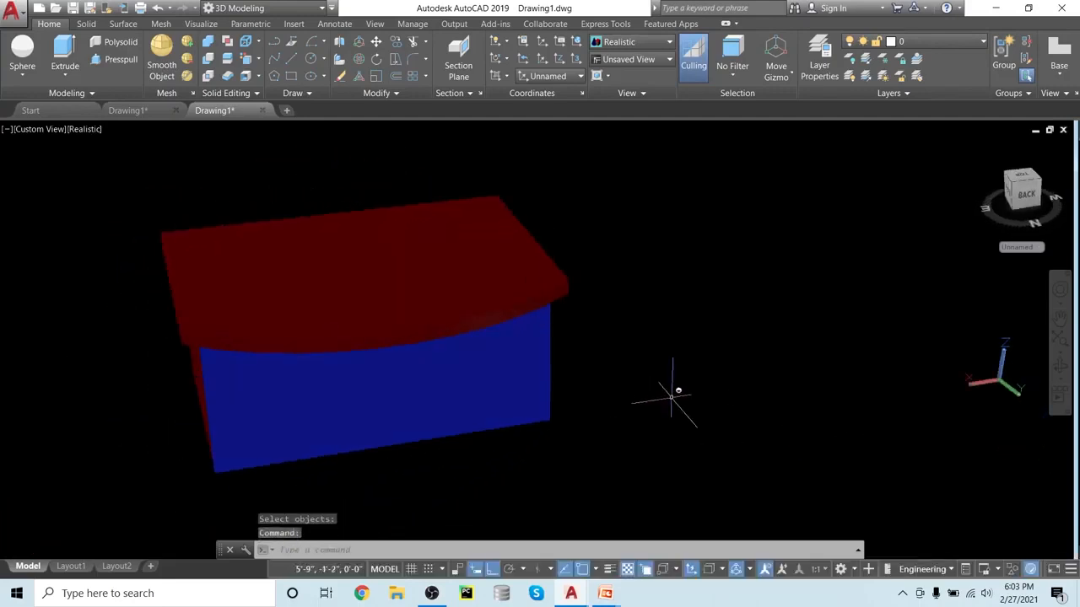
{"action": "type", "text": "t"}
{"action": "key", "text": "Return"}
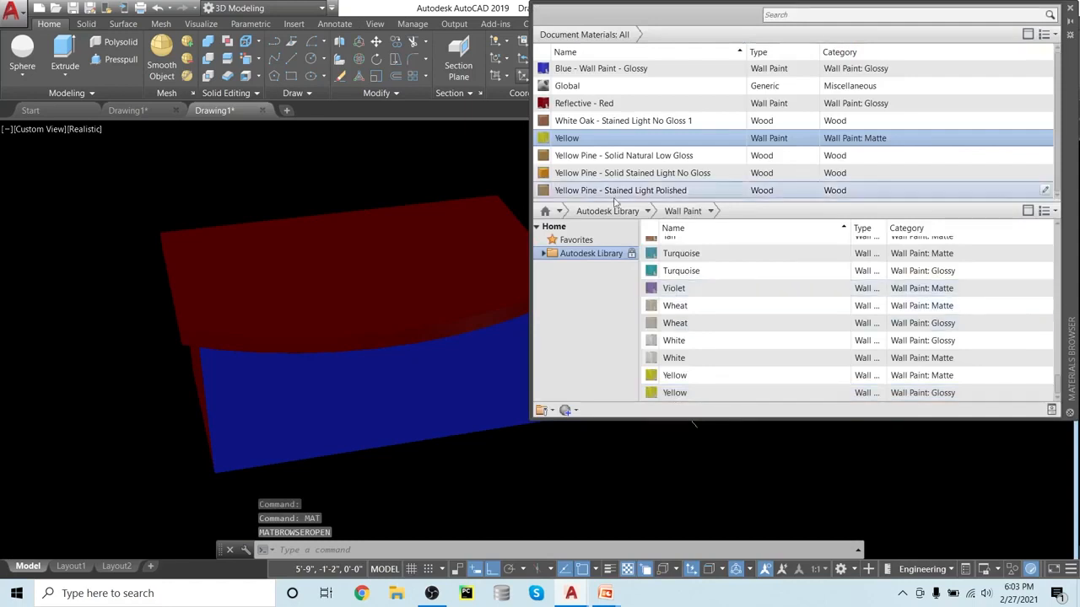
{"action": "scroll", "coordinate": [680, 340], "scroll_direction": "down", "scroll_amount": 1}
{"action": "scroll", "coordinate": [679, 339], "scroll_direction": "up", "scroll_amount": 5}
{"action": "scroll", "coordinate": [679, 339], "scroll_direction": "up", "scroll_amount": 1}
{"action": "scroll", "coordinate": [679, 339], "scroll_direction": "down", "scroll_amount": 2}
{"action": "scroll", "coordinate": [680, 338], "scroll_direction": "up", "scroll_amount": 1}
{"action": "scroll", "coordinate": [680, 338], "scroll_direction": "up", "scroll_amount": 10}
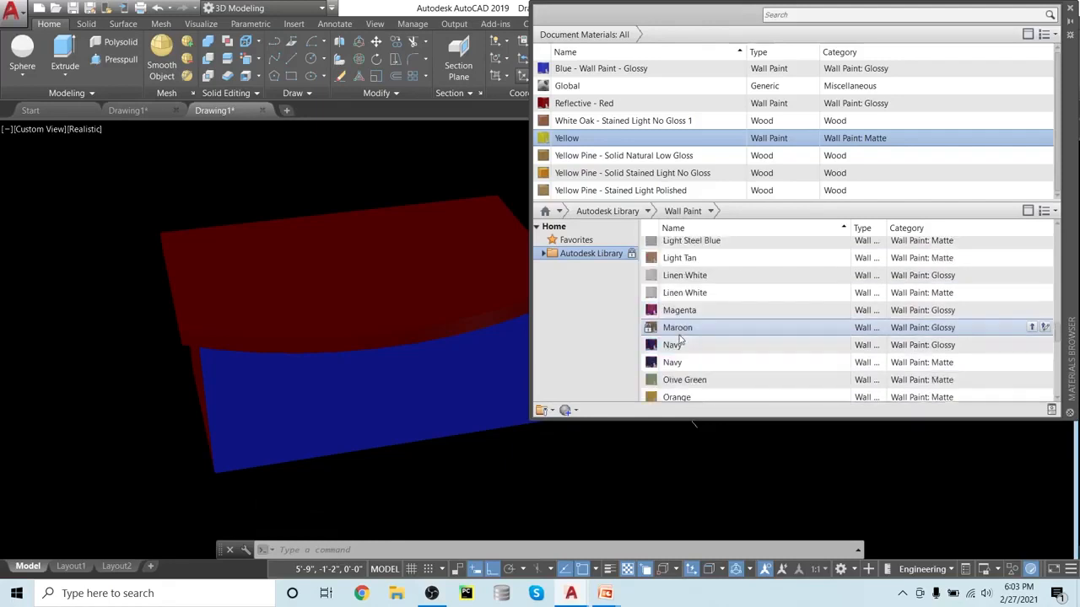
{"action": "scroll", "coordinate": [680, 340], "scroll_direction": "up", "scroll_amount": 5}
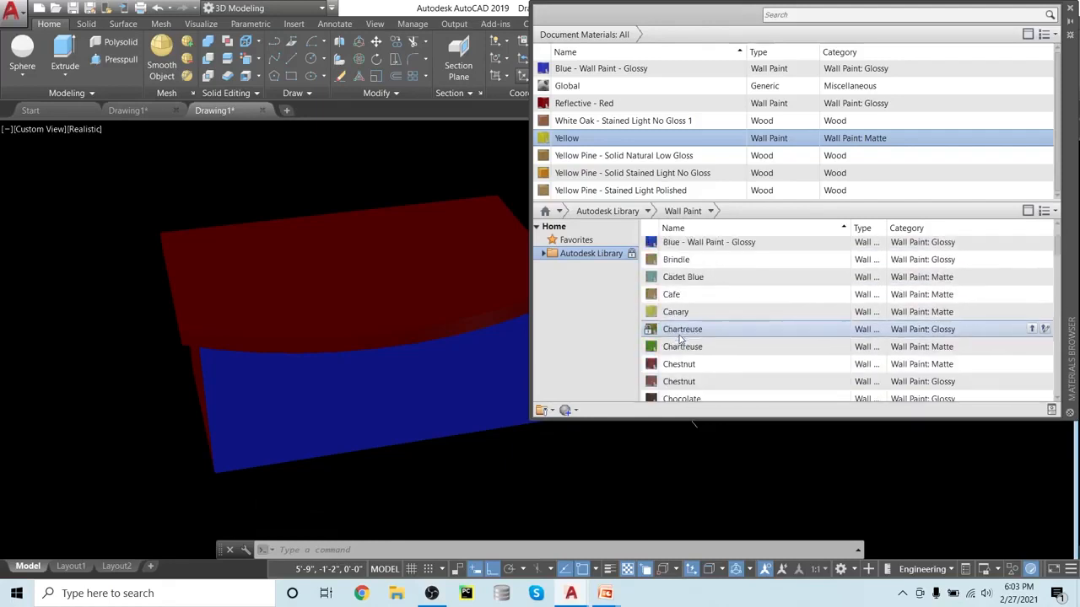
{"action": "scroll", "coordinate": [680, 339], "scroll_direction": "down", "scroll_amount": 8}
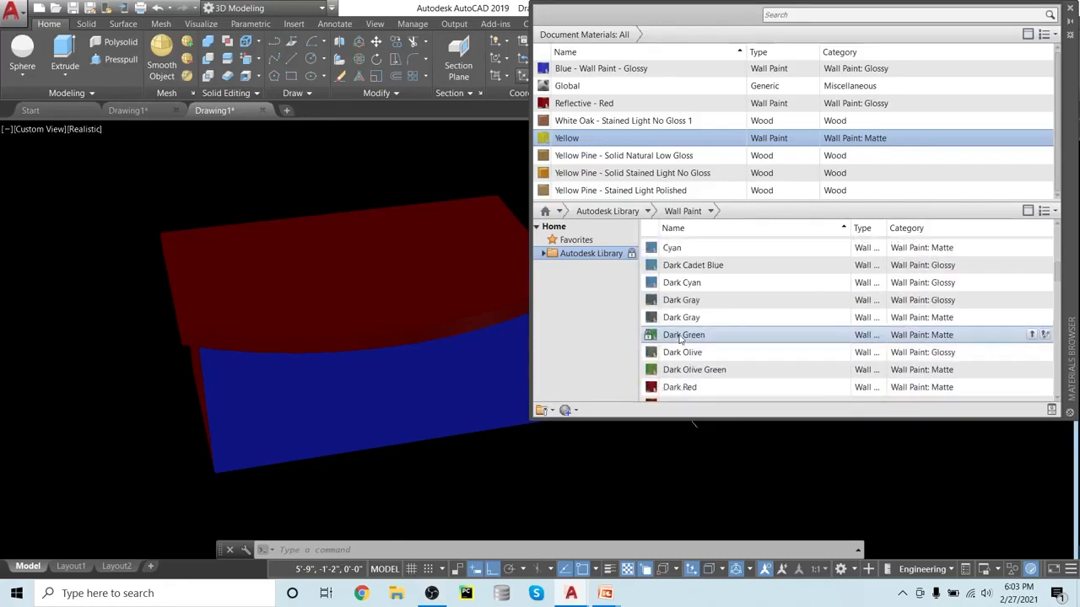
{"action": "scroll", "coordinate": [680, 340], "scroll_direction": "down", "scroll_amount": 10}
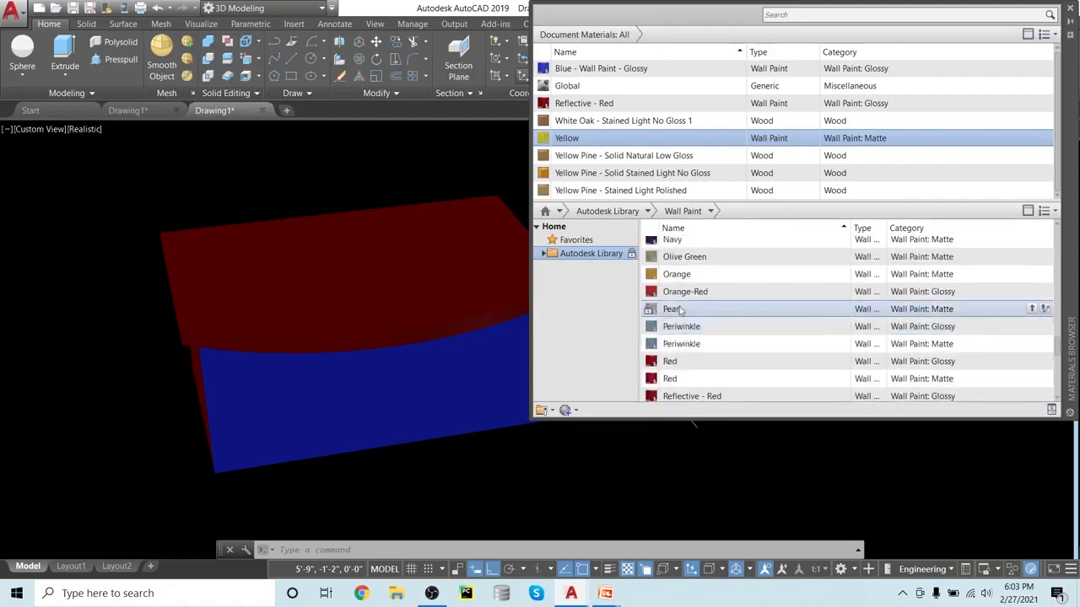
- Add the Pink material from the library's Paint category to the document, apply it to the desk top, and close the materials browser
{"action": "left_click", "coordinate": [647, 212]}
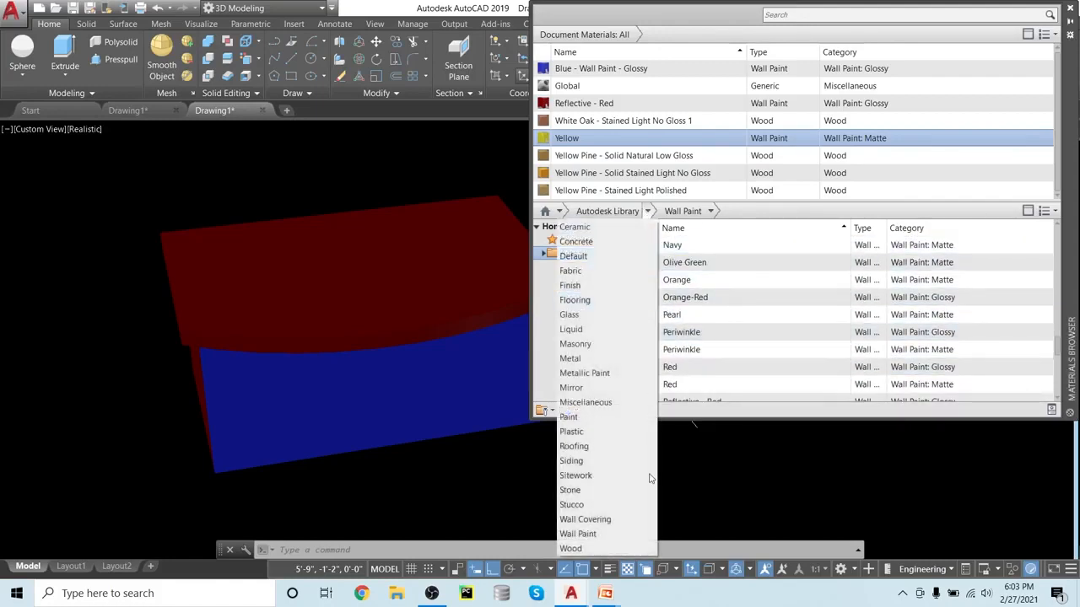
{"action": "left_click", "coordinate": [568, 417]}
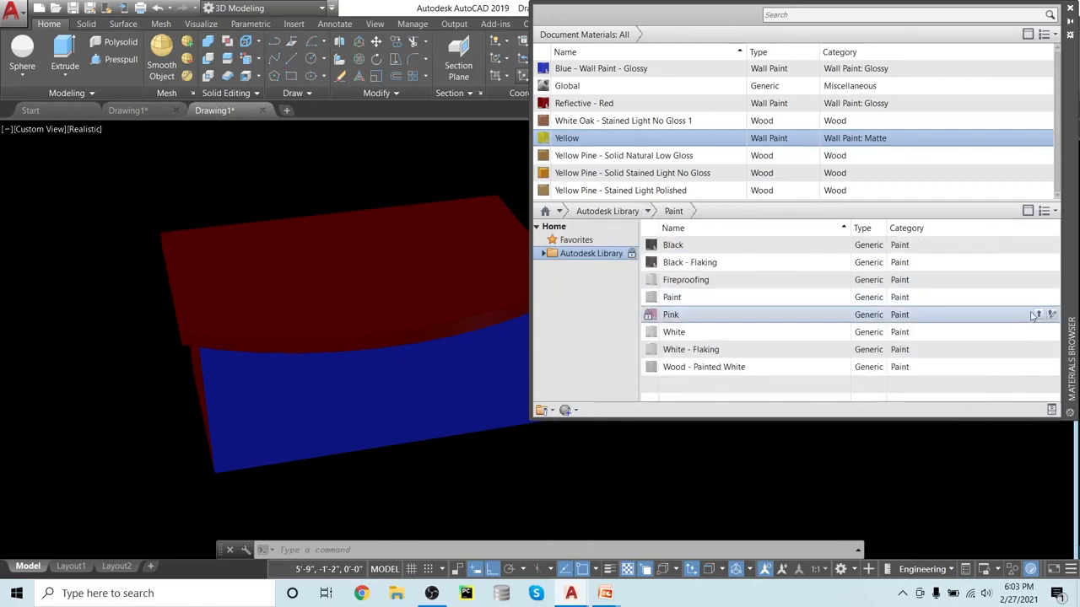
{"action": "left_click", "coordinate": [1039, 315]}
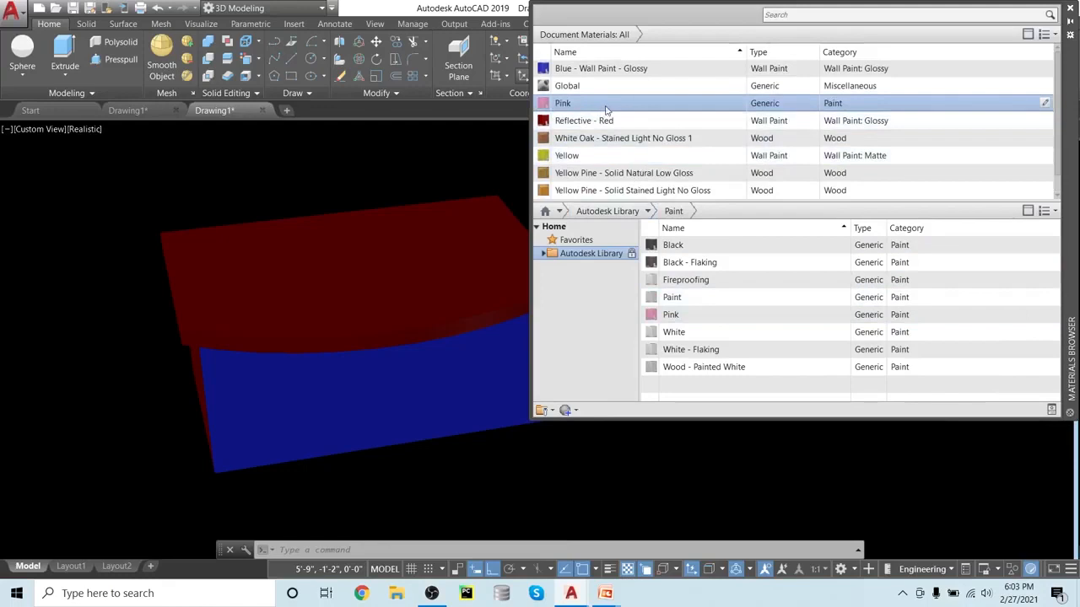
{"action": "left_click_drag", "start_coordinate": [396, 268], "coordinate": [390, 281]}
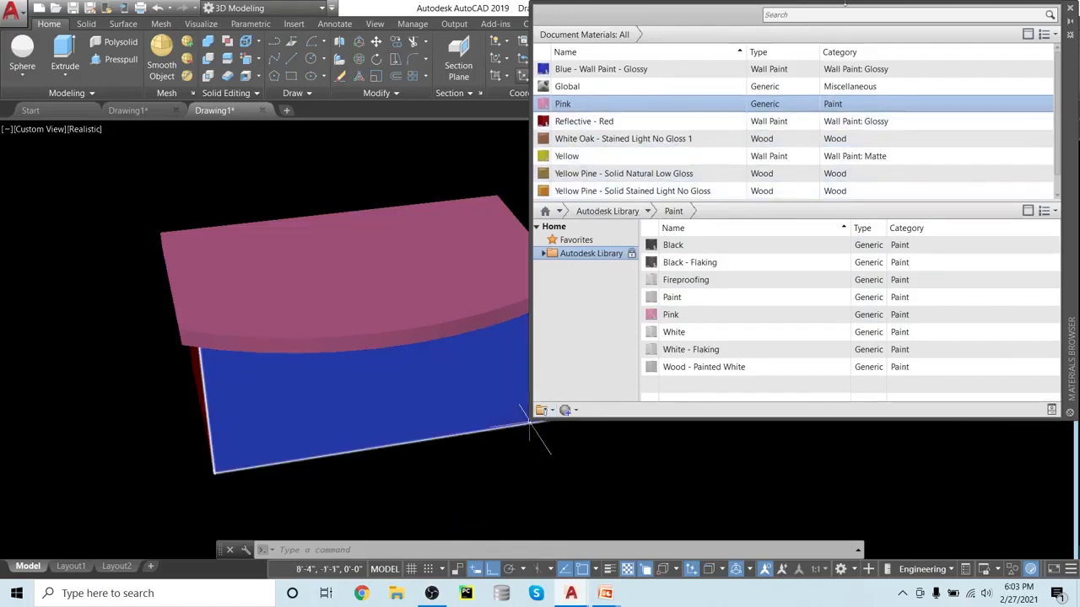
{"action": "left_click", "coordinate": [1070, 7]}
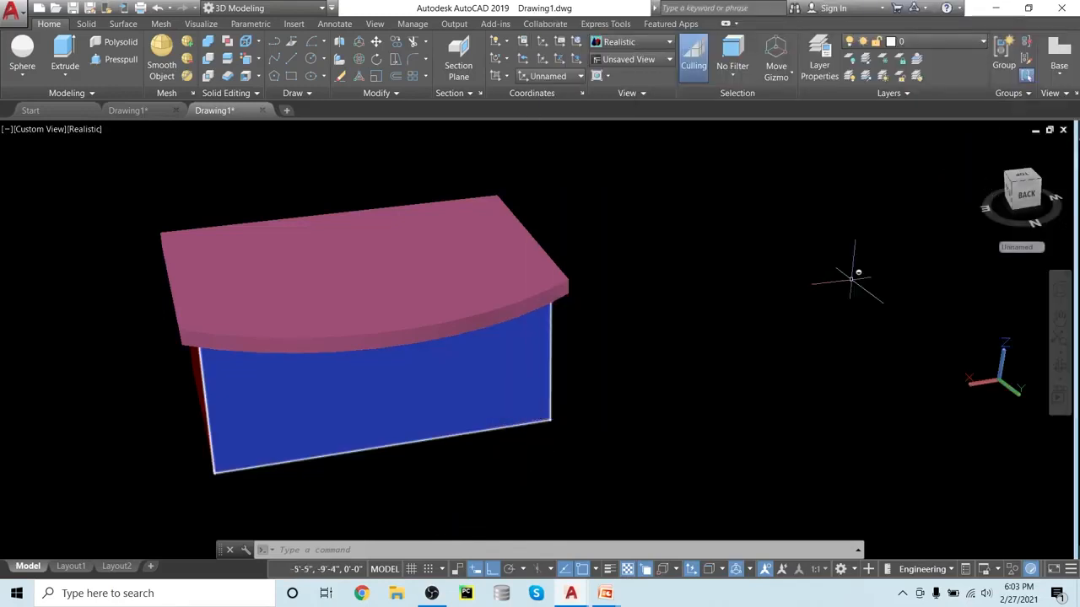
- Reopen the materials browser and narrow it so that the whole desk is uncovered
{"action": "middle_click_drag", "start_coordinate": [832, 306], "coordinate": [724, 304], "text": "shift"}
{"action": "key", "text": "Escape"}
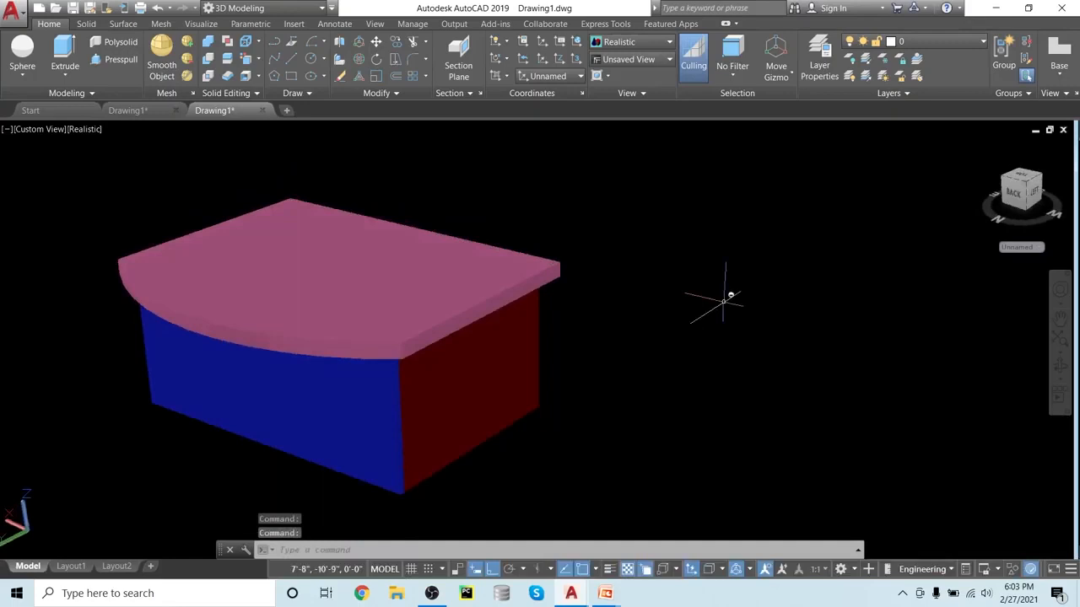
{"action": "type", "text": "mat"}
{"action": "key", "text": "Return"}
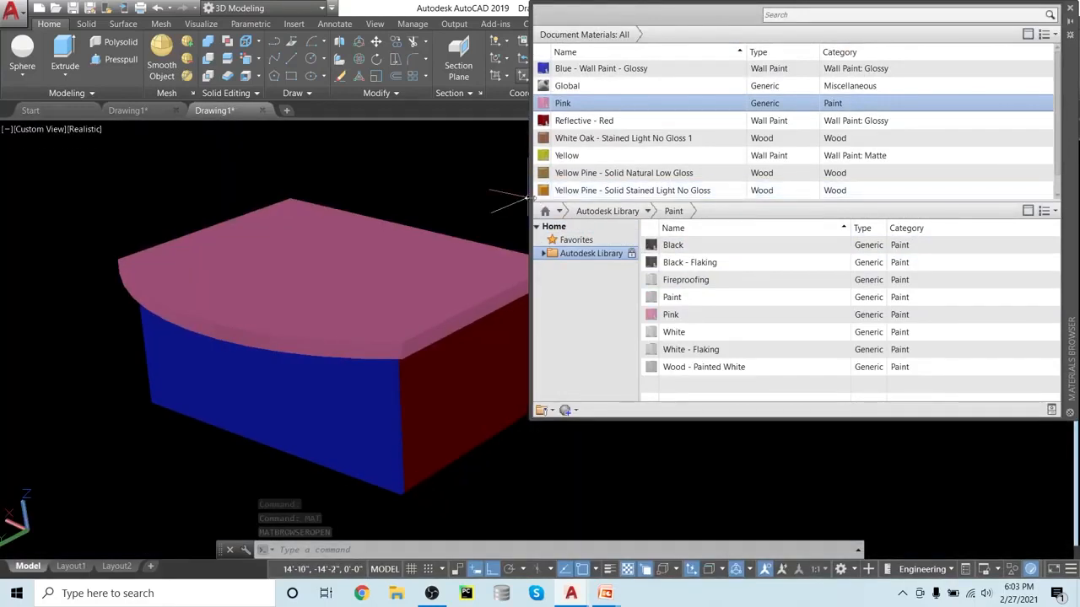
{"action": "left_click_drag", "start_coordinate": [534, 201], "coordinate": [765, 205]}
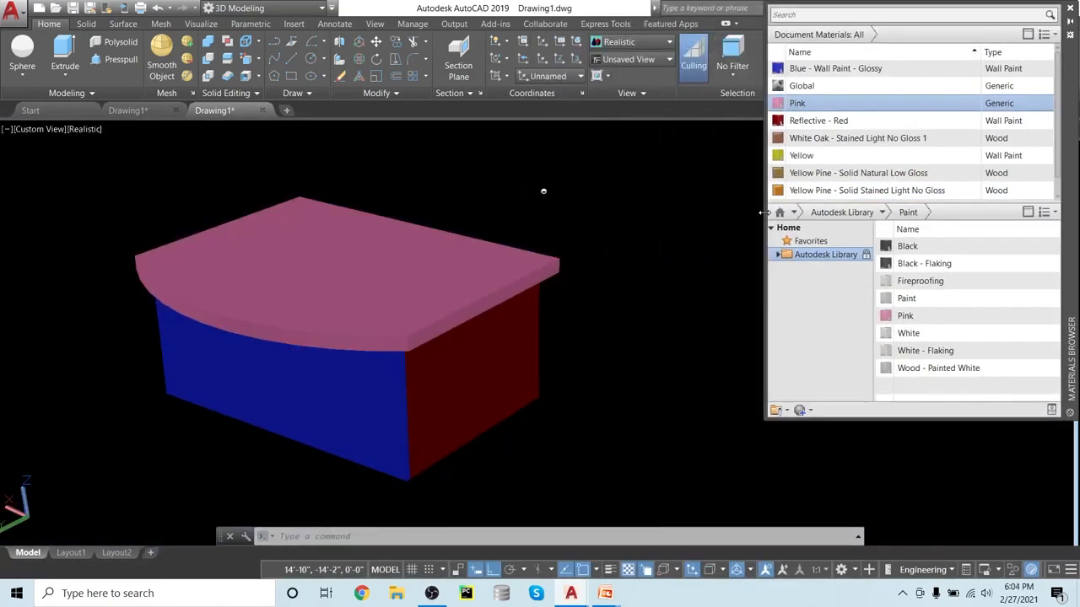
- Apply the Pink material to both outer side panels of the desk
{"action": "scroll", "coordinate": [825, 93], "scroll_direction": "down", "scroll_amount": 1}
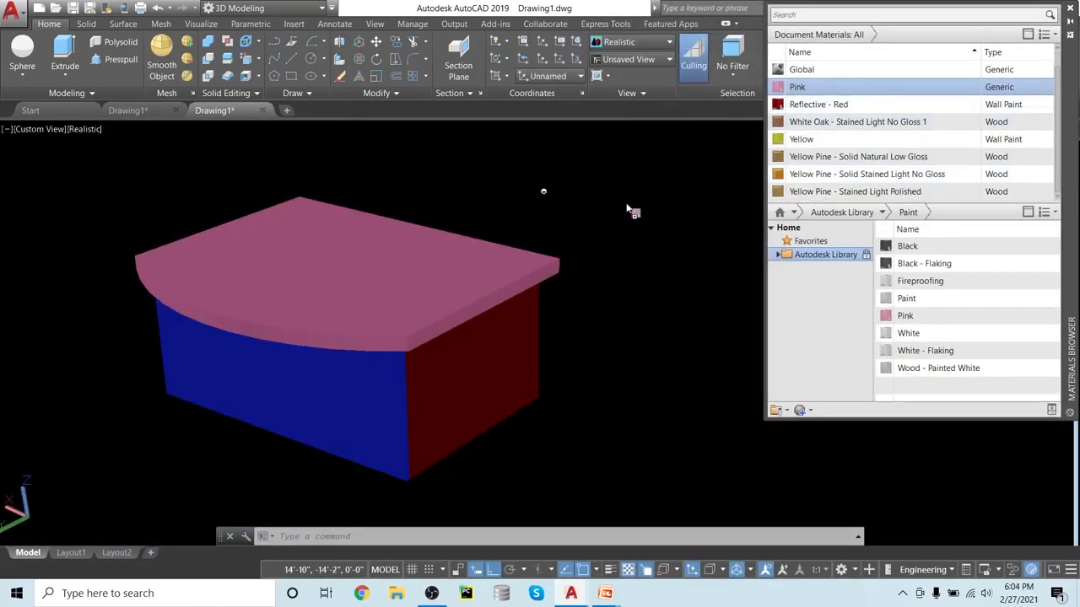
{"action": "left_click_drag", "start_coordinate": [480, 390], "coordinate": [475, 389]}
{"action": "middle_click_drag", "start_coordinate": [615, 349], "coordinate": [294, 313], "text": "shift"}
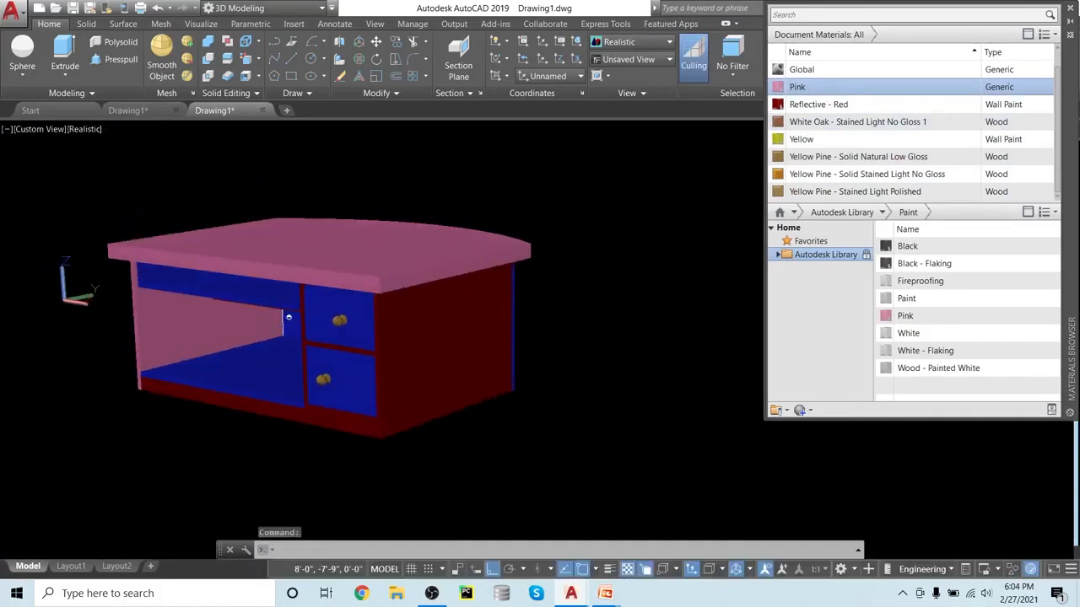
{"action": "left_click_drag", "start_coordinate": [841, 89], "coordinate": [481, 329]}
{"action": "middle_click_drag", "start_coordinate": [568, 448], "coordinate": [656, 455], "text": "shift"}
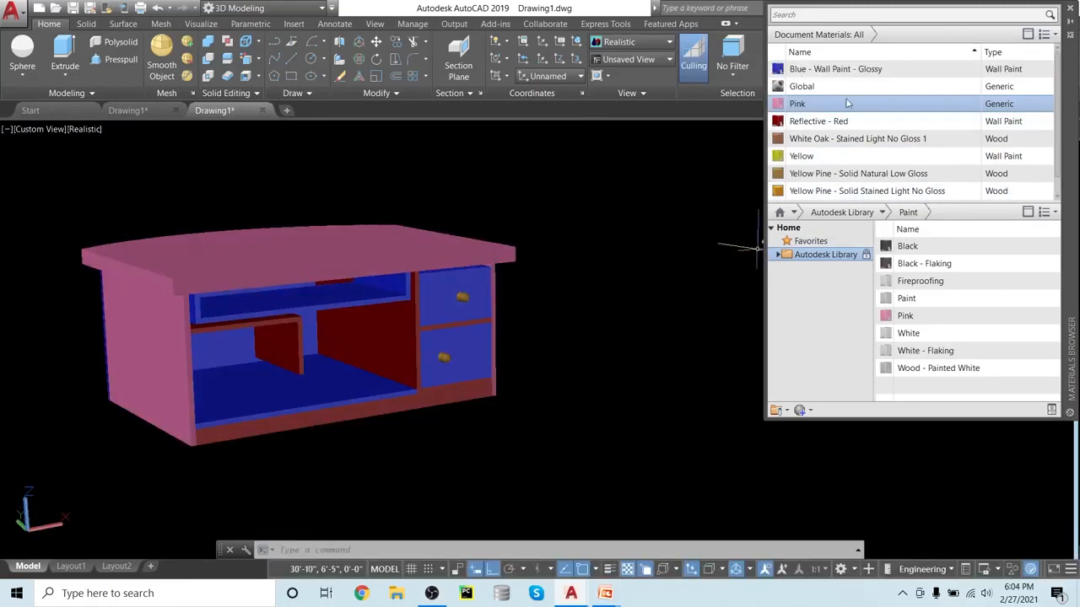
- Apply Pink to the partition beside the drawers and to the long base strip below the open compartment
{"action": "scroll", "coordinate": [846, 107], "scroll_direction": "down", "scroll_amount": 1}
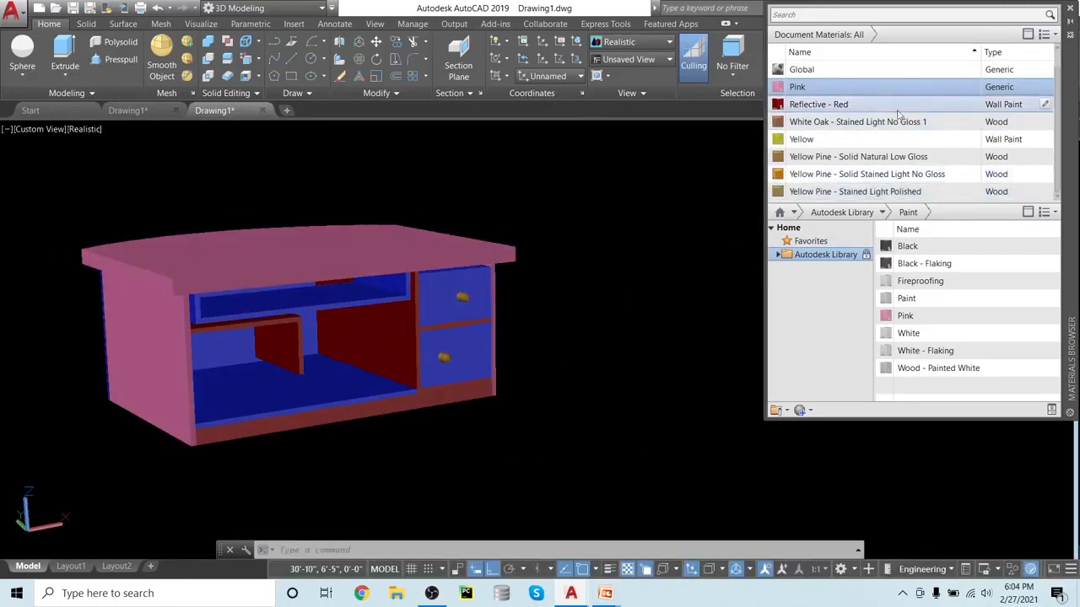
{"action": "left_click_drag", "start_coordinate": [862, 87], "coordinate": [604, 228]}
{"action": "left_click_drag", "start_coordinate": [411, 360], "coordinate": [396, 337]}
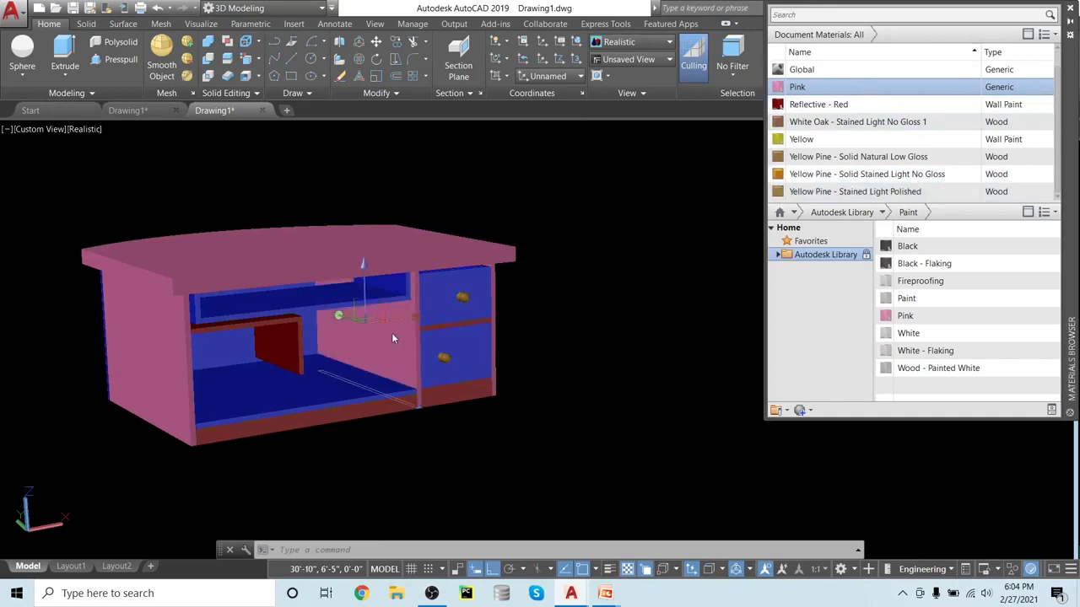
{"action": "left_click_drag", "start_coordinate": [852, 173], "coordinate": [554, 403]}
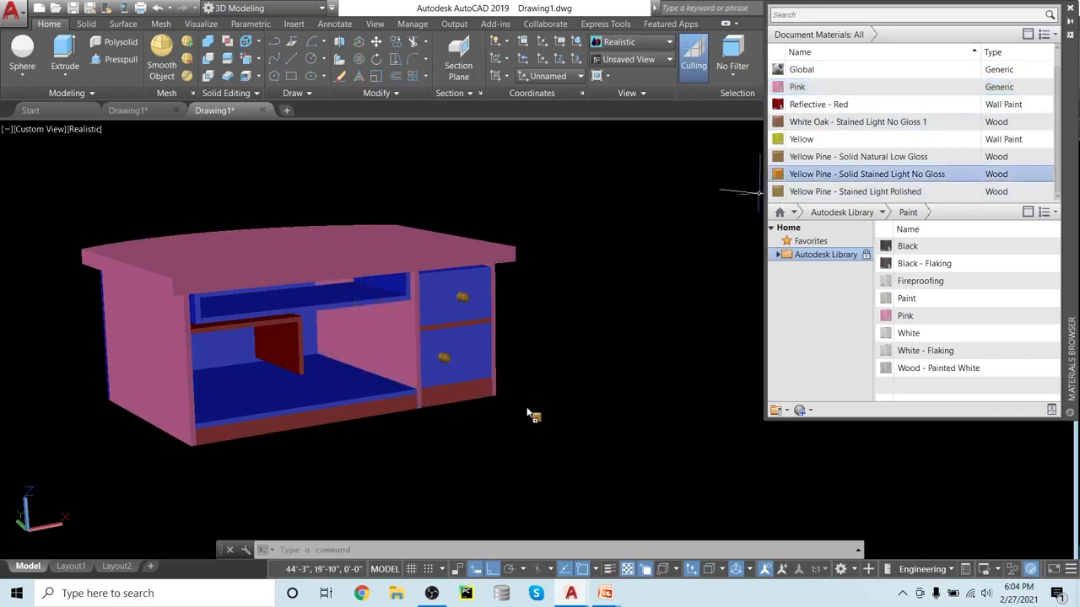
{"action": "left_click_drag", "start_coordinate": [379, 413], "coordinate": [387, 417]}
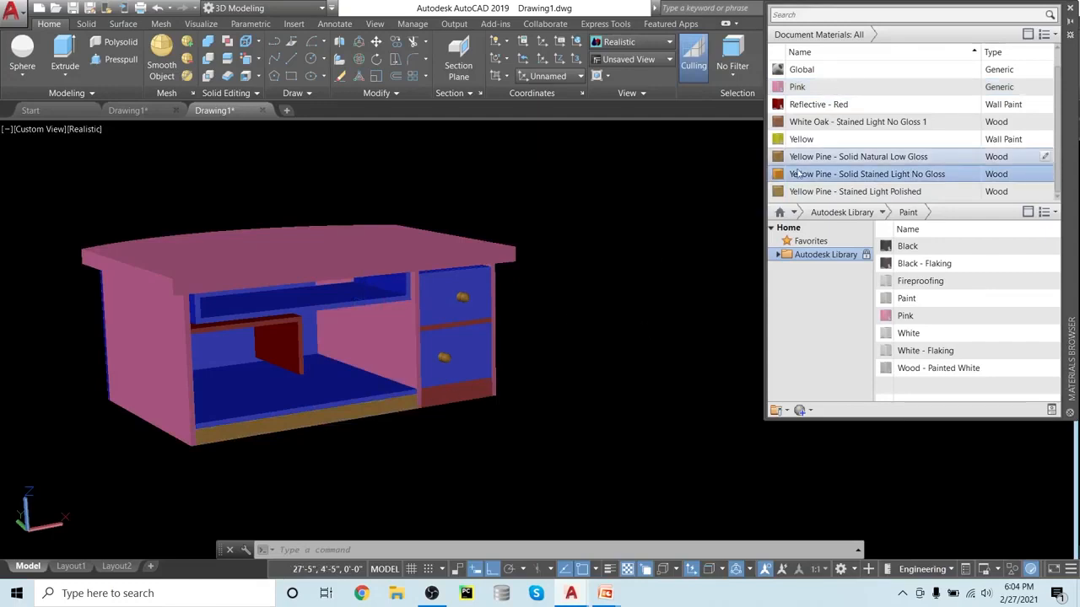
{"action": "left_click_drag", "start_coordinate": [796, 94], "coordinate": [393, 415]}
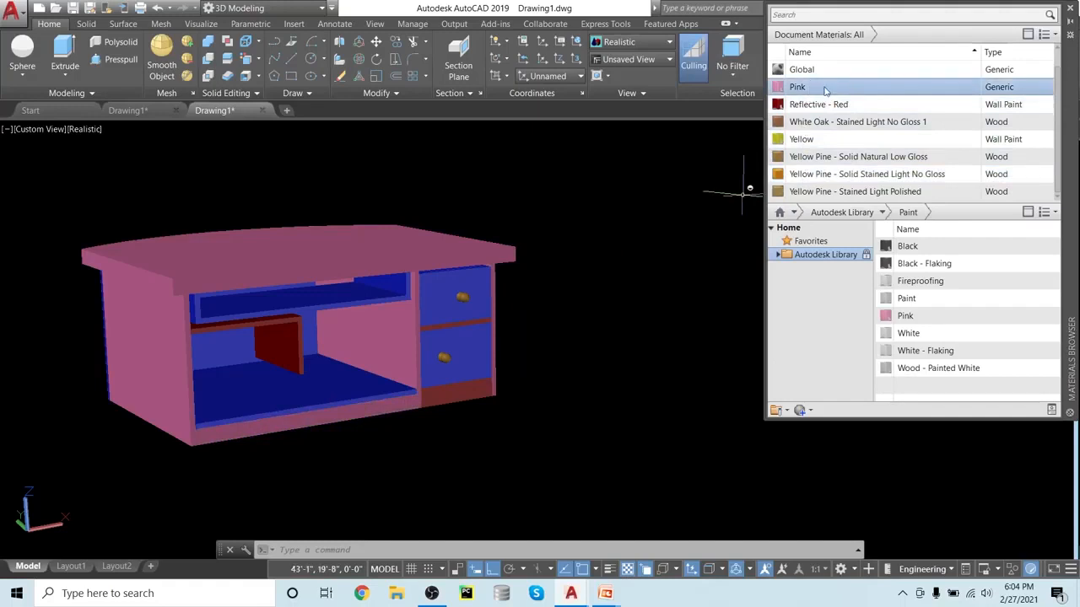
- Apply Pink to the base strip under the drawers, the rail between them and the thin rail beneath the lower drawer
{"action": "left_click_drag", "start_coordinate": [820, 104], "coordinate": [425, 331]}
{"action": "left_click_drag", "start_coordinate": [448, 412], "coordinate": [448, 395]}
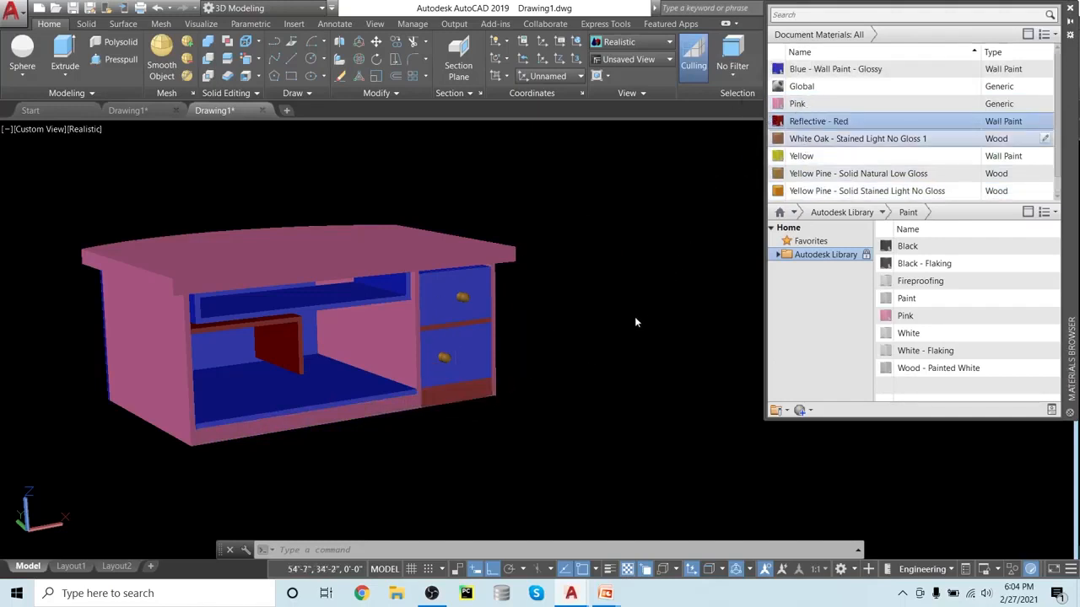
{"action": "left_click_drag", "start_coordinate": [800, 104], "coordinate": [773, 121]}
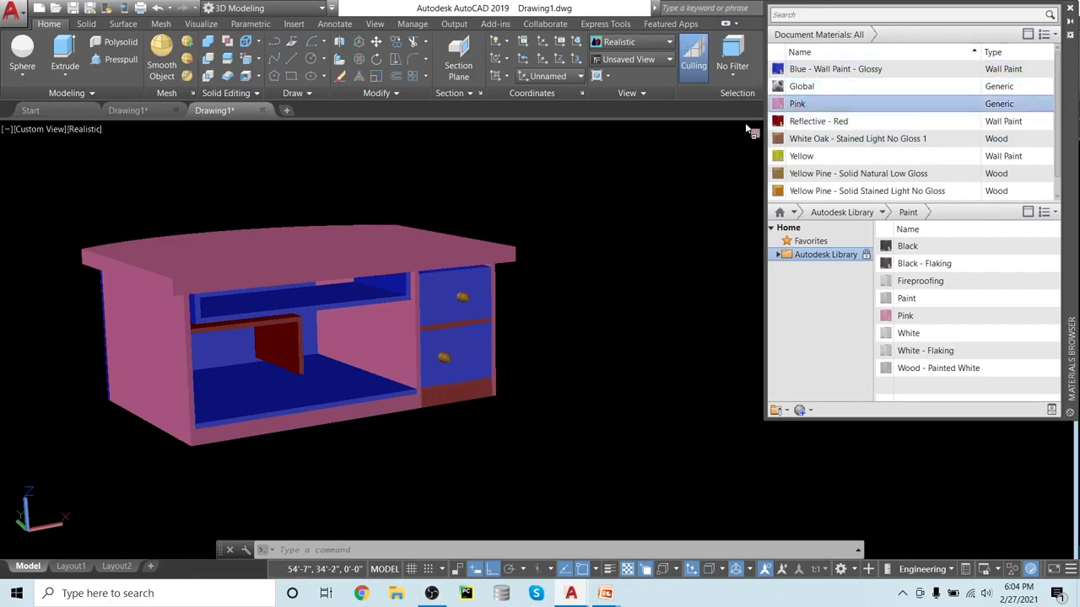
{"action": "left_click_drag", "start_coordinate": [455, 397], "coordinate": [455, 396]}
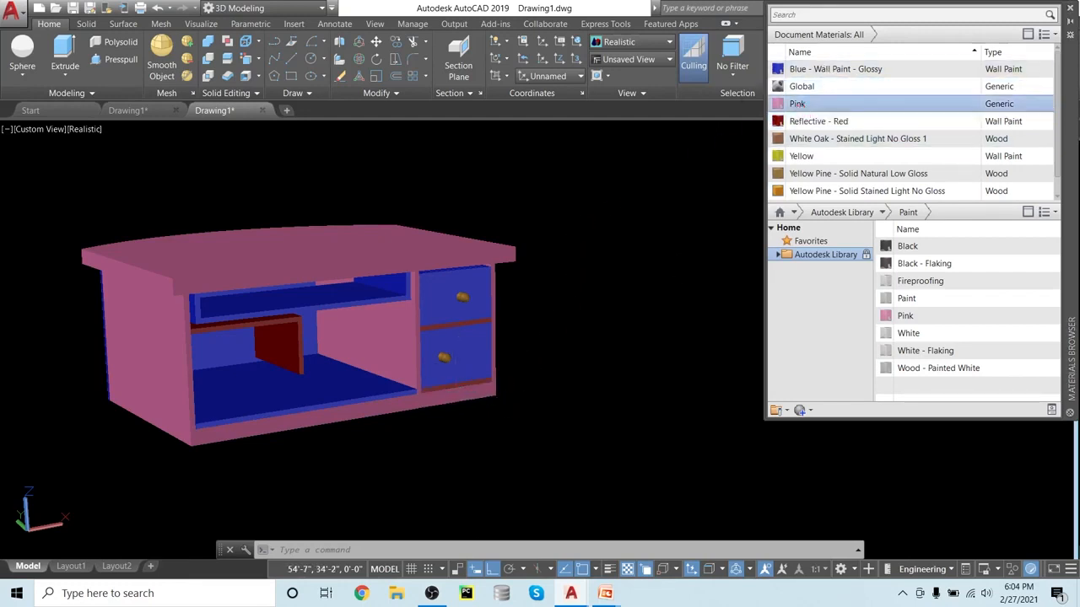
{"action": "left_click_drag", "start_coordinate": [820, 107], "coordinate": [582, 204]}
{"action": "left_click_drag", "start_coordinate": [484, 326], "coordinate": [483, 327]}
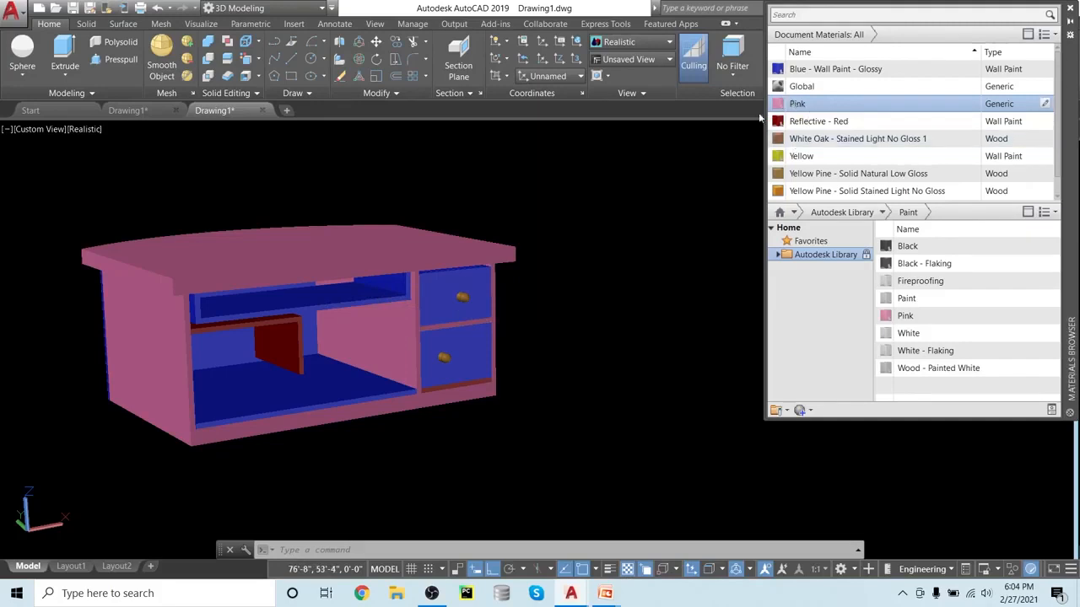
{"action": "left_click_drag", "start_coordinate": [477, 387], "coordinate": [477, 386]}
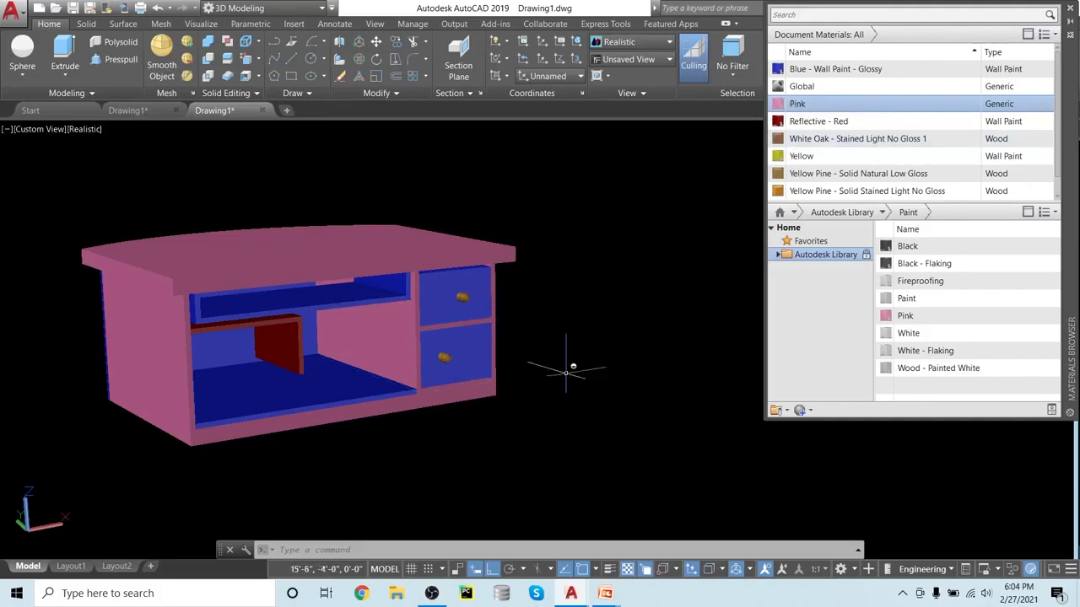
{"action": "left_click_drag", "start_coordinate": [831, 138], "coordinate": [300, 435]}
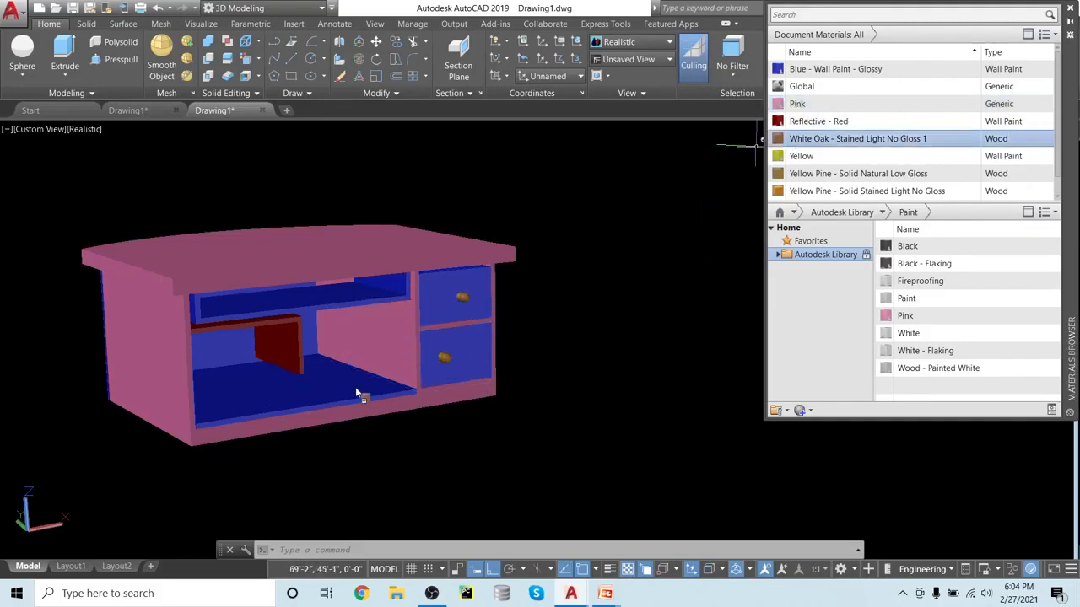
{"action": "left_click_drag", "start_coordinate": [355, 393], "coordinate": [356, 392]}
{"action": "key", "text": "ctrl+z"}
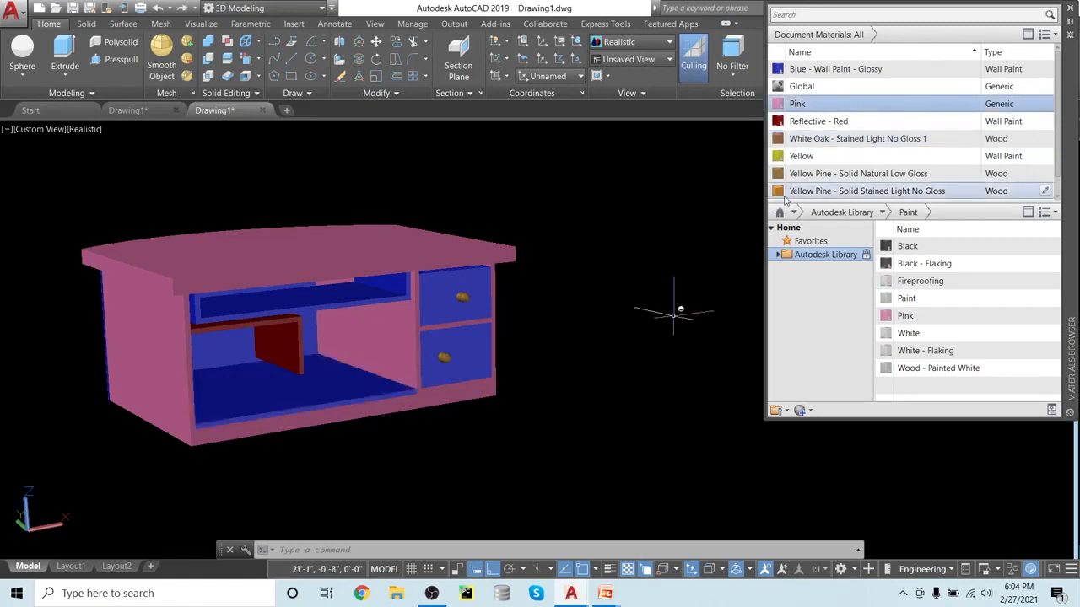
- Apply Pink to the short vertical divider in the open compartment and to the thin shelf above it
{"action": "left_click_drag", "start_coordinate": [811, 105], "coordinate": [644, 224]}
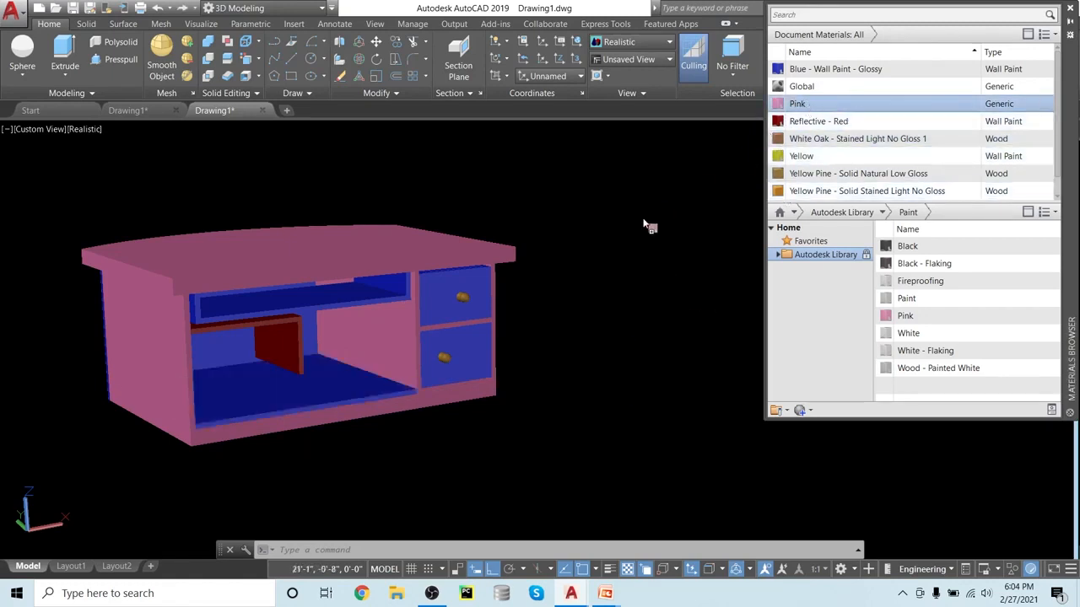
{"action": "left_click_drag", "start_coordinate": [297, 350], "coordinate": [295, 346]}
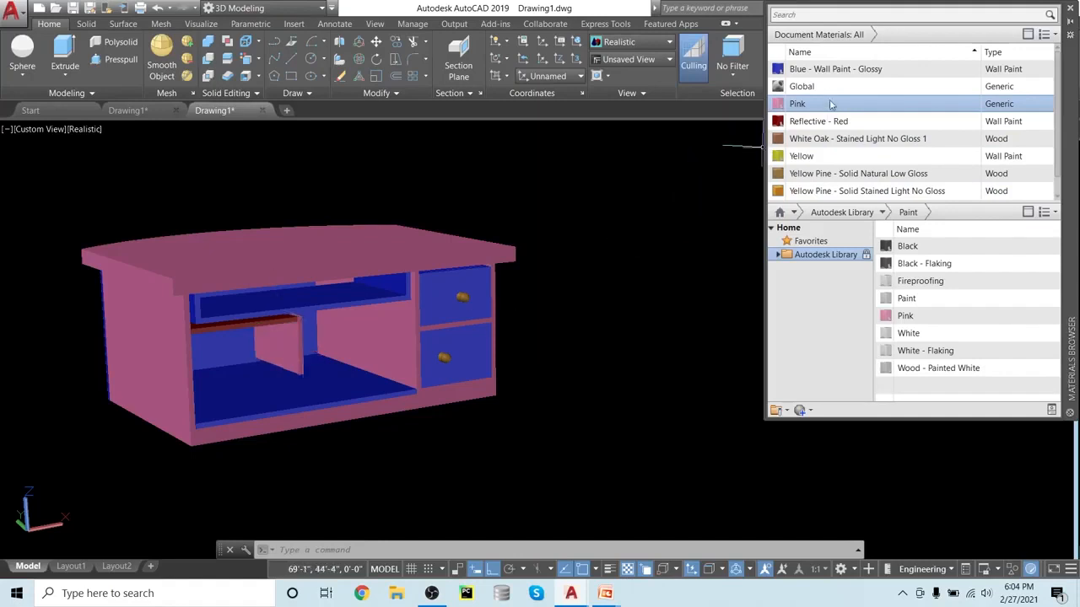
{"action": "left_click_drag", "start_coordinate": [829, 138], "coordinate": [408, 331]}
{"action": "left_click_drag", "start_coordinate": [265, 329], "coordinate": [264, 326]}
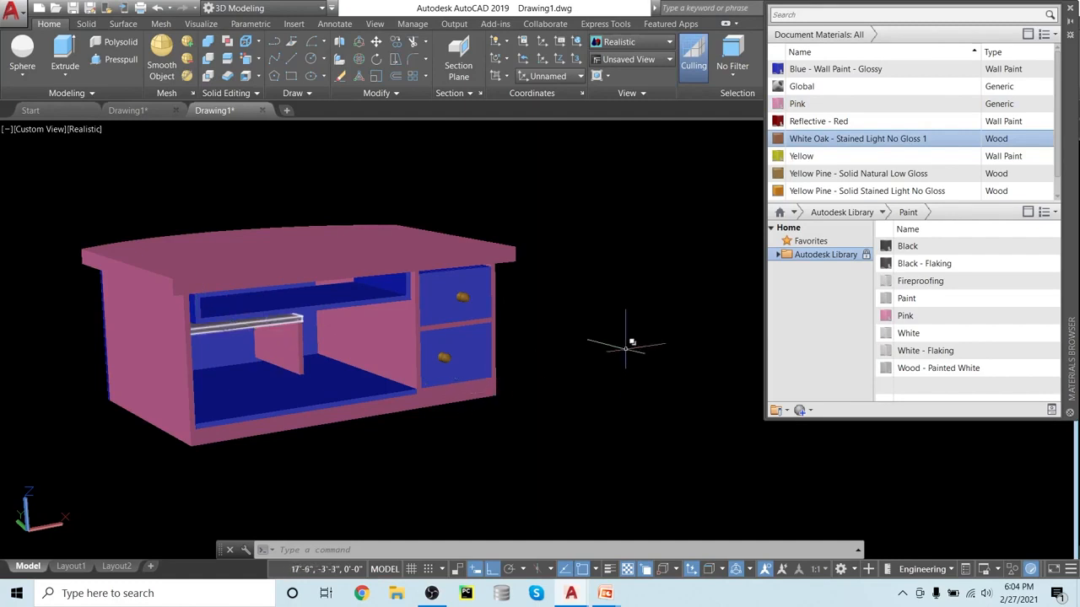
{"action": "left_click_drag", "start_coordinate": [848, 109], "coordinate": [803, 119]}
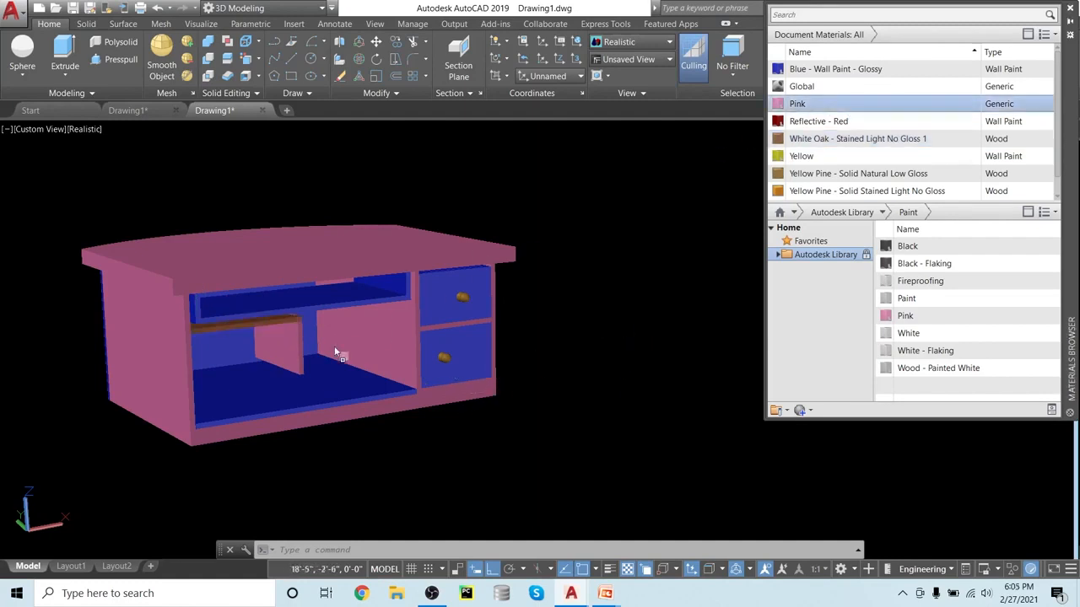
{"action": "left_click_drag", "start_coordinate": [279, 321], "coordinate": [278, 322]}
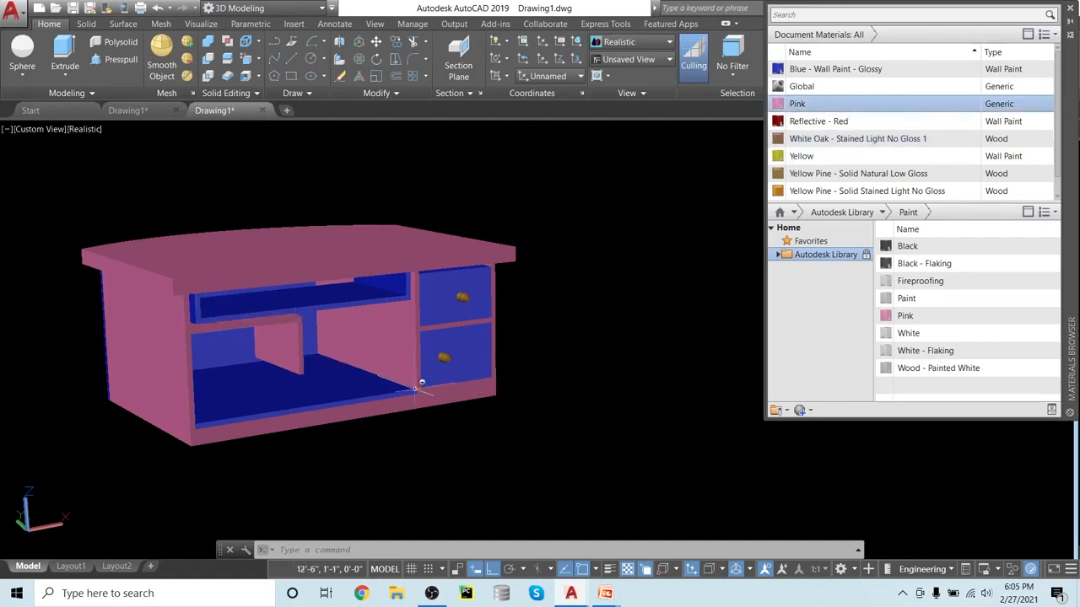
- Turn the desk to inspect its back and side, closing the materials browser
{"action": "middle_click_drag", "start_coordinate": [607, 345], "coordinate": [278, 366], "text": "shift"}
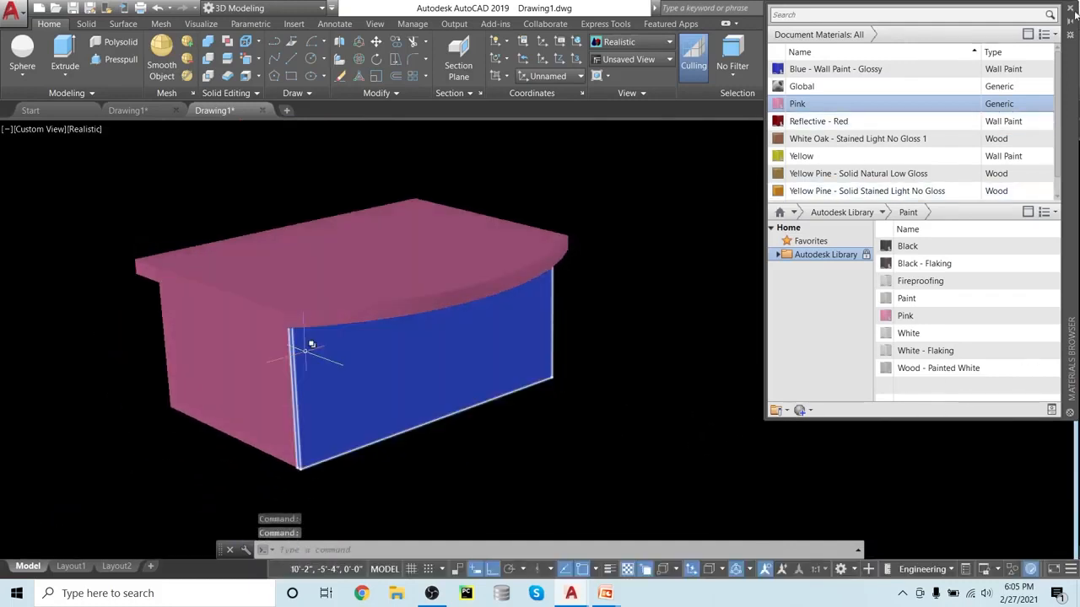
{"action": "left_click", "coordinate": [1070, 8]}
{"action": "middle_click_drag", "start_coordinate": [673, 381], "coordinate": [650, 367], "text": "shift"}
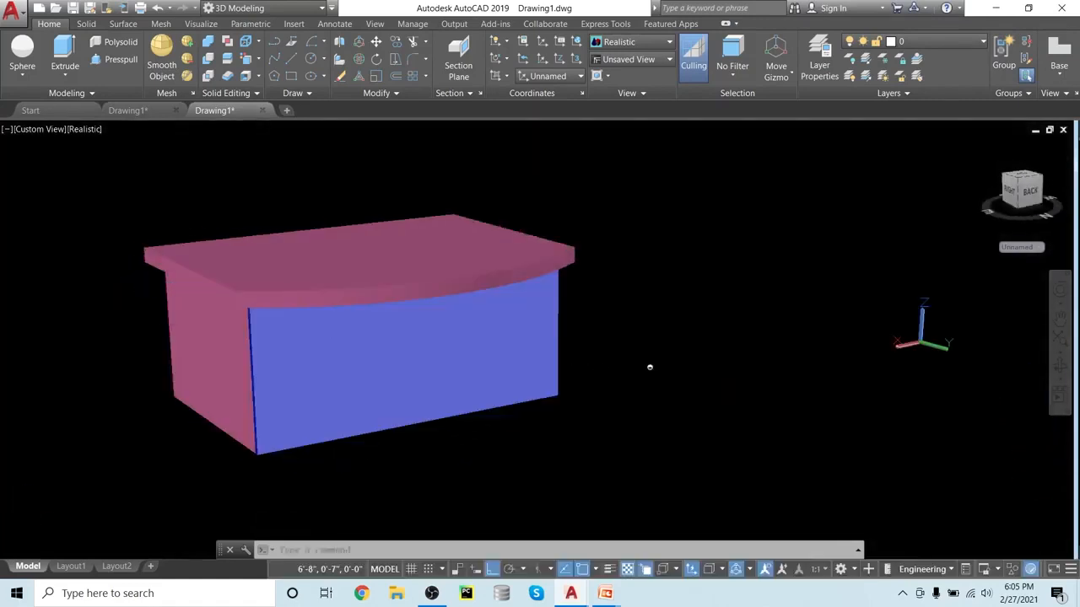
{"action": "middle_click_drag", "start_coordinate": [684, 371], "coordinate": [730, 393], "text": "shift"}
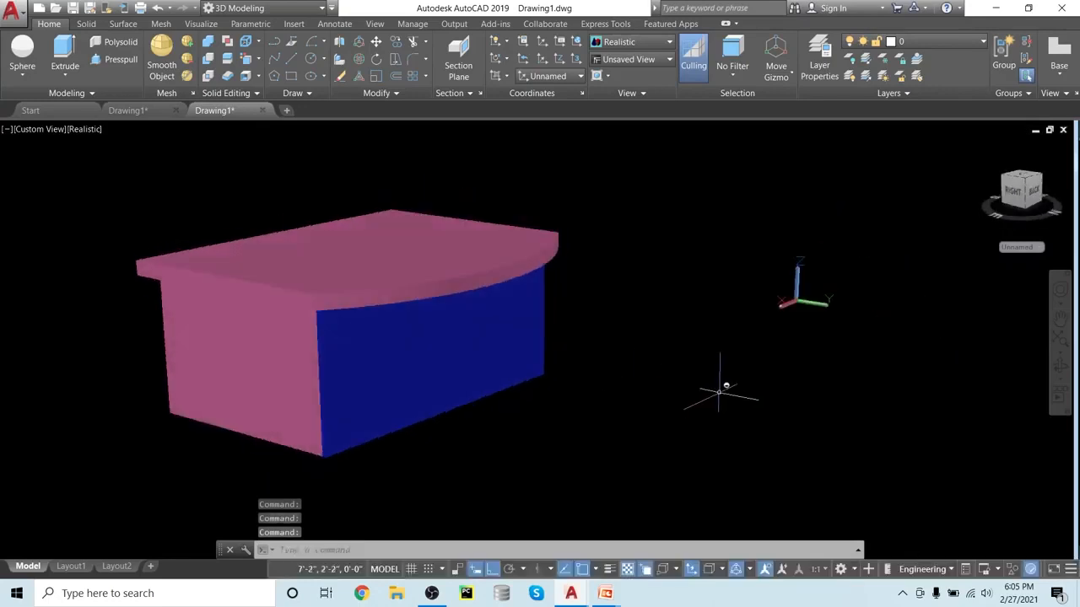
- Switch to the Drafting & Annotation workspace and show the desk in Top view with empty space beside it
{"action": "left_click", "coordinate": [322, 8]}
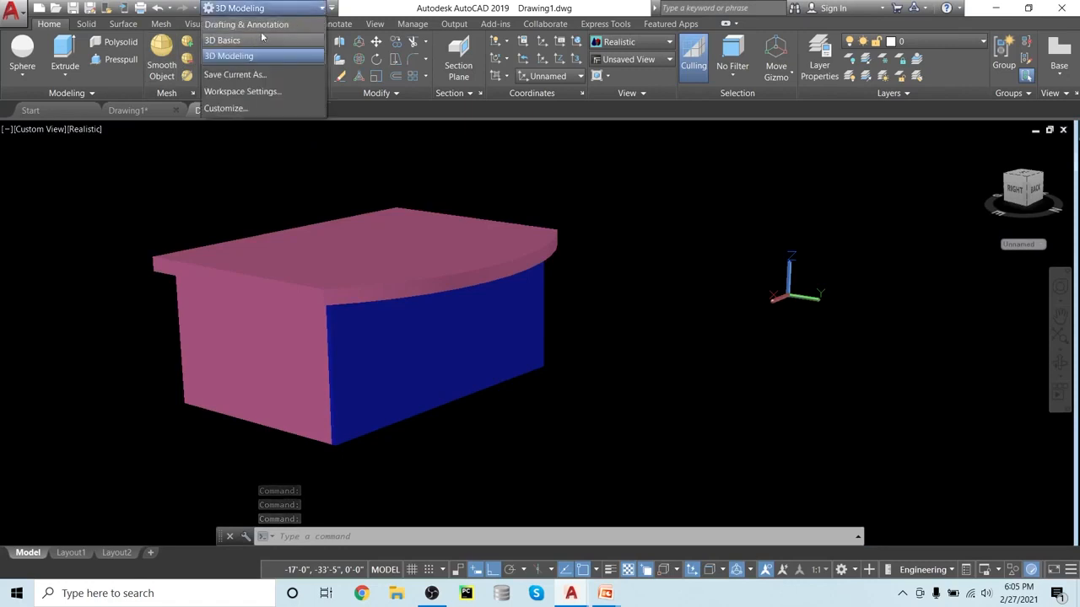
{"action": "left_click", "coordinate": [270, 26]}
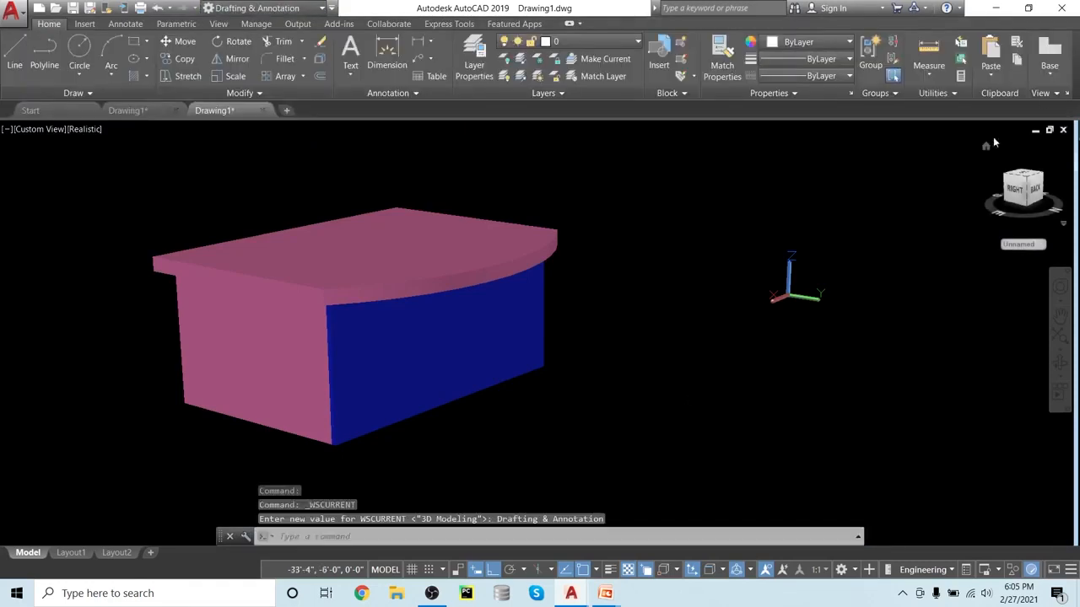
{"action": "left_click_drag", "start_coordinate": [1021, 175], "coordinate": [1051, 200]}
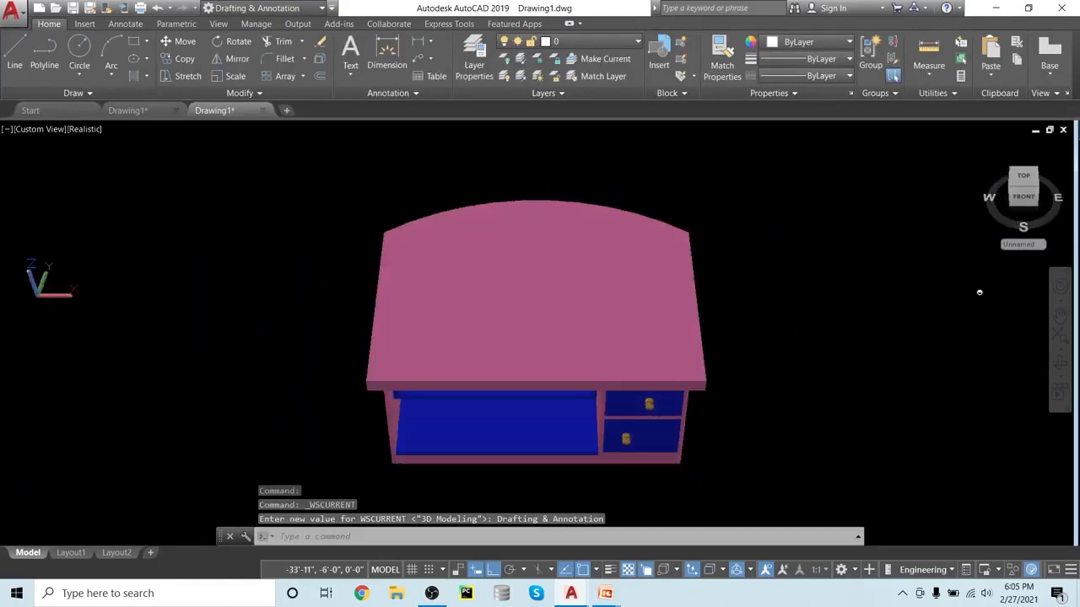
{"action": "left_click", "coordinate": [1022, 178]}
{"action": "middle_click_drag", "start_coordinate": [811, 322], "coordinate": [590, 319]}
{"action": "key", "text": "Escape"}
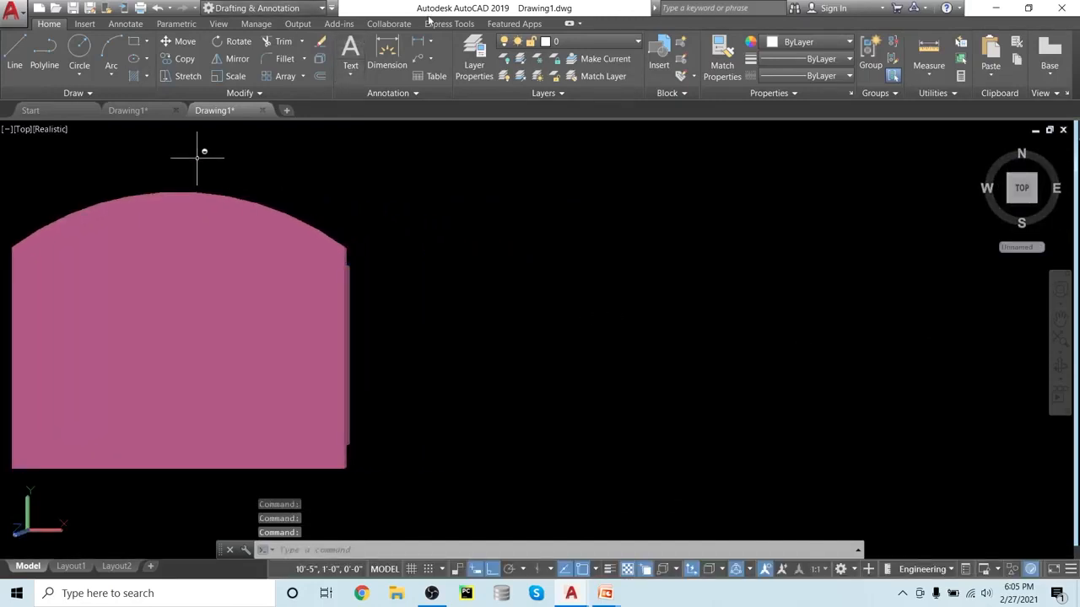
- Look at the model in the other open drawing and return to the pink desk drawing
{"action": "left_click", "coordinate": [127, 110]}
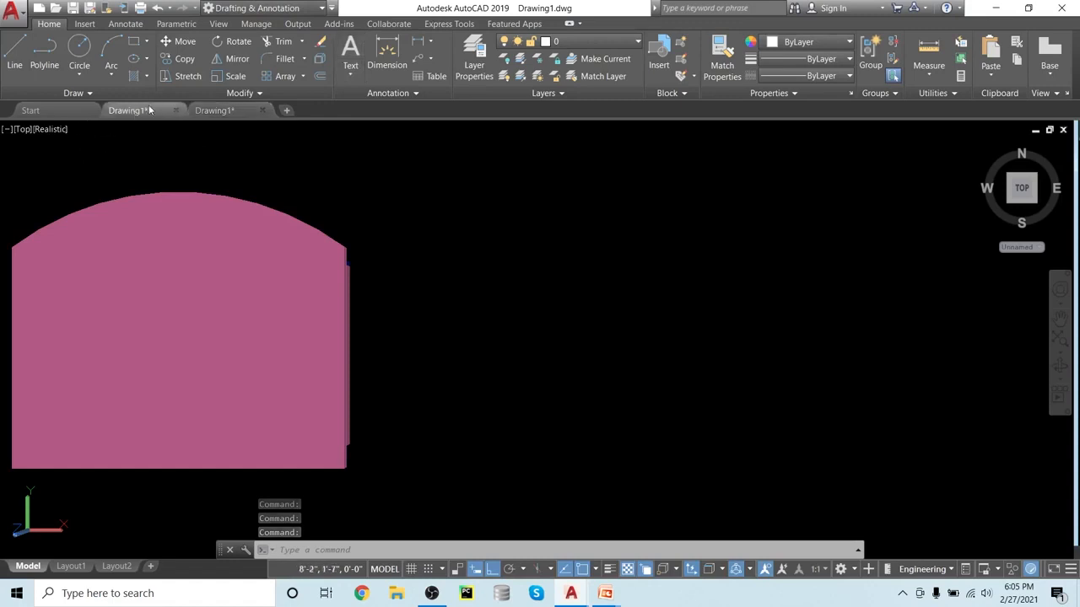
{"action": "middle_click_drag", "start_coordinate": [561, 325], "coordinate": [304, 368], "text": "shift"}
{"action": "left_click", "coordinate": [226, 109]}
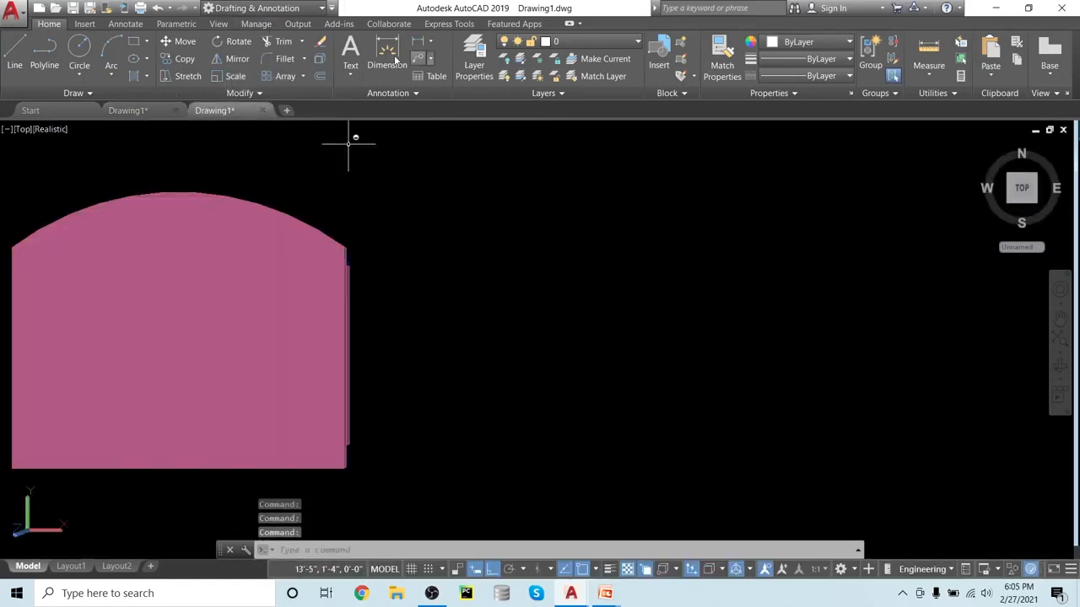
- Start a multiline text frame in the empty space beside the desk
{"action": "left_click", "coordinate": [349, 72]}
{"action": "left_click", "coordinate": [368, 104]}
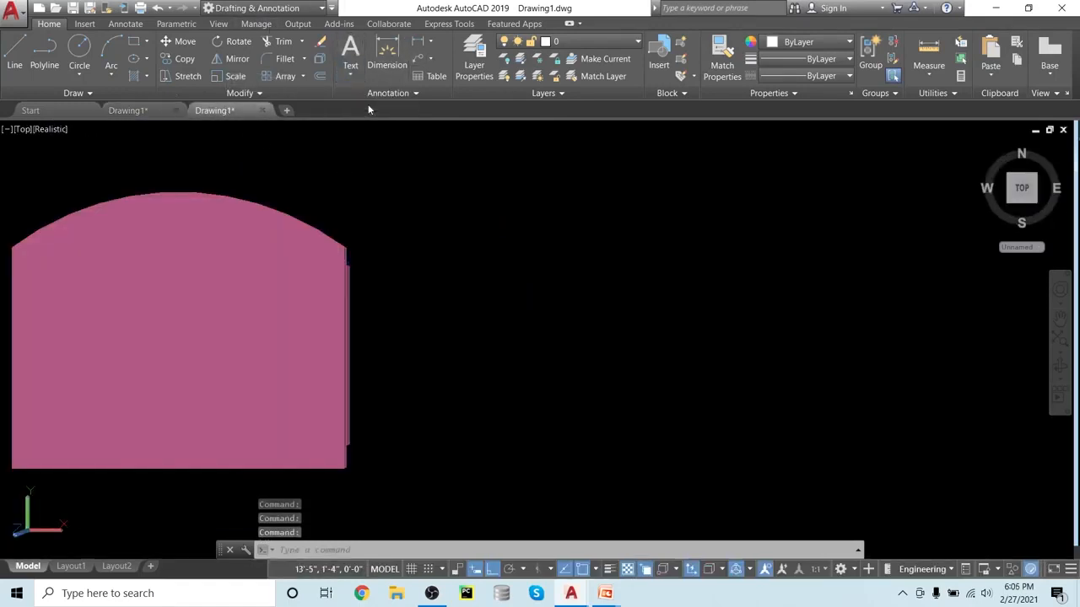
{"action": "left_click", "coordinate": [549, 280]}
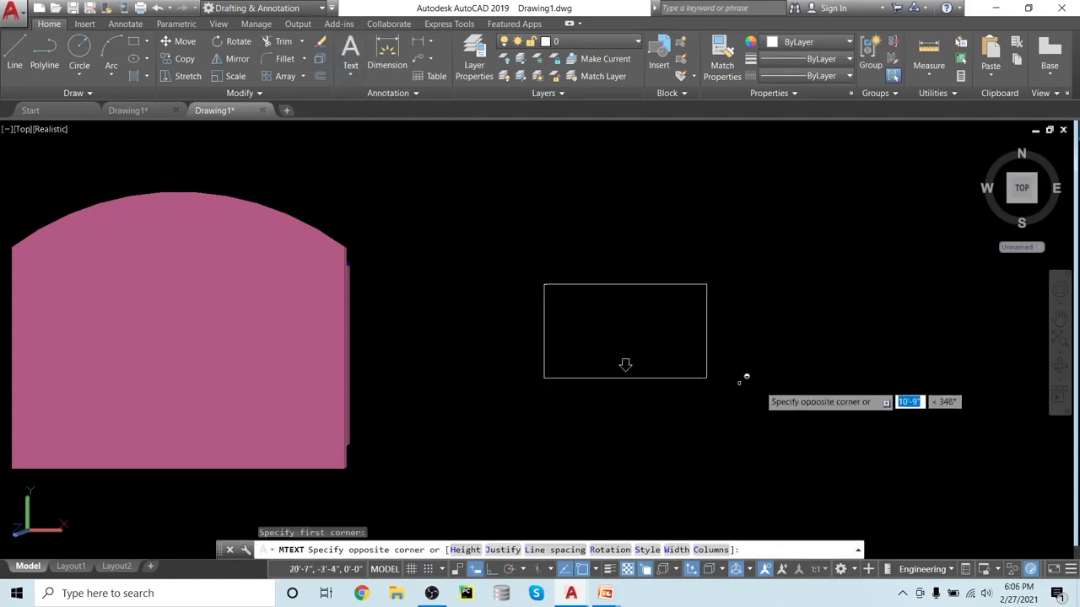
{"action": "left_click", "coordinate": [782, 390]}
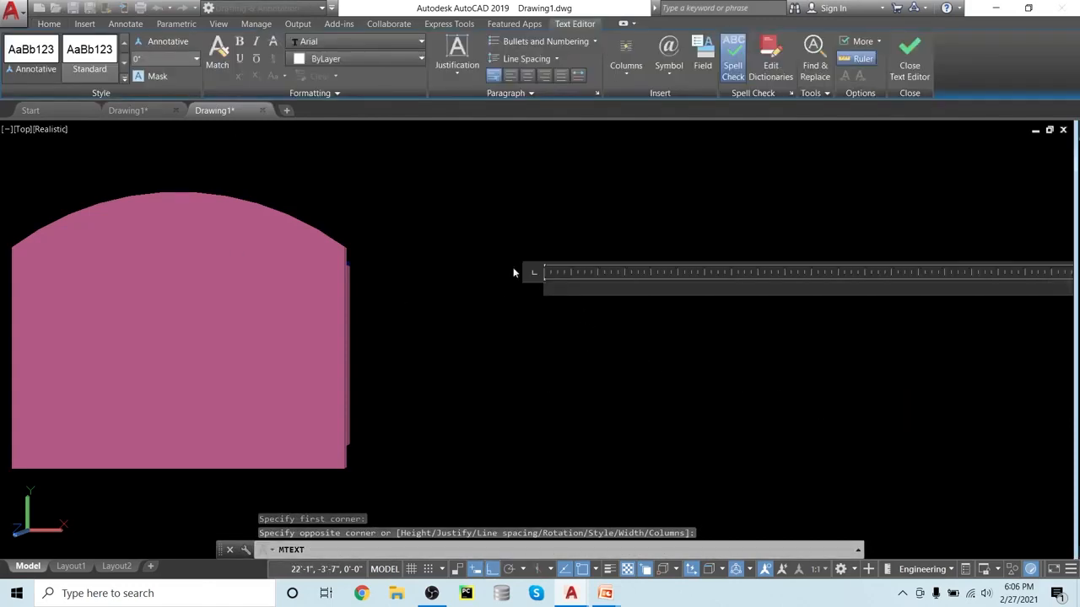
- Try to set the text height to 1', enter 'Auto CAD as the note and finish the text
{"action": "left_click", "coordinate": [194, 59]}
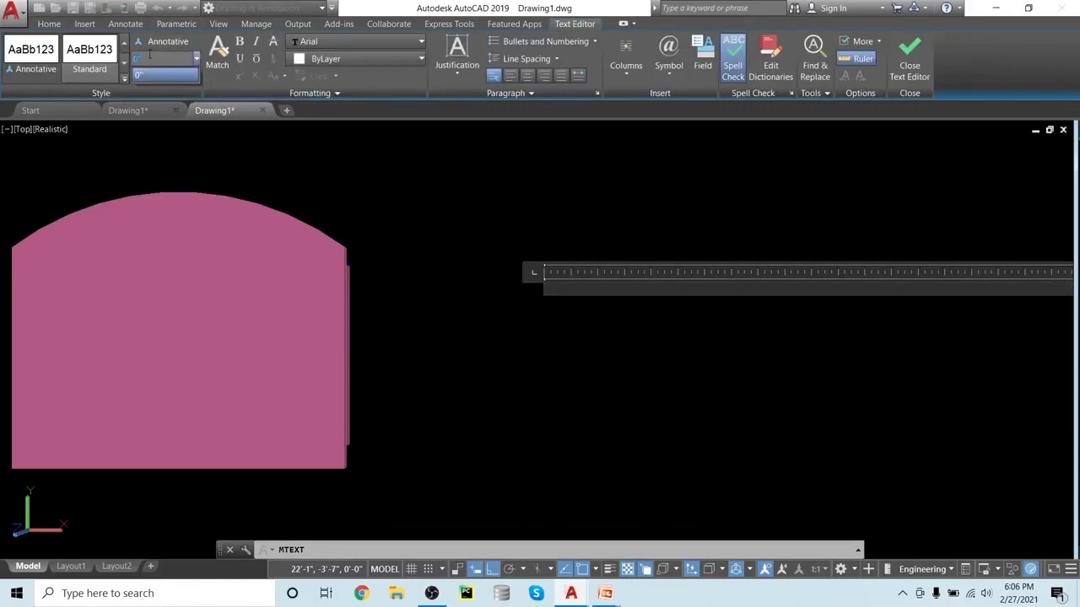
{"action": "type", "text": "1"}
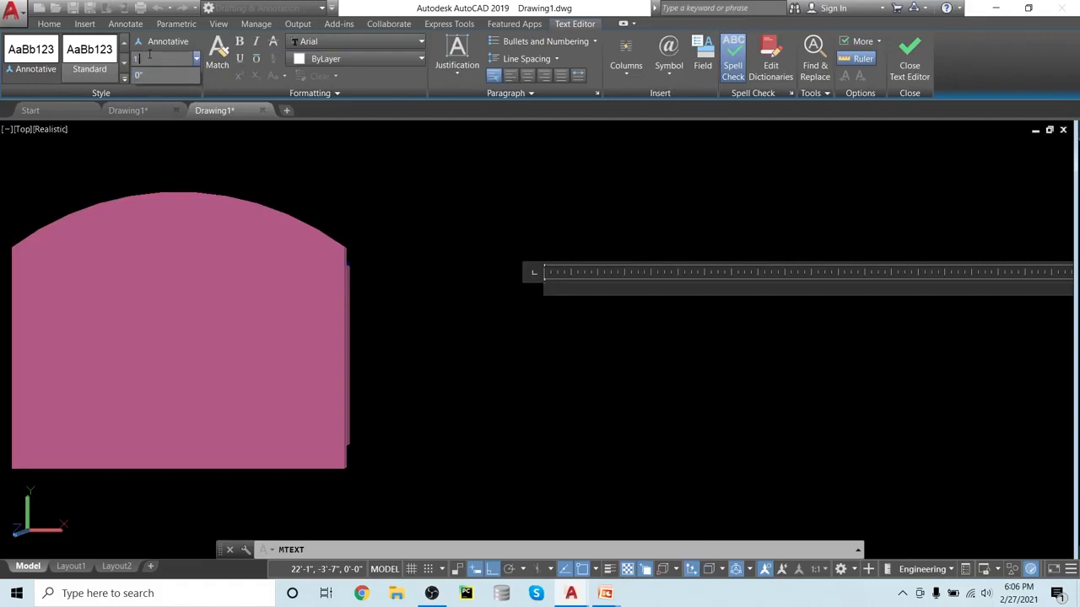
{"action": "key", "text": "Escape"}
{"action": "left_click", "coordinate": [197, 61]}
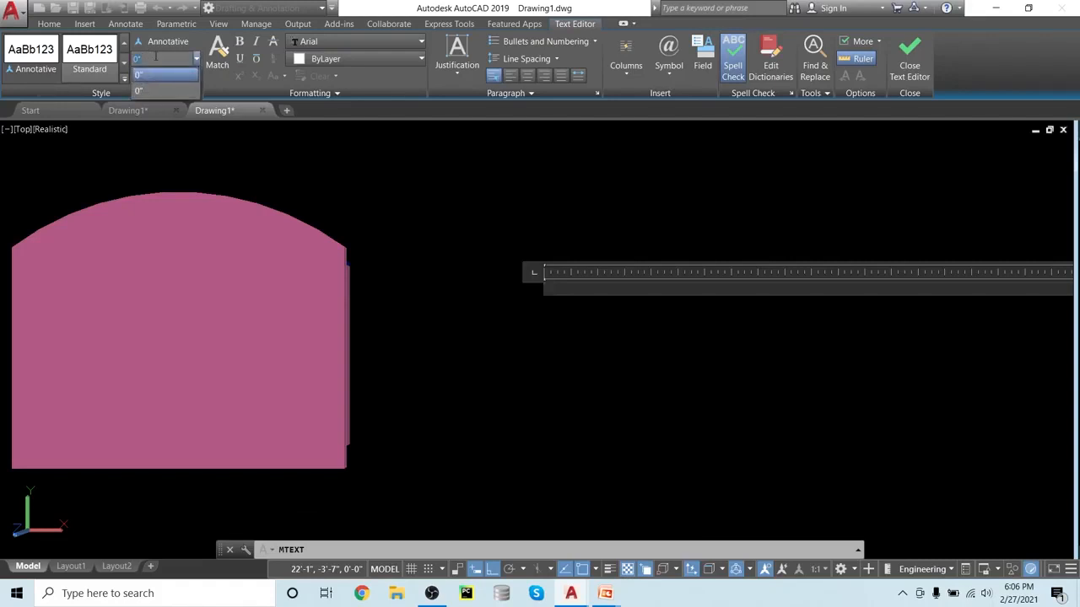
{"action": "left_click", "coordinate": [155, 56]}
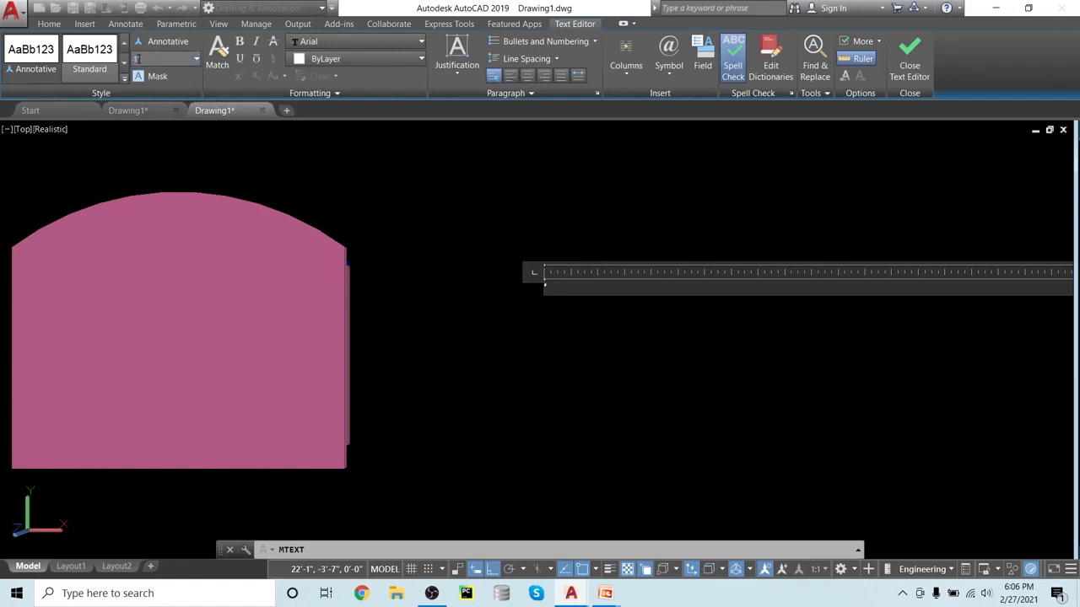
{"action": "left_click", "coordinate": [195, 62]}
{"action": "left_click", "coordinate": [153, 107]}
{"action": "left_click", "coordinate": [910, 56]}
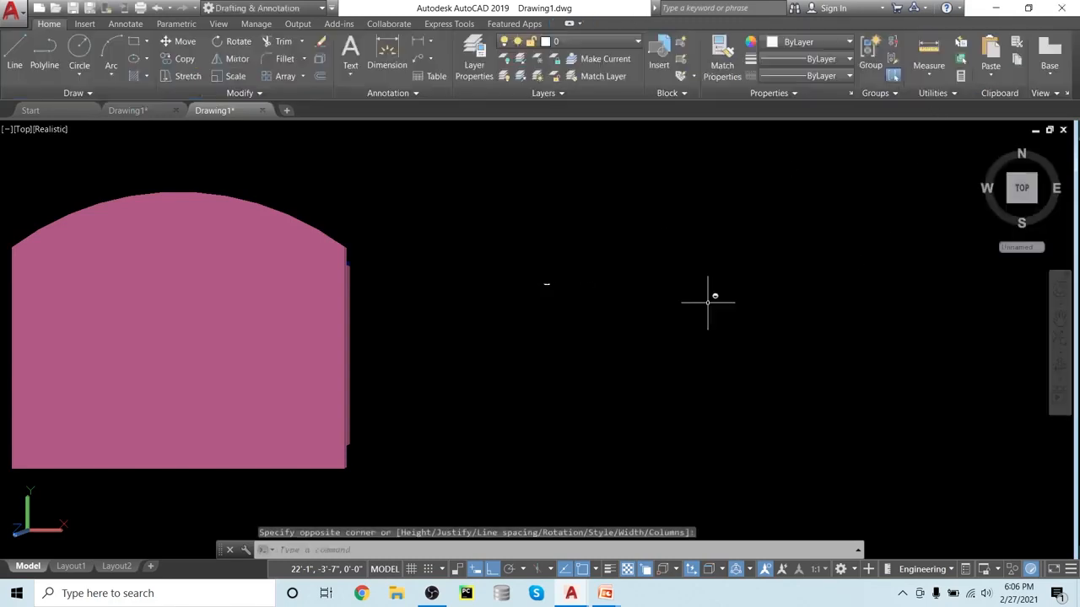
- Reopen the tiny Auto CAD note for editing and set the height of all its text to 1'
{"action": "scroll", "coordinate": [541, 339], "scroll_direction": "up", "scroll_amount": 1}
{"action": "scroll", "coordinate": [559, 316], "scroll_direction": "down", "scroll_amount": 2}
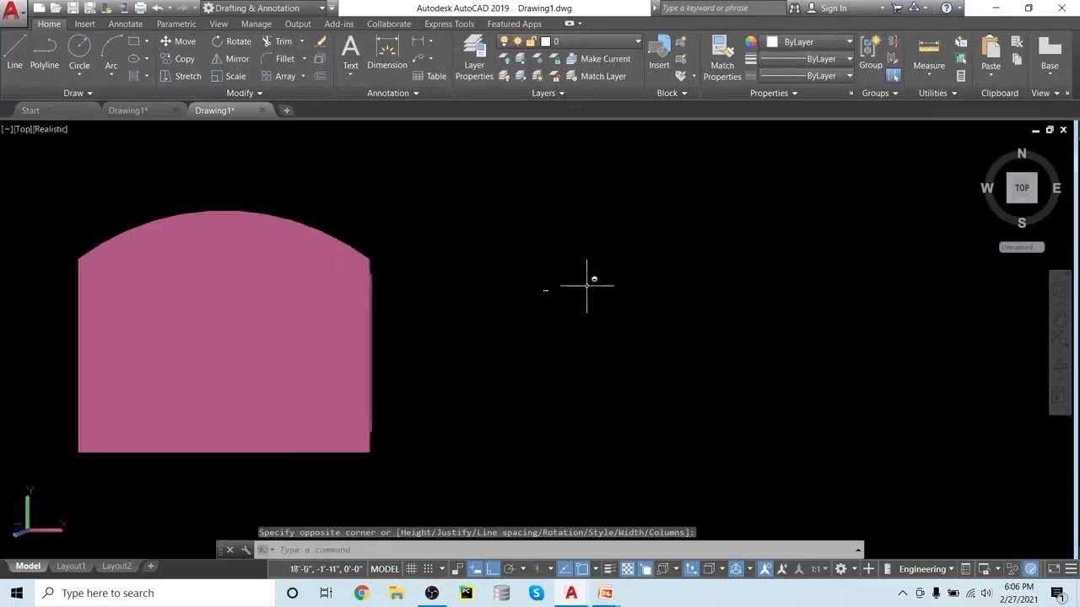
{"action": "left_click", "coordinate": [588, 277]}
{"action": "left_click", "coordinate": [522, 314]}
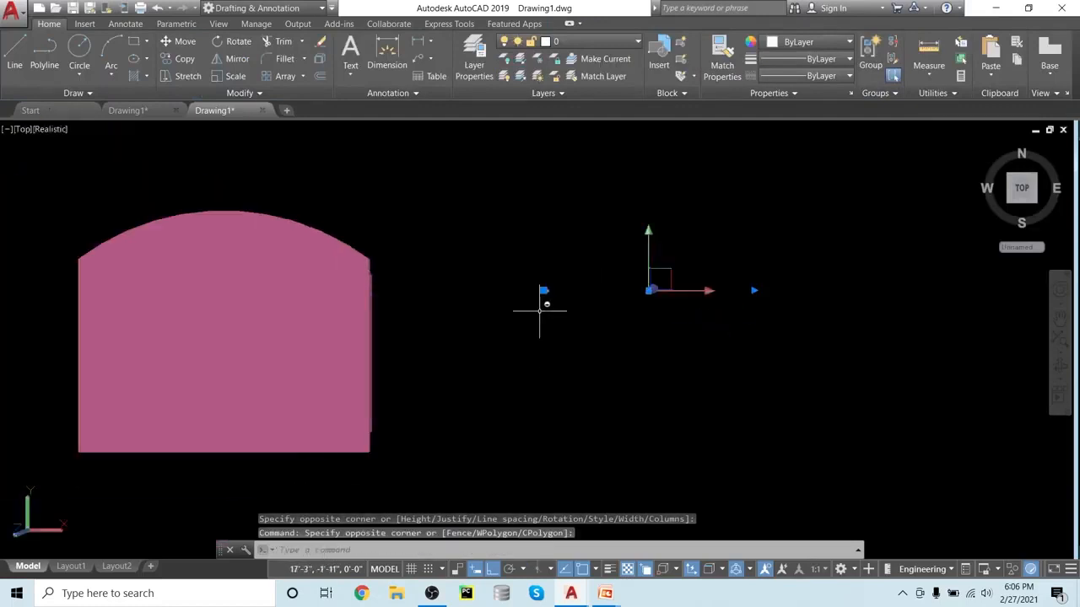
{"action": "scroll", "coordinate": [544, 333], "scroll_direction": "up", "scroll_amount": 6}
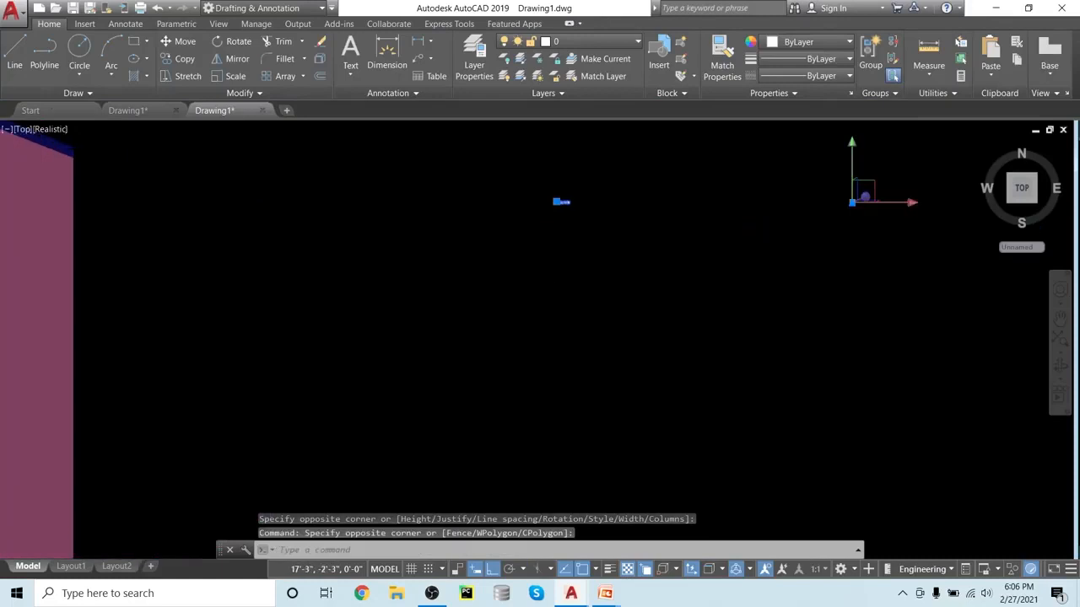
{"action": "scroll", "coordinate": [530, 337], "scroll_direction": "down", "scroll_amount": 2}
{"action": "scroll", "coordinate": [530, 337], "scroll_direction": "up", "scroll_amount": 2}
{"action": "middle_click_drag", "start_coordinate": [574, 143], "coordinate": [547, 284]}
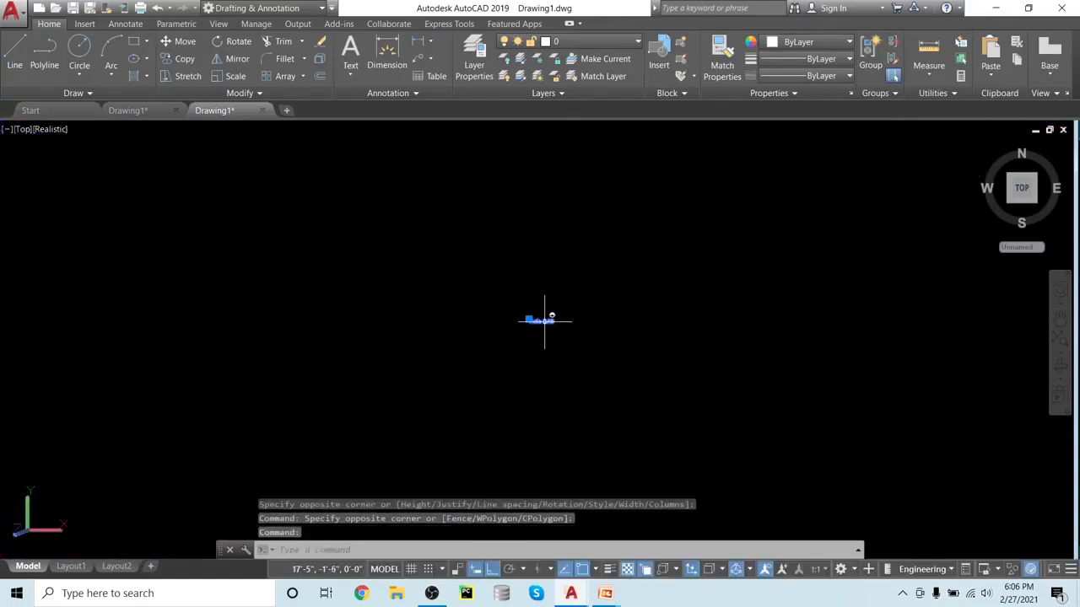
{"action": "double_click", "coordinate": [544, 322]}
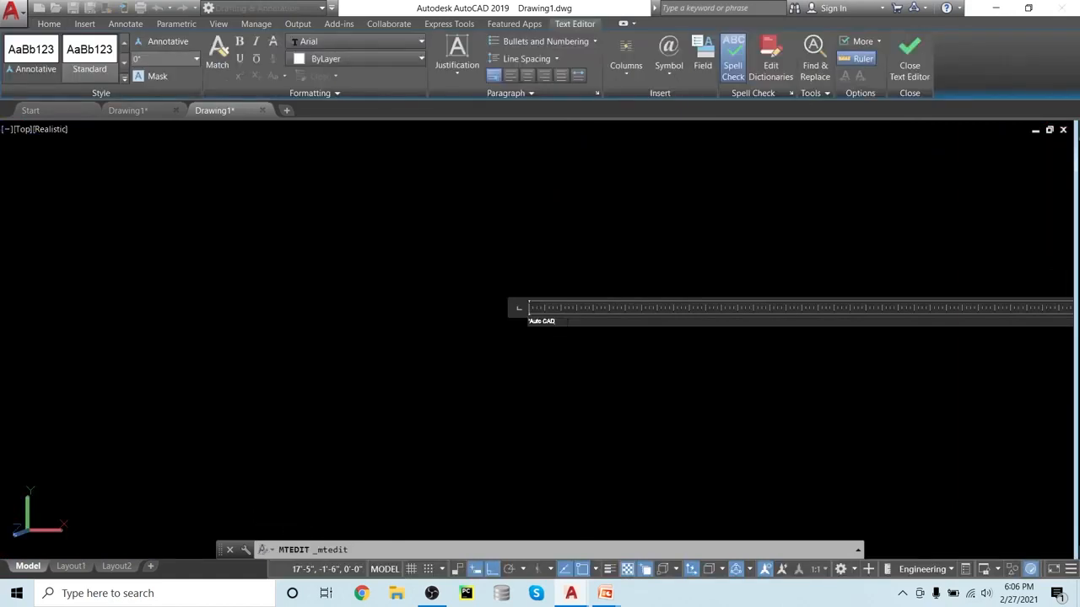
{"action": "left_click", "coordinate": [194, 60]}
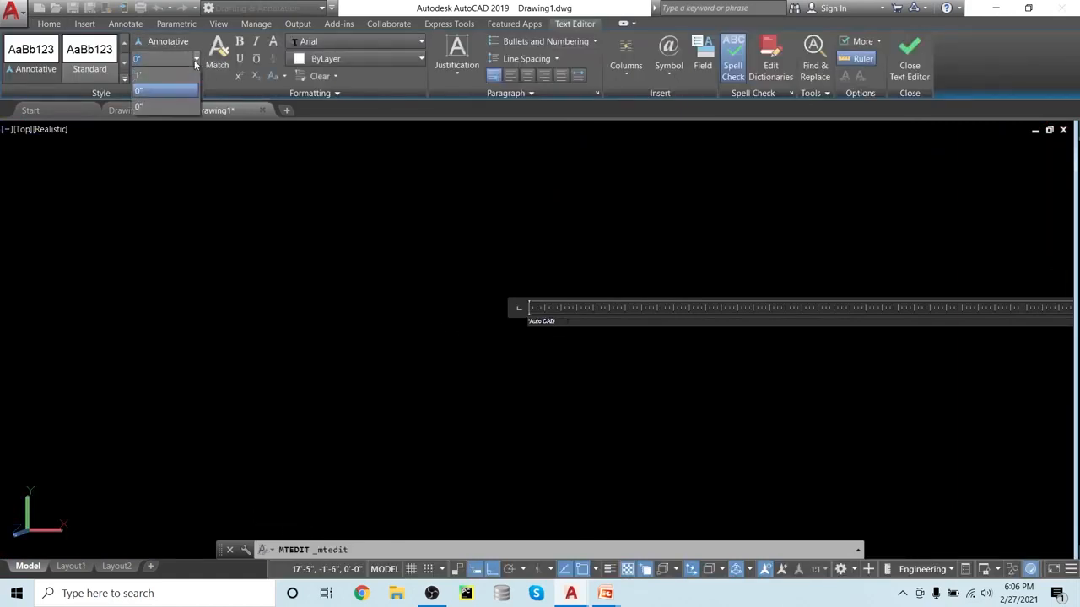
{"action": "left_click", "coordinate": [175, 75]}
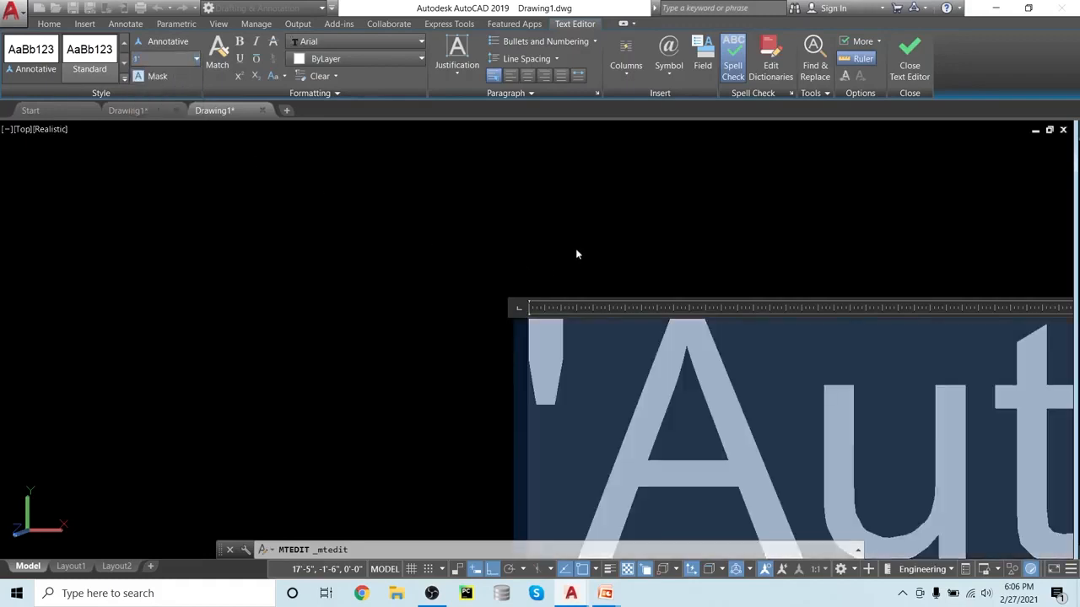
{"action": "scroll", "coordinate": [576, 248], "scroll_direction": "down", "scroll_amount": 3}
{"action": "scroll", "coordinate": [595, 261], "scroll_direction": "down", "scroll_amount": 2}
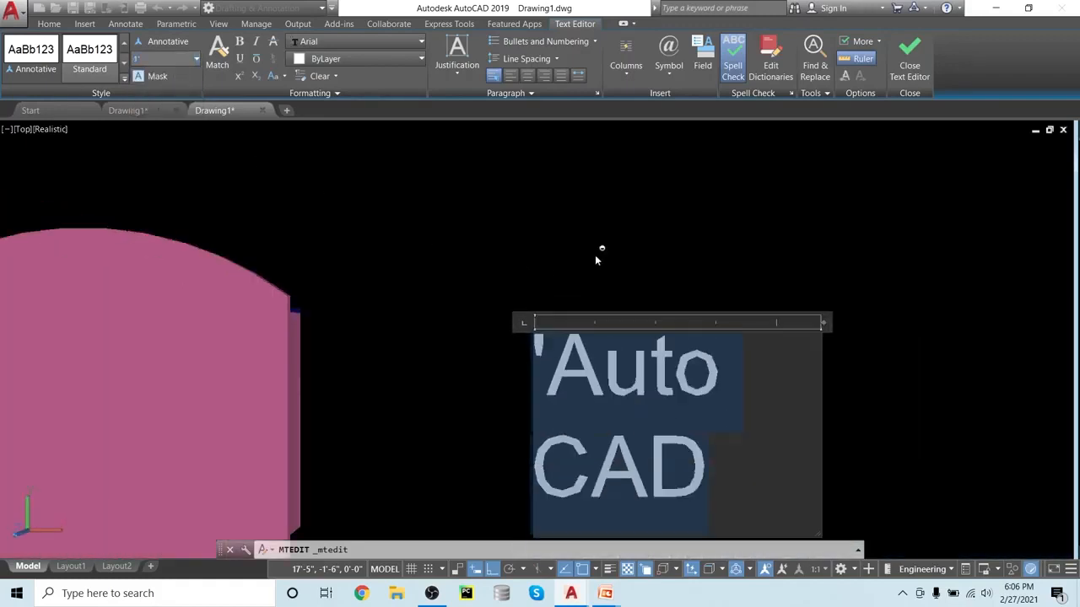
- Delete the apostrophe before Auto and widen the text frame so both words fit on one line
{"action": "left_click", "coordinate": [551, 356]}
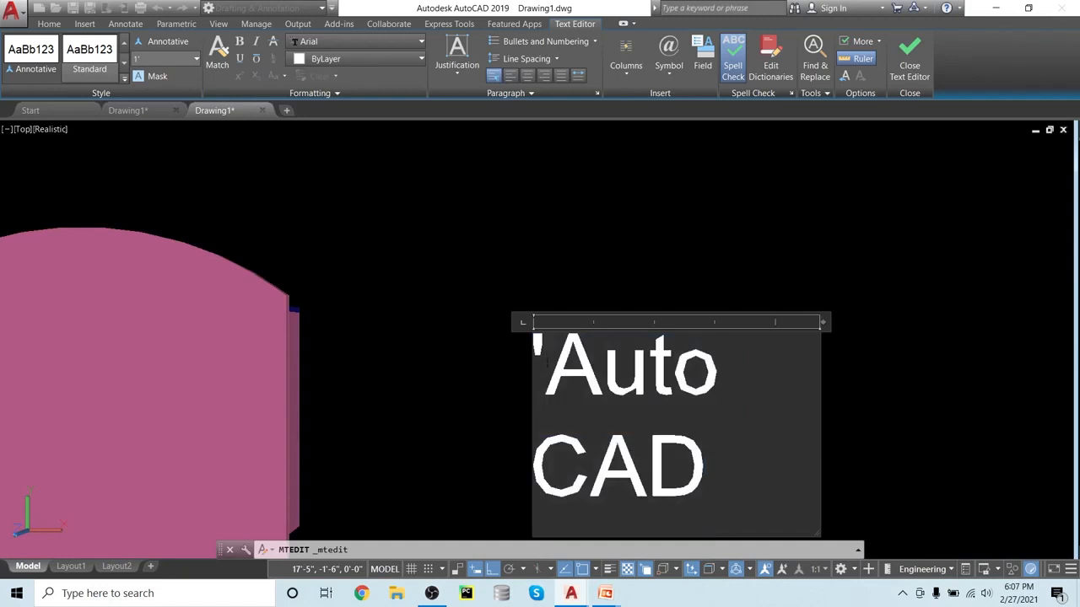
{"action": "key", "text": "BackSpace"}
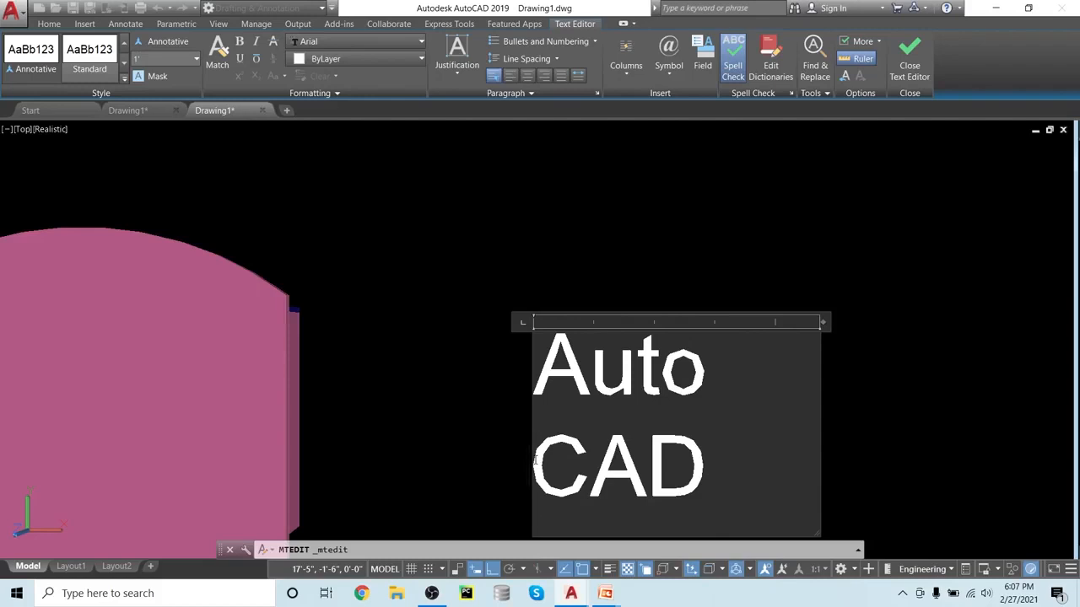
{"action": "left_click_drag", "start_coordinate": [823, 322], "coordinate": [998, 322]}
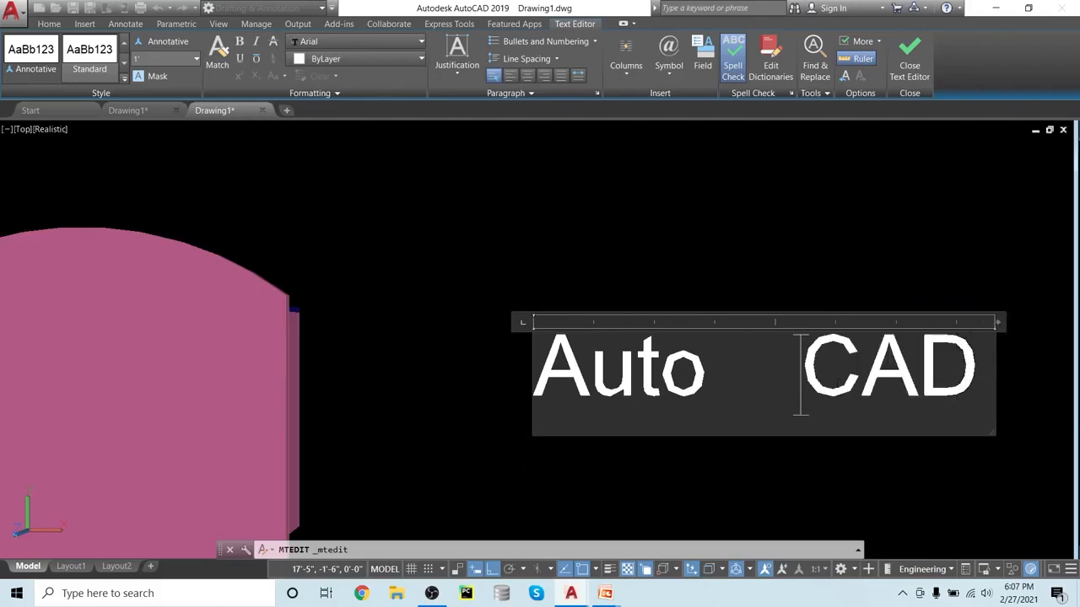
- Remove the gap between Auto and CAD, place CAD indented on a second line and finish editing the note
{"action": "key", "text": "BackSpace"}
{"action": "key", "text": "BackSpace"}
{"action": "key", "text": "BackSpace"}
{"action": "key", "text": "BackSpace"}
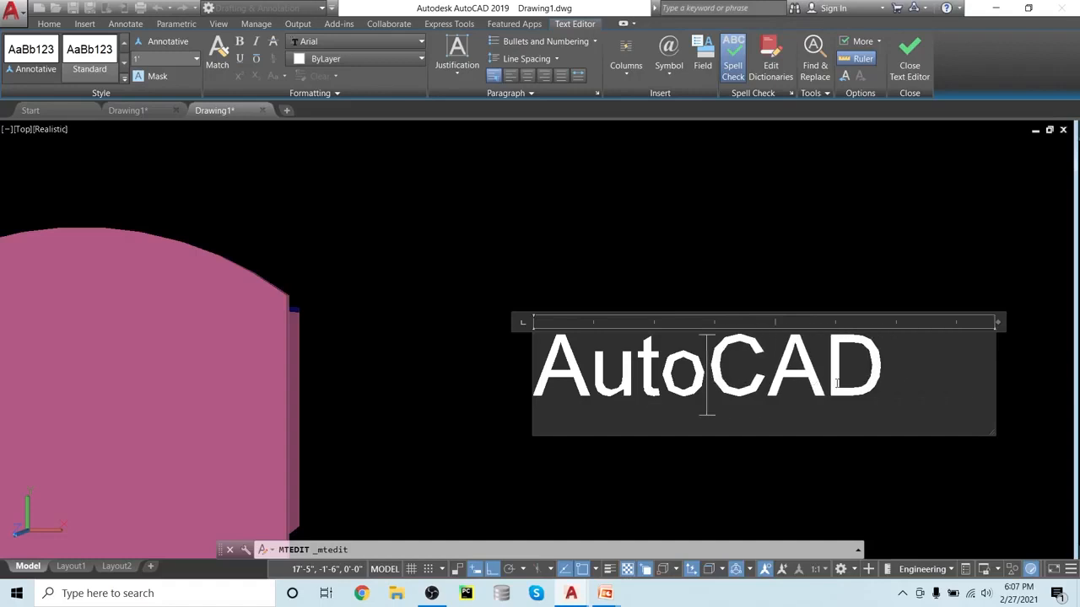
{"action": "key", "text": "Return"}
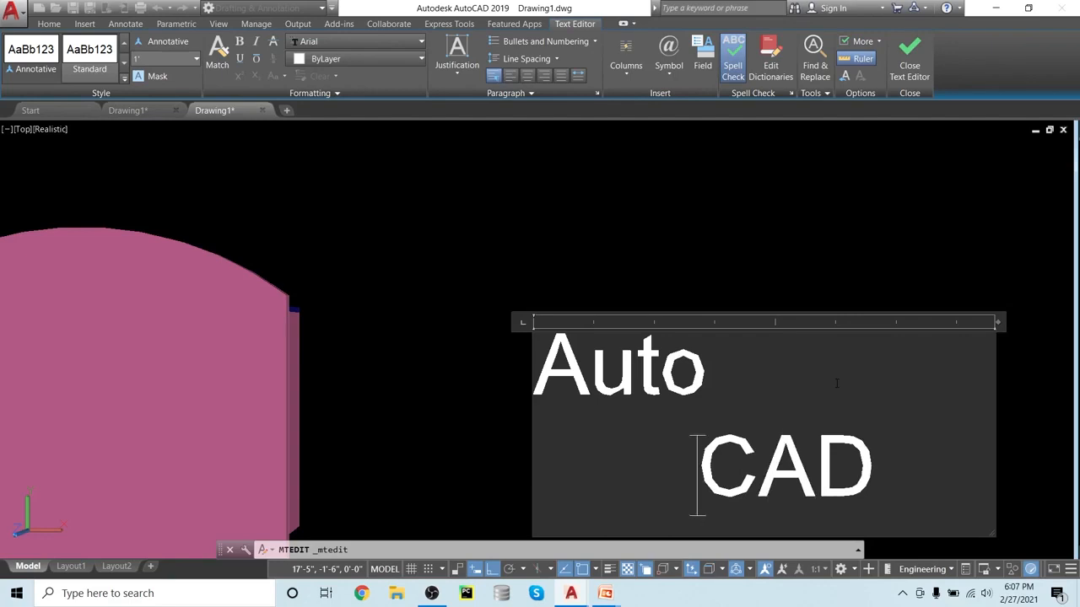
{"action": "key", "text": "BackSpace"}
{"action": "scroll", "coordinate": [836, 383], "scroll_direction": "down", "scroll_amount": 3}
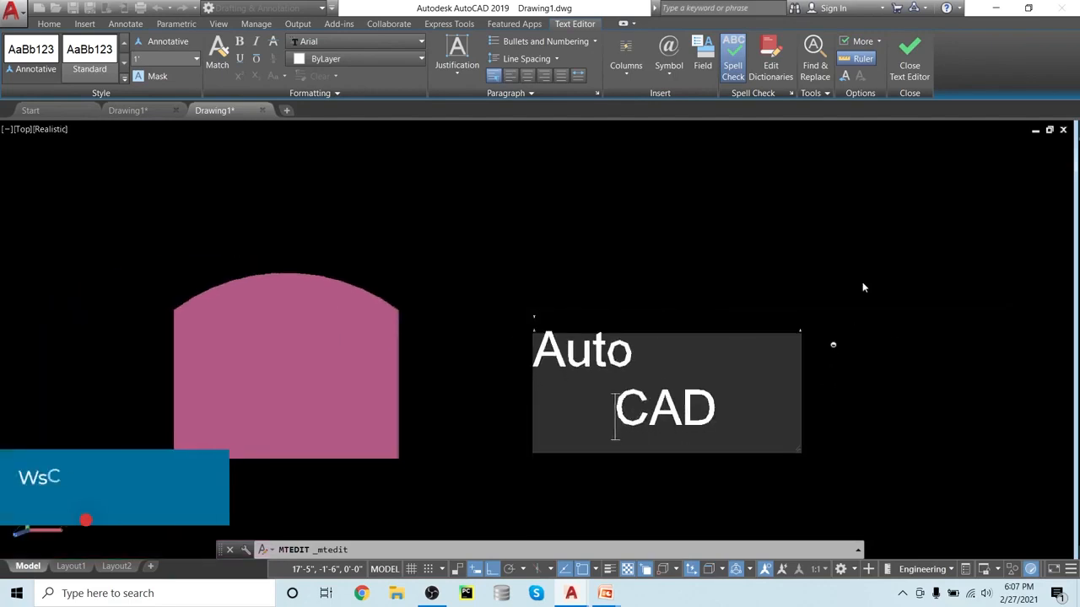
{"action": "left_click", "coordinate": [910, 57]}
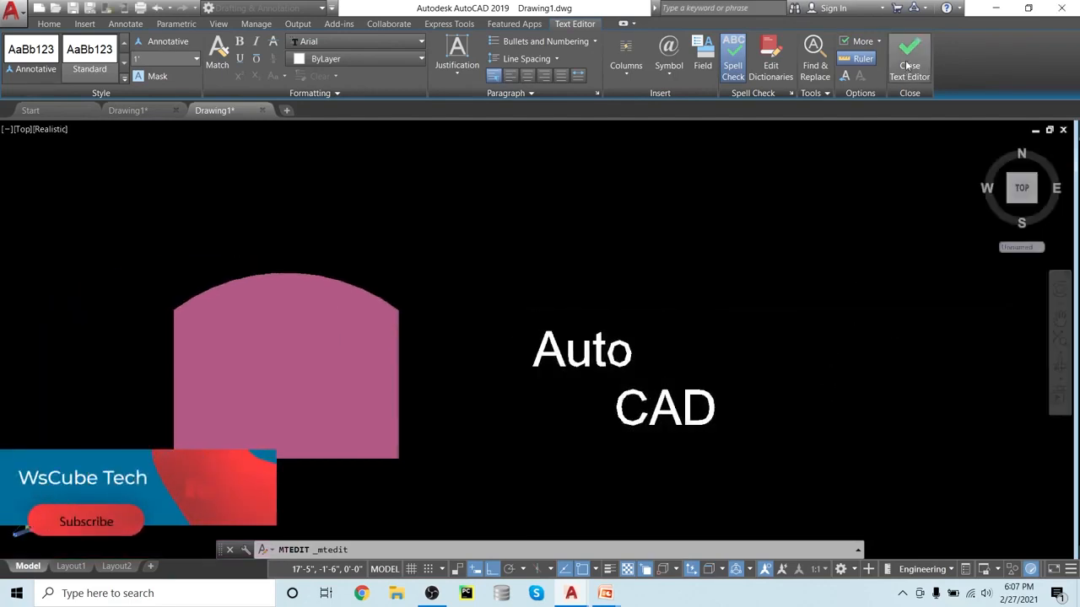
- Explode the two-line Auto CAD note into line outlines with the TXTEXP command
{"action": "left_click", "coordinate": [620, 354]}
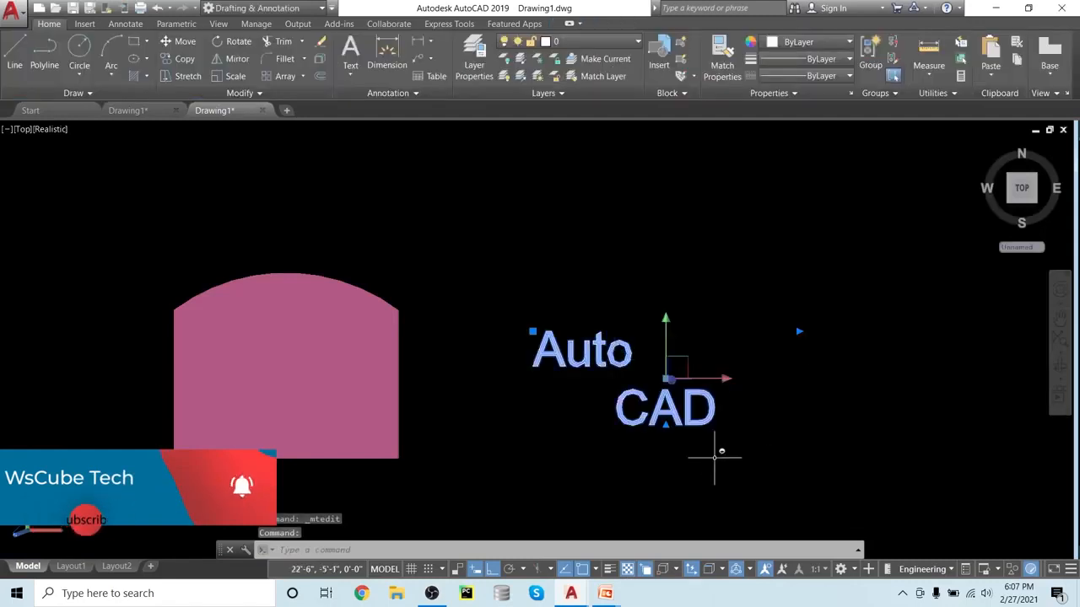
{"action": "key", "text": "Escape"}
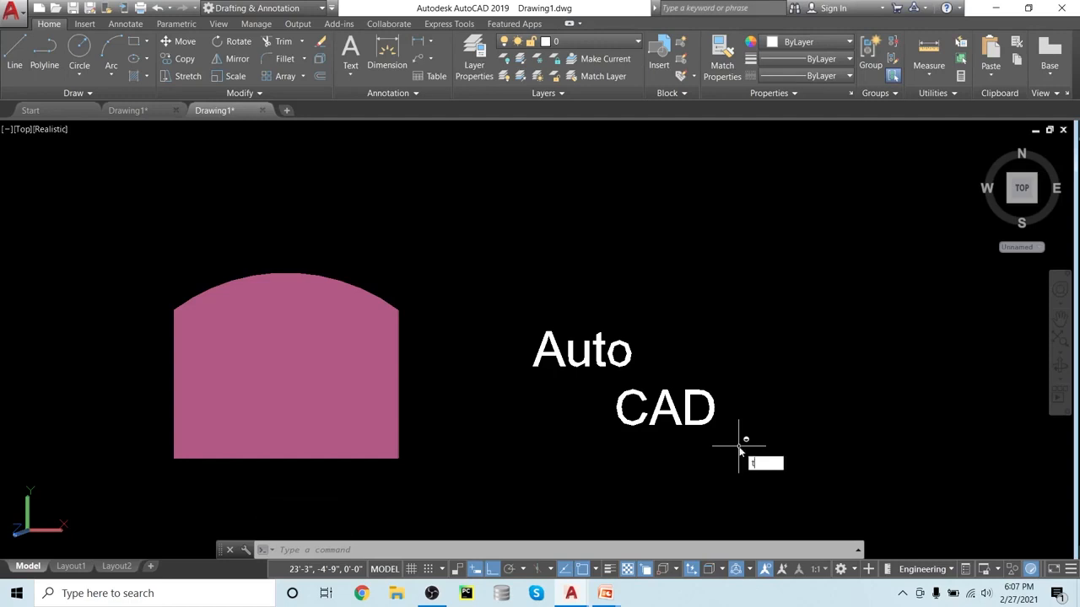
{"action": "type", "text": "xt"}
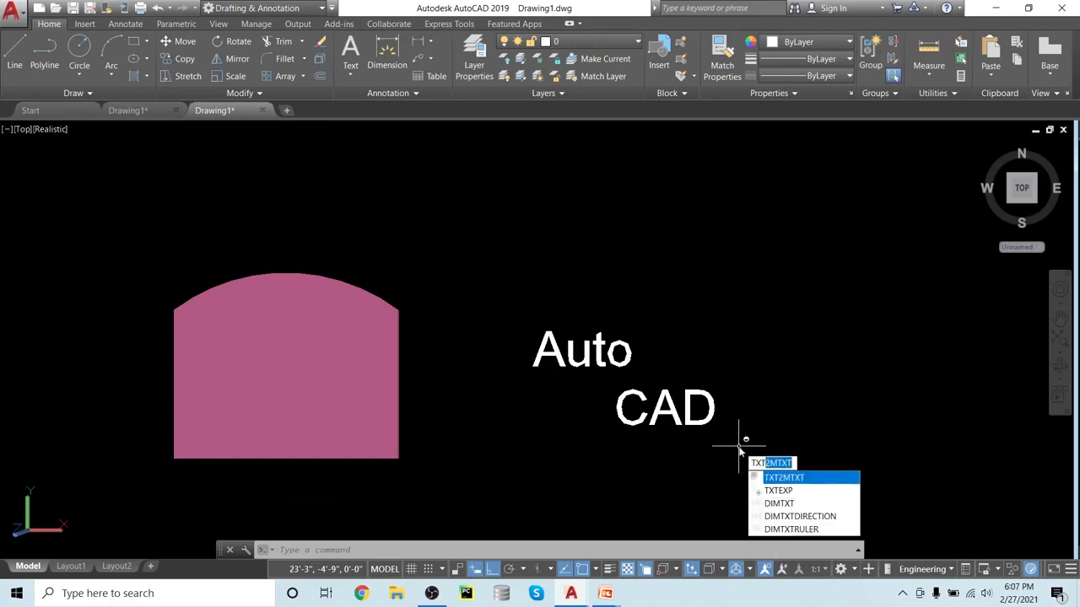
{"action": "left_click", "coordinate": [793, 490]}
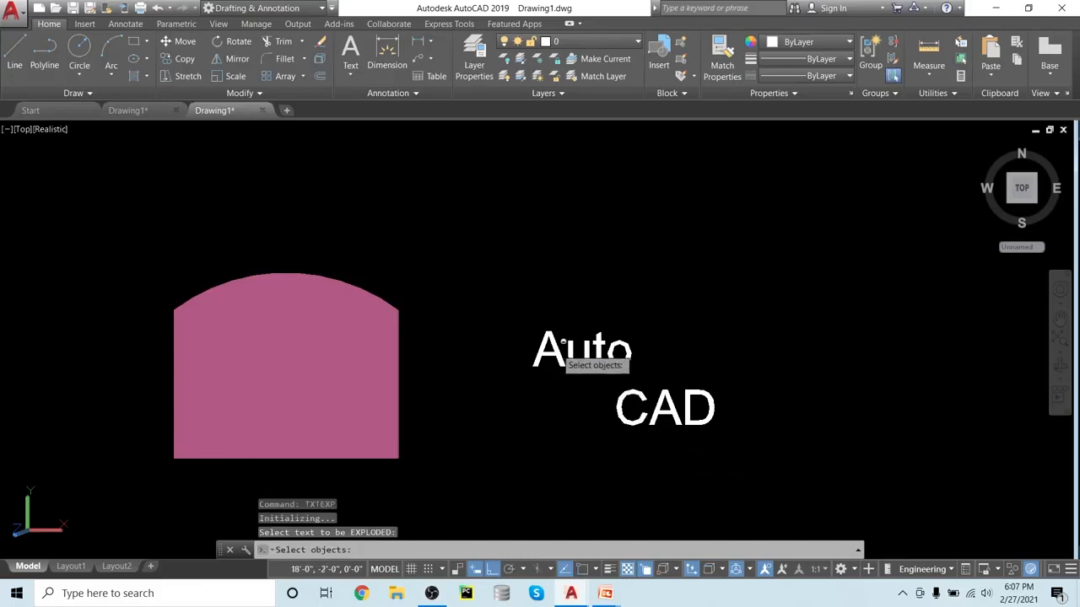
{"action": "left_click", "coordinate": [522, 325]}
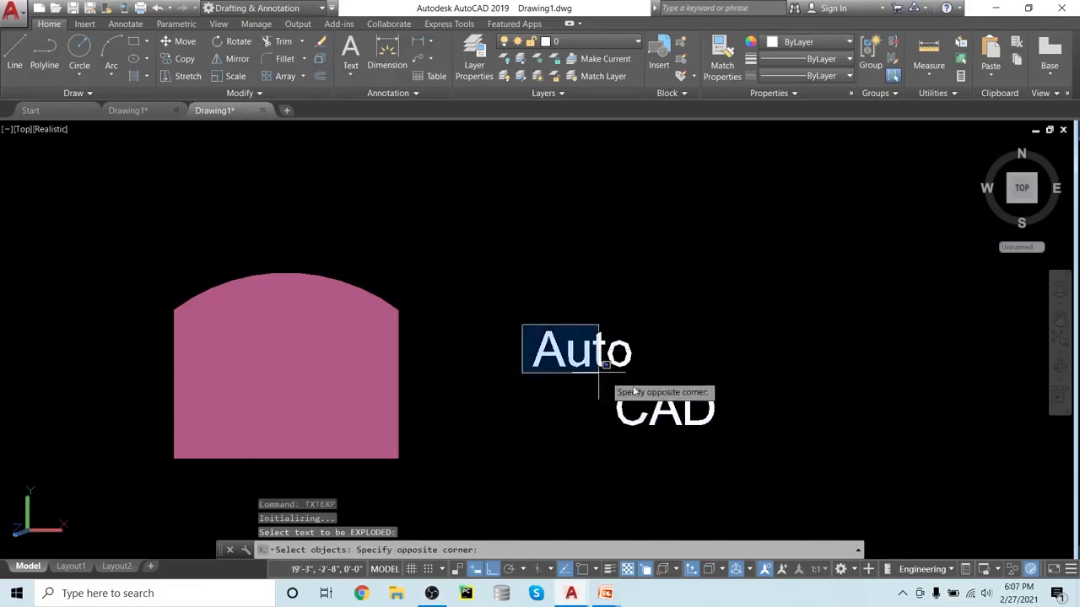
{"action": "left_click", "coordinate": [754, 442]}
{"action": "key", "text": "Return"}
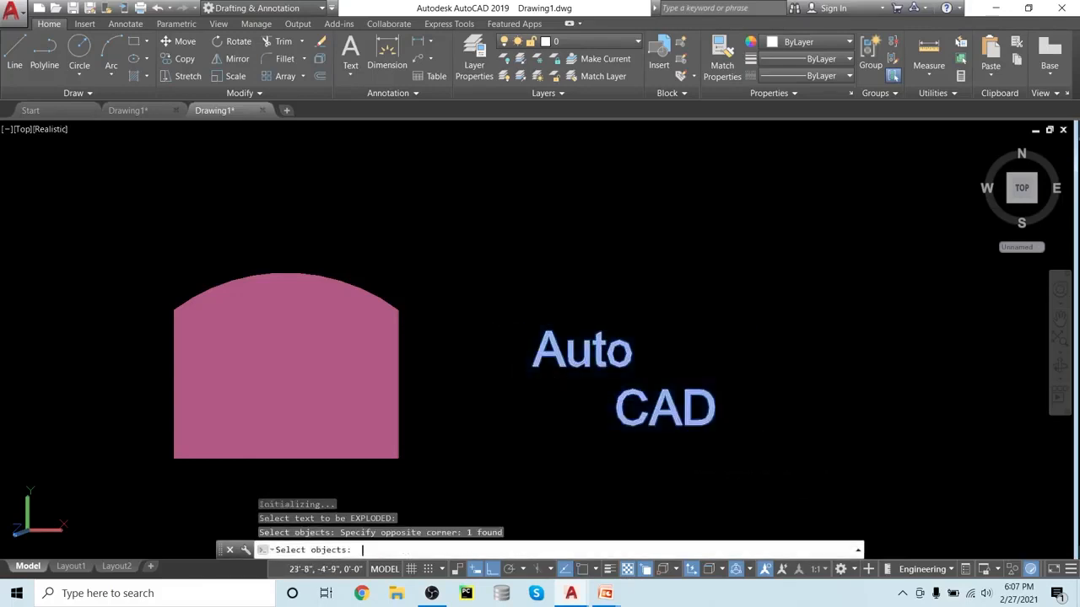
{"action": "left_click", "coordinate": [758, 440]}
{"action": "key", "text": "Escape"}
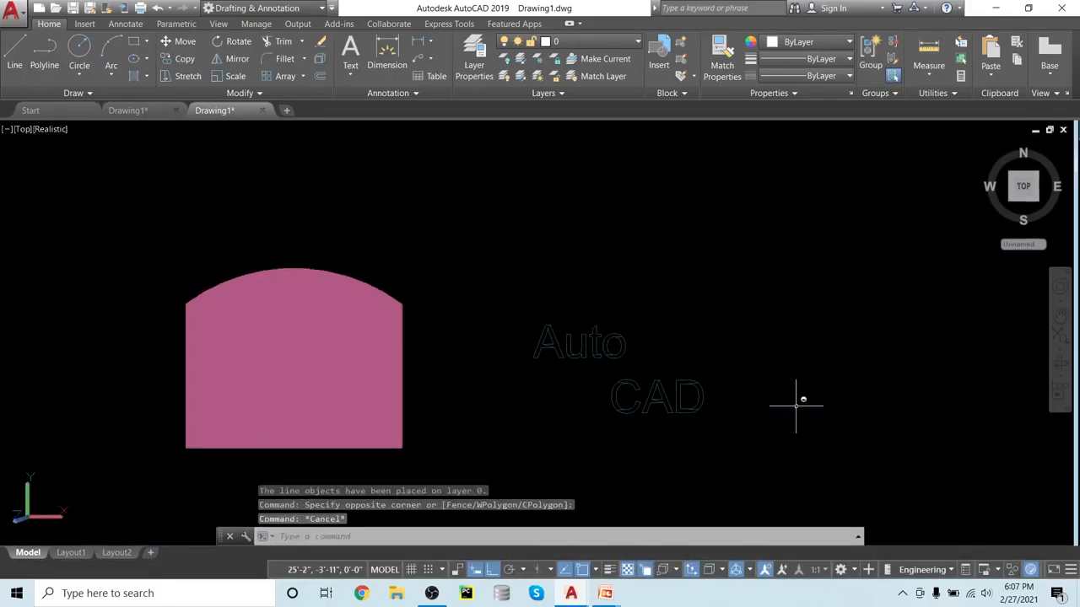
- Show the desk and the letter outlines in an angled 3D view and switch to the 3D Modeling workspace
{"action": "key", "text": "Escape"}
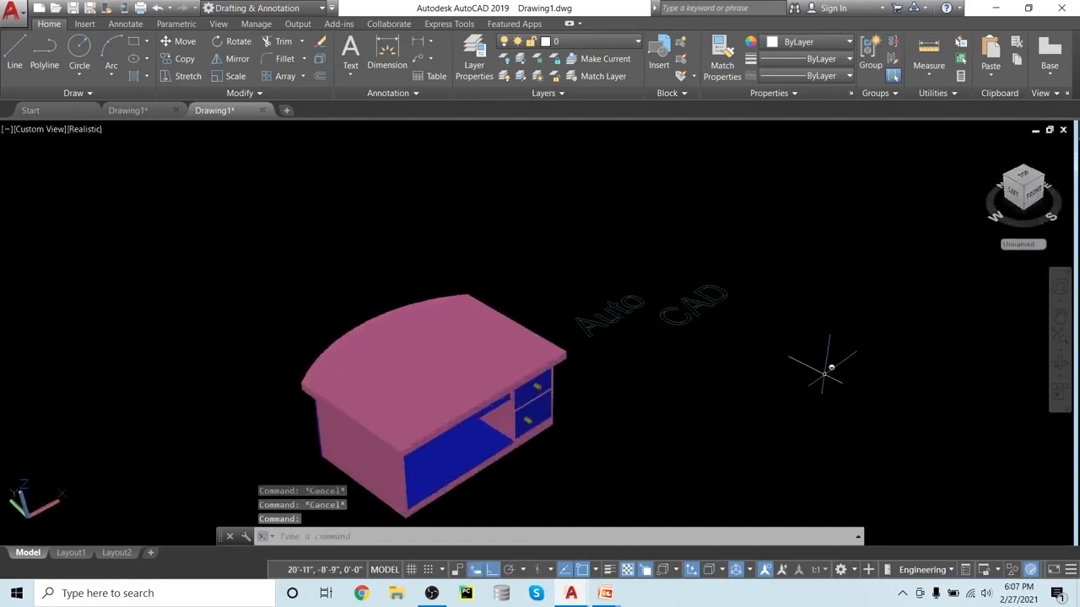
{"action": "left_click", "coordinate": [300, 8]}
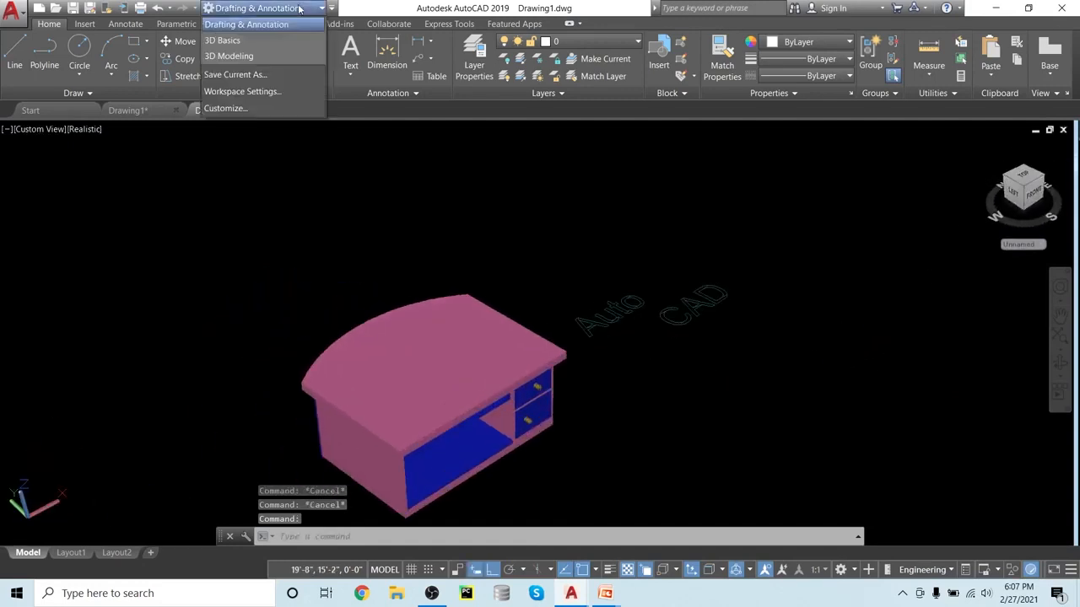
{"action": "left_click", "coordinate": [229, 57]}
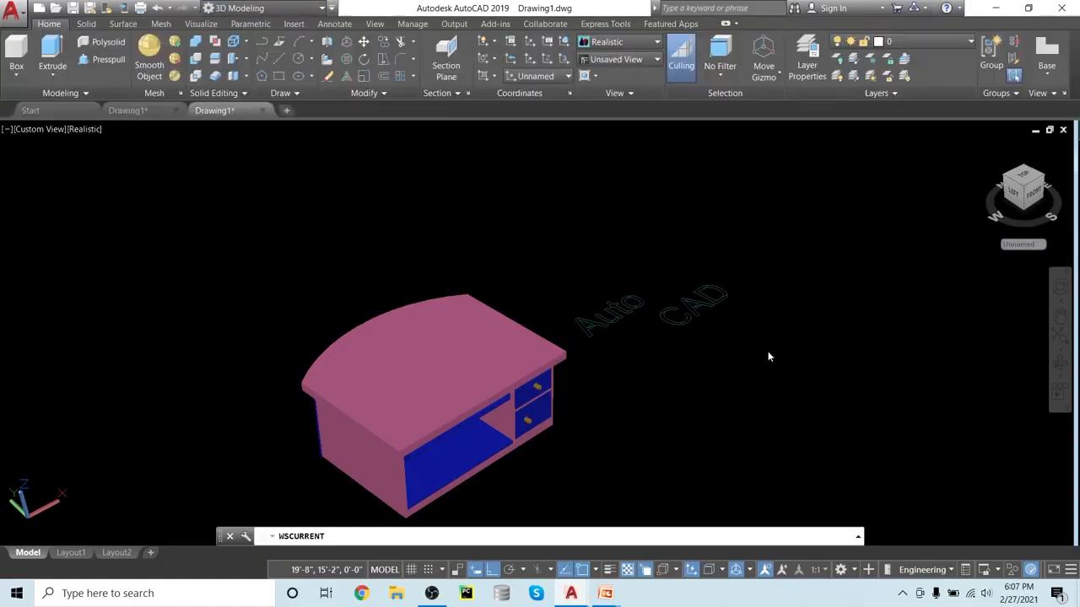
- Extrude all the Auto and CAD letter outlines to a height of 3 inches
{"action": "scroll", "coordinate": [768, 355], "scroll_direction": "up", "scroll_amount": 3}
{"action": "scroll", "coordinate": [776, 347], "scroll_direction": "up", "scroll_amount": 1}
{"action": "middle_click_drag", "start_coordinate": [785, 359], "coordinate": [585, 408]}
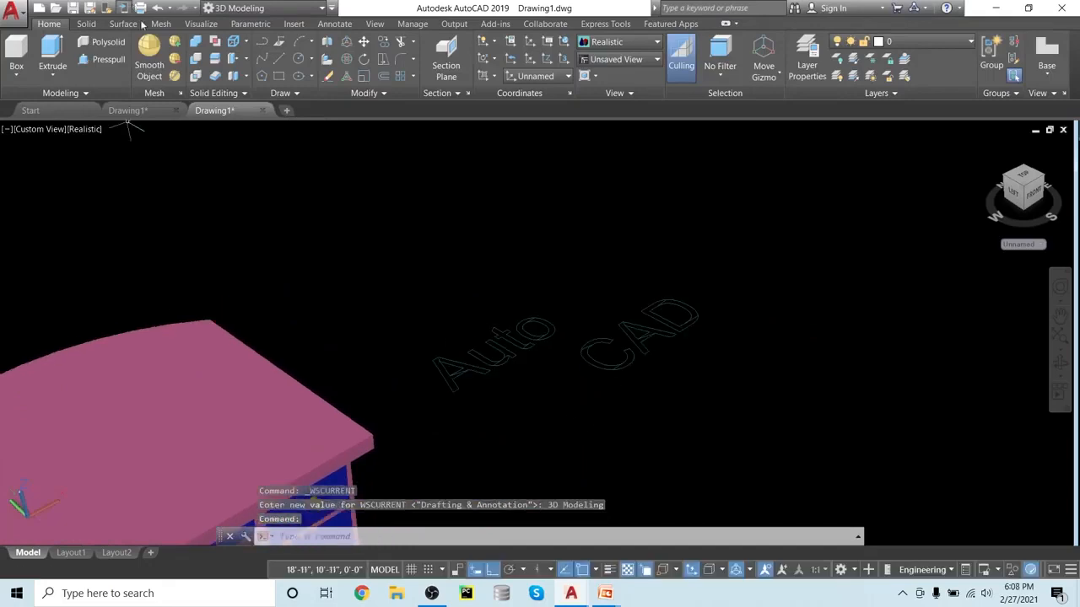
{"action": "left_click", "coordinate": [53, 54]}
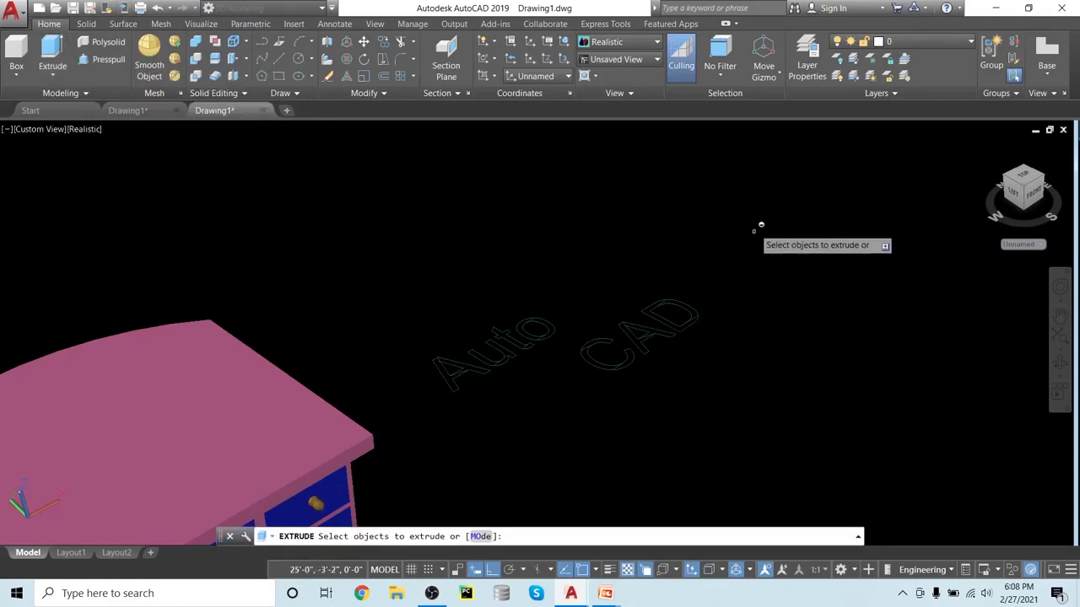
{"action": "left_click", "coordinate": [687, 261]}
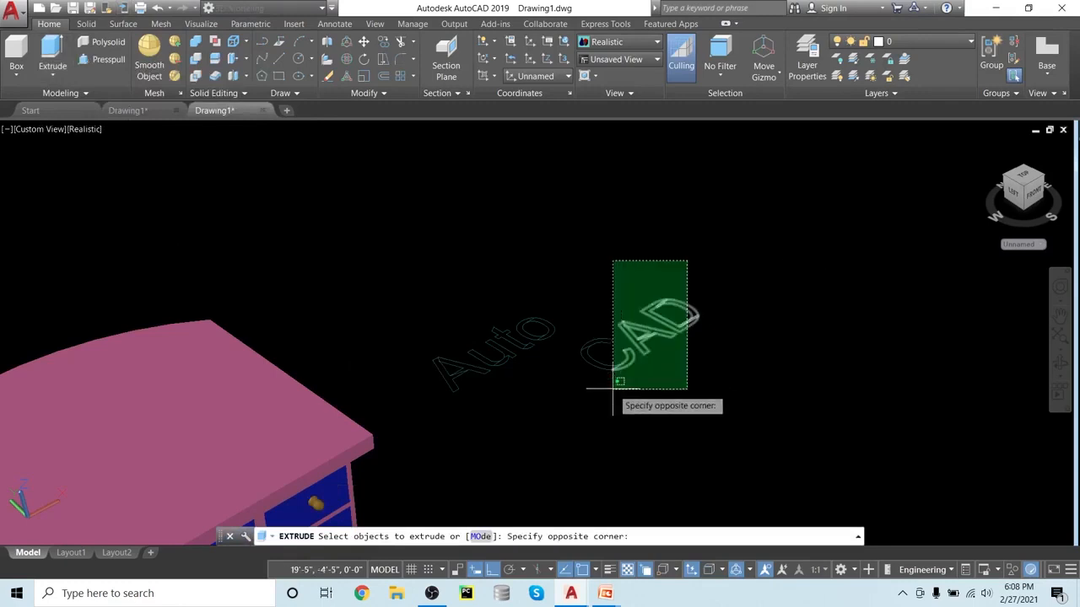
{"action": "left_click", "coordinate": [400, 397]}
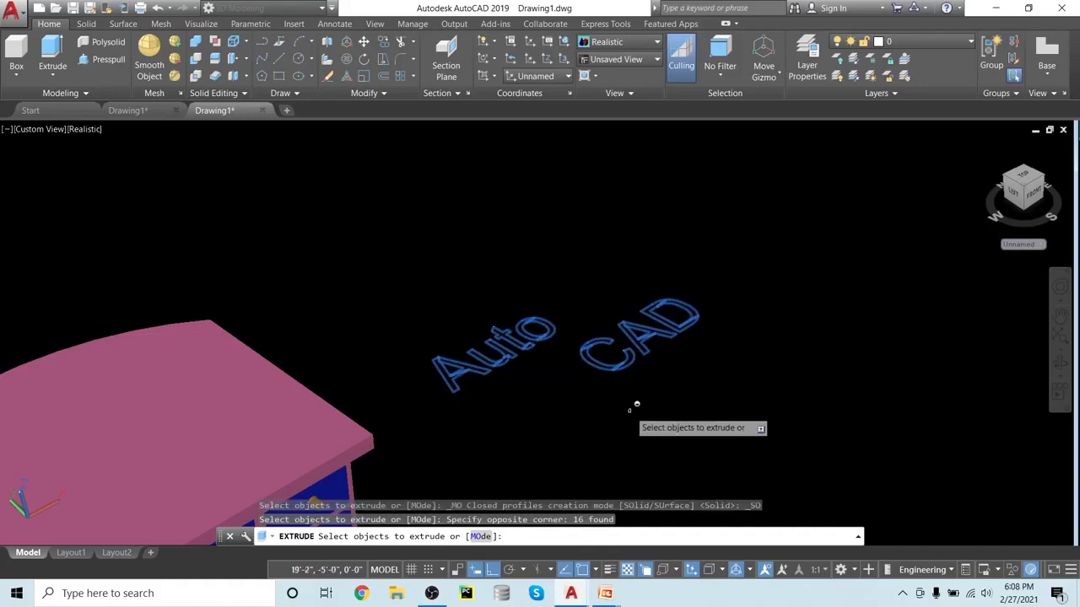
{"action": "key", "text": "Return"}
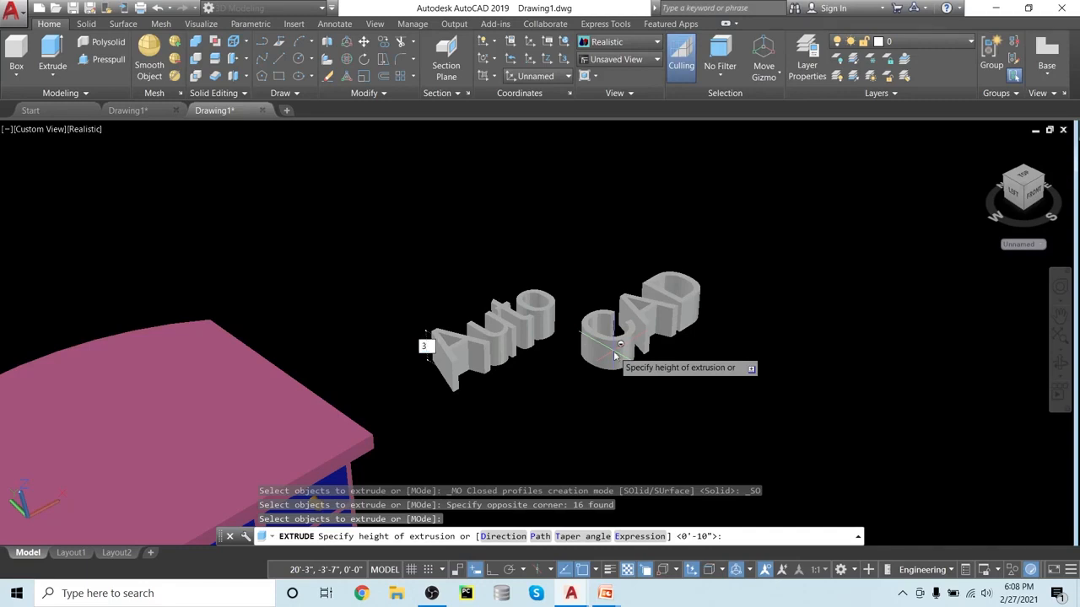
{"action": "key", "text": "Return"}
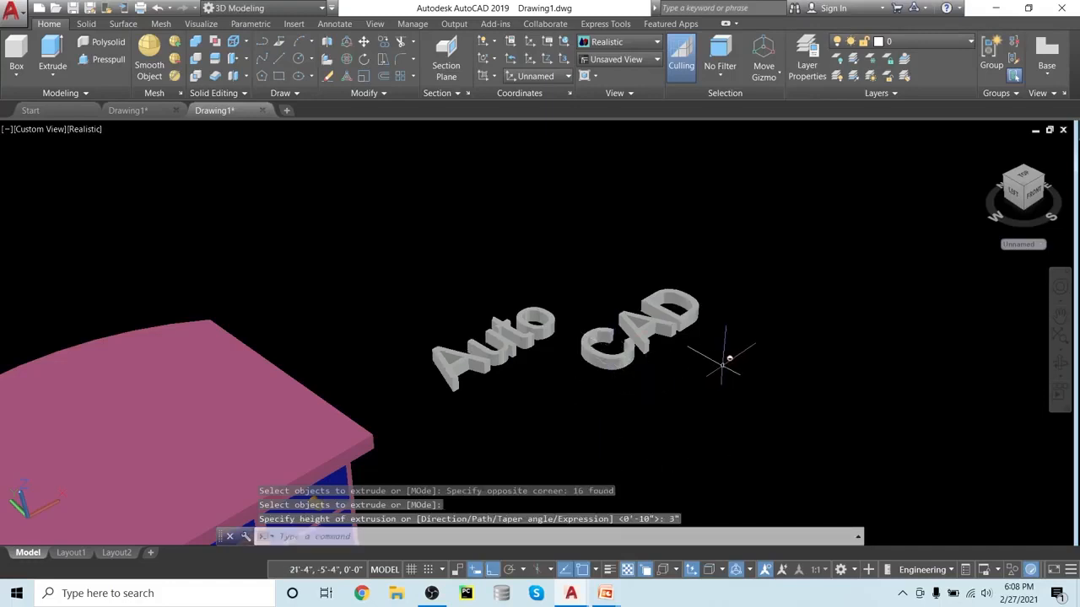
- Open the materials browser with the MAT command and assign the Yellow wall paint to the letter D
{"action": "middle_click_drag", "start_coordinate": [723, 359], "coordinate": [677, 409], "text": "shift"}
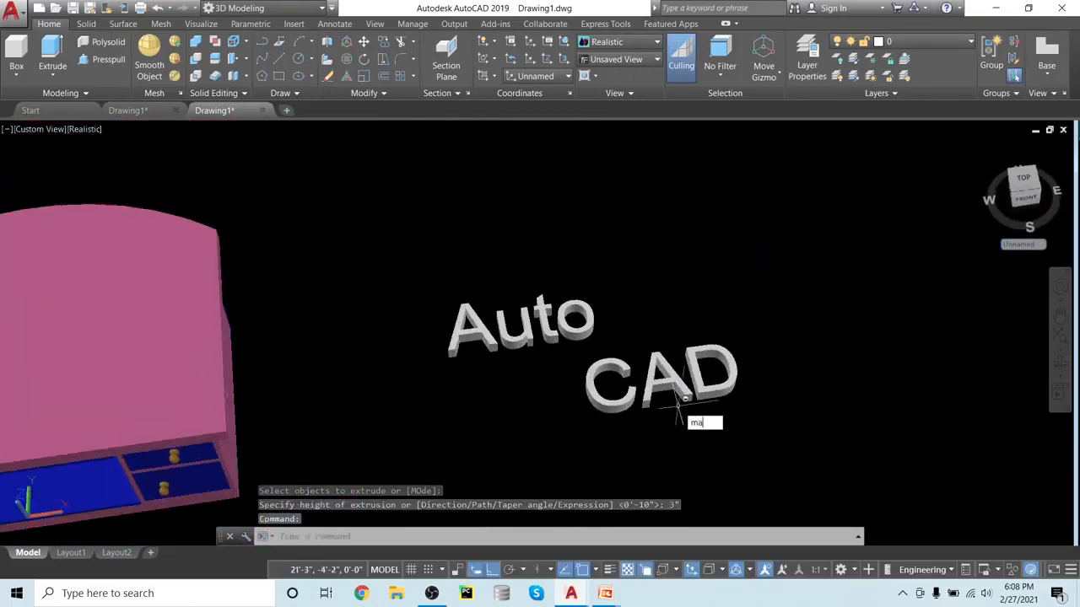
{"action": "key", "text": "Return"}
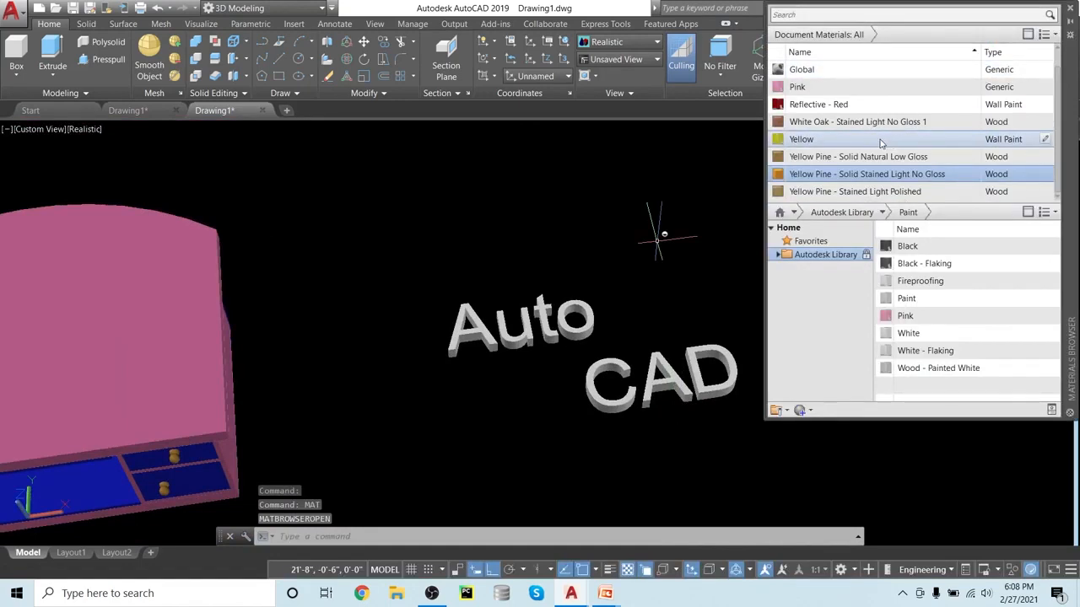
{"action": "left_click_drag", "start_coordinate": [880, 140], "coordinate": [713, 401]}
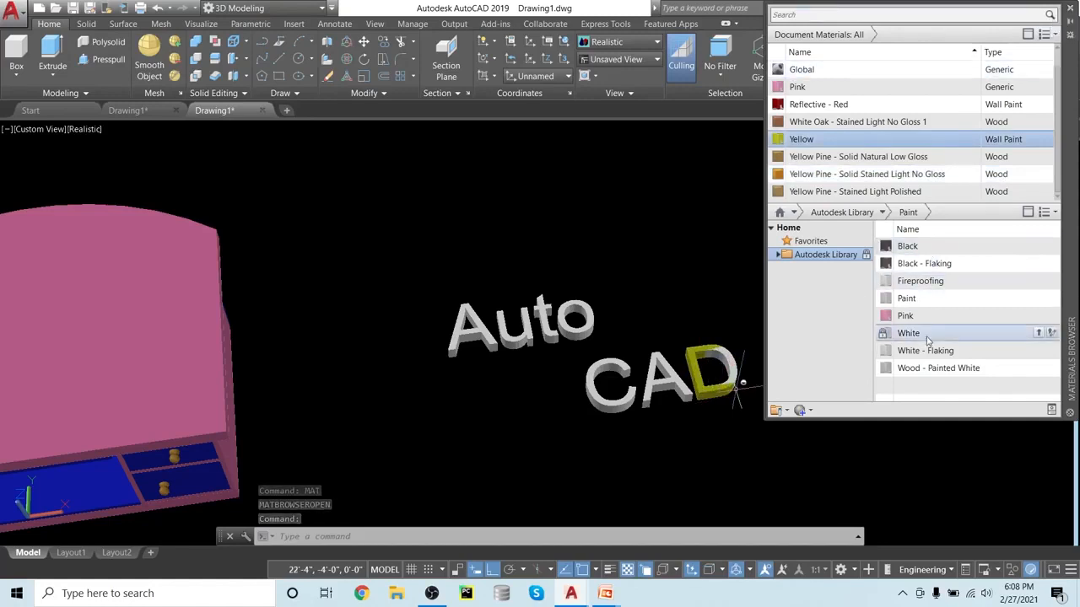
- Show the library's Wall Paint materials and assign Dark Red to the letter A of CAD
{"action": "left_click", "coordinate": [882, 212]}
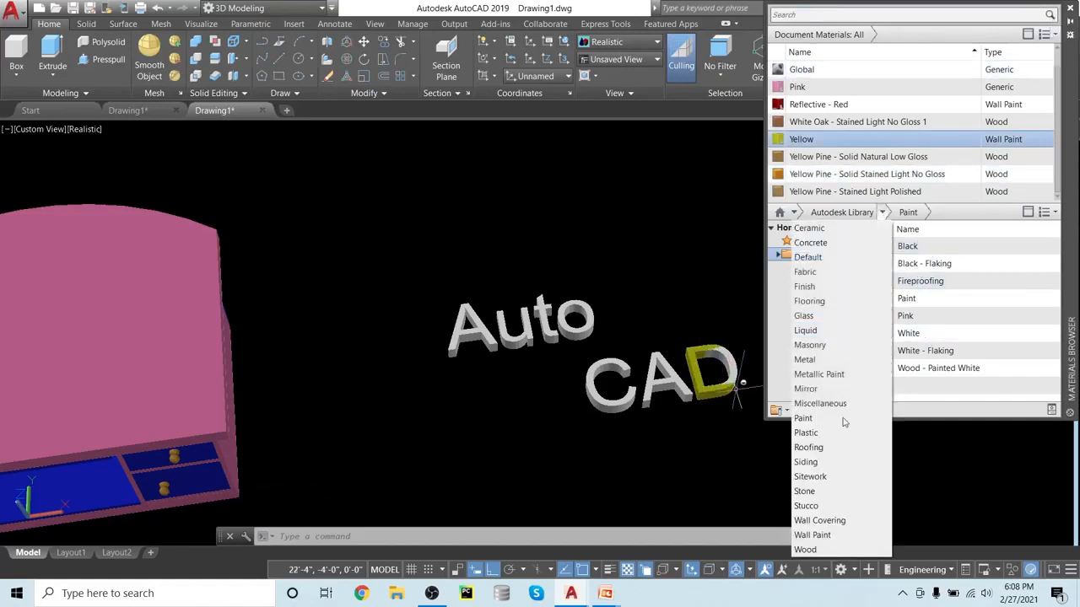
{"action": "left_click", "coordinate": [825, 539]}
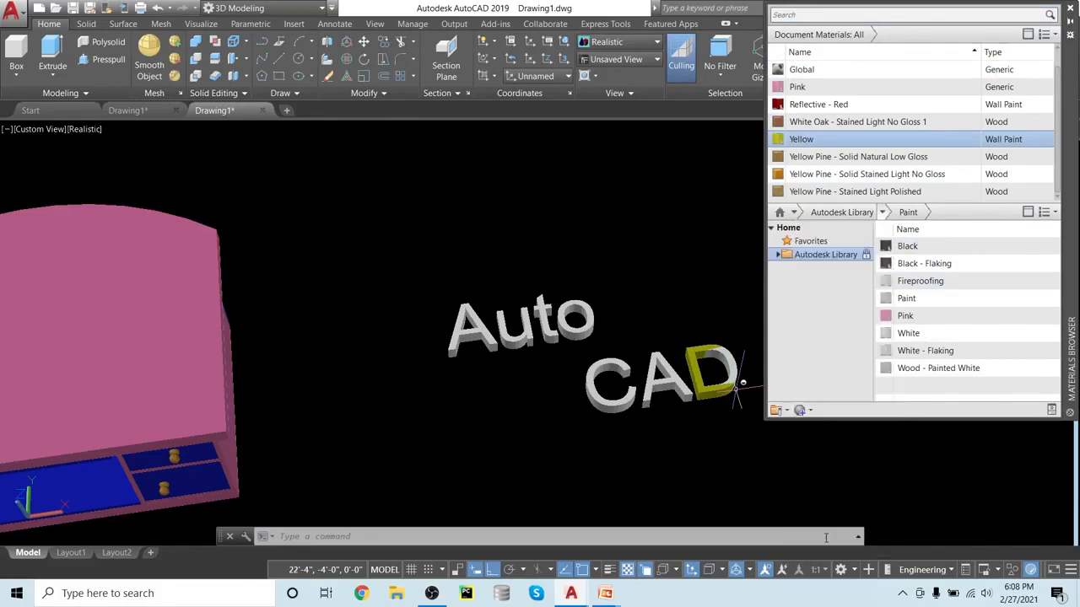
{"action": "scroll", "coordinate": [964, 317], "scroll_direction": "down", "scroll_amount": 1}
{"action": "scroll", "coordinate": [956, 320], "scroll_direction": "up", "scroll_amount": 1}
{"action": "scroll", "coordinate": [956, 320], "scroll_direction": "down", "scroll_amount": 9}
{"action": "scroll", "coordinate": [956, 321], "scroll_direction": "down", "scroll_amount": 3}
{"action": "scroll", "coordinate": [955, 321], "scroll_direction": "up", "scroll_amount": 3}
{"action": "scroll", "coordinate": [955, 320], "scroll_direction": "down", "scroll_amount": 1}
{"action": "scroll", "coordinate": [956, 322], "scroll_direction": "up", "scroll_amount": 2}
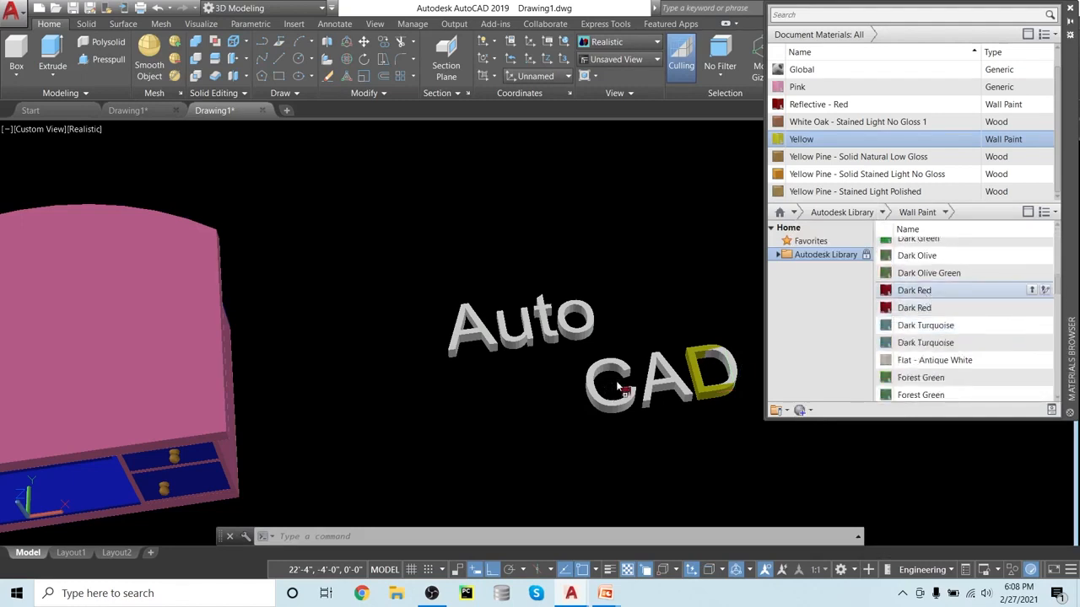
{"action": "left_click_drag", "start_coordinate": [652, 387], "coordinate": [656, 388]}
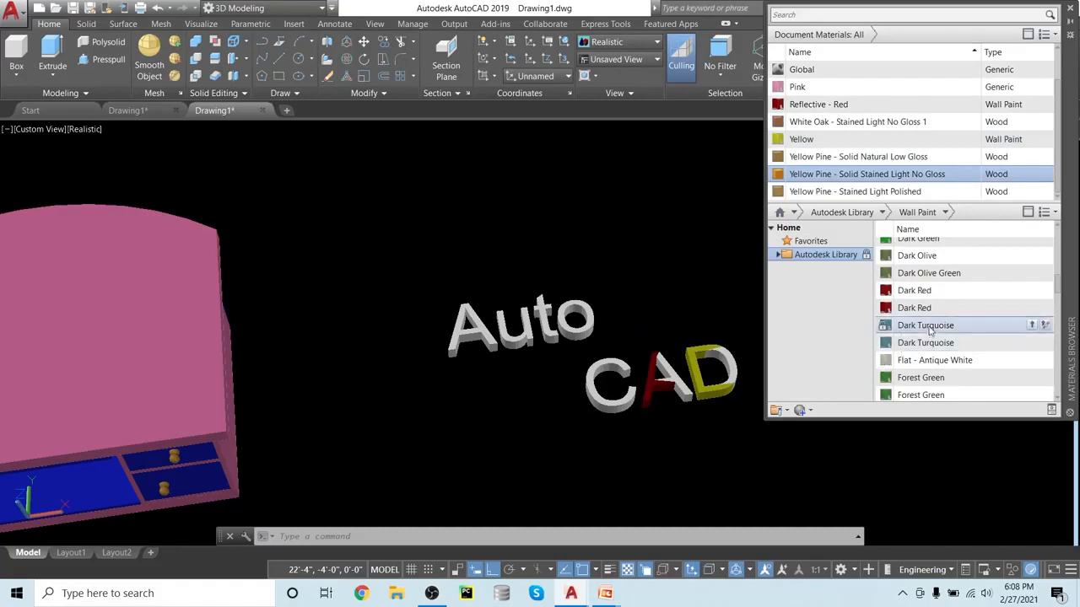
- Close the materials browser and undo the red and yellow material assignments on the letters A and D
{"action": "scroll", "coordinate": [924, 329], "scroll_direction": "down", "scroll_amount": 1}
{"action": "scroll", "coordinate": [923, 329], "scroll_direction": "down", "scroll_amount": 4}
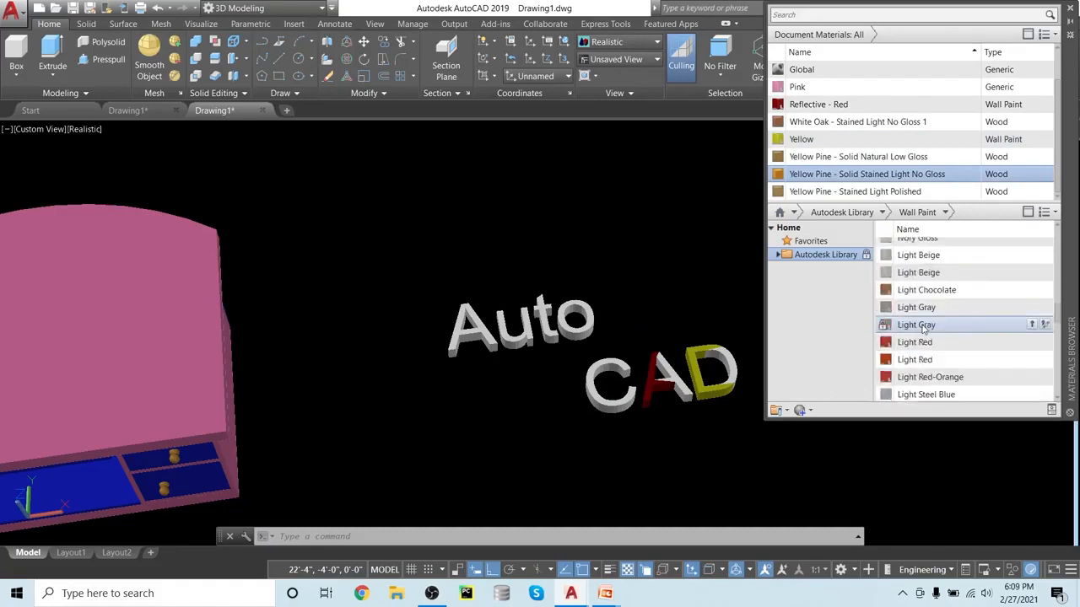
{"action": "scroll", "coordinate": [923, 329], "scroll_direction": "up", "scroll_amount": 8}
{"action": "scroll", "coordinate": [924, 329], "scroll_direction": "up", "scroll_amount": 3}
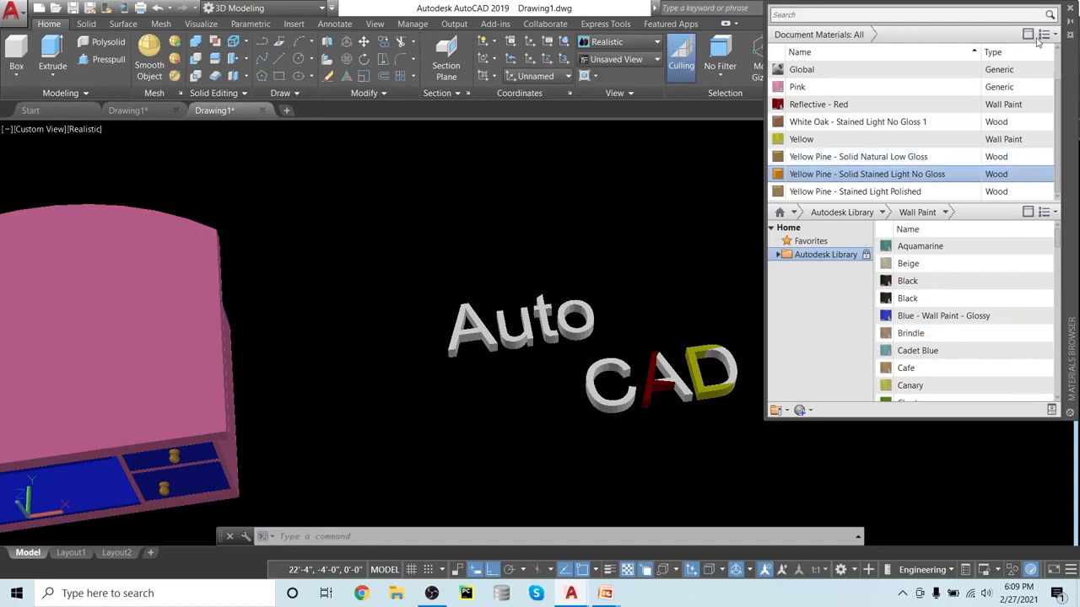
{"action": "left_click", "coordinate": [1072, 8]}
{"action": "key", "text": "ctrl+z"}
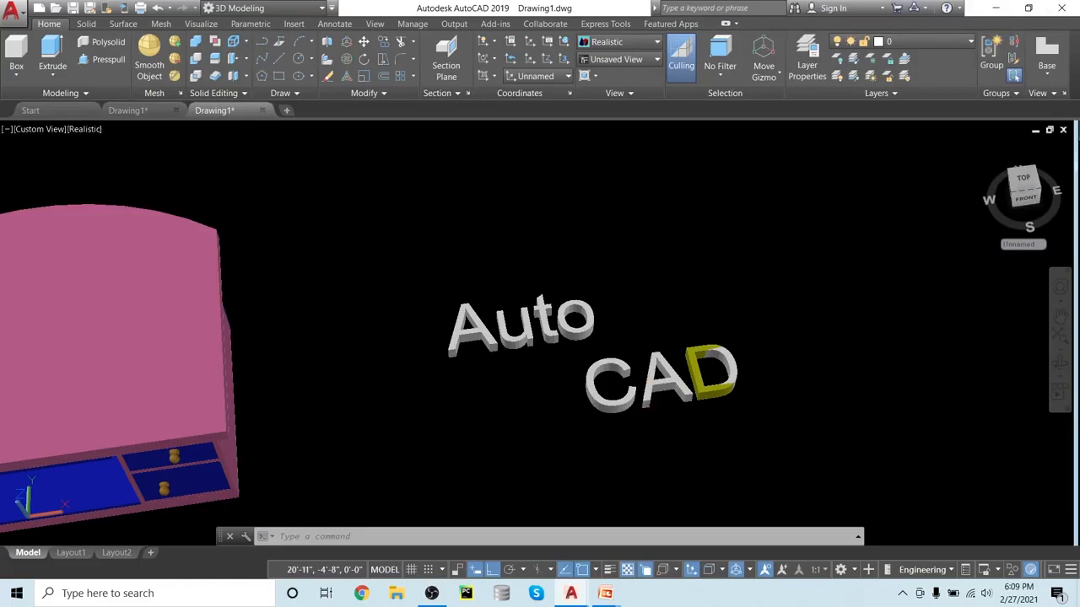
{"action": "key", "text": "ctrl+z"}
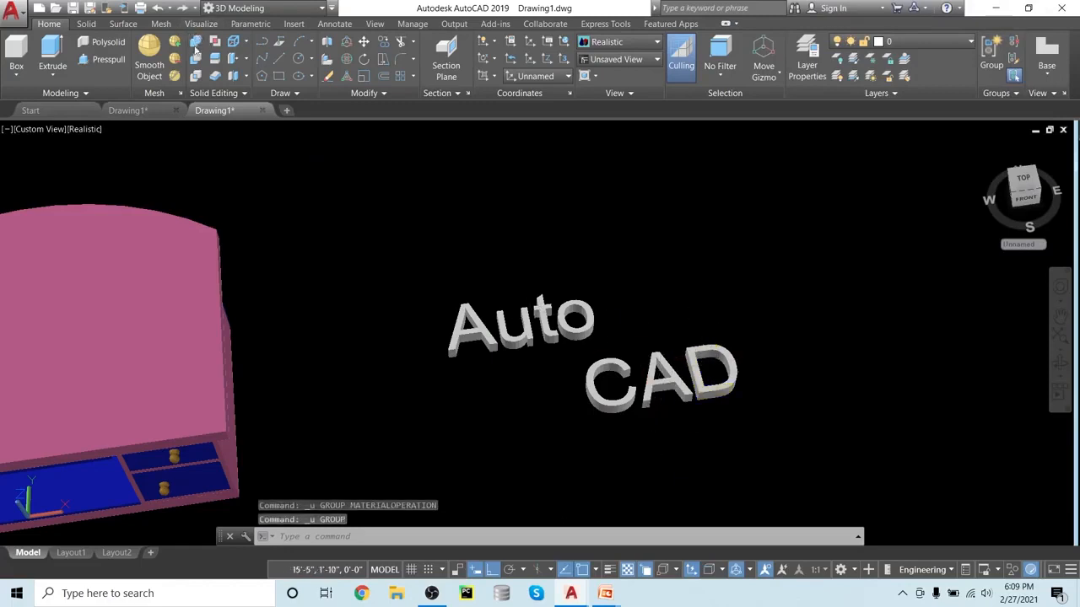
{"action": "left_click", "coordinate": [751, 336]}
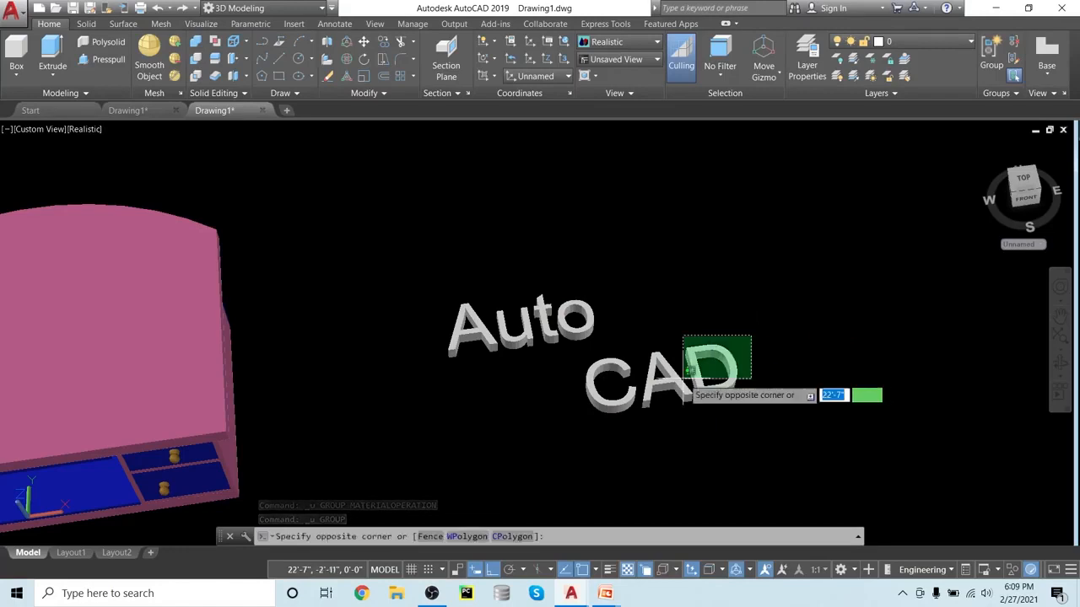
{"action": "left_click", "coordinate": [594, 411]}
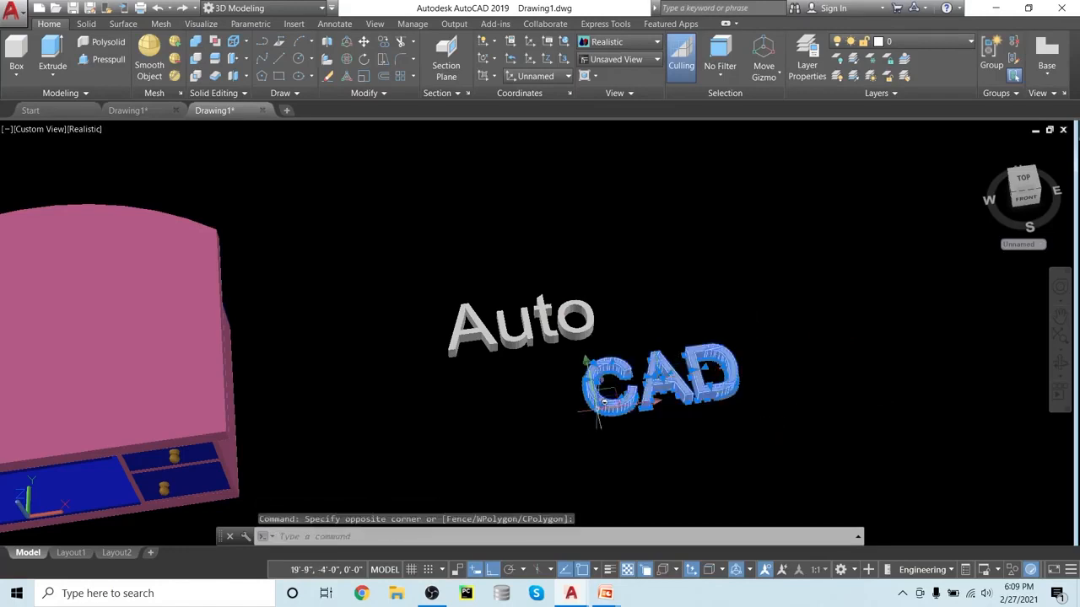
{"action": "key", "text": "Escape"}
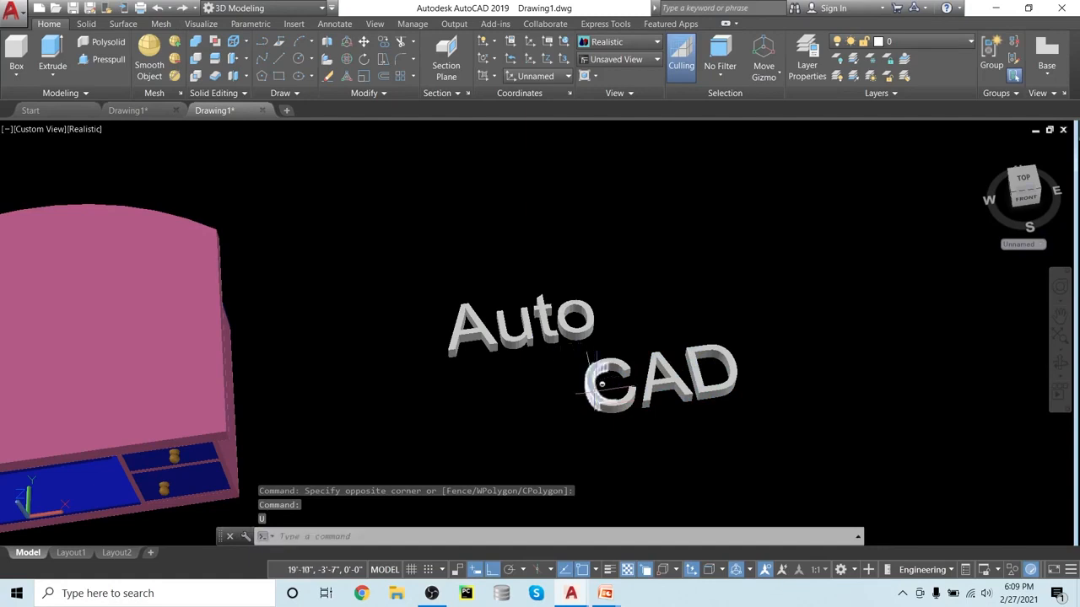
- Union all the extruded pieces of Auto and CAD into one solid
{"action": "left_click", "coordinate": [196, 42]}
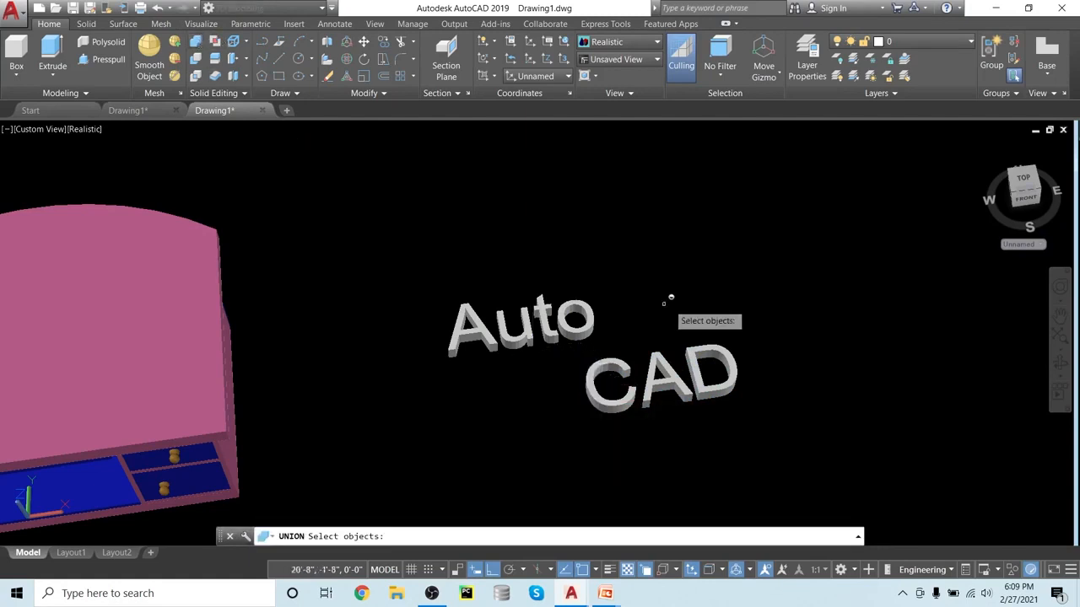
{"action": "left_click", "coordinate": [753, 315]}
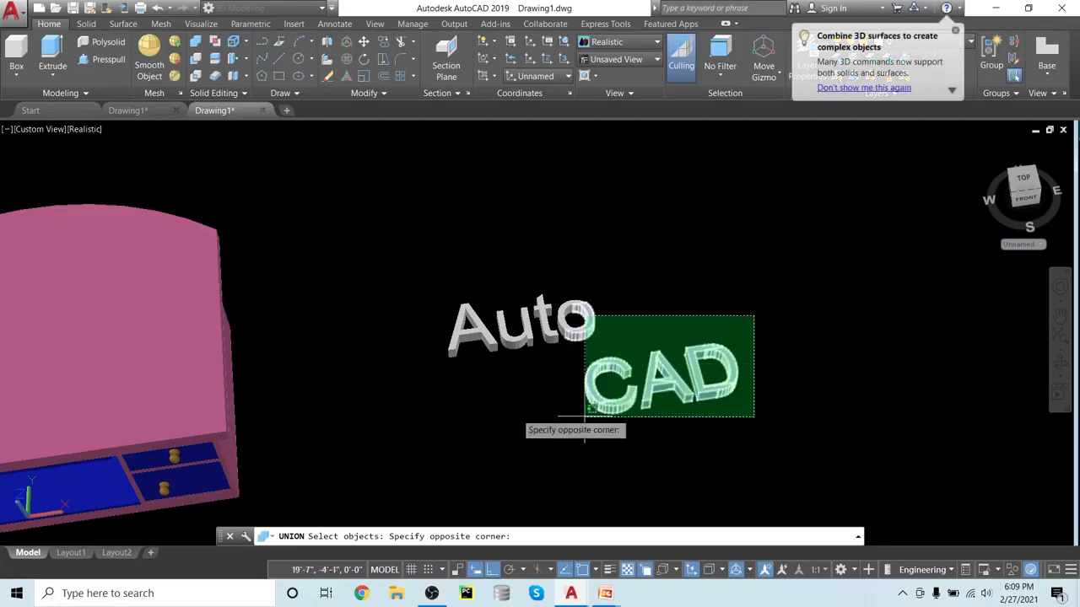
{"action": "left_click", "coordinate": [446, 414]}
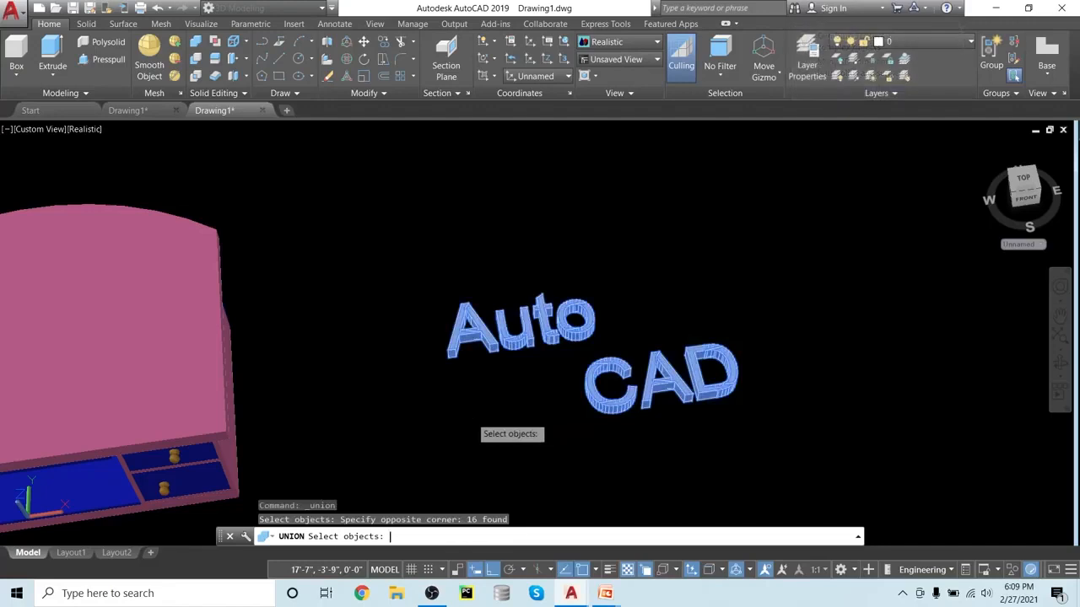
{"action": "key", "text": "Return"}
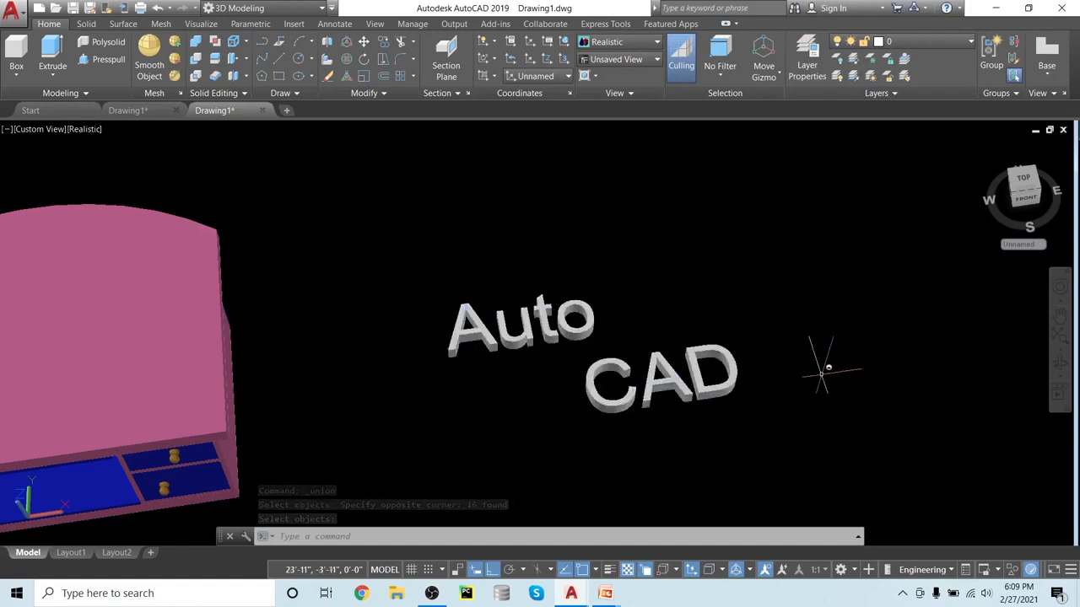
- Assign Reflective - Red to the joined Auto CAD lettering, replace it with Yellow and close the materials browser
{"action": "type", "text": "m"}
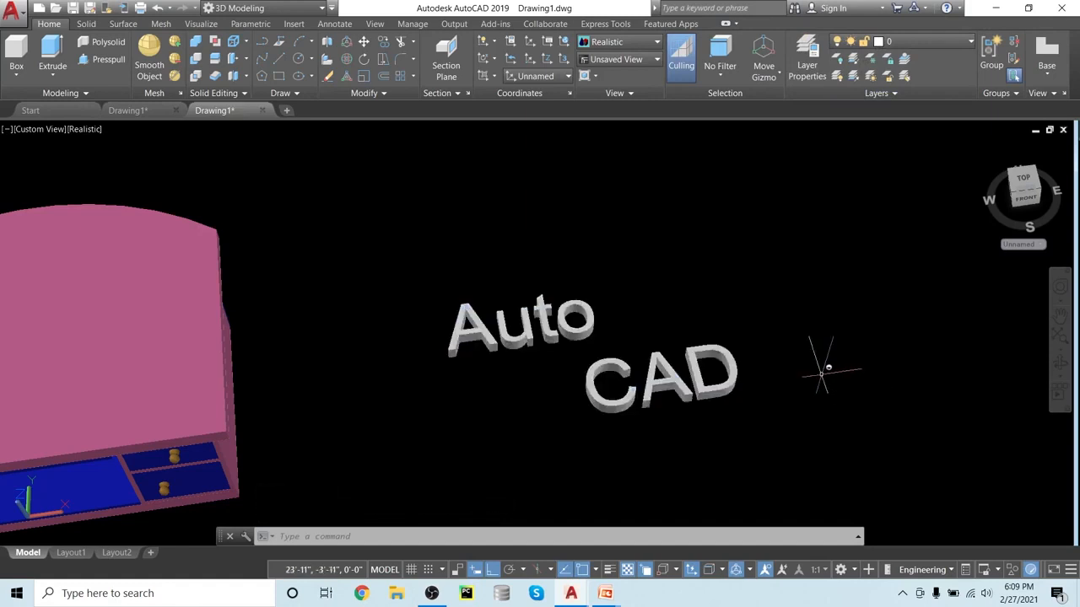
{"action": "type", "text": "at"}
{"action": "key", "text": "Return"}
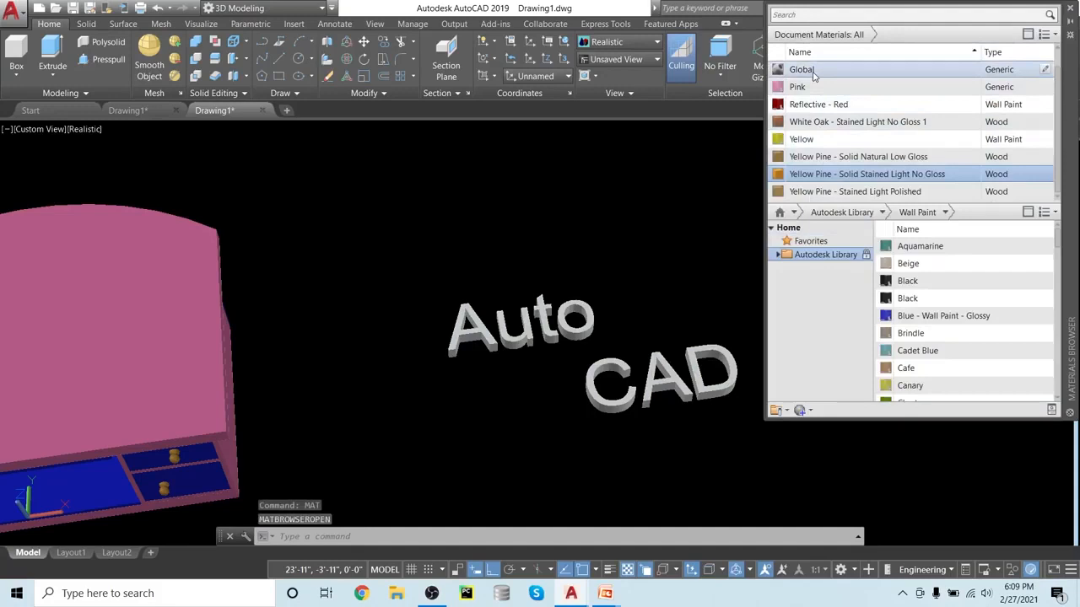
{"action": "left_click_drag", "start_coordinate": [822, 104], "coordinate": [693, 371]}
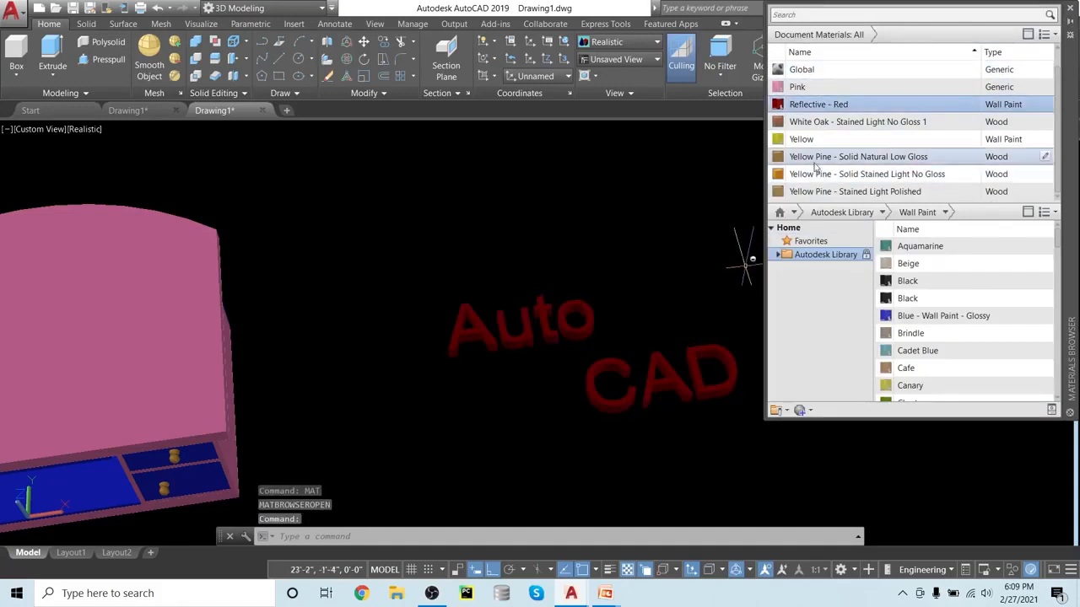
{"action": "left_click_drag", "start_coordinate": [801, 140], "coordinate": [704, 378]}
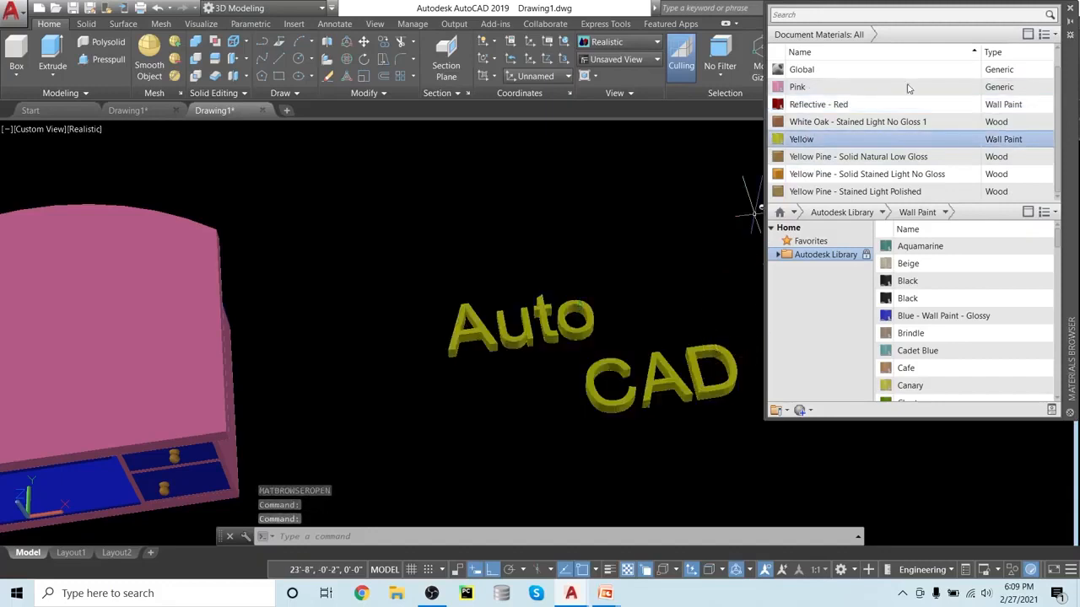
{"action": "left_click", "coordinate": [1069, 10]}
- Draw a short straight line on the desk's blue back panel, starting near its upper corner beside the pink side
{"action": "scroll", "coordinate": [849, 285], "scroll_direction": "down", "scroll_amount": 3}
{"action": "middle_click_drag", "start_coordinate": [784, 289], "coordinate": [516, 216], "text": "shift"}
{"action": "scroll", "coordinate": [469, 377], "scroll_direction": "up", "scroll_amount": 2}
{"action": "middle_click_drag", "start_coordinate": [477, 393], "coordinate": [499, 368], "text": "shift"}
{"action": "scroll", "coordinate": [491, 393], "scroll_direction": "down", "scroll_amount": 3}
{"action": "scroll", "coordinate": [491, 393], "scroll_direction": "up", "scroll_amount": 1}
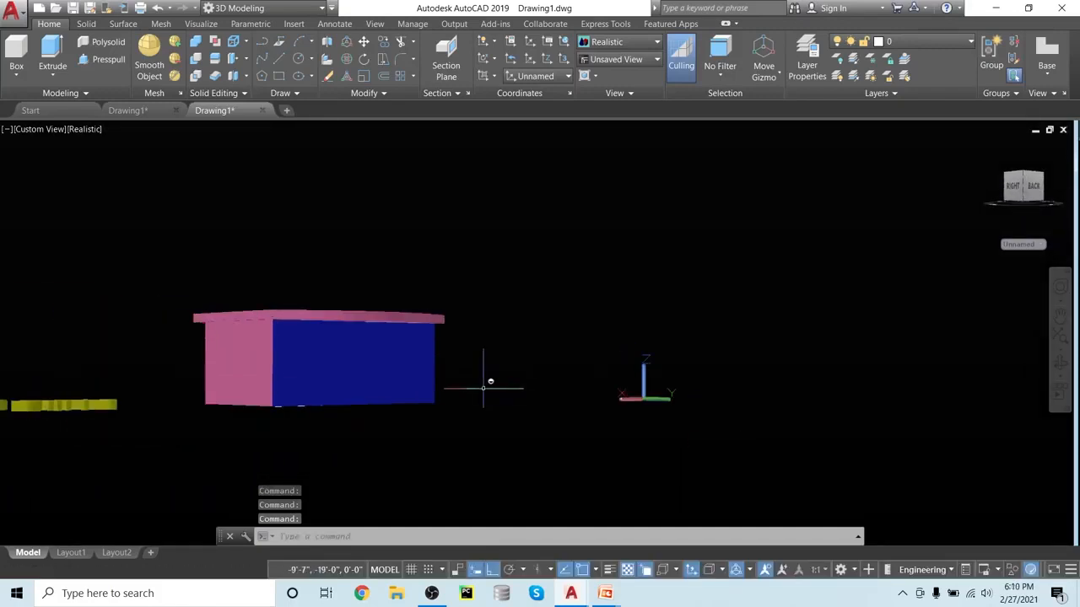
{"action": "type", "text": "l"}
{"action": "key", "text": "Return"}
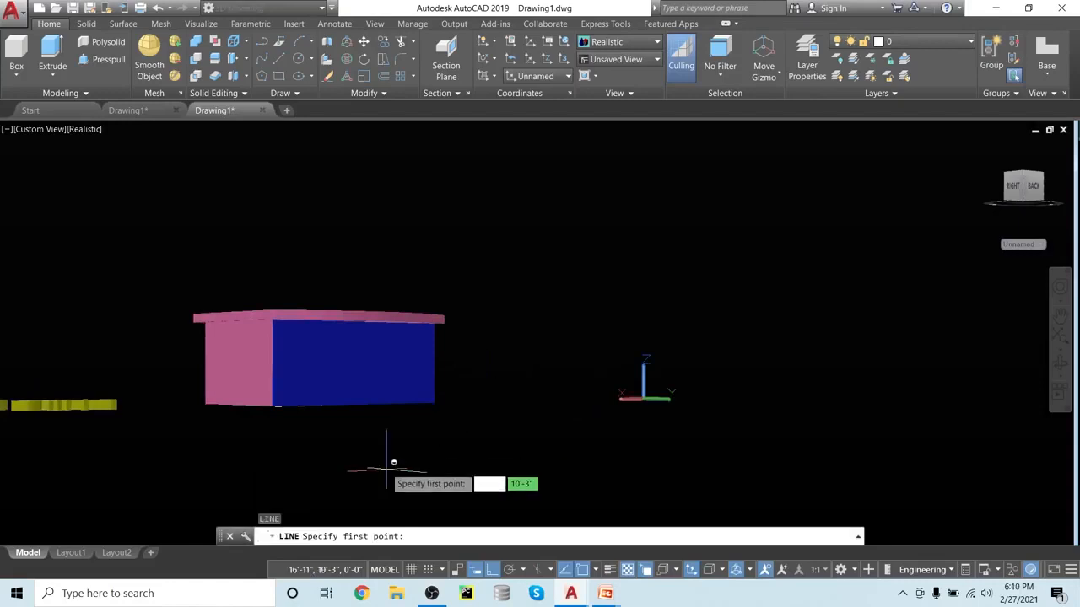
{"action": "scroll", "coordinate": [445, 414], "scroll_direction": "up", "scroll_amount": 2}
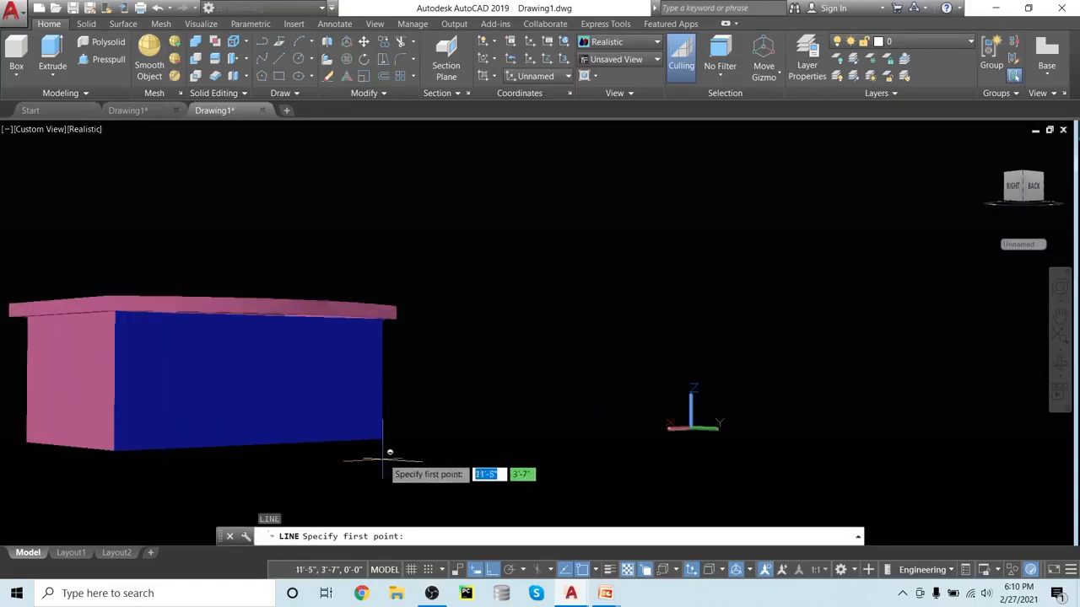
{"action": "left_click", "coordinate": [118, 331]}
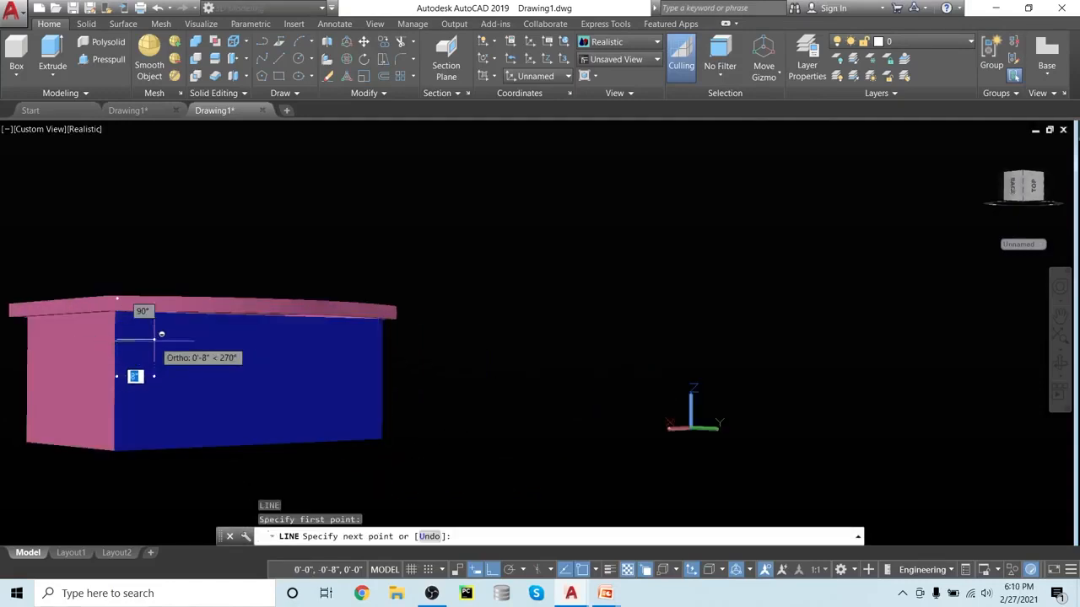
{"action": "left_click", "coordinate": [146, 339]}
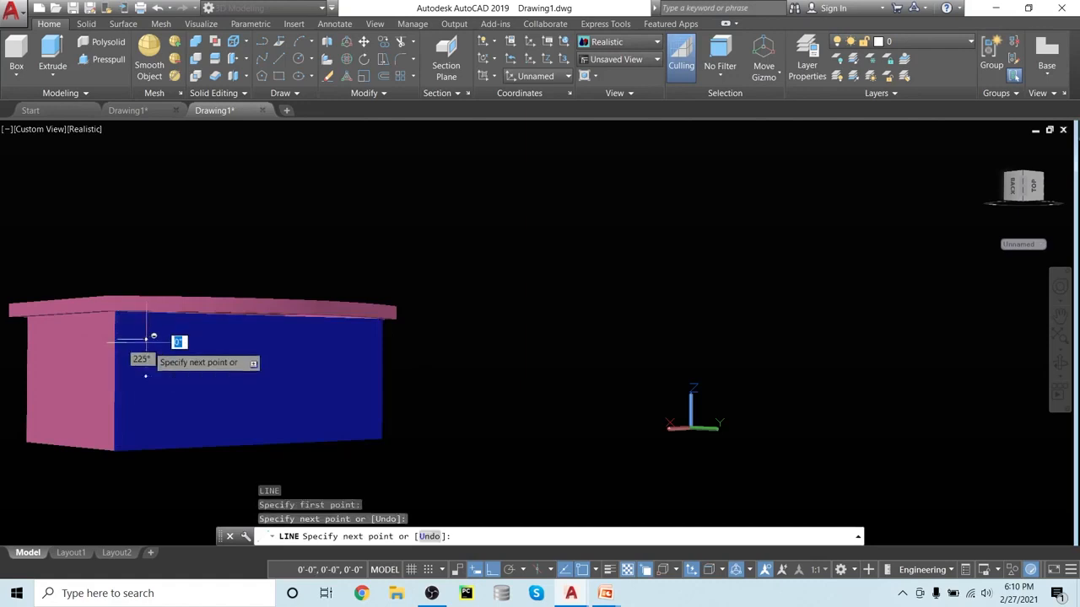
{"action": "key", "text": "Return"}
- Show the desk's front and the yellow lettering together in an angled 3D view
{"action": "middle_click_drag", "start_coordinate": [270, 398], "coordinate": [596, 515], "text": "shift"}
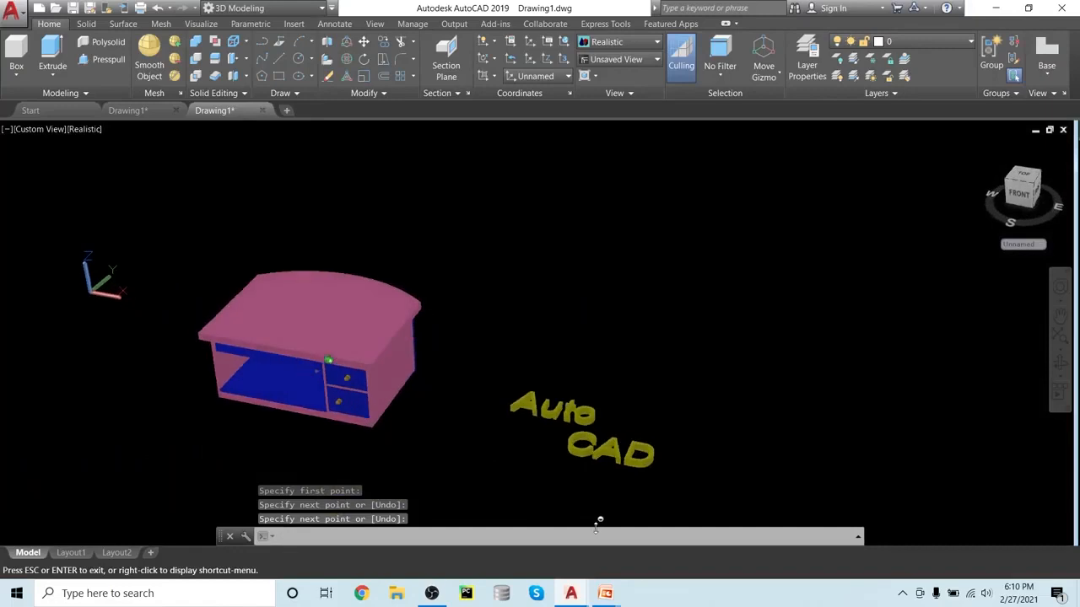
{"action": "key", "text": "Escape"}
{"action": "scroll", "coordinate": [605, 468], "scroll_direction": "up", "scroll_amount": 2}
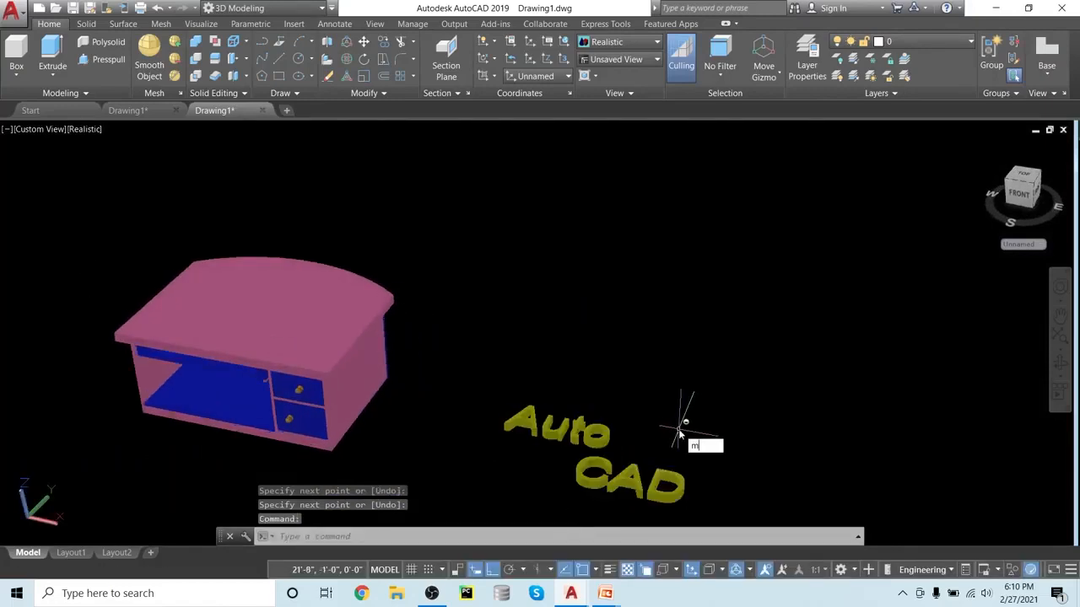
- Move the yellow Auto CAD lettering along the Y axis to the back side of the desk
{"action": "type", "text": "m"}
{"action": "key", "text": "Return"}
{"action": "left_click", "coordinate": [552, 434]}
{"action": "key", "text": "Return"}
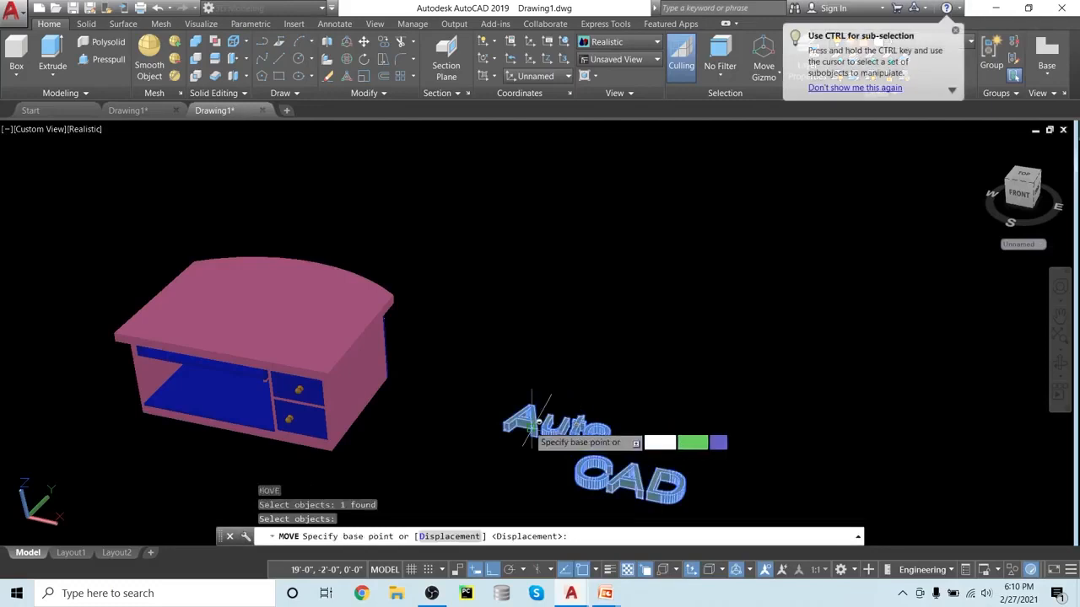
{"action": "middle_click_drag", "start_coordinate": [637, 402], "coordinate": [456, 354], "text": "shift"}
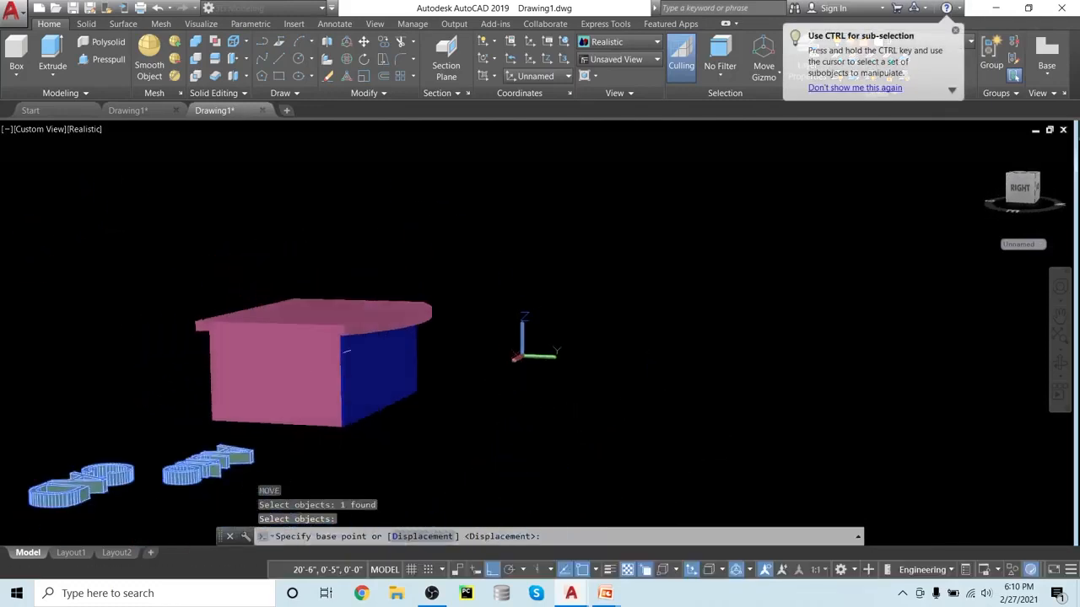
{"action": "left_click", "coordinate": [252, 452]}
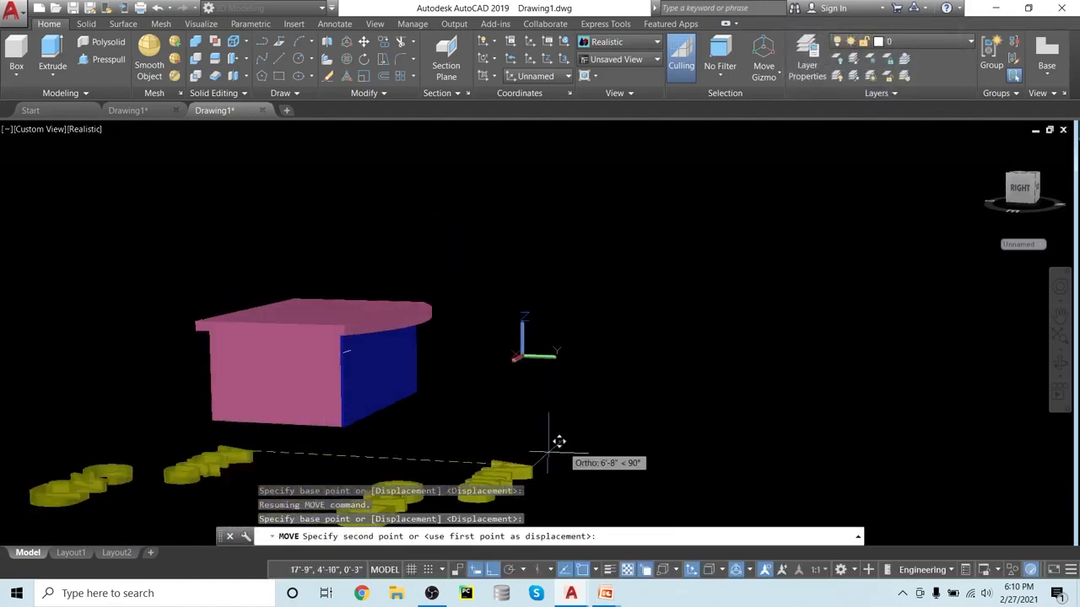
{"action": "left_click", "coordinate": [582, 414]}
- Rotate the Auto CAD lettering half a turn about its vertical Z axis using 3D Rotate
{"action": "middle_click_drag", "start_coordinate": [582, 432], "coordinate": [495, 443]}
{"action": "middle_click_drag", "start_coordinate": [571, 394], "coordinate": [493, 464], "text": "shift"}
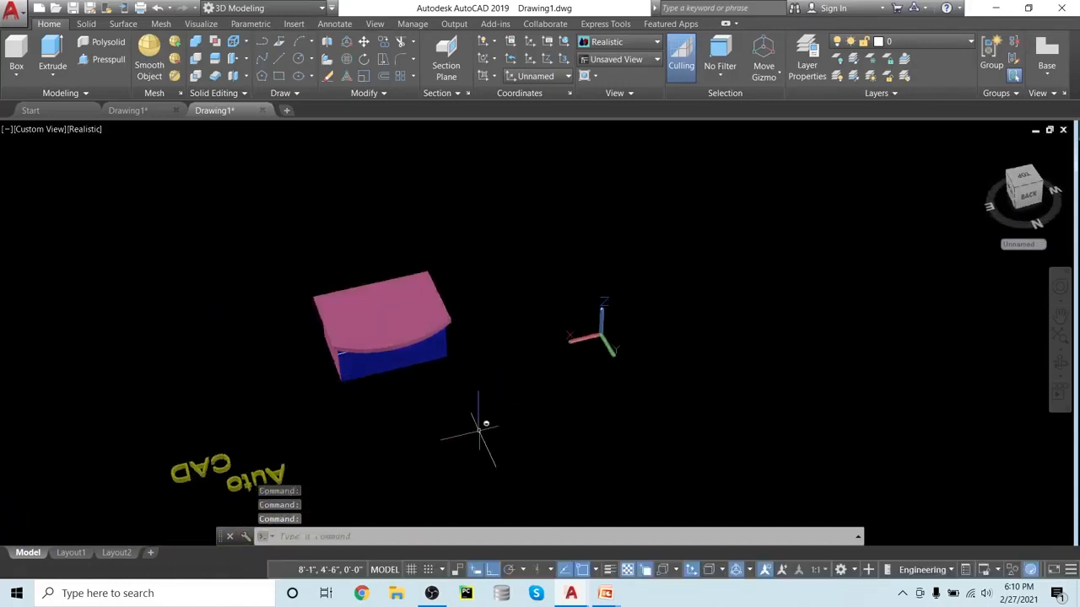
{"action": "scroll", "coordinate": [493, 463], "scroll_direction": "up", "scroll_amount": 1}
{"action": "left_click_drag", "start_coordinate": [444, 406], "coordinate": [455, 393]}
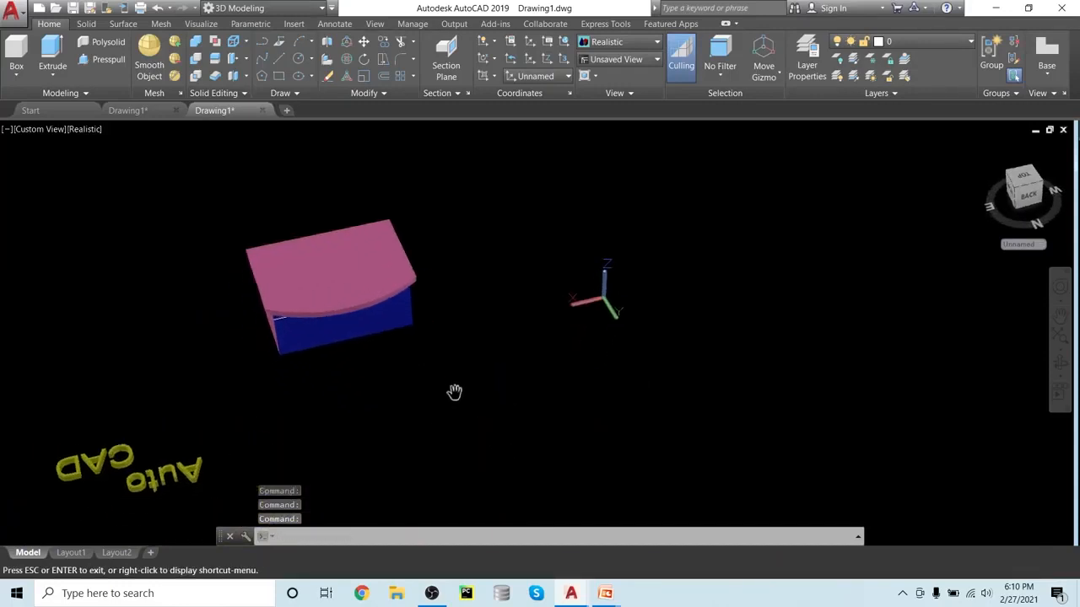
{"action": "key", "text": "Escape"}
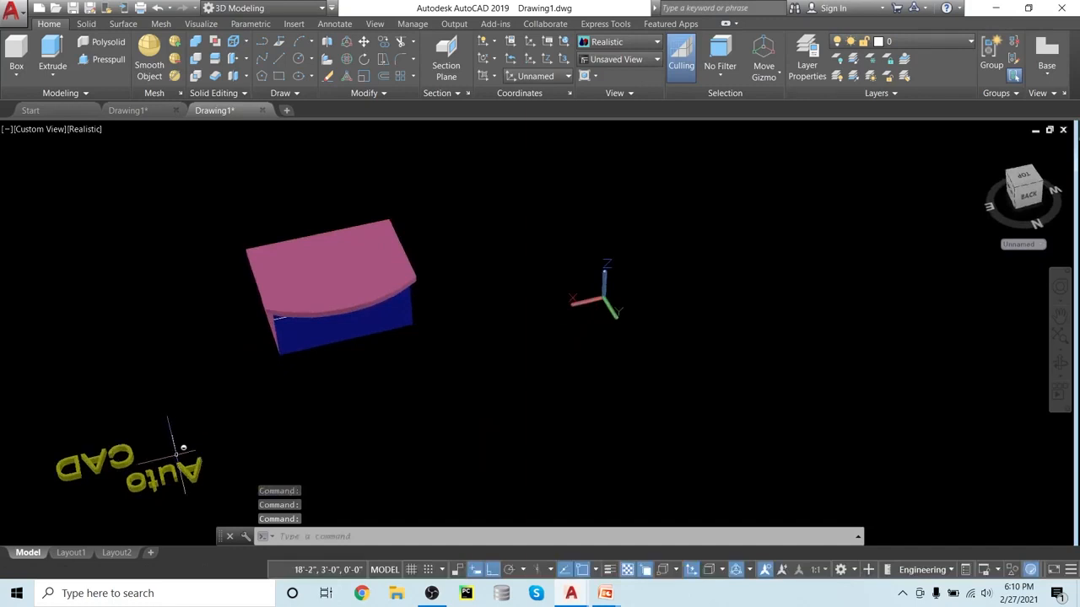
{"action": "type", "text": "3drotate"}
{"action": "key", "text": "Return"}
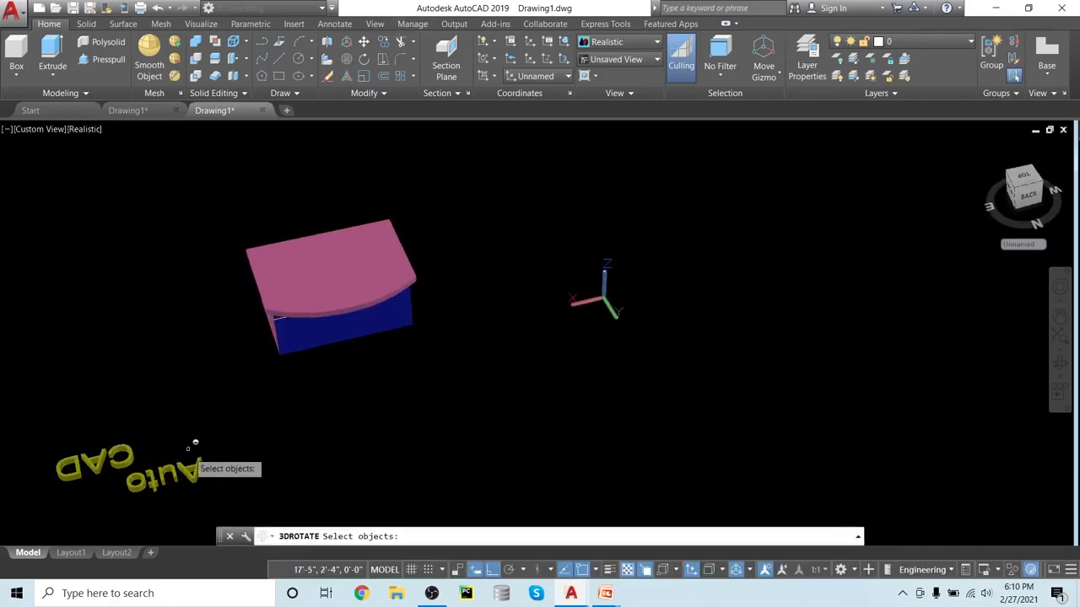
{"action": "left_click", "coordinate": [193, 455]}
{"action": "key", "text": "Return"}
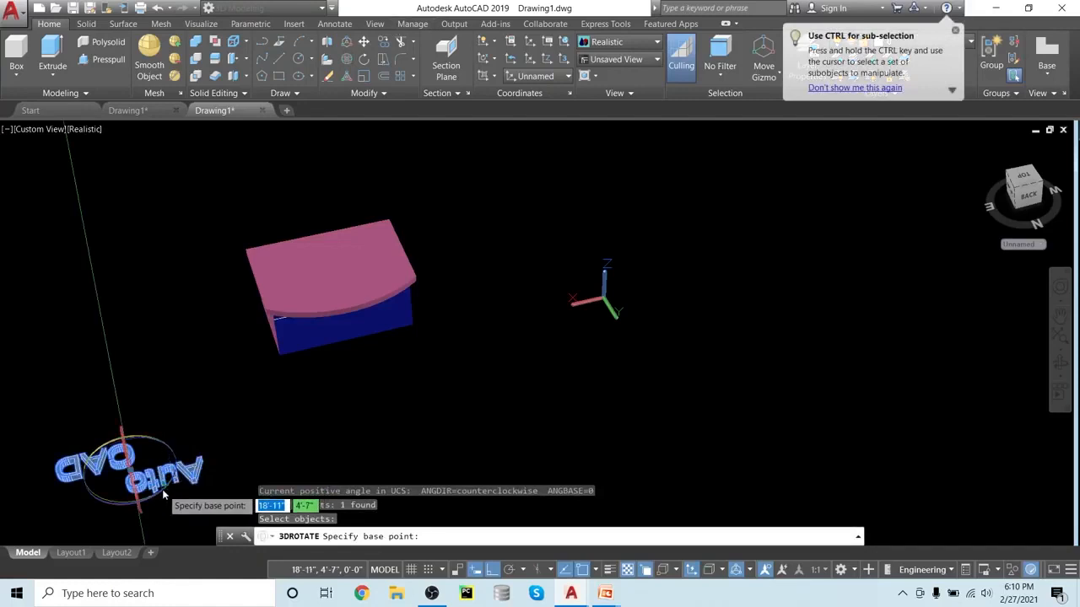
{"action": "left_click", "coordinate": [162, 490]}
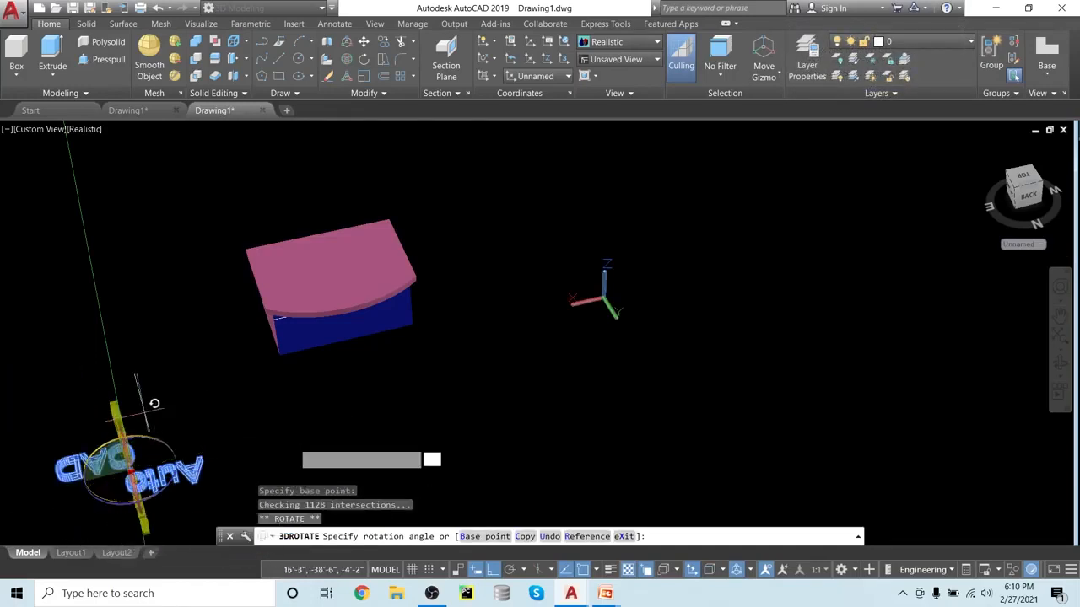
{"action": "key", "text": "Escape"}
{"action": "middle_click_drag", "start_coordinate": [301, 439], "coordinate": [462, 362], "text": "shift"}
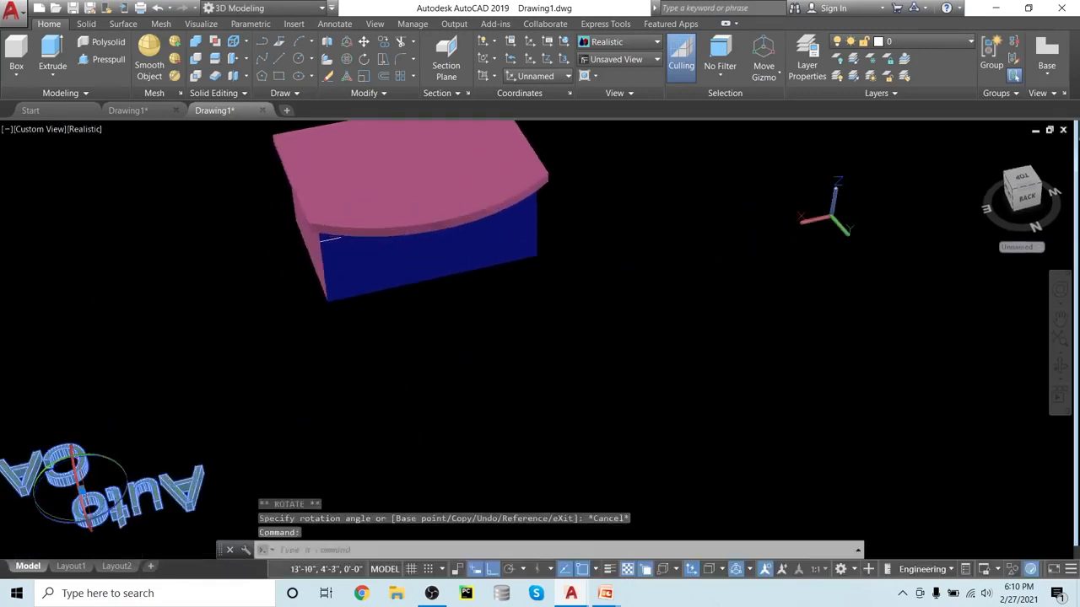
{"action": "middle_click_drag", "start_coordinate": [374, 440], "coordinate": [419, 345], "text": "shift"}
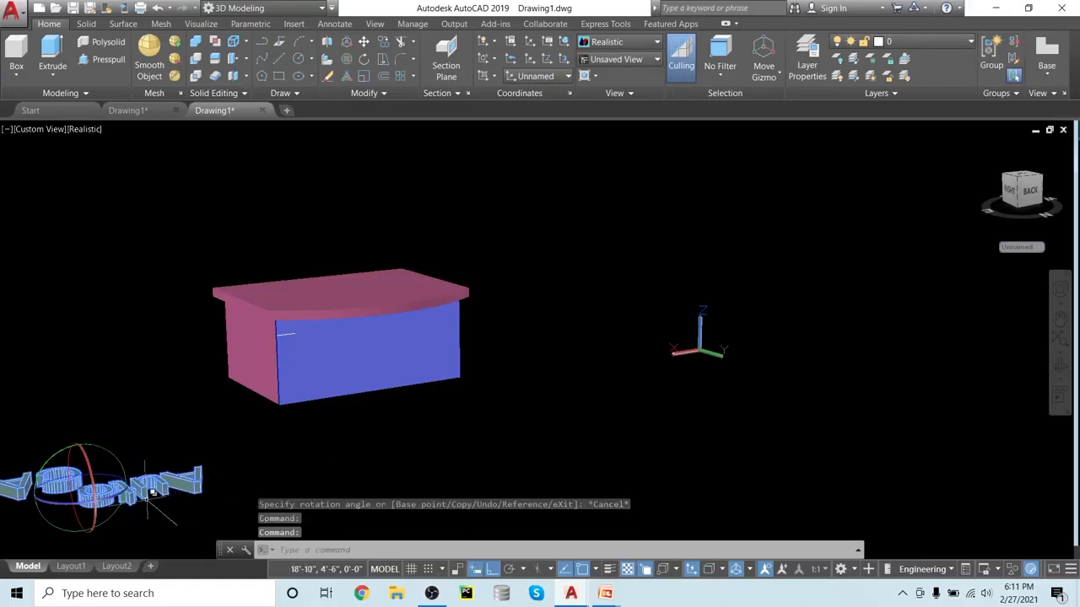
{"action": "left_click", "coordinate": [86, 493]}
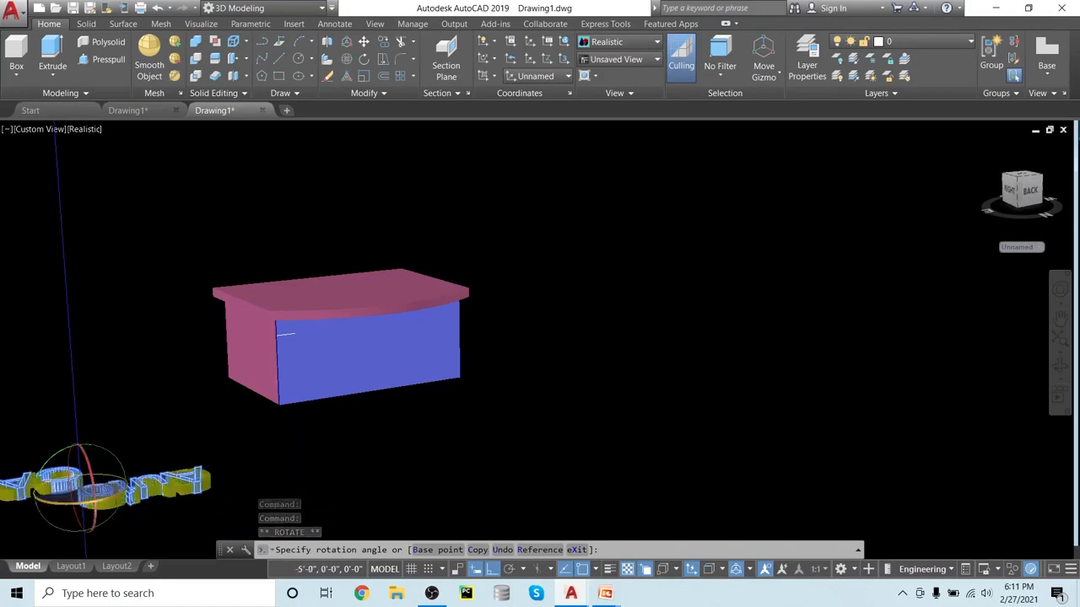
{"action": "left_click", "coordinate": [296, 434]}
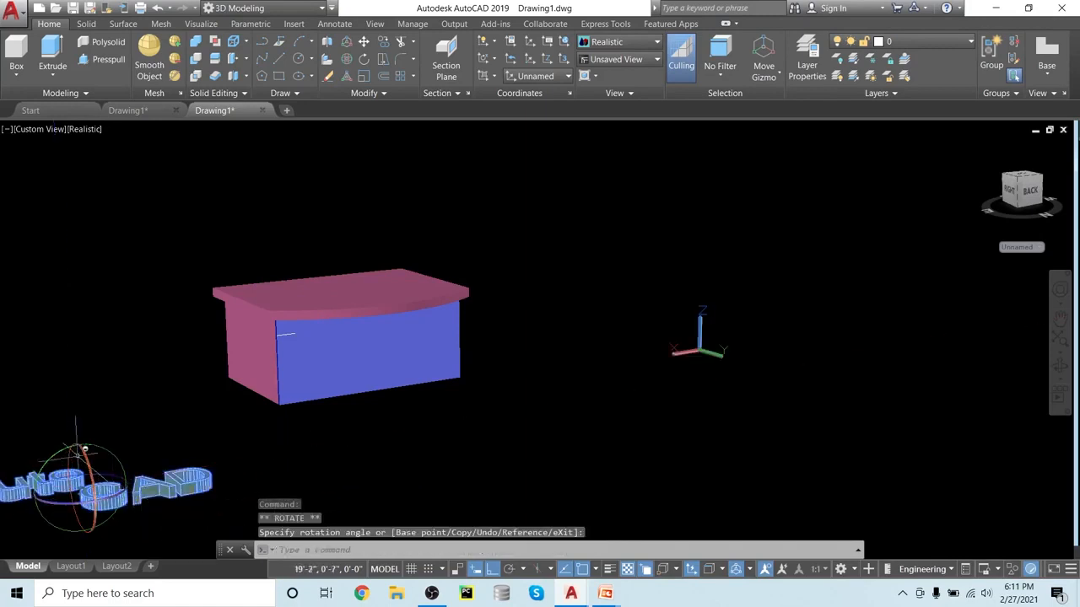
- Rotate the Auto CAD lettering a quarter turn about its X axis so it stands upright and reads from the desk's back
{"action": "left_click", "coordinate": [86, 514]}
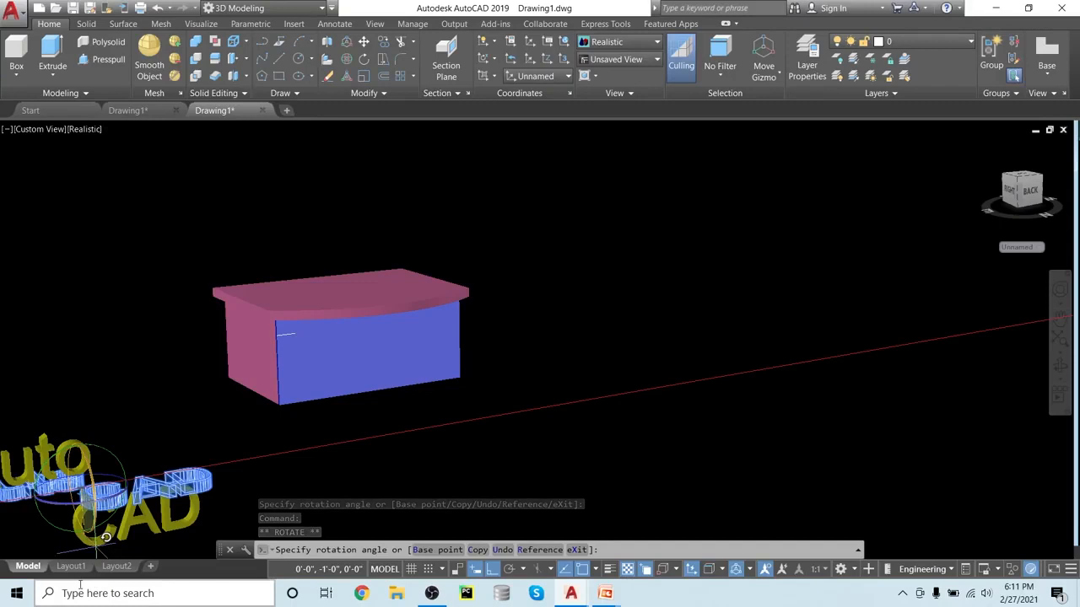
{"action": "left_click", "coordinate": [80, 588]}
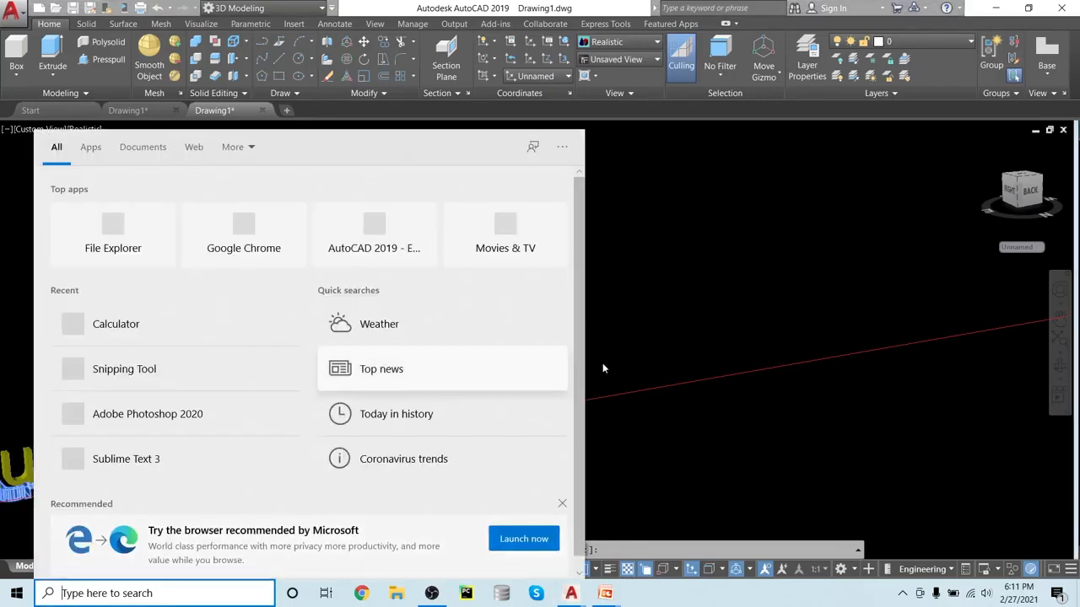
{"action": "left_click", "coordinate": [743, 360]}
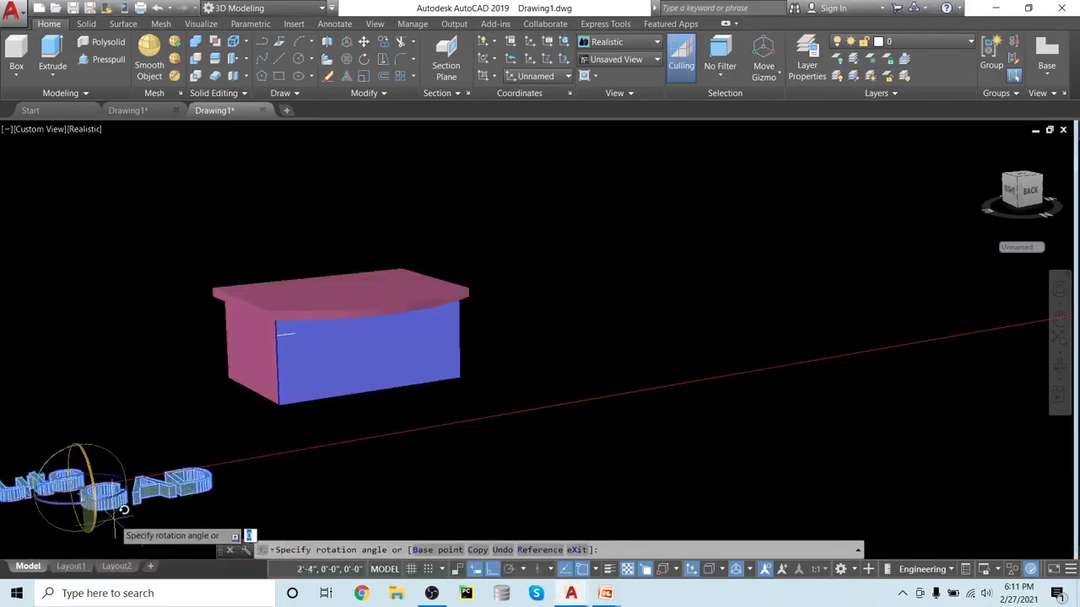
{"action": "middle_click_drag", "start_coordinate": [125, 498], "coordinate": [200, 425]}
{"action": "left_click", "coordinate": [190, 481]}
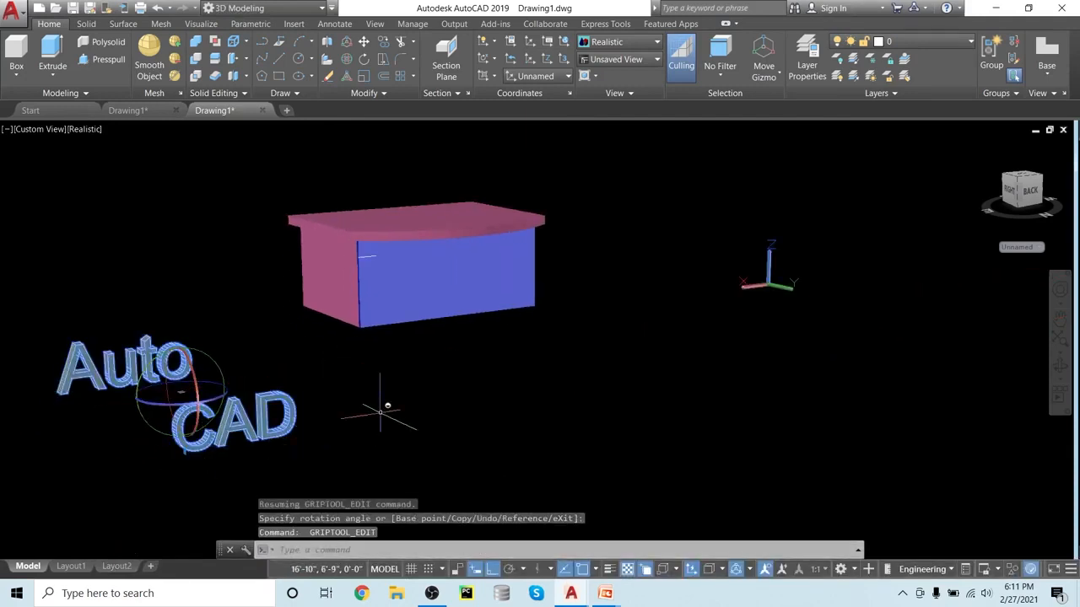
{"action": "key", "text": "Escape"}
- Move the upright lettering from the top corner of the A to the free end of the short line on the blue panel
{"action": "middle_click_drag", "start_coordinate": [431, 387], "coordinate": [395, 452]}
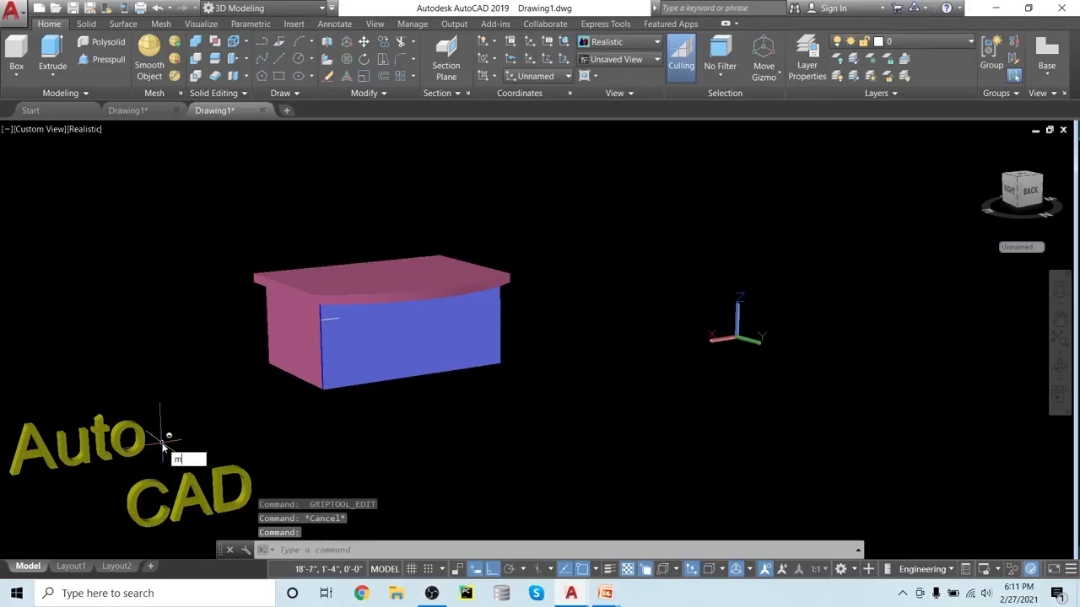
{"action": "key", "text": "Return"}
{"action": "left_click", "coordinate": [131, 435]}
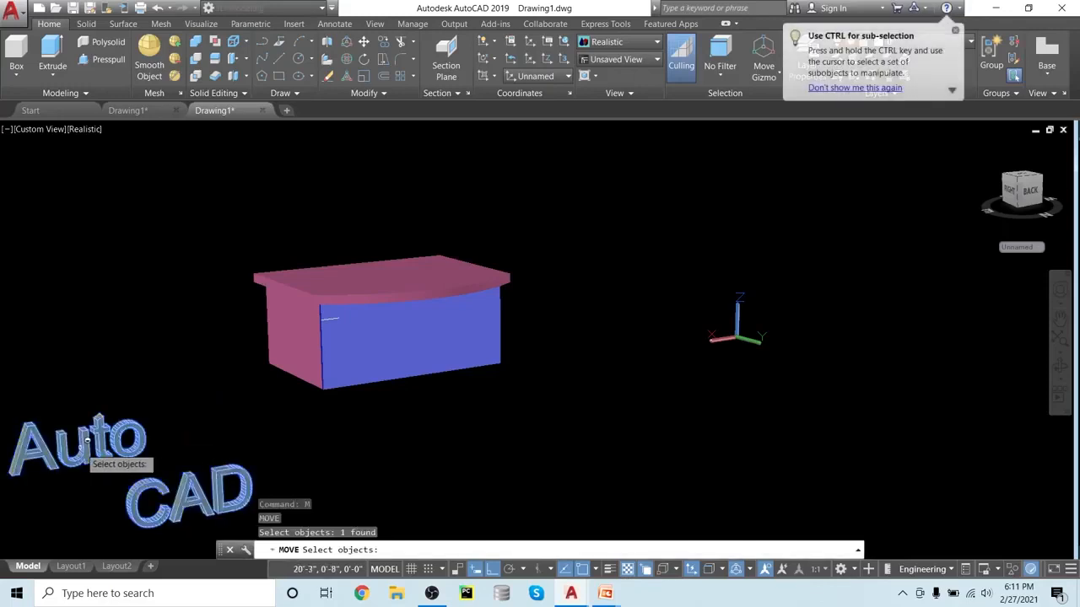
{"action": "key", "text": "Return"}
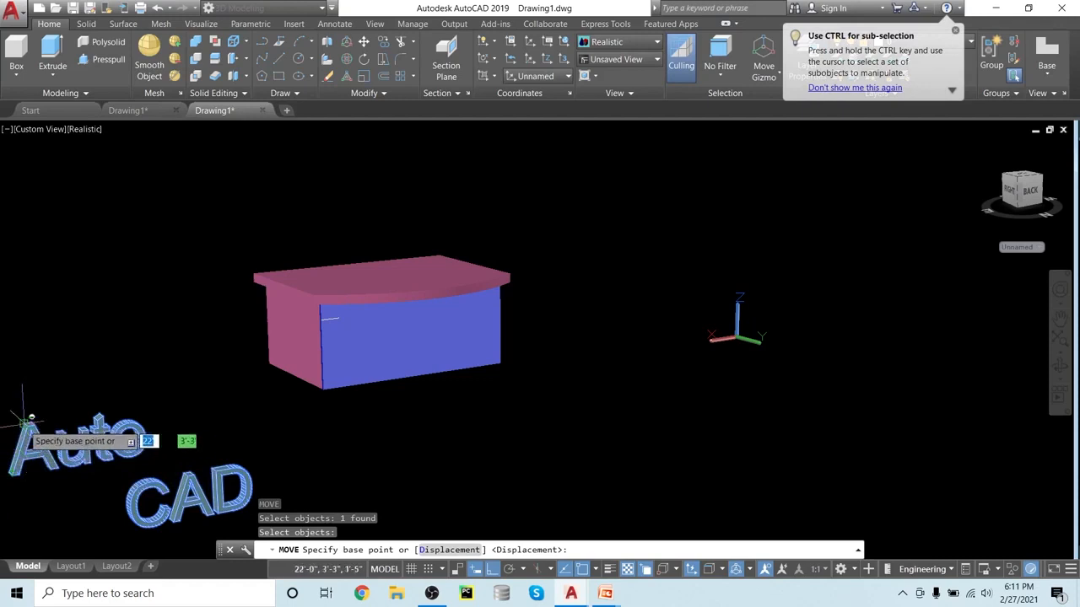
{"action": "left_click", "coordinate": [31, 417]}
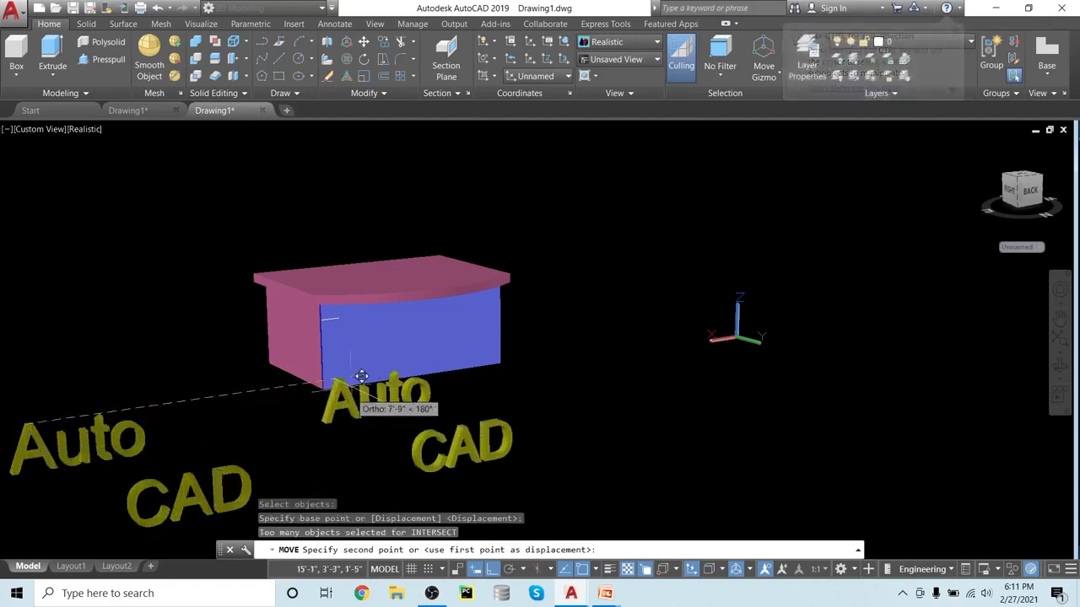
{"action": "left_click", "coordinate": [345, 310]}
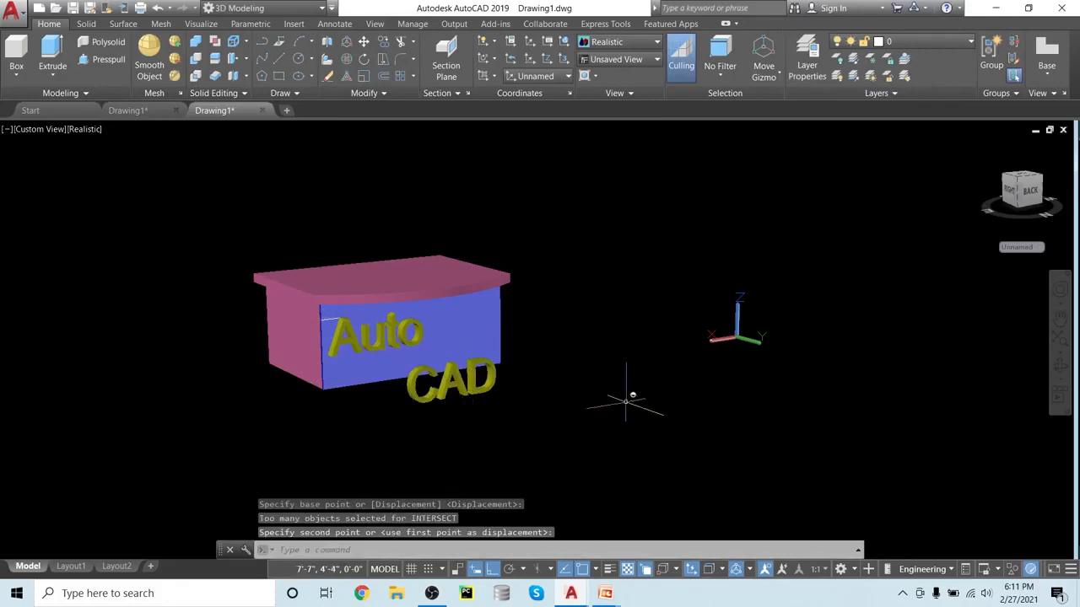
- Scale the Auto CAD lettering by a factor of 0.5 from the top corner of the letter A
{"action": "scroll", "coordinate": [632, 394], "scroll_direction": "up", "scroll_amount": 3}
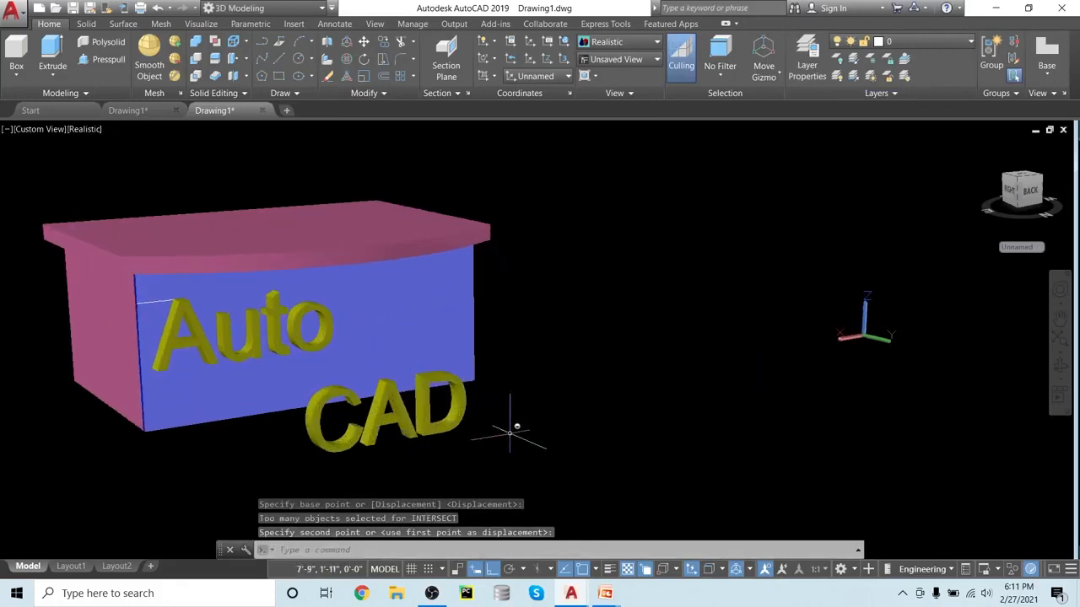
{"action": "middle_click_drag", "start_coordinate": [614, 476], "coordinate": [661, 484], "text": "shift"}
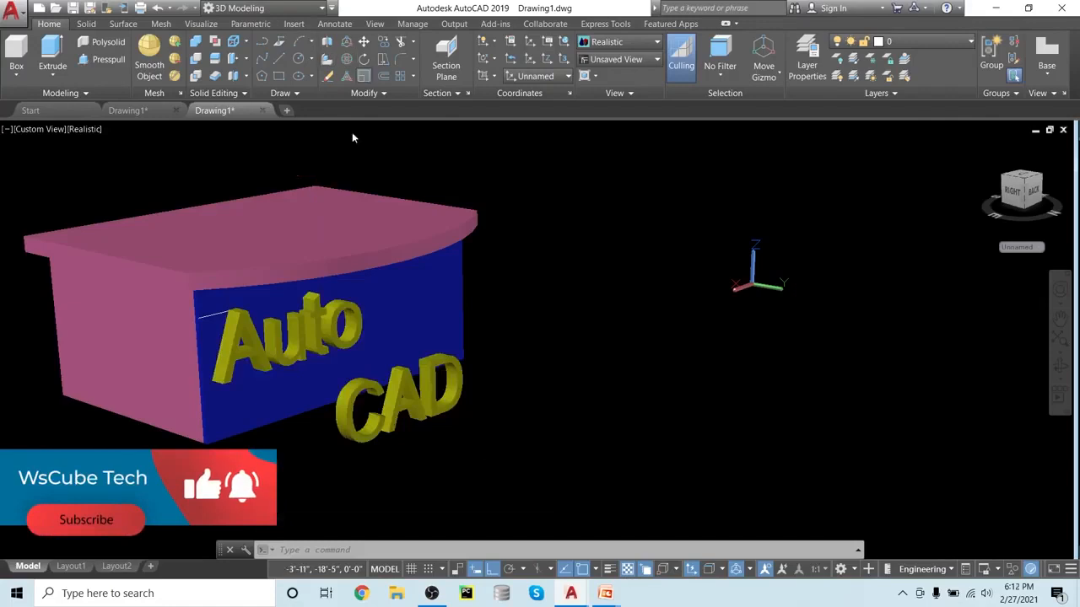
{"action": "left_click", "coordinate": [360, 78]}
{"action": "left_click", "coordinate": [232, 363]}
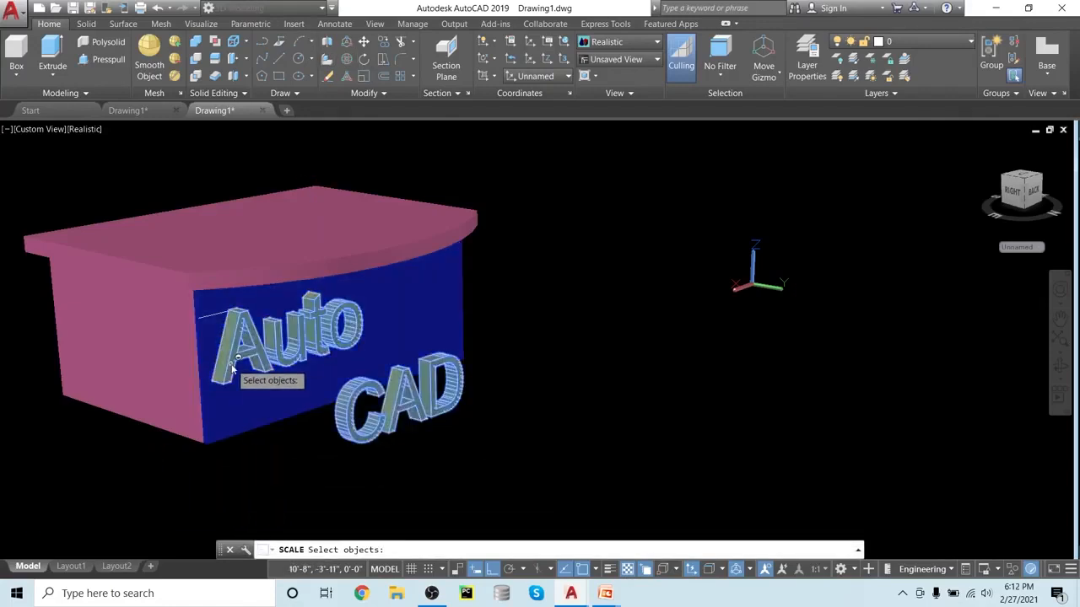
{"action": "left_click", "coordinate": [401, 389]}
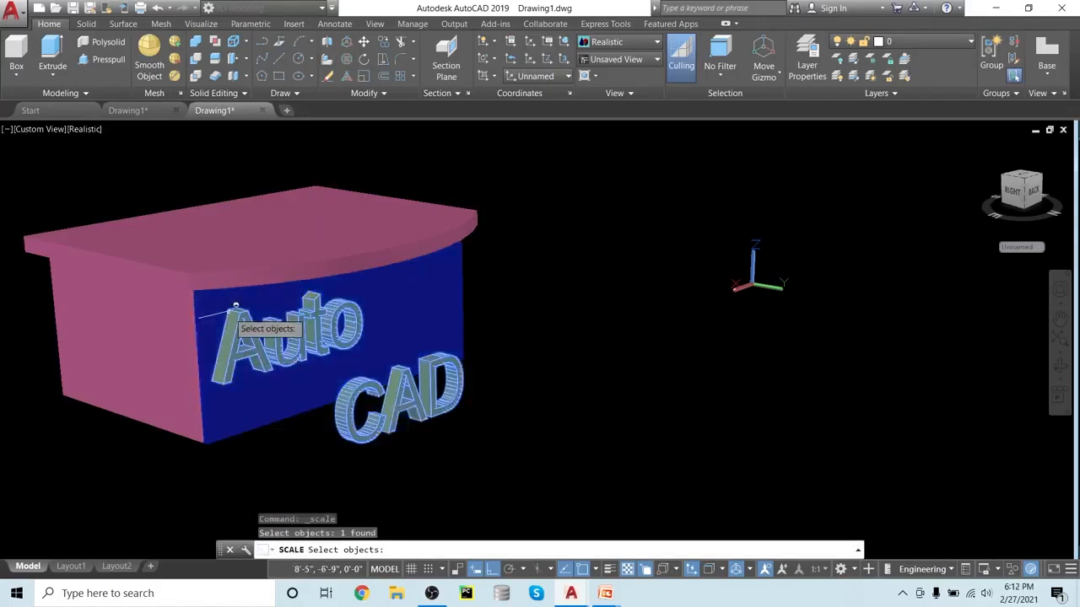
{"action": "left_click", "coordinate": [352, 433]}
{"action": "key", "text": "Return"}
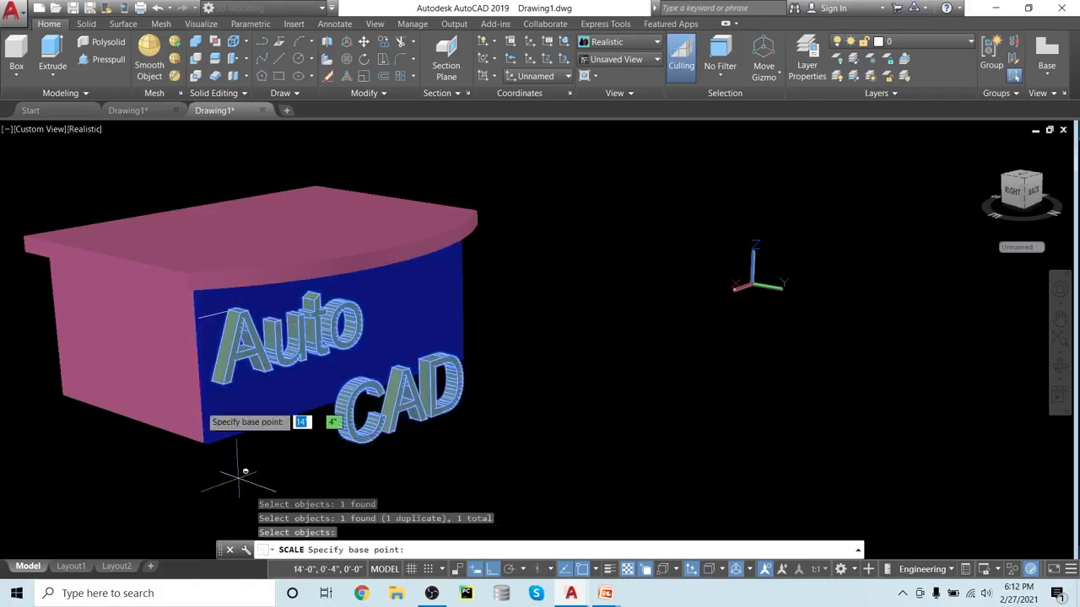
{"action": "left_click", "coordinate": [234, 309]}
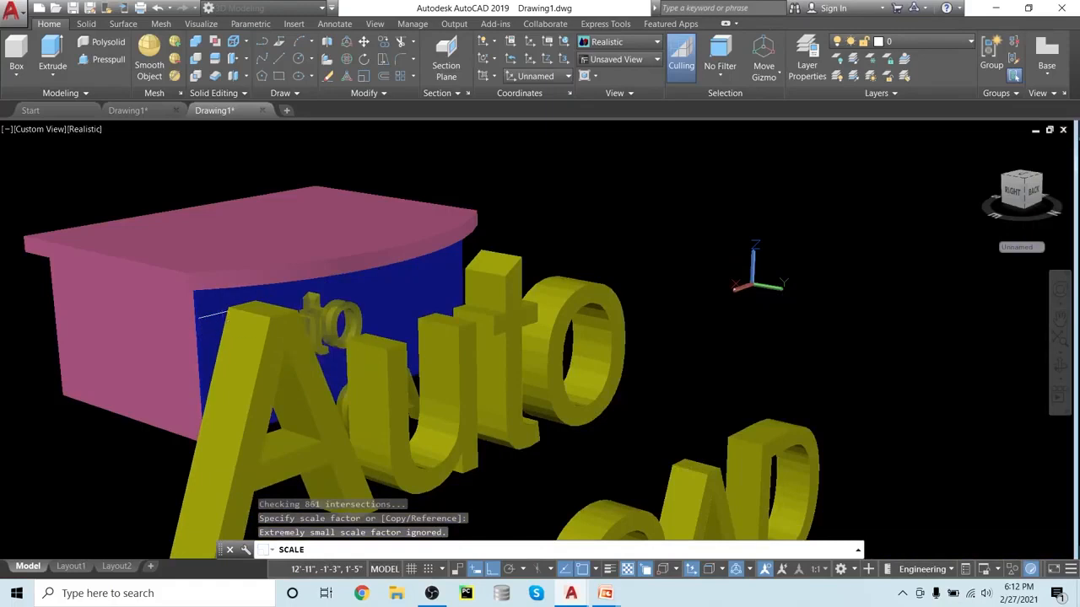
{"action": "type", "text": "0.5"}
{"action": "key", "text": "Return"}
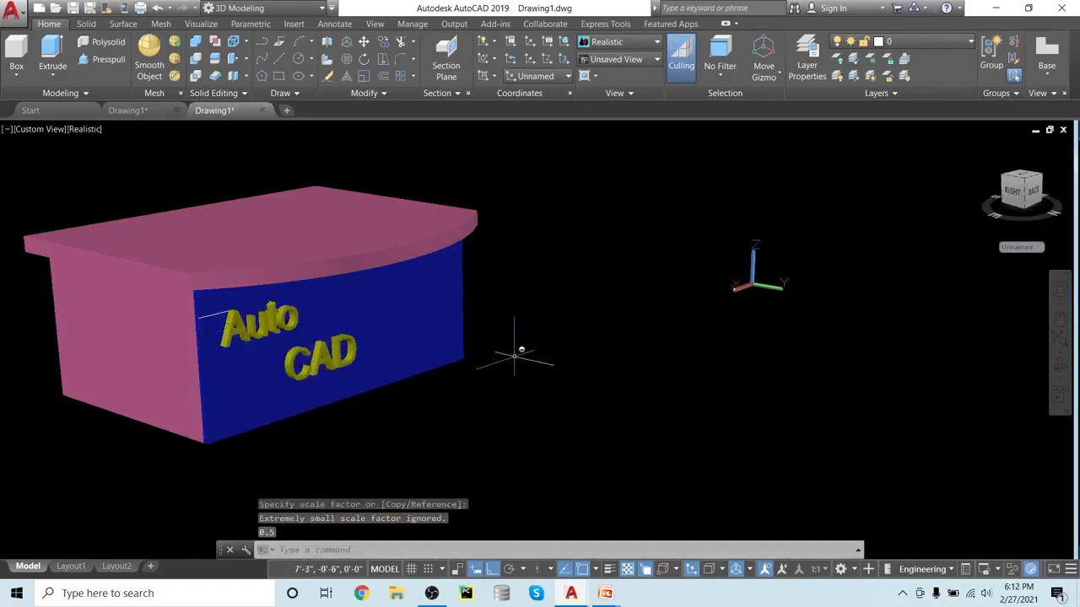
- Delete the short helper line beside the lettering on the desk's blue back panel
{"action": "scroll", "coordinate": [515, 355], "scroll_direction": "up", "scroll_amount": 2}
{"action": "scroll", "coordinate": [521, 350], "scroll_direction": "down", "scroll_amount": 1}
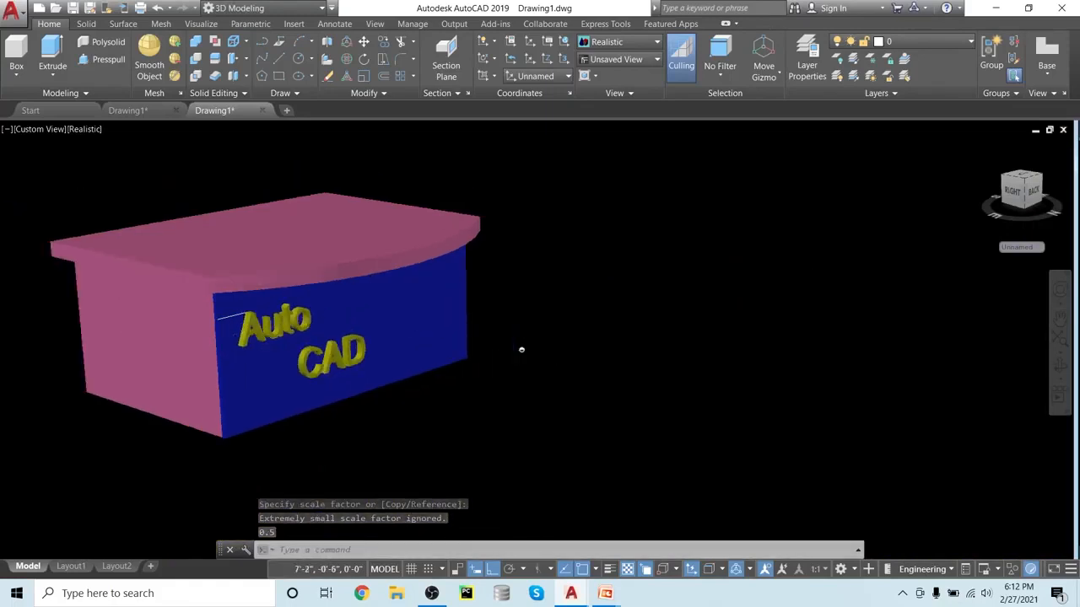
{"action": "scroll", "coordinate": [521, 350], "scroll_direction": "up", "scroll_amount": 2}
{"action": "middle_click_drag", "start_coordinate": [522, 350], "coordinate": [447, 369], "text": "shift"}
{"action": "scroll", "coordinate": [530, 361], "scroll_direction": "down", "scroll_amount": 1}
{"action": "scroll", "coordinate": [526, 366], "scroll_direction": "up", "scroll_amount": 1}
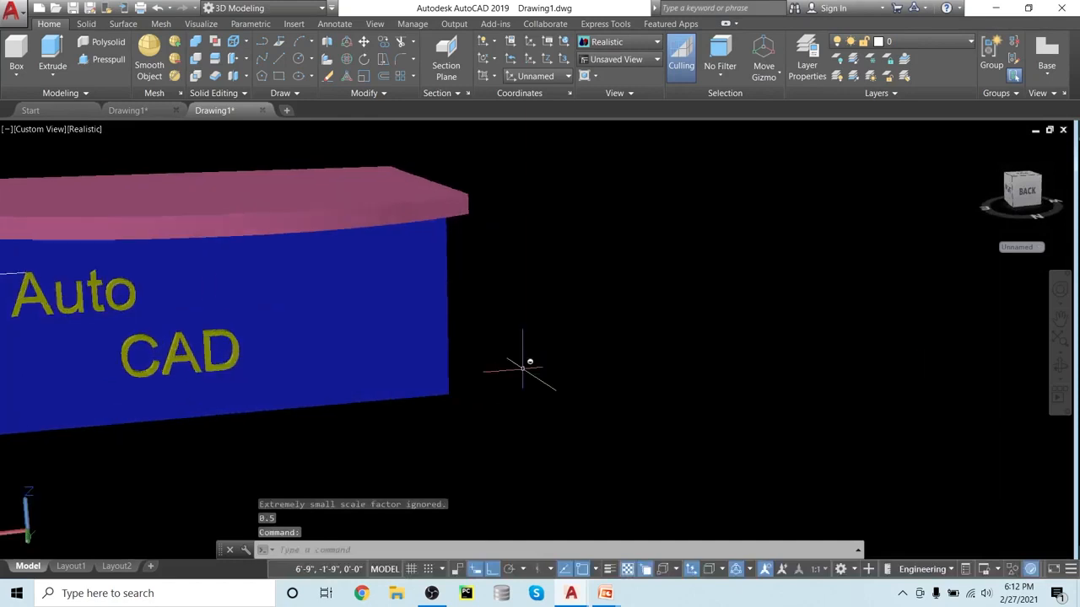
{"action": "scroll", "coordinate": [522, 363], "scroll_direction": "down", "scroll_amount": 1}
{"action": "middle_click_drag", "start_coordinate": [525, 364], "coordinate": [308, 350], "text": "shift"}
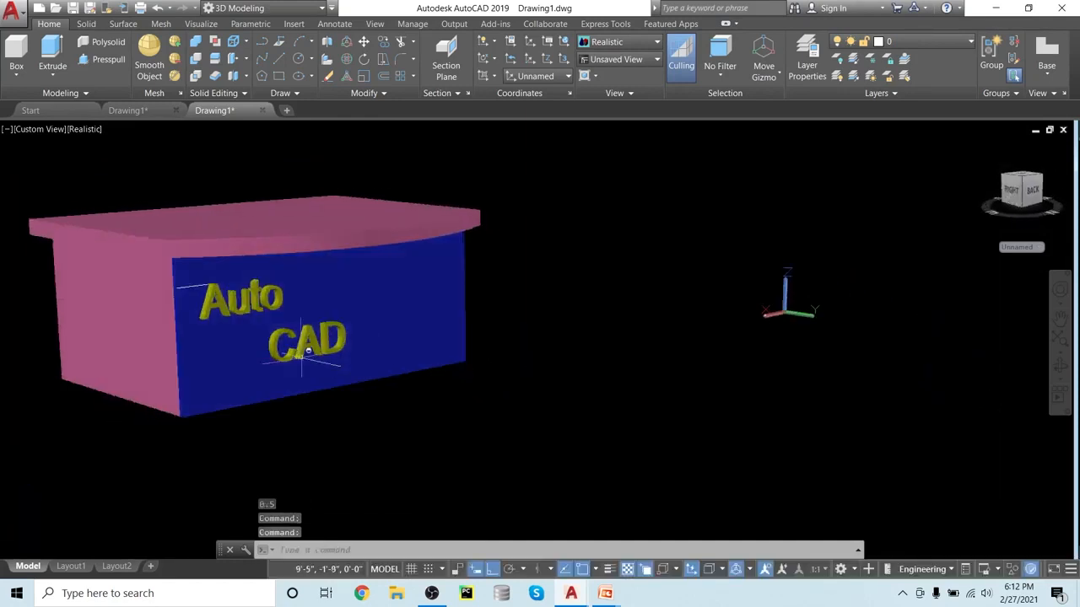
{"action": "left_click", "coordinate": [199, 279]}
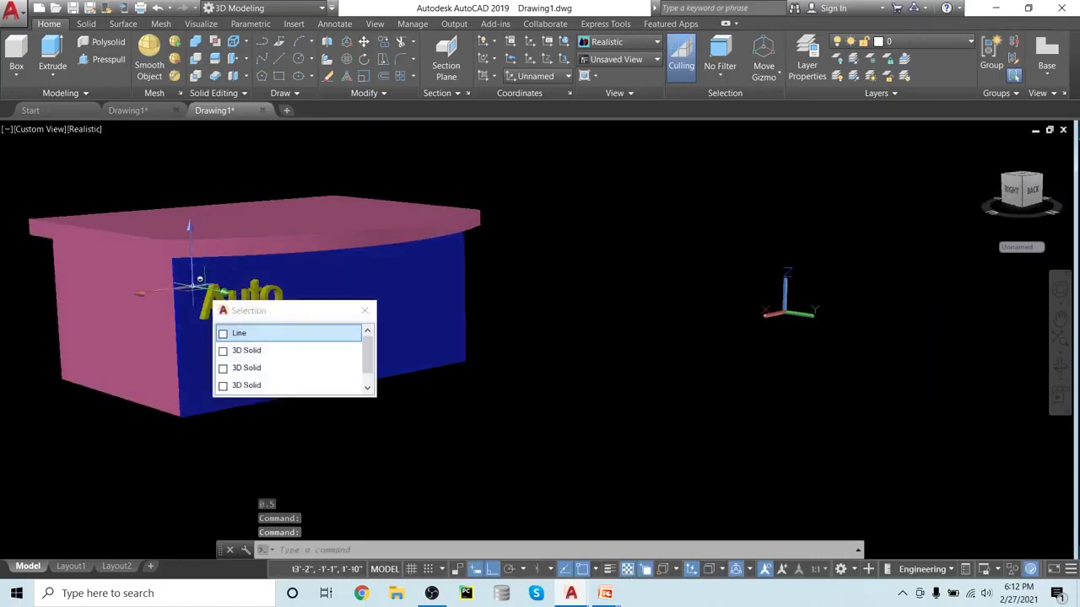
{"action": "left_click", "coordinate": [223, 334]}
{"action": "key", "text": "Delete"}
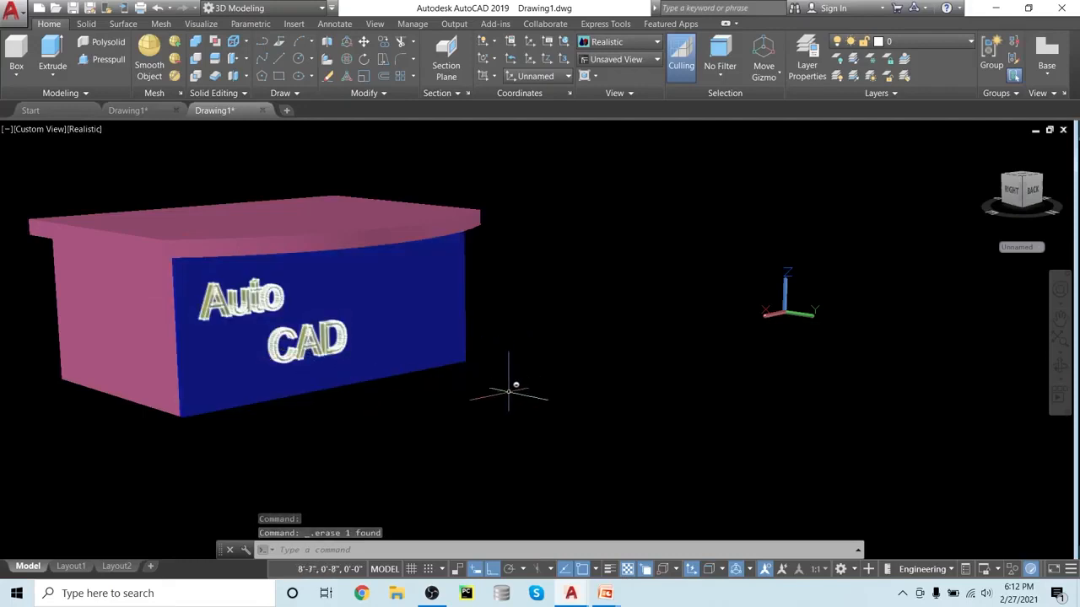
- Move the Auto CAD lettering horizontally about 1'-5" along the blue back panel, toward the panel's middle
{"action": "middle_click_drag", "start_coordinate": [509, 392], "coordinate": [438, 408], "text": "shift"}
{"action": "key", "text": "Return"}
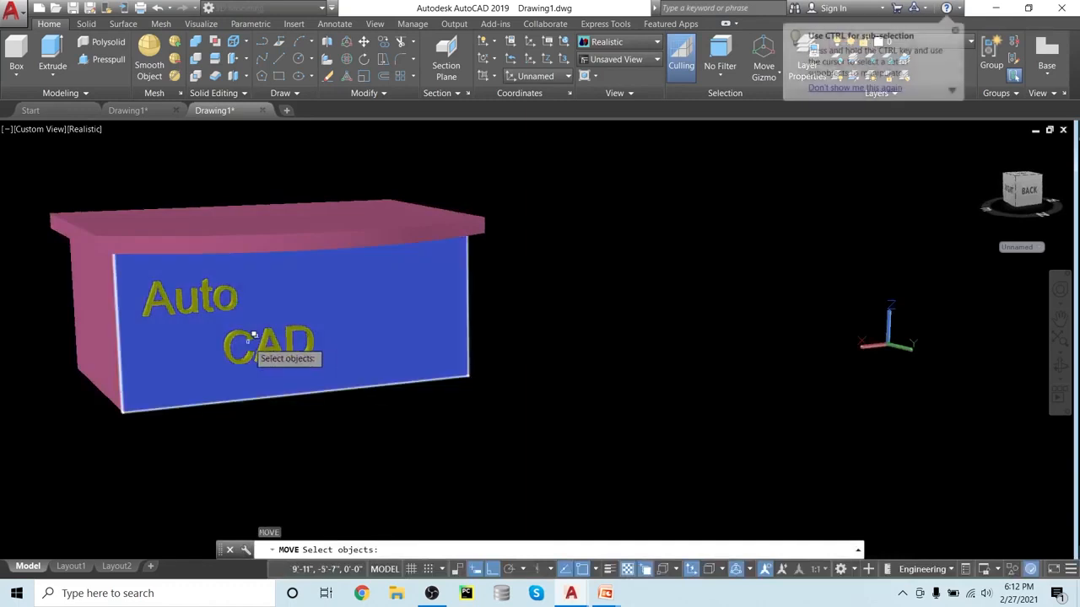
{"action": "left_click", "coordinate": [269, 335]}
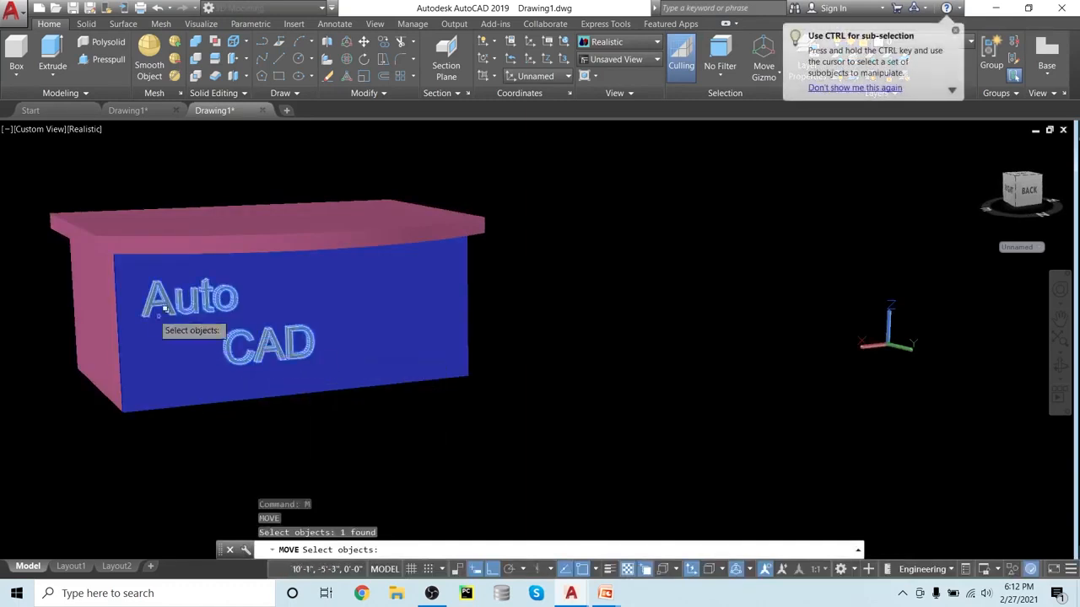
{"action": "key", "text": "Return"}
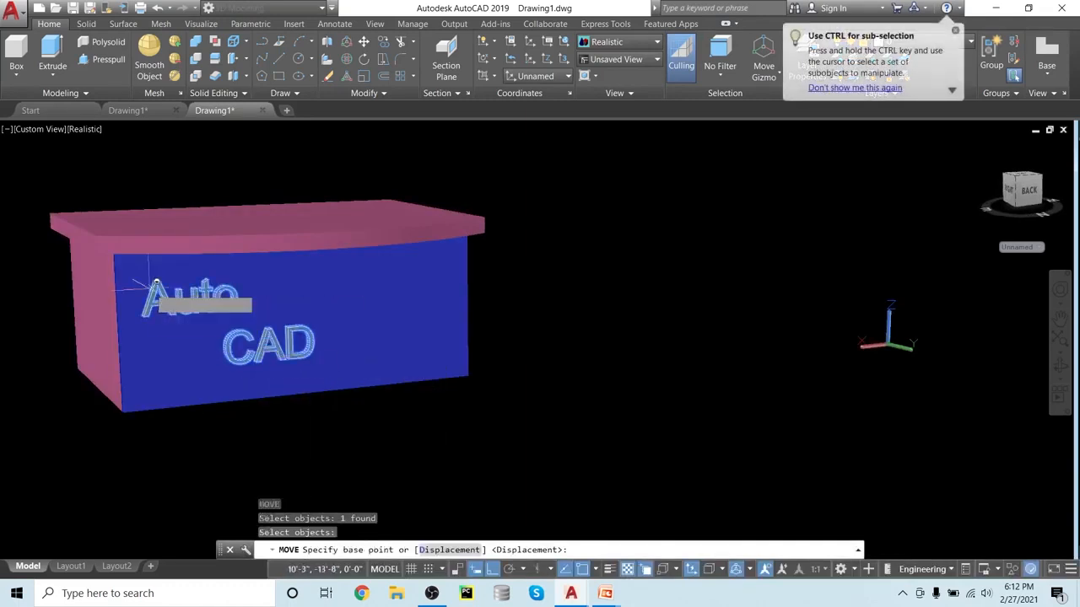
{"action": "scroll", "coordinate": [155, 287], "scroll_direction": "up", "scroll_amount": 2}
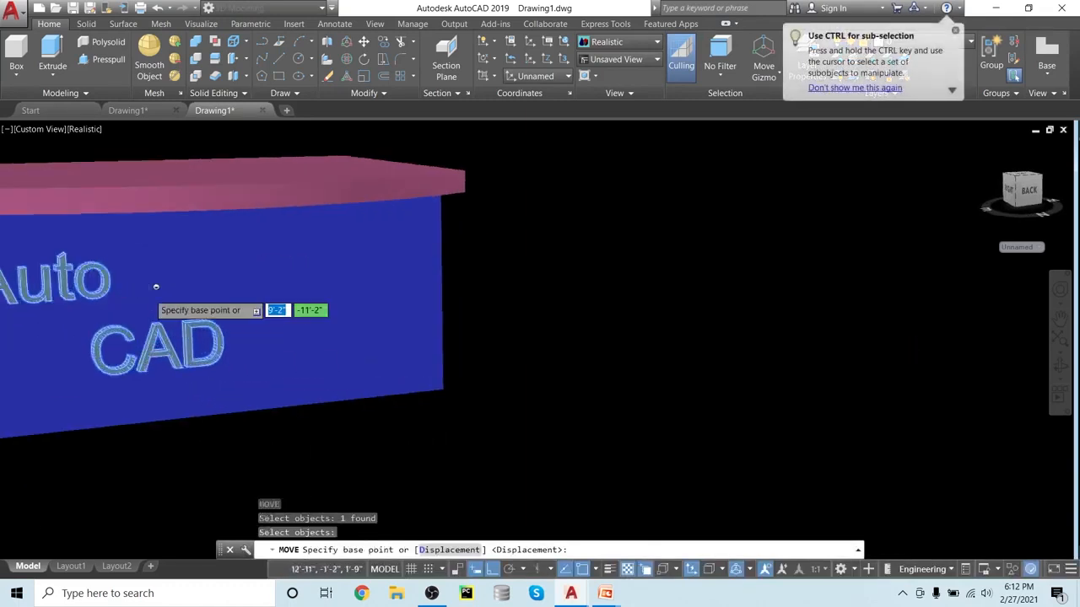
{"action": "left_click", "coordinate": [182, 322]}
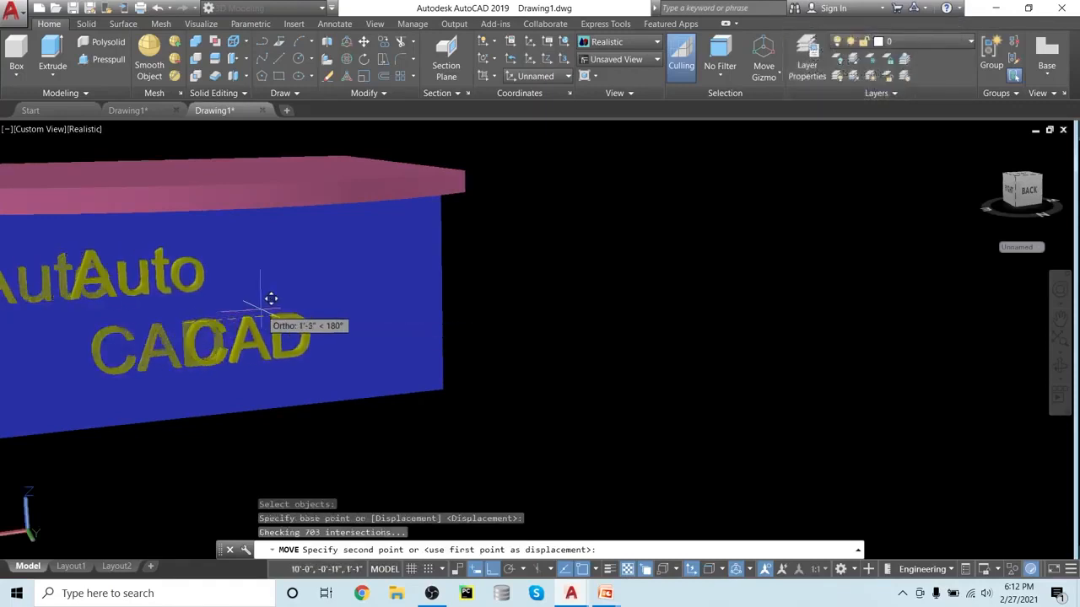
{"action": "left_click", "coordinate": [269, 300]}
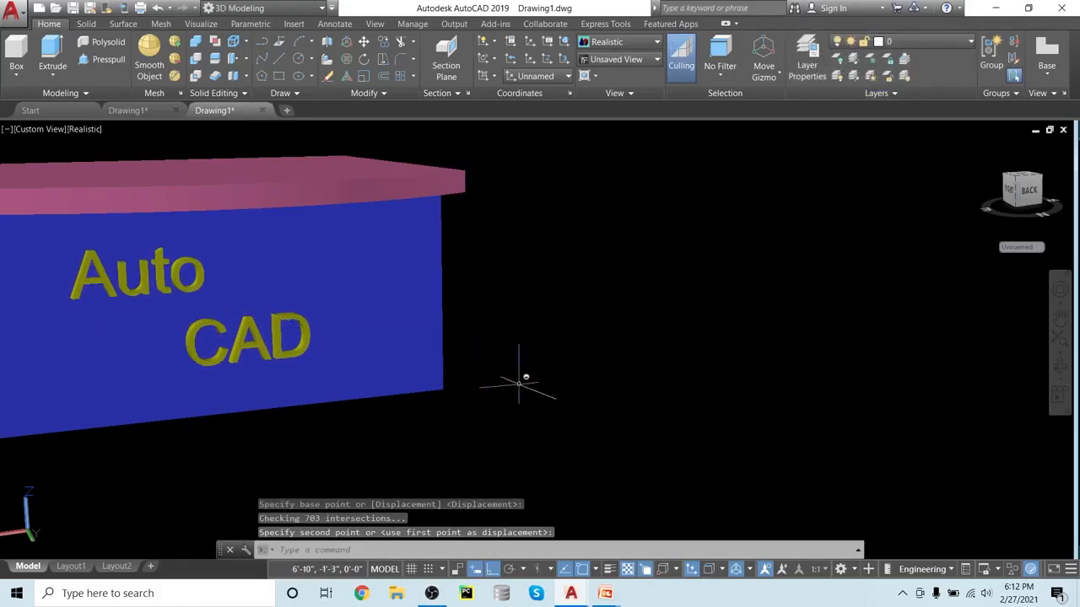
- Examine the finished desk from the back, sides and front, checking the lettering, shelves and drawers
{"action": "middle_click_drag", "start_coordinate": [516, 396], "coordinate": [506, 433], "text": "shift"}
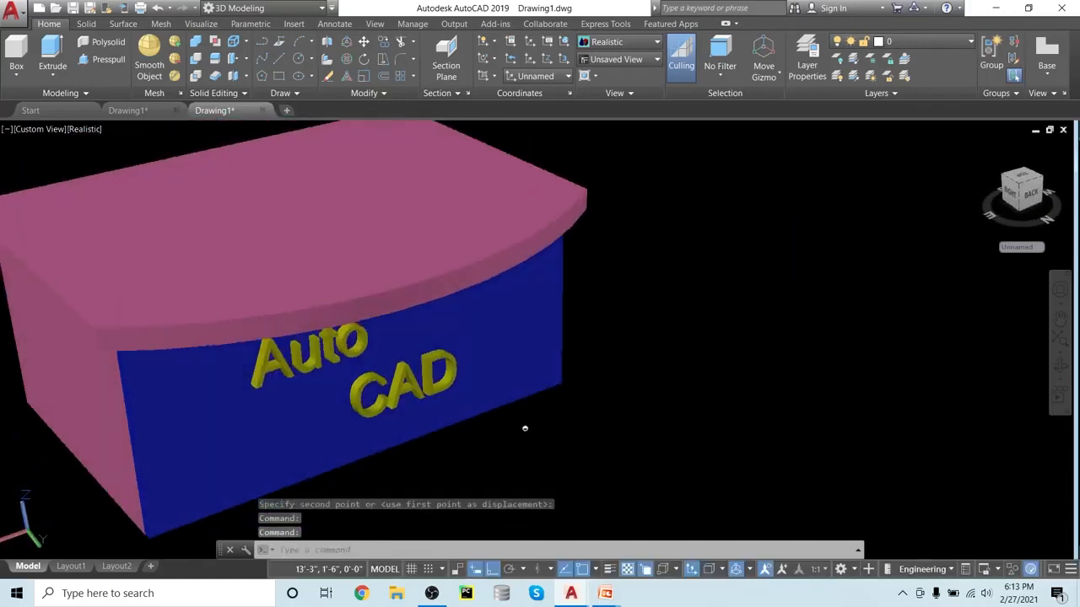
{"action": "scroll", "coordinate": [517, 434], "scroll_direction": "down", "scroll_amount": 1}
{"action": "scroll", "coordinate": [517, 453], "scroll_direction": "up", "scroll_amount": 1}
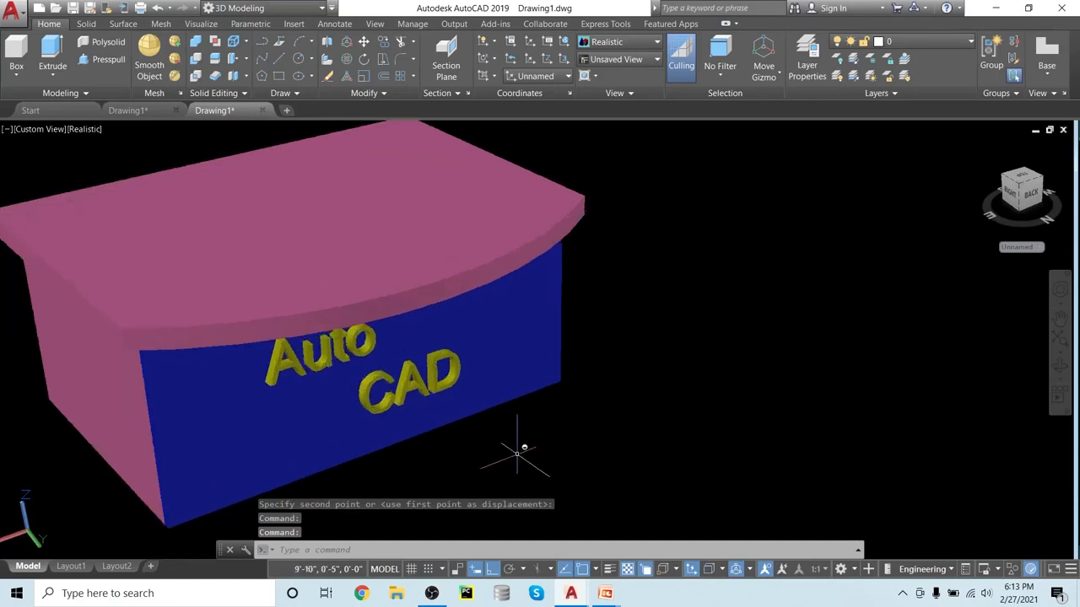
{"action": "scroll", "coordinate": [517, 454], "scroll_direction": "down", "scroll_amount": 1}
{"action": "middle_click_drag", "start_coordinate": [517, 454], "coordinate": [741, 431], "text": "shift"}
{"action": "middle_click_drag", "start_coordinate": [511, 453], "coordinate": [700, 441], "text": "shift"}
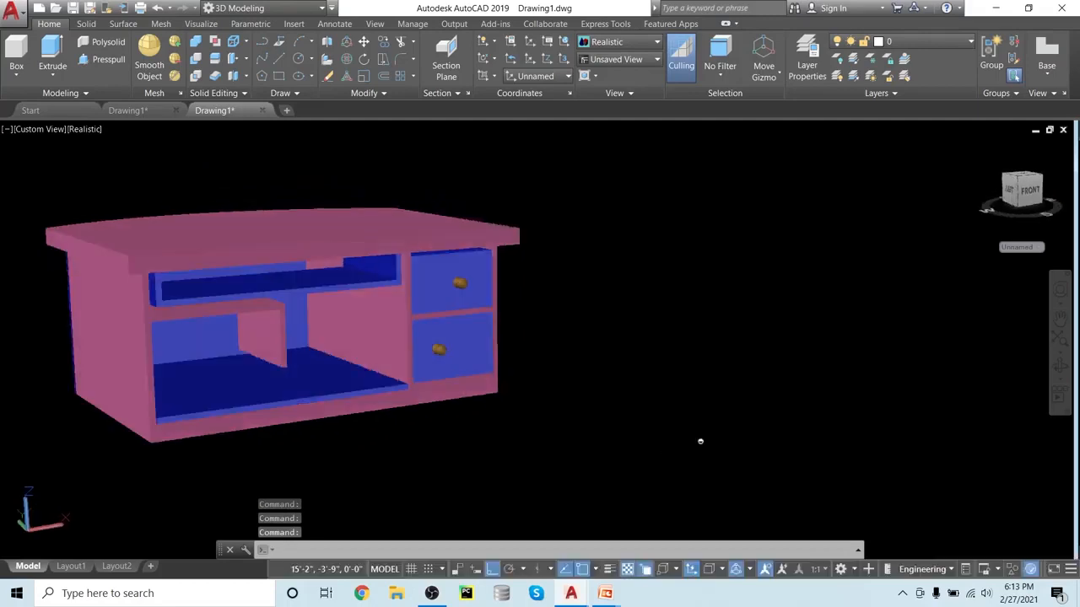
{"action": "middle_click_drag", "start_coordinate": [459, 458], "coordinate": [675, 462], "text": "shift"}
{"action": "middle_click_drag", "start_coordinate": [465, 479], "coordinate": [642, 460], "text": "shift"}
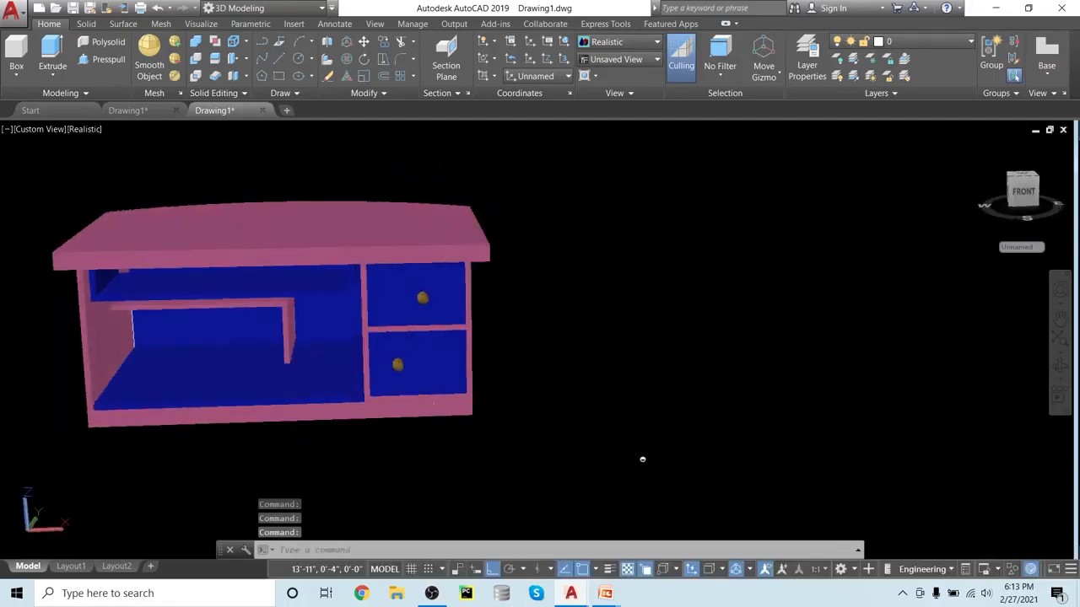
{"action": "middle_click_drag", "start_coordinate": [388, 455], "coordinate": [585, 399], "text": "shift"}
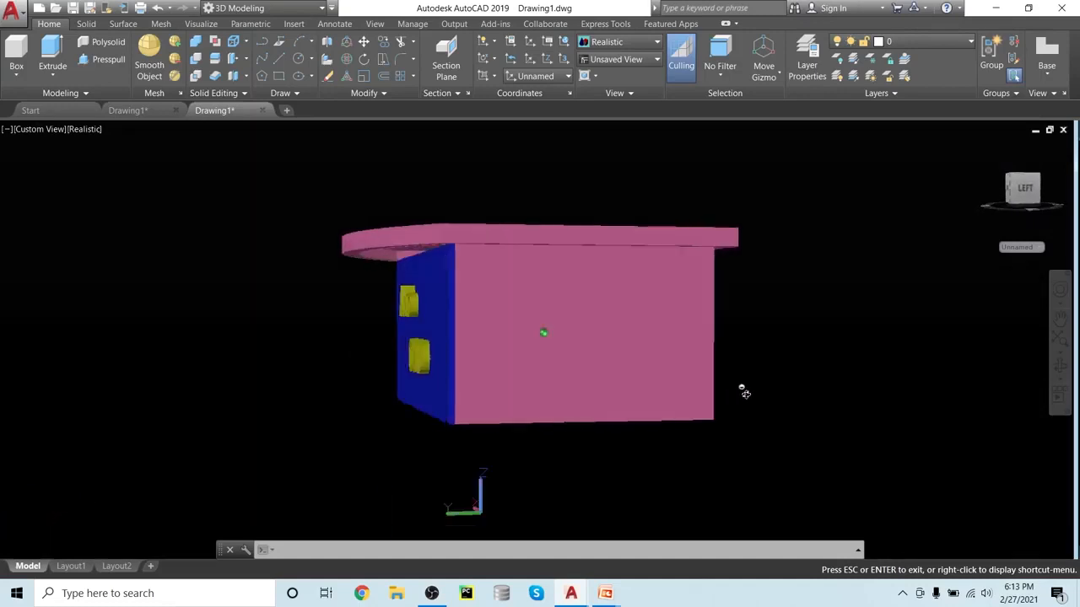
{"action": "middle_click_drag", "start_coordinate": [743, 423], "coordinate": [115, 368], "text": "shift"}
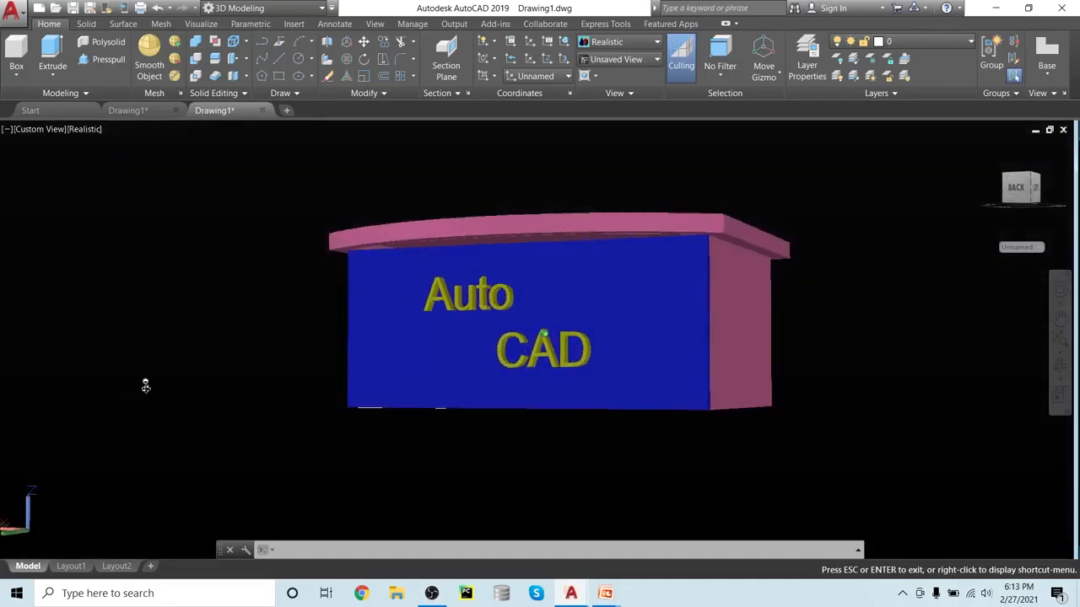
{"action": "middle_click_drag", "start_coordinate": [221, 377], "coordinate": [167, 381], "text": "shift"}
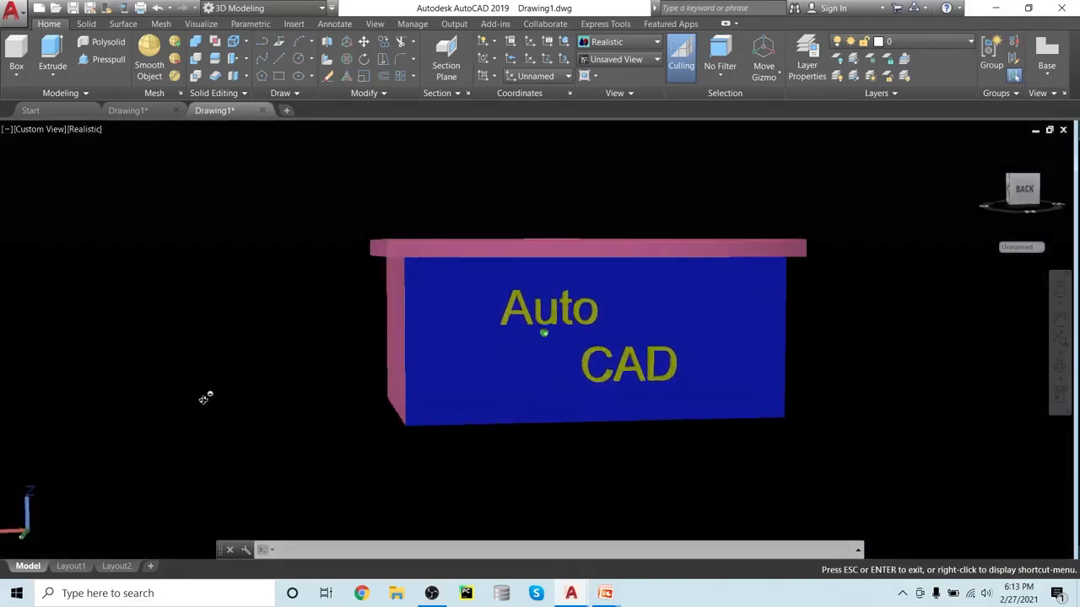
{"action": "middle_click_drag", "start_coordinate": [253, 378], "coordinate": [611, 364], "text": "shift"}
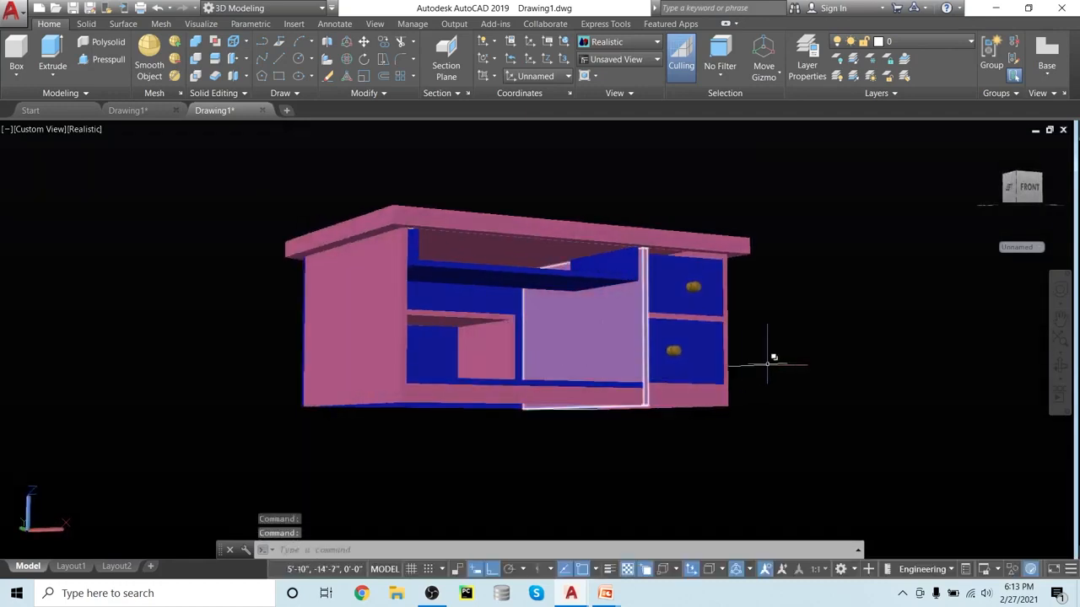
{"action": "middle_click_drag", "start_coordinate": [796, 366], "coordinate": [784, 450], "text": "shift"}
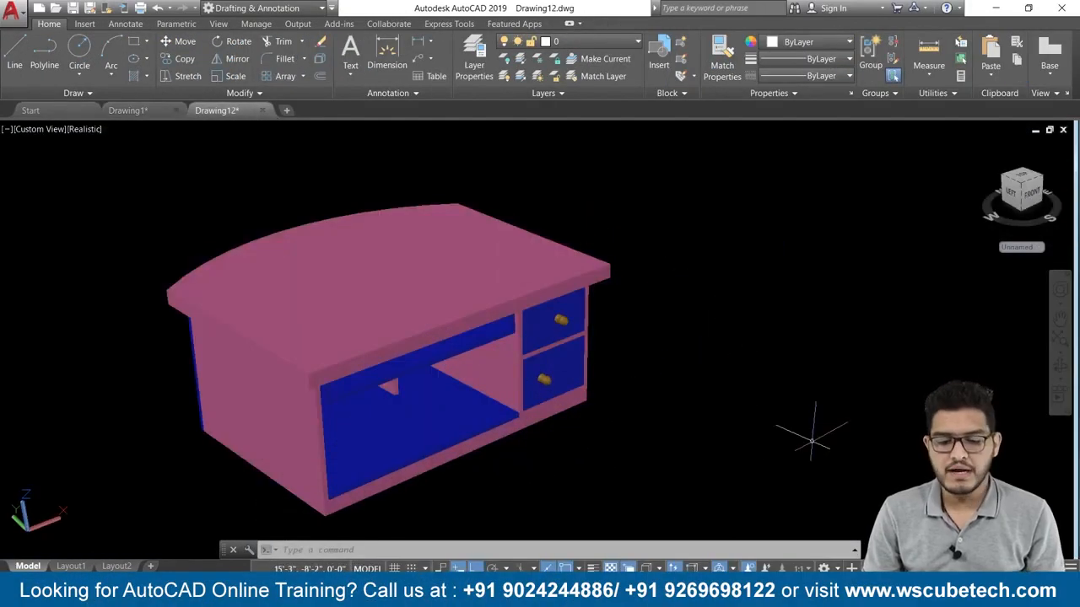
{"action": "right_click", "coordinate": [812, 441], "text": "shift"}
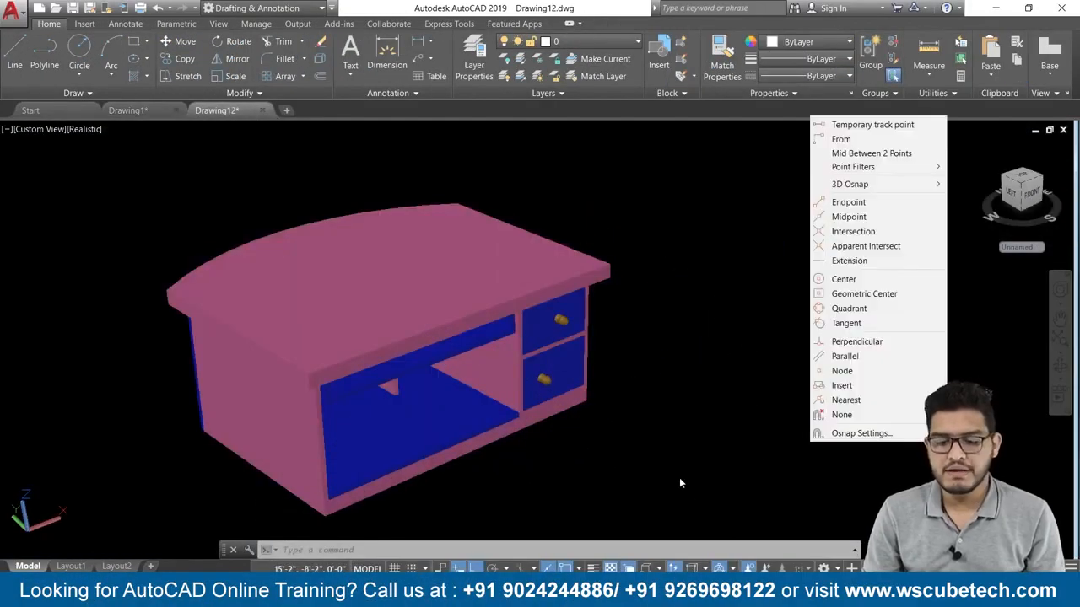
{"action": "key", "text": "Escape"}
{"action": "middle_click_drag", "start_coordinate": [686, 410], "coordinate": [650, 462], "text": "shift"}
{"action": "middle_click_drag", "start_coordinate": [777, 436], "coordinate": [638, 390], "text": "shift"}
{"action": "middle_click_drag", "start_coordinate": [744, 391], "coordinate": [718, 398], "text": "shift"}
{"action": "scroll", "coordinate": [718, 403], "scroll_direction": "down", "scroll_amount": 2}
{"action": "scroll", "coordinate": [718, 404], "scroll_direction": "up", "scroll_amount": 1}
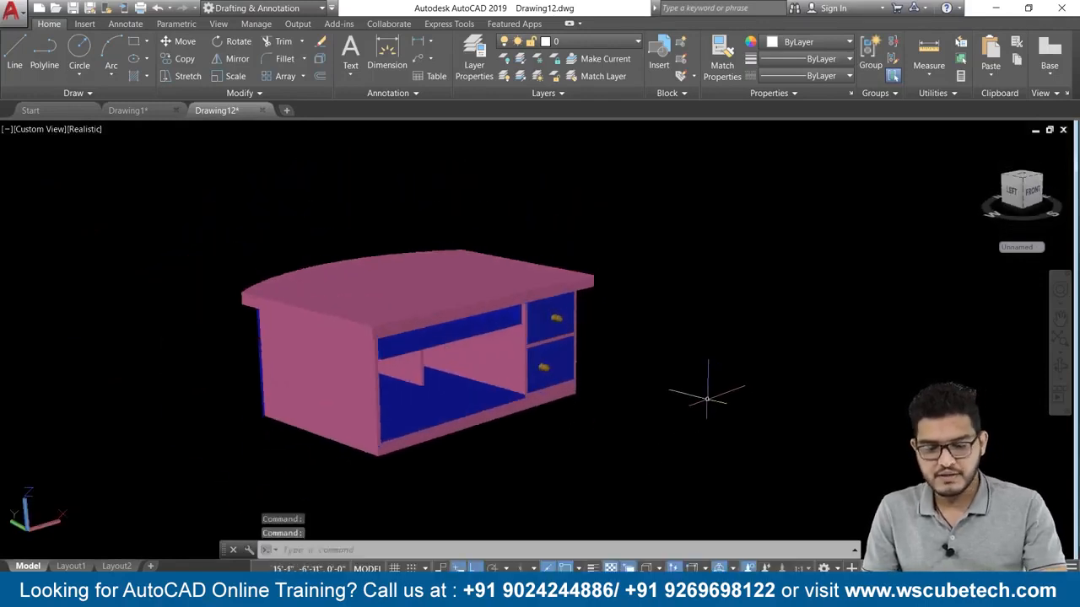
- Turn on the drawing grid around the desk model
{"action": "key", "text": "F7"}
{"action": "middle_click_drag", "start_coordinate": [706, 413], "coordinate": [716, 450], "text": "shift"}
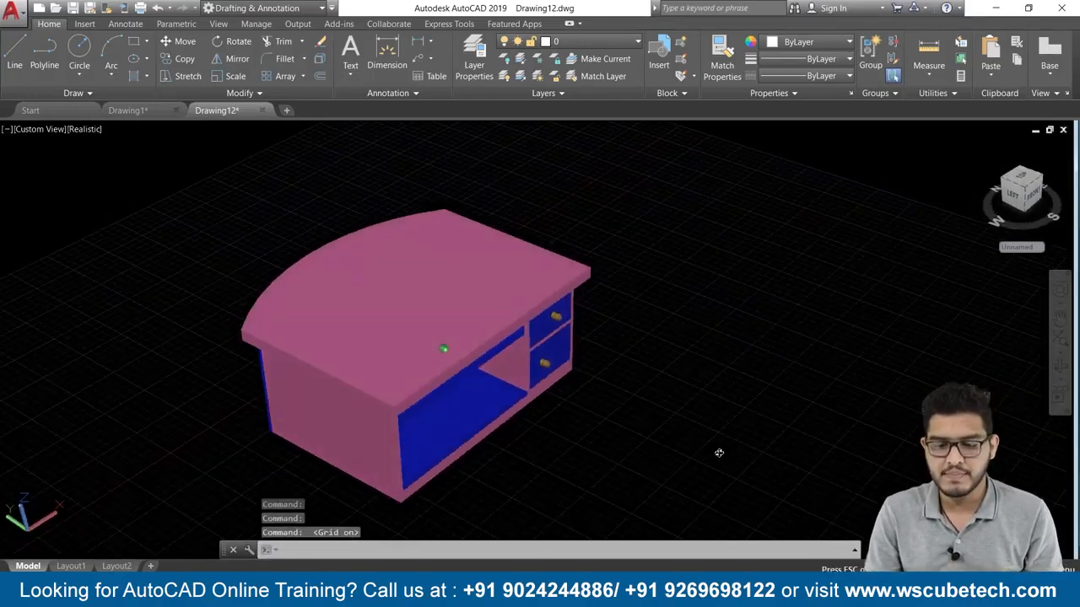
{"action": "scroll", "coordinate": [768, 424], "scroll_direction": "up", "scroll_amount": 1}
{"action": "middle_click_drag", "start_coordinate": [725, 409], "coordinate": [551, 359]}
{"action": "scroll", "coordinate": [549, 359], "scroll_direction": "down", "scroll_amount": 1}
{"action": "scroll", "coordinate": [549, 359], "scroll_direction": "up", "scroll_amount": 1}
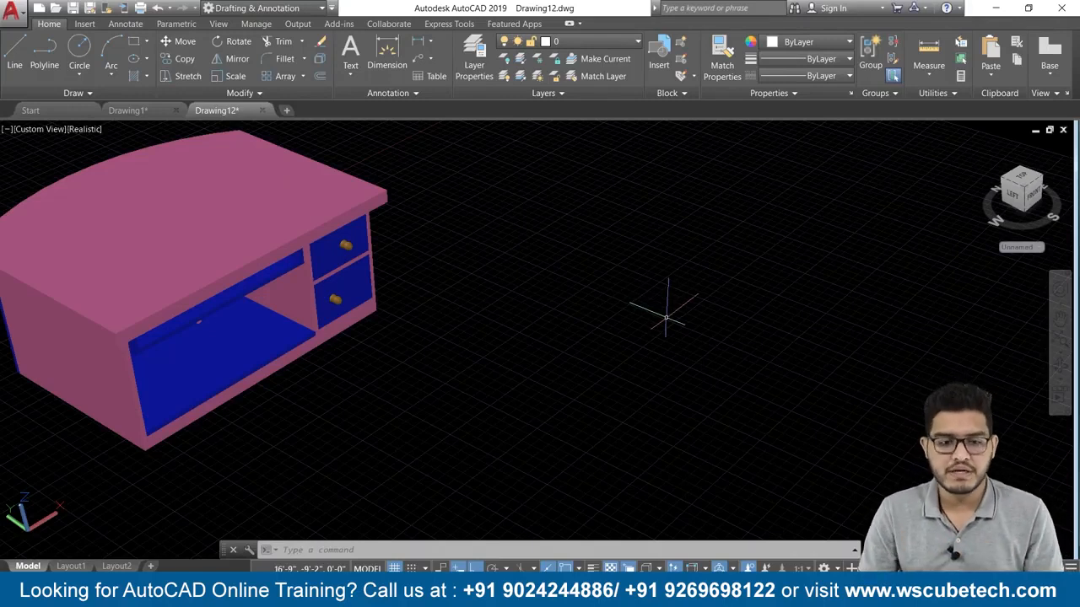
- Switch to the 3D Modeling workspace and accept the drawing units as Engineering length, 0'-0" precision and inches
{"action": "left_click", "coordinate": [309, 8]}
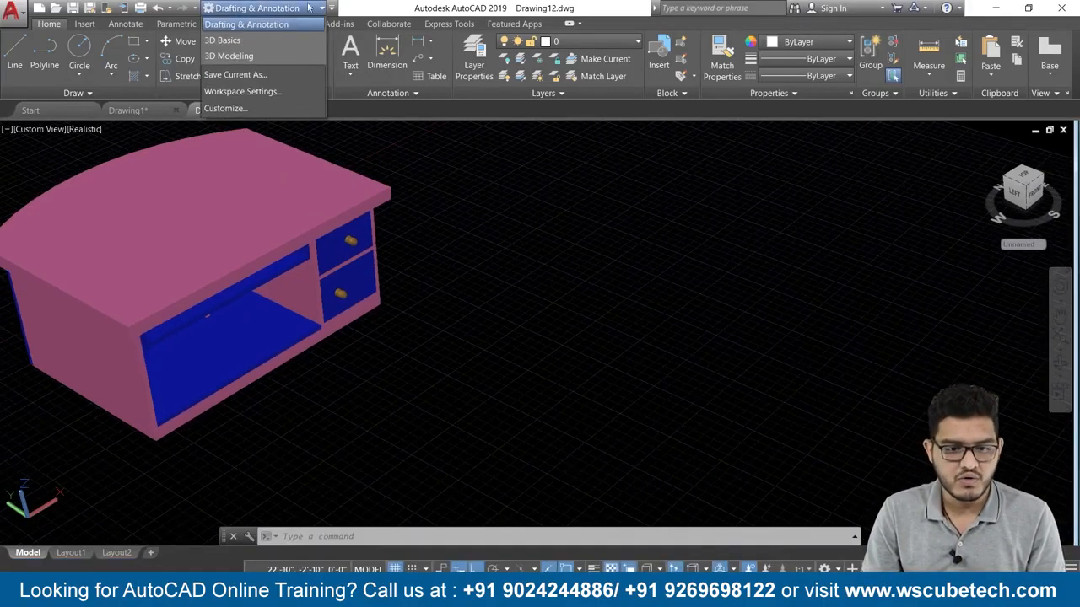
{"action": "left_click", "coordinate": [228, 56]}
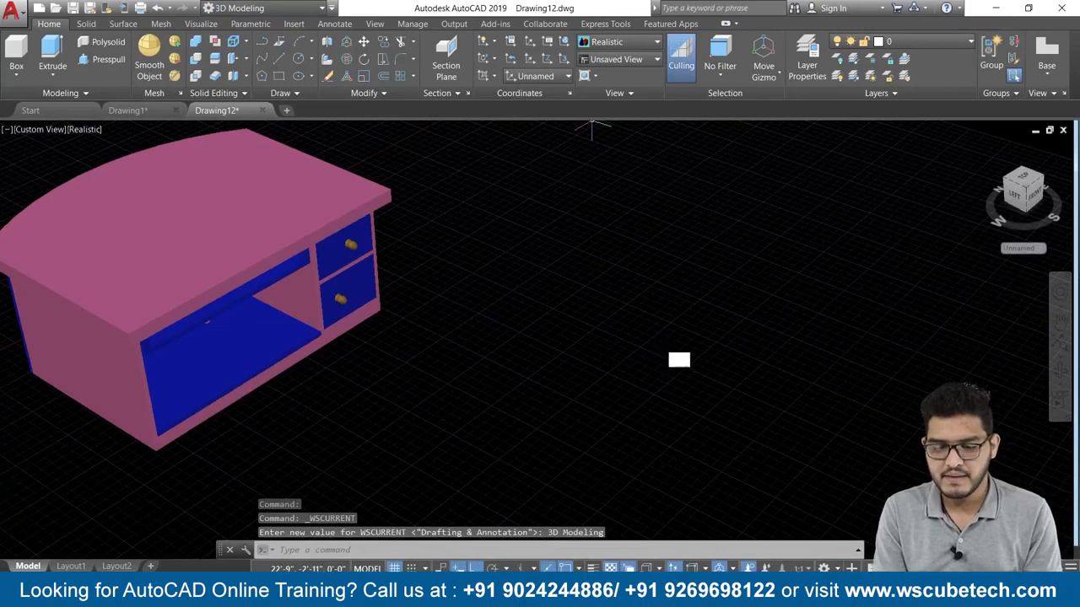
{"action": "type", "text": "un"}
{"action": "key", "text": "Return"}
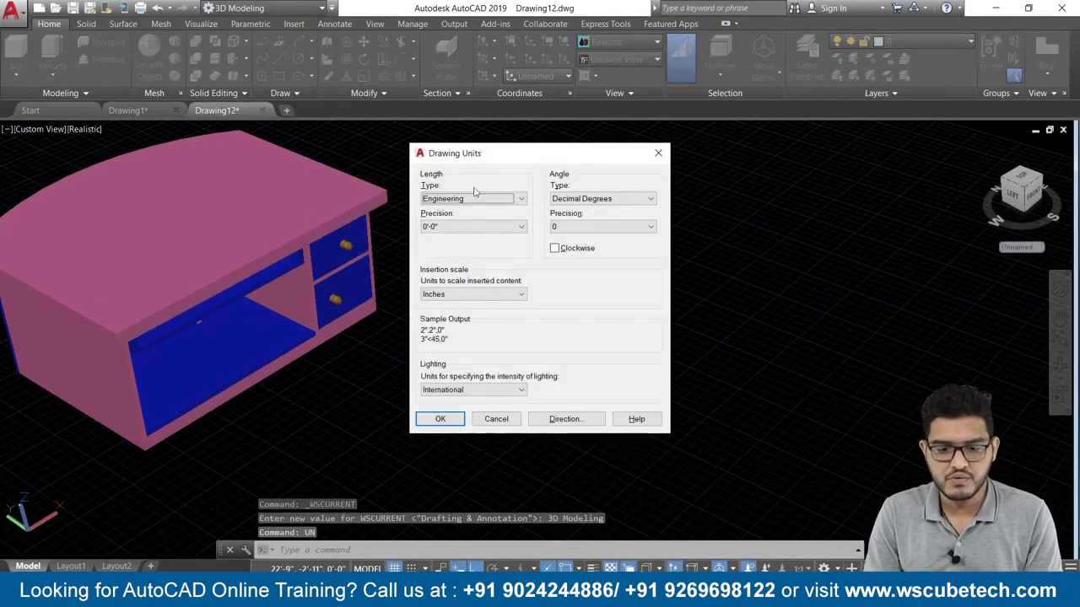
{"action": "left_click", "coordinate": [440, 420]}
- Draw two connected perpendicular 28" lines on the empty grid beside the desk, the second running along the X axis
{"action": "scroll", "coordinate": [598, 325], "scroll_direction": "down", "scroll_amount": 1}
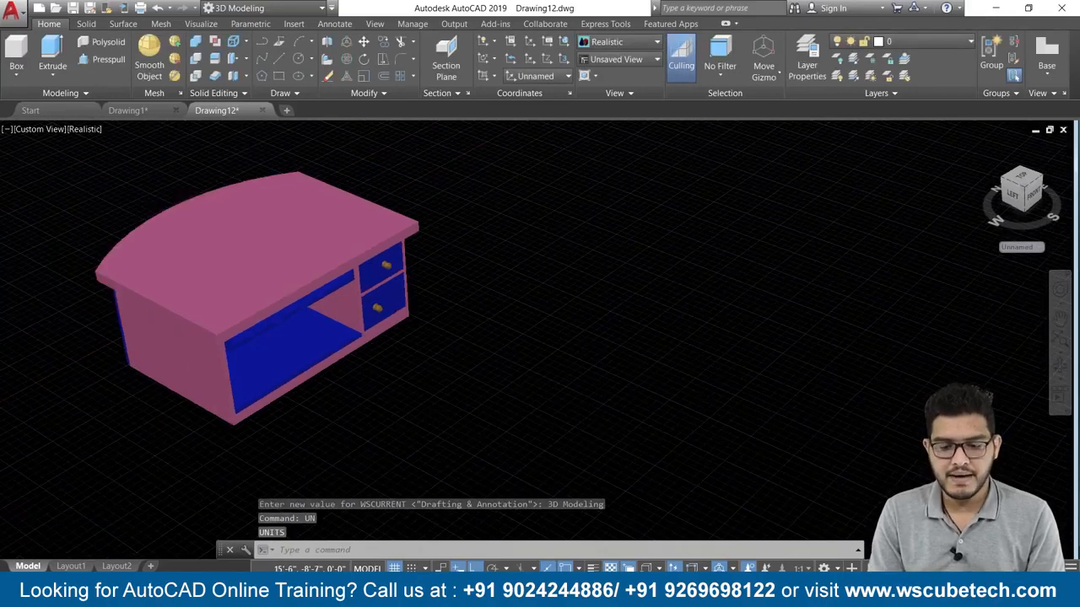
{"action": "scroll", "coordinate": [596, 346], "scroll_direction": "up", "scroll_amount": 1}
{"action": "middle_click_drag", "start_coordinate": [596, 346], "coordinate": [437, 336]}
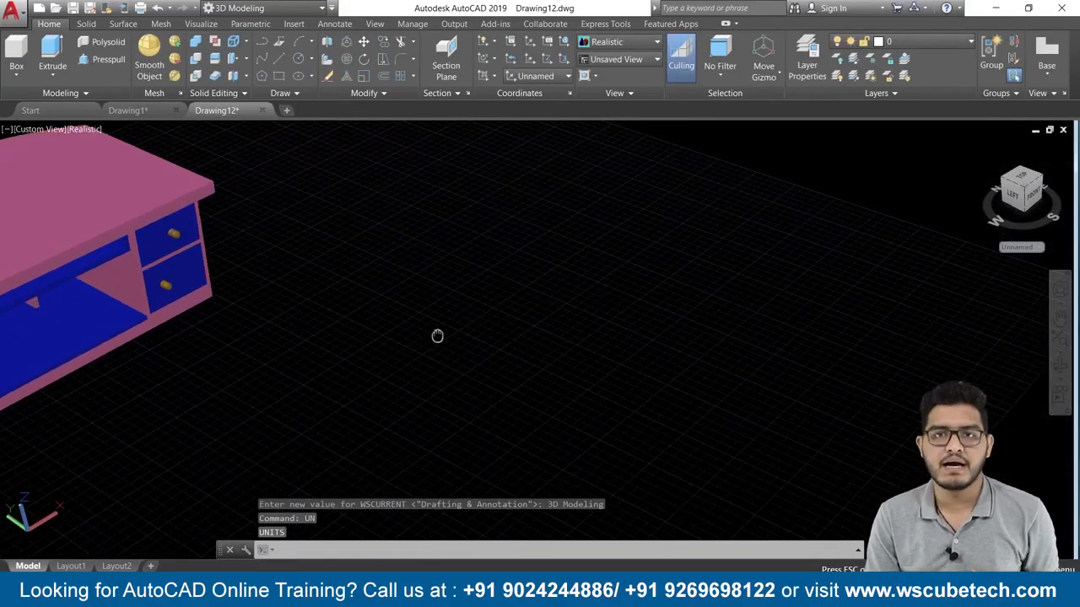
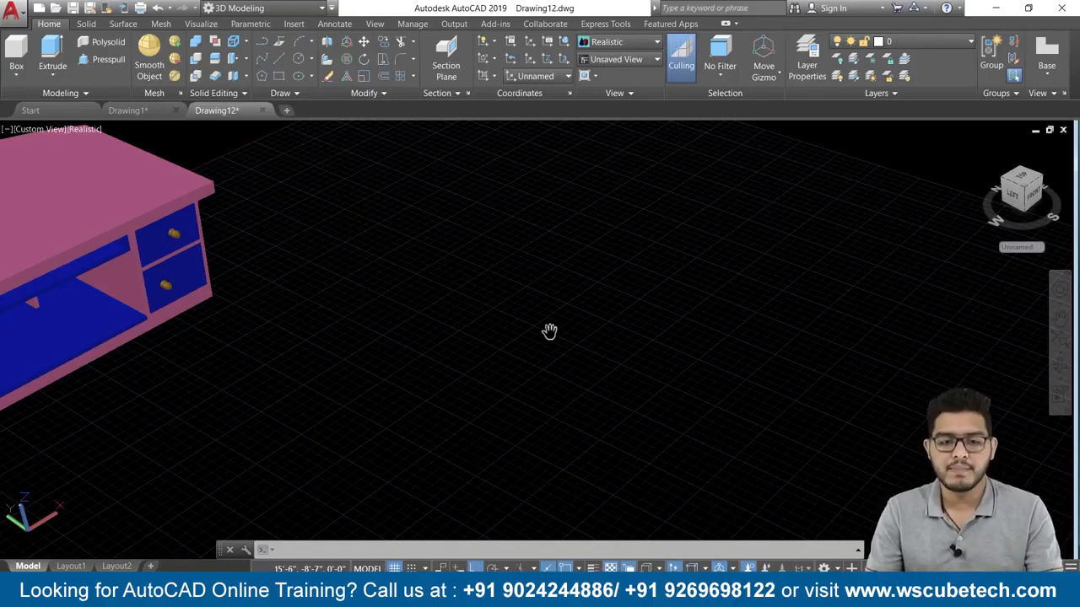
{"action": "left_click", "coordinate": [281, 61]}
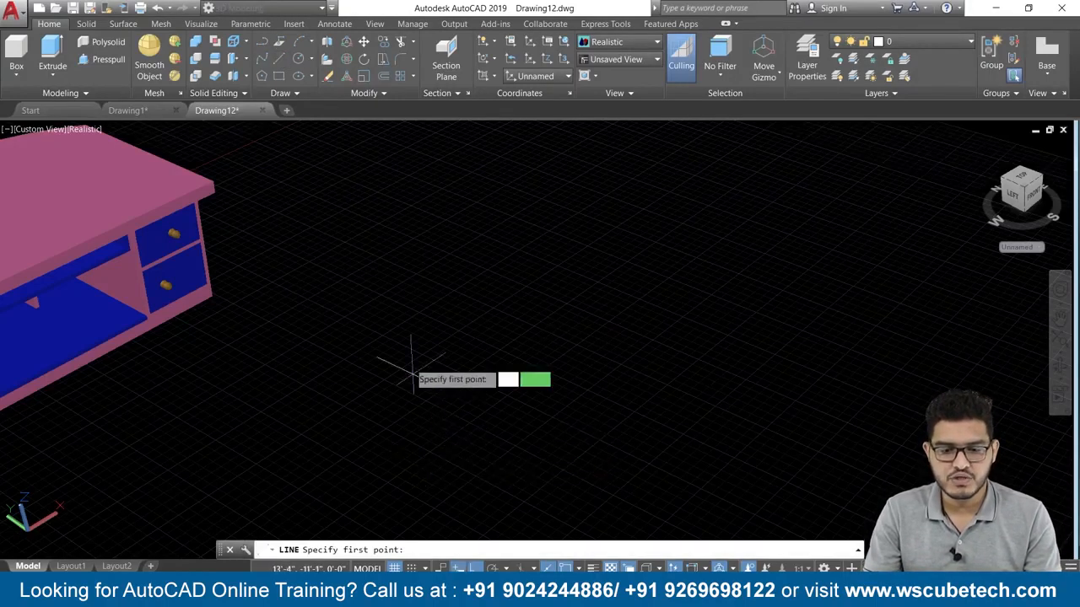
{"action": "left_click", "coordinate": [423, 287]}
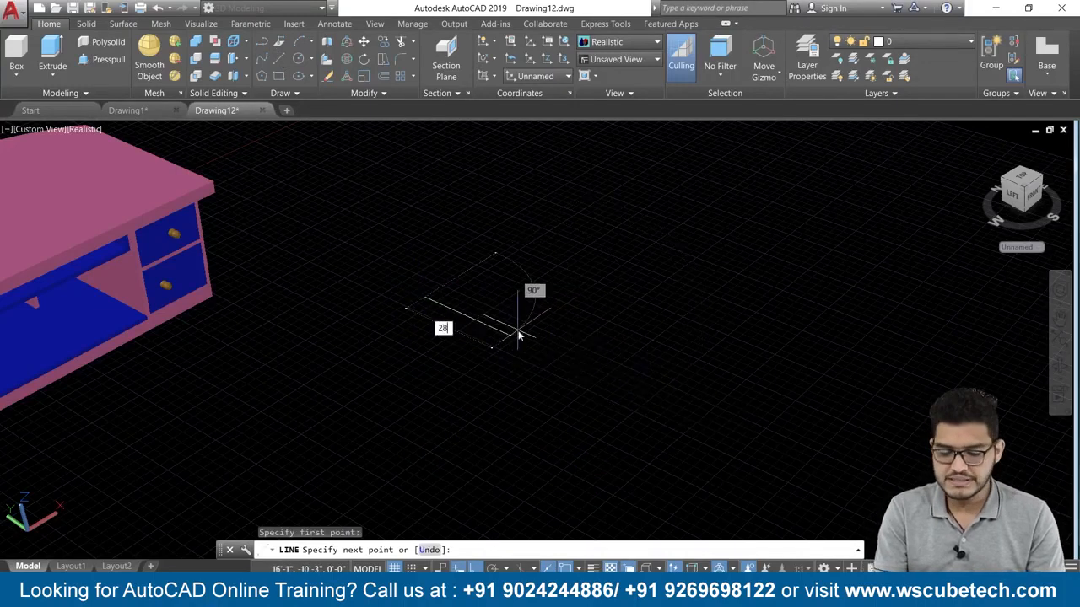
{"action": "key", "text": "Return"}
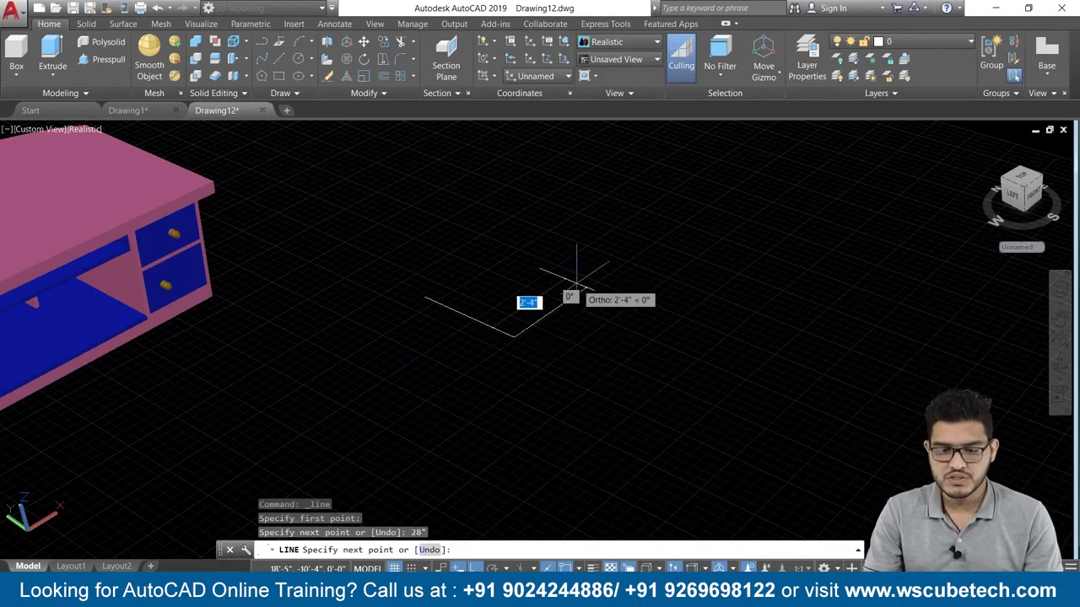
{"action": "type", "text": "2"}
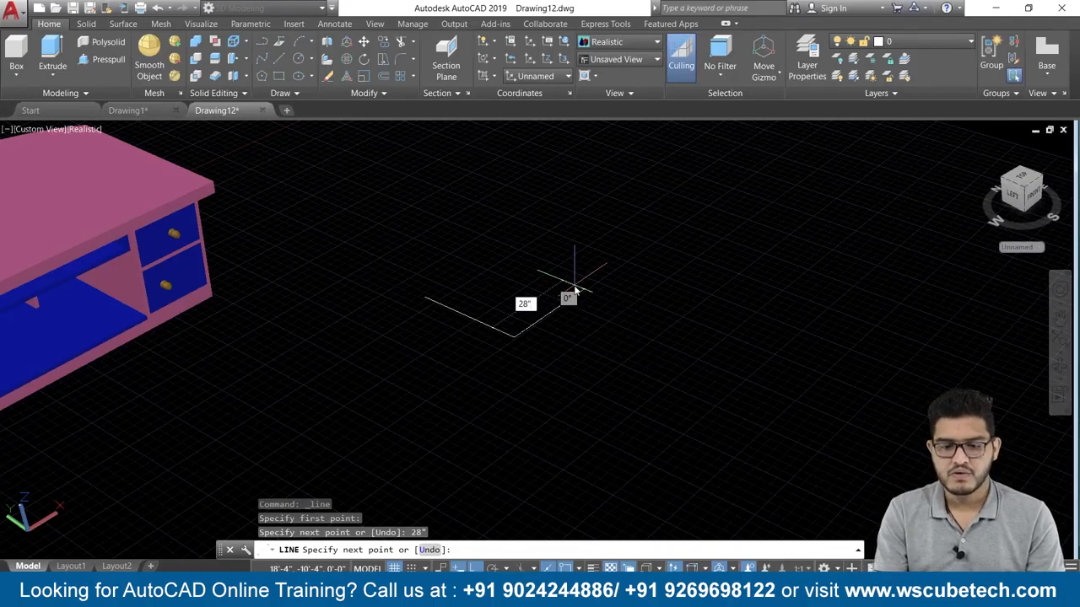
- Continue the line path with three more 28" segments, turning 90° at each corner, and end the line
{"action": "type", "text": "8"}
{"action": "key", "text": "Return"}
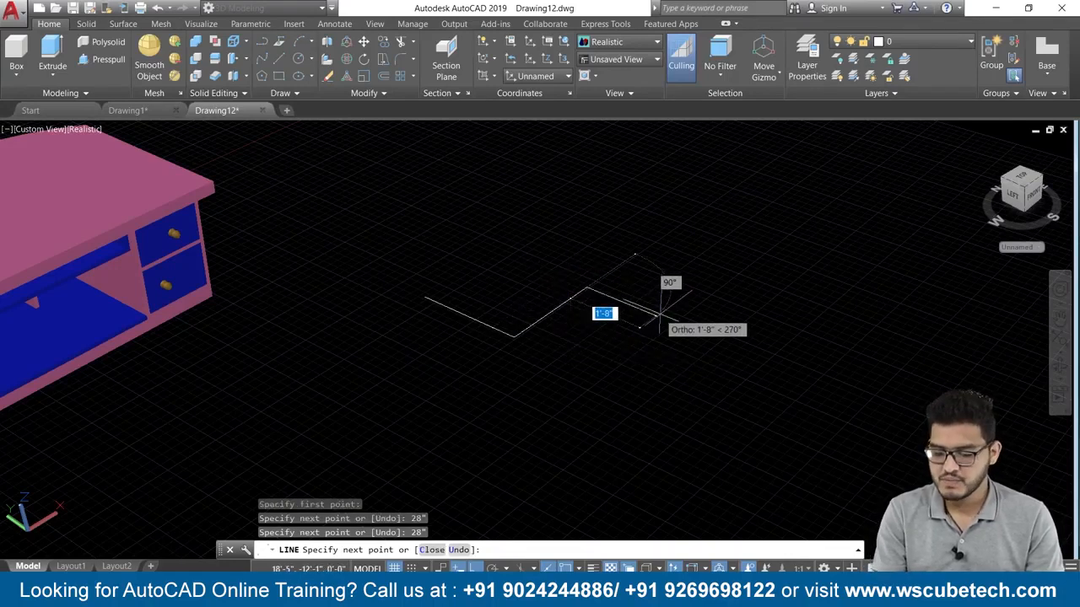
{"action": "type", "text": "25"}
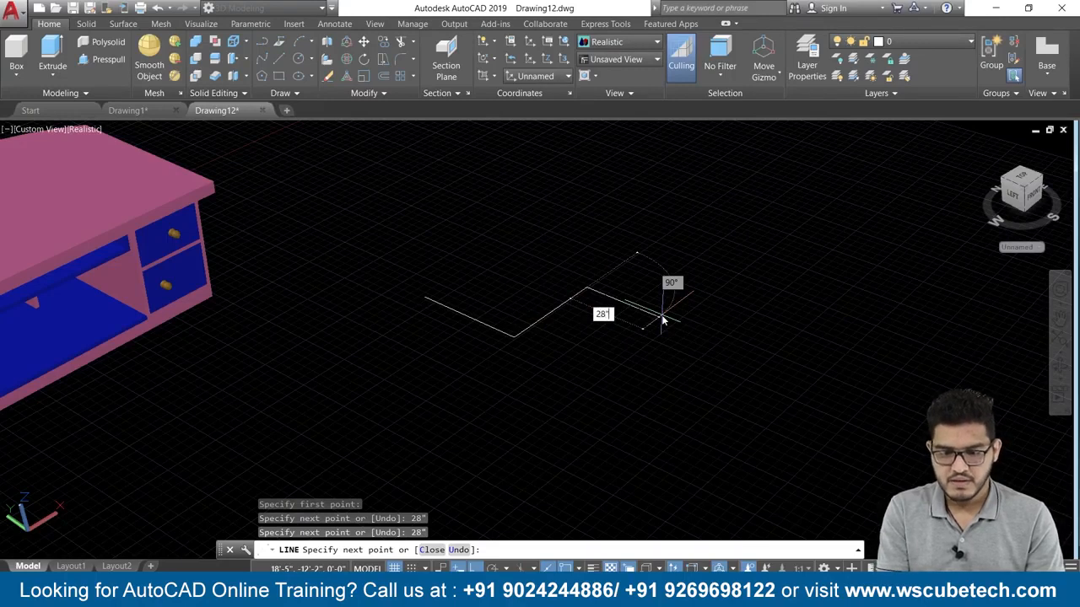
{"action": "key", "text": "Return"}
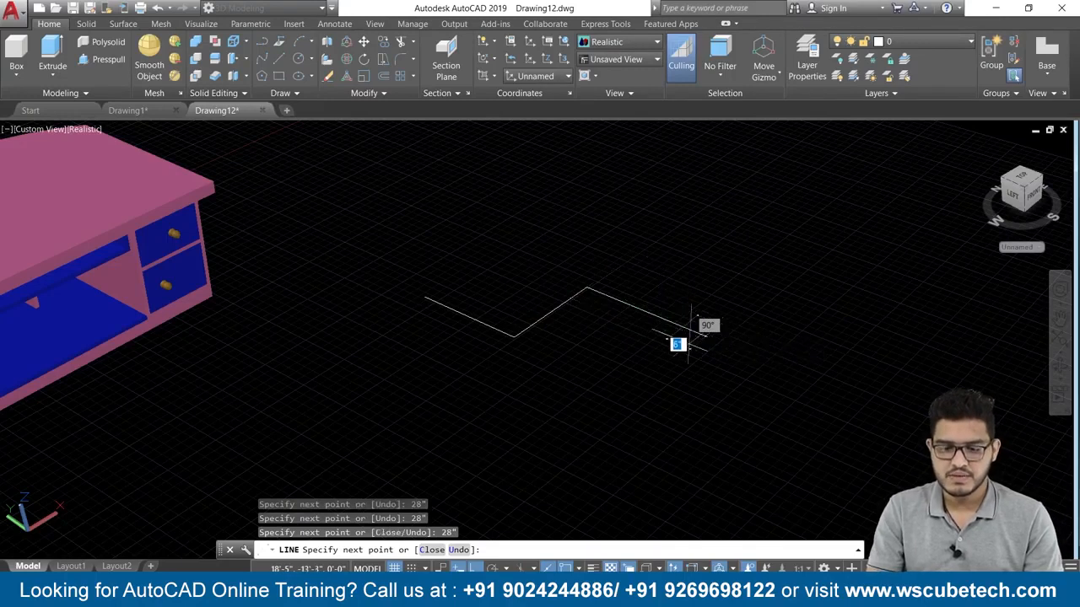
{"action": "type", "text": "28"}
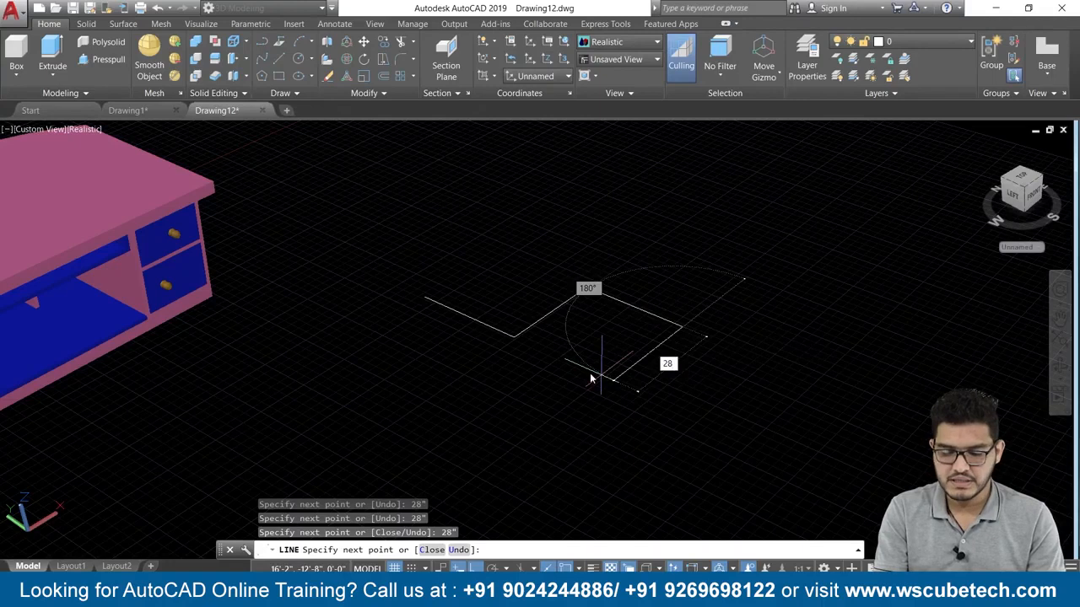
{"action": "key", "text": "Return"}
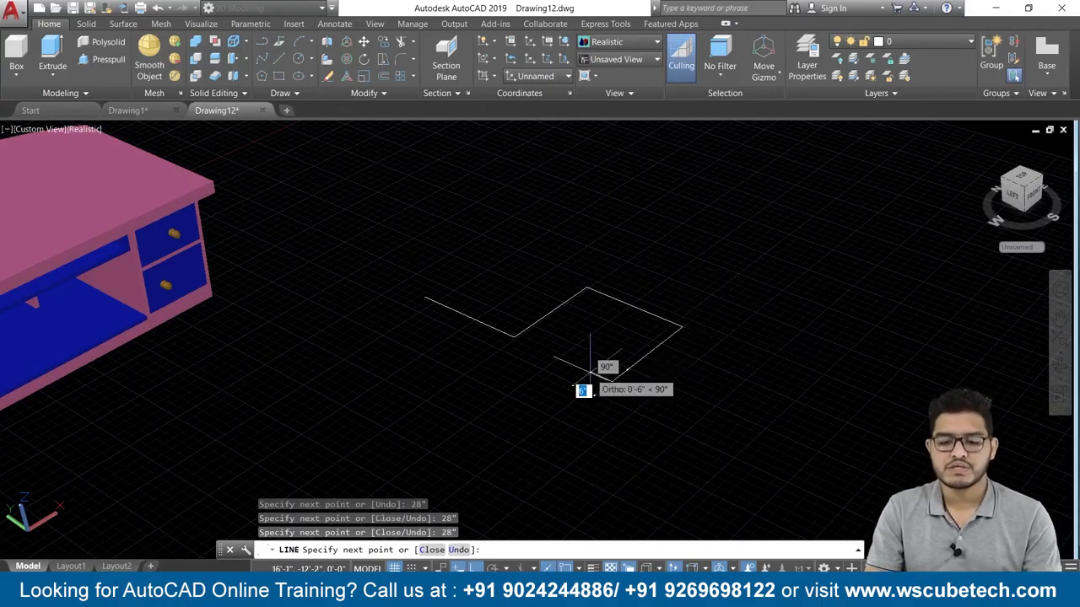
{"action": "key", "text": "Return"}
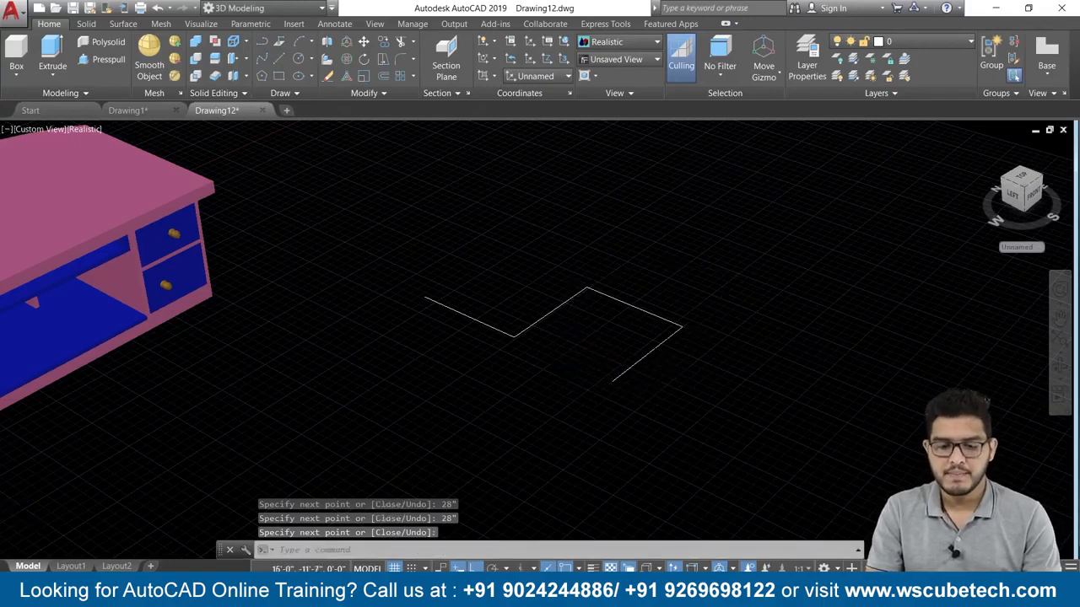
- Examine the finished chair's bent tube frame in Drawing1 from another angle, and return to Drawing12
{"action": "scroll", "coordinate": [536, 347], "scroll_direction": "up", "scroll_amount": 1}
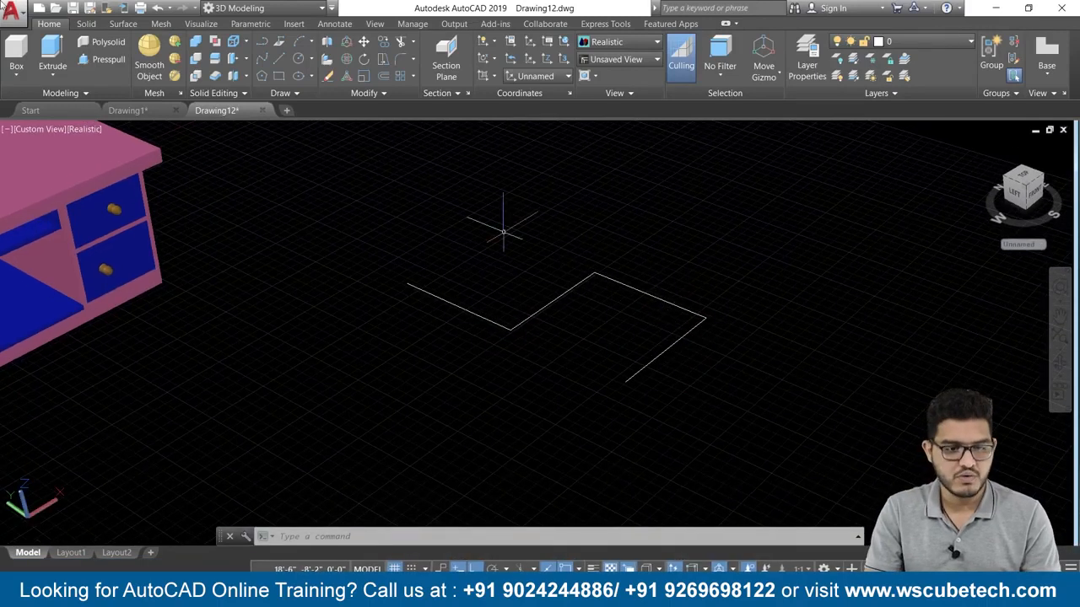
{"action": "left_click", "coordinate": [159, 112]}
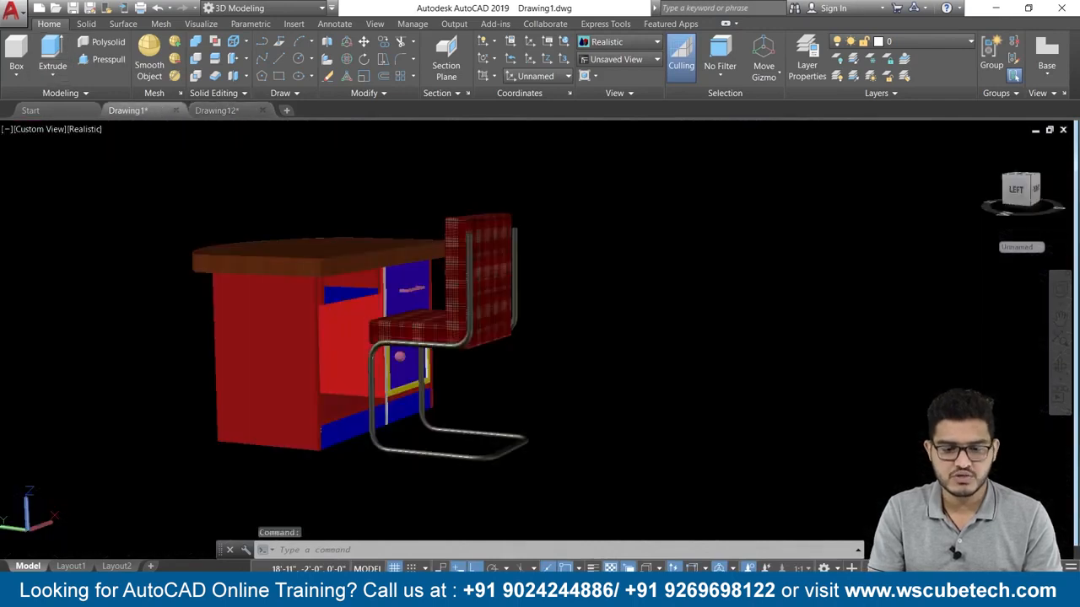
{"action": "middle_click_drag", "start_coordinate": [494, 317], "coordinate": [446, 301], "text": "shift"}
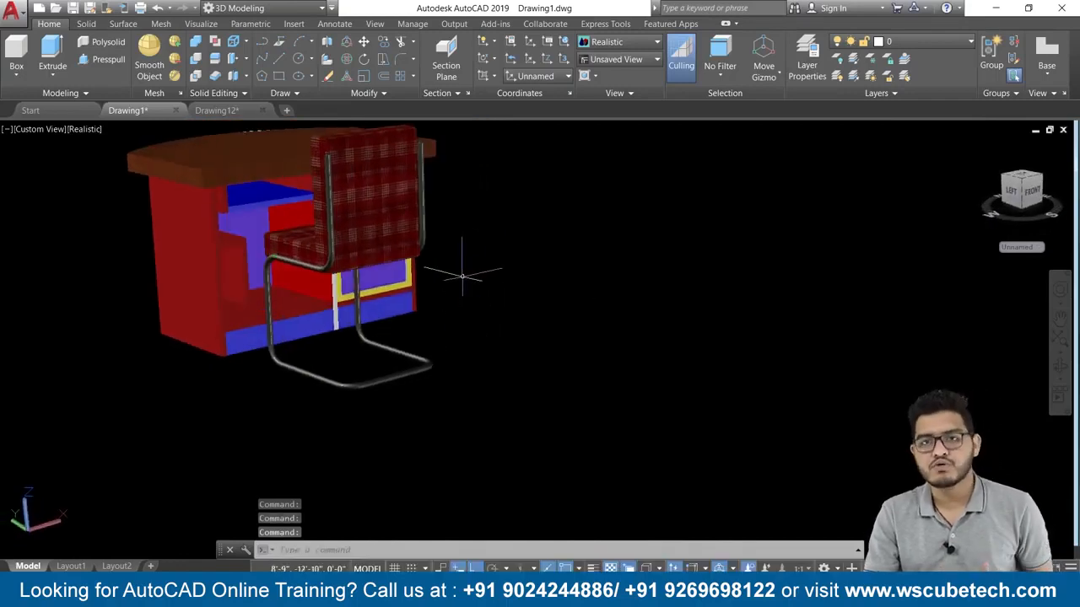
{"action": "left_click", "coordinate": [217, 111]}
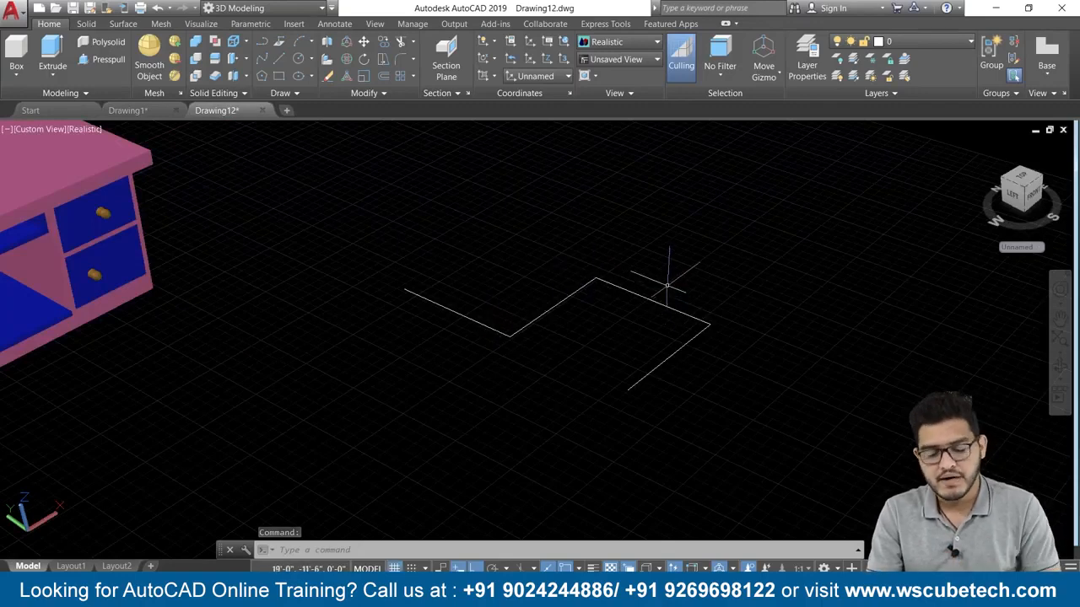
- Draw a circle of 4" radius tangent to the first and second segments of the path, using tan tan radius
{"action": "scroll", "coordinate": [640, 294], "scroll_direction": "up", "scroll_amount": 1}
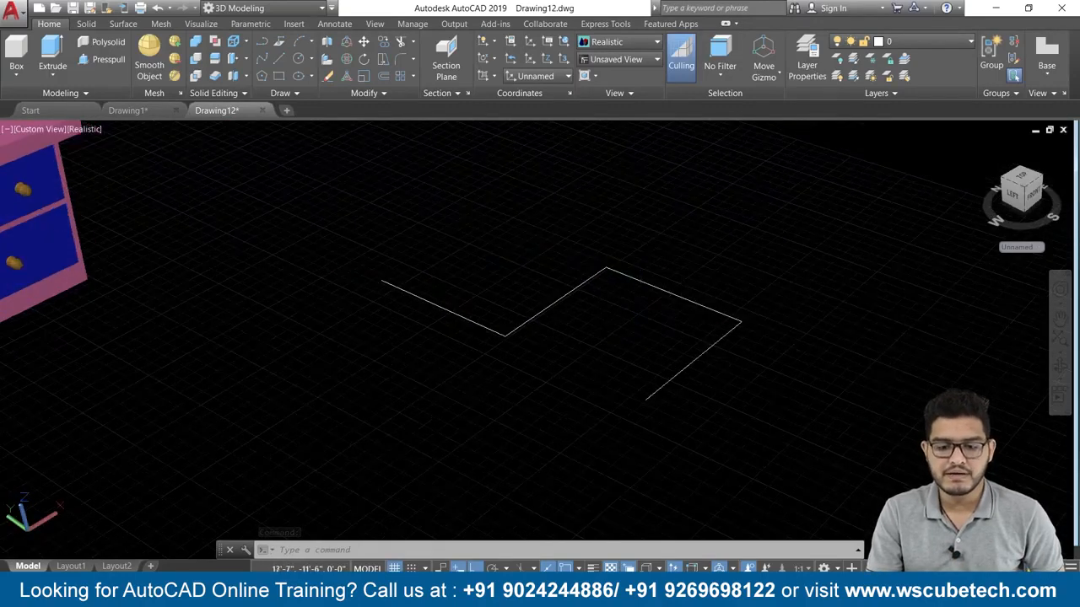
{"action": "middle_click_drag", "start_coordinate": [638, 296], "coordinate": [534, 361]}
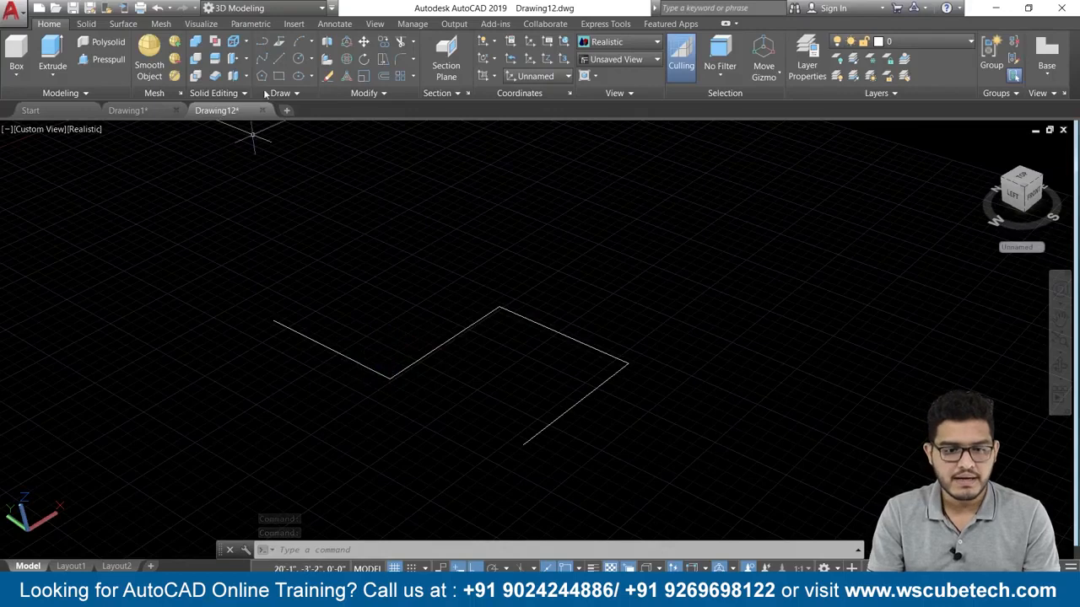
{"action": "left_click", "coordinate": [298, 59]}
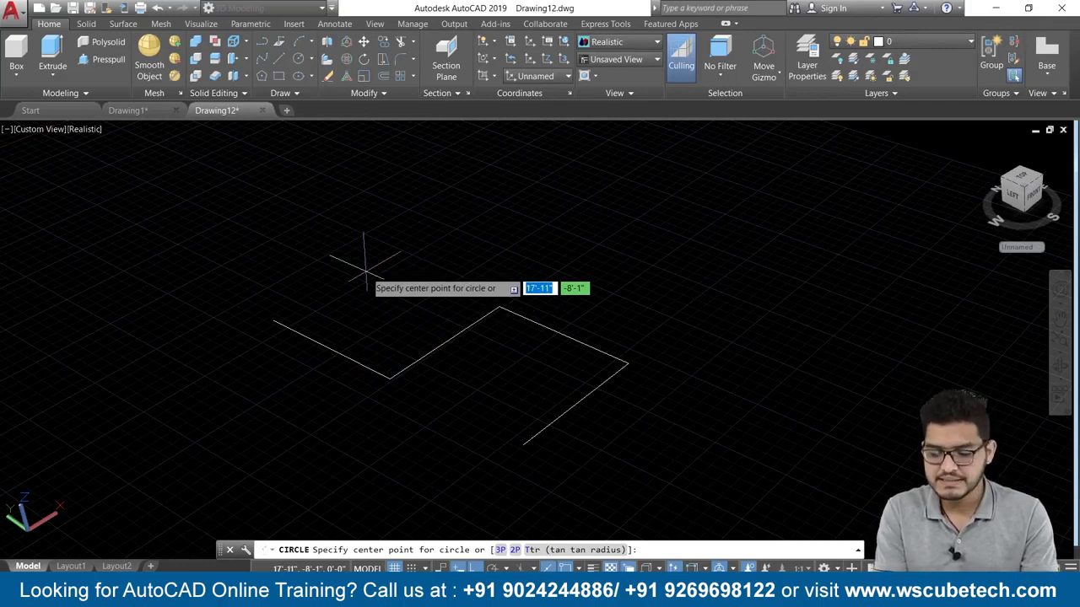
{"action": "type", "text": "t"}
{"action": "key", "text": "Return"}
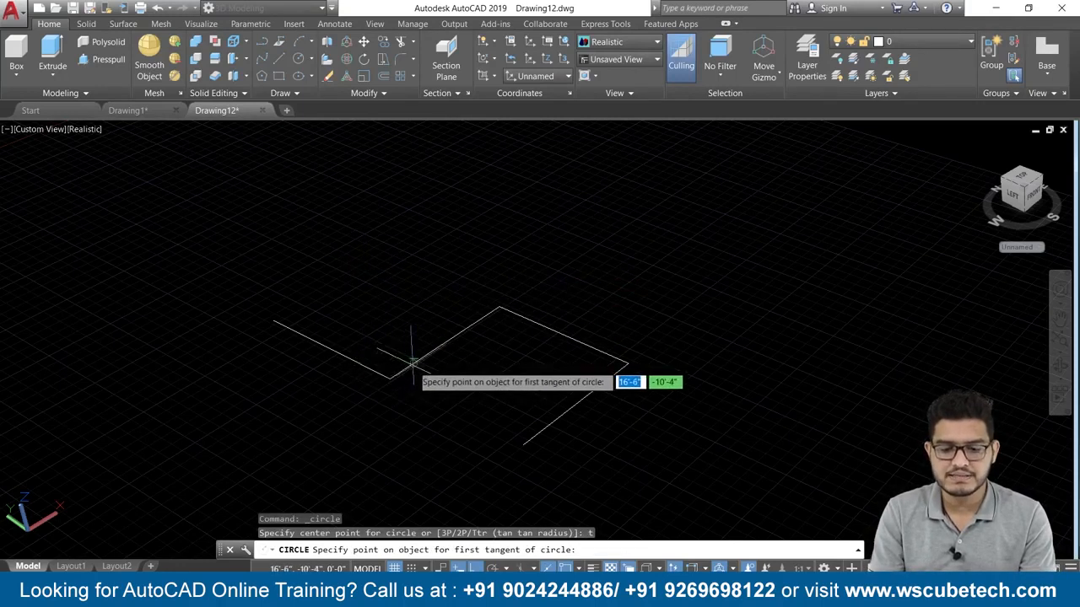
{"action": "left_click", "coordinate": [367, 363]}
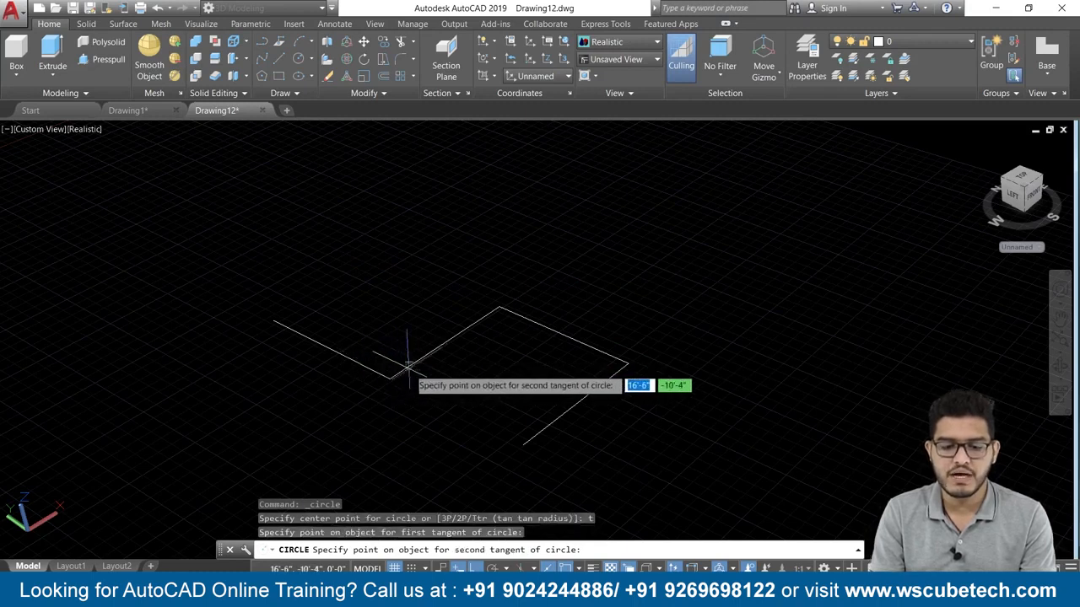
{"action": "left_click", "coordinate": [410, 358]}
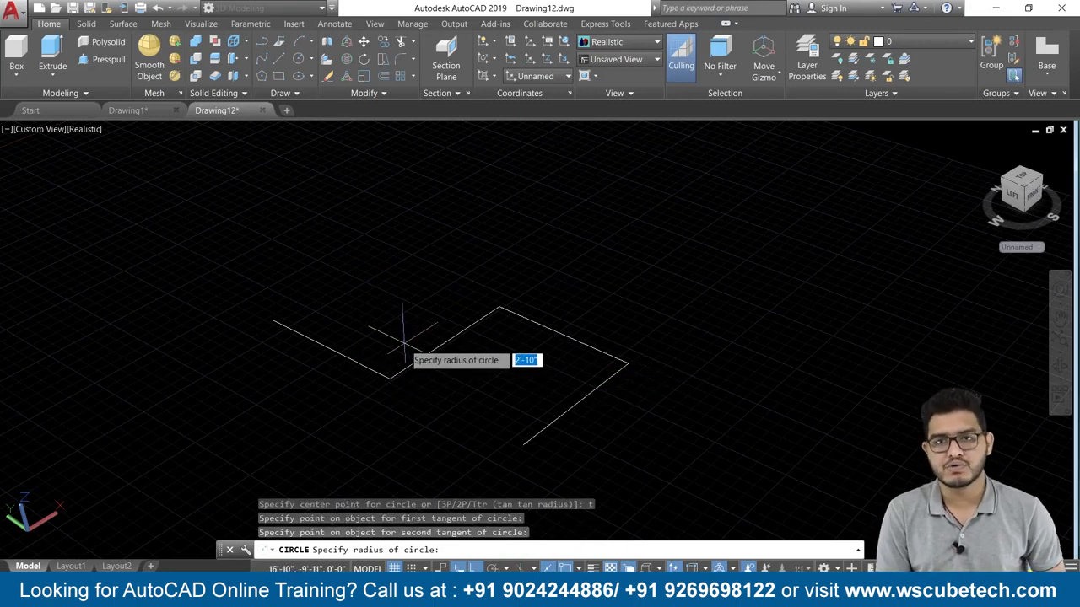
{"action": "type", "text": "4\""}
{"action": "key", "text": "Return"}
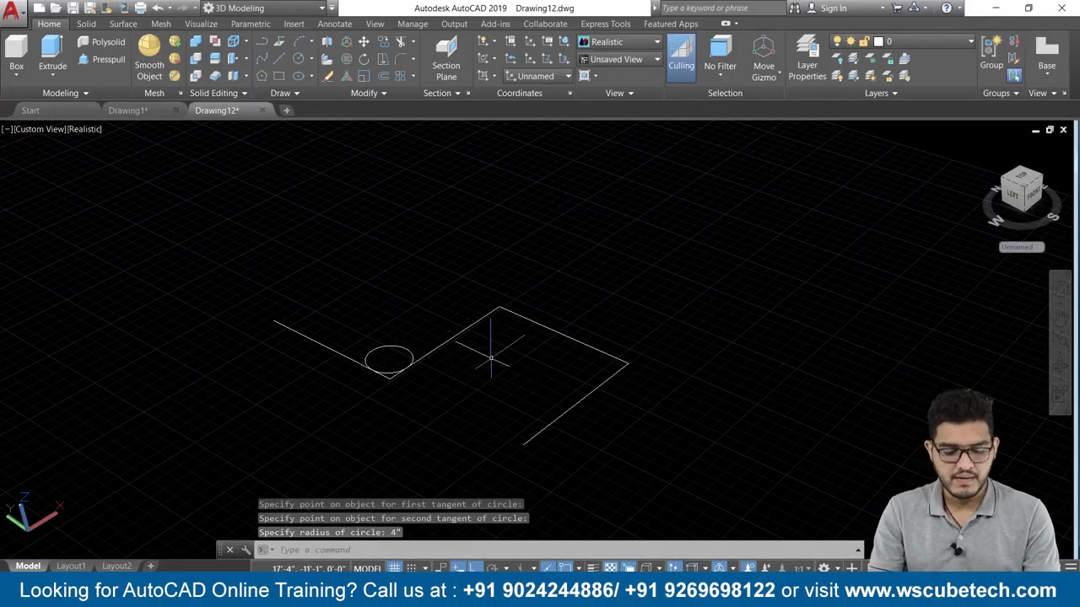
- Draw a 4" radius circle tangent to the second and third segments of the path, using tan tan radius
{"action": "type", "text": "c"}
{"action": "key", "text": "Return"}
{"action": "type", "text": "t"}
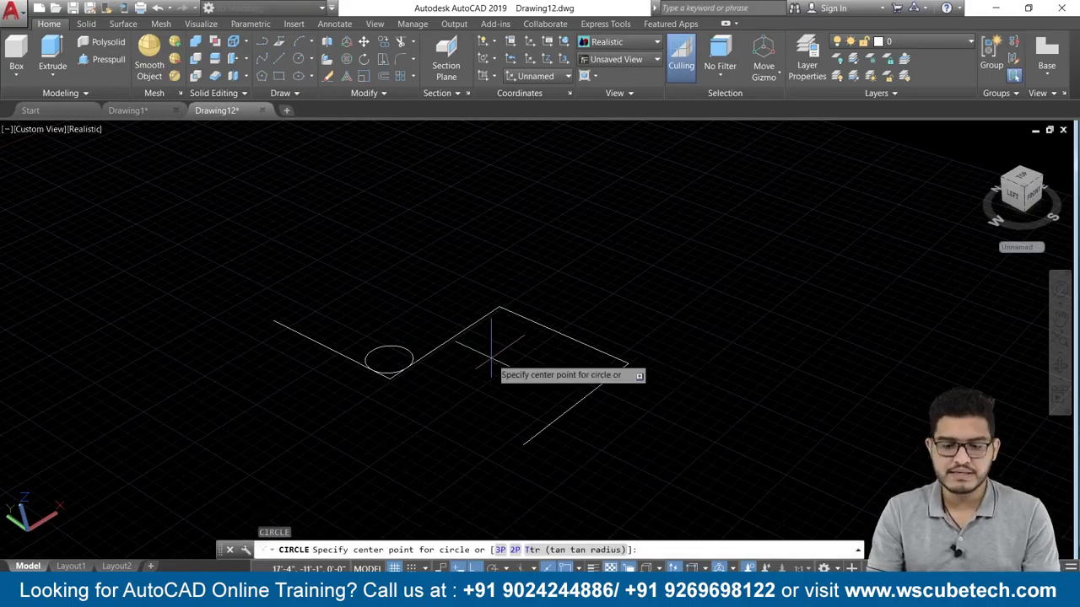
{"action": "key", "text": "Return"}
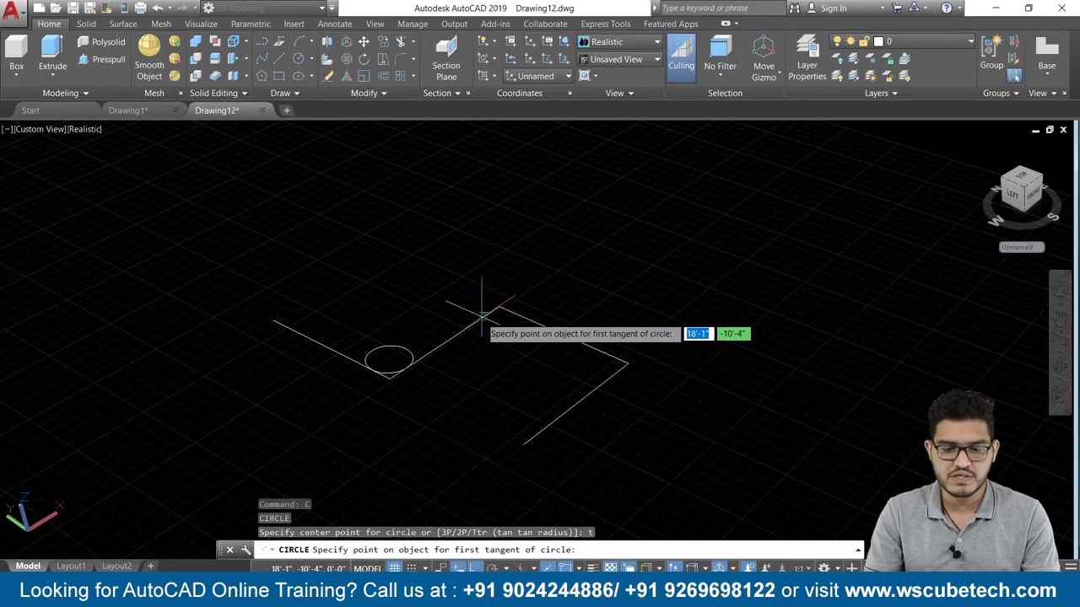
{"action": "left_click", "coordinate": [489, 315]}
{"action": "left_click", "coordinate": [519, 315]}
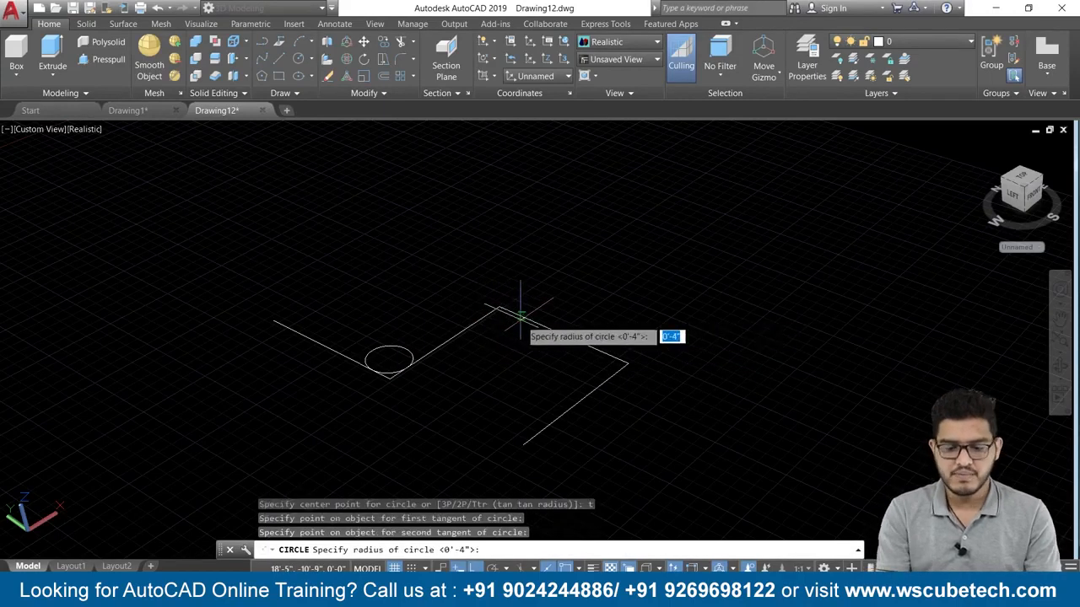
{"action": "type", "text": "4\""}
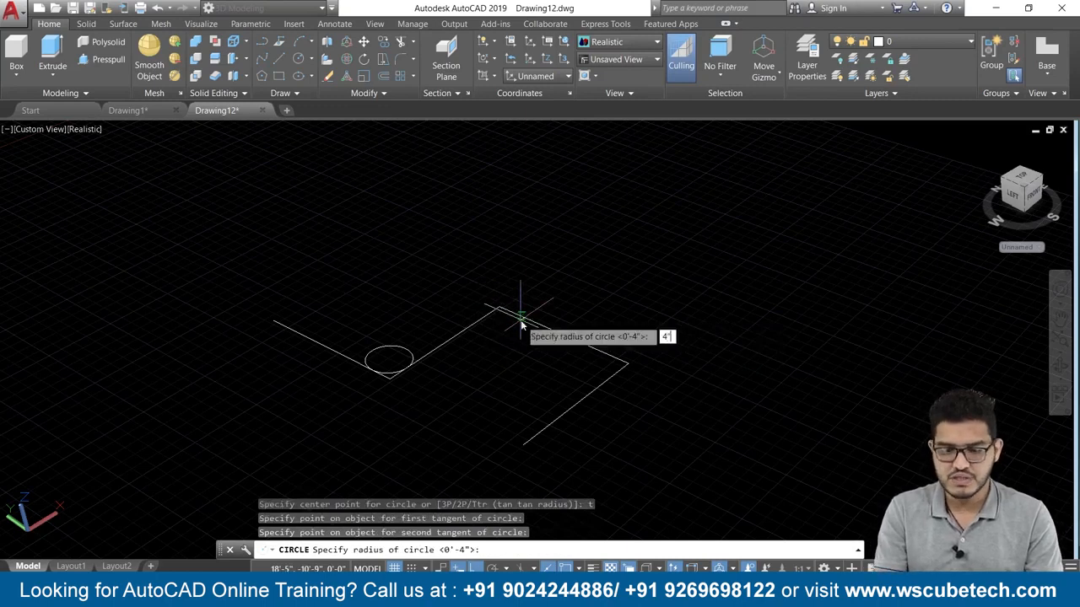
{"action": "key", "text": "Return"}
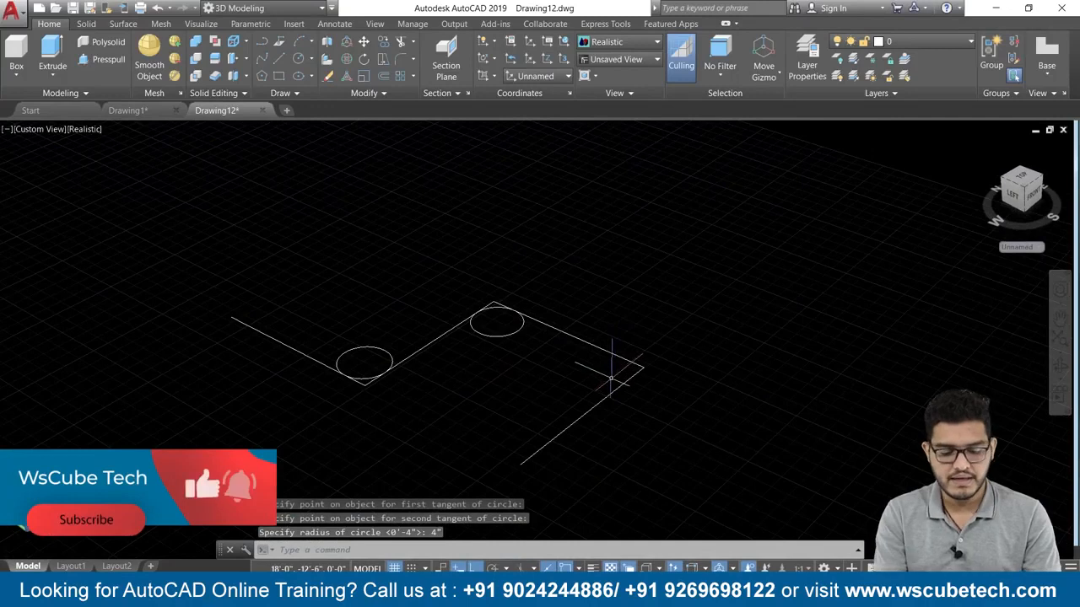
- Draw a 4" radius circle tangent to the third and fourth segments of the path, using tan tan radius
{"action": "type", "text": "c"}
{"action": "key", "text": "Return"}
{"action": "type", "text": "t"}
{"action": "key", "text": "Return"}
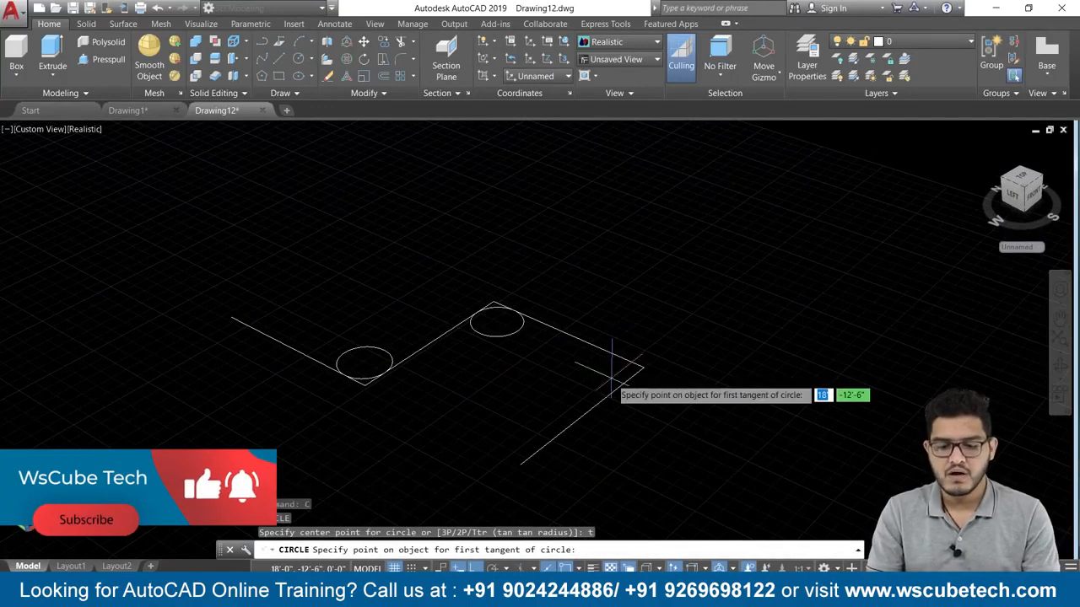
{"action": "left_click", "coordinate": [614, 354]}
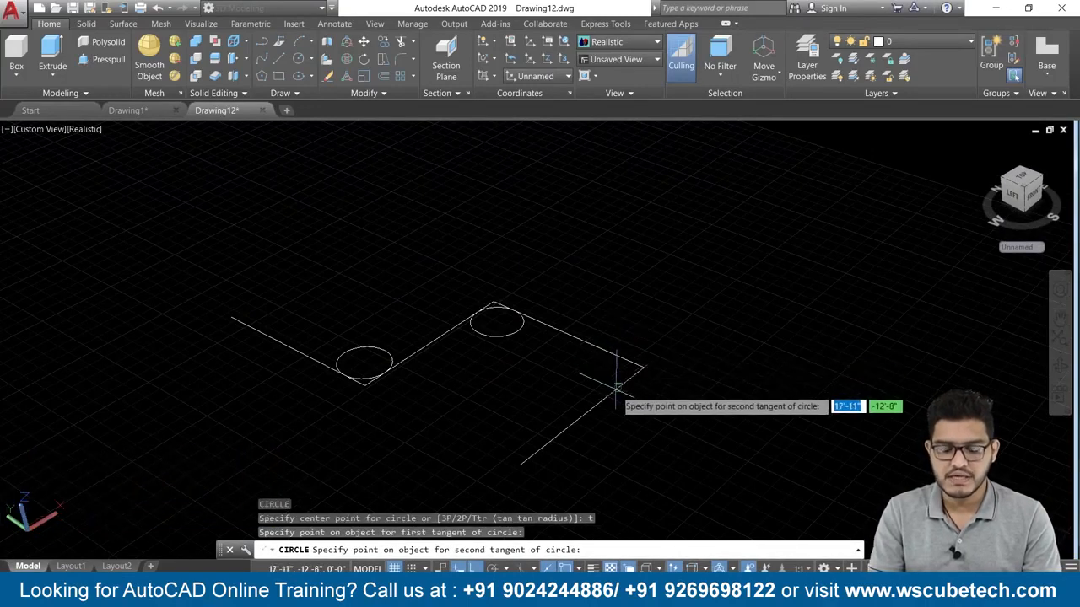
{"action": "left_click", "coordinate": [611, 385]}
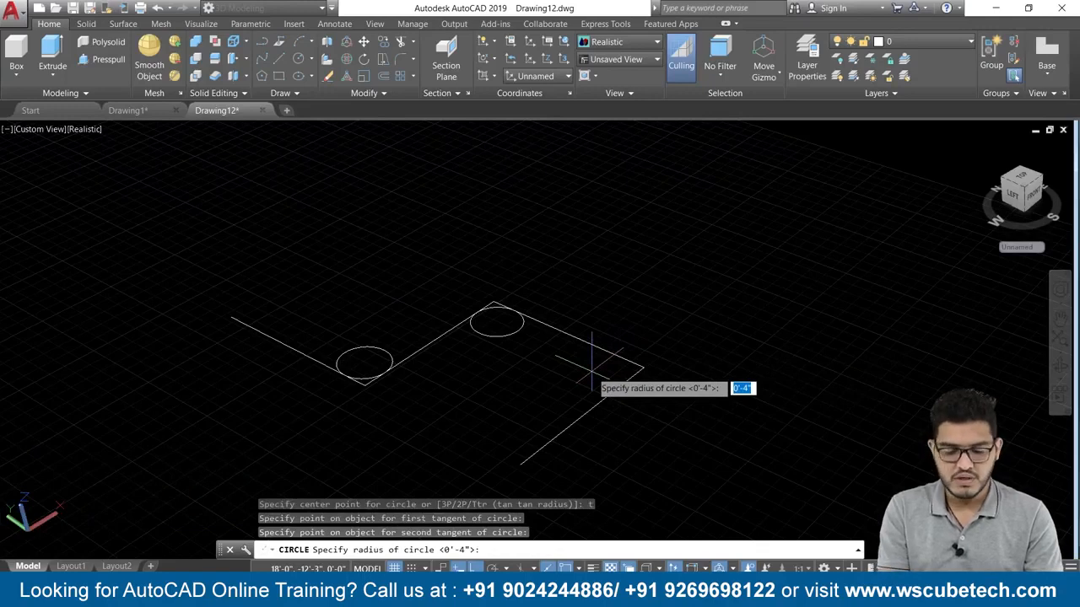
{"action": "key", "text": "Return"}
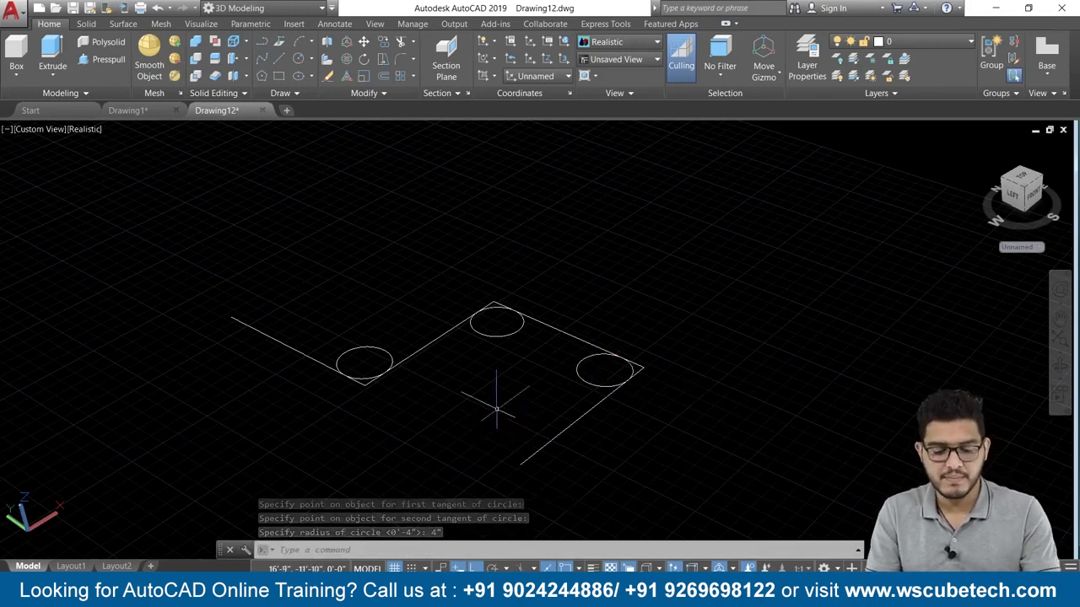
- Trim the surplus circle arcs and projecting line ends at all three corners, leaving a path with rounded bends
{"action": "type", "text": "tr"}
{"action": "key", "text": "Return"}
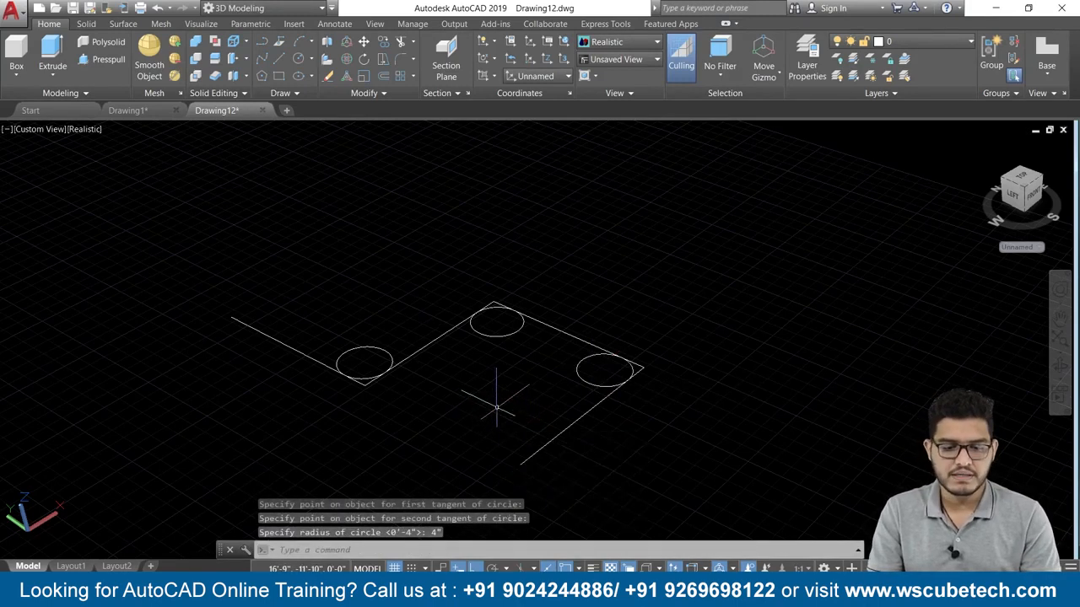
{"action": "scroll", "coordinate": [360, 386], "scroll_direction": "up", "scroll_amount": 2}
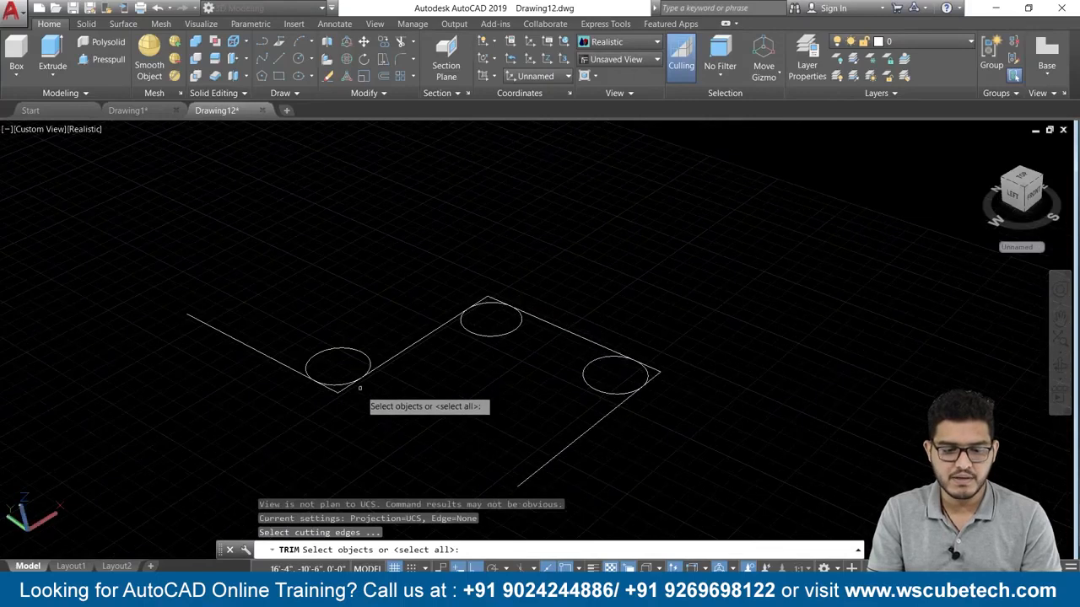
{"action": "key", "text": "Return"}
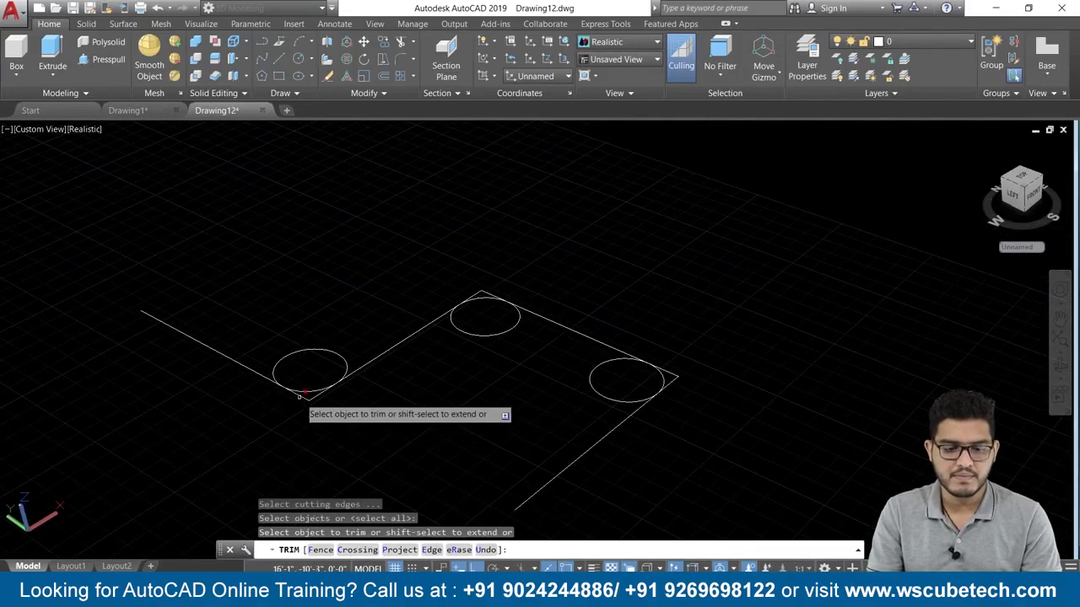
{"action": "left_click", "coordinate": [309, 398]}
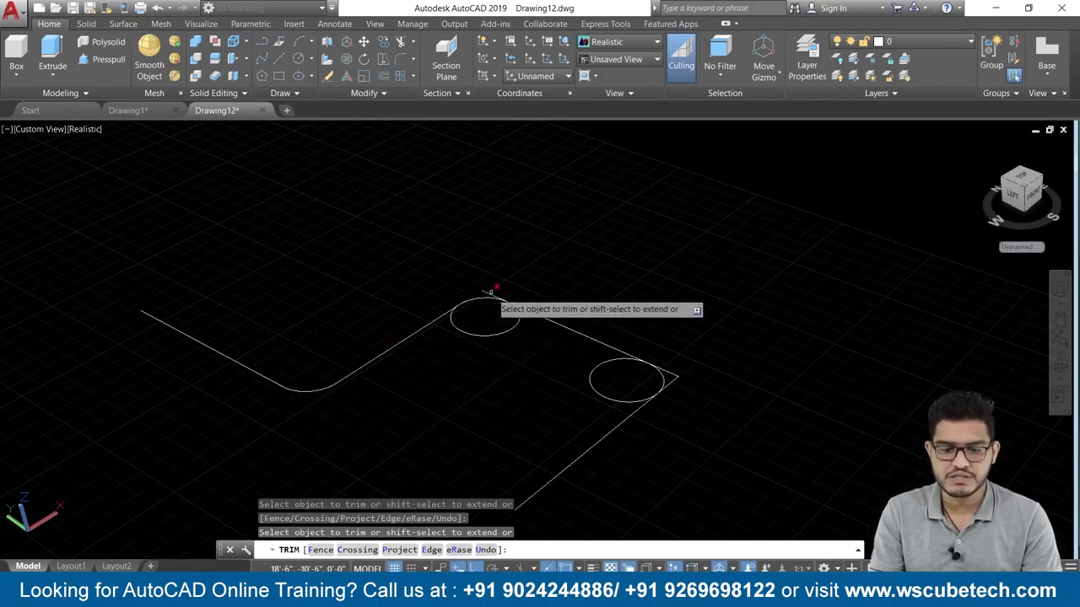
{"action": "left_click", "coordinate": [507, 329]}
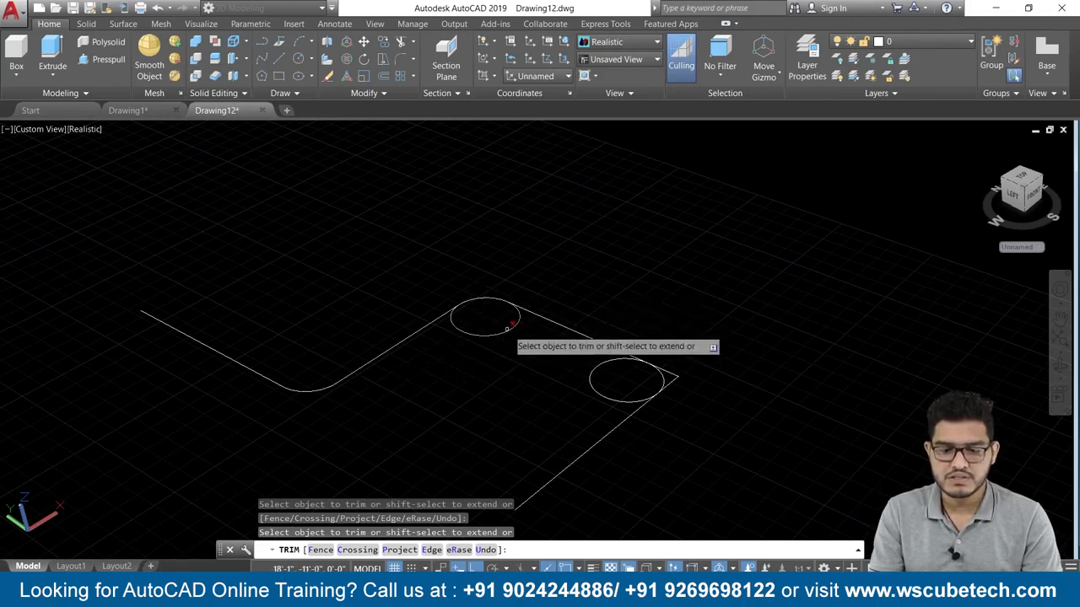
{"action": "left_click", "coordinate": [596, 386]}
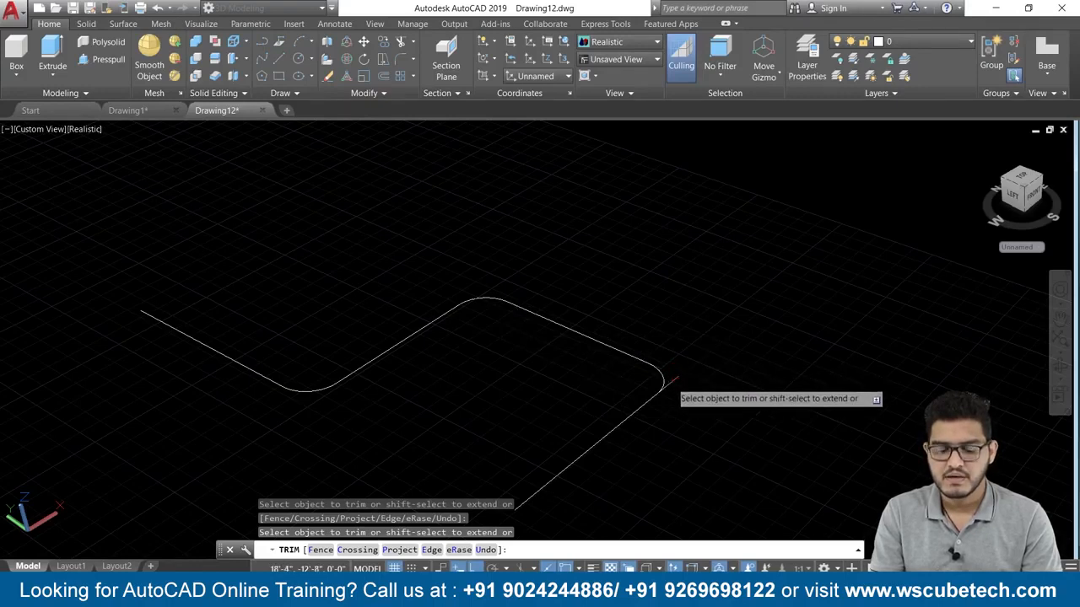
{"action": "scroll", "coordinate": [468, 384], "scroll_direction": "down", "scroll_amount": 2}
{"action": "key", "text": "Return"}
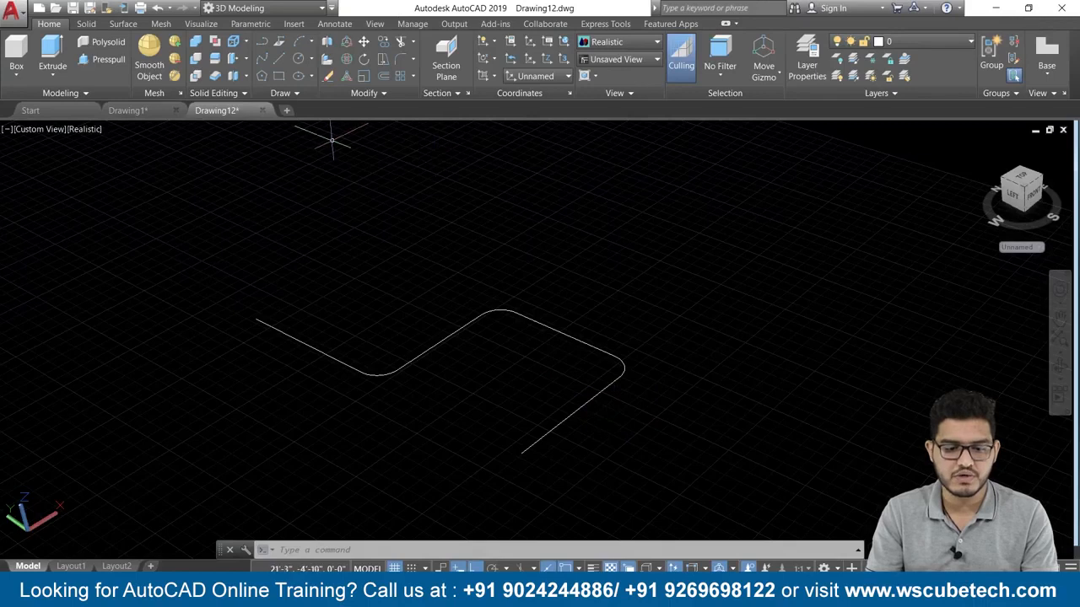
- Rotate the whole path about the X axis with 3D Rotate so its backrest segment stands vertically upward
{"action": "left_click", "coordinate": [257, 301]}
{"action": "left_click", "coordinate": [468, 288]}
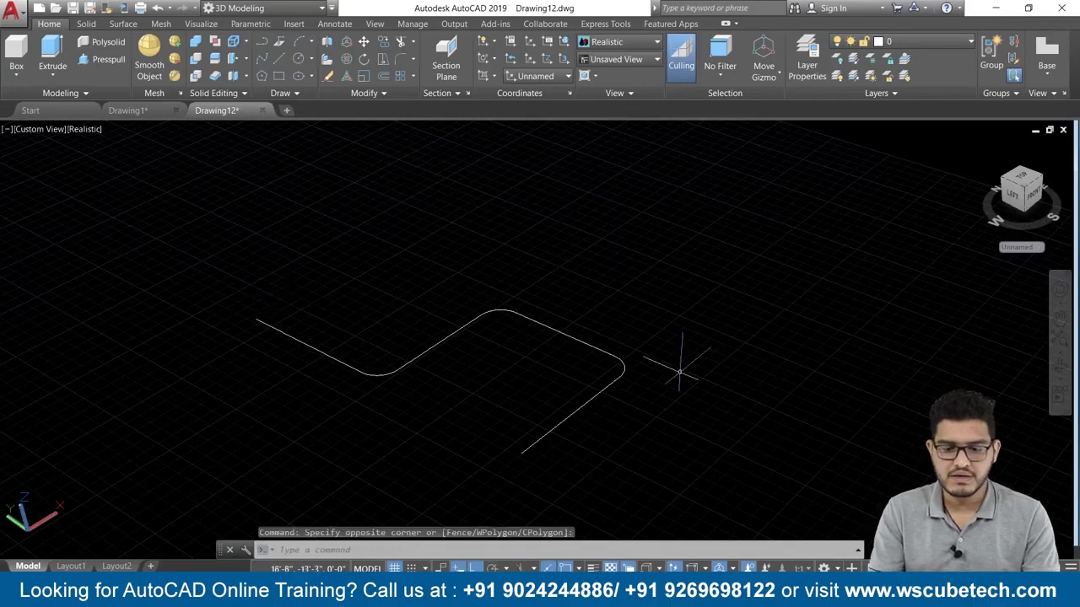
{"action": "left_click", "coordinate": [677, 232]}
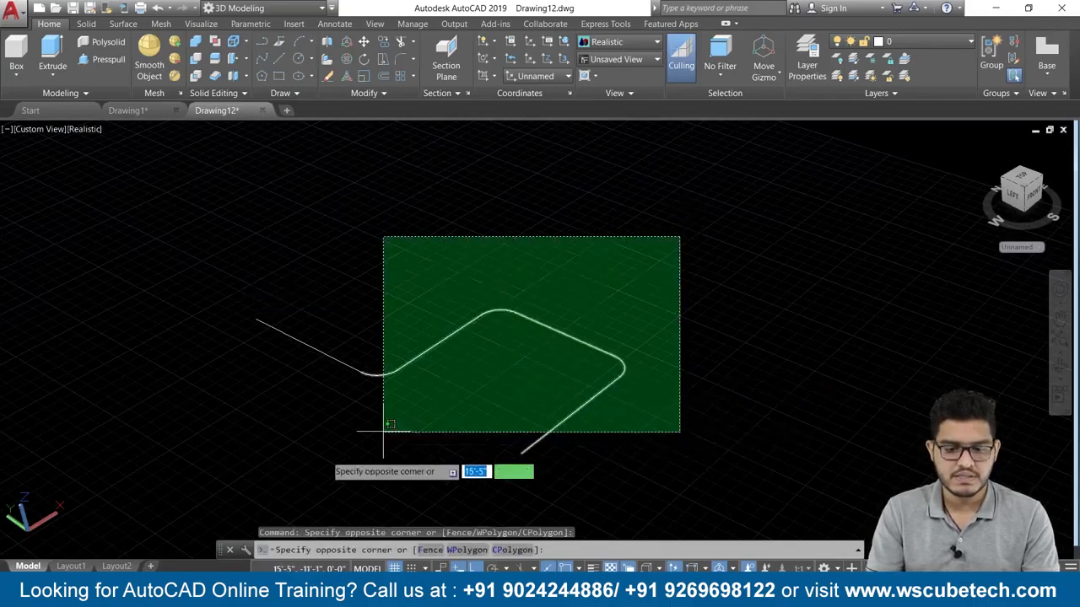
{"action": "left_click", "coordinate": [282, 474]}
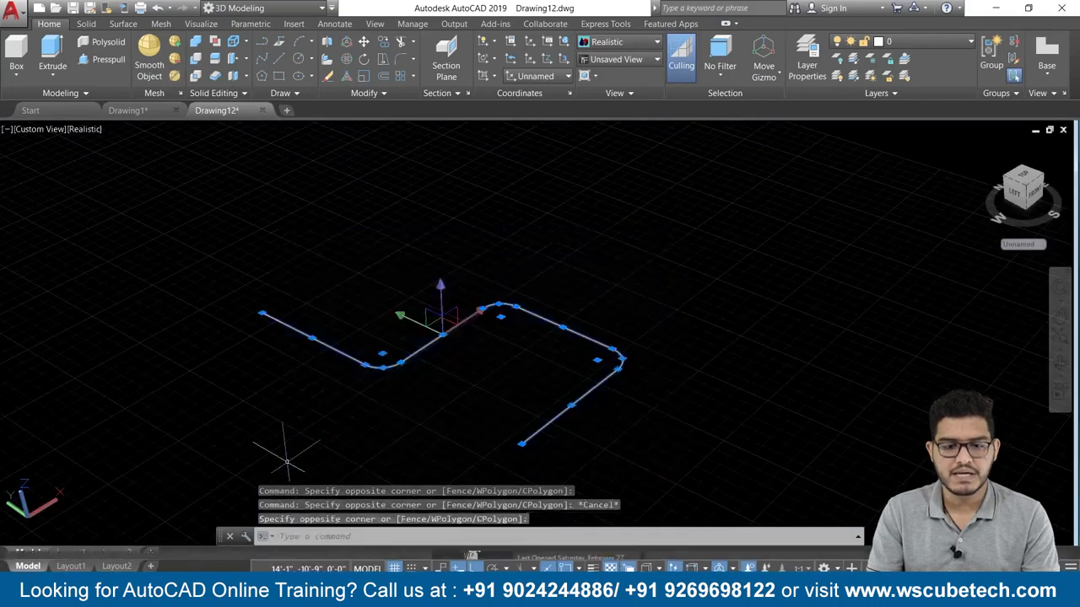
{"action": "left_click", "coordinate": [346, 63]}
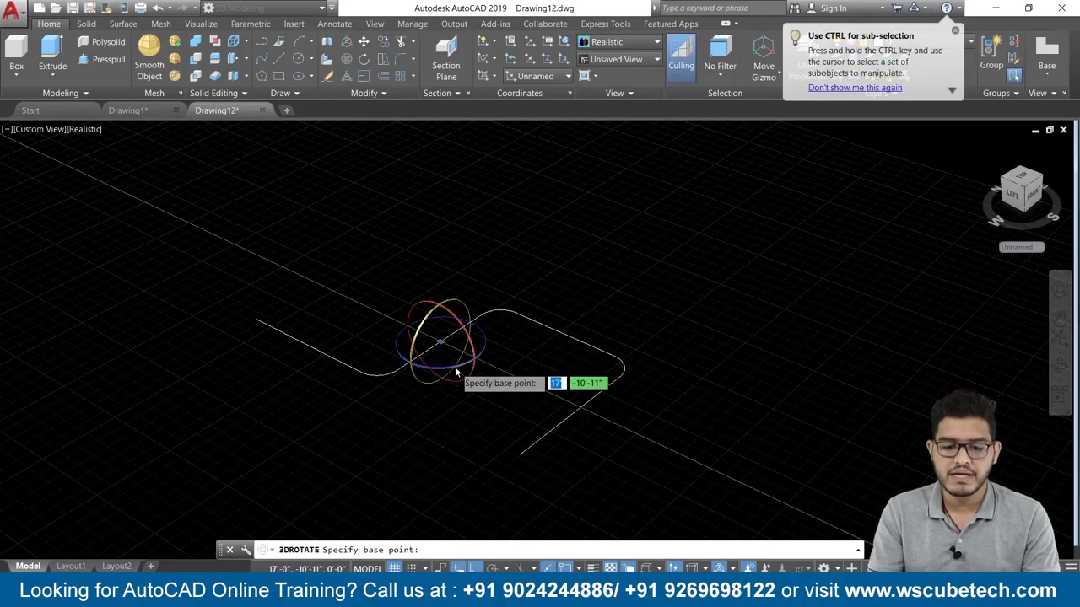
{"action": "left_click", "coordinate": [413, 356]}
{"action": "key", "text": "Escape"}
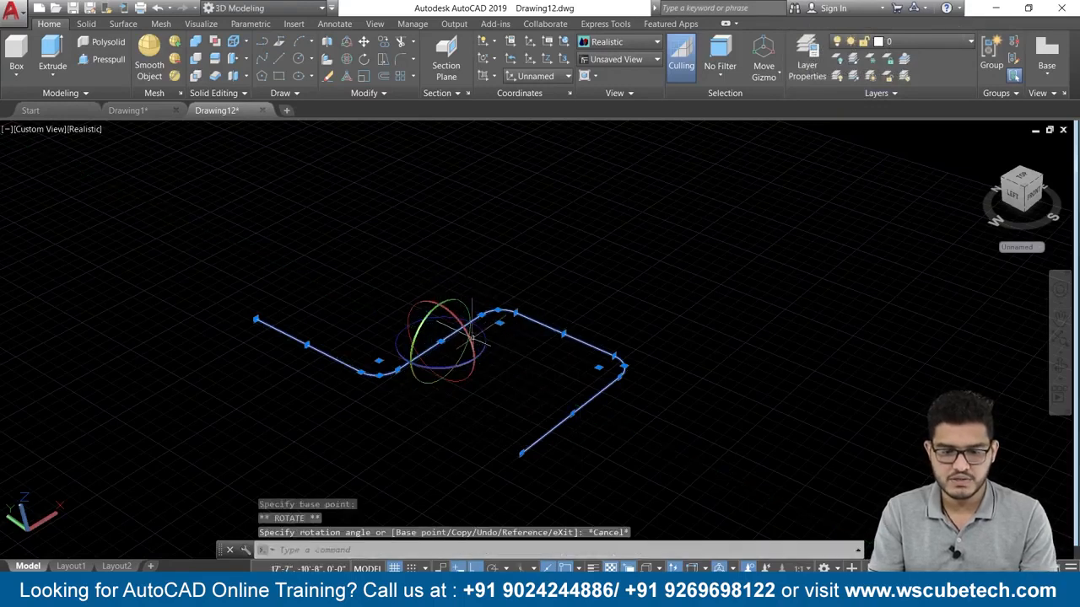
{"action": "left_click", "coordinate": [474, 341]}
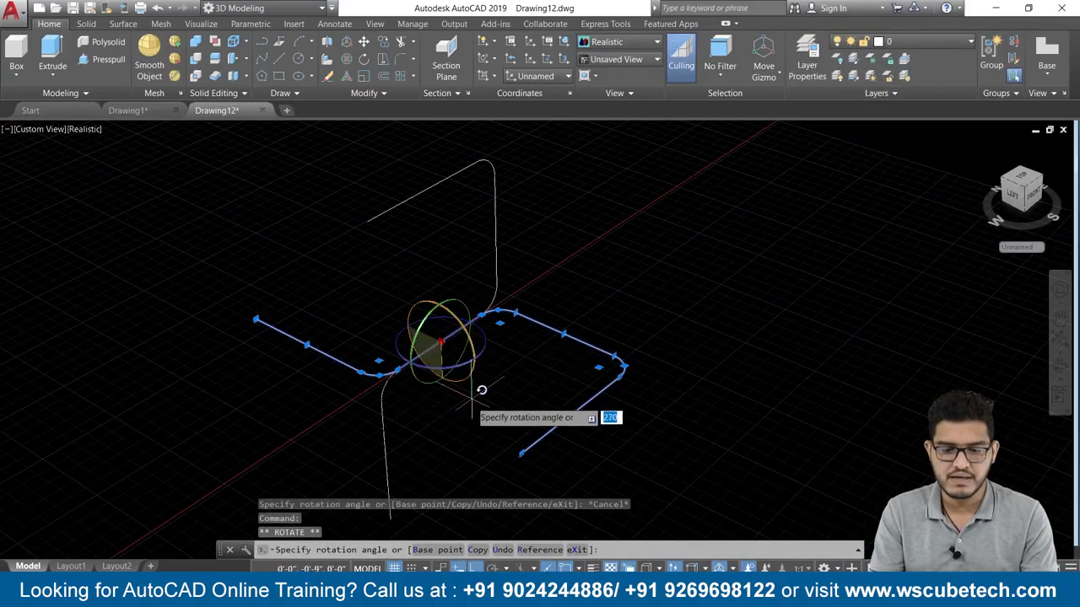
{"action": "left_click", "coordinate": [432, 242]}
{"action": "key", "text": "Return"}
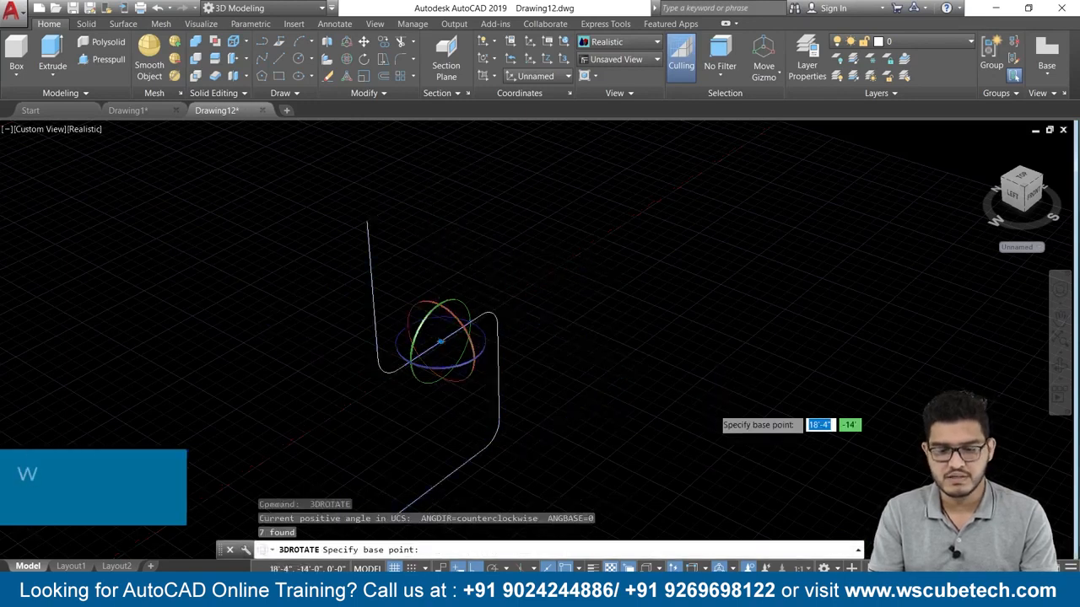
{"action": "key", "text": "Escape"}
{"action": "middle_click_drag", "start_coordinate": [637, 420], "coordinate": [600, 437], "text": "shift"}
{"action": "scroll", "coordinate": [594, 431], "scroll_direction": "down", "scroll_amount": 1}
{"action": "scroll", "coordinate": [593, 430], "scroll_direction": "up", "scroll_amount": 1}
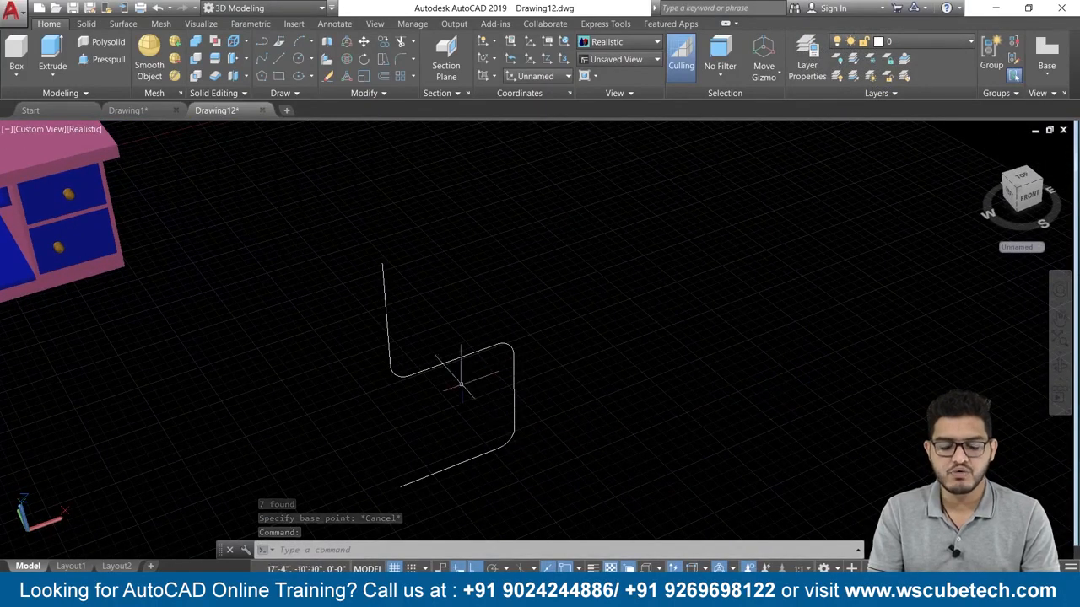
- Move the upright path toward the desk with 3D Move, using the free end of its lowest segment as base point
{"action": "left_click", "coordinate": [348, 42]}
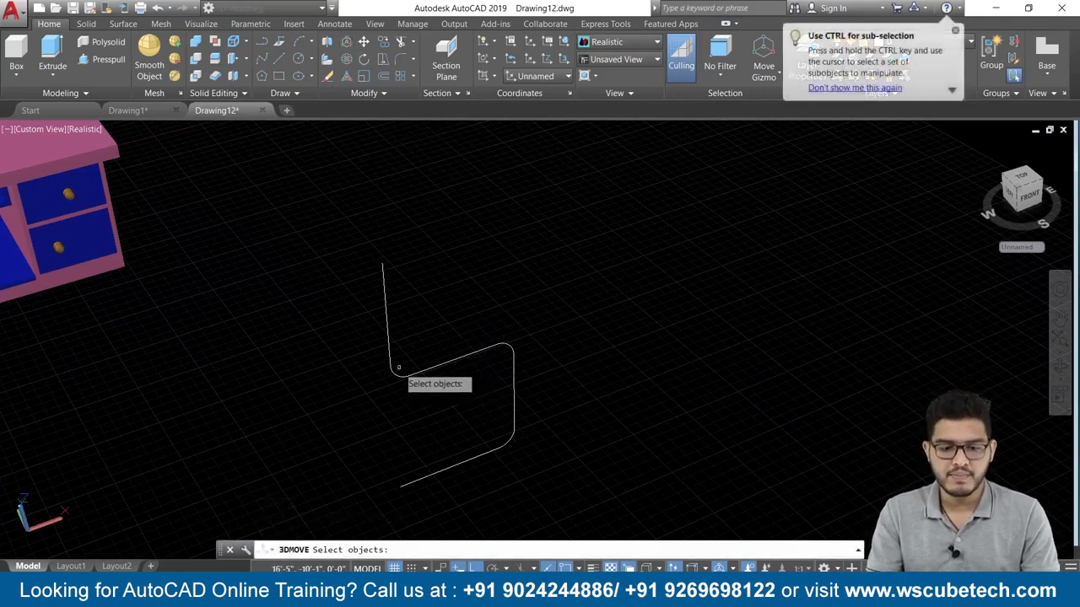
{"action": "left_click", "coordinate": [392, 250]}
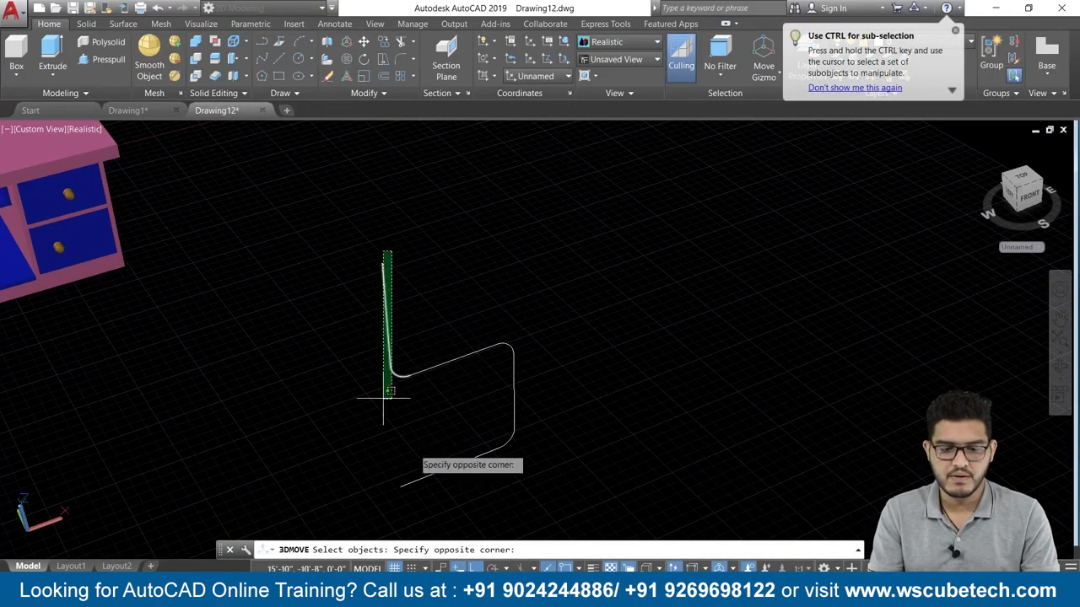
{"action": "key", "text": "Escape"}
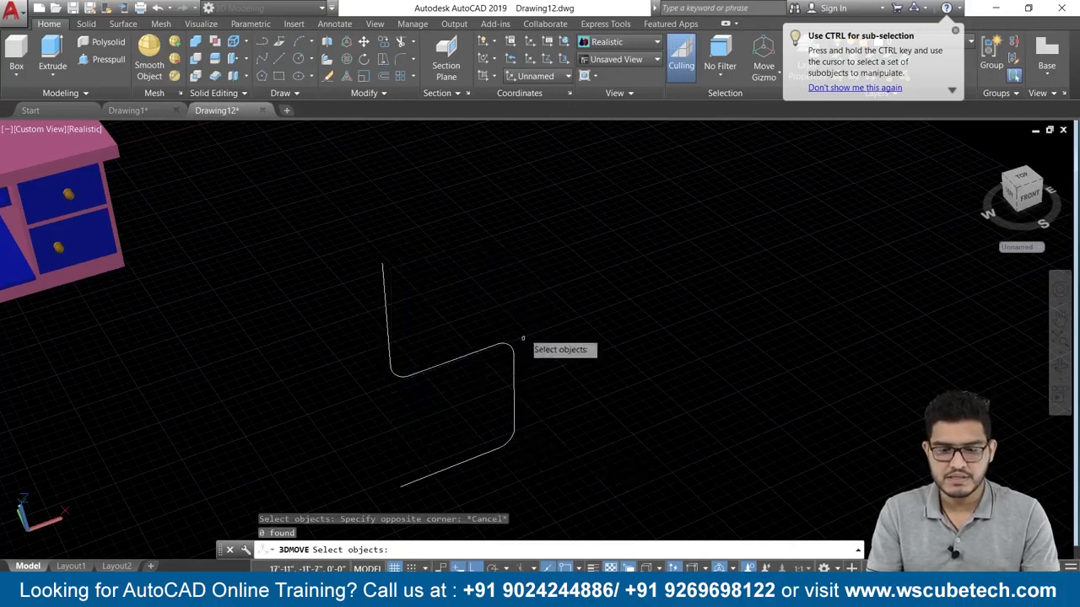
{"action": "left_click", "coordinate": [559, 218]}
{"action": "left_click", "coordinate": [369, 488]}
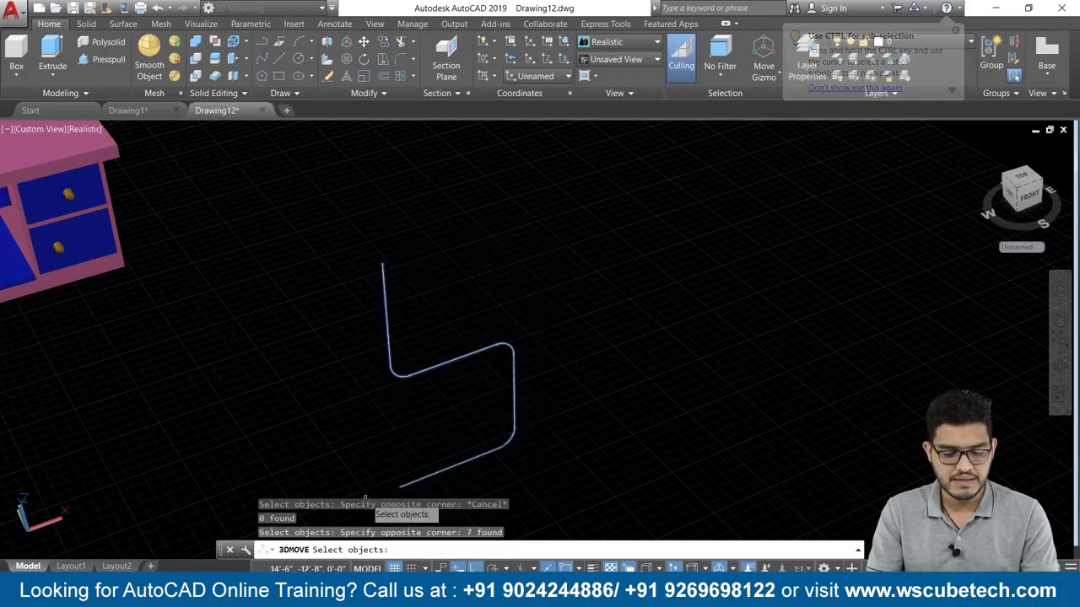
{"action": "key", "text": "Return"}
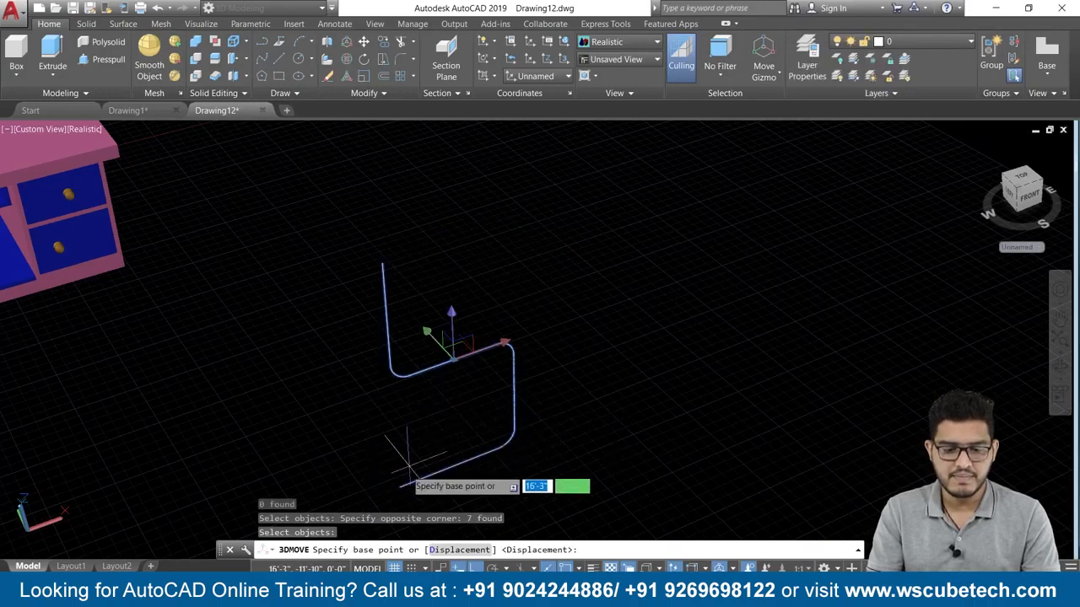
{"action": "left_click", "coordinate": [399, 488]}
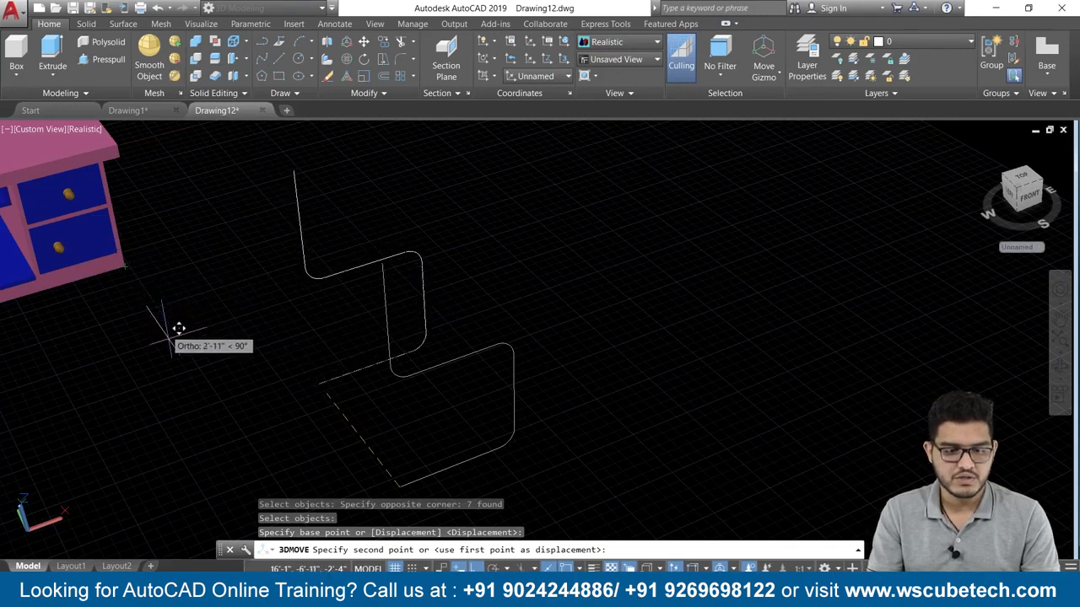
{"action": "left_click", "coordinate": [211, 362]}
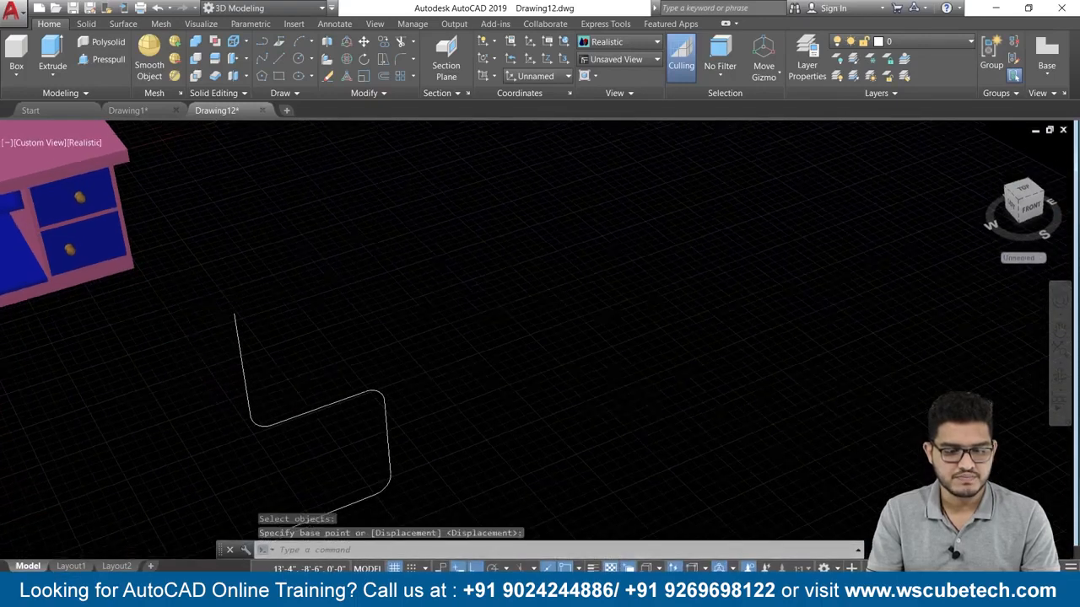
{"action": "middle_click_drag", "start_coordinate": [265, 354], "coordinate": [197, 362]}
{"action": "scroll", "coordinate": [198, 366], "scroll_direction": "down", "scroll_amount": 1}
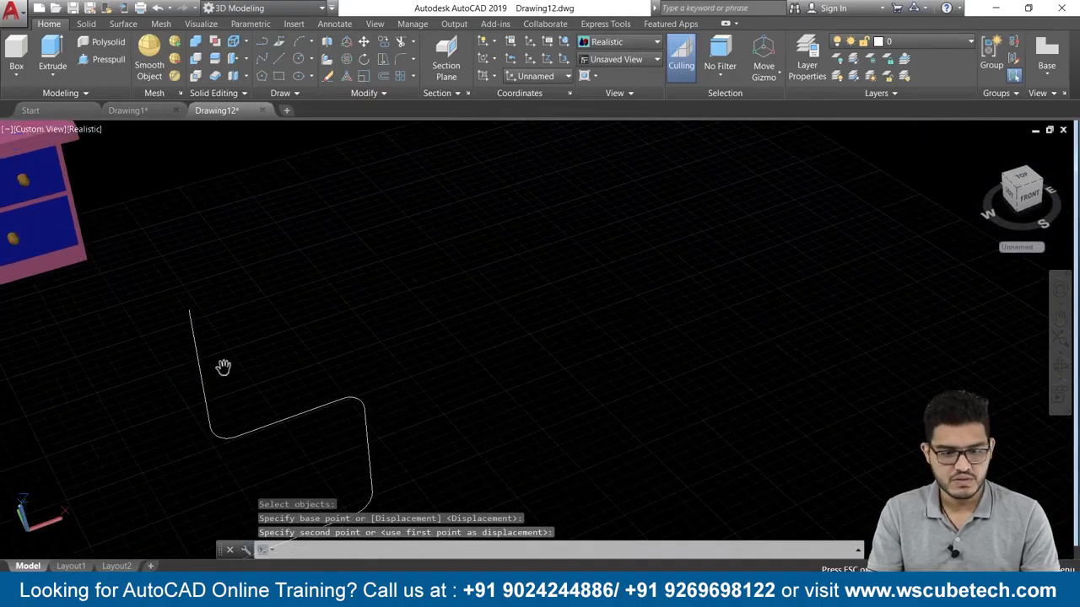
{"action": "middle_click_drag", "start_coordinate": [239, 370], "coordinate": [266, 359]}
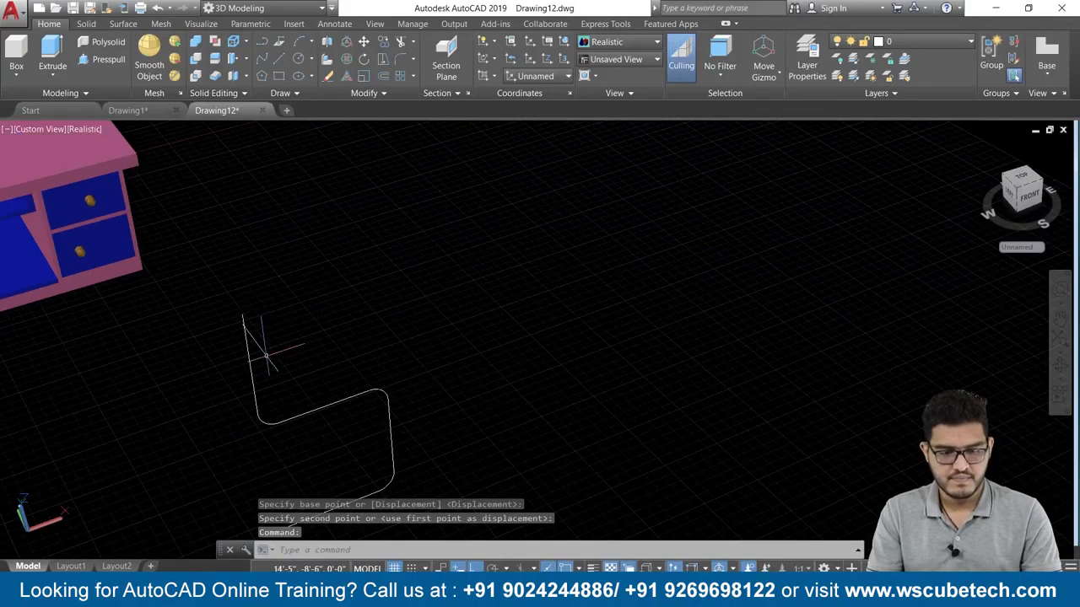
- Undo the 3D move of the path
{"action": "key", "text": "ctrl+z"}
{"action": "key", "text": "ctrl+z"}
{"action": "key", "text": "ctrl+z"}
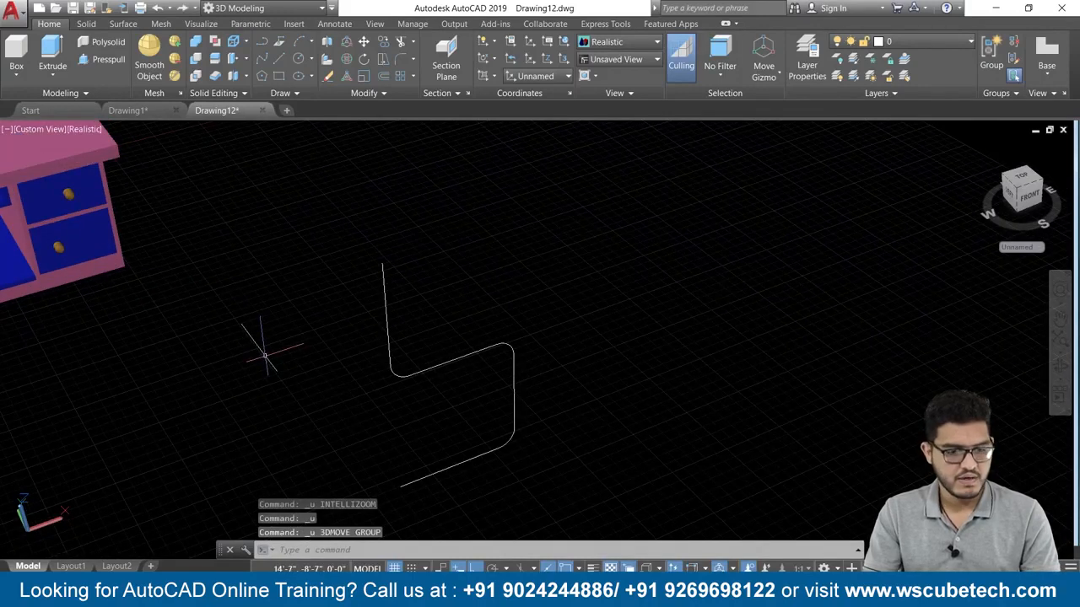
- Draw a guide line from the desk's lower front corner beside the drawers, running straight forward along the ground
{"action": "left_click", "coordinate": [279, 58]}
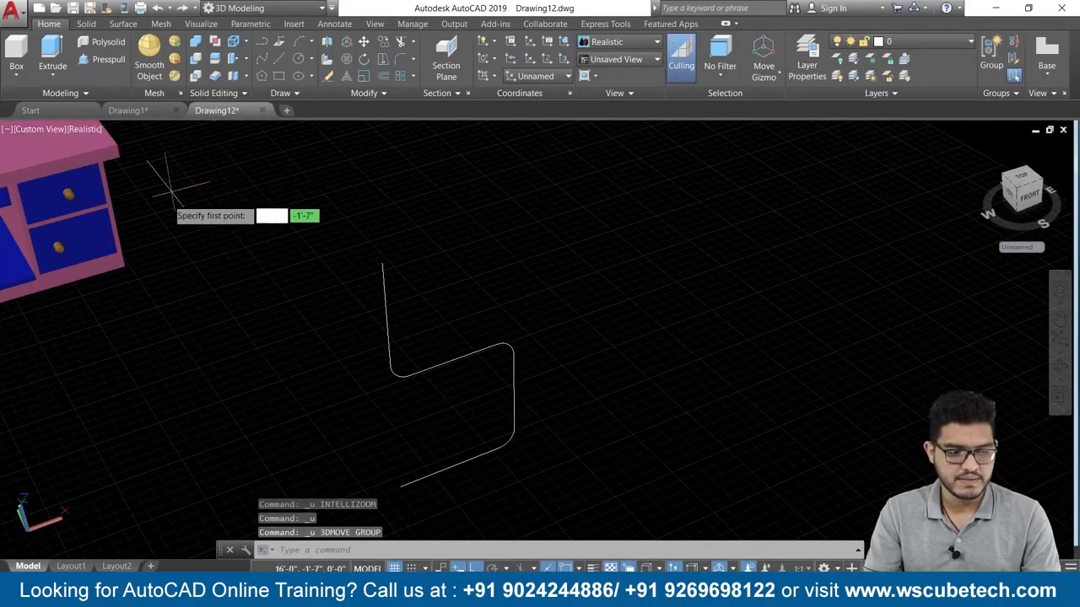
{"action": "left_click", "coordinate": [124, 267]}
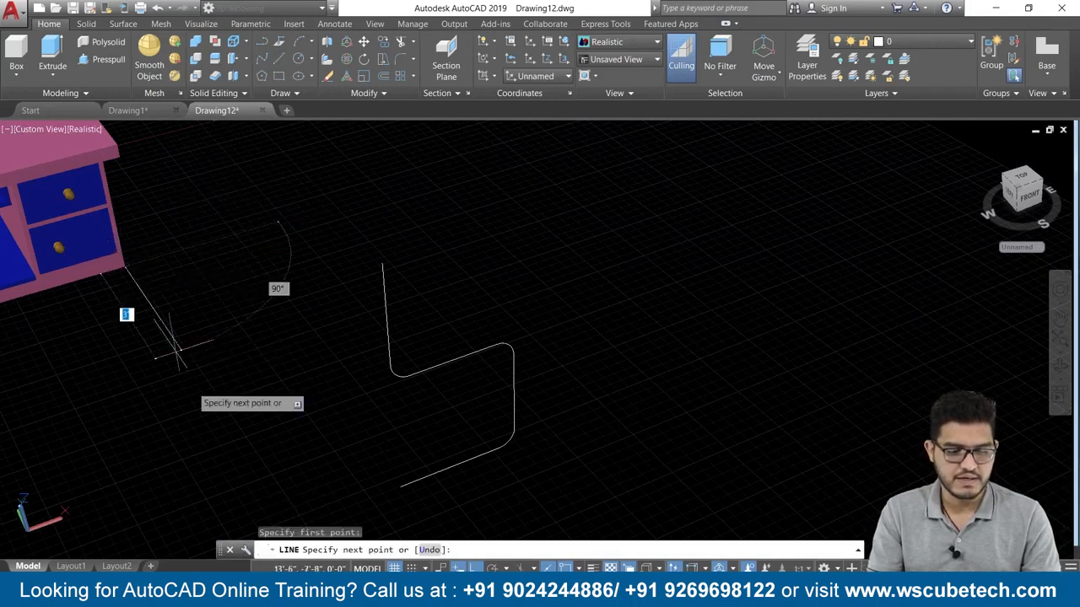
{"action": "key", "text": "Return"}
{"action": "scroll", "coordinate": [297, 361], "scroll_direction": "up", "scroll_amount": 3}
{"action": "scroll", "coordinate": [296, 362], "scroll_direction": "down", "scroll_amount": 4}
{"action": "middle_click_drag", "start_coordinate": [281, 383], "coordinate": [333, 354]}
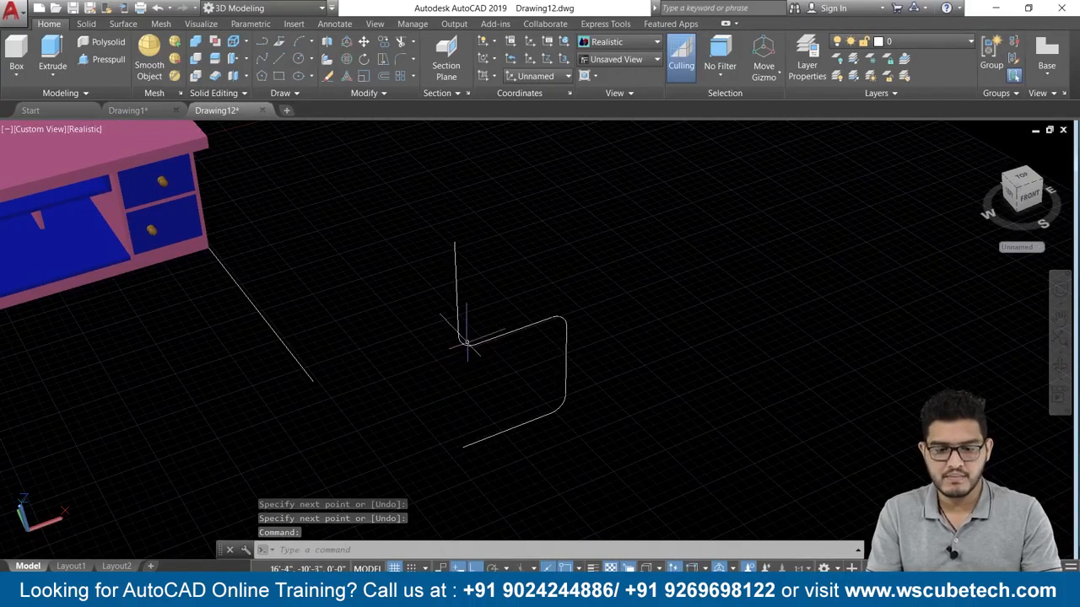
- Move the whole path by the free end of its lowest segment onto the outer end of the guide line
{"action": "type", "text": "m"}
{"action": "key", "text": "Return"}
{"action": "left_click", "coordinate": [457, 317]}
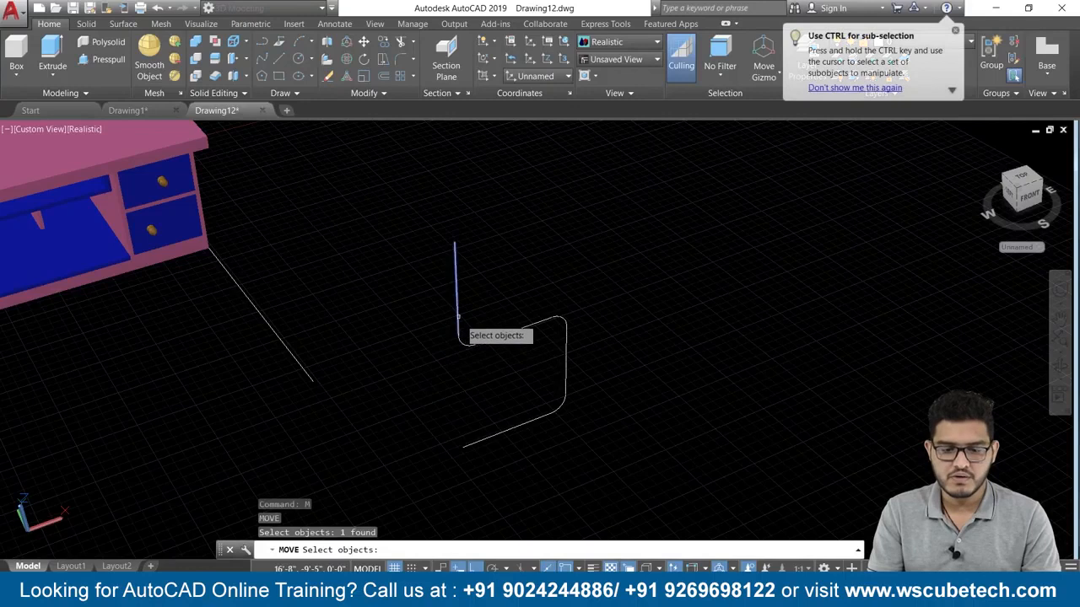
{"action": "left_click", "coordinate": [469, 344]}
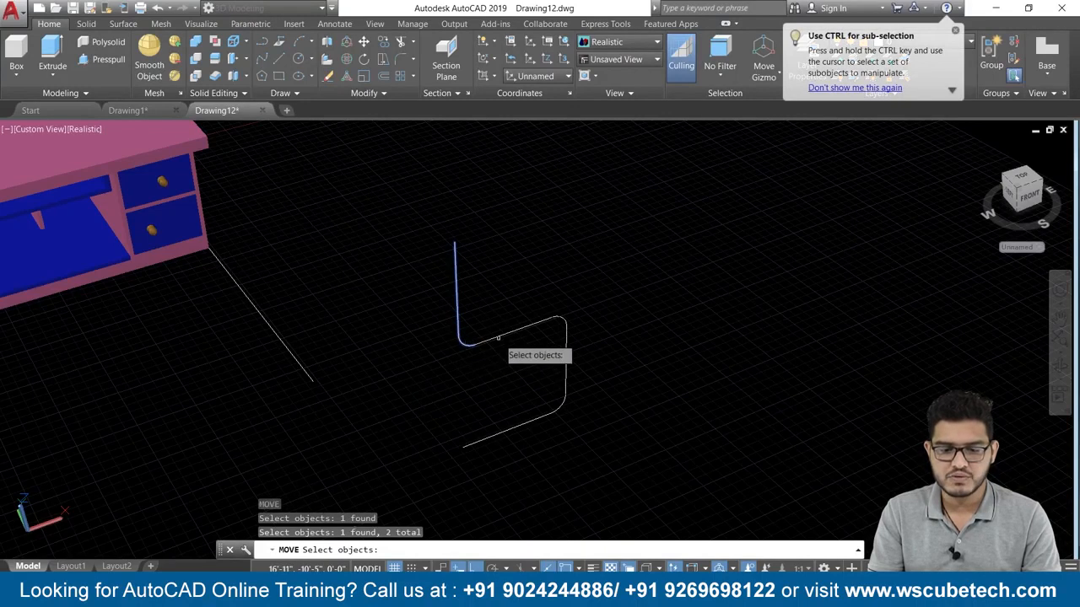
{"action": "left_click", "coordinate": [498, 337]}
{"action": "left_click", "coordinate": [629, 211]}
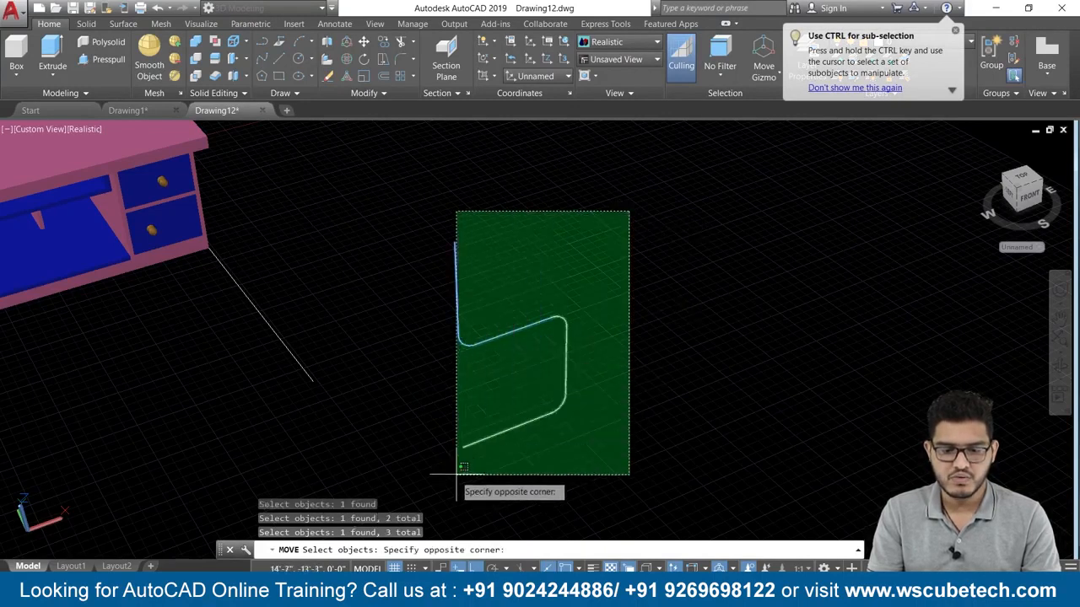
{"action": "left_click", "coordinate": [434, 479]}
{"action": "key", "text": "Return"}
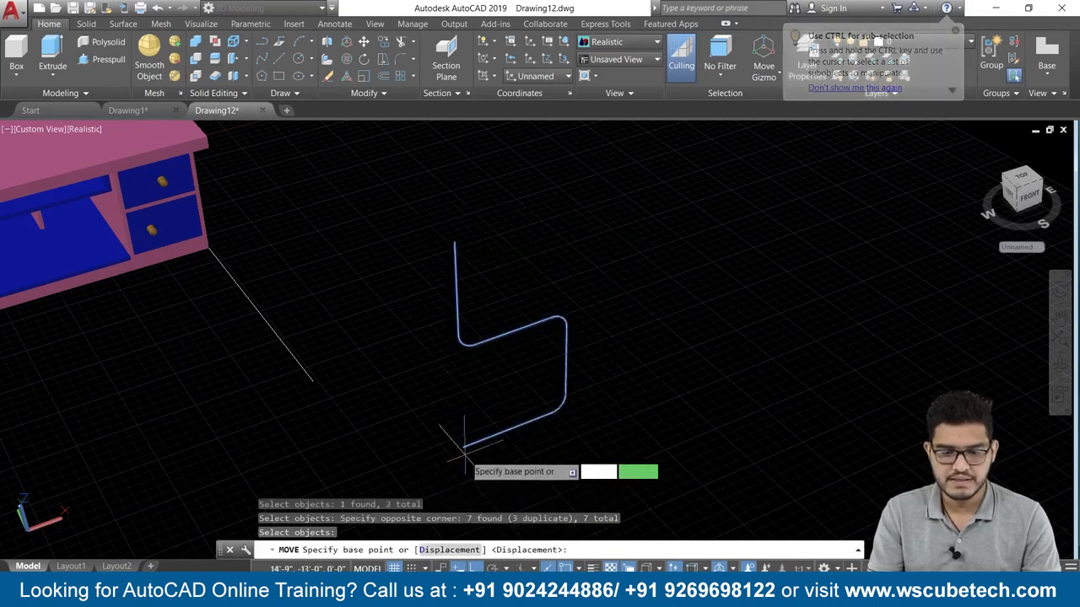
{"action": "left_click", "coordinate": [463, 447]}
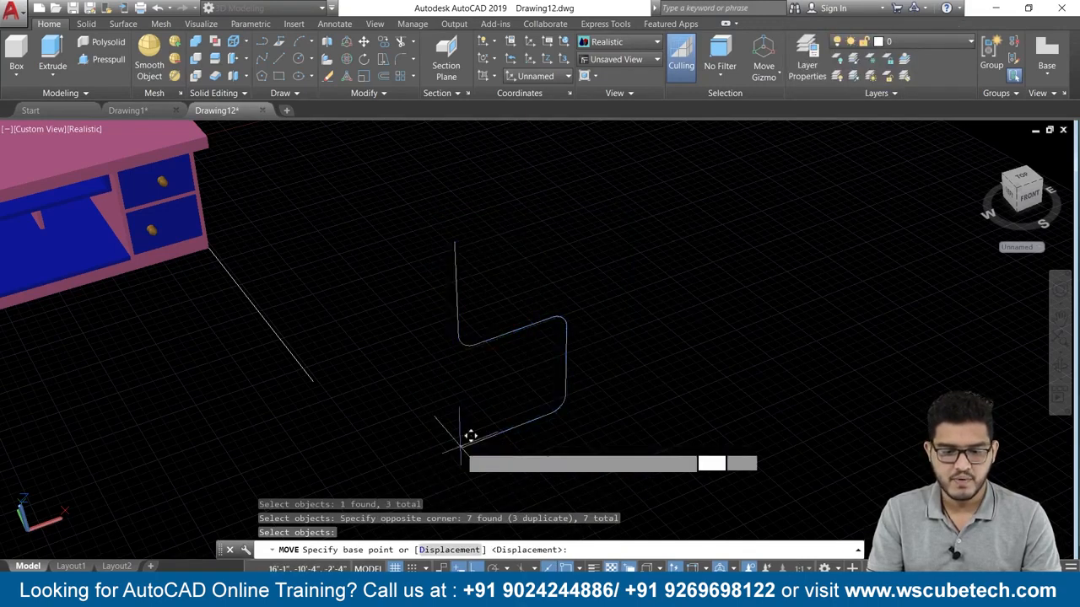
{"action": "left_click", "coordinate": [318, 372]}
{"action": "scroll", "coordinate": [317, 373], "scroll_direction": "up", "scroll_amount": 1}
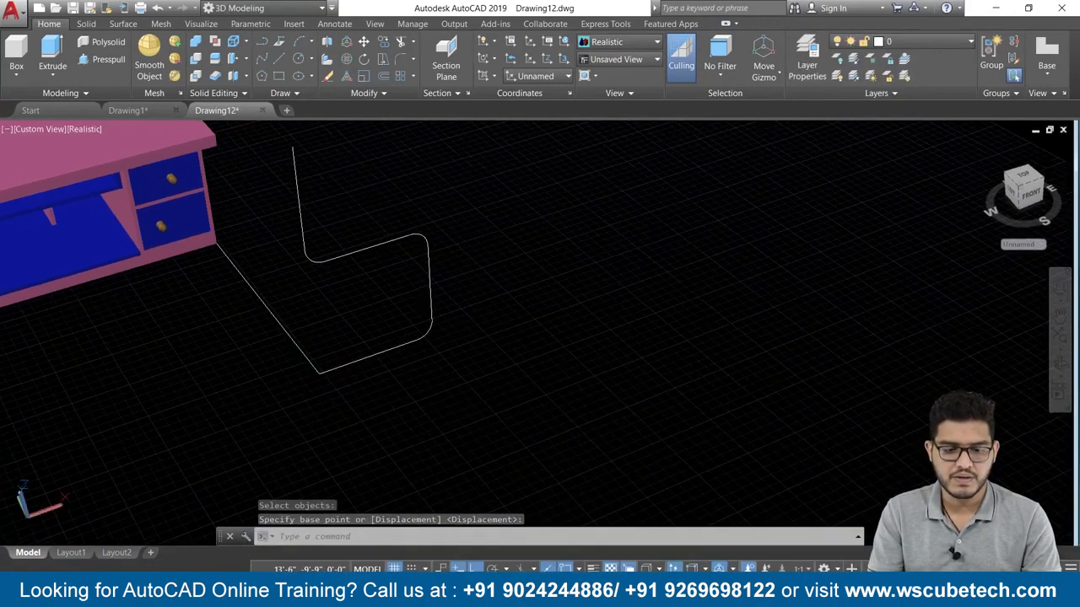
{"action": "key", "text": "Return"}
{"action": "left_click", "coordinate": [296, 345]}
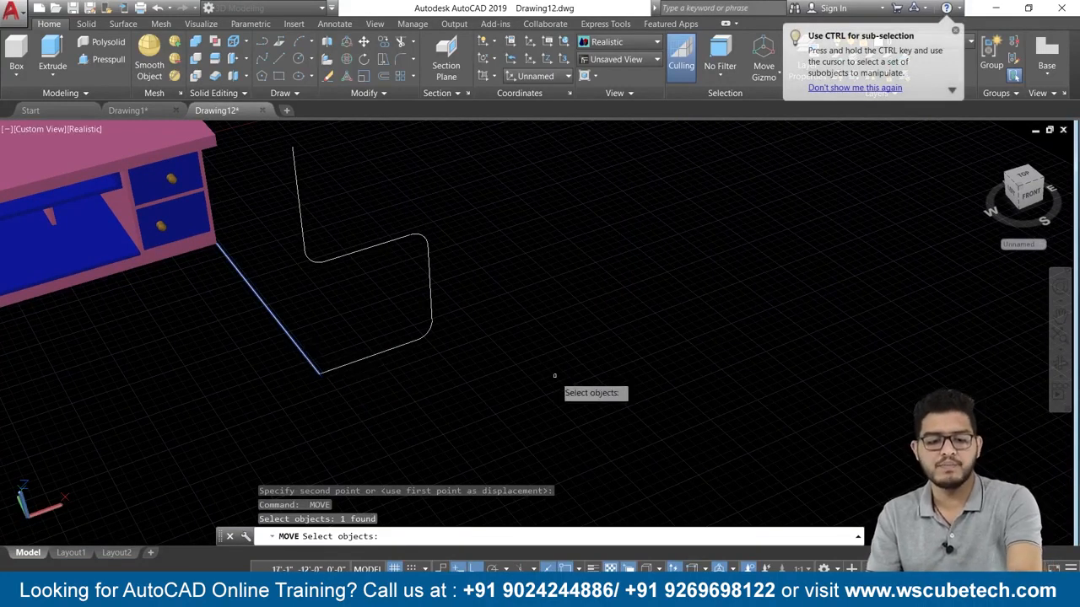
{"action": "key", "text": "Escape"}
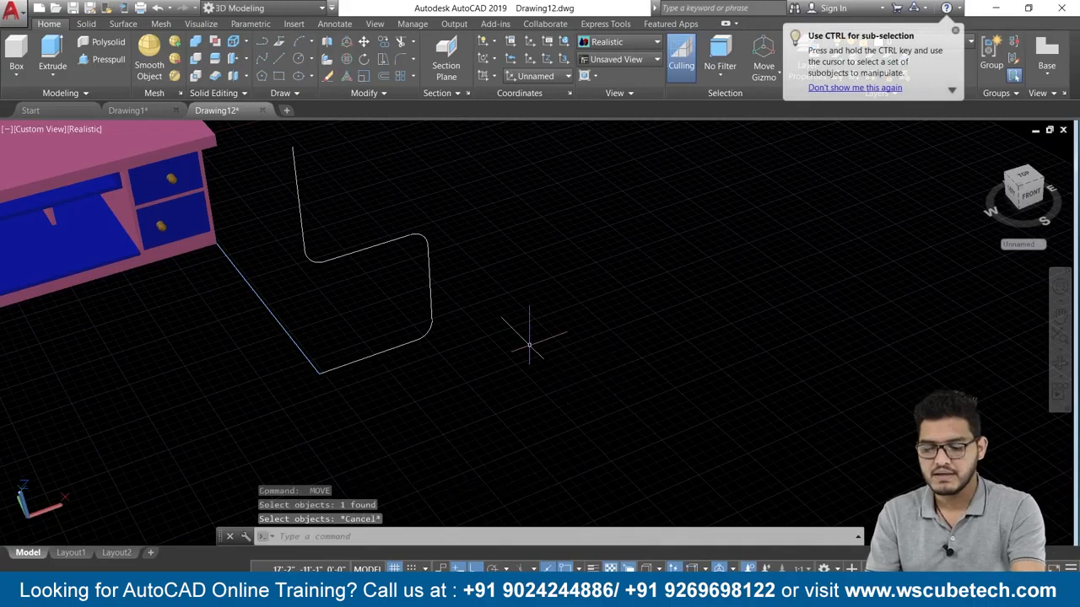
- Erase the guide line between the desk corner and the path
{"action": "left_click", "coordinate": [287, 333]}
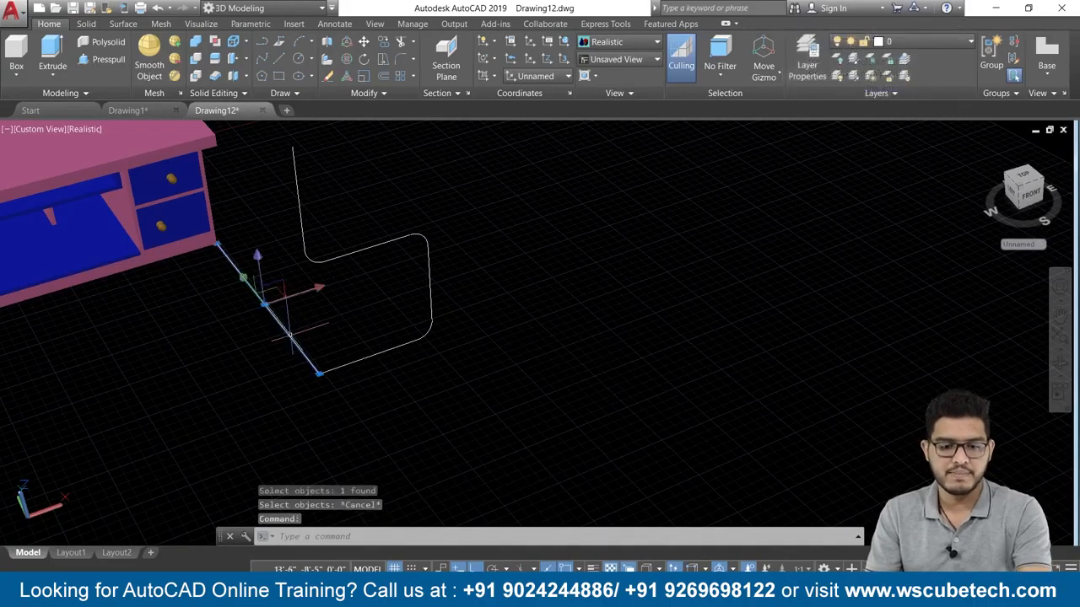
{"action": "key", "text": "Delete"}
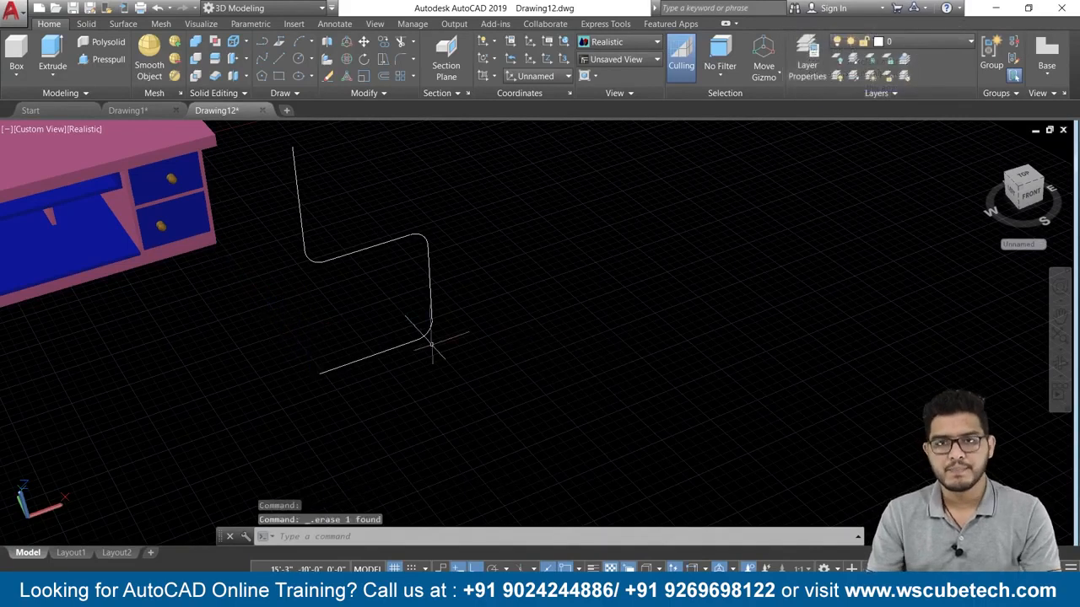
{"action": "right_click", "coordinate": [451, 444], "text": "shift"}
{"action": "key", "text": "Escape"}
- Rotate the whole path 270° about the vertical axis through the middle of its seat segment with 3D Rotate
{"action": "mouse_move", "coordinate": [523, 422]}
{"action": "middle_mouse_down", "text": "shift"}
{"action": "mouse_move", "coordinate": [501, 381]}
{"action": "mouse_move", "coordinate": [453, 390]}
{"action": "mouse_move", "coordinate": [475, 366]}
{"action": "mouse_move", "coordinate": [520, 373]}
{"action": "mouse_move", "coordinate": [540, 422]}
{"action": "mouse_move", "coordinate": [523, 436]}
{"action": "middle_mouse_up", "text": "shift"}
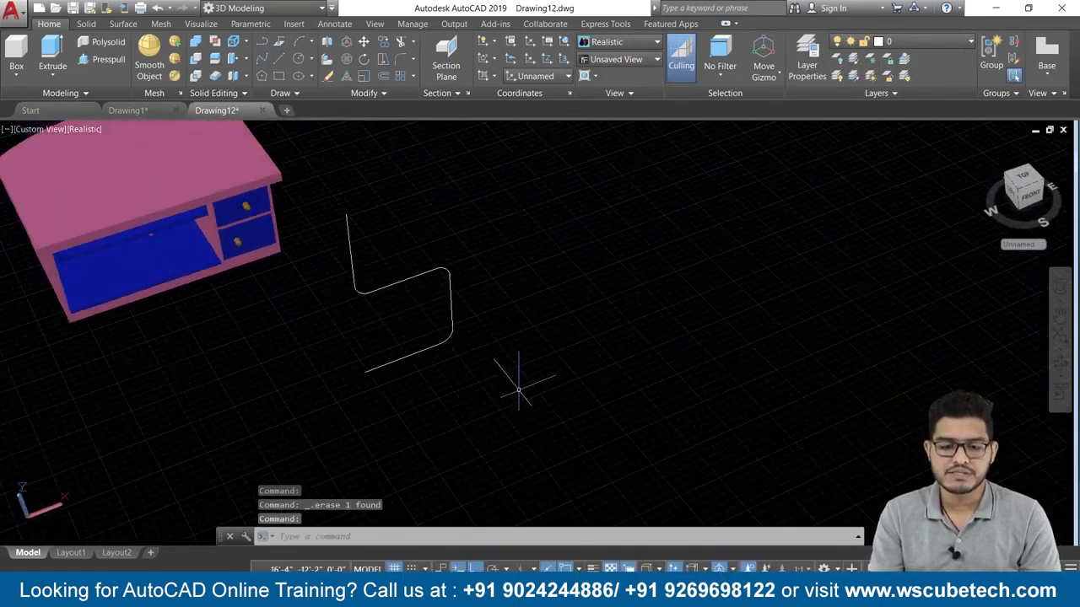
{"action": "scroll", "coordinate": [519, 388], "scroll_direction": "up", "scroll_amount": 1}
{"action": "left_click", "coordinate": [345, 59]}
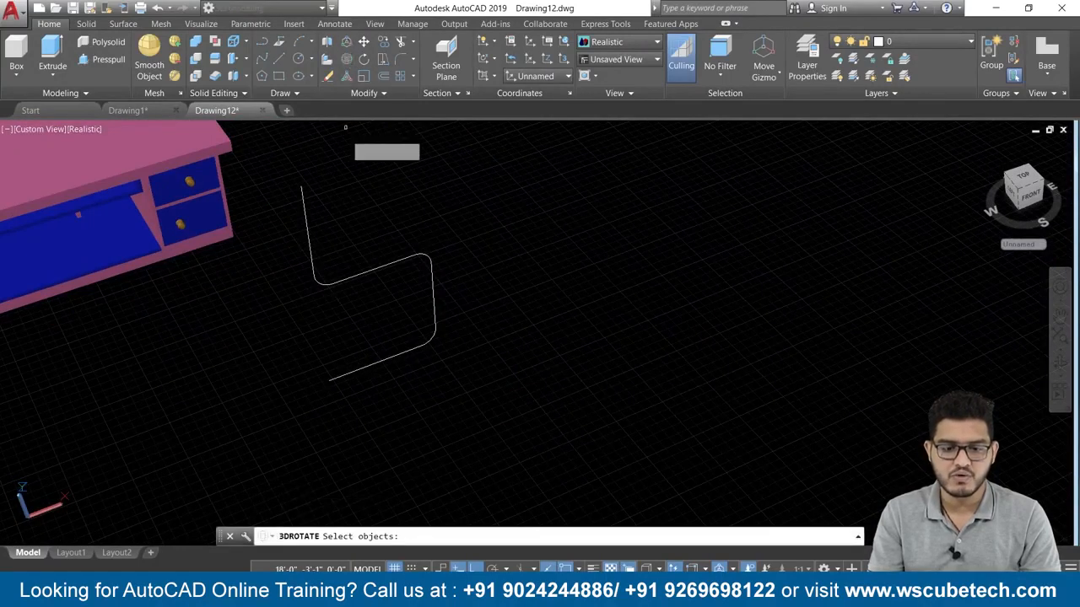
{"action": "left_click", "coordinate": [305, 216]}
{"action": "left_click", "coordinate": [451, 191]}
{"action": "left_click", "coordinate": [307, 389]}
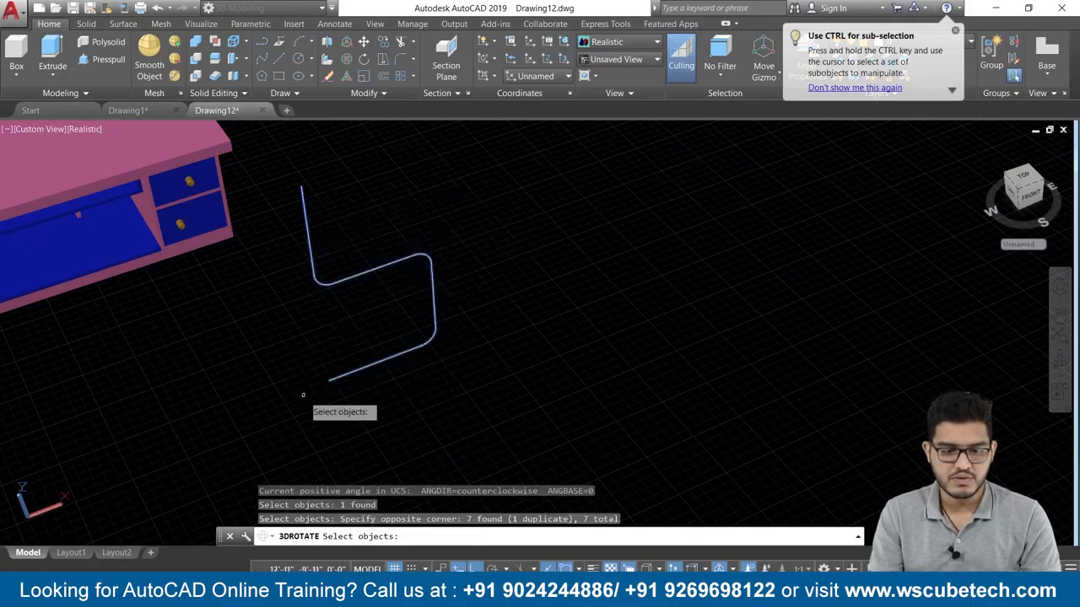
{"action": "key", "text": "Return"}
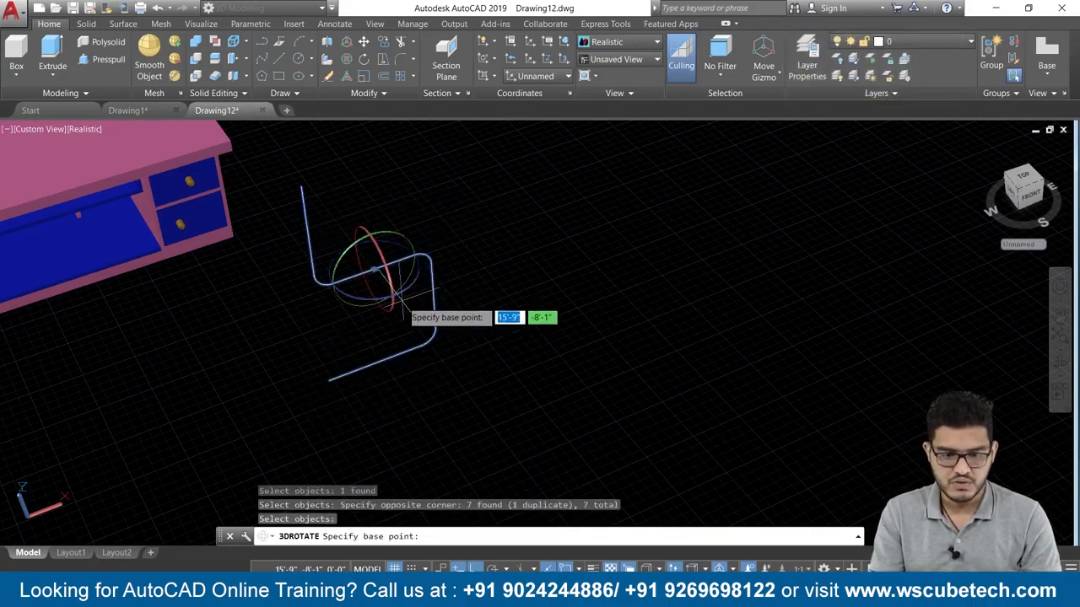
{"action": "left_click", "coordinate": [374, 270]}
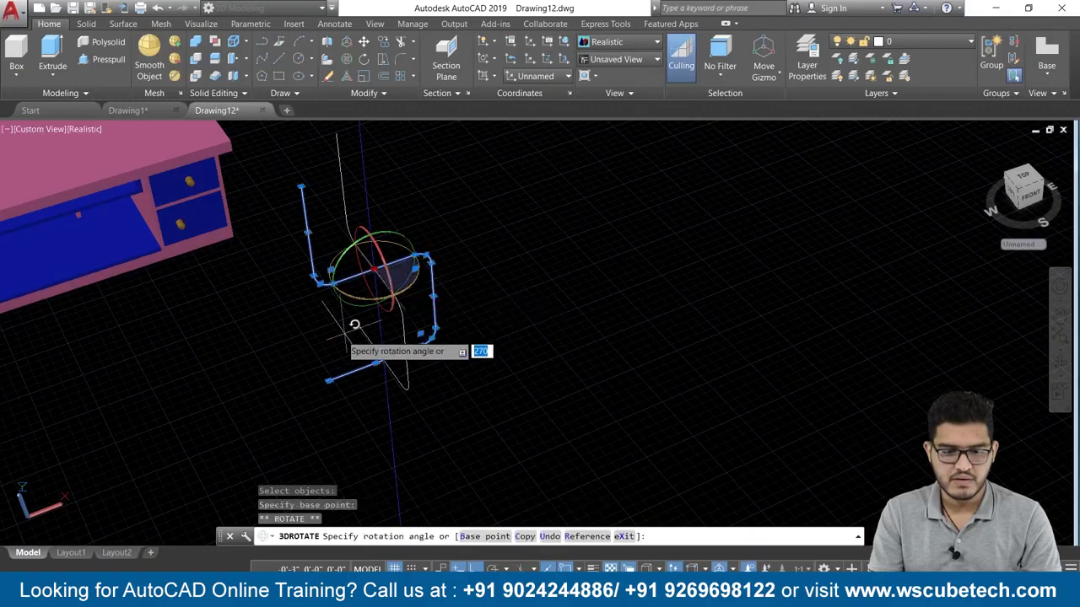
{"action": "key", "text": "Return"}
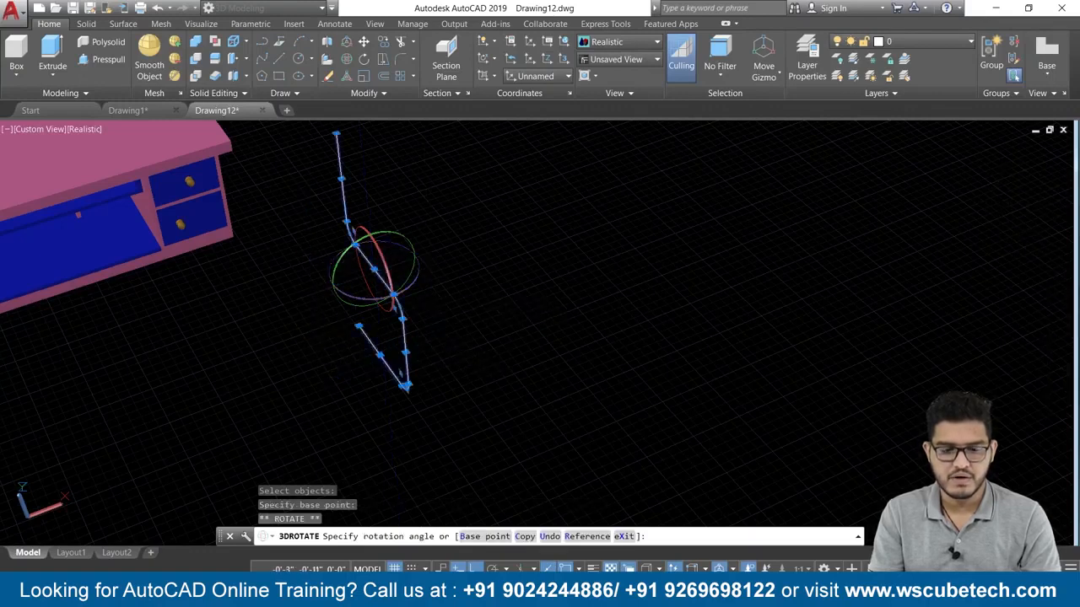
{"action": "key", "text": "Return"}
{"action": "key", "text": "Return"}
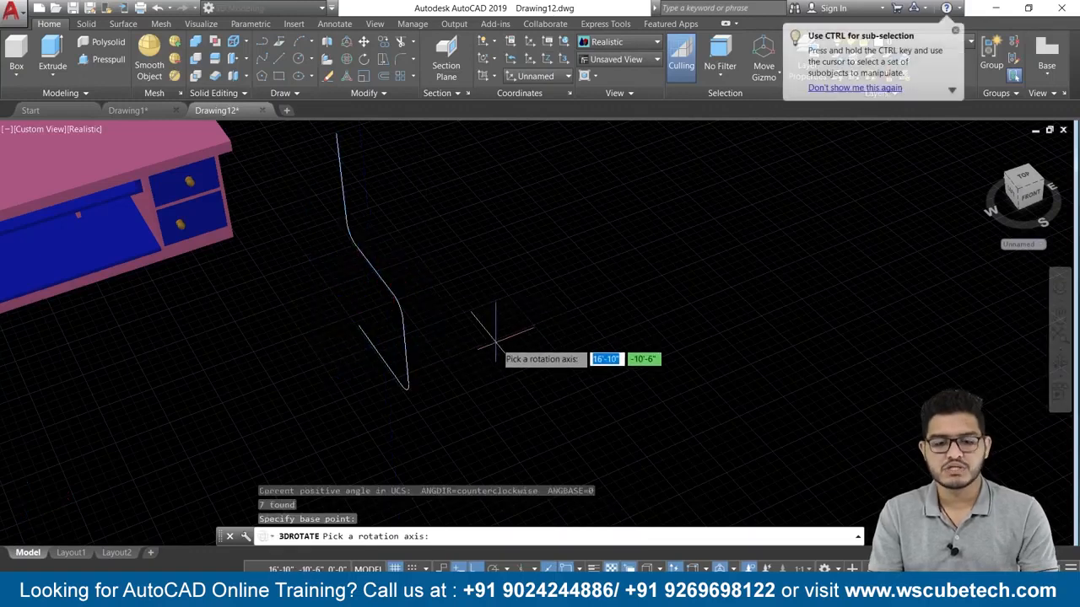
{"action": "scroll", "coordinate": [496, 341], "scroll_direction": "up", "scroll_amount": 2}
{"action": "scroll", "coordinate": [487, 366], "scroll_direction": "down", "scroll_amount": 3}
{"action": "middle_click_drag", "start_coordinate": [487, 366], "coordinate": [456, 392]}
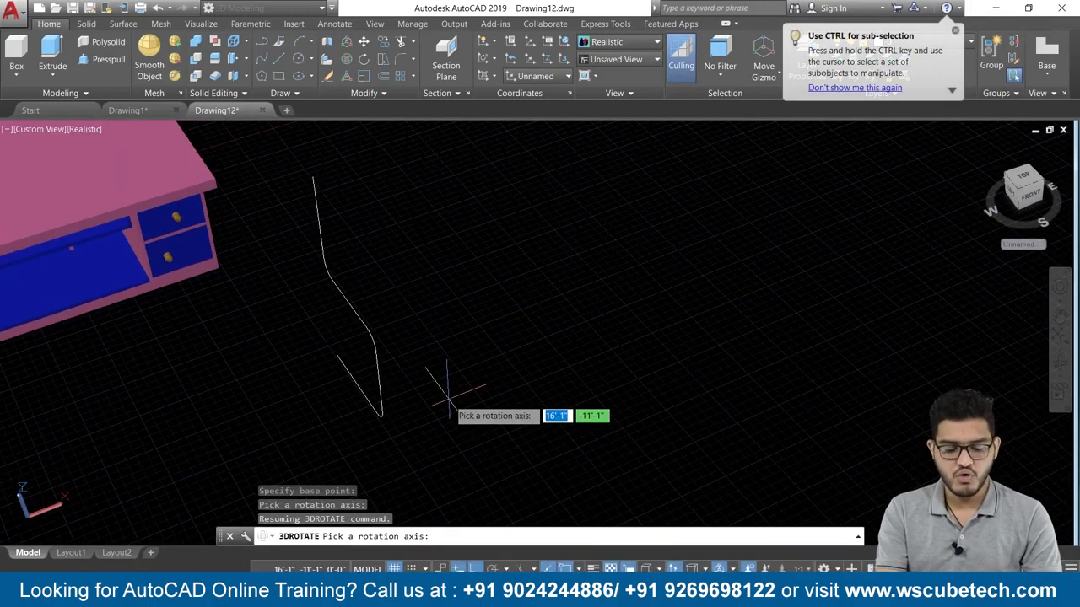
{"action": "type", "text": "co"}
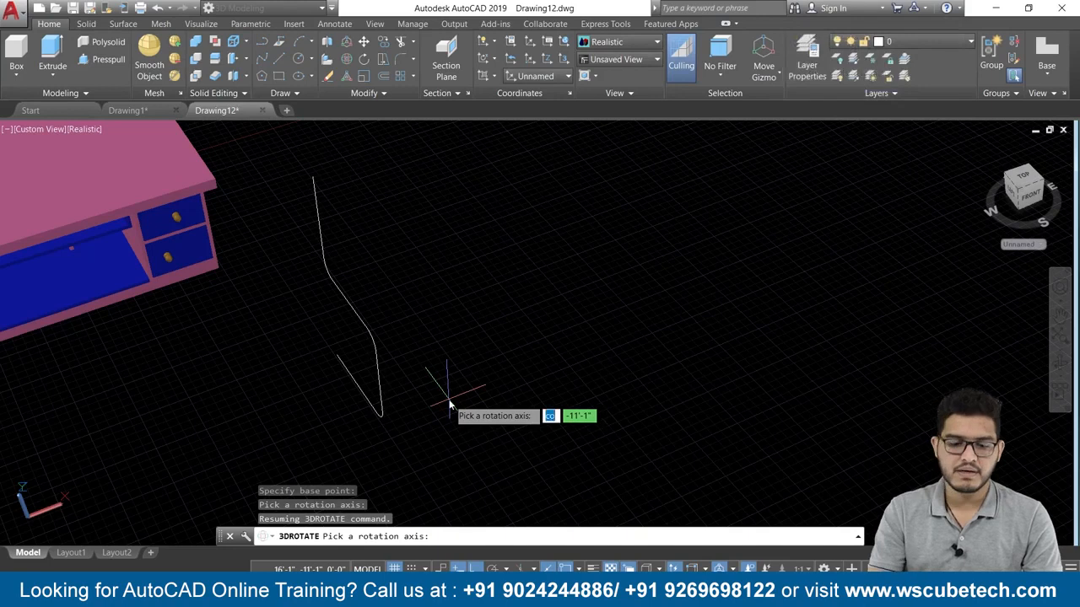
{"action": "key", "text": "Escape"}
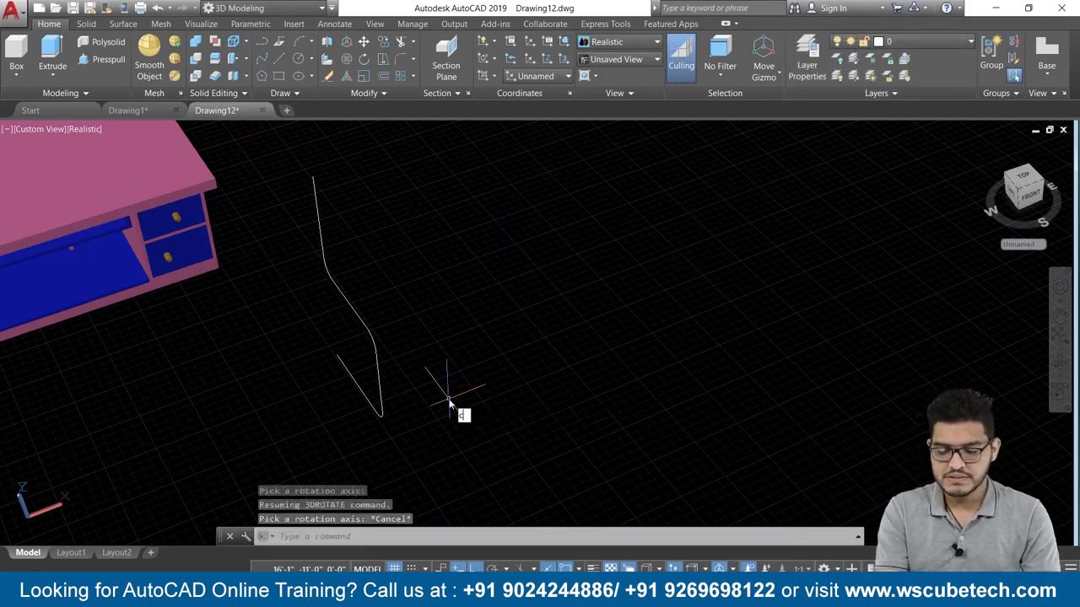
- Copy the whole path 28" along the positive X axis, using the free end of its lowest segment as base point
{"action": "key", "text": "Return"}
{"action": "left_click", "coordinate": [365, 162]}
{"action": "left_click", "coordinate": [316, 477]}
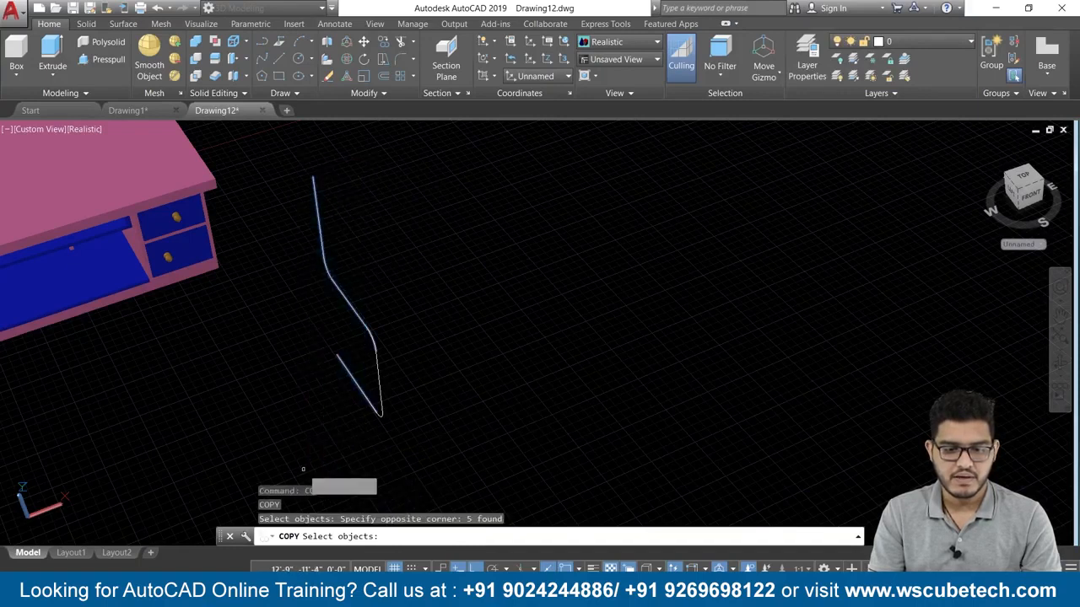
{"action": "left_click", "coordinate": [380, 393]}
{"action": "left_click", "coordinate": [380, 394]}
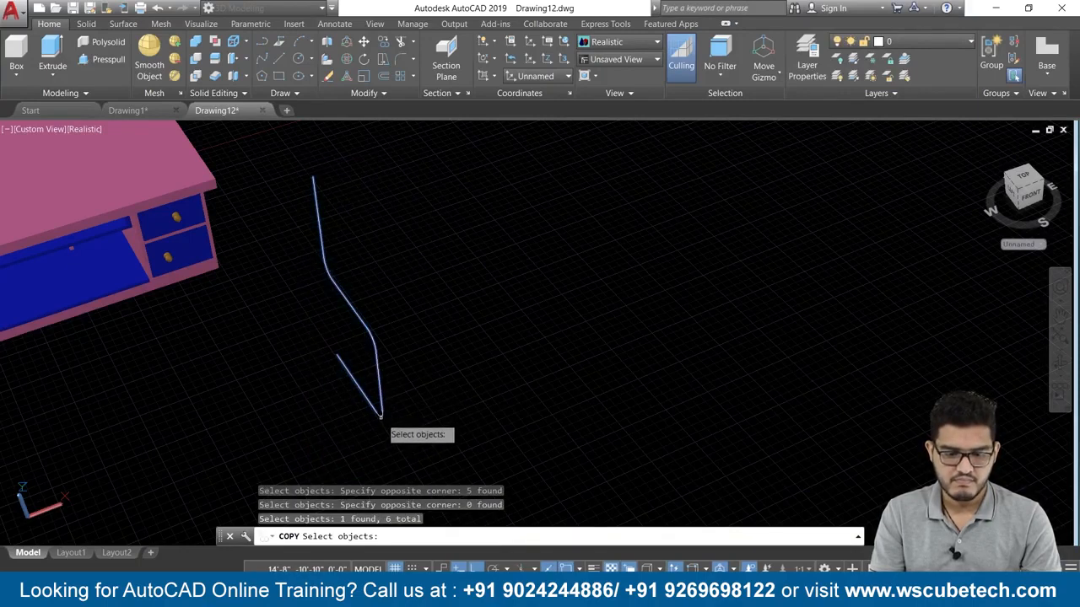
{"action": "key", "text": "Return"}
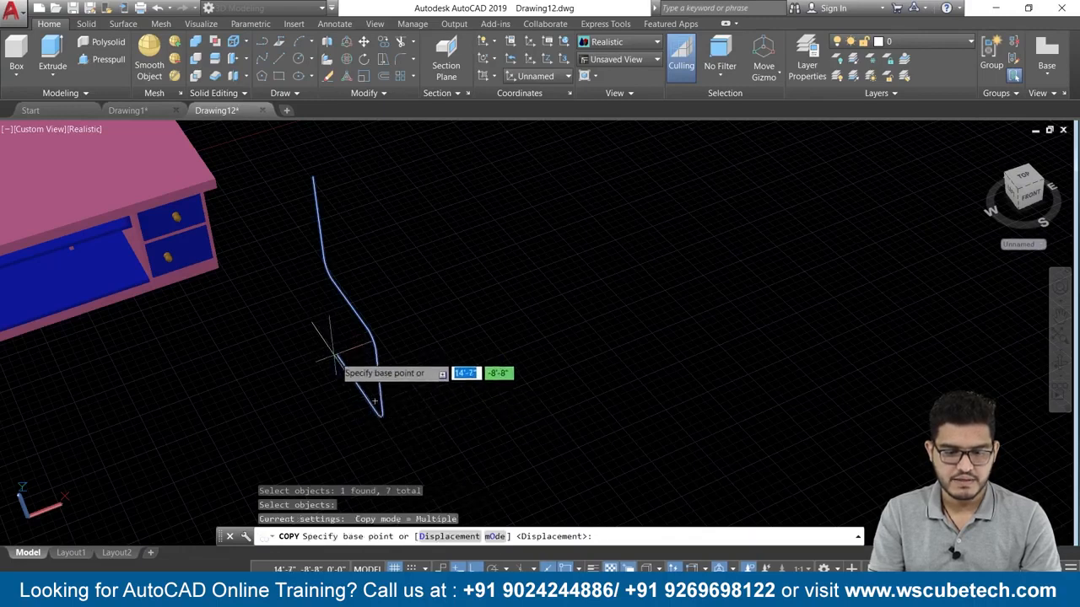
{"action": "left_click", "coordinate": [337, 355]}
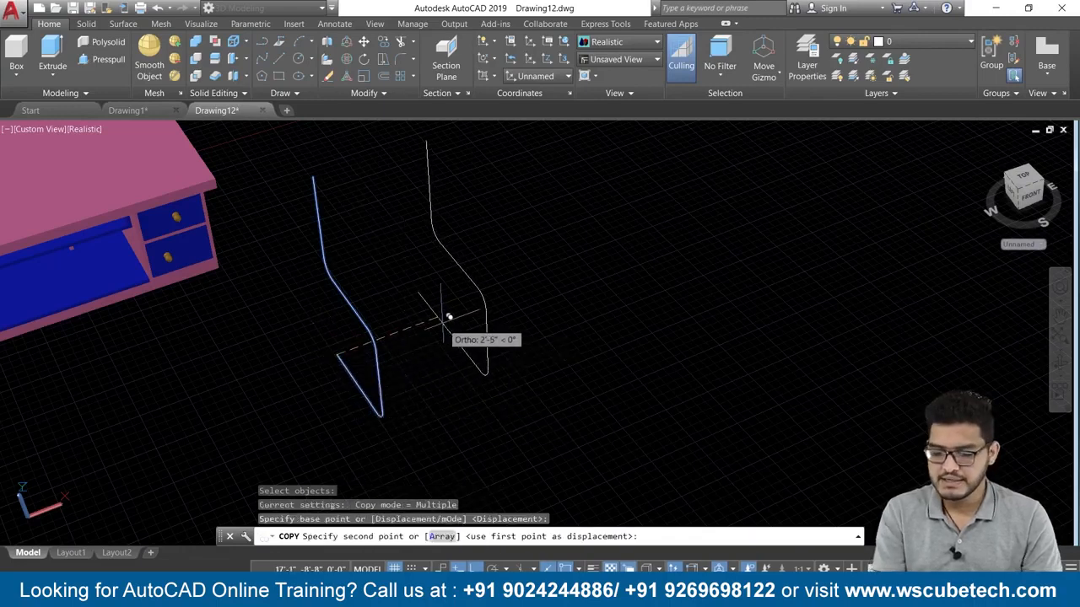
{"action": "type", "text": "28"}
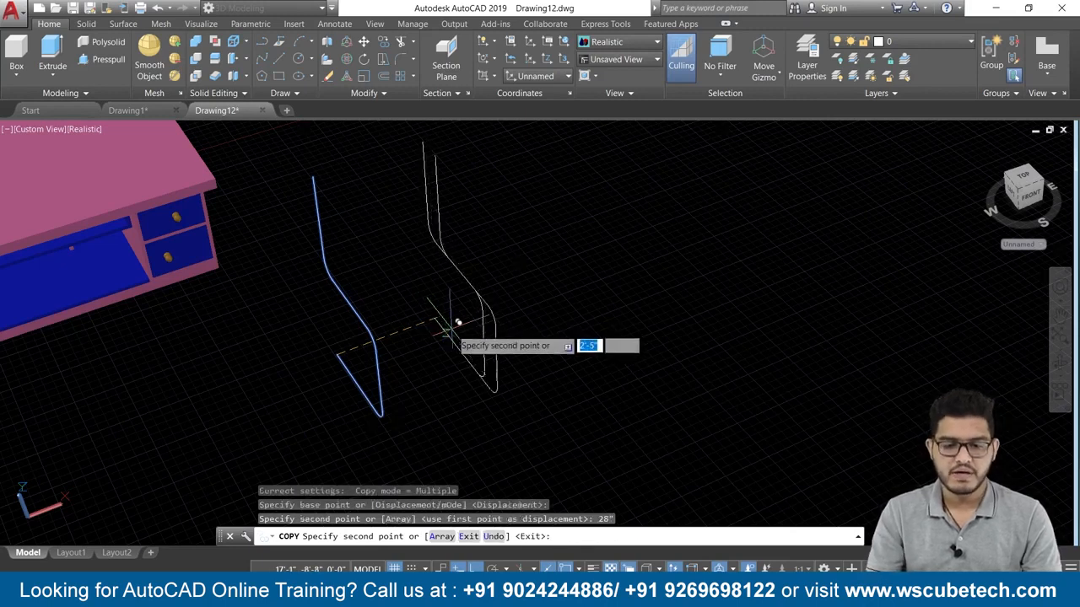
{"action": "key", "text": "Return"}
- Draw a line across the rear of the seat, joining the matching bend ends of the two side paths
{"action": "scroll", "coordinate": [426, 359], "scroll_direction": "up", "scroll_amount": 1}
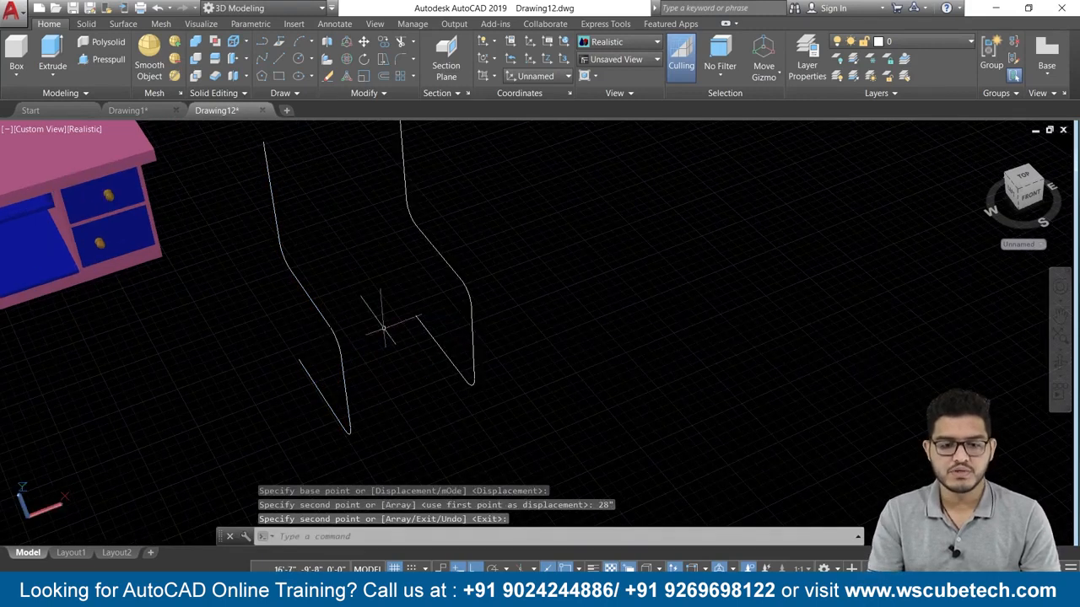
{"action": "scroll", "coordinate": [339, 205], "scroll_direction": "down", "scroll_amount": 1}
{"action": "middle_click_drag", "start_coordinate": [339, 205], "coordinate": [321, 219]}
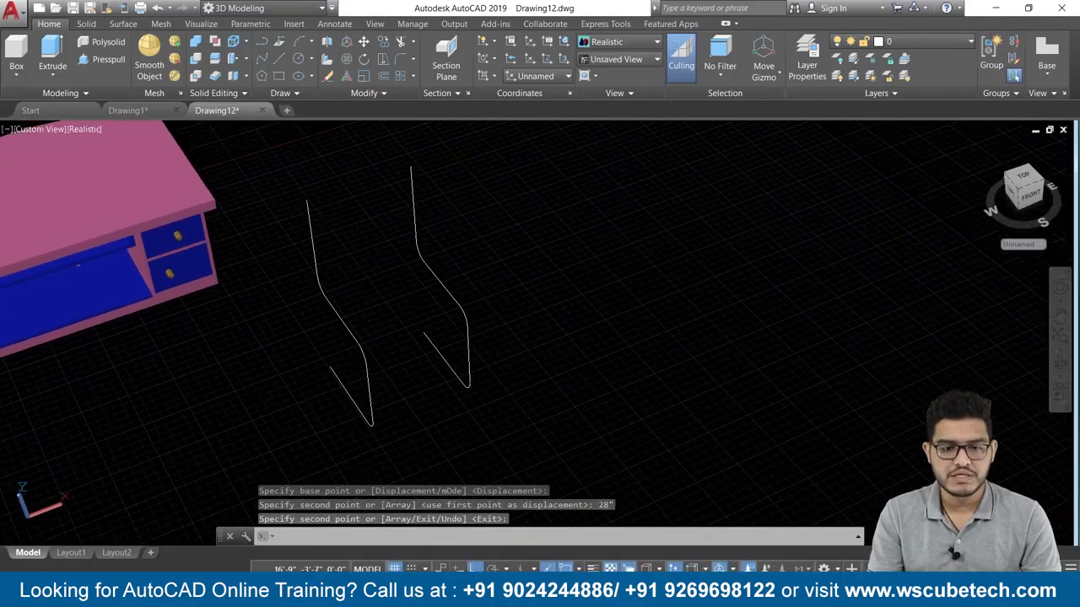
{"action": "left_click", "coordinate": [279, 59]}
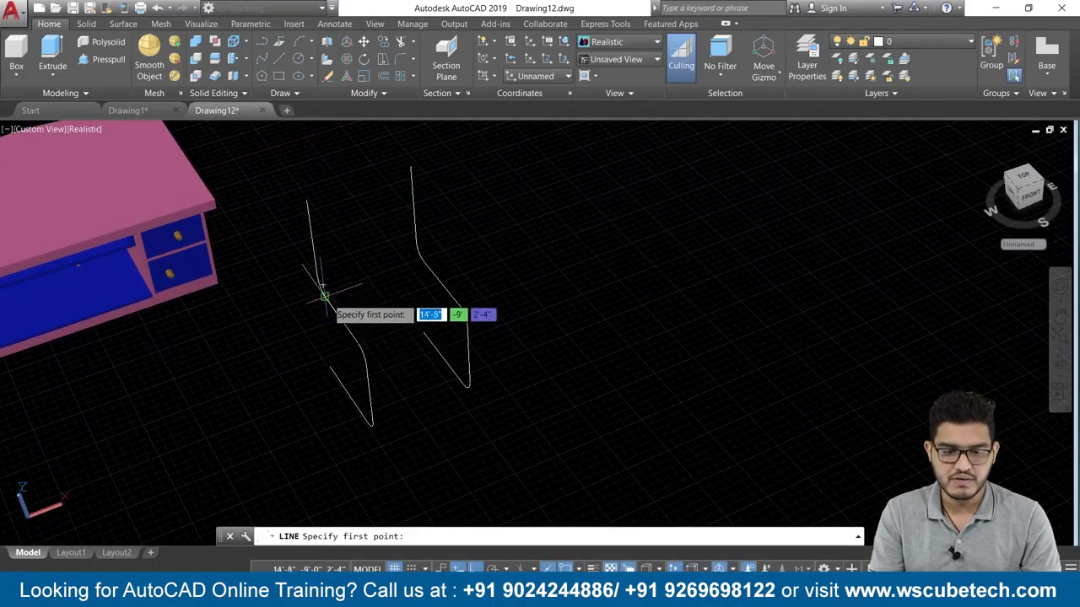
{"action": "left_click", "coordinate": [324, 295]}
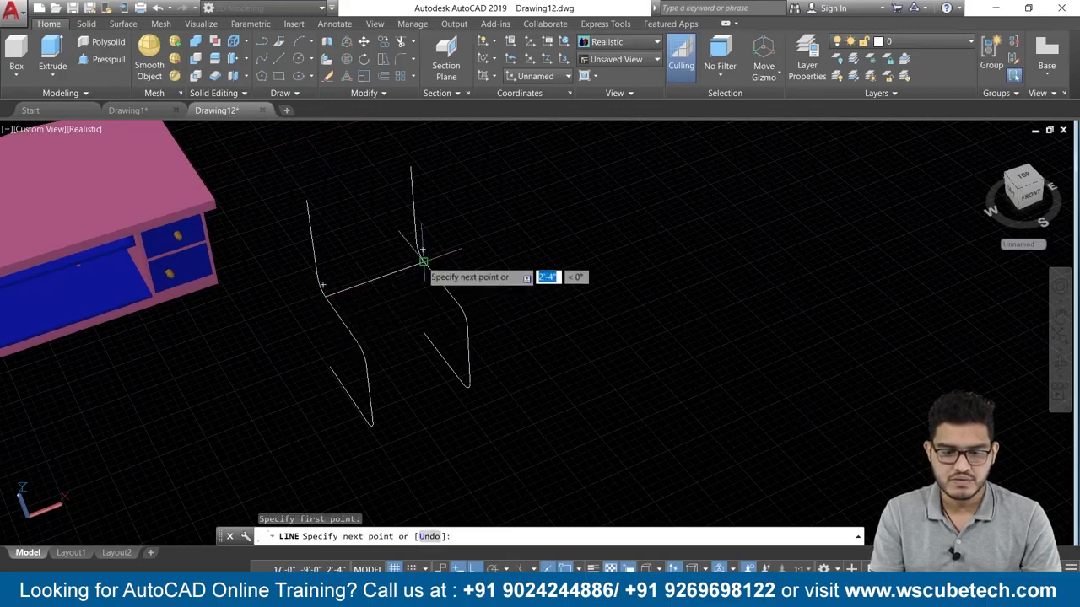
{"action": "left_click", "coordinate": [422, 257]}
{"action": "key", "text": "Return"}
- Draw a line across the front of the seat between the upper ends of the front bends
{"action": "scroll", "coordinate": [411, 319], "scroll_direction": "up", "scroll_amount": 2}
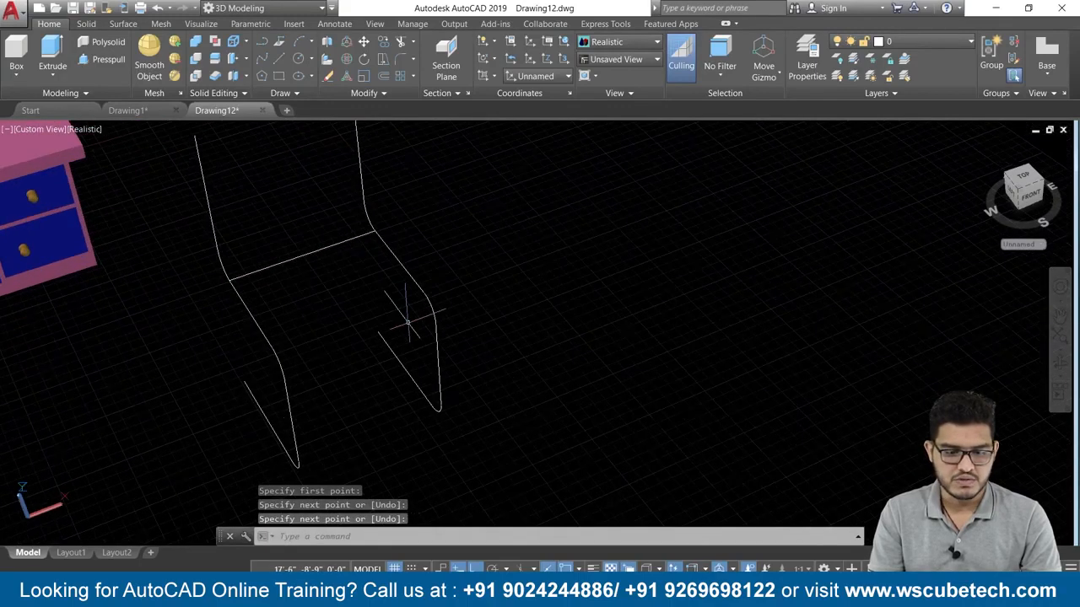
{"action": "key", "text": "Return"}
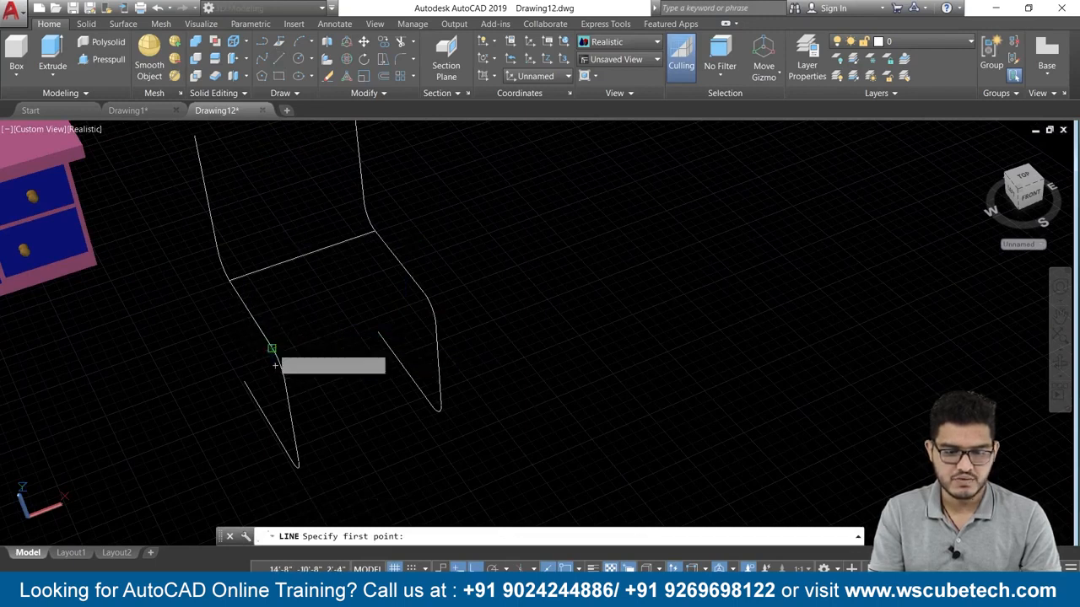
{"action": "left_click", "coordinate": [271, 347]}
{"action": "left_click", "coordinate": [424, 293]}
{"action": "key", "text": "Return"}
{"action": "middle_click_drag", "start_coordinate": [349, 239], "coordinate": [330, 294]}
{"action": "key", "text": "Escape"}
- Draw a line across the top of the backrest between the upper free ends of the two side paths
{"action": "left_click", "coordinate": [278, 58]}
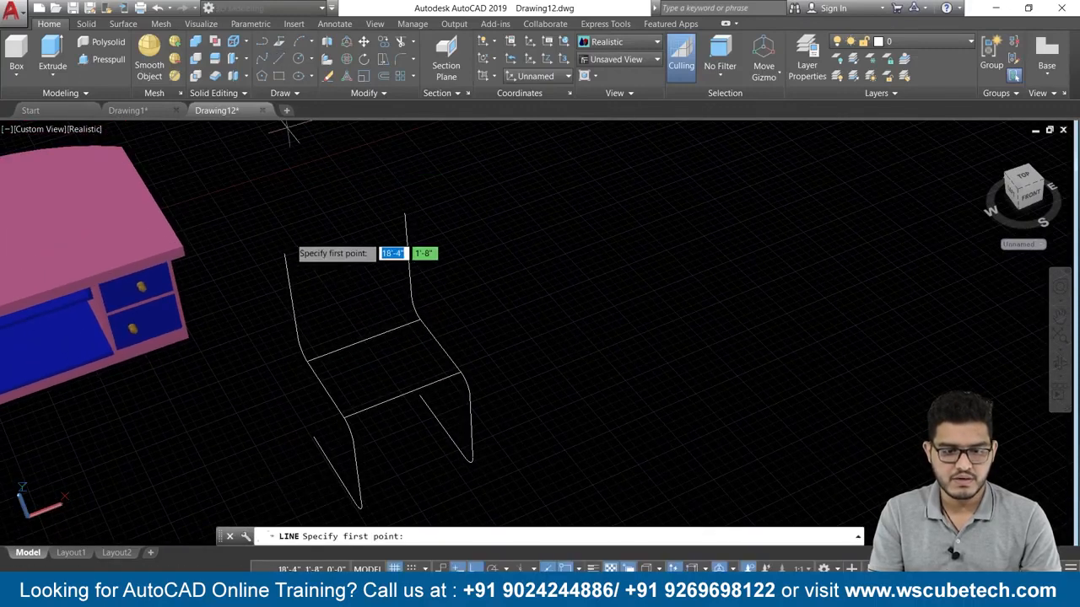
{"action": "left_click", "coordinate": [284, 253]}
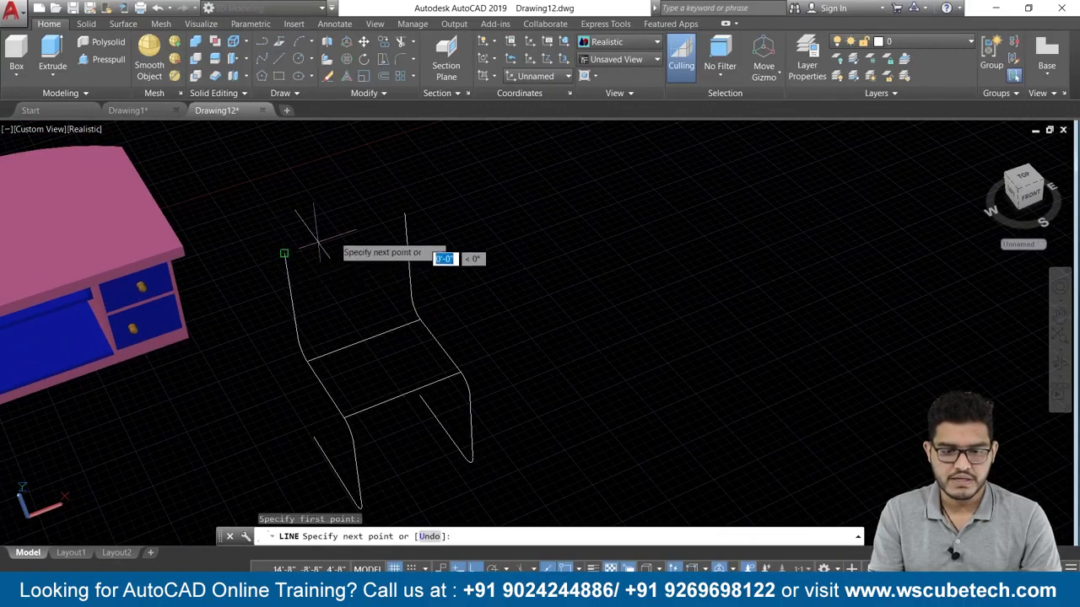
{"action": "left_click", "coordinate": [405, 215]}
{"action": "key", "text": "Return"}
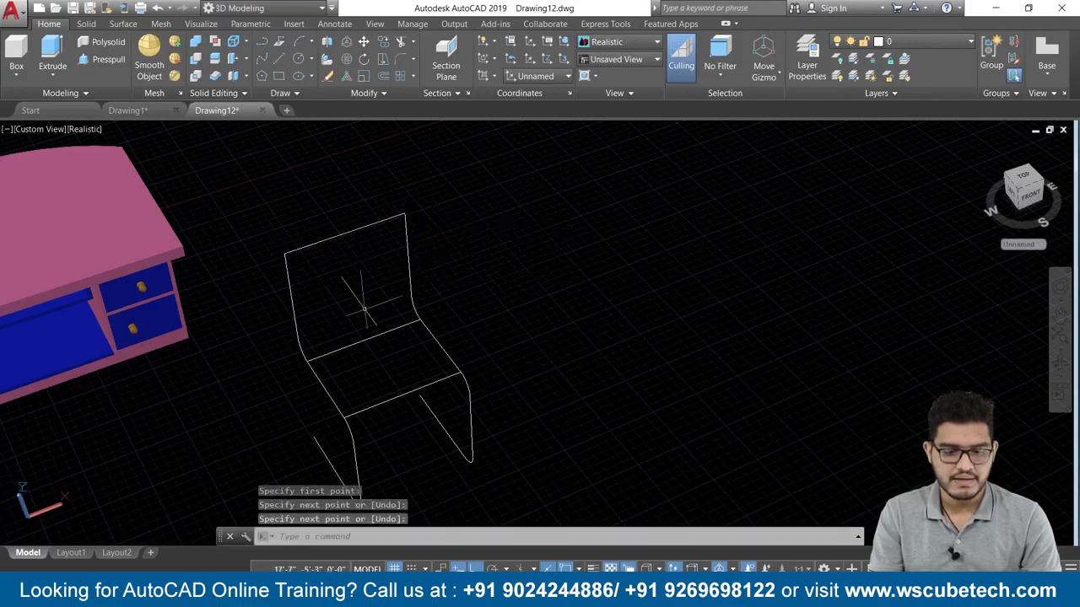
- Connect the two side paths with lines across the backrest's lower edge and between their free ends on the ground
{"action": "key", "text": "Return"}
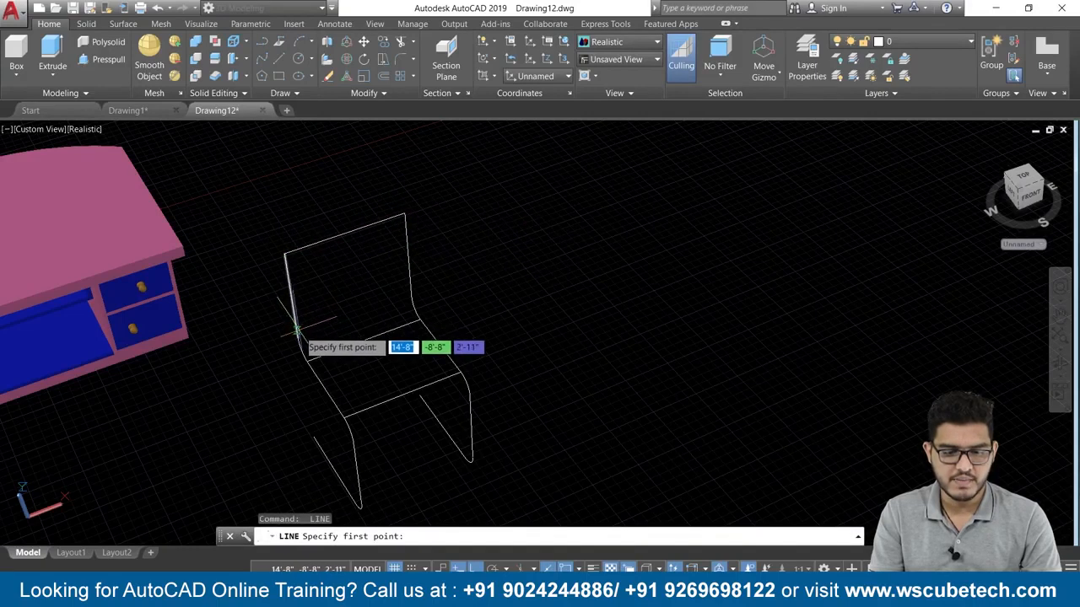
{"action": "left_click", "coordinate": [303, 346]}
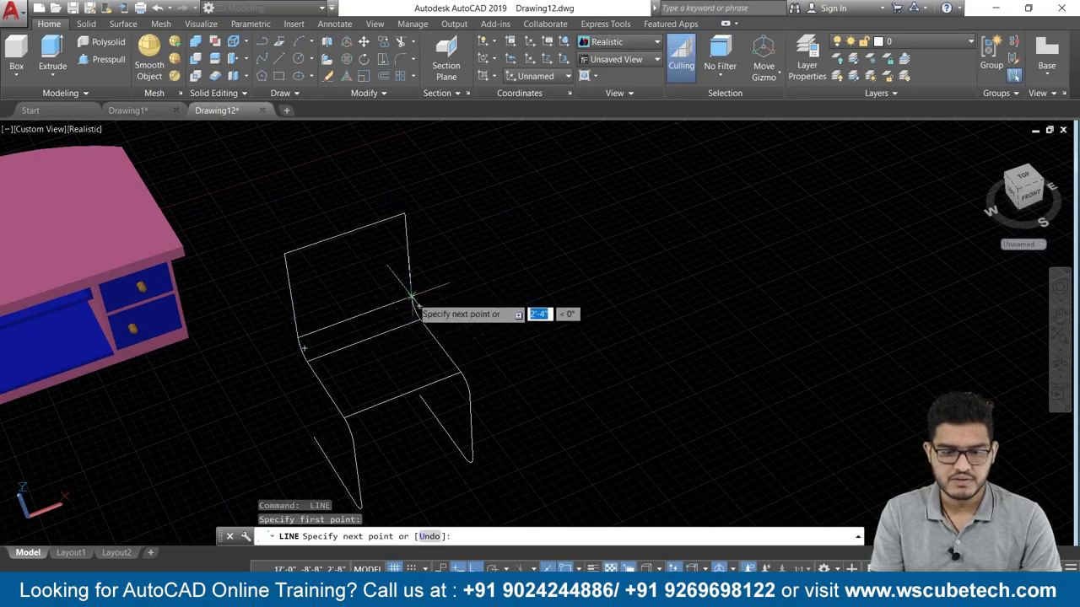
{"action": "key", "text": "Escape"}
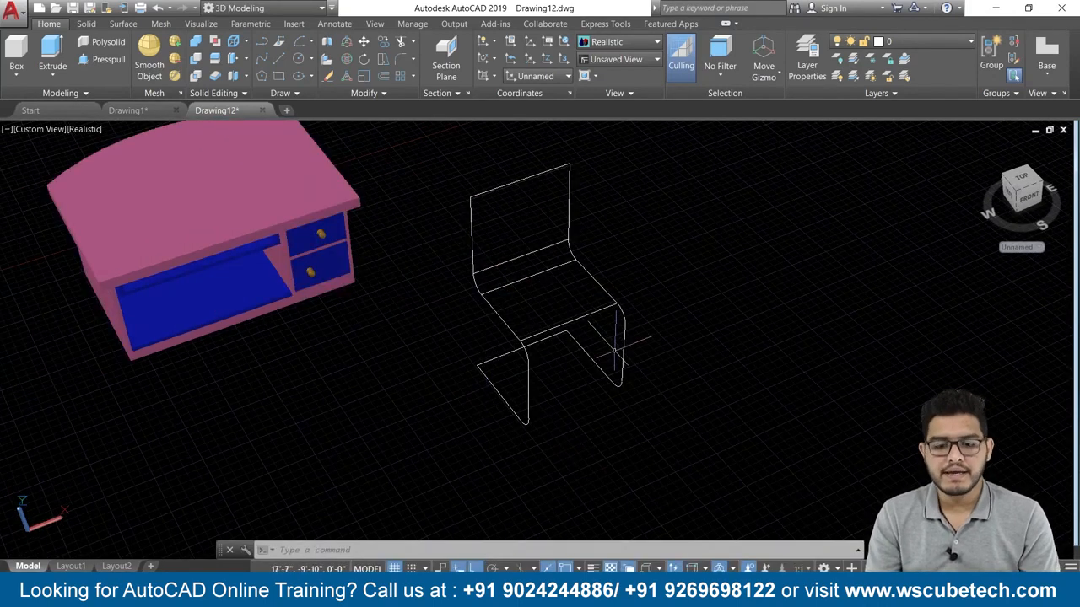
{"action": "scroll", "coordinate": [614, 350], "scroll_direction": "up", "scroll_amount": 2}
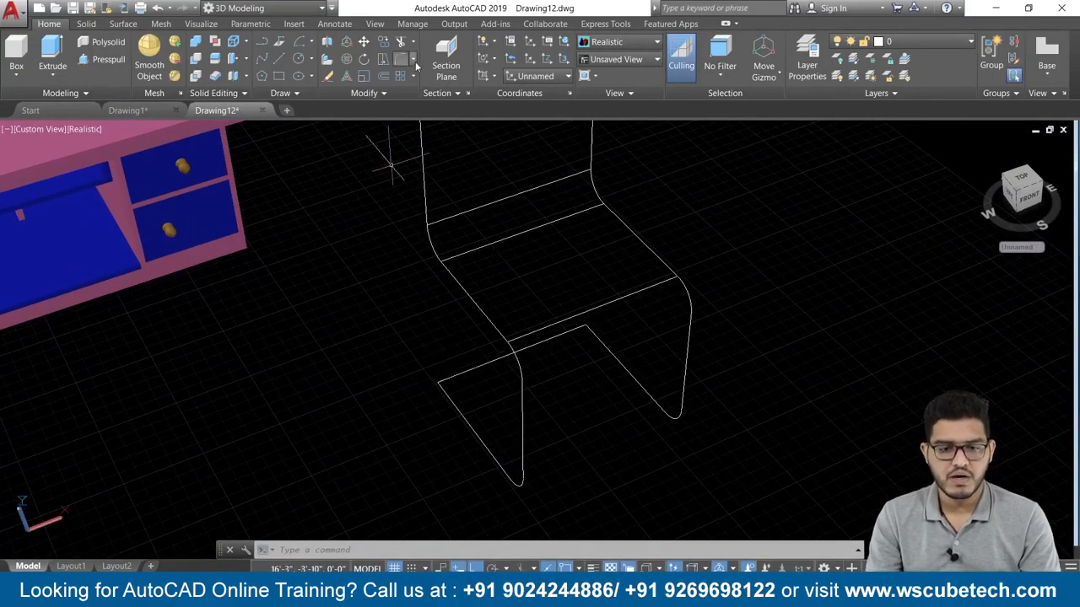
{"action": "left_click", "coordinate": [313, 41]}
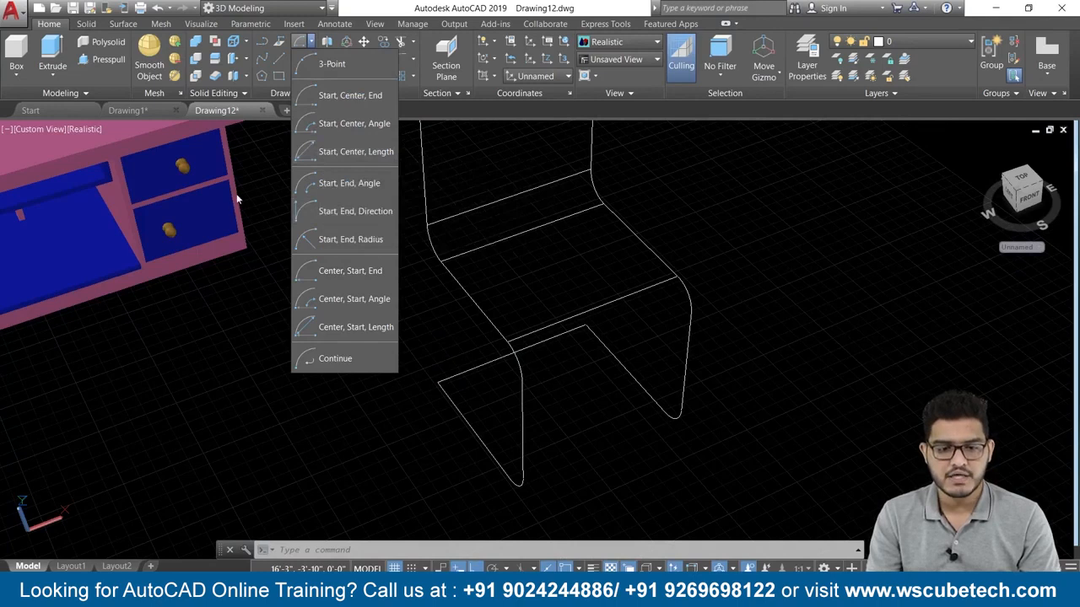
{"action": "left_click", "coordinate": [311, 43]}
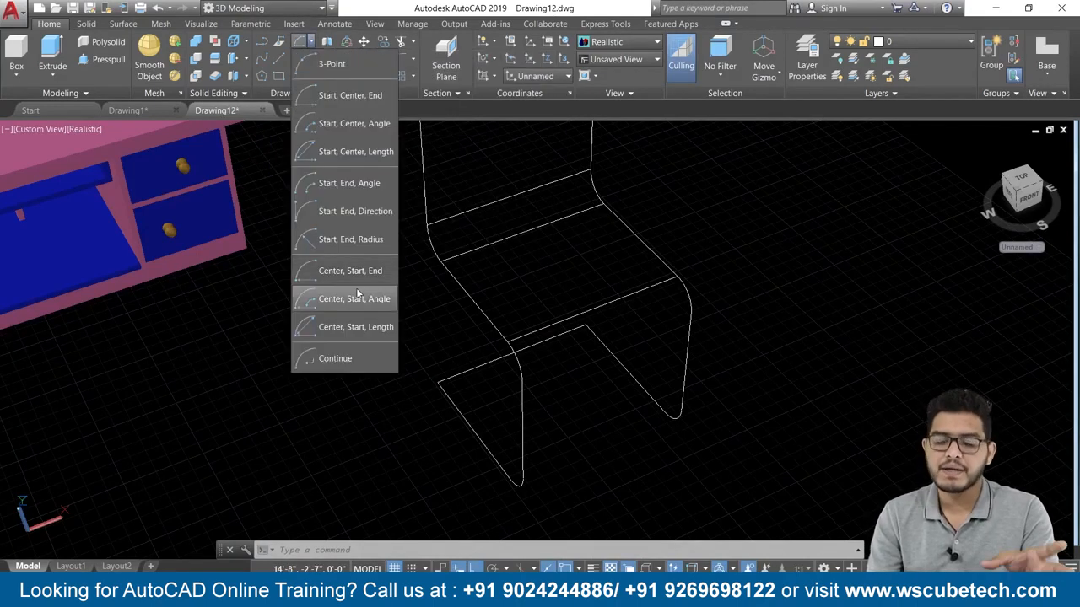
{"action": "left_click", "coordinate": [275, 331]}
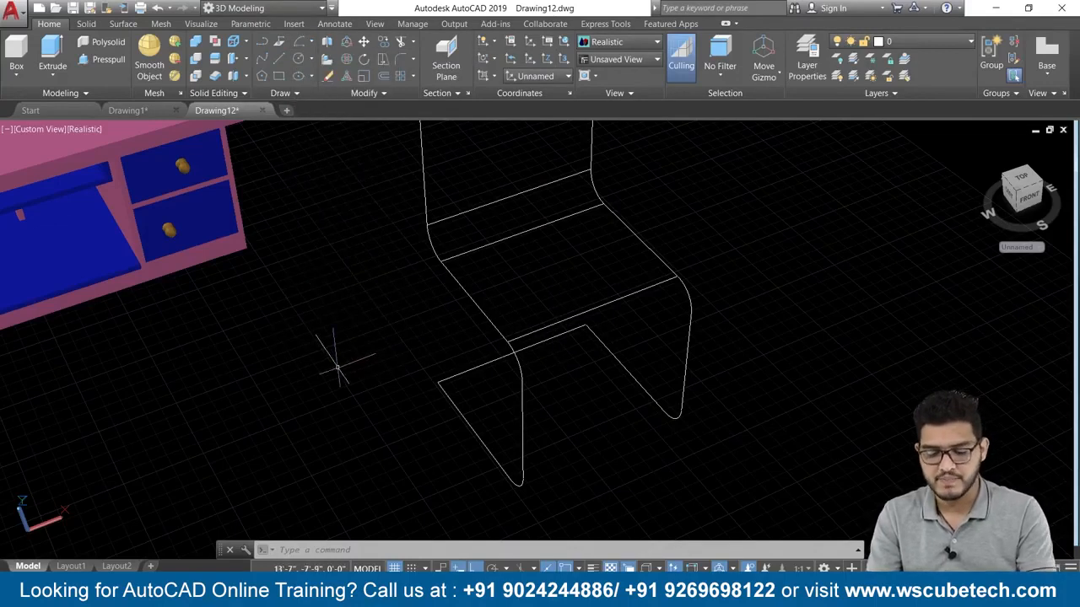
- Draw a 4" line along the ground crossbar, starting from its end on the side path nearest the desk
{"action": "key", "text": "l"}
{"action": "key", "text": "Return"}
{"action": "middle_click_drag", "start_coordinate": [325, 362], "coordinate": [398, 433], "text": "shift"}
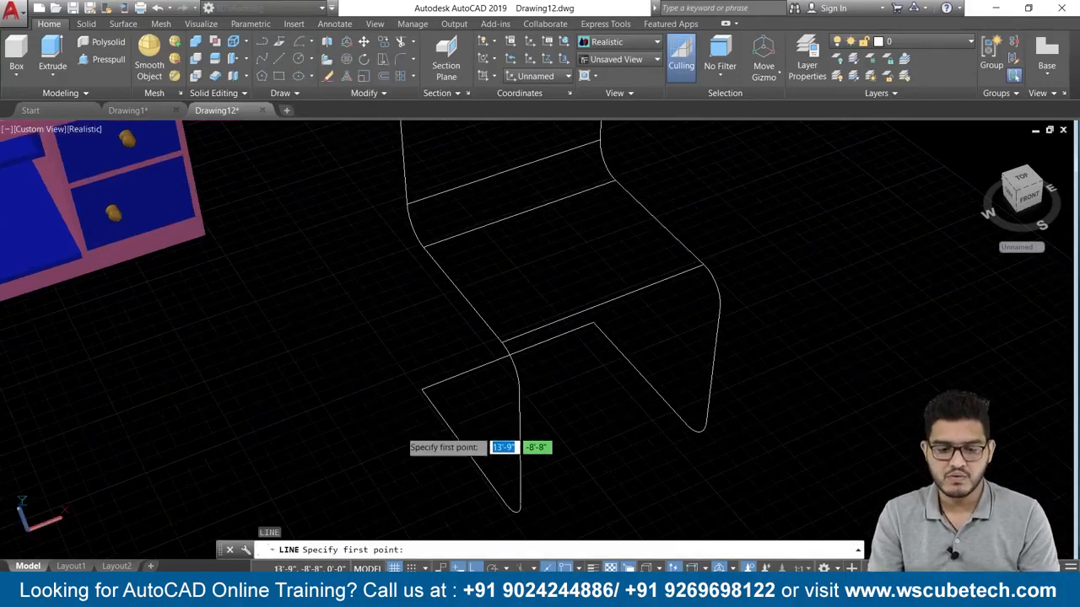
{"action": "left_click", "coordinate": [414, 375]}
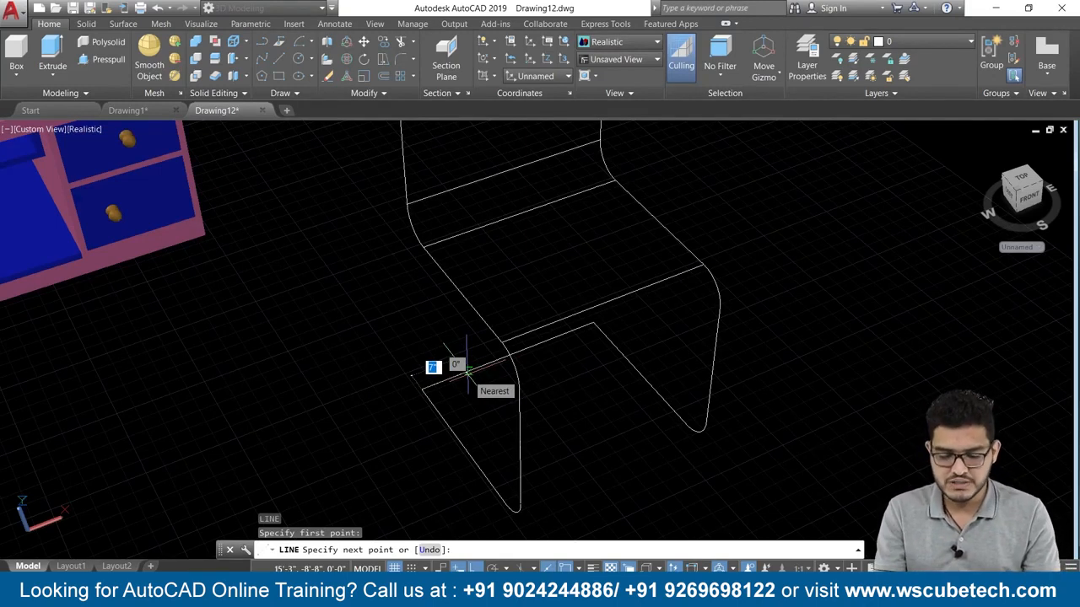
{"action": "key", "text": "Return"}
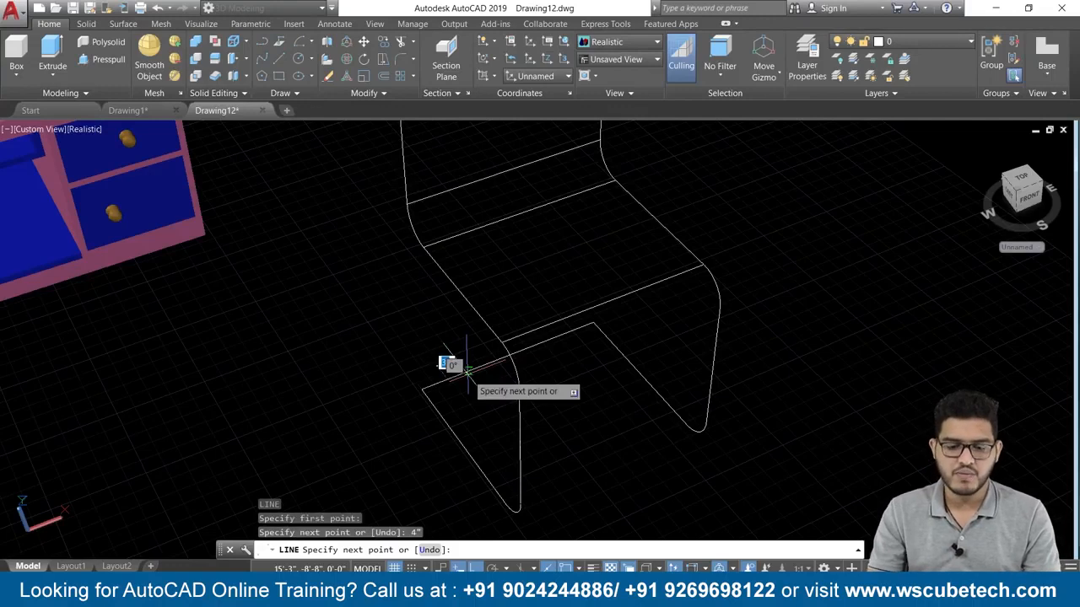
{"action": "key", "text": "Escape"}
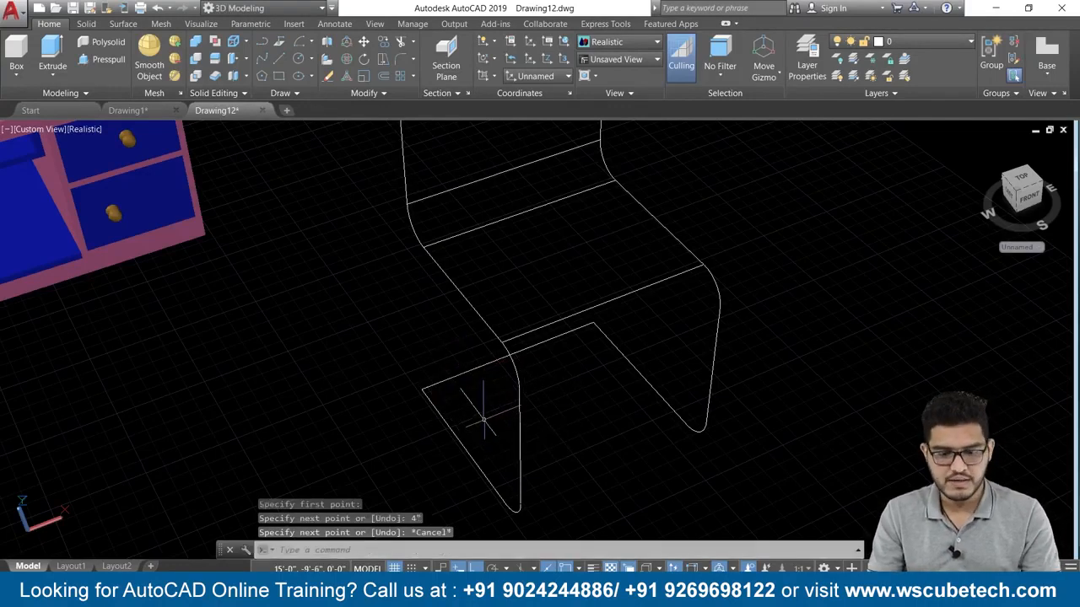
- Undo the 4" line and draw a 4" by 4" rectangle inside the corner where the ground crossbar meets the side path nearest the desk
{"action": "key", "text": "ctrl+z"}
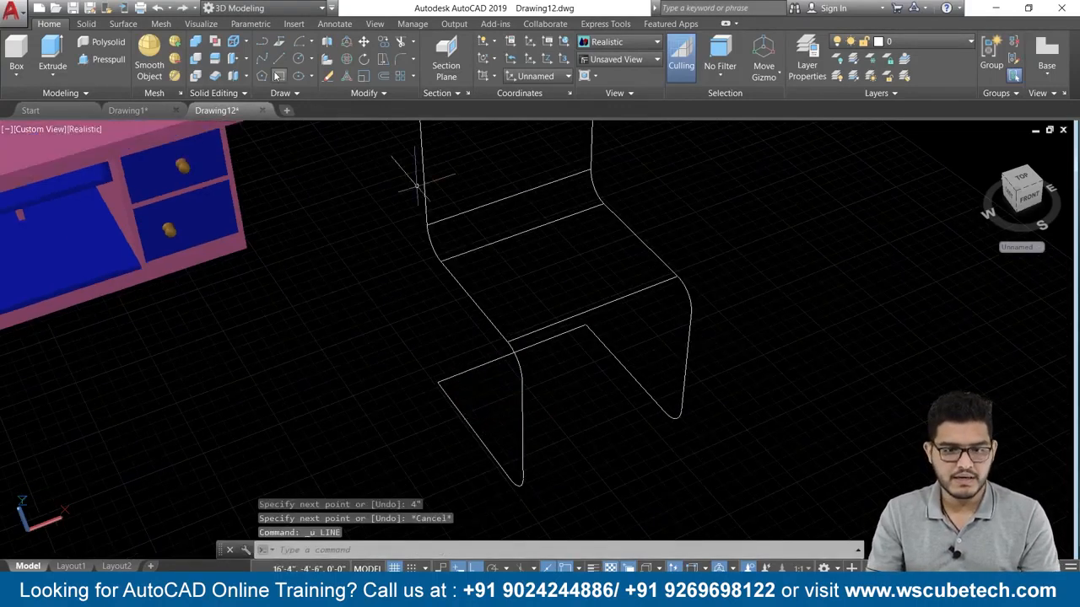
{"action": "left_click", "coordinate": [279, 76]}
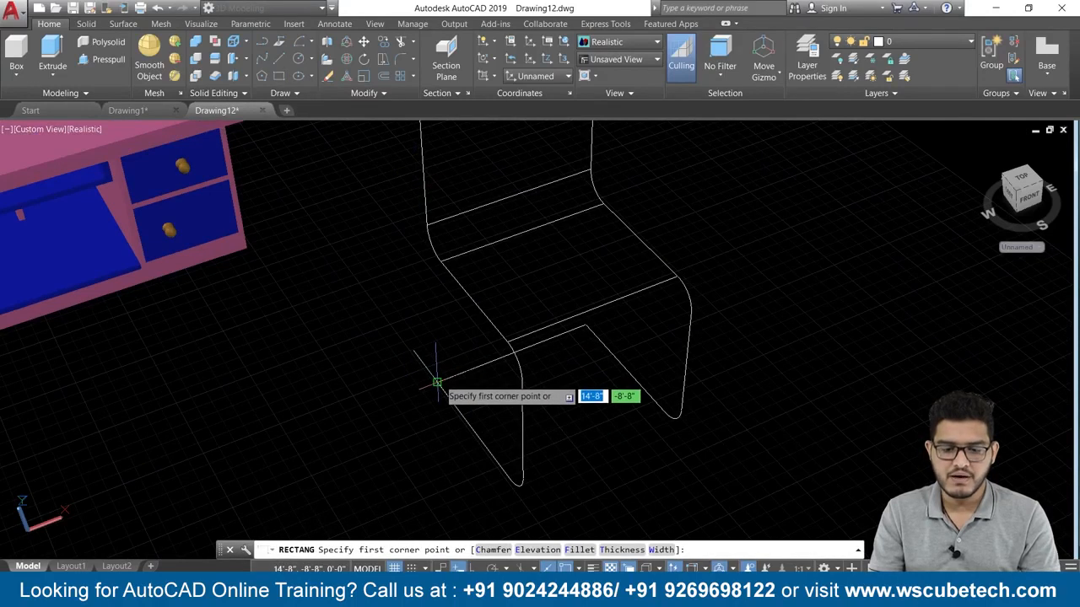
{"action": "left_click", "coordinate": [436, 382]}
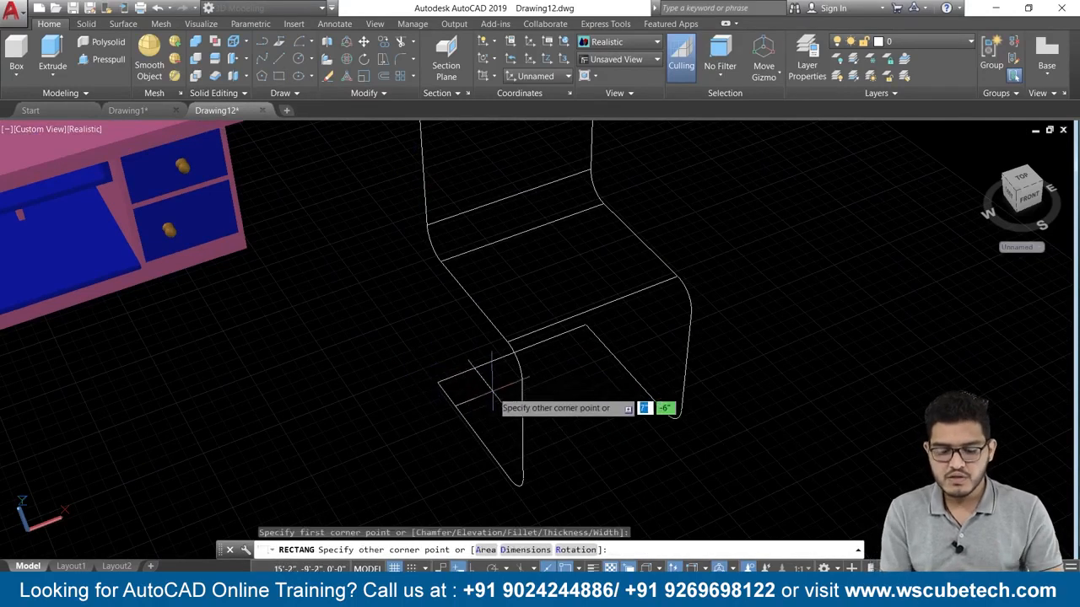
{"action": "type", "text": "d"}
{"action": "key", "text": "Return"}
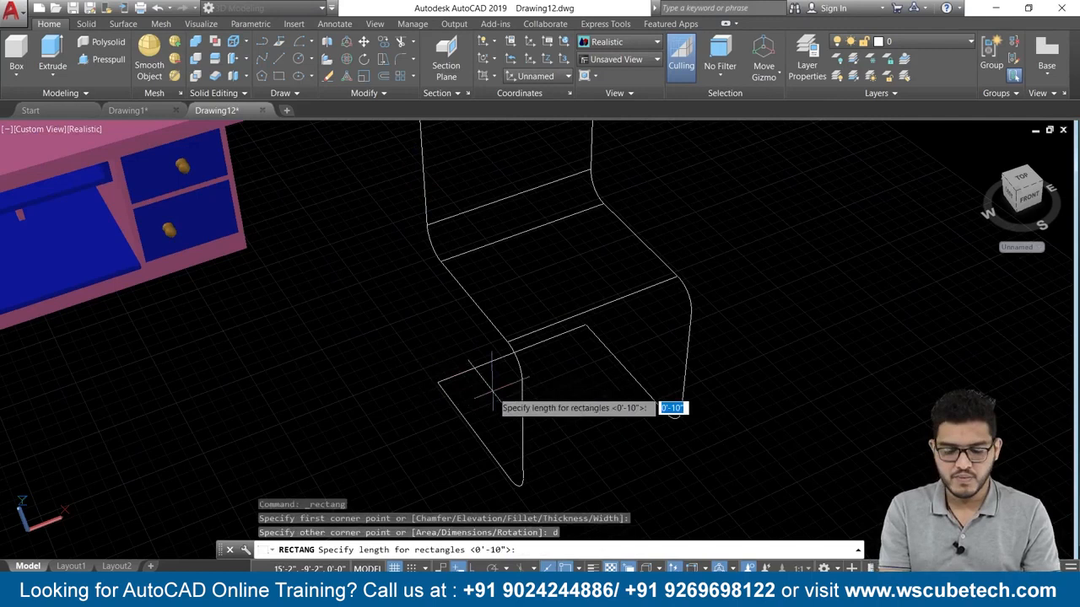
{"action": "type", "text": "4\""}
{"action": "key", "text": "Return"}
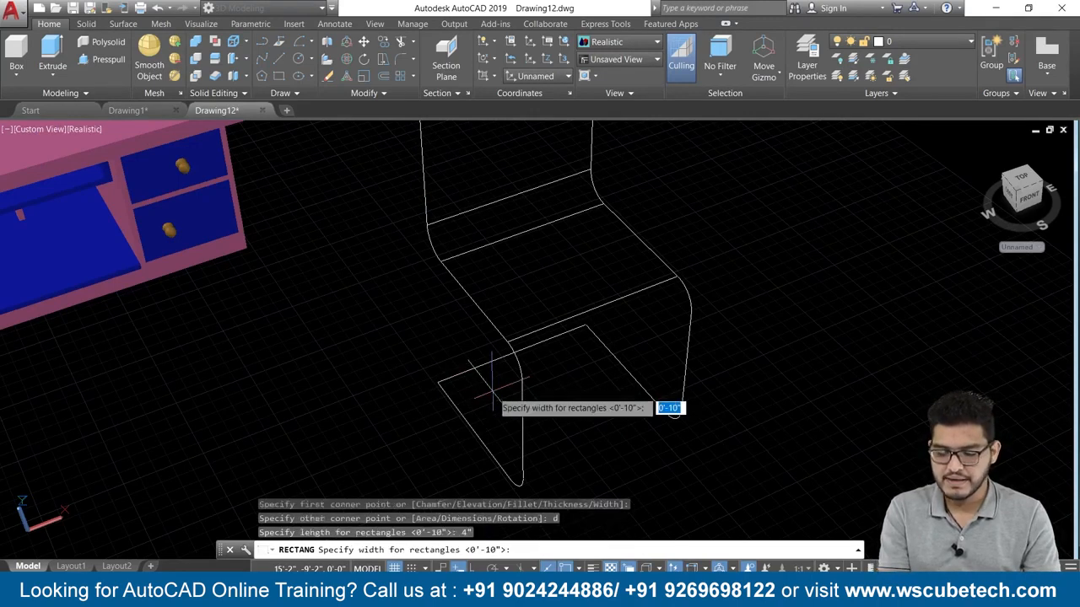
{"action": "type", "text": "4\""}
{"action": "key", "text": "Return"}
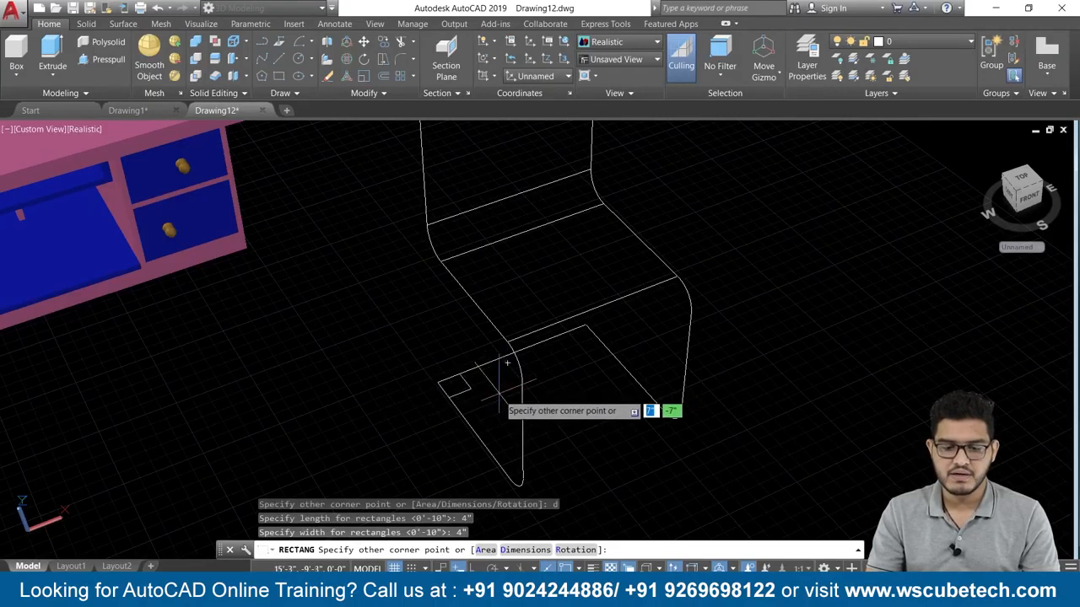
{"action": "left_click", "coordinate": [499, 393]}
{"action": "scroll", "coordinate": [473, 408], "scroll_direction": "up", "scroll_amount": 2}
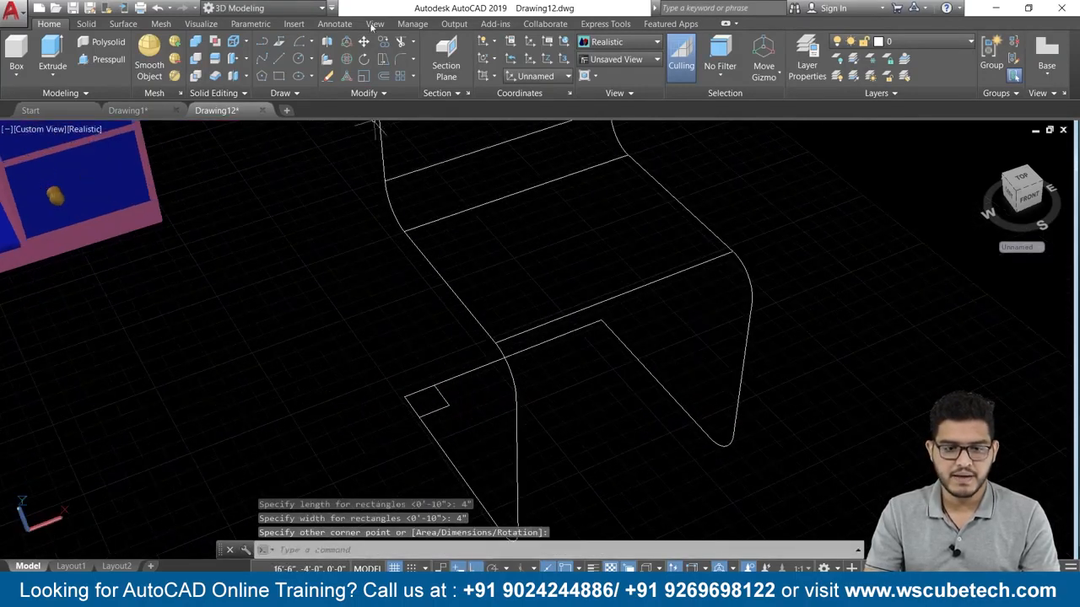
- Draw a Center, Start, End arc centred on the square's inner corner, from its corner on the side path to its corner on the crossbar
{"action": "left_click", "coordinate": [312, 42]}
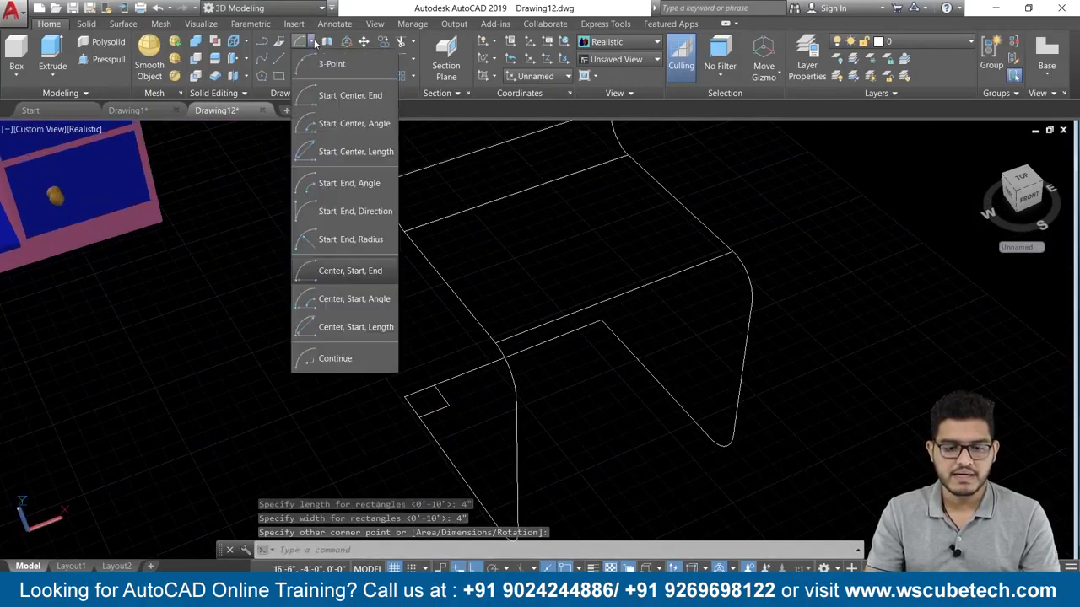
{"action": "left_click", "coordinate": [348, 271]}
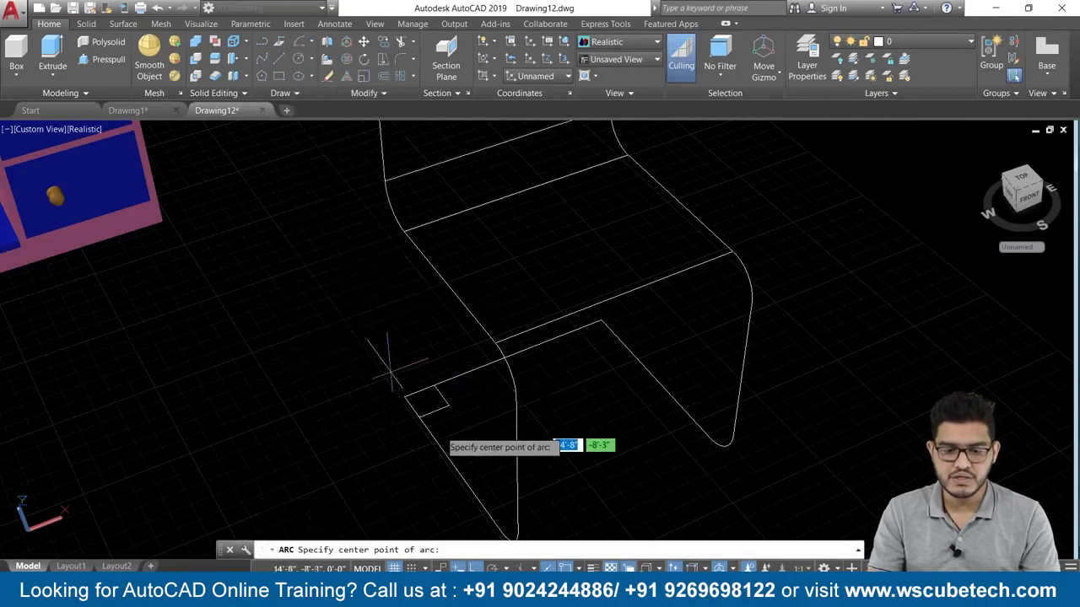
{"action": "left_click", "coordinate": [448, 407]}
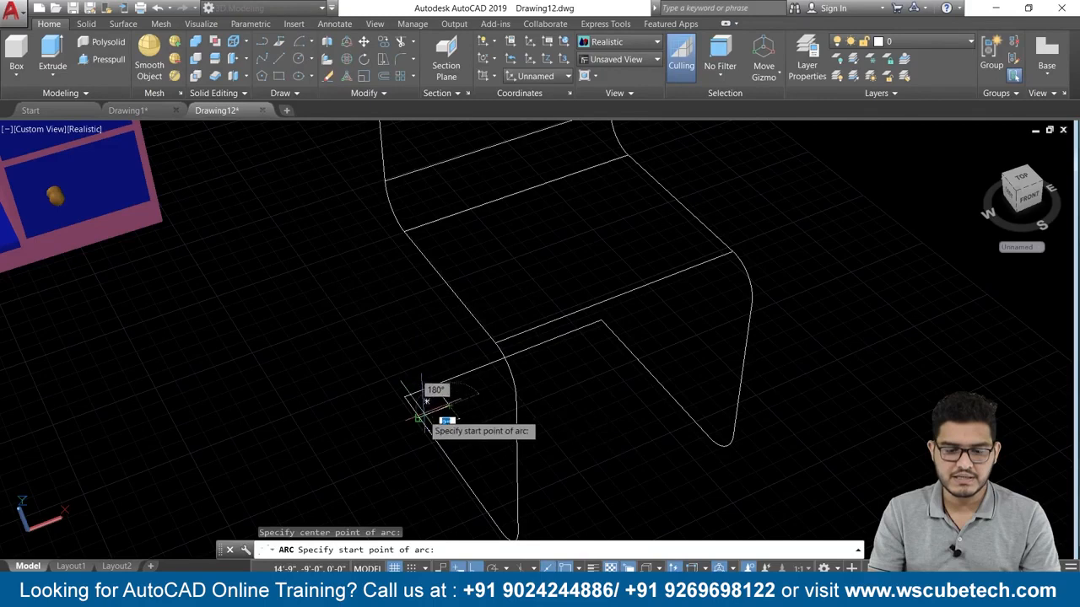
{"action": "left_click", "coordinate": [420, 418]}
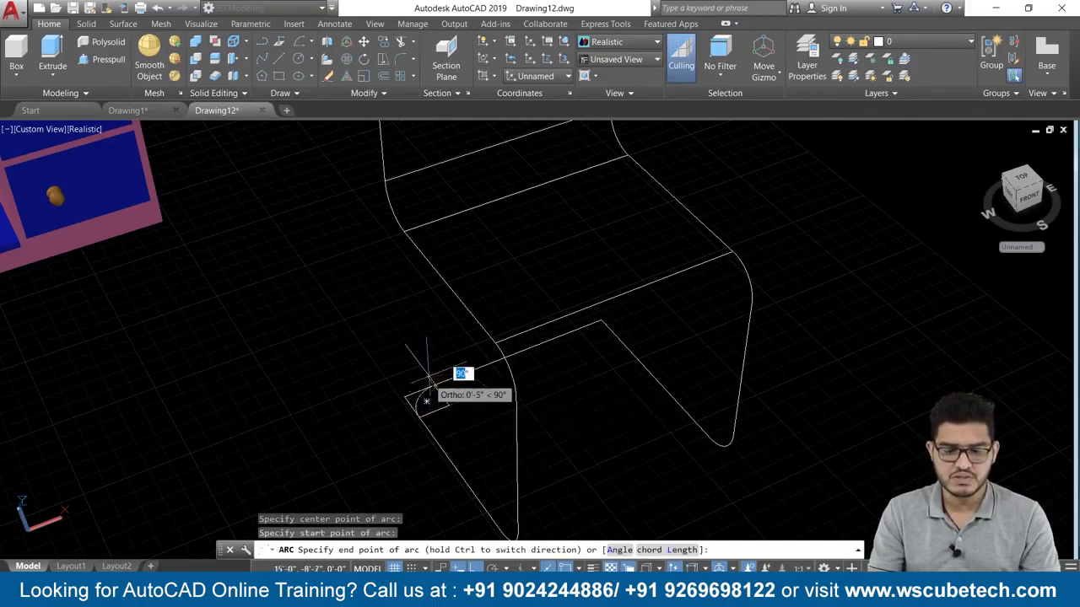
{"action": "left_click", "coordinate": [428, 373]}
{"action": "key", "text": "space"}
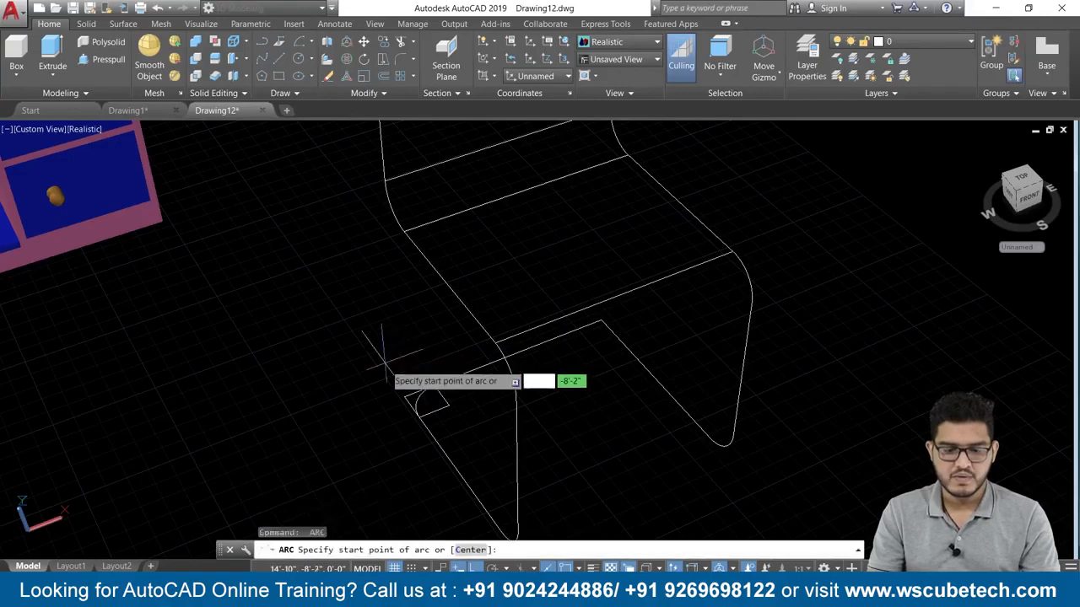
{"action": "scroll", "coordinate": [383, 371], "scroll_direction": "up", "scroll_amount": 3}
{"action": "key", "text": "Escape"}
{"action": "scroll", "coordinate": [405, 456], "scroll_direction": "up", "scroll_amount": 3}
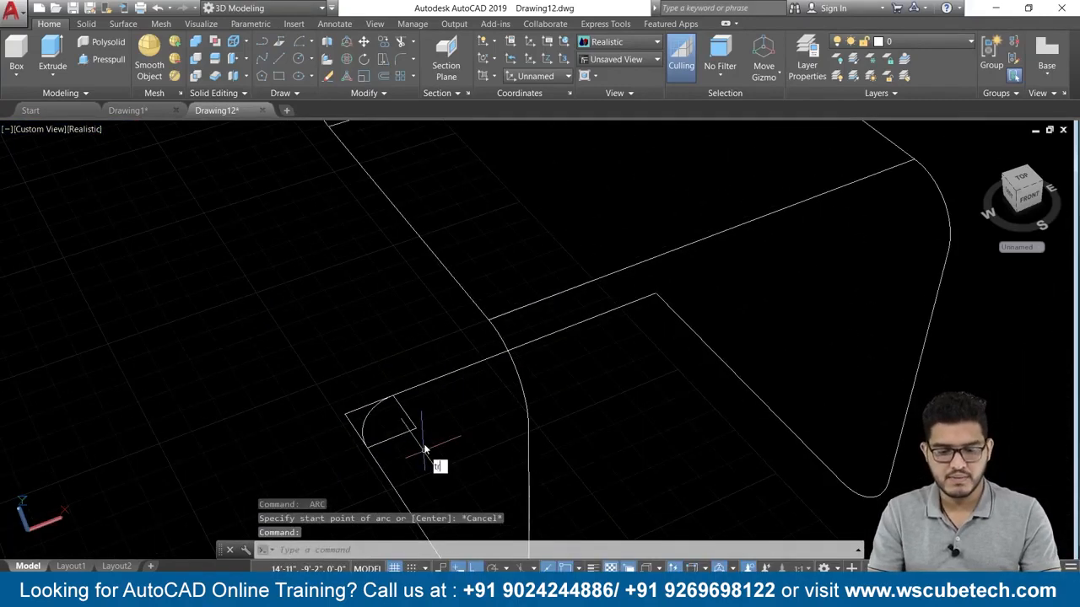
{"action": "type", "text": "tr"}
{"action": "key", "text": "Return"}
{"action": "key", "text": "Return"}
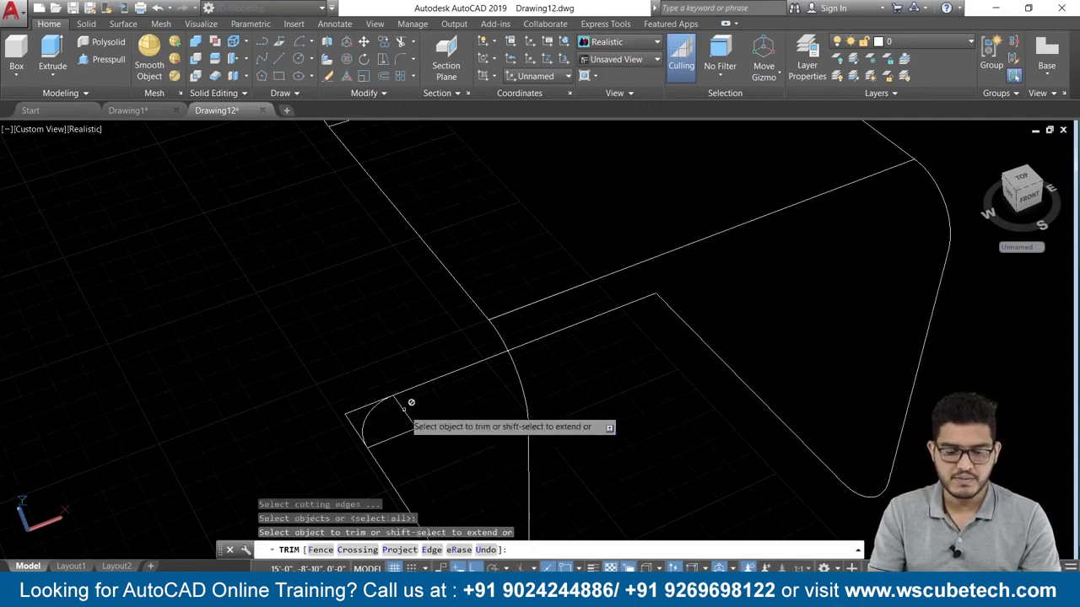
{"action": "scroll", "coordinate": [337, 439], "scroll_direction": "up", "scroll_amount": 1}
{"action": "key", "text": "Escape"}
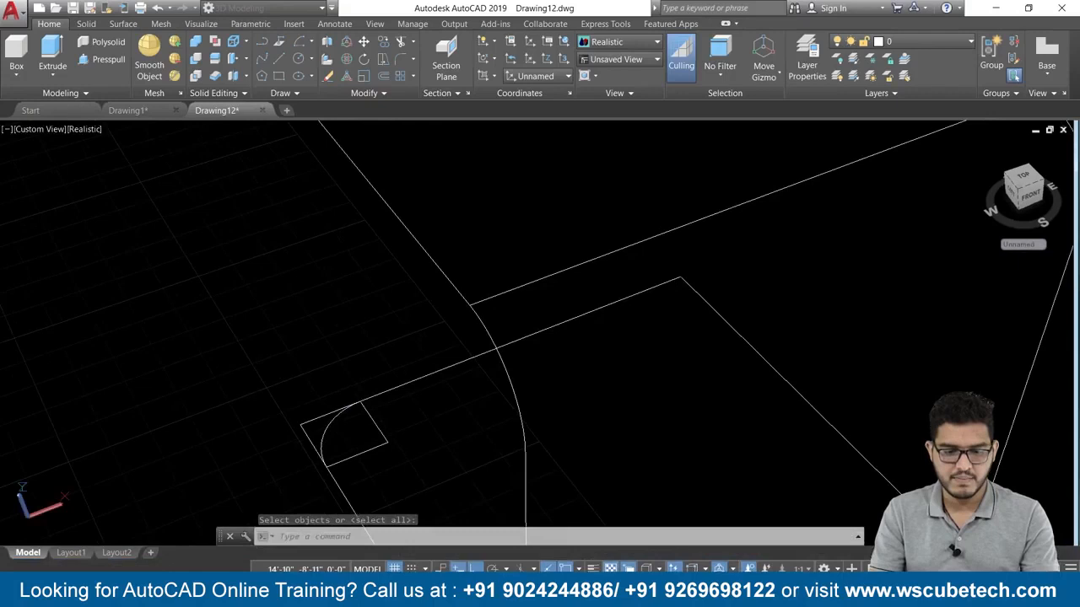
- Delete the 4" construction square, keeping the corner arc
{"action": "left_click", "coordinate": [384, 443]}
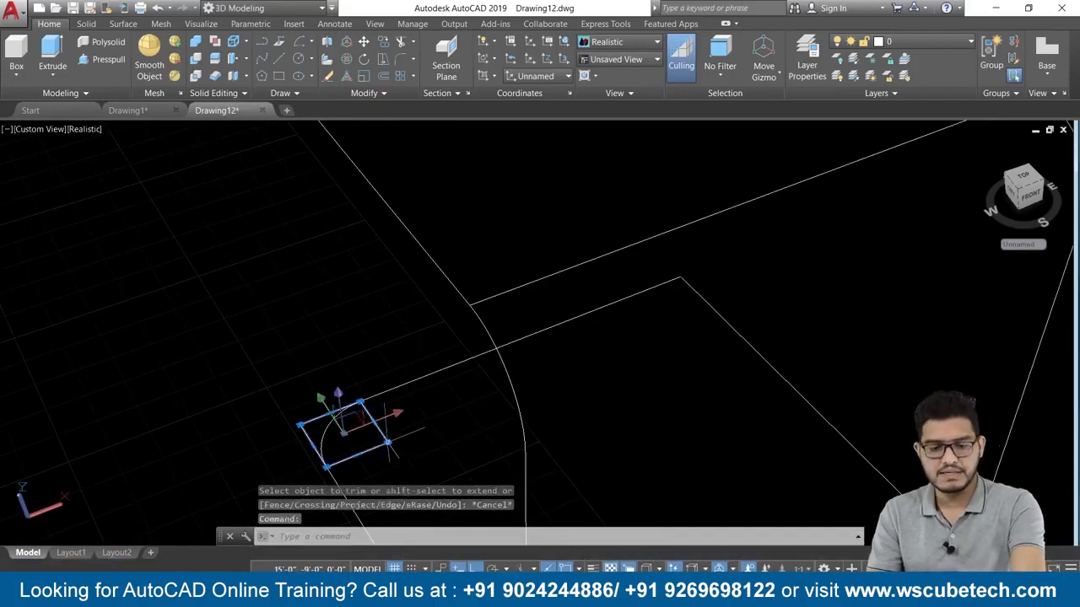
{"action": "key", "text": "Delete"}
{"action": "middle_click_drag", "start_coordinate": [382, 439], "coordinate": [629, 332], "text": "shift"}
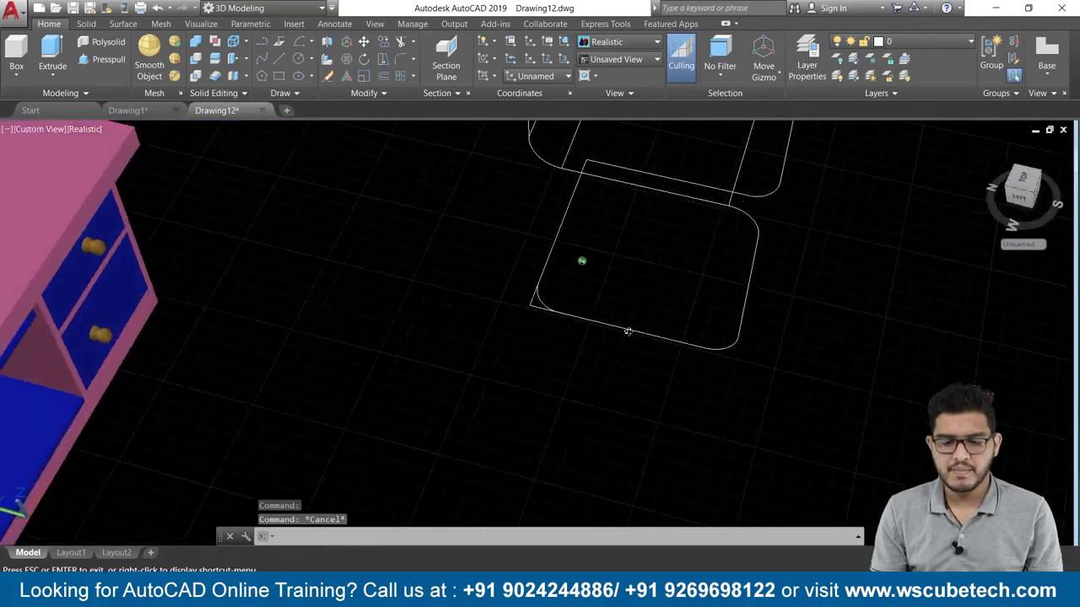
{"action": "scroll", "coordinate": [540, 327], "scroll_direction": "up", "scroll_amount": 4}
{"action": "scroll", "coordinate": [627, 234], "scroll_direction": "down", "scroll_amount": 5}
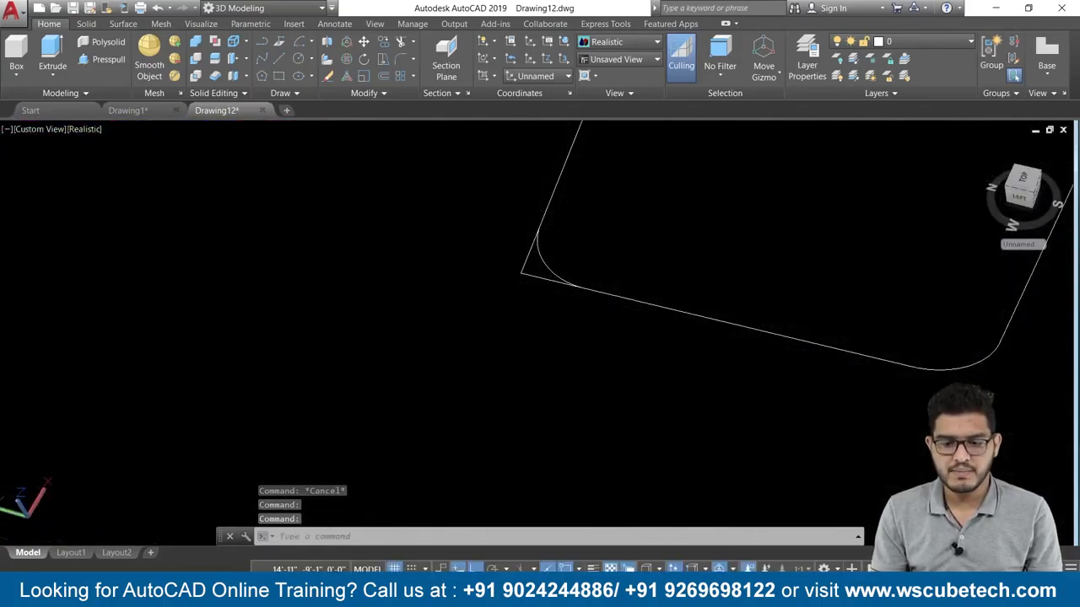
{"action": "middle_click_drag", "start_coordinate": [627, 234], "coordinate": [418, 322]}
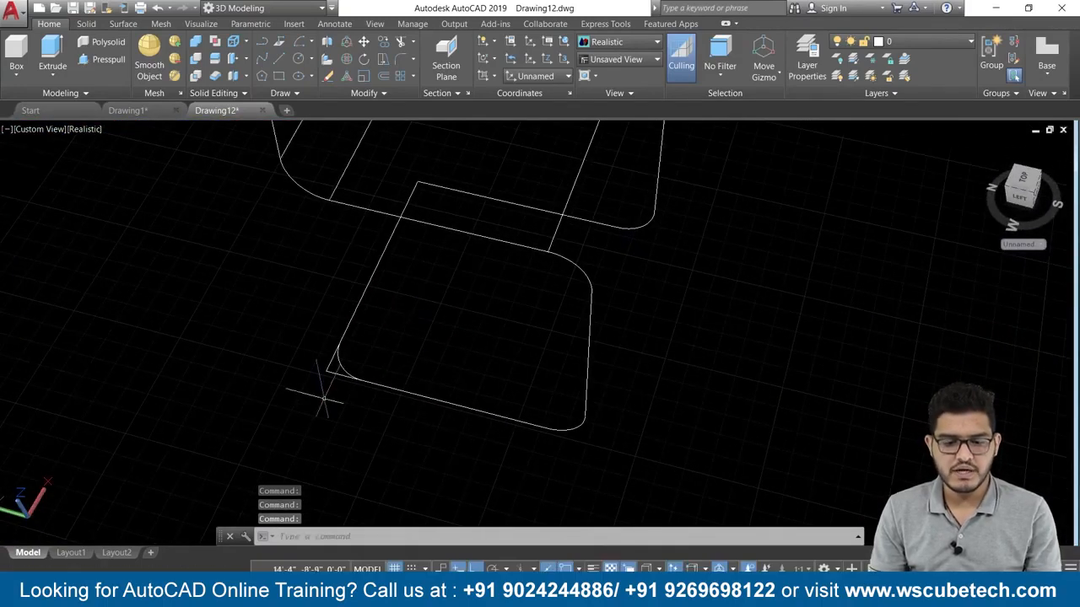
{"action": "mouse_move", "coordinate": [344, 370]}
{"action": "left_click", "coordinate": [369, 401]}
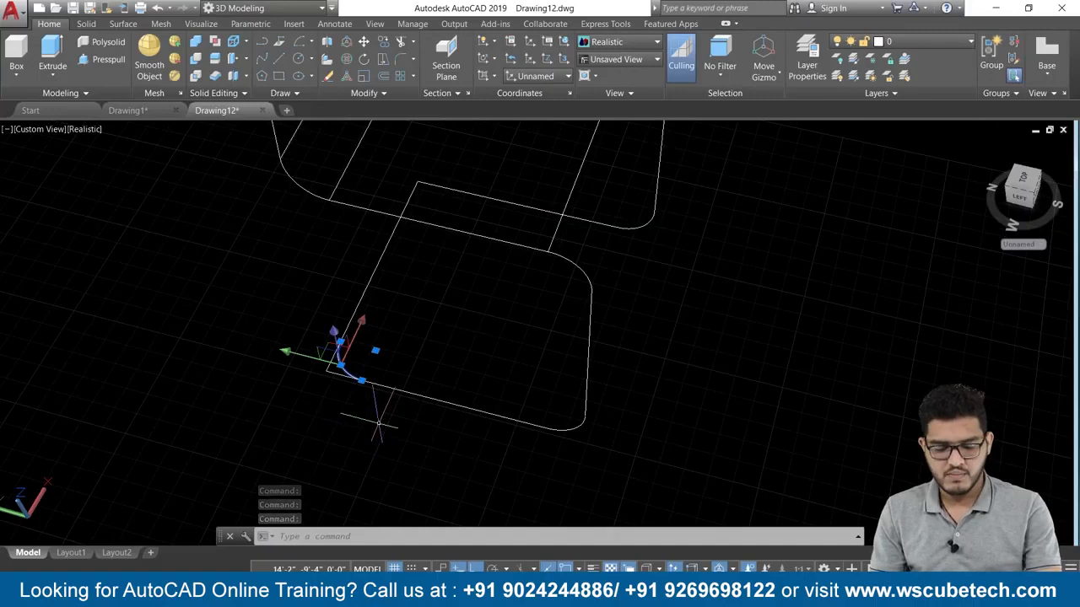
{"action": "key", "text": "Escape"}
{"action": "type", "text": "m"}
{"action": "key", "text": "Return"}
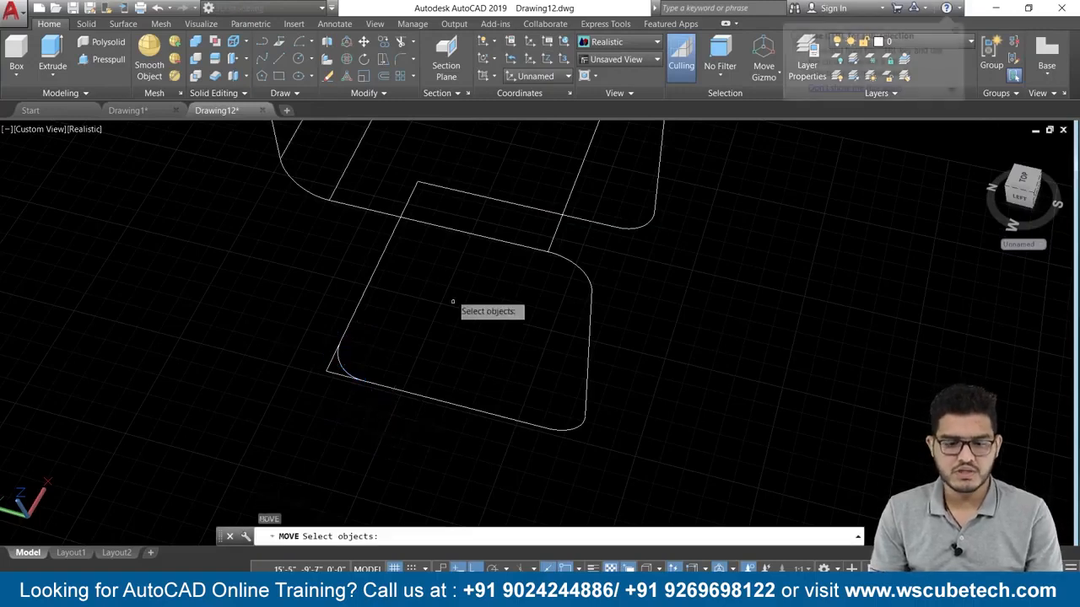
{"action": "scroll", "coordinate": [457, 301], "scroll_direction": "down", "scroll_amount": 3}
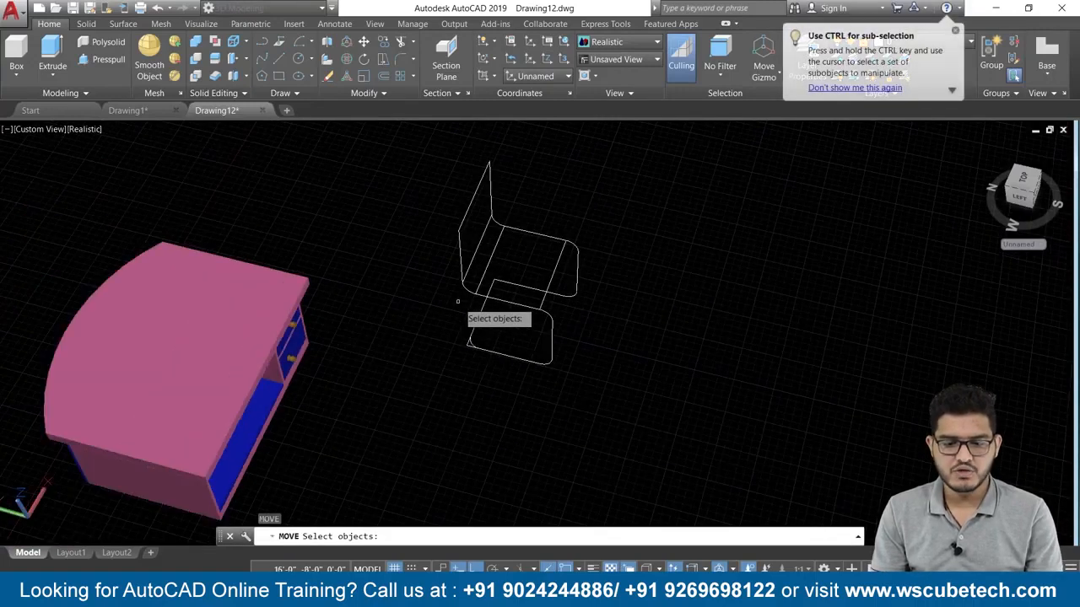
{"action": "left_click", "coordinate": [537, 161]}
{"action": "left_click", "coordinate": [445, 297]}
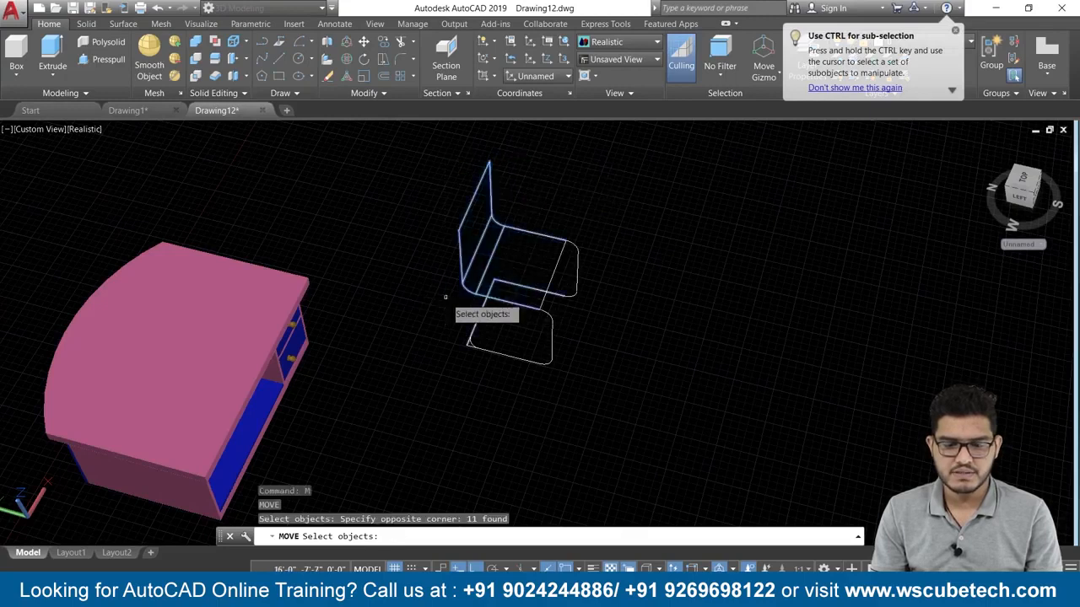
{"action": "scroll", "coordinate": [450, 301], "scroll_direction": "up", "scroll_amount": 2}
{"action": "key", "text": "Escape"}
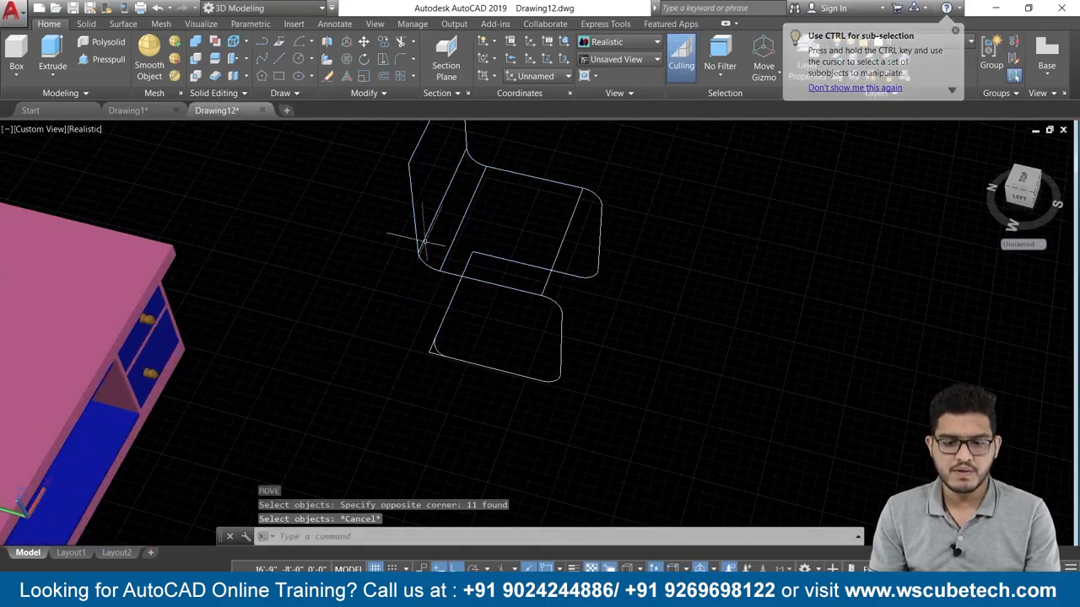
{"action": "scroll", "coordinate": [451, 369], "scroll_direction": "up", "scroll_amount": 1}
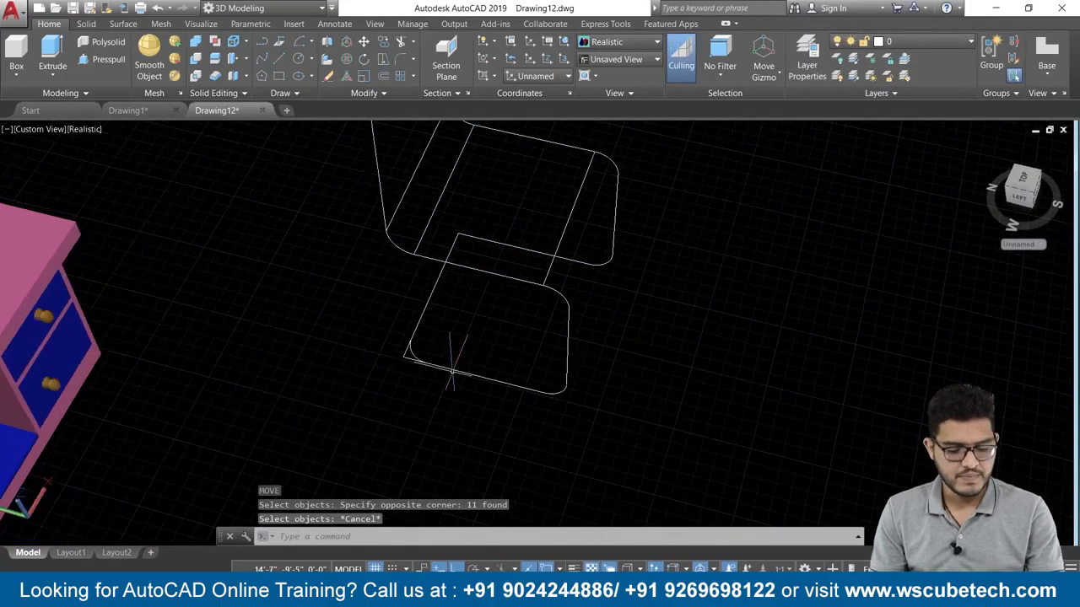
{"action": "type", "text": "m"}
{"action": "key", "text": "Return"}
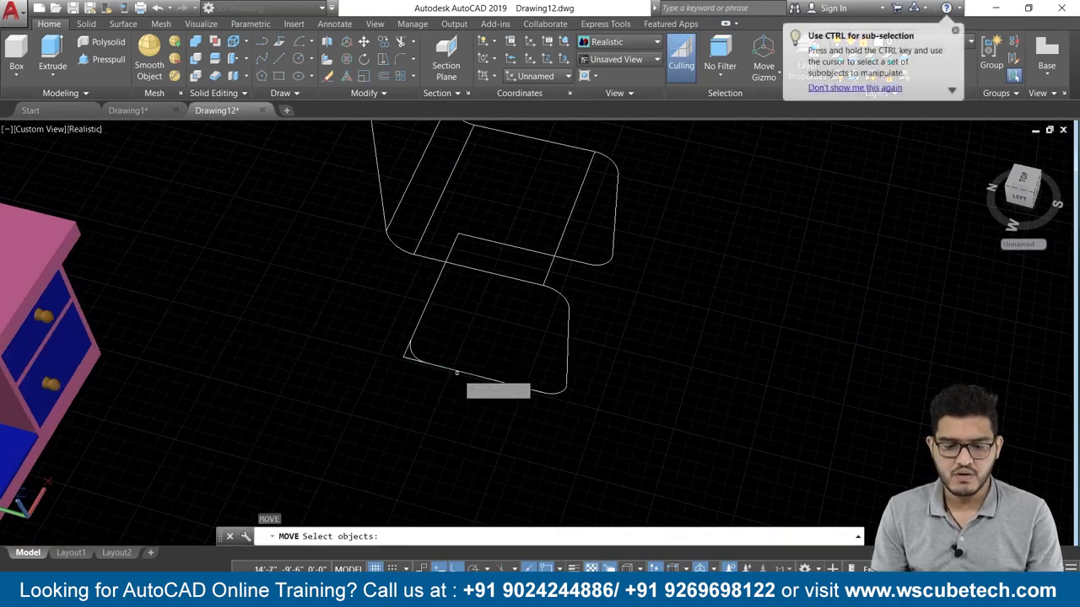
{"action": "left_click", "coordinate": [457, 368]}
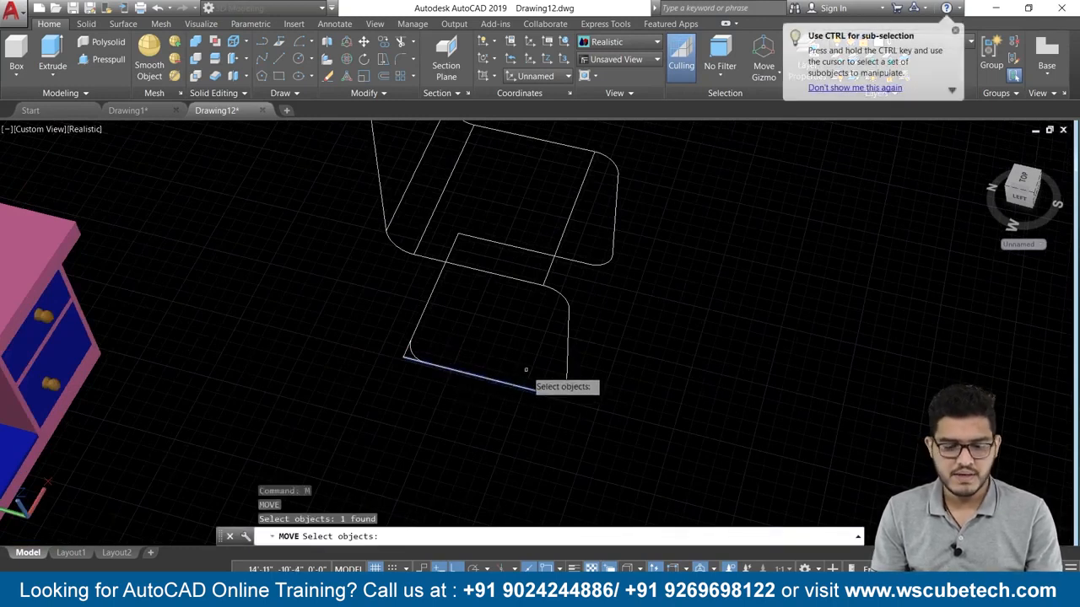
{"action": "key", "text": "Escape"}
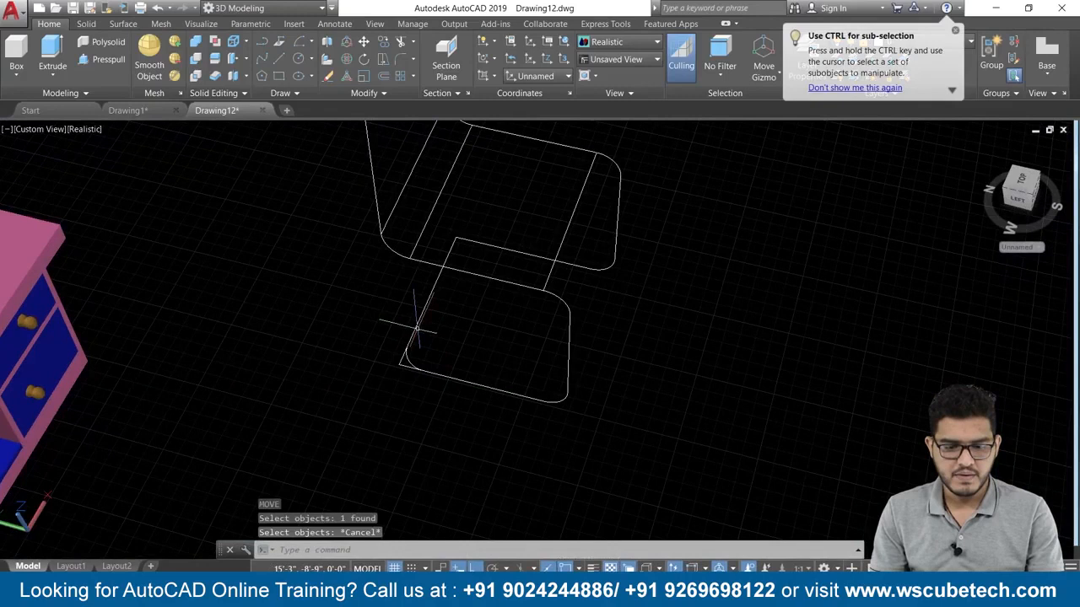
- Delete the ground crossbar and move the corner arc along the side path nearest the desk so it joins that path's free end
{"action": "left_click", "coordinate": [416, 327]}
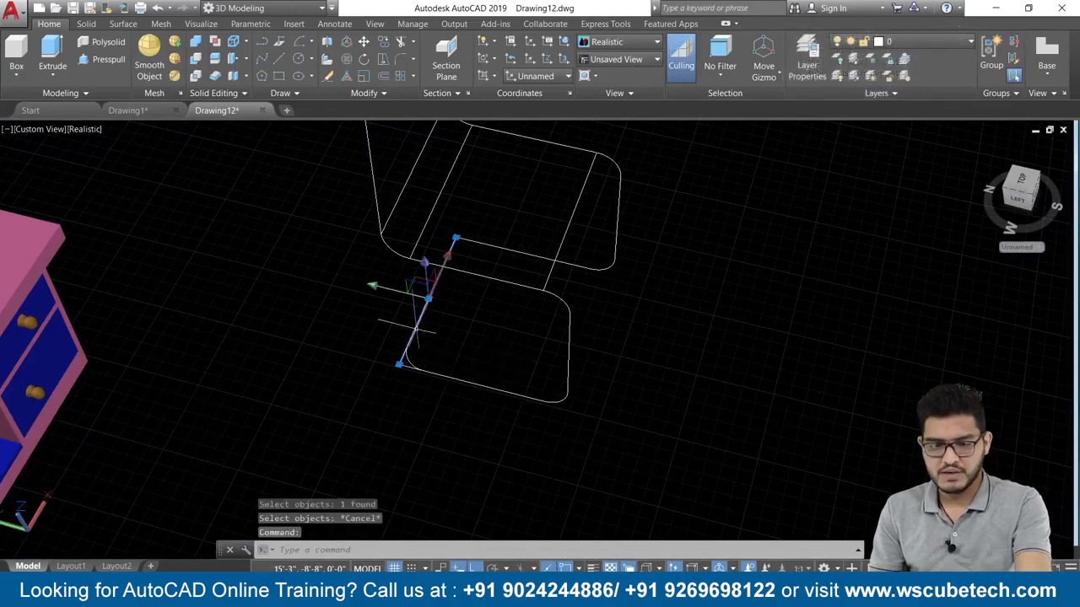
{"action": "key", "text": "Delete"}
{"action": "type", "text": "m"}
{"action": "key", "text": "Return"}
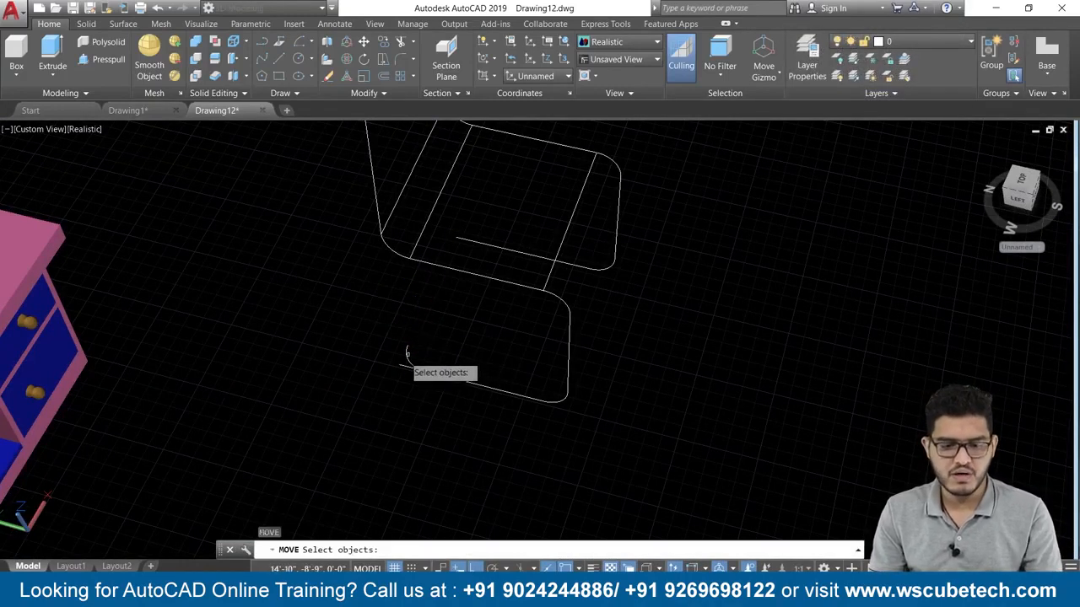
{"action": "left_click", "coordinate": [409, 354]}
{"action": "left_click", "coordinate": [405, 361]}
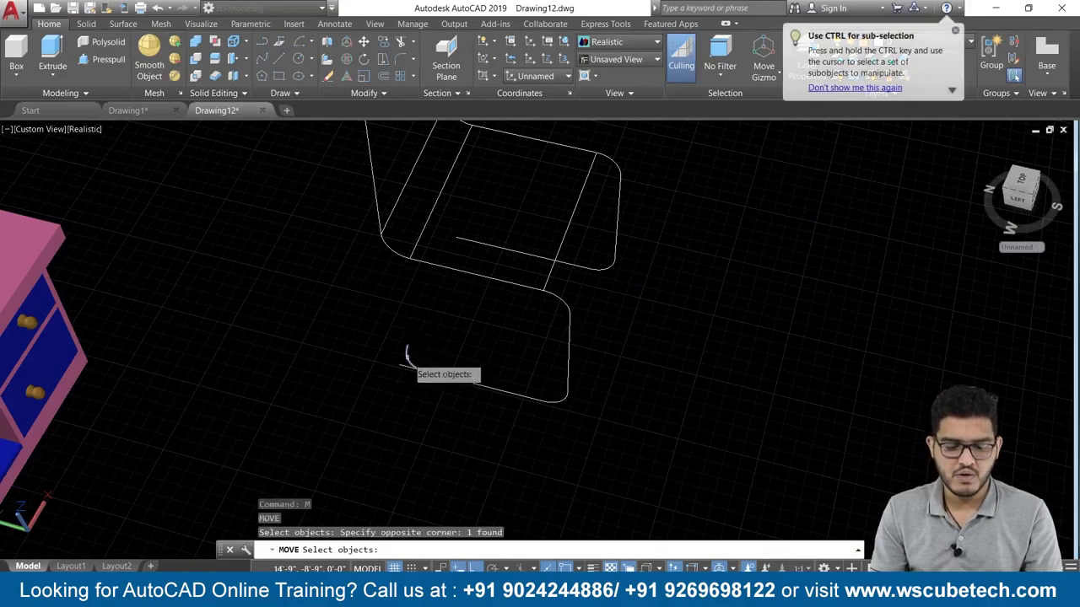
{"action": "key", "text": "Return"}
{"action": "scroll", "coordinate": [409, 365], "scroll_direction": "up", "scroll_amount": 2}
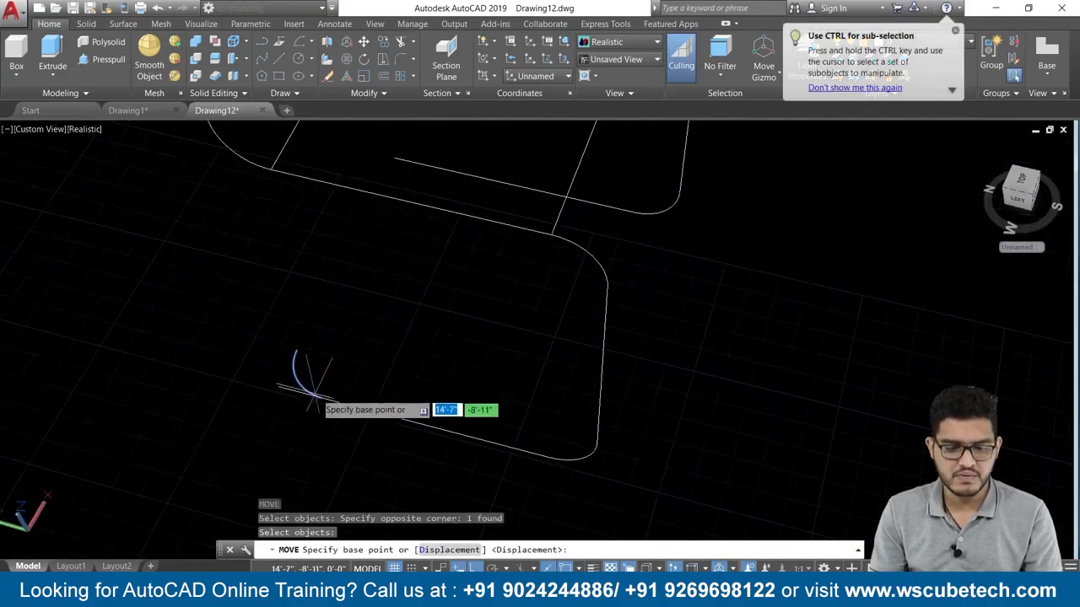
{"action": "left_click", "coordinate": [339, 362]}
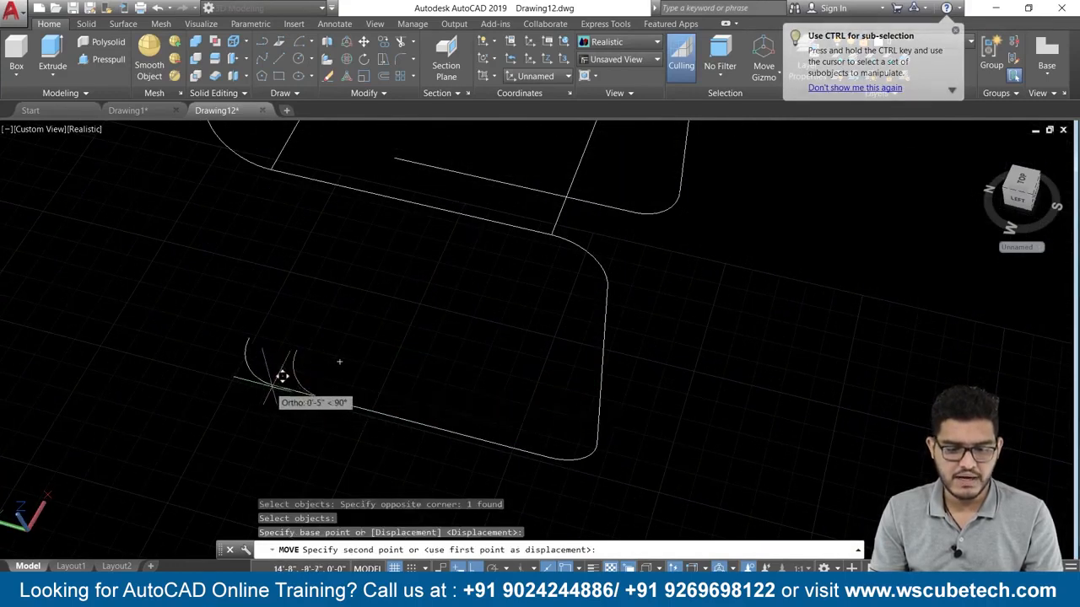
{"action": "left_click", "coordinate": [278, 378]}
{"action": "key", "text": "Return"}
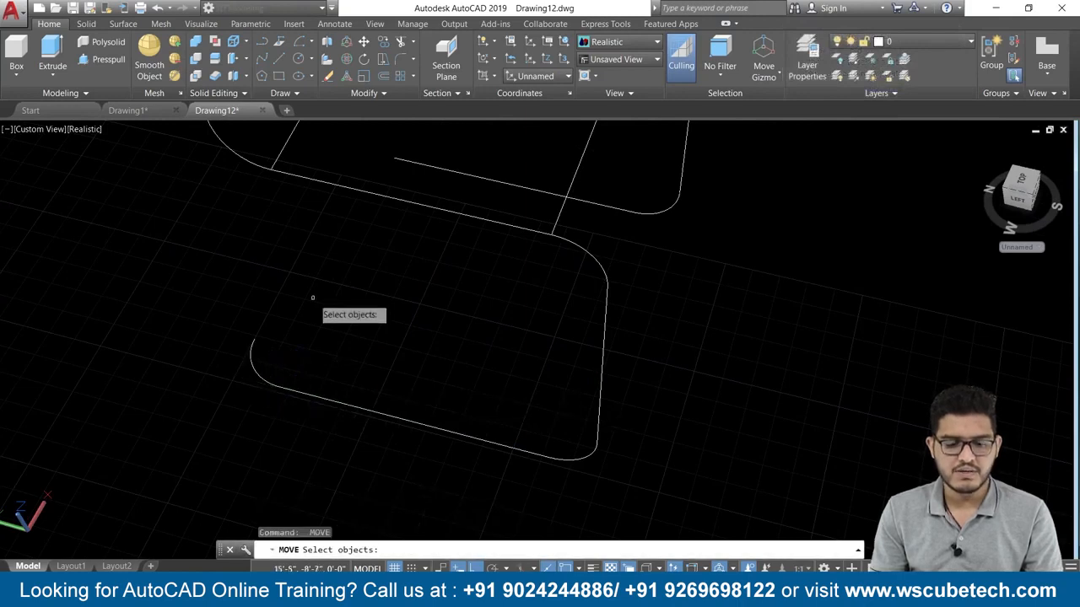
{"action": "scroll", "coordinate": [318, 304], "scroll_direction": "down", "scroll_amount": 2}
{"action": "middle_click_drag", "start_coordinate": [495, 327], "coordinate": [425, 288], "text": "shift"}
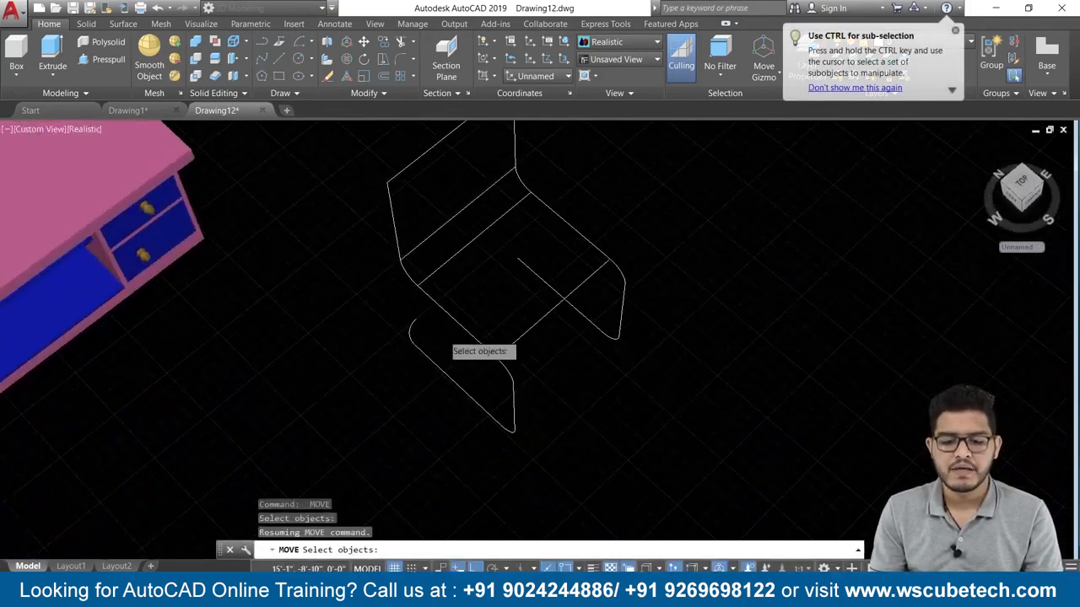
- Copy the corner arc from the ground end of the side path nearest the desk to the free ground end of the opposite path
{"action": "scroll", "coordinate": [442, 335], "scroll_direction": "up", "scroll_amount": 2}
{"action": "key", "text": "Escape"}
{"action": "key", "text": "Escape"}
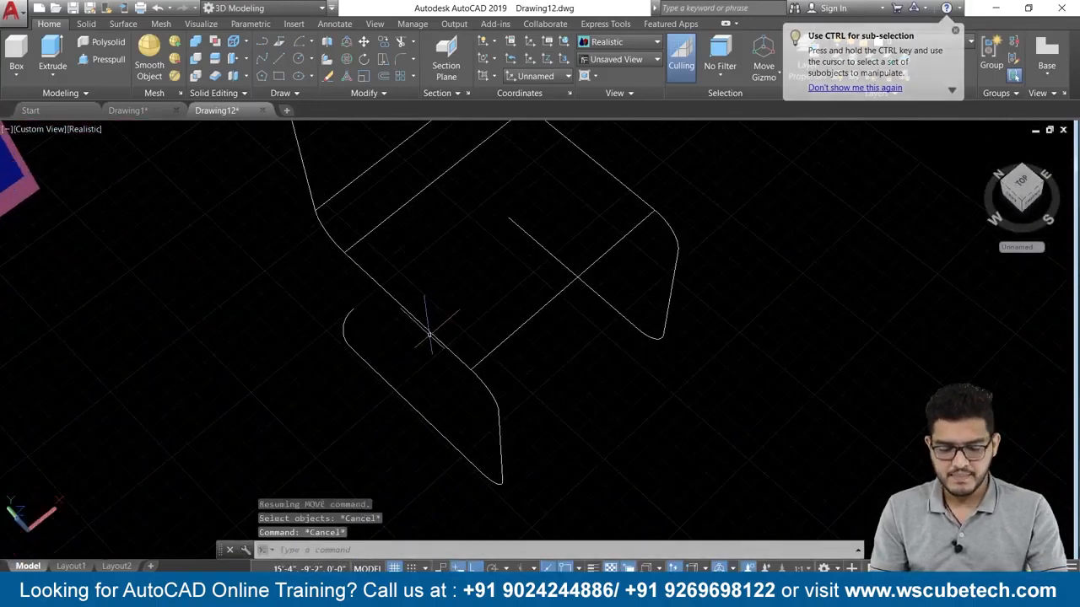
{"action": "type", "text": "co"}
{"action": "key", "text": "Return"}
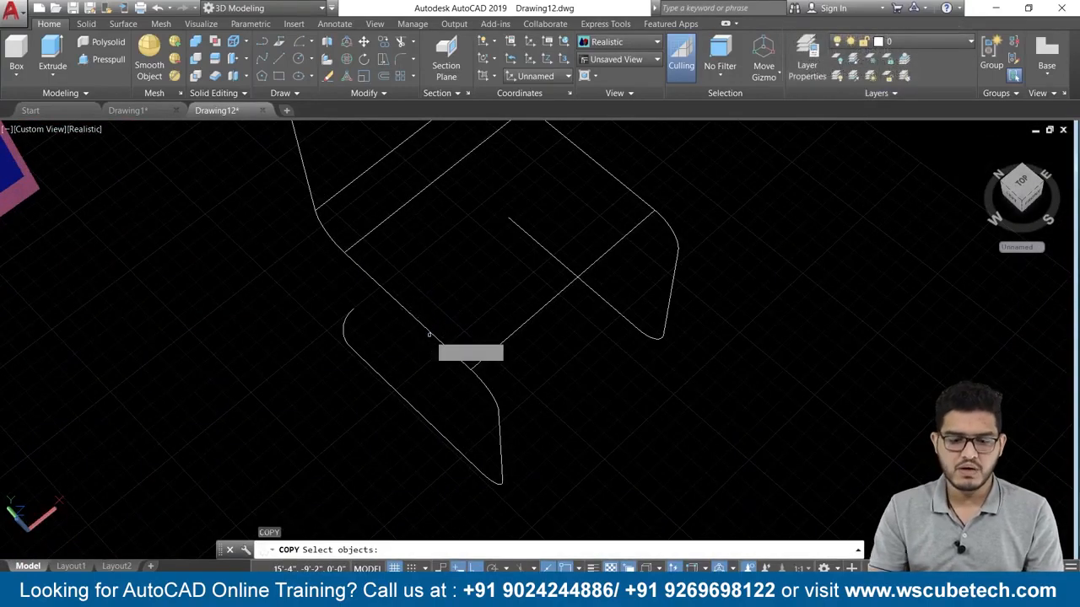
{"action": "left_click", "coordinate": [344, 327]}
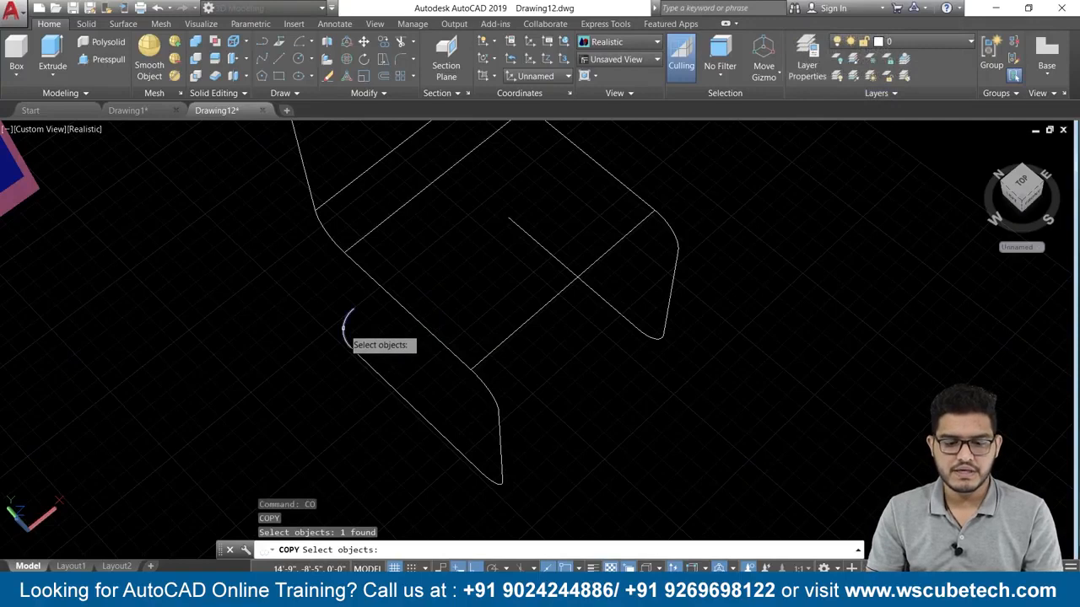
{"action": "key", "text": "Return"}
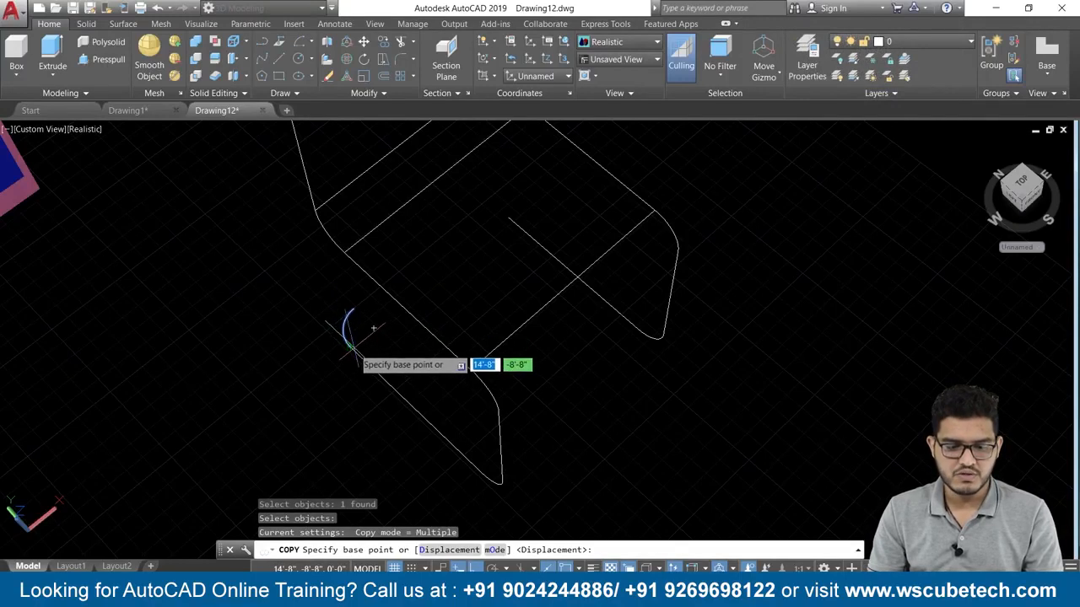
{"action": "left_click", "coordinate": [349, 346]}
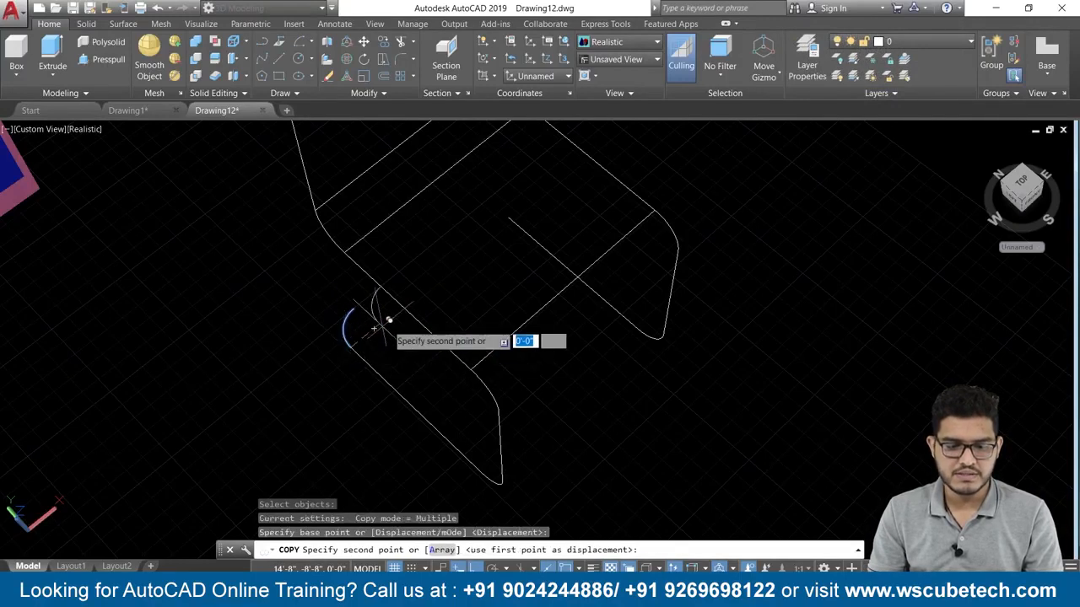
{"action": "left_click", "coordinate": [510, 217]}
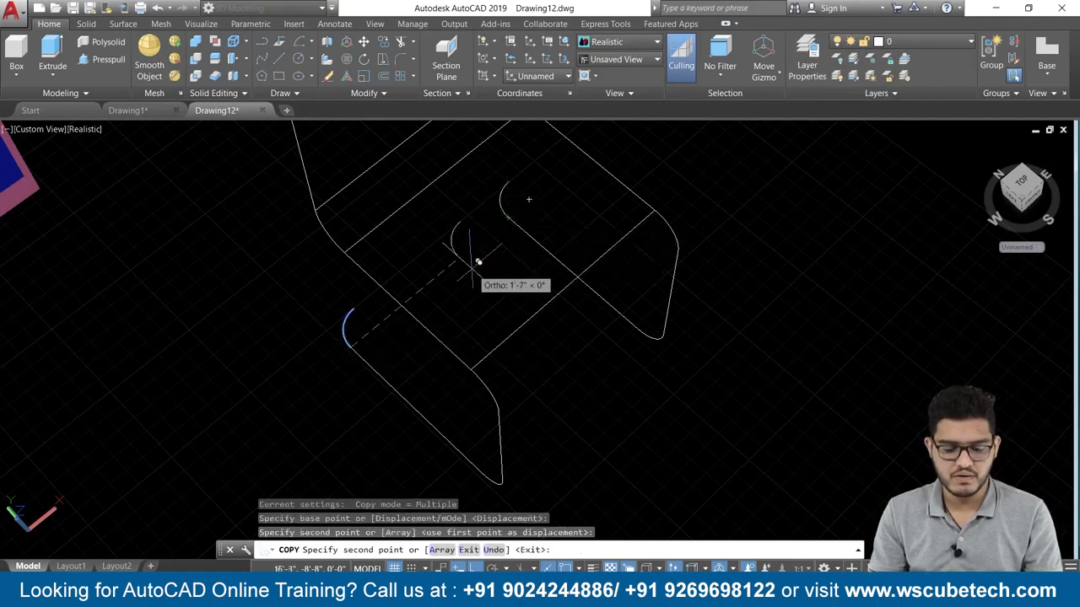
{"action": "key", "text": "Return"}
- Mirror the copied arc about the far side path's ground segment, erasing the source, so it curves towards the other path
{"action": "type", "text": "m"}
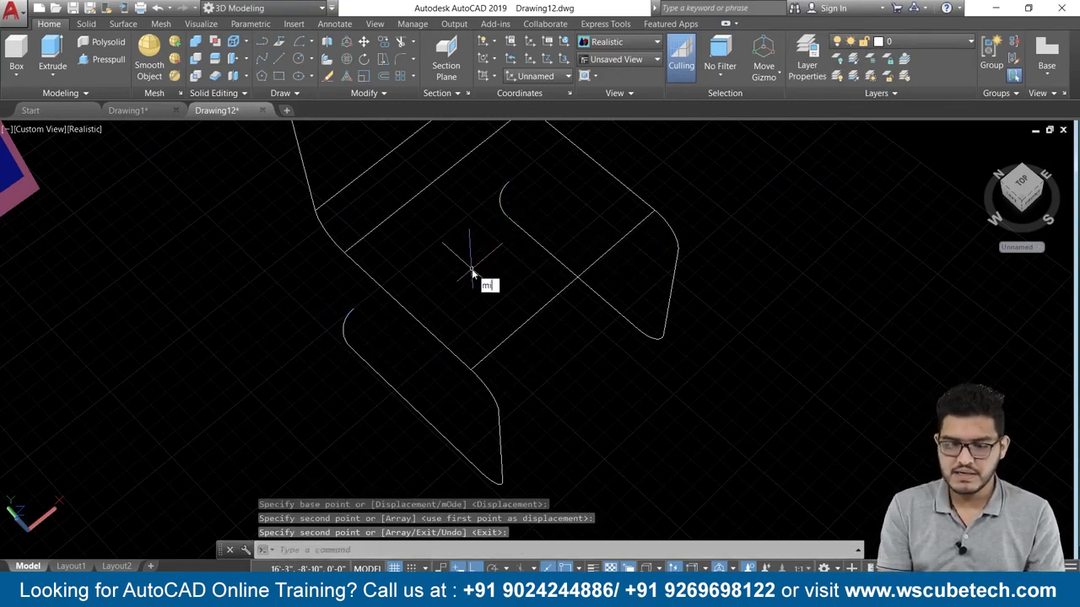
{"action": "type", "text": "i"}
{"action": "key", "text": "Return"}
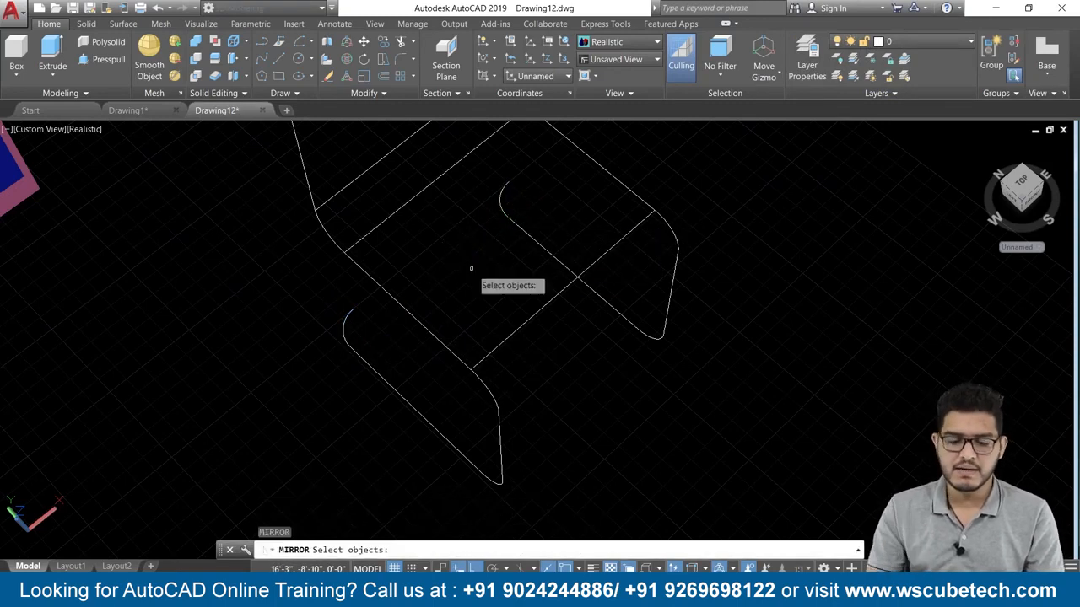
{"action": "left_click", "coordinate": [503, 207]}
{"action": "key", "text": "Return"}
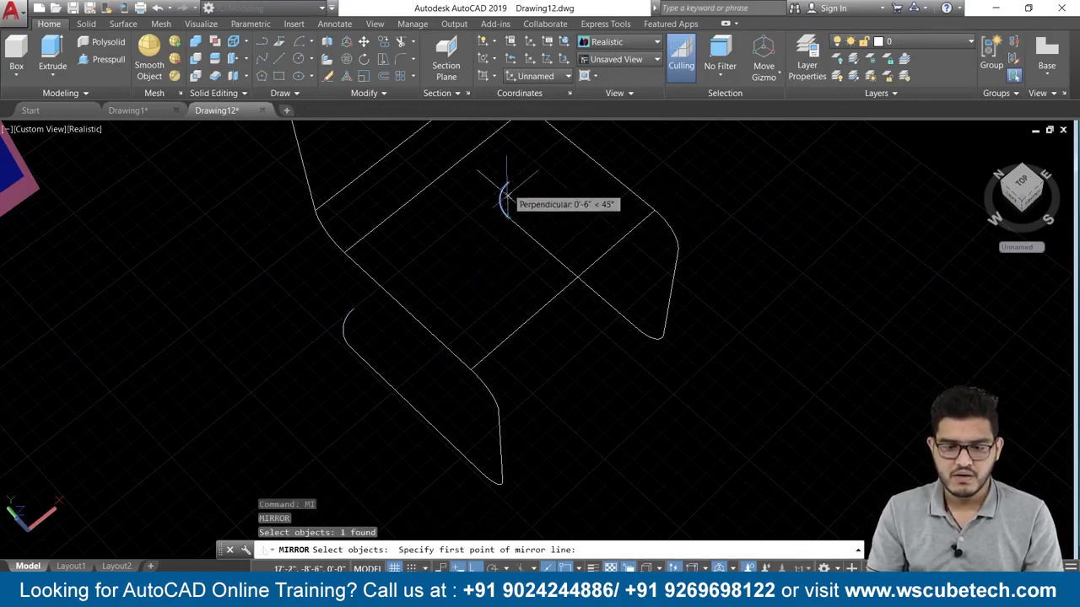
{"action": "left_click", "coordinate": [508, 216]}
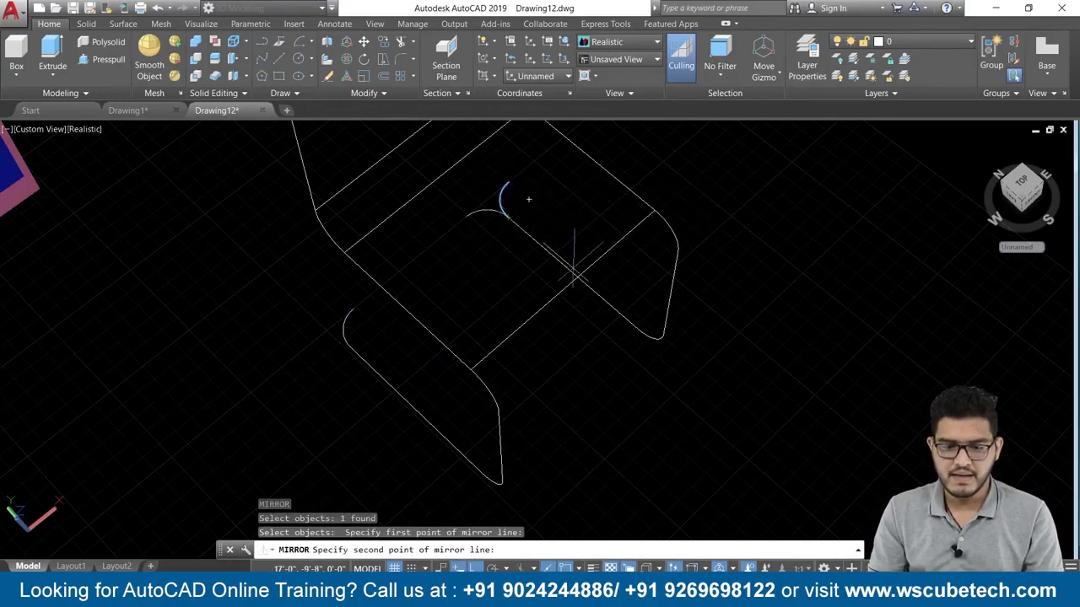
{"action": "left_click", "coordinate": [640, 333]}
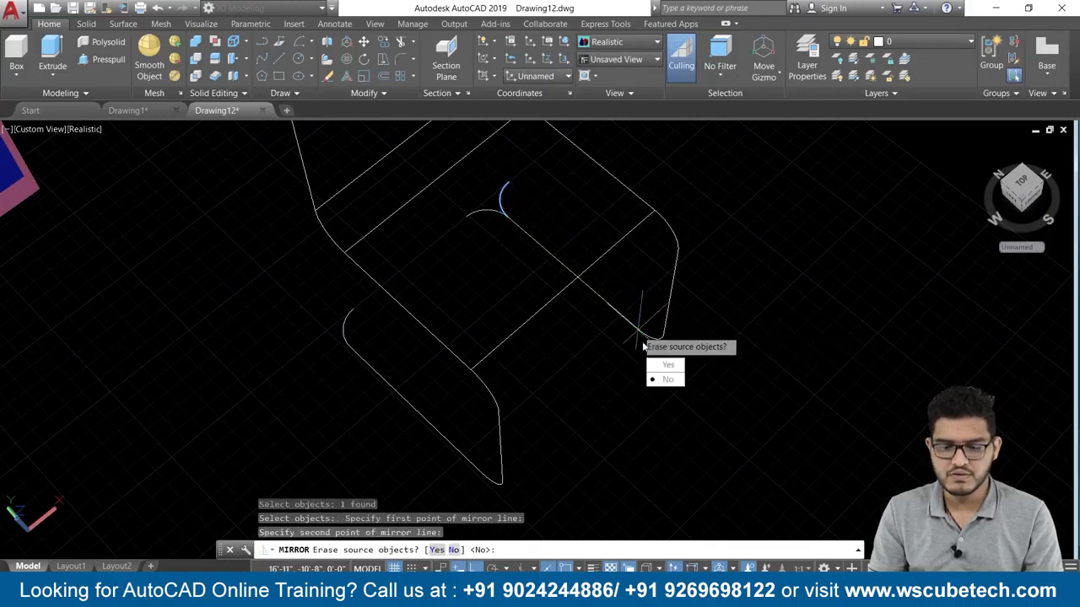
{"action": "left_click", "coordinate": [657, 364]}
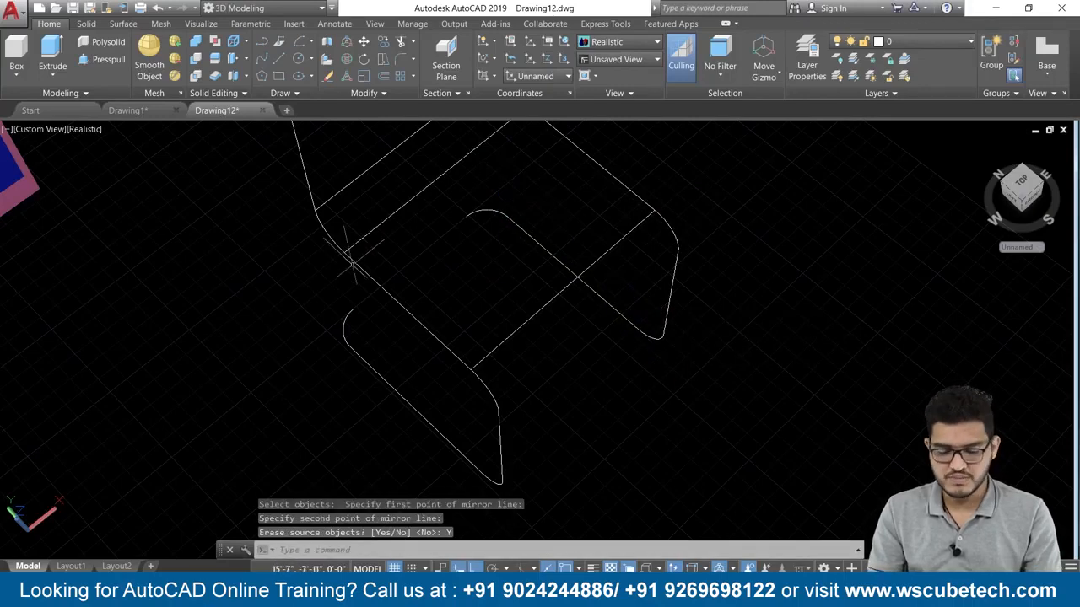
- Draw a line between the free ends of the two corner arcs to close the back of the chair's ground frame
{"action": "type", "text": "l"}
{"action": "key", "text": "Return"}
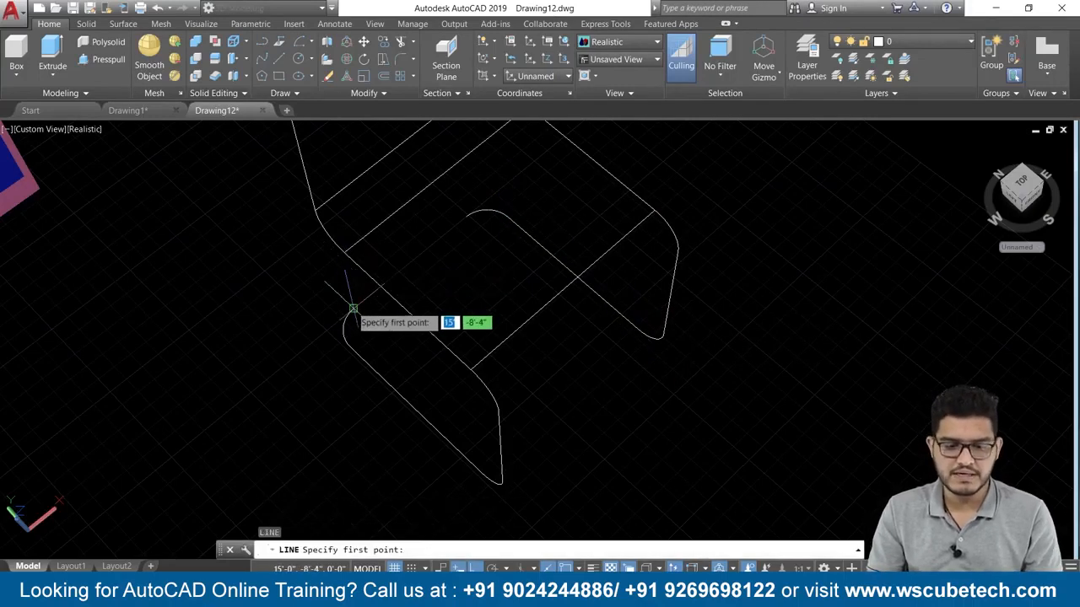
{"action": "left_click", "coordinate": [332, 288]}
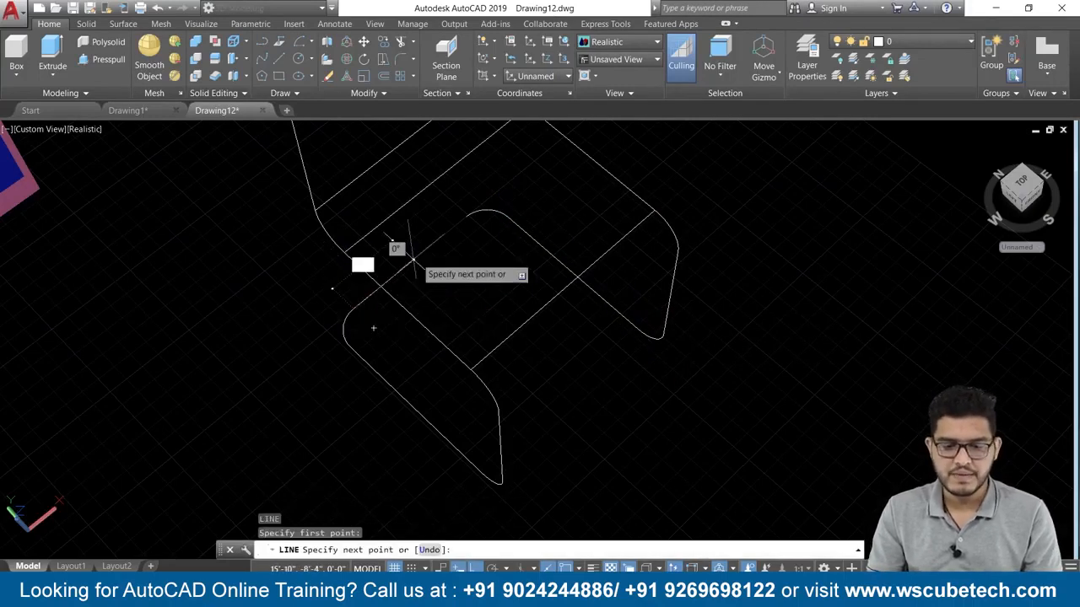
{"action": "left_click", "coordinate": [464, 217]}
{"action": "key", "text": "Return"}
{"action": "scroll", "coordinate": [447, 285], "scroll_direction": "down", "scroll_amount": 3}
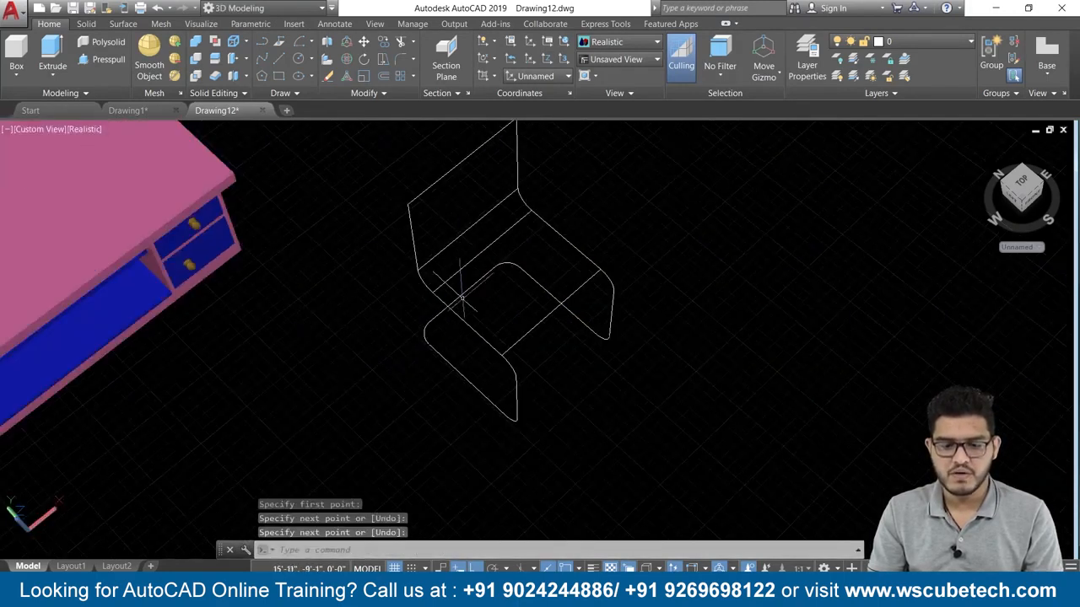
{"action": "middle_click_drag", "start_coordinate": [597, 395], "coordinate": [639, 361], "text": "shift"}
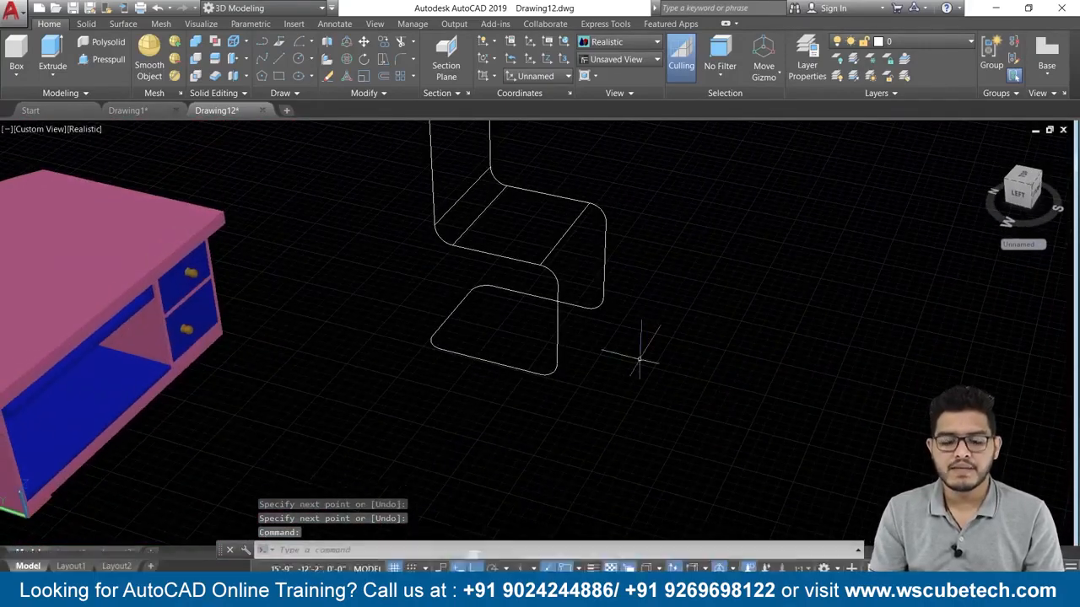
{"action": "scroll", "coordinate": [643, 361], "scroll_direction": "down", "scroll_amount": 3}
{"action": "scroll", "coordinate": [639, 362], "scroll_direction": "up", "scroll_amount": 3}
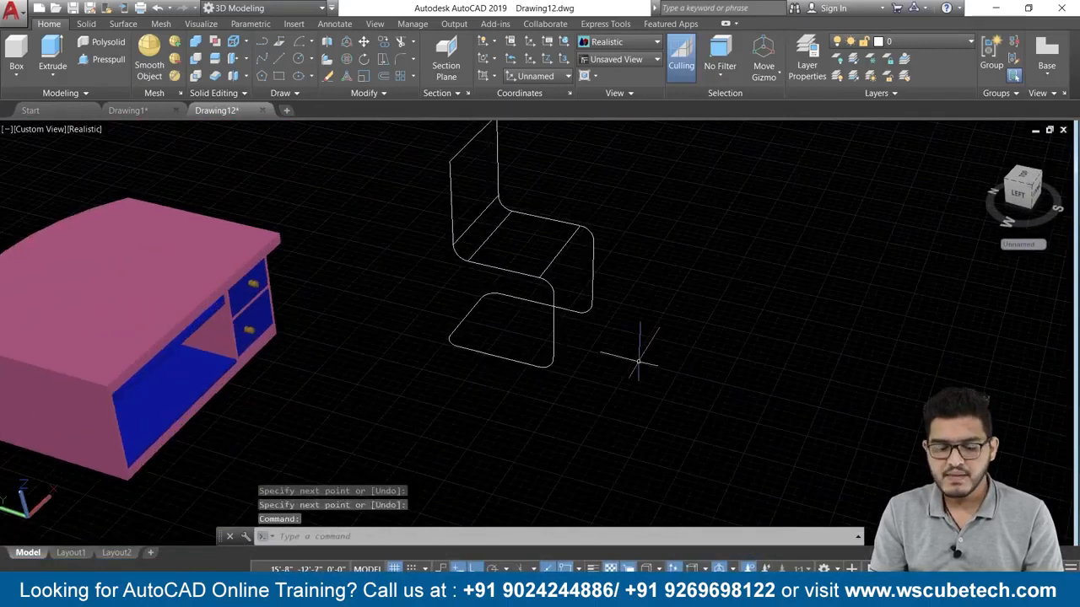
{"action": "scroll", "coordinate": [667, 330], "scroll_direction": "down", "scroll_amount": 2}
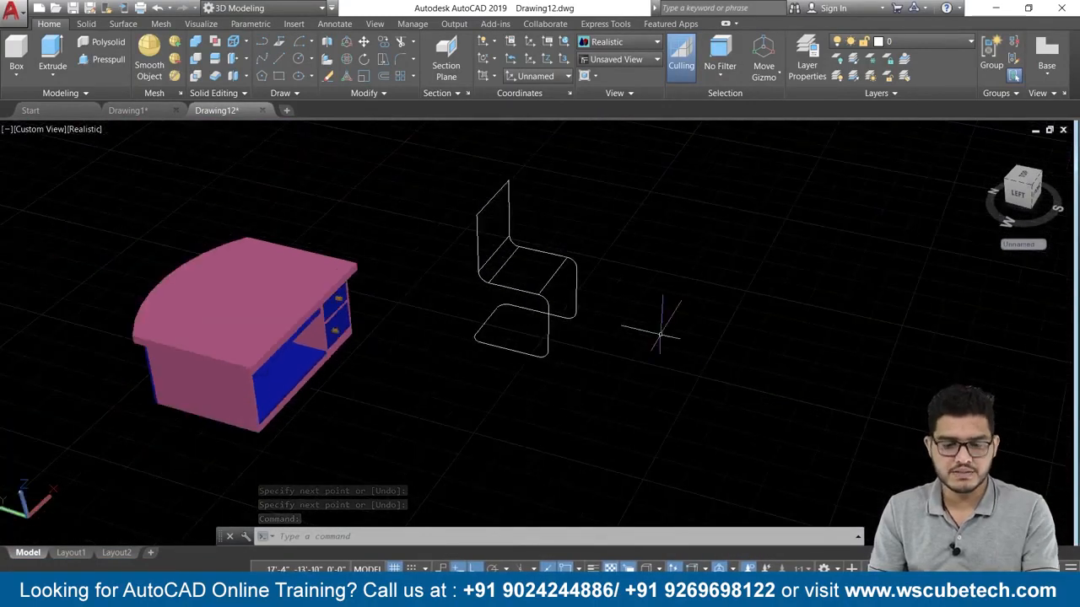
{"action": "middle_click_drag", "start_coordinate": [653, 340], "coordinate": [623, 381], "text": "shift"}
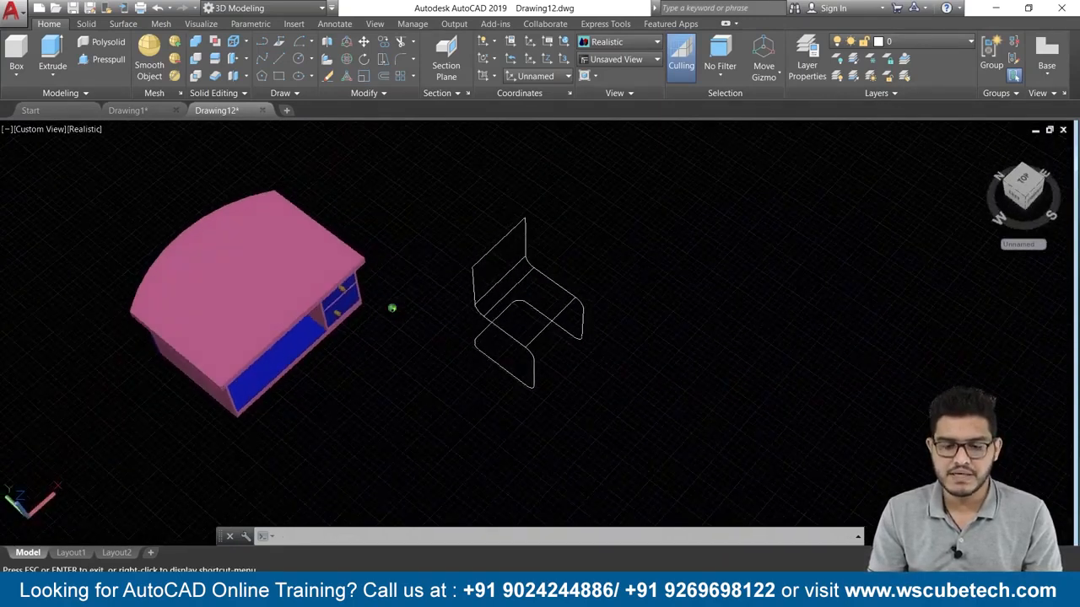
{"action": "scroll", "coordinate": [553, 371], "scroll_direction": "up", "scroll_amount": 2}
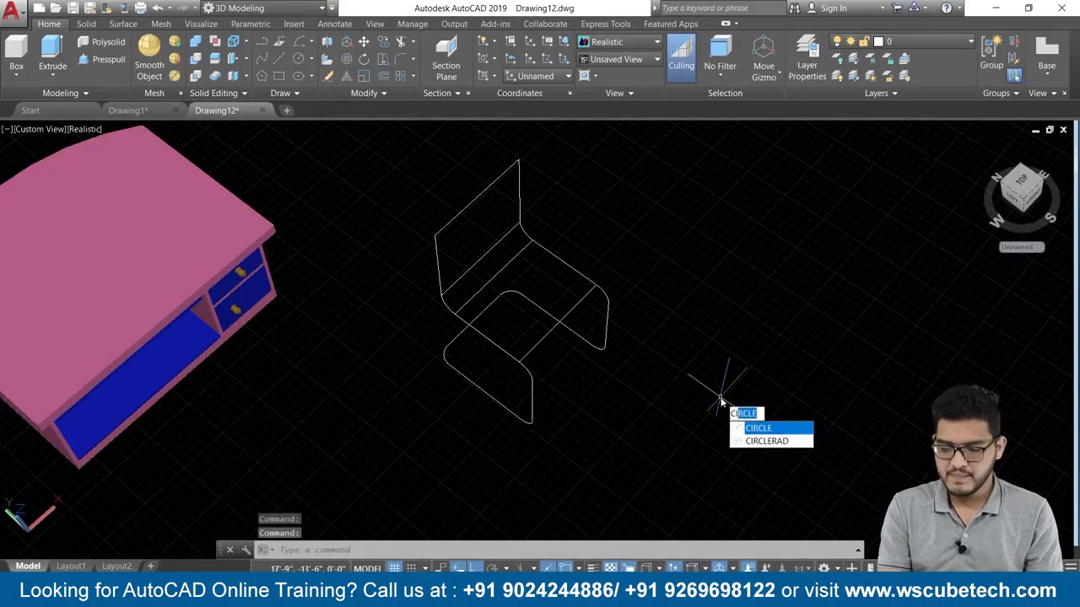
- Copy the seat's front crossbar straight down 28" to ground level between the front legs
{"action": "key", "text": "BackSpace"}
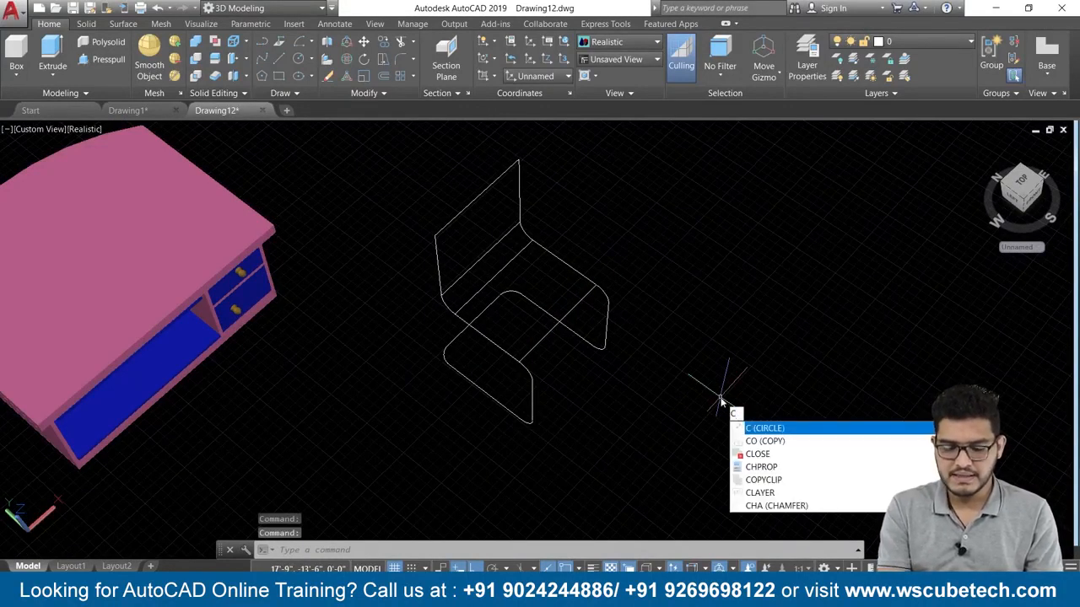
{"action": "type", "text": "0"}
{"action": "key", "text": "Return"}
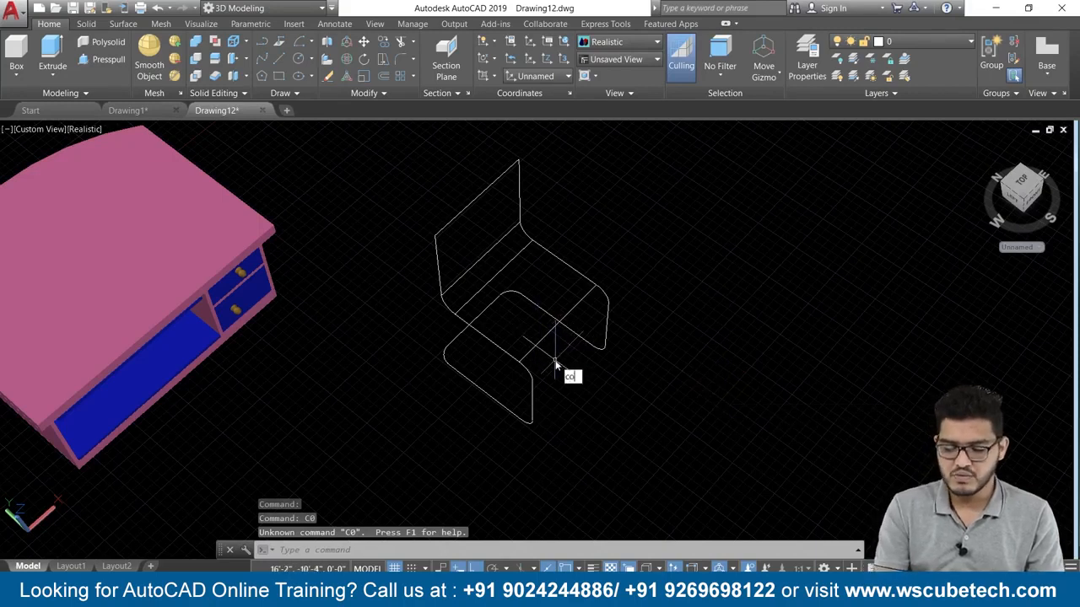
{"action": "key", "text": "Return"}
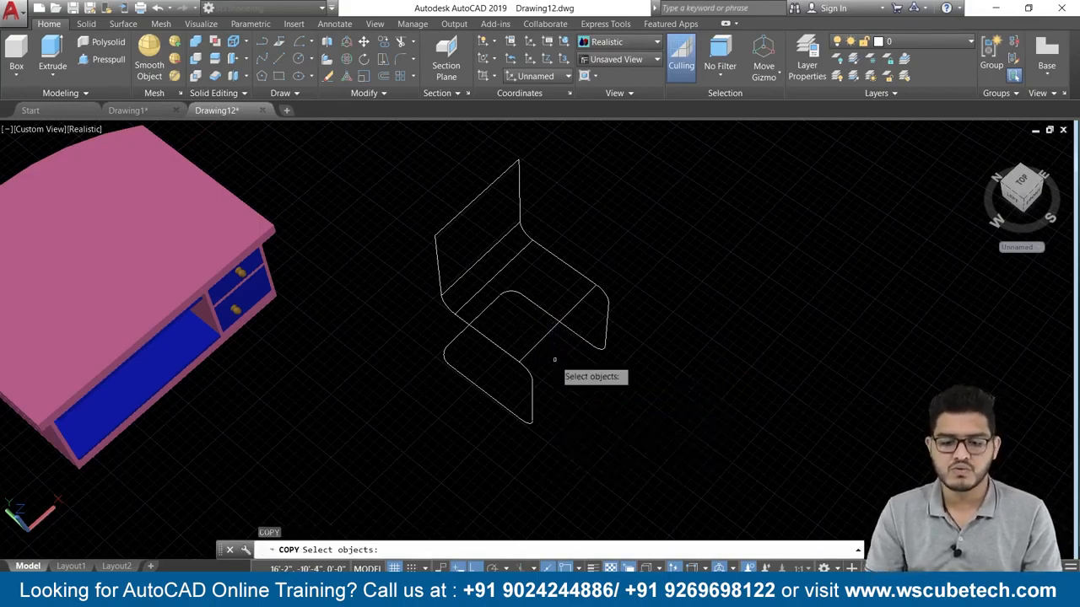
{"action": "left_click", "coordinate": [532, 350]}
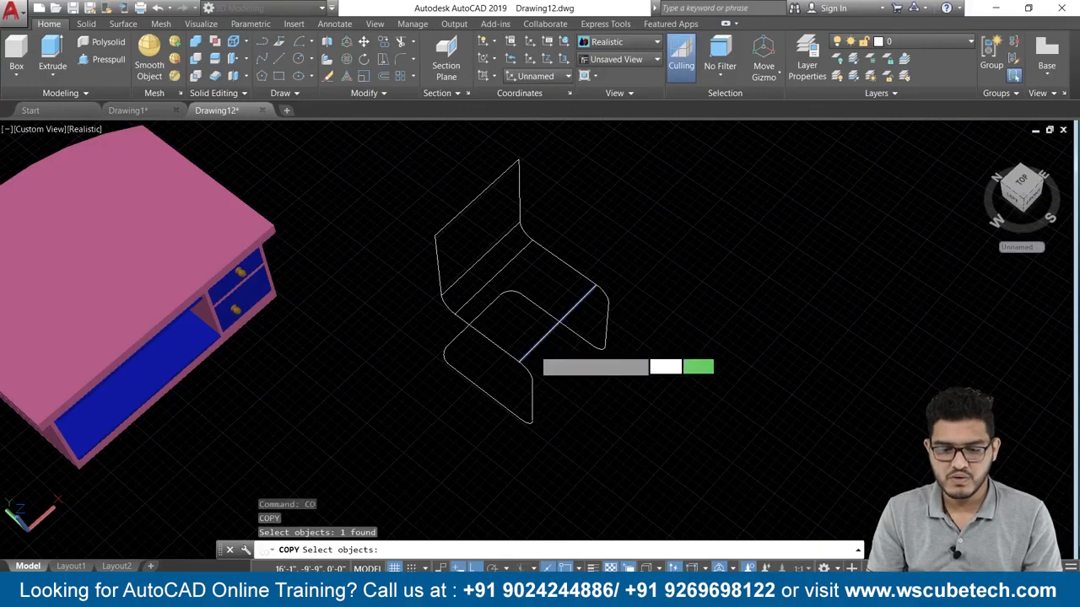
{"action": "key", "text": "Return"}
{"action": "left_click", "coordinate": [518, 366]}
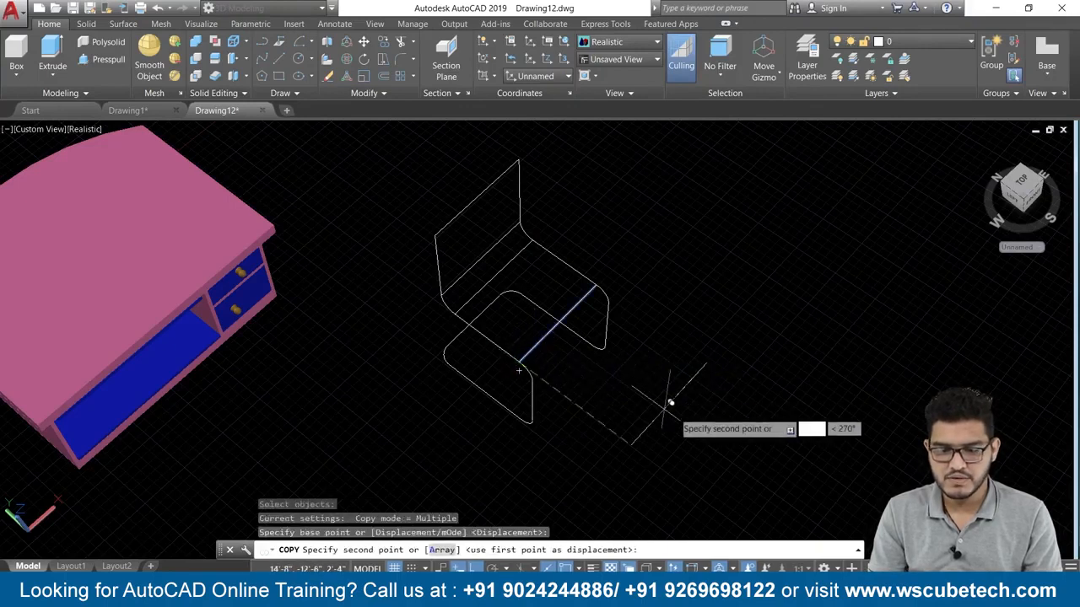
{"action": "middle_click_drag", "start_coordinate": [711, 420], "coordinate": [718, 397], "text": "shift"}
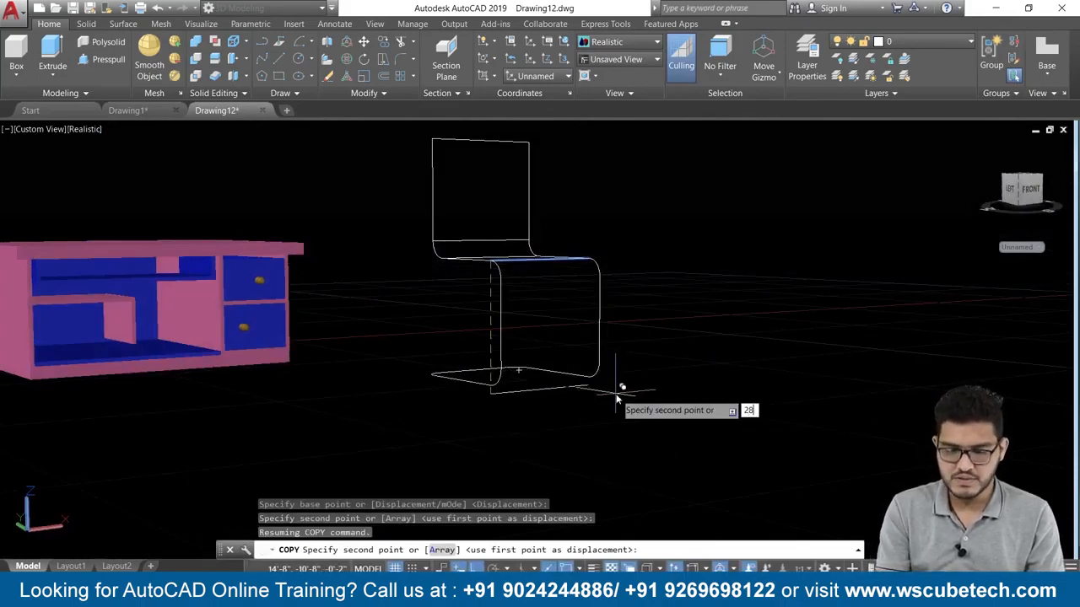
{"action": "key", "text": "Return"}
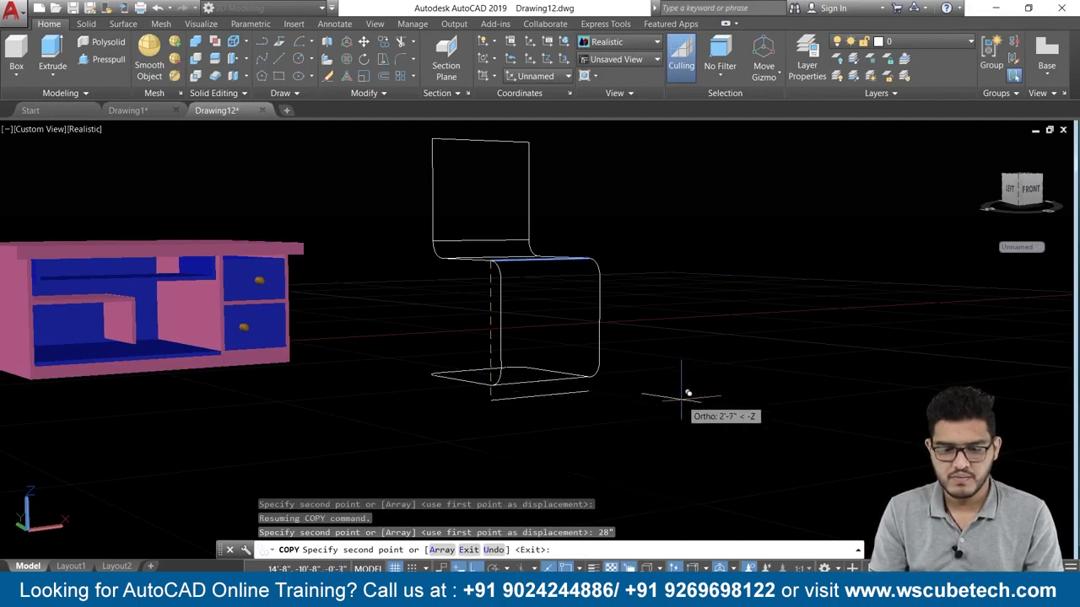
{"action": "scroll", "coordinate": [687, 393], "scroll_direction": "down", "scroll_amount": 3}
{"action": "middle_click_drag", "start_coordinate": [686, 393], "coordinate": [666, 455], "text": "shift"}
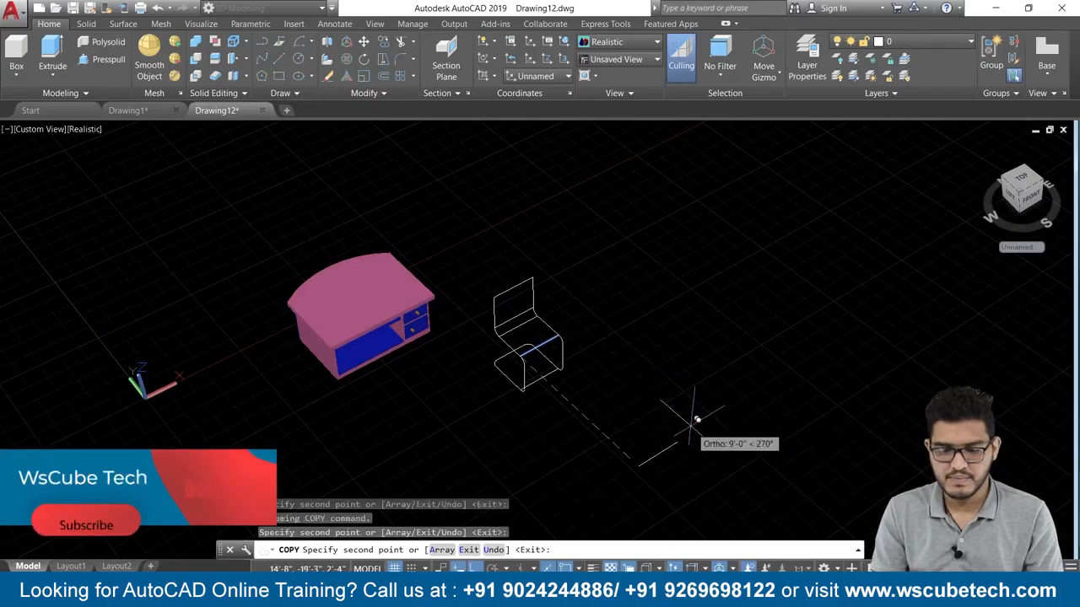
{"action": "key", "text": "Return"}
- Delete the crossbar copy lying at ground level between the front legs
{"action": "middle_click_drag", "start_coordinate": [666, 456], "coordinate": [645, 362], "text": "shift"}
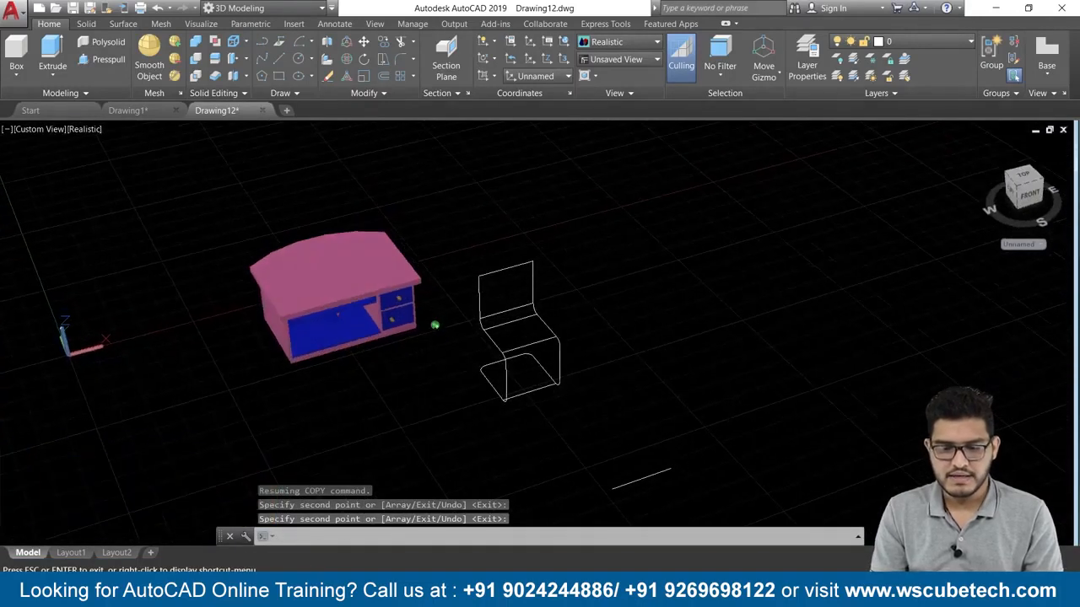
{"action": "key", "text": "Escape"}
{"action": "scroll", "coordinate": [566, 384], "scroll_direction": "up", "scroll_amount": 2}
{"action": "scroll", "coordinate": [536, 413], "scroll_direction": "up", "scroll_amount": 1}
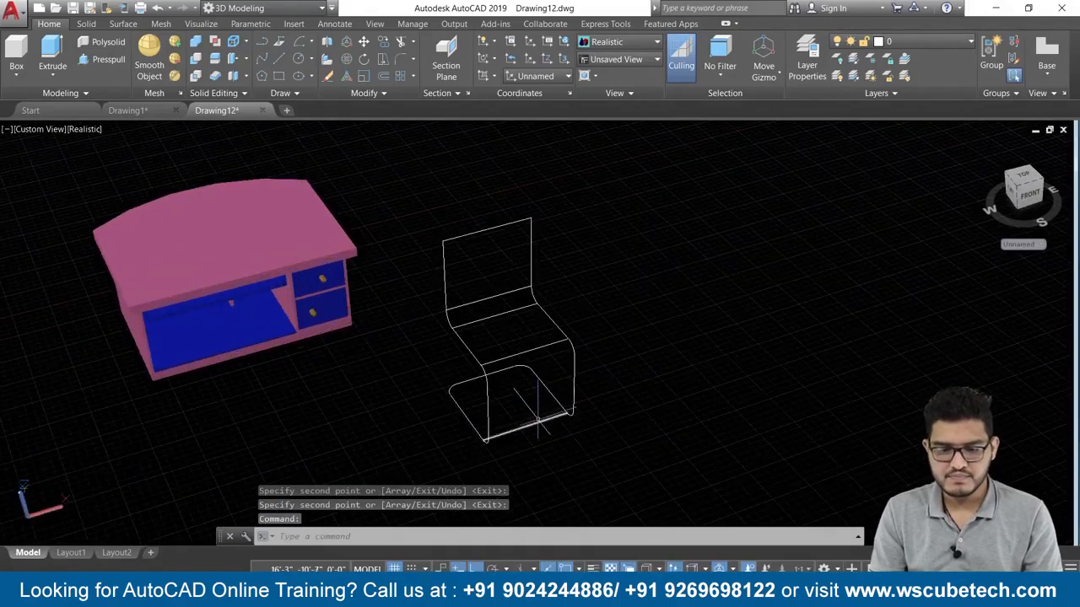
{"action": "left_click", "coordinate": [538, 422]}
{"action": "key", "text": "Delete"}
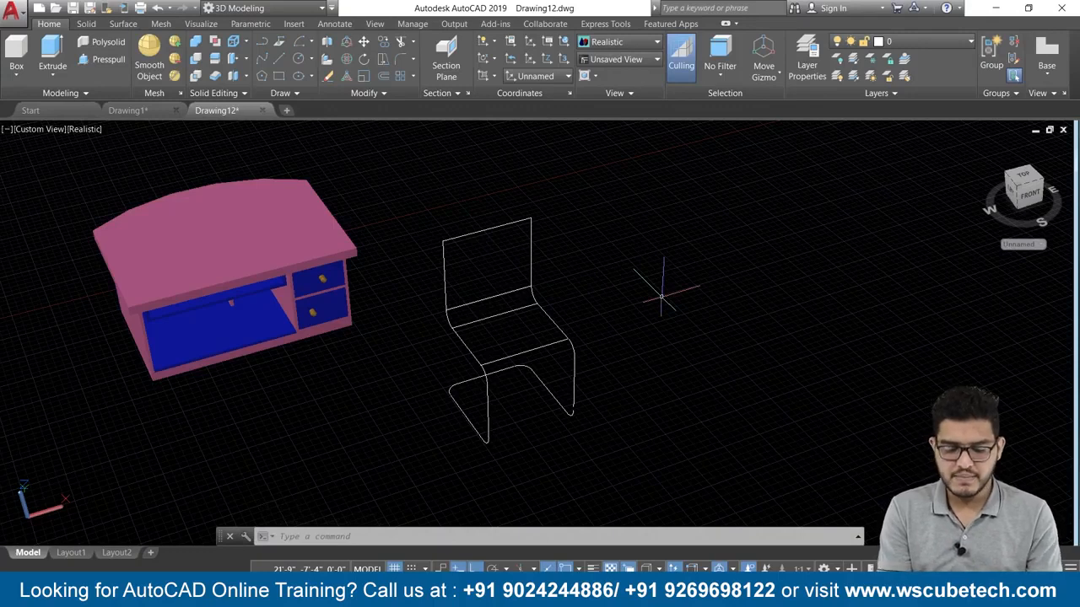
- Join both side paths and the rounded ground frame, all lines and arcs except the crossbars, into one continuous chair path
{"action": "type", "text": "j"}
{"action": "key", "text": "Return"}
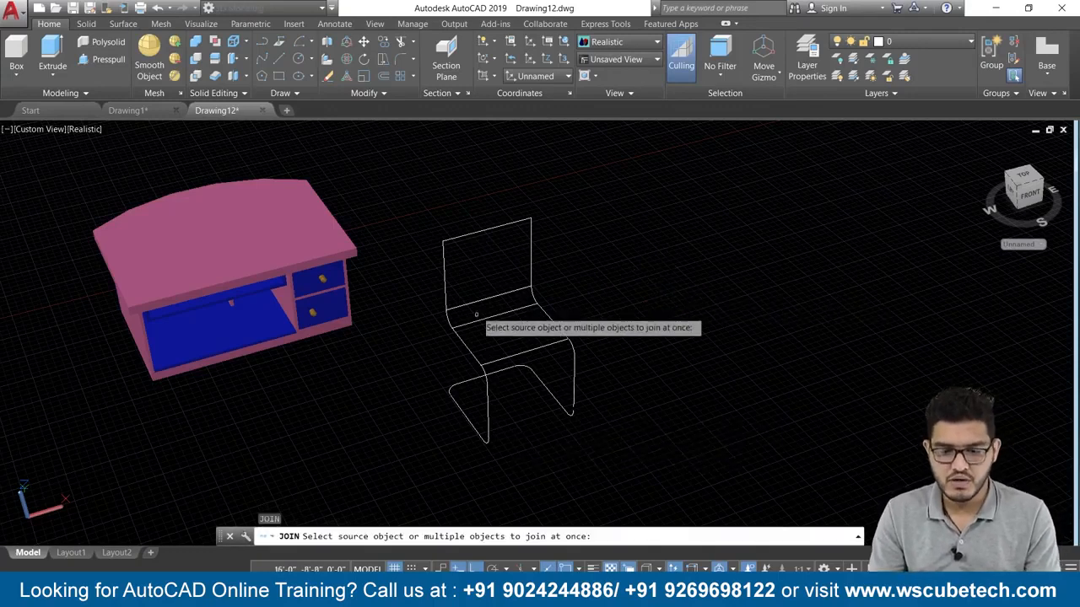
{"action": "left_click", "coordinate": [444, 282]}
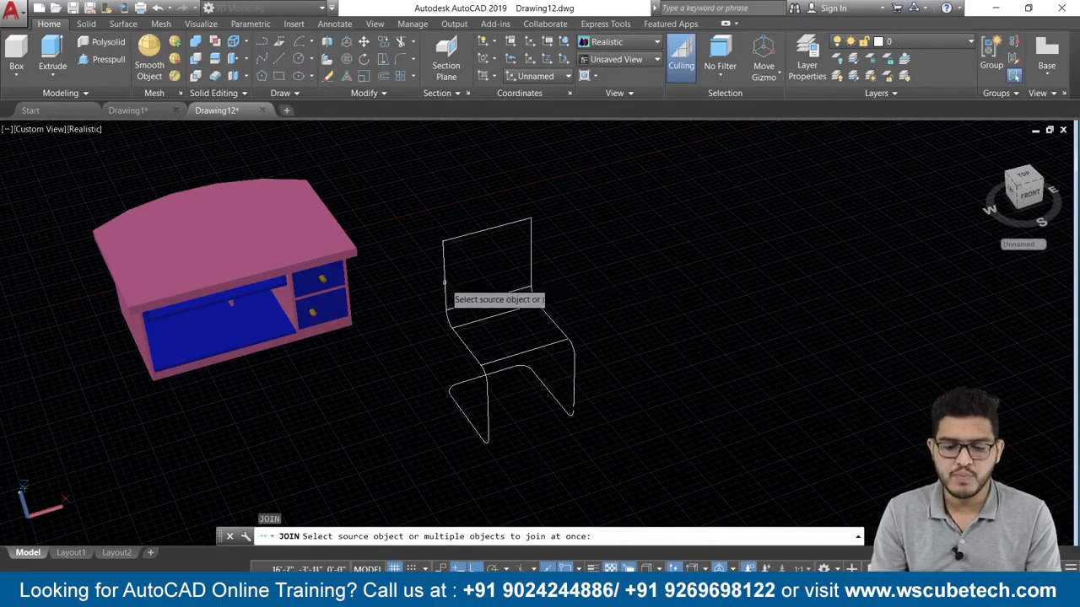
{"action": "left_click", "coordinate": [463, 330]}
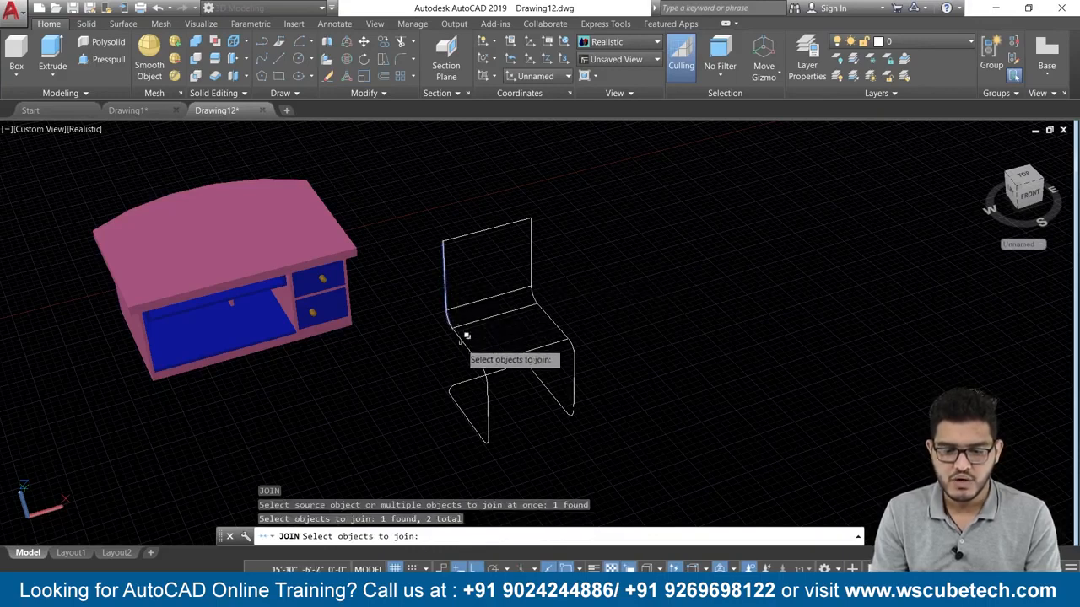
{"action": "left_click", "coordinate": [462, 342]}
{"action": "left_click", "coordinate": [485, 379]}
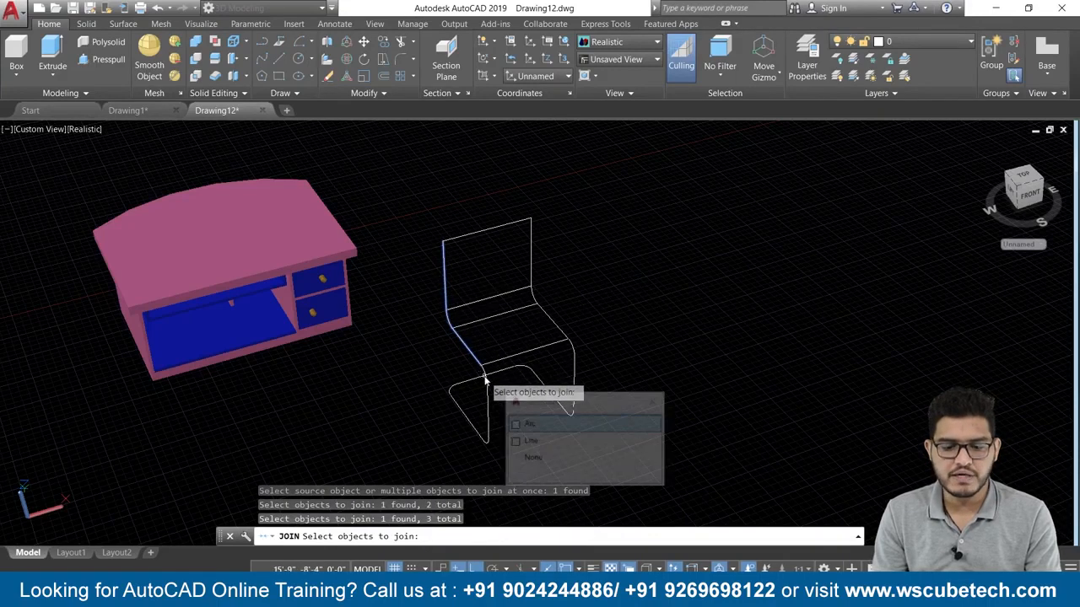
{"action": "left_click", "coordinate": [528, 424]}
{"action": "left_click", "coordinate": [487, 410]}
{"action": "left_click", "coordinate": [478, 434]}
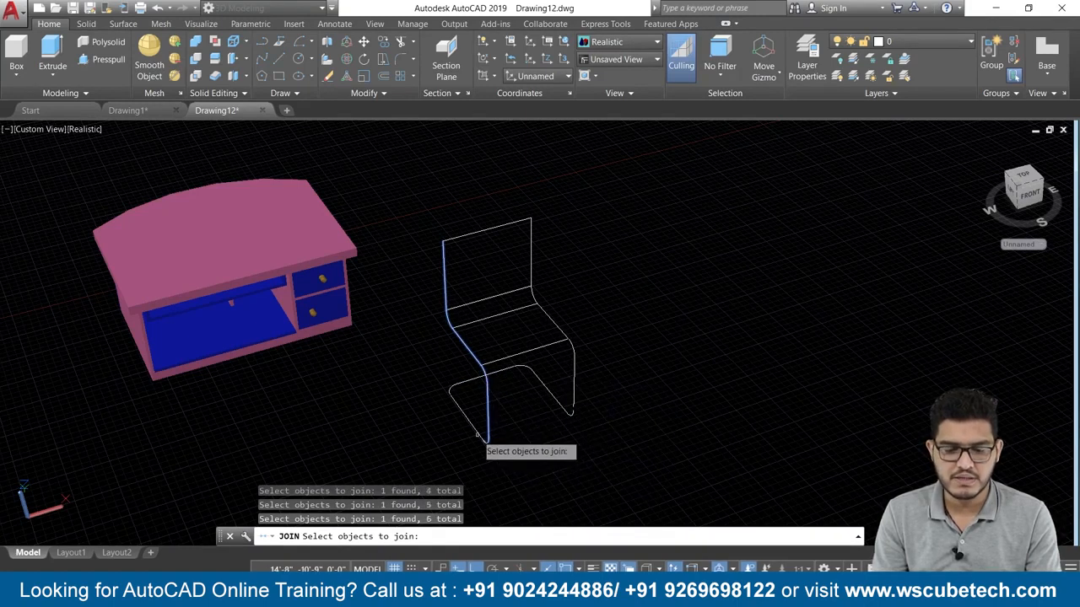
{"action": "left_click", "coordinate": [453, 389]}
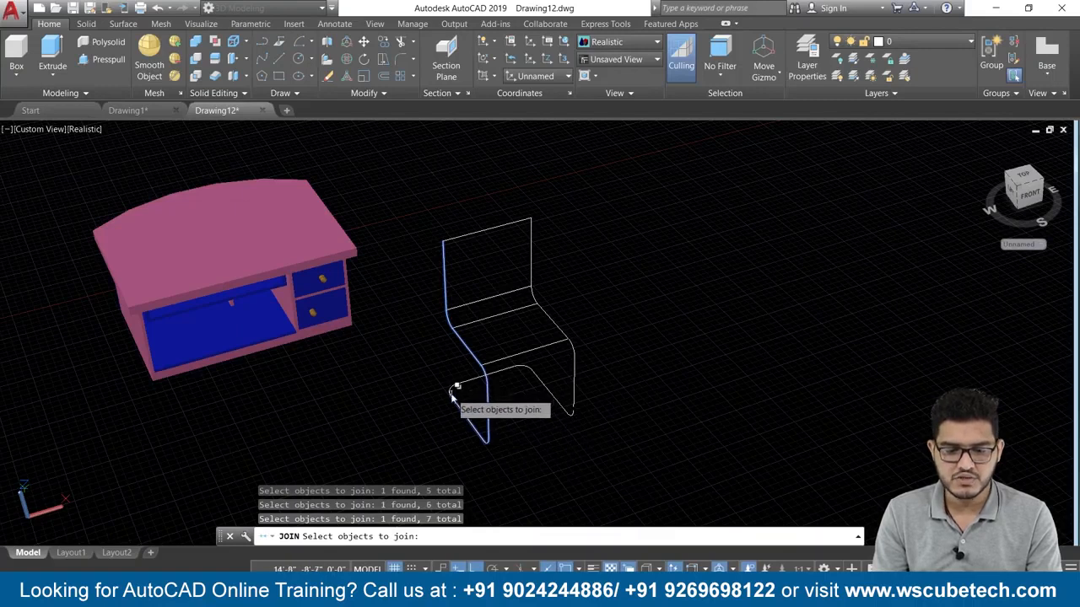
{"action": "left_click", "coordinate": [453, 388]}
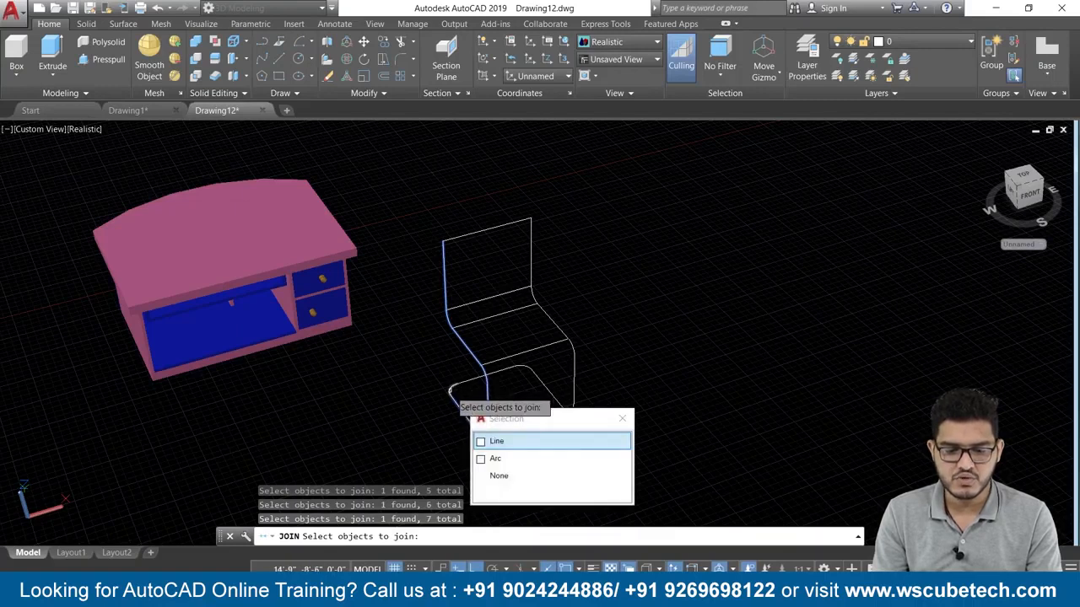
{"action": "left_click", "coordinate": [480, 459]}
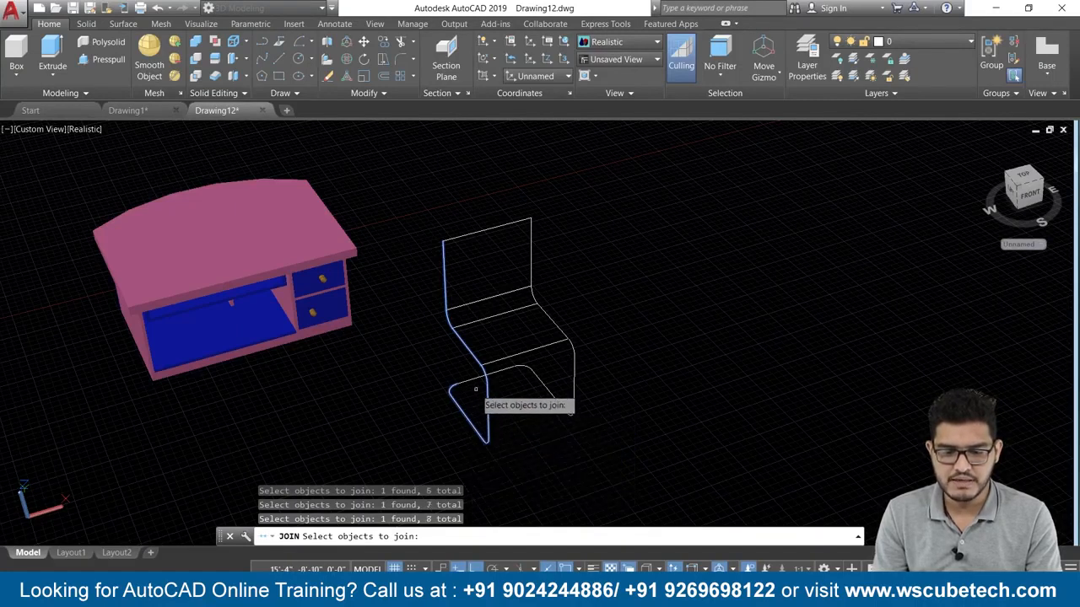
{"action": "left_click", "coordinate": [521, 369]}
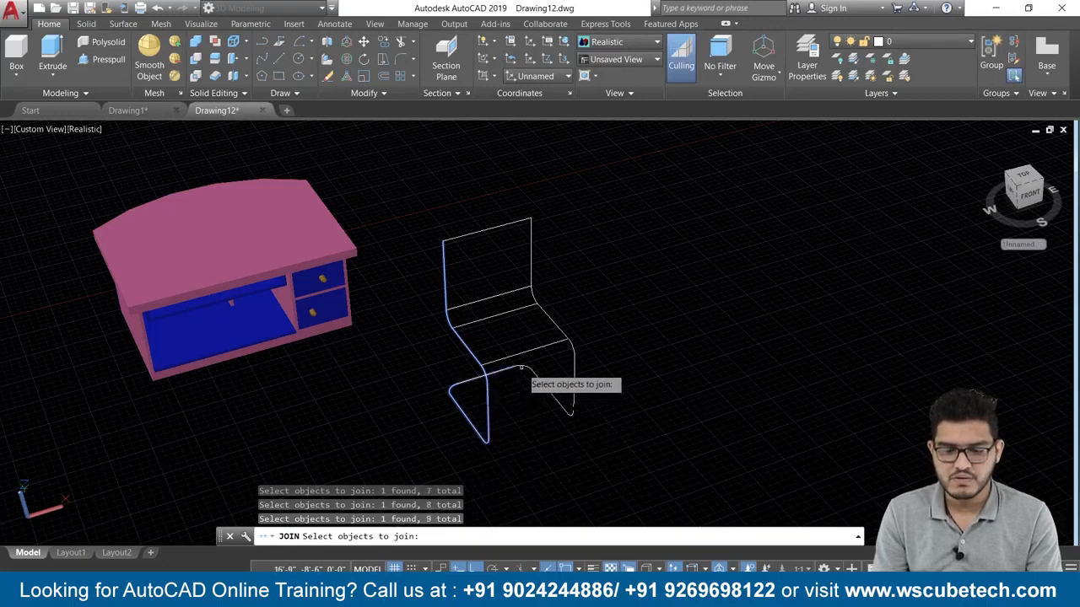
{"action": "left_click", "coordinate": [549, 392]}
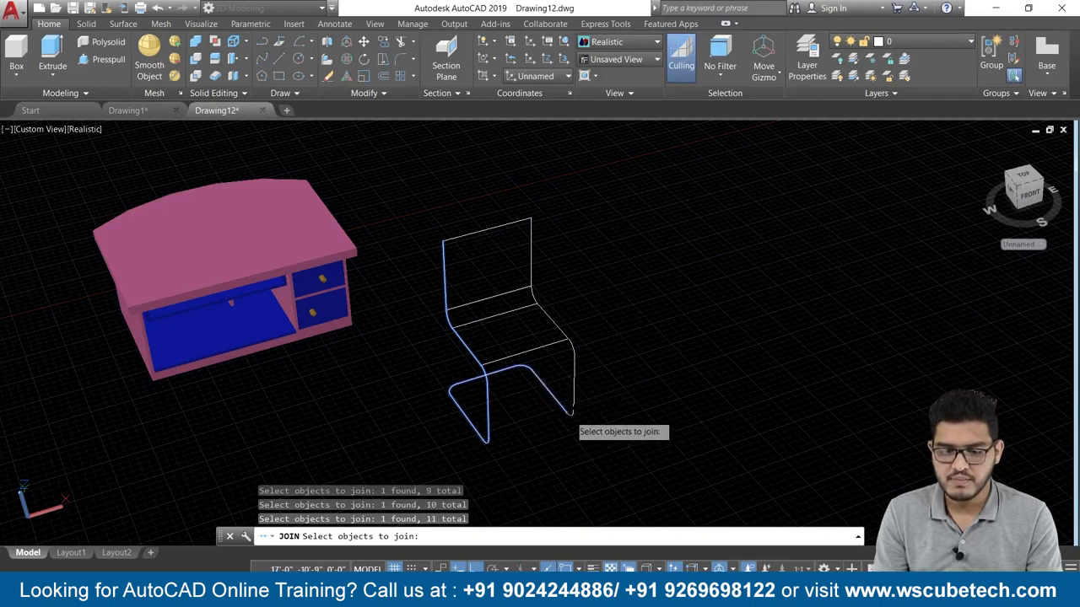
{"action": "left_click", "coordinate": [573, 398]}
{"action": "left_click", "coordinate": [573, 349]}
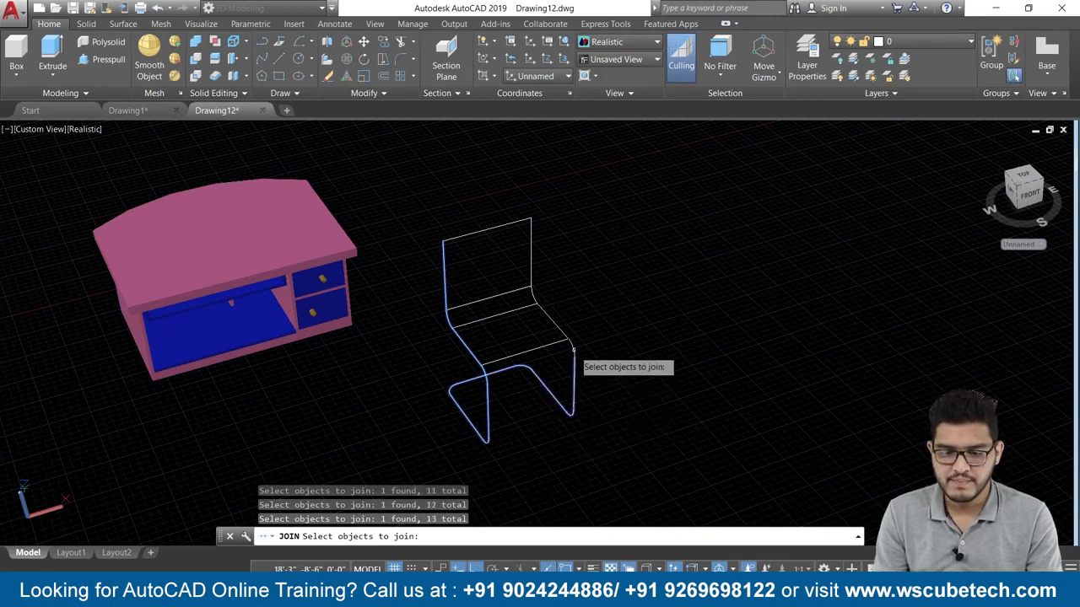
{"action": "left_click", "coordinate": [557, 322]}
{"action": "left_click", "coordinate": [540, 294]}
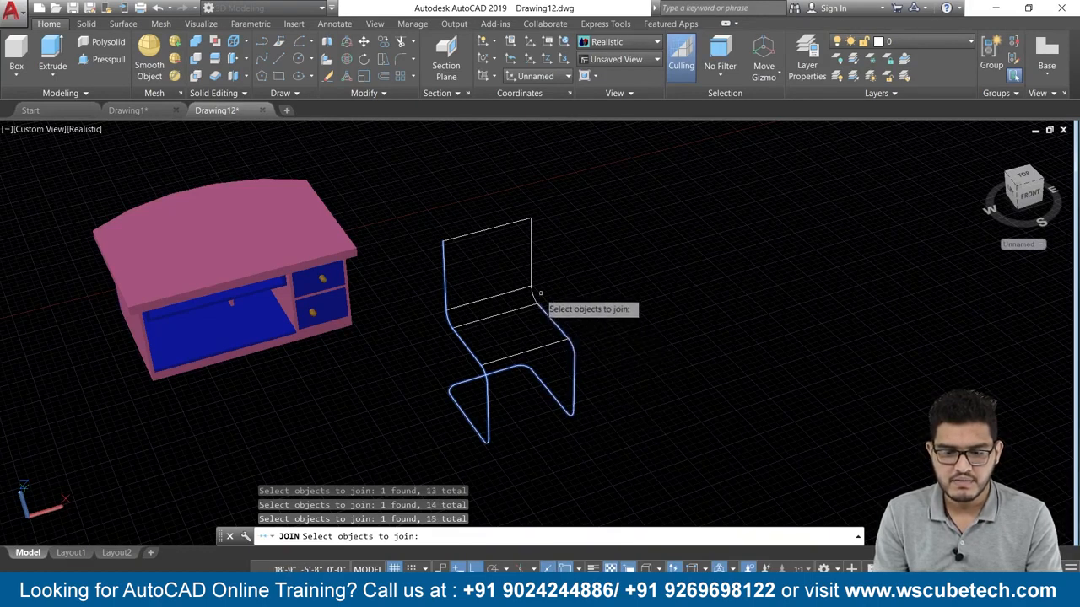
{"action": "left_click", "coordinate": [532, 295]}
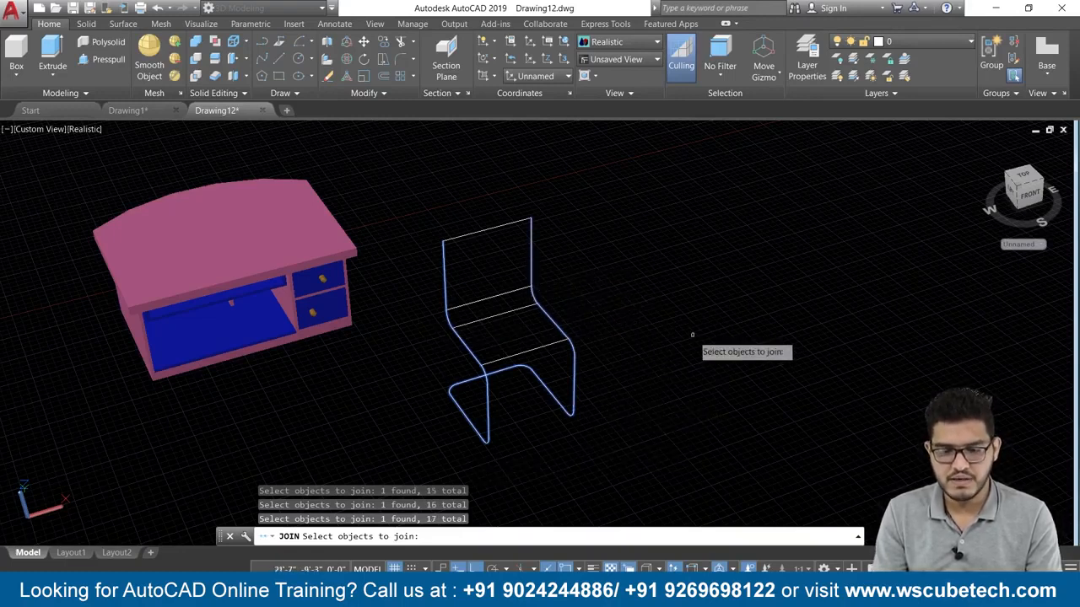
{"action": "key", "text": "Return"}
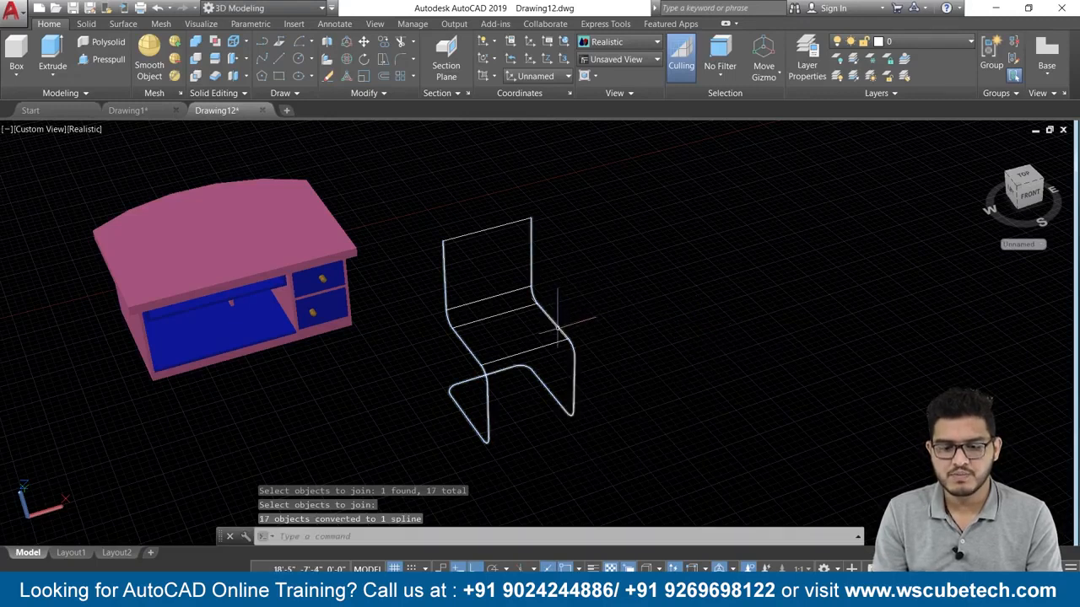
- Draw a circle with a 1" radius on the ground plane in the empty space beside the chair
{"action": "middle_click_drag", "start_coordinate": [626, 368], "coordinate": [699, 422], "text": "shift"}
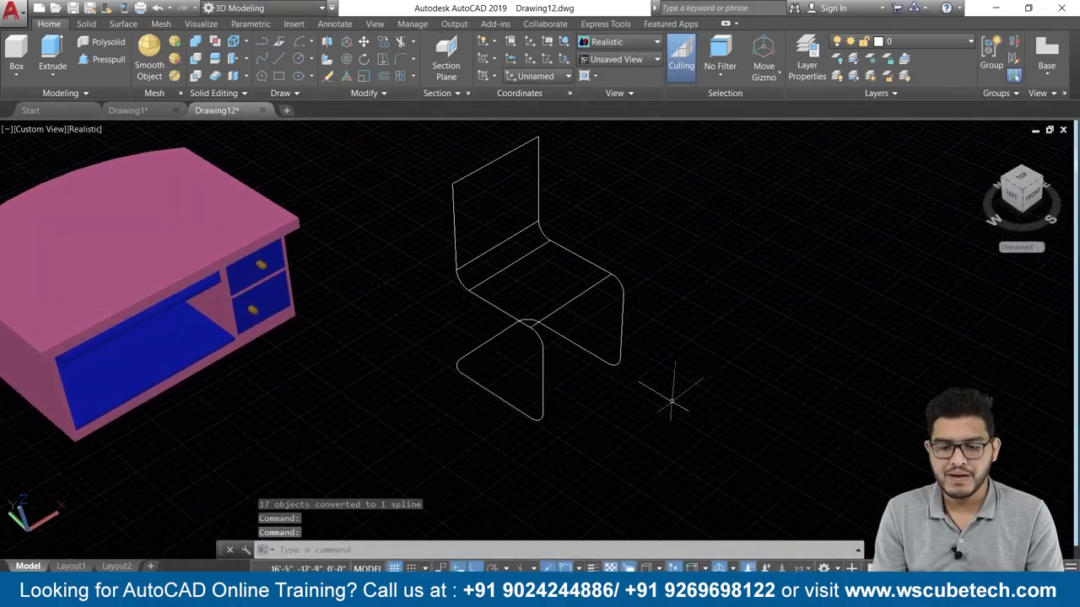
{"action": "scroll", "coordinate": [684, 354], "scroll_direction": "down", "scroll_amount": 2}
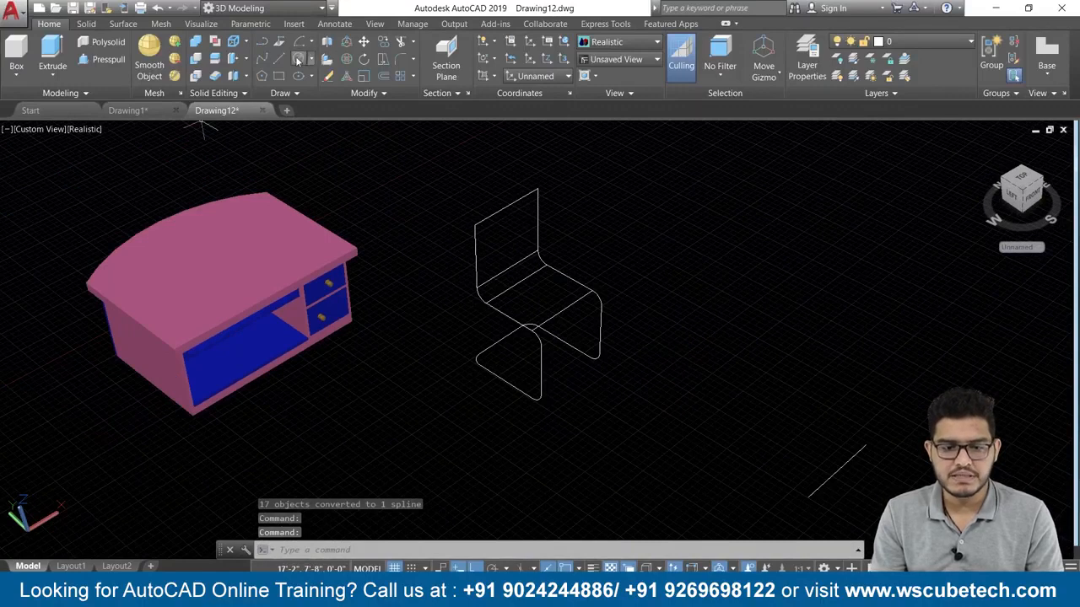
{"action": "type", "text": "c"}
{"action": "key", "text": "Return"}
{"action": "left_click", "coordinate": [711, 275]}
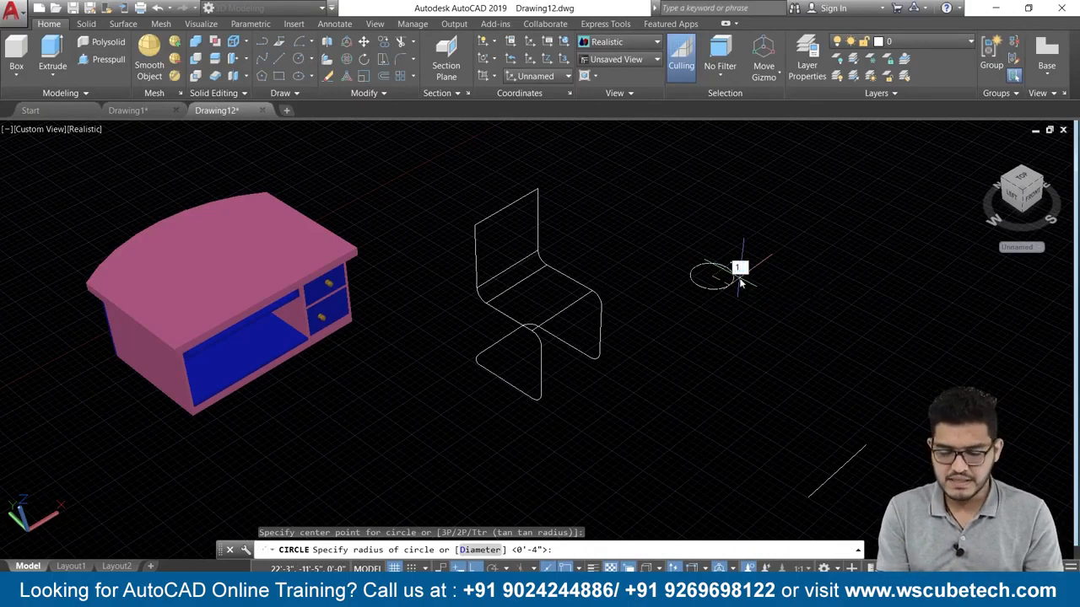
{"action": "type", "text": "1"}
{"action": "key", "text": "Return"}
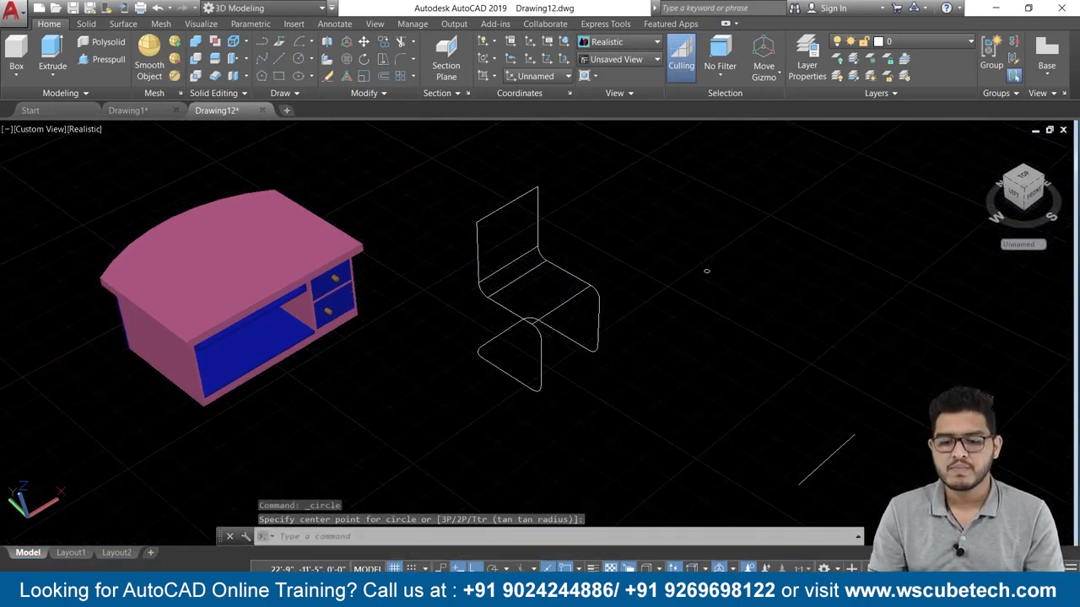
{"action": "scroll", "coordinate": [727, 292], "scroll_direction": "up", "scroll_amount": 2}
{"action": "middle_click_drag", "start_coordinate": [730, 294], "coordinate": [615, 368]}
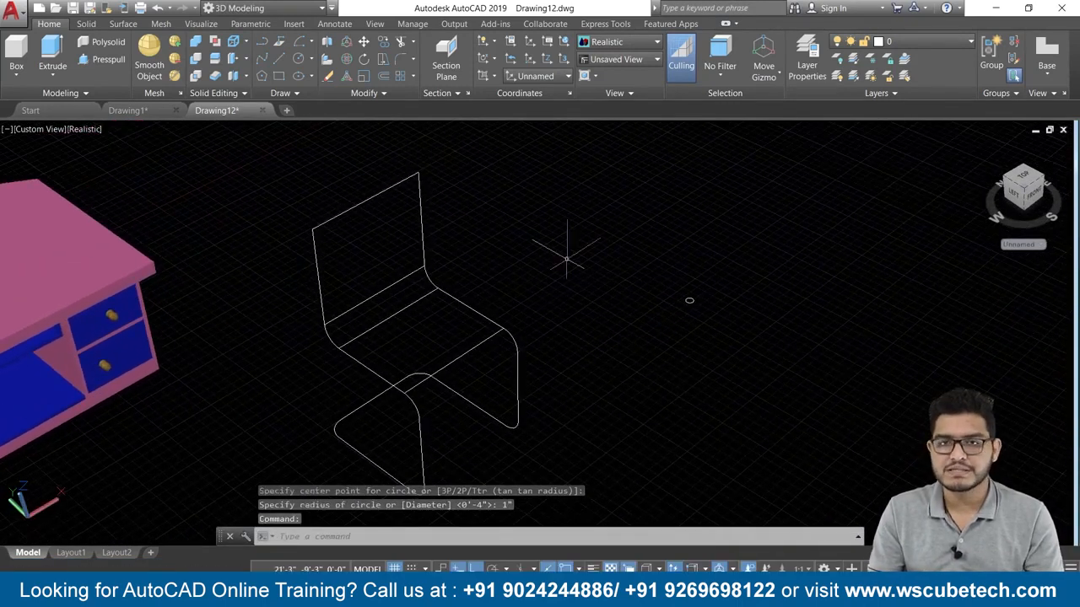
{"action": "left_click", "coordinate": [54, 72]}
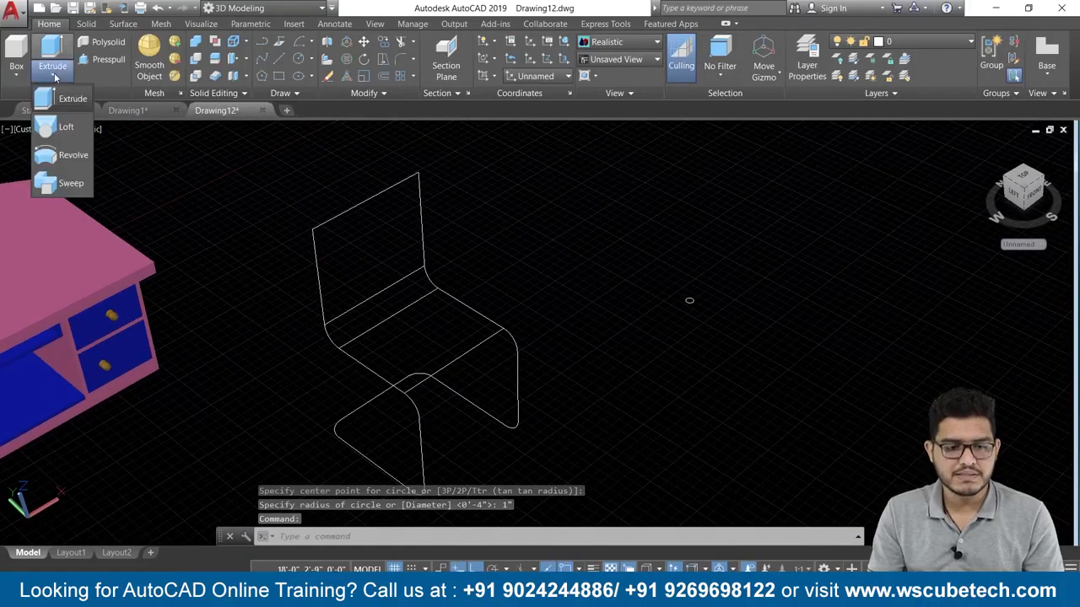
{"action": "left_click", "coordinate": [57, 191]}
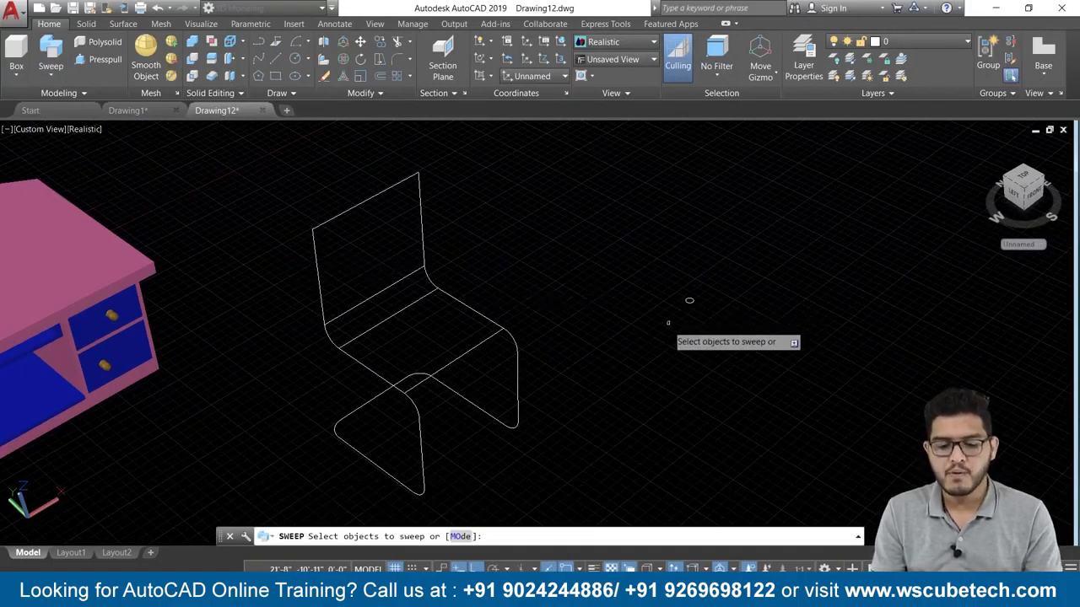
{"action": "left_click", "coordinate": [518, 382]}
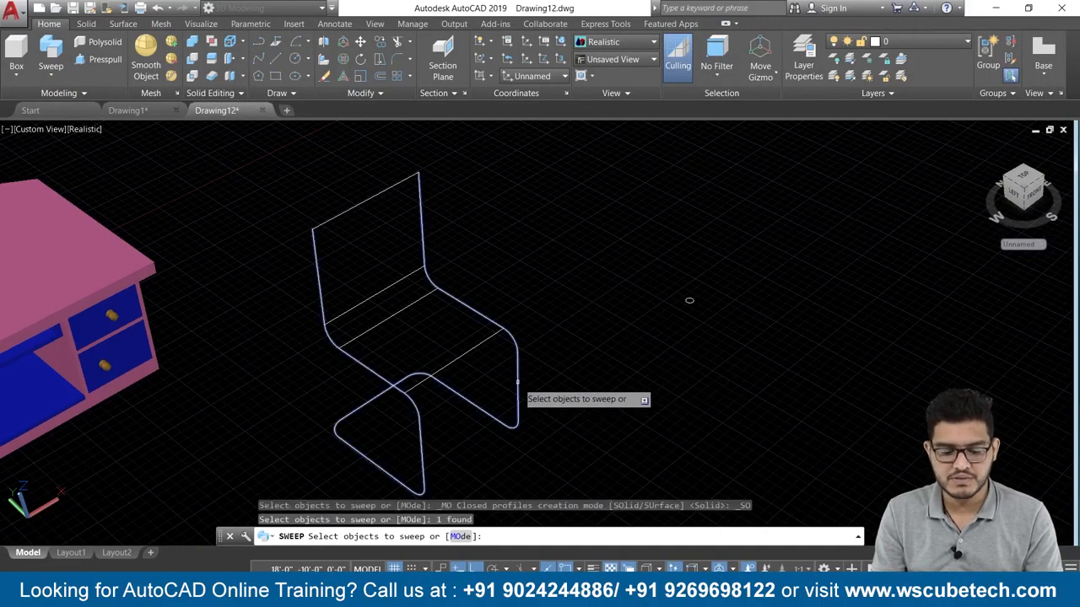
{"action": "key", "text": "Return"}
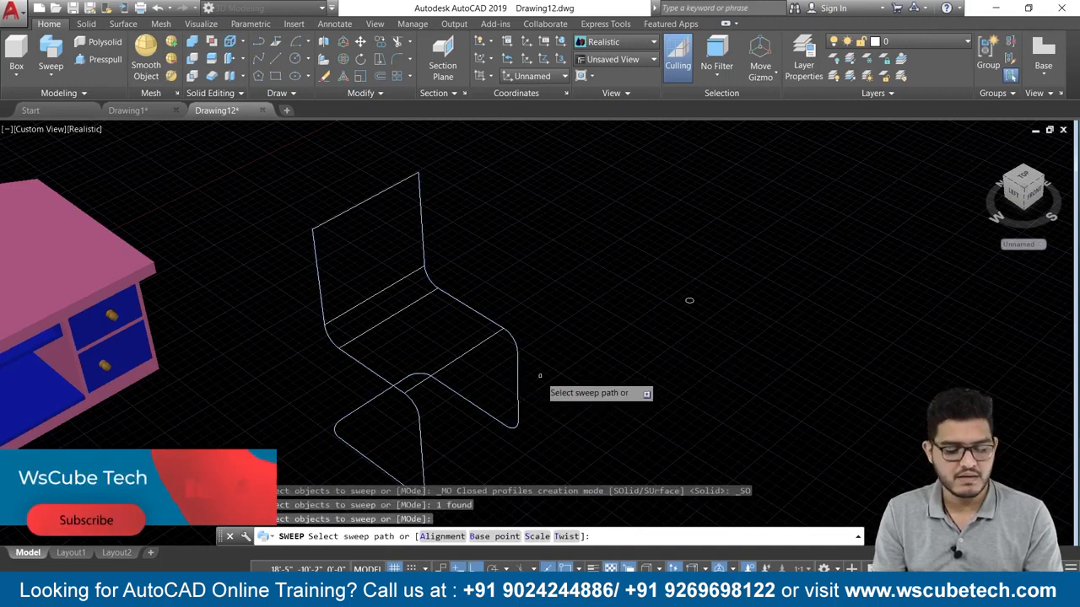
{"action": "key", "text": "Escape"}
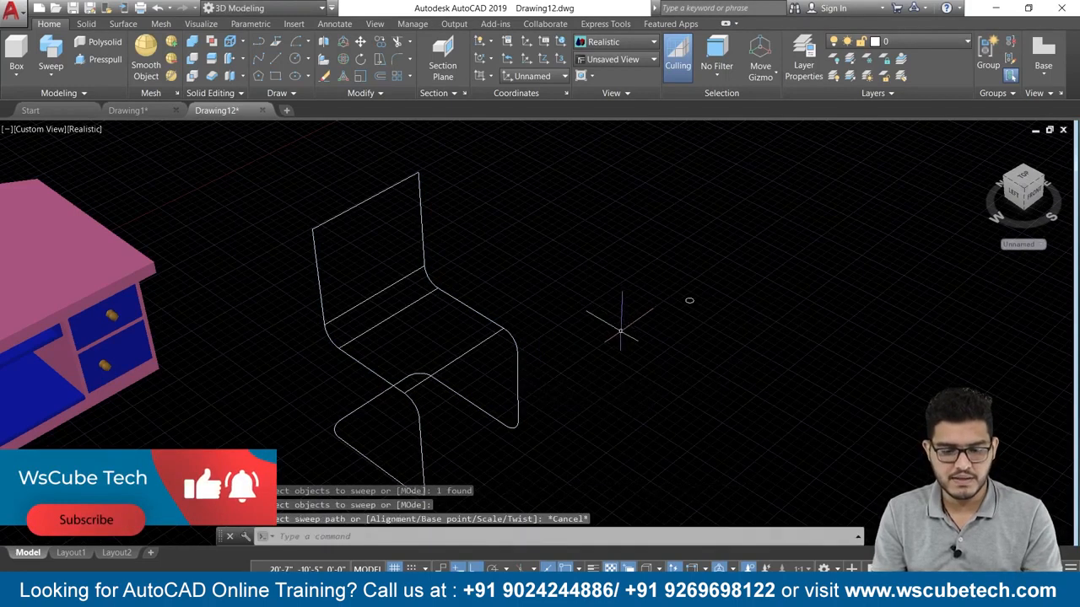
- Sweep the small circle along the joined chair path to form the solid tubular frame
{"action": "key", "text": "Return"}
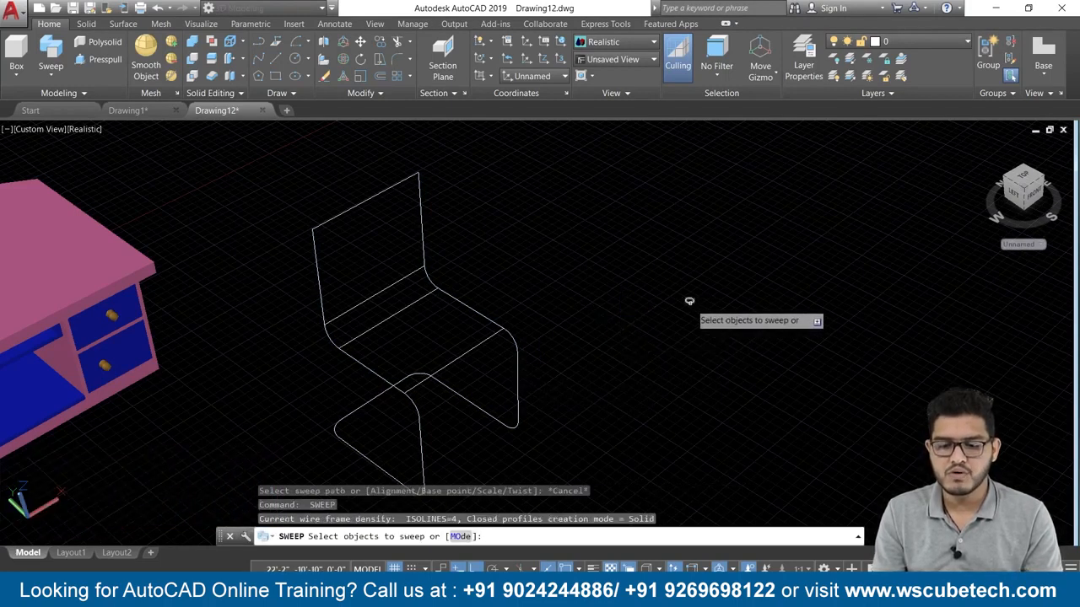
{"action": "left_click", "coordinate": [689, 301]}
{"action": "key", "text": "Return"}
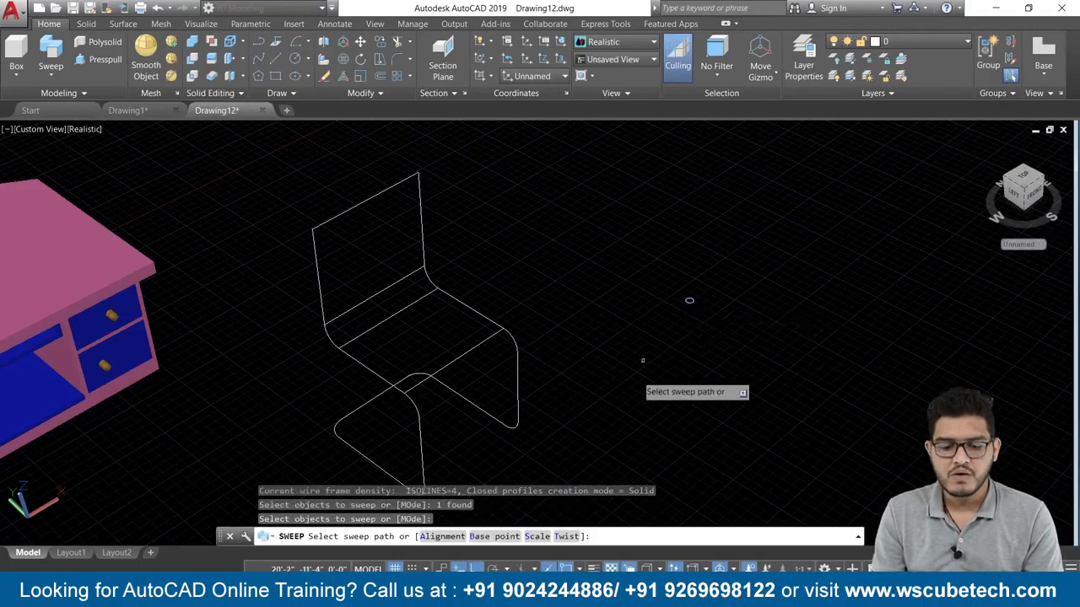
{"action": "left_click", "coordinate": [516, 393]}
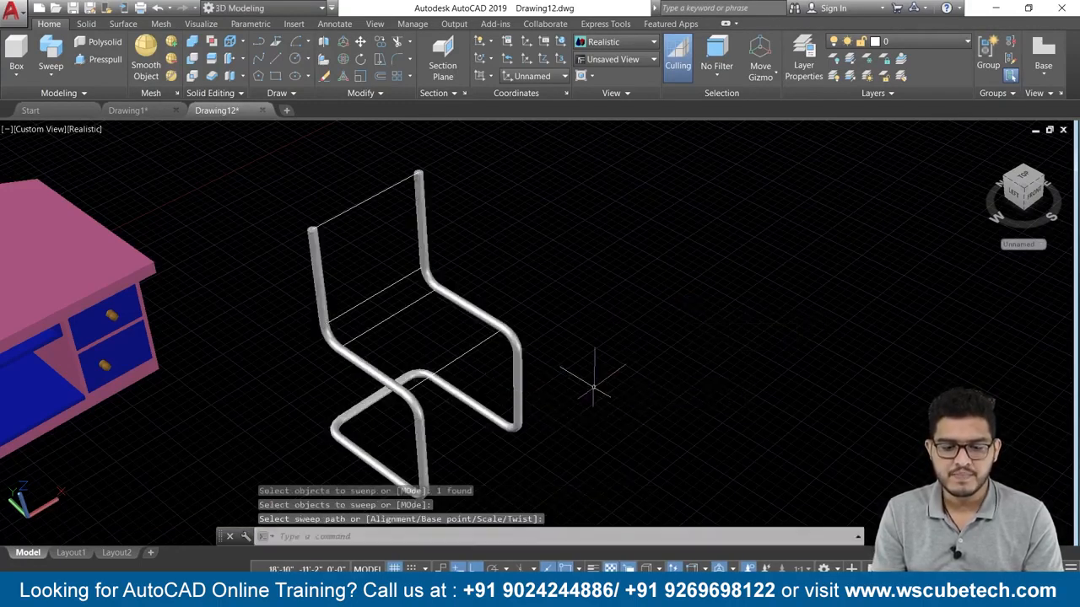
{"action": "middle_click_drag", "start_coordinate": [615, 397], "coordinate": [498, 371], "text": "shift"}
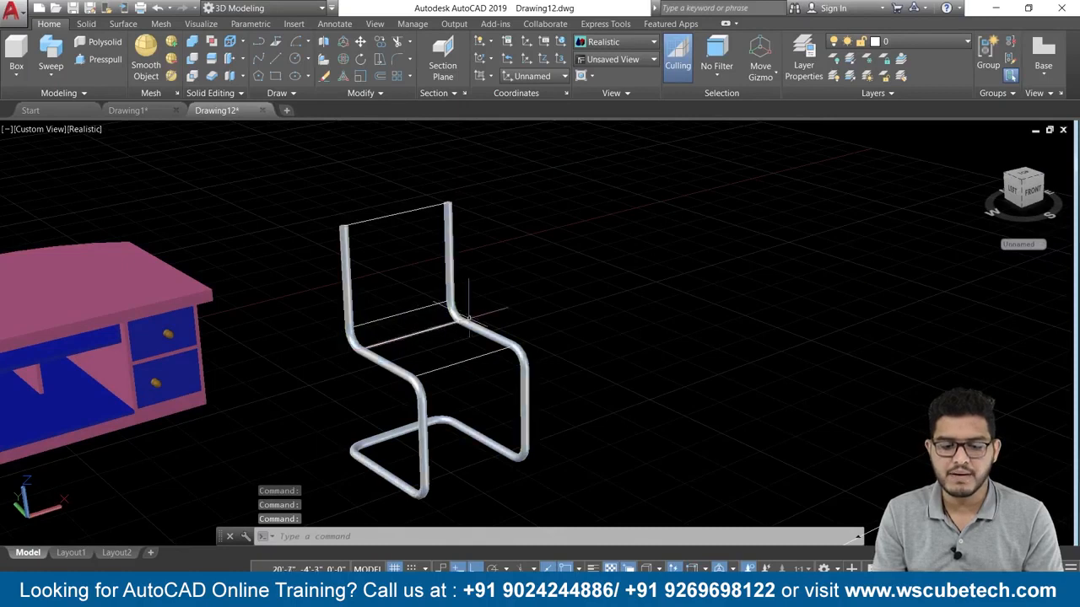
- Trace the loose straight line on the ground beside the chair with a polyline from end to end
{"action": "middle_click_drag", "start_coordinate": [697, 379], "coordinate": [455, 213], "text": "shift"}
{"action": "scroll", "coordinate": [712, 430], "scroll_direction": "down", "scroll_amount": 4}
{"action": "scroll", "coordinate": [712, 426], "scroll_direction": "up", "scroll_amount": 3}
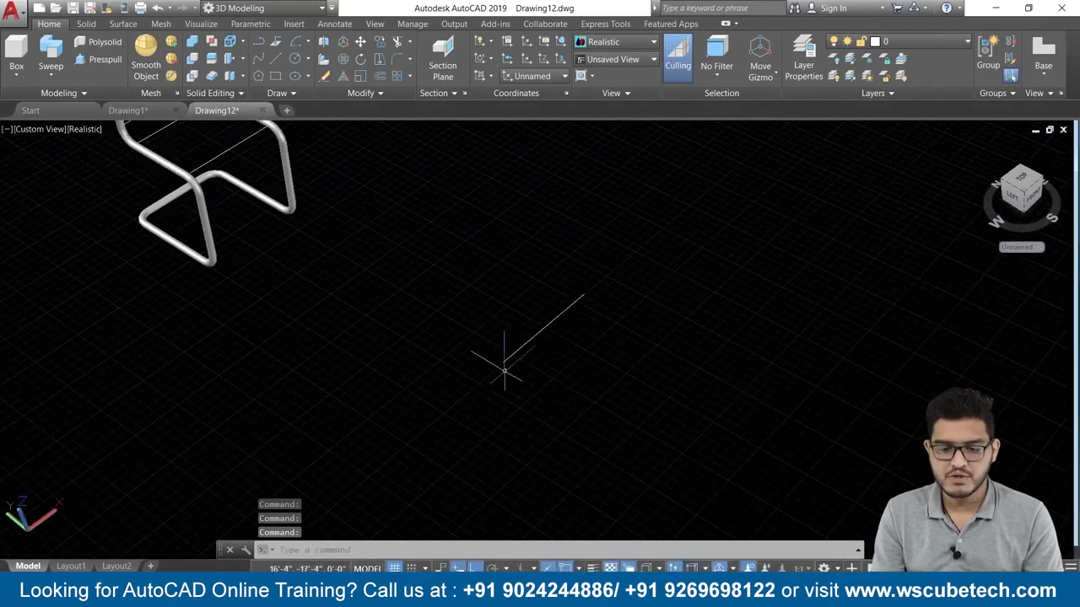
{"action": "key", "text": "Escape"}
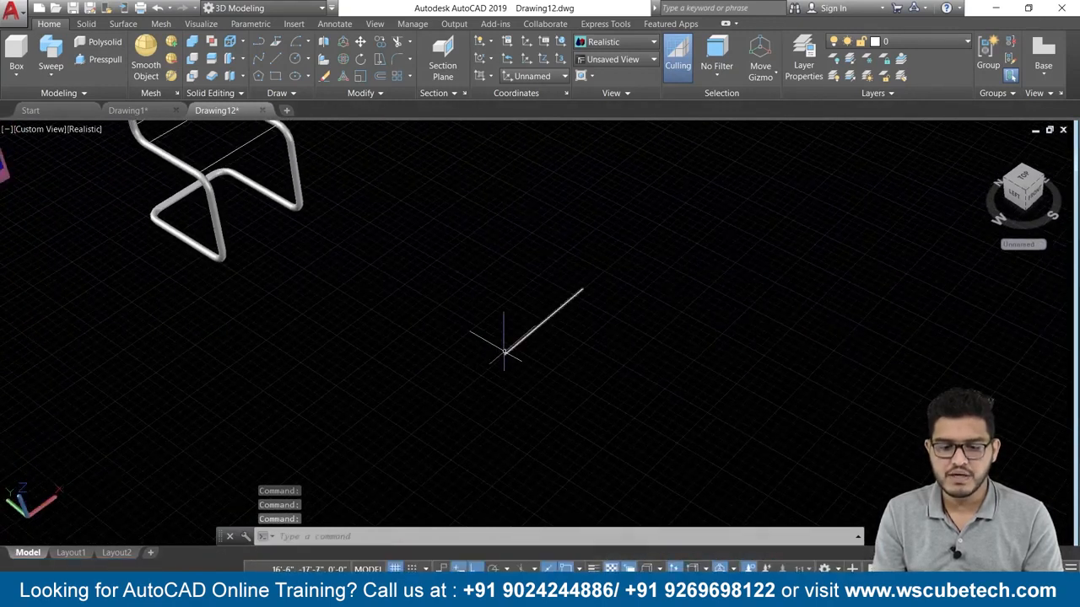
{"action": "key", "text": "Escape"}
{"action": "key", "text": "Escape"}
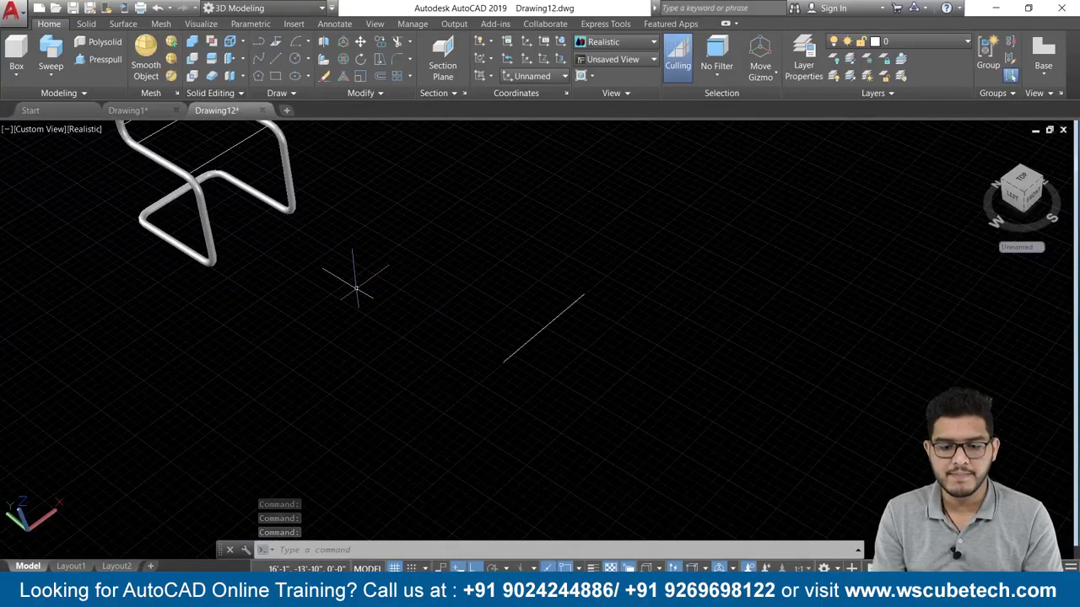
{"action": "middle_click_drag", "start_coordinate": [353, 286], "coordinate": [374, 319]}
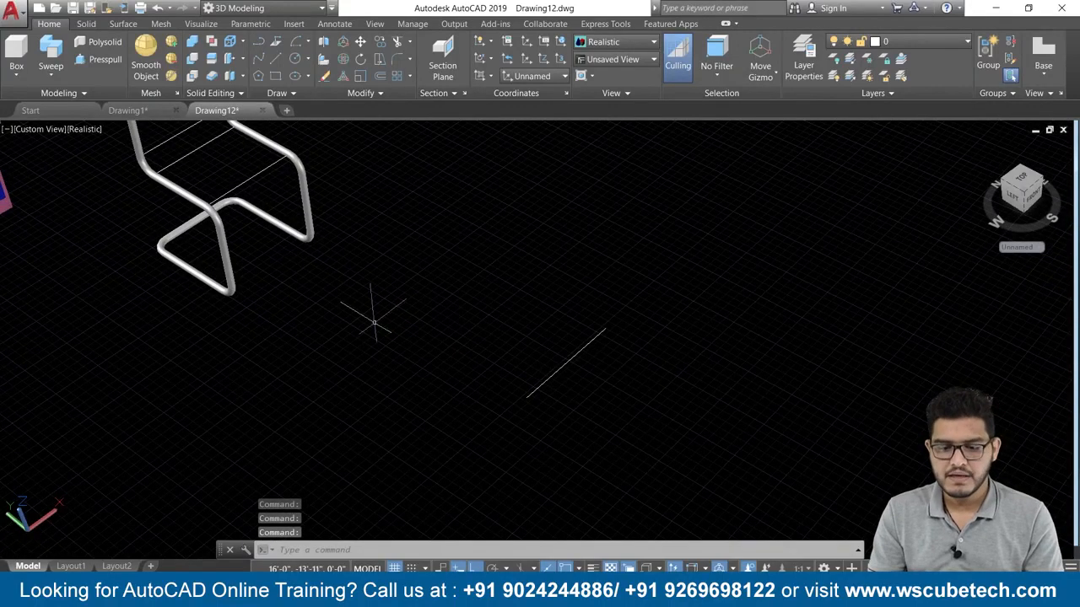
{"action": "left_click", "coordinate": [259, 42]}
{"action": "mouse_move", "coordinate": [586, 410]}
{"action": "middle_mouse_down", "text": "shift"}
{"action": "mouse_move", "coordinate": [591, 364]}
{"action": "mouse_move", "coordinate": [599, 397]}
{"action": "middle_mouse_up", "text": "shift"}
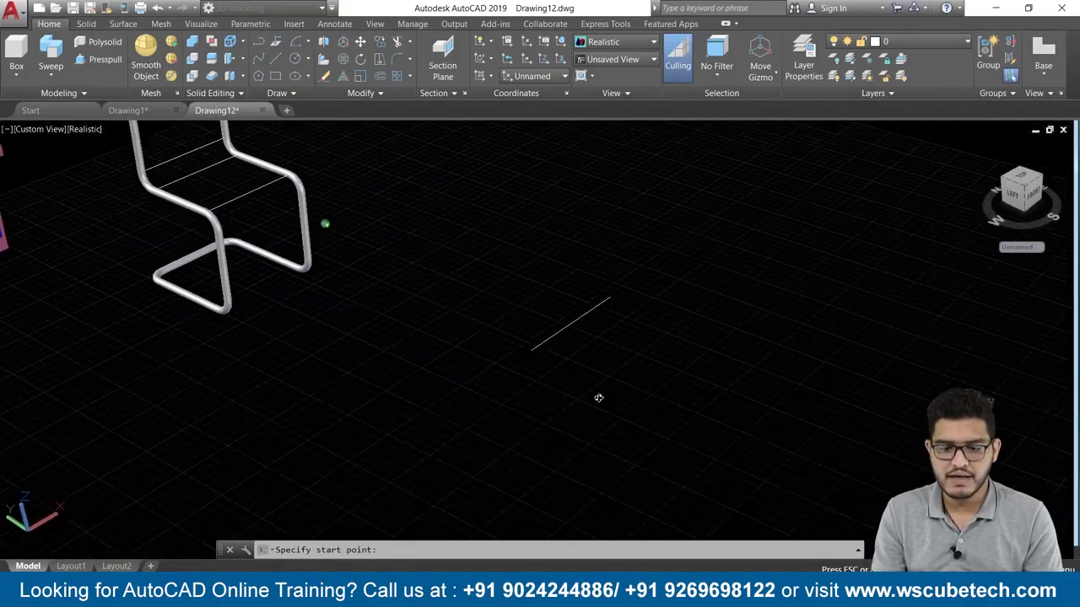
{"action": "left_click", "coordinate": [531, 355]}
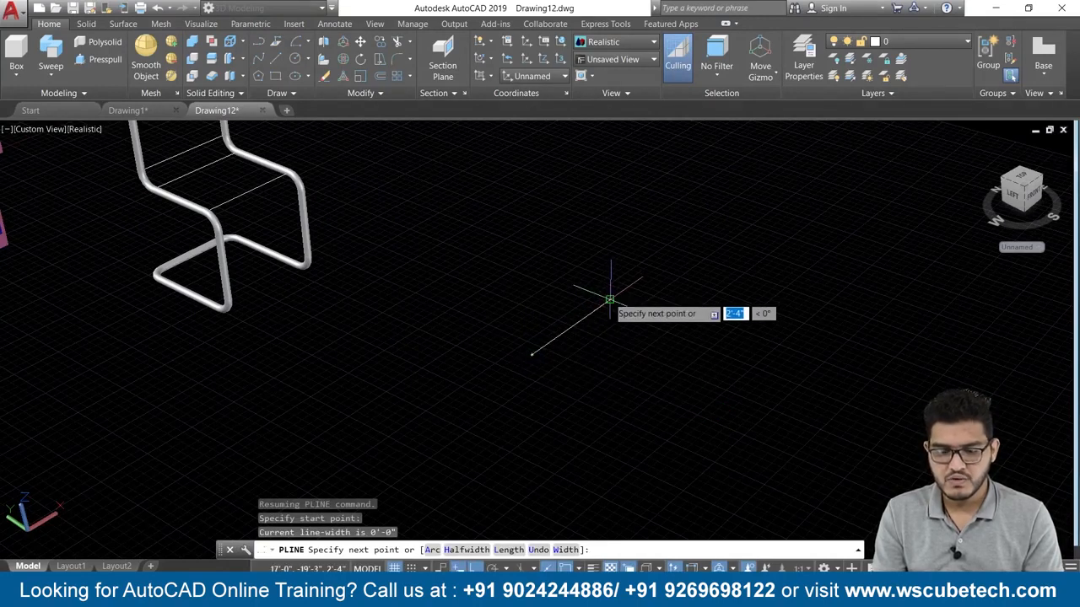
{"action": "left_click", "coordinate": [610, 300]}
{"action": "middle_click_drag", "start_coordinate": [644, 371], "coordinate": [611, 344], "text": "shift"}
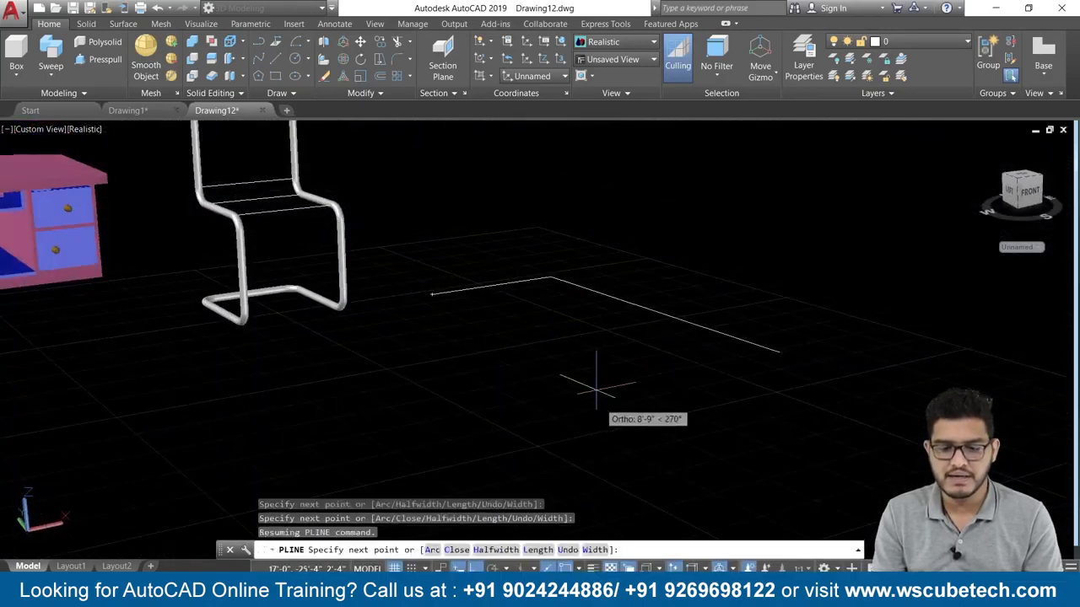
{"action": "key", "text": "Escape"}
- Move one of the overlapping ground lines, by its near endpoint, to the desk's lower corner with Ortho off
{"action": "middle_click_drag", "start_coordinate": [525, 303], "coordinate": [549, 340], "text": "shift"}
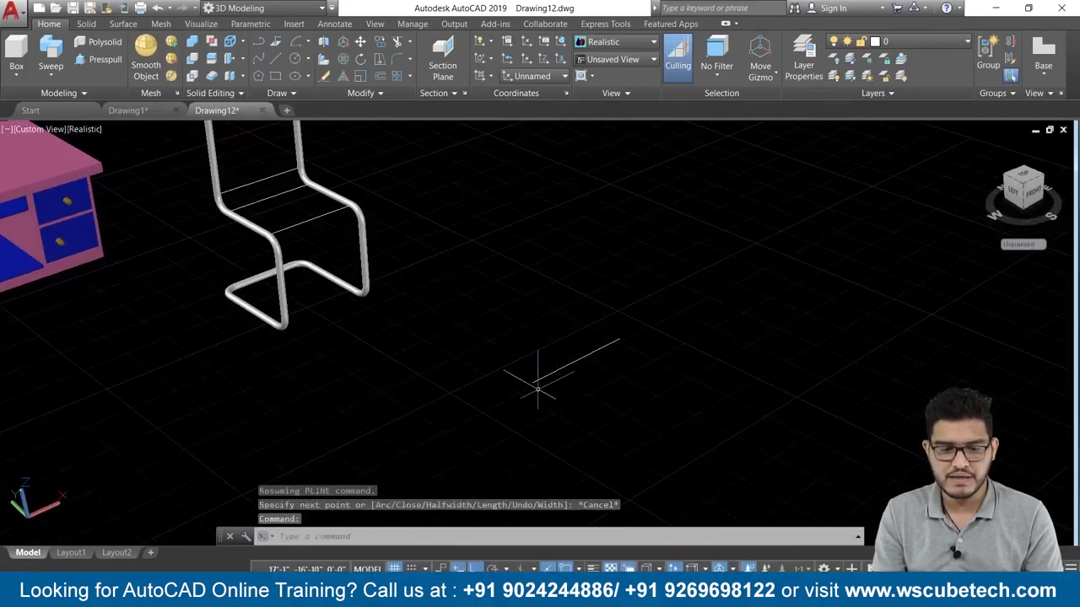
{"action": "type", "text": "m"}
{"action": "key", "text": "Return"}
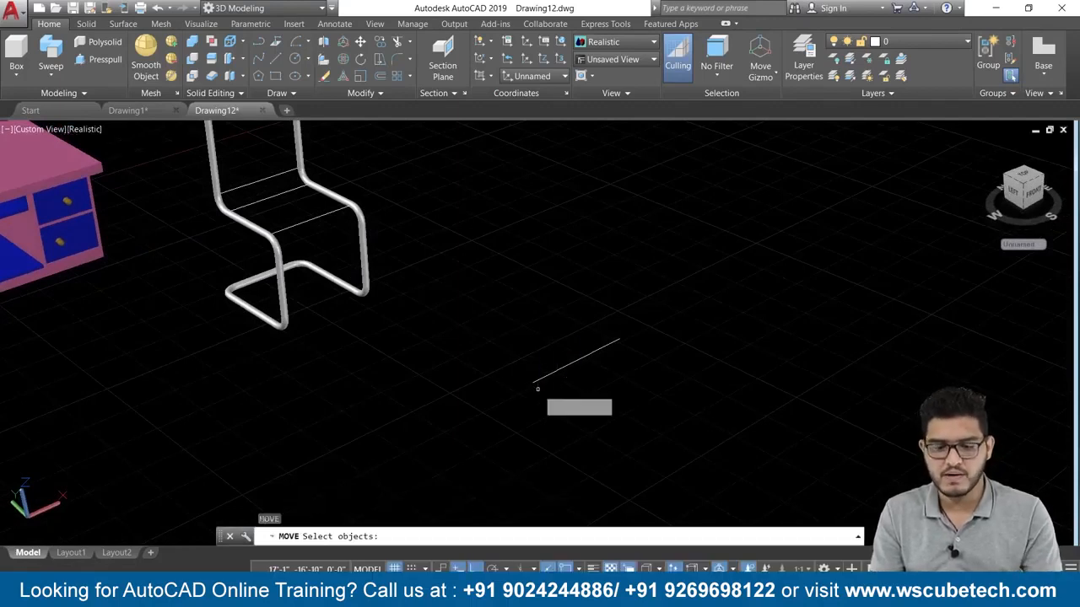
{"action": "left_click", "coordinate": [539, 378]}
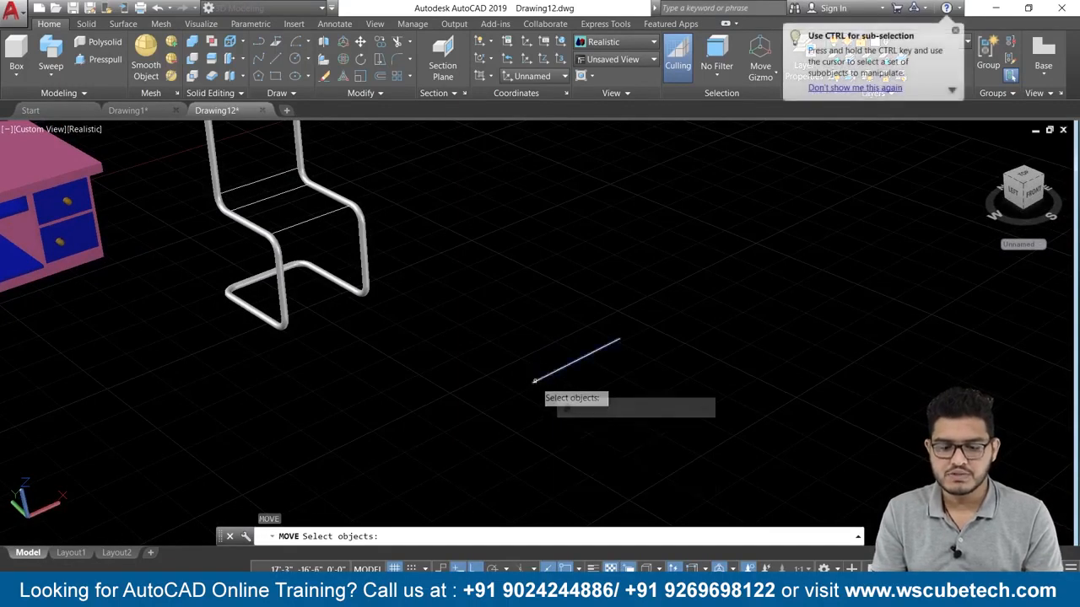
{"action": "key", "text": "Return"}
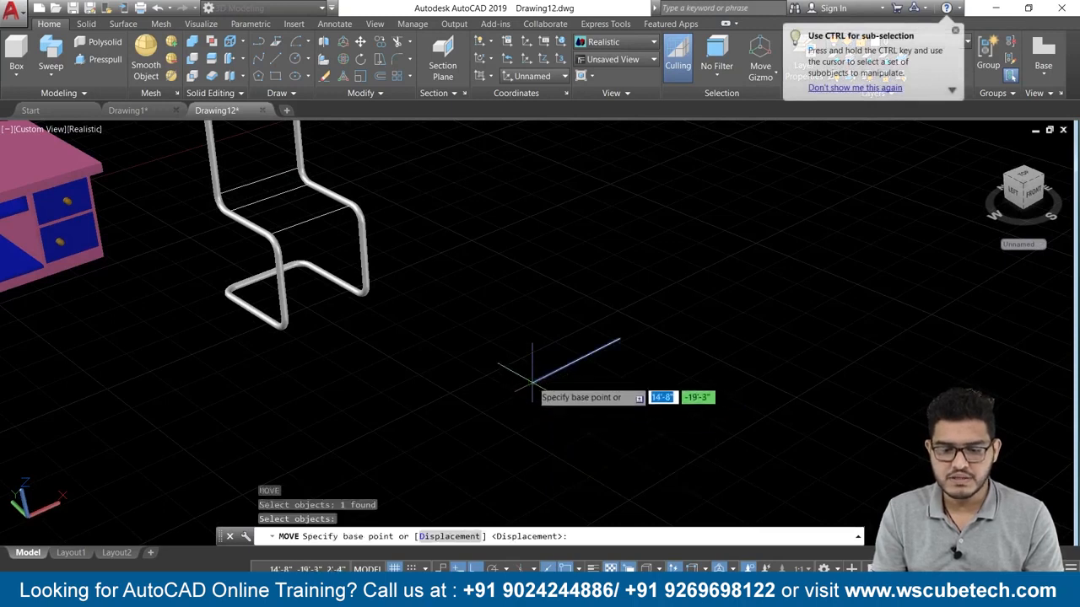
{"action": "left_click", "coordinate": [532, 382]}
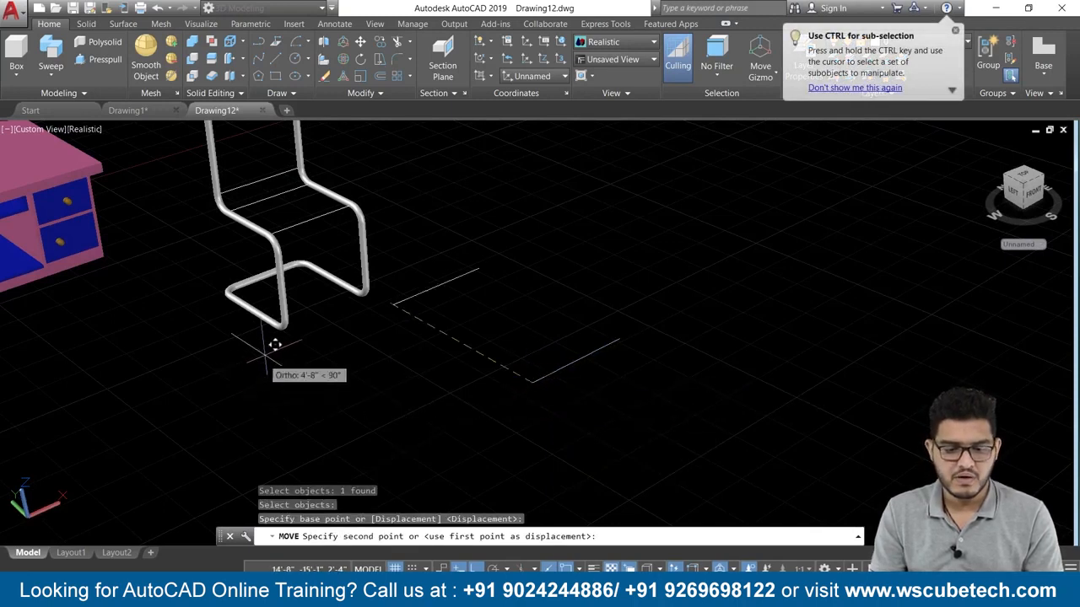
{"action": "key", "text": "F8"}
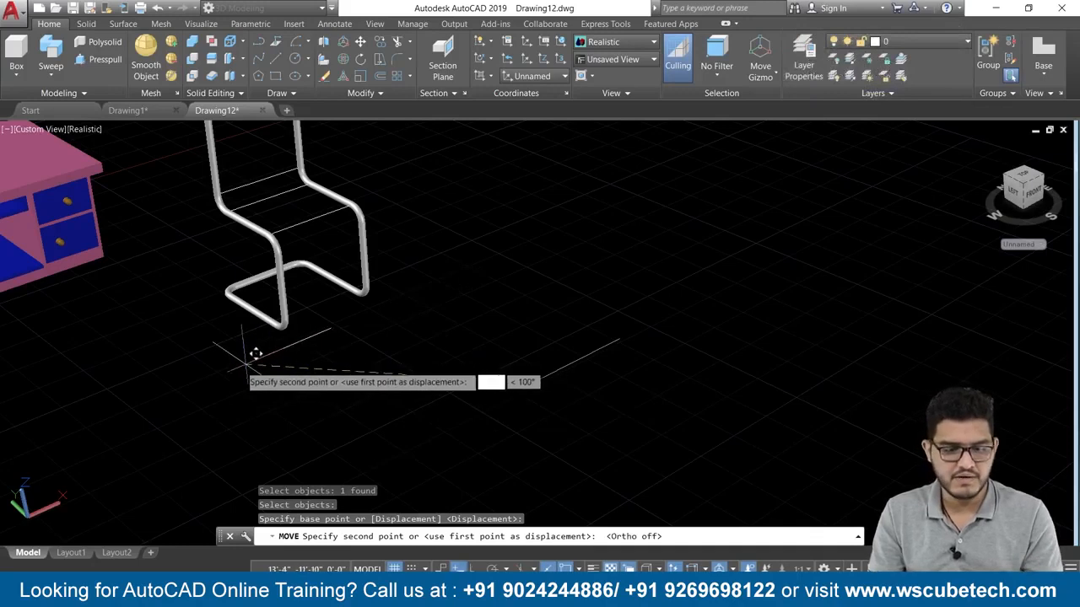
{"action": "left_click", "coordinate": [105, 256]}
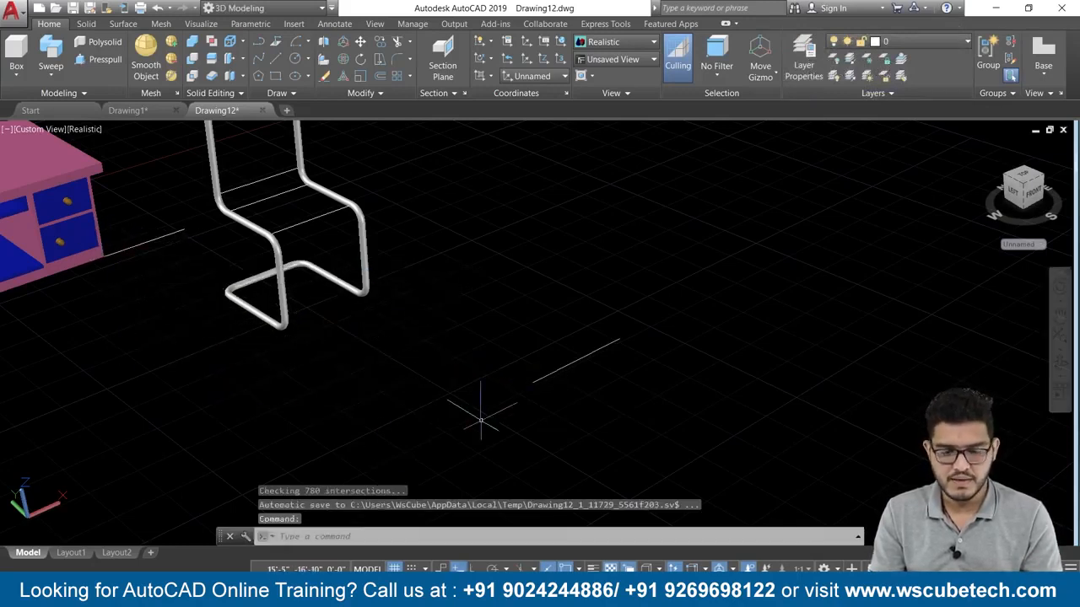
- Delete the duplicate line left in the empty ground space in front of the chair
{"action": "key", "text": "space"}
{"action": "key", "text": "Escape"}
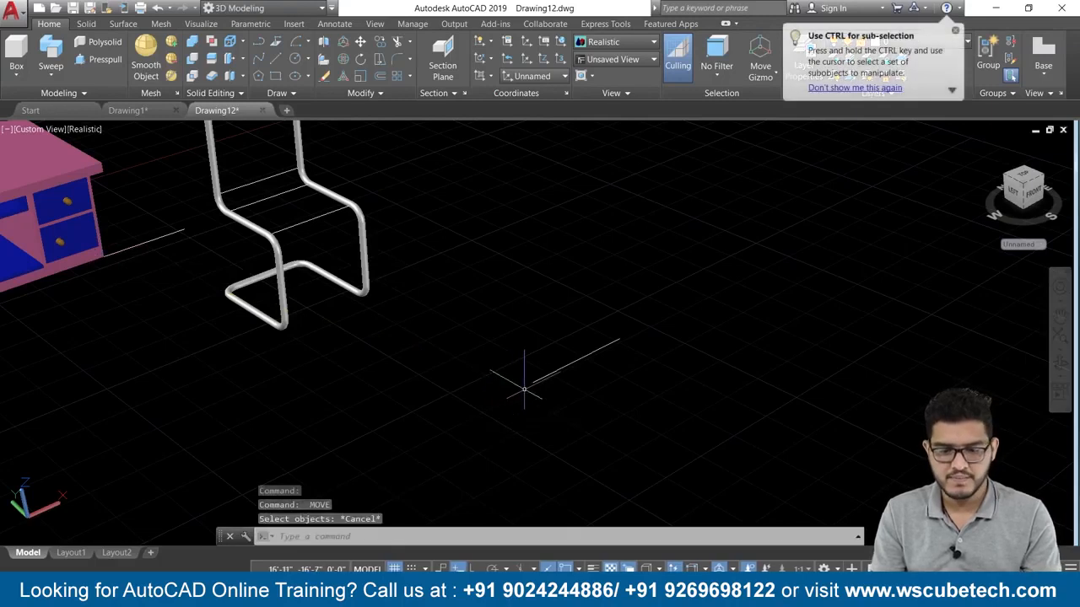
{"action": "left_click", "coordinate": [538, 379]}
{"action": "key", "text": "Delete"}
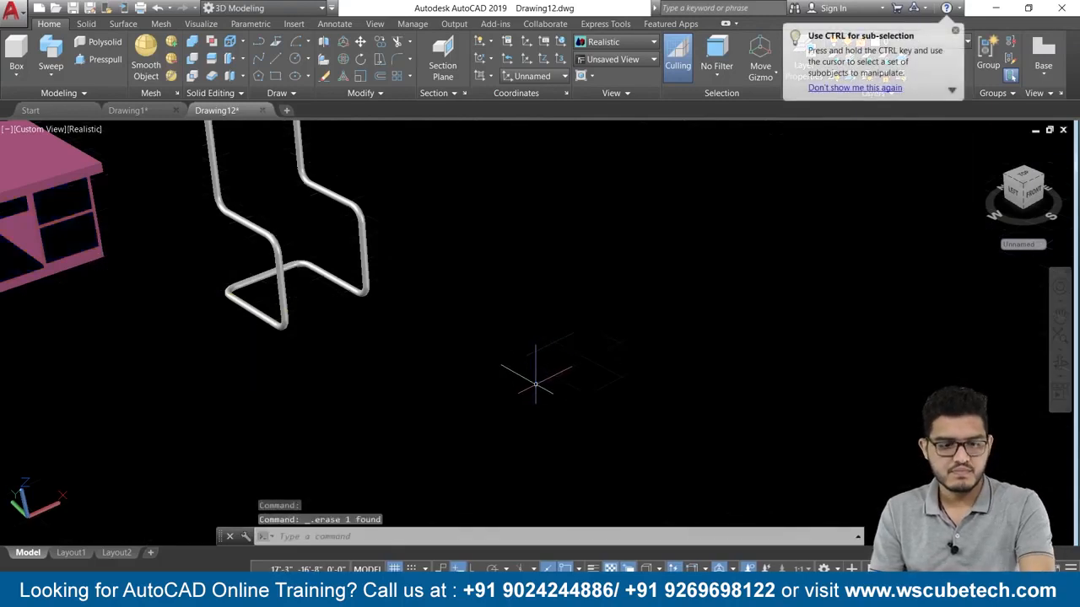
{"action": "key", "text": "ctrl+z"}
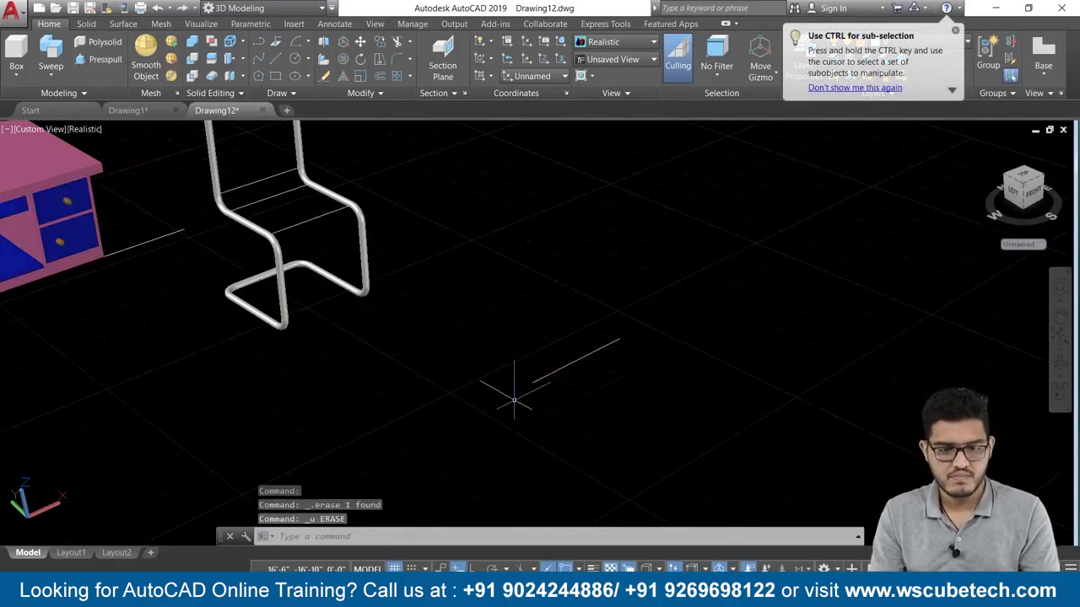
{"action": "key", "text": "Escape"}
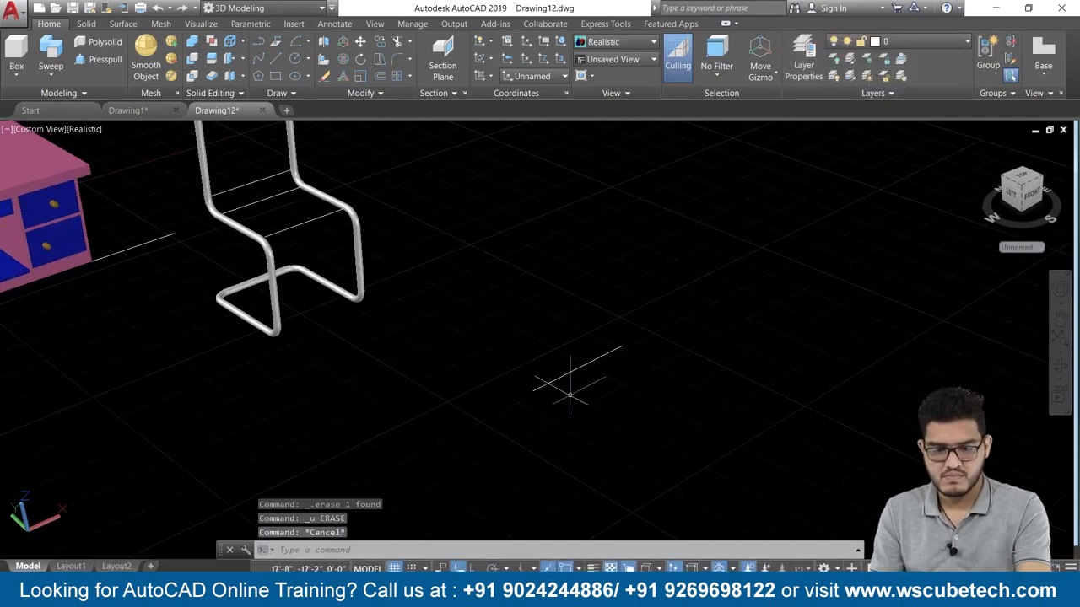
{"action": "left_click", "coordinate": [553, 382]}
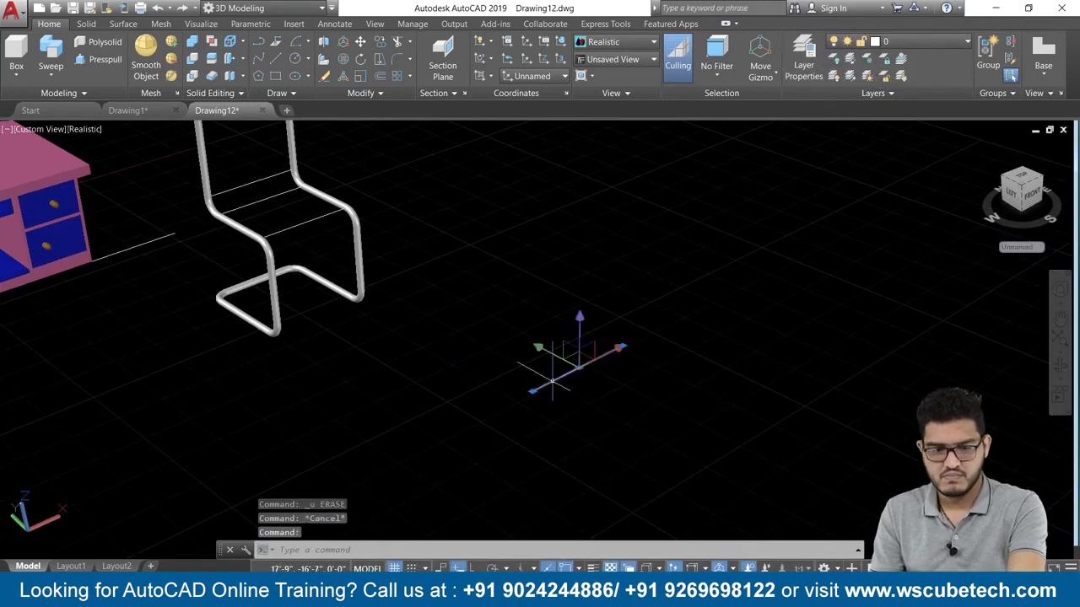
{"action": "key", "text": "Delete"}
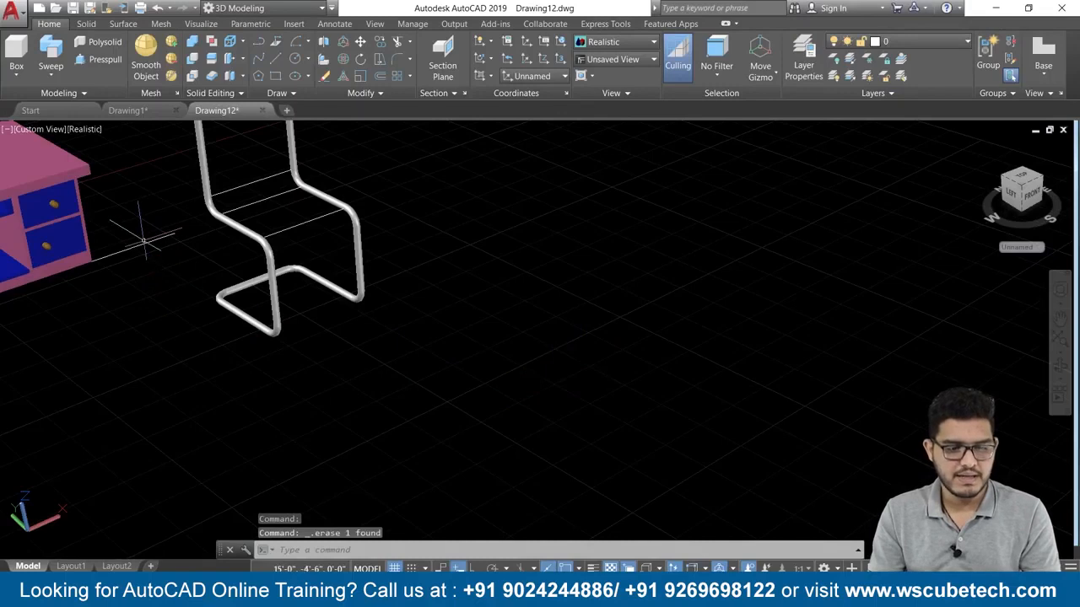
- Move the line lying beside the desk to the open ground beyond the chair
{"action": "type", "text": "m"}
{"action": "key", "text": "Return"}
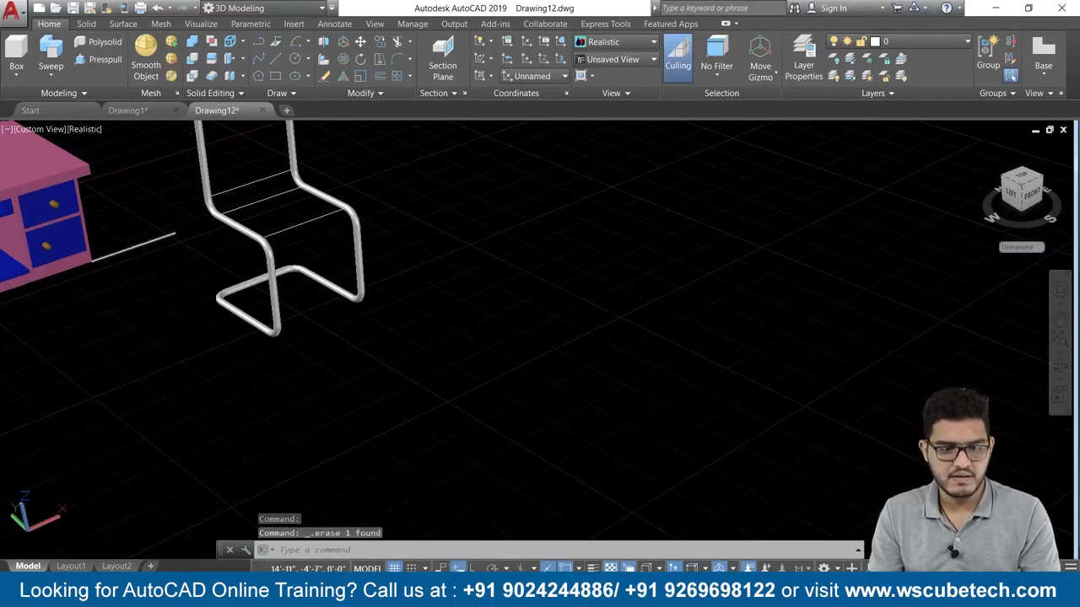
{"action": "left_click", "coordinate": [157, 237]}
{"action": "key", "text": "Return"}
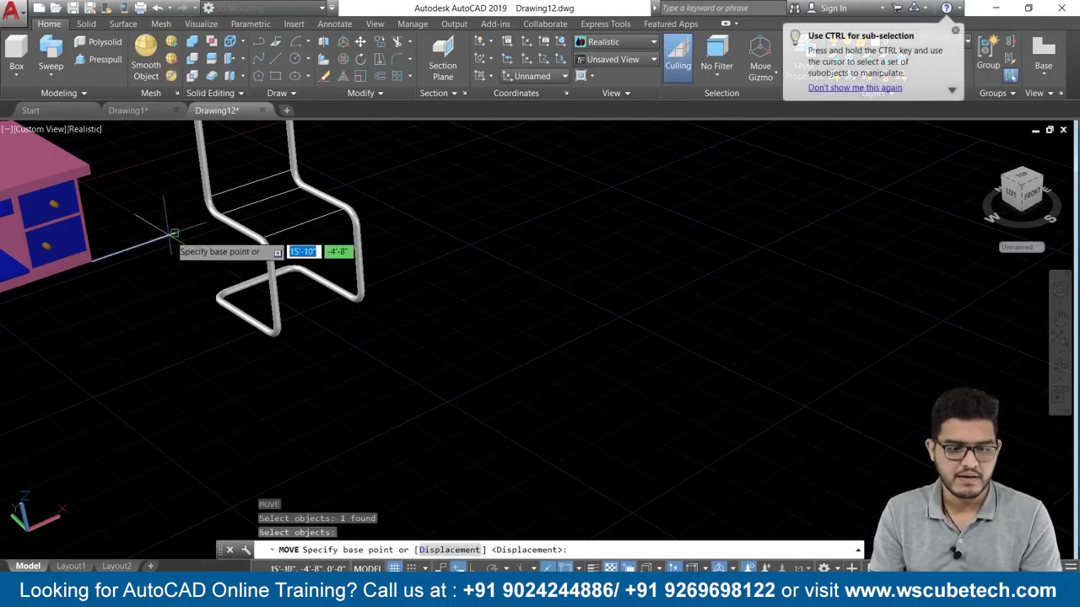
{"action": "left_click", "coordinate": [184, 222]}
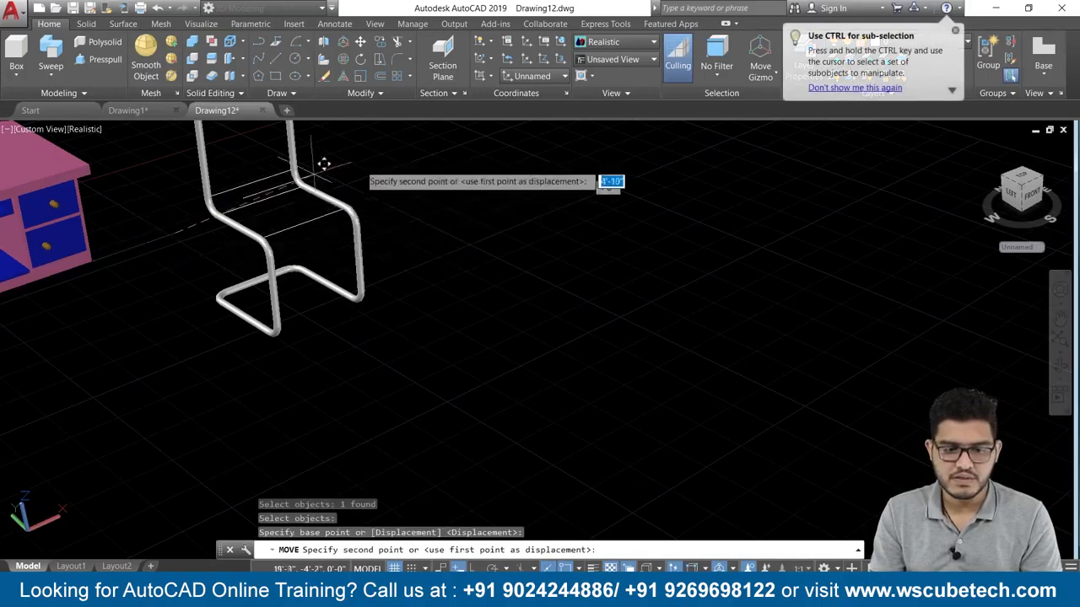
{"action": "left_click", "coordinate": [481, 126]}
- Draw a 28" by 28" square polyline on the ground, starting at the line's near end and running its last side along that line
{"action": "middle_click_drag", "start_coordinate": [566, 217], "coordinate": [532, 345]}
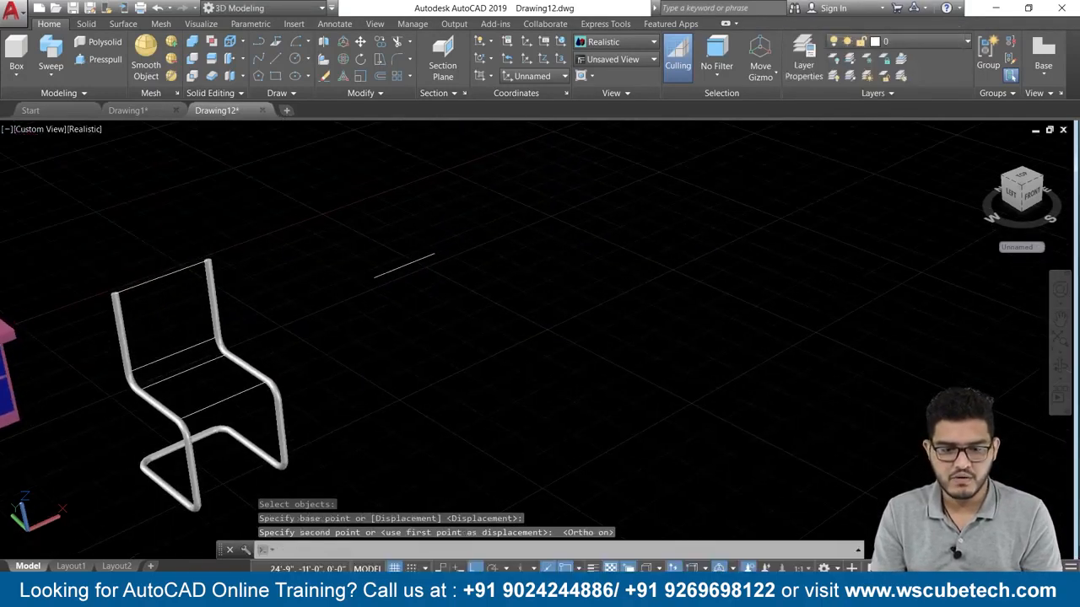
{"action": "scroll", "coordinate": [506, 365], "scroll_direction": "up", "scroll_amount": 3}
{"action": "middle_click_drag", "start_coordinate": [410, 304], "coordinate": [410, 388]}
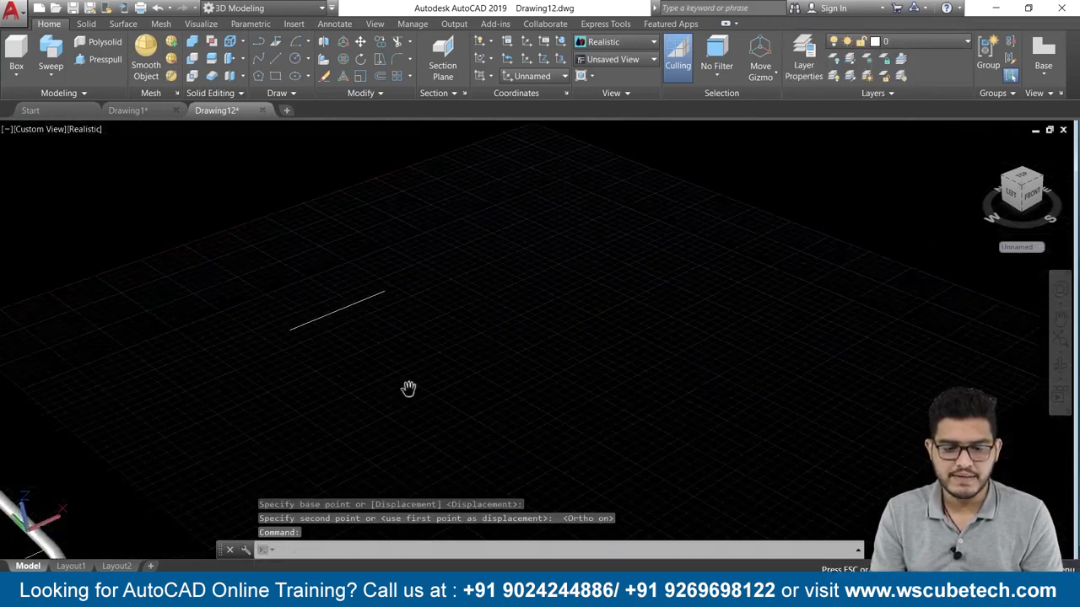
{"action": "scroll", "coordinate": [405, 366], "scroll_direction": "up", "scroll_amount": 2}
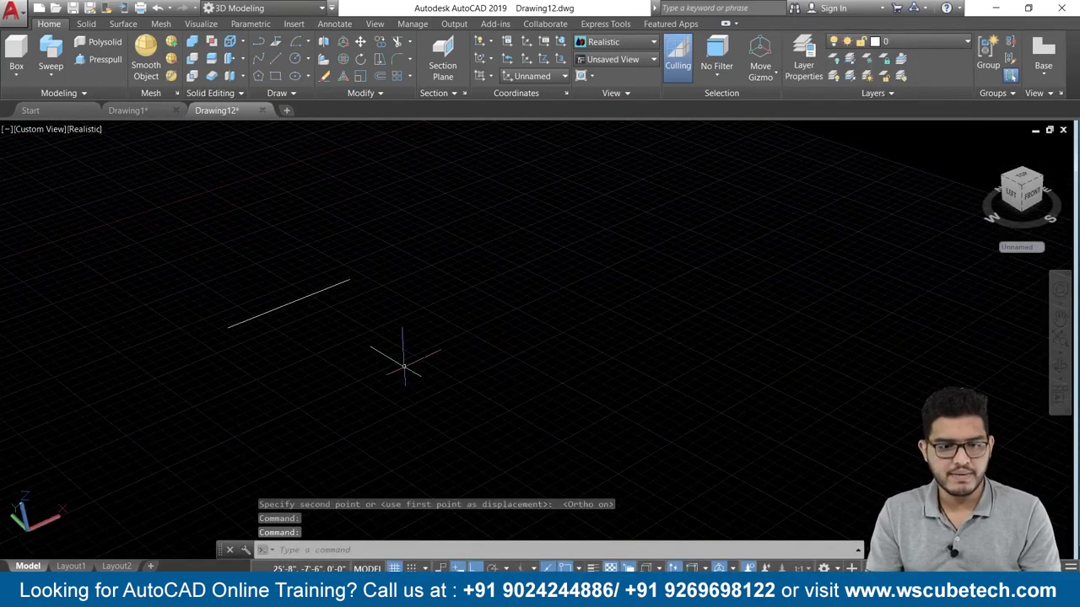
{"action": "left_click", "coordinate": [279, 42]}
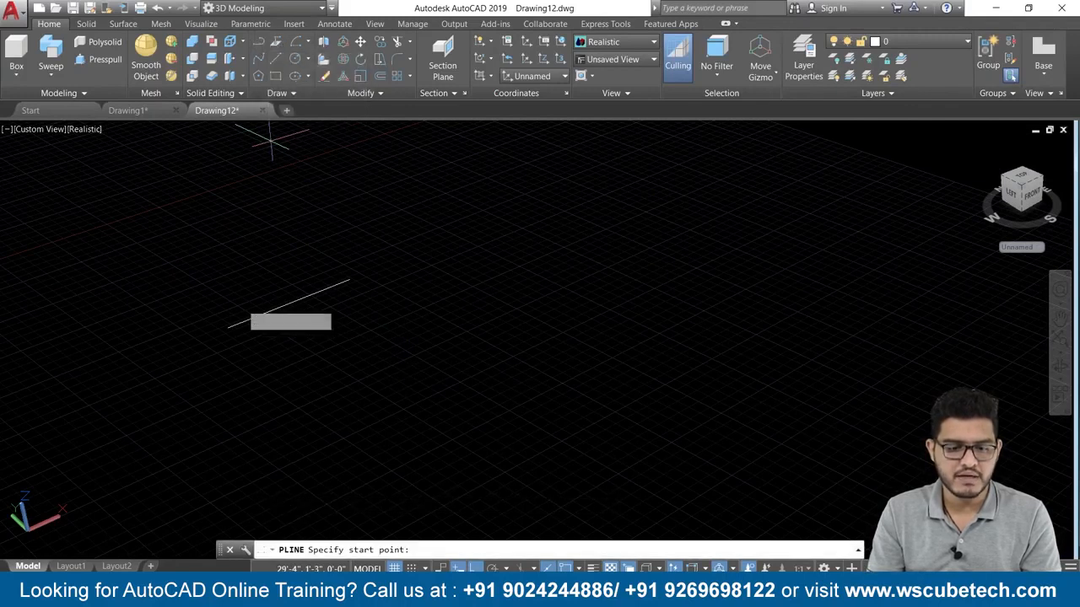
{"action": "left_click", "coordinate": [223, 325]}
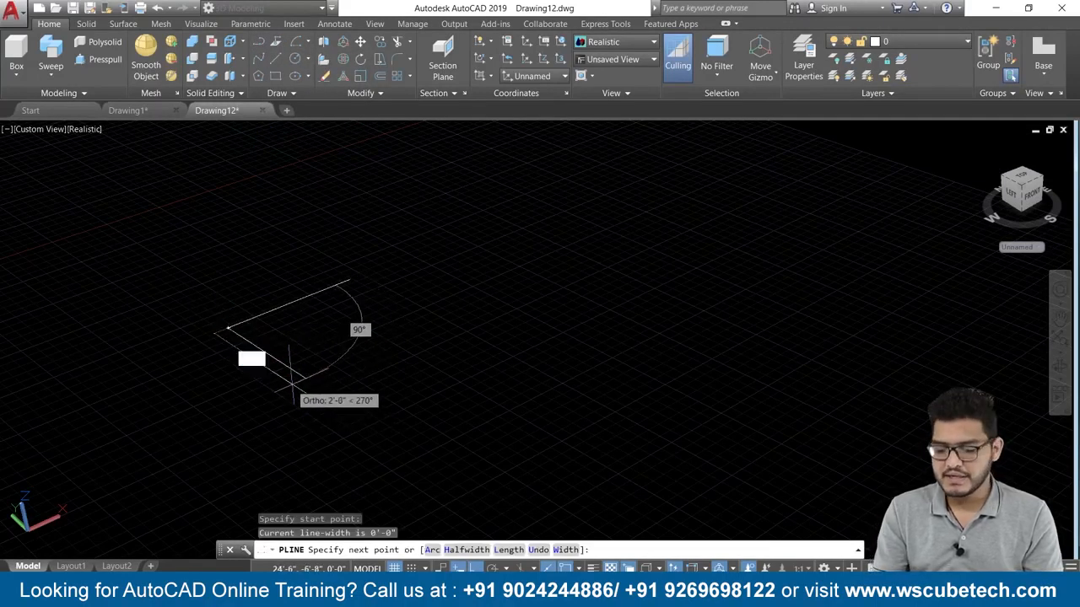
{"action": "type", "text": "28\""}
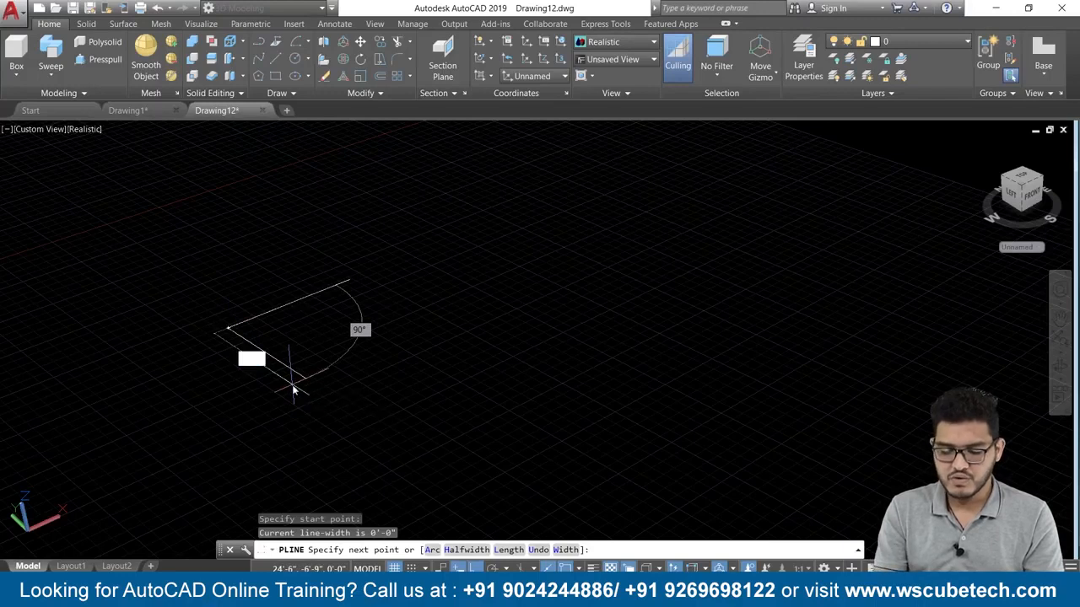
{"action": "key", "text": "Return"}
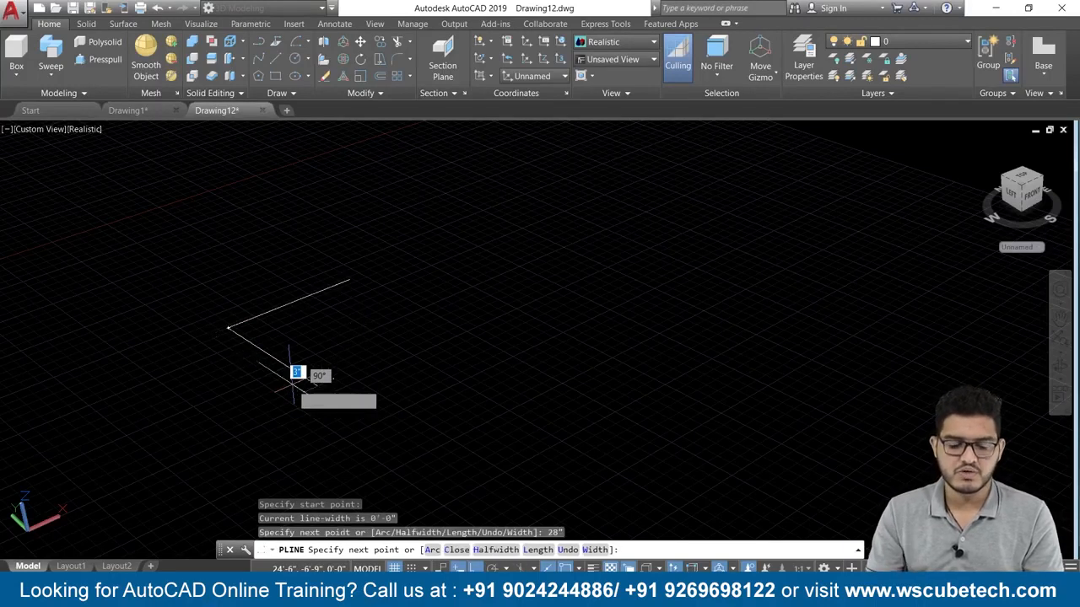
{"action": "type", "text": "28\""}
{"action": "key", "text": "Return"}
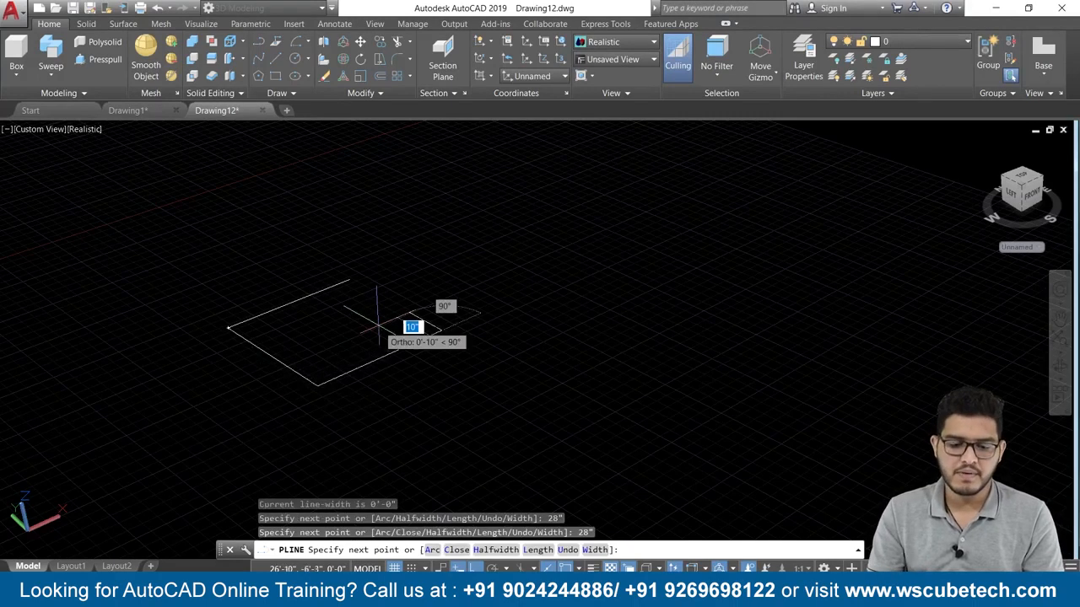
{"action": "type", "text": "28"}
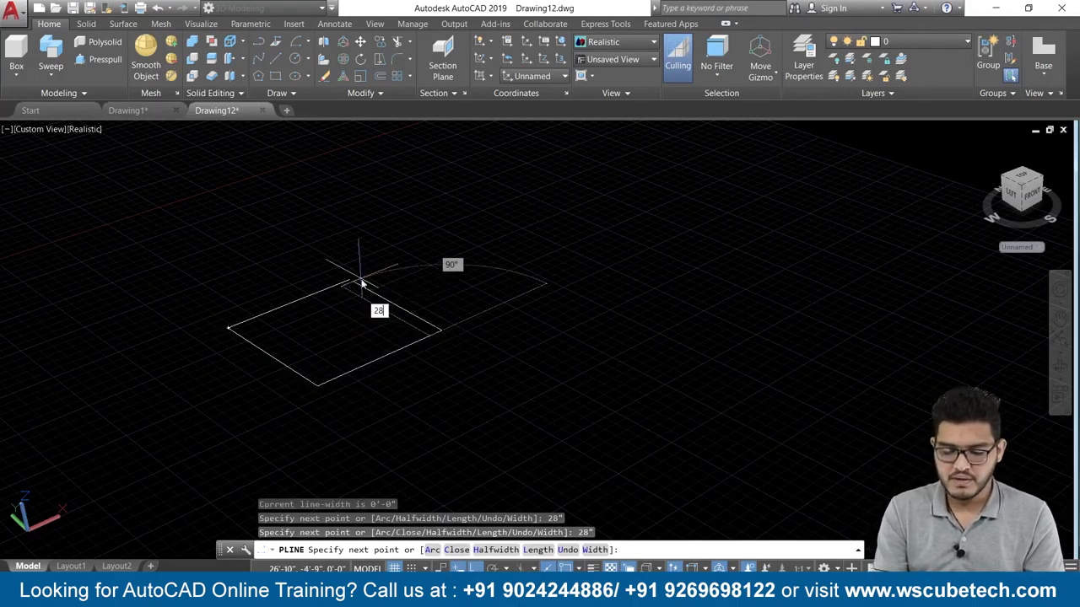
{"action": "type", "text": "\""}
{"action": "key", "text": "Return"}
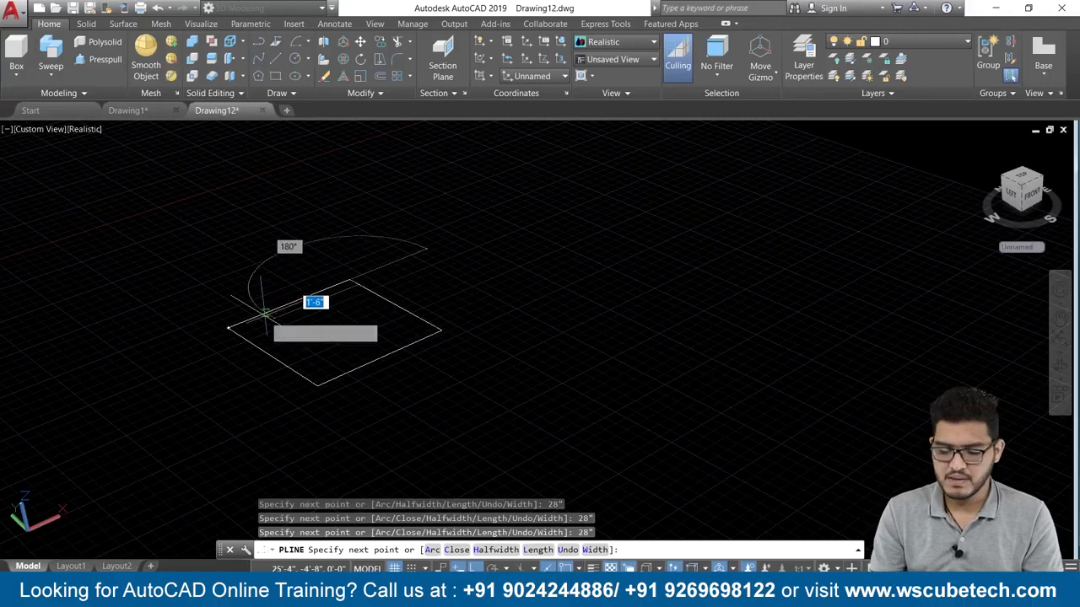
{"action": "type", "text": "28\""}
{"action": "key", "text": "Return"}
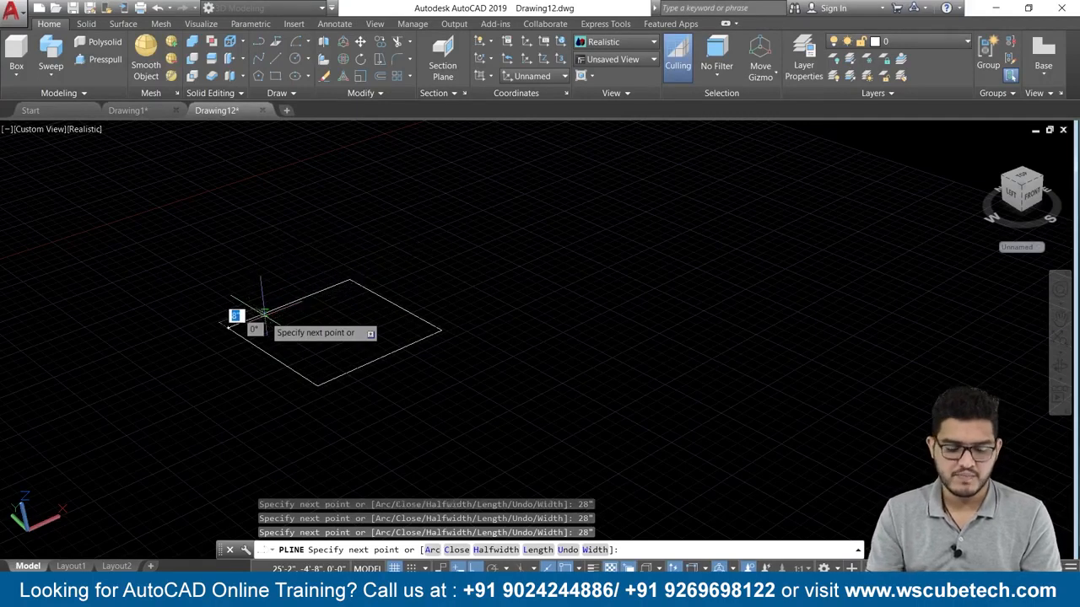
{"action": "key", "text": "Return"}
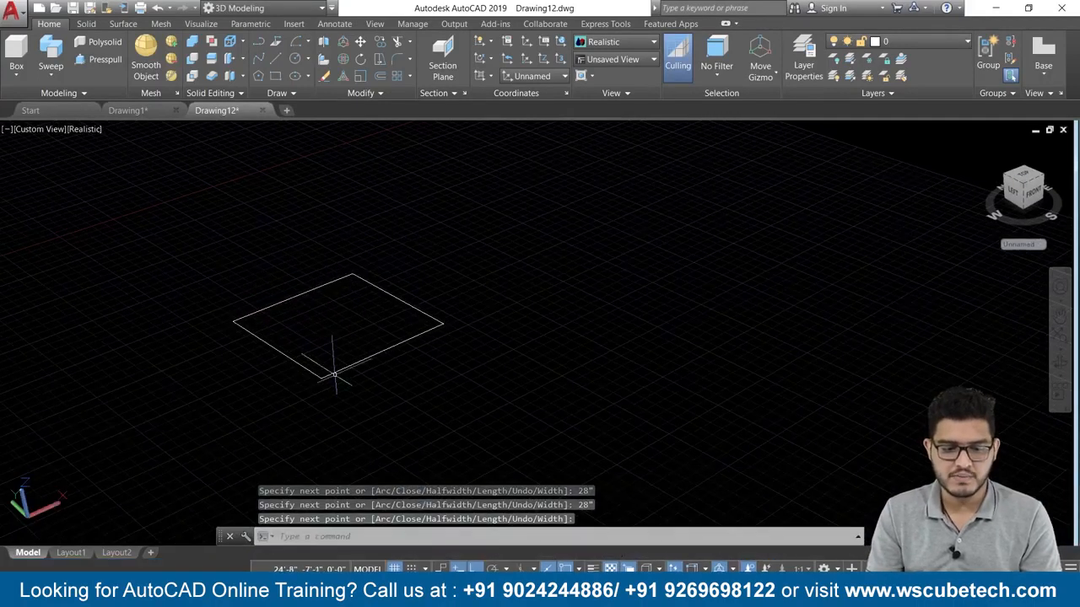
- Delete the separate line that overlaps one side of the square polyline
{"action": "left_click", "coordinate": [334, 374]}
{"action": "key", "text": "Escape"}
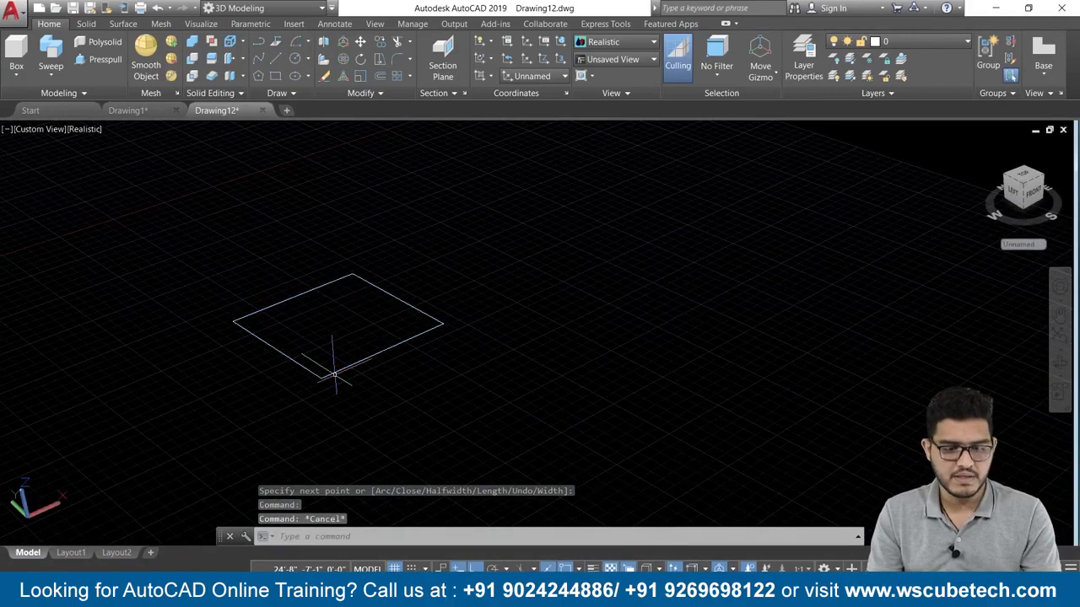
{"action": "left_click", "coordinate": [268, 307]}
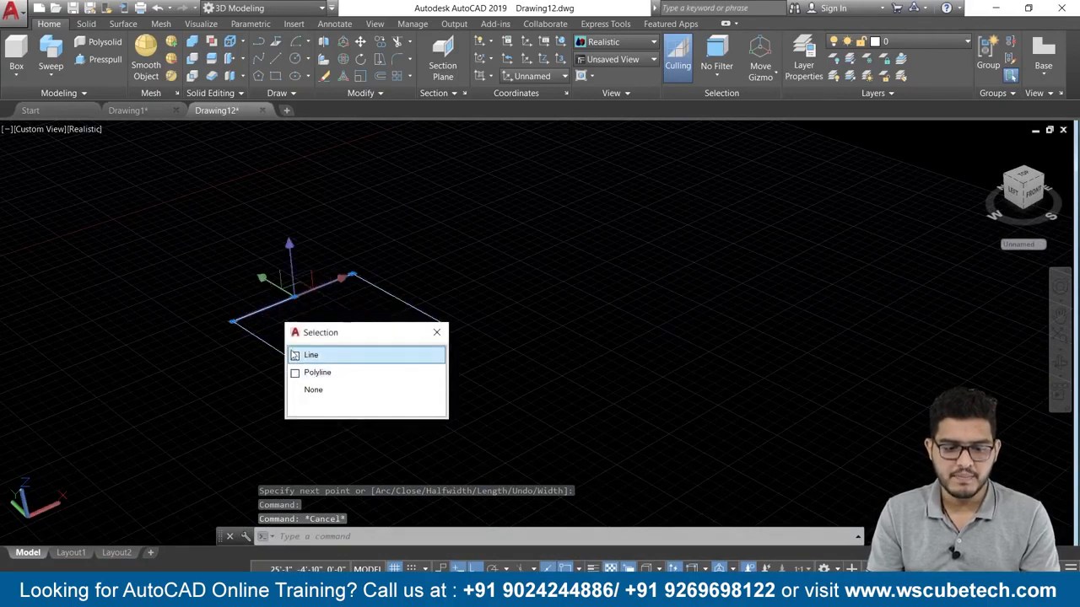
{"action": "left_click", "coordinate": [338, 356]}
{"action": "key", "text": "Delete"}
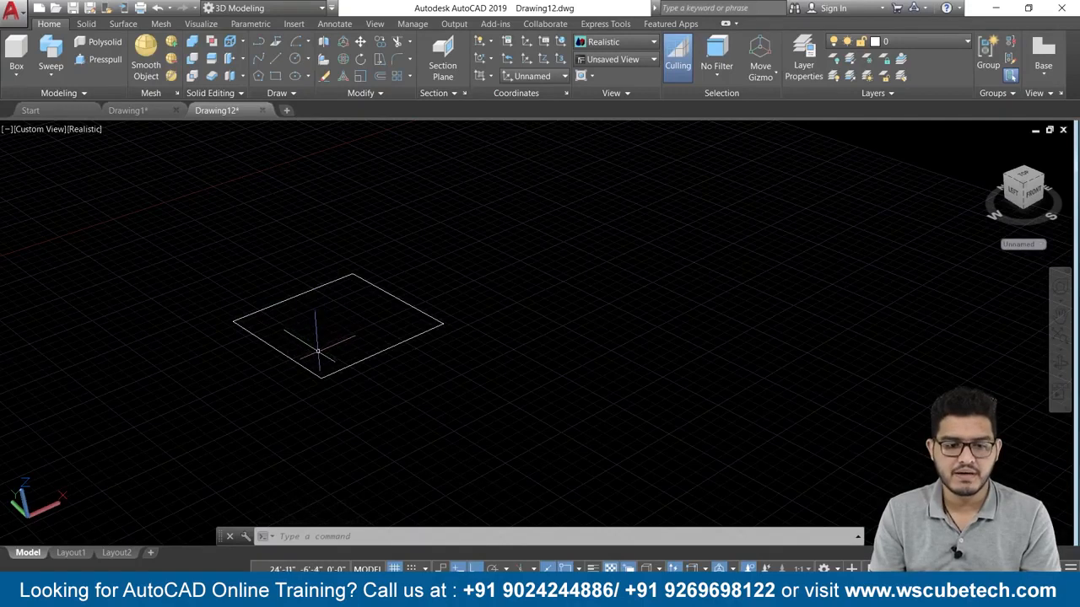
- Try extruding the square outline to a height of 2", and undo the extrusion
{"action": "left_click", "coordinate": [50, 77]}
{"action": "left_click", "coordinate": [58, 95]}
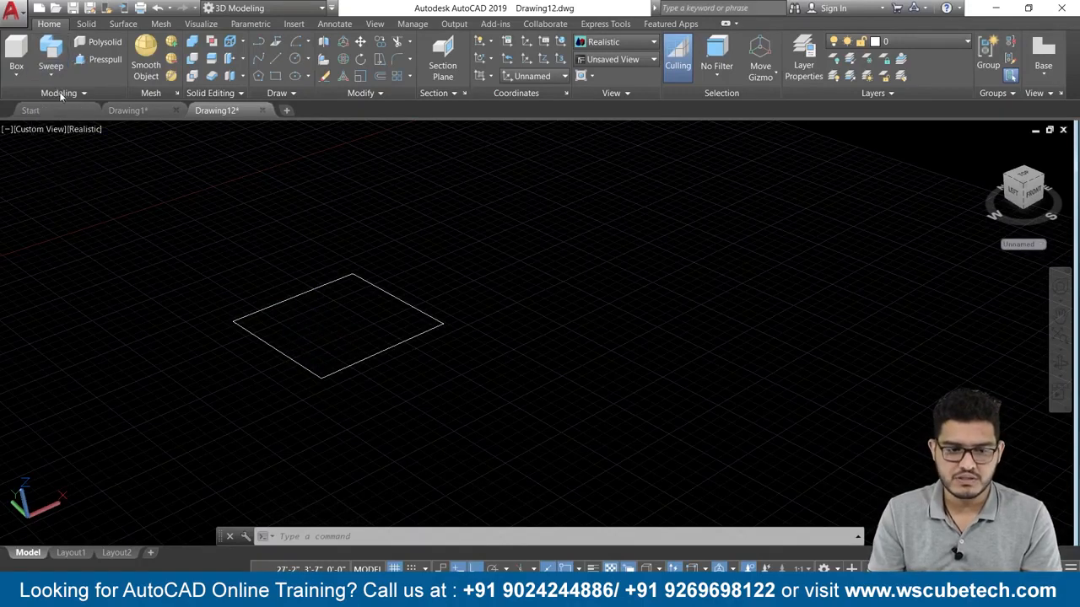
{"action": "left_click", "coordinate": [311, 372]}
{"action": "key", "text": "Return"}
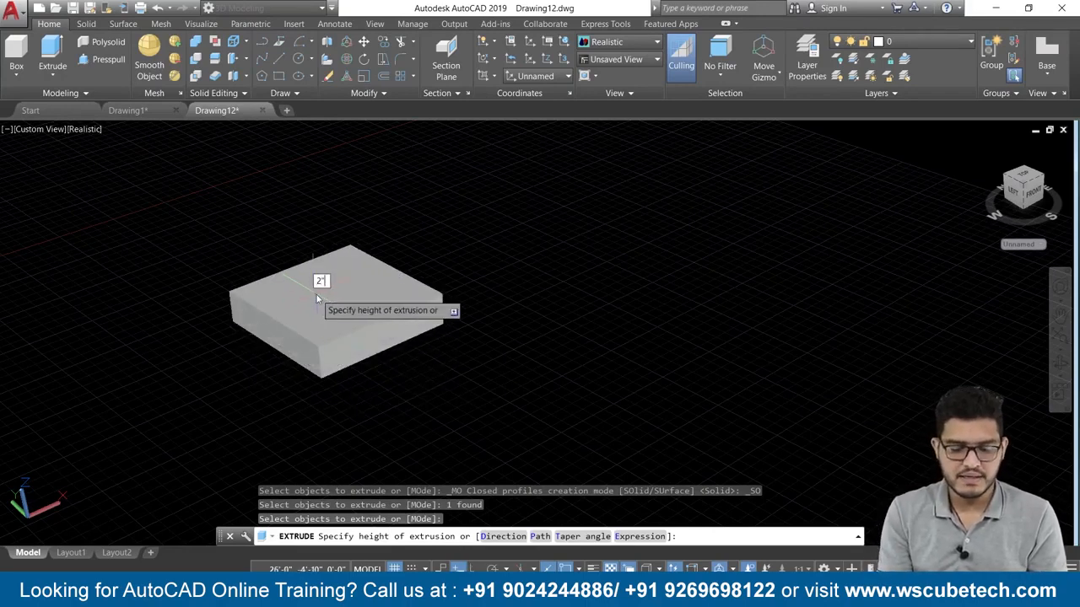
{"action": "type", "text": "2\""}
{"action": "key", "text": "Return"}
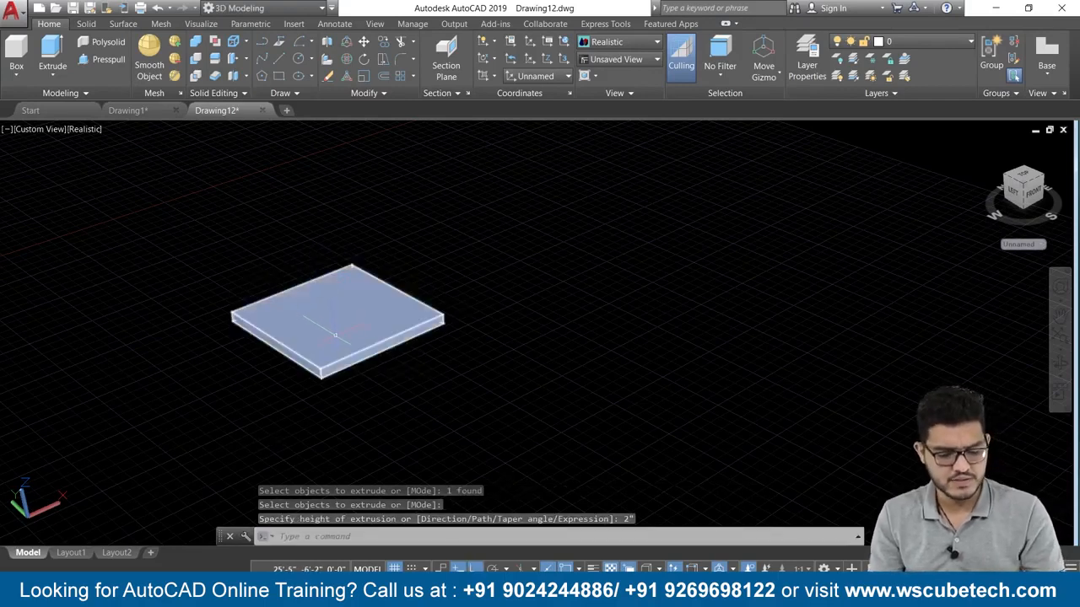
{"action": "key", "text": "ctrl+z"}
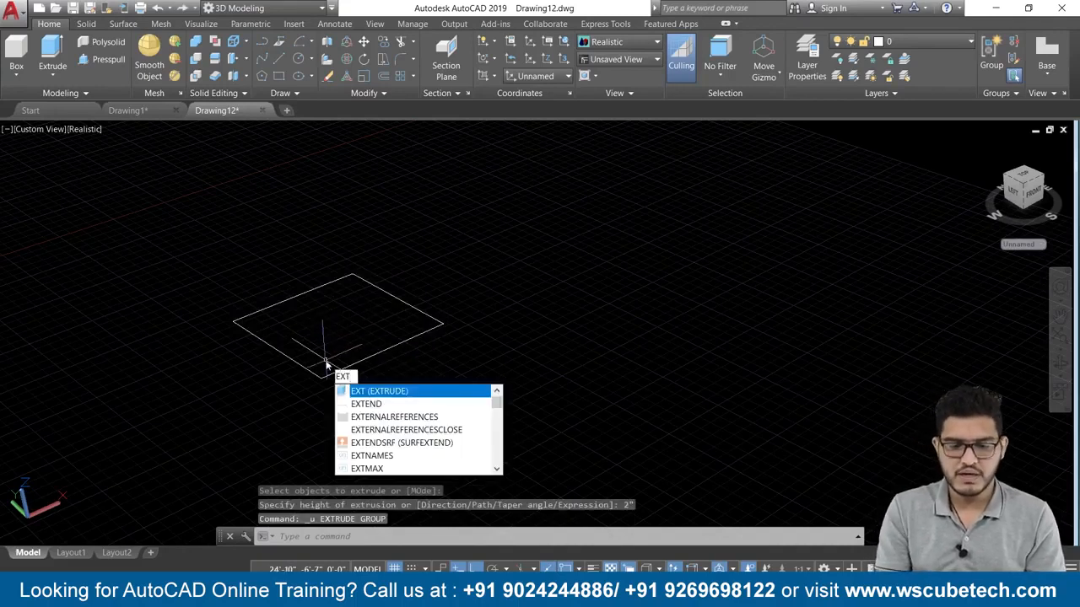
- Extrude the square polyline on the ground into a solid slab 3" high
{"action": "key", "text": "Return"}
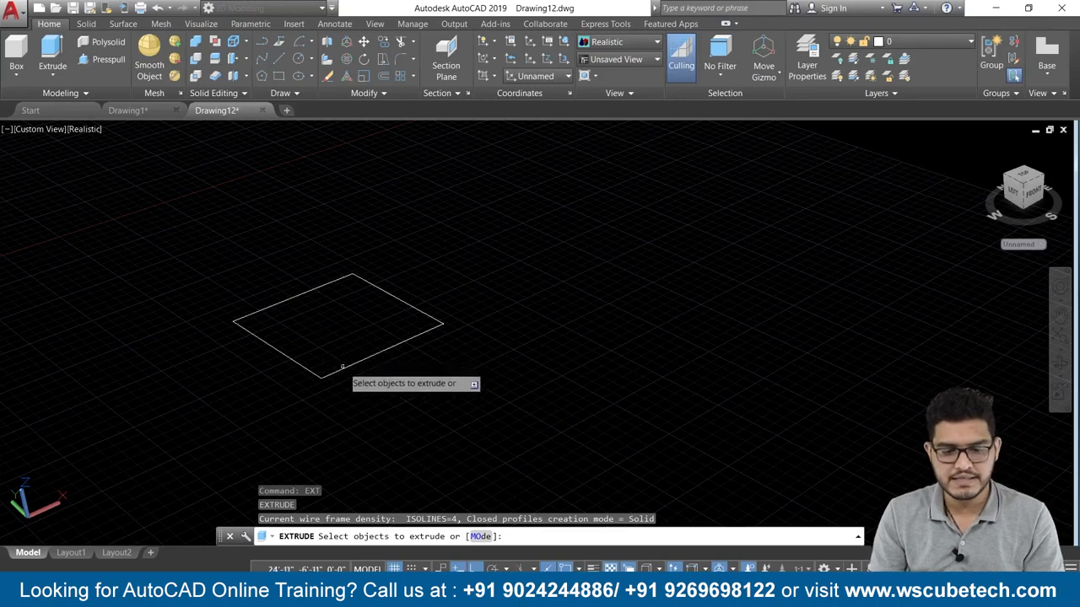
{"action": "left_click", "coordinate": [339, 371]}
{"action": "key", "text": "Return"}
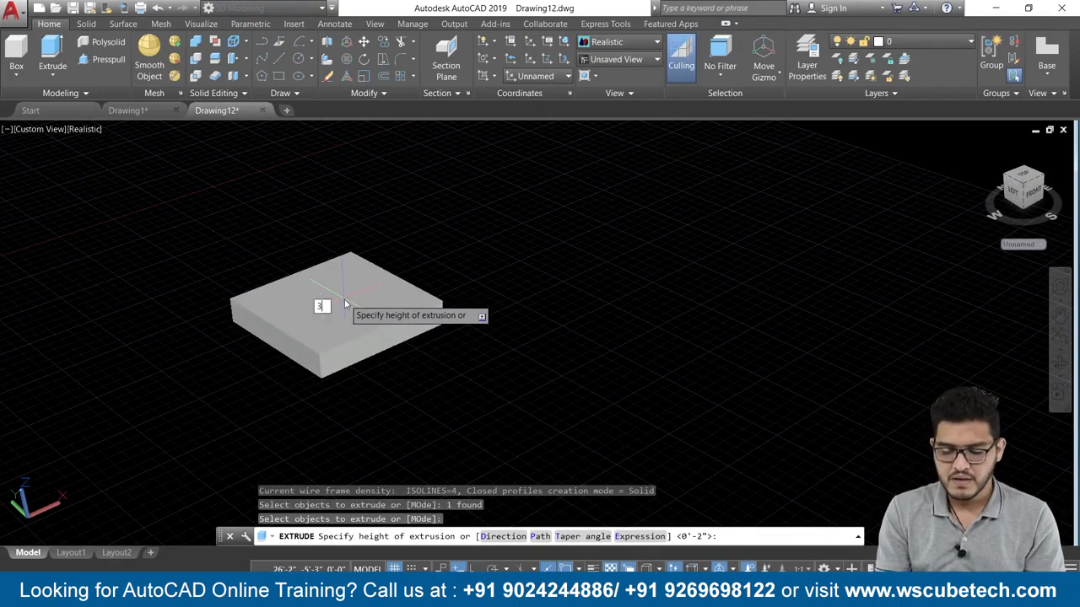
{"action": "key", "text": "Return"}
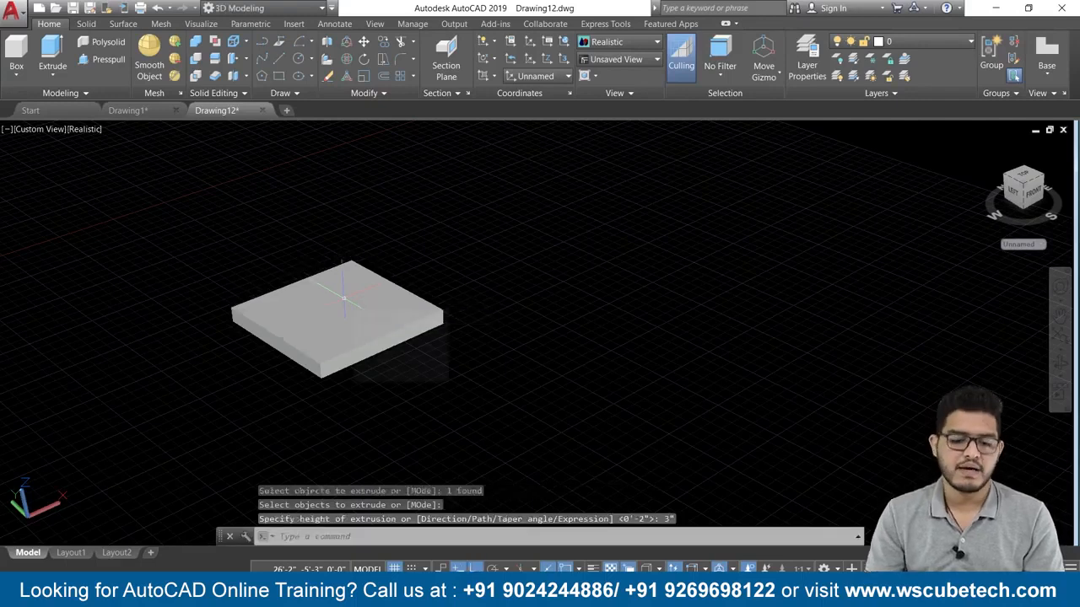
- Fillet the four edges around the slab's front face with a 0.5" radius
{"action": "middle_click_drag", "start_coordinate": [501, 357], "coordinate": [490, 394], "text": "shift"}
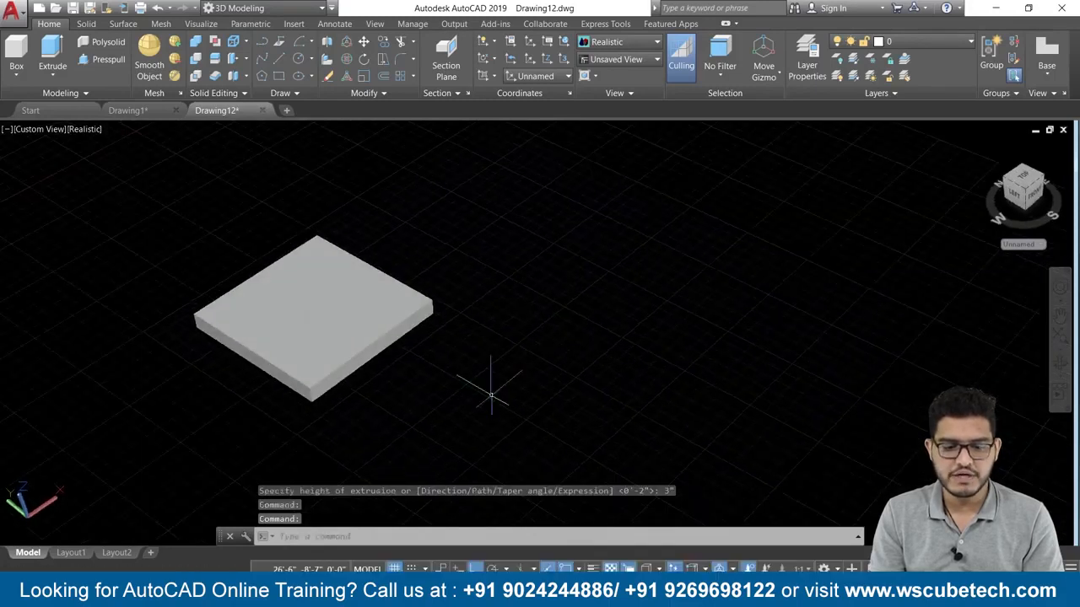
{"action": "scroll", "coordinate": [491, 394], "scroll_direction": "up", "scroll_amount": 3}
{"action": "middle_click_drag", "start_coordinate": [475, 304], "coordinate": [433, 280], "text": "shift"}
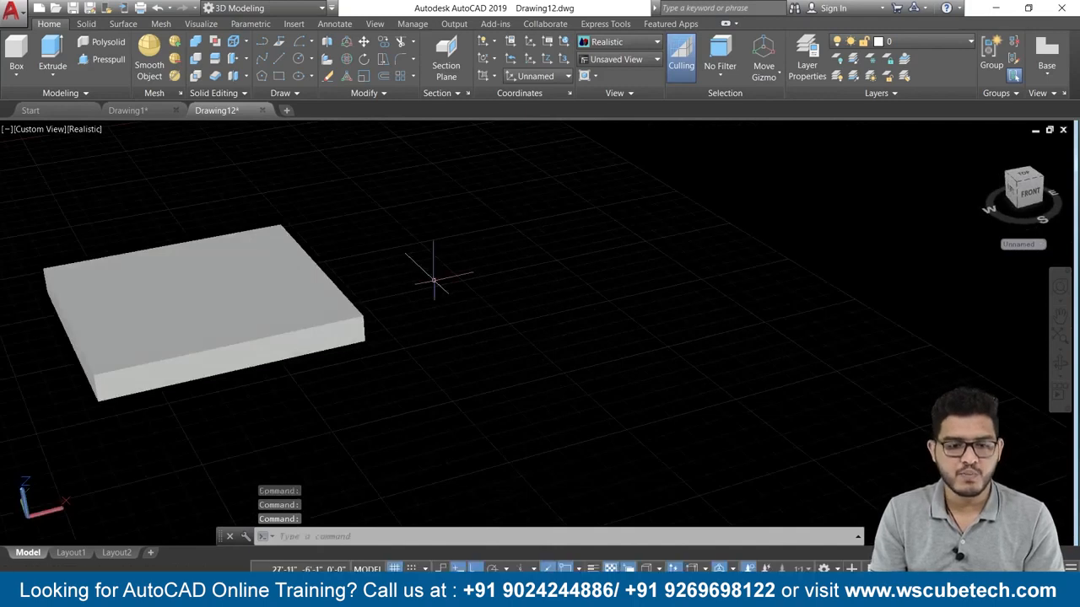
{"action": "scroll", "coordinate": [433, 280], "scroll_direction": "down", "scroll_amount": 1}
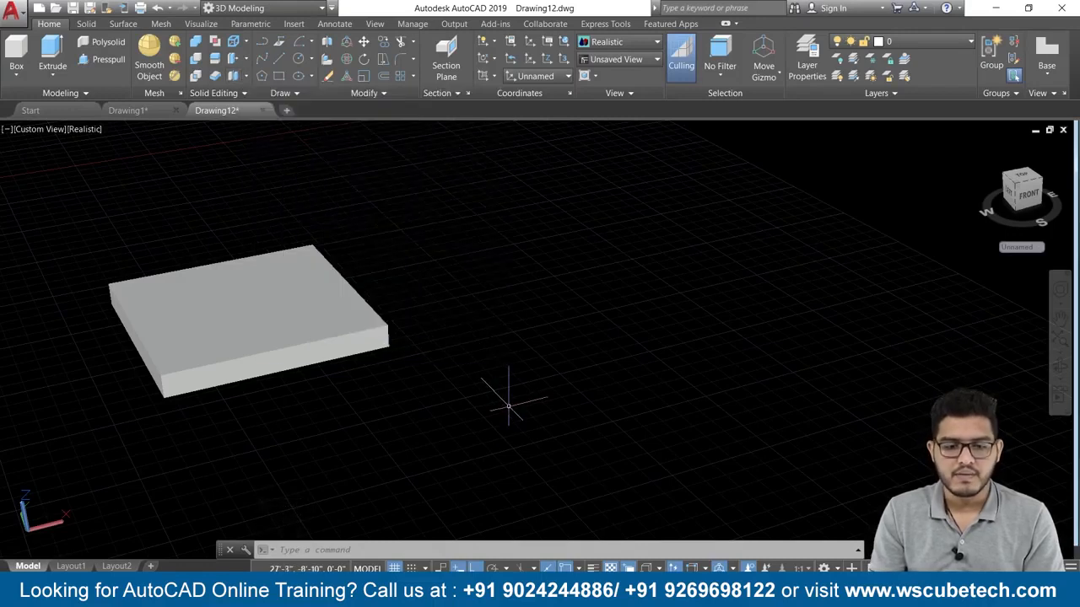
{"action": "left_click", "coordinate": [413, 62]}
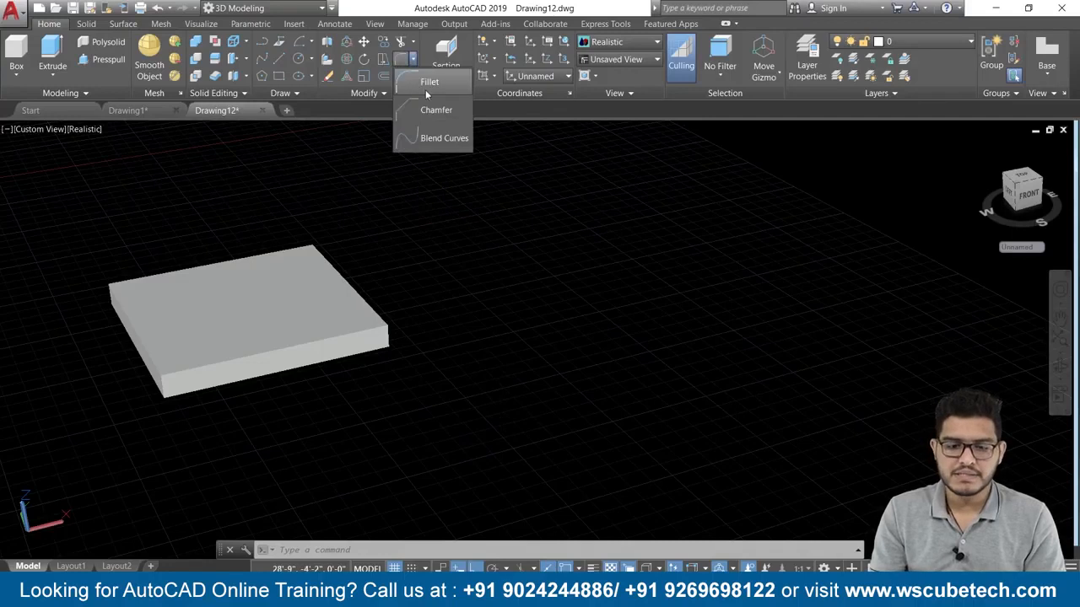
{"action": "left_click", "coordinate": [428, 84]}
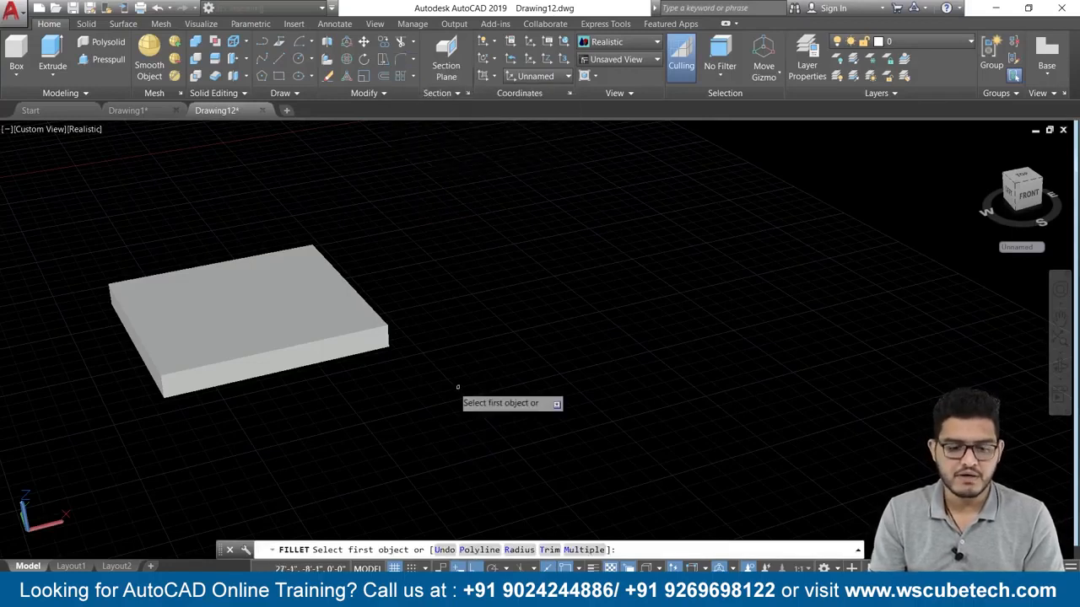
{"action": "scroll", "coordinate": [414, 388], "scroll_direction": "up", "scroll_amount": 1}
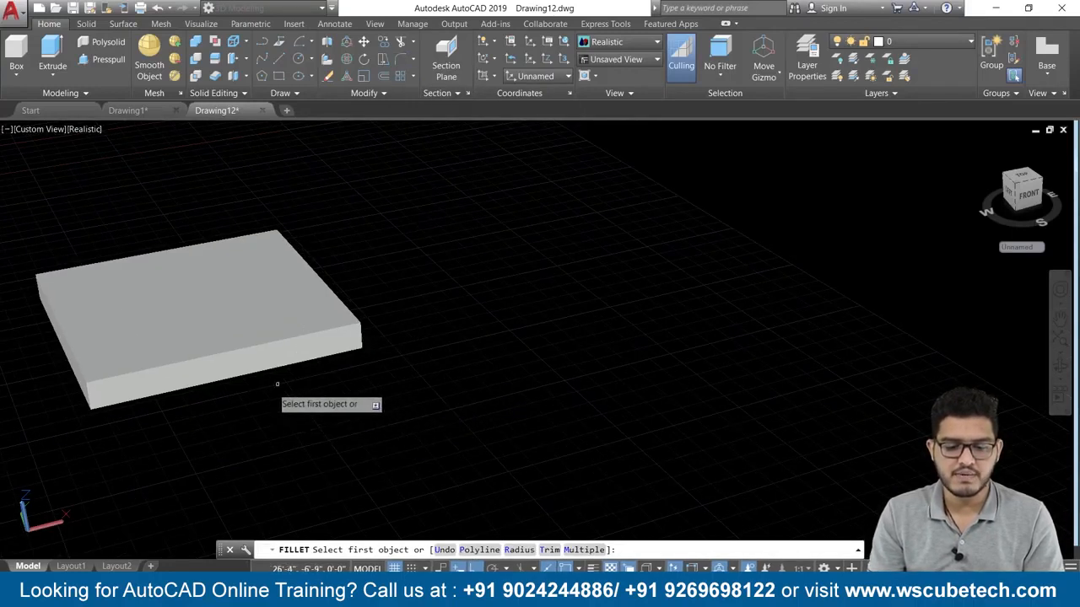
{"action": "left_click", "coordinate": [213, 355]}
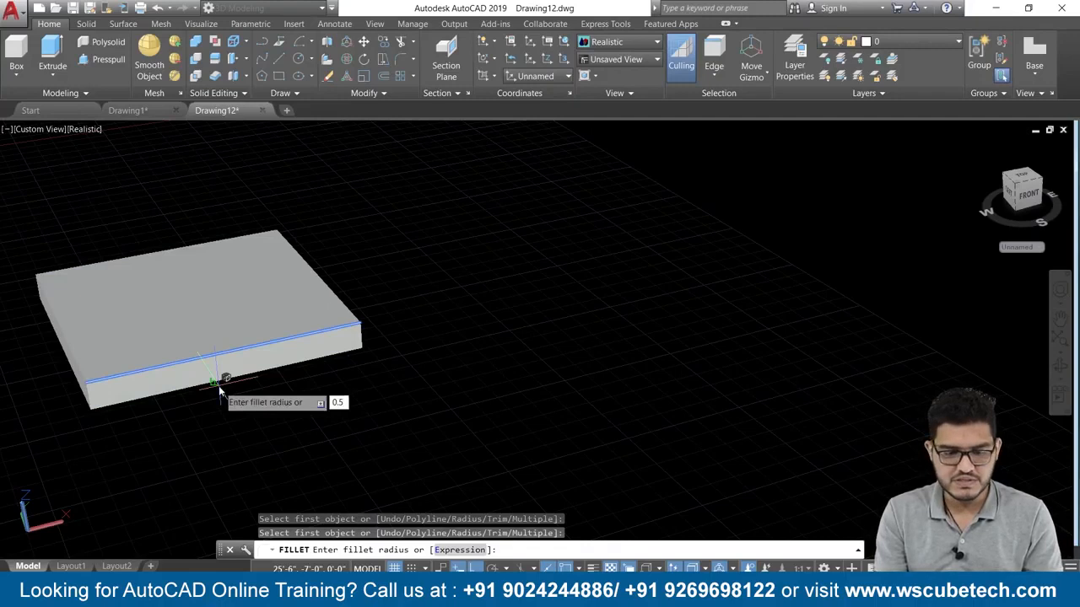
{"action": "key", "text": "Return"}
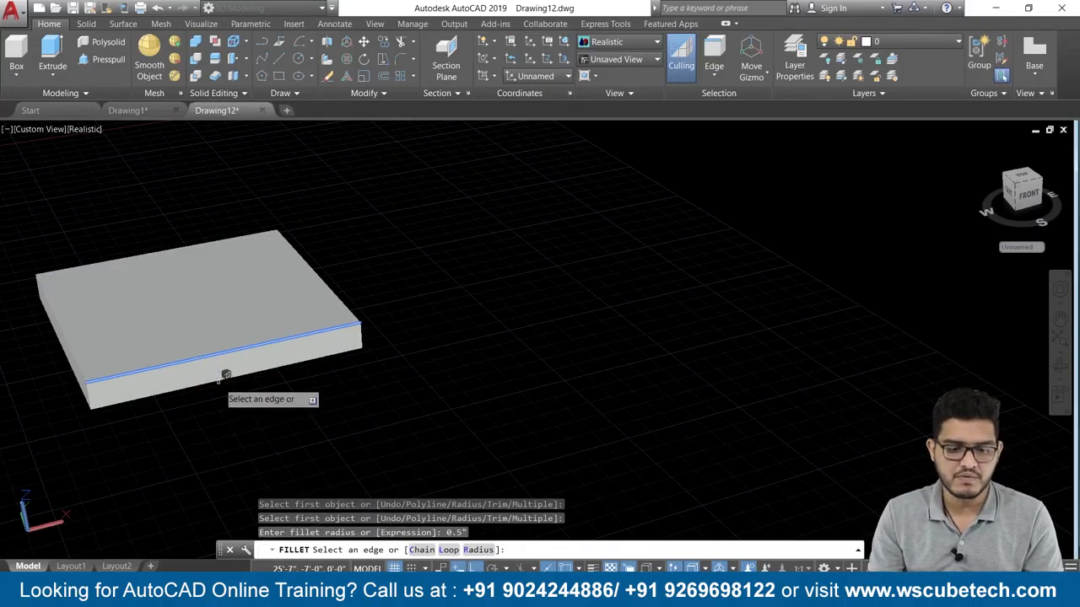
{"action": "left_click", "coordinate": [225, 372]}
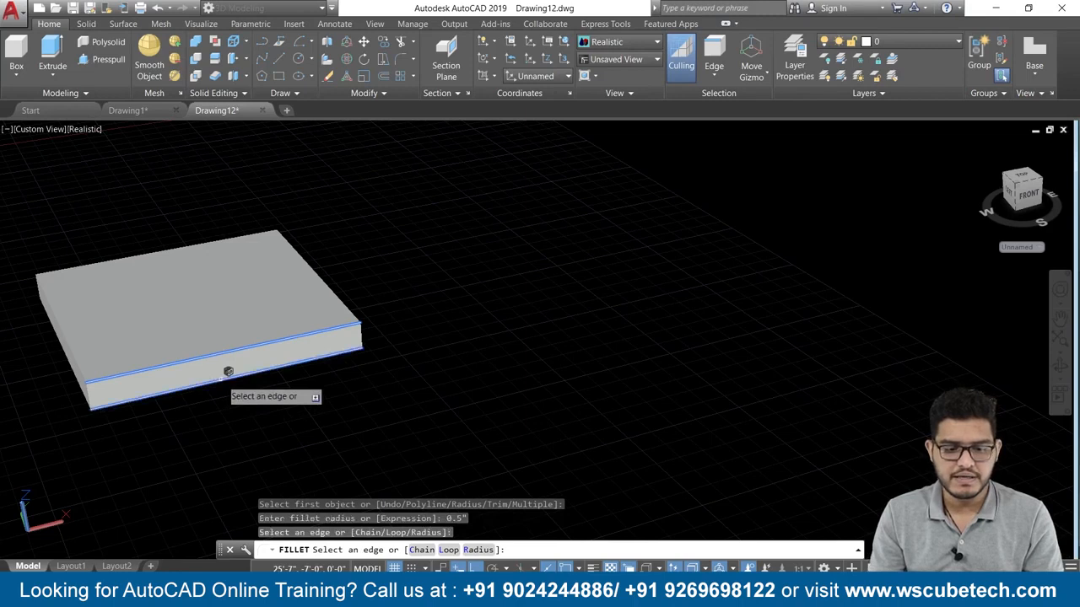
{"action": "left_click", "coordinate": [364, 331]}
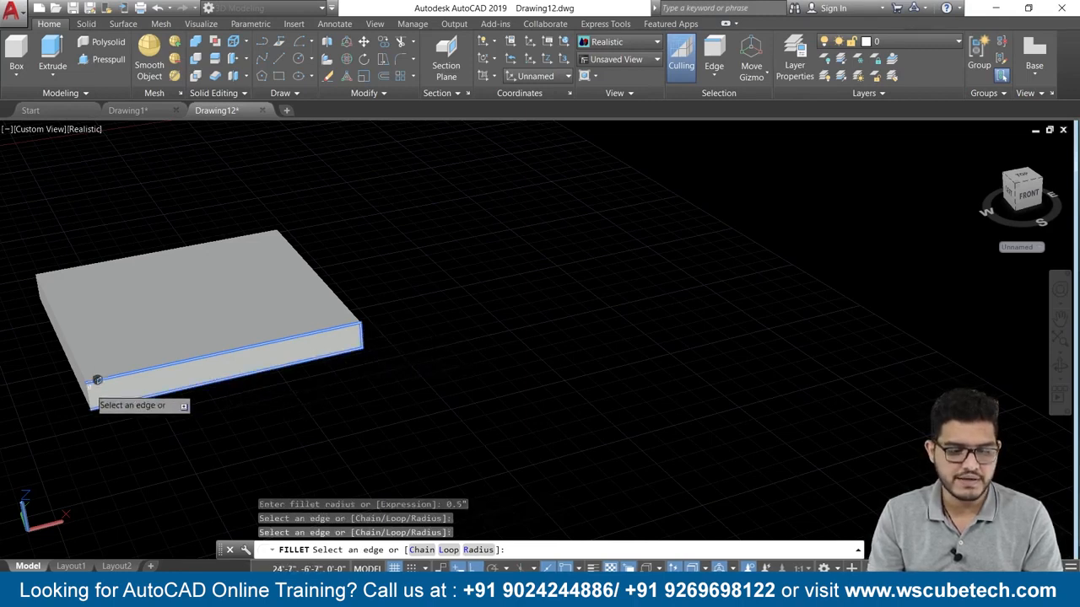
{"action": "left_click", "coordinate": [89, 403]}
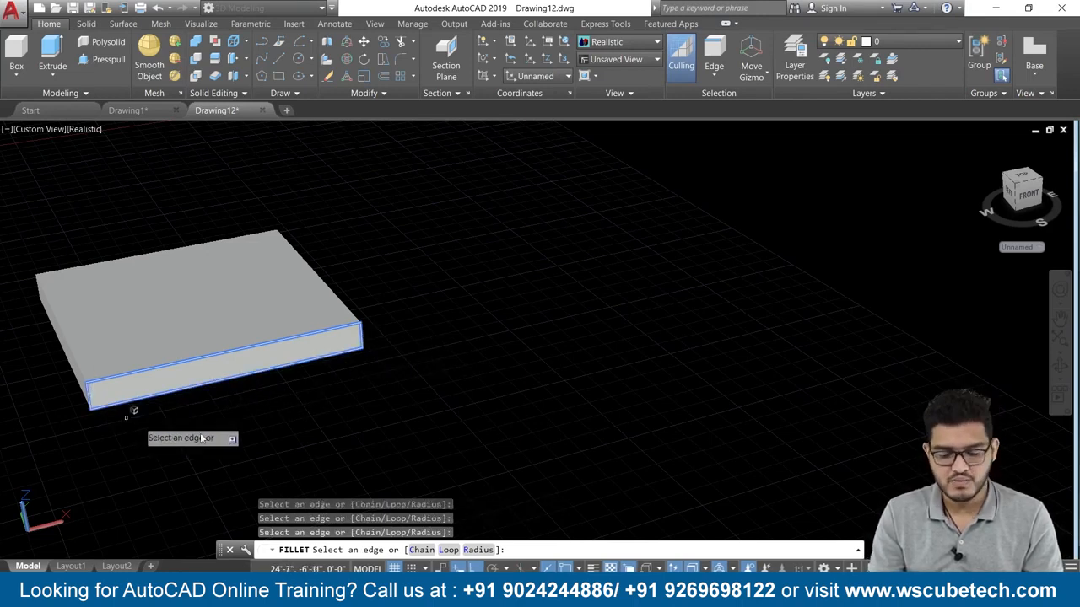
{"action": "key", "text": "Return"}
- Fillet the edges around the slab's right and back sides, accepting the default fillet radius
{"action": "mouse_move", "coordinate": [241, 430]}
{"action": "middle_mouse_down", "text": "shift"}
{"action": "mouse_move", "coordinate": [393, 402]}
{"action": "mouse_move", "coordinate": [222, 430]}
{"action": "mouse_move", "coordinate": [225, 473]}
{"action": "mouse_move", "coordinate": [222, 419]}
{"action": "mouse_move", "coordinate": [378, 420]}
{"action": "mouse_move", "coordinate": [284, 429]}
{"action": "mouse_move", "coordinate": [258, 417]}
{"action": "middle_mouse_up", "text": "shift"}
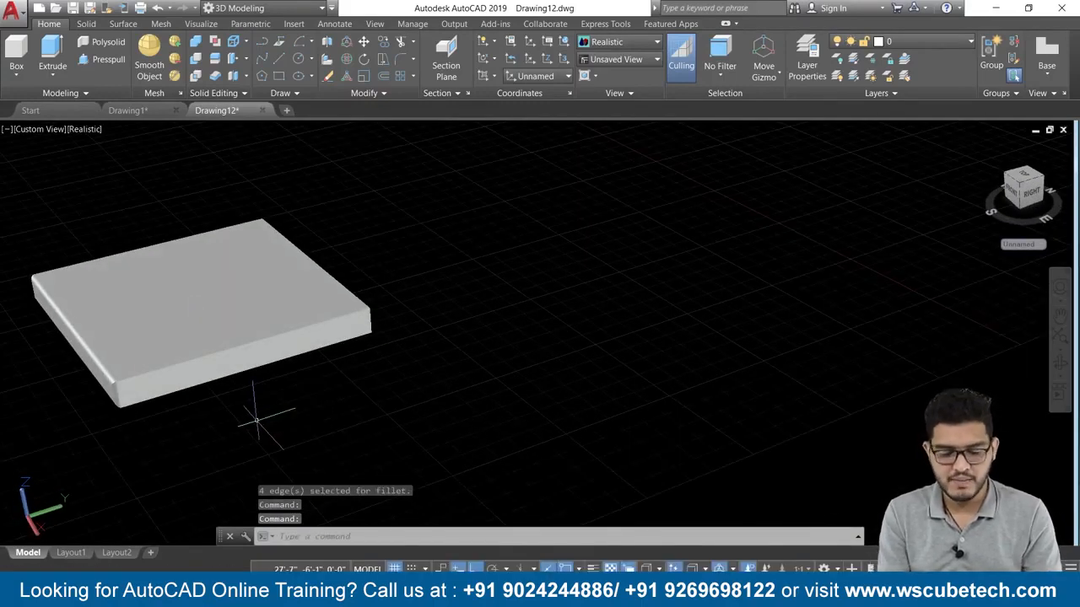
{"action": "key", "text": "Return"}
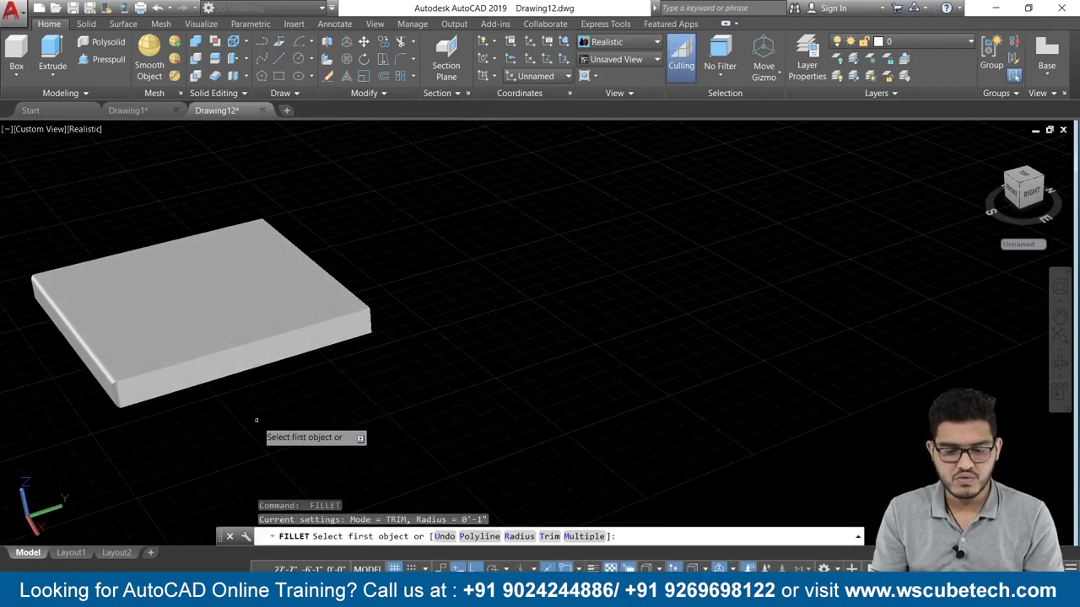
{"action": "left_click", "coordinate": [232, 342]}
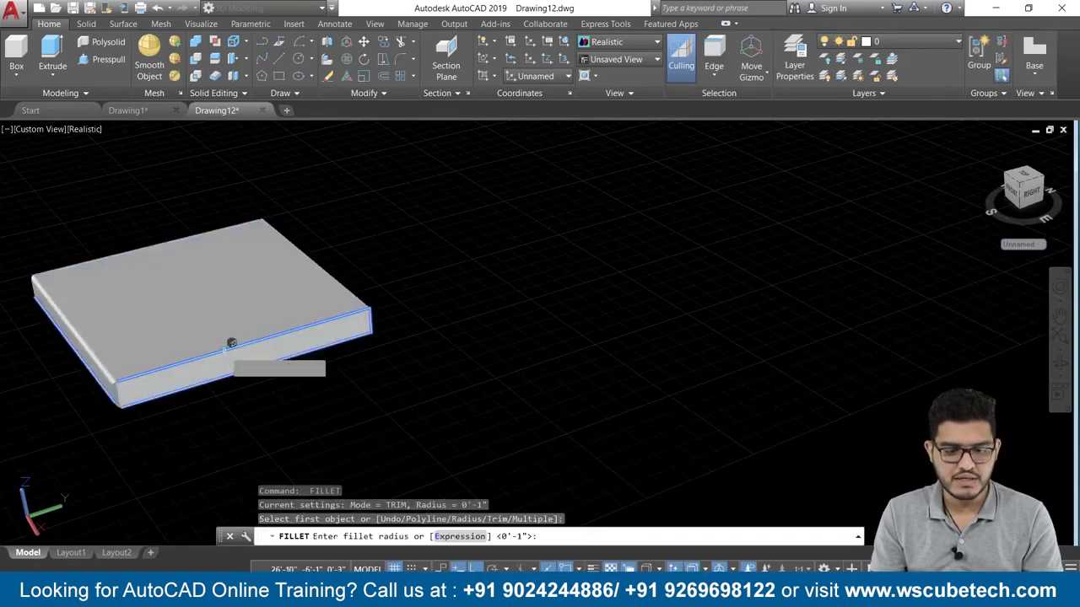
{"action": "key", "text": "Return"}
{"action": "middle_click_drag", "start_coordinate": [433, 354], "coordinate": [261, 369], "text": "shift"}
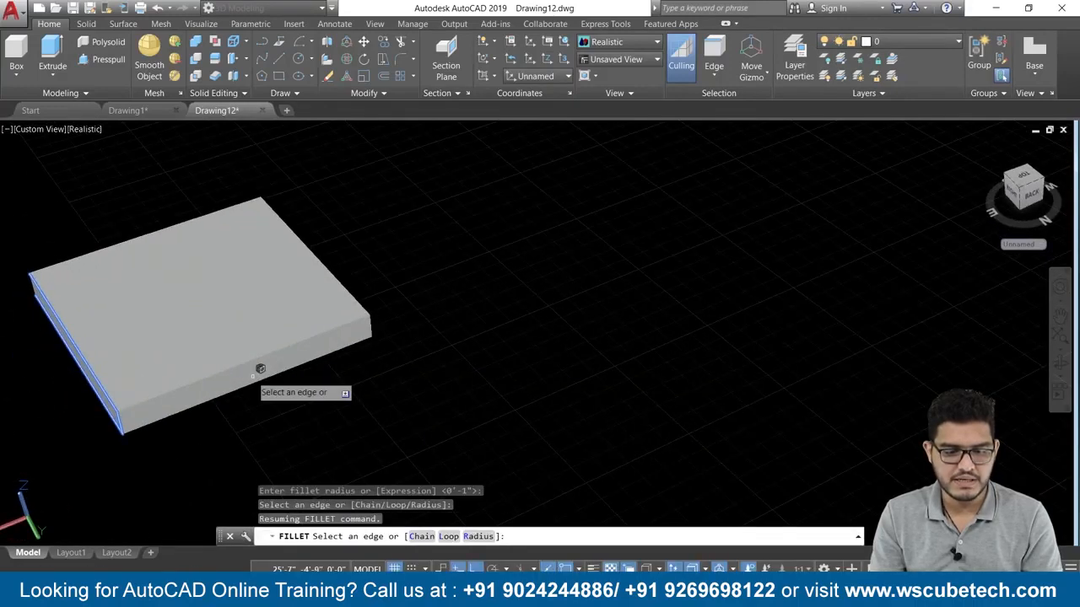
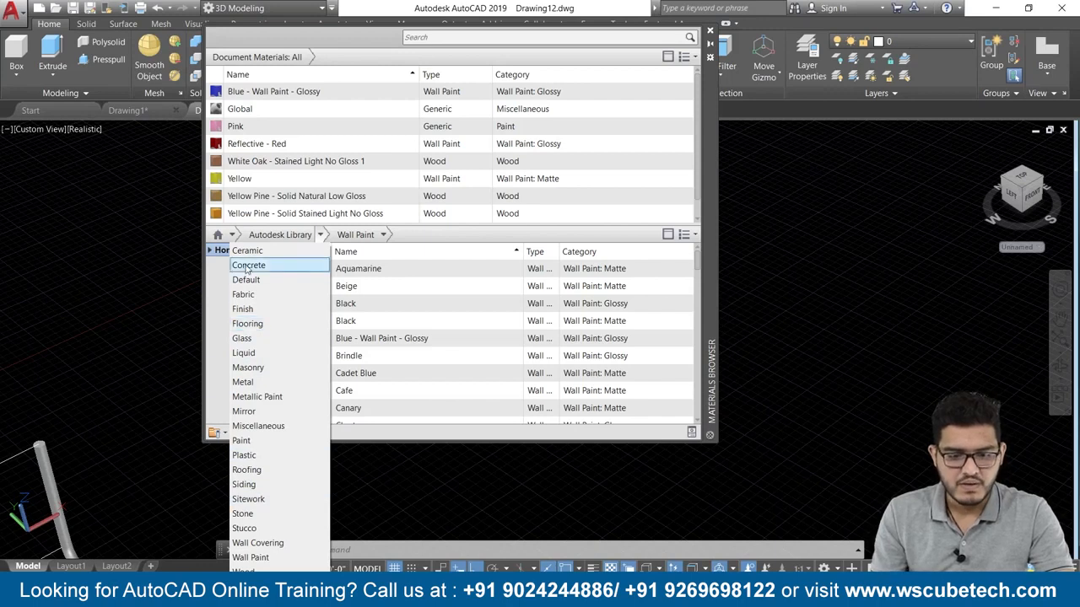
- Add the Plaid - Red material from the Autodesk Library's Fabric category to the document materials
{"action": "left_click", "coordinate": [257, 301]}
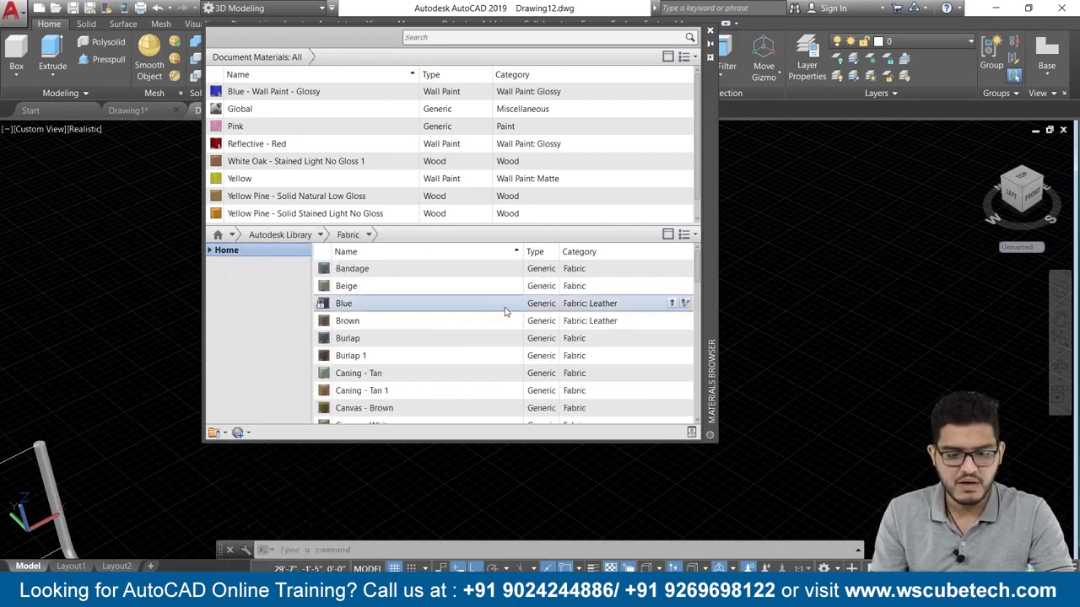
{"action": "scroll", "coordinate": [441, 350], "scroll_direction": "down", "scroll_amount": 5}
{"action": "scroll", "coordinate": [438, 349], "scroll_direction": "up", "scroll_amount": 1}
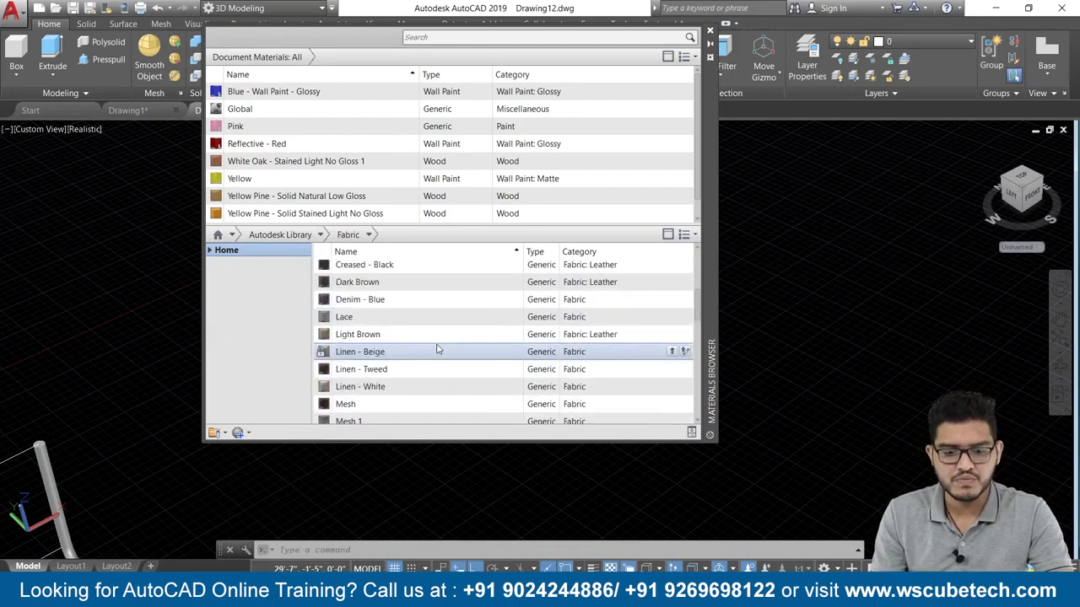
{"action": "scroll", "coordinate": [438, 349], "scroll_direction": "down", "scroll_amount": 8}
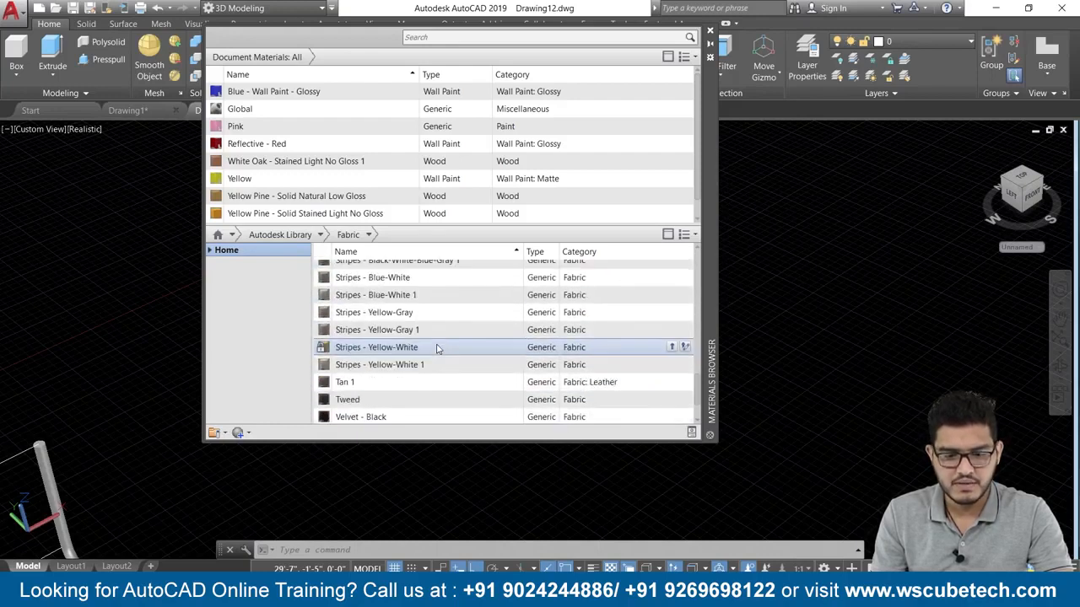
{"action": "scroll", "coordinate": [438, 350], "scroll_direction": "up", "scroll_amount": 3}
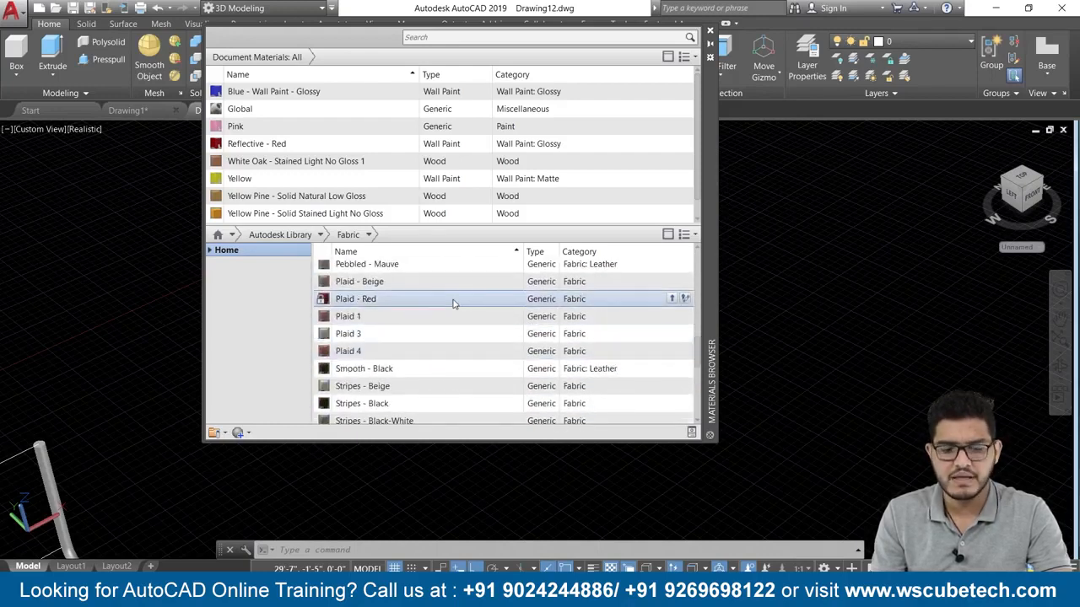
{"action": "left_click", "coordinate": [675, 299]}
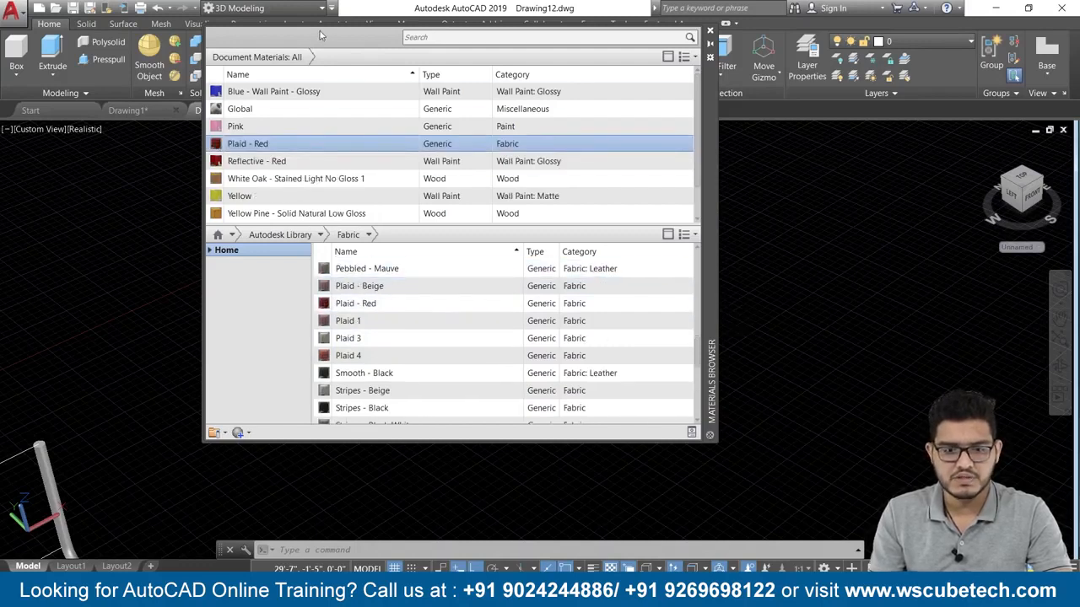
- Apply the Plaid - Red fabric to the filleted slab and close the Materials Browser
{"action": "middle_click_drag", "start_coordinate": [94, 303], "coordinate": [34, 297], "text": "shift"}
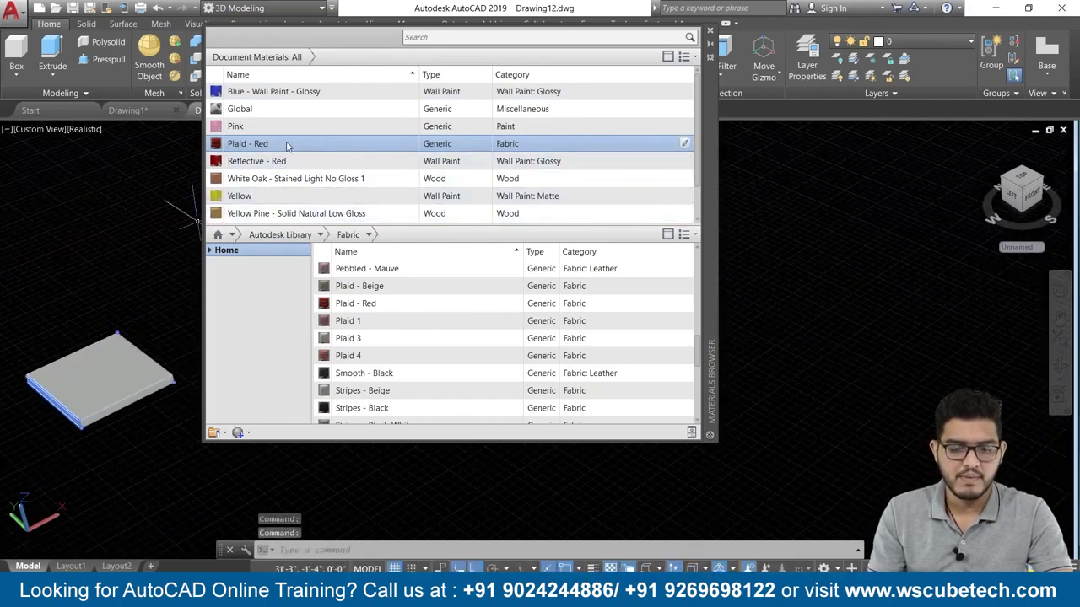
{"action": "left_click_drag", "start_coordinate": [126, 369], "coordinate": [127, 368]}
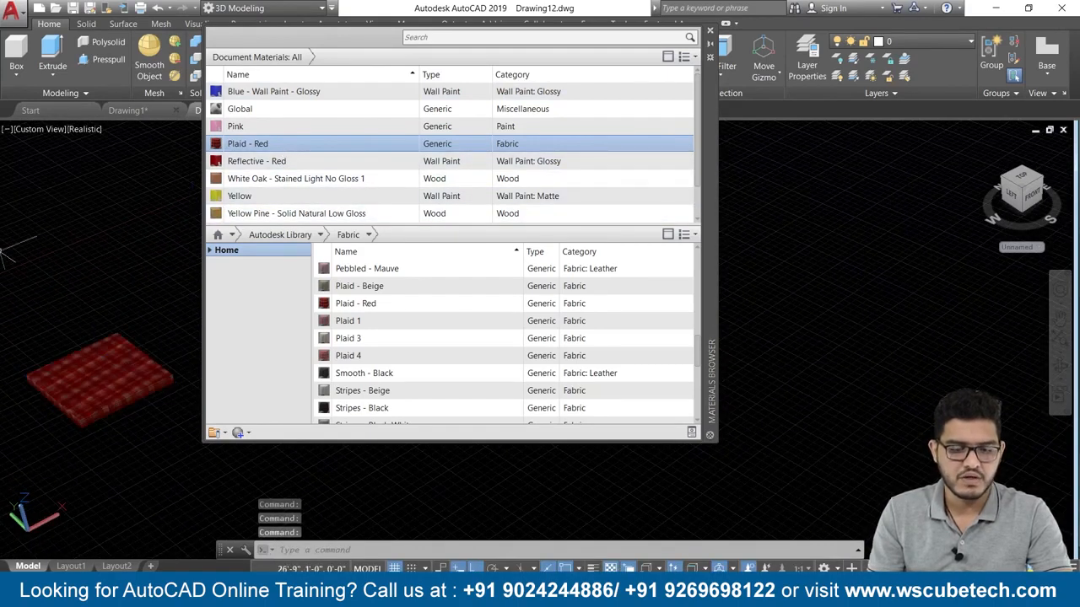
{"action": "left_click", "coordinate": [711, 31]}
- Copy the plaid cushion by its front corner to an empty spot beside the original
{"action": "middle_click_drag", "start_coordinate": [295, 468], "coordinate": [581, 320]}
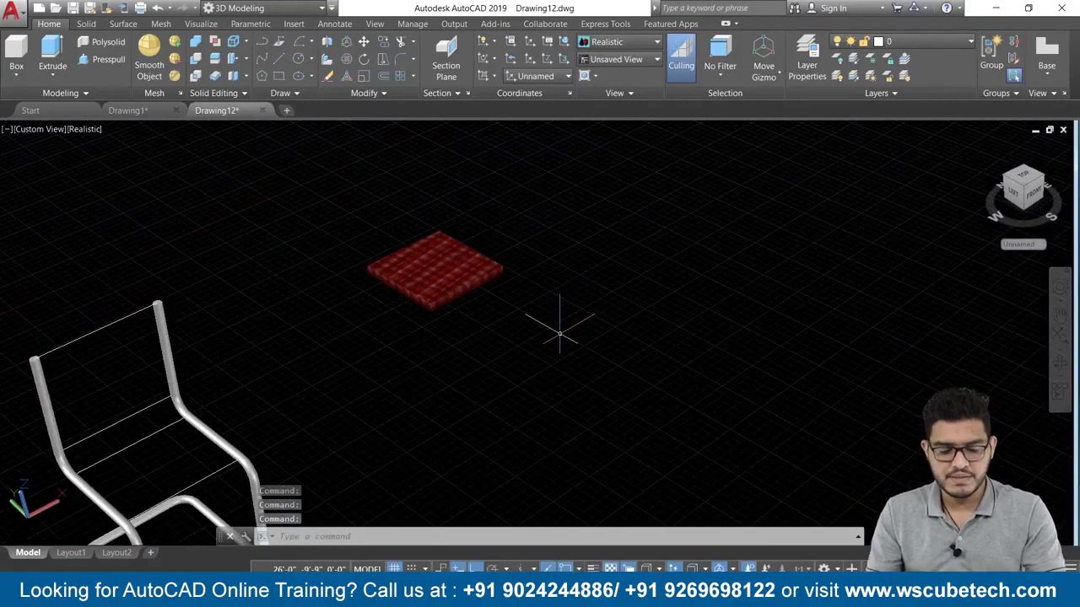
{"action": "key", "text": "Return"}
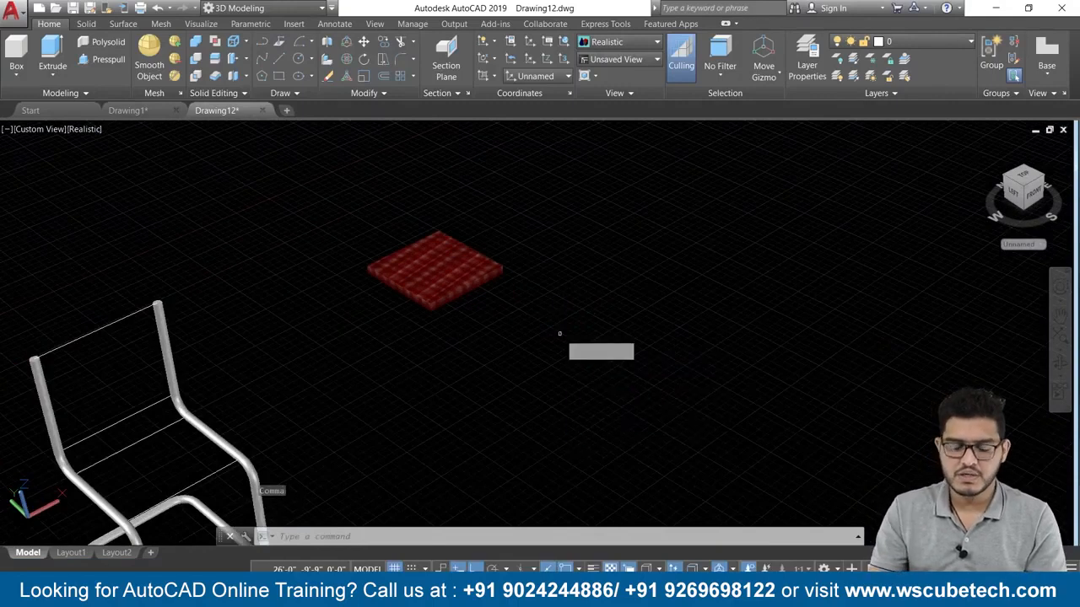
{"action": "left_click", "coordinate": [447, 287]}
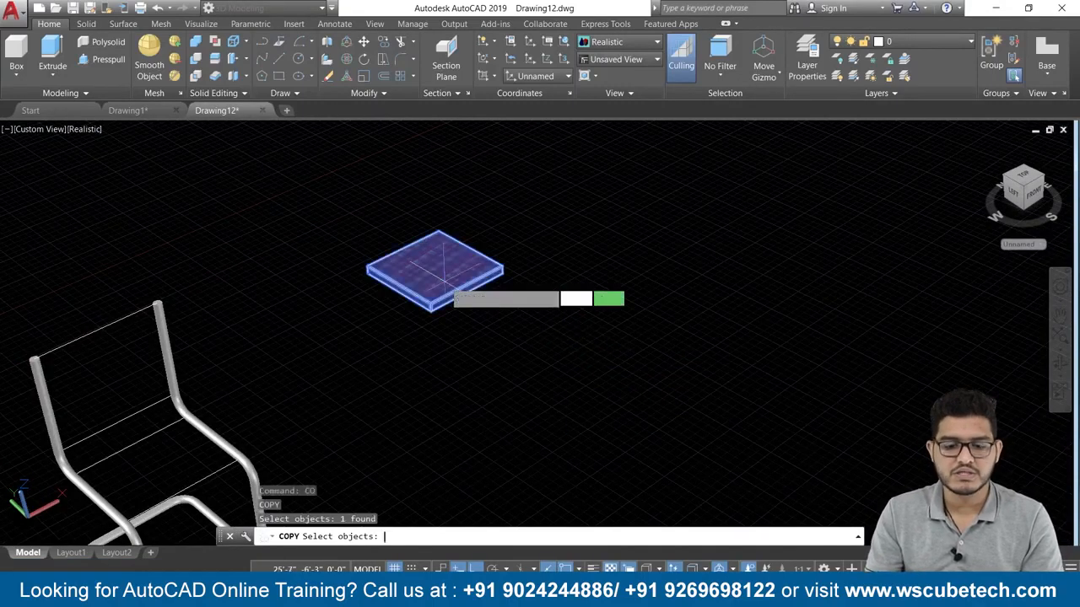
{"action": "key", "text": "Return"}
{"action": "left_click", "coordinate": [433, 297]}
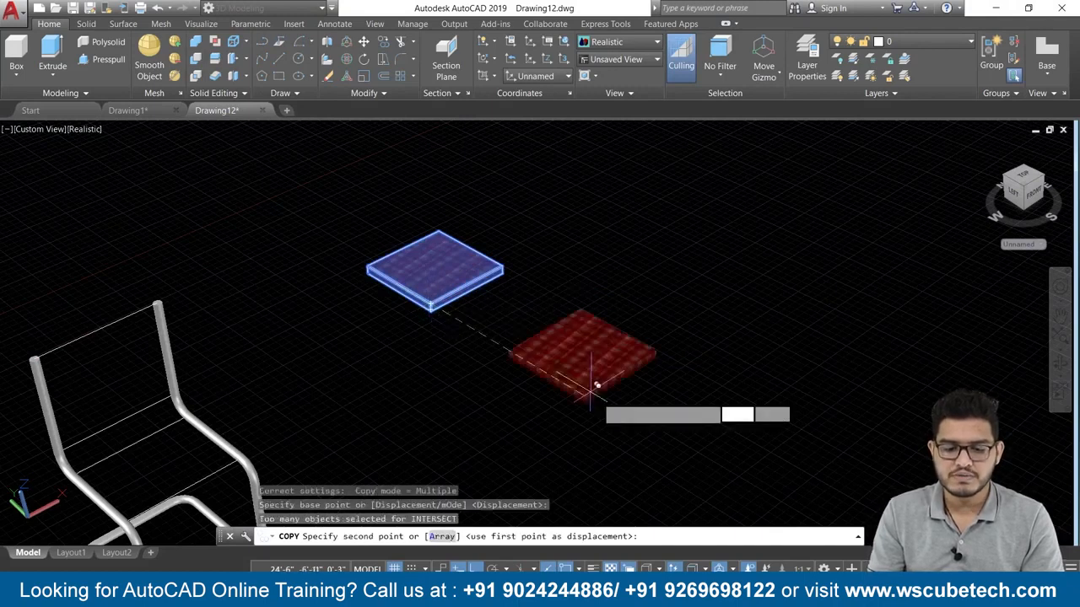
{"action": "left_click", "coordinate": [605, 408]}
{"action": "key", "text": "Return"}
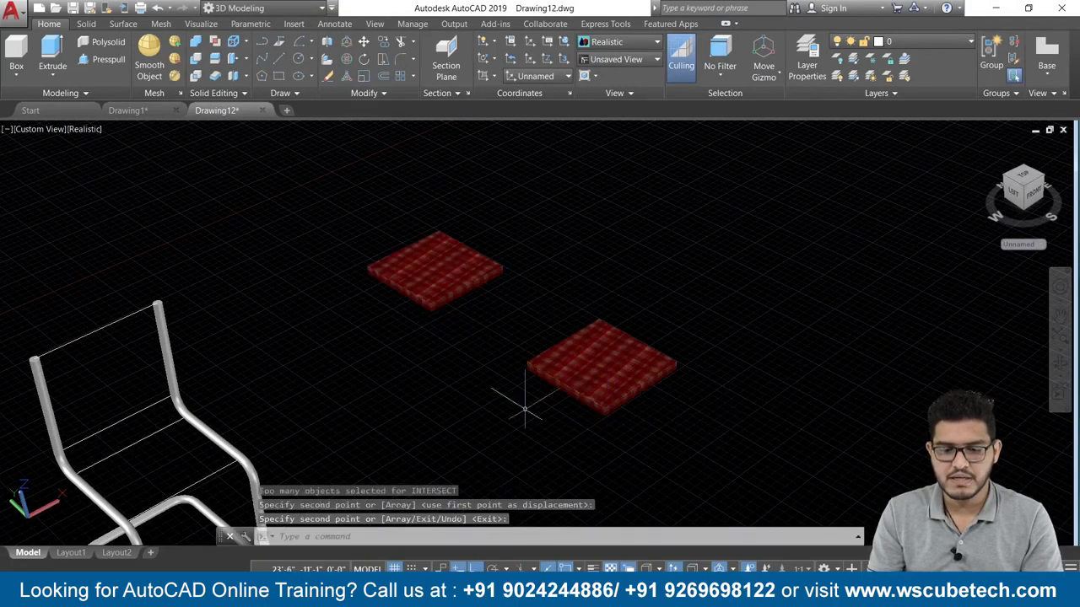
- Try to move the copied cushion by its front bottom corner to the front end of the chair's seat frame
{"action": "right_click", "coordinate": [510, 409], "text": "shift"}
{"action": "left_click", "coordinate": [540, 368]}
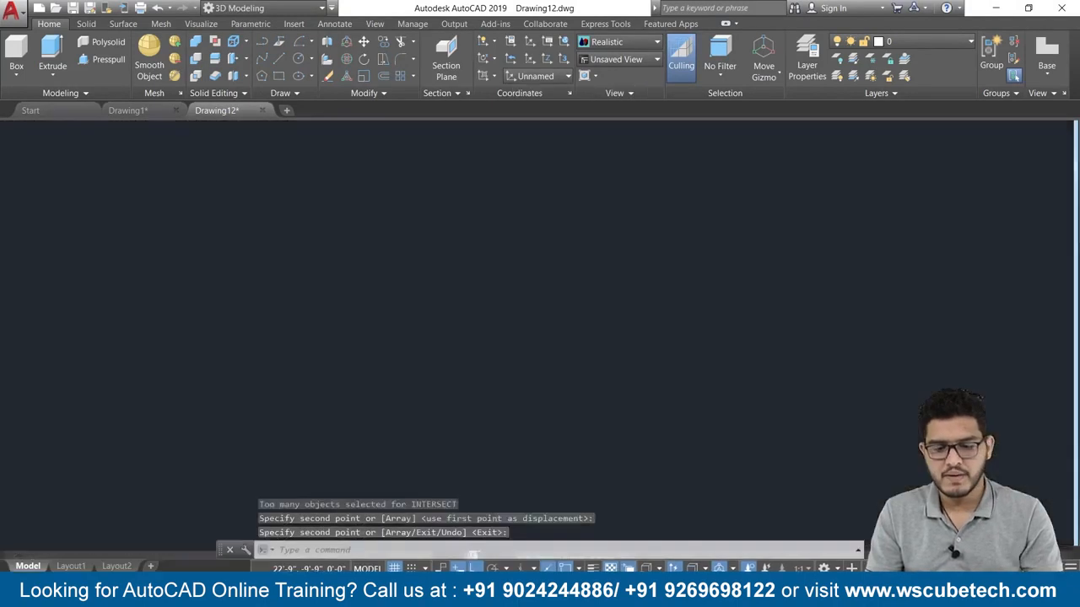
{"action": "middle_click_drag", "start_coordinate": [469, 422], "coordinate": [544, 326], "text": "shift"}
{"action": "scroll", "coordinate": [488, 427], "scroll_direction": "down", "scroll_amount": 2}
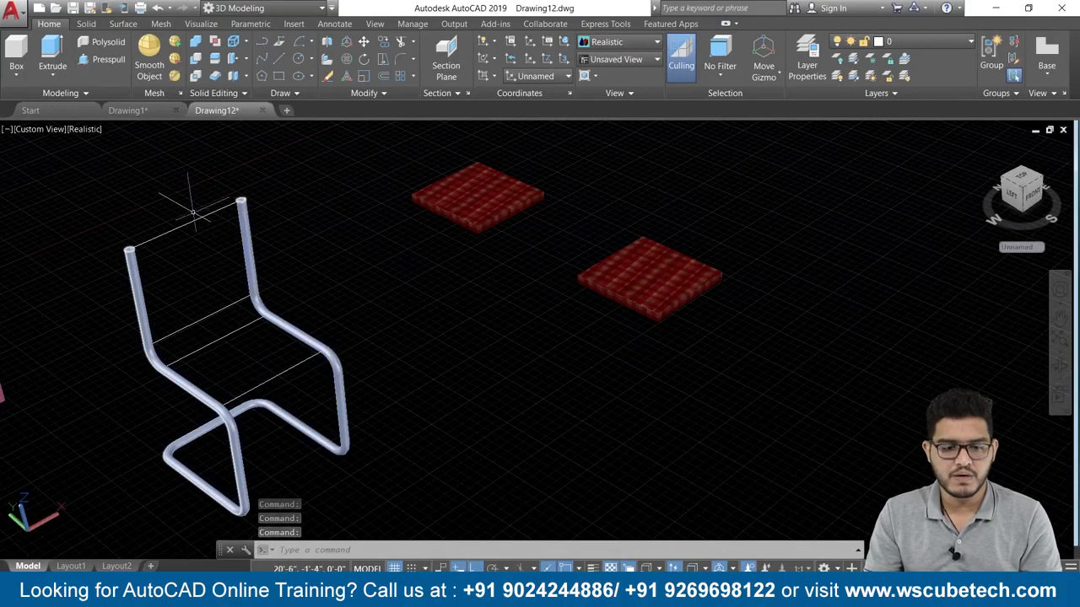
{"action": "scroll", "coordinate": [257, 238], "scroll_direction": "up", "scroll_amount": 1}
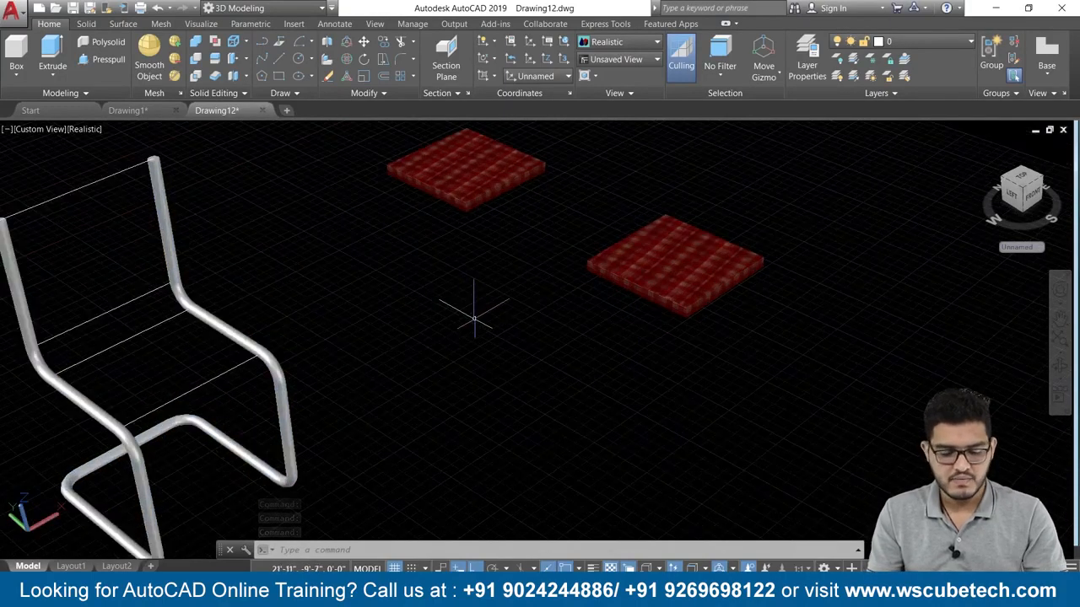
{"action": "type", "text": "m"}
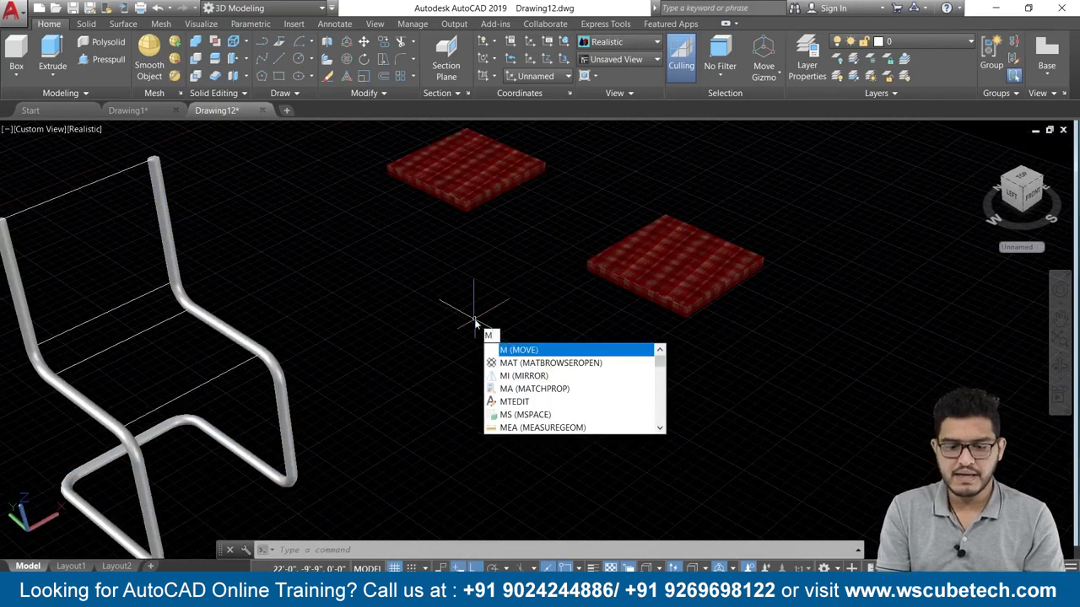
{"action": "key", "text": "Return"}
{"action": "left_click", "coordinate": [697, 263]}
{"action": "key", "text": "Return"}
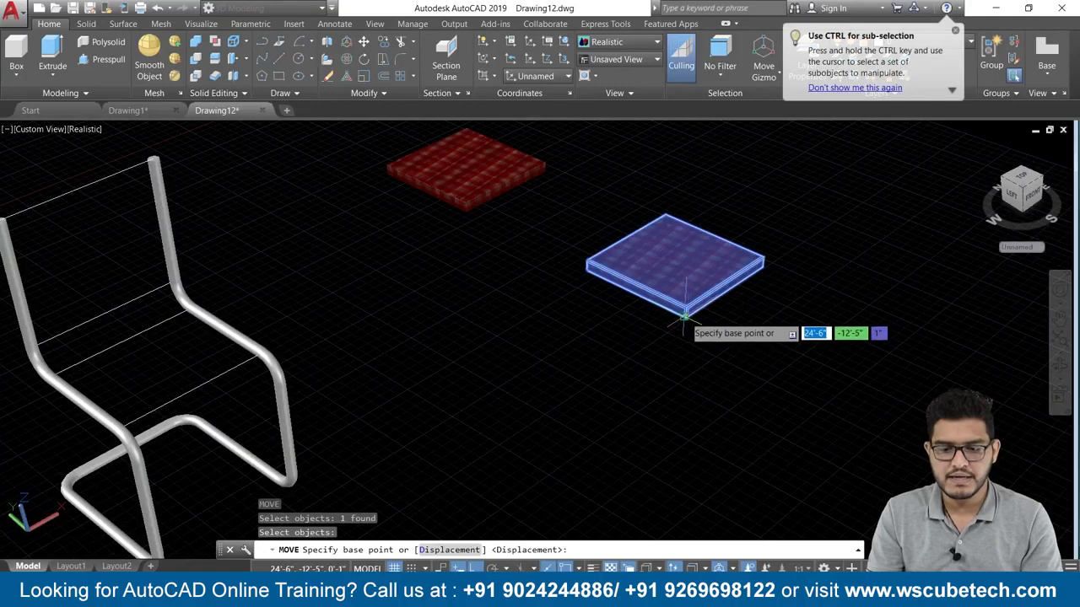
{"action": "left_click", "coordinate": [684, 317]}
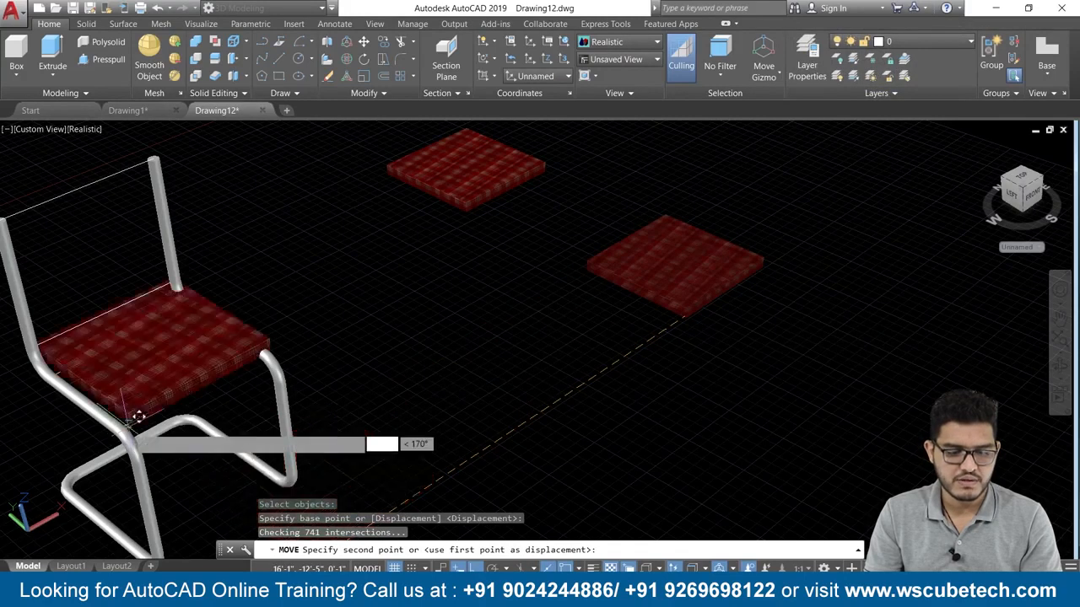
{"action": "left_click", "coordinate": [124, 426]}
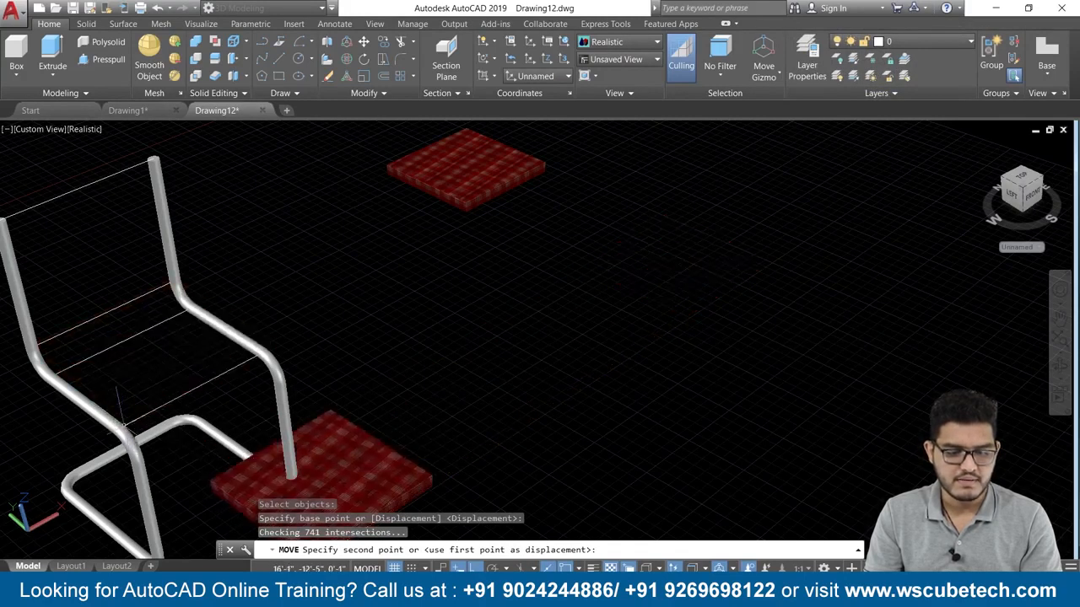
- Move the copied cushion by its front bottom corner to the near end of the chair seat's front guide line
{"action": "scroll", "coordinate": [124, 425], "scroll_direction": "down", "scroll_amount": 1}
{"action": "middle_click_drag", "start_coordinate": [185, 493], "coordinate": [241, 426]}
{"action": "type", "text": "m"}
{"action": "key", "text": "Return"}
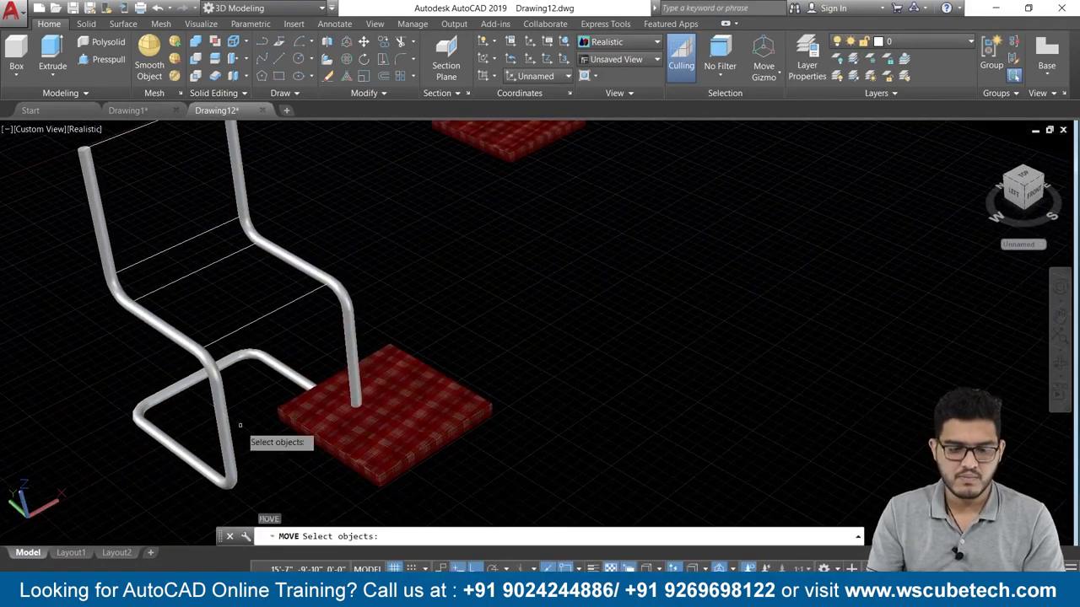
{"action": "left_click", "coordinate": [341, 446]}
{"action": "key", "text": "Return"}
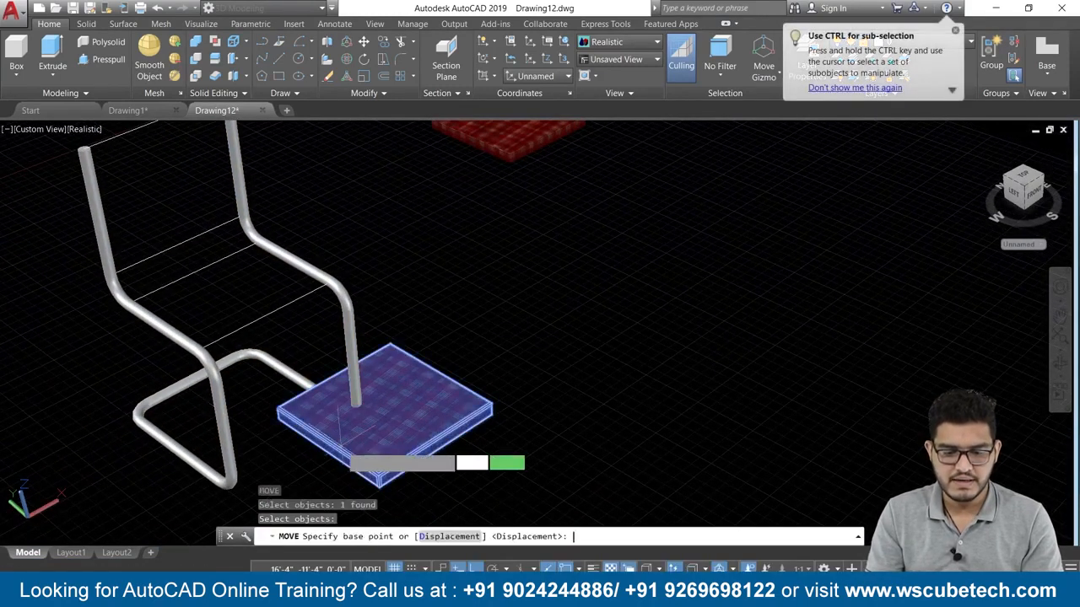
{"action": "left_click", "coordinate": [379, 486]}
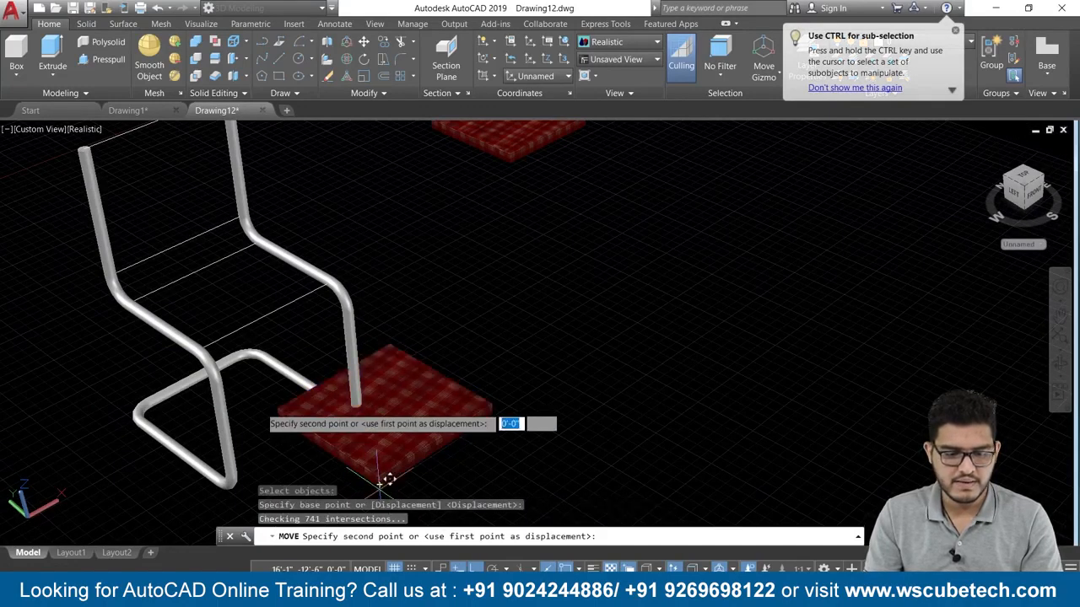
{"action": "left_click", "coordinate": [203, 344]}
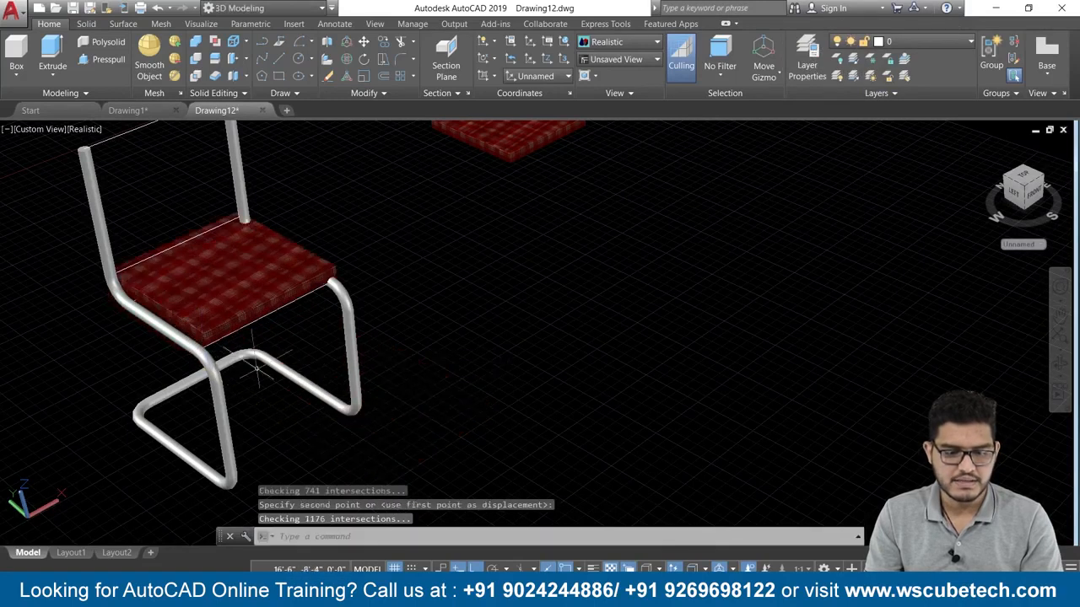
- Shift the seat cushion by its front-left bottom corner about 4" toward the left seat tube
{"action": "scroll", "coordinate": [424, 372], "scroll_direction": "up", "scroll_amount": 2}
{"action": "middle_click_drag", "start_coordinate": [419, 372], "coordinate": [422, 397], "text": "shift"}
{"action": "middle_click_drag", "start_coordinate": [377, 298], "coordinate": [208, 272], "text": "shift"}
{"action": "scroll", "coordinate": [250, 388], "scroll_direction": "up", "scroll_amount": 2}
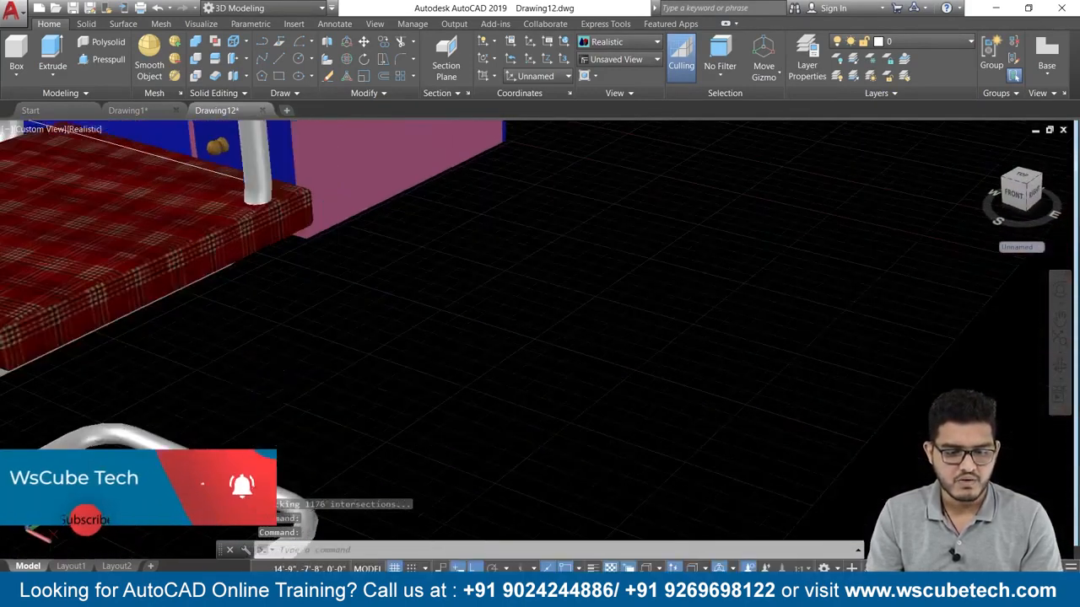
{"action": "scroll", "coordinate": [292, 380], "scroll_direction": "down", "scroll_amount": 1}
{"action": "middle_click_drag", "start_coordinate": [301, 377], "coordinate": [403, 408], "text": "shift"}
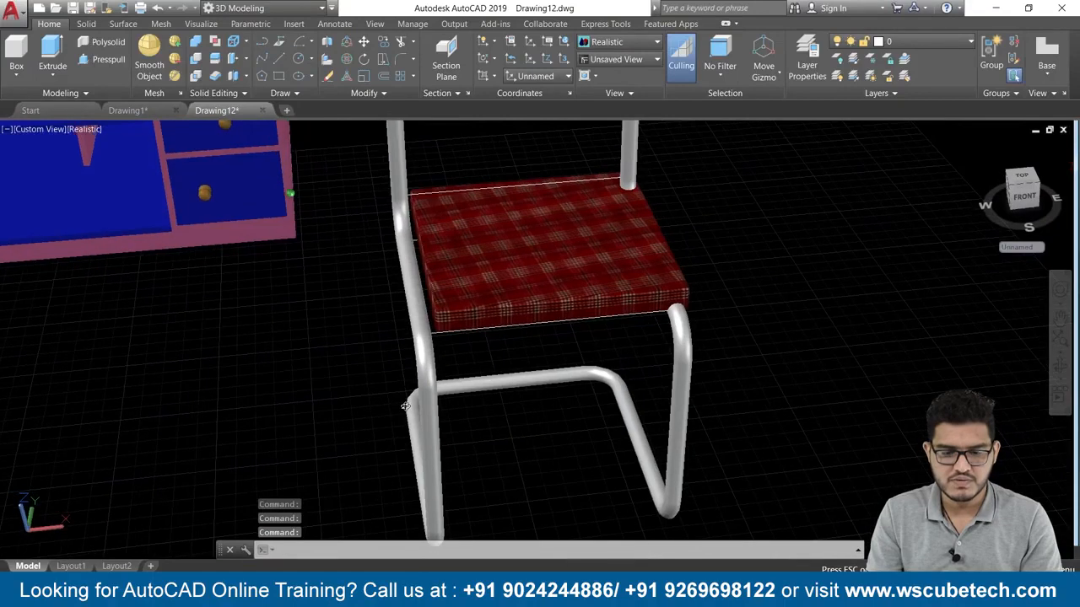
{"action": "type", "text": "m"}
{"action": "key", "text": "Return"}
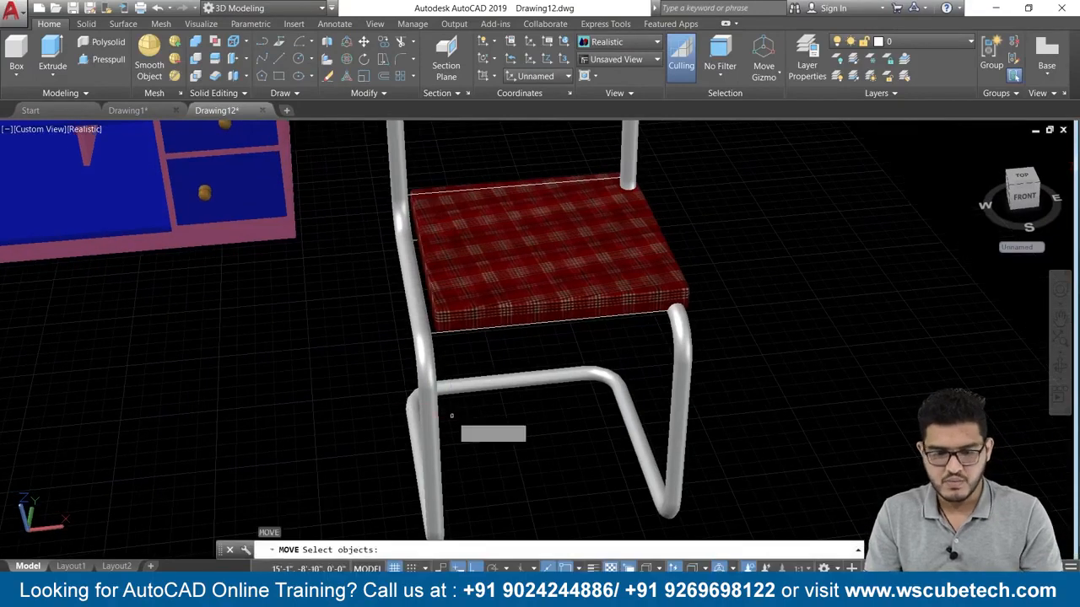
{"action": "left_click", "coordinate": [462, 319]}
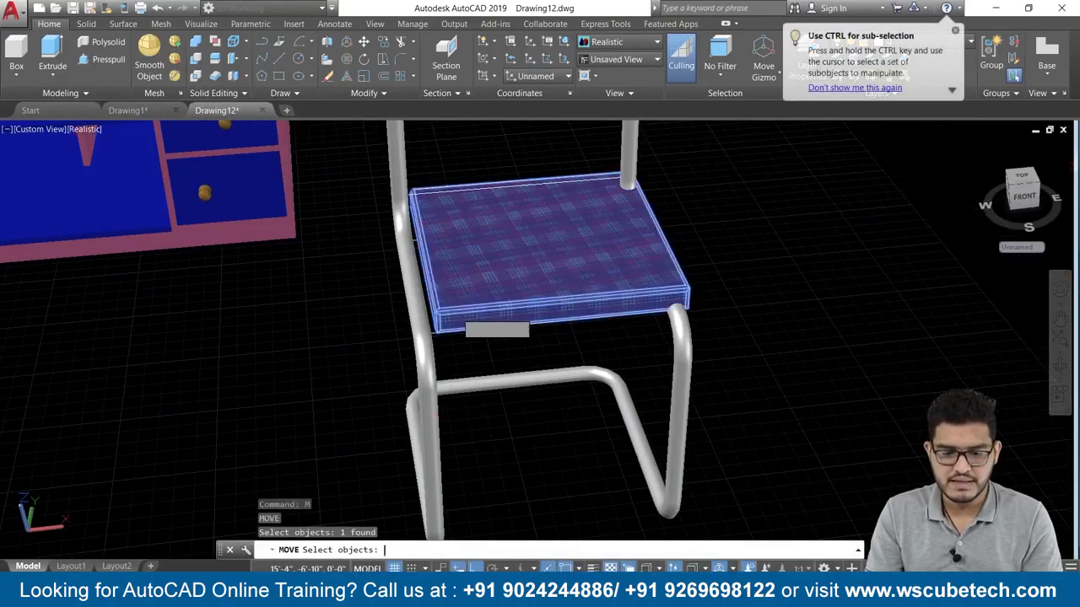
{"action": "key", "text": "Return"}
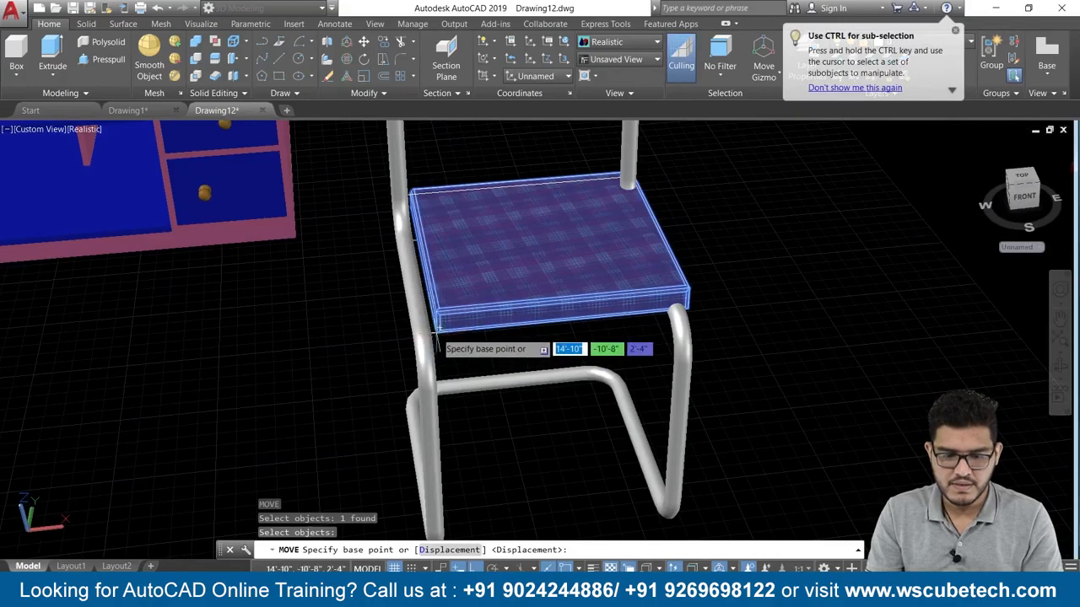
{"action": "left_click", "coordinate": [436, 329]}
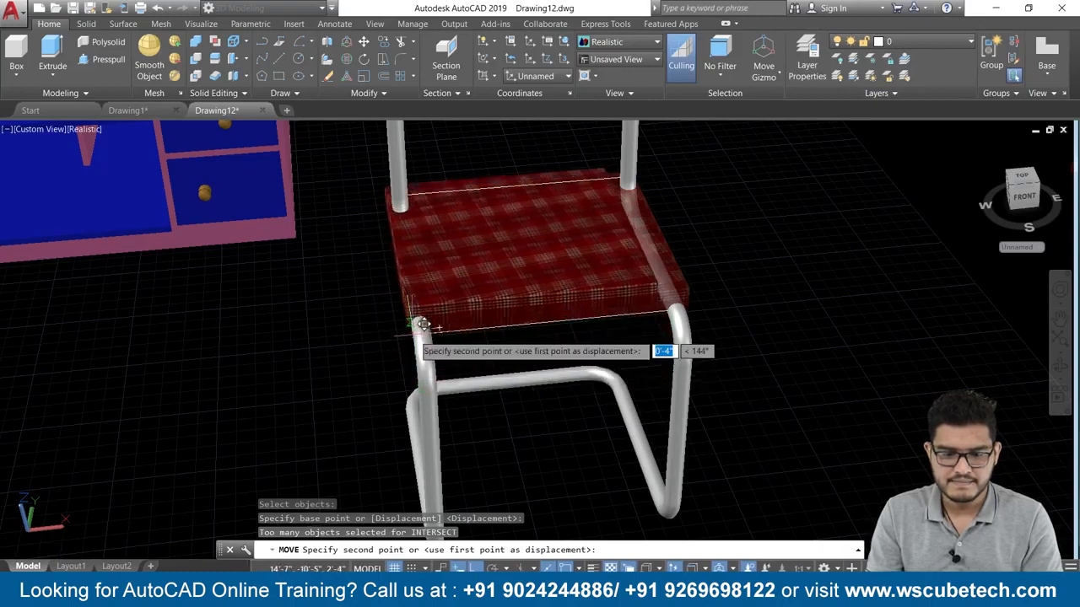
{"action": "left_click", "coordinate": [422, 323]}
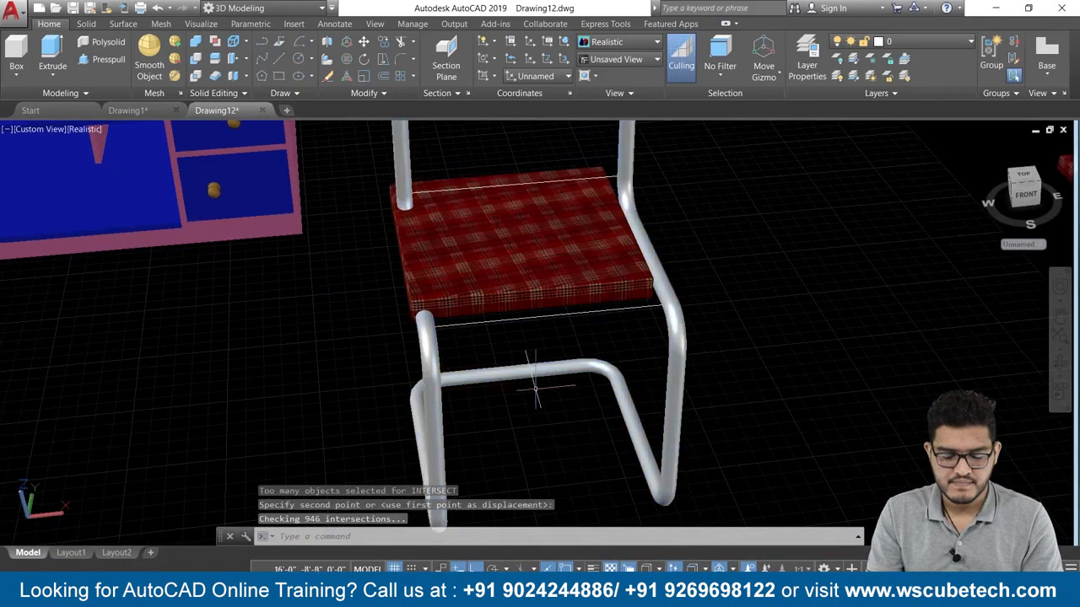
- Move the seat cushion about 10" straight toward the front of the chair at 270°
{"action": "key", "text": "Return"}
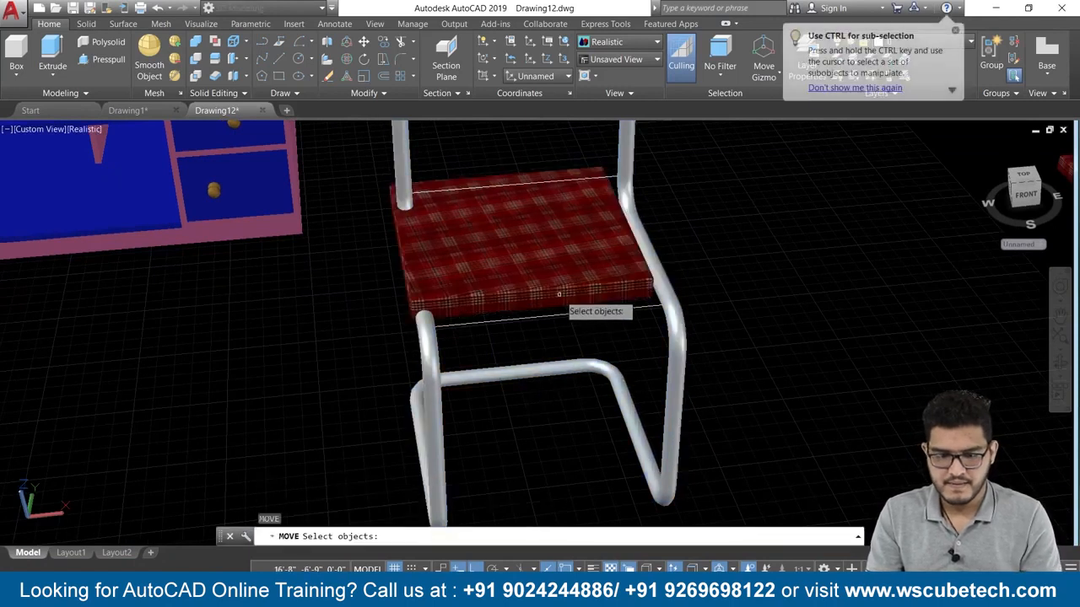
{"action": "left_click", "coordinate": [560, 306]}
{"action": "key", "text": "Return"}
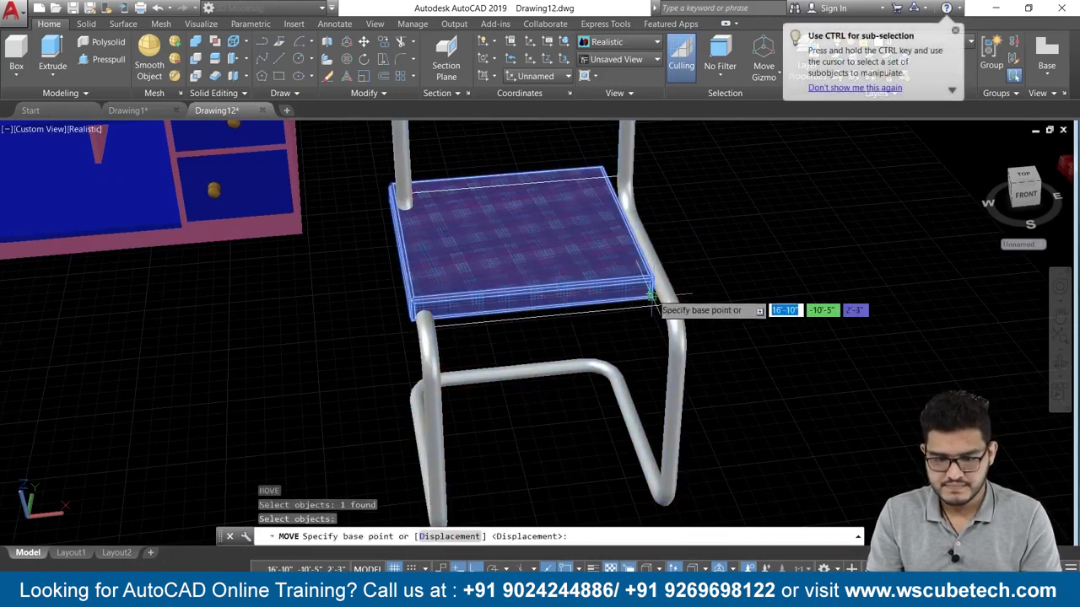
{"action": "left_click", "coordinate": [658, 291]}
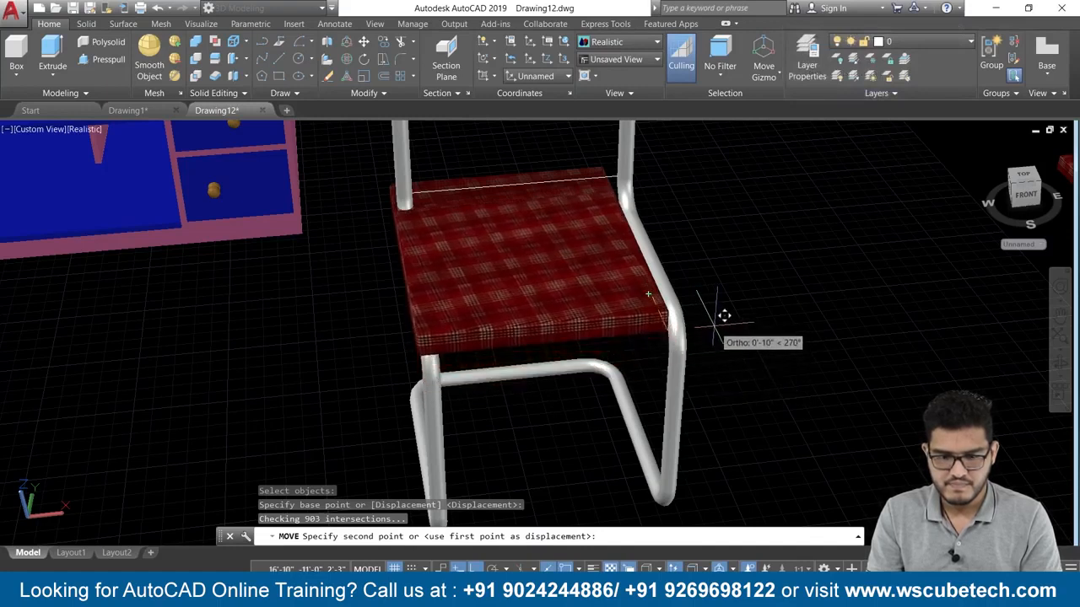
{"action": "left_click", "coordinate": [713, 321]}
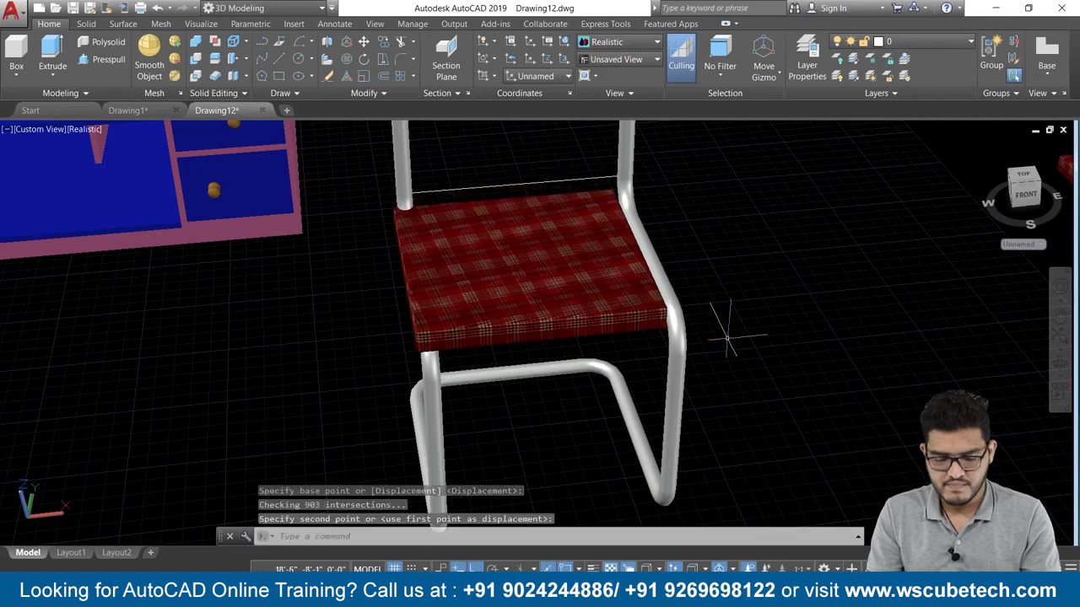
- Move the seat cushion about 3" to the right at 0° to center it between the side tubes
{"action": "type", "text": "m"}
{"action": "key", "text": "Return"}
{"action": "left_click", "coordinate": [672, 330]}
{"action": "key", "text": "Return"}
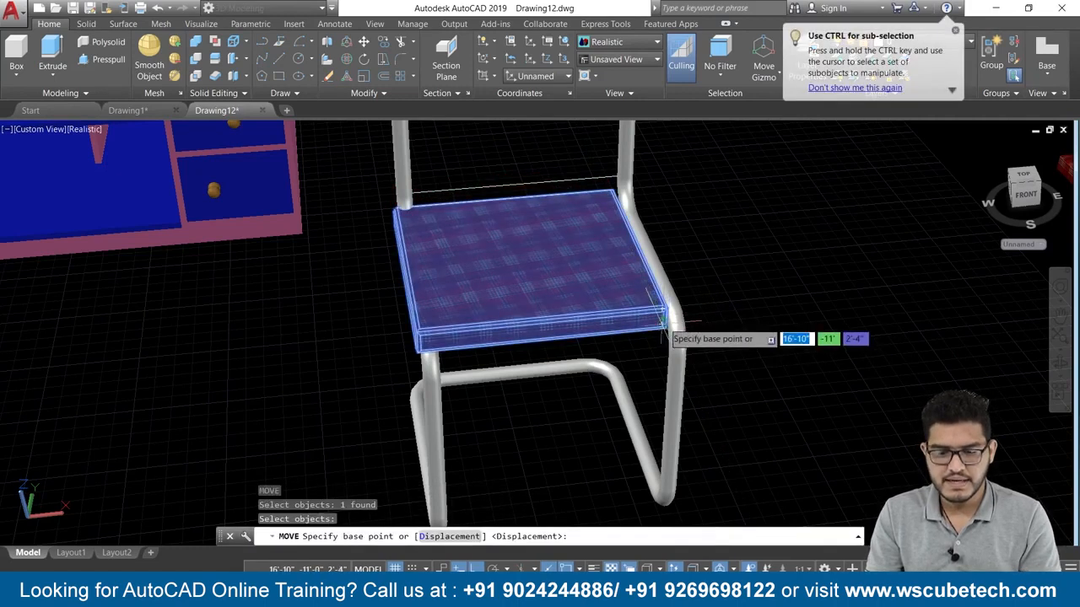
{"action": "left_click", "coordinate": [664, 321]}
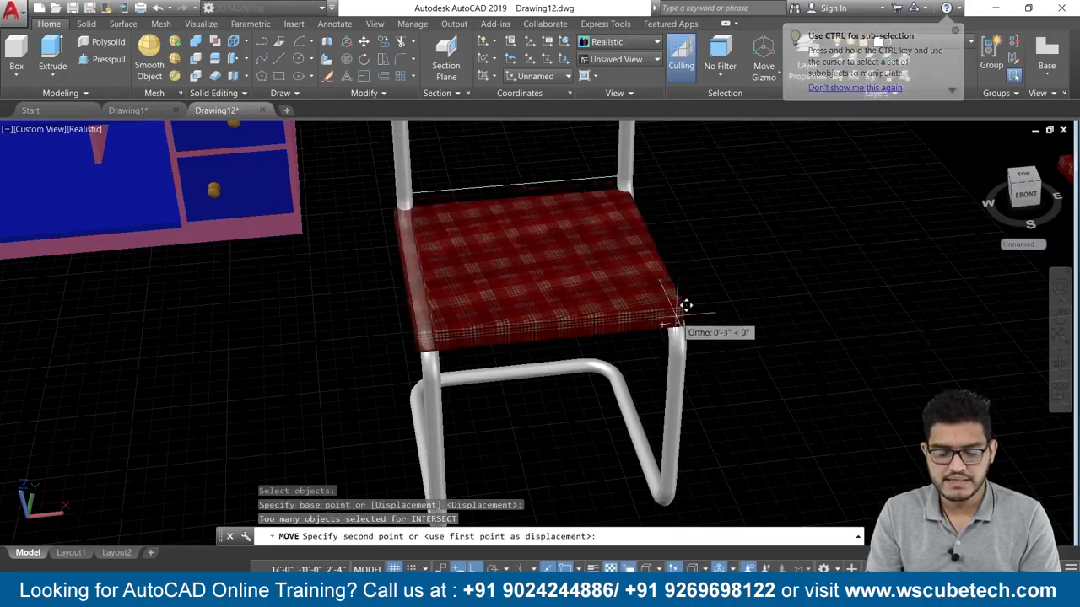
{"action": "left_click", "coordinate": [676, 317]}
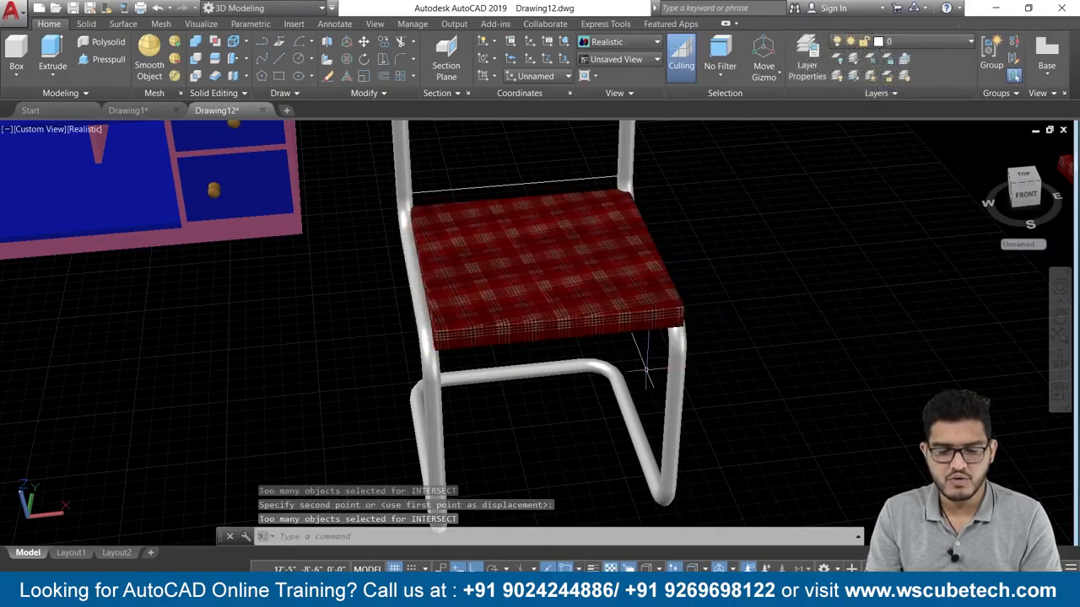
- Examine from several angles how the seat cushion fits between the chair's side tubes
{"action": "middle_click_drag", "start_coordinate": [605, 413], "coordinate": [647, 405], "text": "shift"}
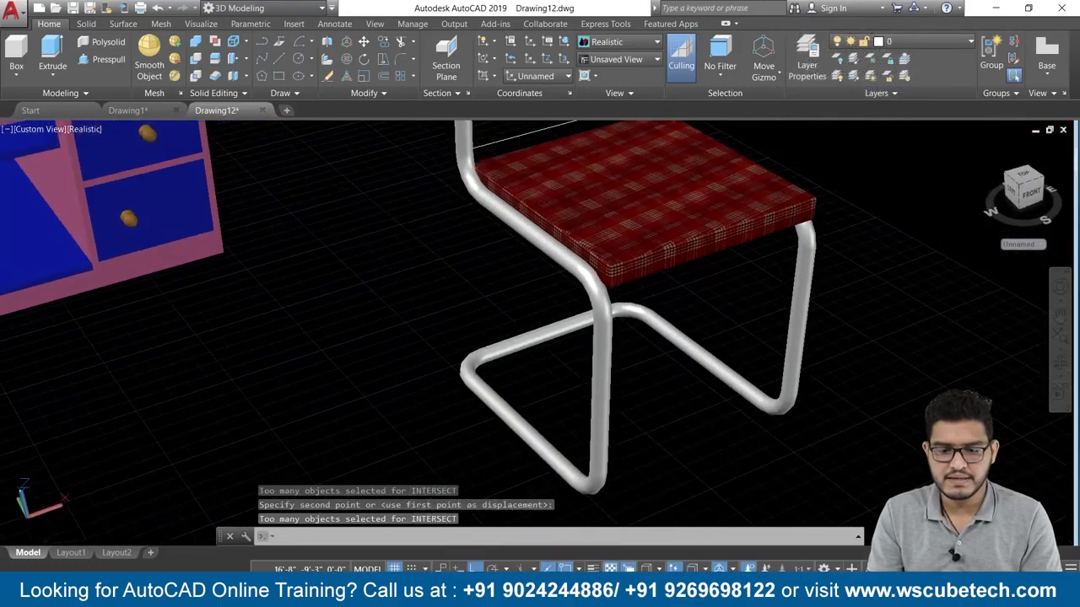
{"action": "left_click", "coordinate": [605, 352]}
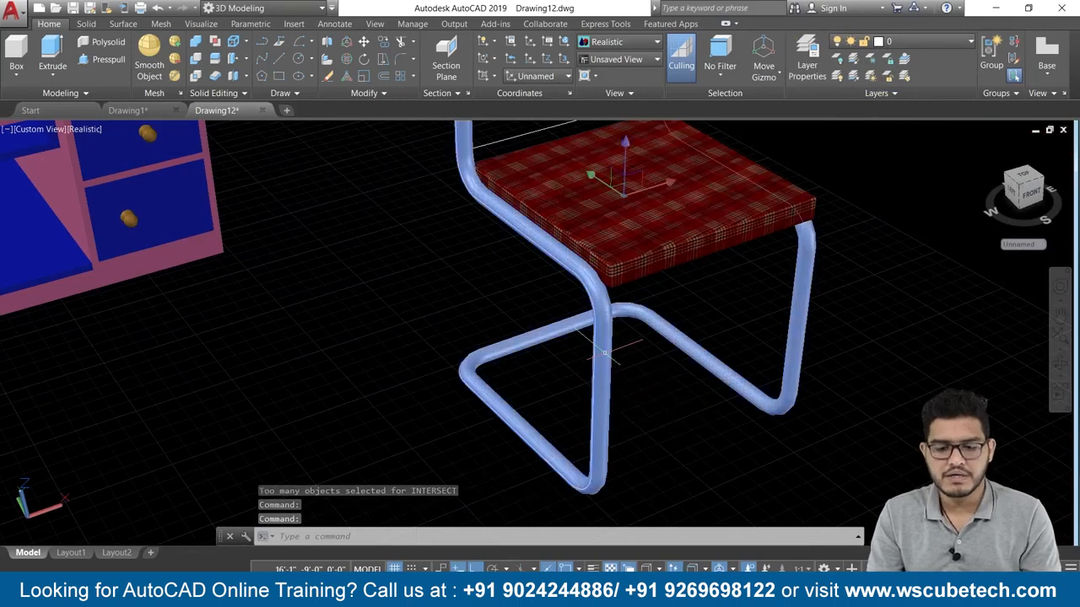
{"action": "scroll", "coordinate": [462, 358], "scroll_direction": "down", "scroll_amount": 3}
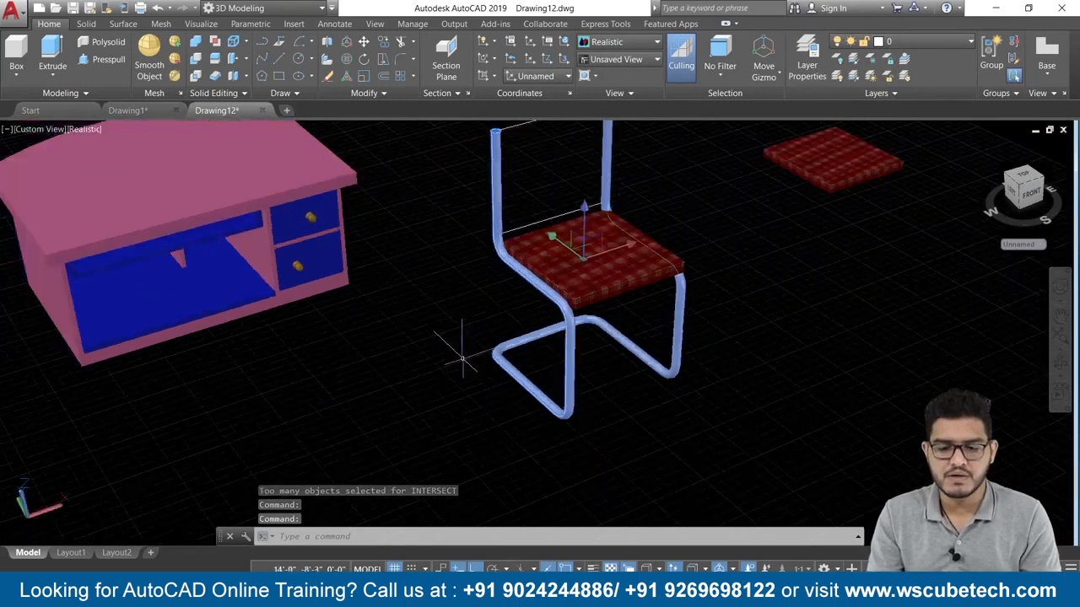
{"action": "middle_click_drag", "start_coordinate": [660, 409], "coordinate": [603, 414], "text": "shift"}
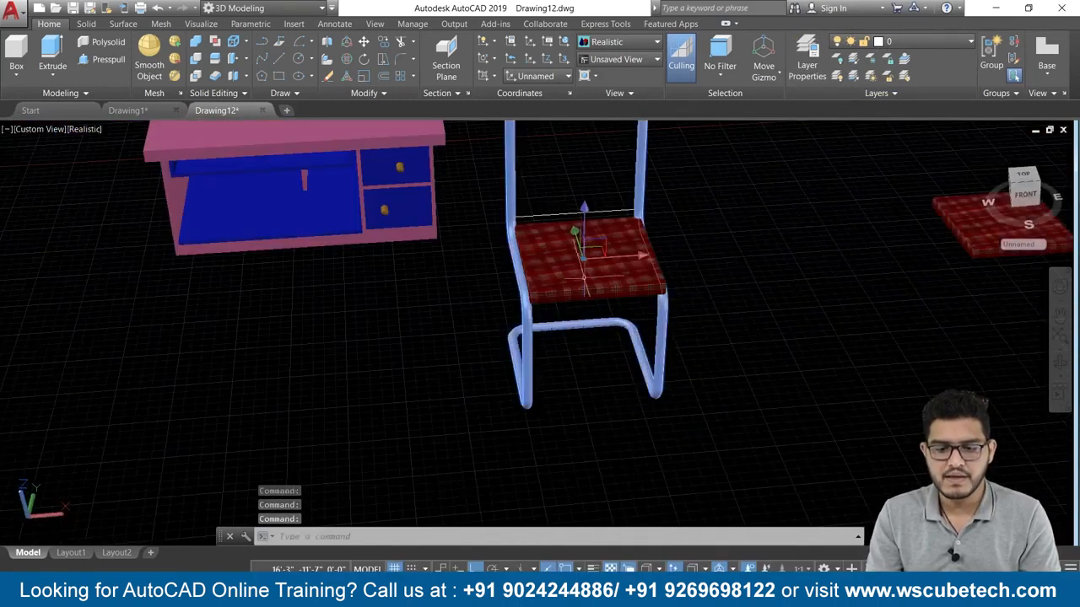
{"action": "scroll", "coordinate": [605, 335], "scroll_direction": "up", "scroll_amount": 2}
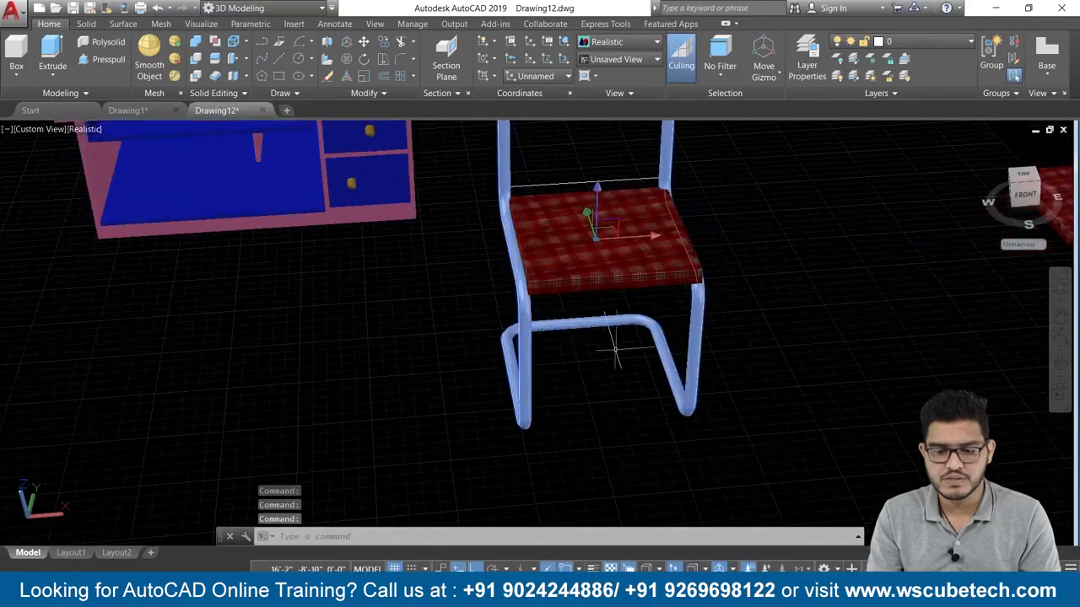
{"action": "key", "text": "Escape"}
{"action": "middle_click_drag", "start_coordinate": [742, 338], "coordinate": [735, 377], "text": "shift"}
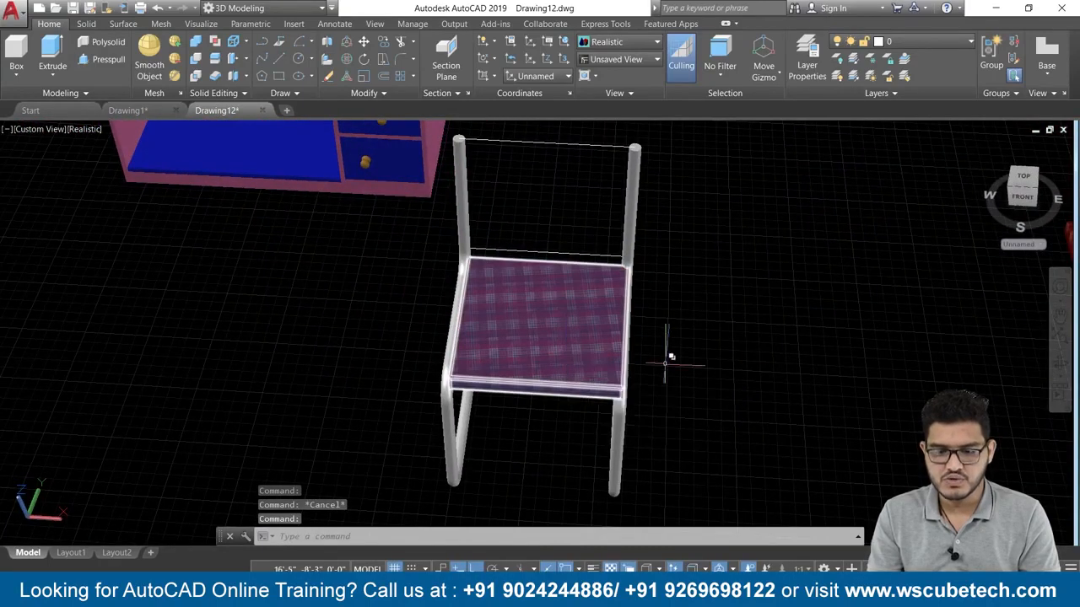
{"action": "scroll", "coordinate": [720, 364], "scroll_direction": "down", "scroll_amount": 4}
{"action": "middle_click_drag", "start_coordinate": [746, 385], "coordinate": [661, 325], "text": "shift"}
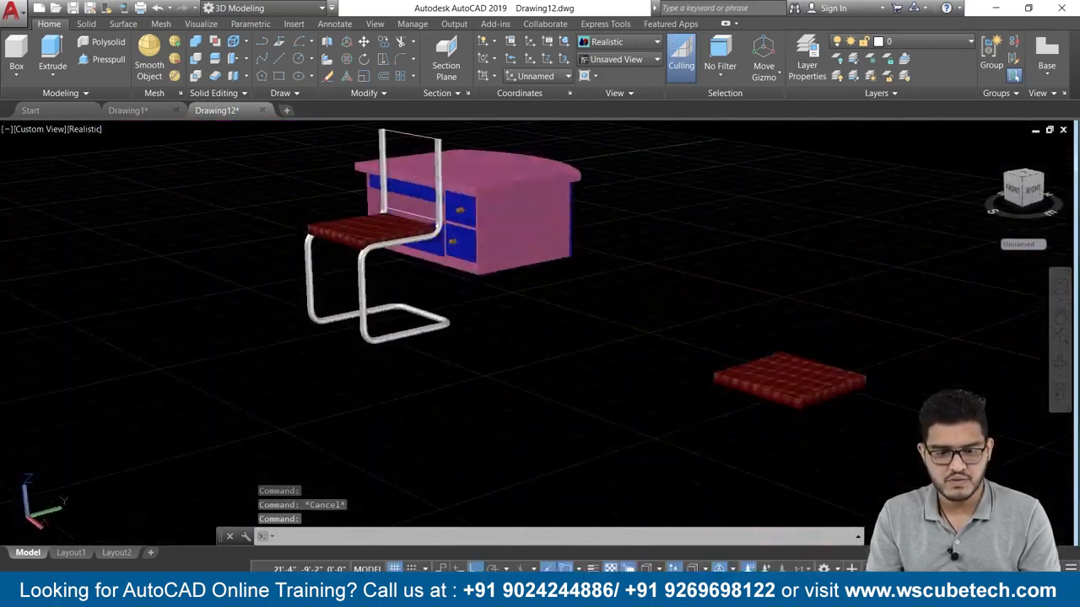
- Move the seat cushion off the chair frame by its front corner to the near corner of the spare cushion
{"action": "left_click", "coordinate": [406, 240]}
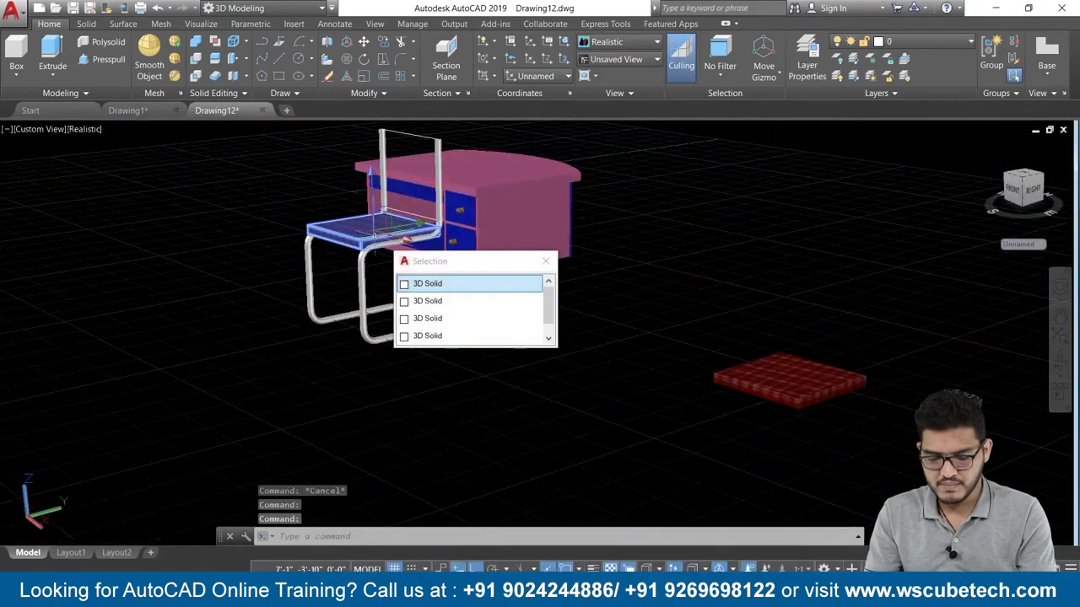
{"action": "key", "text": "Return"}
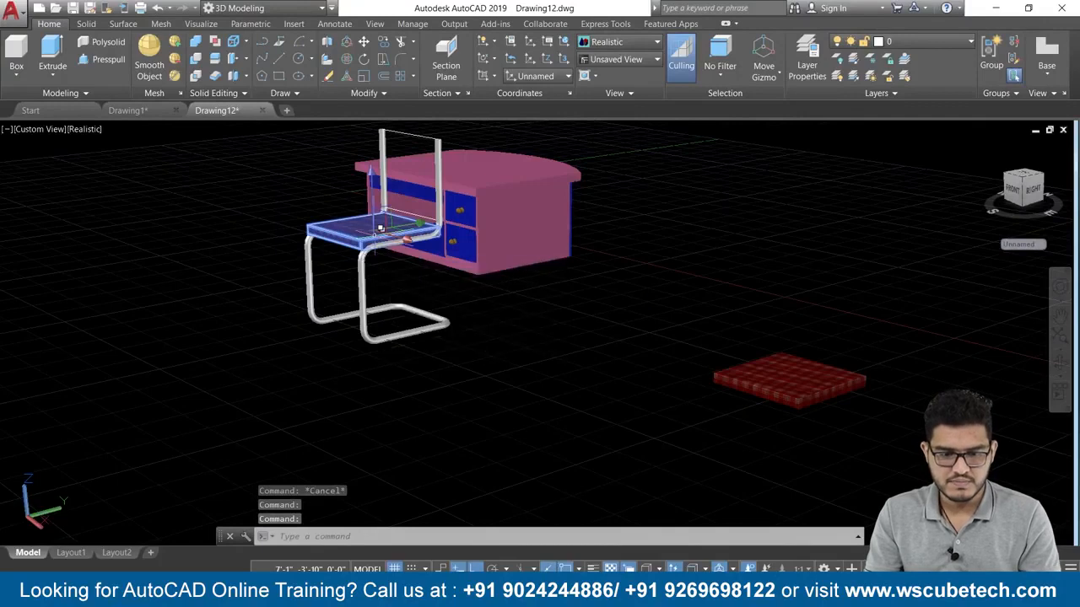
{"action": "left_click", "coordinate": [371, 245]}
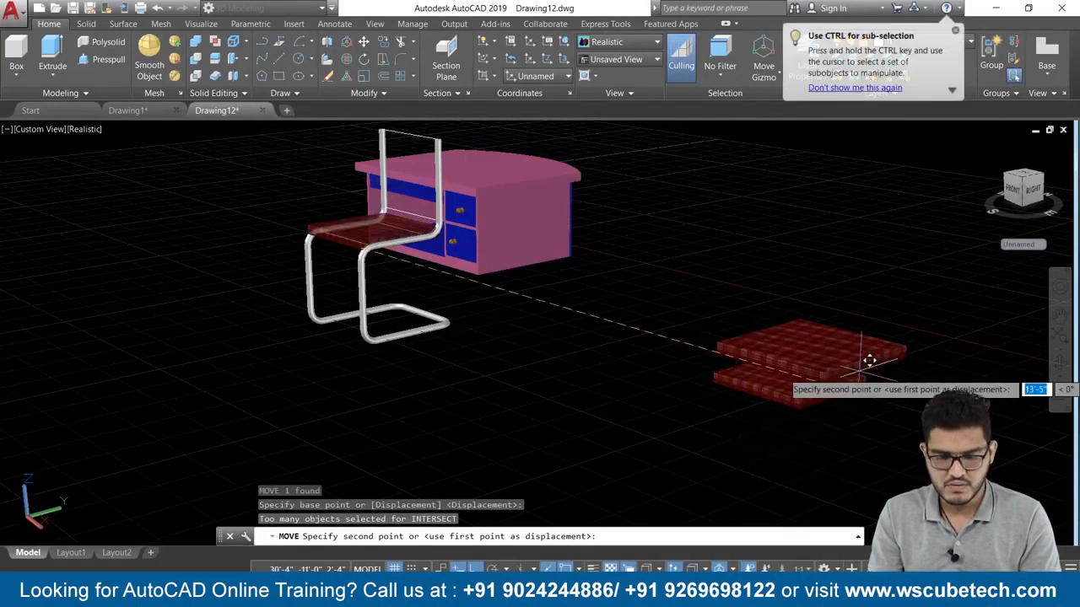
{"action": "key", "text": "F8"}
{"action": "middle_click_drag", "start_coordinate": [864, 382], "coordinate": [646, 394]}
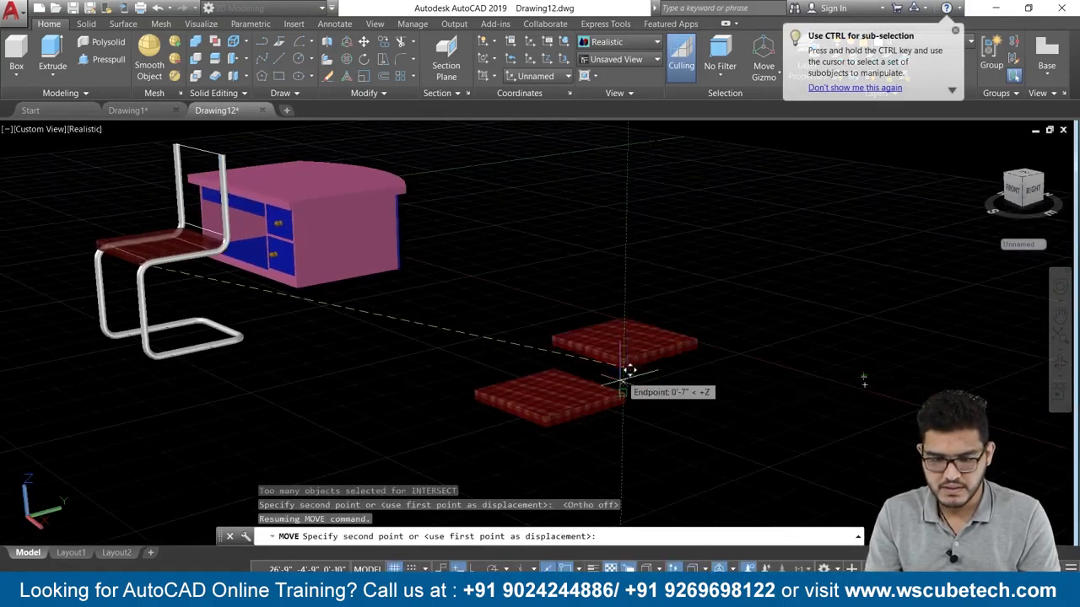
{"action": "left_click", "coordinate": [627, 389]}
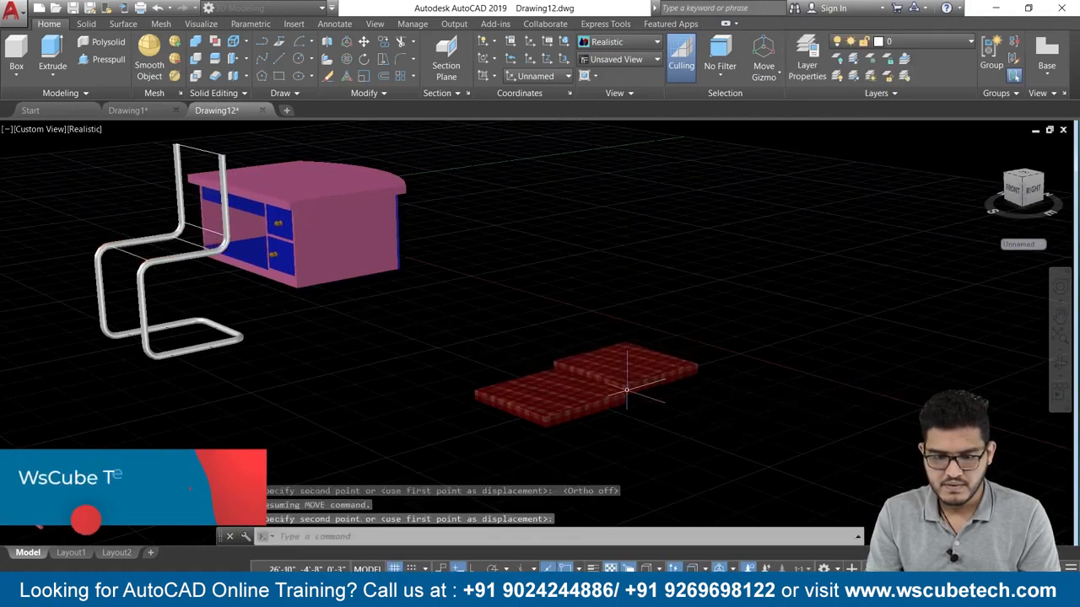
- Rotate the moved cushion upright with 3D Rotate so it faces the front of the flat cushion
{"action": "left_click", "coordinate": [348, 57]}
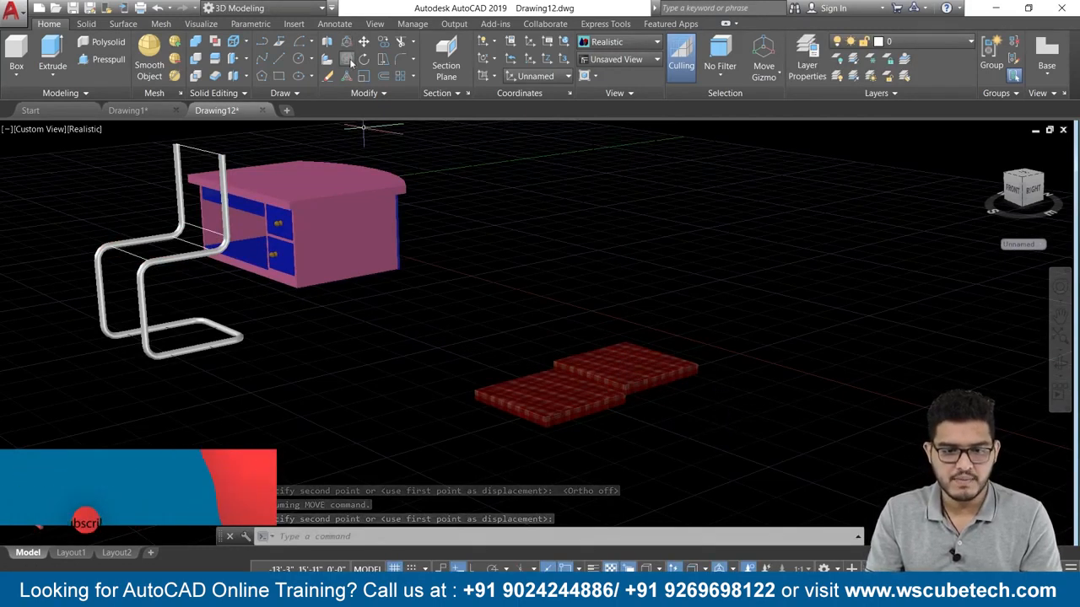
{"action": "left_click", "coordinate": [626, 349]}
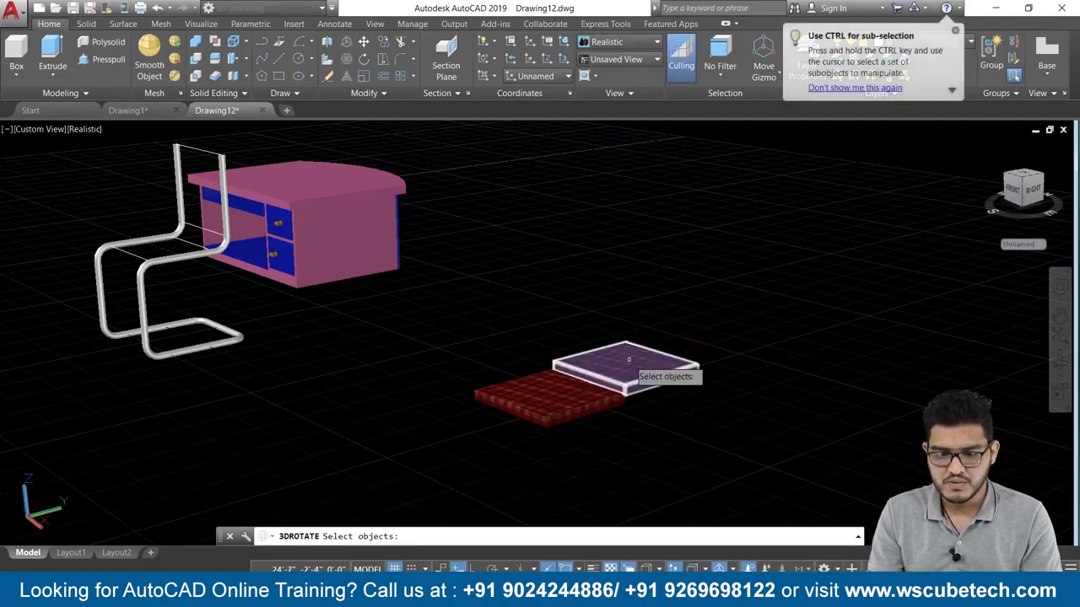
{"action": "key", "text": "Return"}
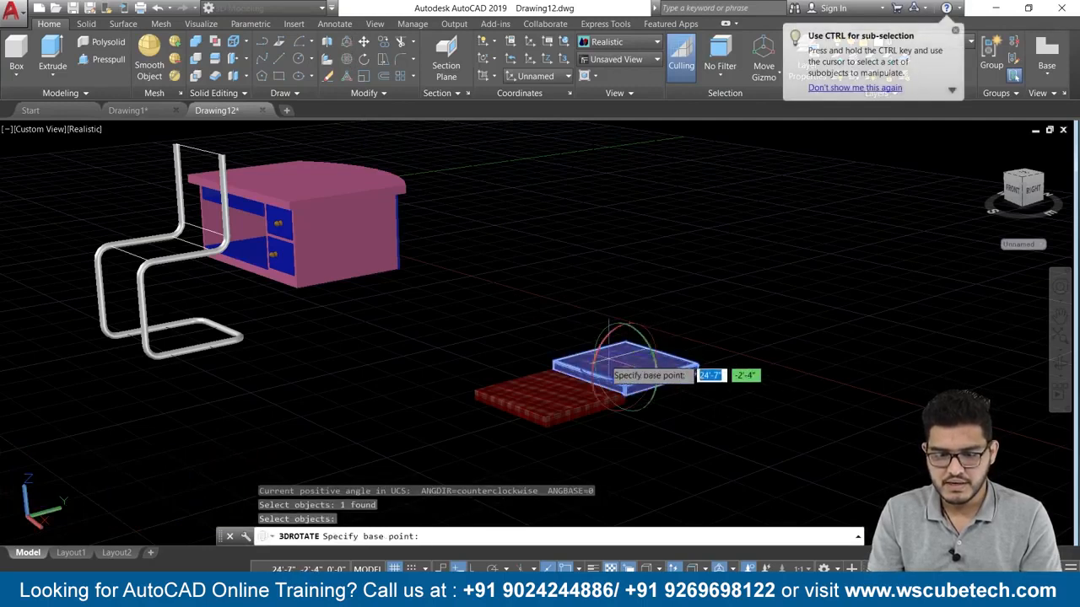
{"action": "left_click", "coordinate": [594, 361]}
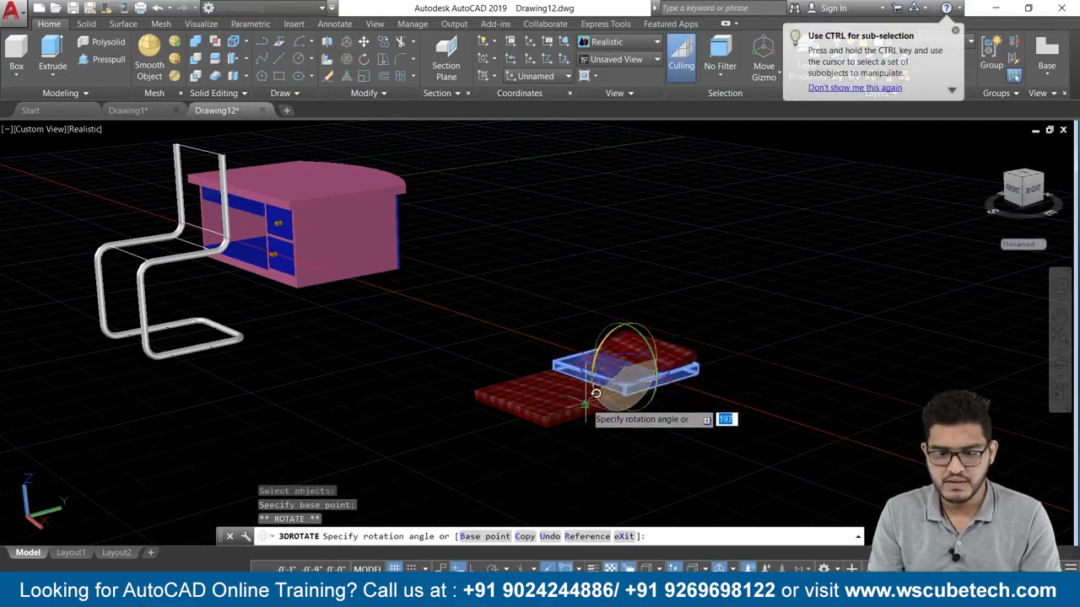
{"action": "left_click", "coordinate": [627, 455]}
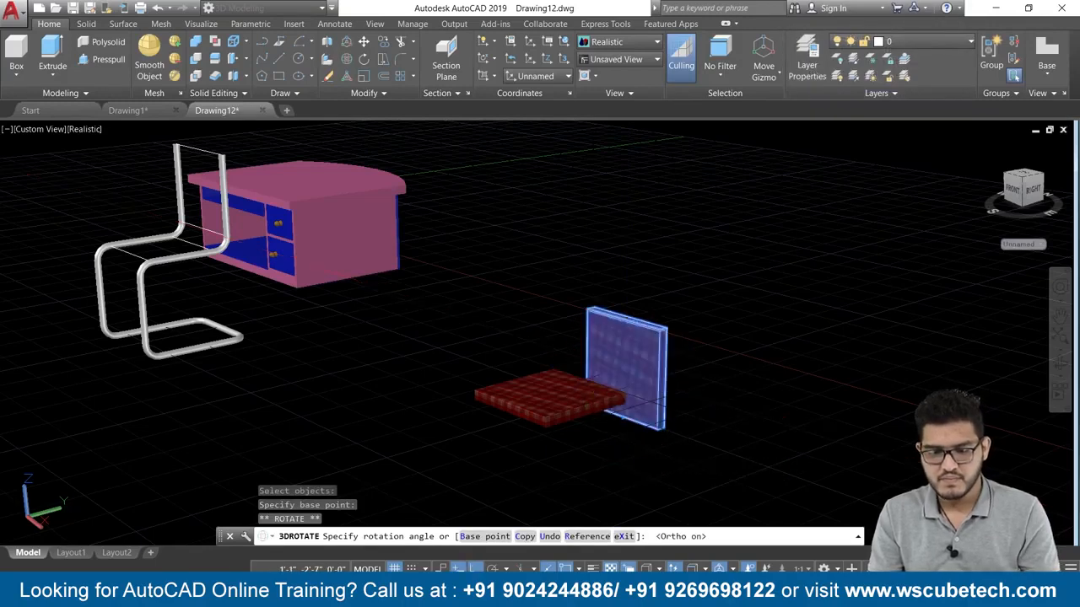
{"action": "scroll", "coordinate": [685, 447], "scroll_direction": "up", "scroll_amount": 1}
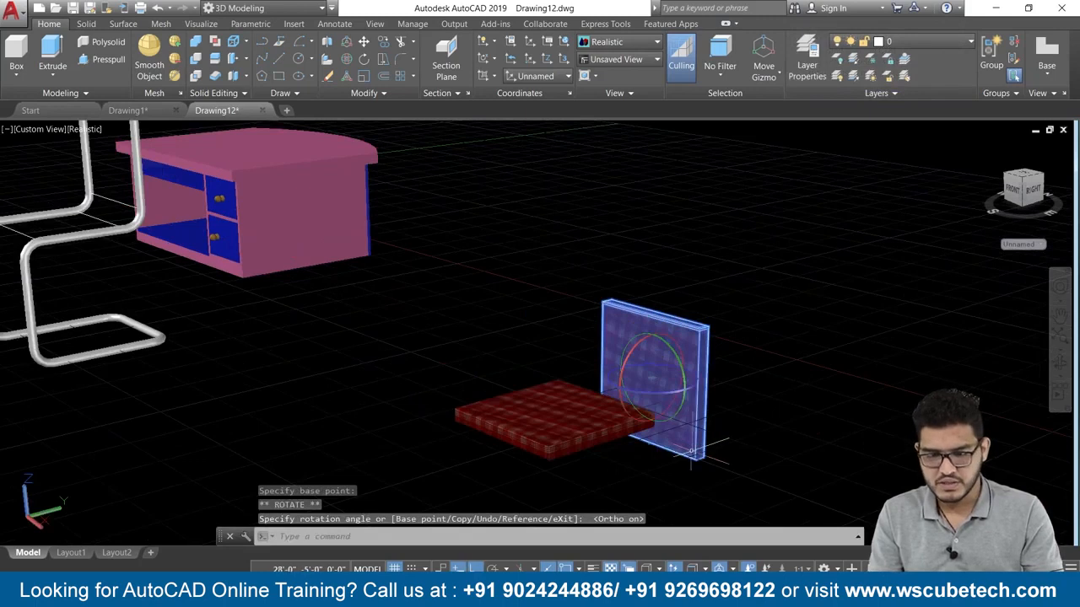
{"action": "key", "text": "Escape"}
- Move the upright cushion by its bottom corner onto the rear corner of the flat cushion to form a backrest
{"action": "type", "text": "m"}
{"action": "key", "text": "Return"}
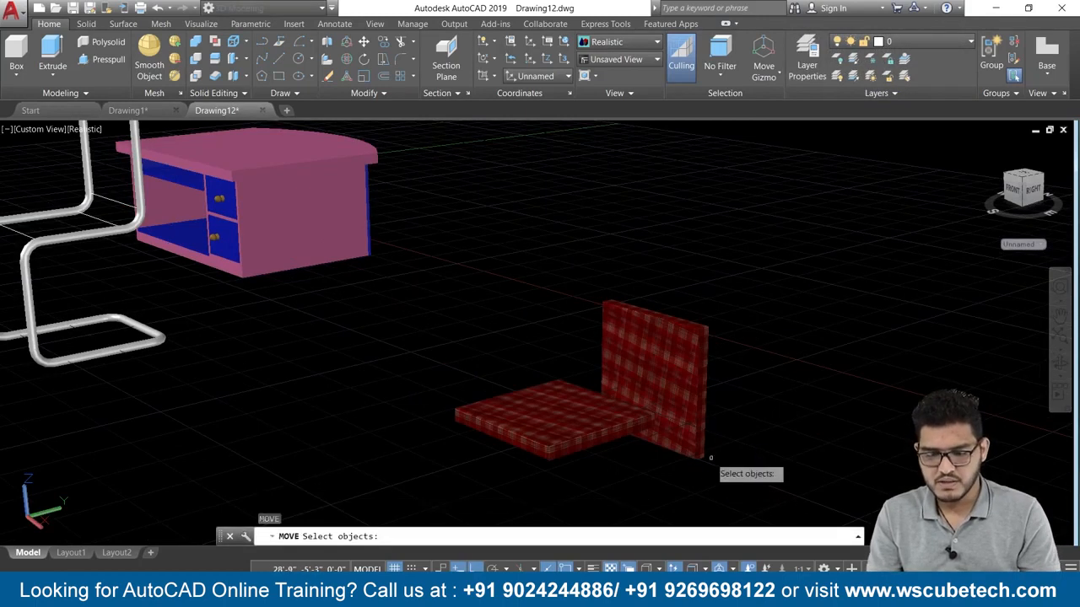
{"action": "left_click", "coordinate": [699, 452]}
{"action": "key", "text": "Return"}
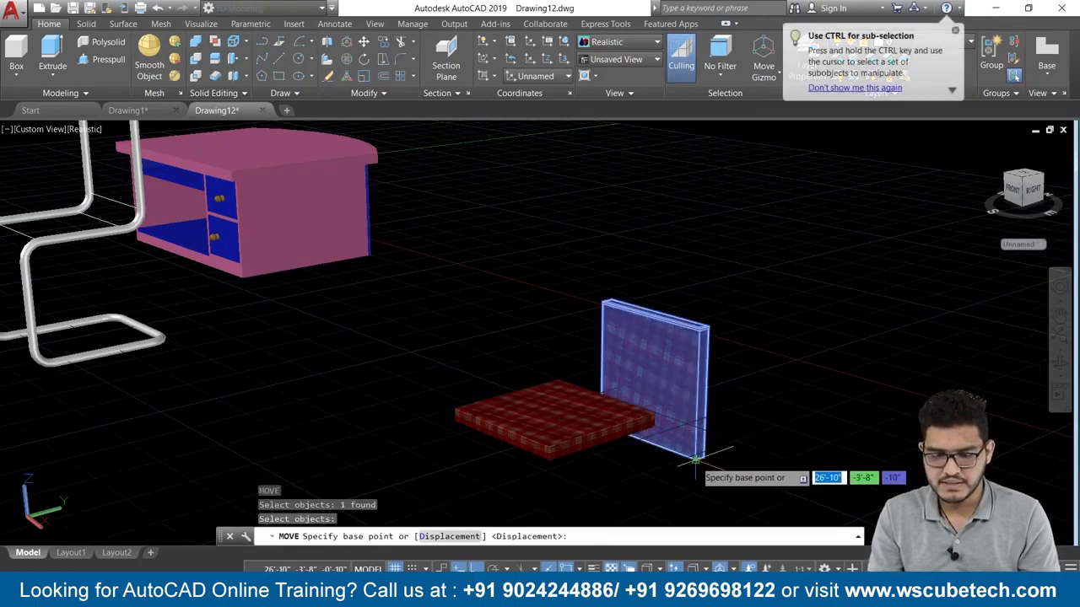
{"action": "left_click", "coordinate": [697, 459]}
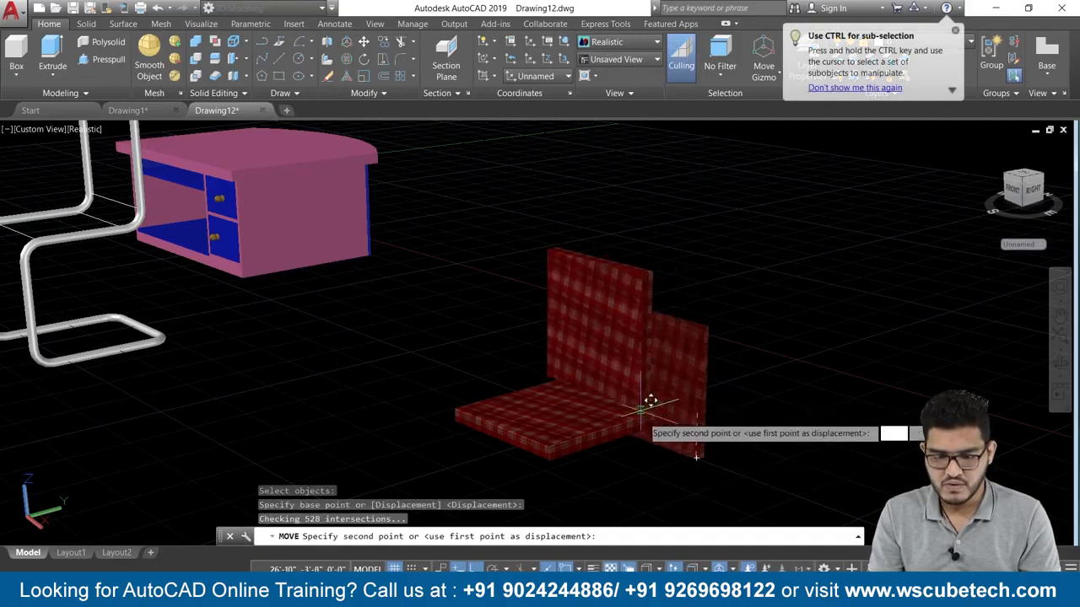
{"action": "left_click", "coordinate": [655, 413]}
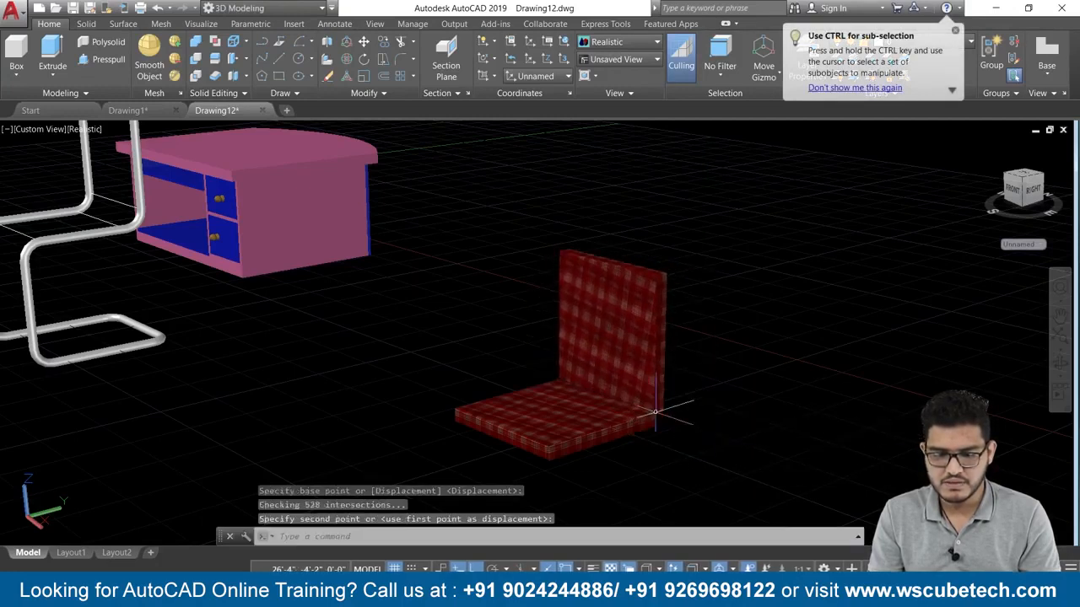
- Union the upright backrest cushion and the flat seat cushion into one solid
{"action": "left_click", "coordinate": [196, 42]}
{"action": "left_click", "coordinate": [609, 363]}
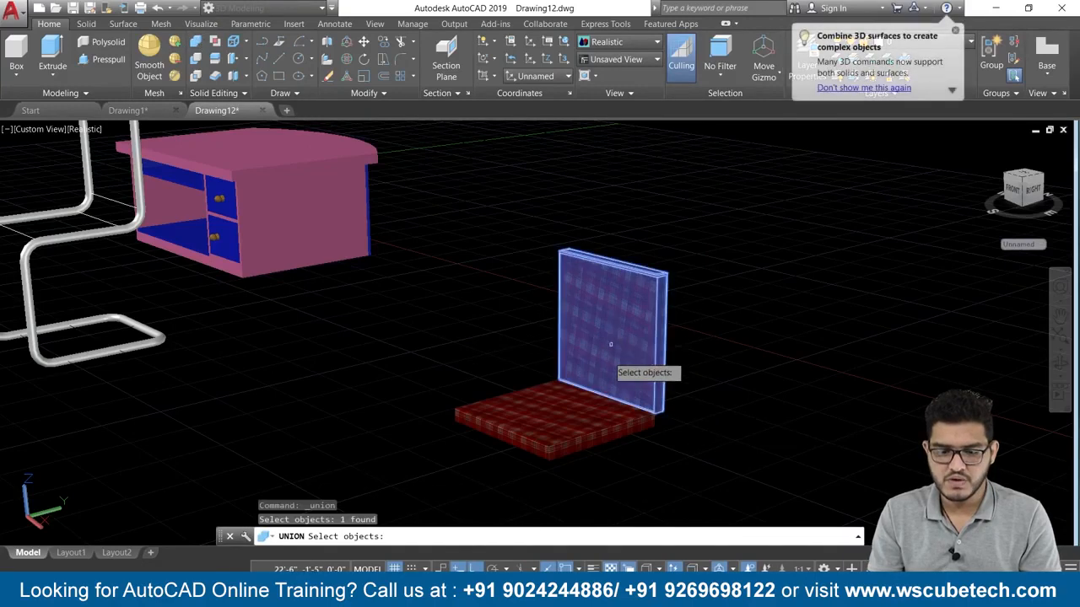
{"action": "left_click", "coordinate": [591, 405]}
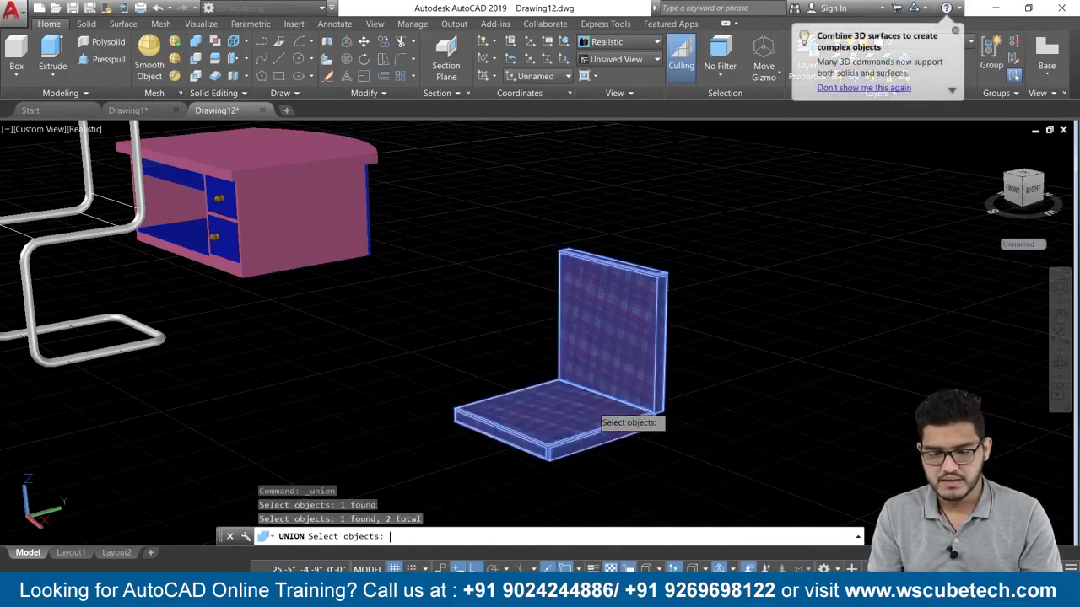
{"action": "key", "text": "Return"}
- Move the joined cushions by the front bottom corner about 19'-10" at 180° toward the chair
{"action": "mouse_move", "coordinate": [659, 468]}
{"action": "middle_mouse_down", "text": "shift"}
{"action": "mouse_move", "coordinate": [607, 433]}
{"action": "mouse_move", "coordinate": [641, 474]}
{"action": "mouse_move", "coordinate": [677, 468]}
{"action": "middle_mouse_up", "text": "shift"}
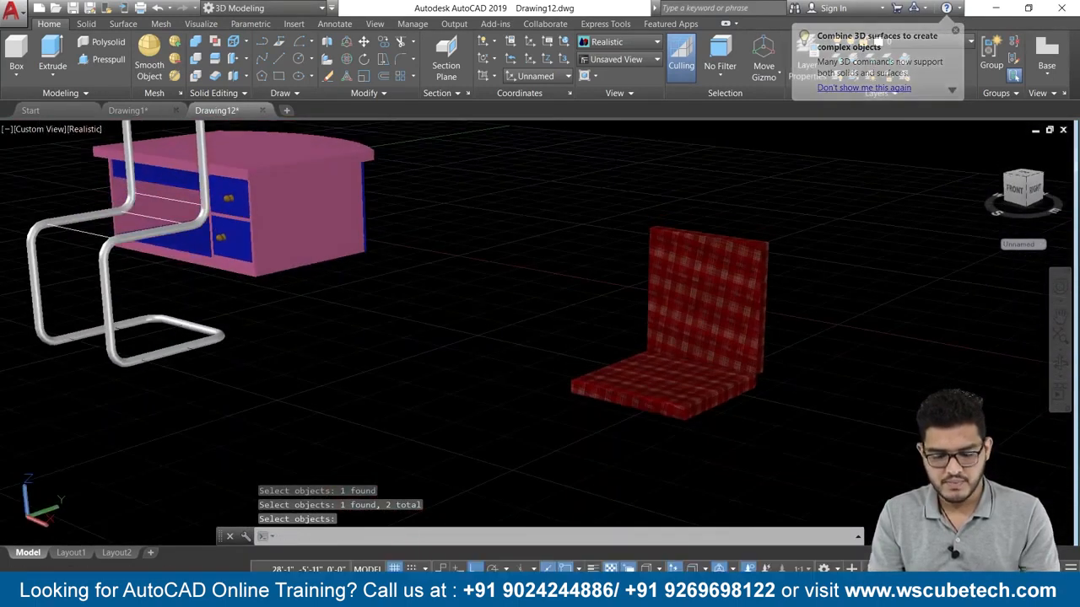
{"action": "type", "text": "m"}
{"action": "key", "text": "Return"}
{"action": "left_click", "coordinate": [680, 419]}
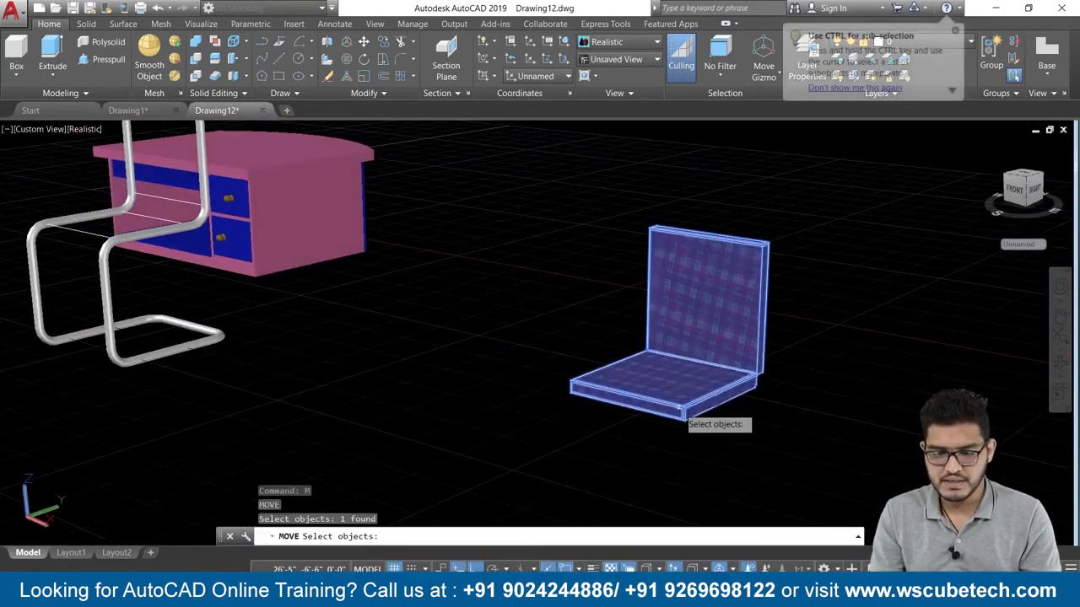
{"action": "key", "text": "Return"}
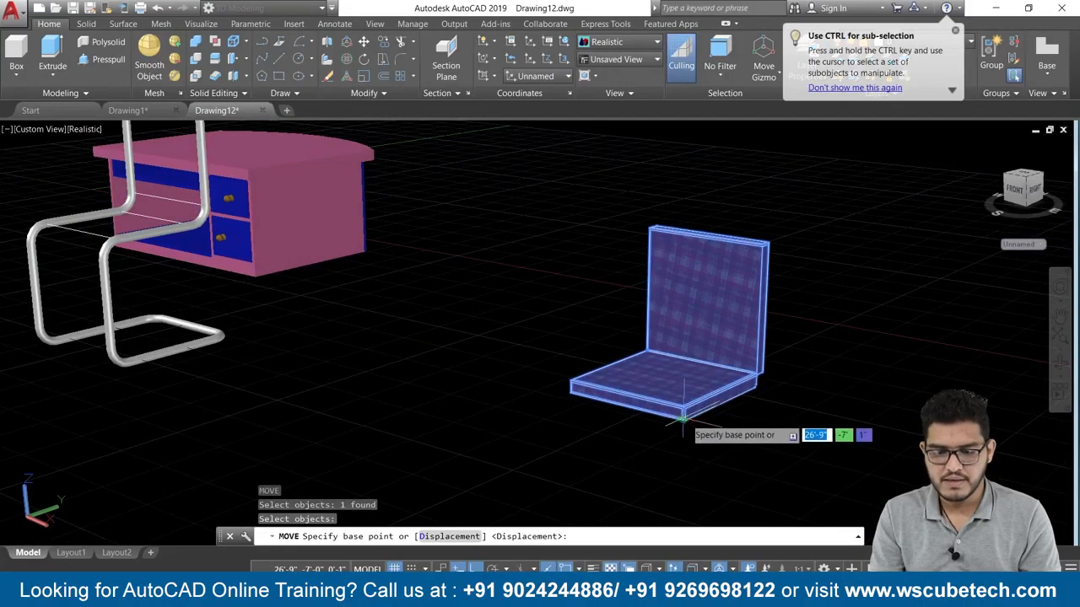
{"action": "left_click", "coordinate": [682, 420]}
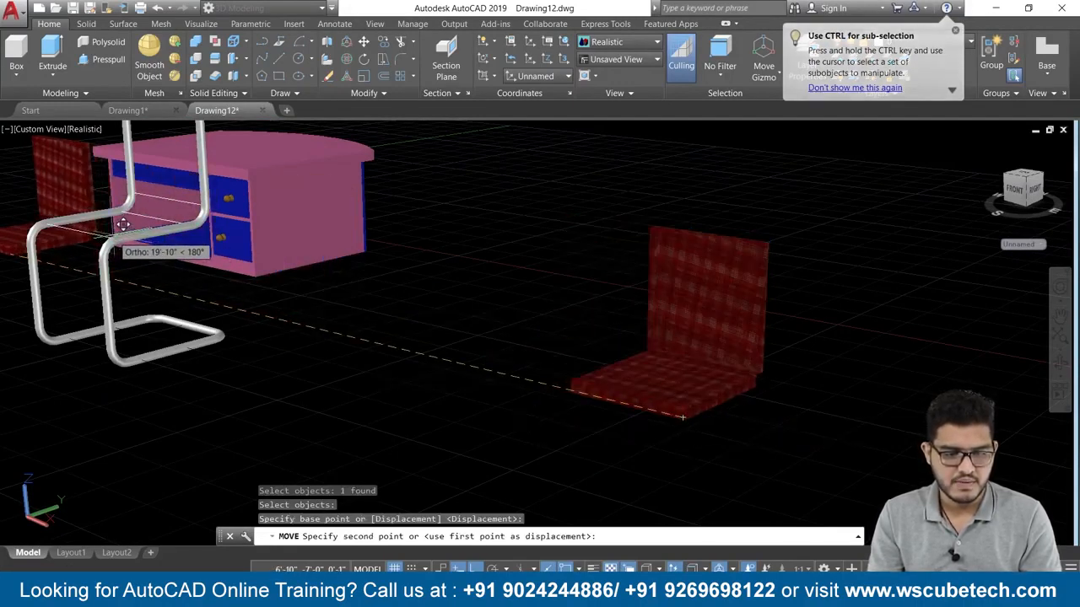
{"action": "left_click", "coordinate": [122, 229]}
- Move the joined cushions by the front bottom corner onto the right seat tube at the chair's front guide line
{"action": "middle_click_drag", "start_coordinate": [142, 281], "coordinate": [297, 251], "text": "shift"}
{"action": "scroll", "coordinate": [193, 354], "scroll_direction": "up", "scroll_amount": 1}
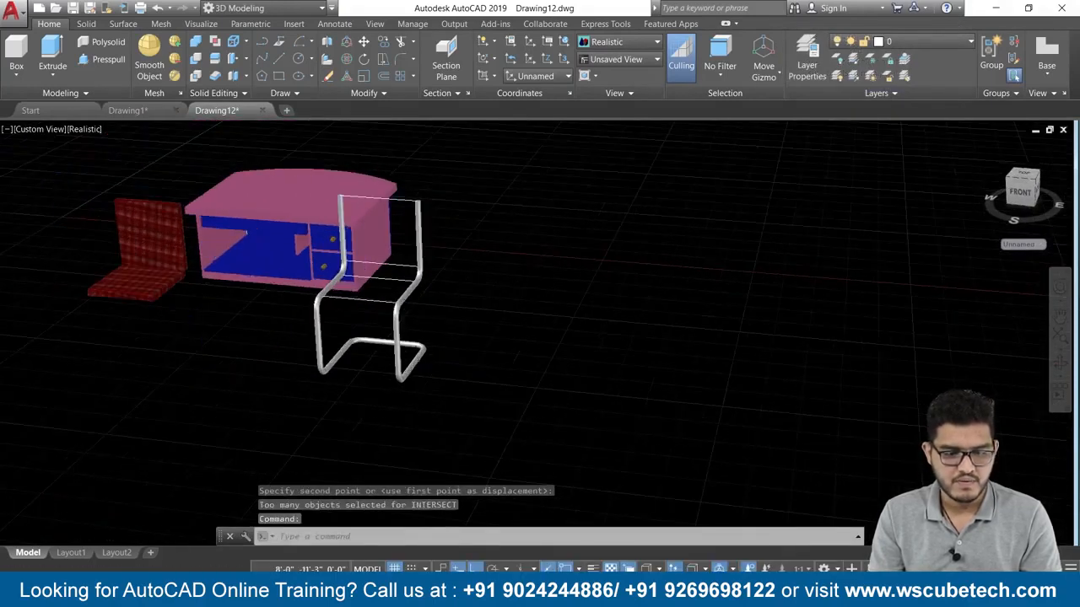
{"action": "type", "text": "m"}
{"action": "key", "text": "Return"}
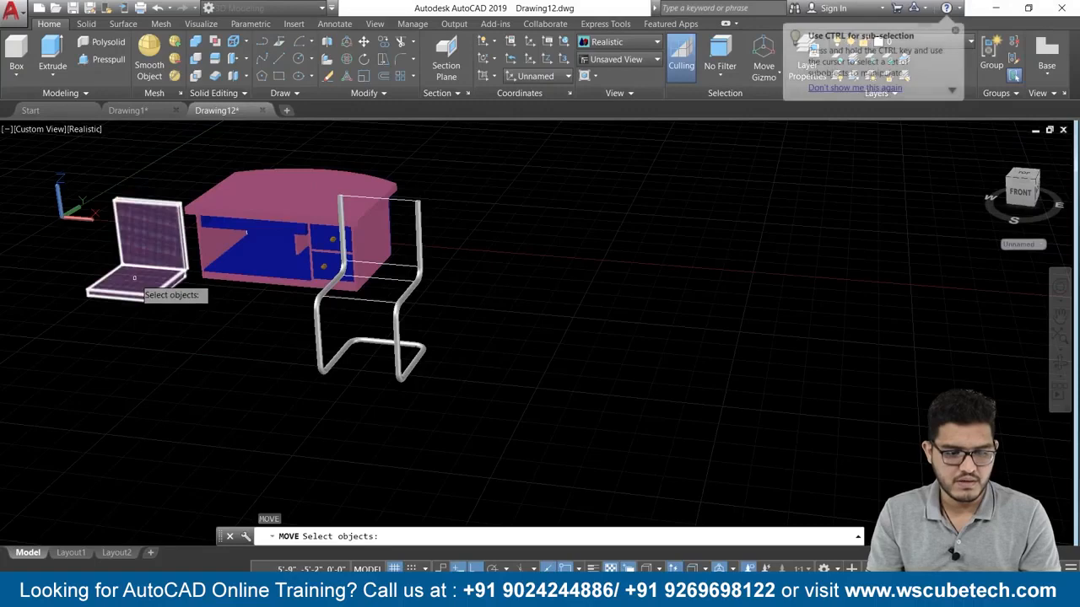
{"action": "left_click", "coordinate": [150, 292]}
{"action": "key", "text": "Return"}
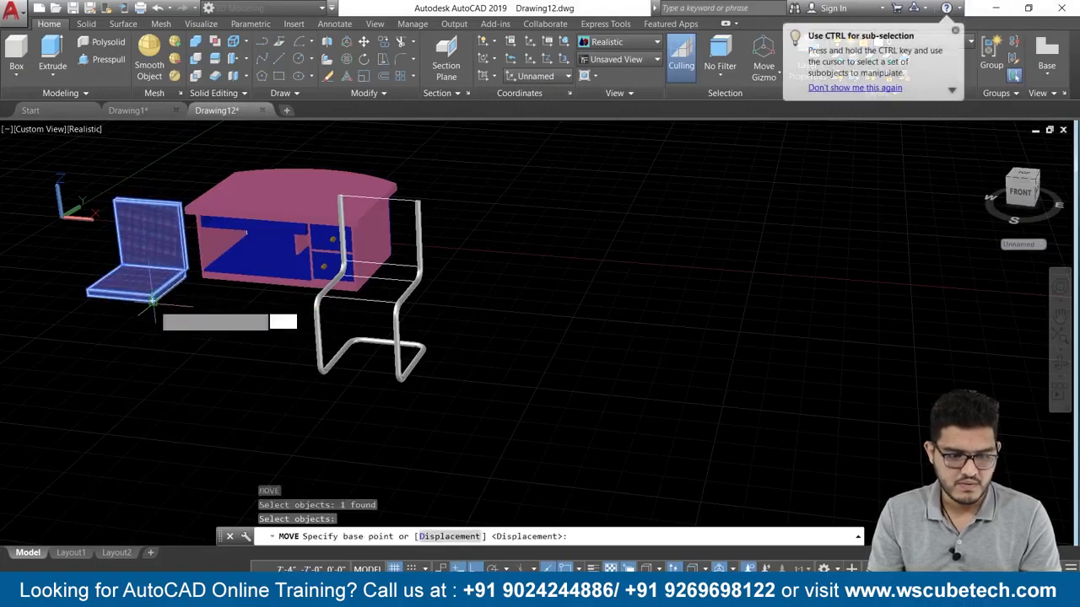
{"action": "left_click", "coordinate": [152, 301]}
{"action": "scroll", "coordinate": [358, 337], "scroll_direction": "up", "scroll_amount": 4}
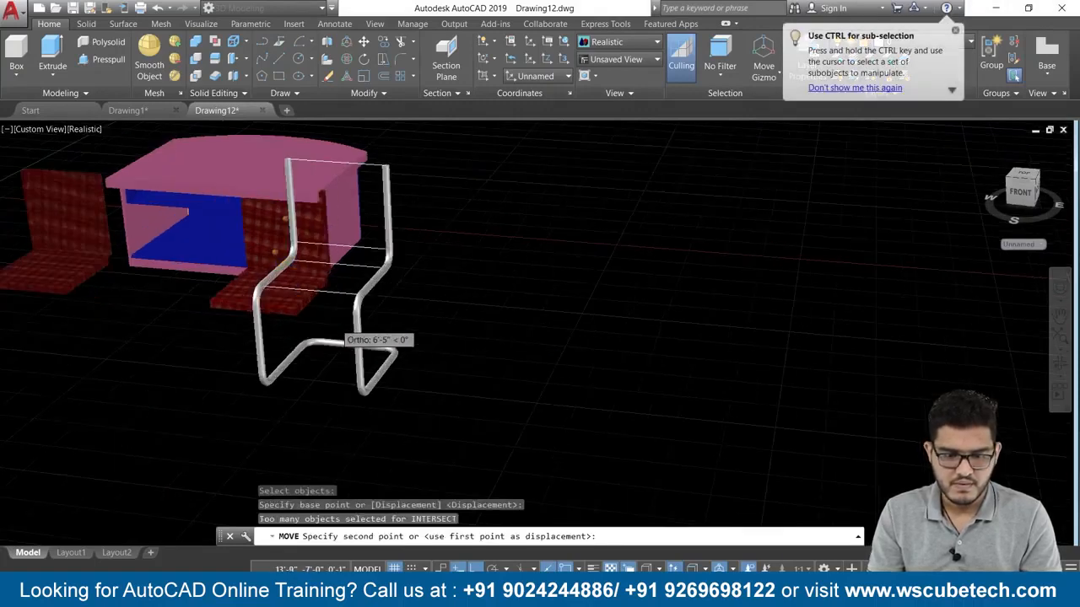
{"action": "mouse_move", "coordinate": [429, 366]}
{"action": "middle_mouse_down", "text": "shift"}
{"action": "mouse_move", "coordinate": [470, 374]}
{"action": "mouse_move", "coordinate": [418, 372]}
{"action": "middle_mouse_up", "text": "shift"}
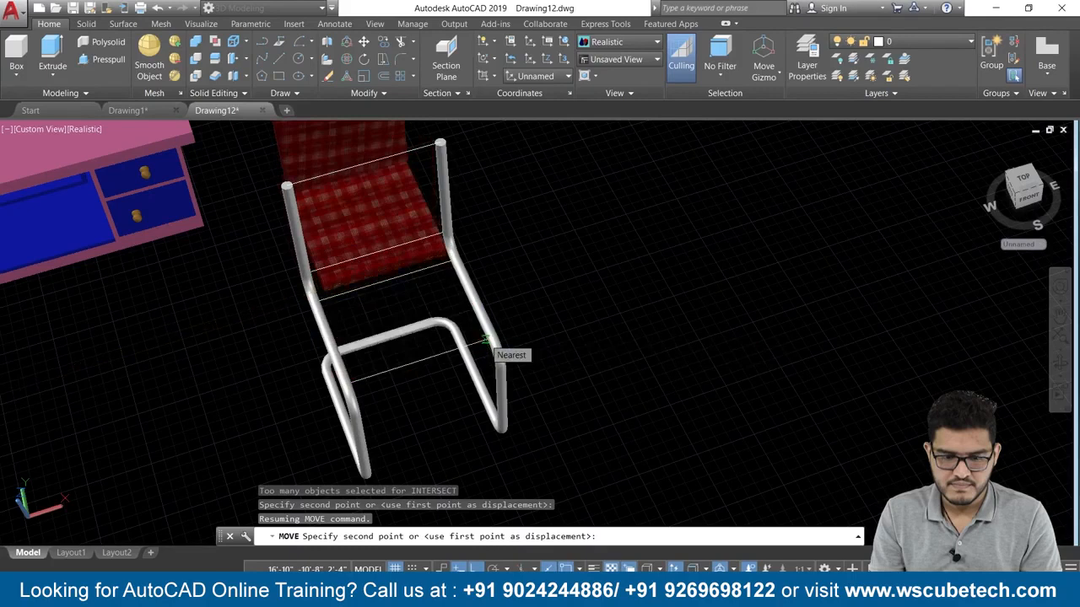
{"action": "left_click", "coordinate": [494, 330]}
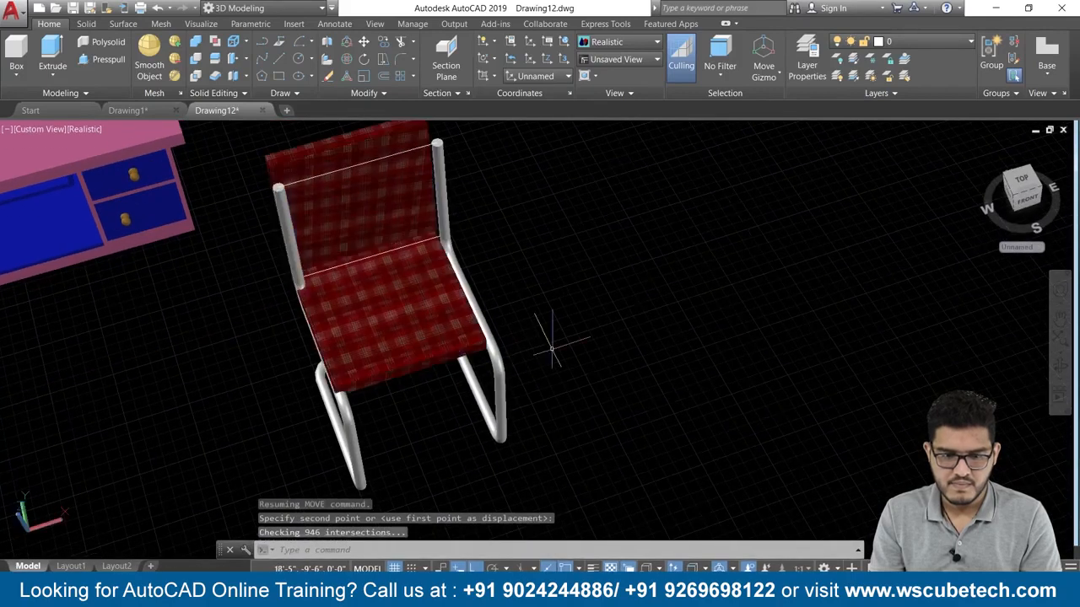
{"action": "scroll", "coordinate": [552, 349], "scroll_direction": "up", "scroll_amount": 2}
{"action": "mouse_move", "coordinate": [551, 349]}
{"action": "middle_mouse_down", "text": "shift"}
{"action": "mouse_move", "coordinate": [546, 318]}
{"action": "mouse_move", "coordinate": [554, 321]}
{"action": "mouse_move", "coordinate": [560, 346]}
{"action": "mouse_move", "coordinate": [511, 338]}
{"action": "mouse_move", "coordinate": [532, 329]}
{"action": "middle_mouse_up", "text": "shift"}
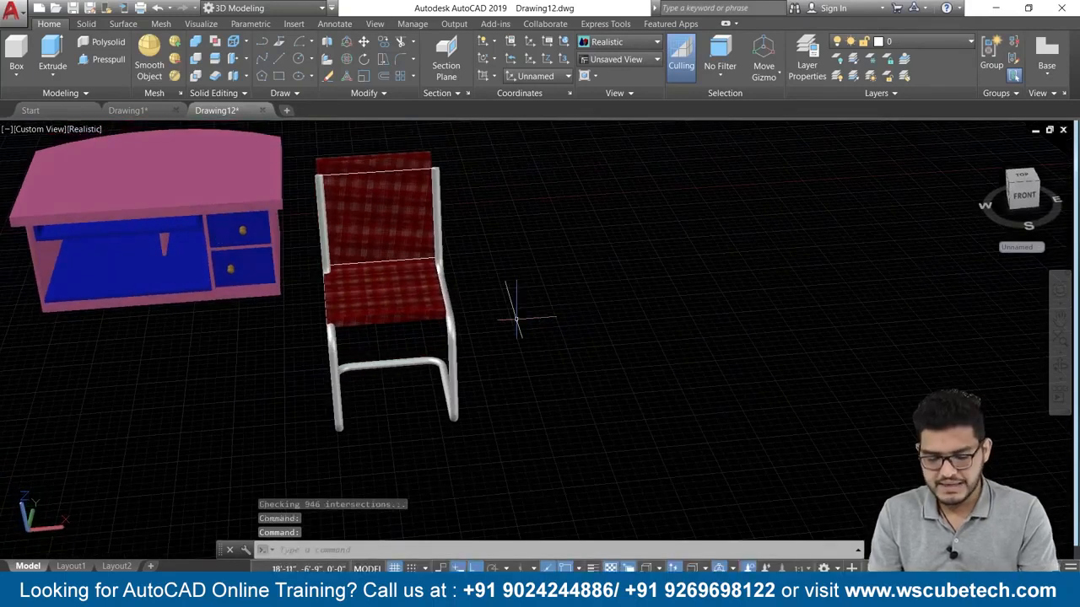
- Move the joined cushions by their right front bottom corner about 1'-2" at 270° toward the front of the chair frame
{"action": "type", "text": "m"}
{"action": "key", "text": "Return"}
{"action": "scroll", "coordinate": [518, 318], "scroll_direction": "up", "scroll_amount": 3}
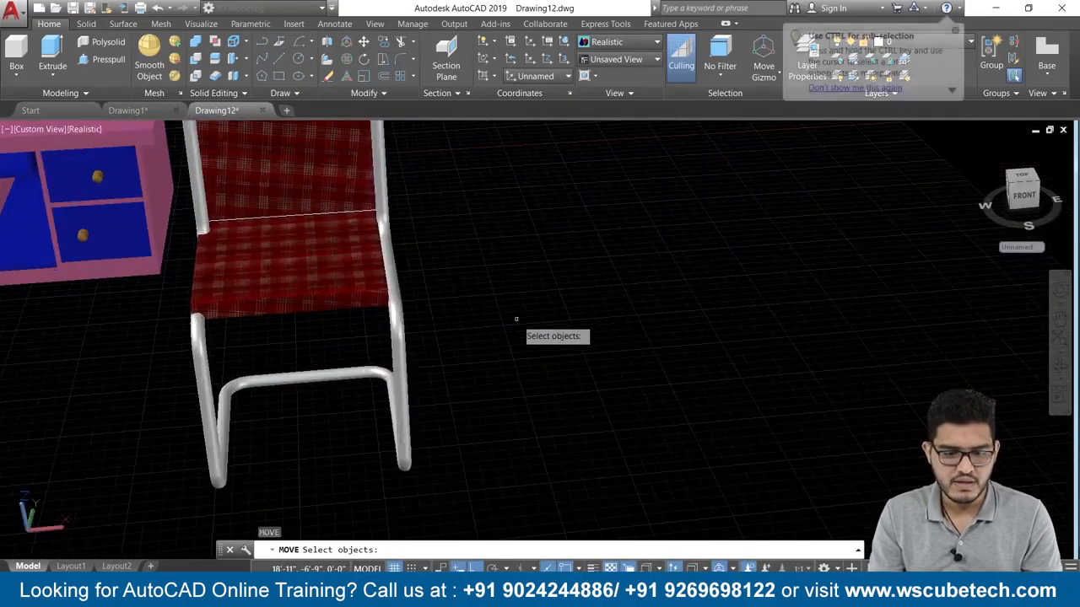
{"action": "left_click", "coordinate": [335, 295]}
{"action": "key", "text": "Return"}
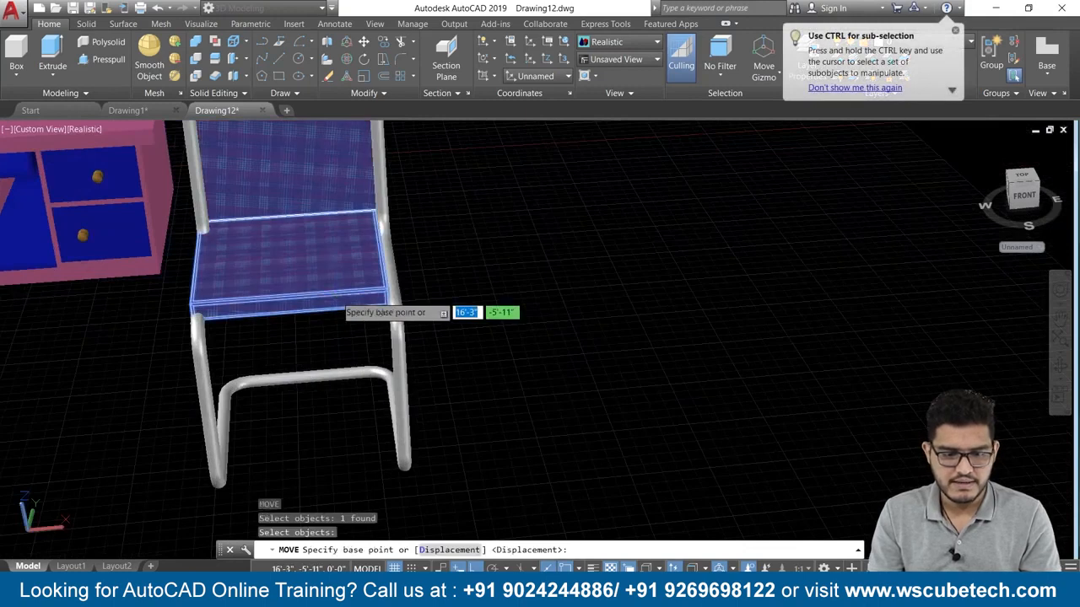
{"action": "left_click", "coordinate": [386, 302]}
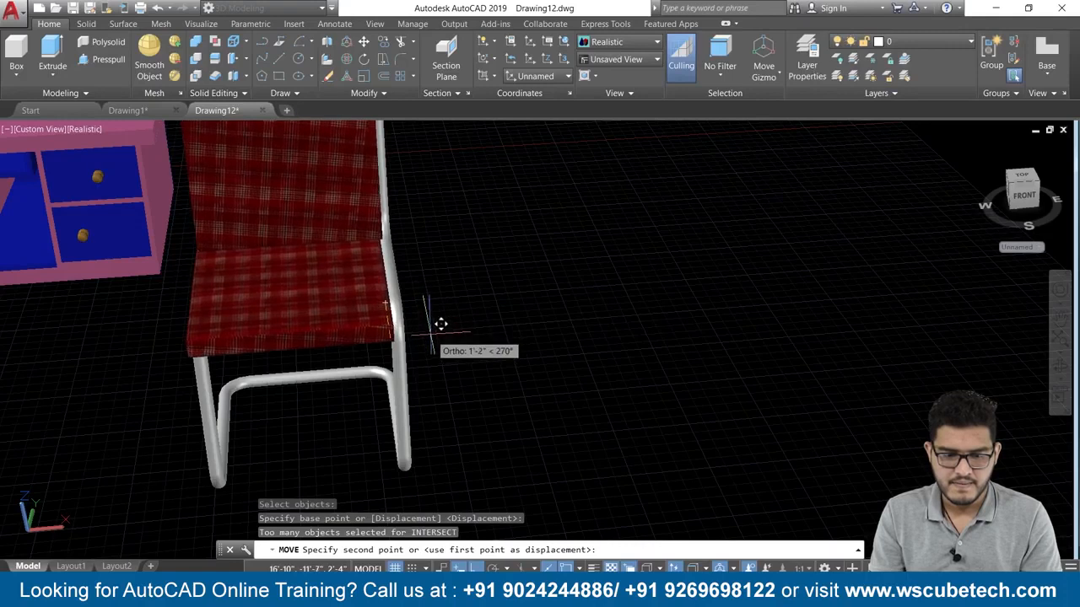
{"action": "mouse_move", "coordinate": [474, 357]}
{"action": "middle_mouse_down", "text": "shift"}
{"action": "mouse_move", "coordinate": [501, 359]}
{"action": "mouse_move", "coordinate": [470, 400]}
{"action": "mouse_move", "coordinate": [475, 366]}
{"action": "mouse_move", "coordinate": [501, 345]}
{"action": "mouse_move", "coordinate": [494, 363]}
{"action": "middle_mouse_up", "text": "shift"}
- Move the joined cushions by their right front bottom corner slightly sideways onto the chair's right front tube
{"action": "type", "text": "m"}
{"action": "key", "text": "Return"}
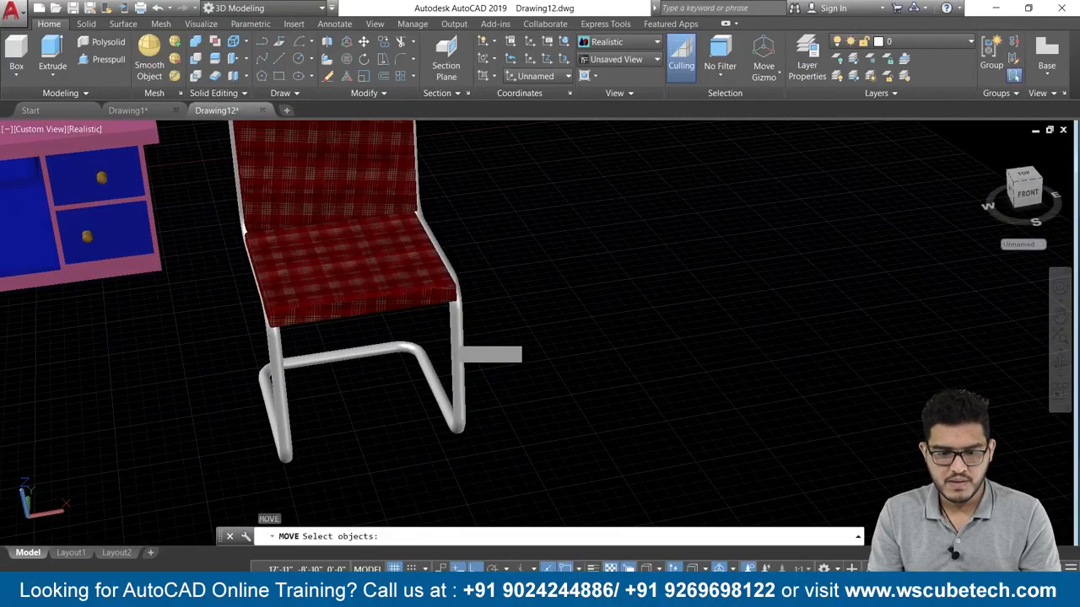
{"action": "left_click", "coordinate": [428, 295]}
{"action": "key", "text": "Return"}
{"action": "scroll", "coordinate": [430, 295], "scroll_direction": "up", "scroll_amount": 2}
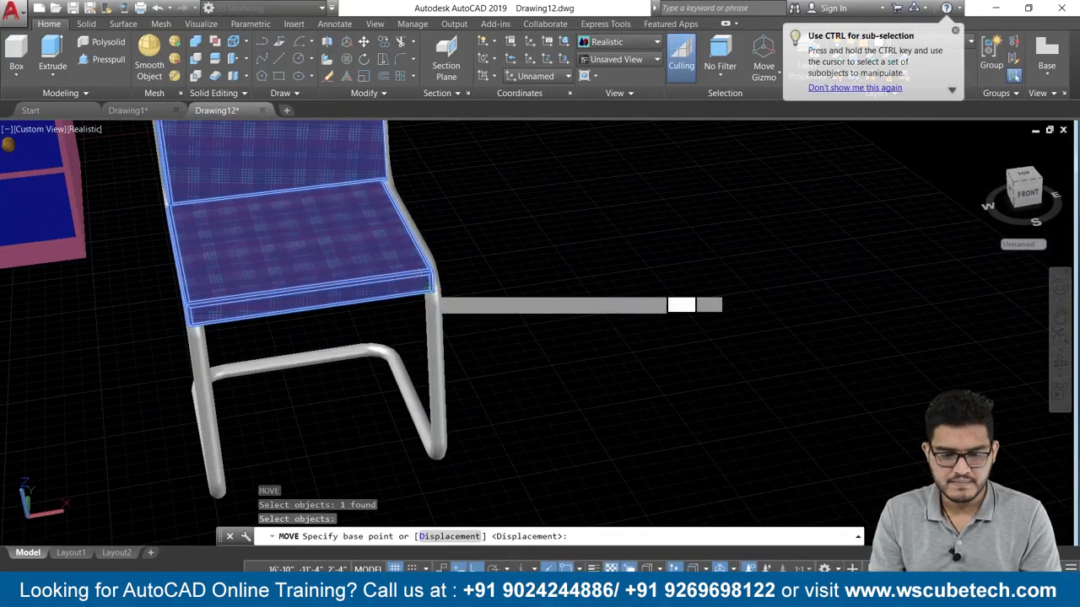
{"action": "left_click", "coordinate": [445, 278]}
{"action": "left_click", "coordinate": [435, 286]}
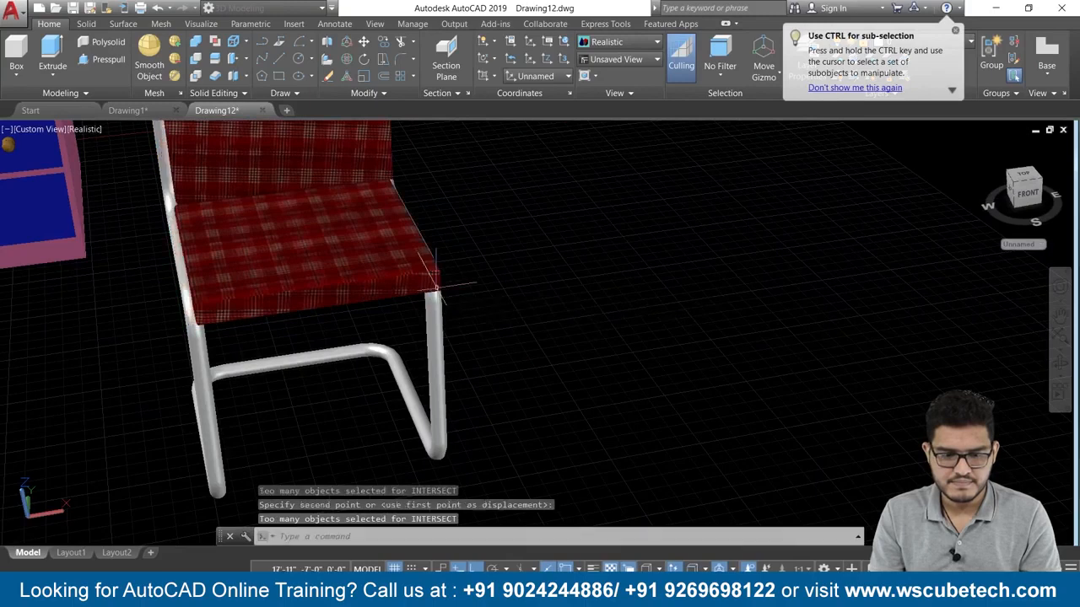
- Move the joined cushions by their left front bottom corner onto the nearest point of the chair's left tube
{"action": "middle_click_drag", "start_coordinate": [512, 316], "coordinate": [629, 369], "text": "shift"}
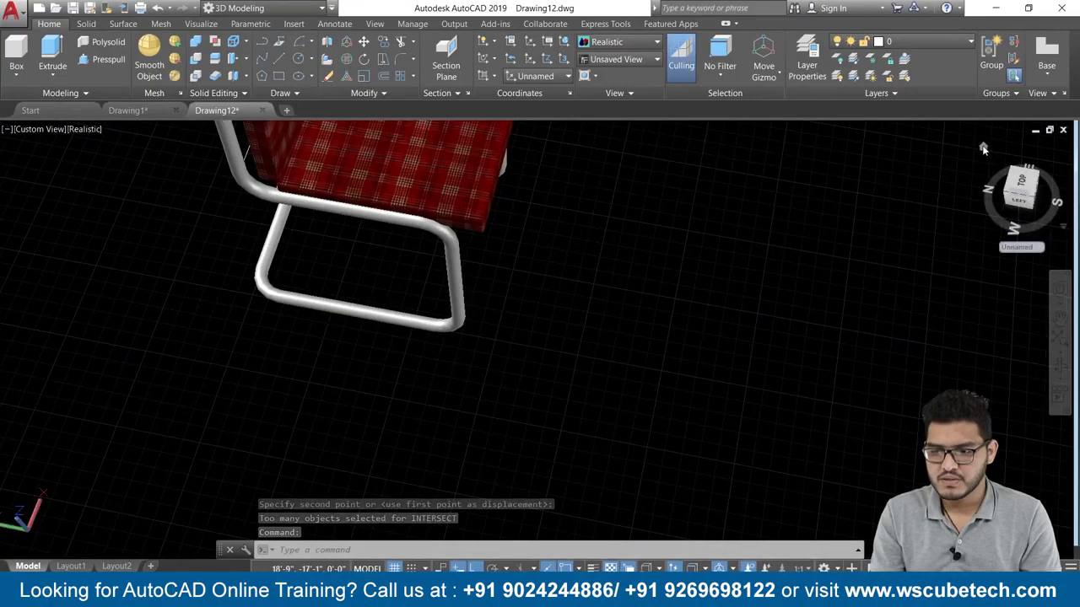
{"action": "left_click", "coordinate": [986, 151]}
{"action": "scroll", "coordinate": [797, 334], "scroll_direction": "up", "scroll_amount": 3}
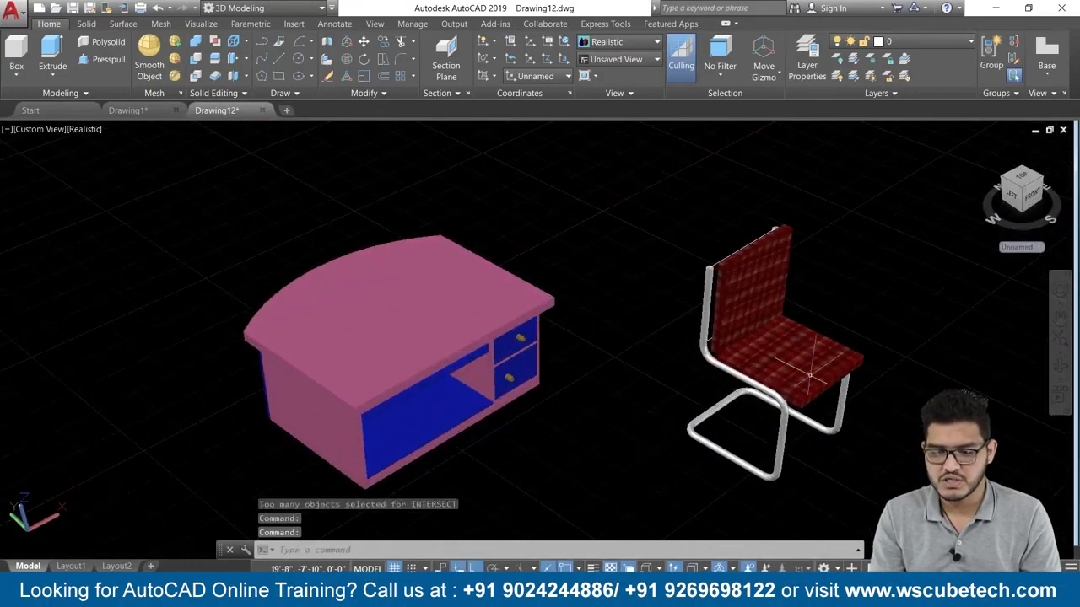
{"action": "middle_click_drag", "start_coordinate": [809, 365], "coordinate": [791, 380], "text": "shift"}
{"action": "scroll", "coordinate": [852, 472], "scroll_direction": "up", "scroll_amount": 2}
{"action": "mouse_move", "coordinate": [858, 482]}
{"action": "middle_mouse_down"}
{"action": "mouse_move", "coordinate": [727, 431]}
{"action": "mouse_move", "coordinate": [653, 448]}
{"action": "mouse_move", "coordinate": [709, 444]}
{"action": "mouse_move", "coordinate": [692, 478]}
{"action": "middle_mouse_up"}
{"action": "scroll", "coordinate": [650, 439], "scroll_direction": "up", "scroll_amount": 2}
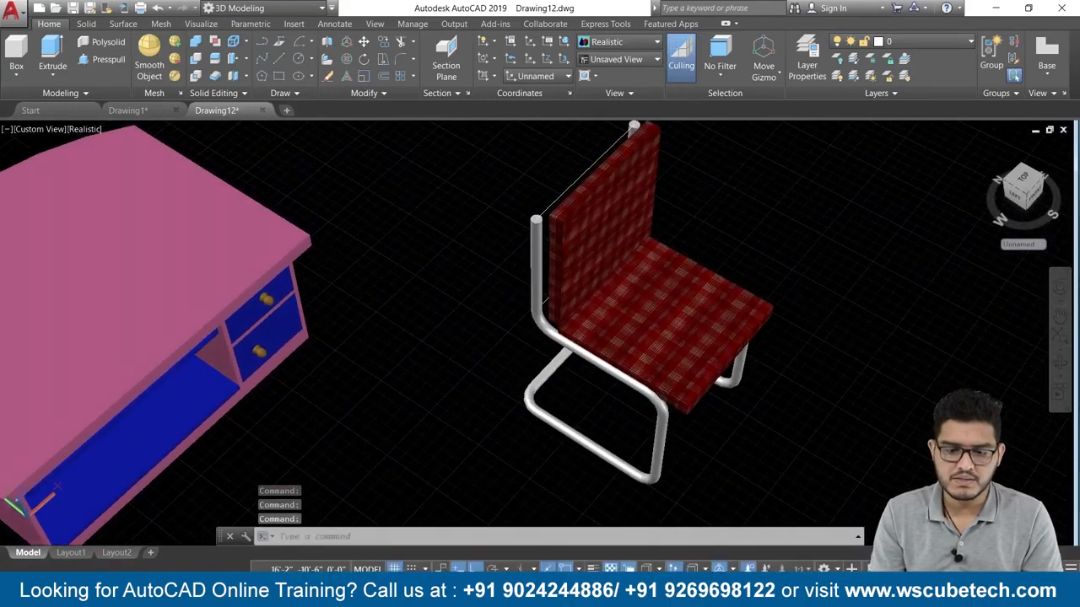
{"action": "type", "text": "m"}
{"action": "key", "text": "Return"}
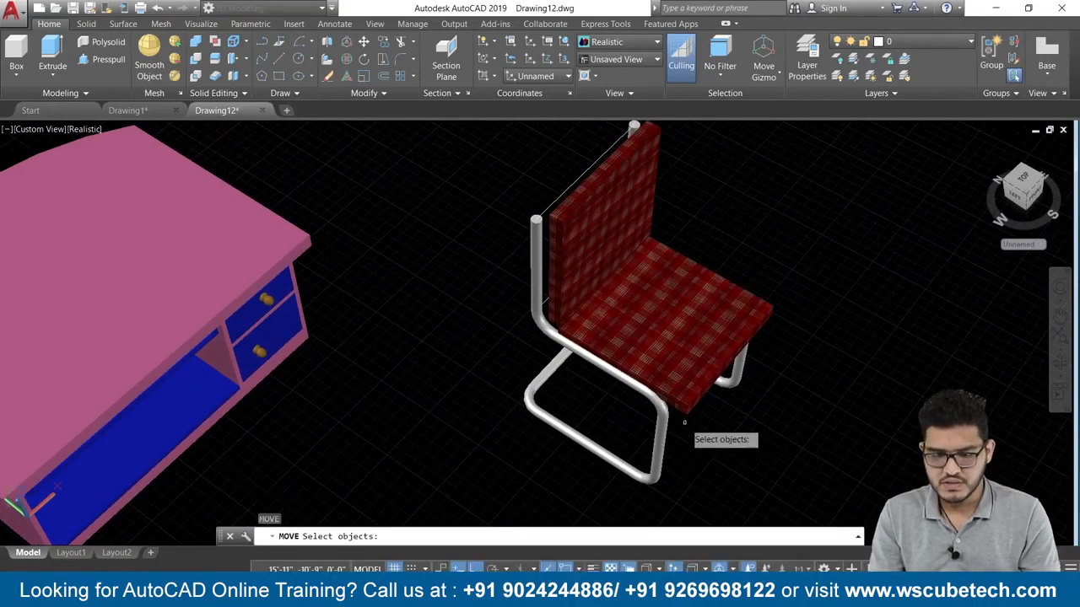
{"action": "left_click", "coordinate": [690, 415]}
{"action": "key", "text": "Return"}
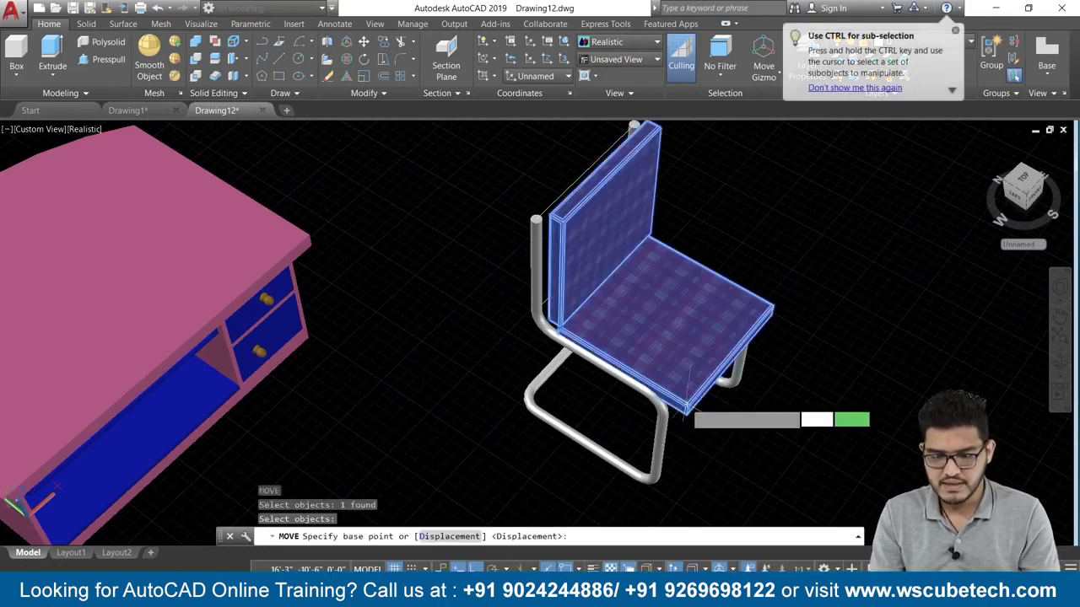
{"action": "left_click", "coordinate": [686, 414]}
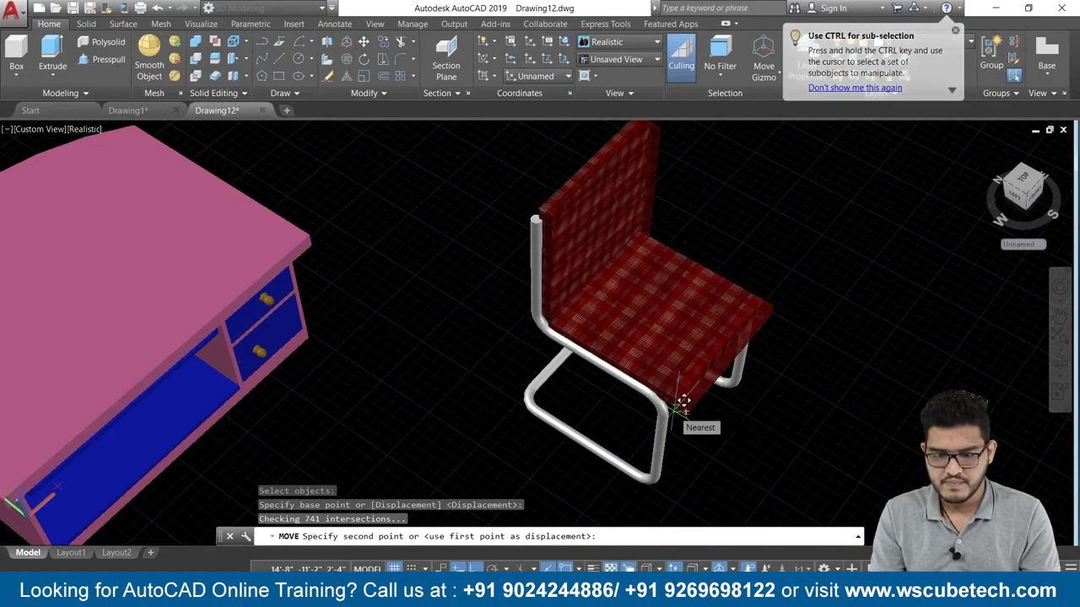
{"action": "left_click", "coordinate": [682, 403]}
- Open the Materials Browser and show the Metal category of the Autodesk Library
{"action": "middle_click_drag", "start_coordinate": [769, 430], "coordinate": [725, 421], "text": "shift"}
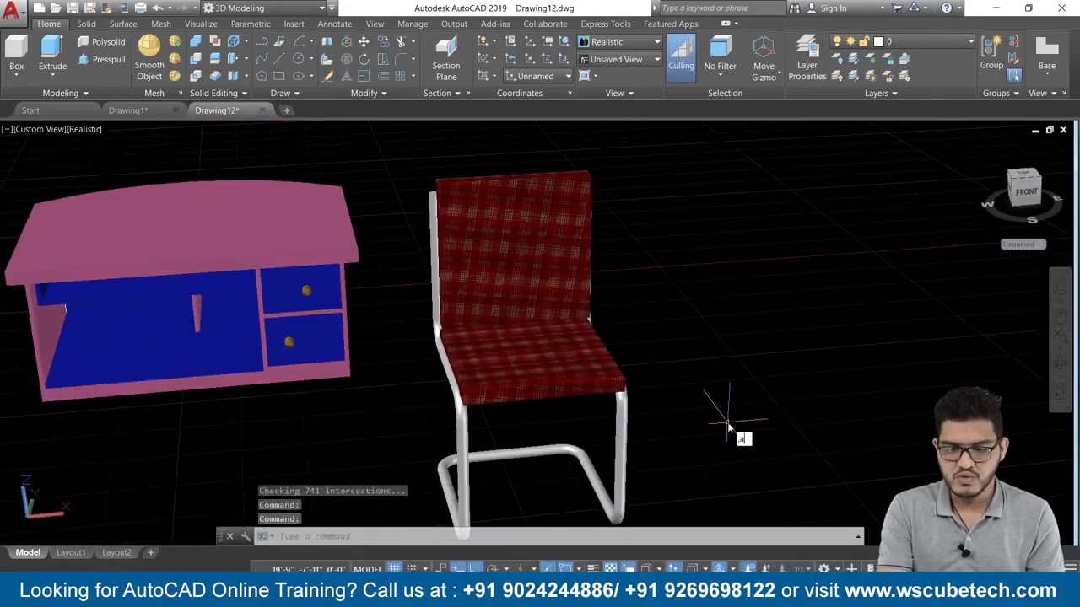
{"action": "key", "text": "BackSpace"}
{"action": "key", "text": "BackSpace"}
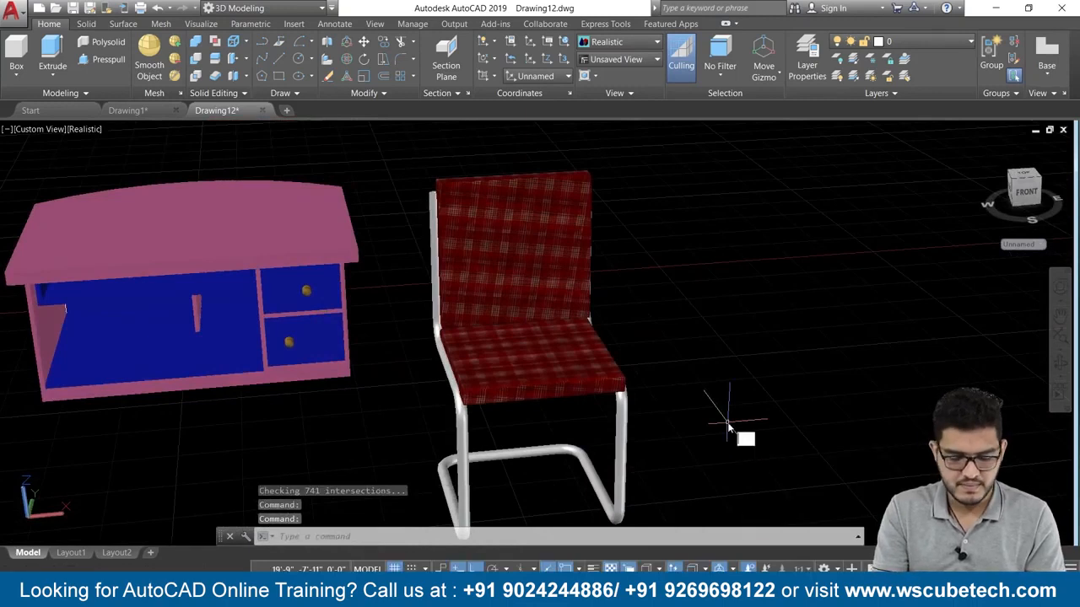
{"action": "key", "text": "Return"}
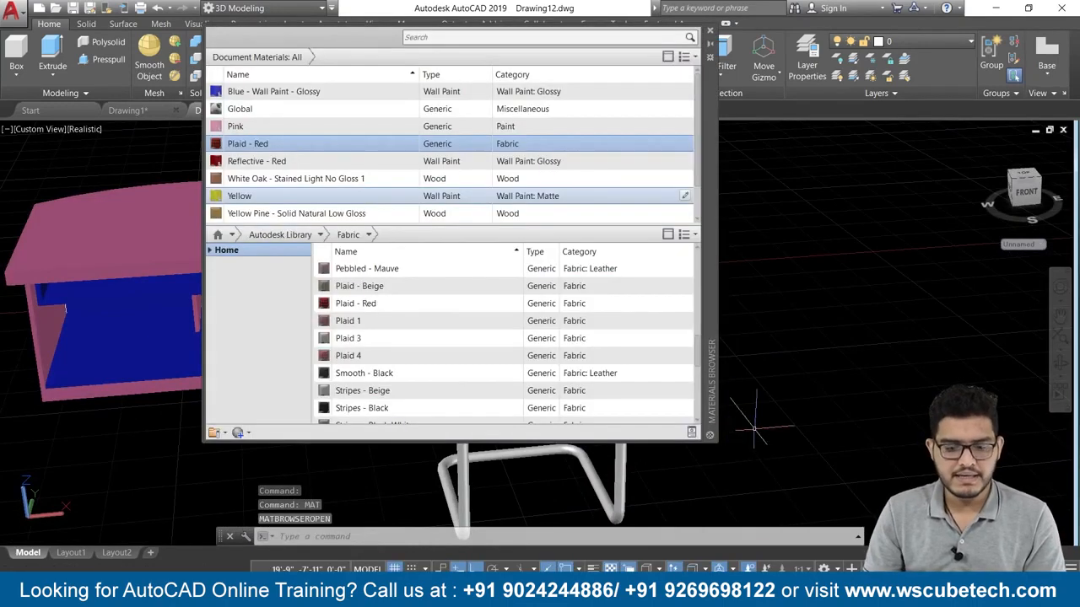
{"action": "left_click", "coordinate": [287, 235]}
{"action": "left_click", "coordinate": [321, 236]}
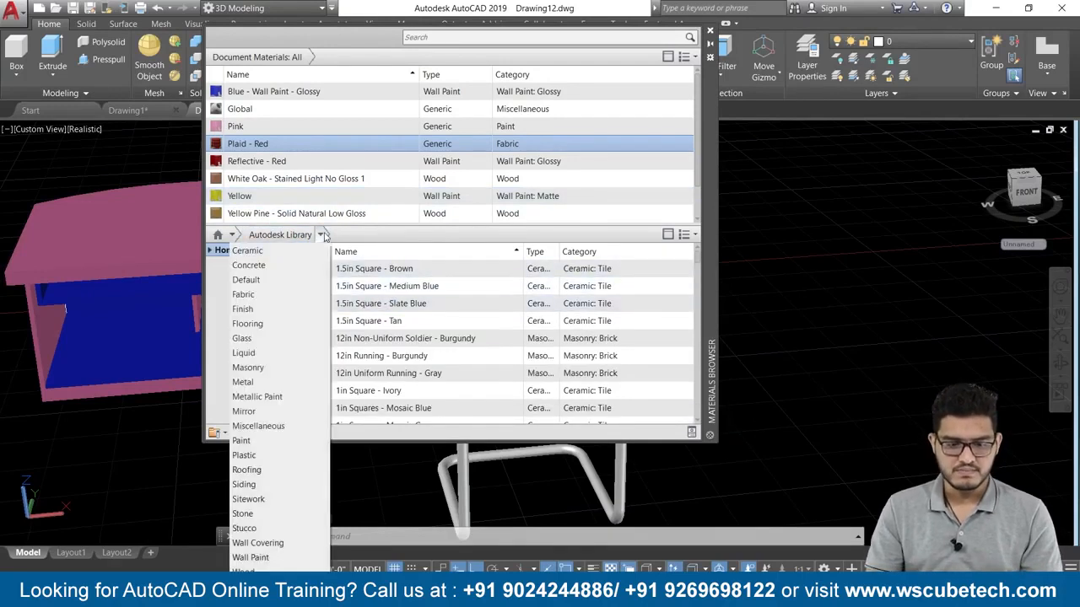
{"action": "left_click", "coordinate": [244, 382]}
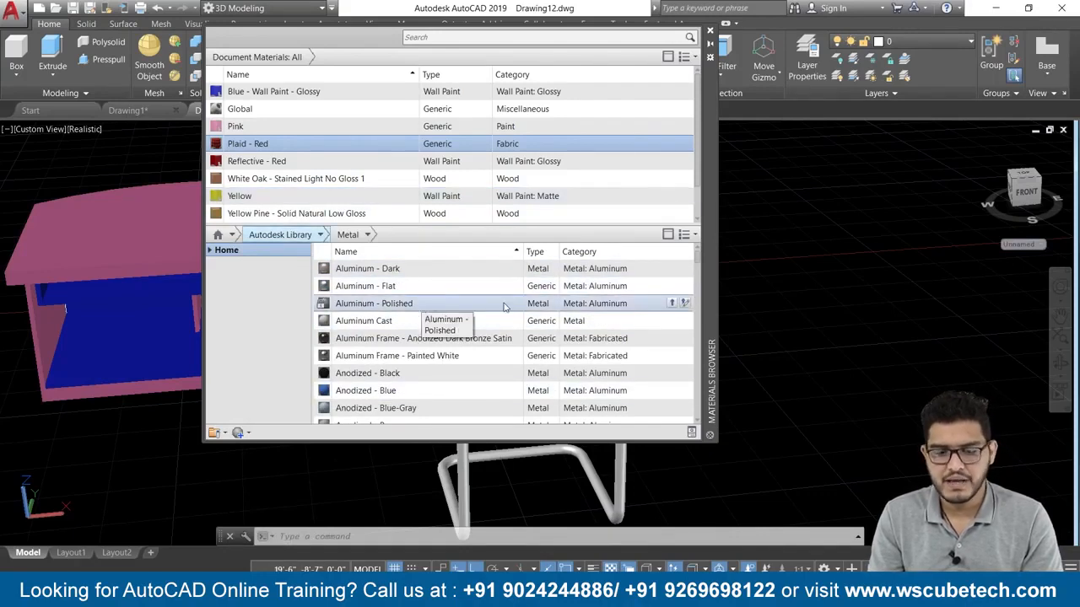
- Try the Aluminum - Polished and Aluminum - Flat materials on the tubular chair frame
{"action": "left_click", "coordinate": [672, 303]}
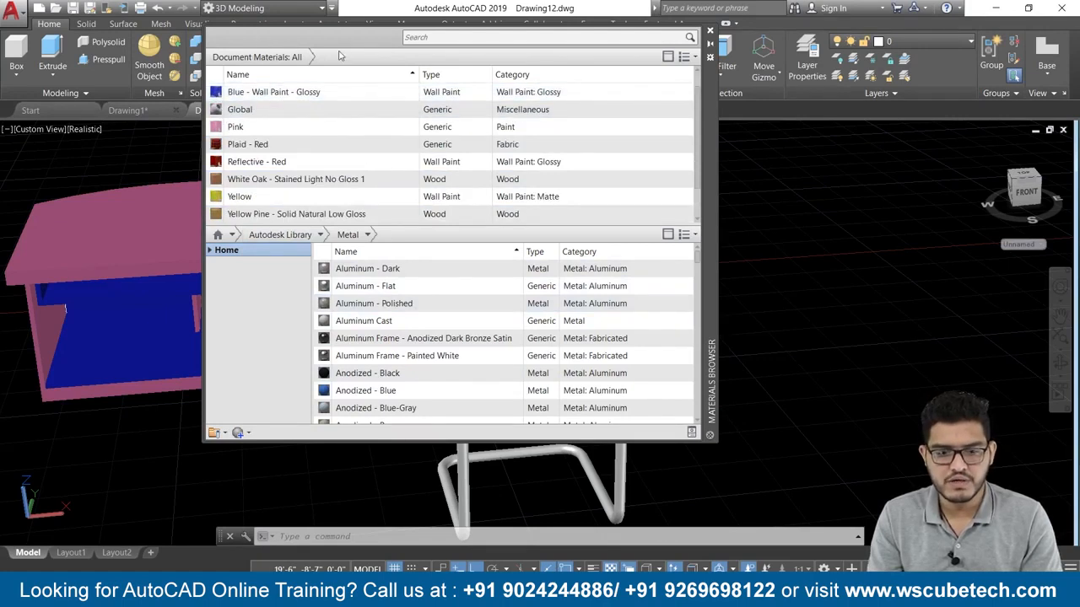
{"action": "left_click_drag", "start_coordinate": [711, 239], "coordinate": [885, 217]}
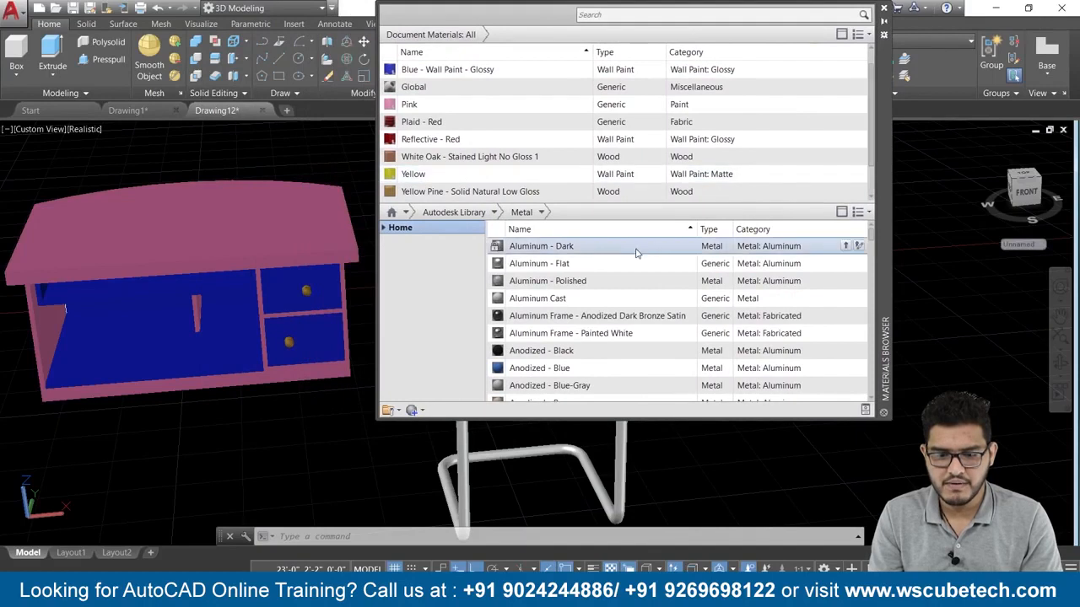
{"action": "double_click", "coordinate": [846, 282]}
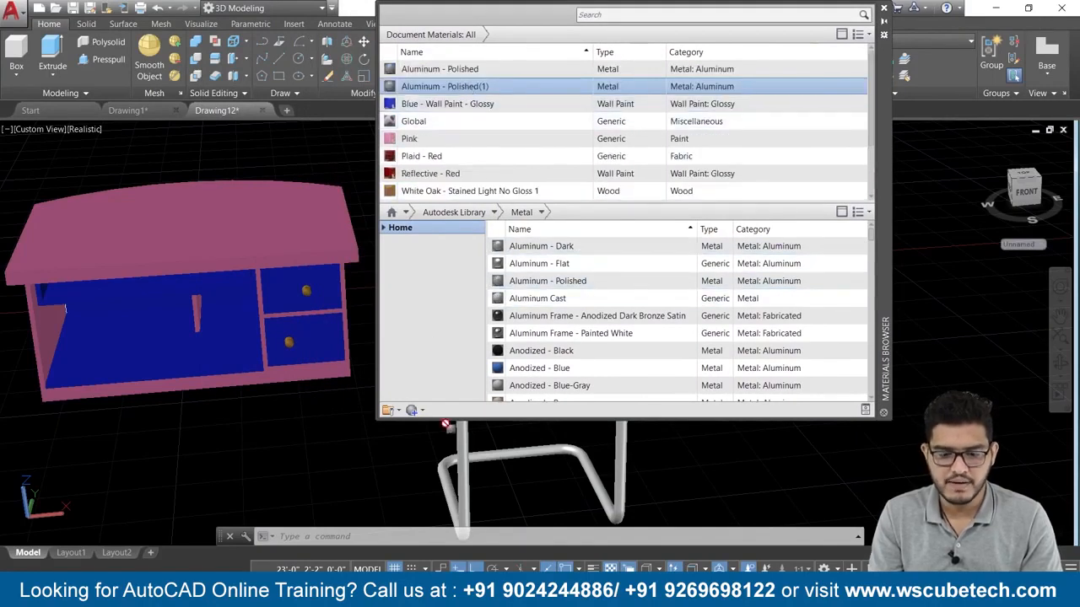
{"action": "left_click_drag", "start_coordinate": [458, 434], "coordinate": [460, 439]}
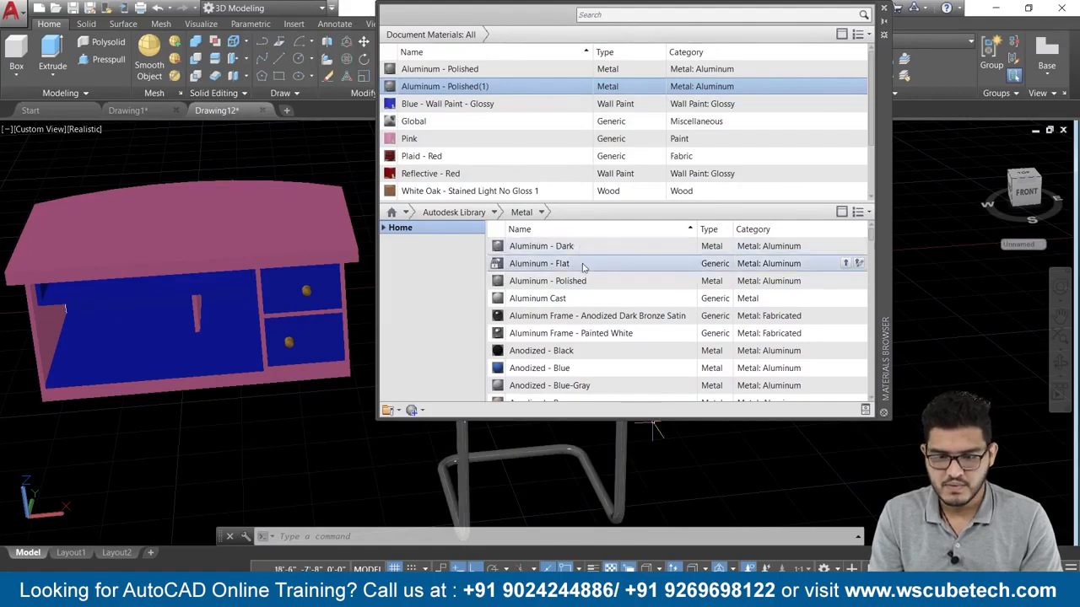
{"action": "left_click", "coordinate": [846, 263]}
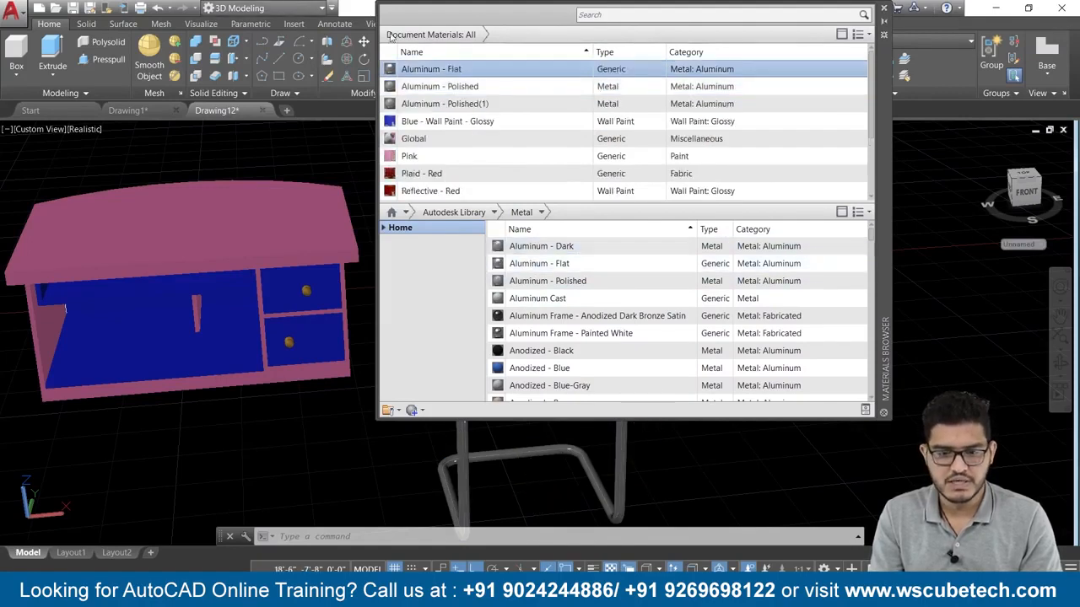
{"action": "left_click_drag", "start_coordinate": [447, 73], "coordinate": [470, 463]}
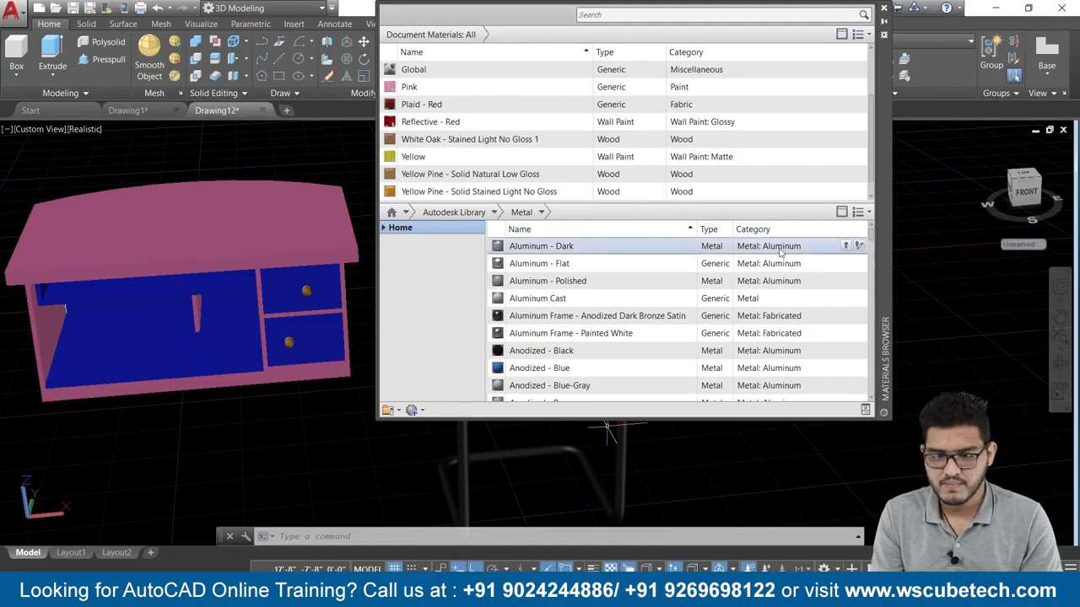
- Add Aluminum - Dark to the document materials, apply it to the chair frame and close the Materials Browser
{"action": "left_click", "coordinate": [845, 245]}
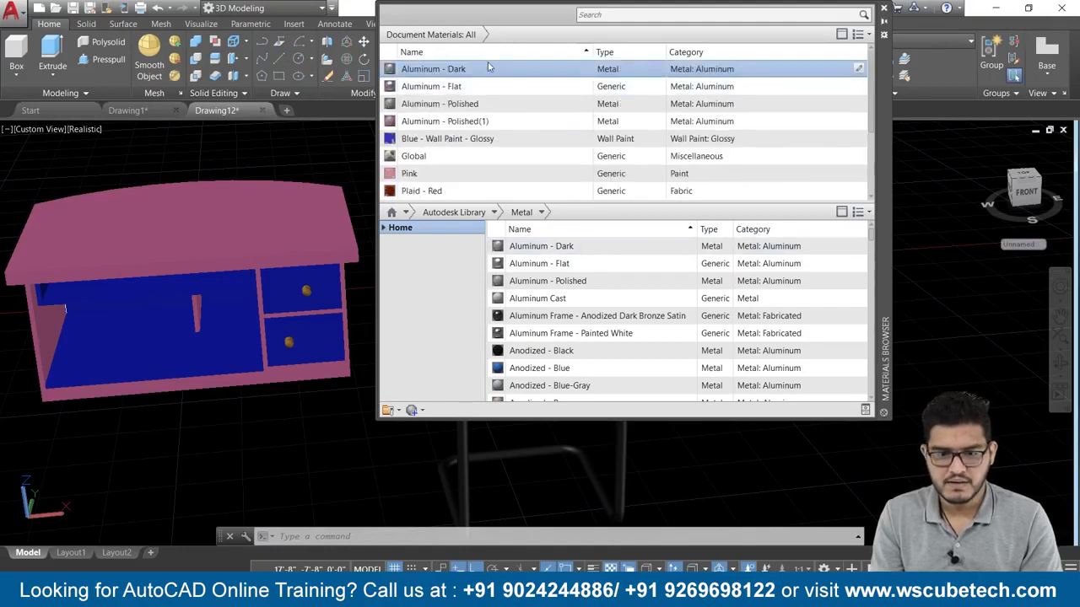
{"action": "left_click_drag", "start_coordinate": [463, 451], "coordinate": [474, 464]}
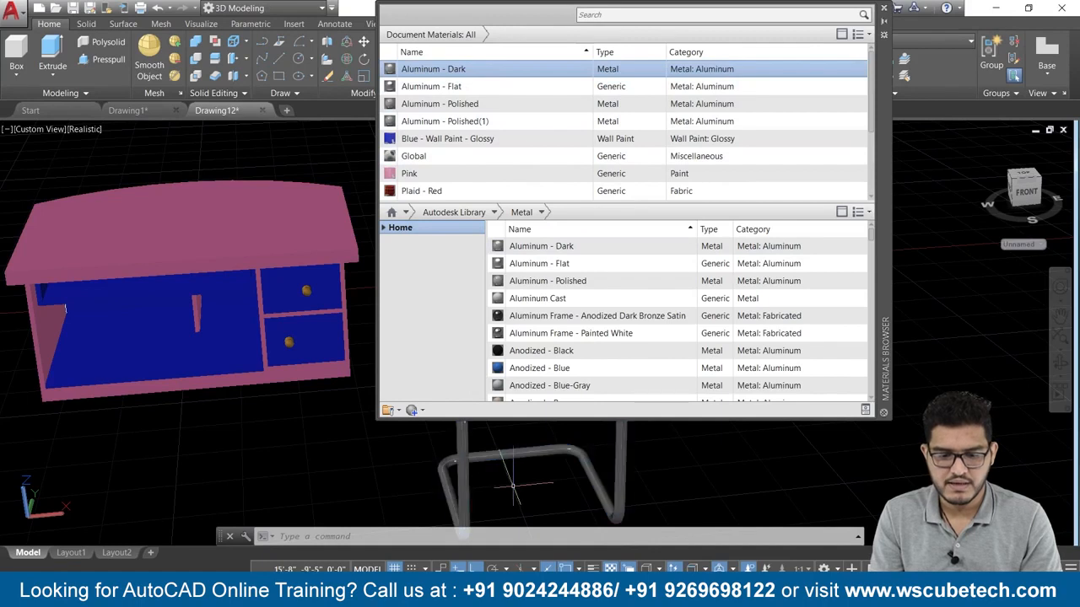
{"action": "left_click", "coordinate": [884, 10]}
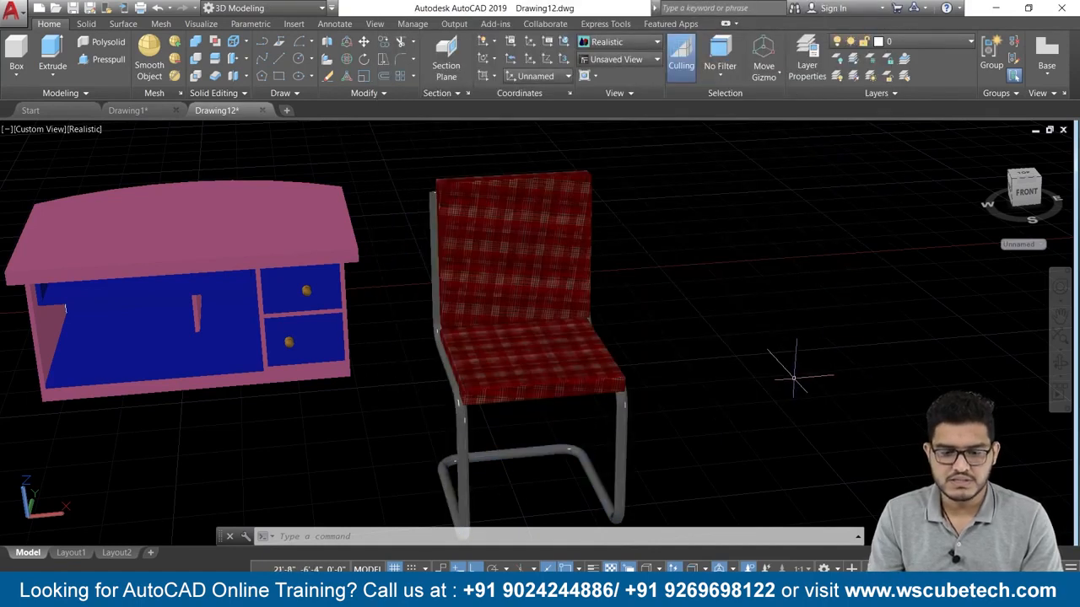
- Union the tubular chair frame and the plaid red seat and backrest cushion into one solid
{"action": "middle_click_drag", "start_coordinate": [789, 381], "coordinate": [854, 414], "text": "shift"}
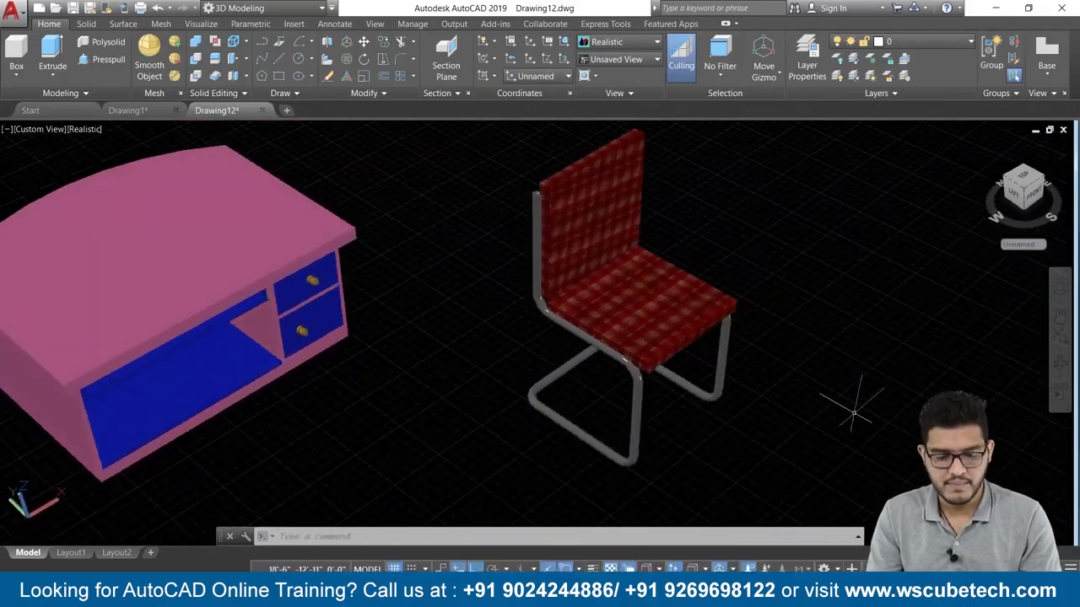
{"action": "left_click", "coordinate": [195, 42]}
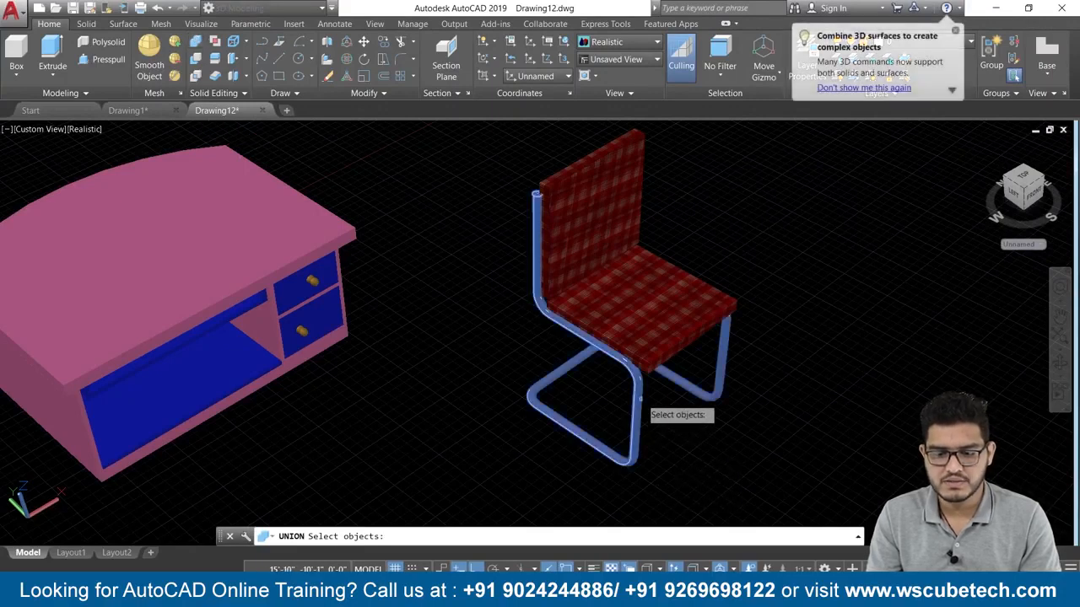
{"action": "left_click", "coordinate": [640, 359]}
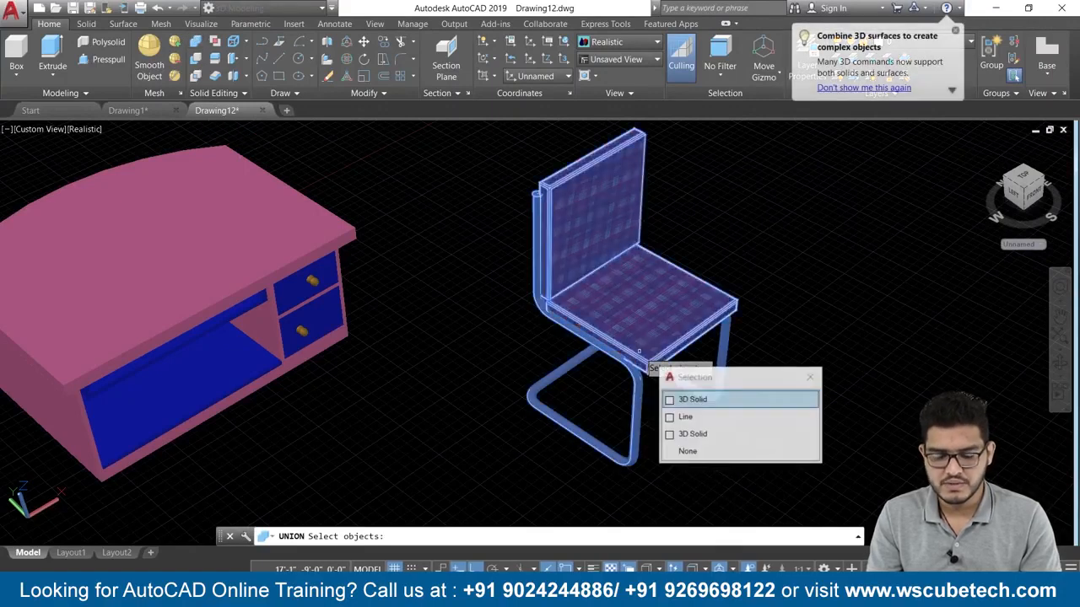
{"action": "left_click", "coordinate": [669, 399]}
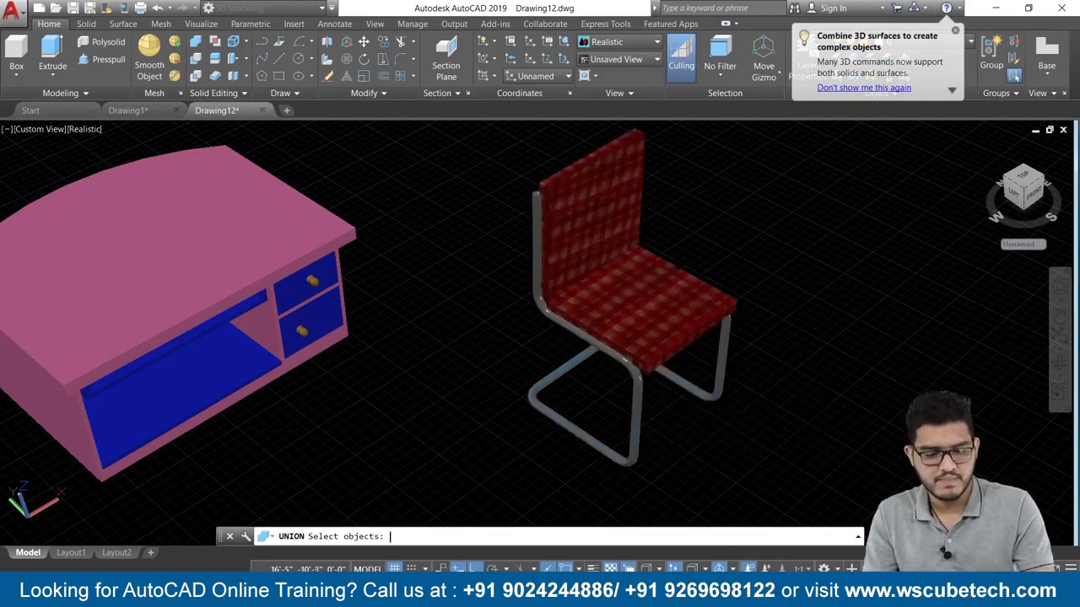
{"action": "left_click", "coordinate": [657, 347]}
{"action": "key", "text": "Return"}
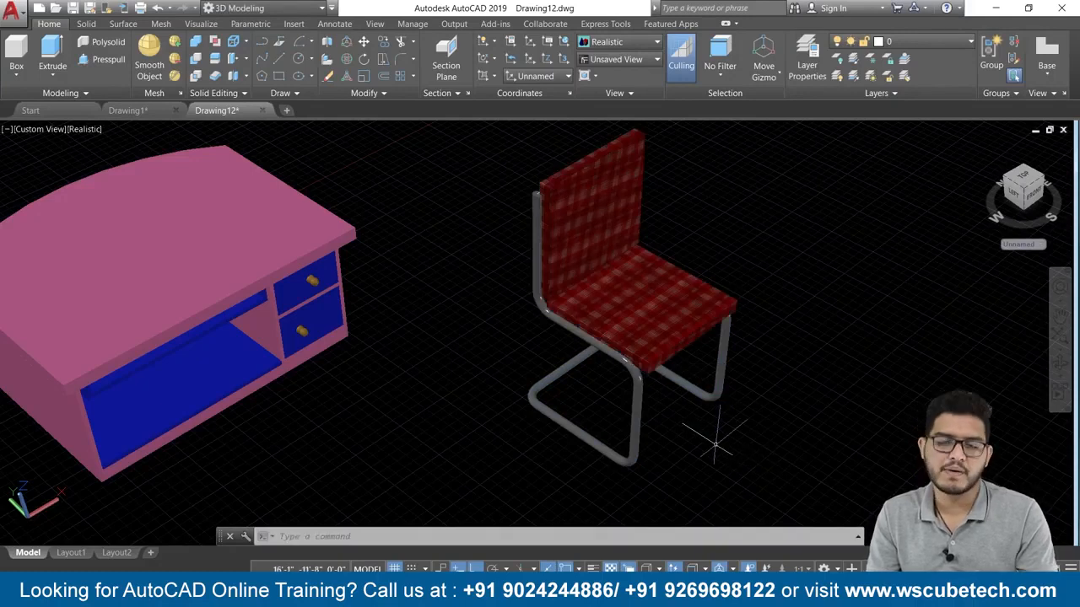